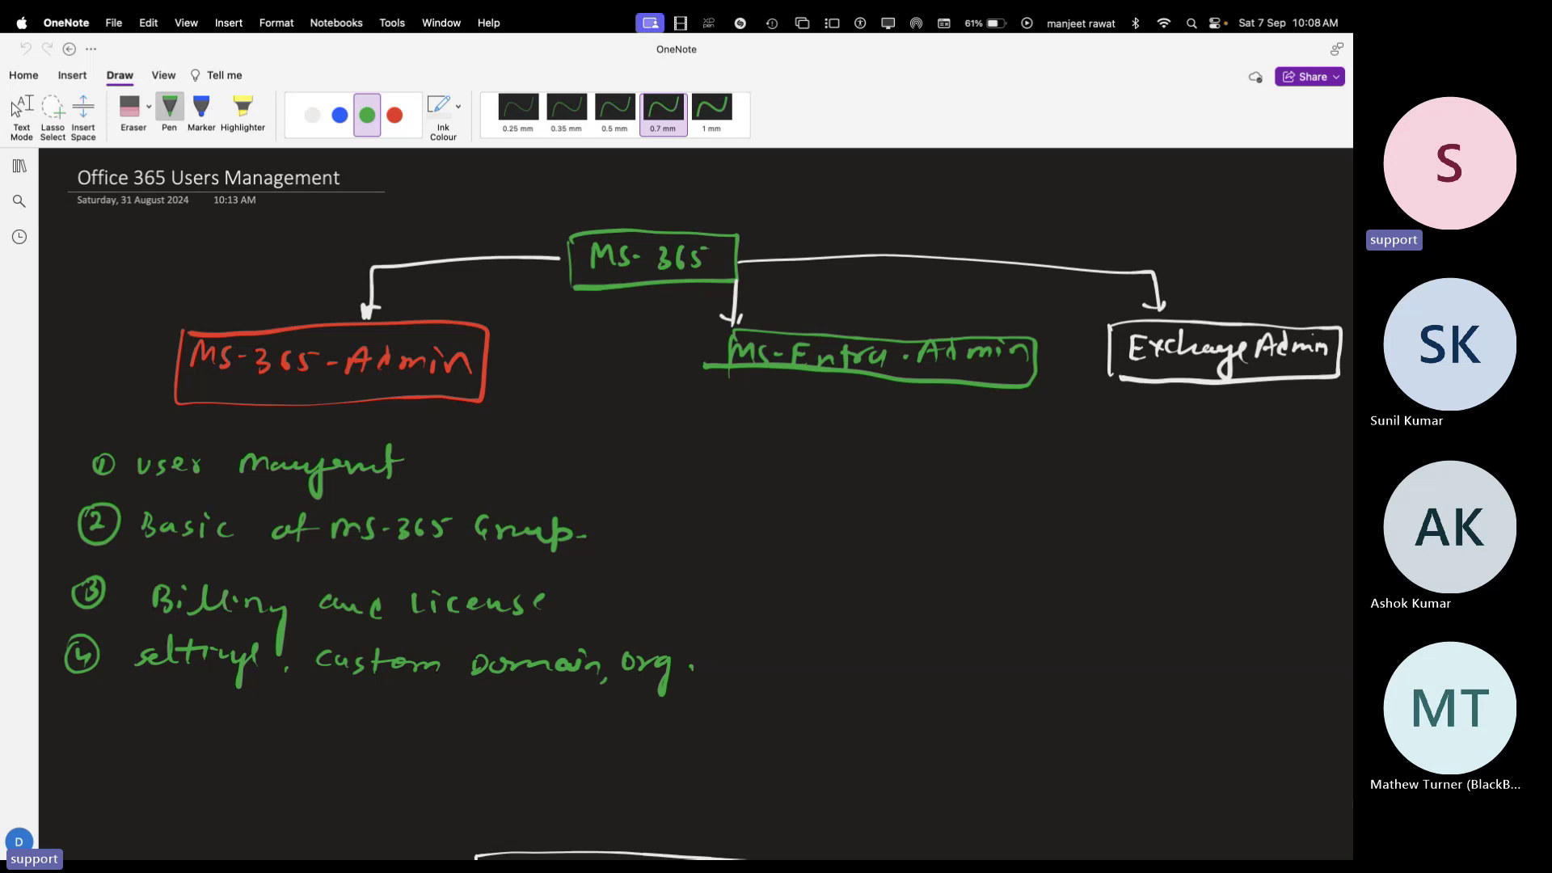
Scroll the OneNote Office 365 notes, then switch to the Camtasia RAID project on the desktop
{"action": "scroll", "coordinate": [1165, 681], "scroll_direction": "down", "scroll_amount": 20}
{"action": "scroll", "coordinate": [1165, 681], "scroll_direction": "up", "scroll_amount": 5}
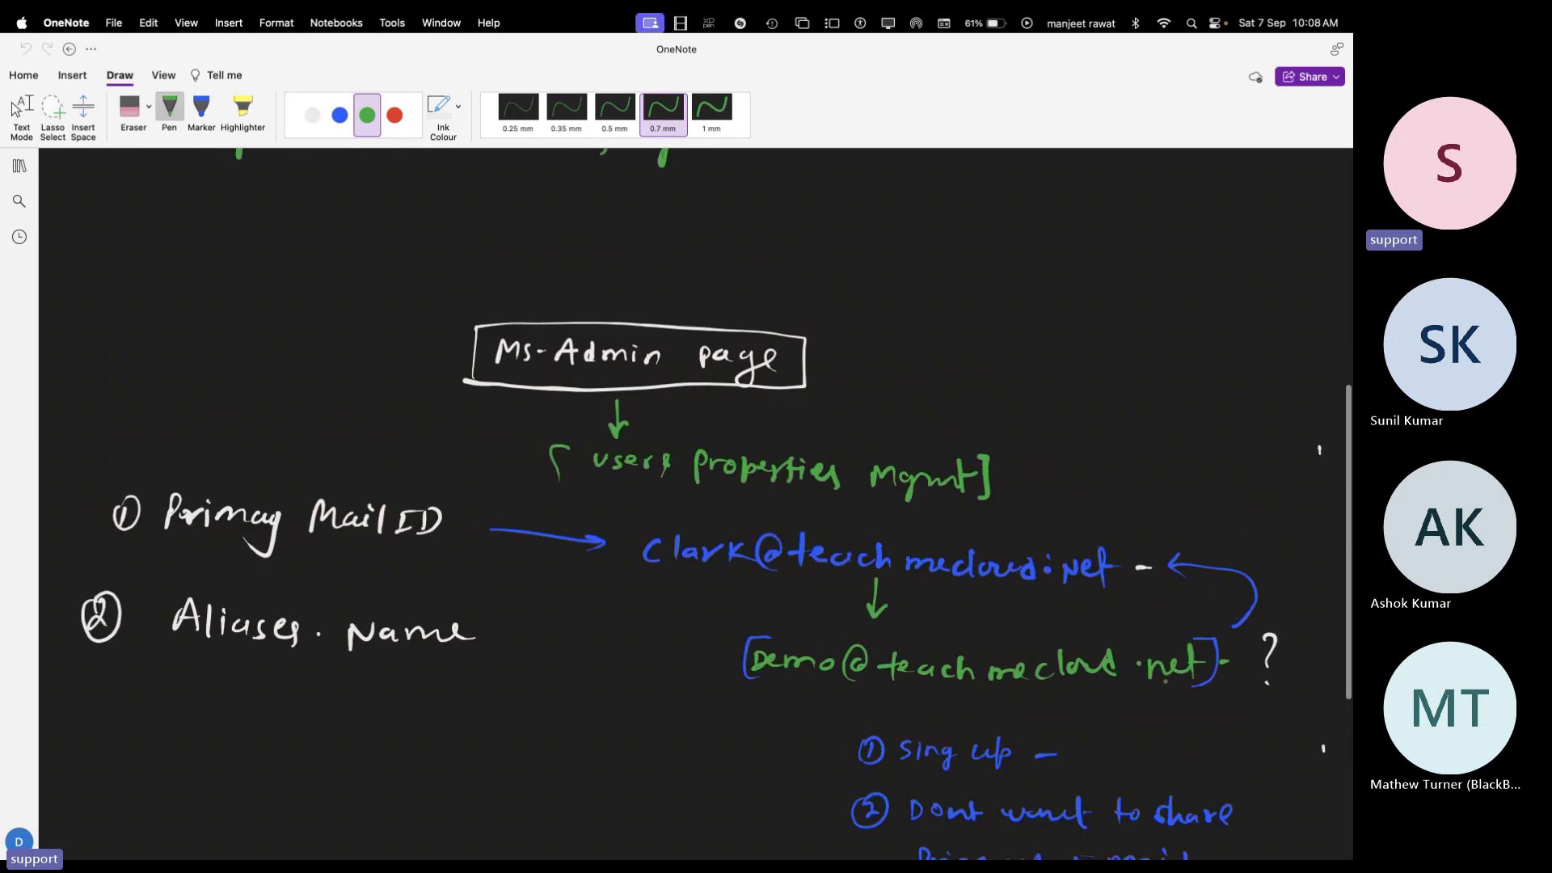
{"action": "key", "text": "super+Tab"}
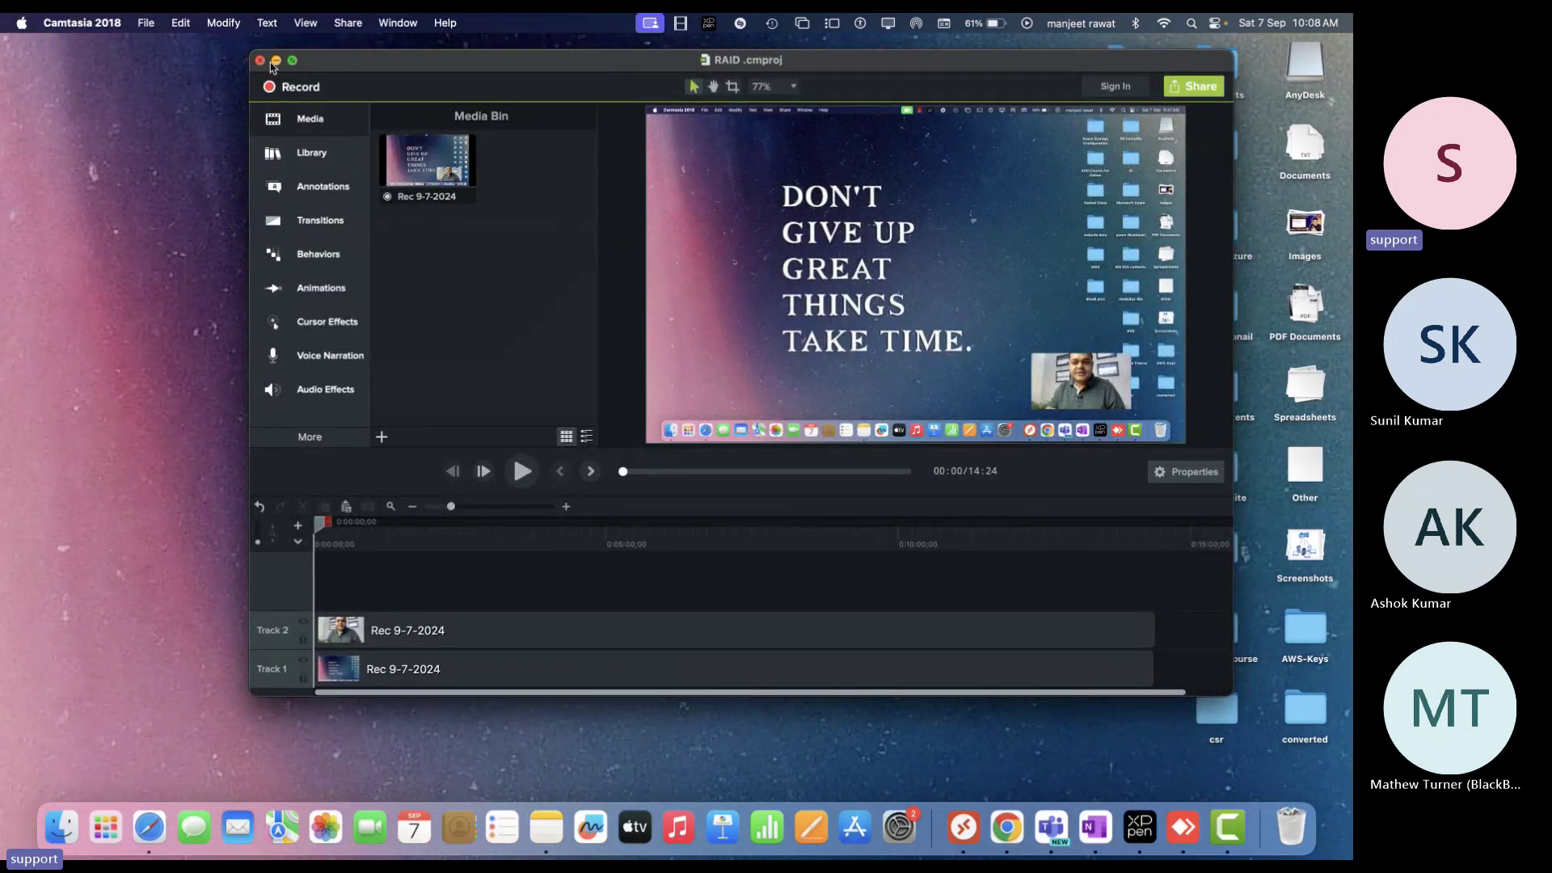
Minimize Camtasia and start Chrome with the Person 1 profile
{"action": "left_click", "coordinate": [276, 61]}
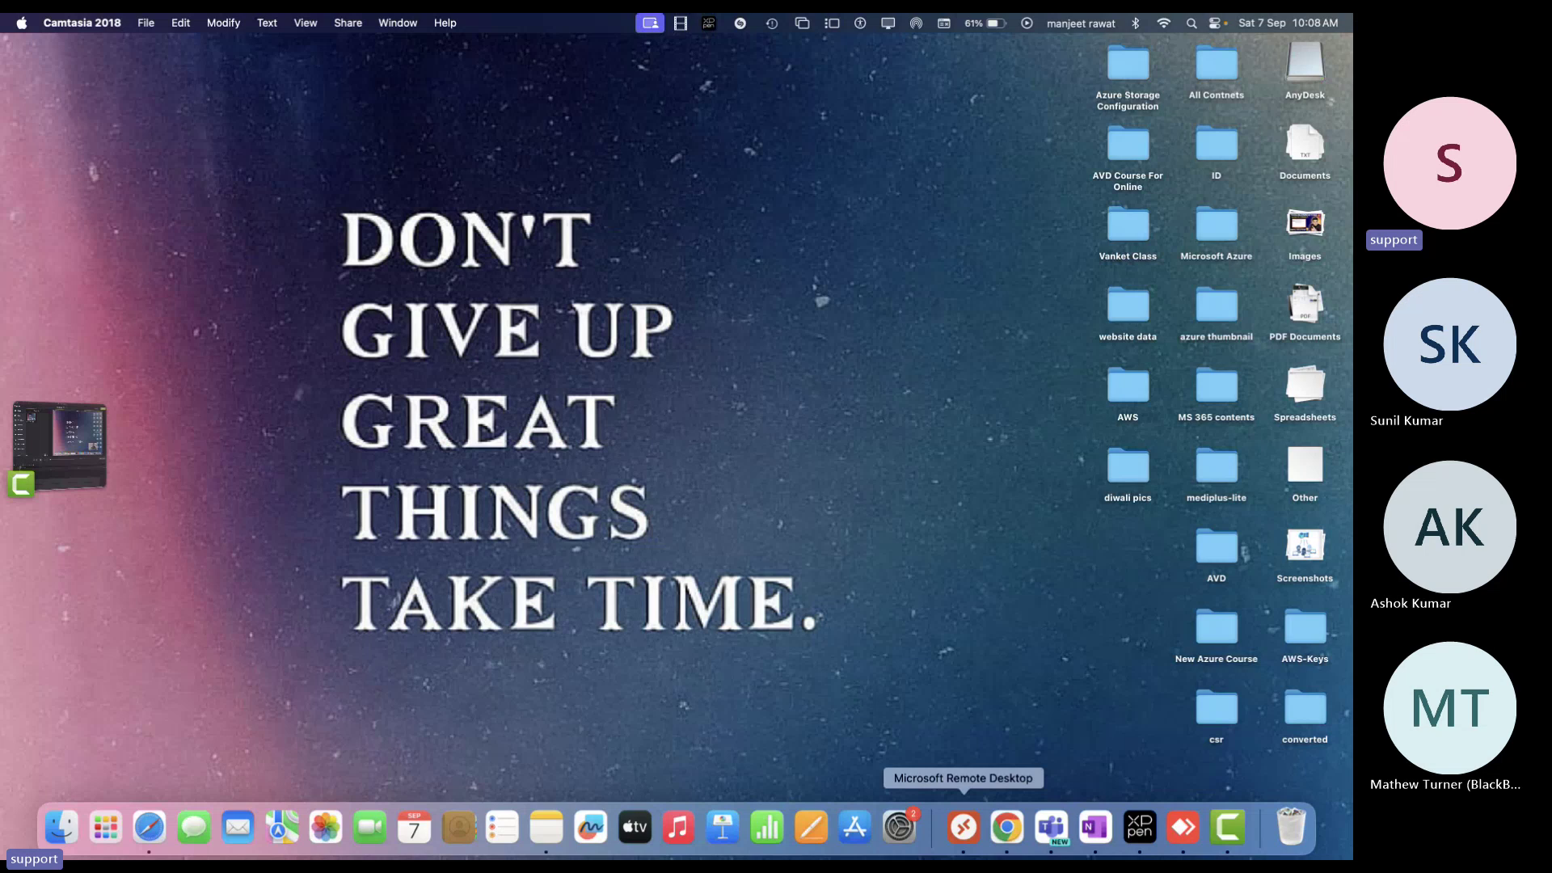
{"action": "left_click", "coordinate": [1006, 826]}
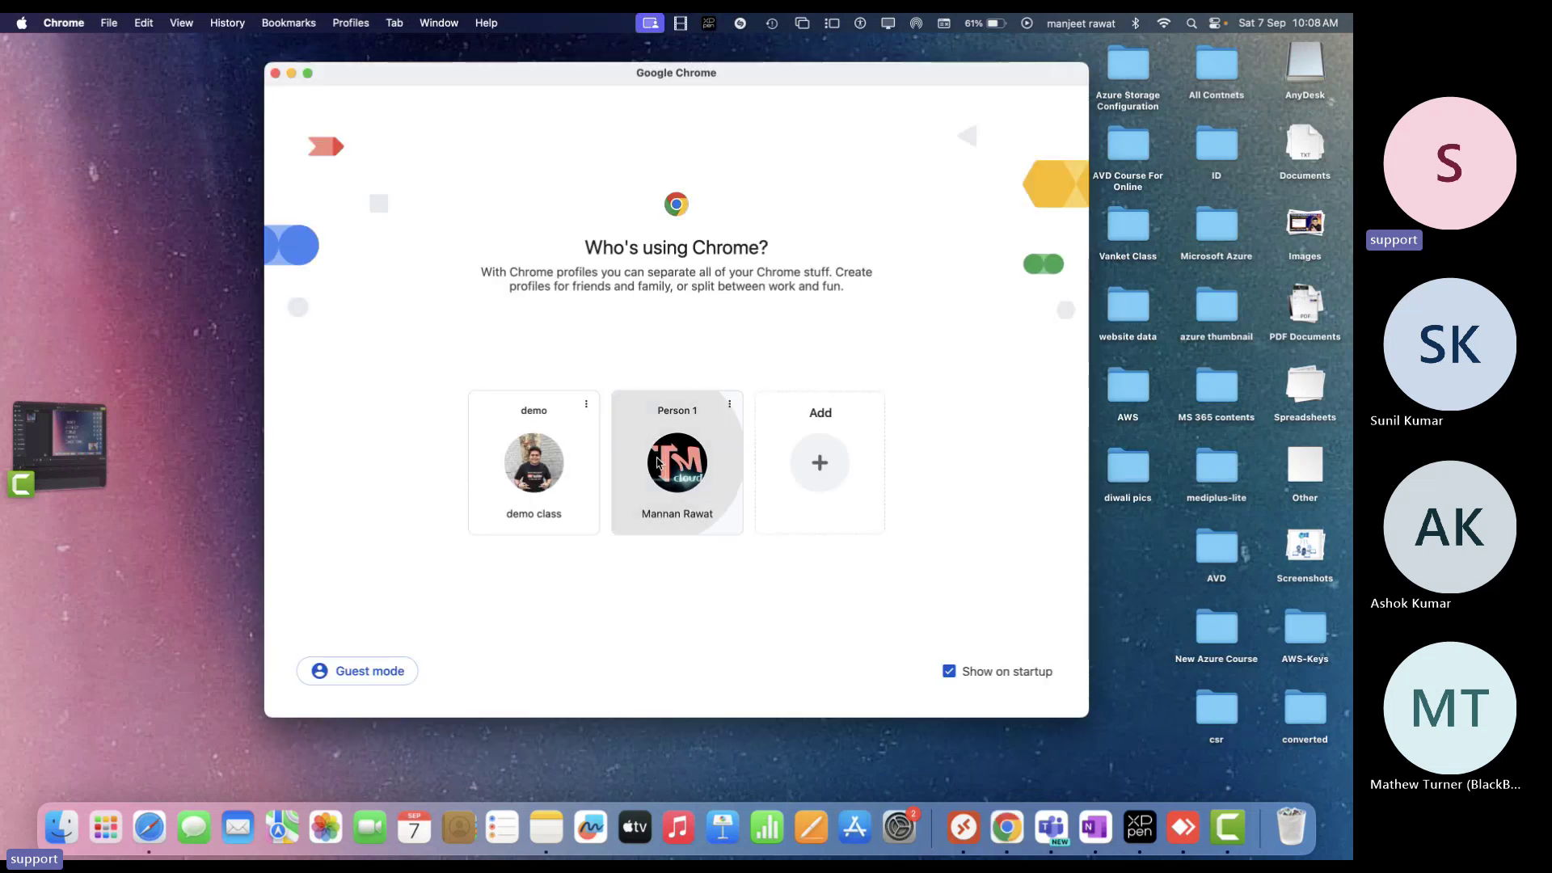
{"action": "left_click", "coordinate": [657, 459]}
{"action": "type", "text": "p"}
{"action": "key", "text": "Return"}
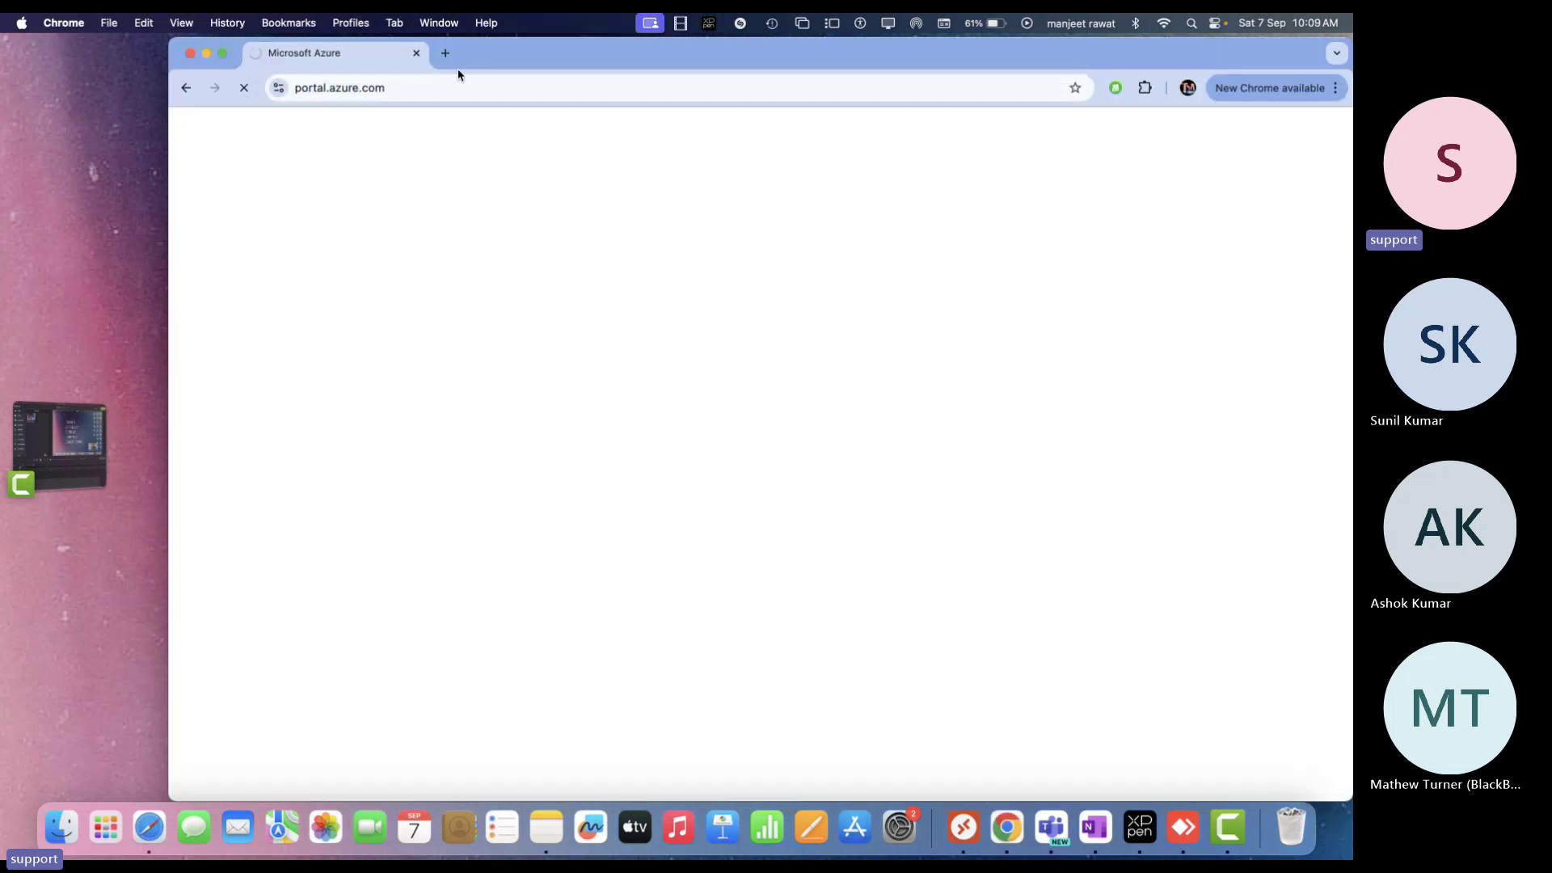
Load office.com full screen in a new tab and bring up the account switcher
{"action": "left_click", "coordinate": [445, 53]}
{"action": "left_click", "coordinate": [416, 52]}
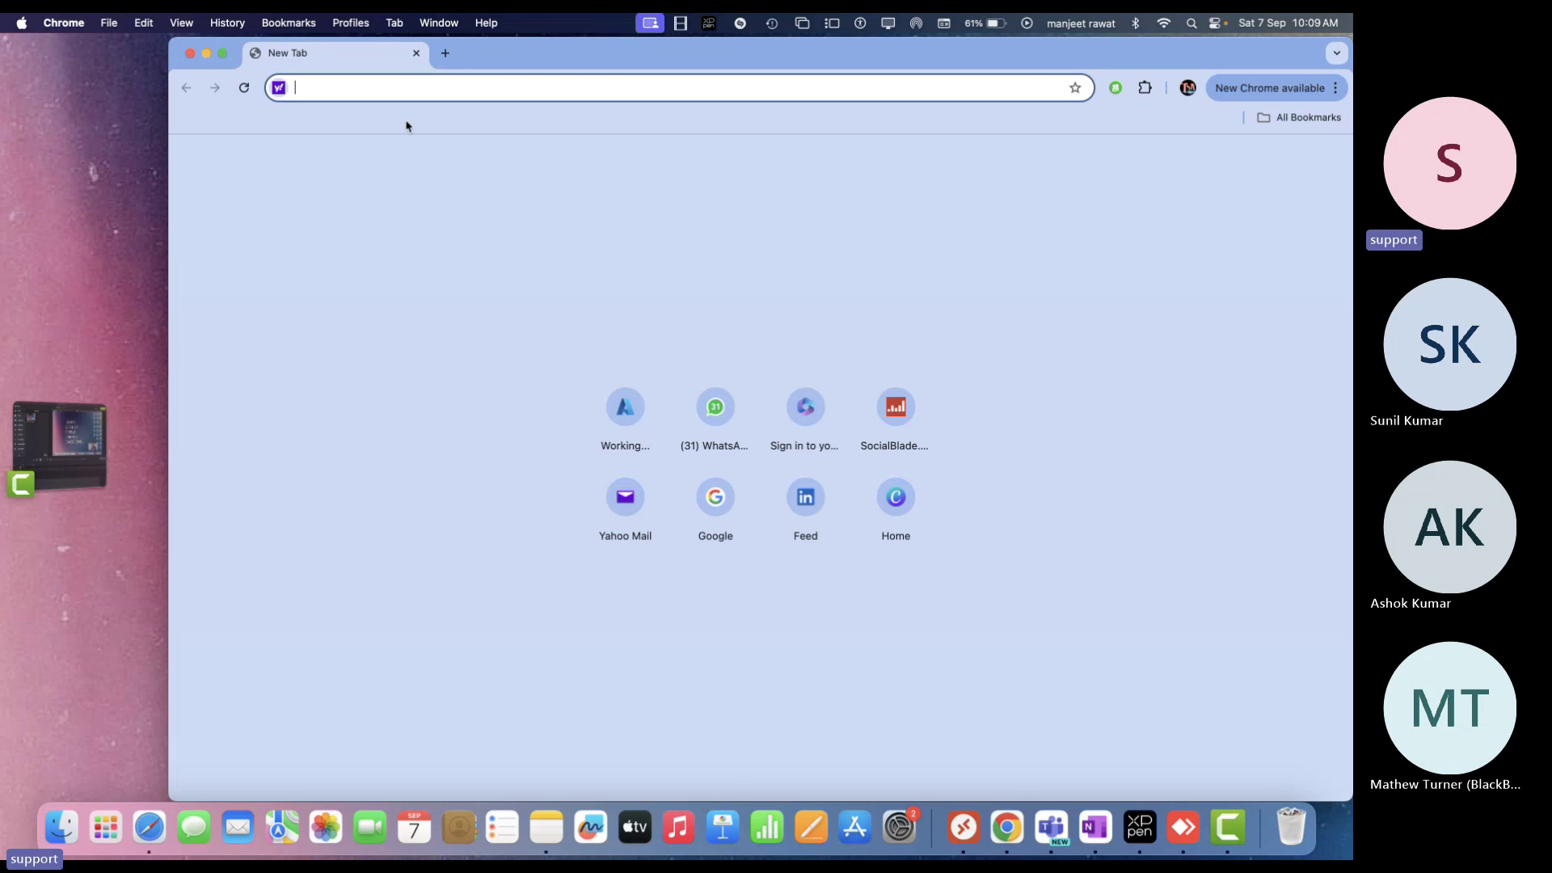
{"action": "type", "text": "office.com"}
{"action": "key", "text": "Return"}
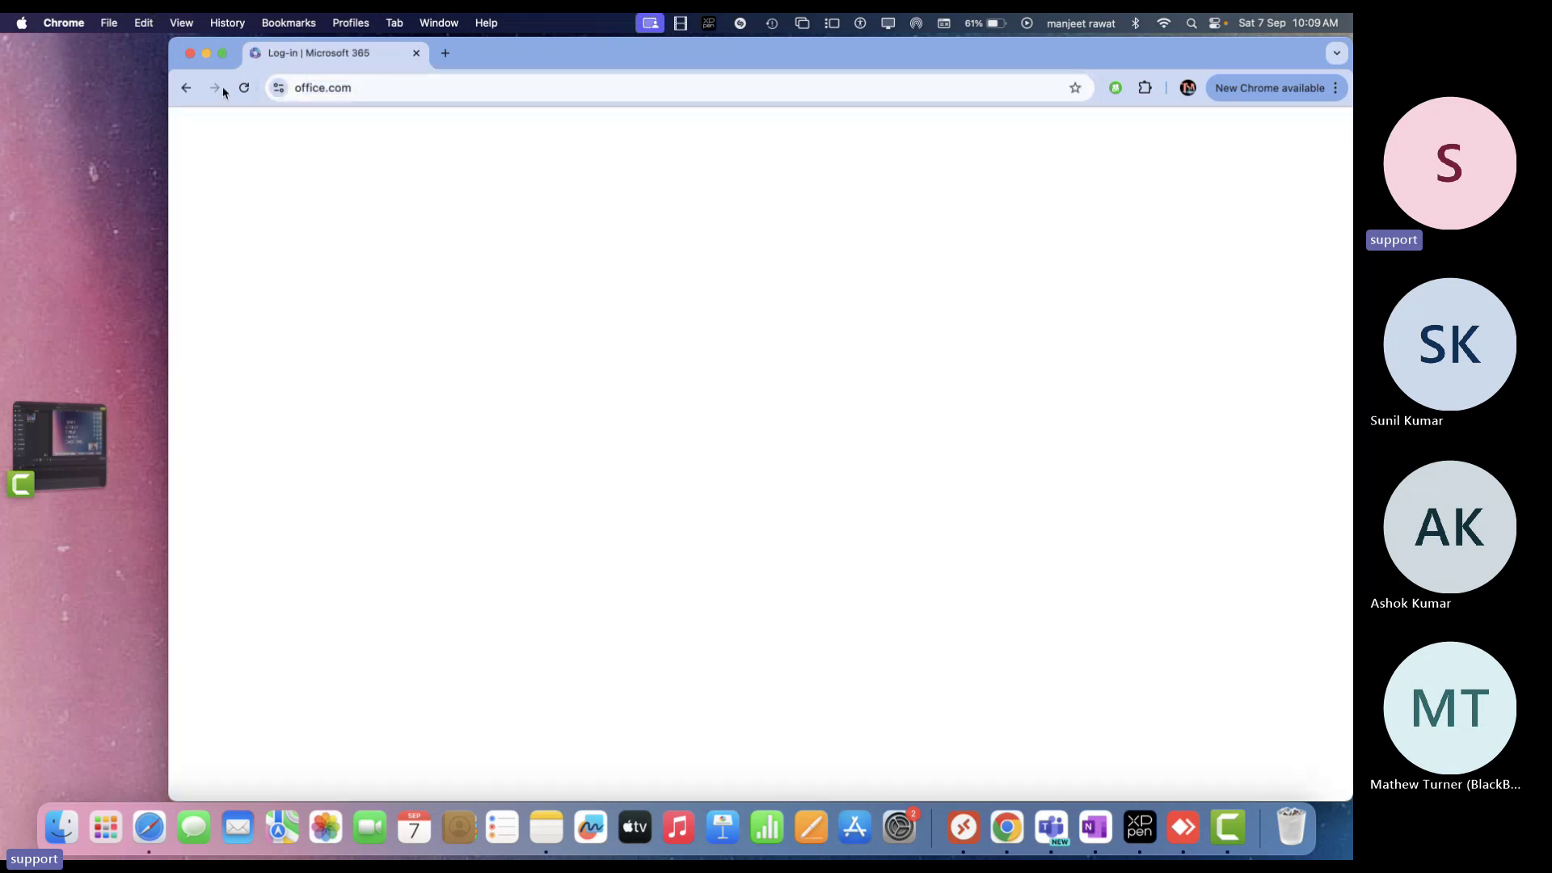
{"action": "left_click", "coordinate": [222, 53]}
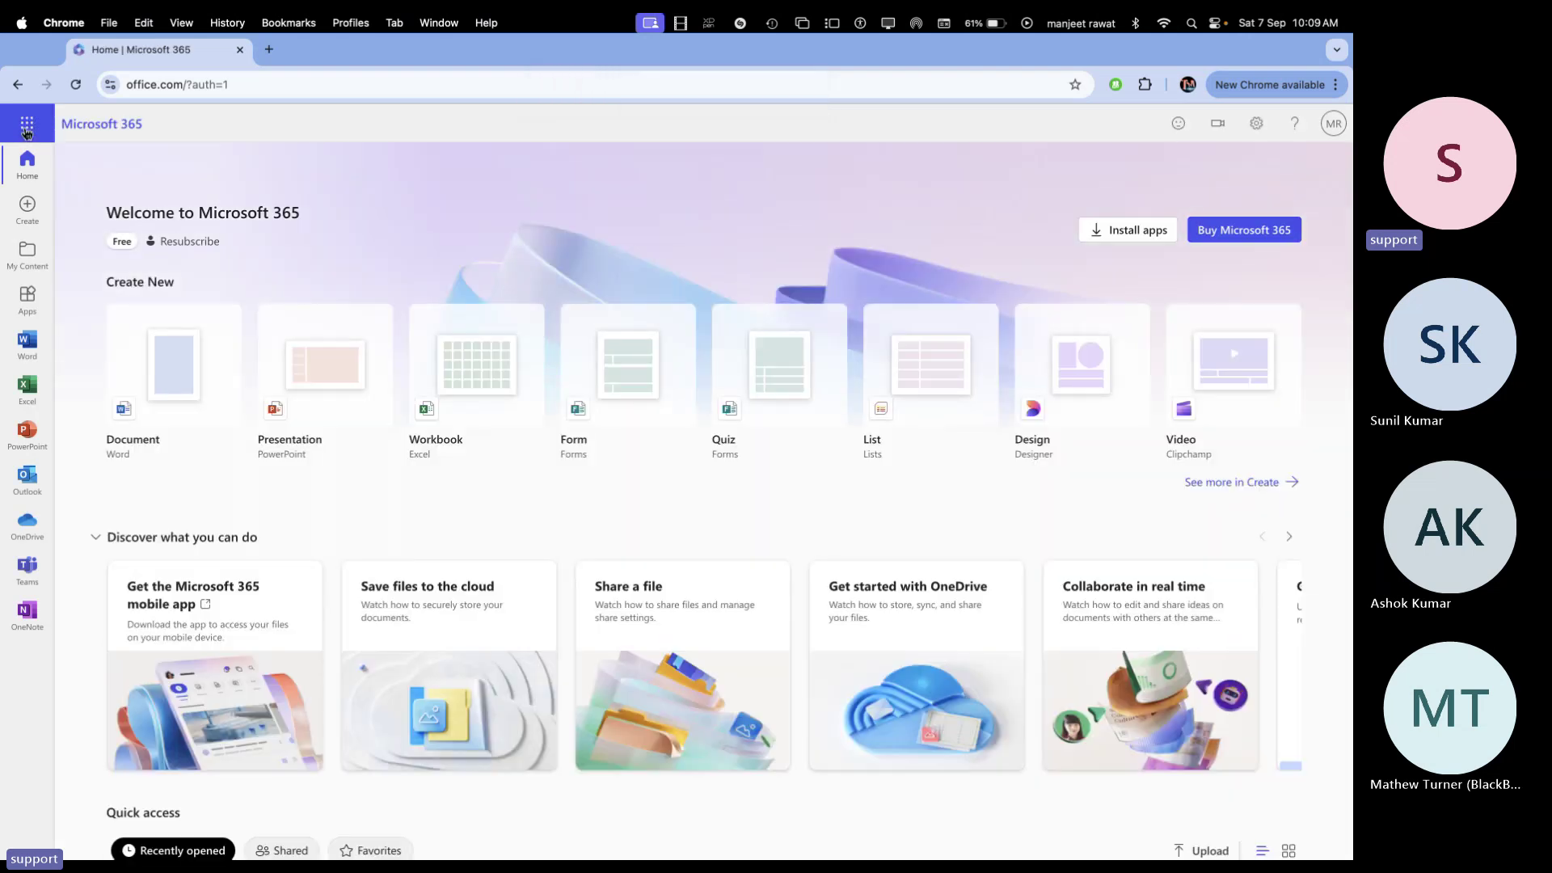
{"action": "left_click", "coordinate": [26, 123]}
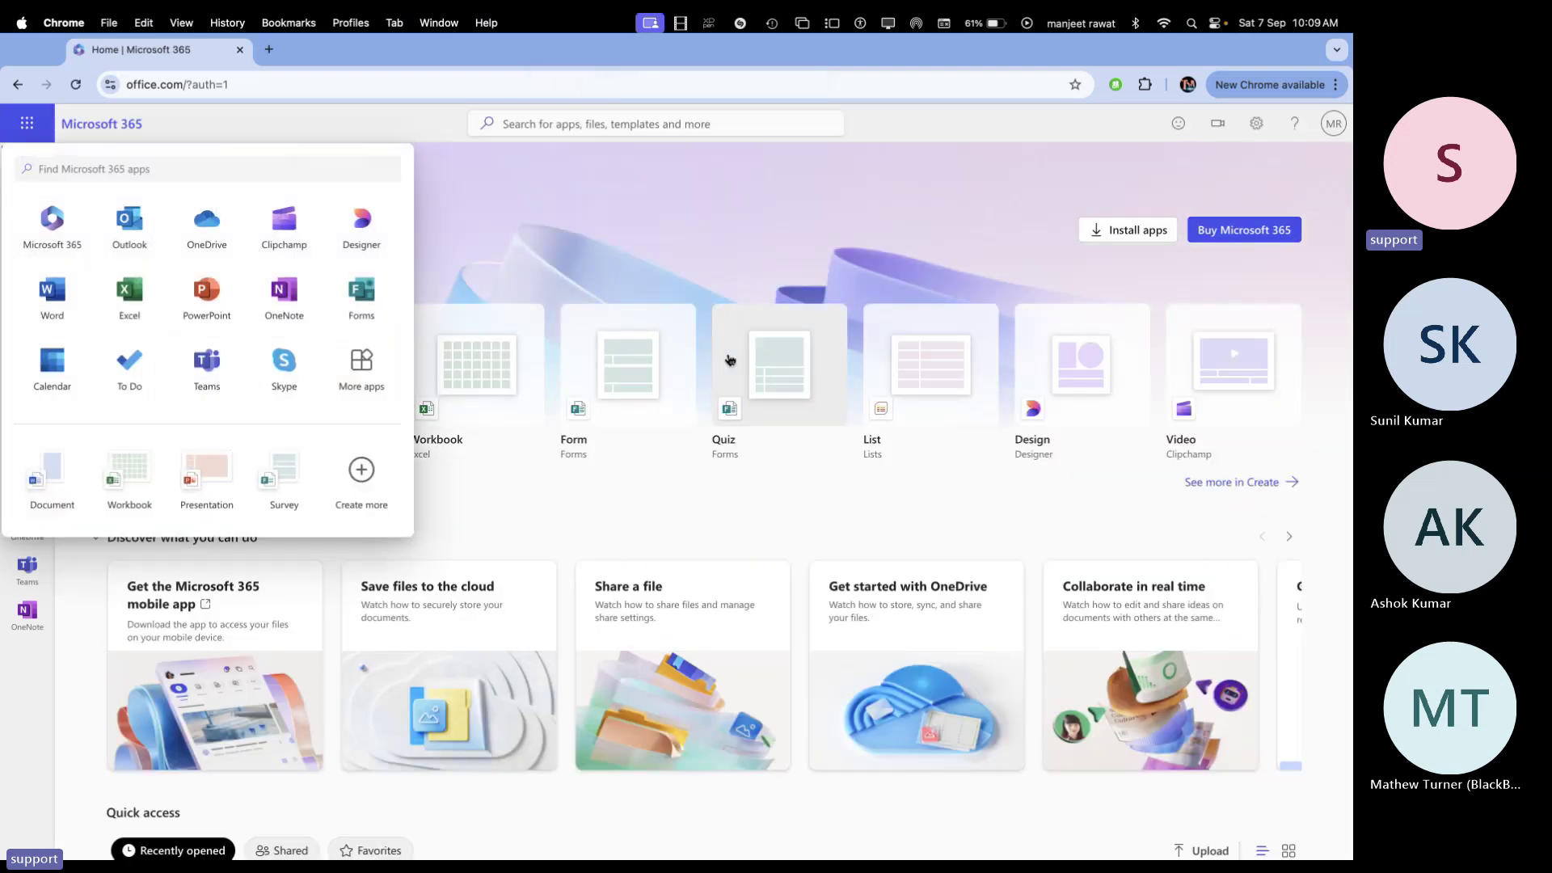
{"action": "left_click", "coordinate": [1330, 137]}
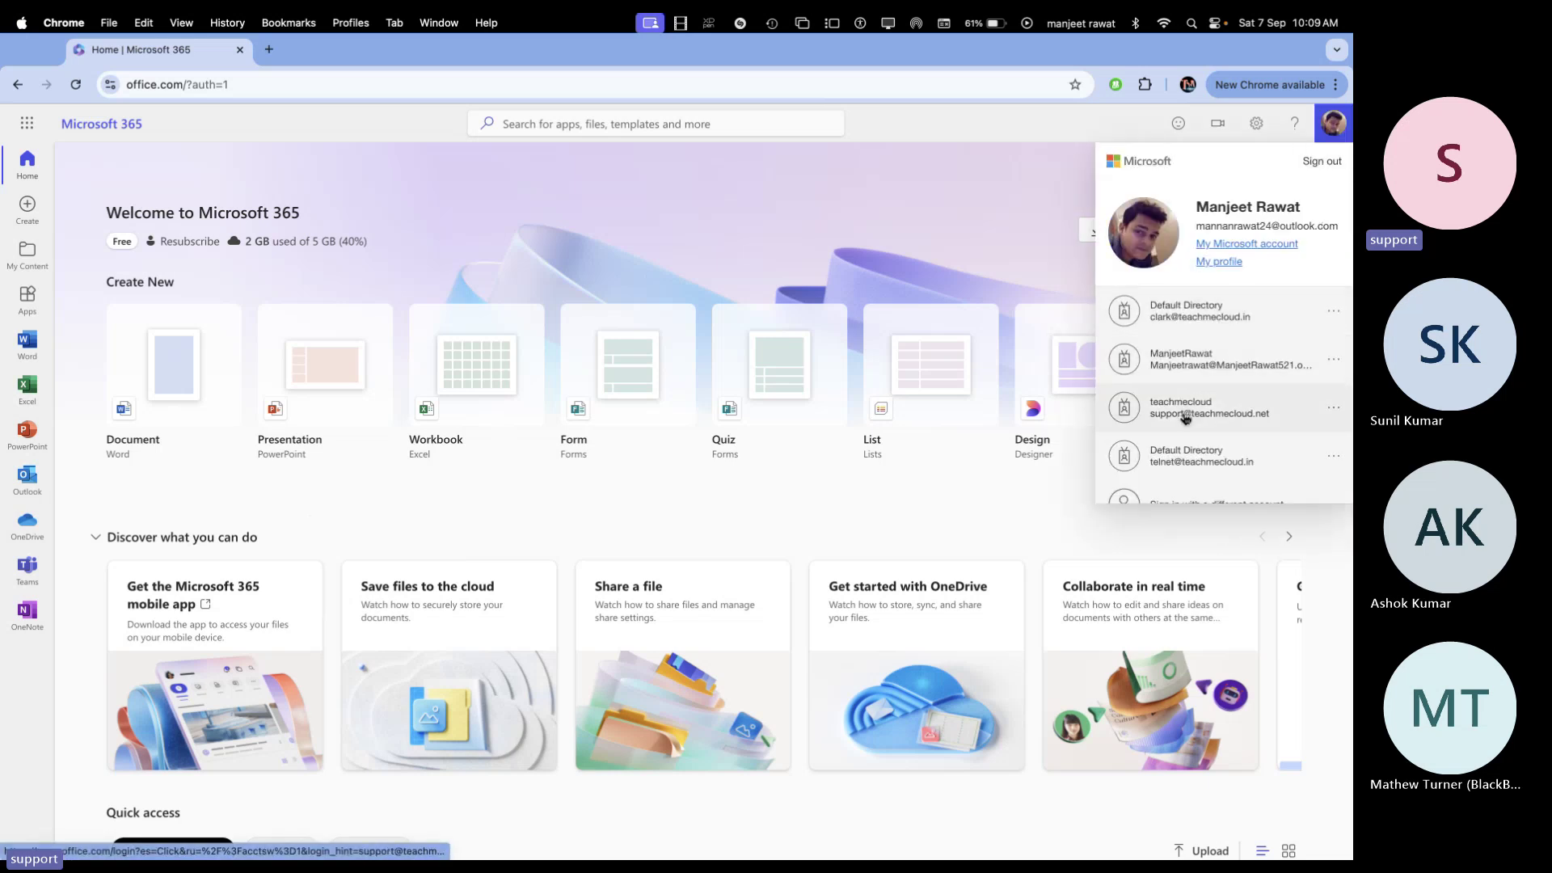
Sign in as the teachmecloud support account and open Admin from the app launcher
{"action": "left_click", "coordinate": [1186, 412]}
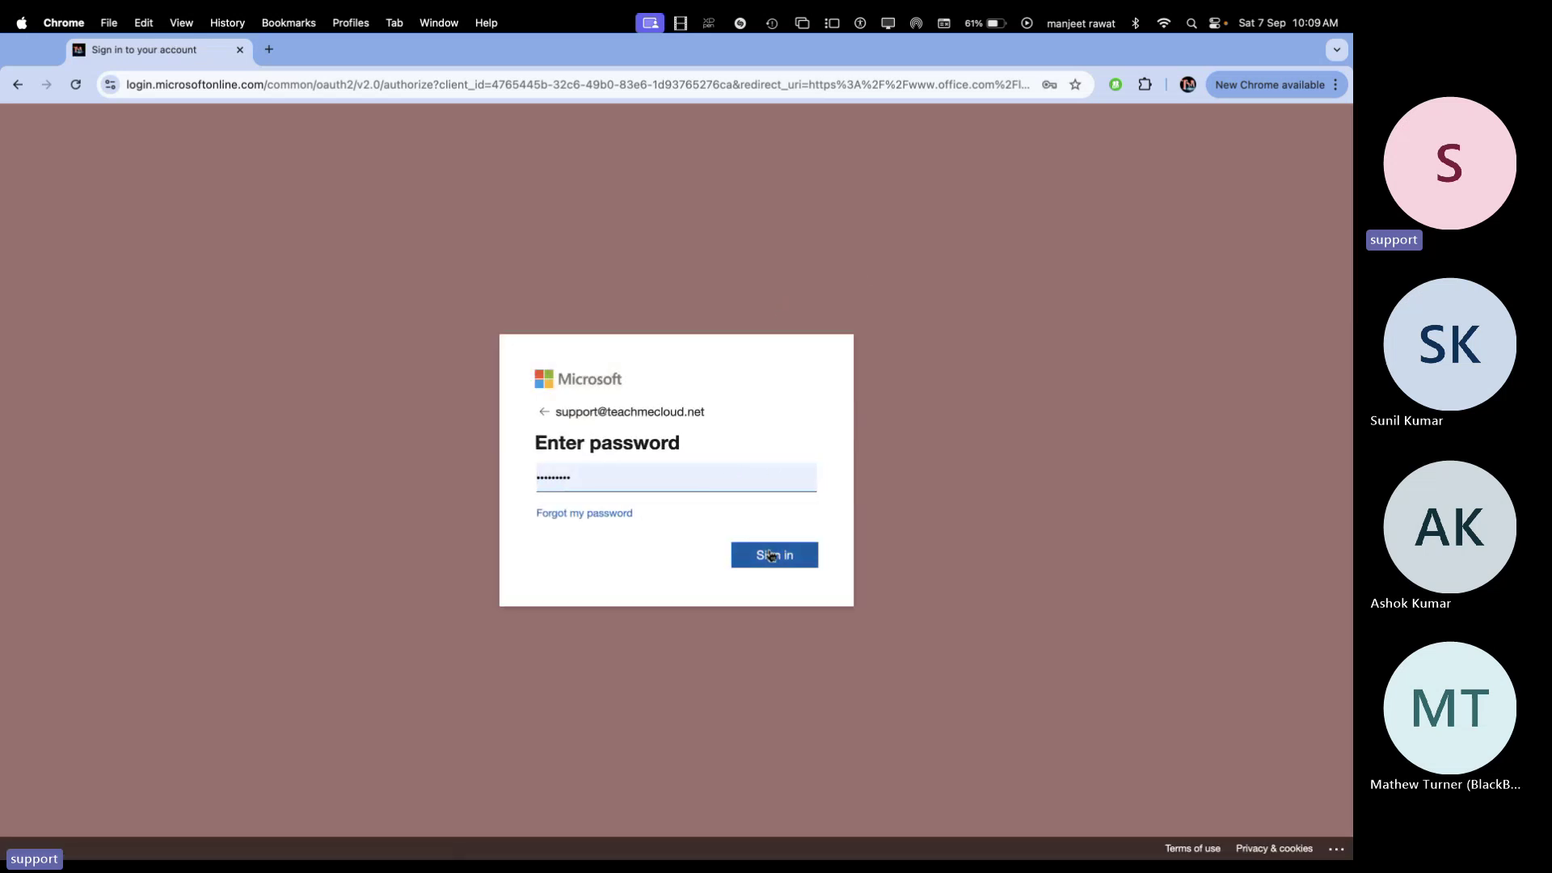
{"action": "left_click", "coordinate": [770, 556]}
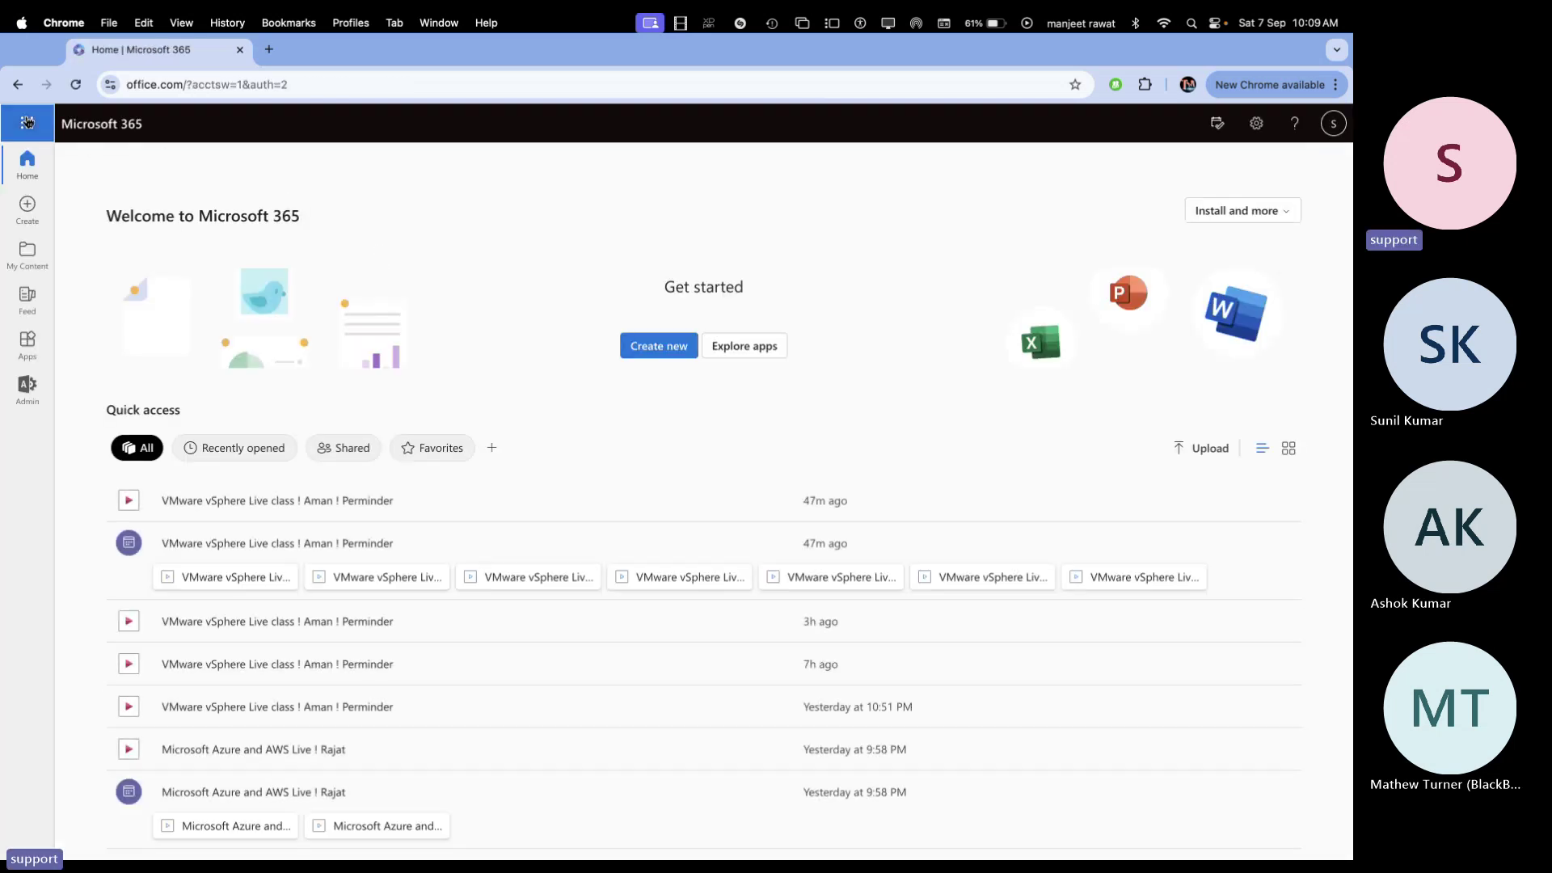
{"action": "left_click", "coordinate": [27, 122]}
{"action": "left_click", "coordinate": [118, 364]}
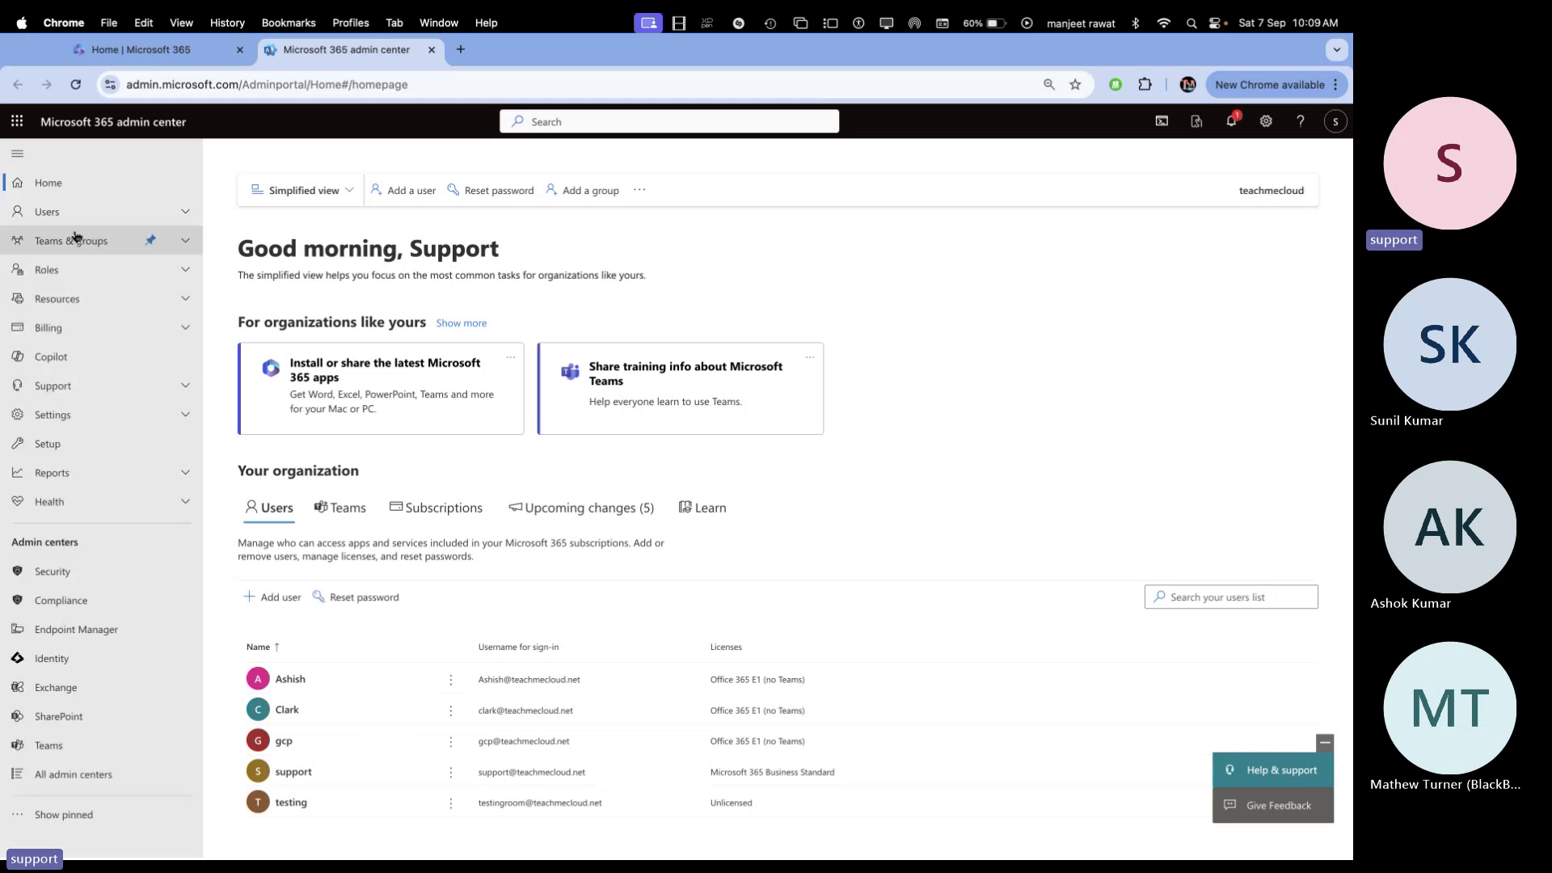
Go to Users > Active users to list the organisation's five accounts
{"action": "left_click", "coordinate": [73, 217]}
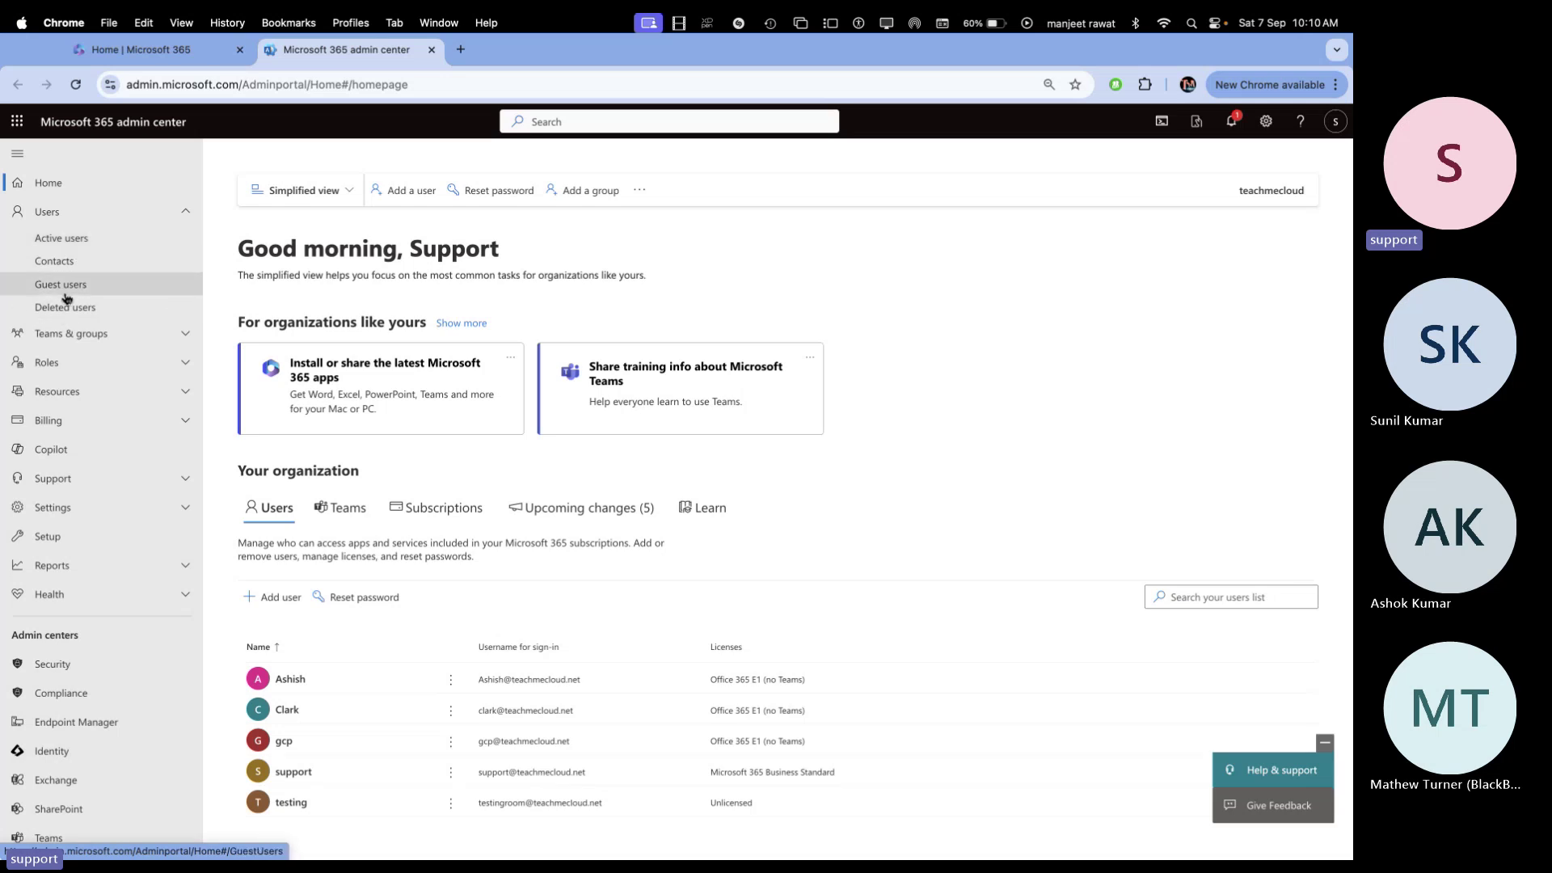
{"action": "left_click", "coordinate": [81, 241]}
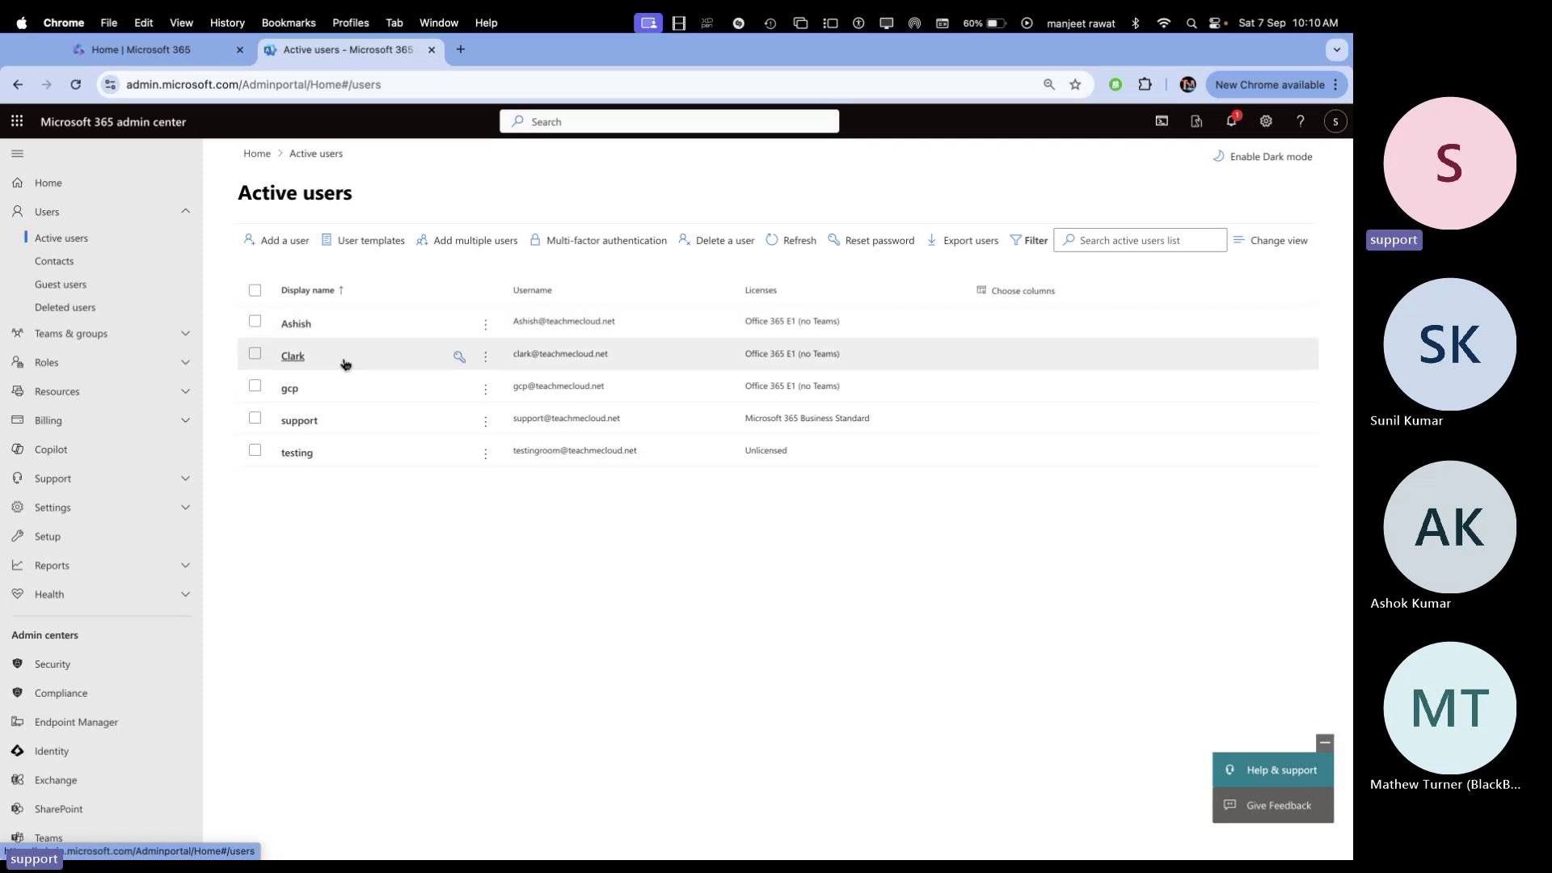
Review and deselect the gcp user, then show the existing user templates
{"action": "left_click", "coordinate": [304, 391]}
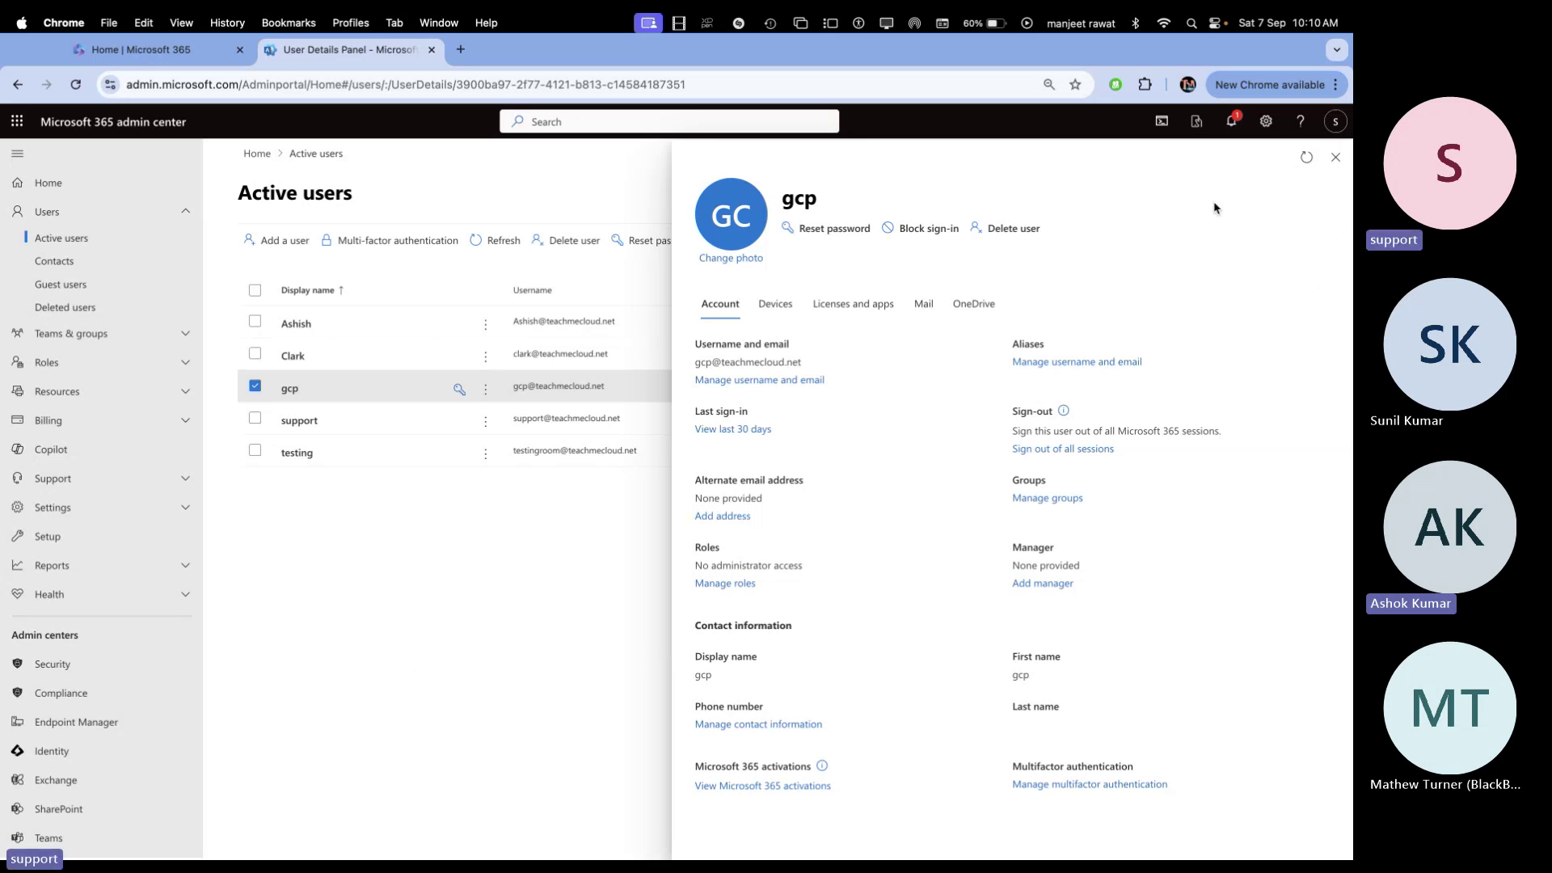
{"action": "left_click", "coordinate": [1336, 159]}
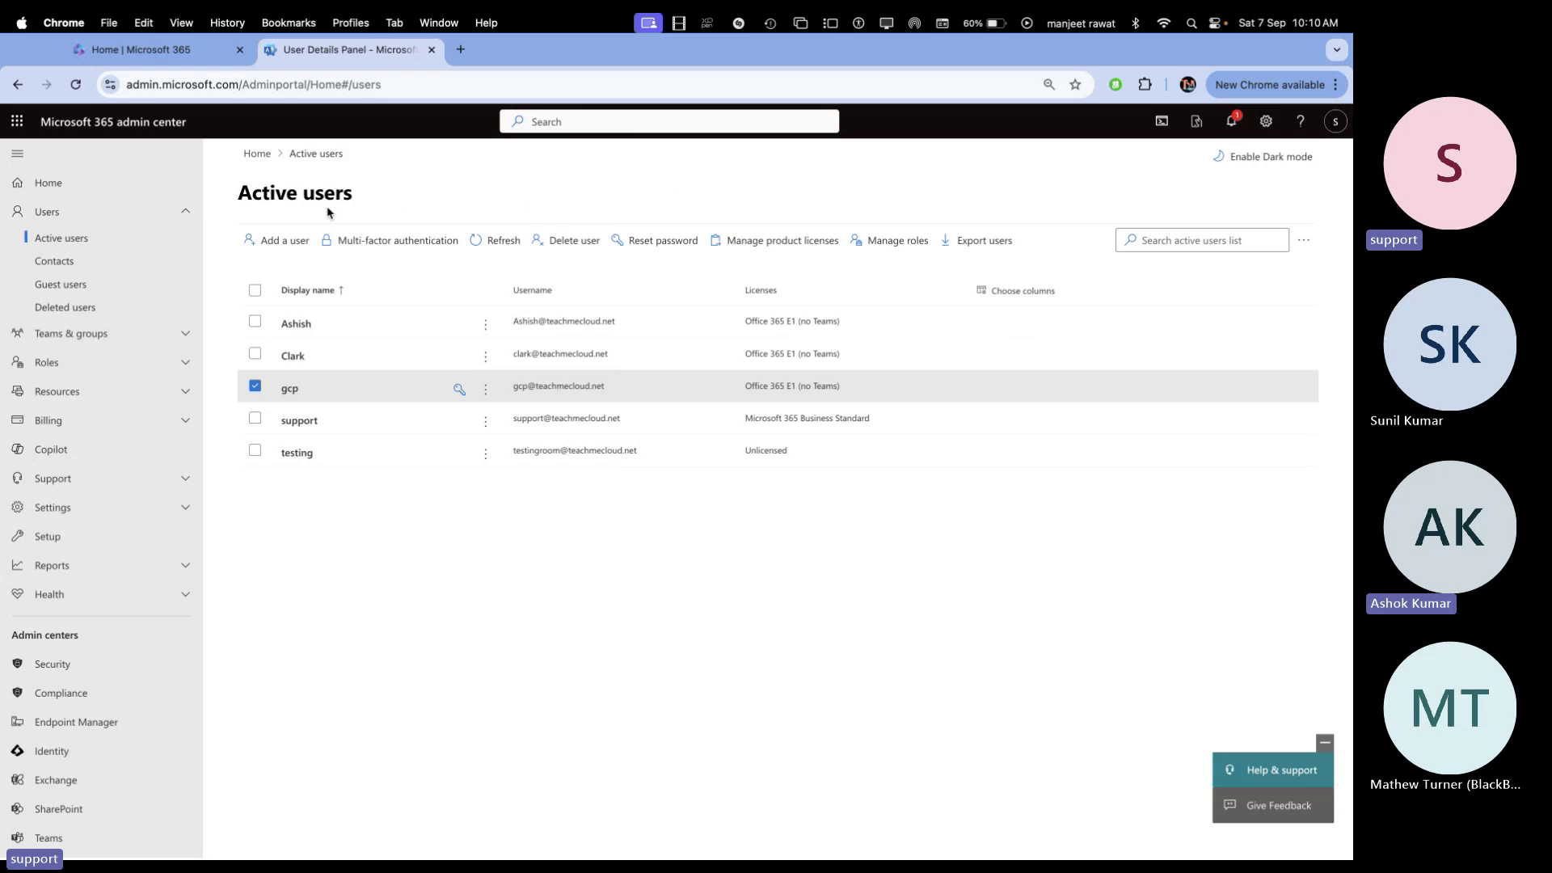
{"action": "left_click", "coordinate": [255, 386]}
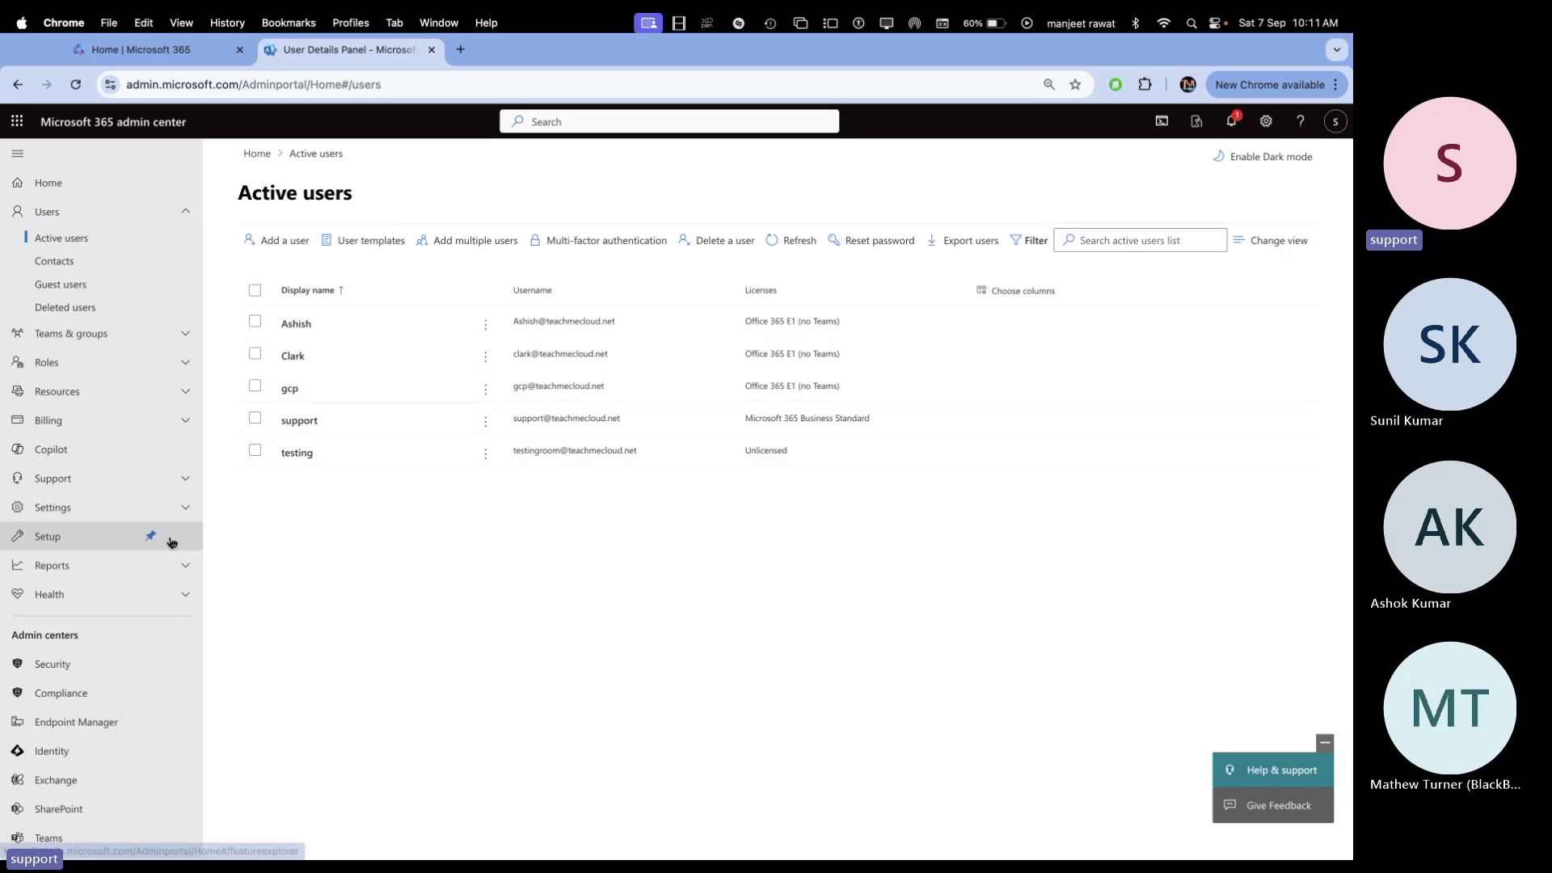
{"action": "left_click", "coordinate": [375, 244]}
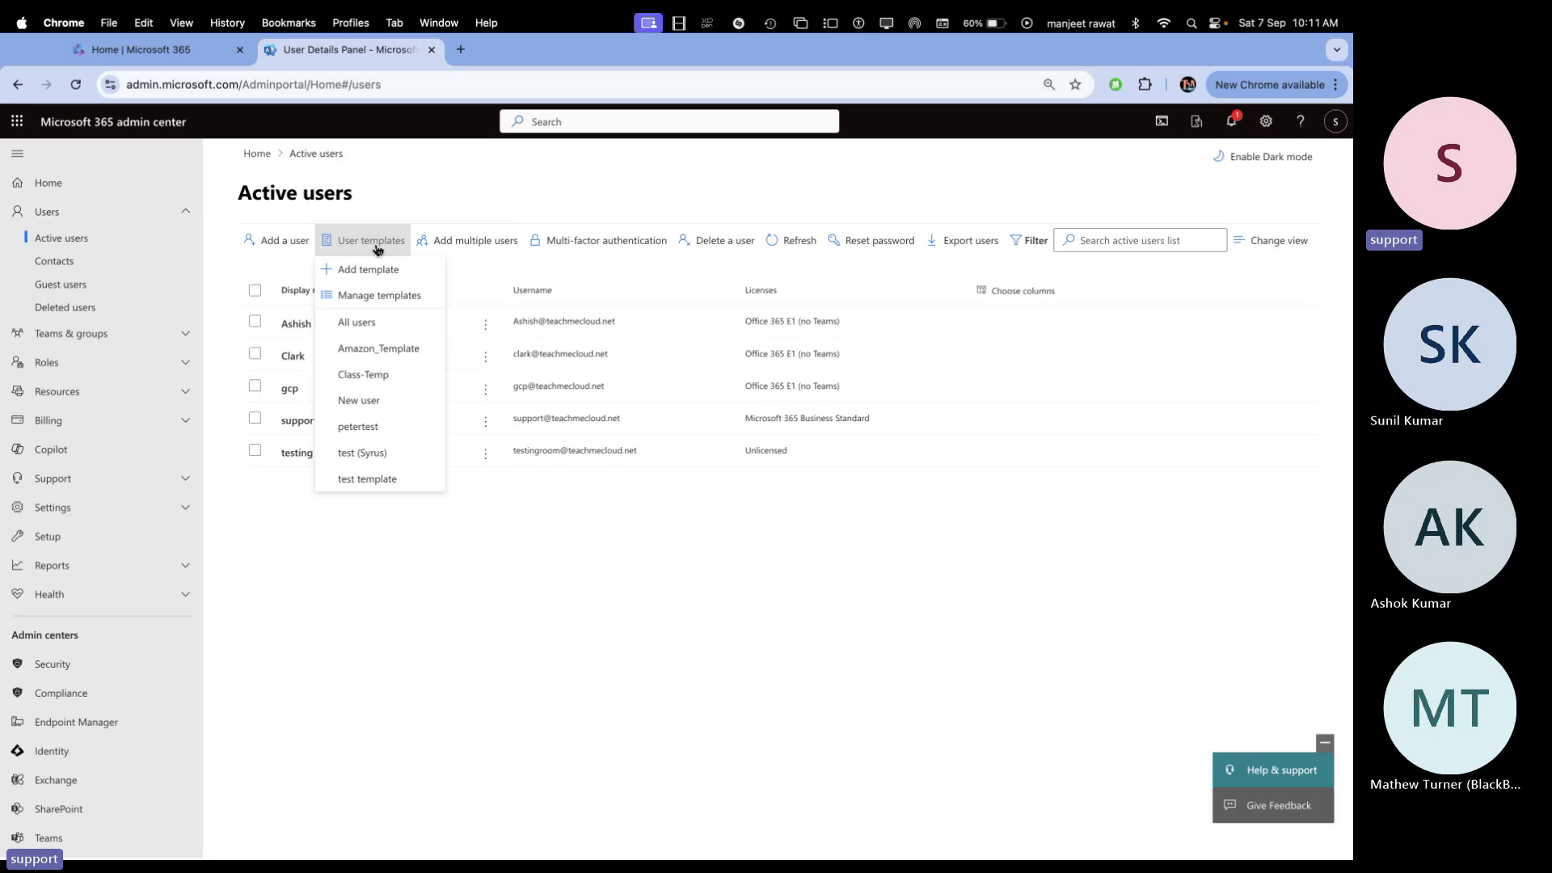
Create template 'Demo-Temp' with domain teachmecloud.net, auto-generated passwords, no first-sign-in password change
{"action": "left_click", "coordinate": [373, 271]}
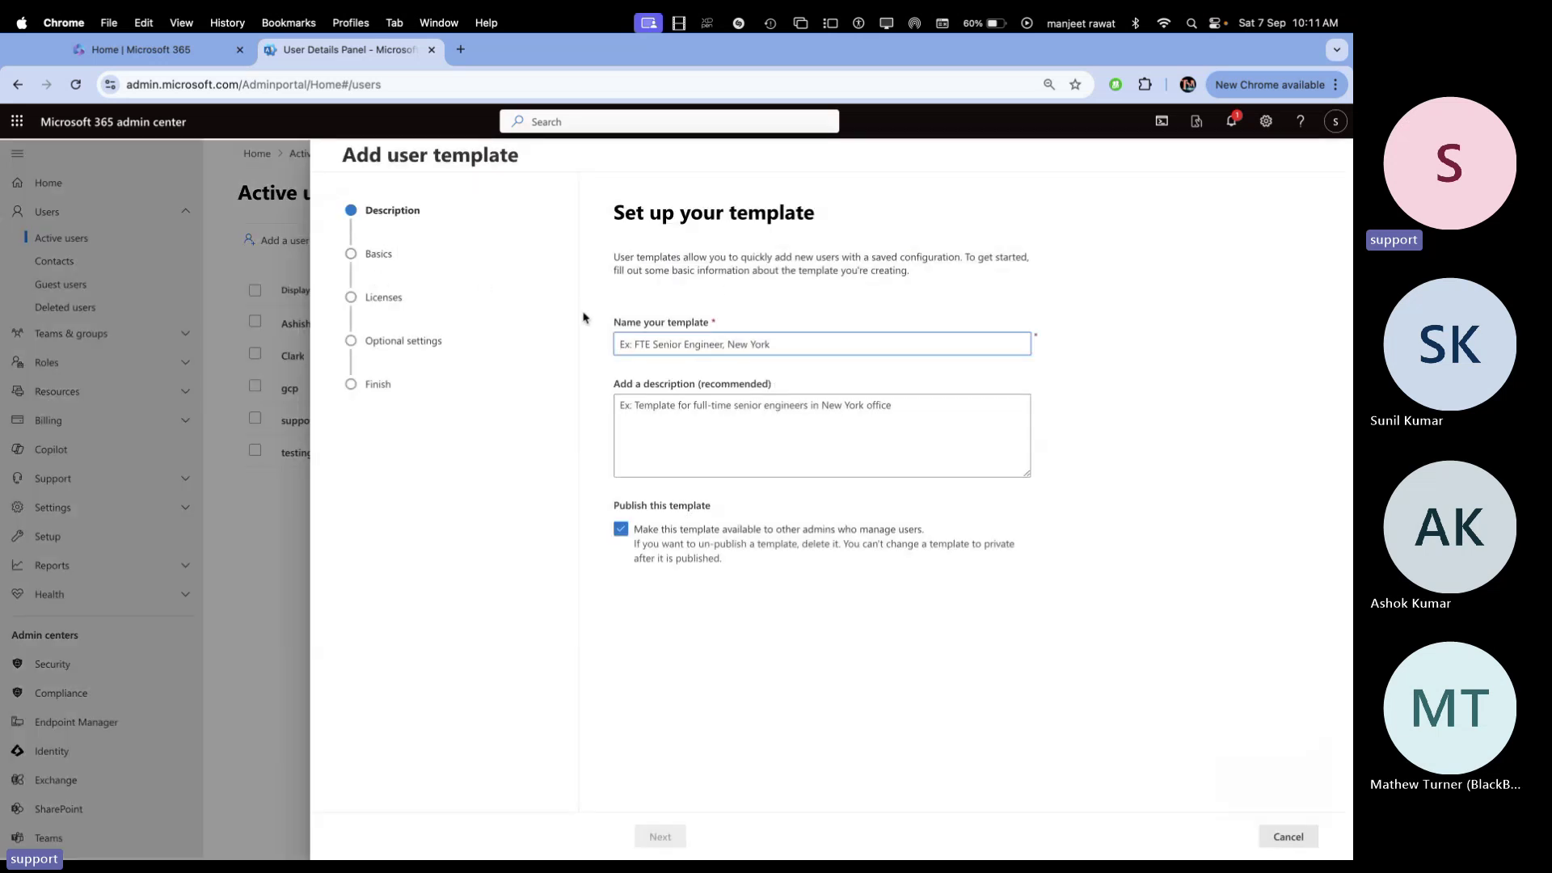
{"action": "type", "text": "Demo"}
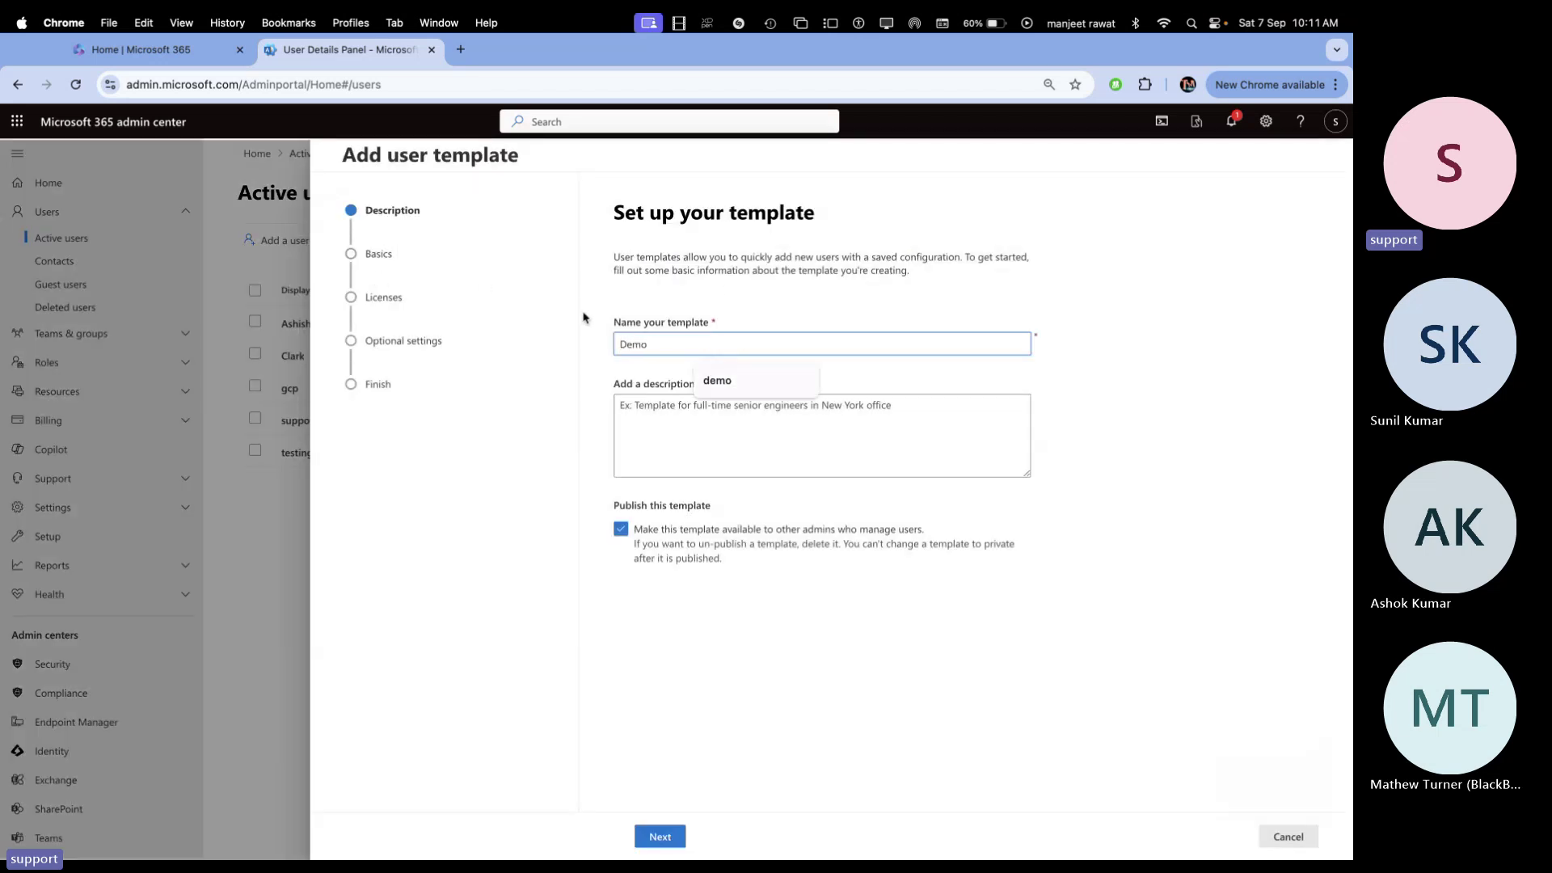
{"action": "type", "text": "-Temp"}
{"action": "left_click", "coordinate": [669, 838]}
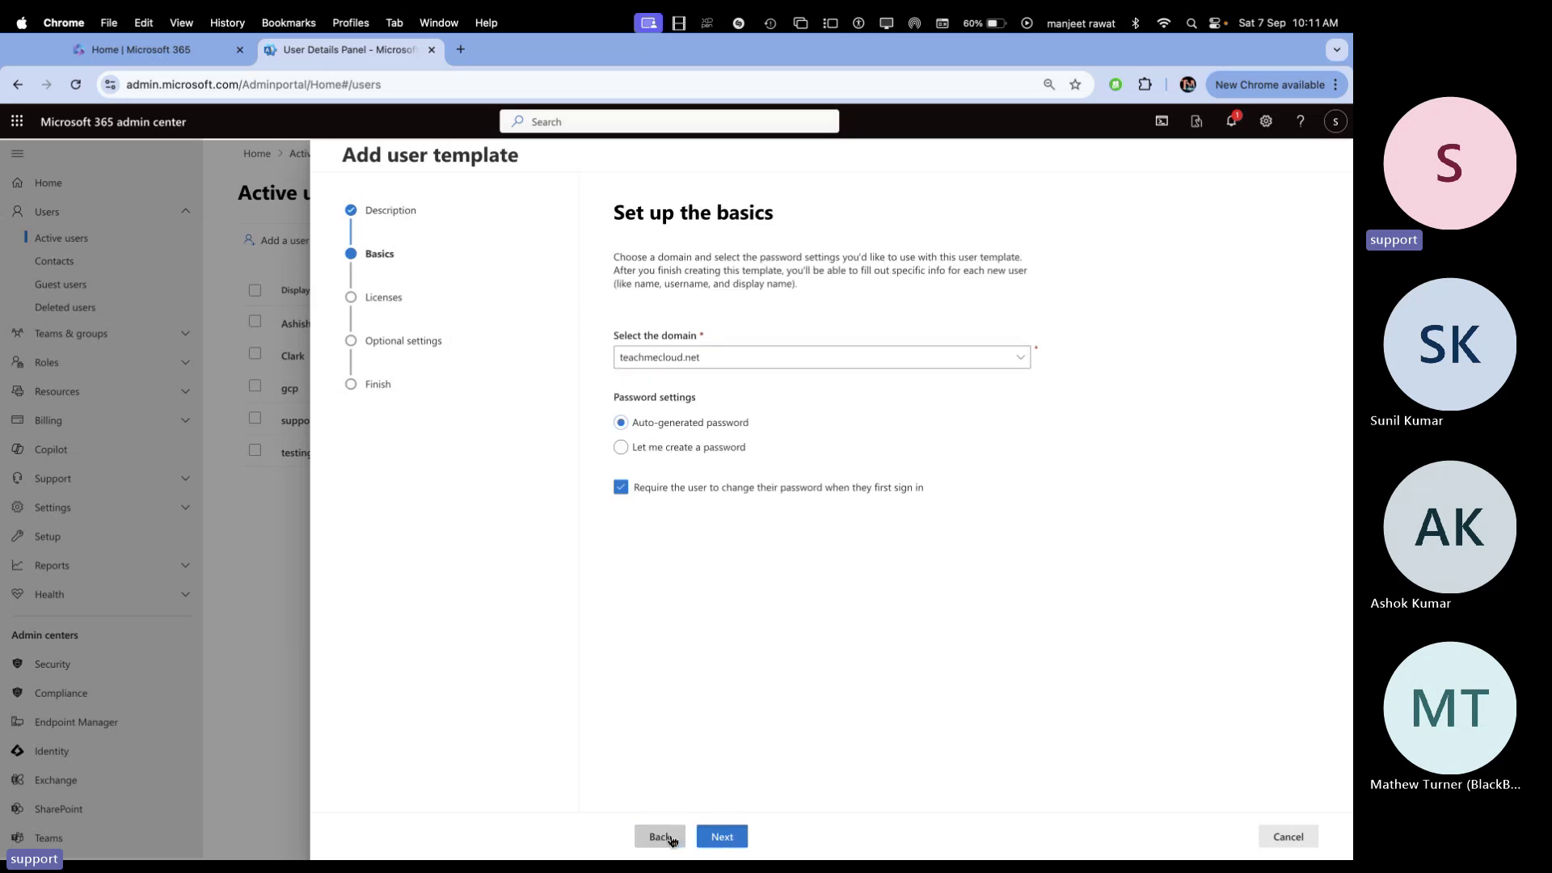
{"action": "left_click", "coordinate": [742, 360]}
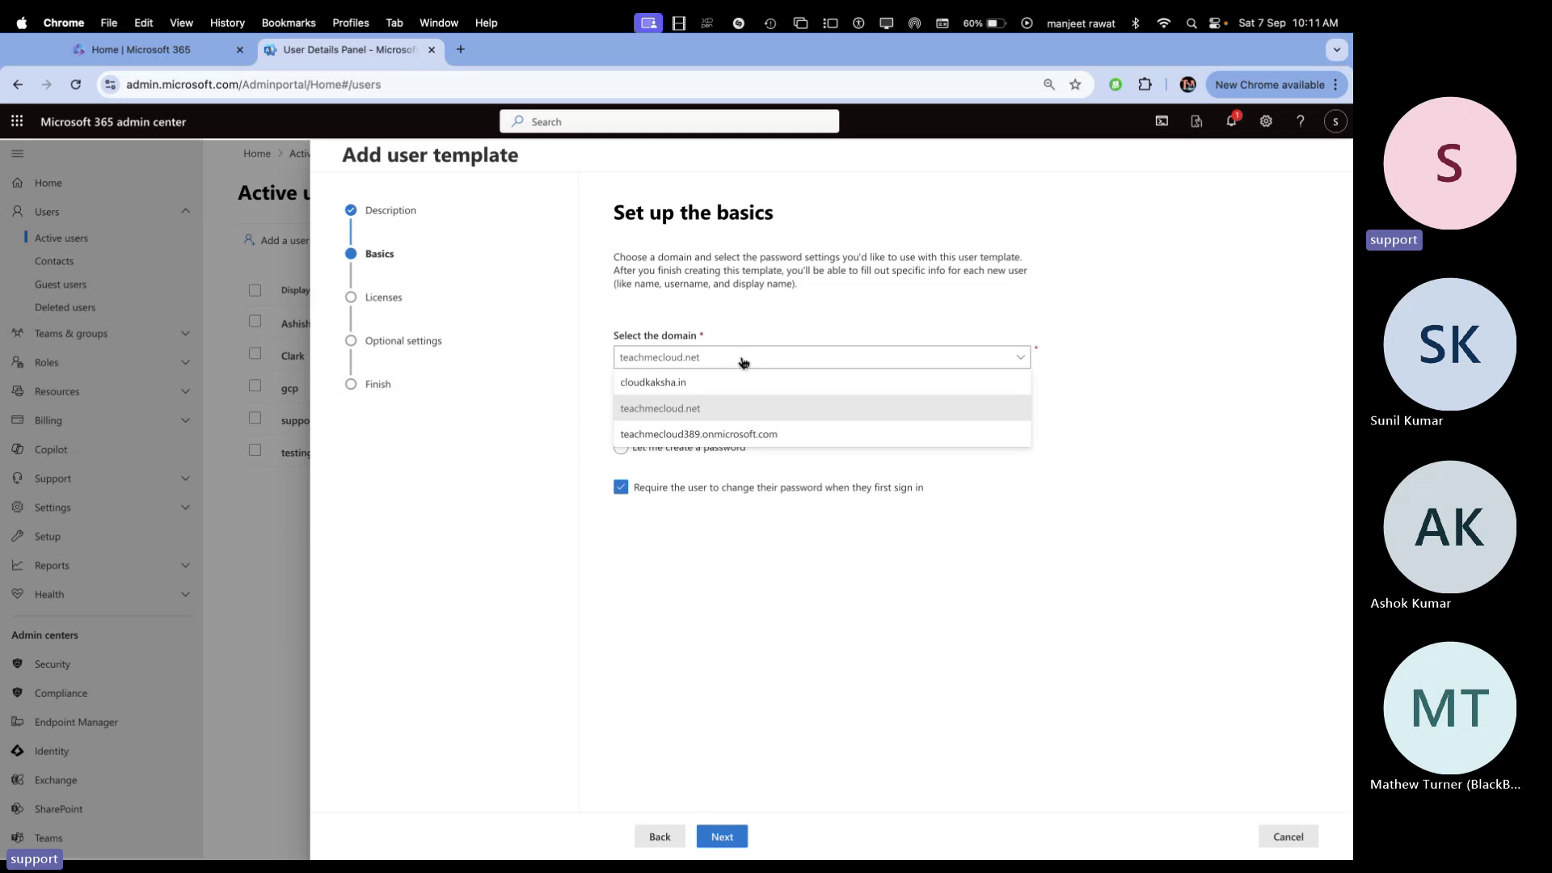
{"action": "left_click", "coordinate": [671, 410]}
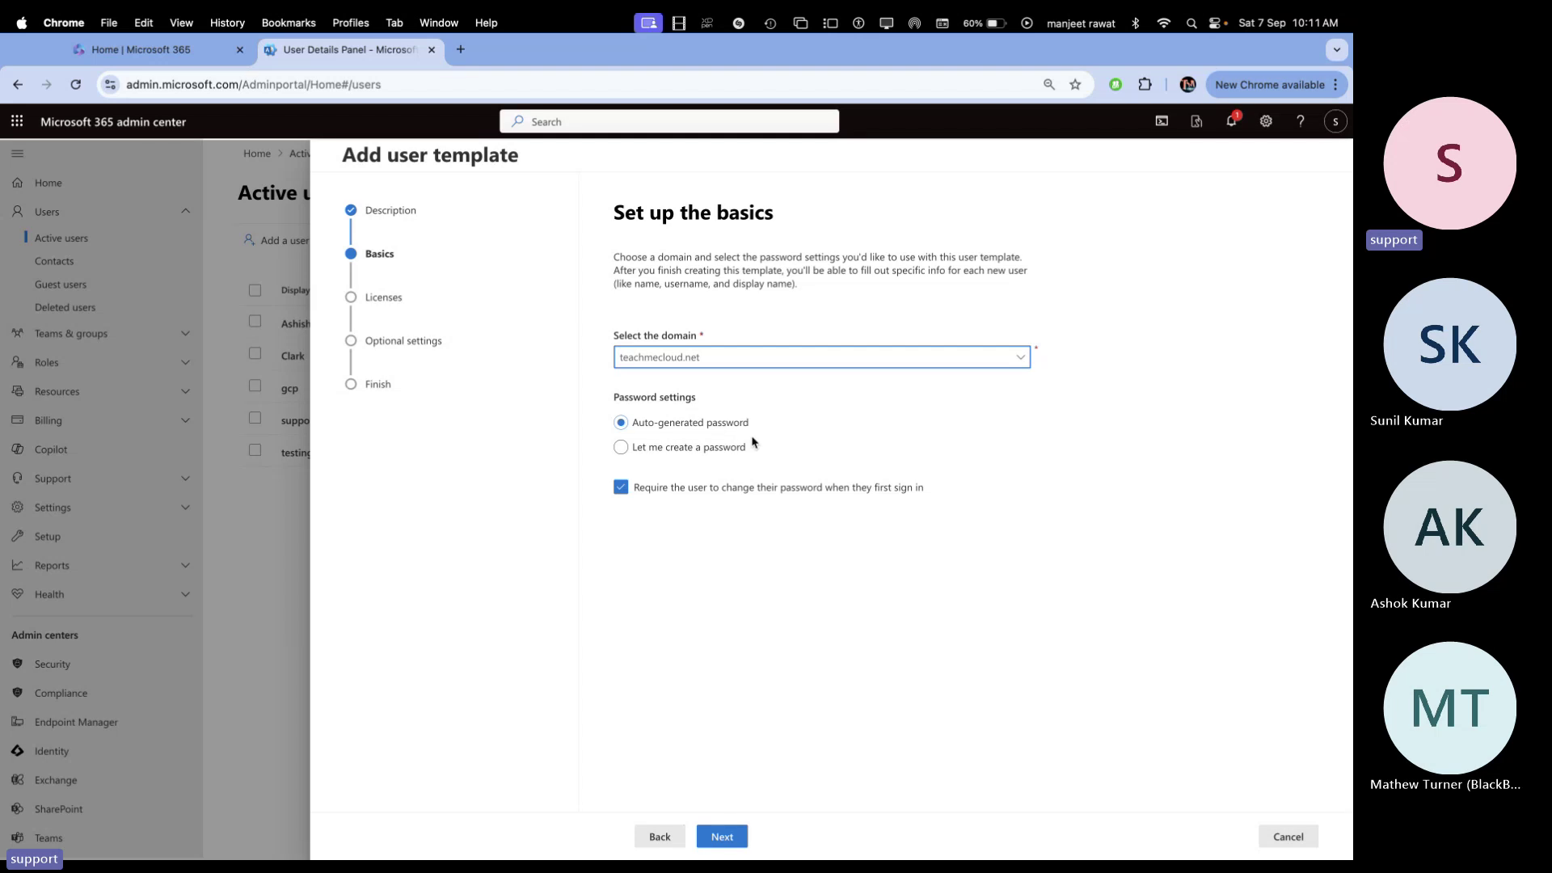
{"action": "left_click", "coordinate": [688, 447]}
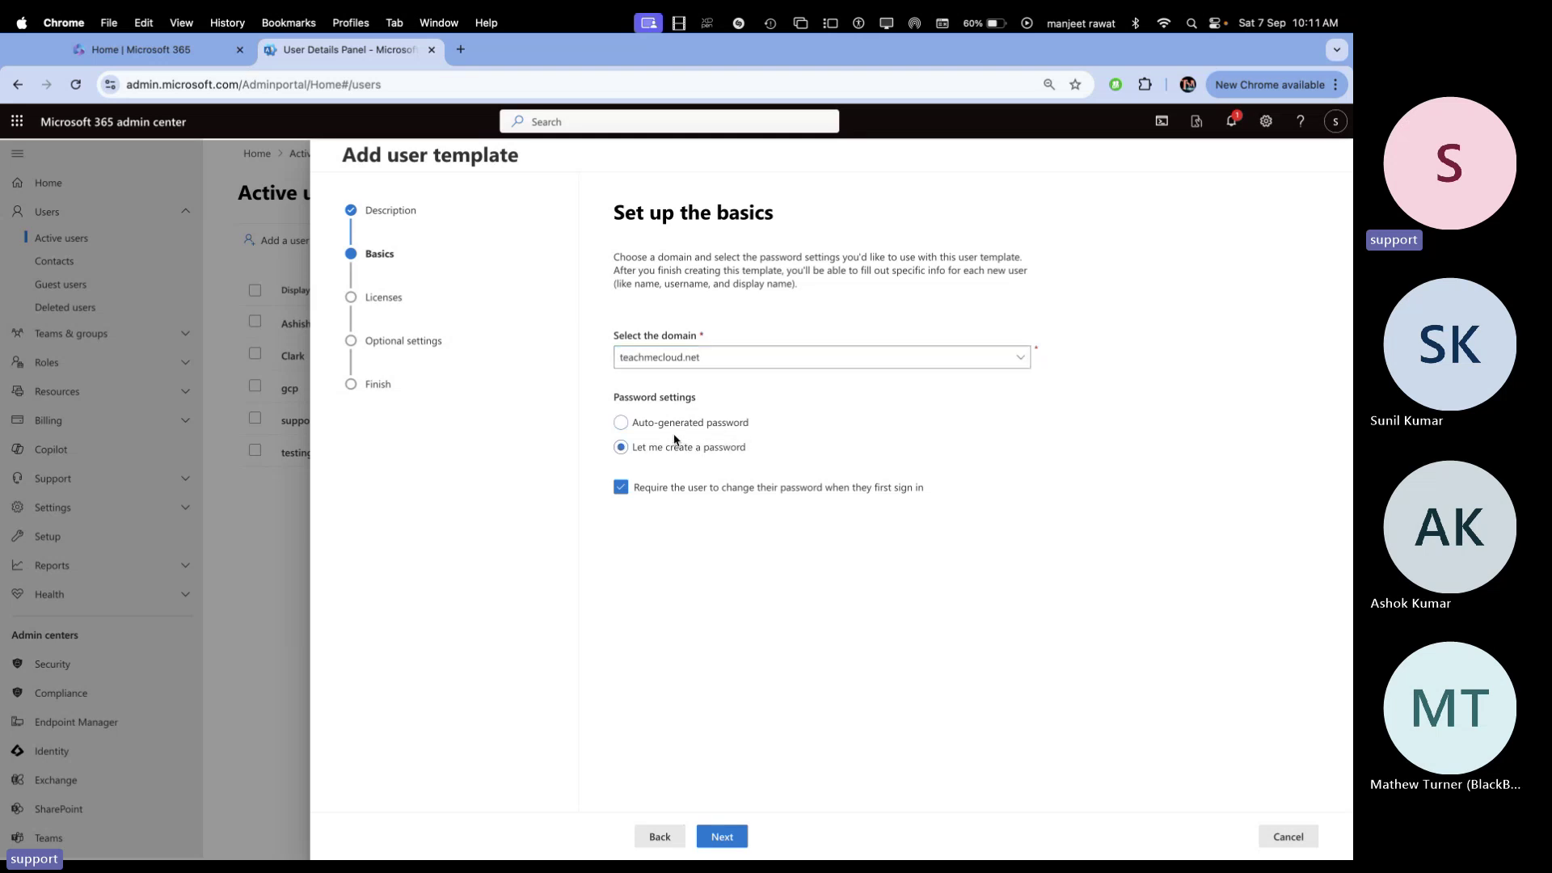
{"action": "left_click", "coordinate": [676, 424]}
{"action": "left_click", "coordinate": [624, 488]}
Keep first-sign-in password change off and assign the Office 365 E1 (no Teams) license
{"action": "left_click", "coordinate": [772, 490]}
{"action": "left_click", "coordinate": [772, 490]}
{"action": "left_click", "coordinate": [719, 837]}
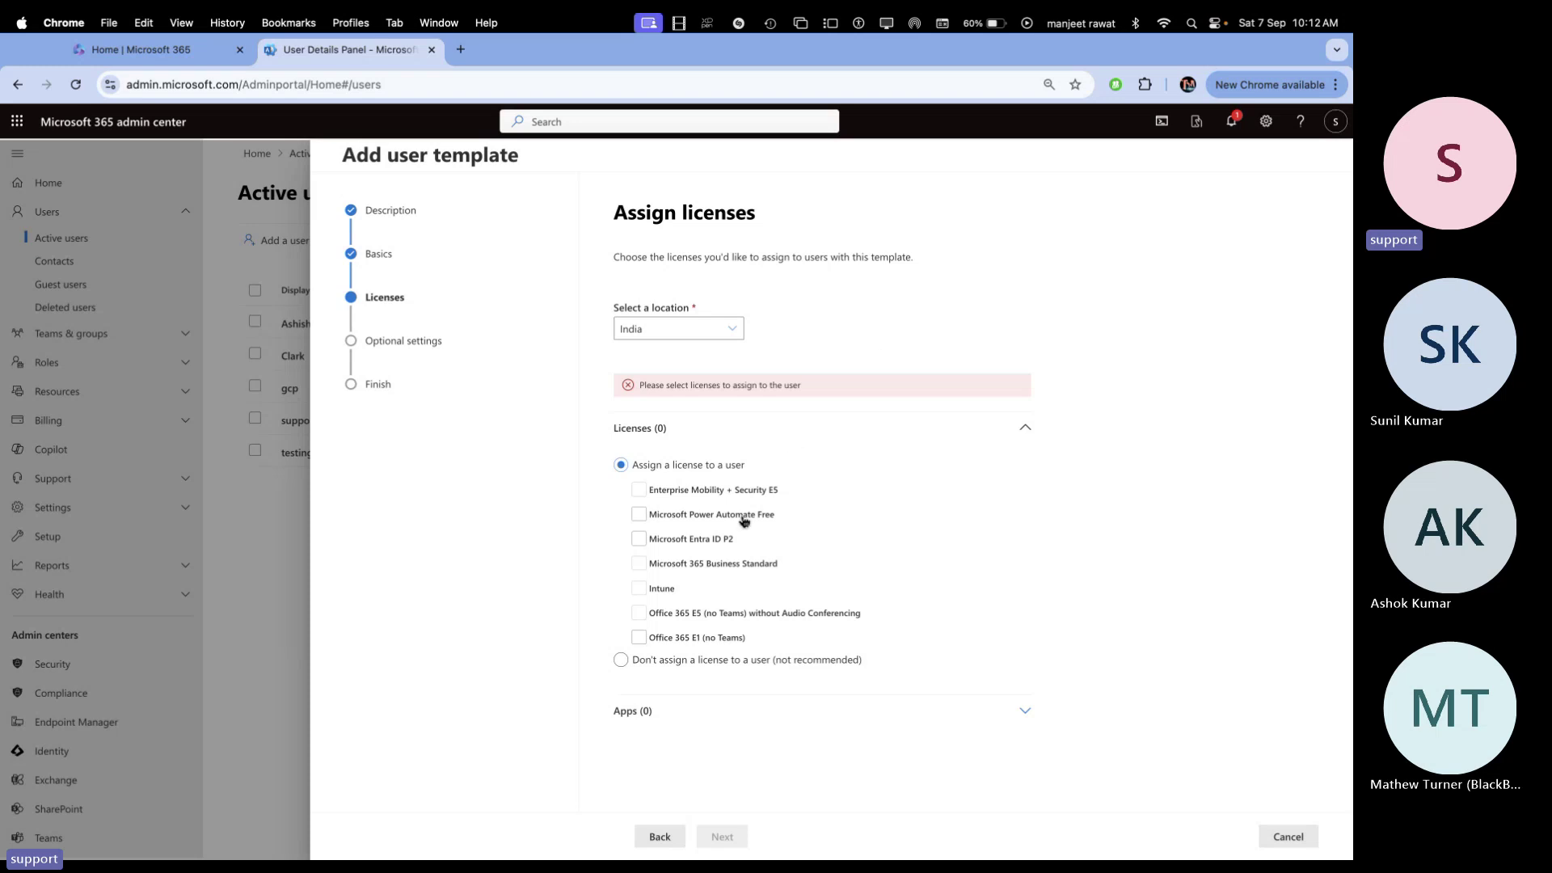
{"action": "left_click", "coordinate": [655, 643]}
{"action": "left_click", "coordinate": [655, 643]}
{"action": "left_click", "coordinate": [639, 638]}
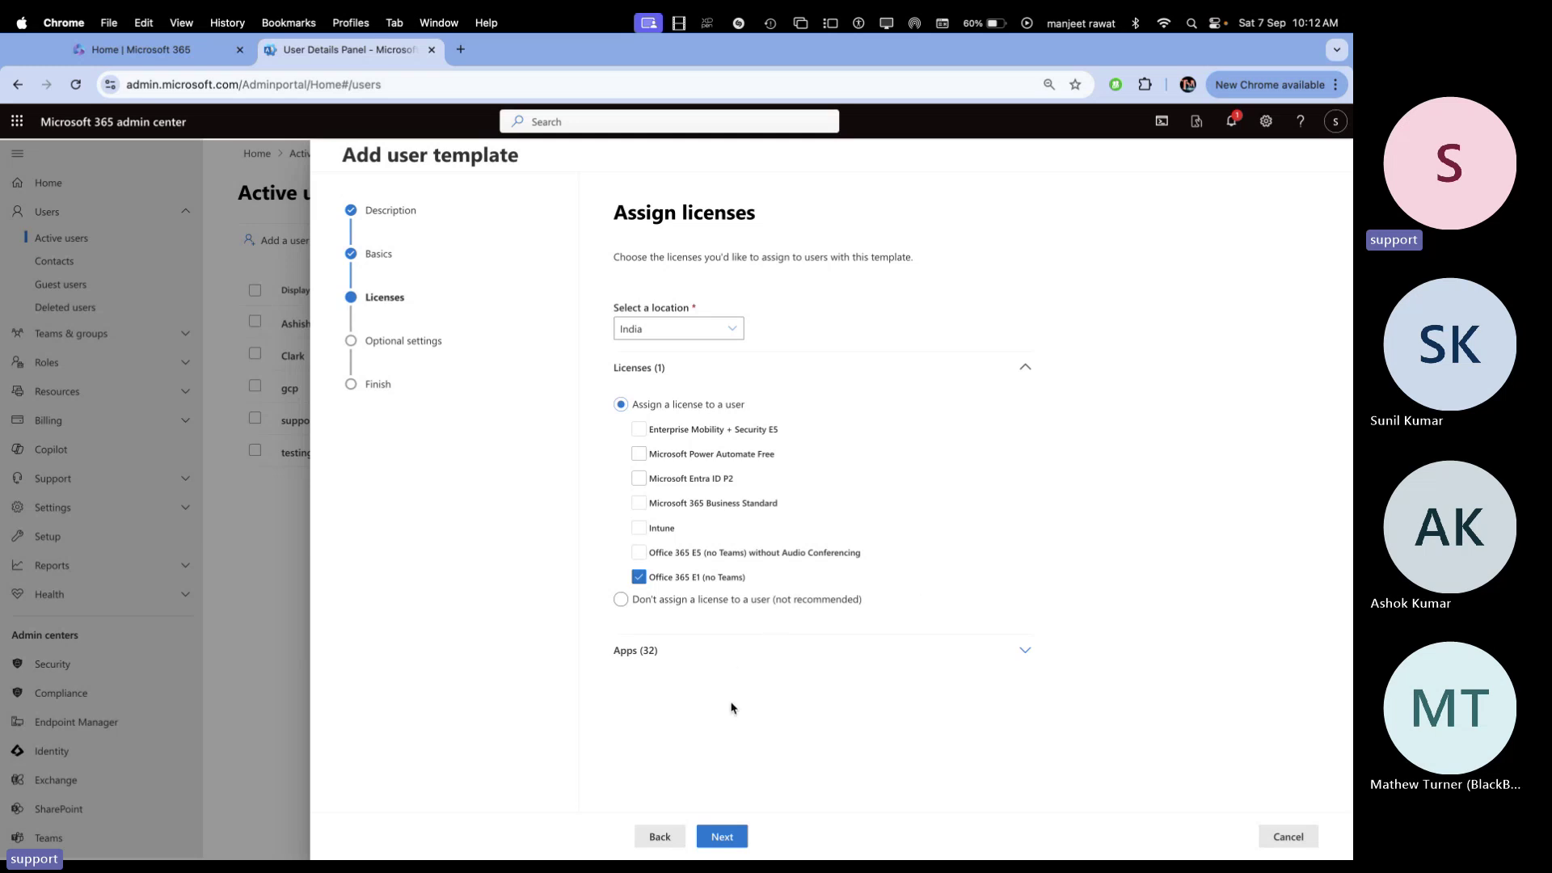
{"action": "left_click", "coordinate": [724, 838]}
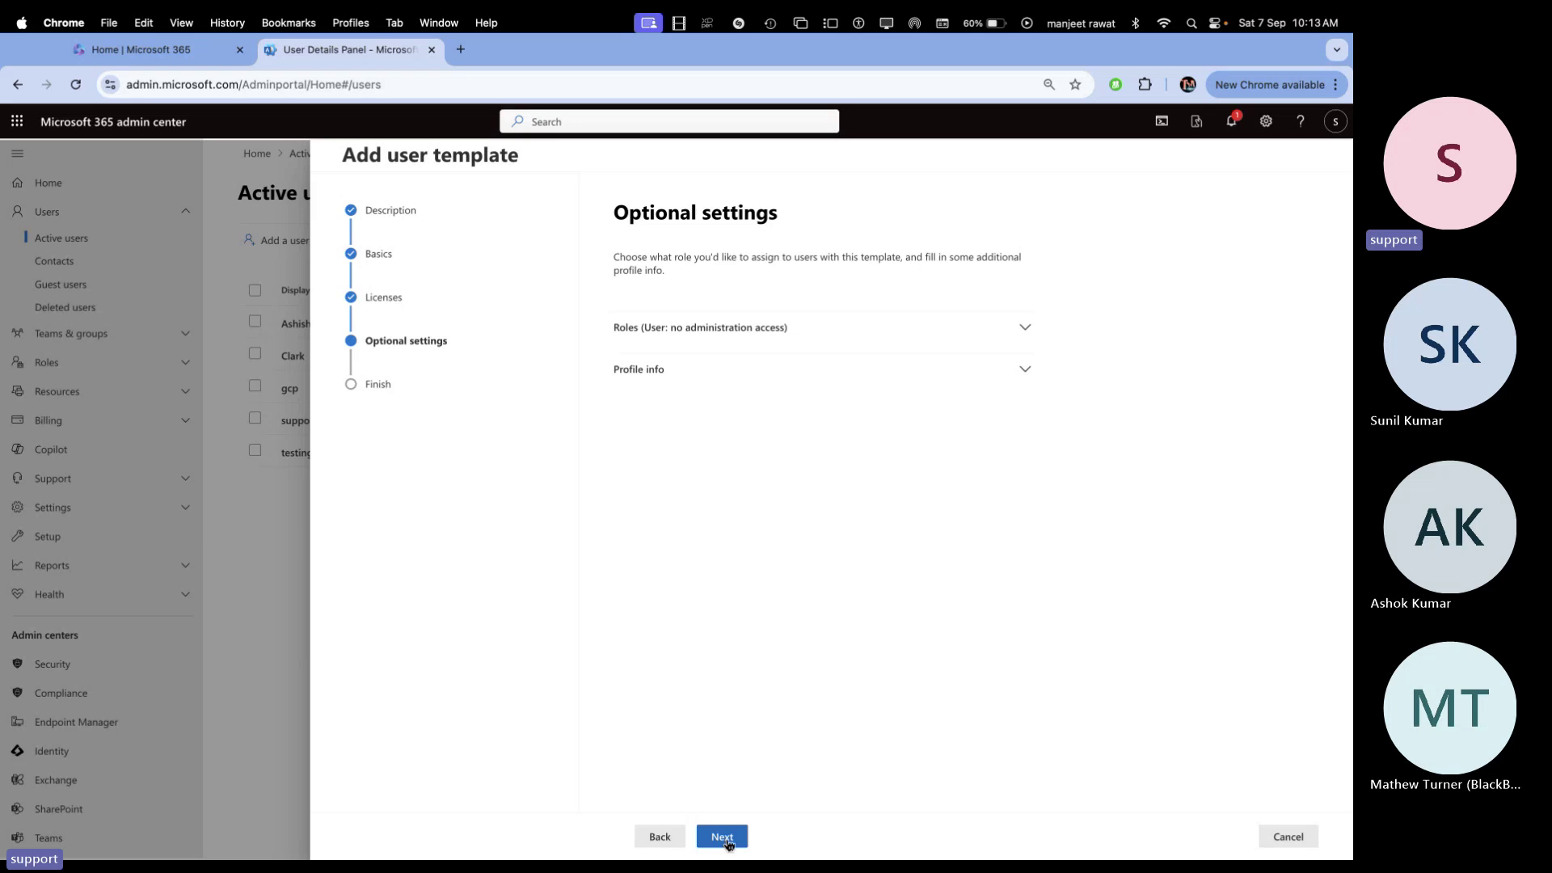
Give template users admin center access and browse the admin roles by category
{"action": "left_click", "coordinate": [828, 329]}
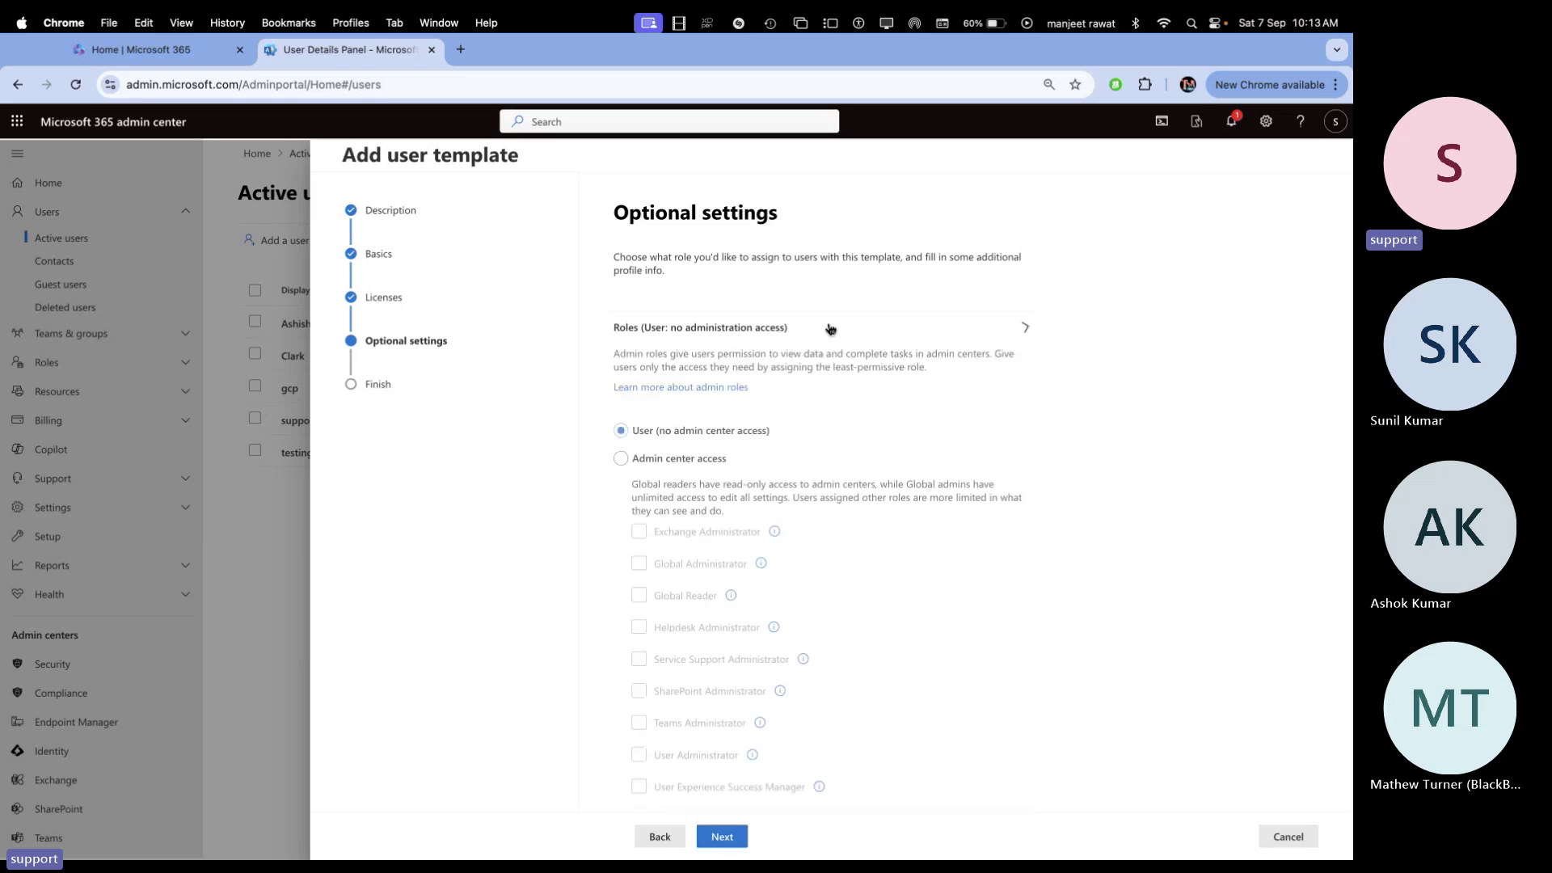
{"action": "left_click", "coordinate": [660, 461]}
{"action": "scroll", "coordinate": [696, 505], "scroll_direction": "down", "scroll_amount": 2}
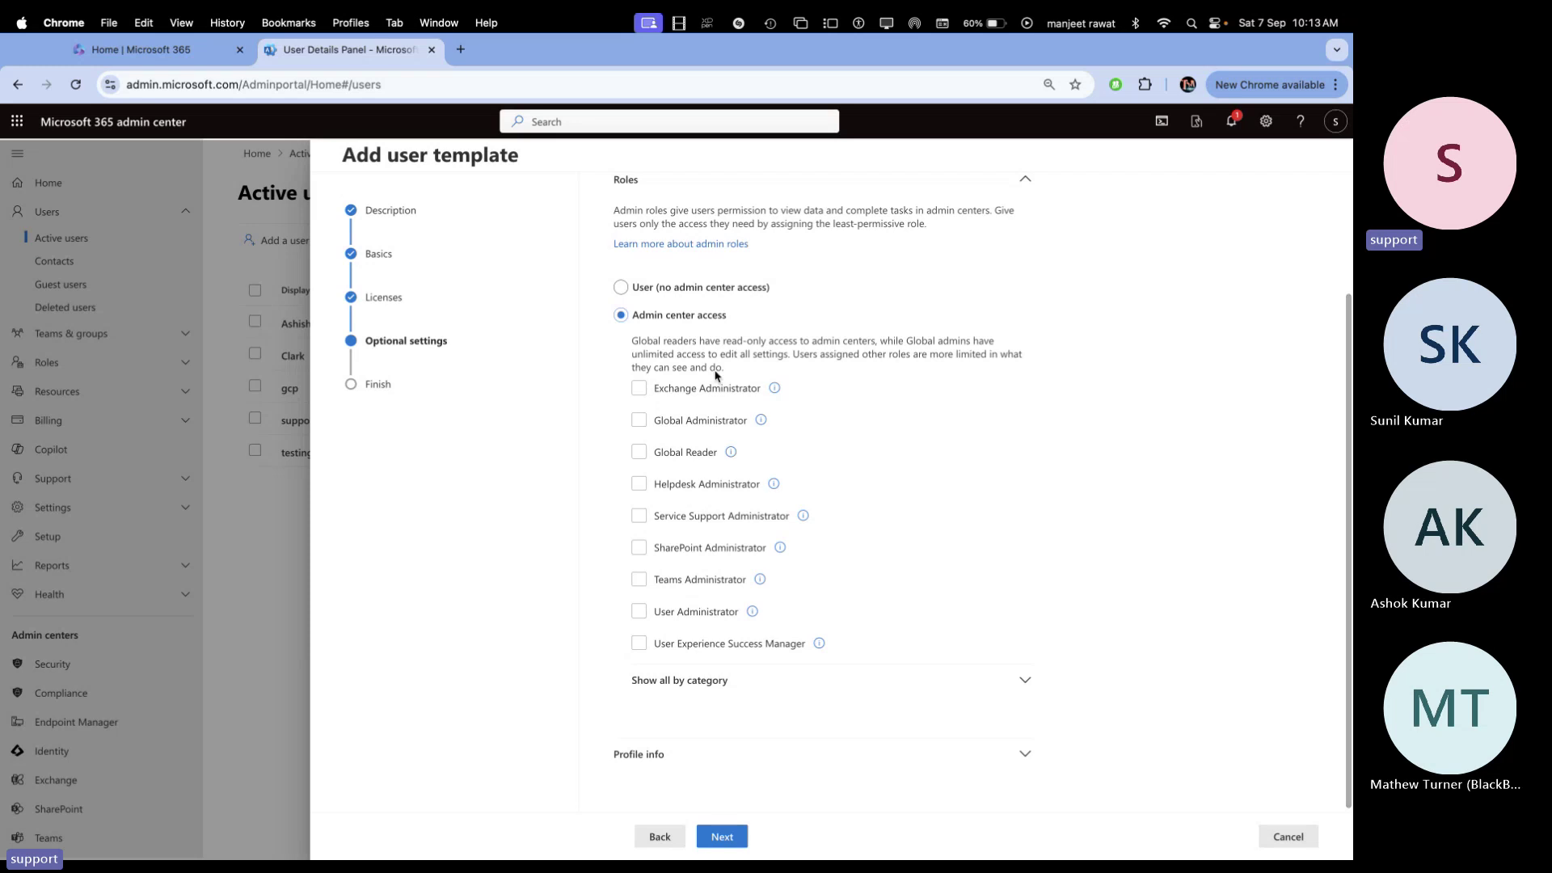
{"action": "left_click", "coordinate": [706, 579]}
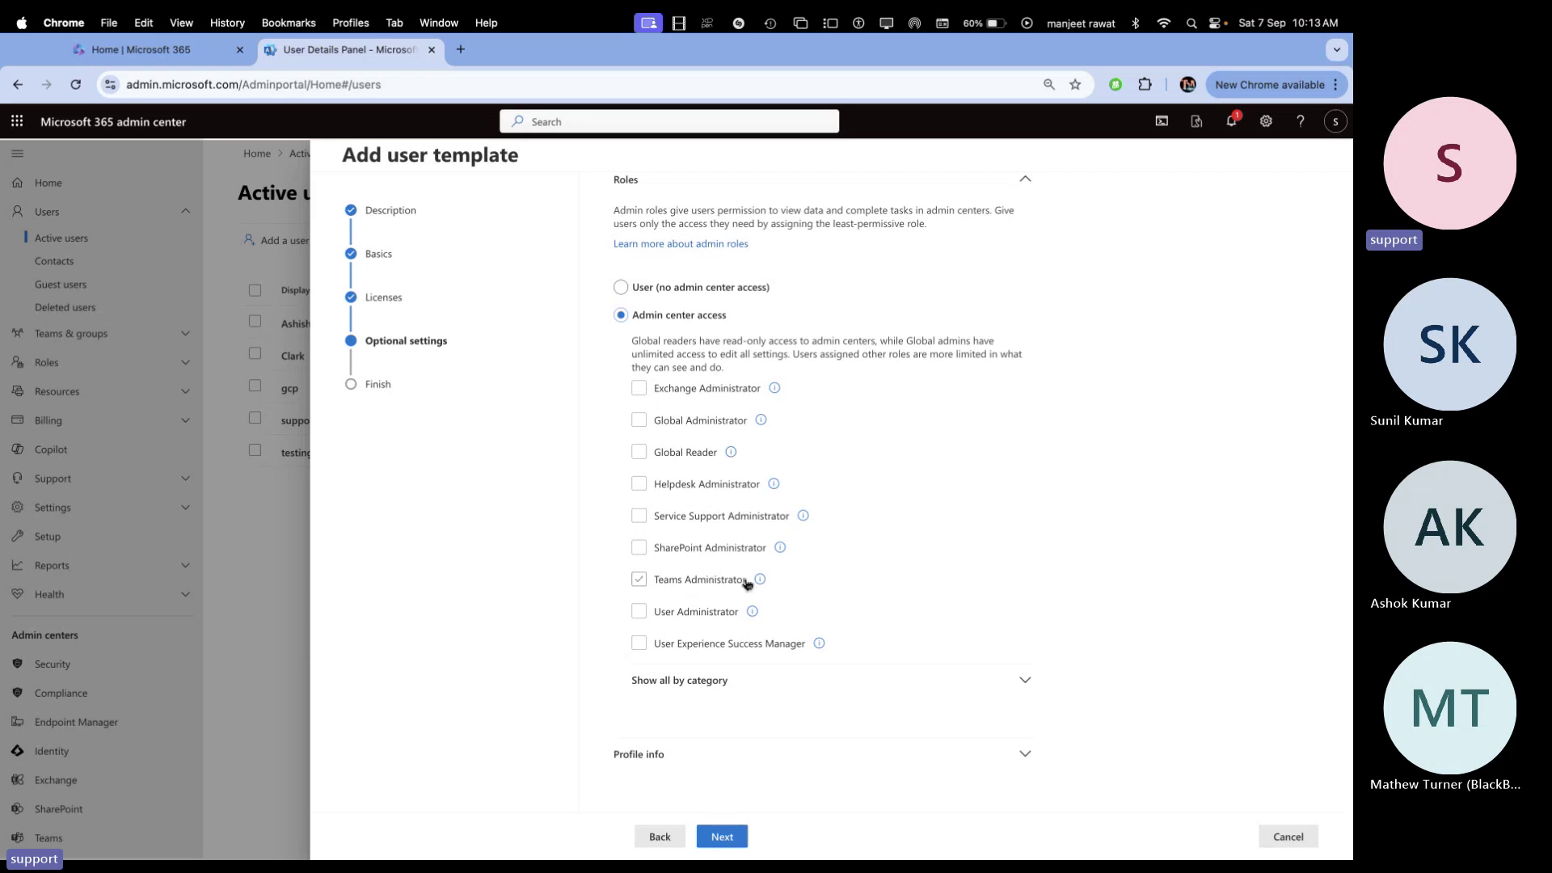
{"action": "left_click", "coordinate": [747, 583]}
{"action": "left_click", "coordinate": [676, 679]}
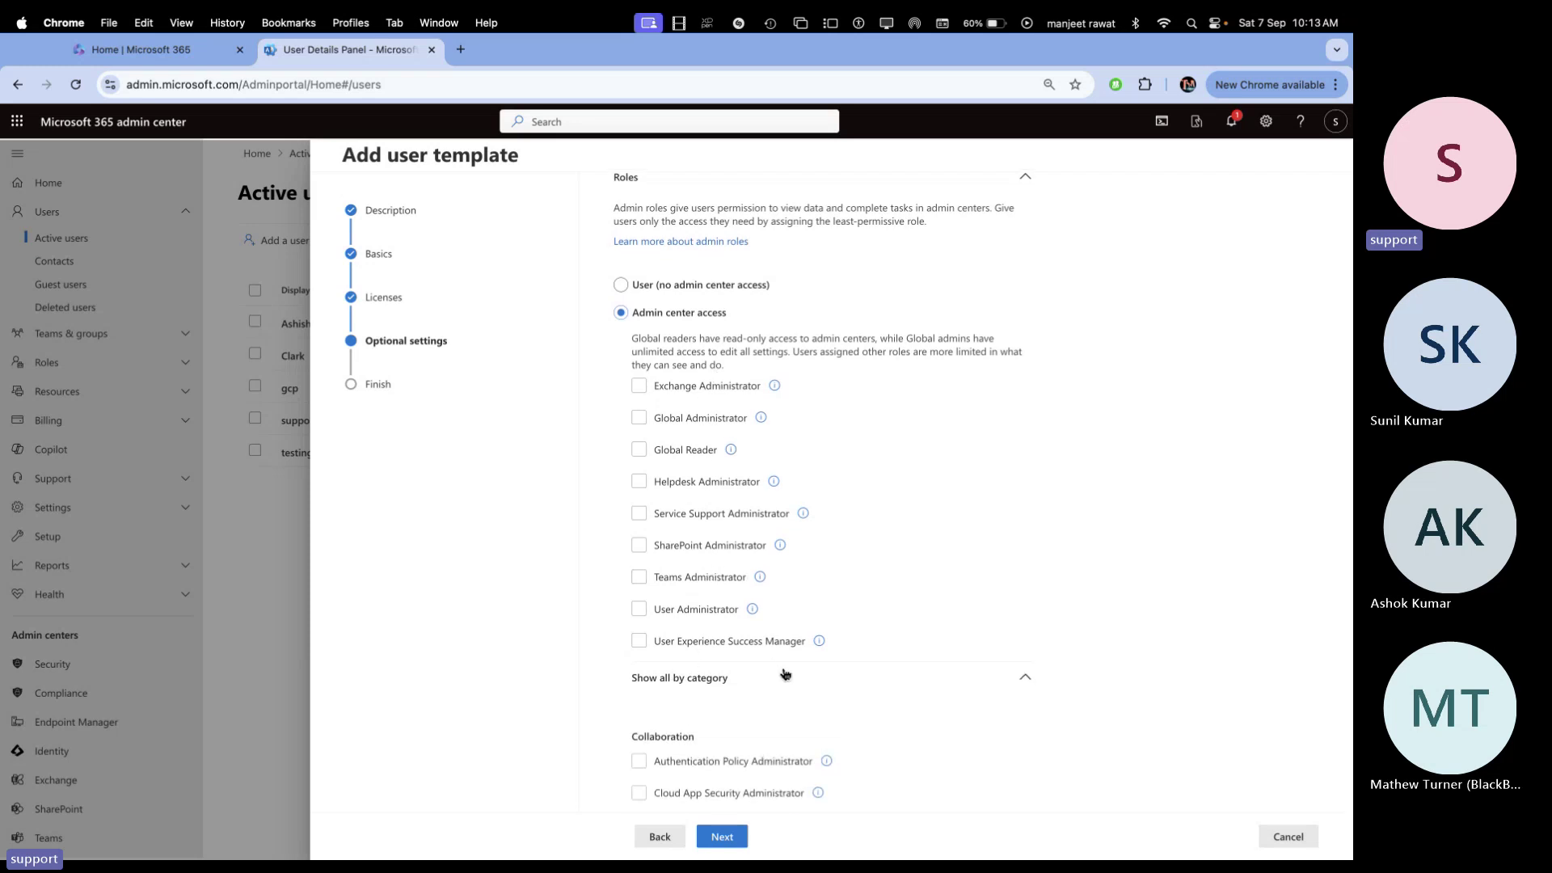
{"action": "scroll", "coordinate": [776, 663], "scroll_direction": "down", "scroll_amount": 5}
{"action": "left_click", "coordinate": [727, 508]}
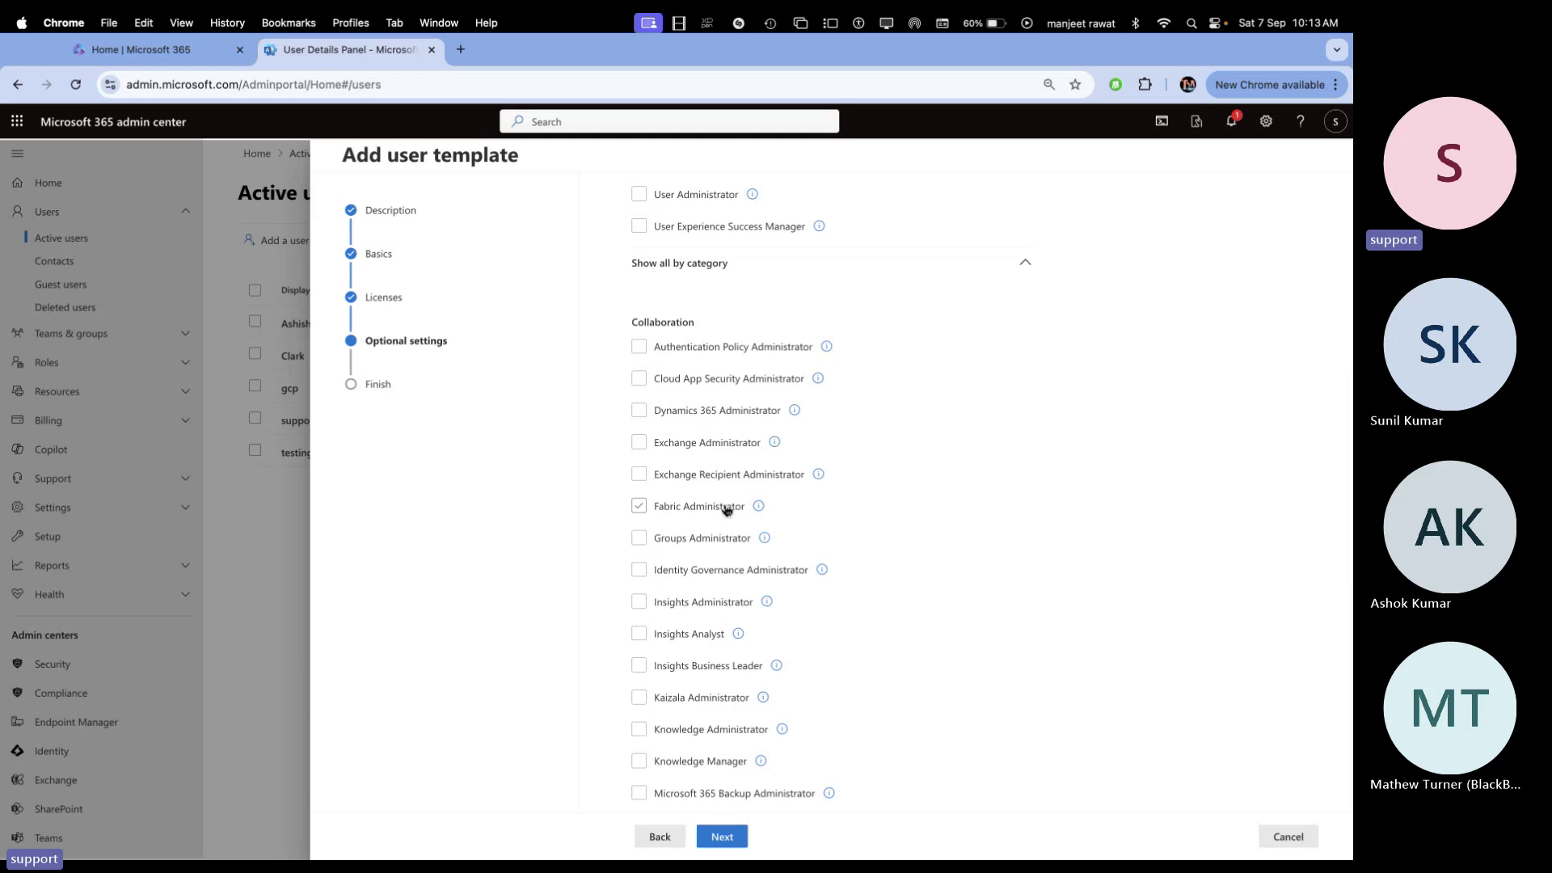
{"action": "scroll", "coordinate": [727, 507], "scroll_direction": "down", "scroll_amount": 6}
{"action": "scroll", "coordinate": [727, 508], "scroll_direction": "up", "scroll_amount": 12}
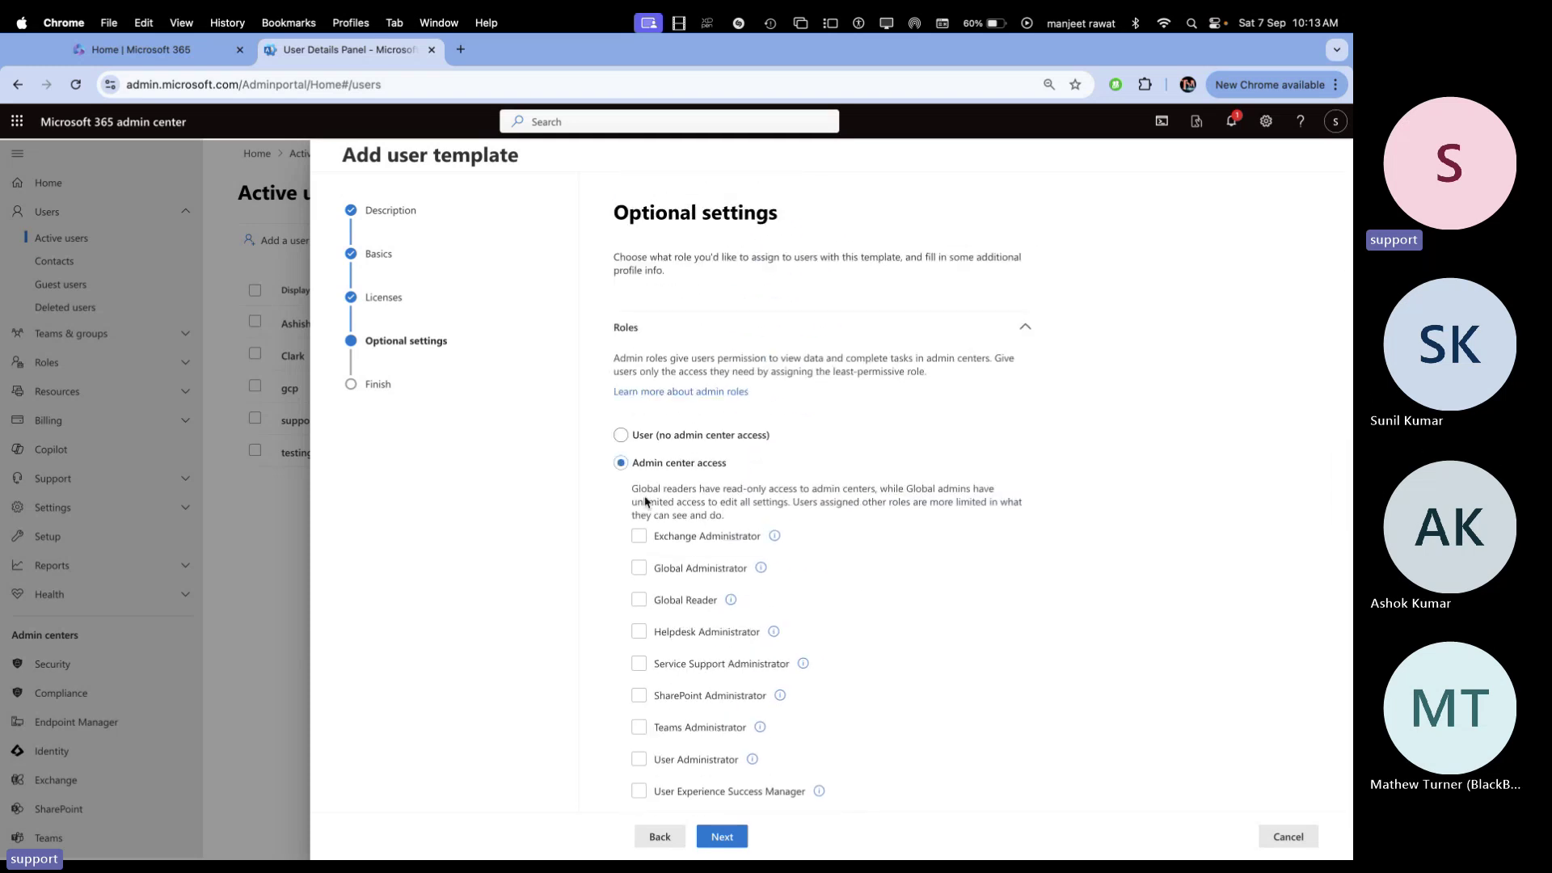
Select only the SharePoint Administrator role and finish creating the Demo-Temp template
{"action": "left_click", "coordinate": [621, 435]}
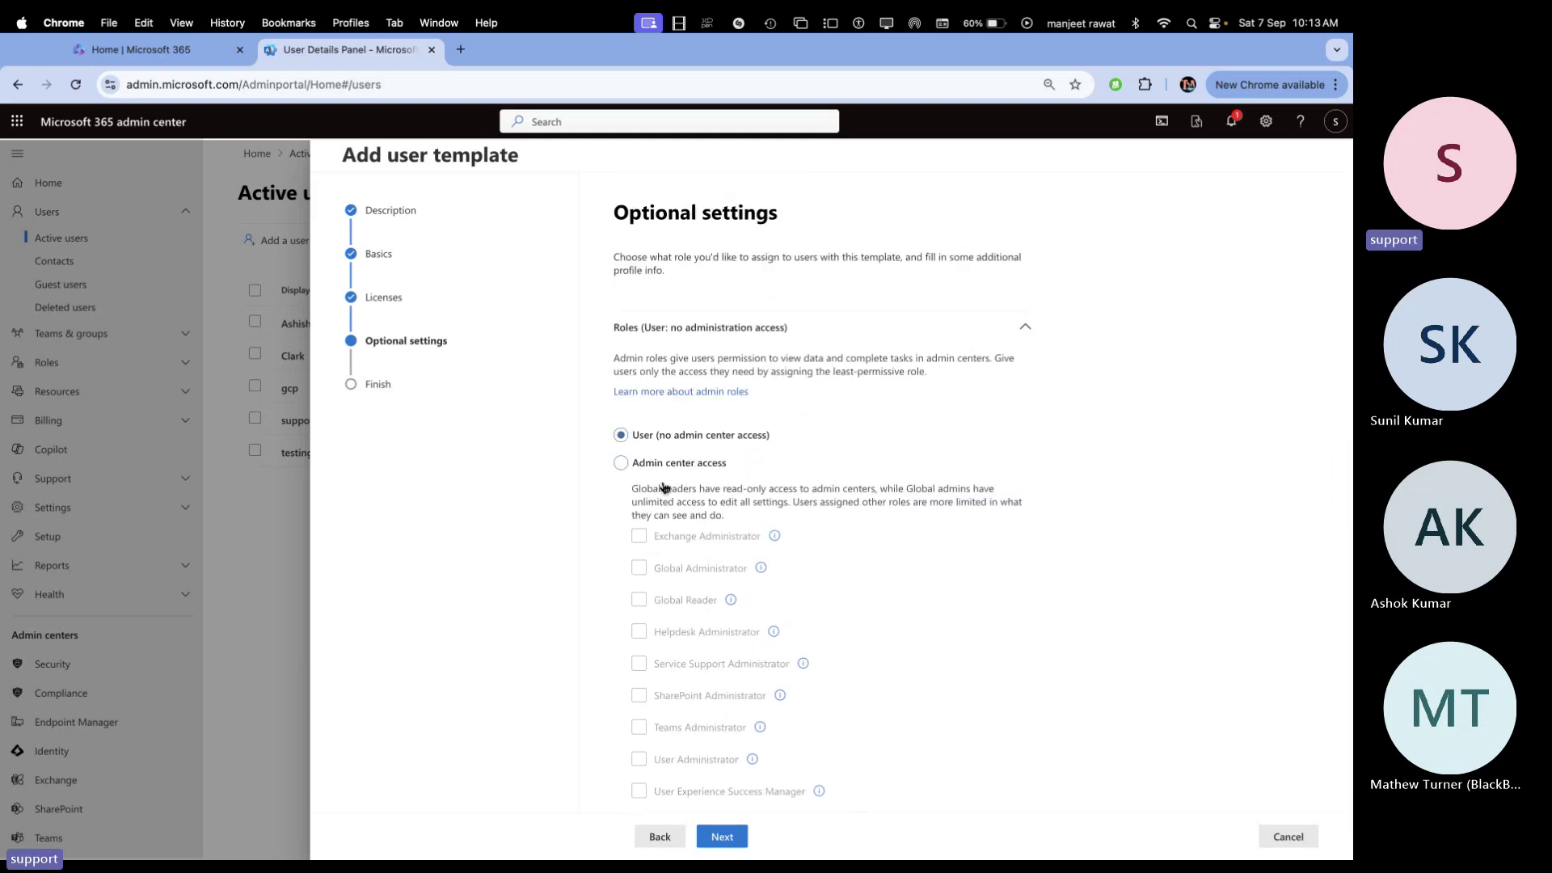
{"action": "left_click", "coordinate": [620, 462]}
{"action": "scroll", "coordinate": [700, 524], "scroll_direction": "down", "scroll_amount": 3}
{"action": "left_click", "coordinate": [700, 522]}
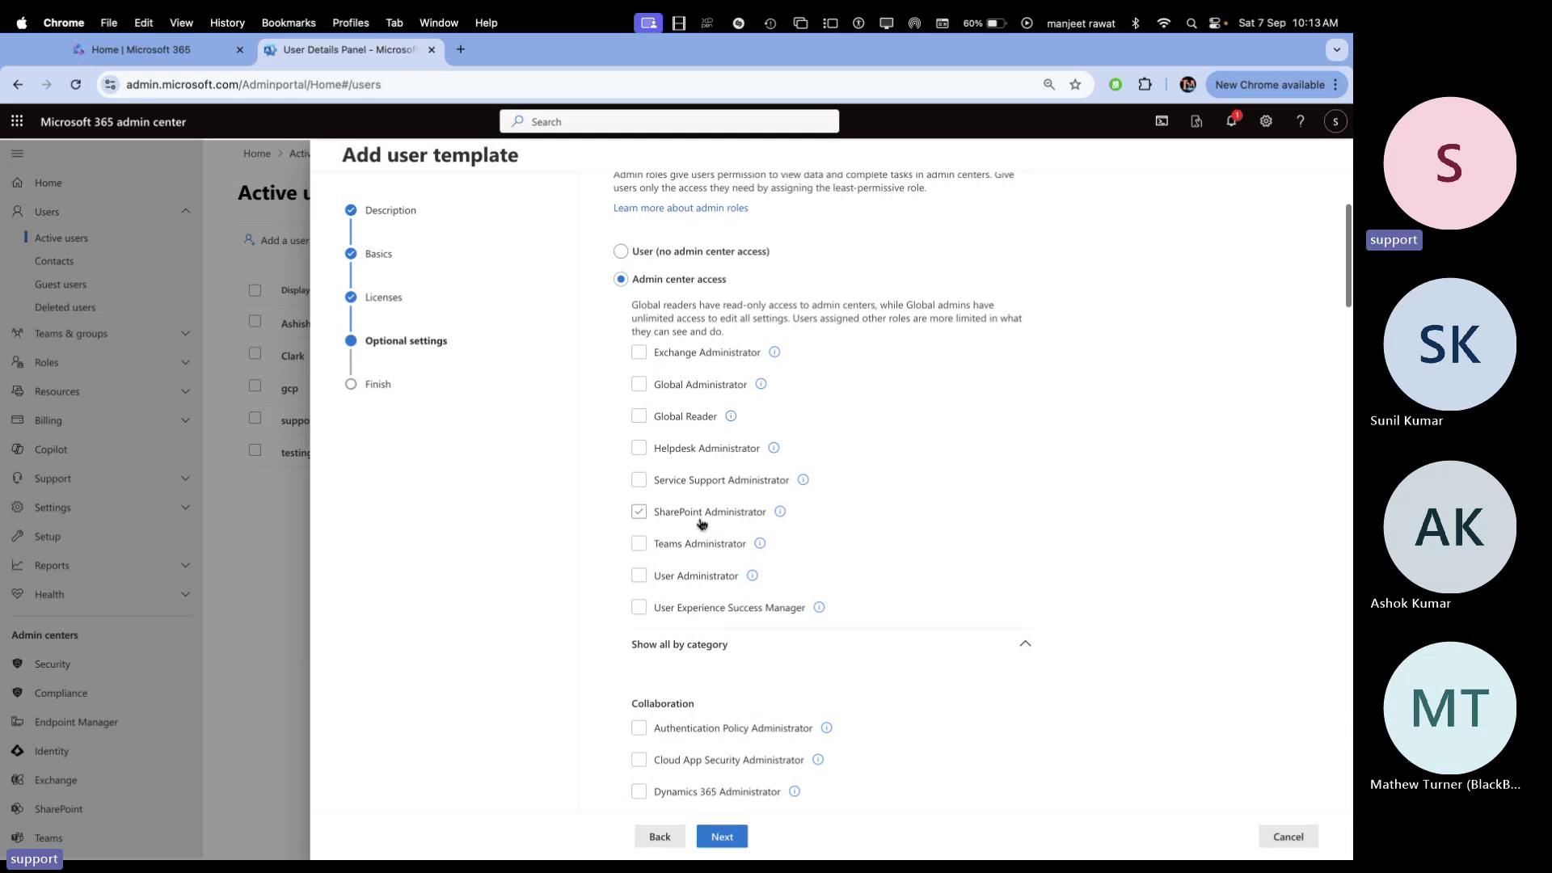
{"action": "left_click", "coordinate": [700, 518]}
{"action": "left_click", "coordinate": [640, 514]}
{"action": "left_click", "coordinate": [723, 838]}
{"action": "left_click", "coordinate": [725, 839]}
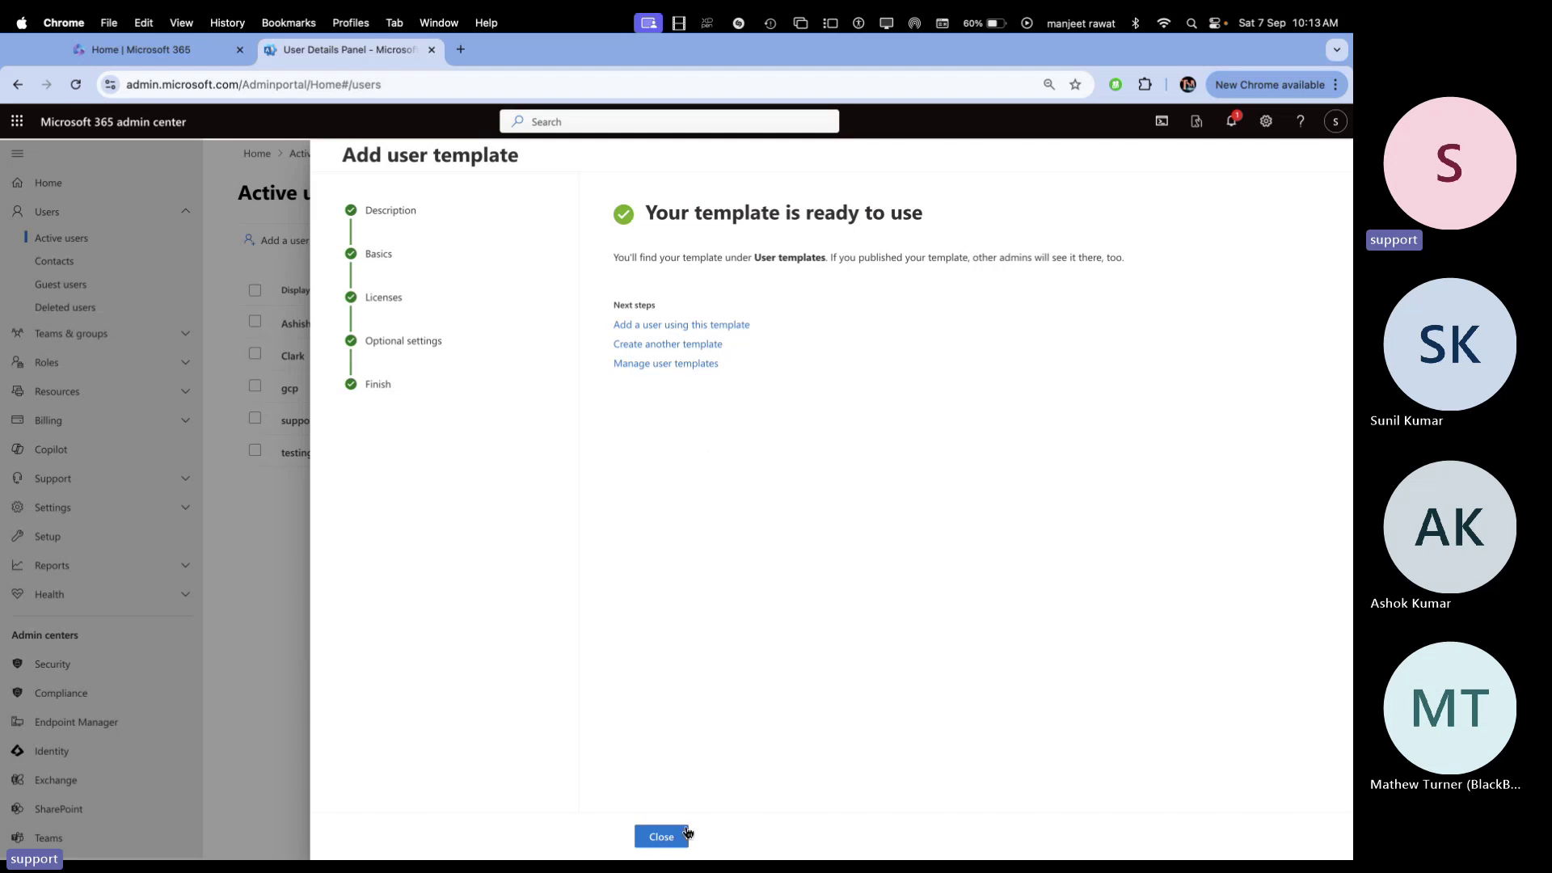
Close the 'Your template is ready to use' page to return to Active users
{"action": "left_click", "coordinate": [673, 837]}
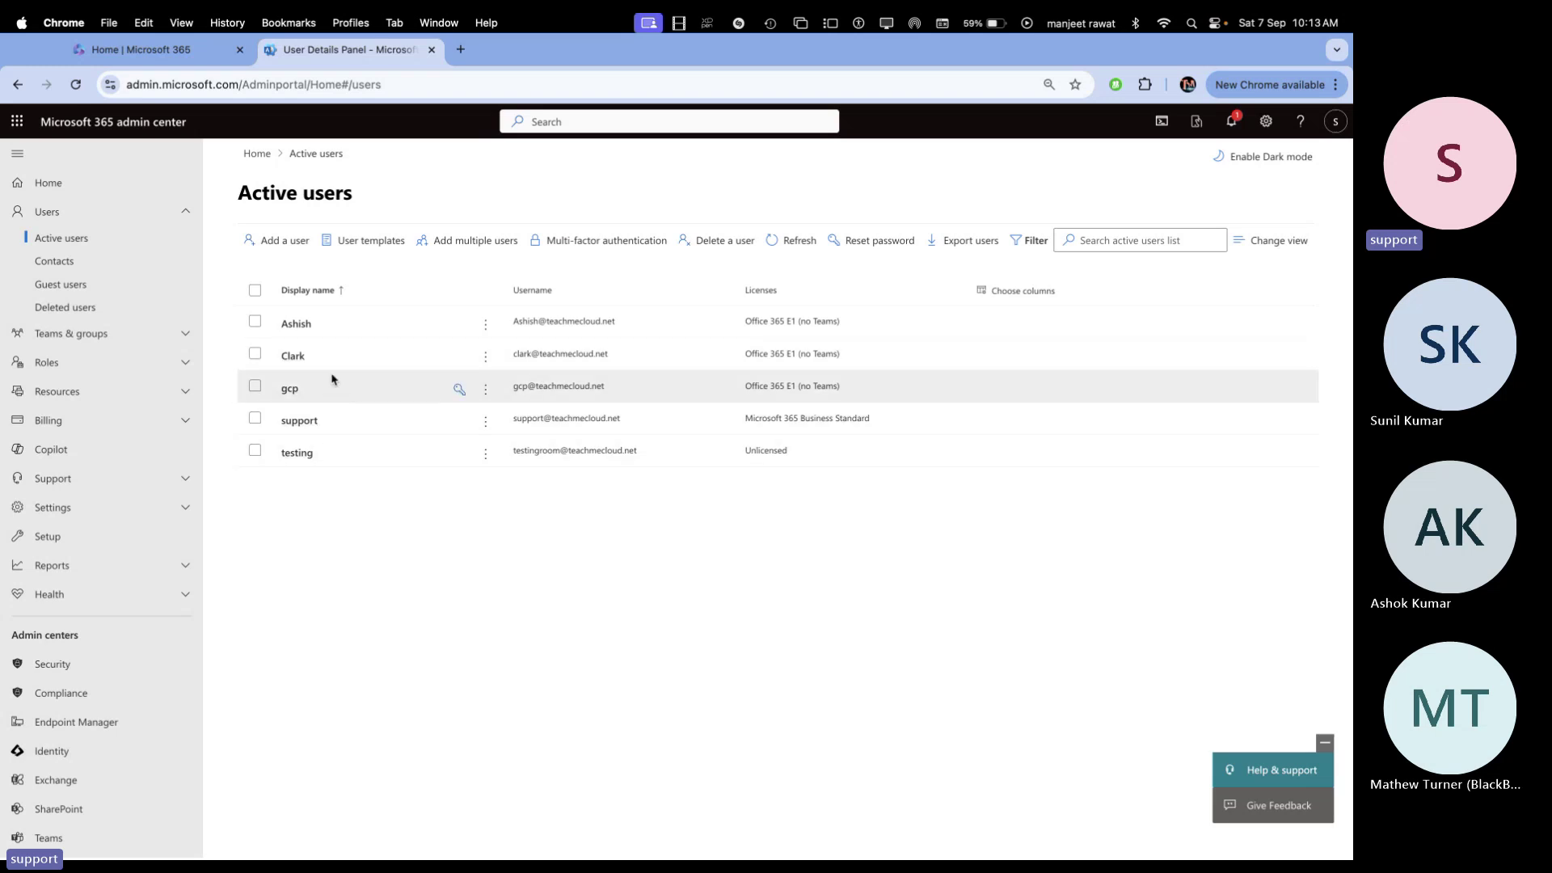
Choose Demo-Temp from the User templates list to start adding a new user
{"action": "left_click", "coordinate": [376, 249]}
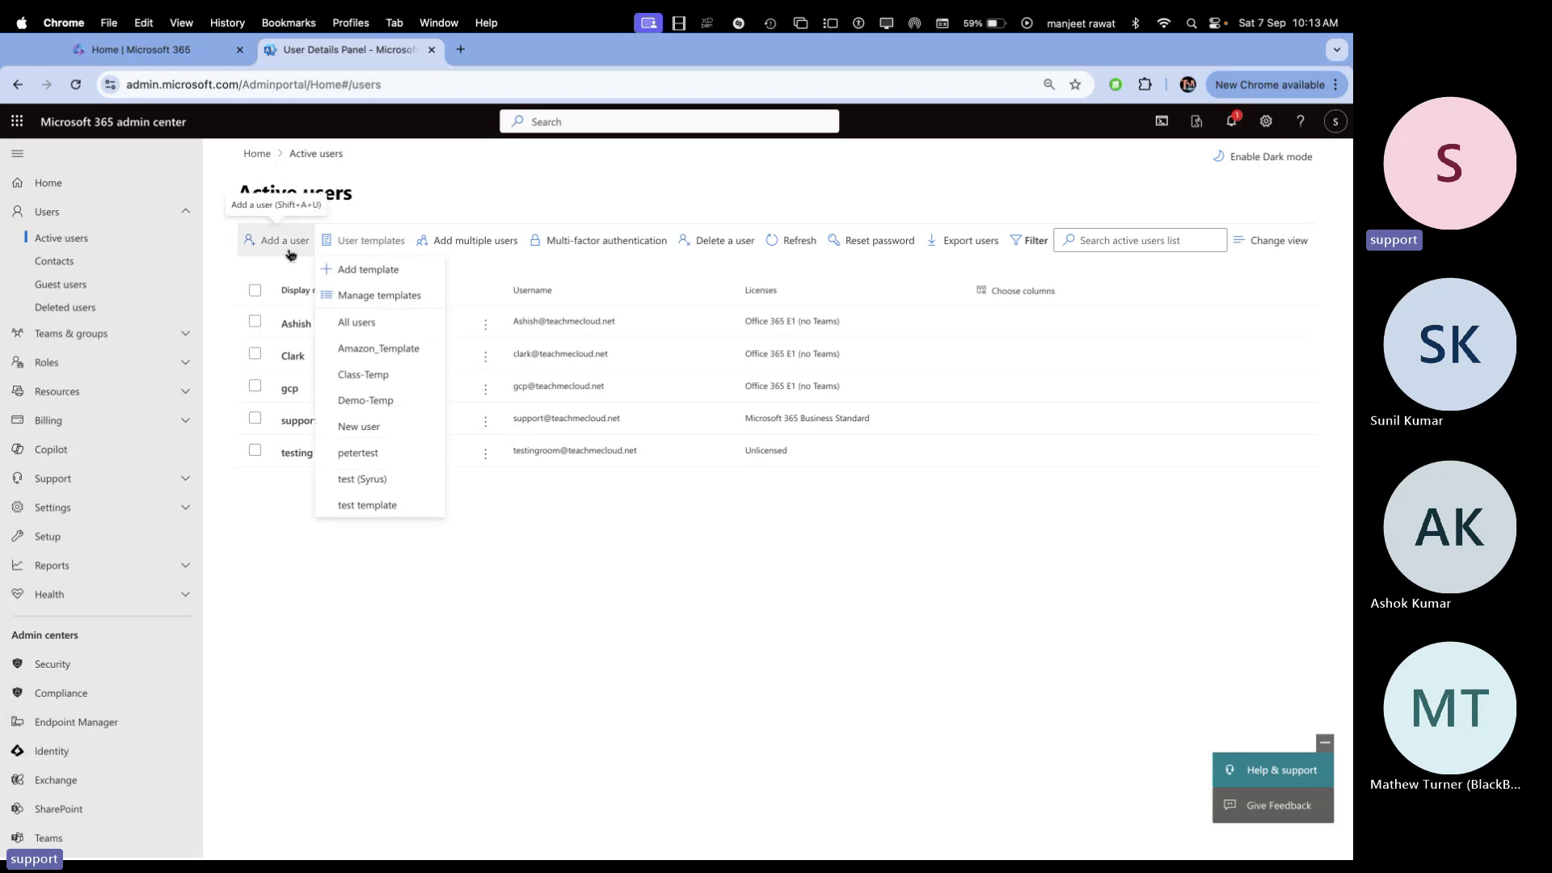
{"action": "left_click", "coordinate": [371, 246]}
{"action": "left_click", "coordinate": [371, 246]}
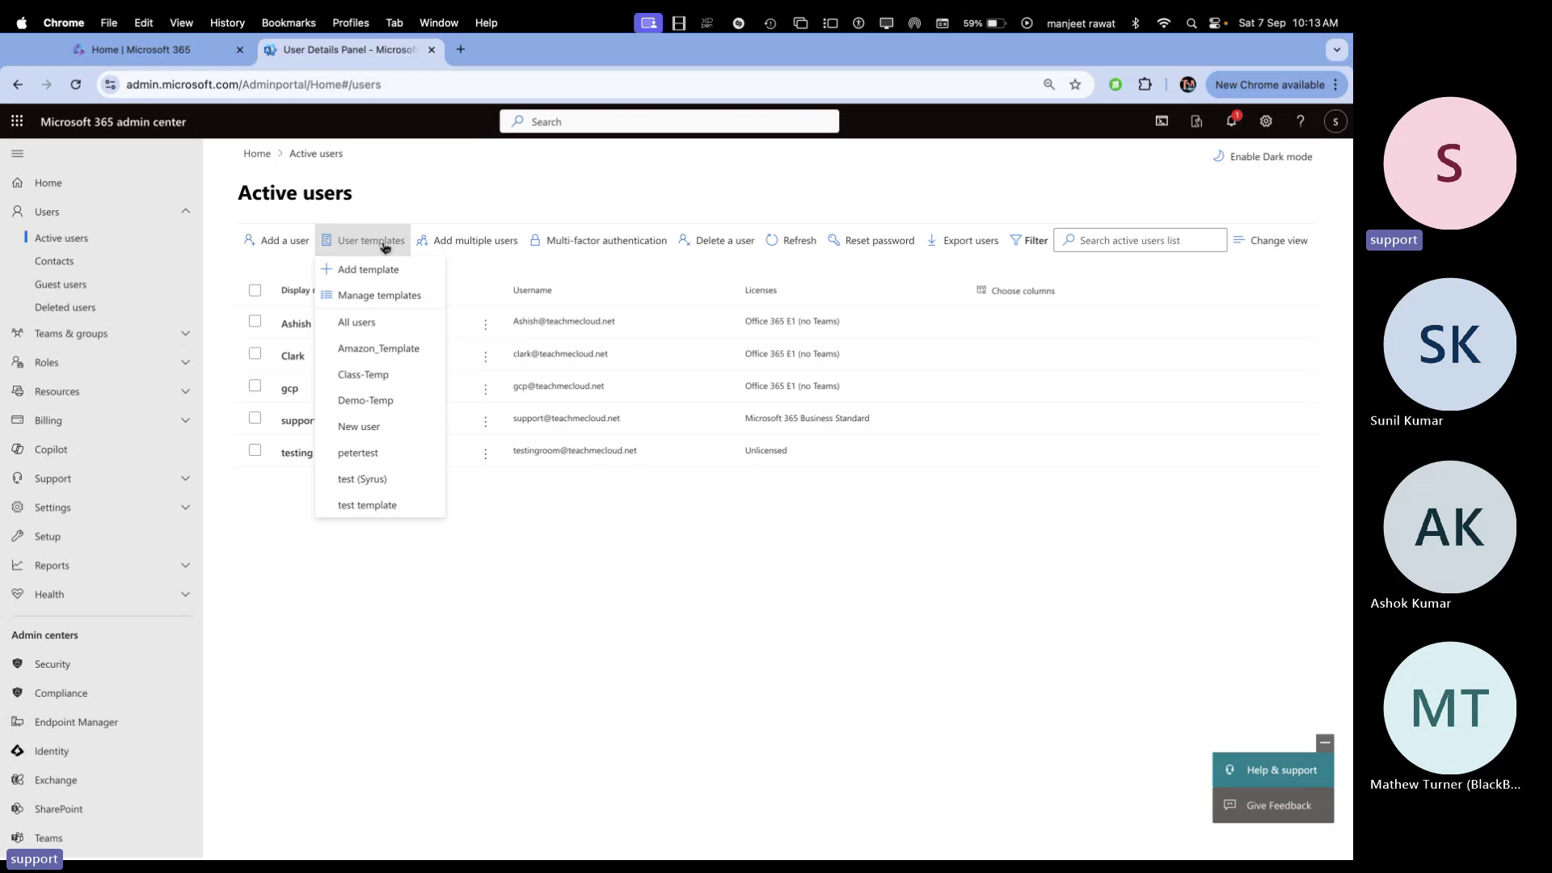
{"action": "left_click", "coordinate": [364, 407]}
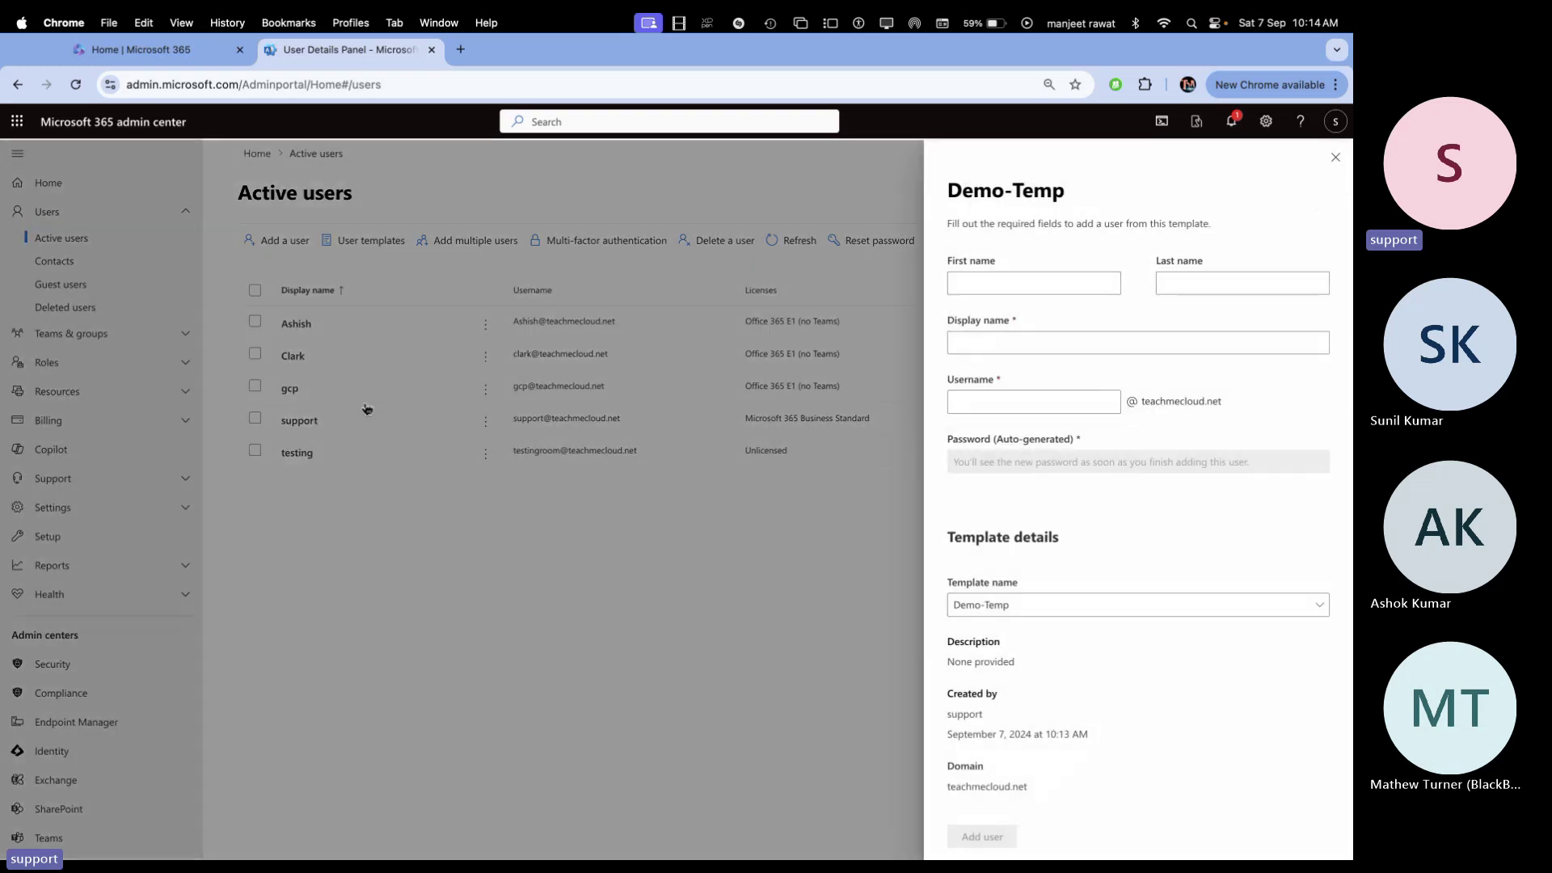
Enter Tony as first name, display name and username in the Demo-Temp new-user form
{"action": "left_click", "coordinate": [992, 275]}
{"action": "type", "text": "Tony"}
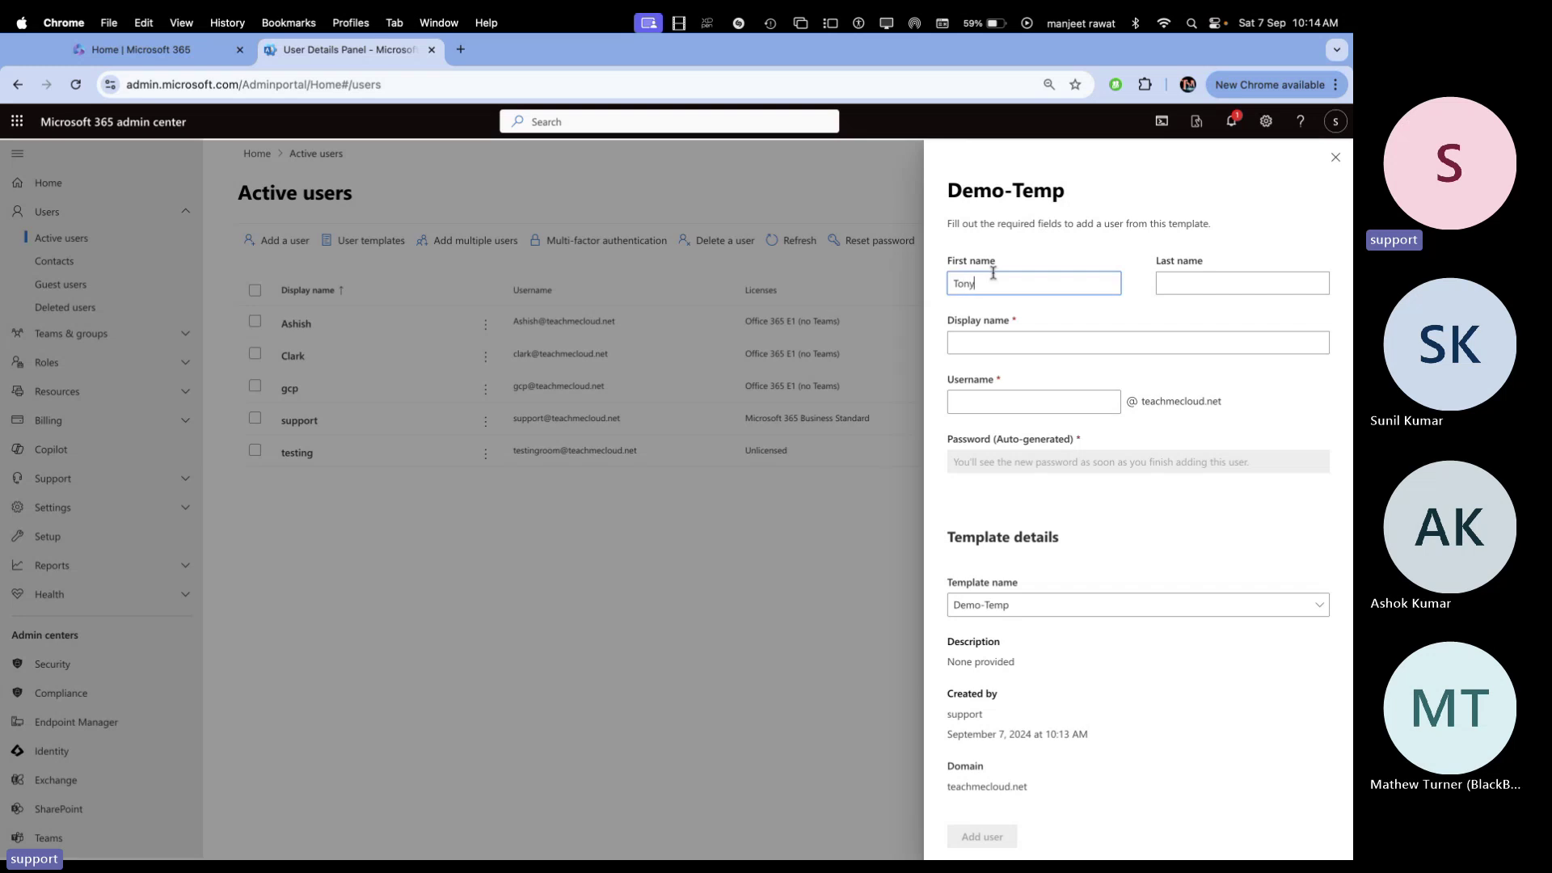
{"action": "key", "text": "Tab"}
{"action": "key", "text": "Tab"}
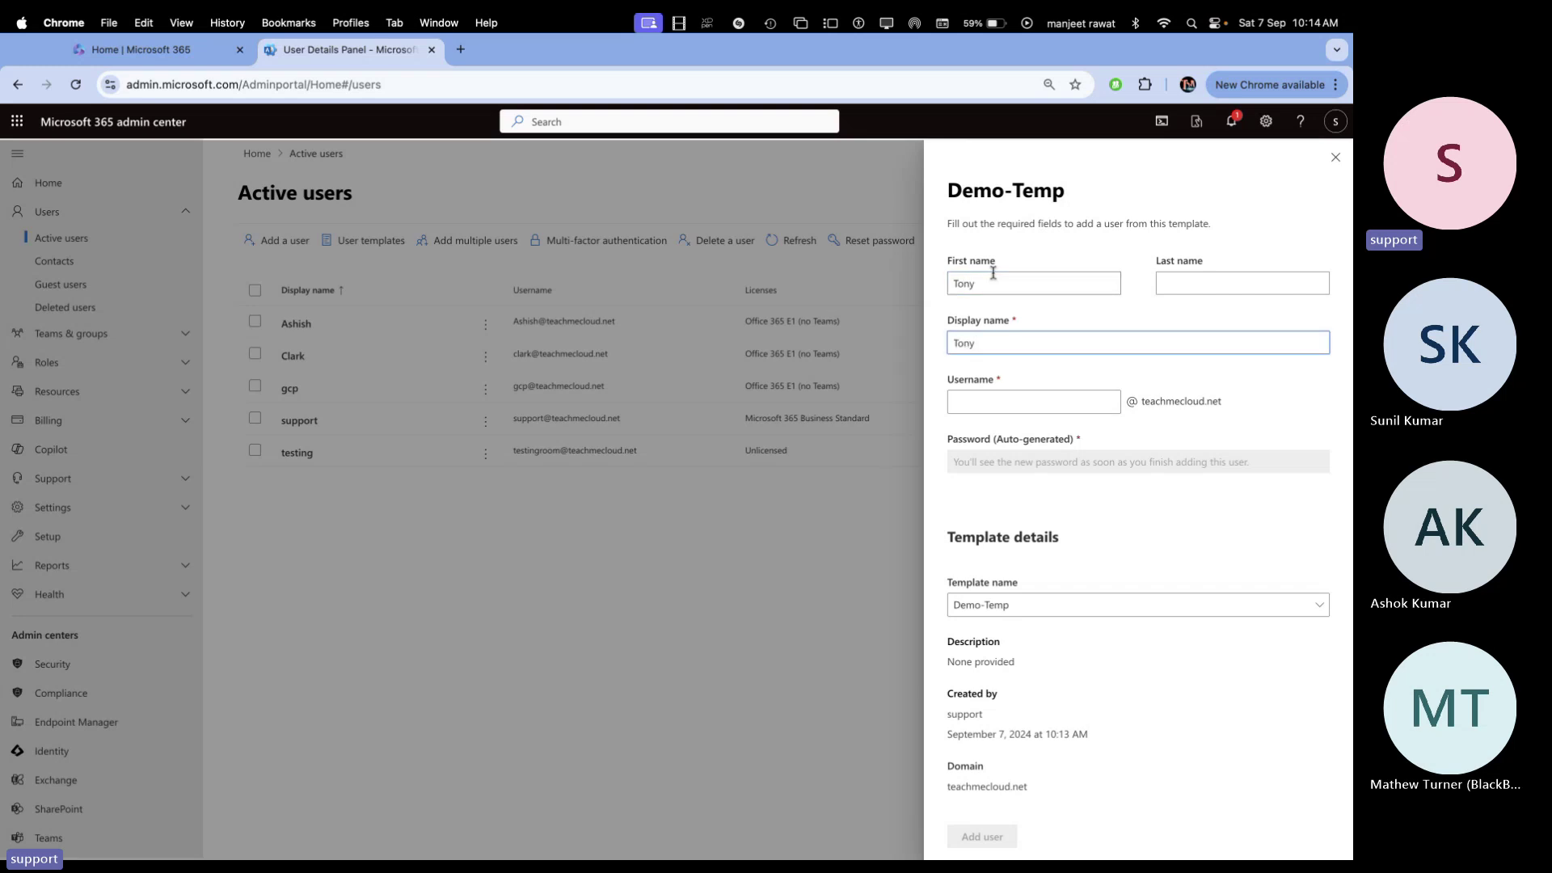
{"action": "key", "text": "Tab"}
{"action": "type", "text": "t"}
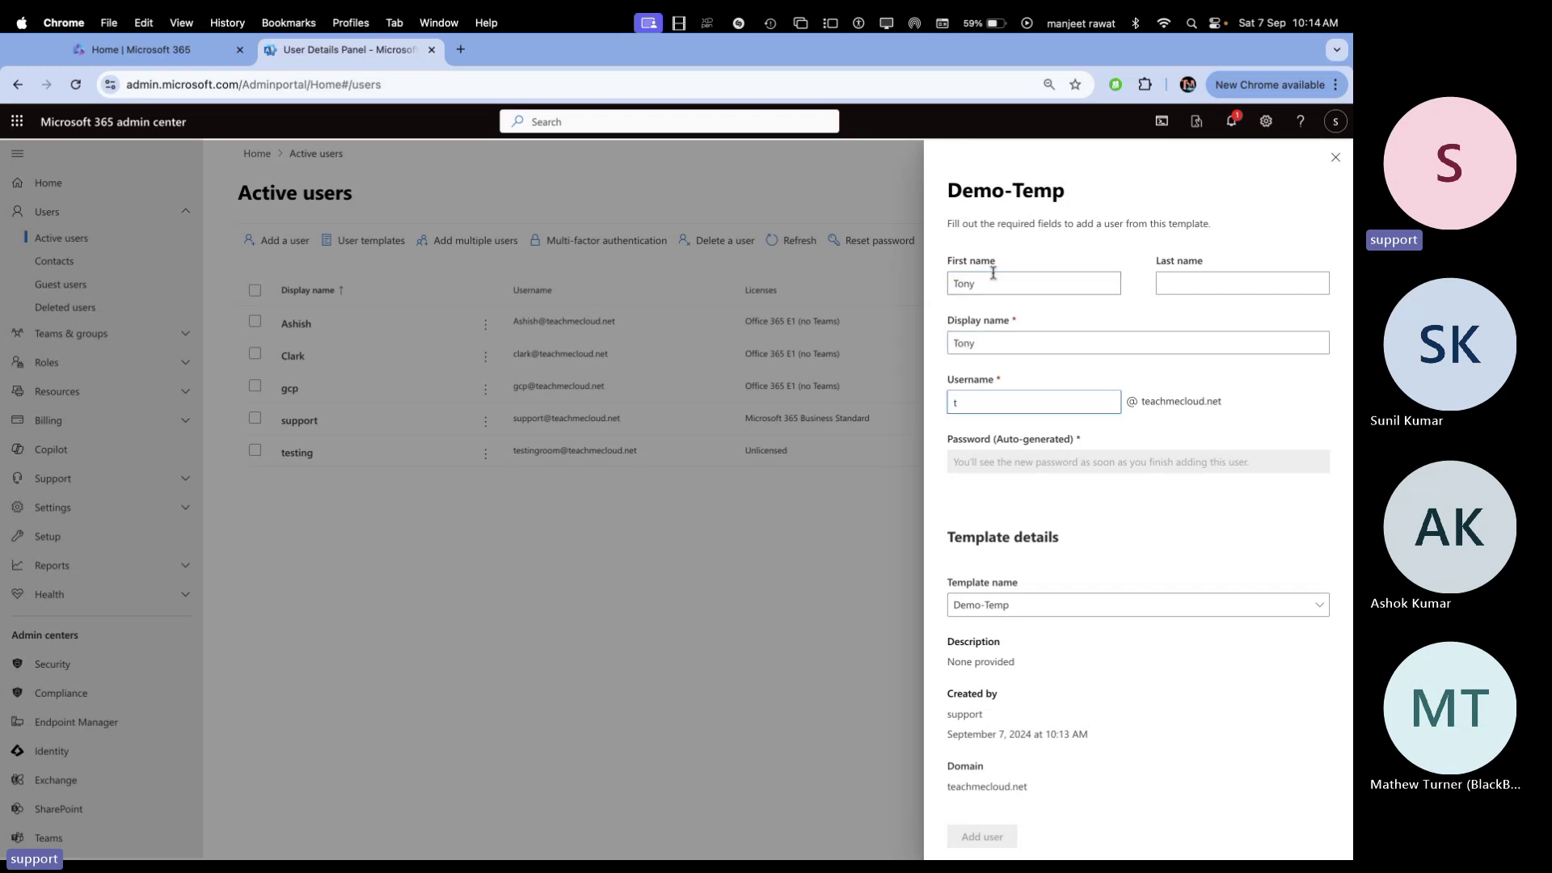
{"action": "type", "text": "ny"}
{"action": "key", "text": "BackSpace"}
{"action": "key", "text": "BackSpace"}
{"action": "key", "text": "BackSpace"}
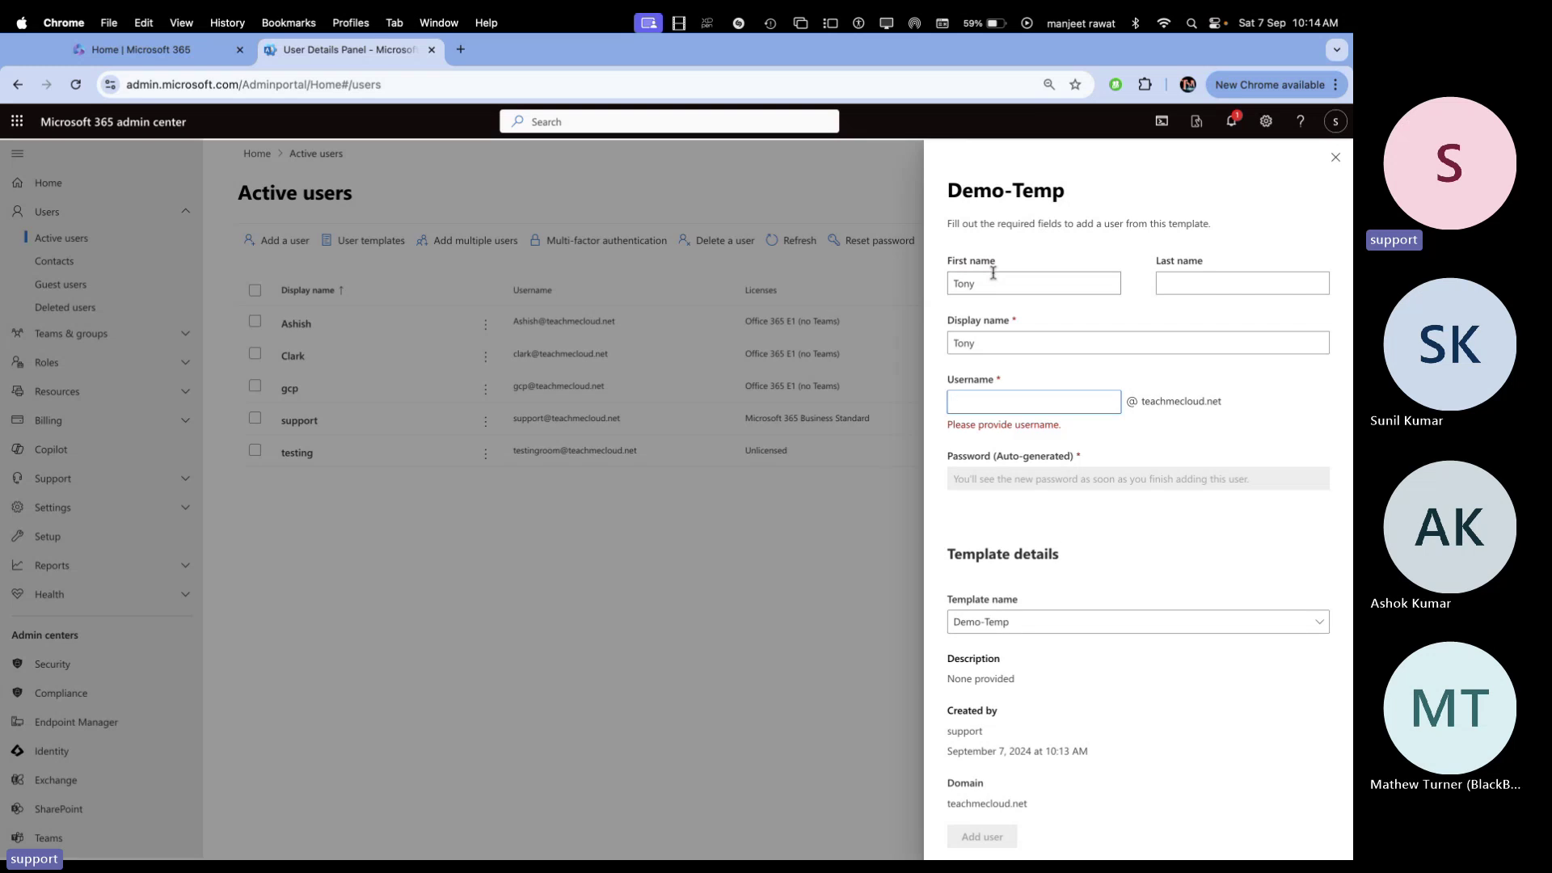
{"action": "type", "text": "T"}
{"action": "key", "text": "Caps_Lock"}
{"action": "type", "text": "ony"}
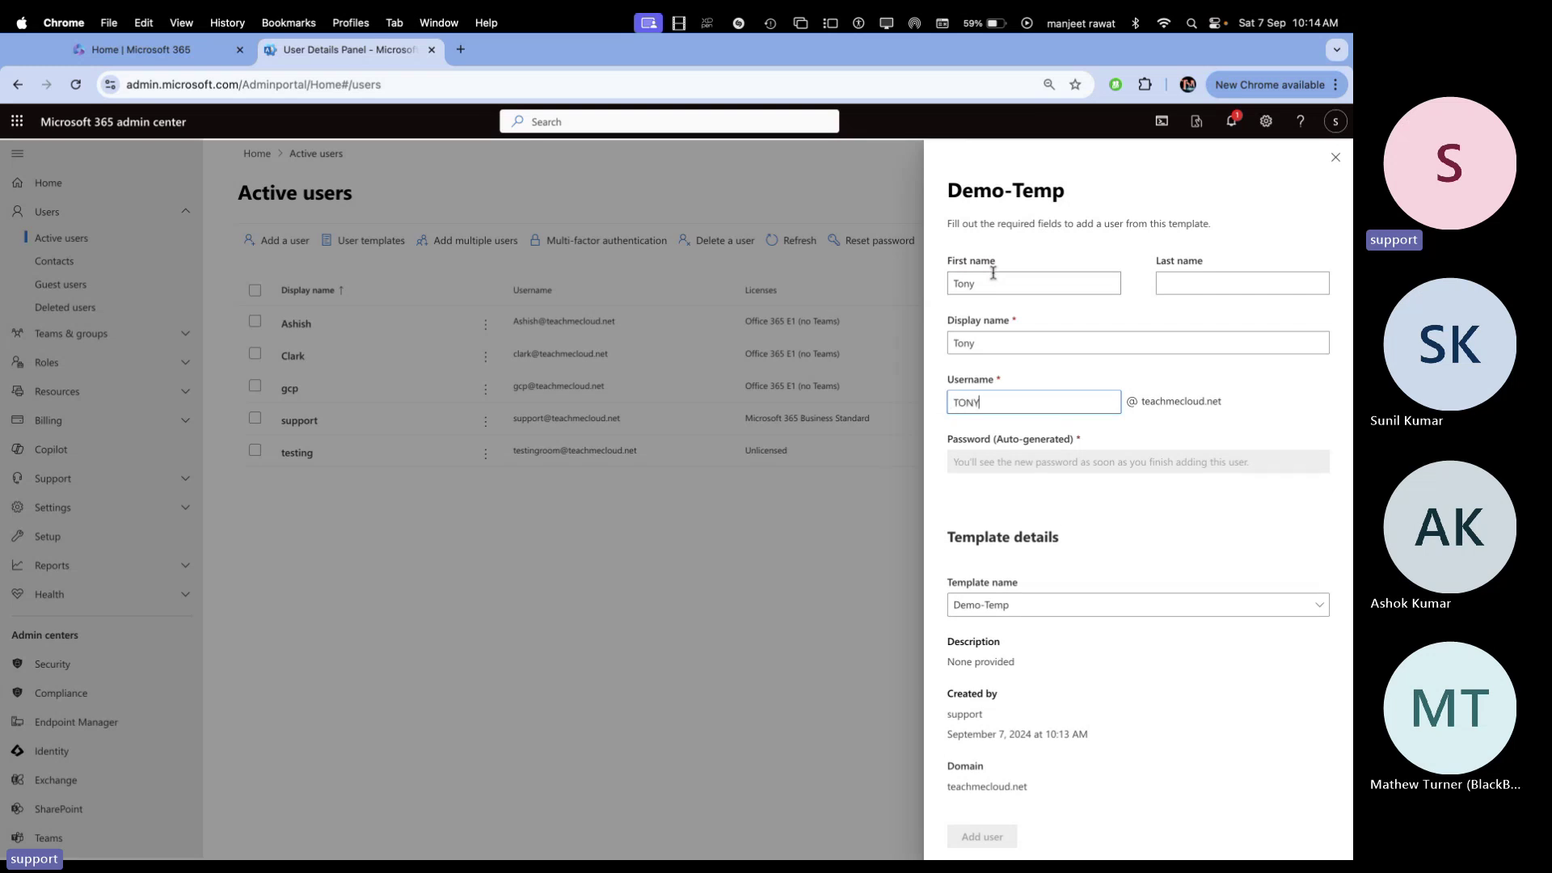
{"action": "key", "text": "BackSpace"}
{"action": "key", "text": "BackSpace"}
{"action": "key", "text": "BackSpace"}
{"action": "key", "text": "Caps_Lock"}
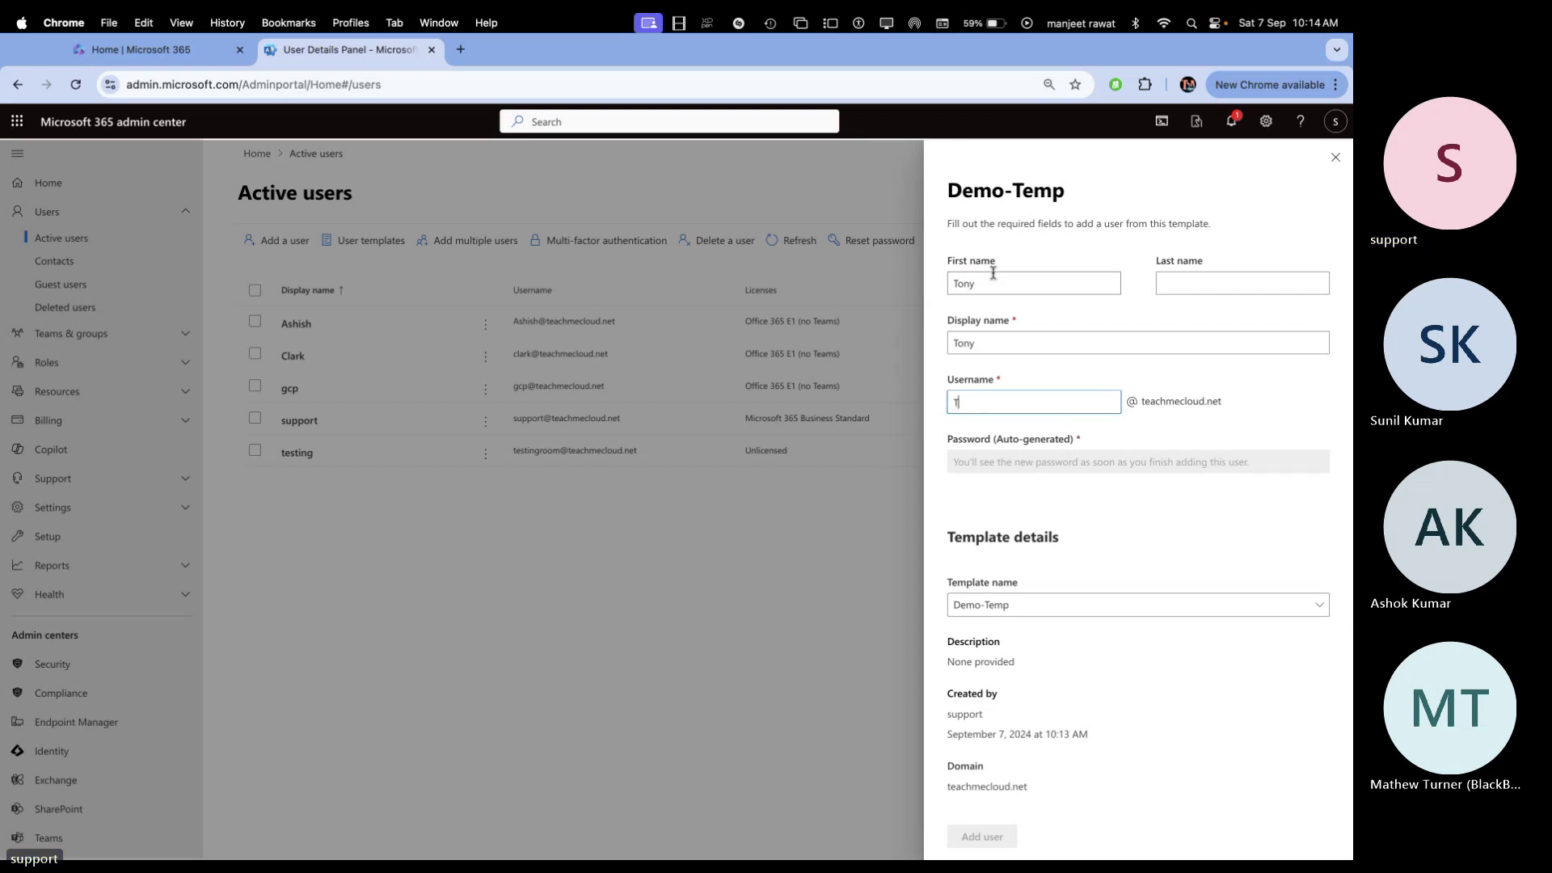
{"action": "type", "text": "ony"}
Create the user Tony from the Demo-Temp template
{"action": "scroll", "coordinate": [1103, 383], "scroll_direction": "down", "scroll_amount": 3}
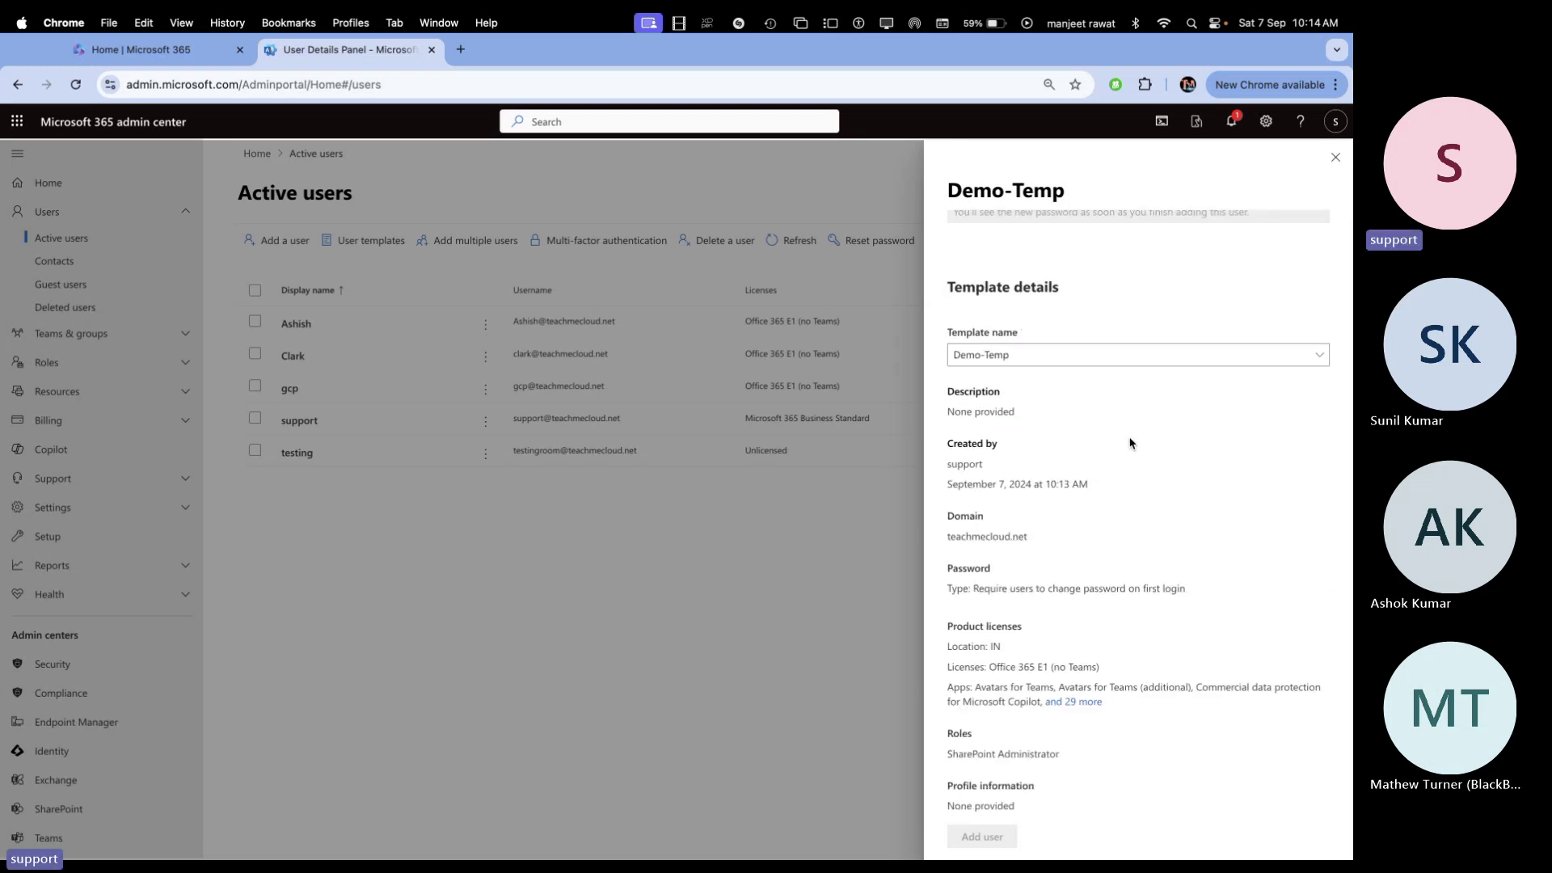
{"action": "scroll", "coordinate": [1130, 443], "scroll_direction": "up", "scroll_amount": 1}
{"action": "scroll", "coordinate": [1130, 443], "scroll_direction": "up", "scroll_amount": 5}
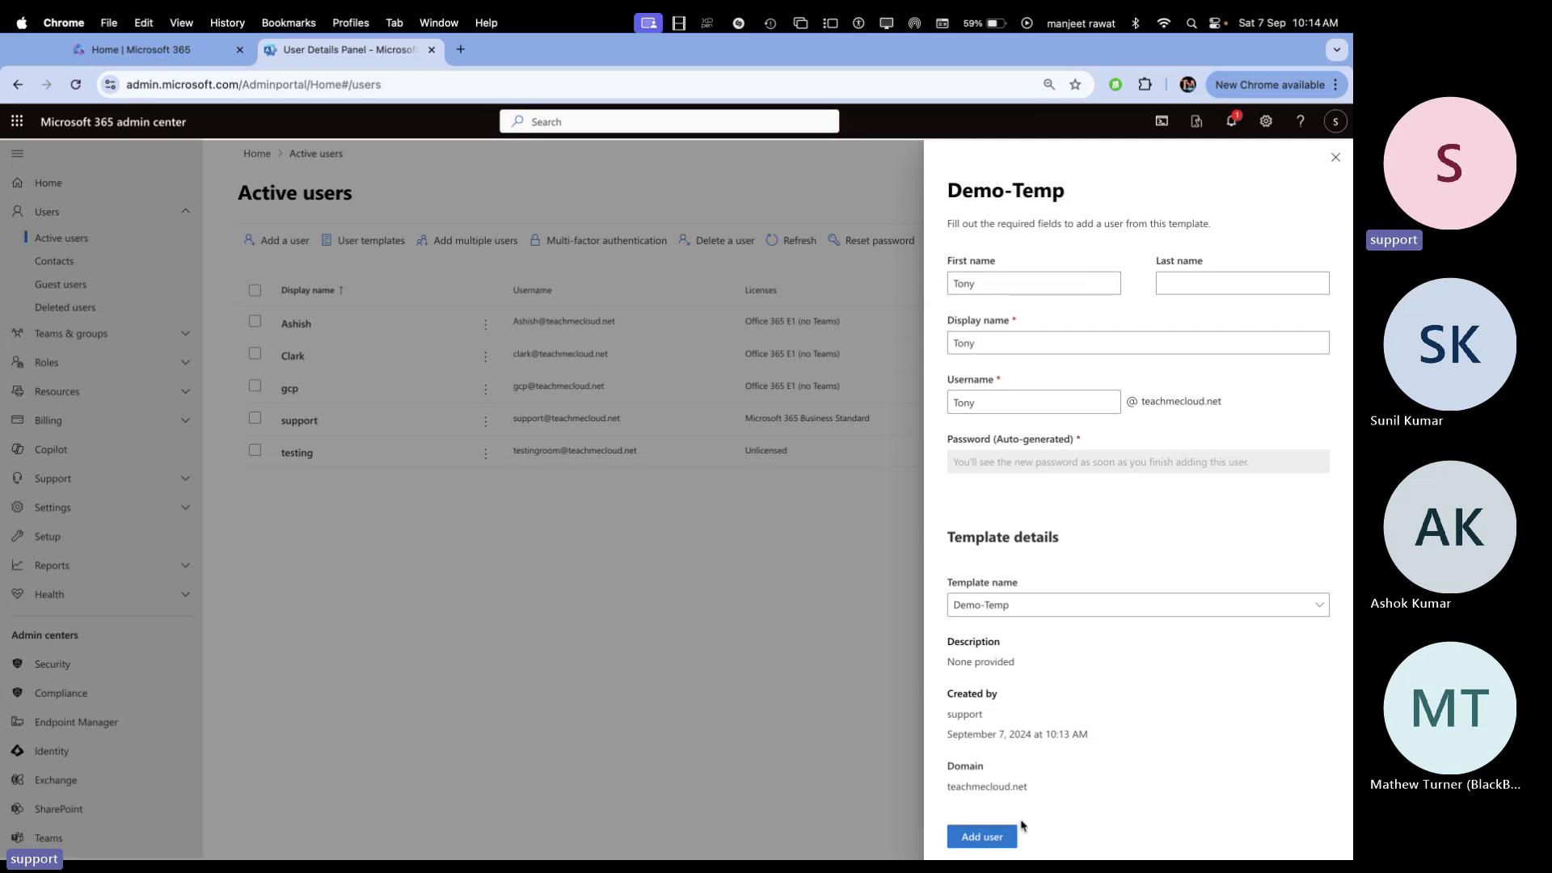
{"action": "left_click", "coordinate": [992, 839]}
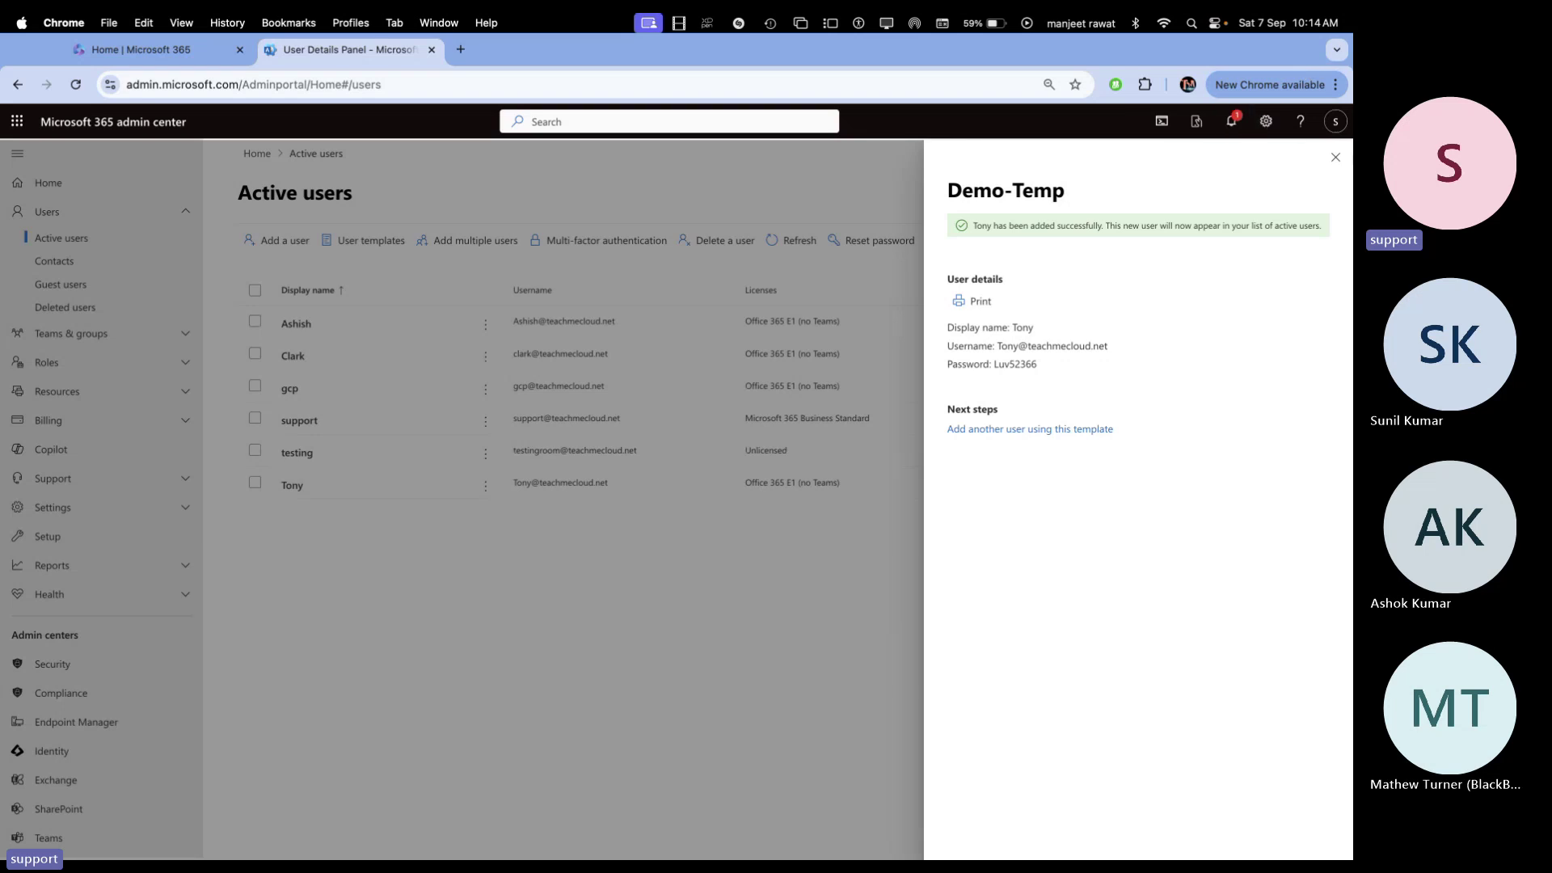
{"action": "left_click", "coordinate": [1336, 157]}
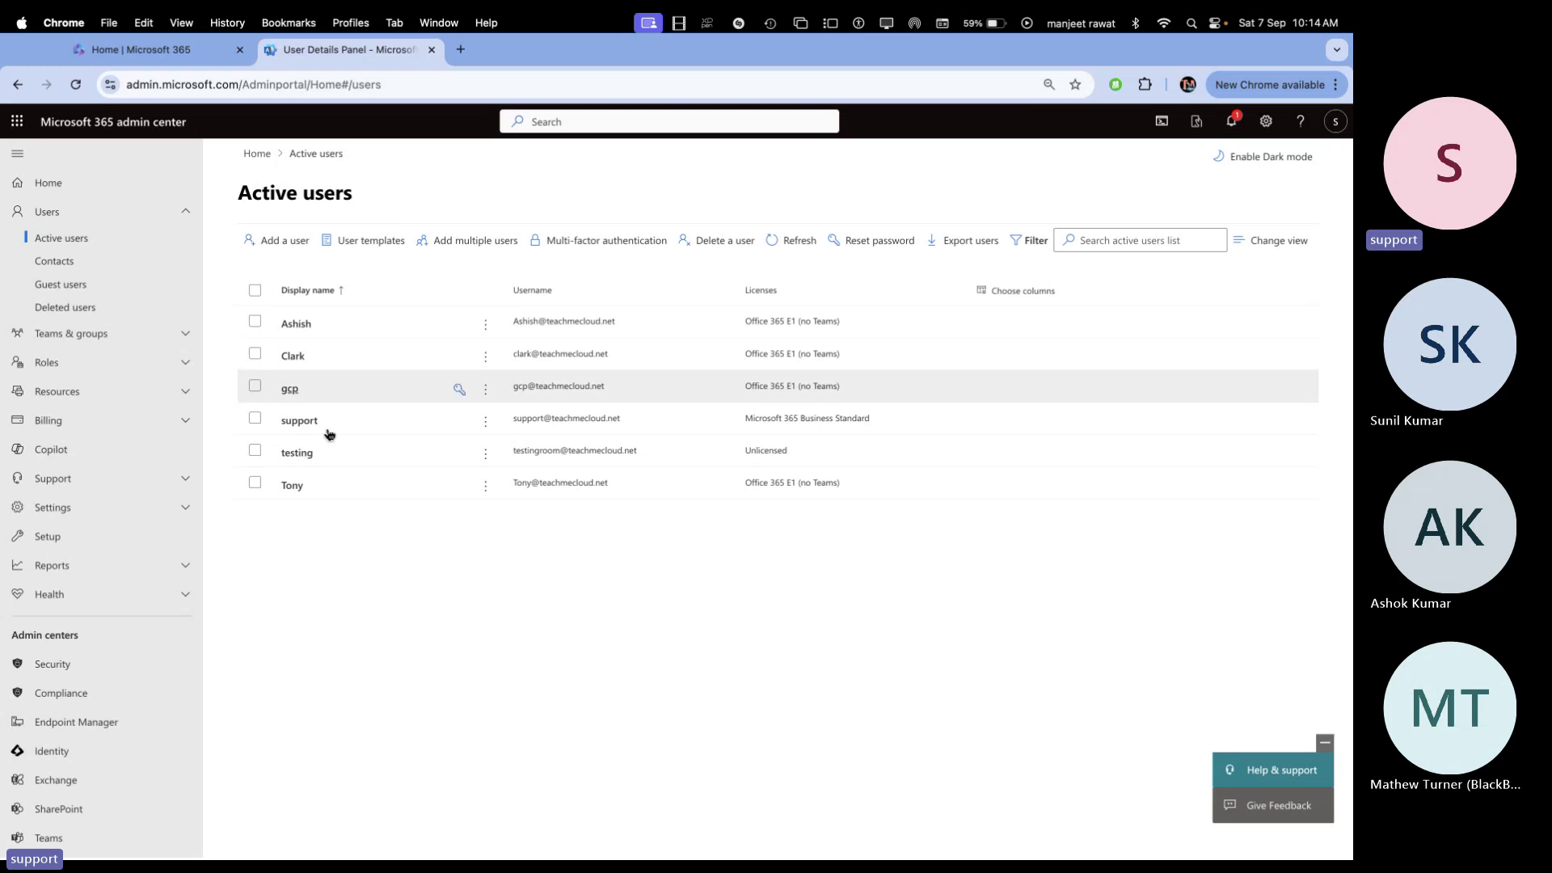
{"action": "left_click", "coordinate": [303, 485]}
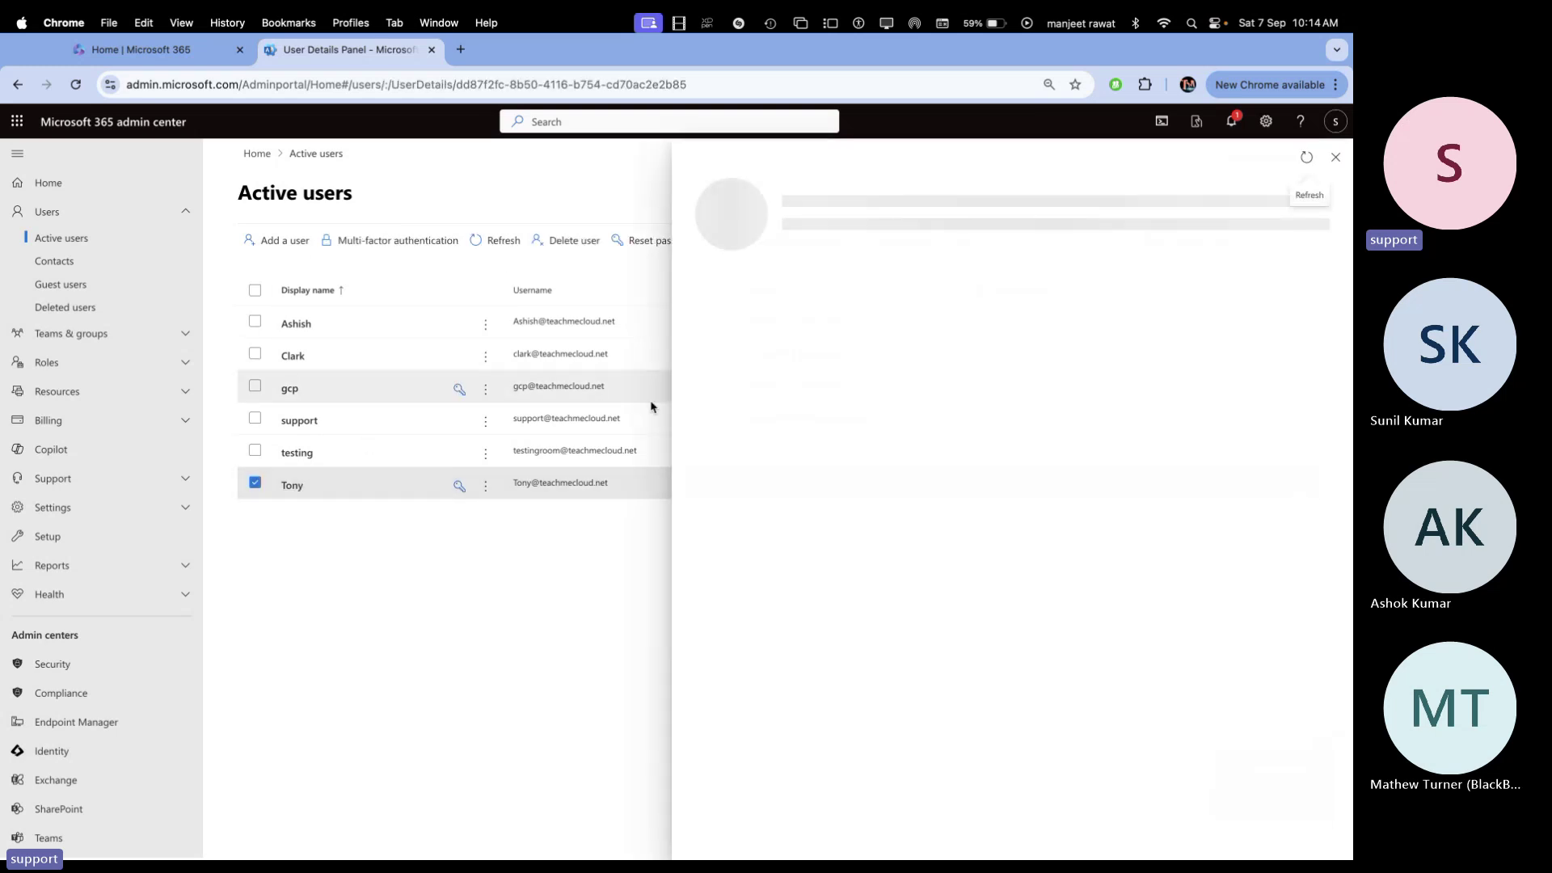
{"action": "left_click", "coordinate": [1335, 157]}
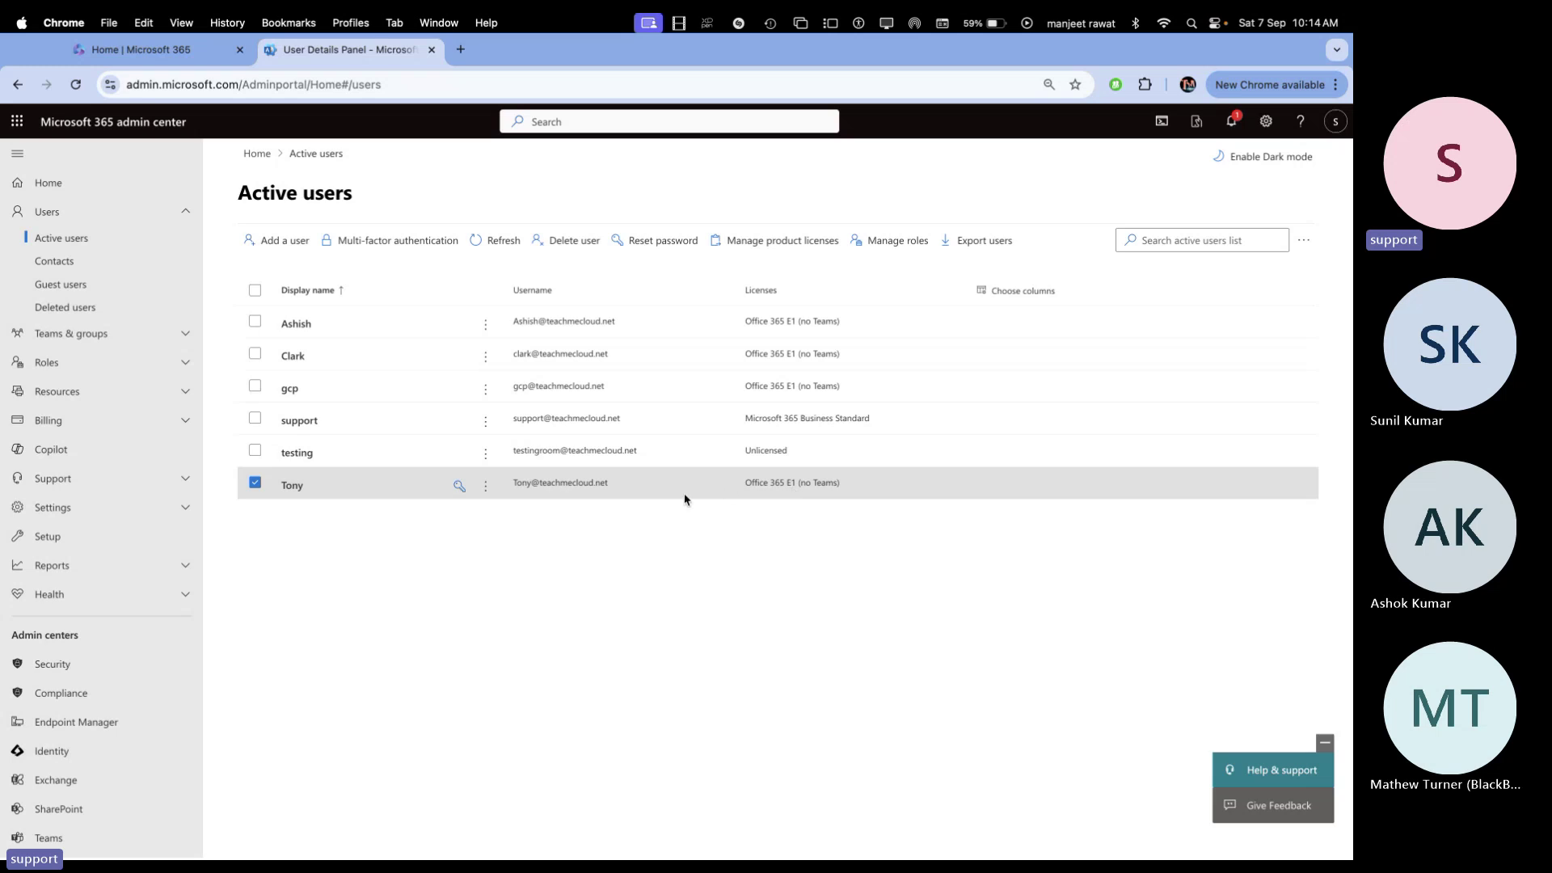
{"action": "left_click", "coordinate": [326, 484]}
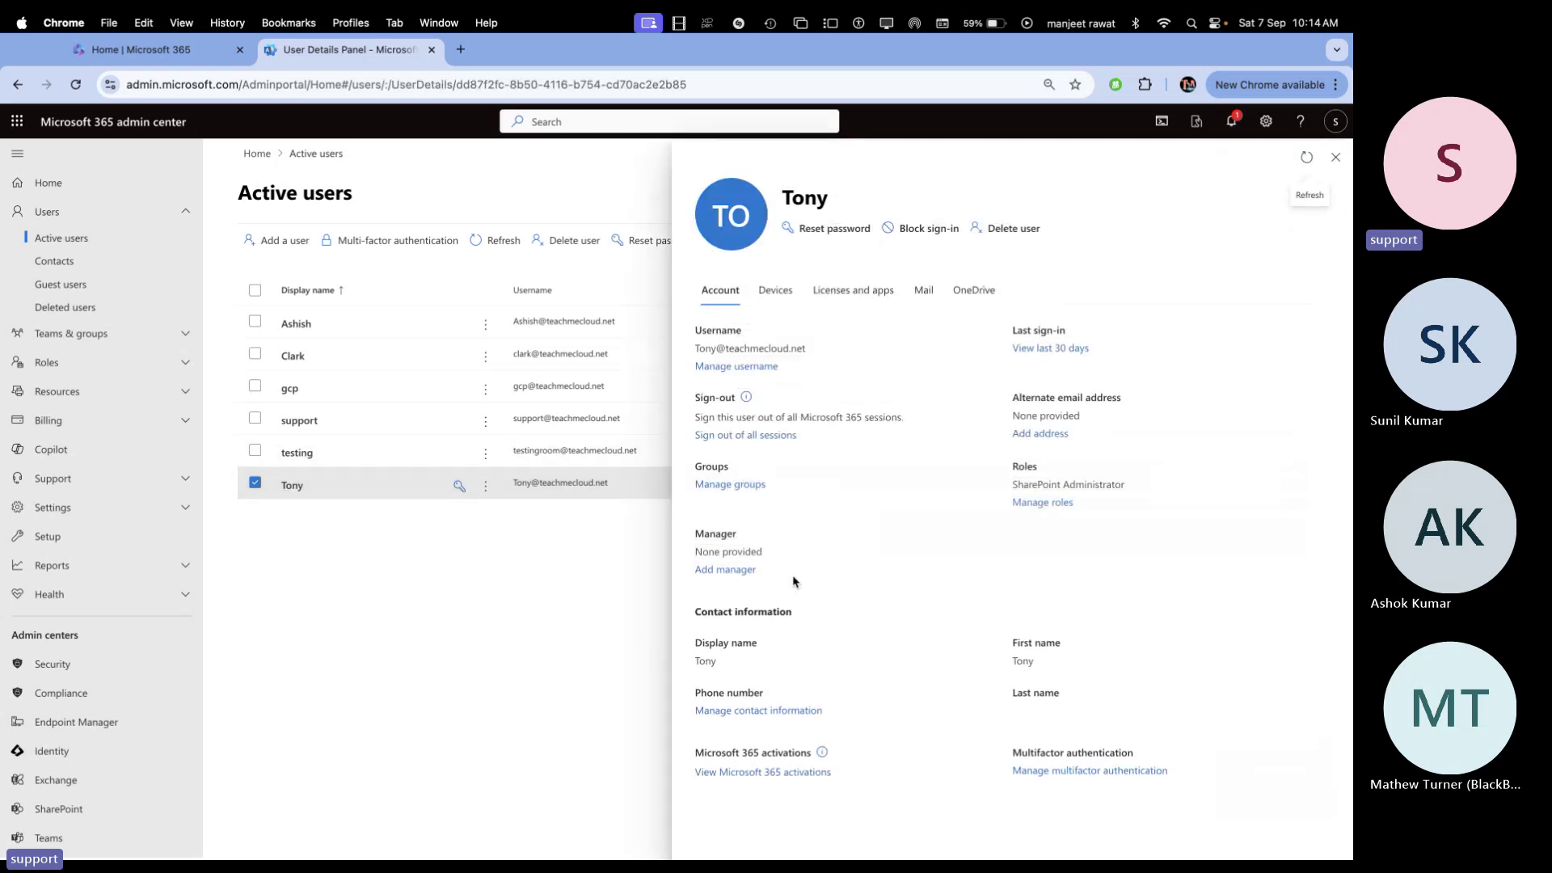
{"action": "left_click_drag", "start_coordinate": [1145, 490], "coordinate": [1010, 497]}
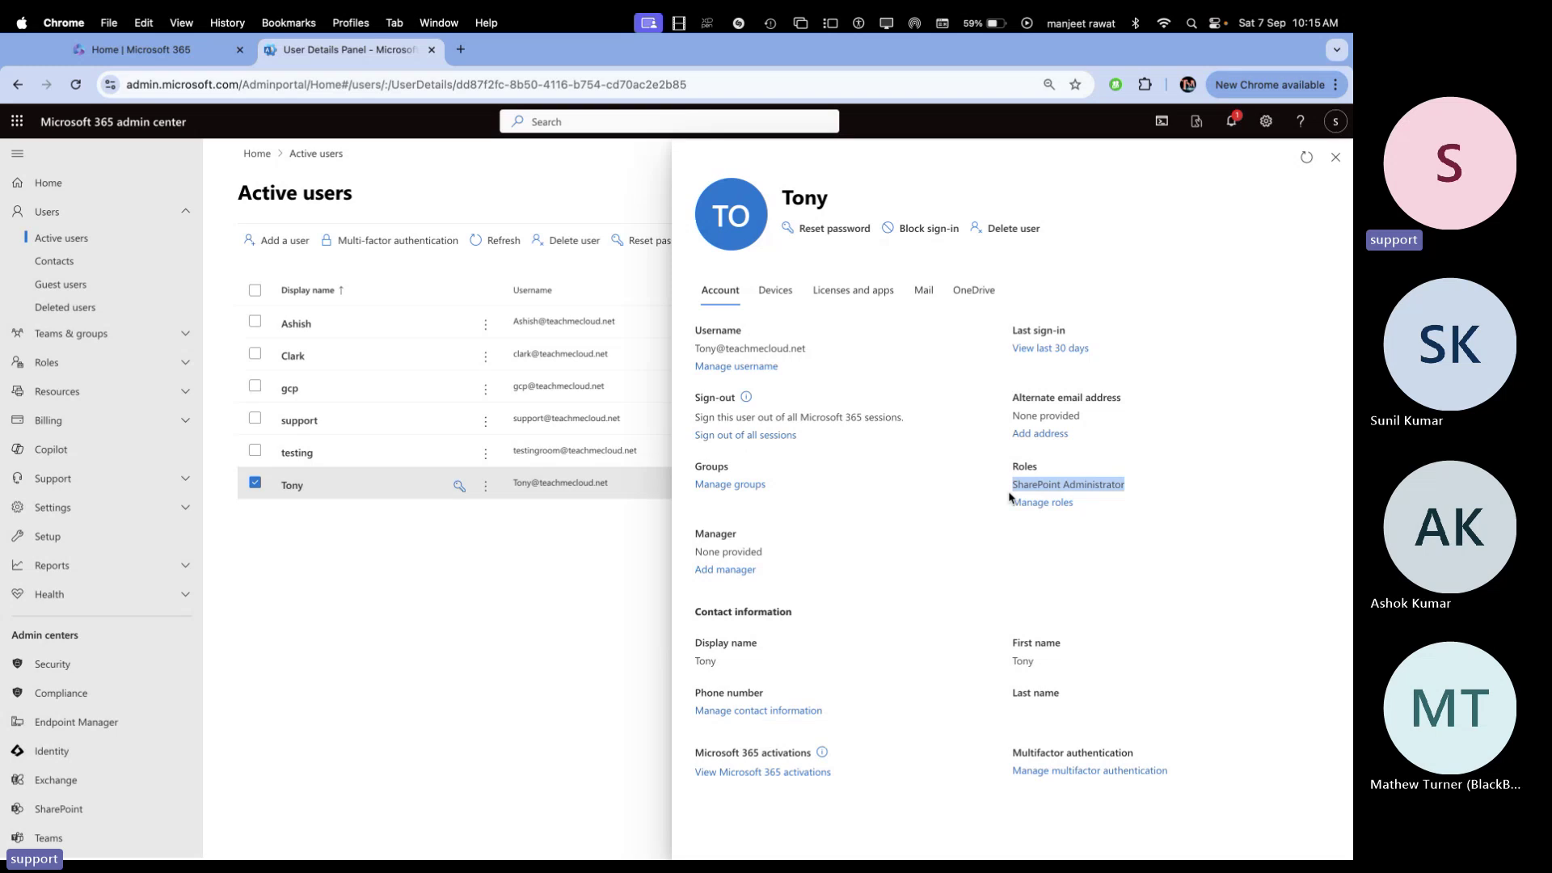
{"action": "left_click", "coordinate": [1335, 158]}
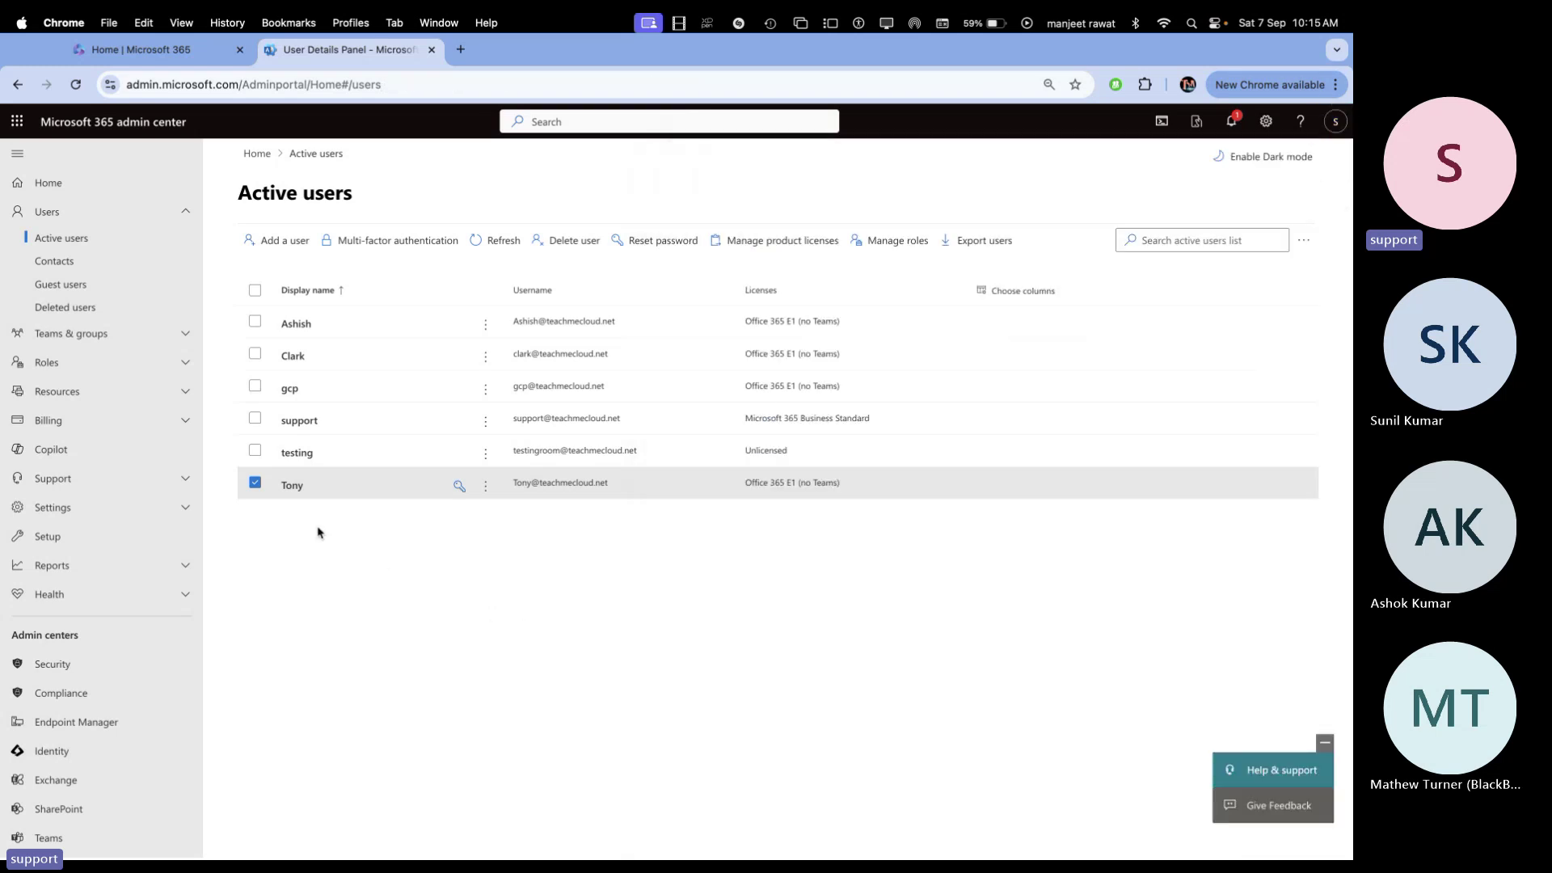
{"action": "left_click", "coordinate": [255, 484]}
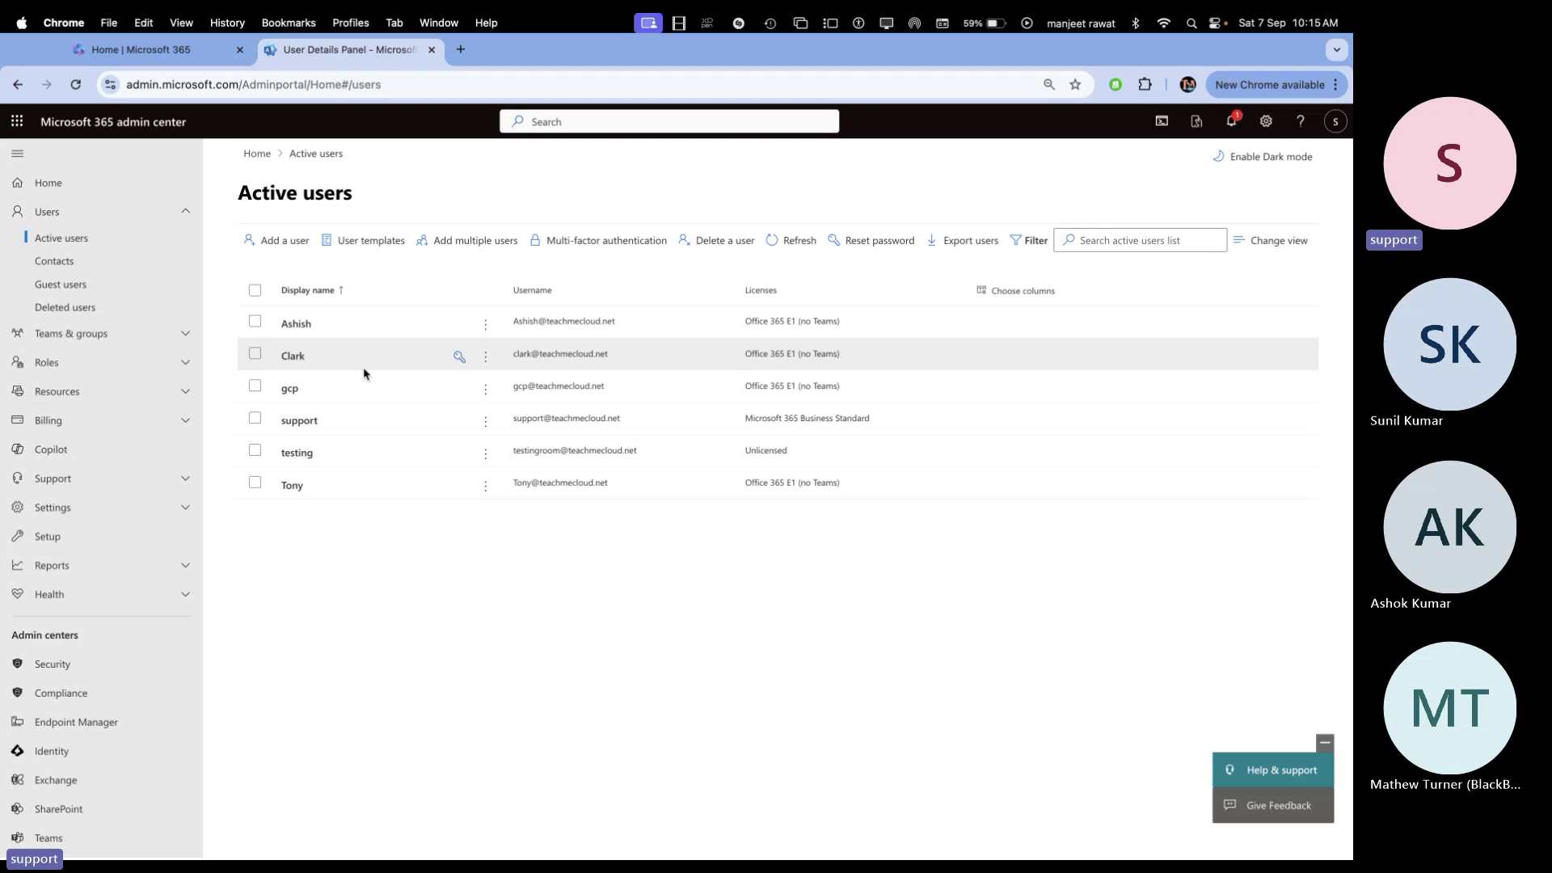
{"action": "left_click", "coordinate": [477, 250]}
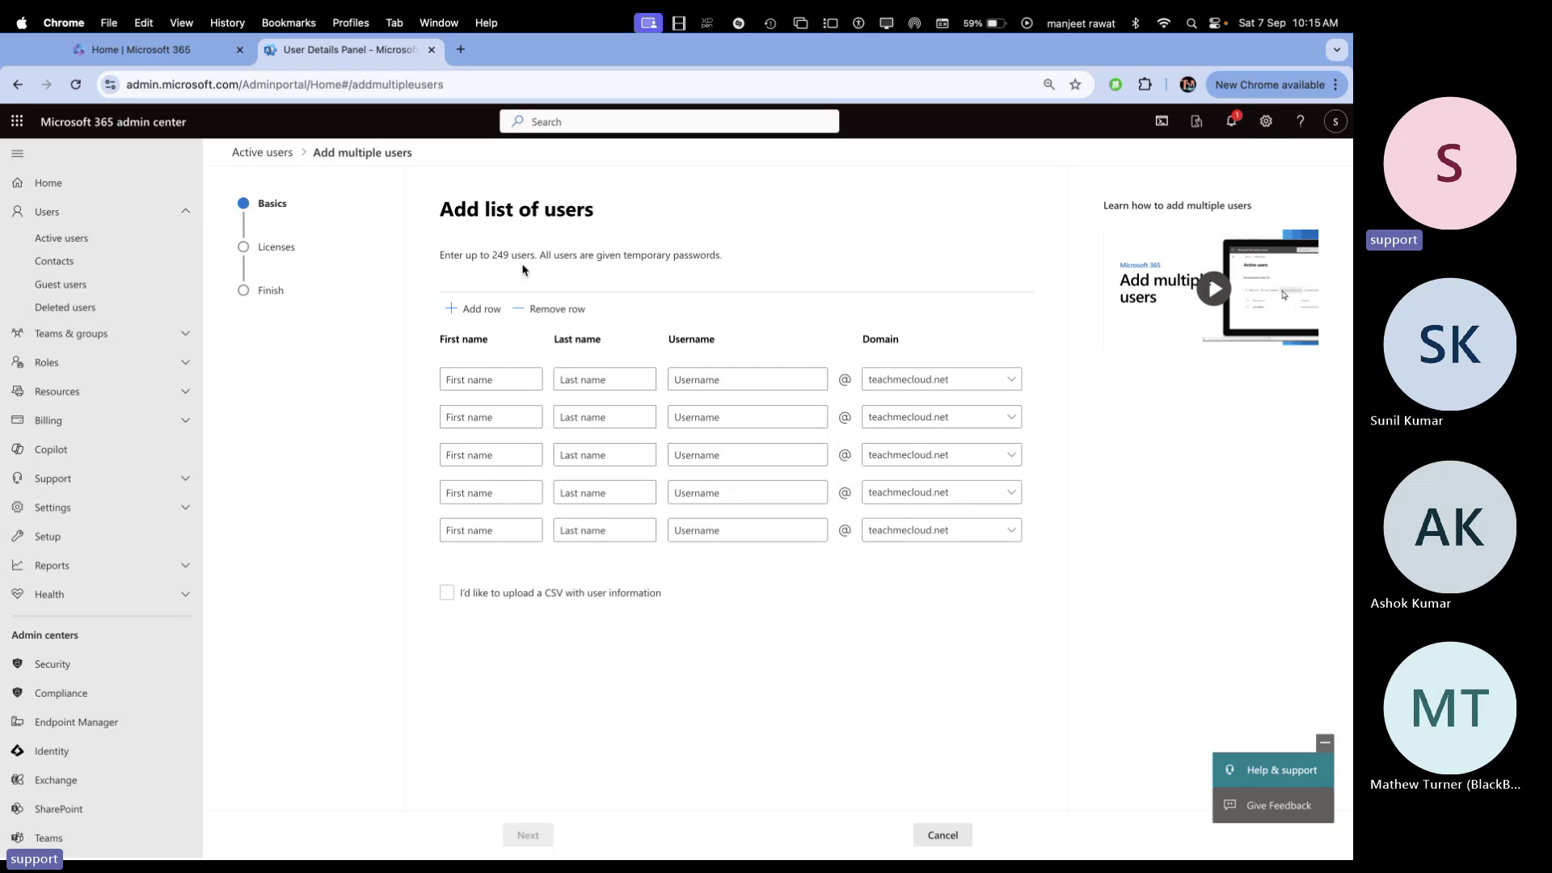
{"action": "left_click", "coordinate": [503, 385]}
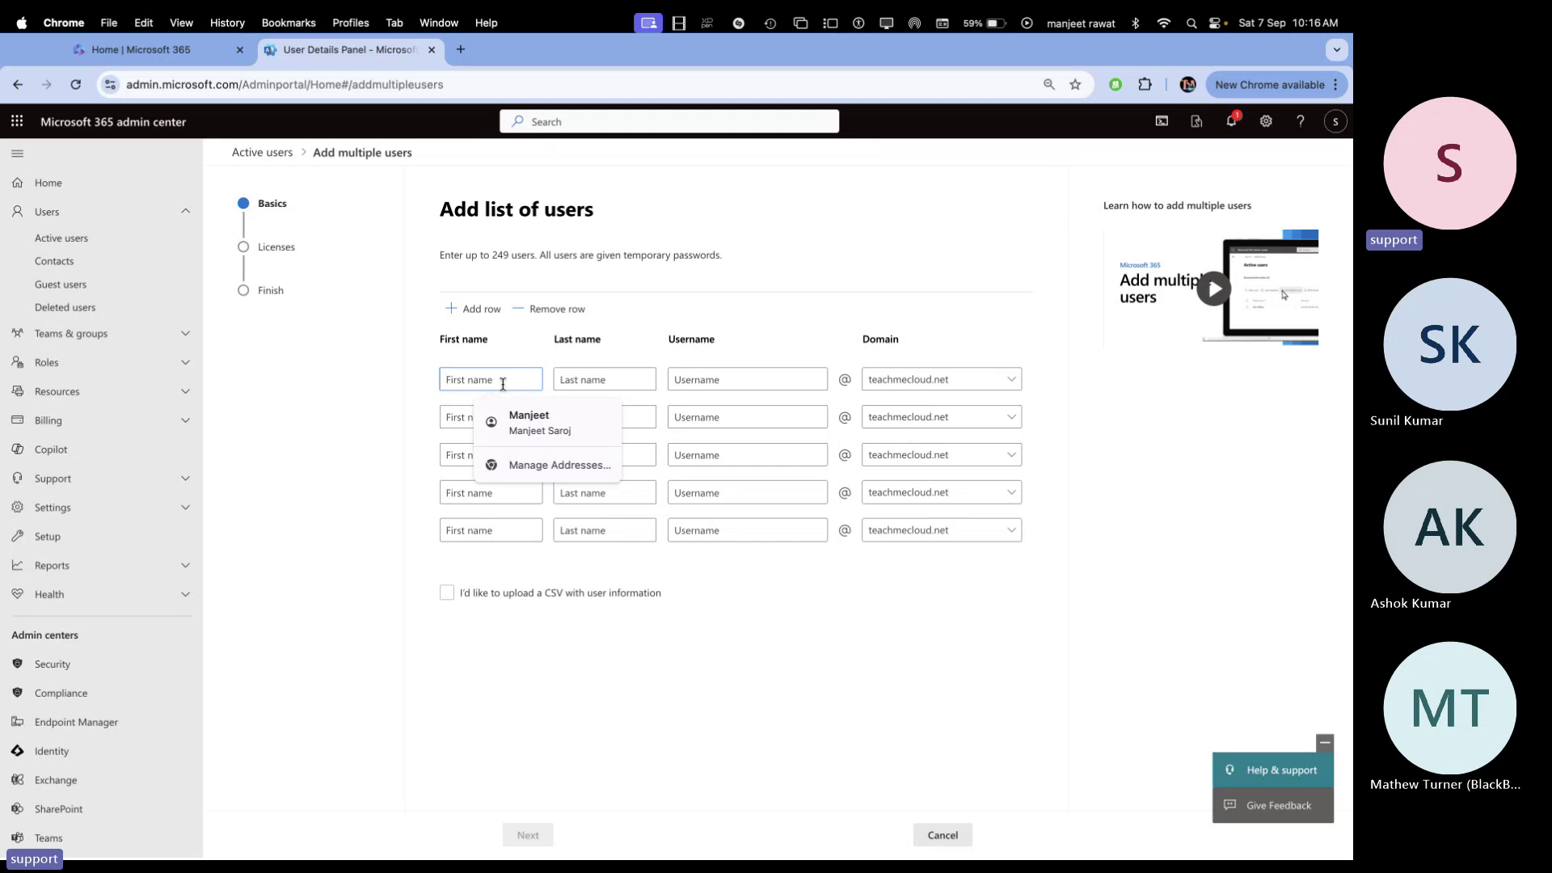
{"action": "left_click", "coordinate": [872, 223]}
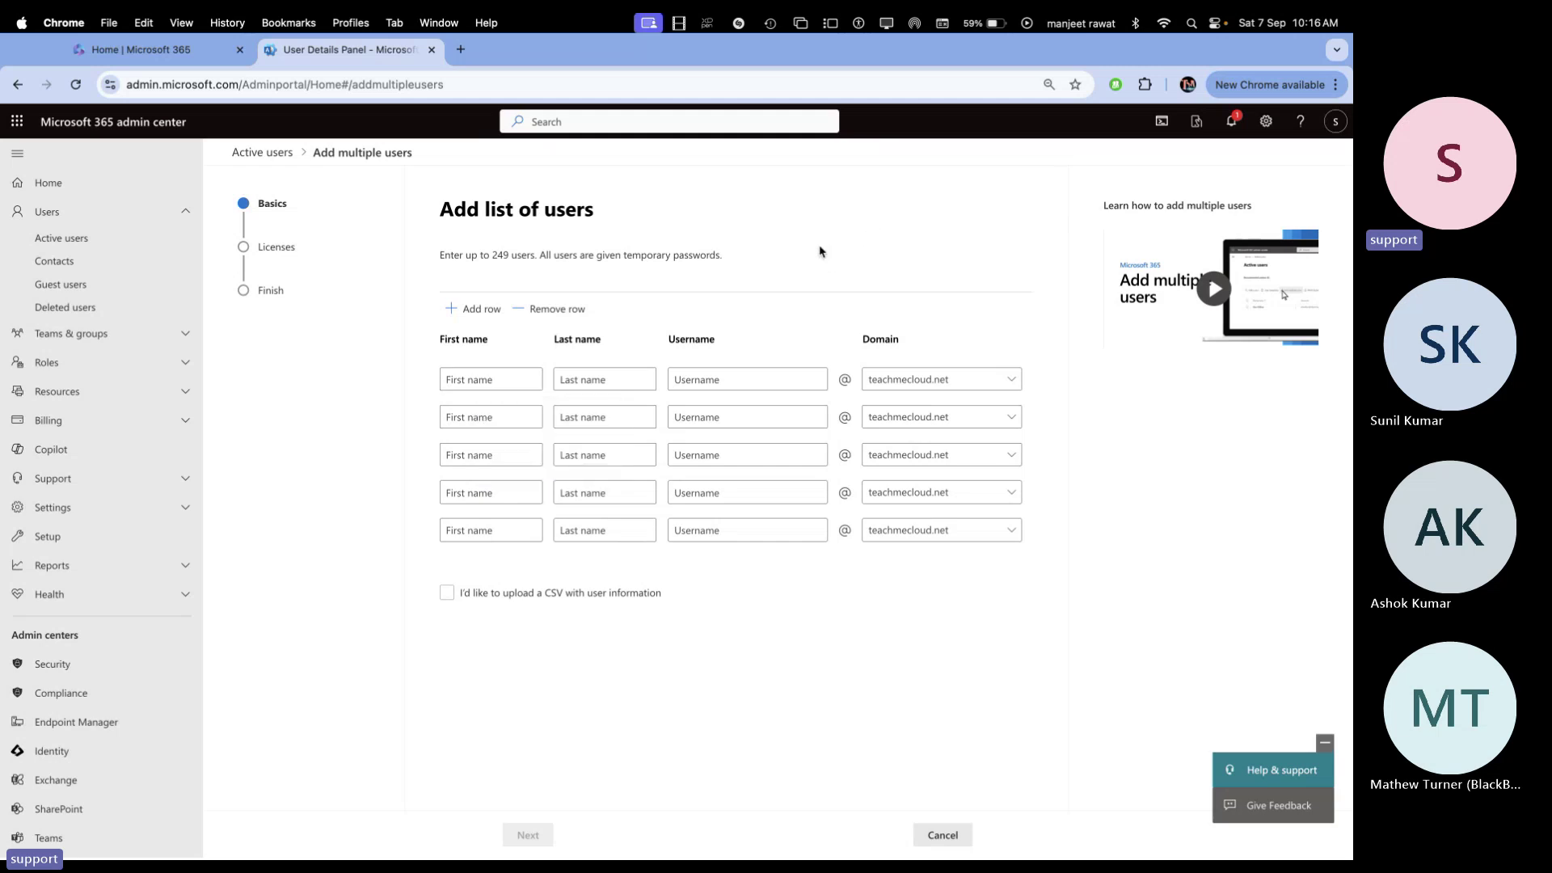
{"action": "left_click", "coordinate": [494, 595]}
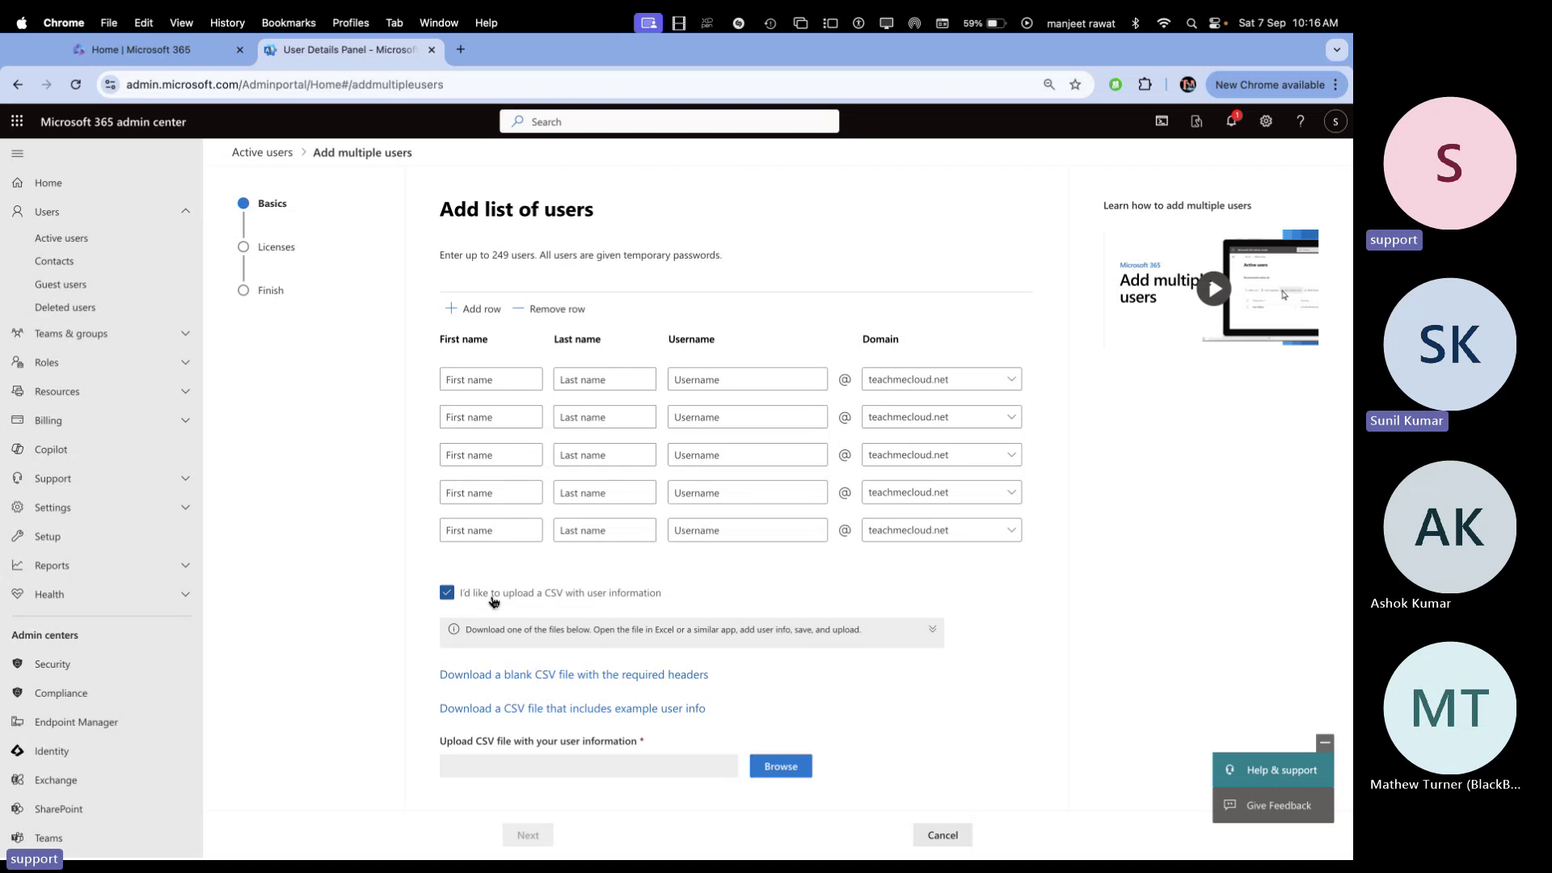
{"action": "left_click", "coordinate": [494, 599]}
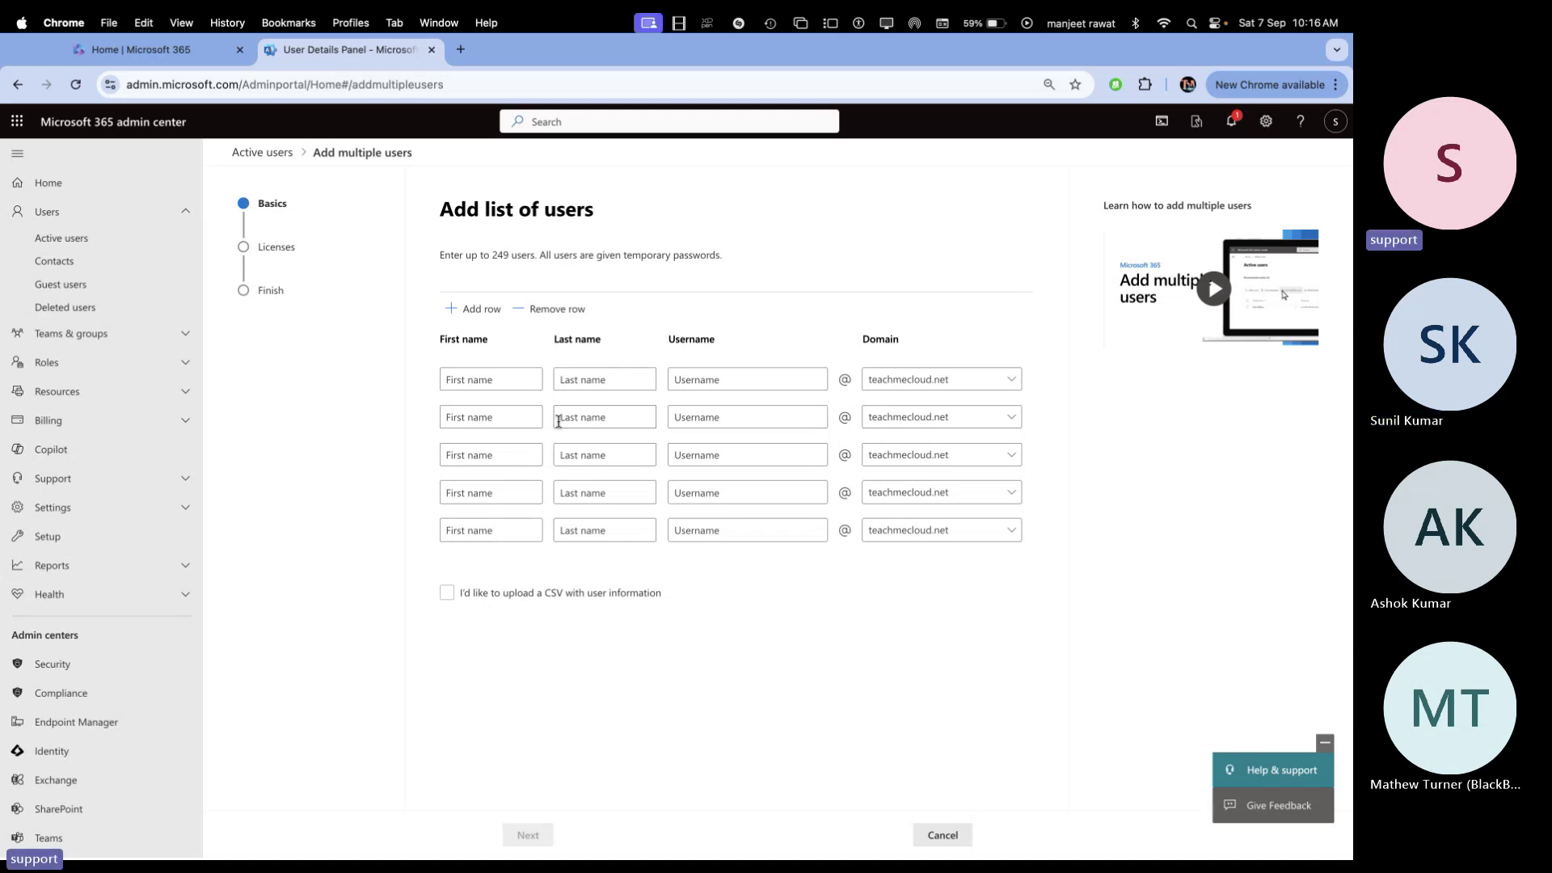
{"action": "left_click", "coordinate": [477, 309]}
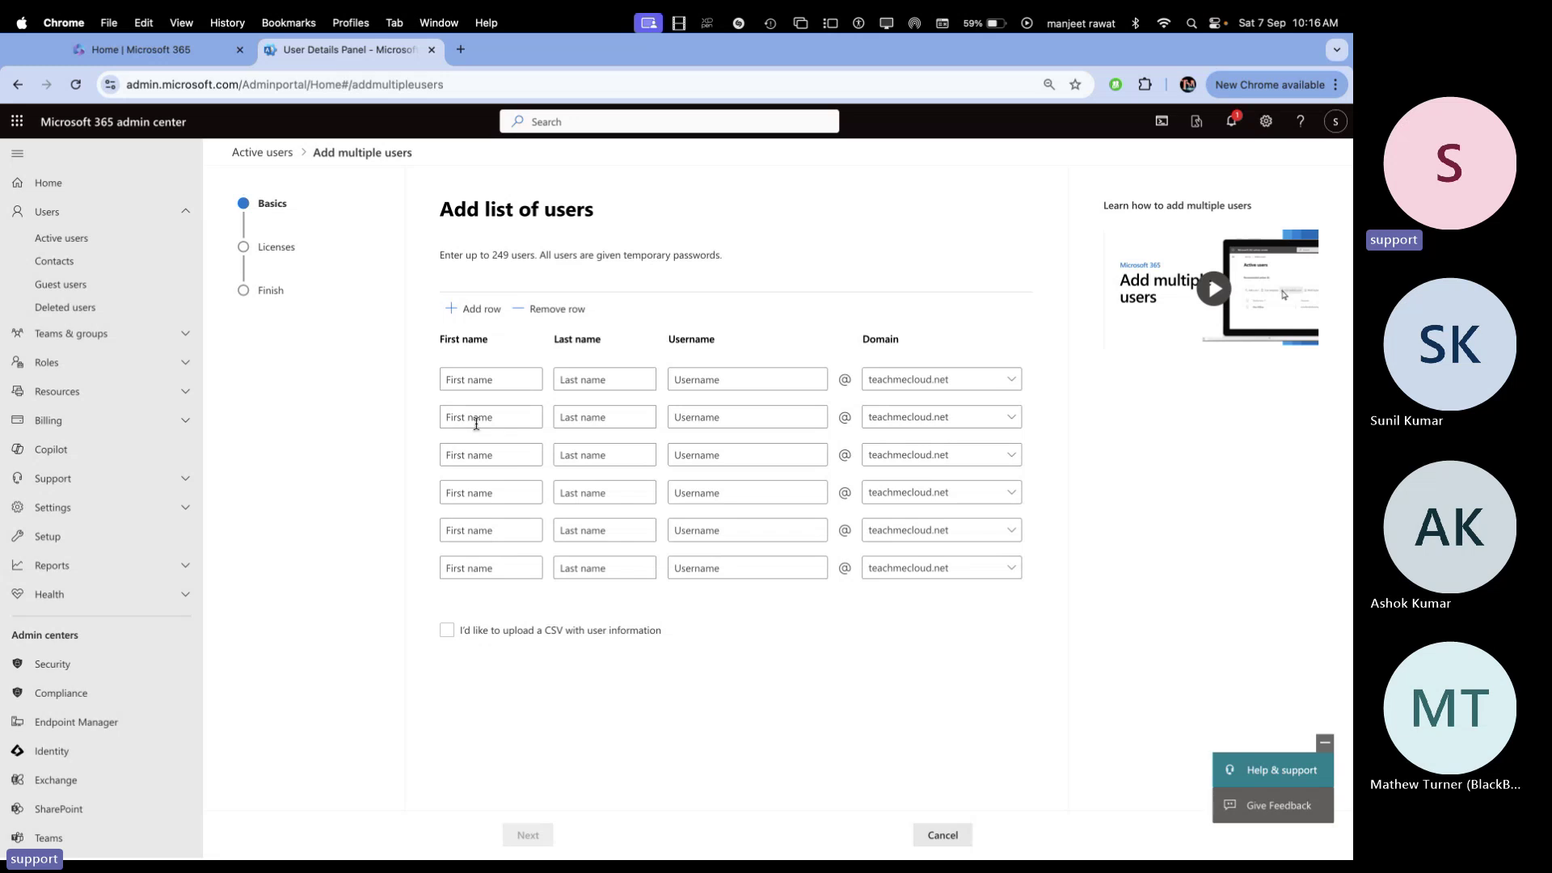
{"action": "left_click", "coordinate": [469, 310]}
{"action": "left_click", "coordinate": [468, 310]}
{"action": "left_click", "coordinate": [469, 309]}
{"action": "left_click", "coordinate": [469, 310]}
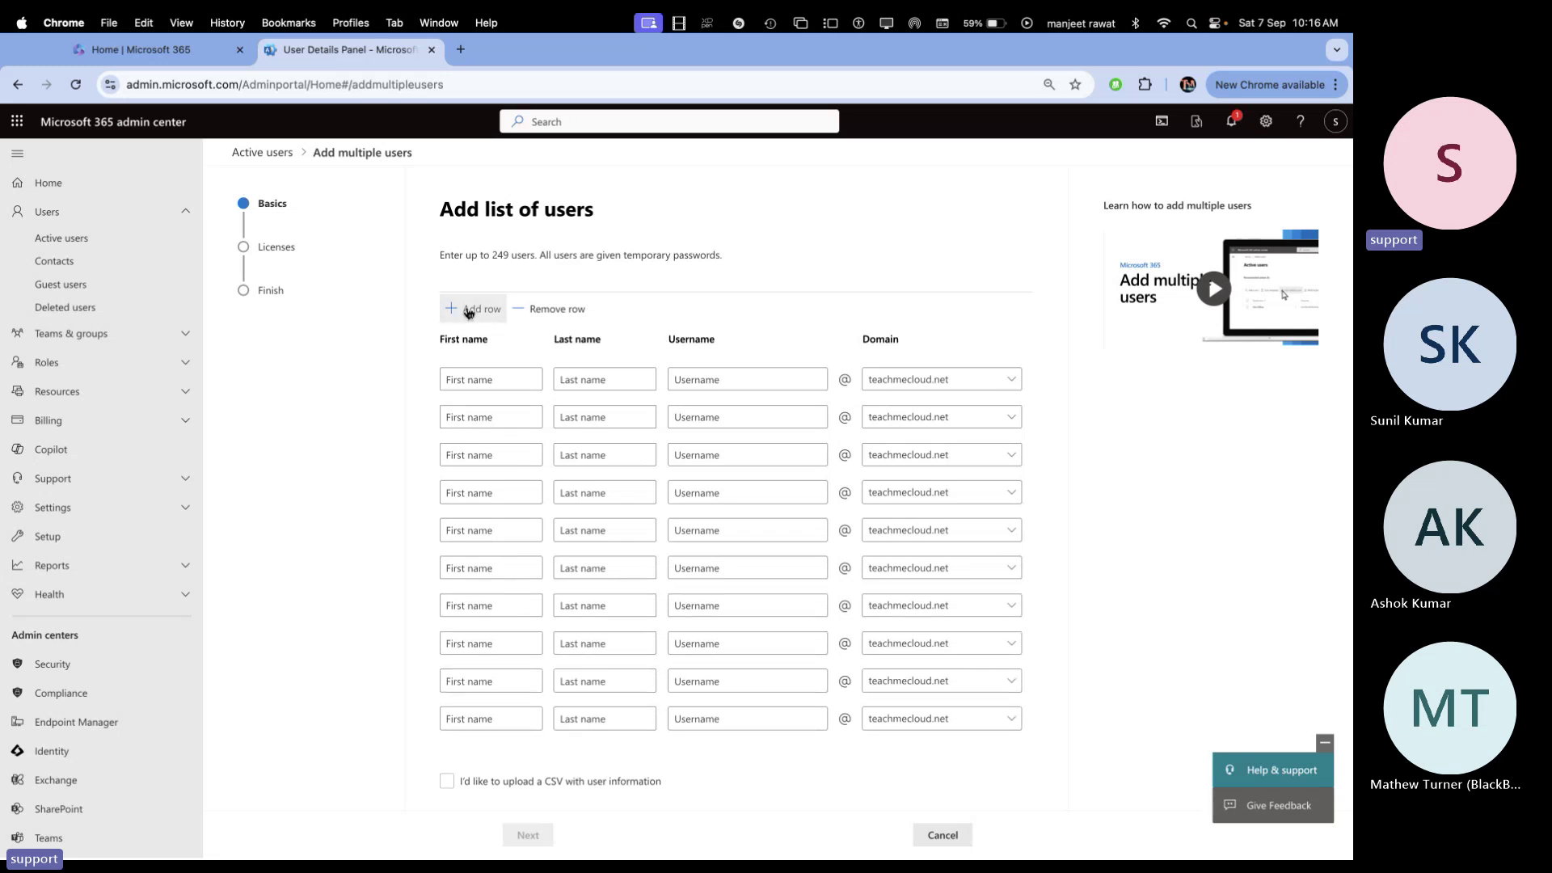
{"action": "left_click", "coordinate": [557, 310]}
{"action": "left_click", "coordinate": [557, 310]}
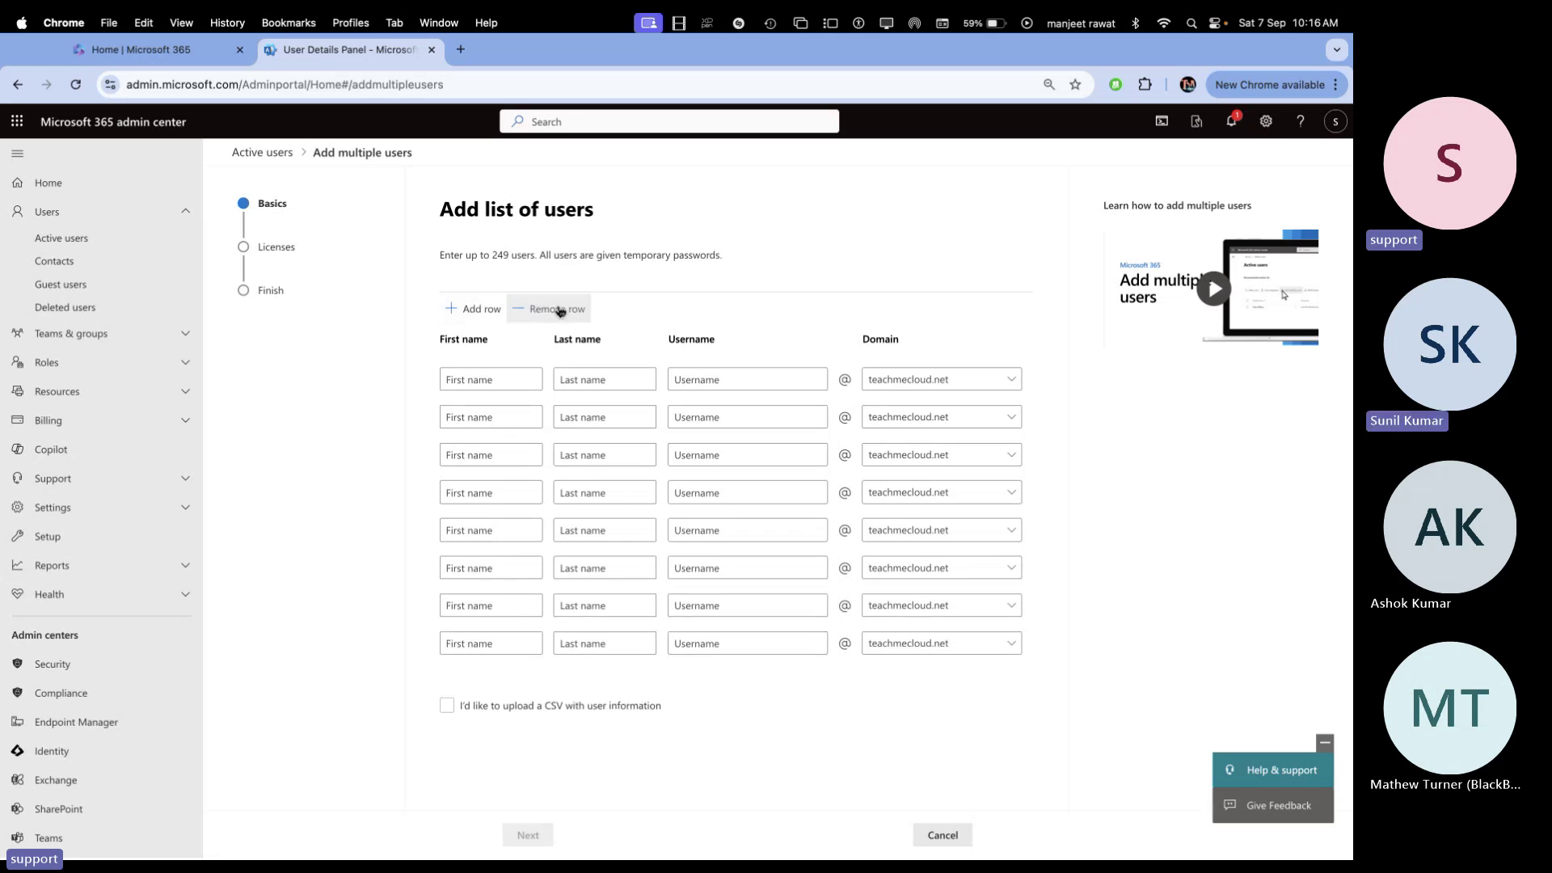
{"action": "left_click", "coordinate": [559, 310]}
{"action": "left_click", "coordinate": [559, 310]}
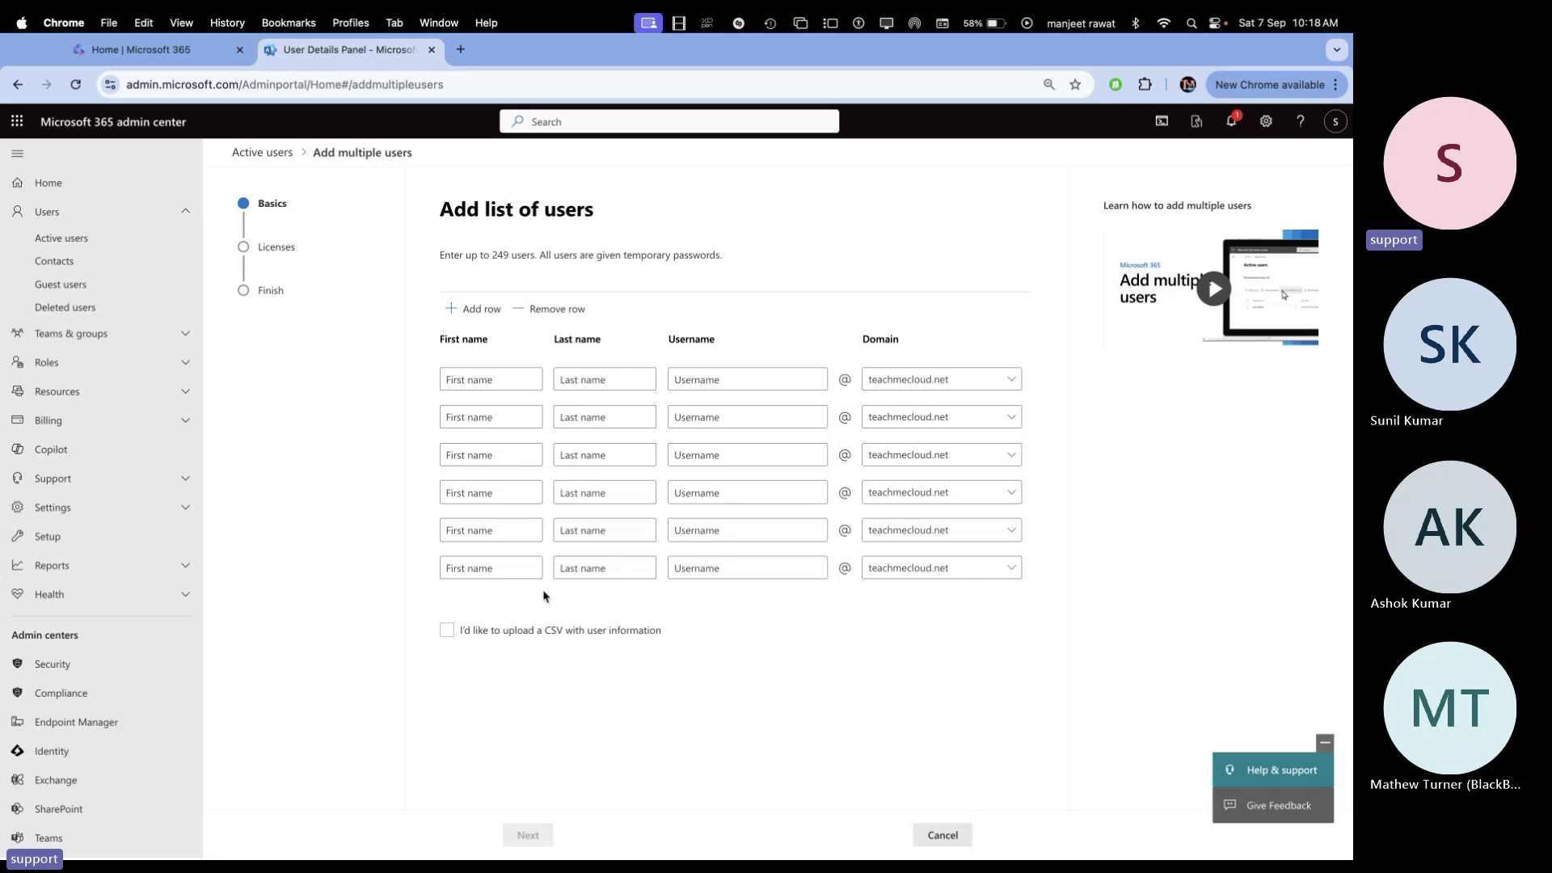
Choose CSV upload, download the example Import_User_Sample.csv and open it from Chrome's downloads
{"action": "left_click", "coordinate": [465, 634]}
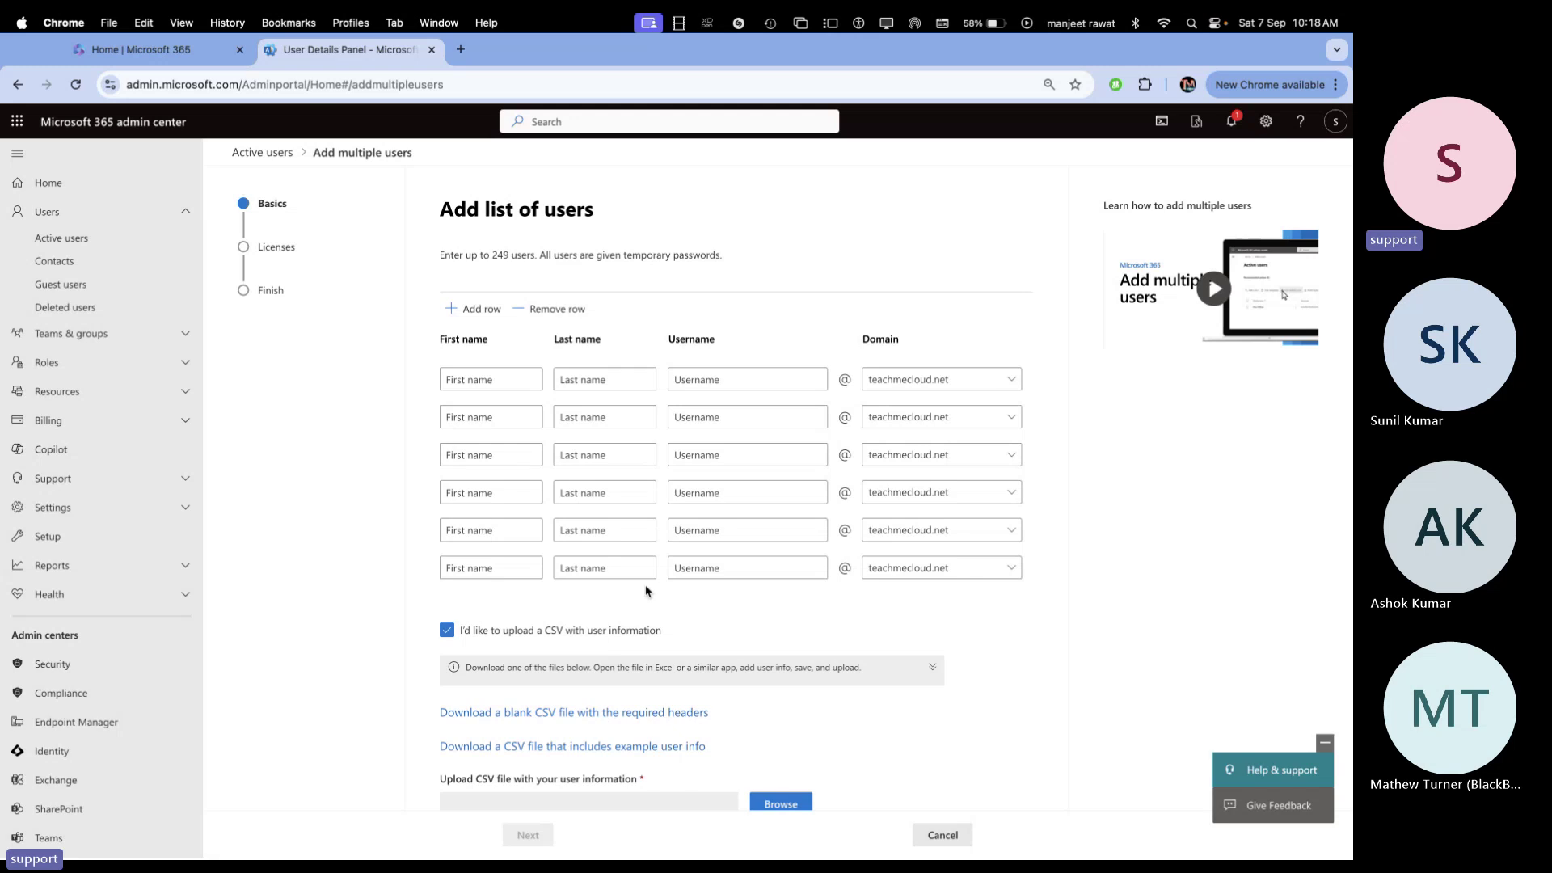
{"action": "scroll", "coordinate": [646, 591], "scroll_direction": "down", "scroll_amount": 1}
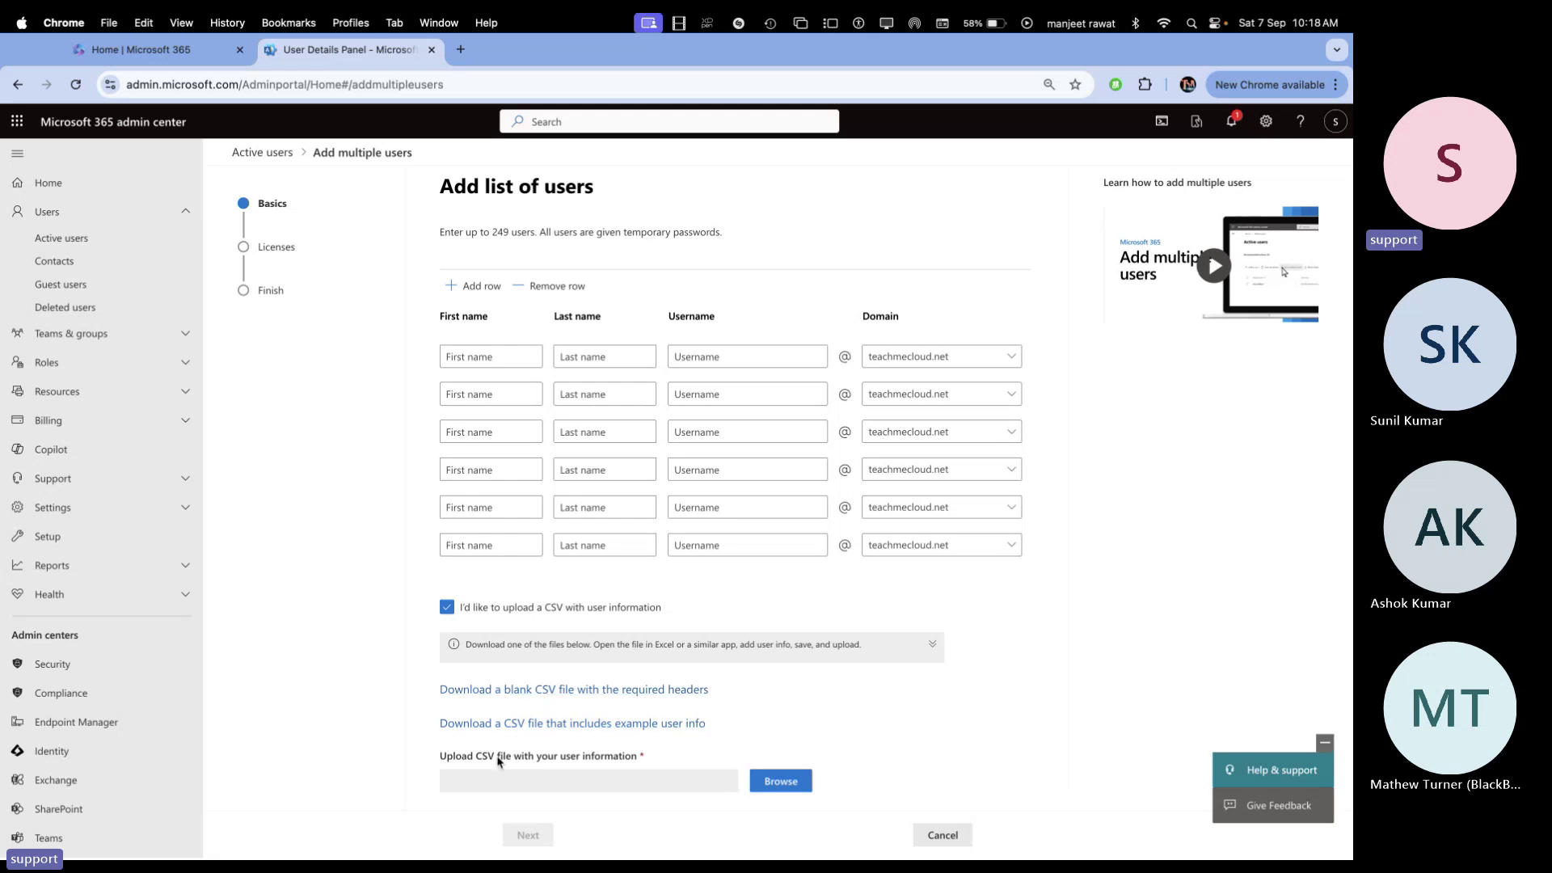
{"action": "left_click", "coordinate": [595, 725]}
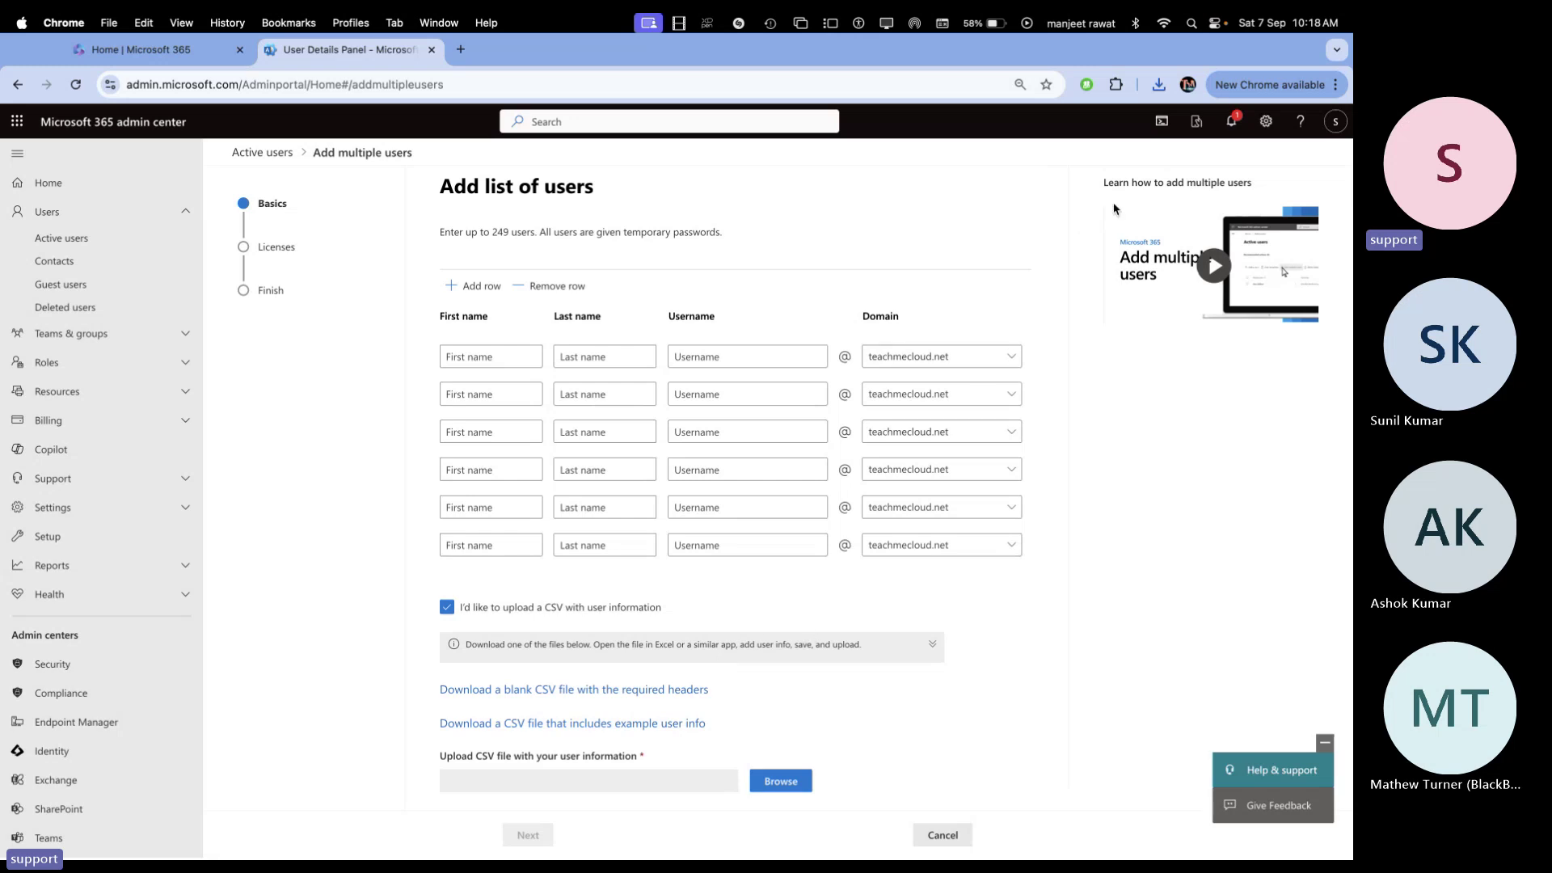
{"action": "left_click", "coordinate": [1159, 84]}
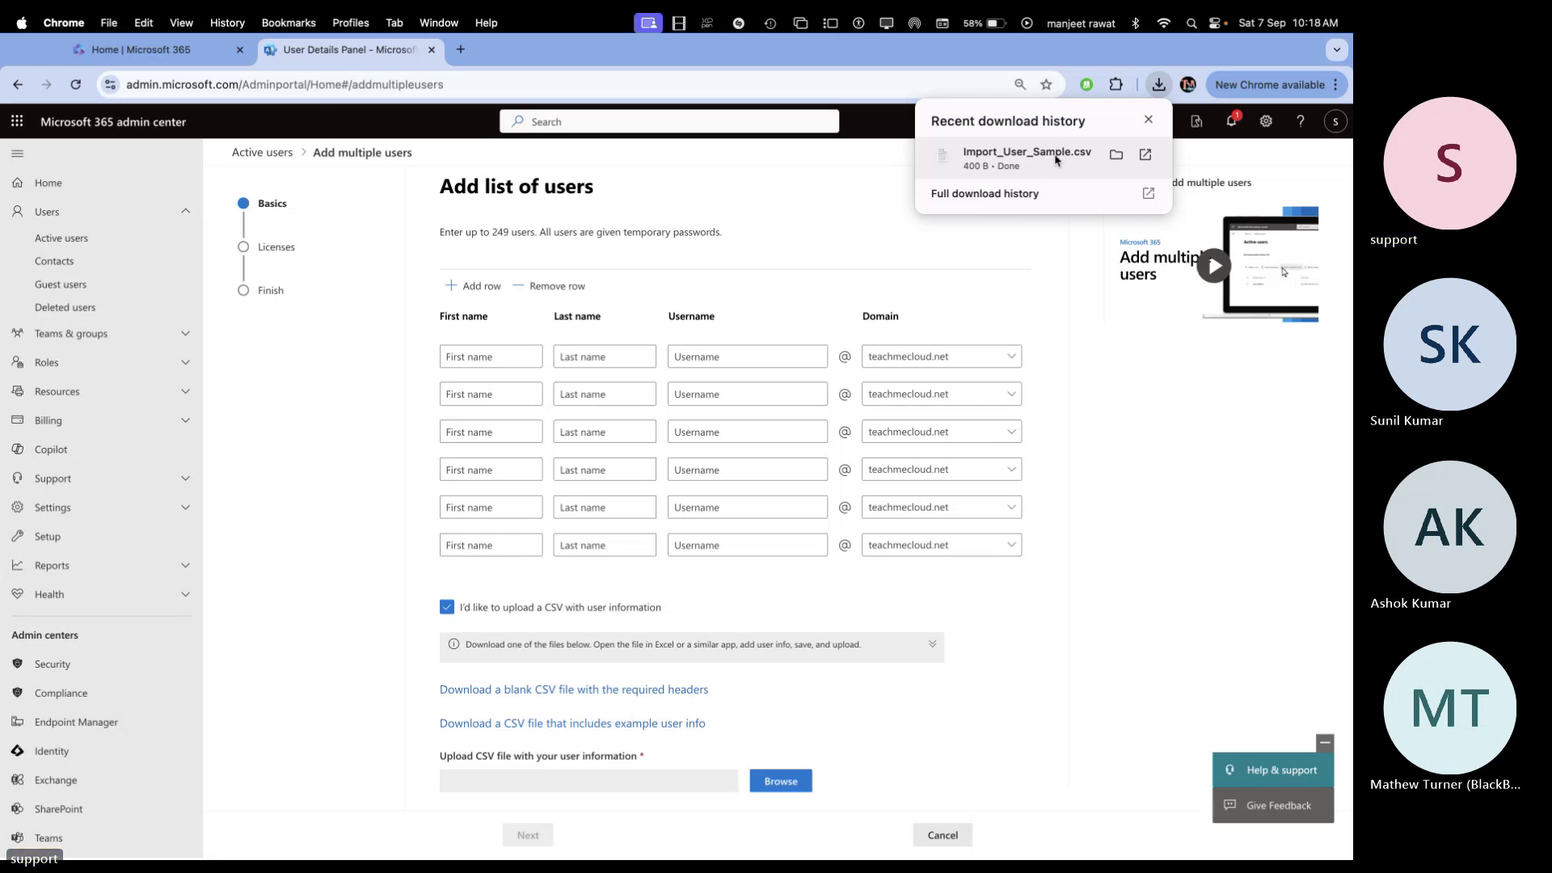
{"action": "left_click", "coordinate": [1054, 159]}
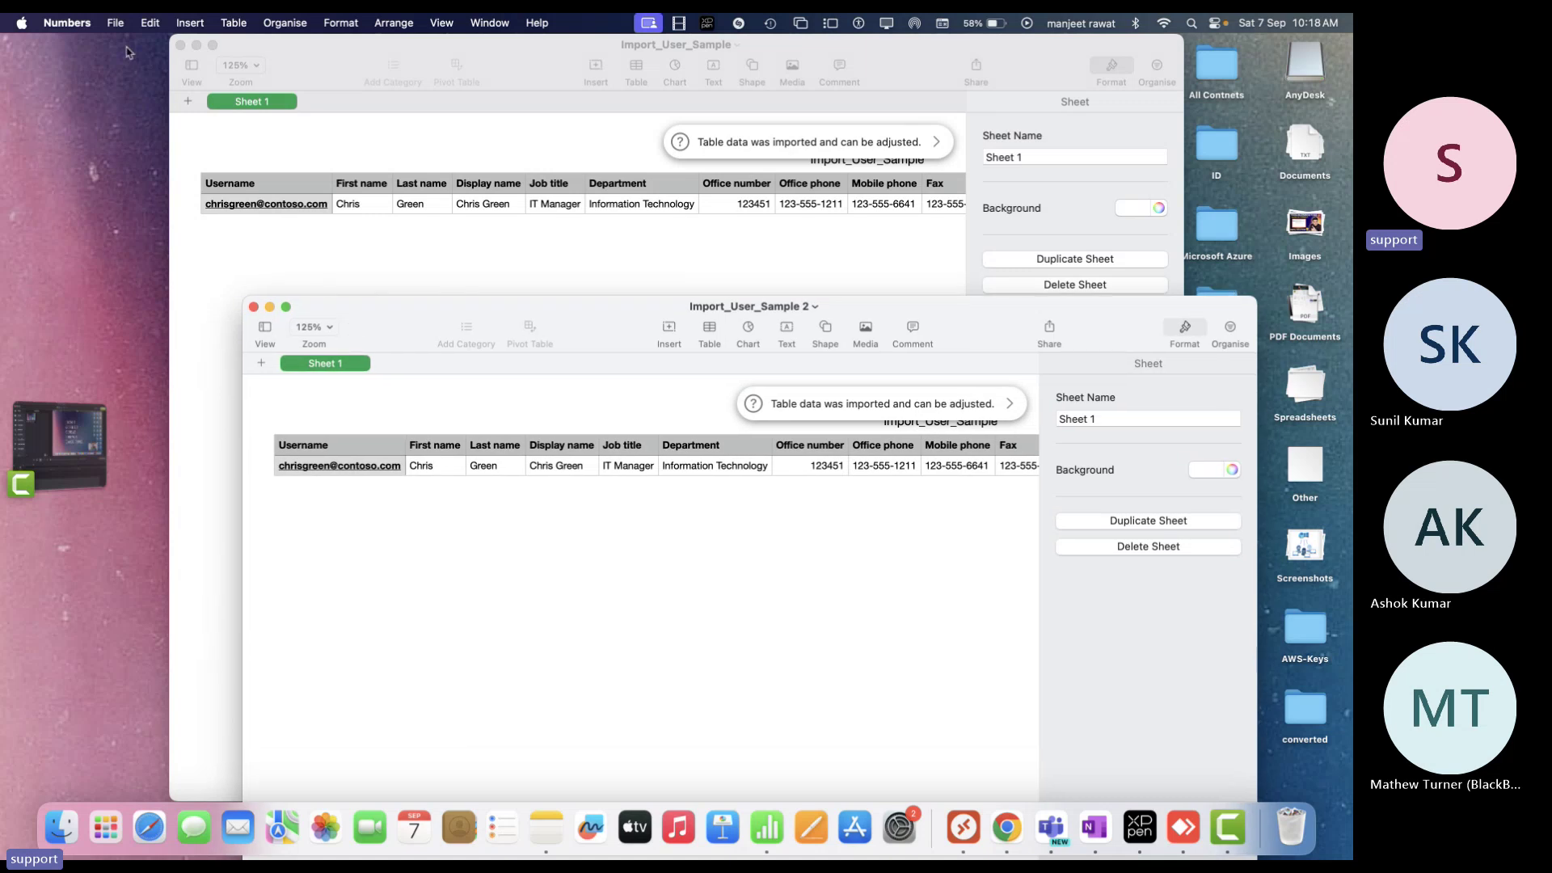
Close the duplicate window, show Import_User_Sample 2 full screen, review its columns and add an empty row
{"action": "left_click", "coordinate": [180, 44]}
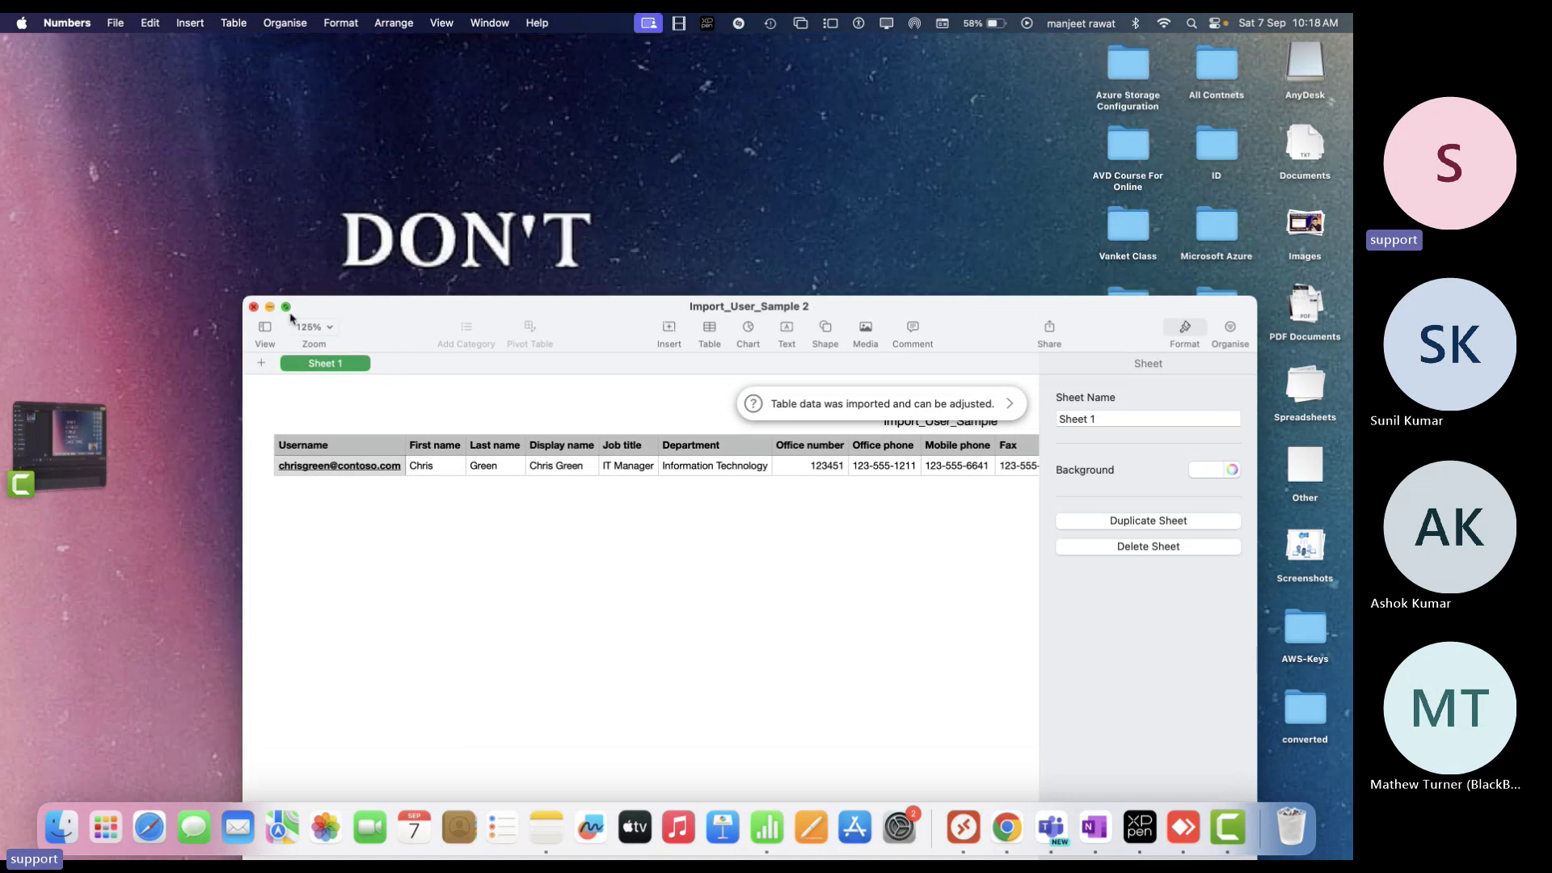
{"action": "left_click", "coordinate": [287, 308]}
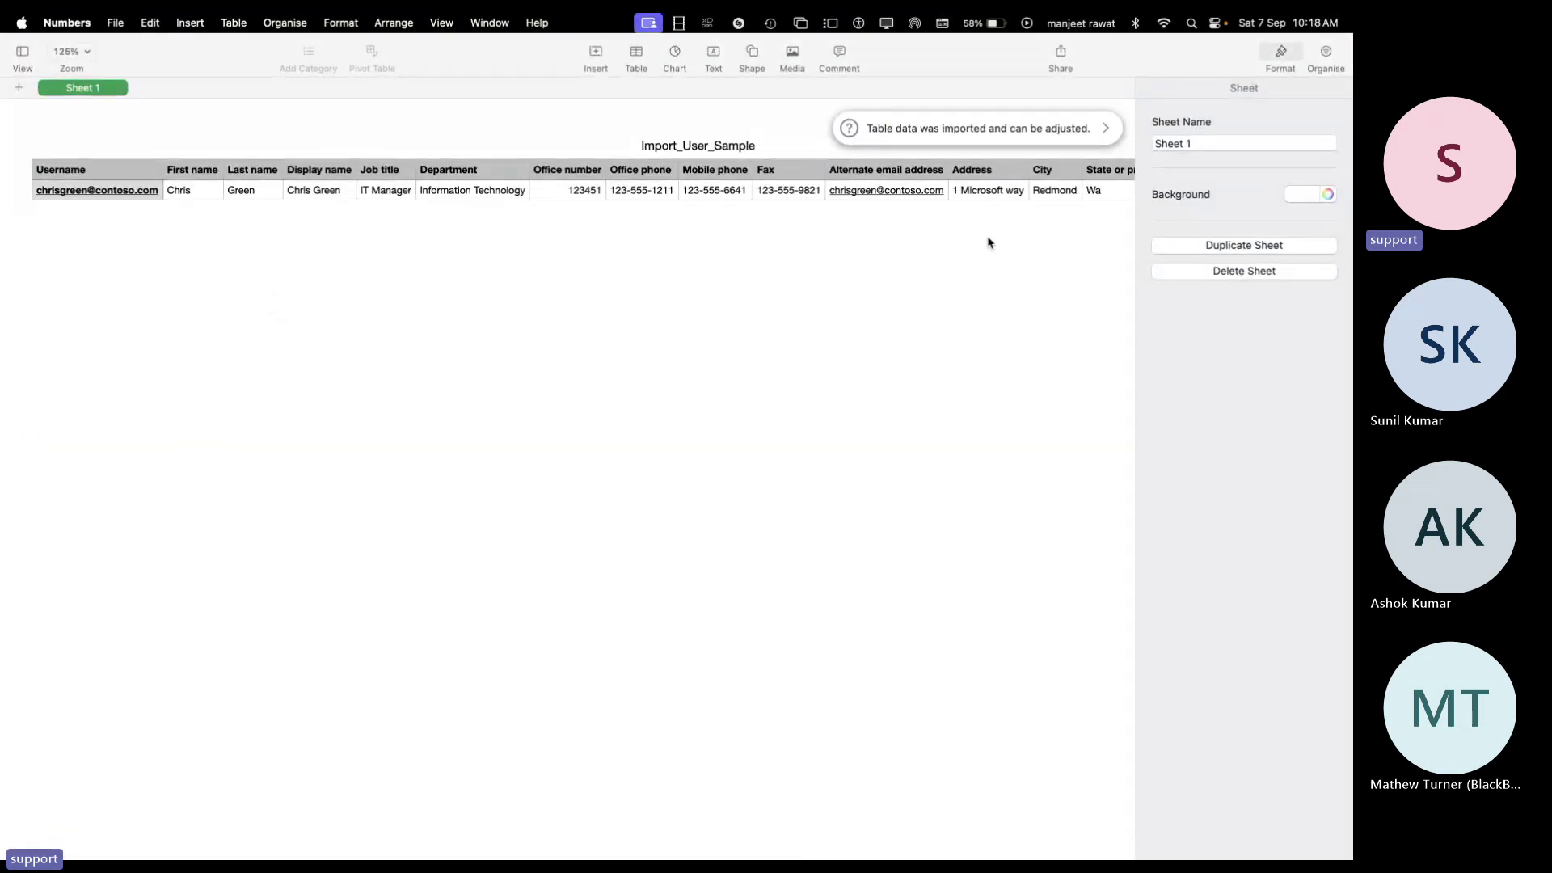
{"action": "scroll", "coordinate": [989, 242], "scroll_direction": "right", "scroll_amount": 10}
{"action": "scroll", "coordinate": [914, 198], "scroll_direction": "left", "scroll_amount": 10}
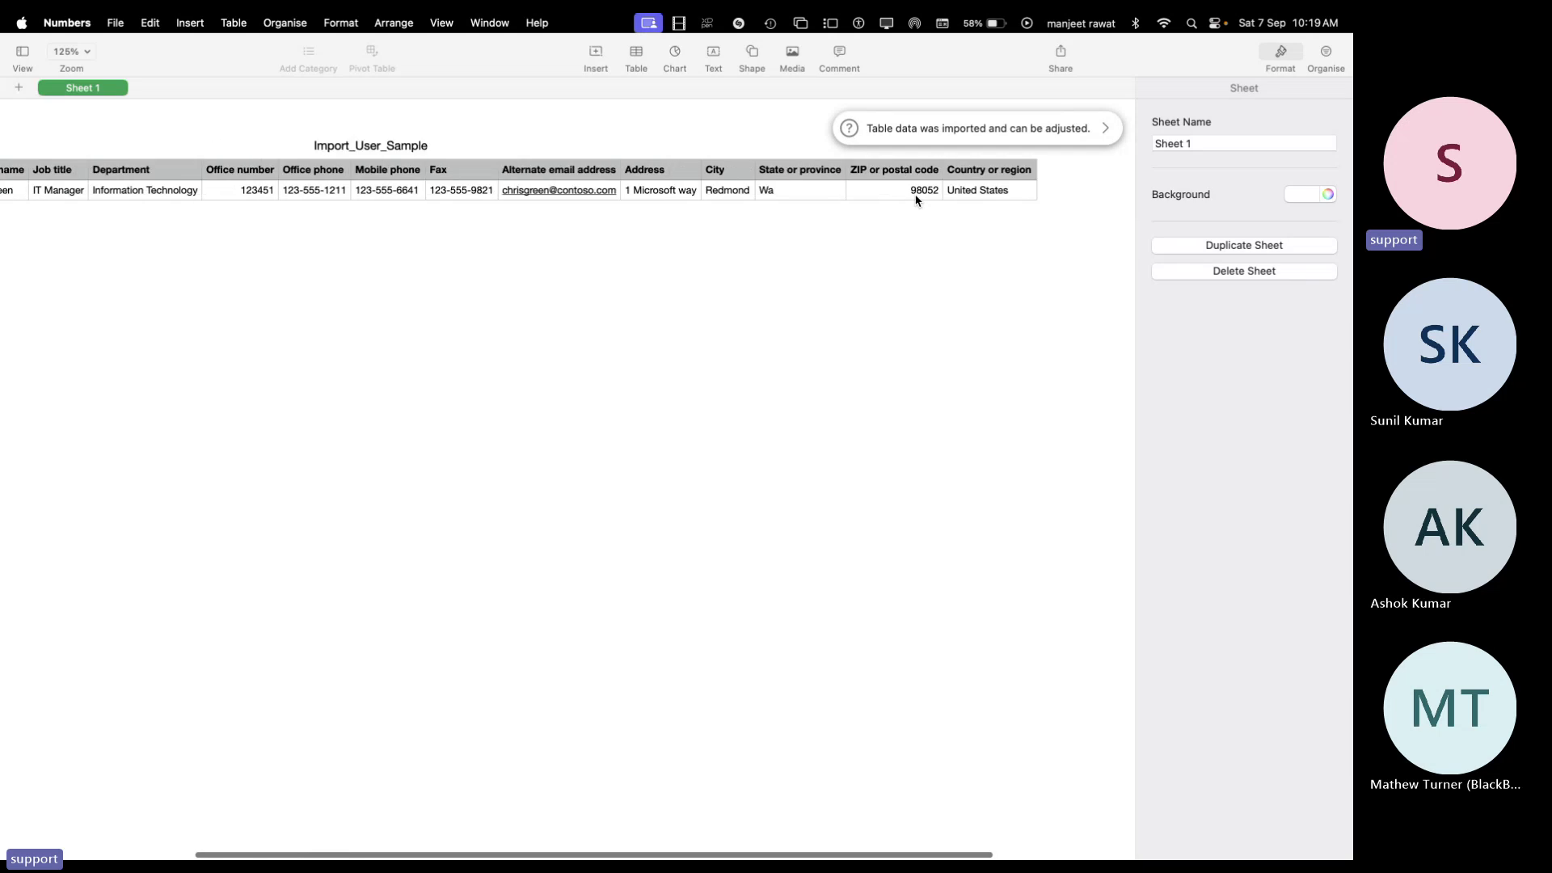
{"action": "scroll", "coordinate": [915, 200], "scroll_direction": "left", "scroll_amount": 2}
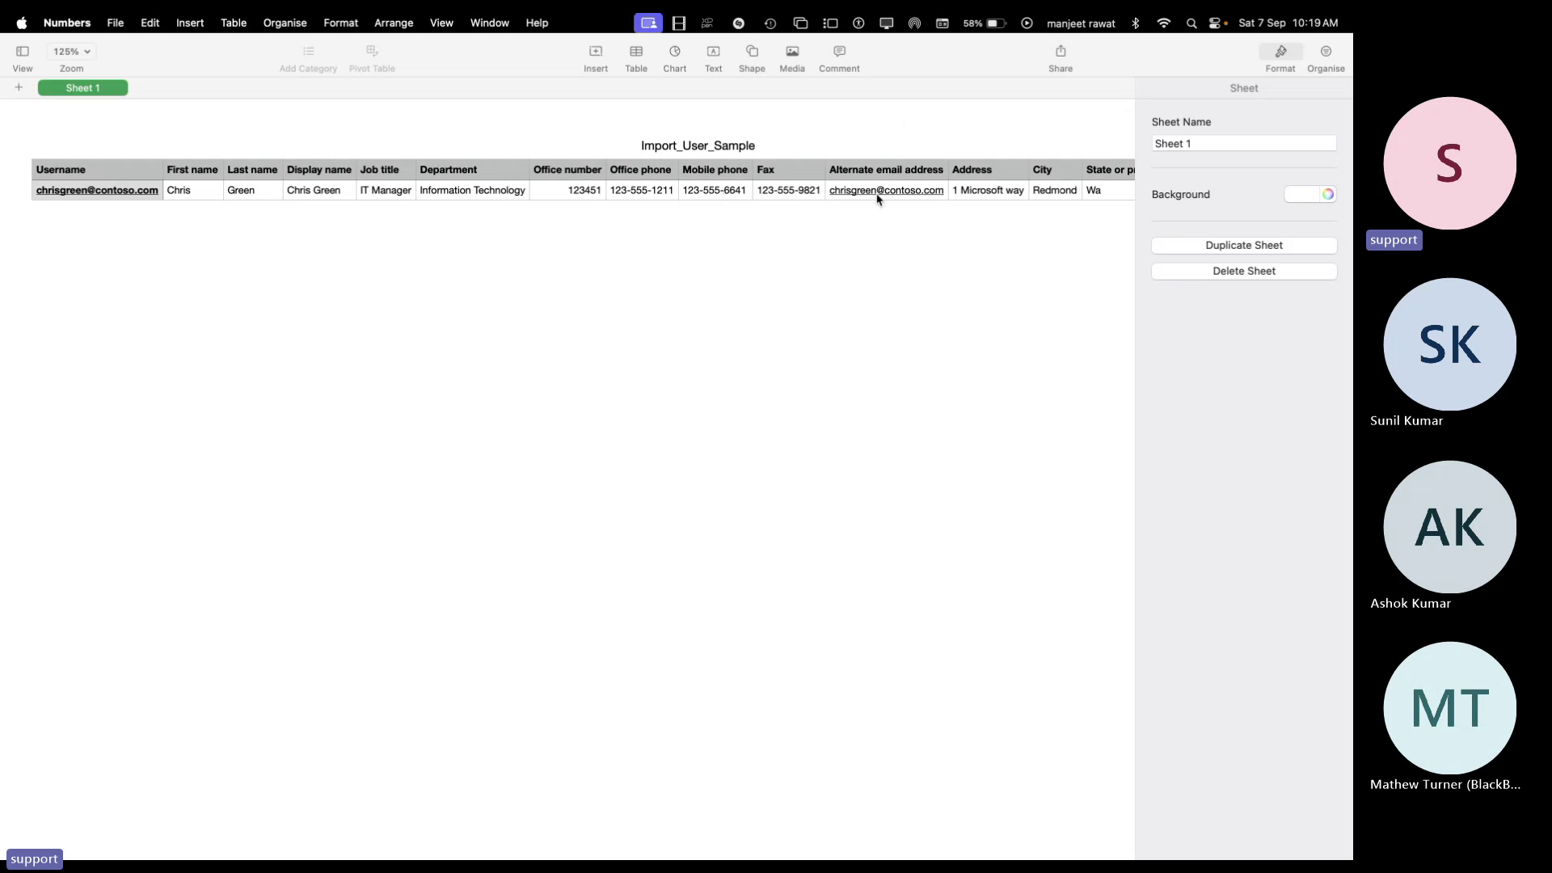
{"action": "scroll", "coordinate": [878, 199], "scroll_direction": "right", "scroll_amount": 3}
{"action": "scroll", "coordinate": [881, 199], "scroll_direction": "right", "scroll_amount": 2}
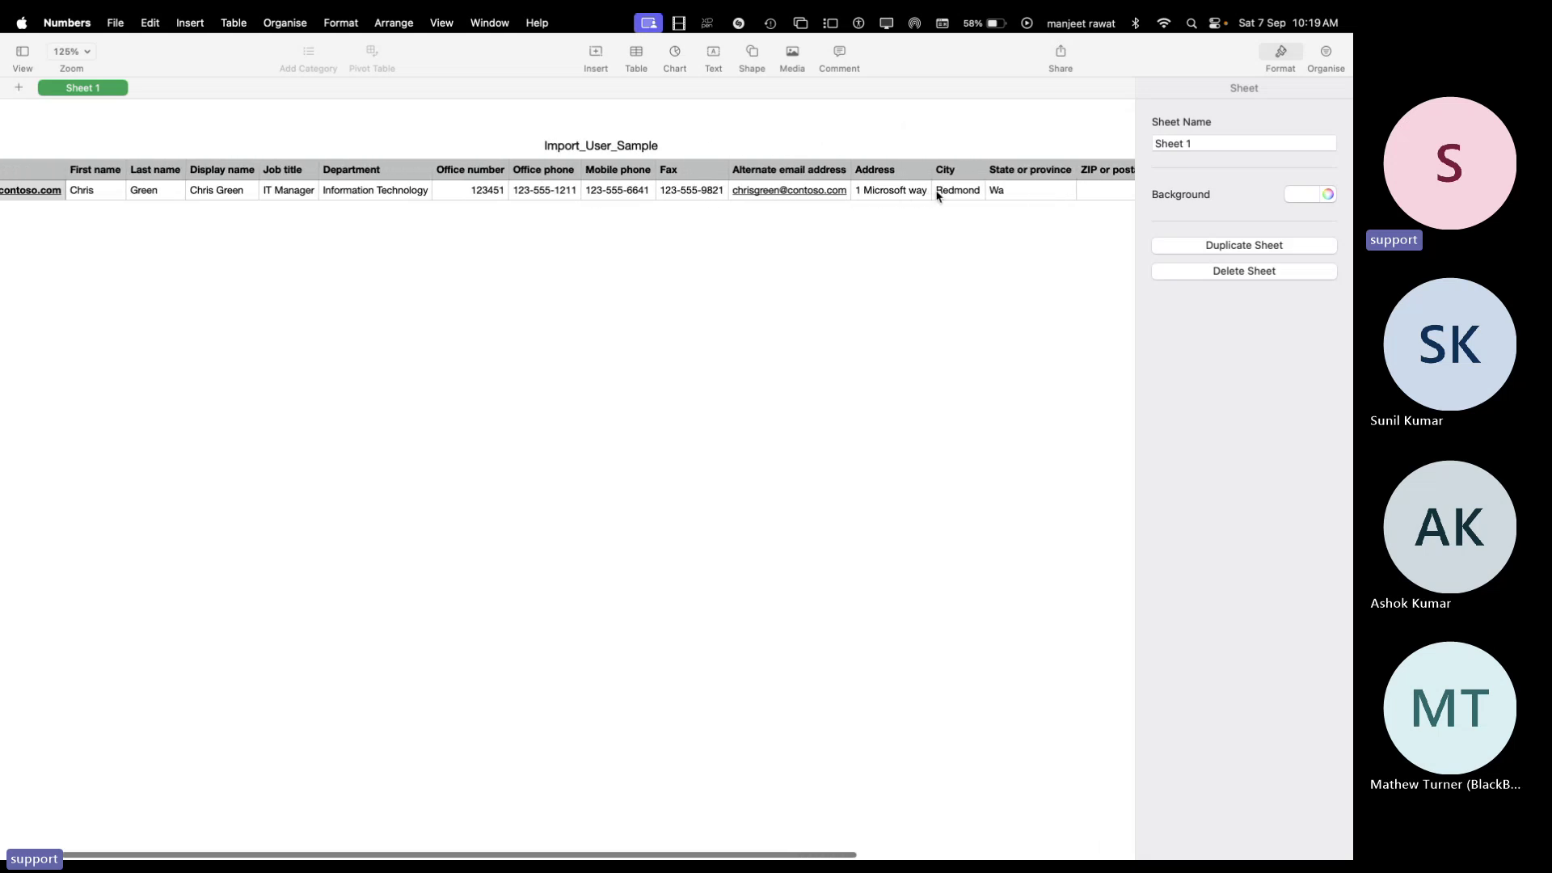
{"action": "scroll", "coordinate": [975, 194], "scroll_direction": "right", "scroll_amount": 3}
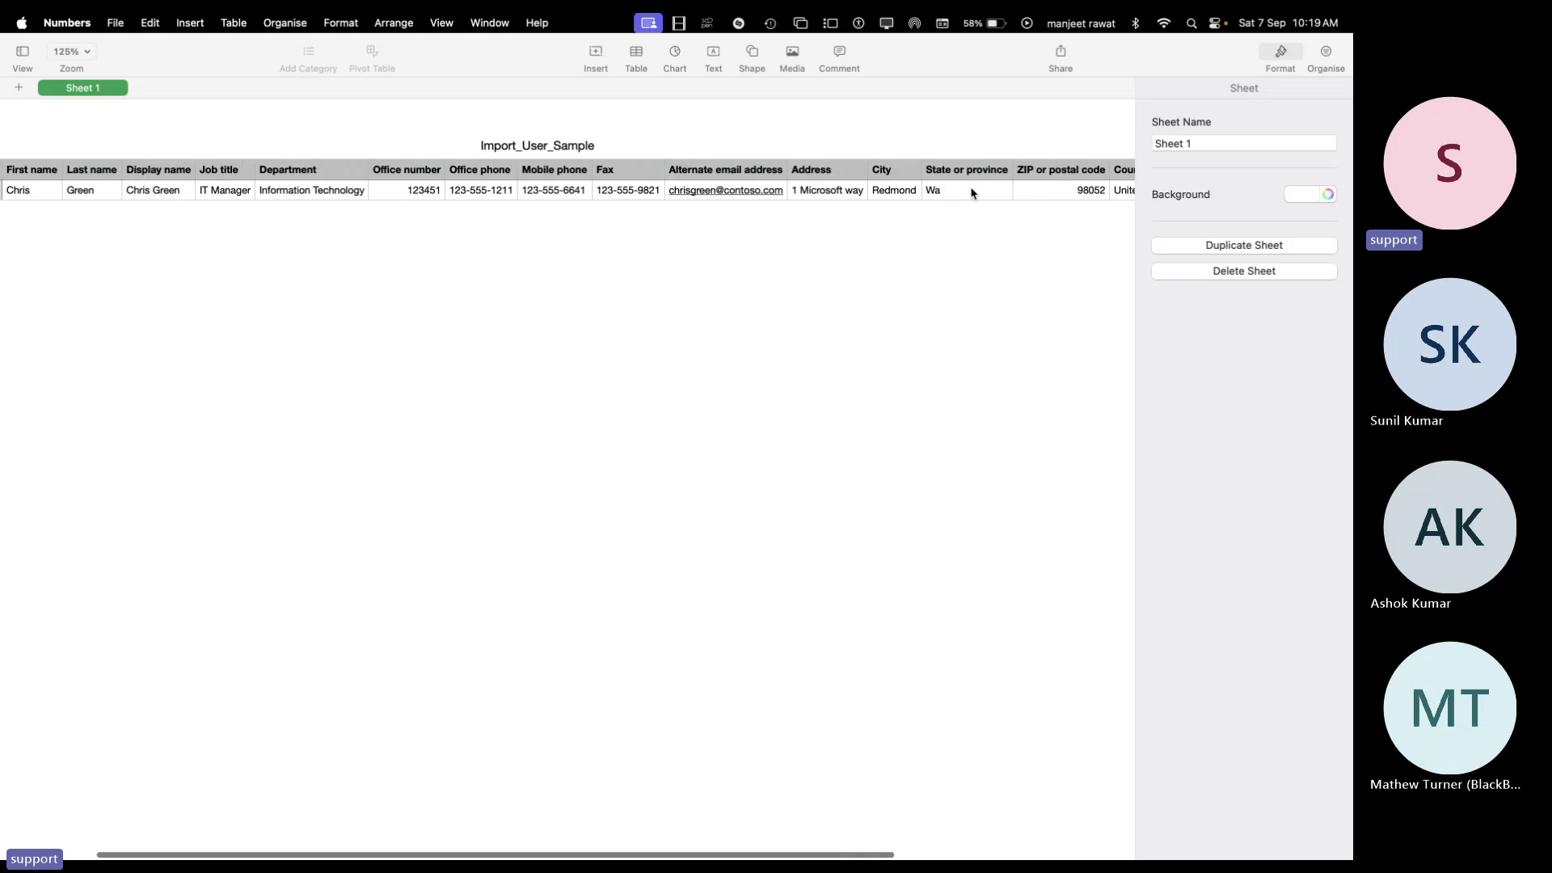
{"action": "scroll", "coordinate": [994, 198], "scroll_direction": "right", "scroll_amount": 5}
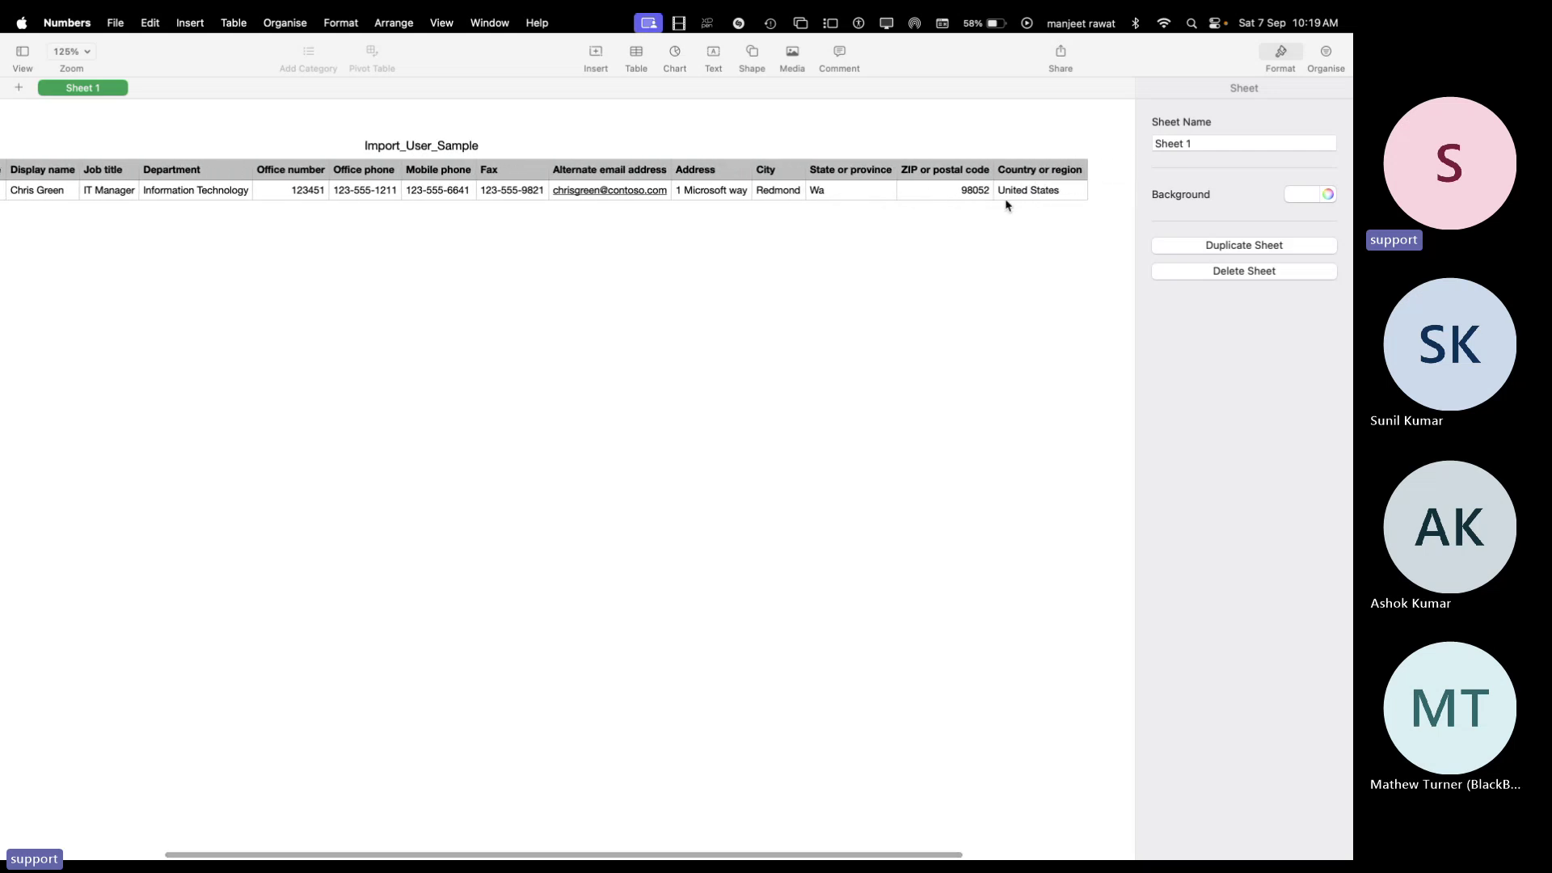
{"action": "scroll", "coordinate": [1007, 205], "scroll_direction": "left", "scroll_amount": 12}
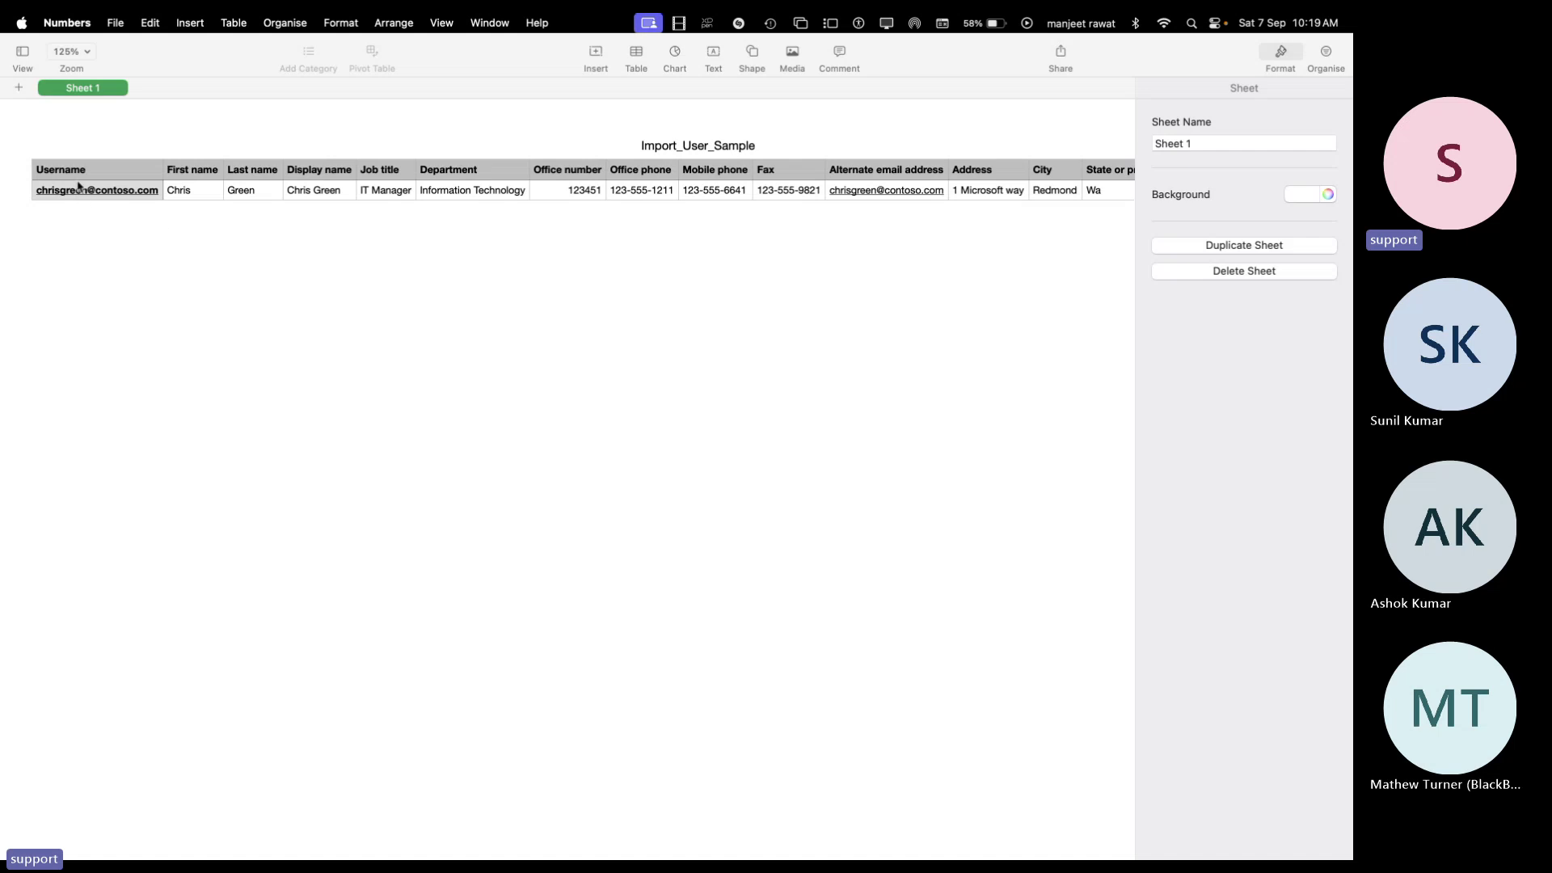
{"action": "left_click", "coordinate": [50, 194]}
{"action": "left_click", "coordinate": [15, 218]}
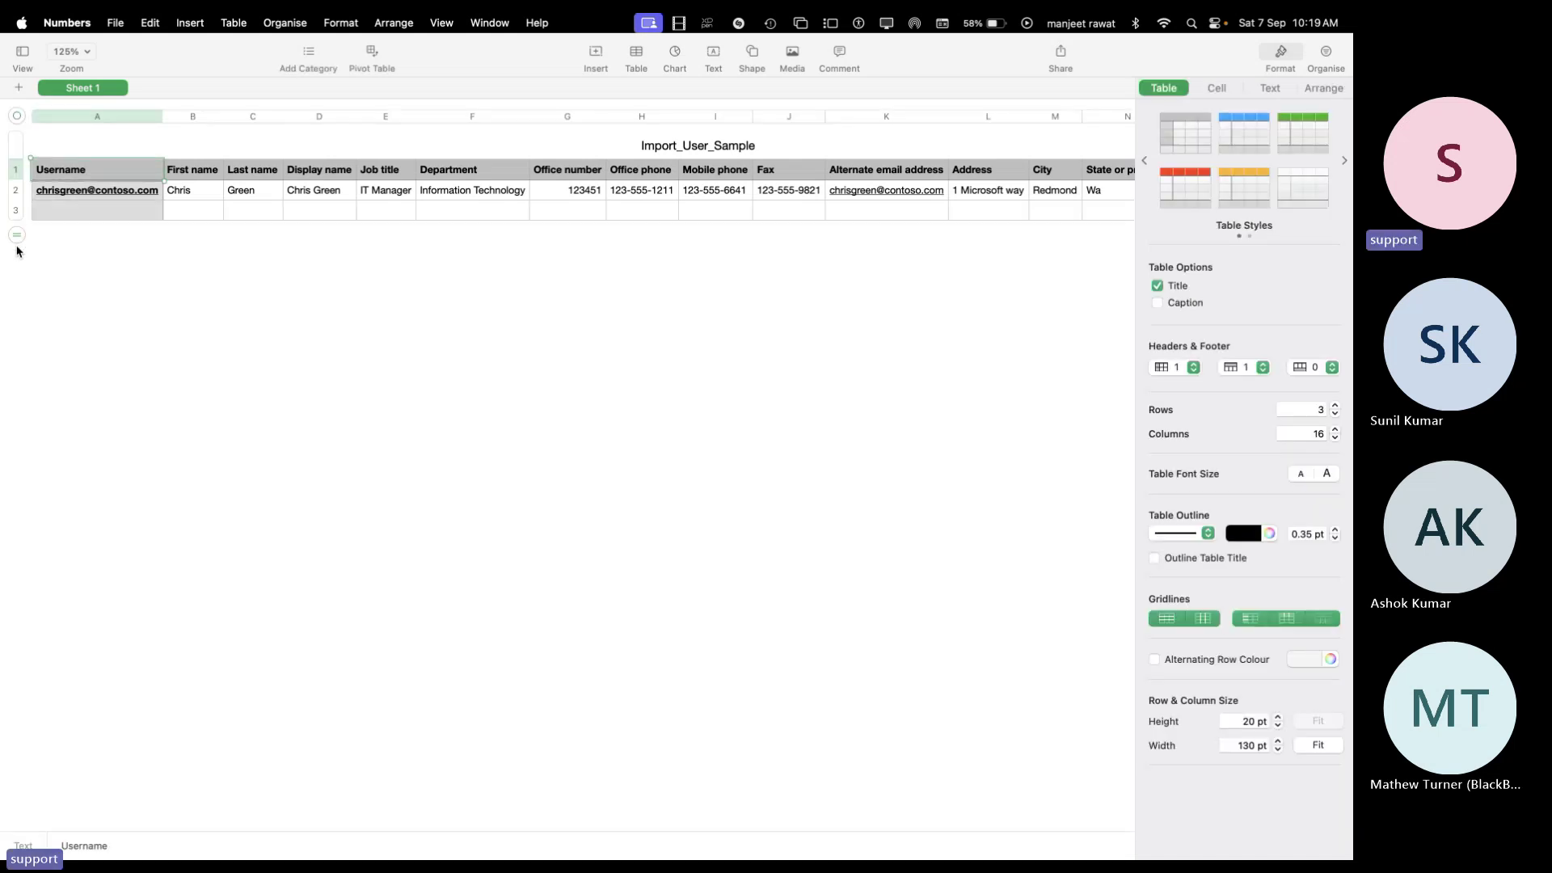
Add two more rows and enter user1, last name star, display name User1 star in row 3
{"action": "left_click", "coordinate": [16, 245]}
{"action": "left_click", "coordinate": [16, 257]}
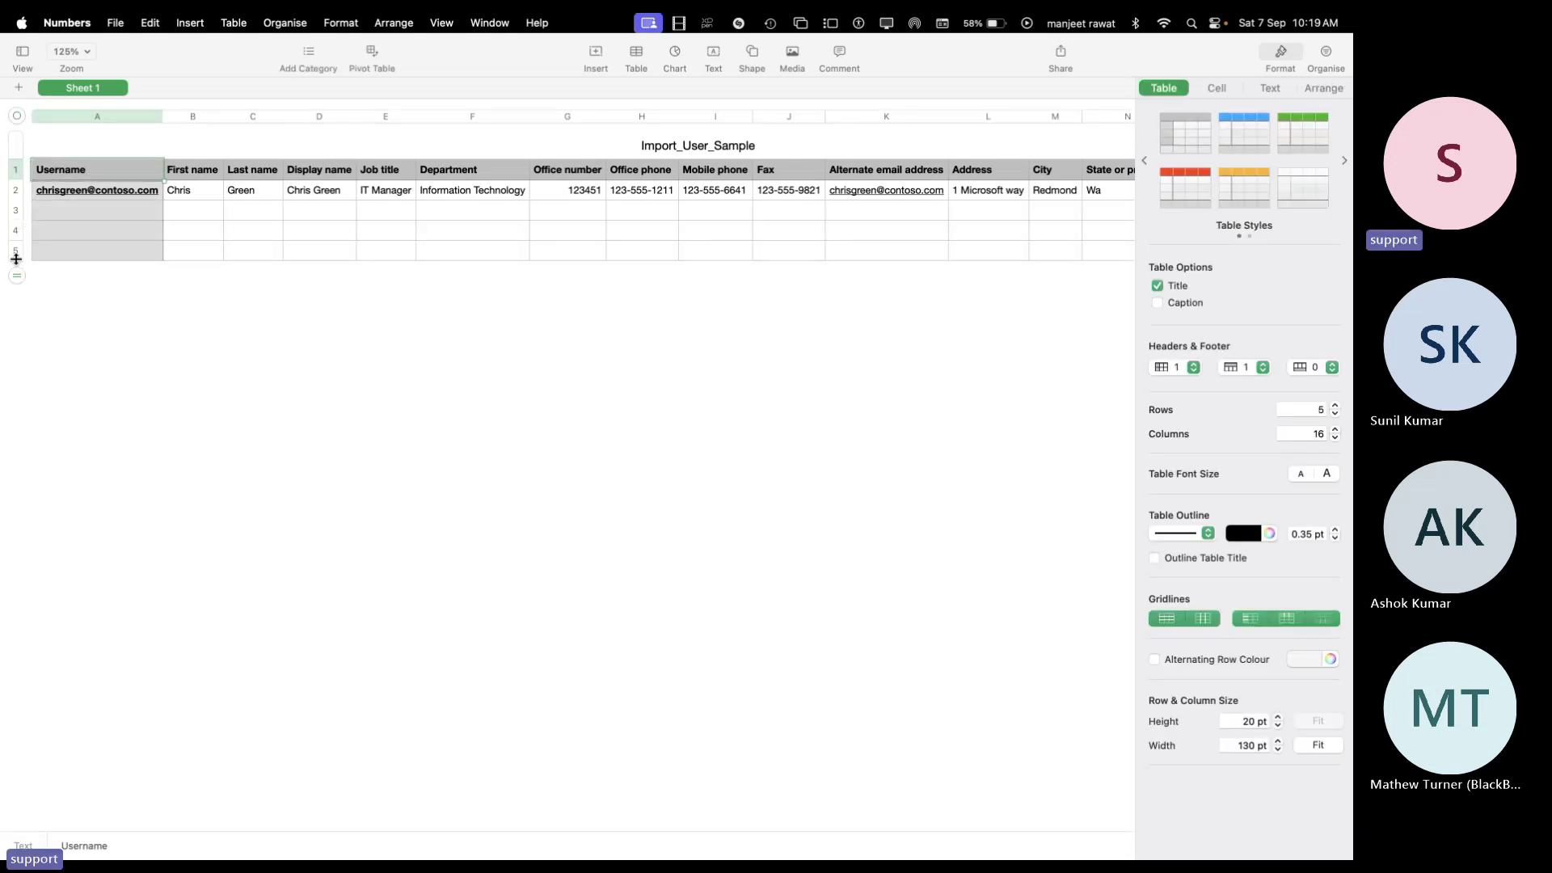
{"action": "left_click", "coordinate": [120, 198]}
{"action": "left_click", "coordinate": [105, 224]}
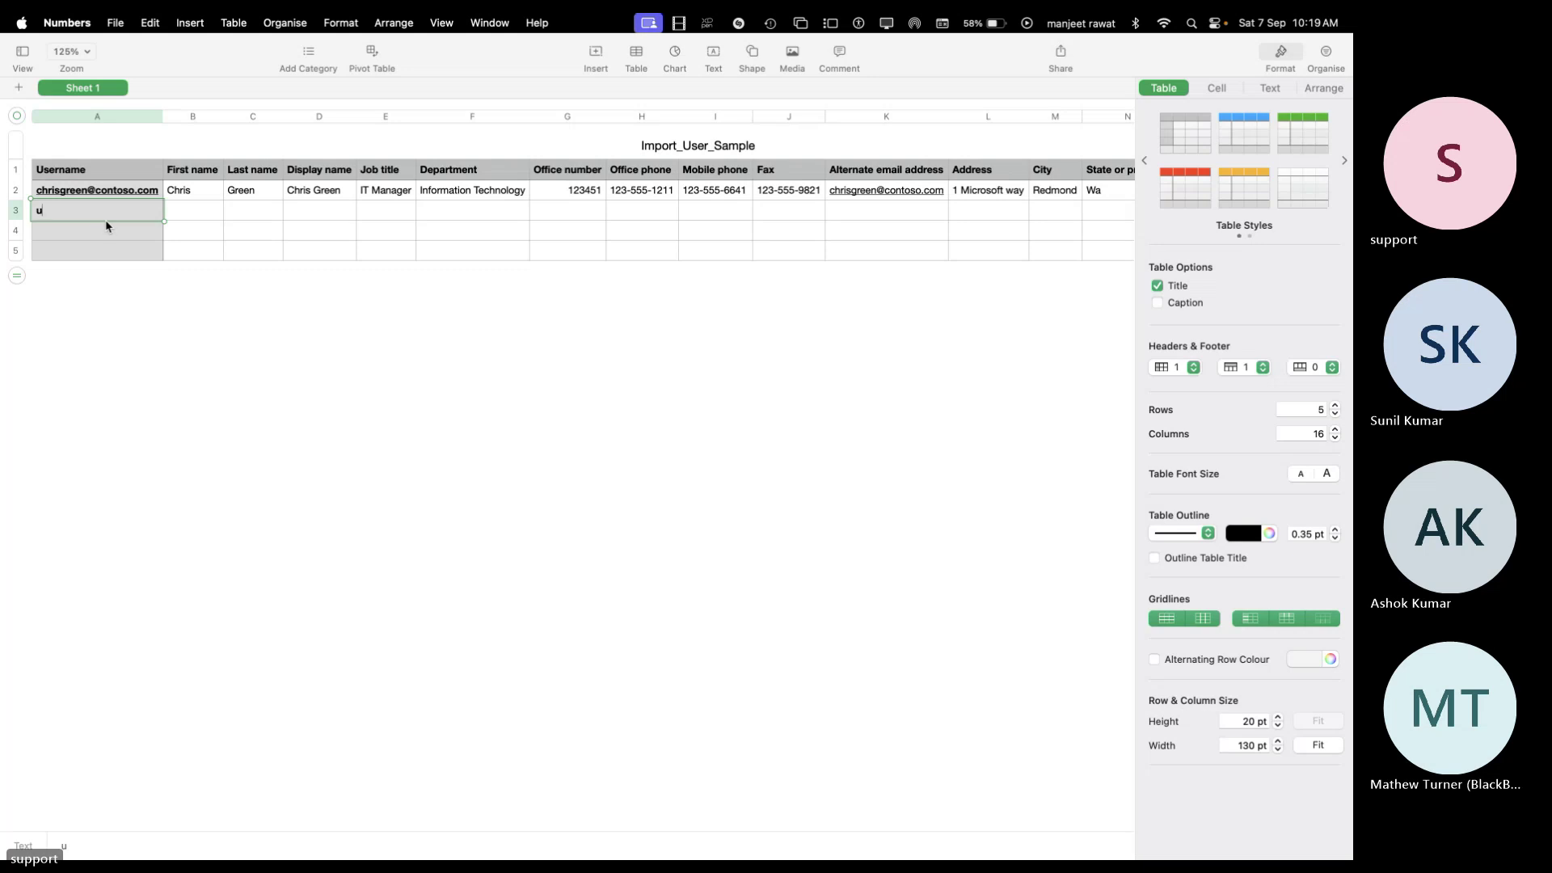
{"action": "key", "text": "Tab"}
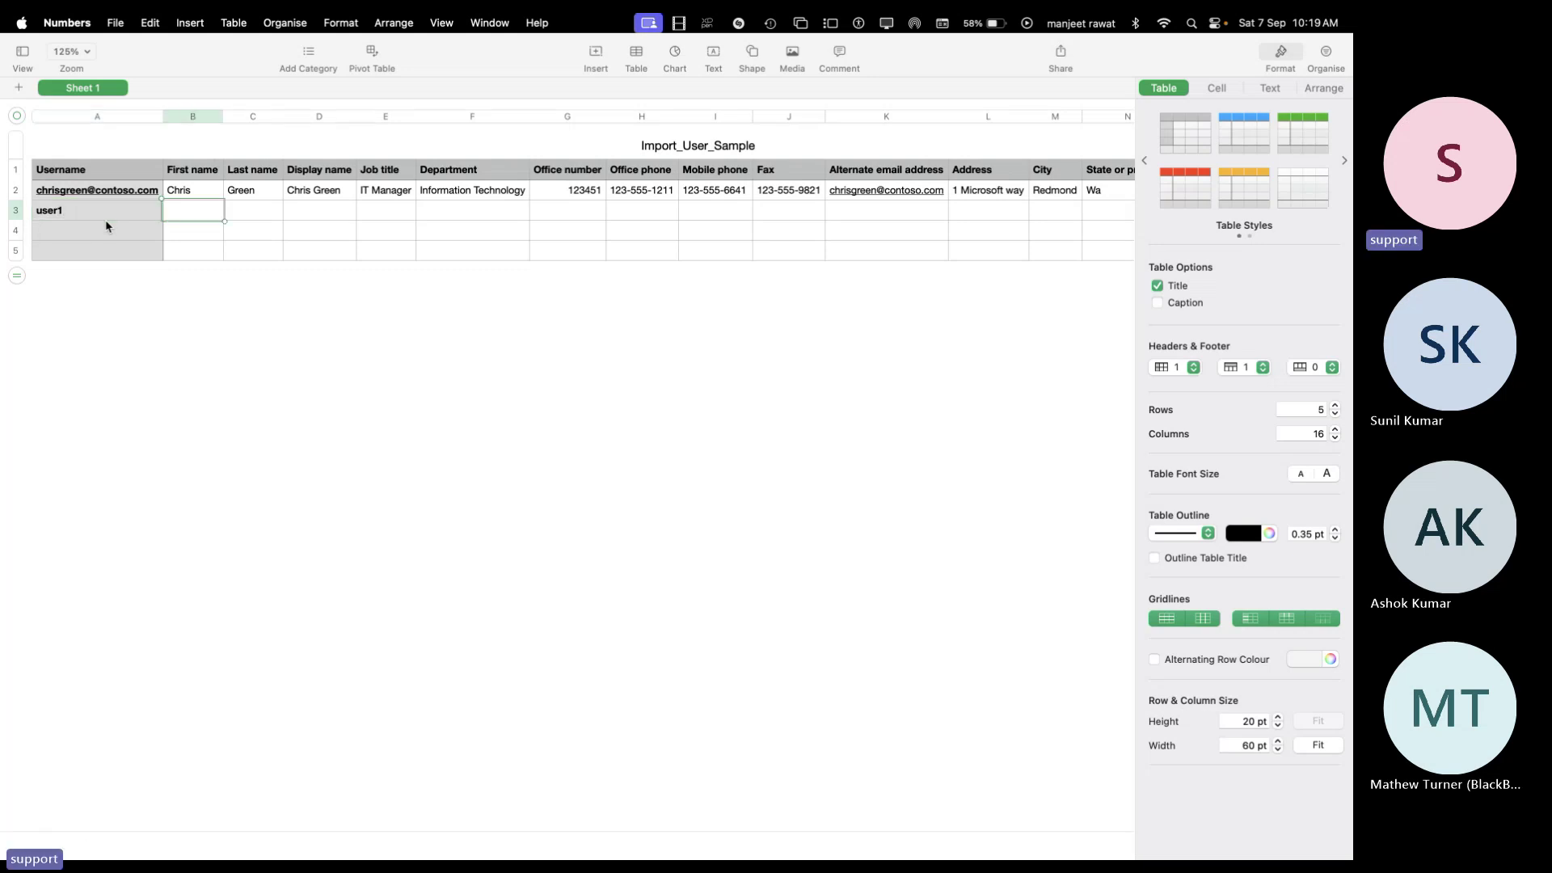
{"action": "key", "text": "Tab"}
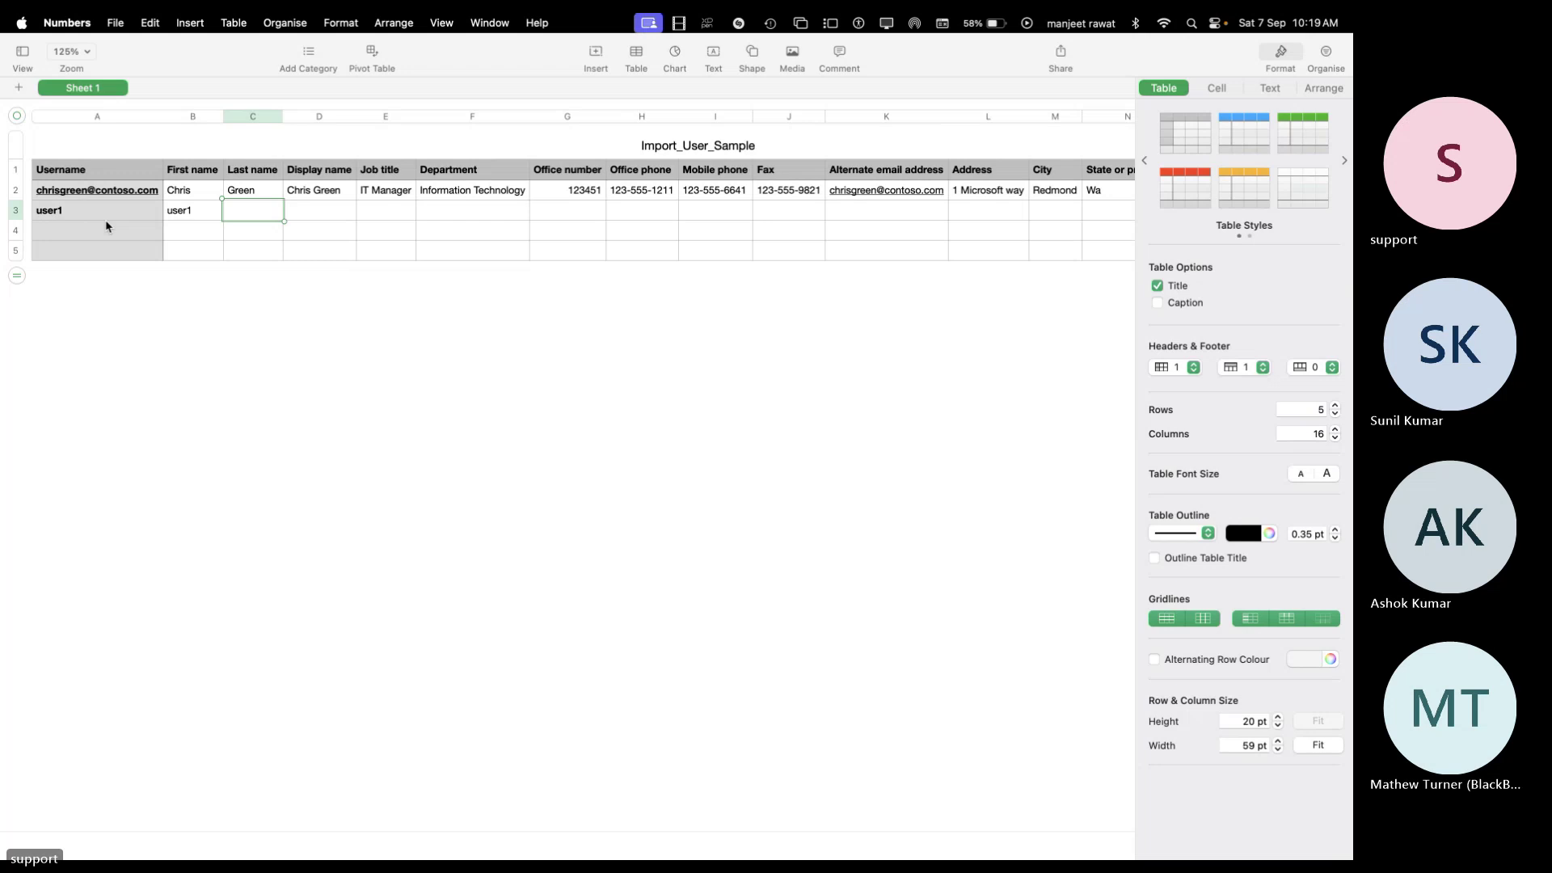
{"action": "key", "text": "Tab"}
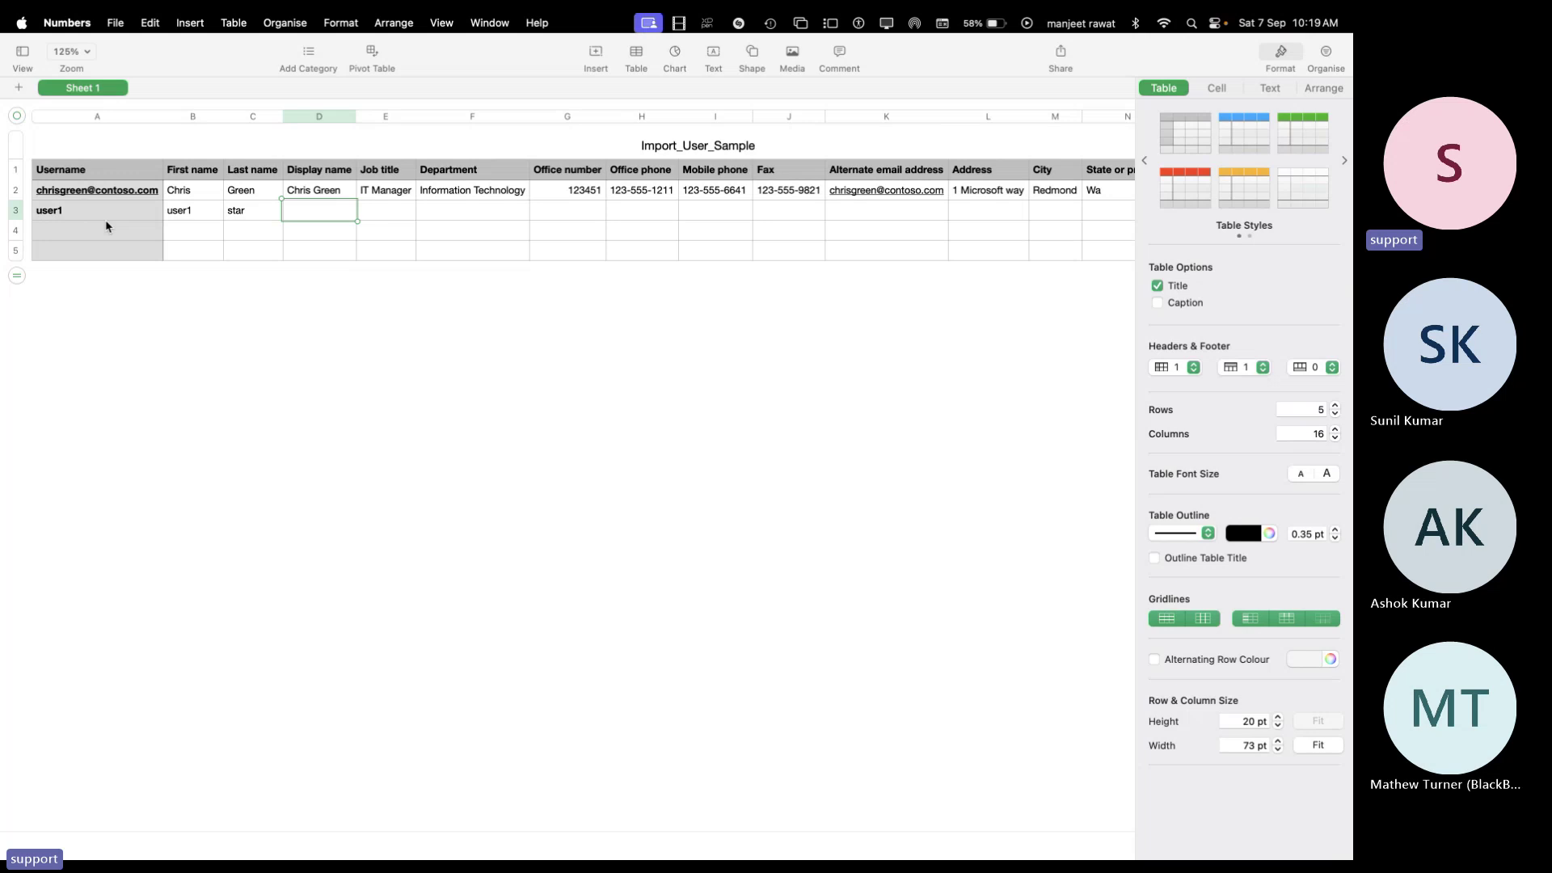
{"action": "key", "text": "Return"}
{"action": "key", "text": "Left"}
{"action": "key", "text": "Left"}
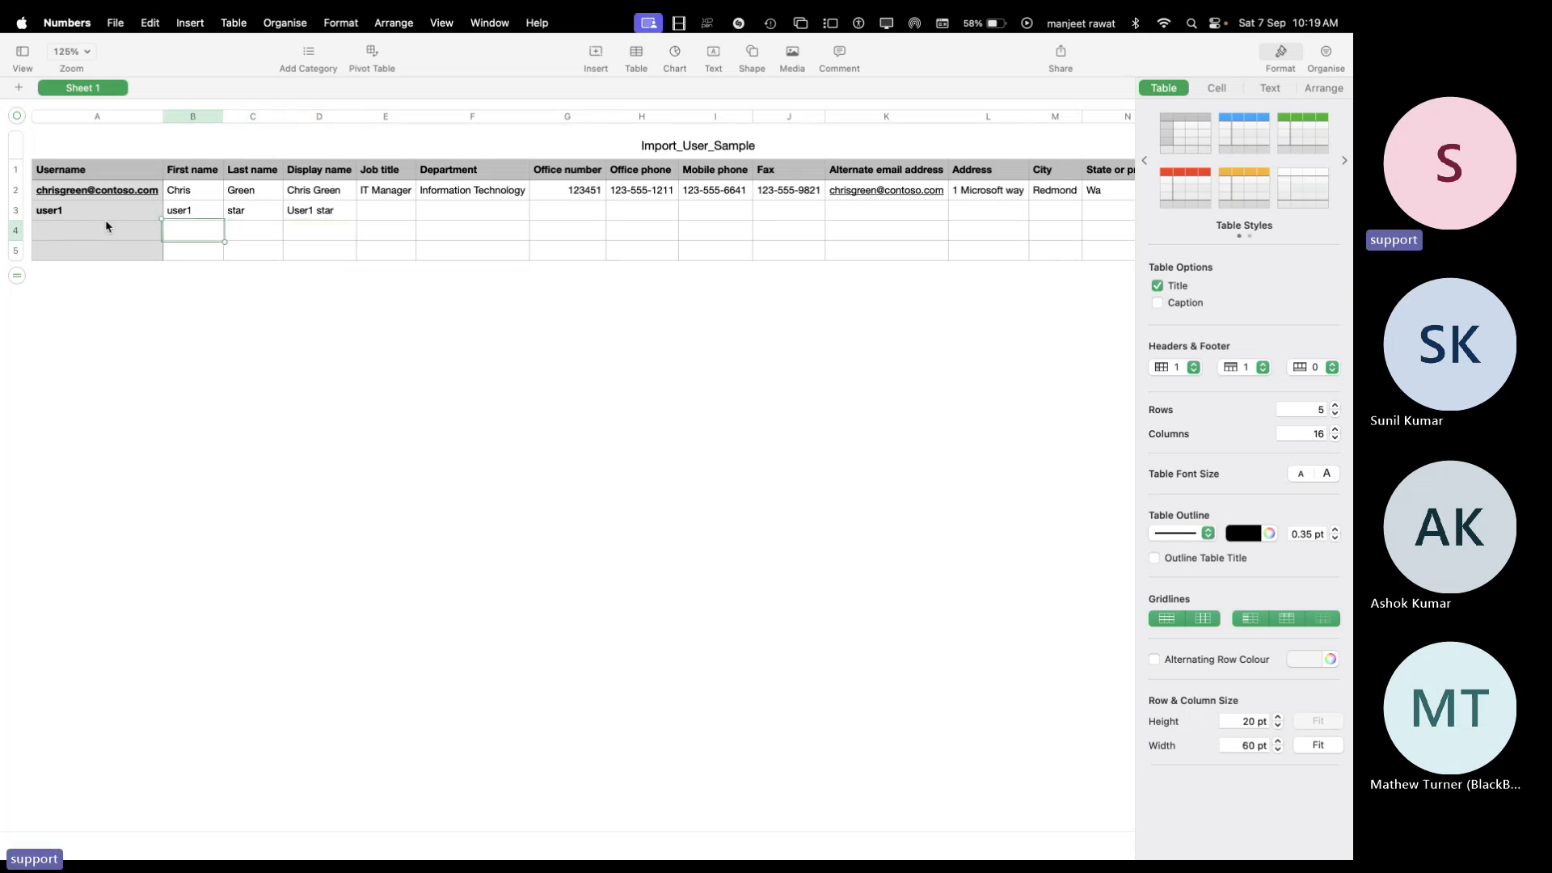
{"action": "key", "text": "Left"}
{"action": "key", "text": "Up"}
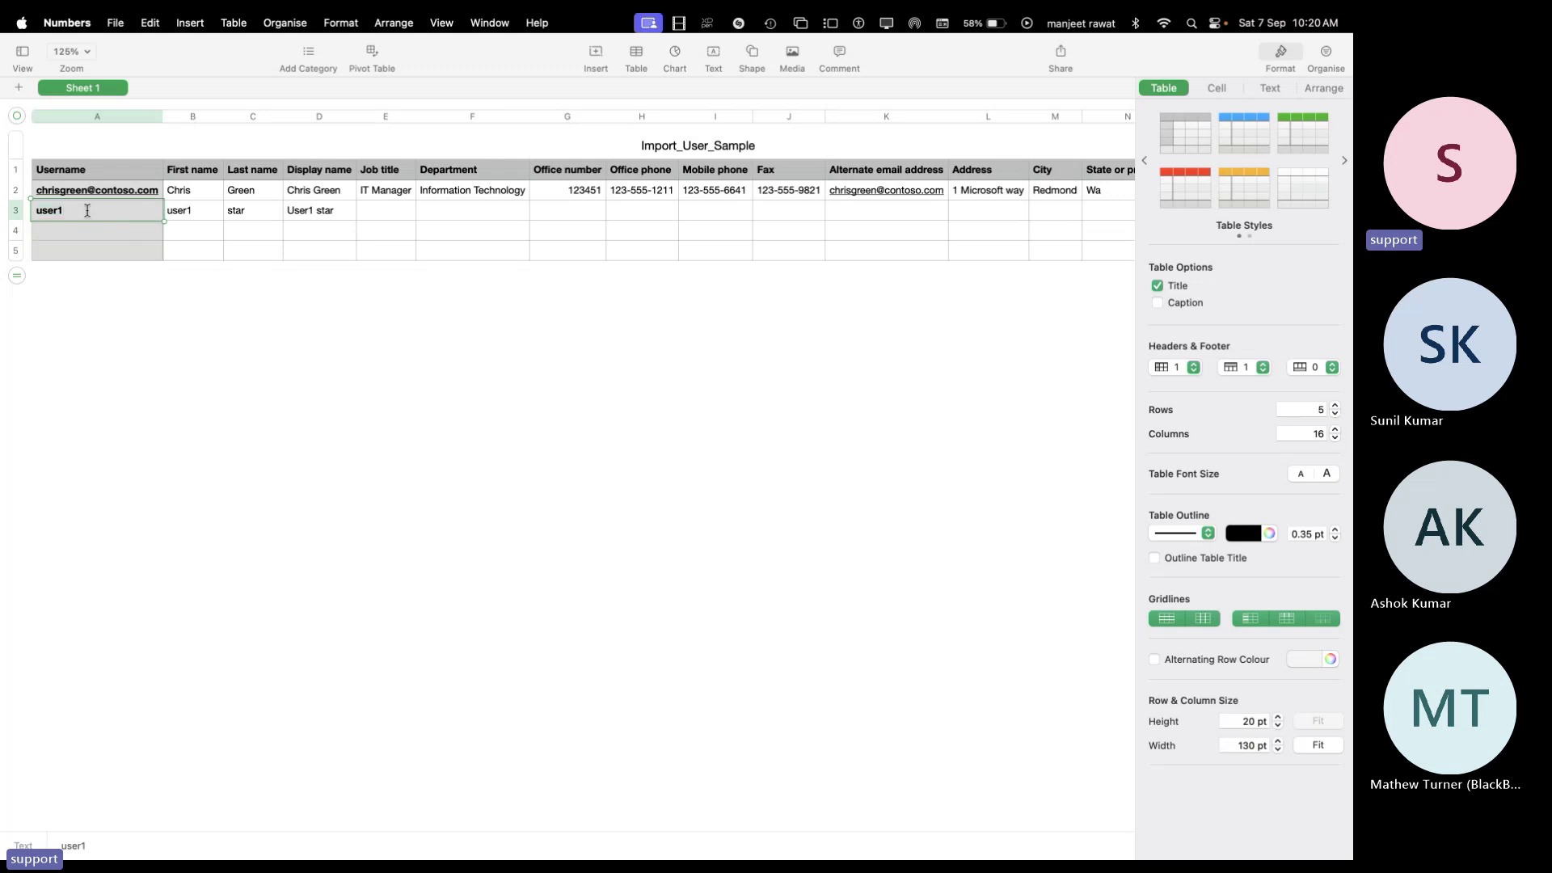
{"action": "left_click", "coordinate": [80, 233]}
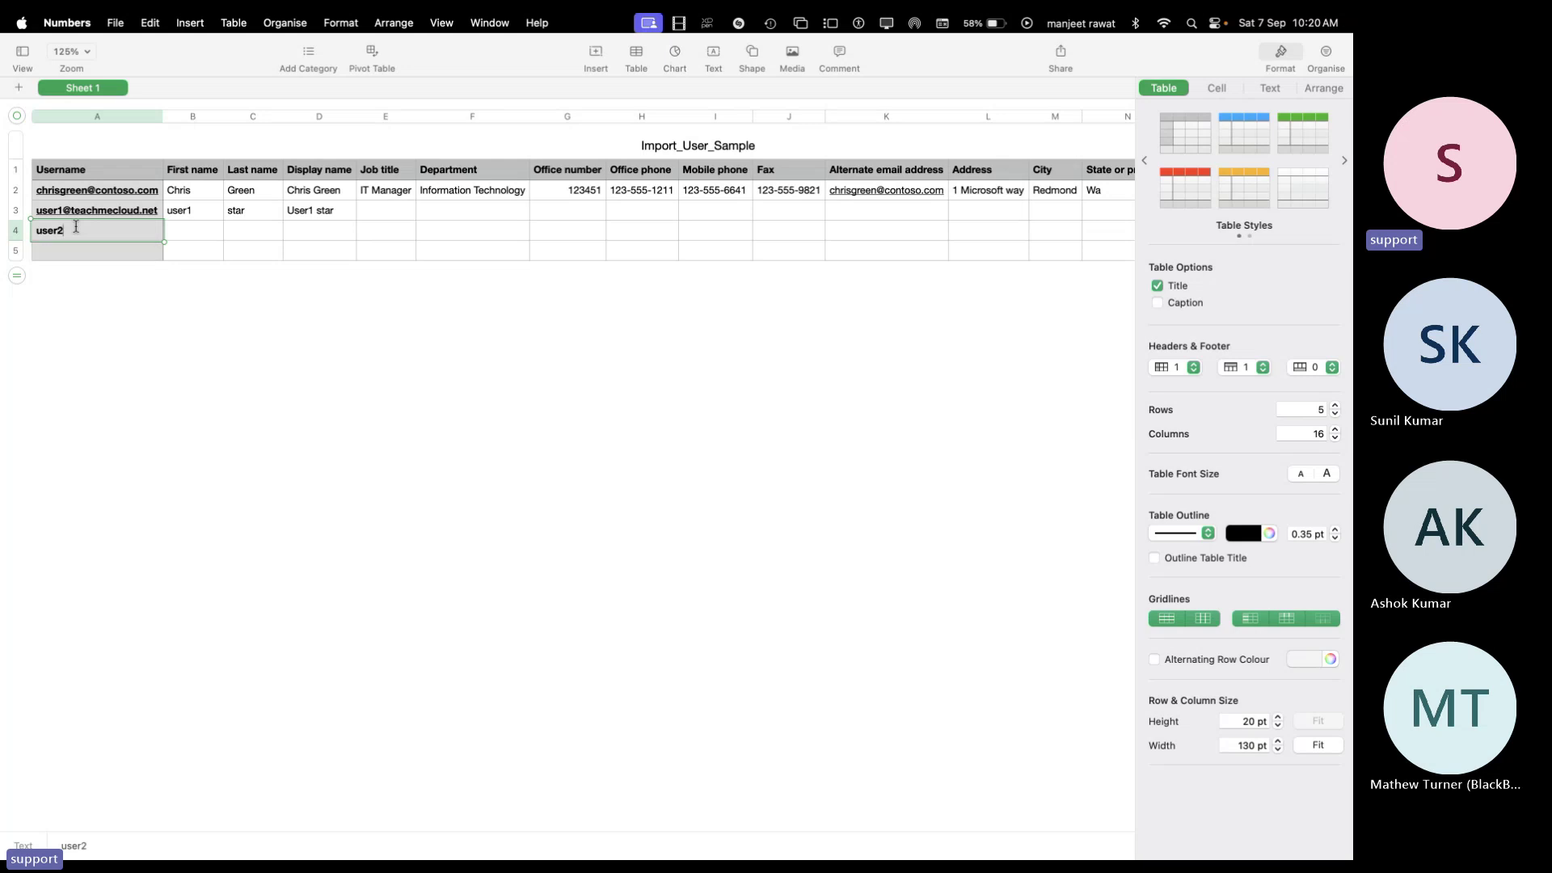
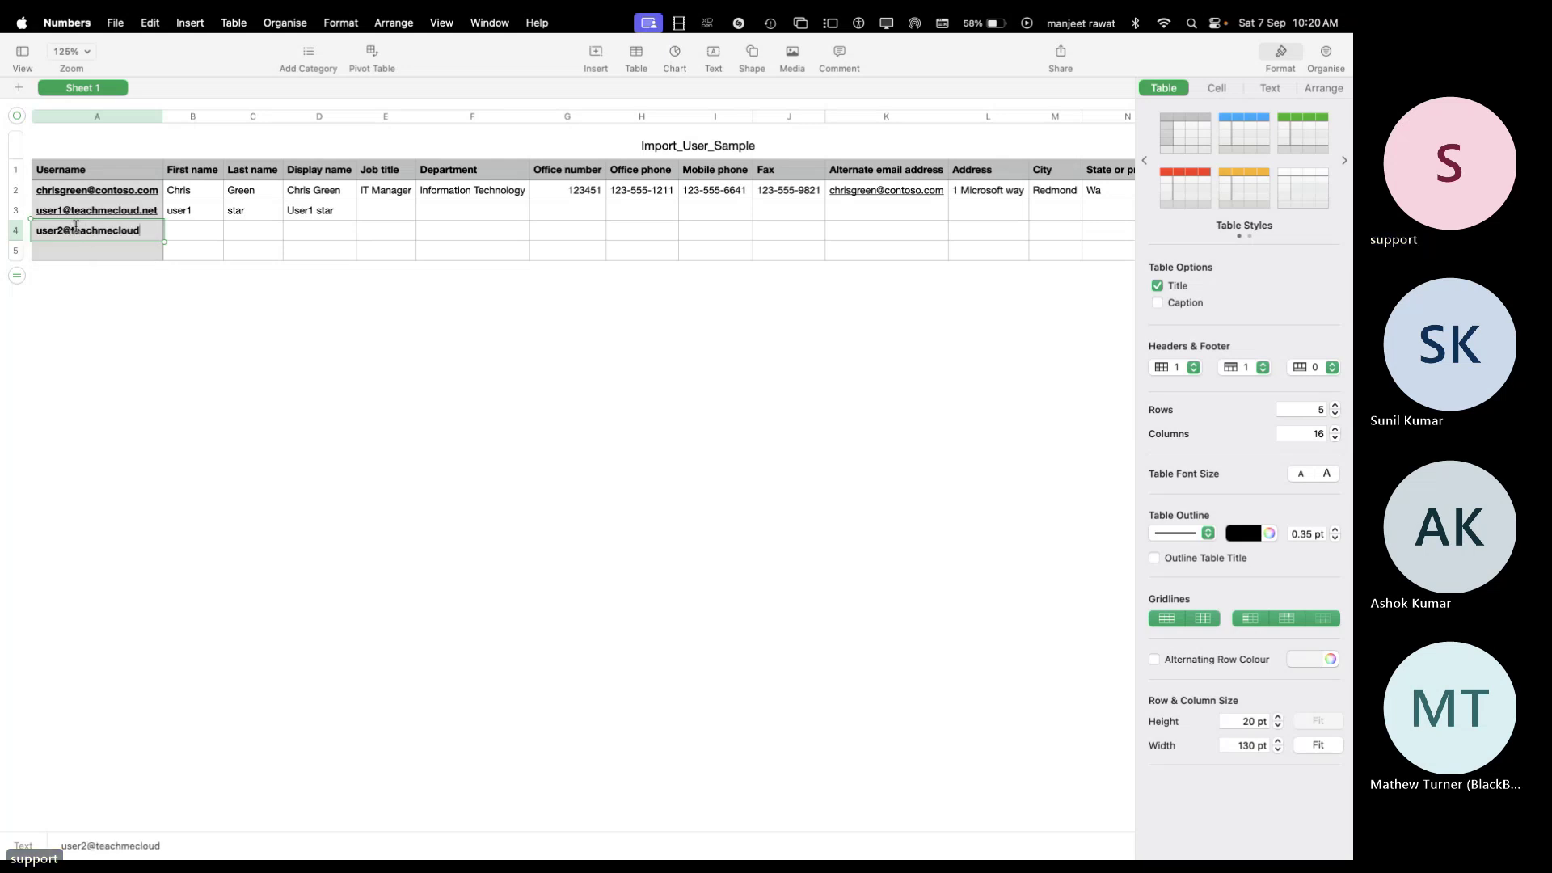
{"action": "key", "text": "Tab"}
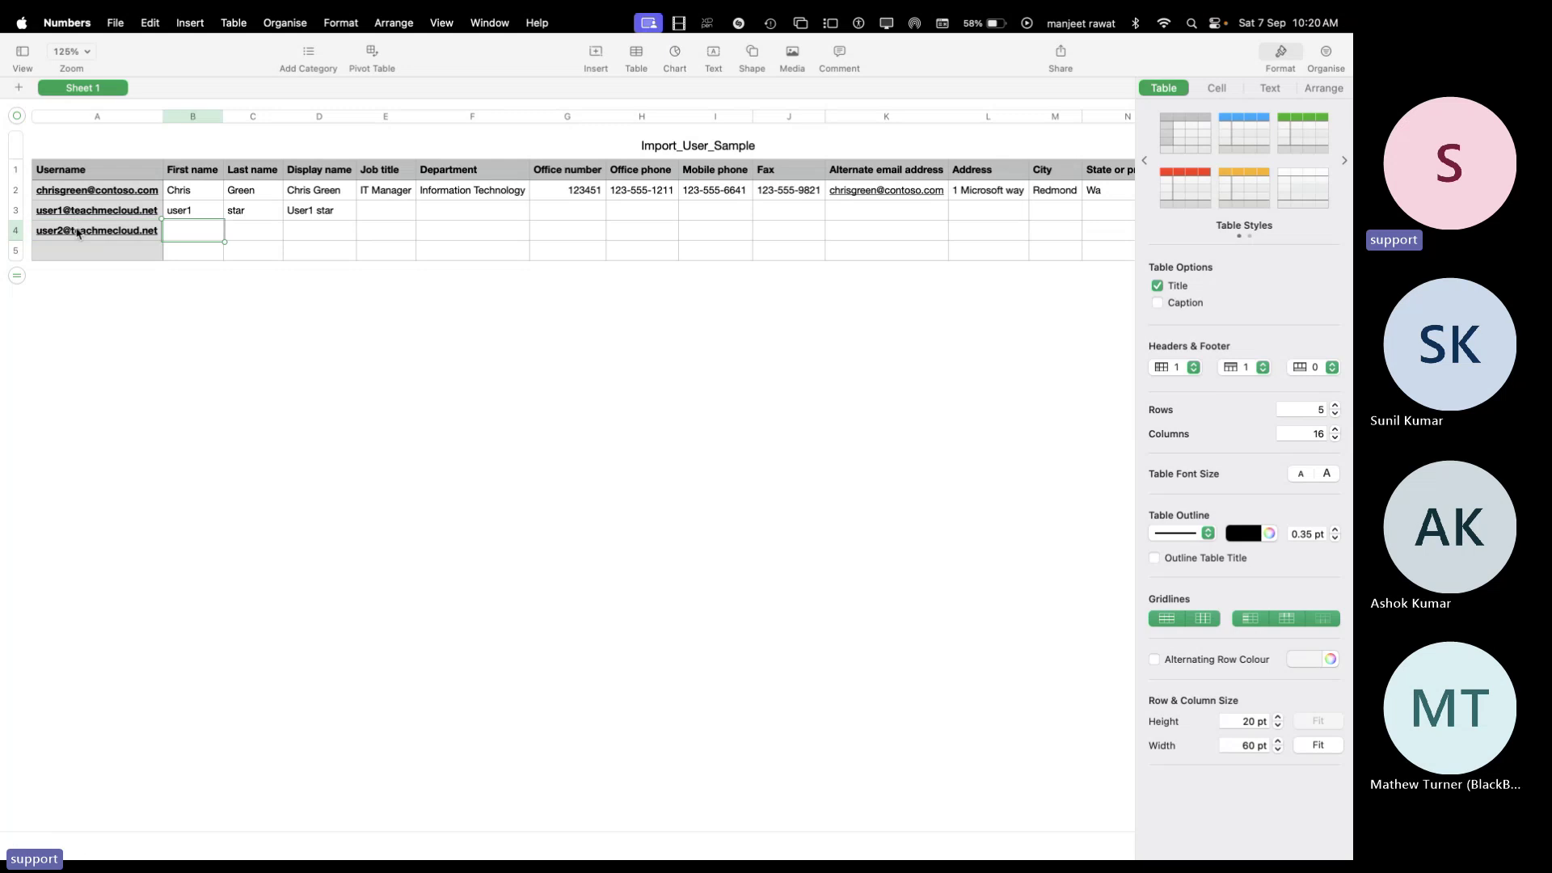
{"action": "left_click", "coordinate": [60, 260]}
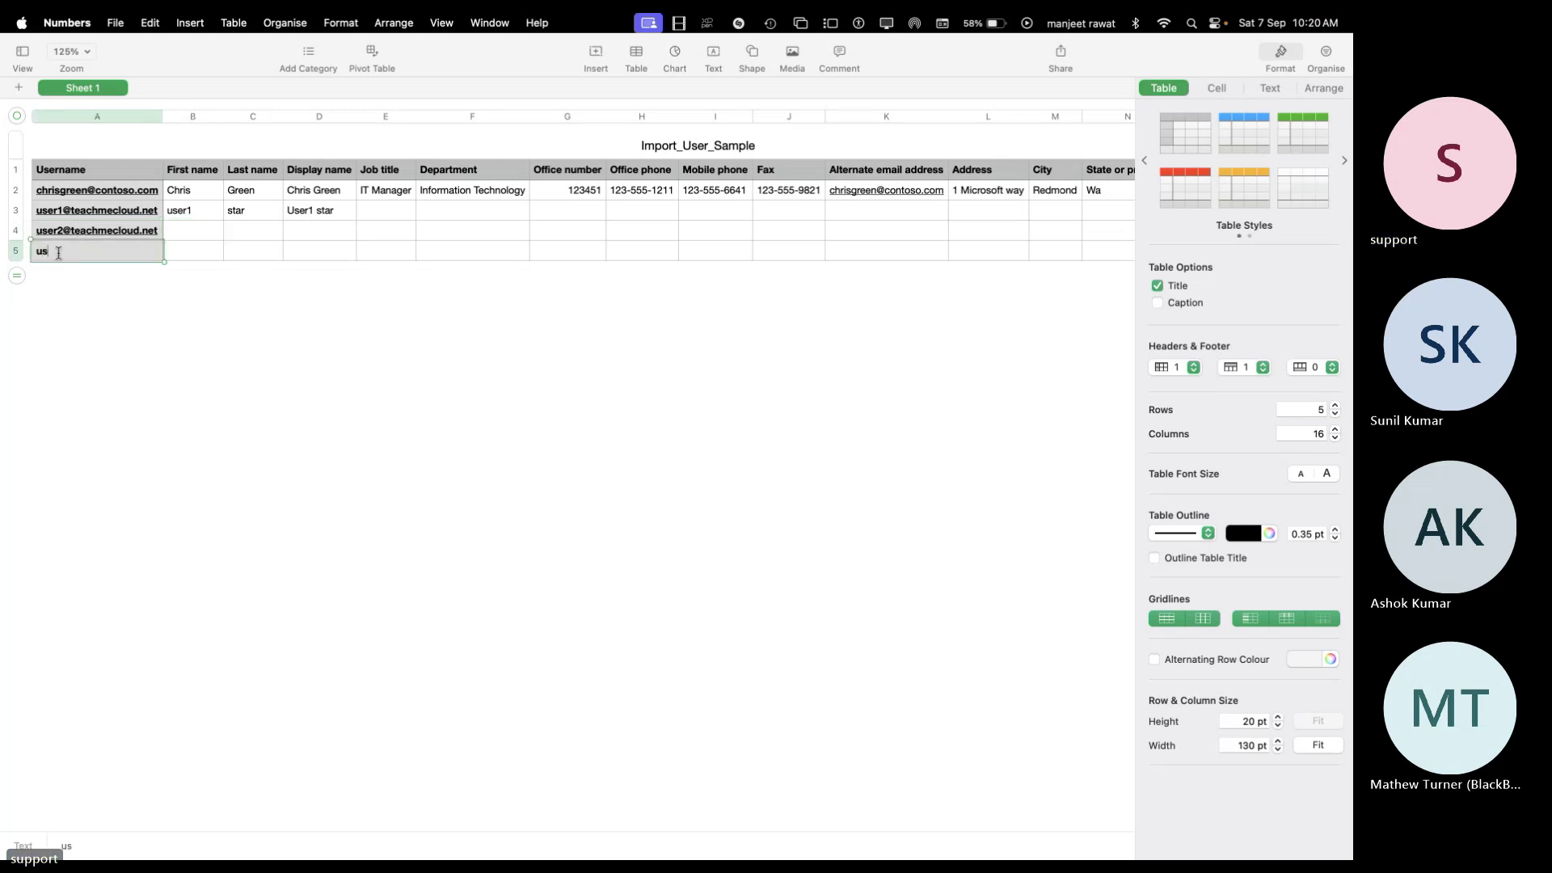
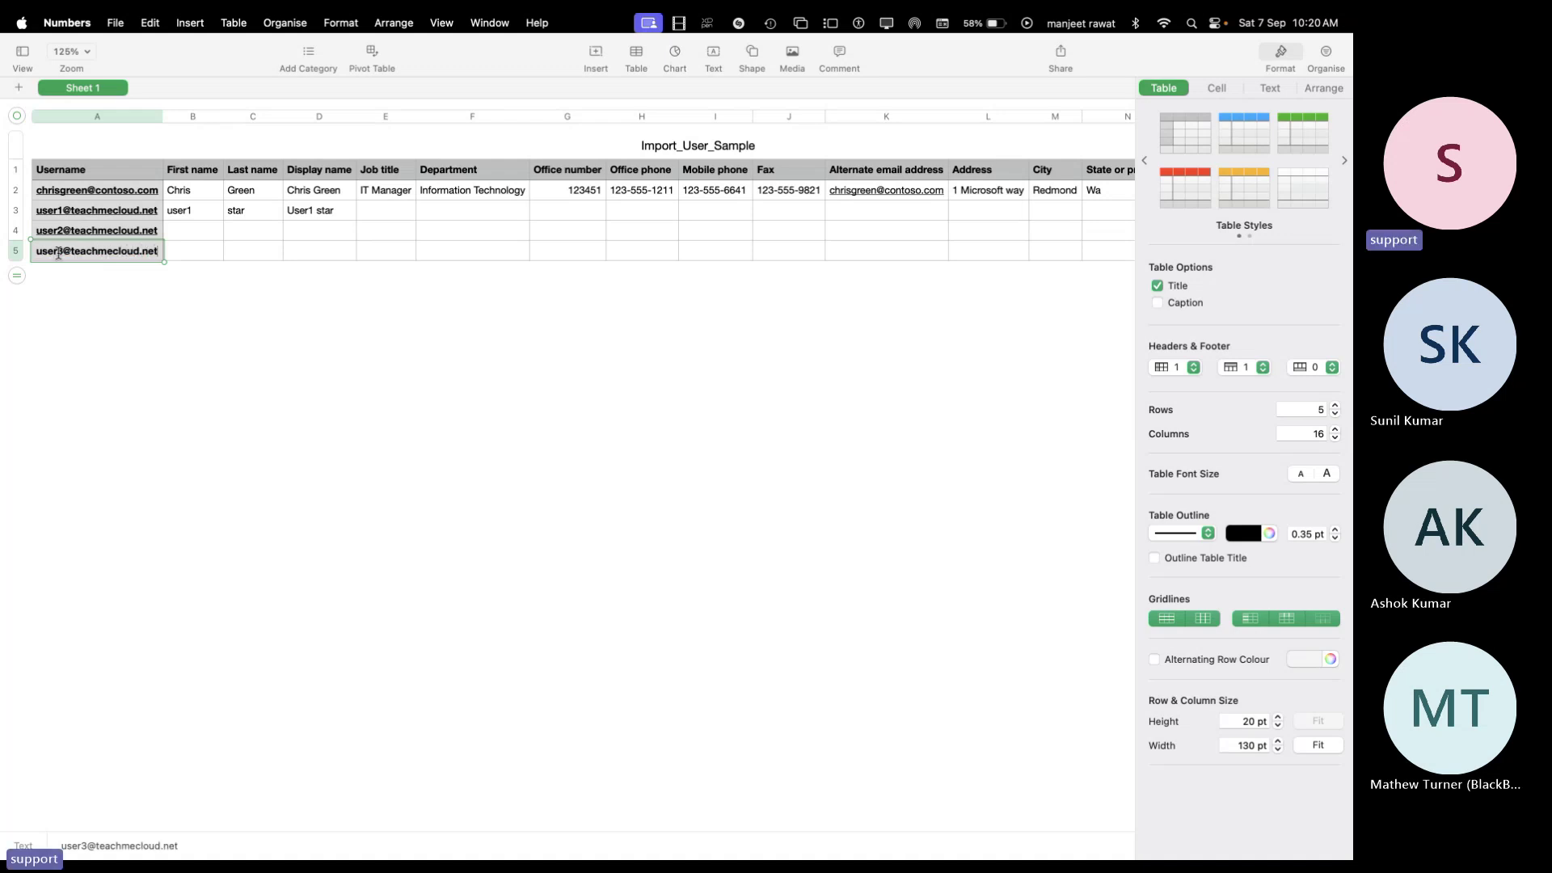
{"action": "key", "text": "Tab"}
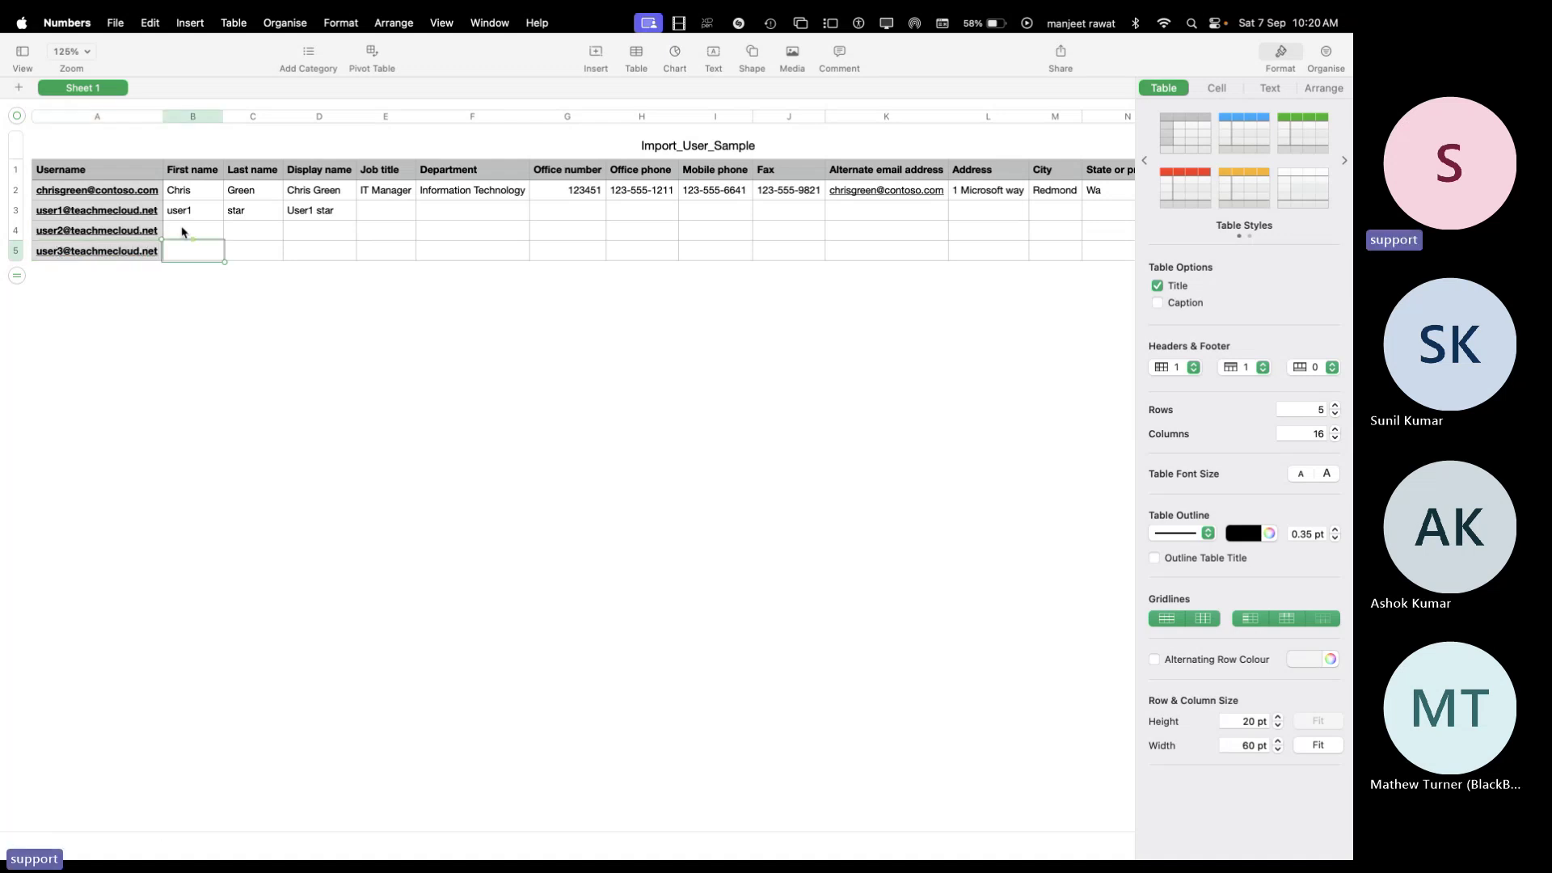
Fill the second user's row with User2, Star and display name User2 star
{"action": "left_click", "coordinate": [182, 232]}
{"action": "type", "text": "User2"}
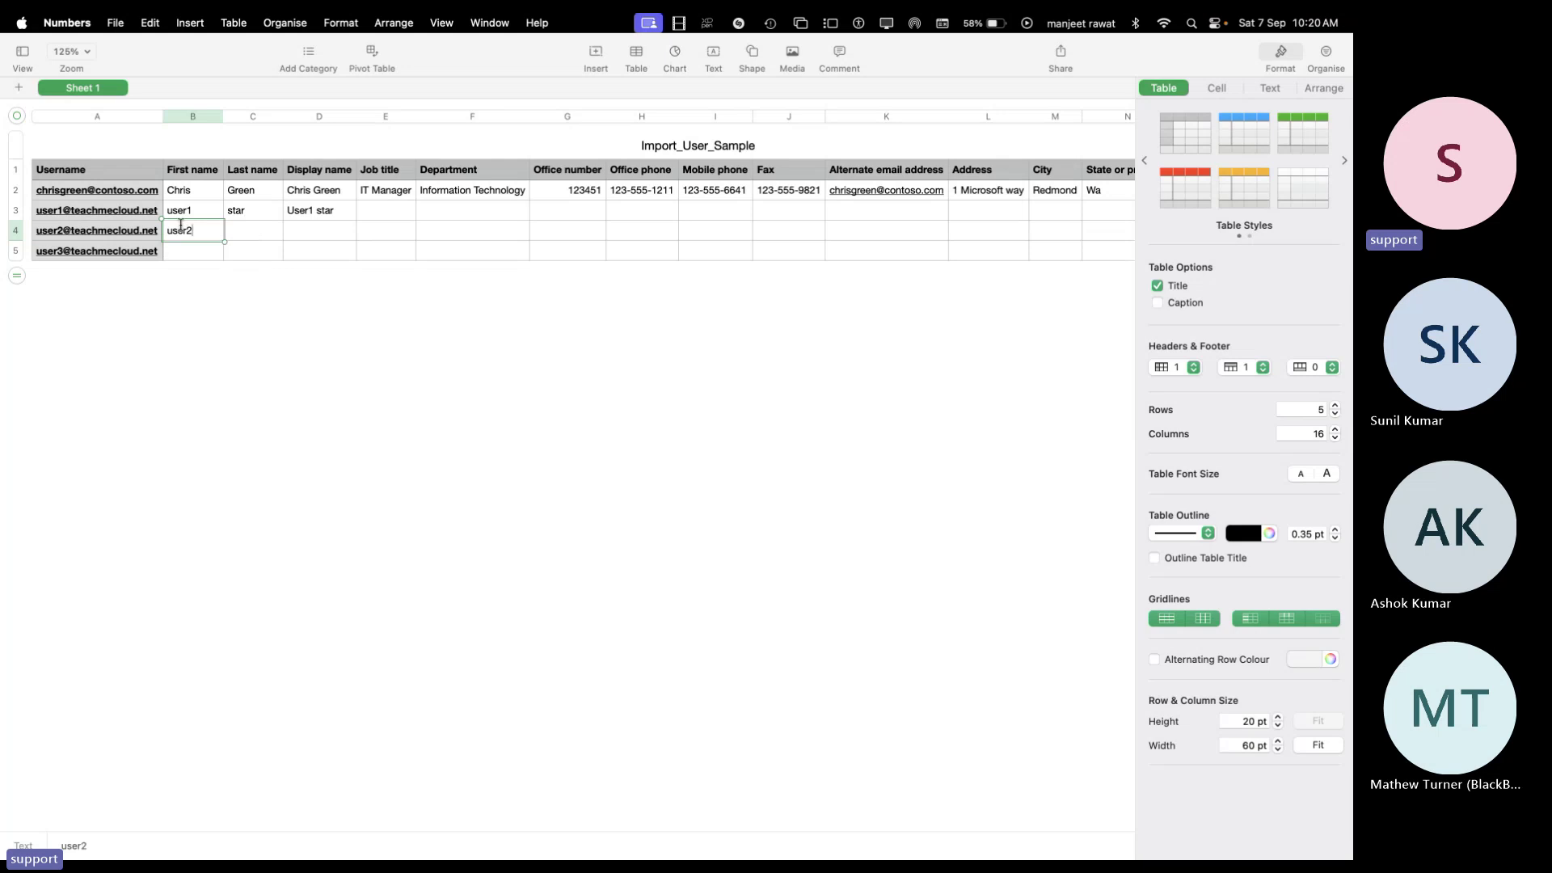
{"action": "key", "text": "Tab"}
{"action": "type", "text": "Star"}
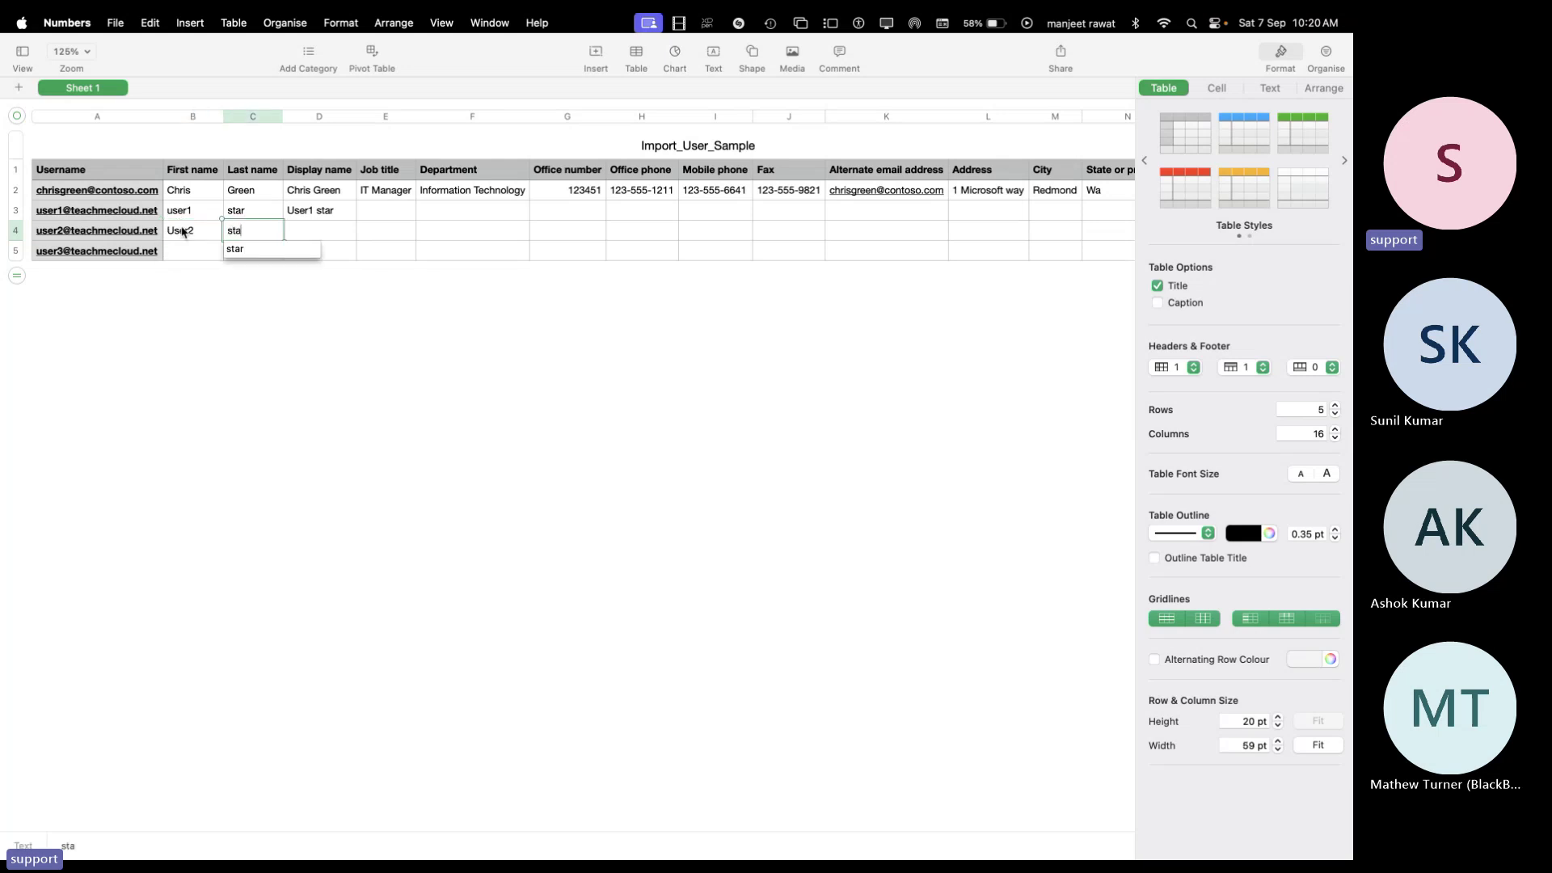
{"action": "key", "text": "Tab"}
{"action": "type", "text": "u"}
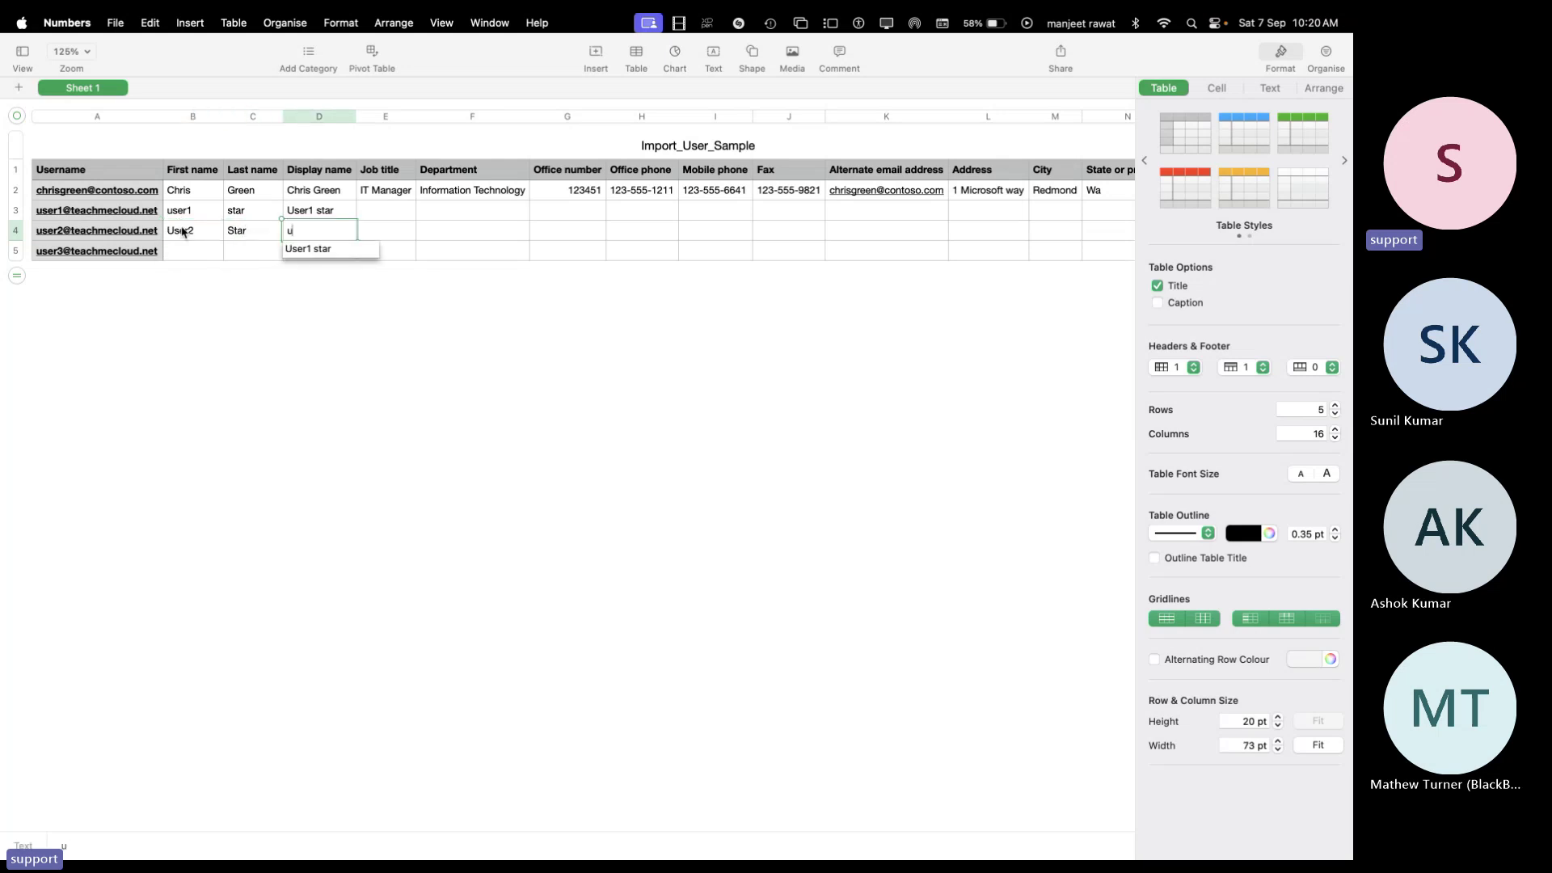
{"action": "type", "text": "ser2 star"}
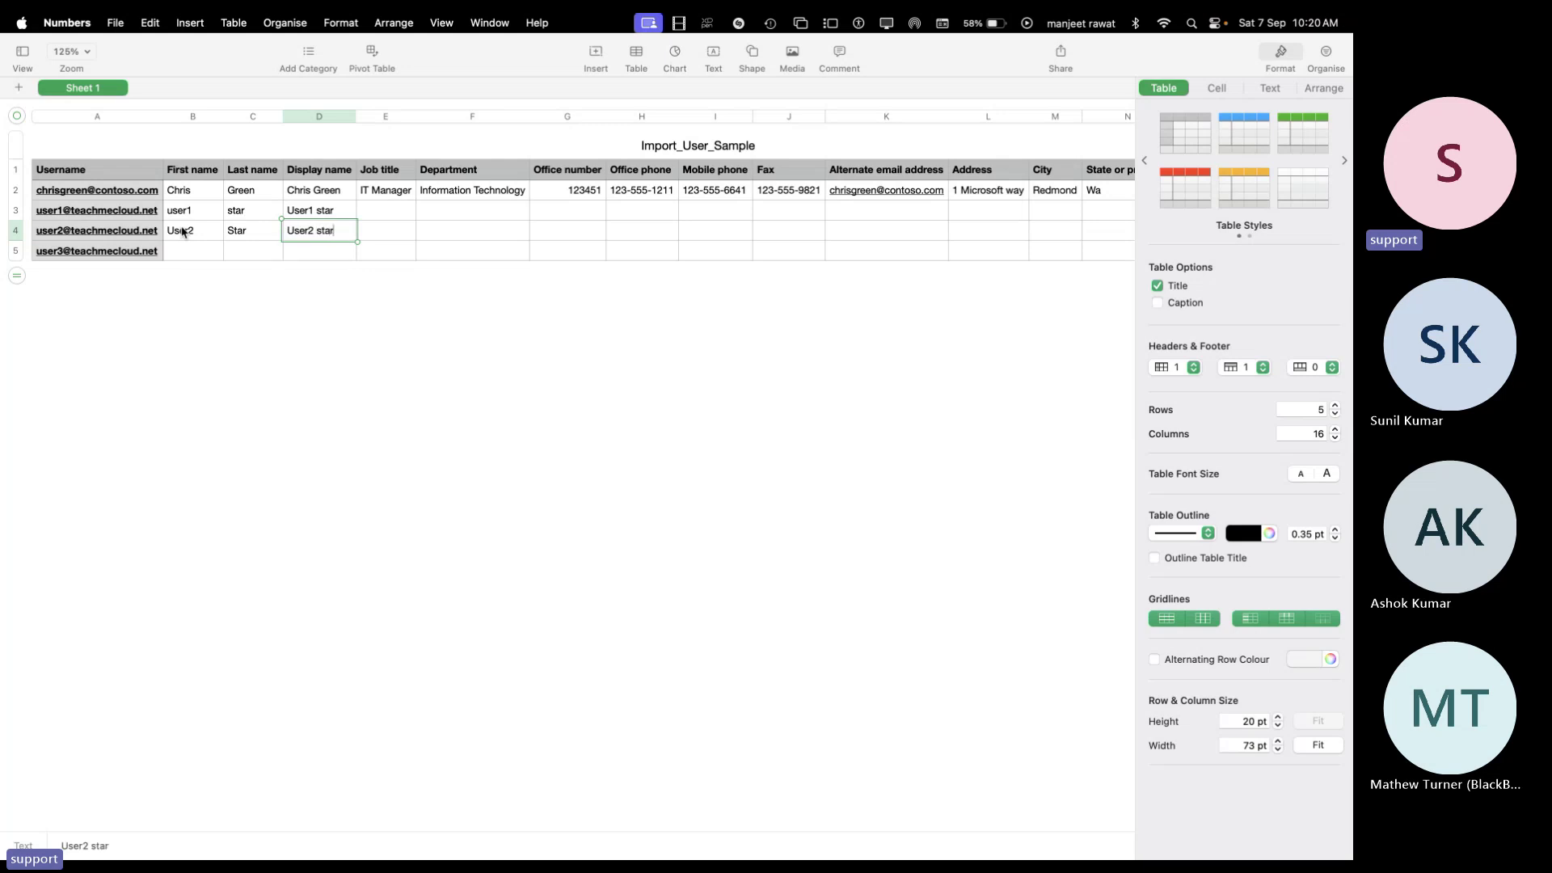
{"action": "key", "text": "Return"}
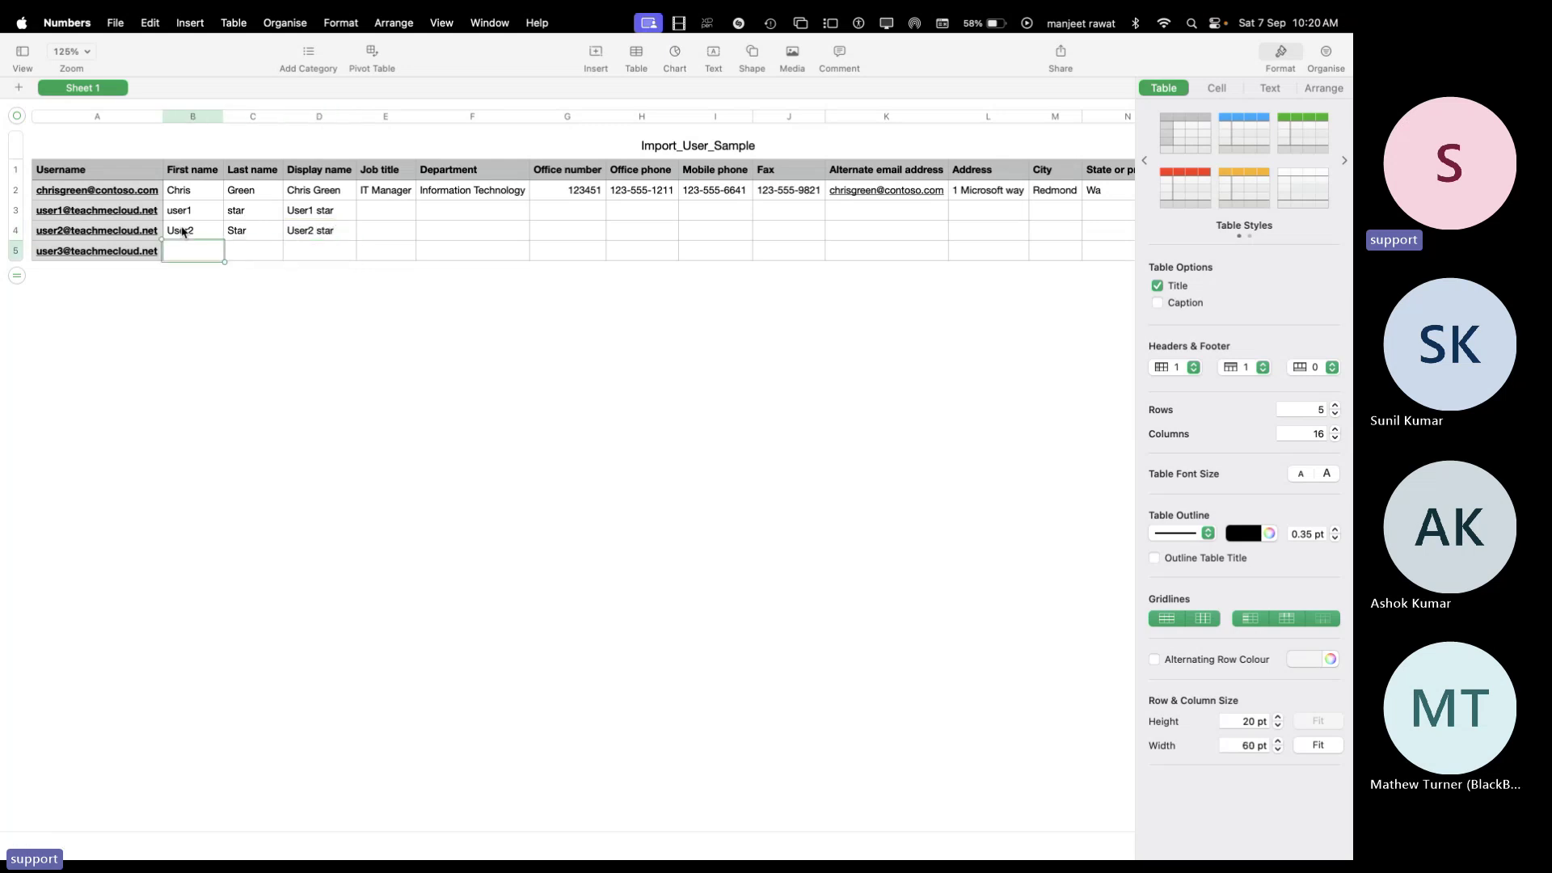
Fill the third user's row with User3, star and display name User3 star
{"action": "type", "text": "User3"}
{"action": "key", "text": "Tab"}
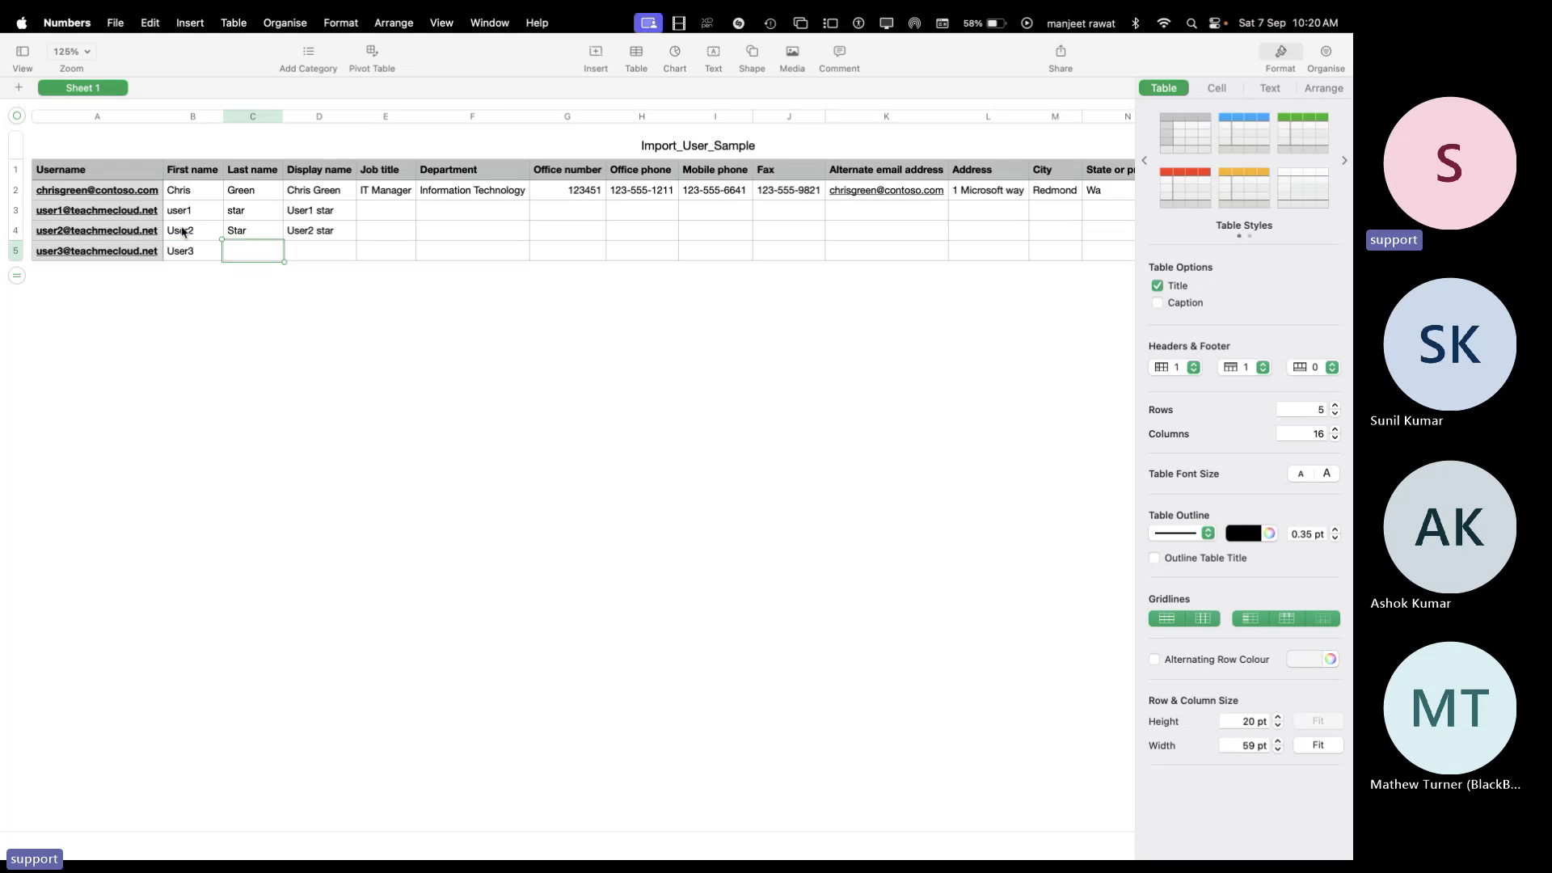
{"action": "type", "text": "star"}
{"action": "key", "text": "Down"}
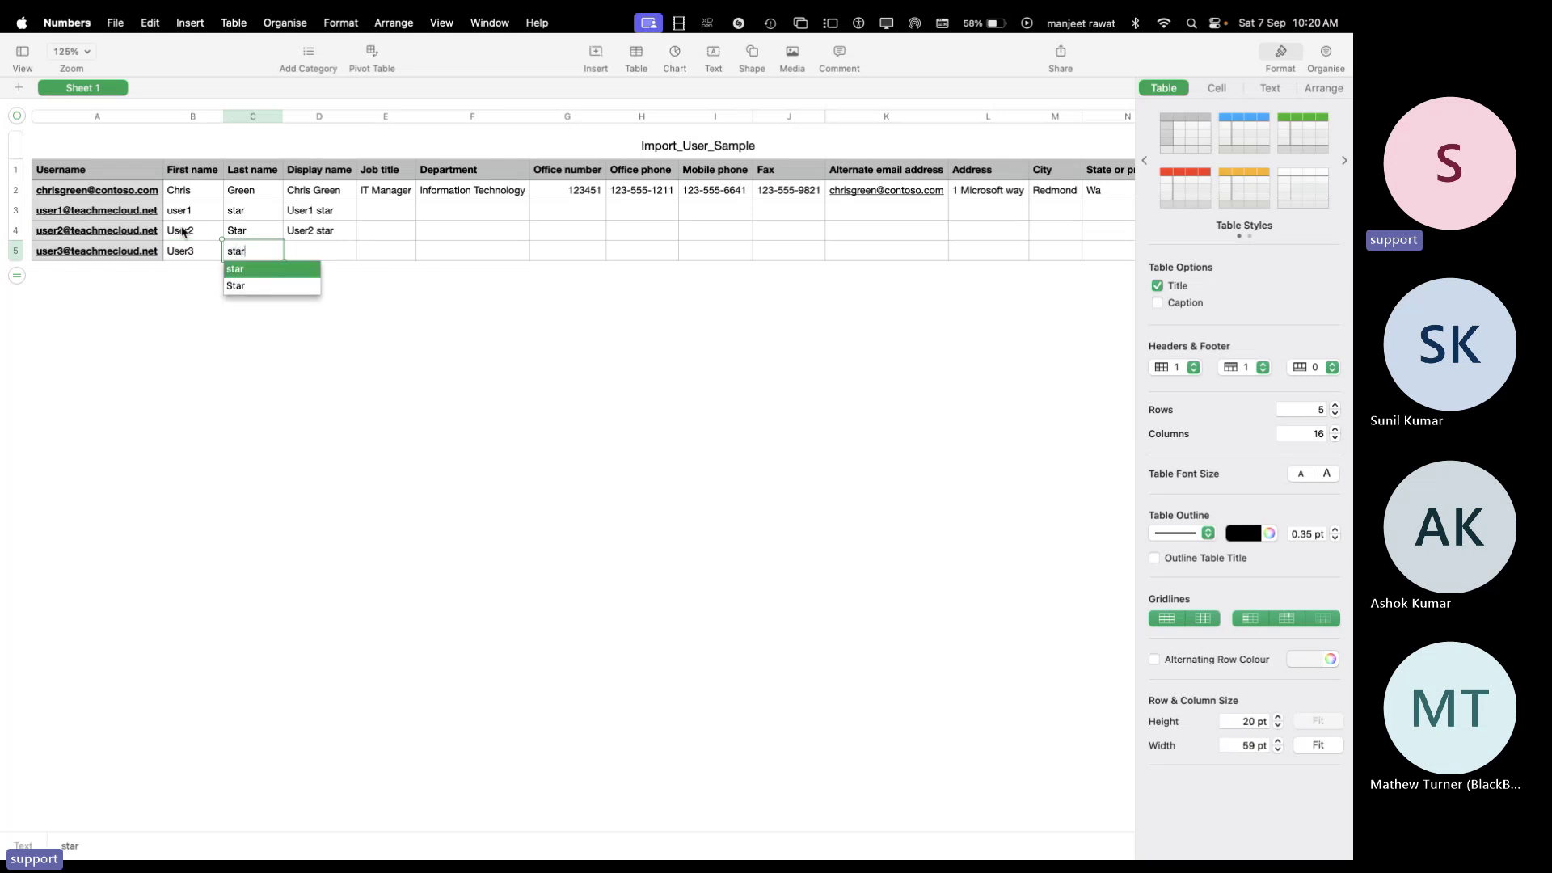
{"action": "key", "text": "Return"}
{"action": "key", "text": "Tab"}
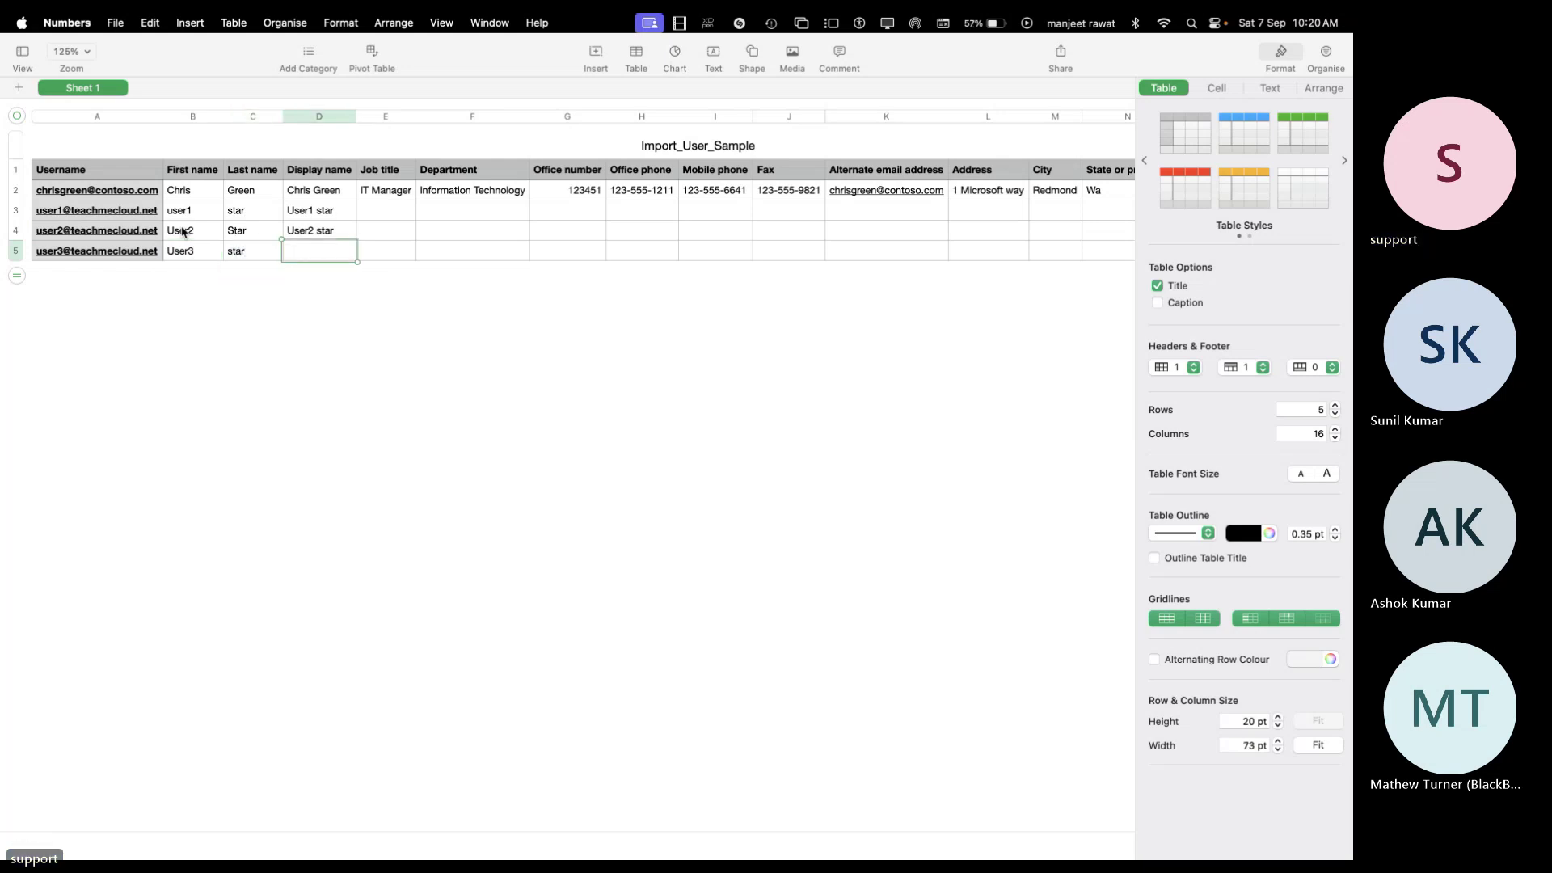
{"action": "type", "text": "users="}
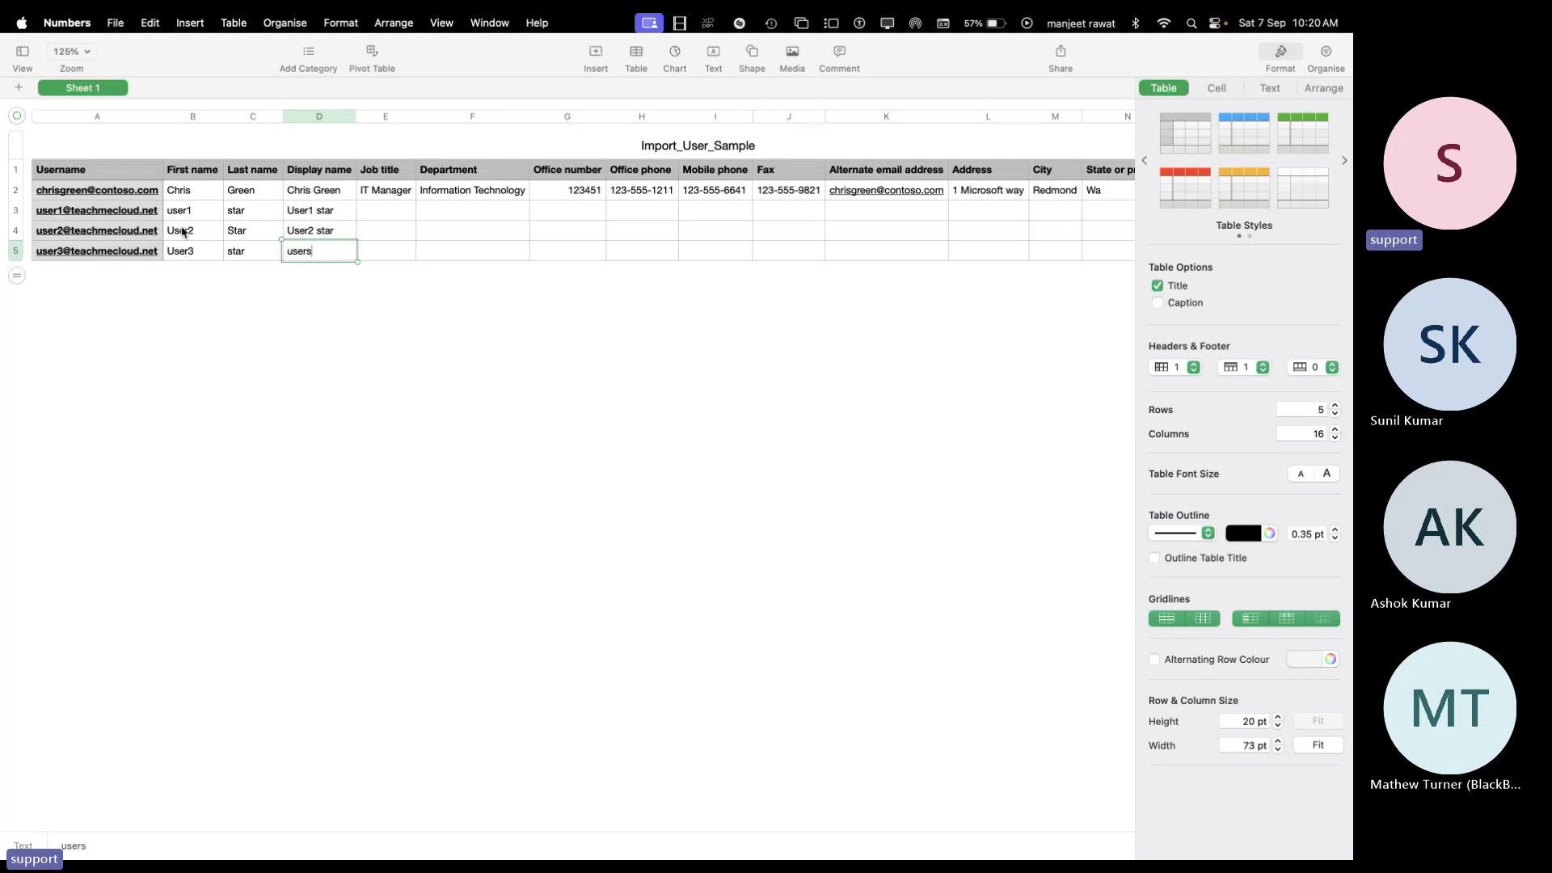
{"action": "key", "text": "BackSpace"}
{"action": "key", "text": "BackSpace"}
{"action": "type", "text": "1"}
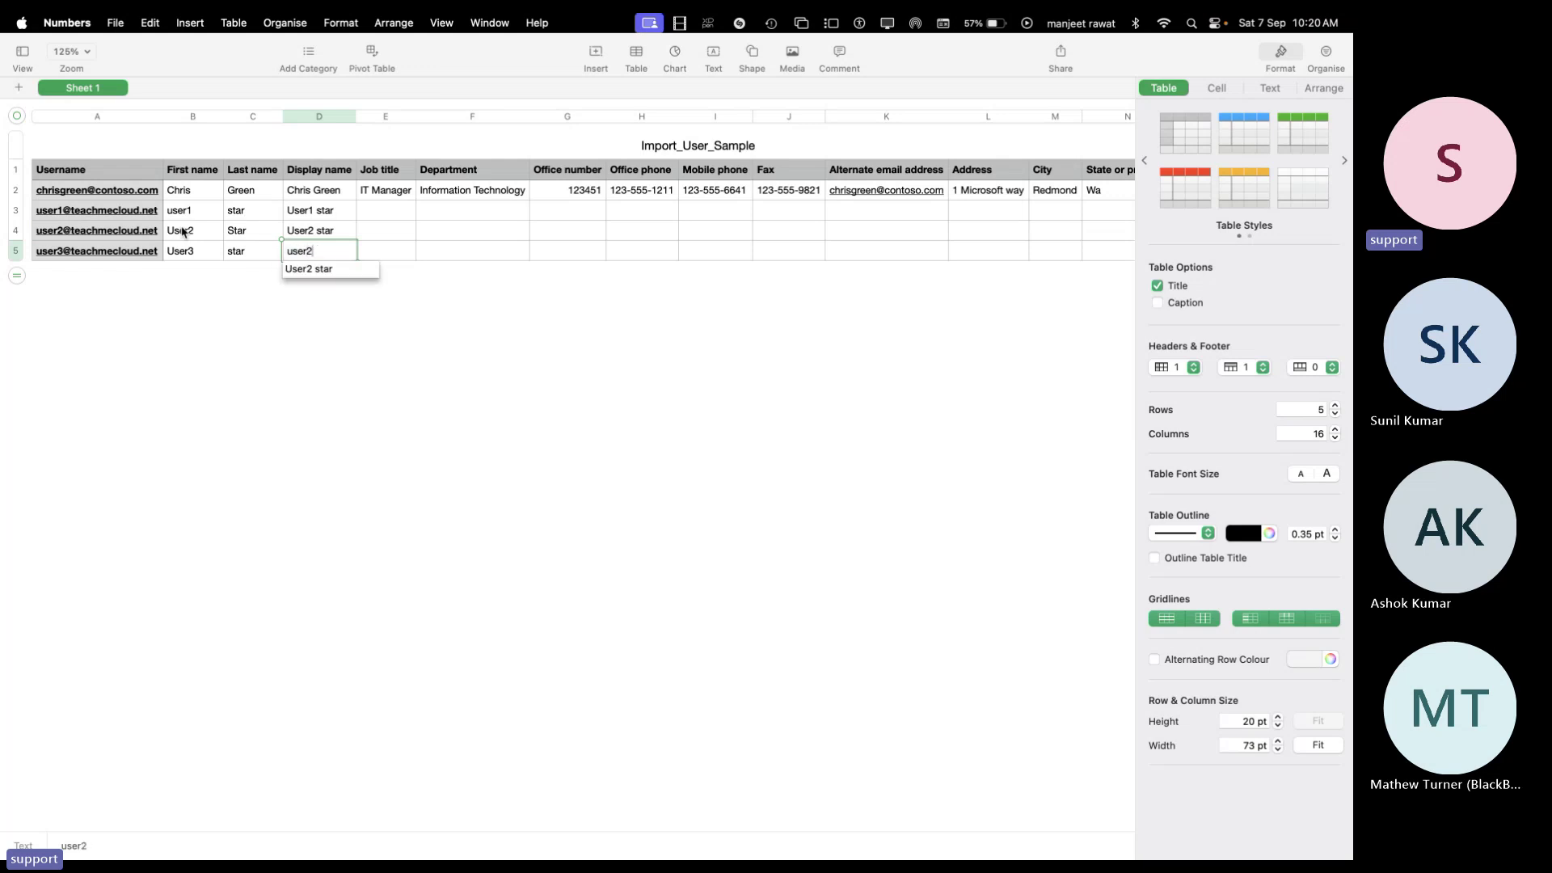
{"action": "key", "text": "BackSpace"}
{"action": "type", "text": "3 star"}
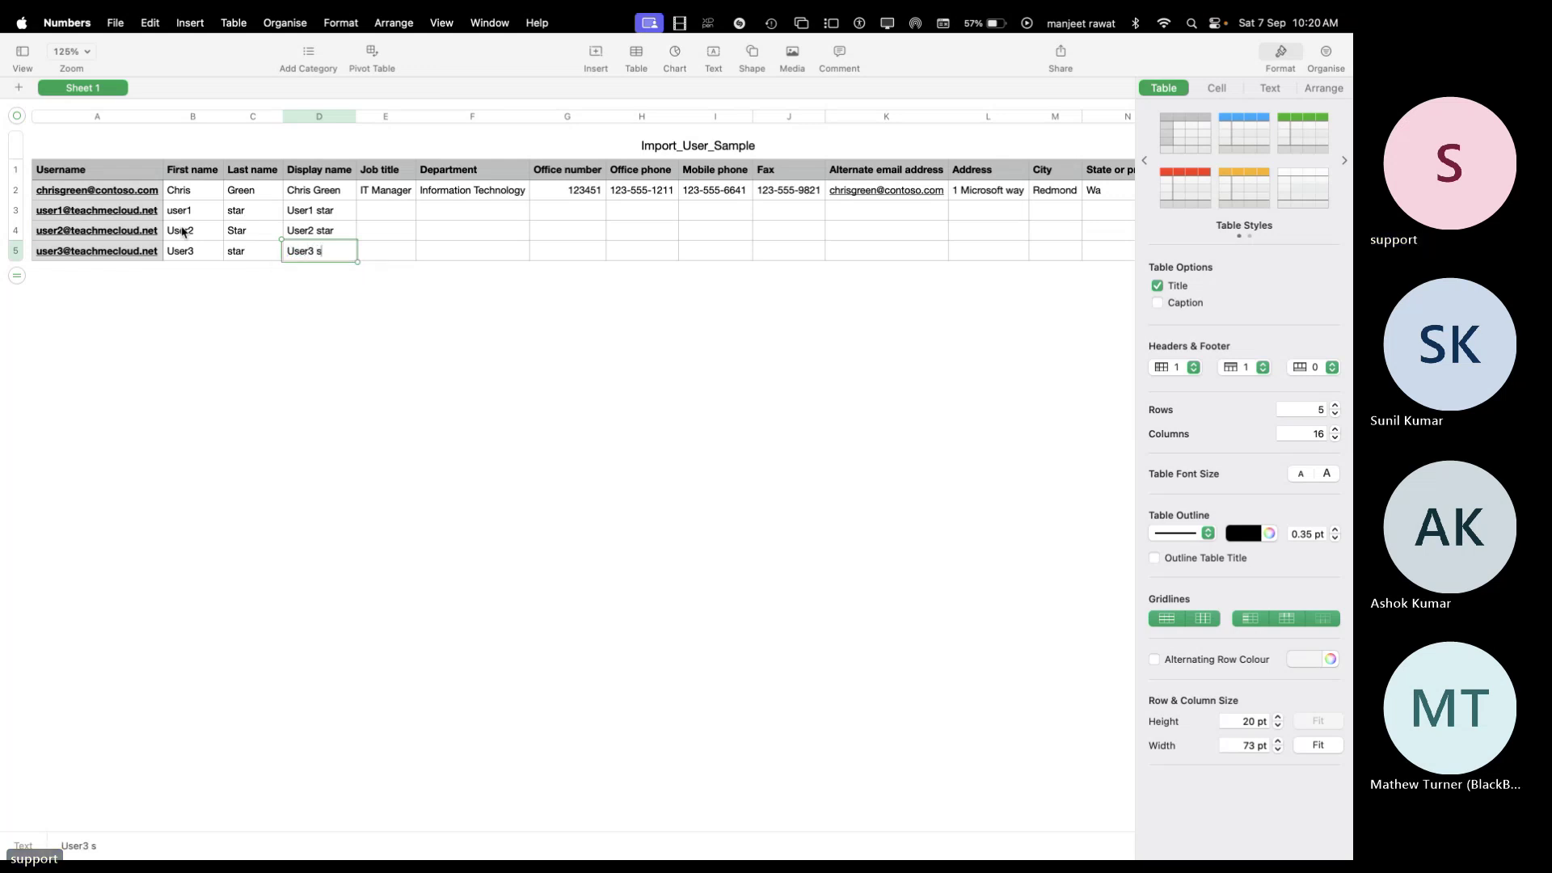
{"action": "left_click", "coordinate": [328, 357]}
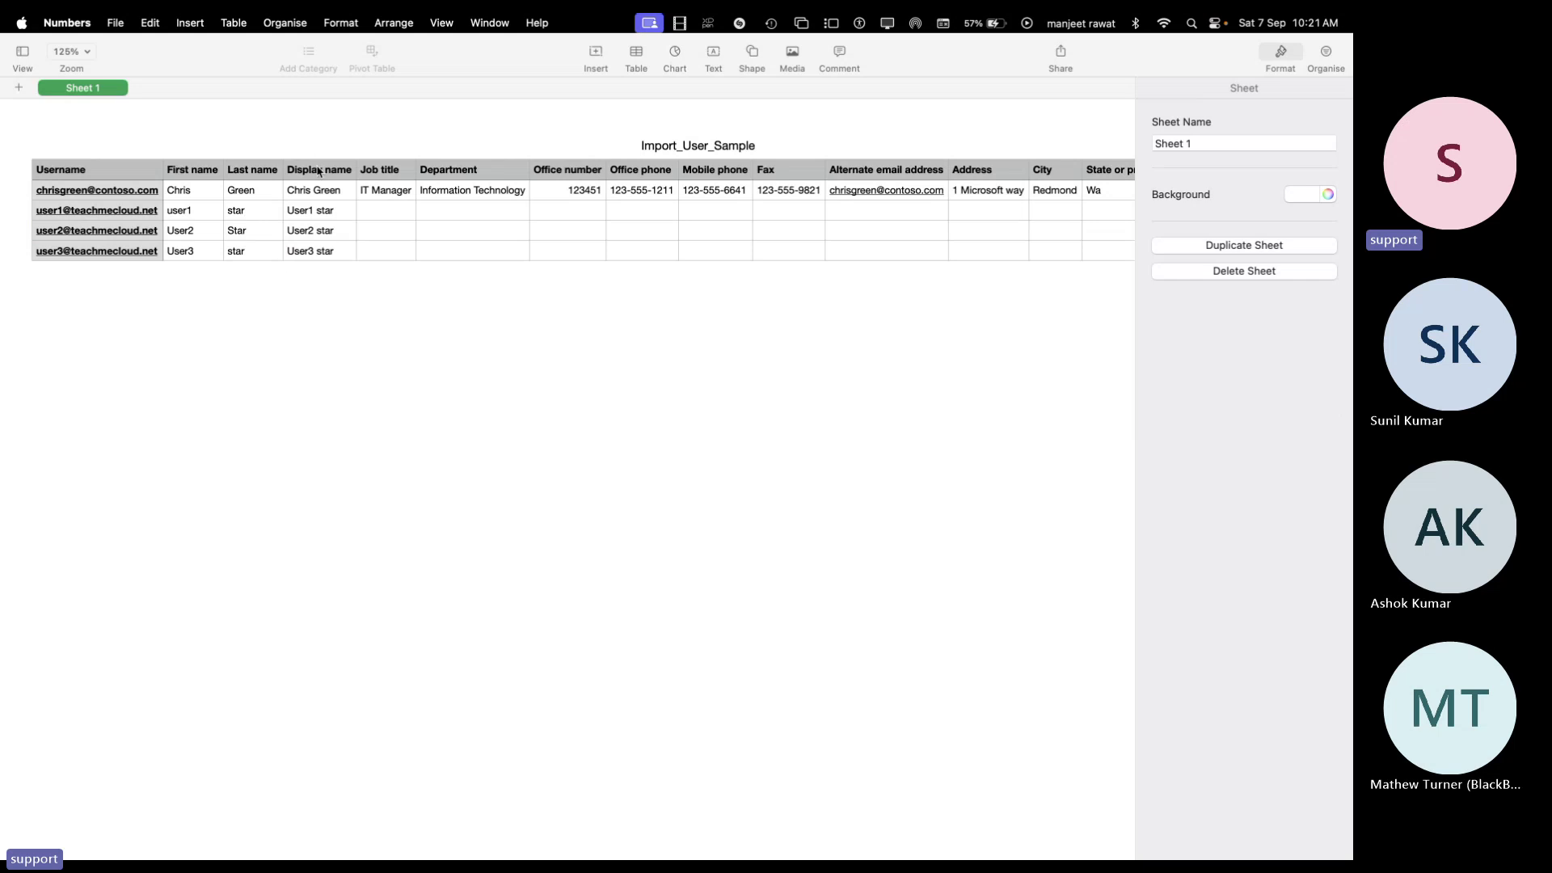
Export the sheet as a Unicode (UTF-8) CSV, reaching the save step as Import_User_Sample 2
{"action": "left_click", "coordinate": [116, 24]}
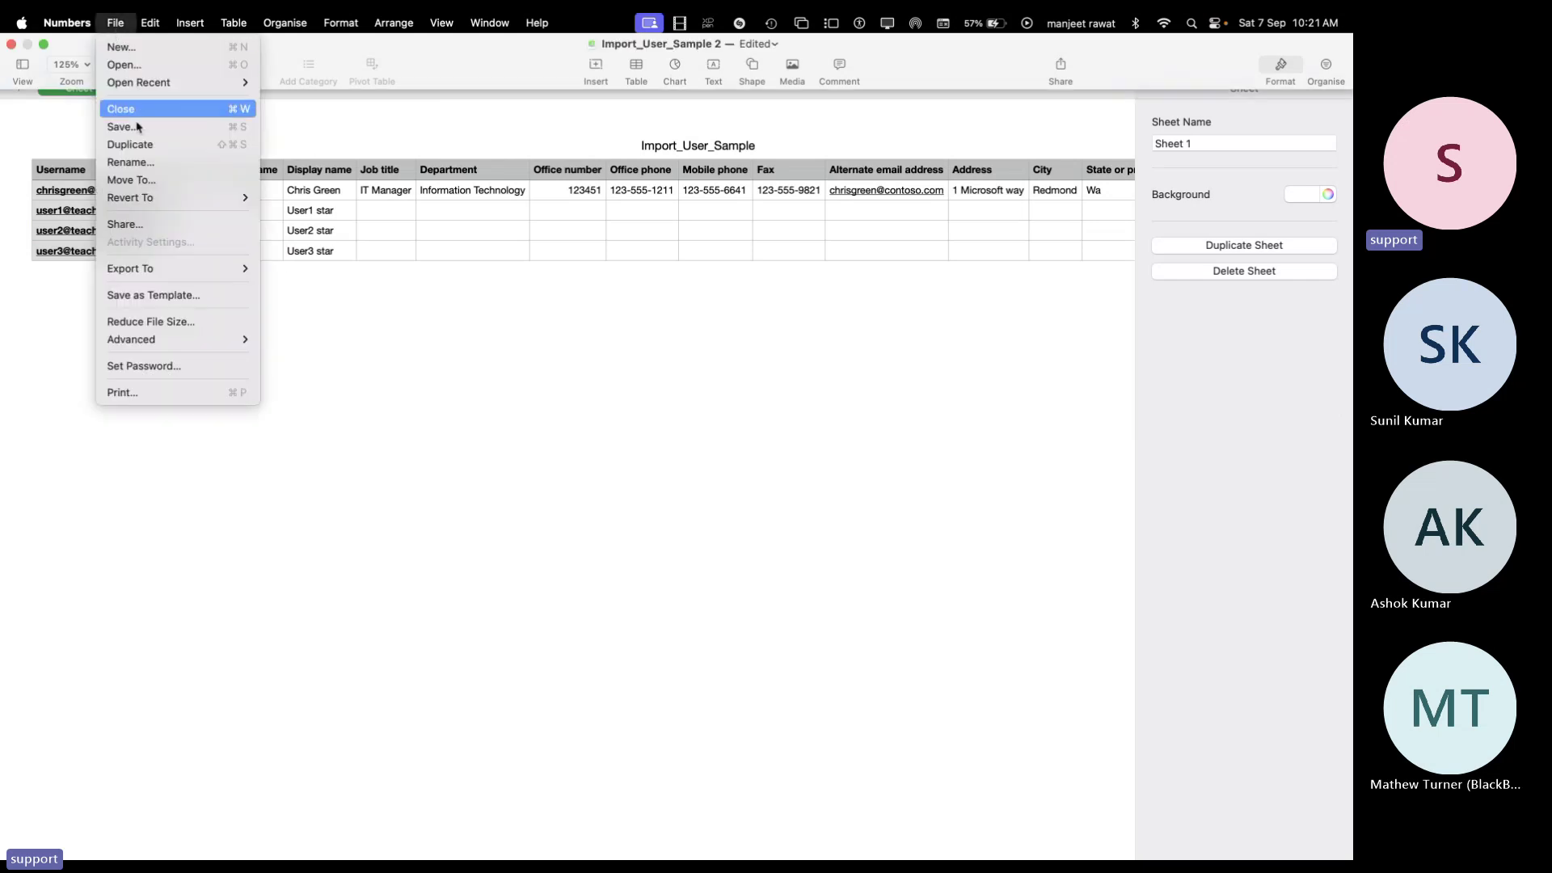
{"action": "mouse_move", "coordinate": [140, 266]}
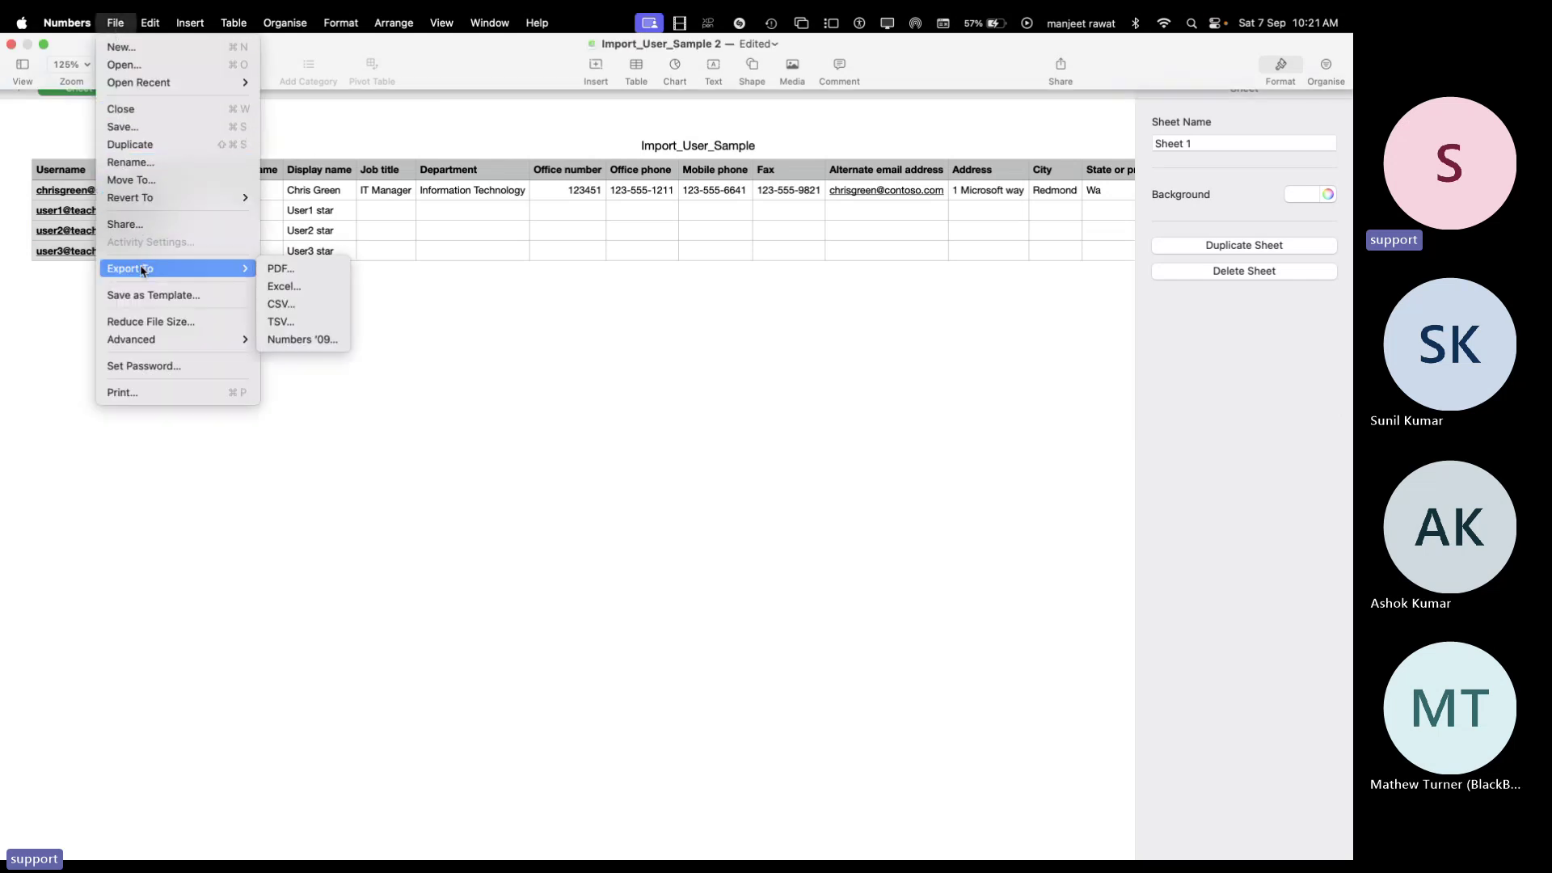
{"action": "left_click", "coordinate": [284, 304]}
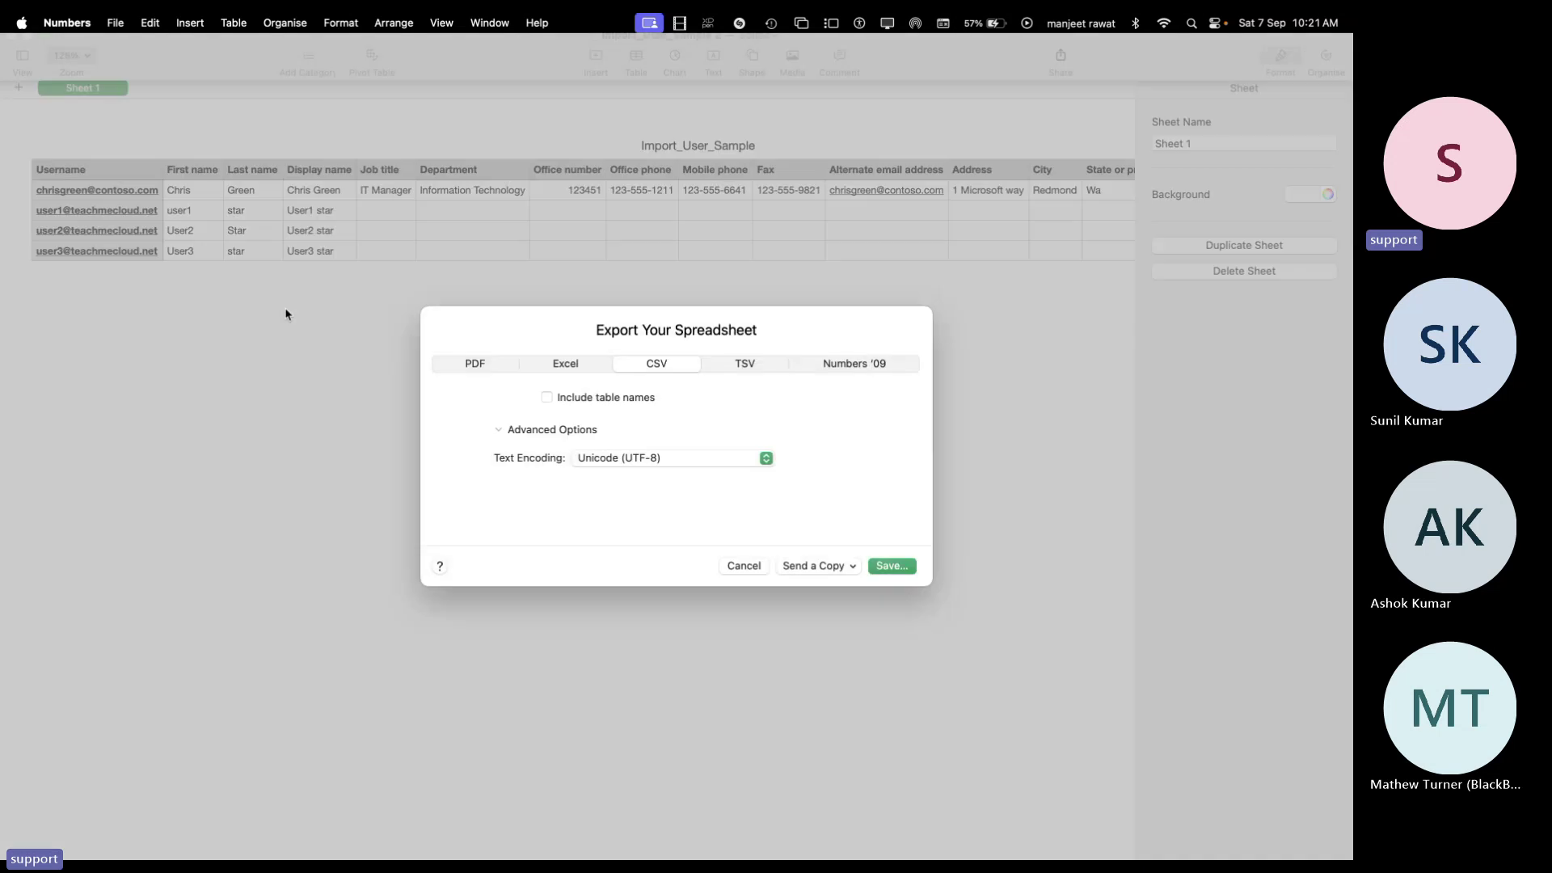
{"action": "left_click", "coordinate": [892, 565]}
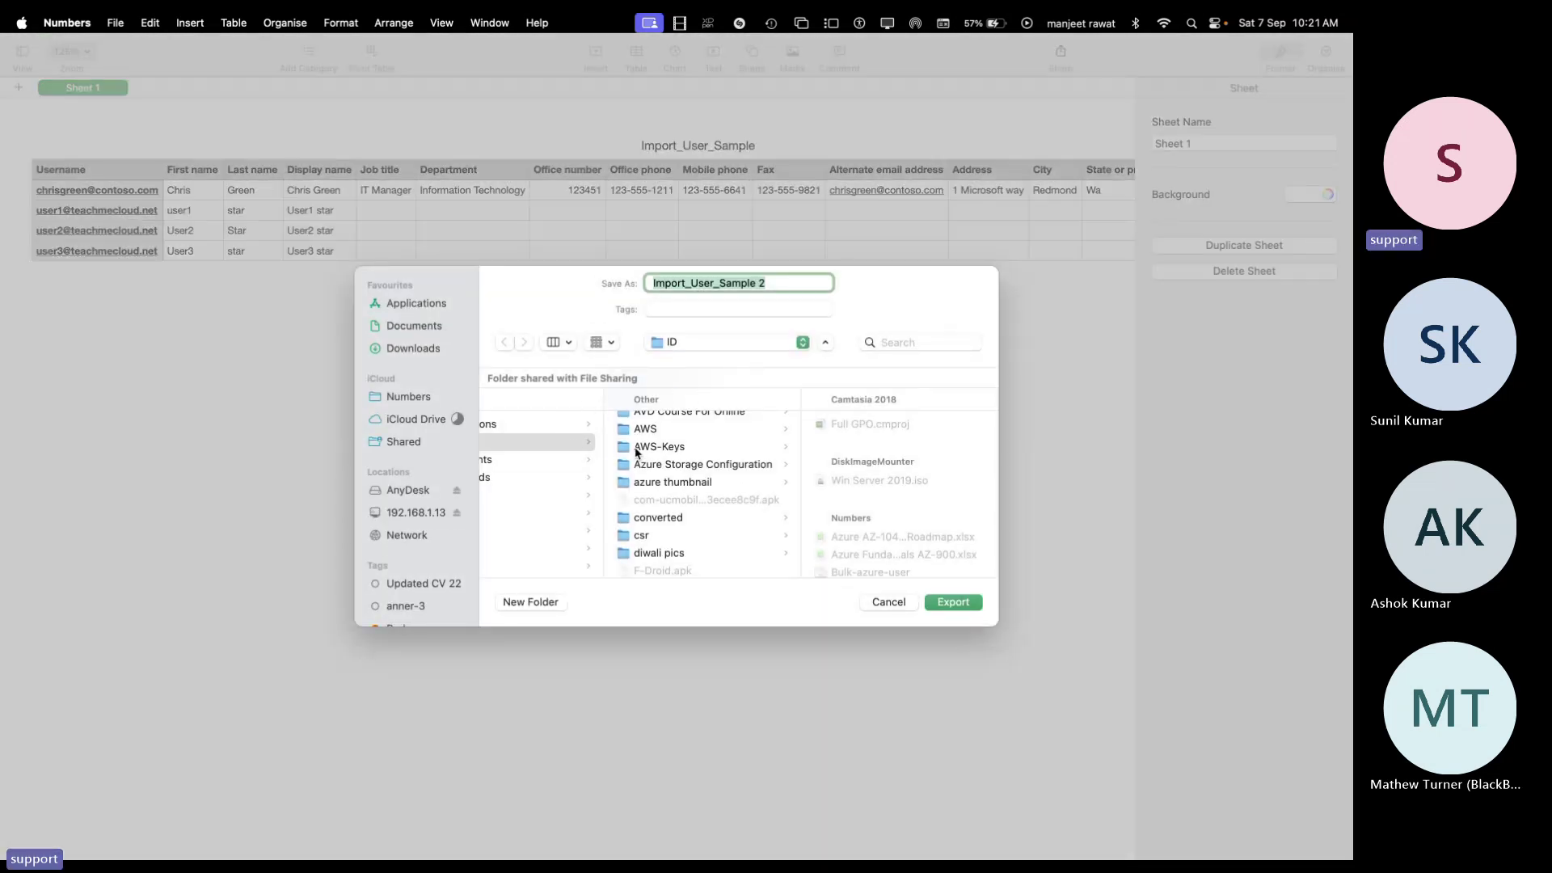
Create a new Desktop folder named csv and make it the export destination
{"action": "scroll", "coordinate": [687, 476], "scroll_direction": "up", "scroll_amount": 10}
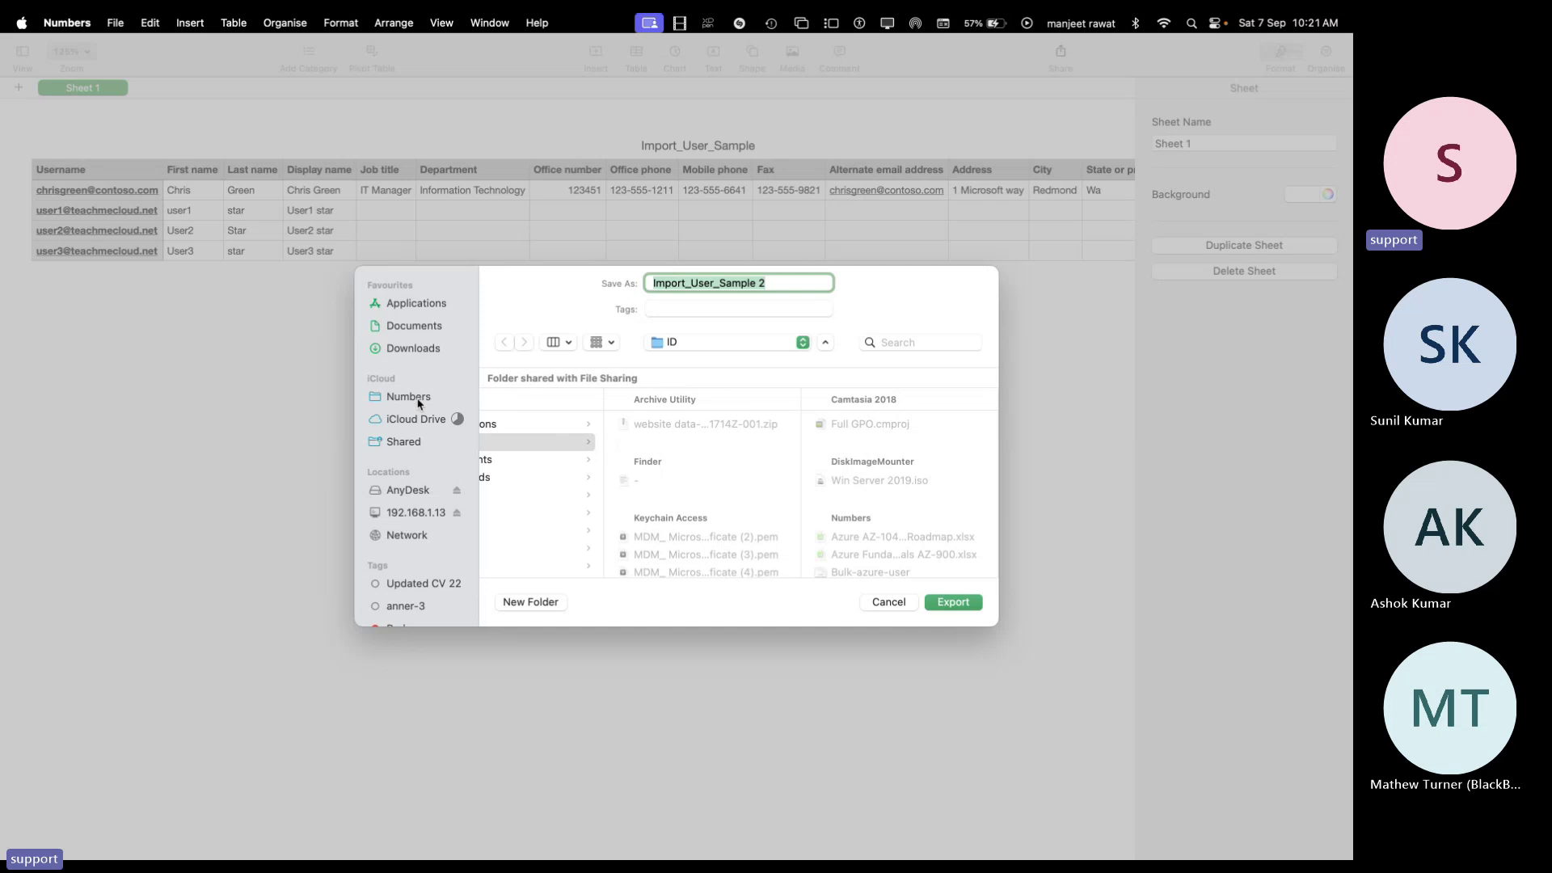
{"action": "left_click", "coordinate": [683, 342]}
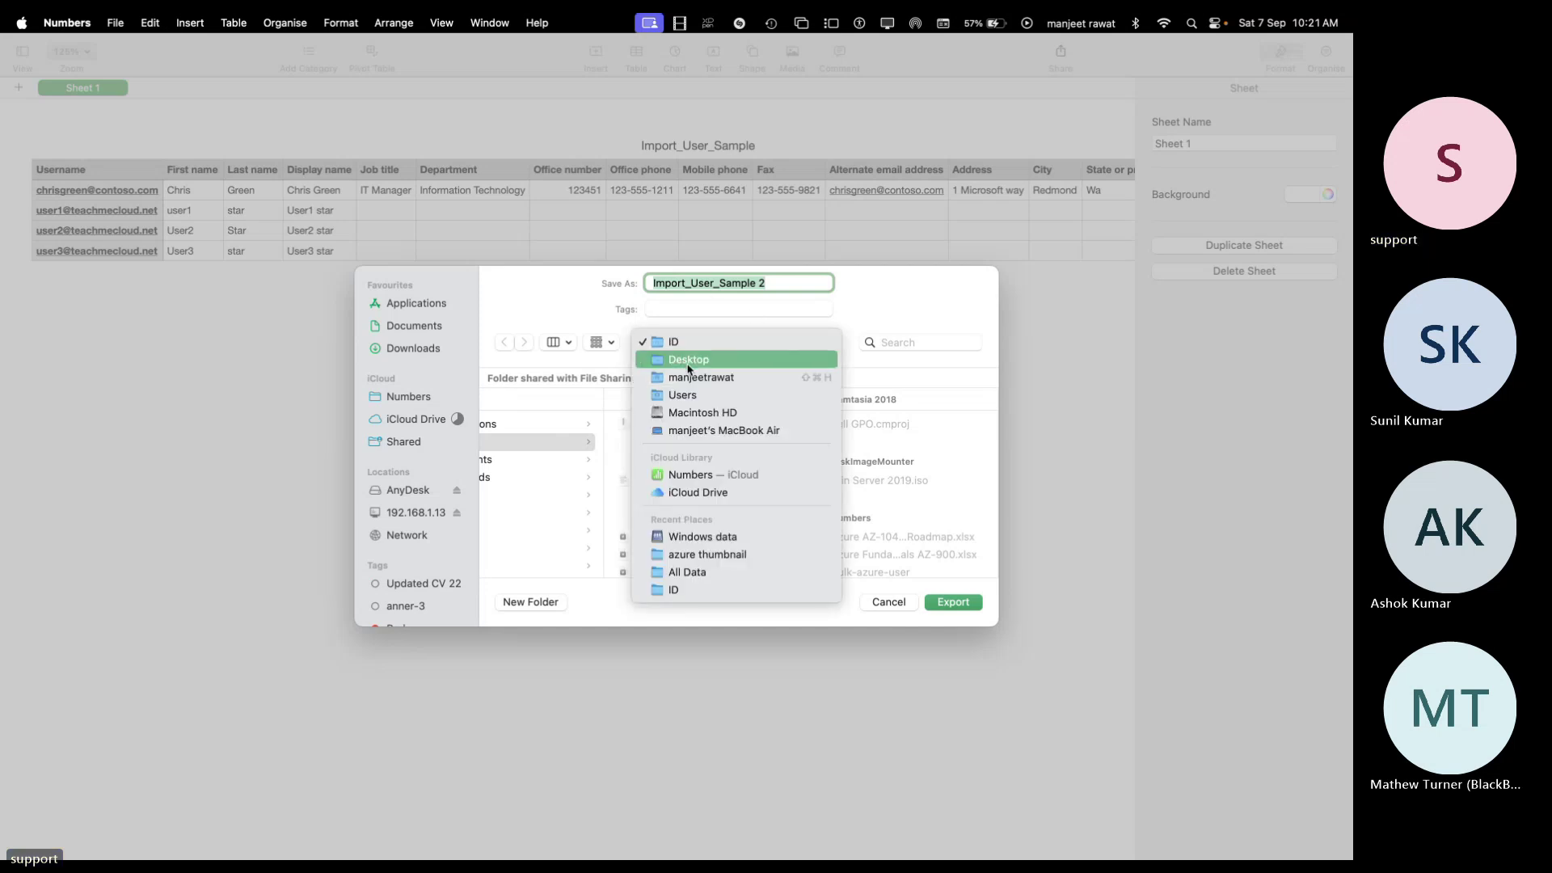
{"action": "left_click", "coordinate": [688, 364]}
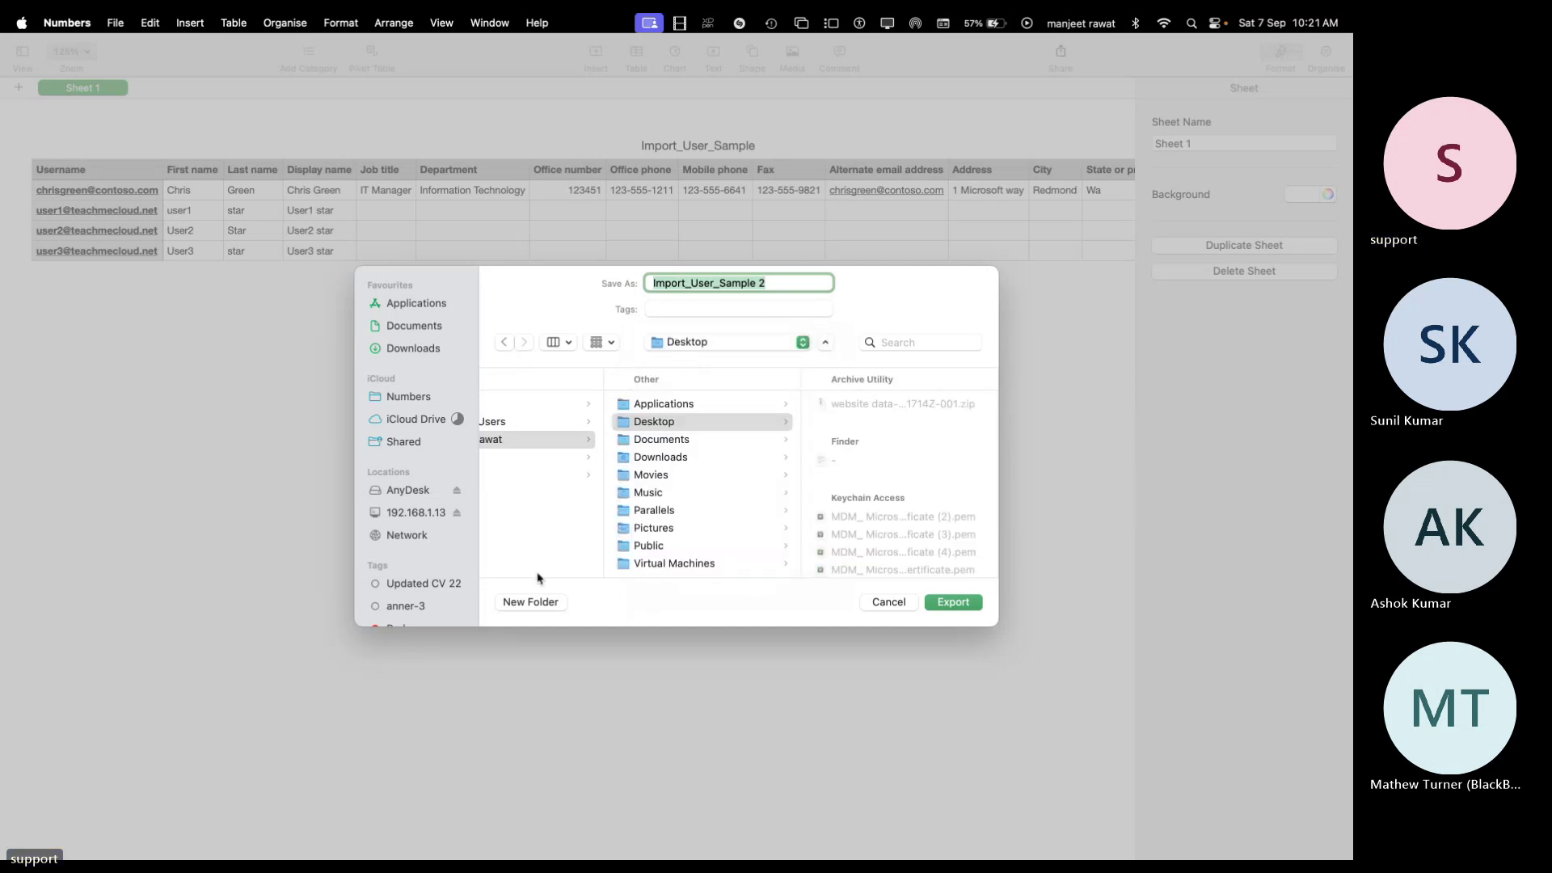
{"action": "left_click", "coordinate": [531, 602]}
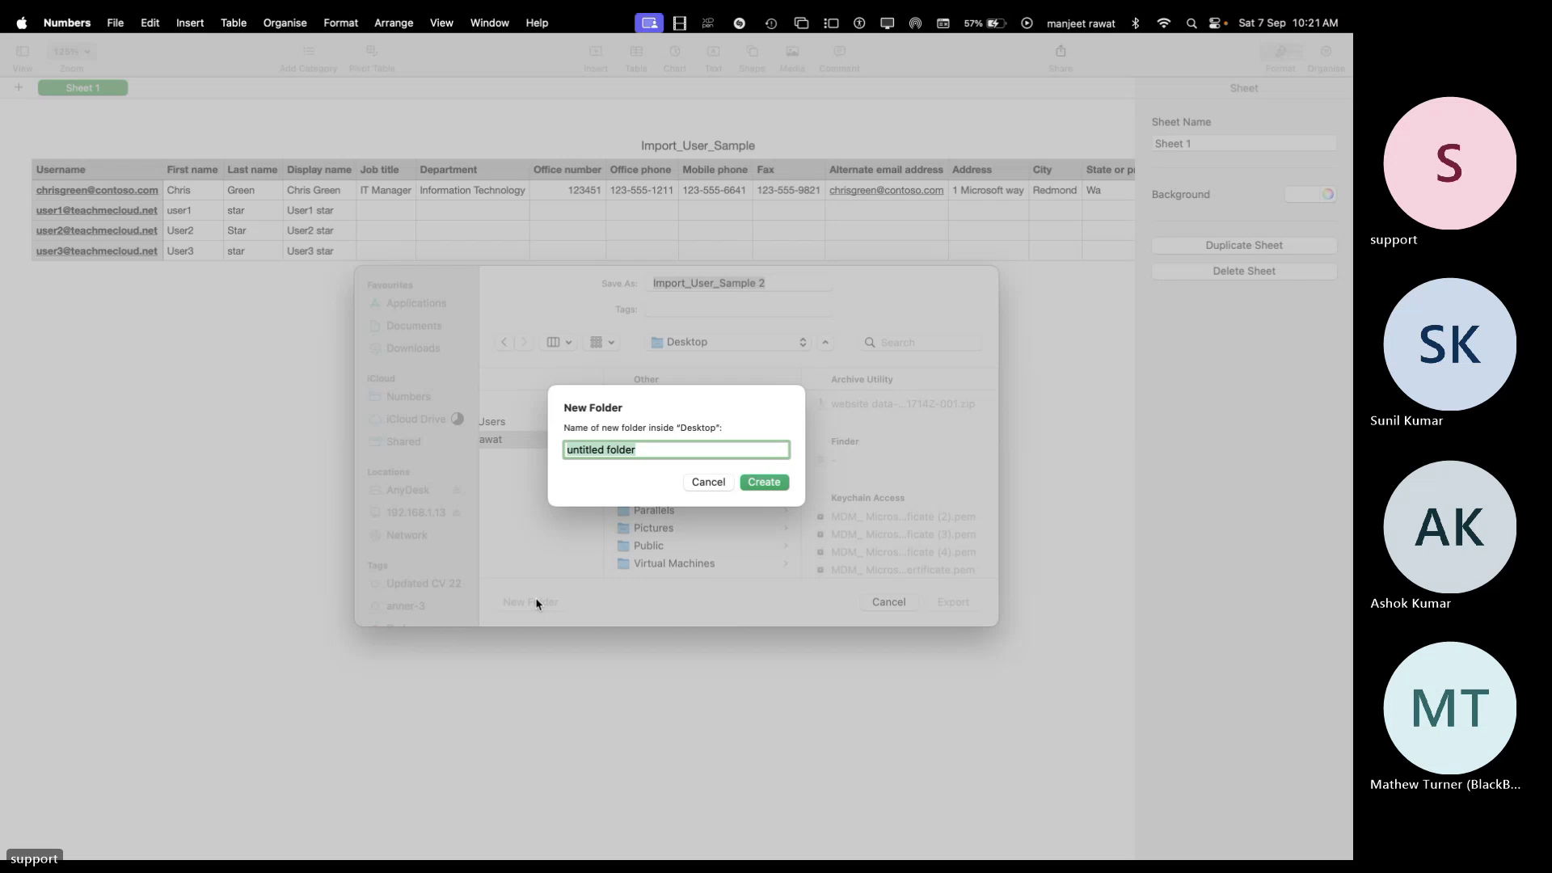
{"action": "type", "text": "c"}
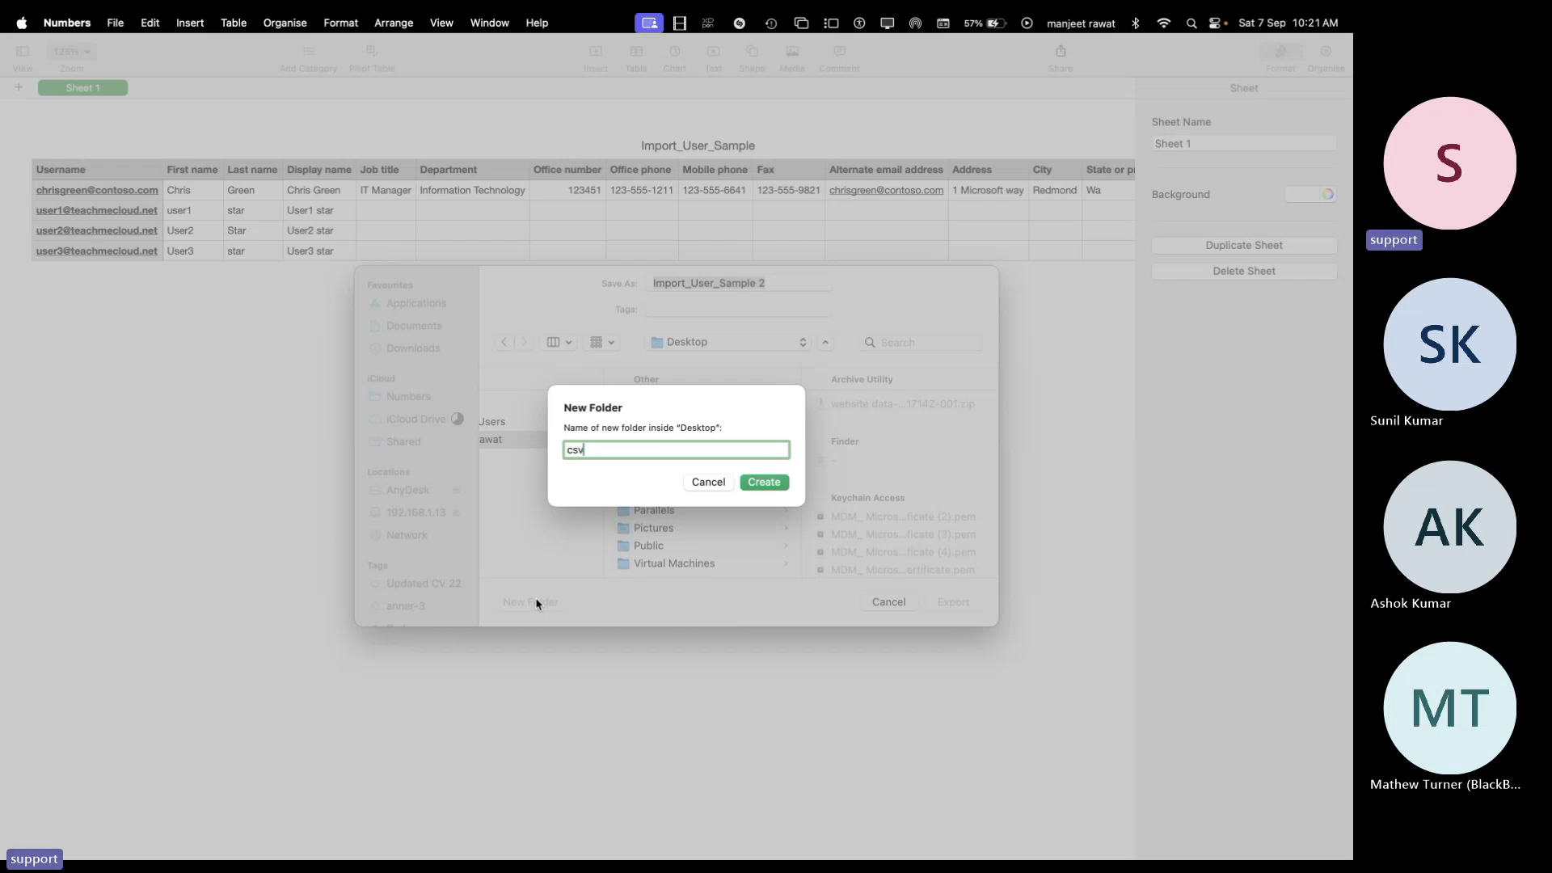
{"action": "type", "text": "sv"}
{"action": "left_click", "coordinate": [770, 483]}
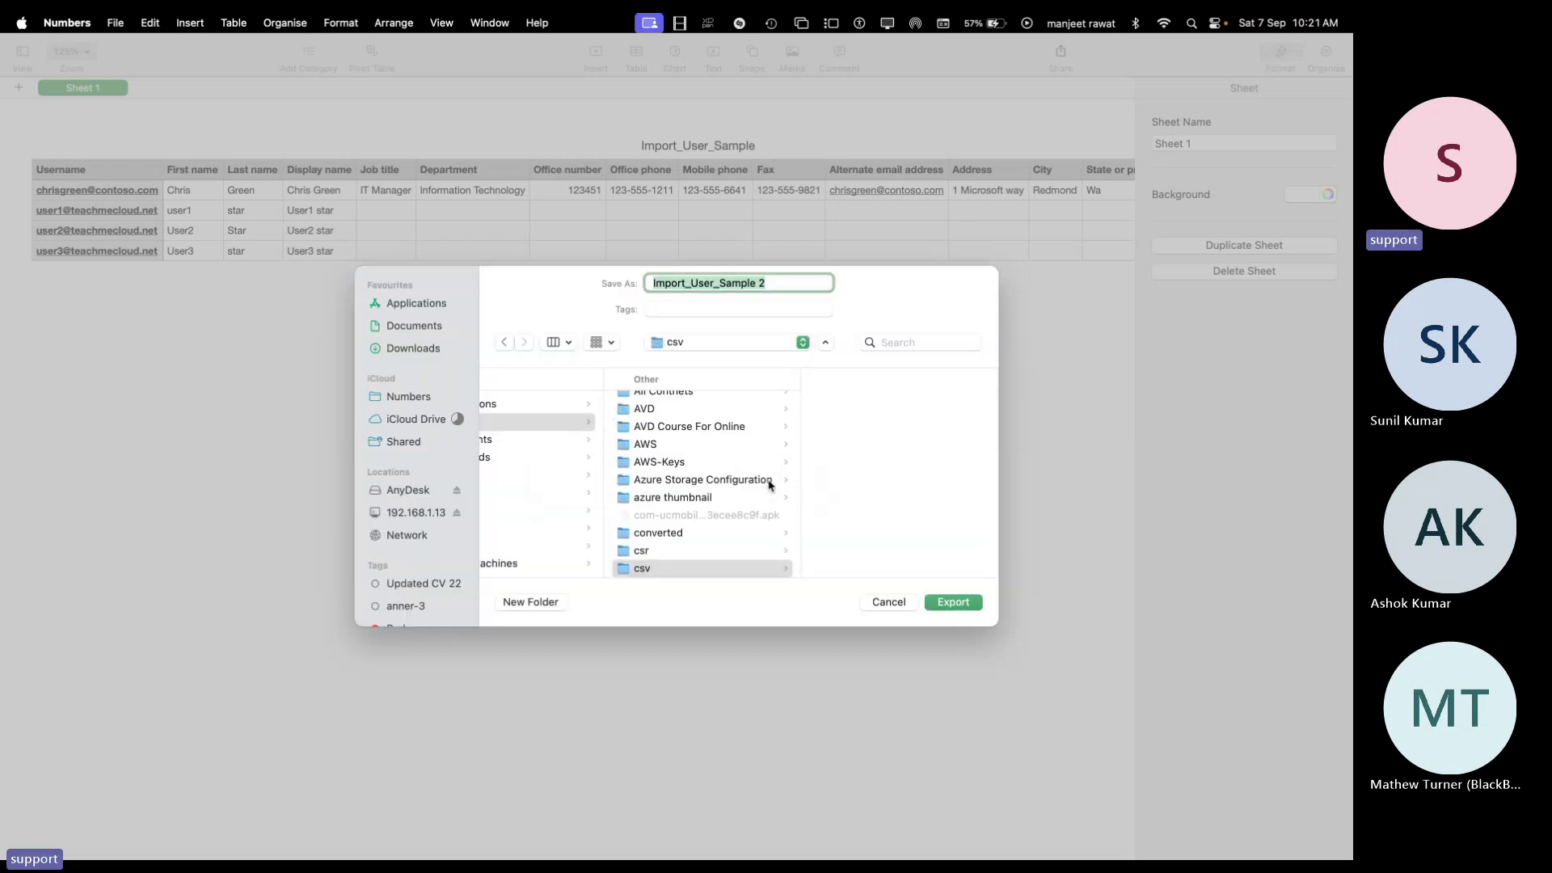
{"action": "left_click", "coordinate": [656, 574]}
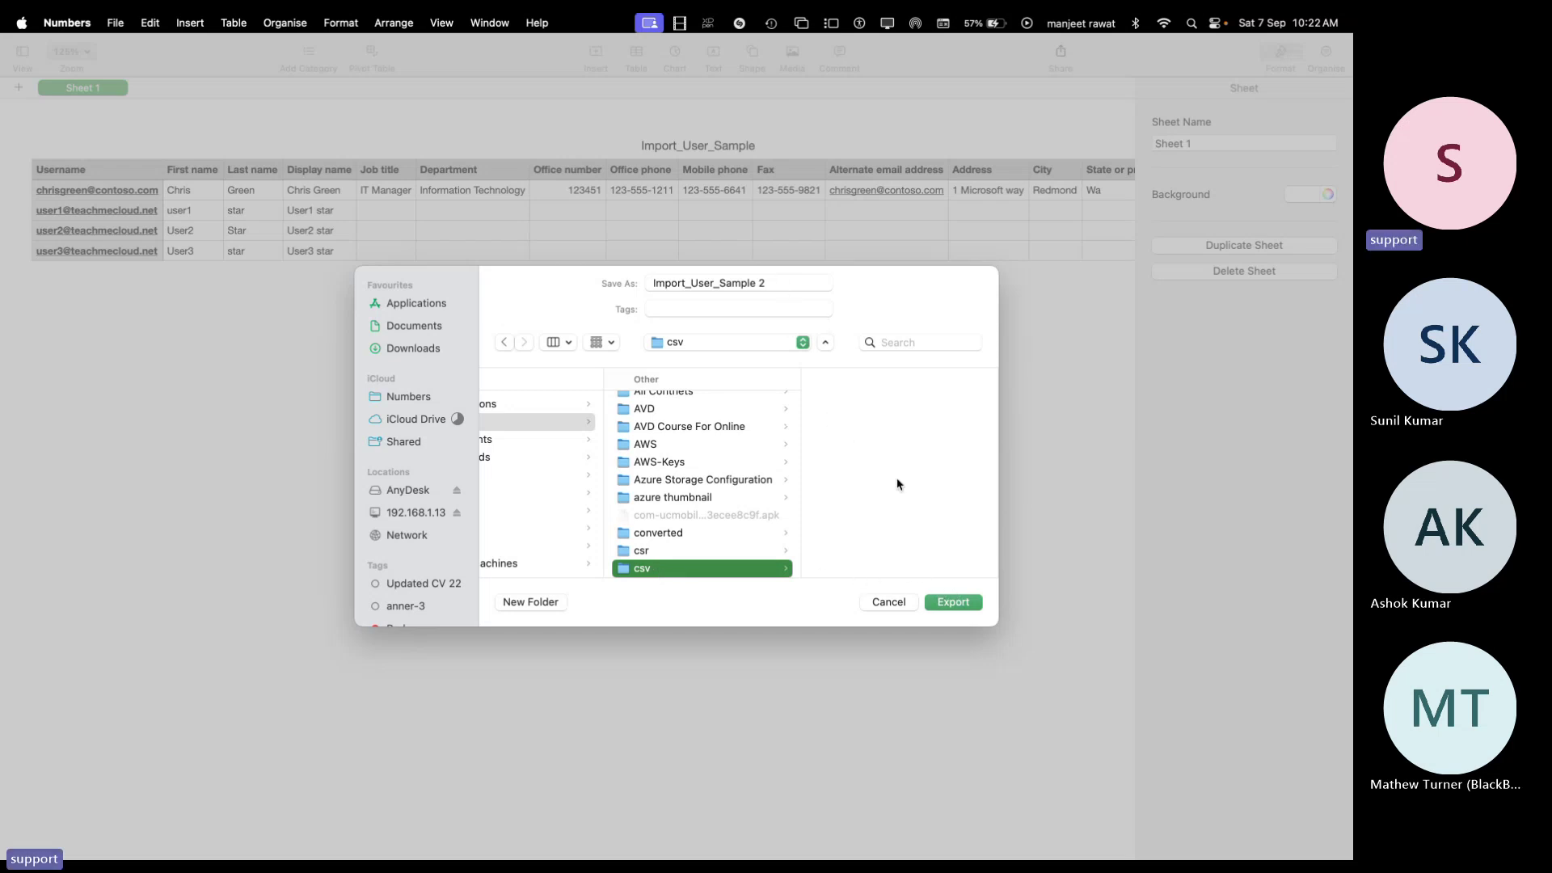
Export the CSV, then bring up the admin center's CSV upload file browser
{"action": "left_click", "coordinate": [952, 601]}
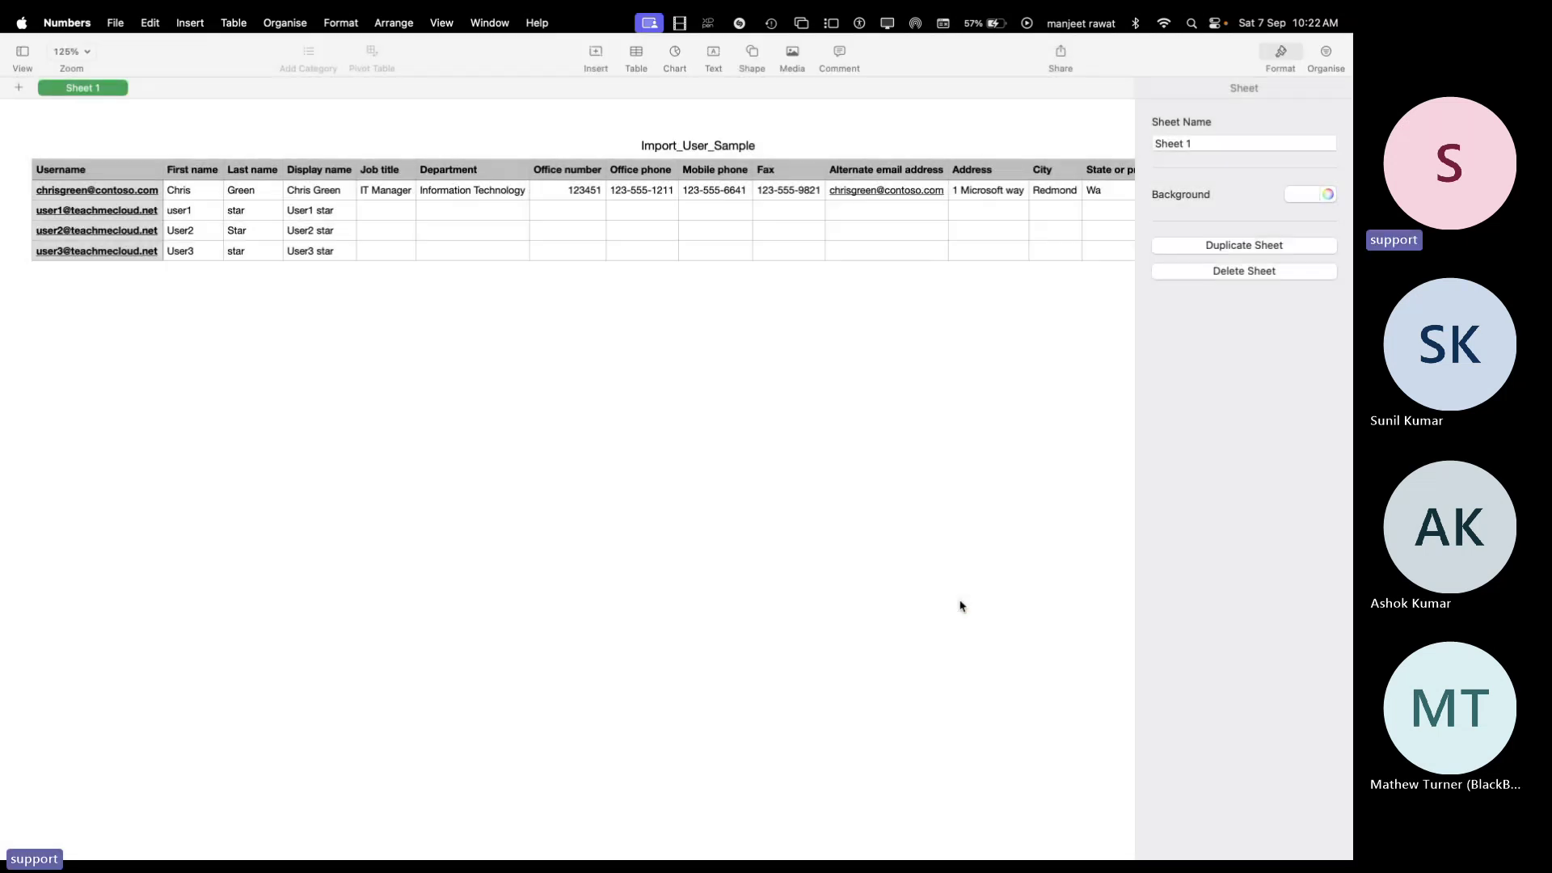
{"action": "key", "text": "ctrl+Right"}
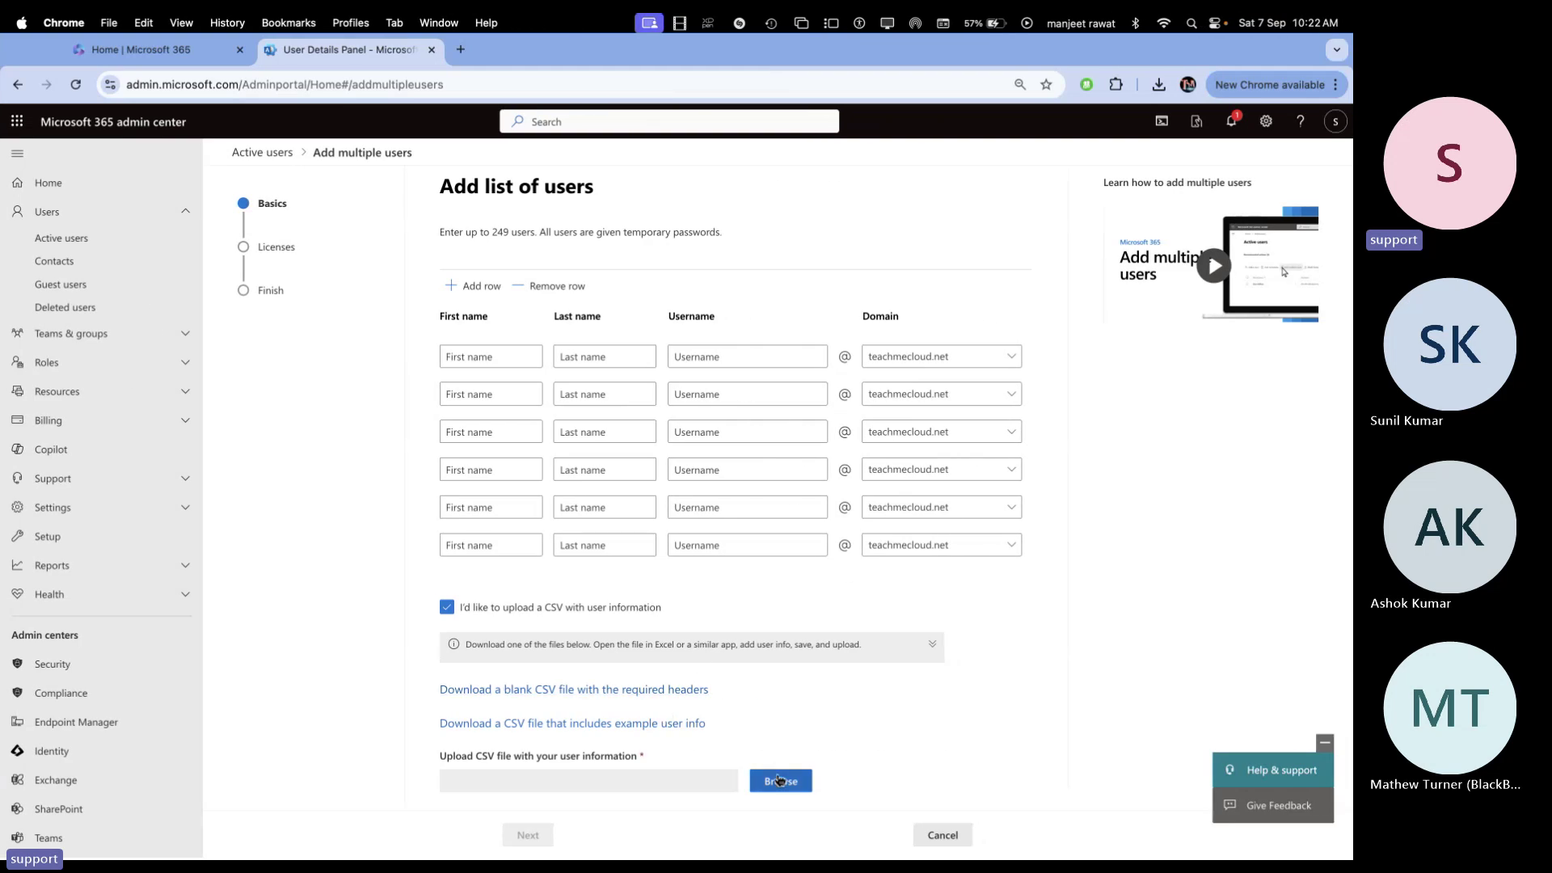
{"action": "left_click", "coordinate": [779, 780]}
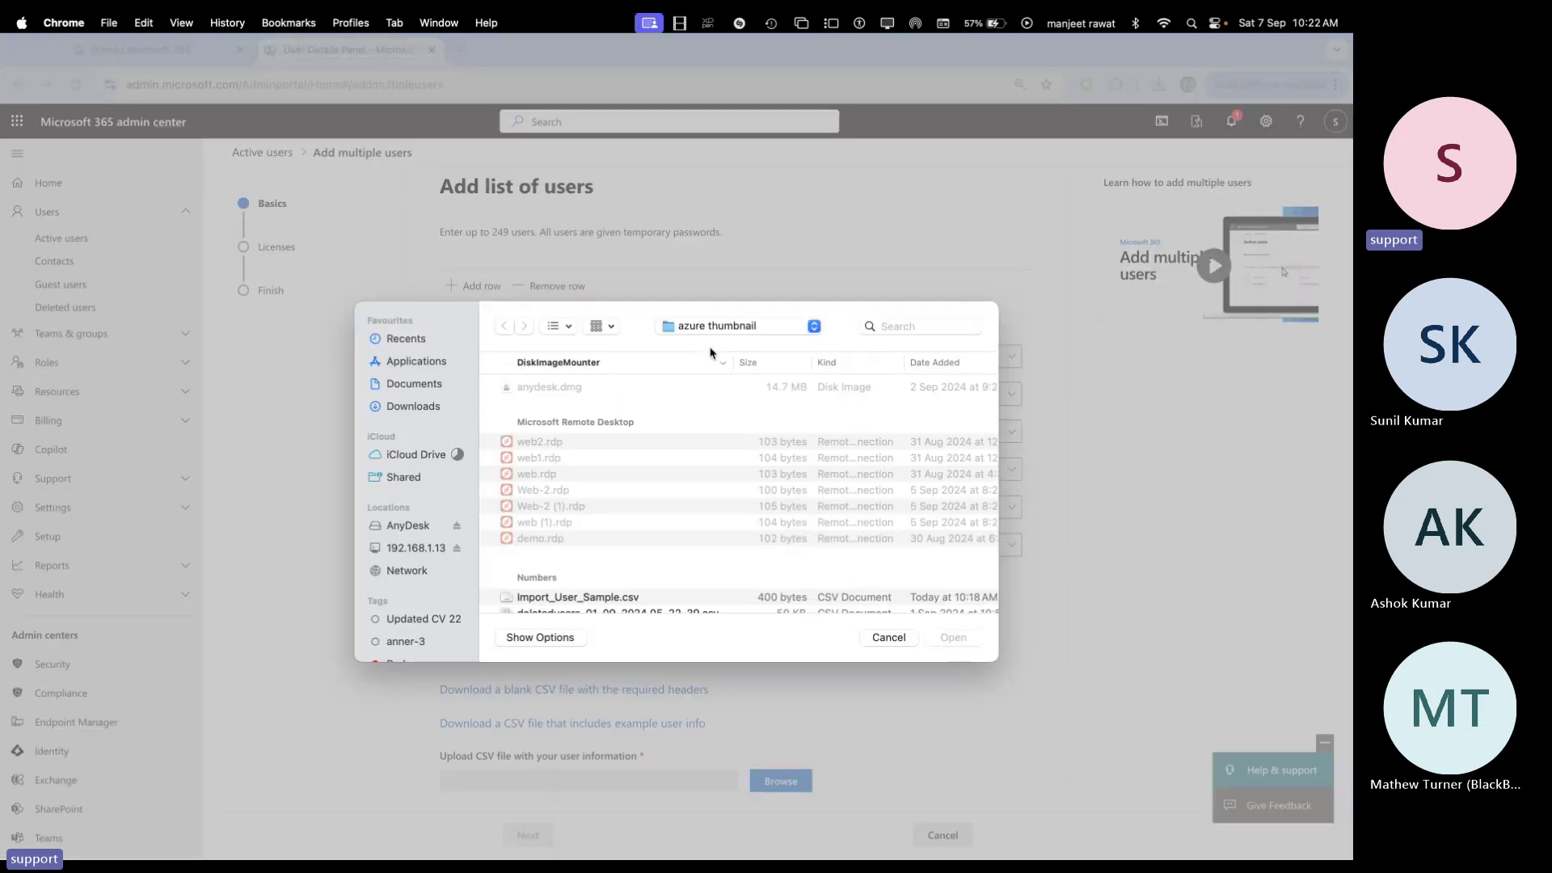
Upload Import_User_Sample 2.csv from the csv folder and review row 2's invalid email domain error
{"action": "left_click", "coordinate": [729, 327]}
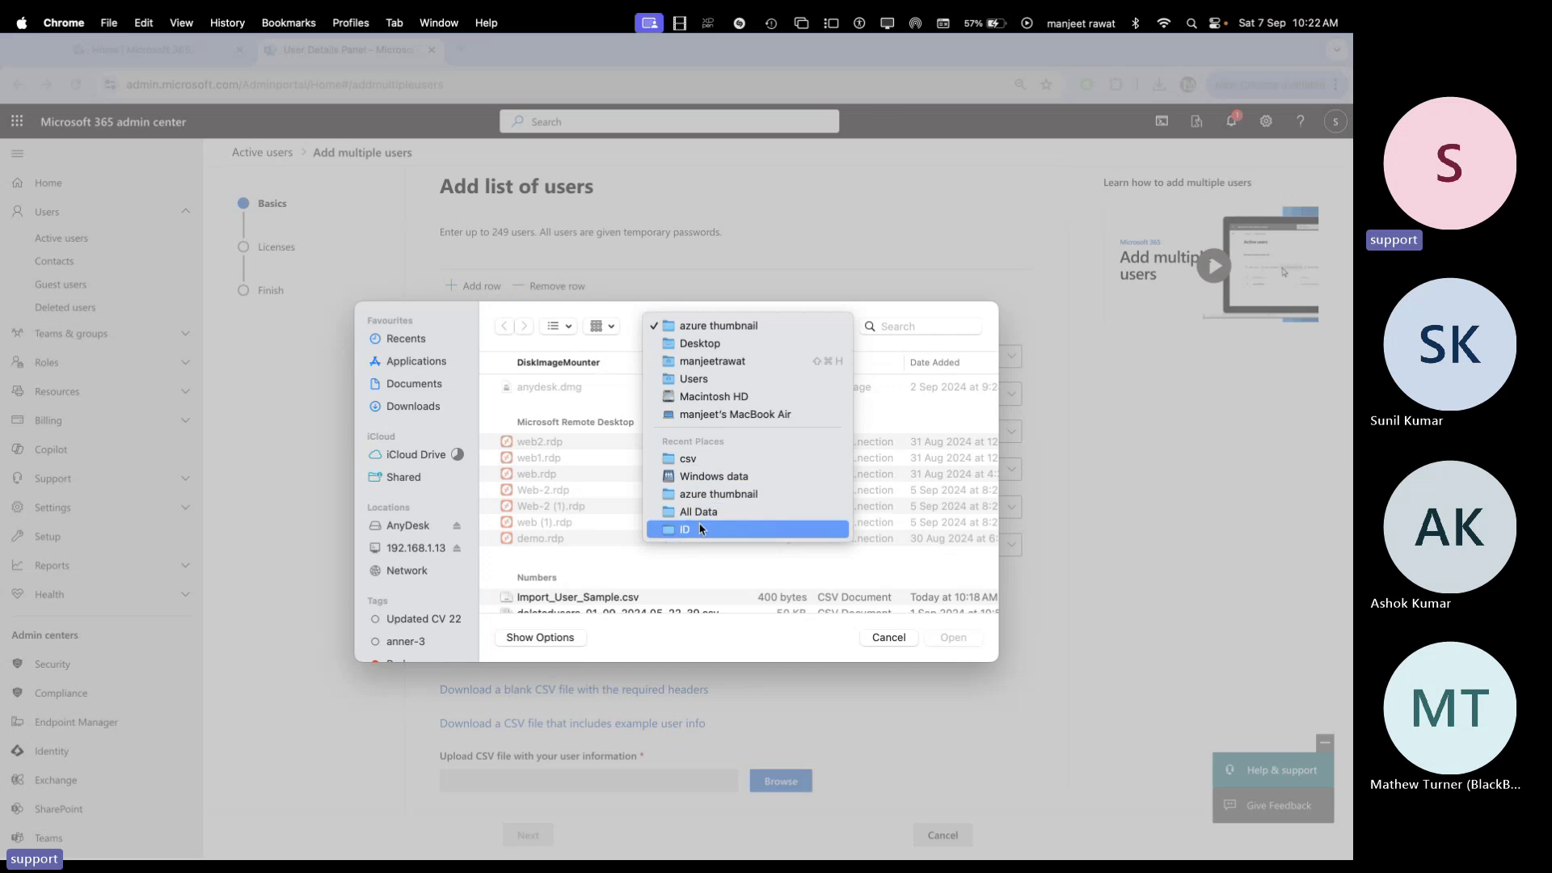
{"action": "left_click", "coordinate": [700, 463]}
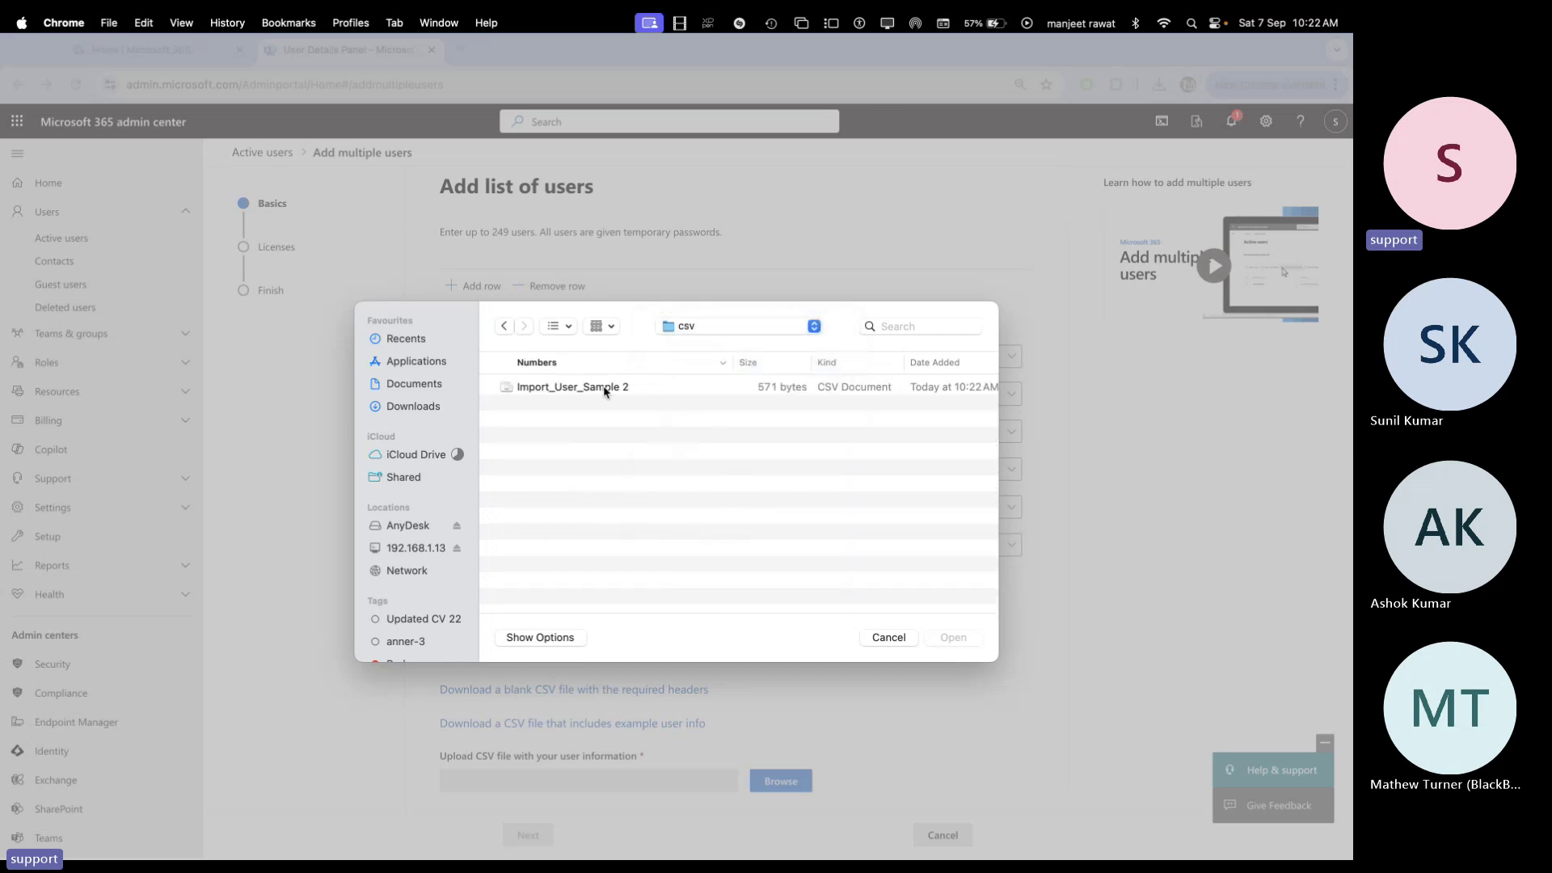
{"action": "left_click", "coordinate": [604, 388]}
{"action": "left_click", "coordinate": [954, 639]}
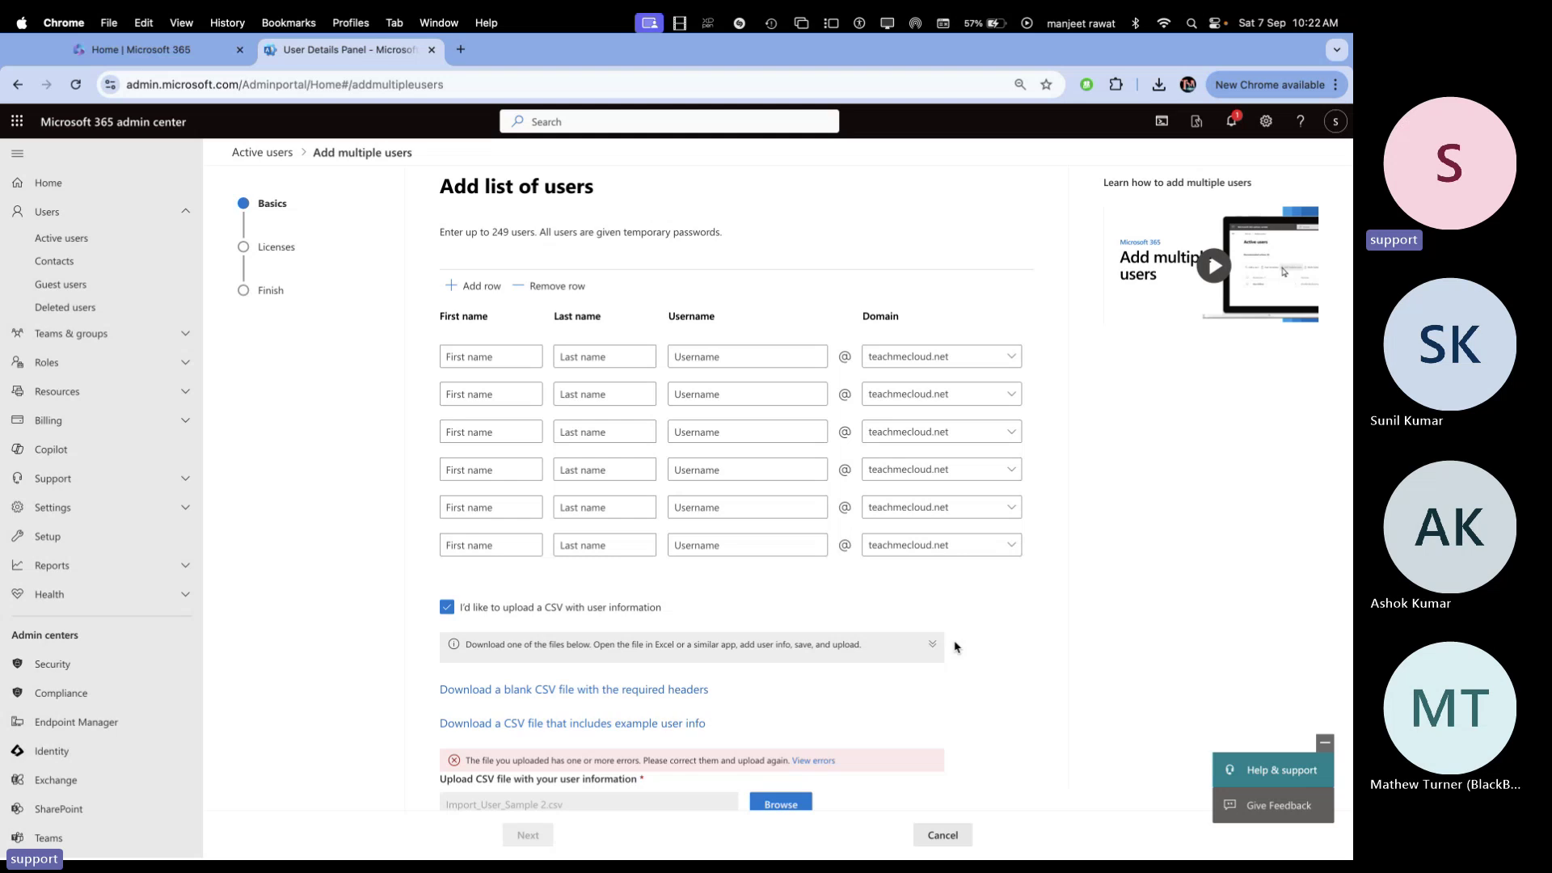
{"action": "scroll", "coordinate": [833, 580], "scroll_direction": "down", "scroll_amount": 1}
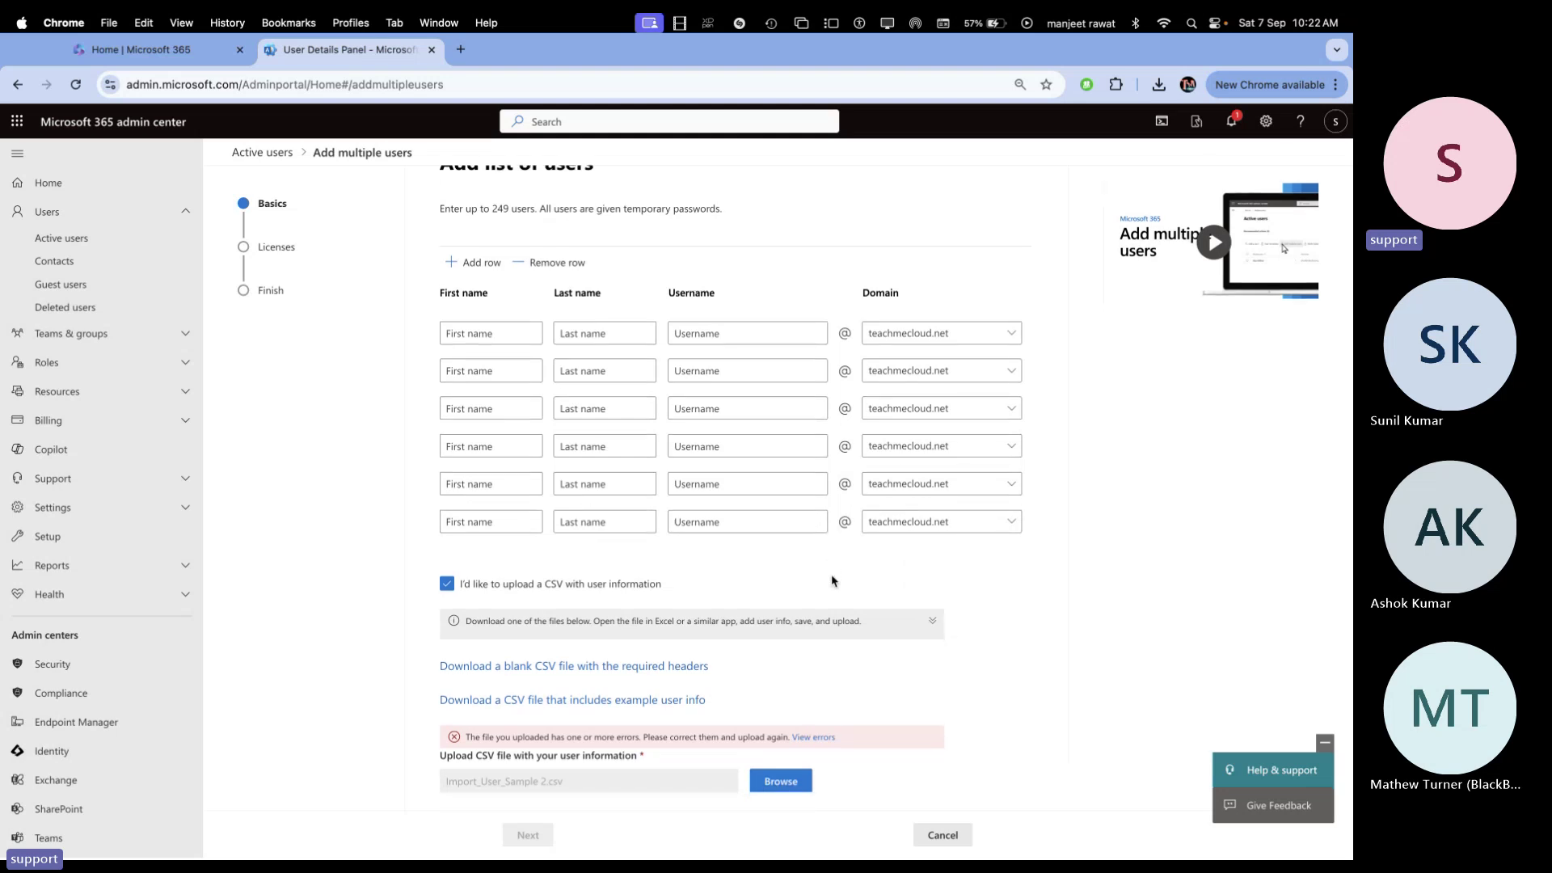
{"action": "left_click", "coordinate": [819, 738]}
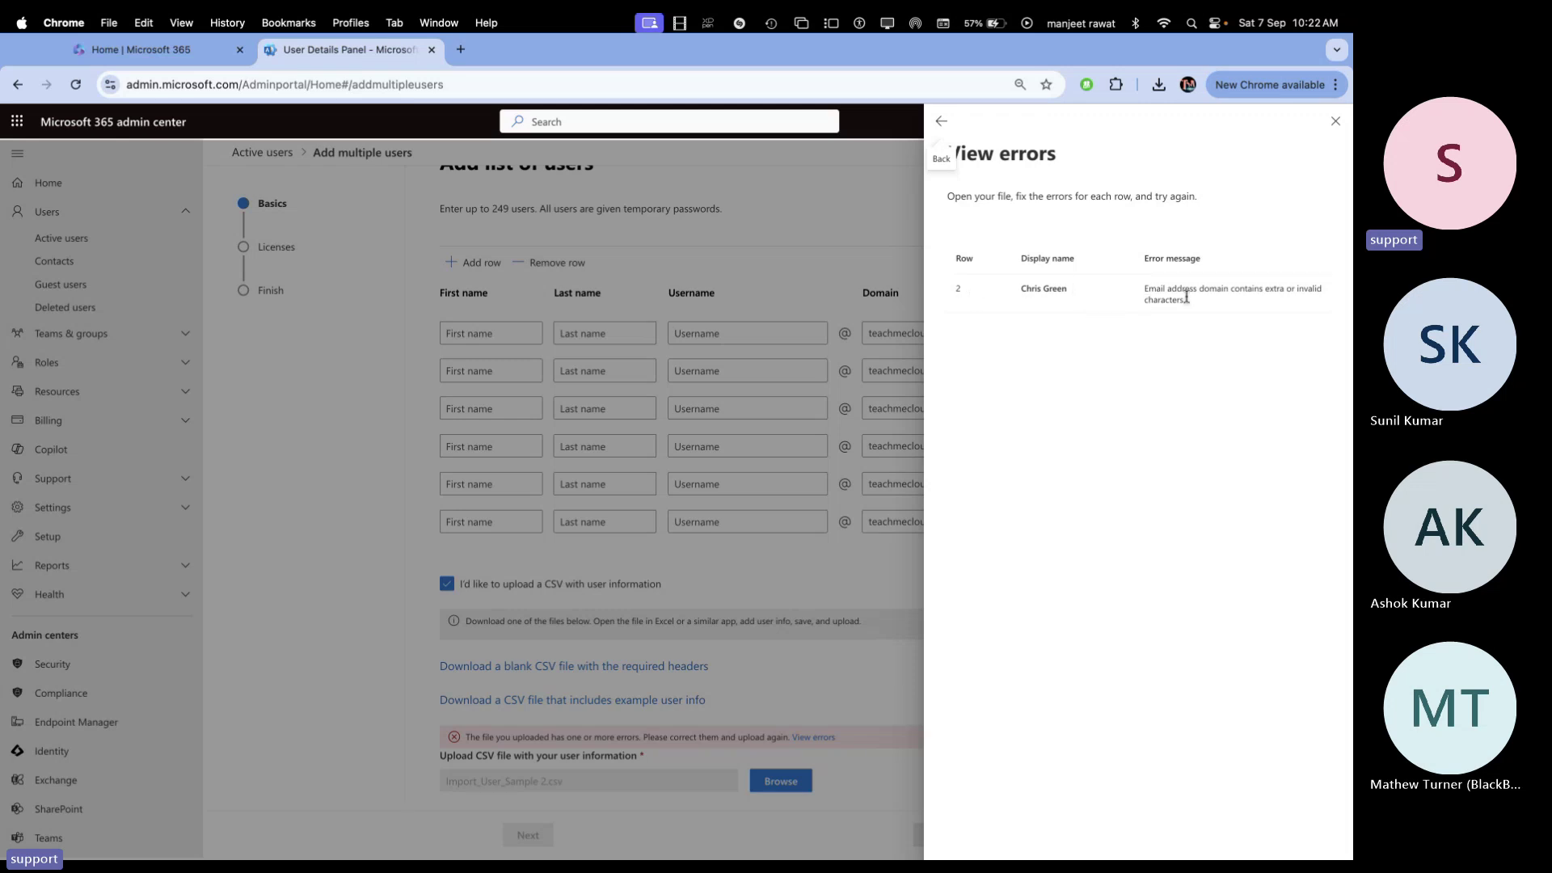
{"action": "key", "text": "super+Tab"}
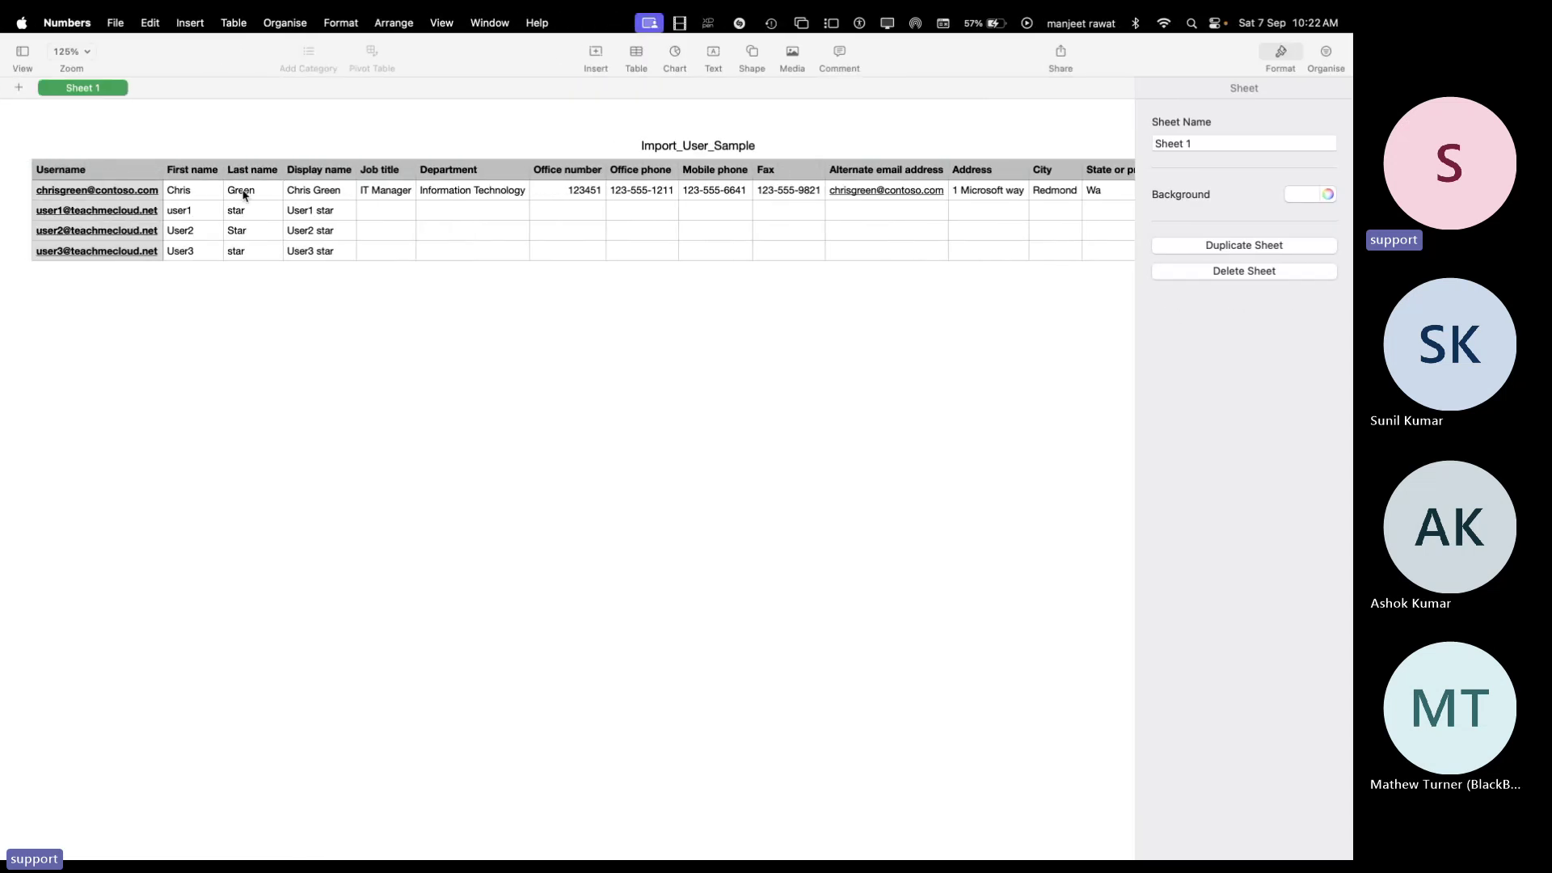
Delete the example user row 2 with the invalid domain from the table
{"action": "left_click", "coordinate": [65, 192]}
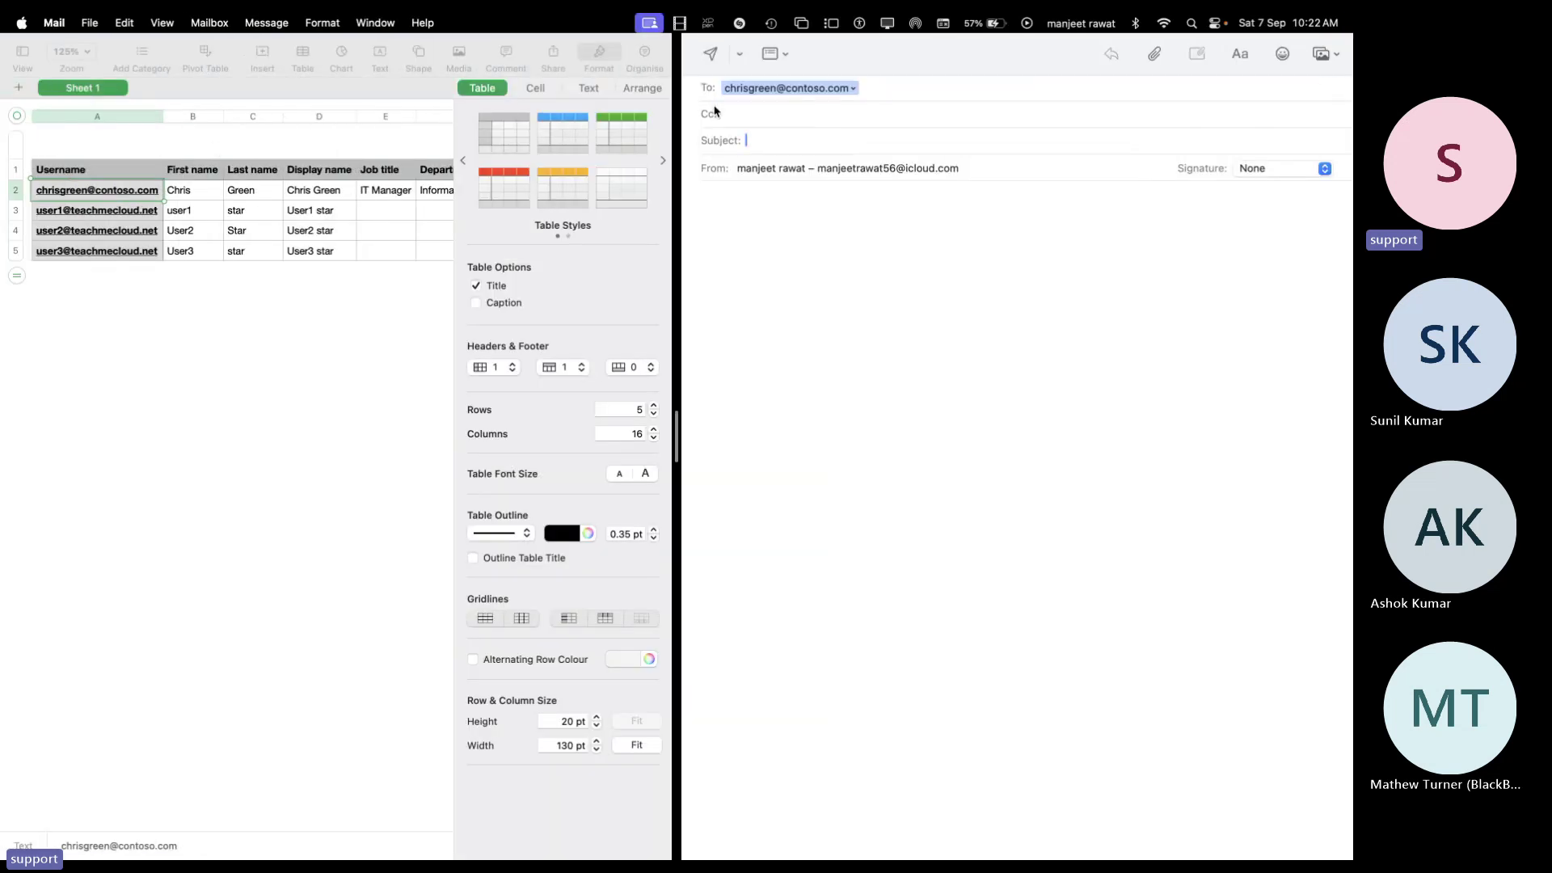
{"action": "mouse_move", "coordinate": [702, 65]}
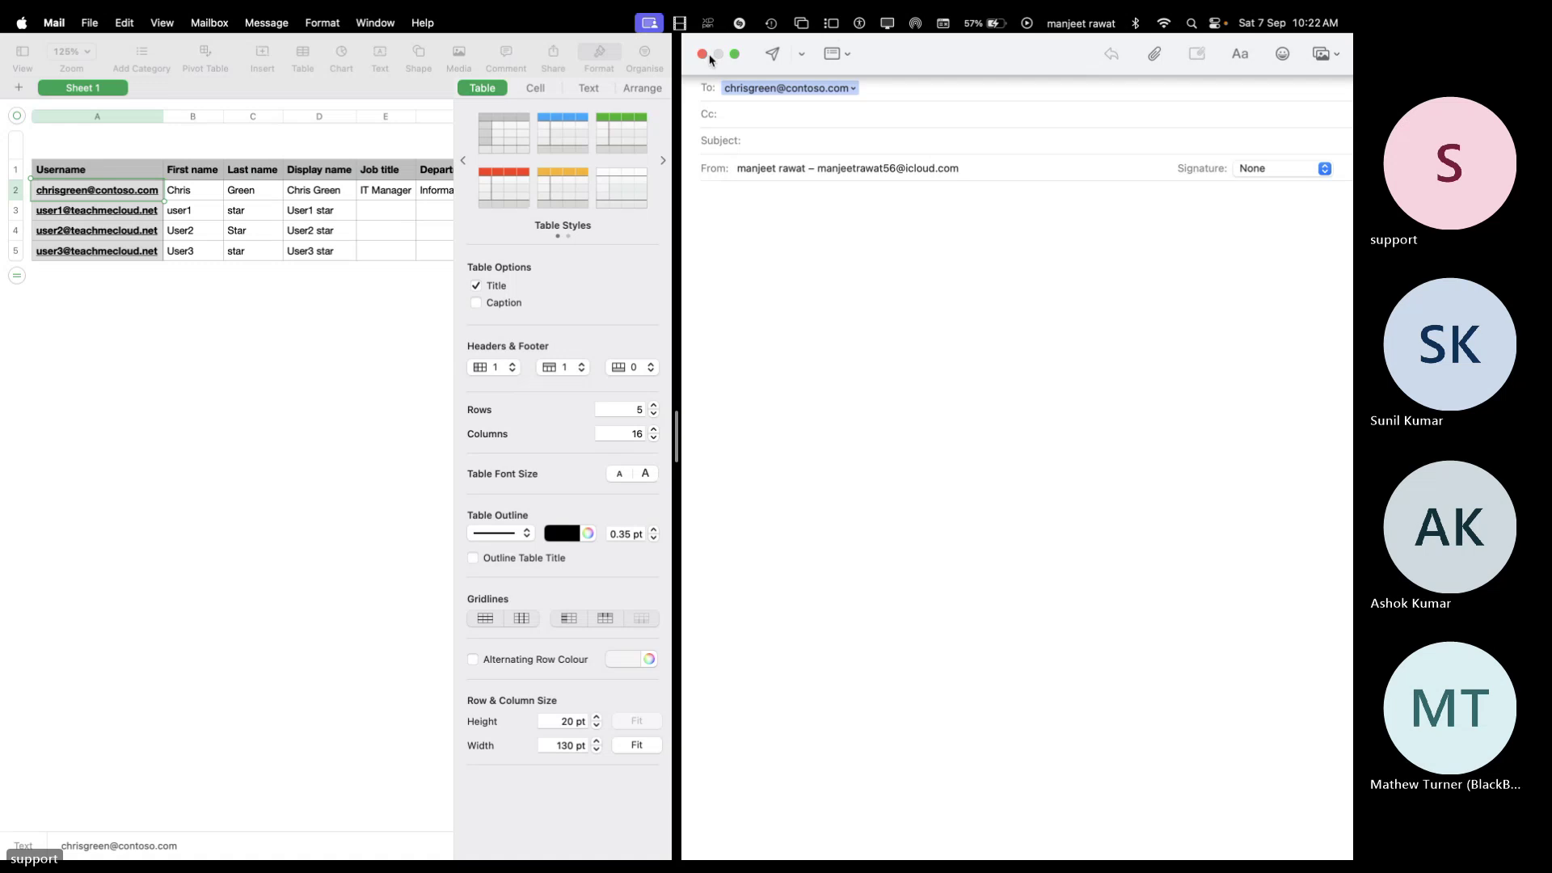
{"action": "mouse_move", "coordinate": [72, 41]}
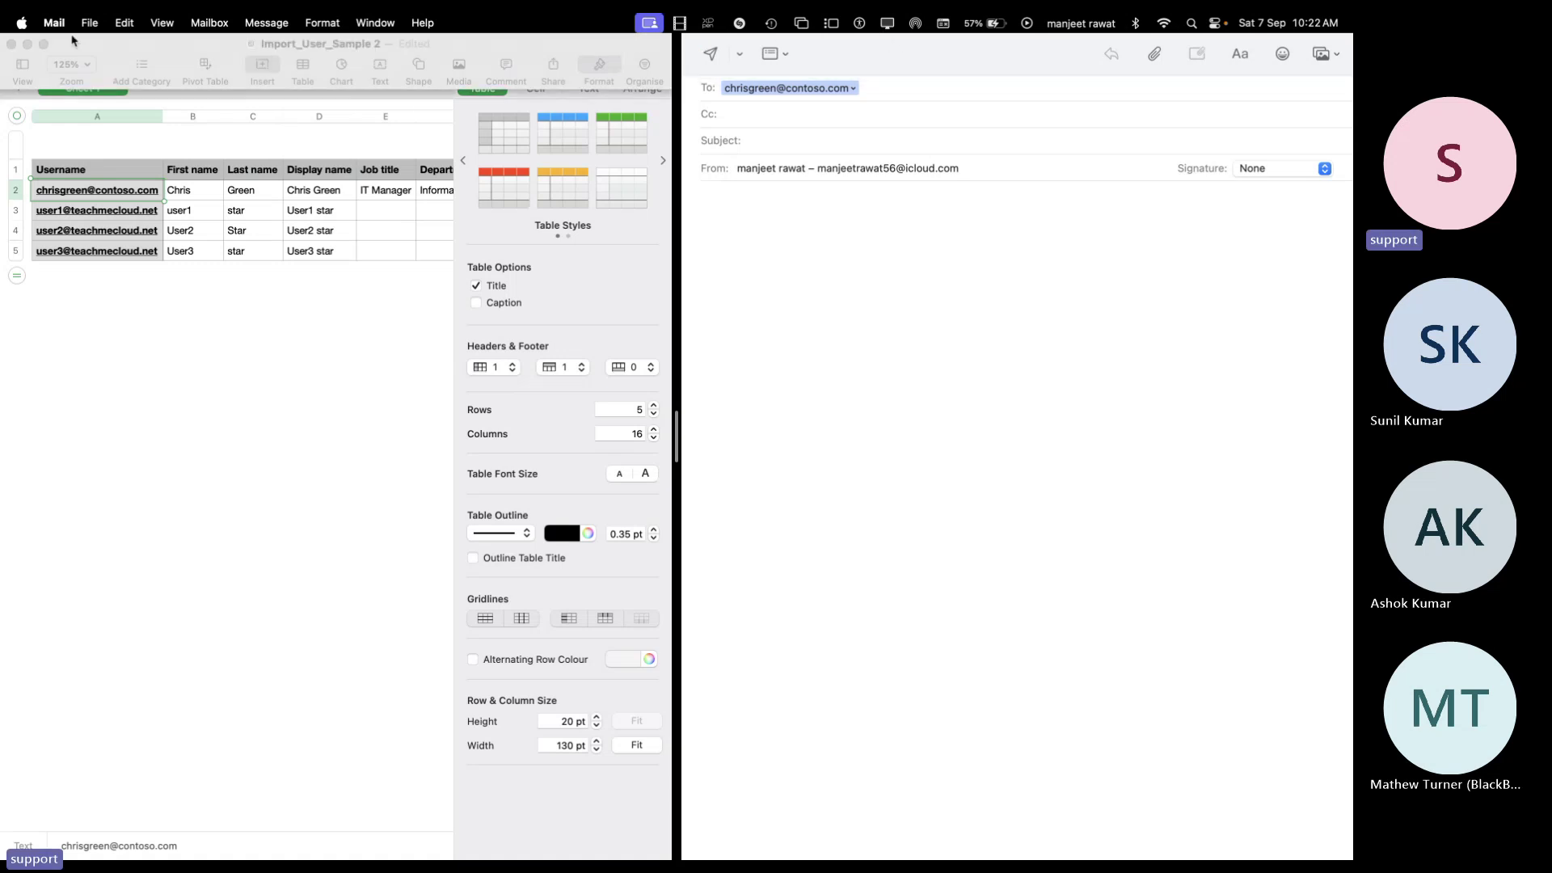
{"action": "left_click", "coordinate": [187, 360]}
{"action": "left_click", "coordinate": [967, 141]}
{"action": "left_click", "coordinate": [38, 47]}
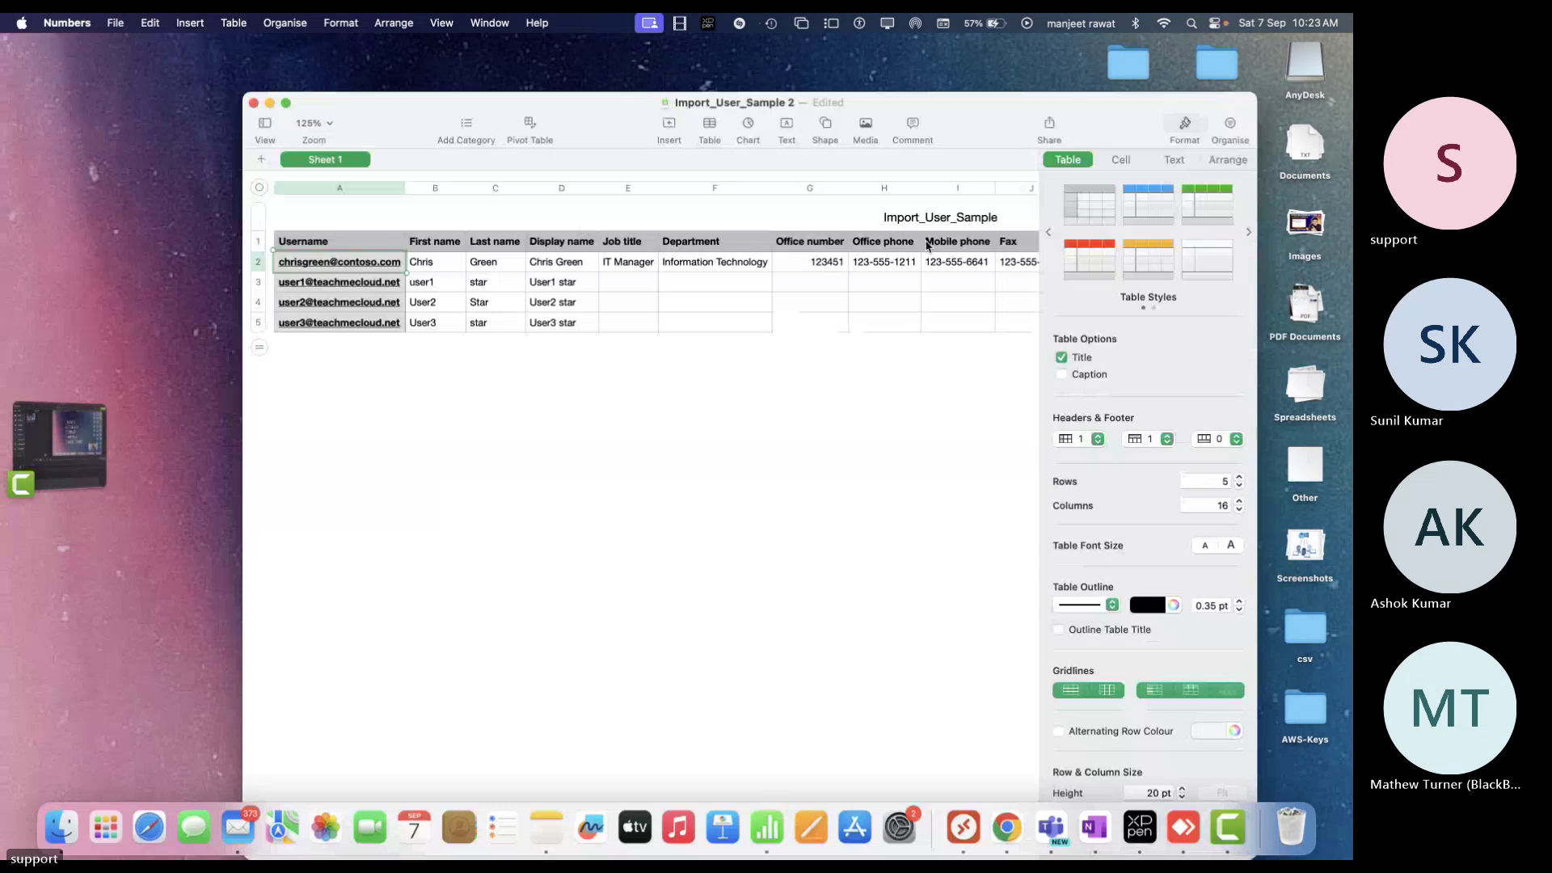
{"action": "left_click", "coordinate": [388, 394]}
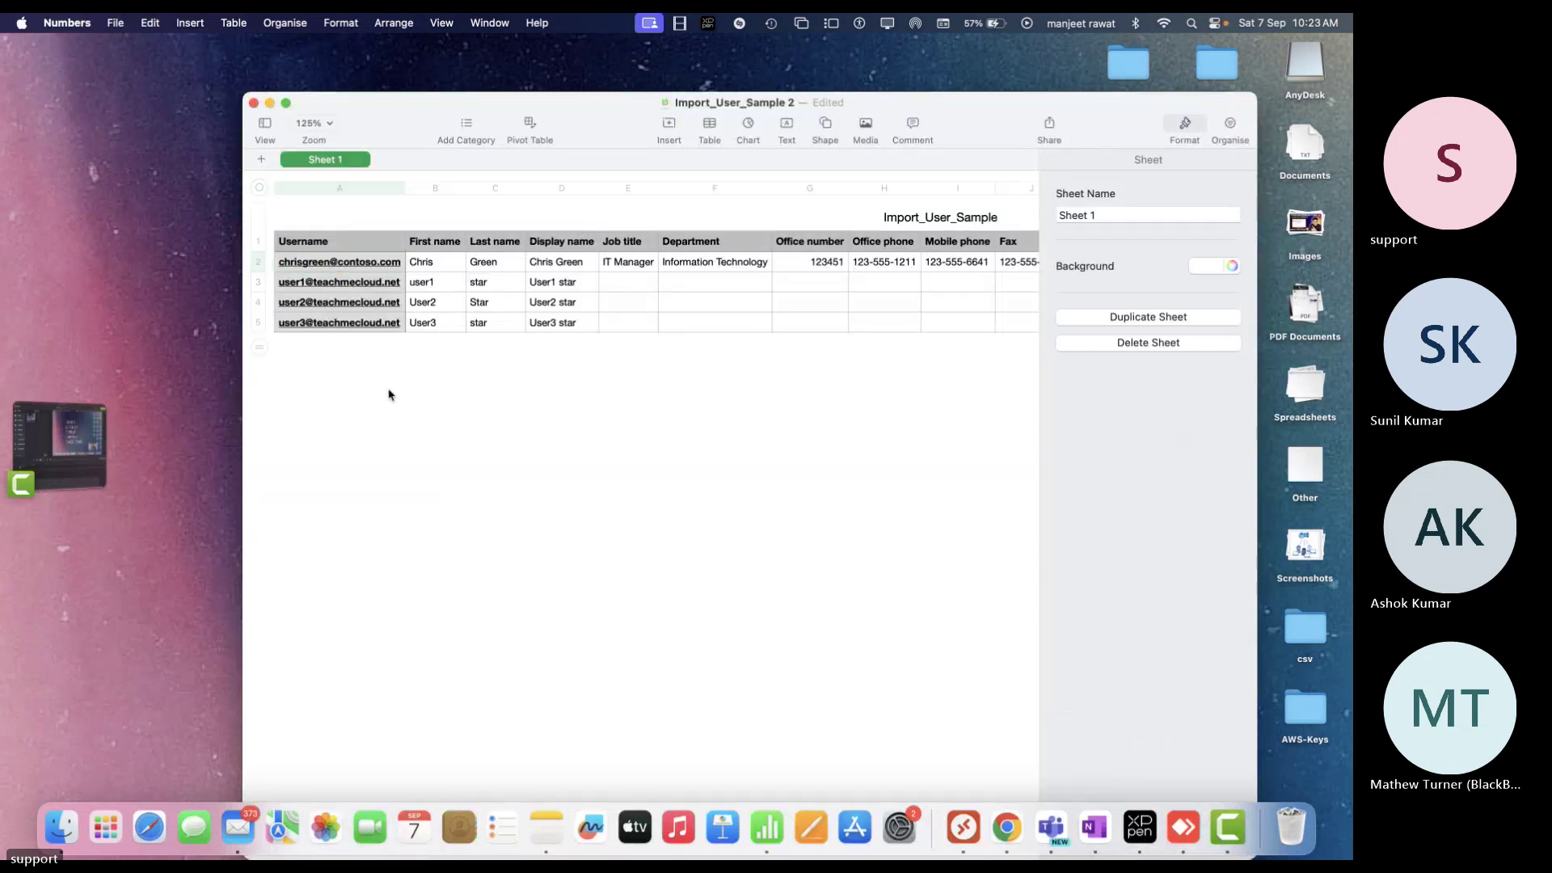
{"action": "left_click", "coordinate": [305, 265]}
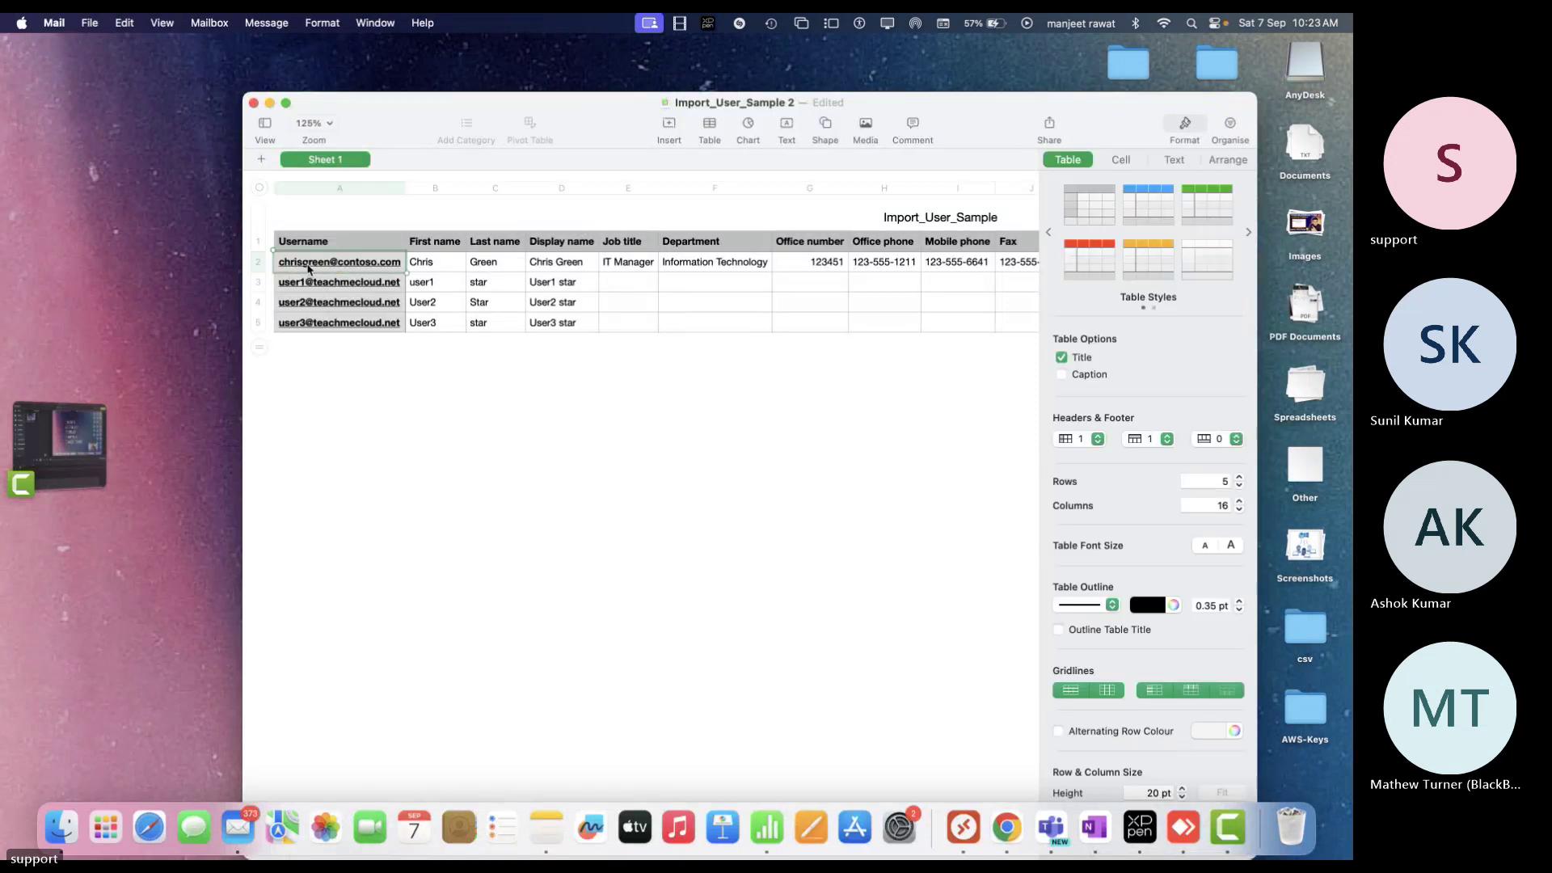
{"action": "left_click", "coordinate": [60, 500]}
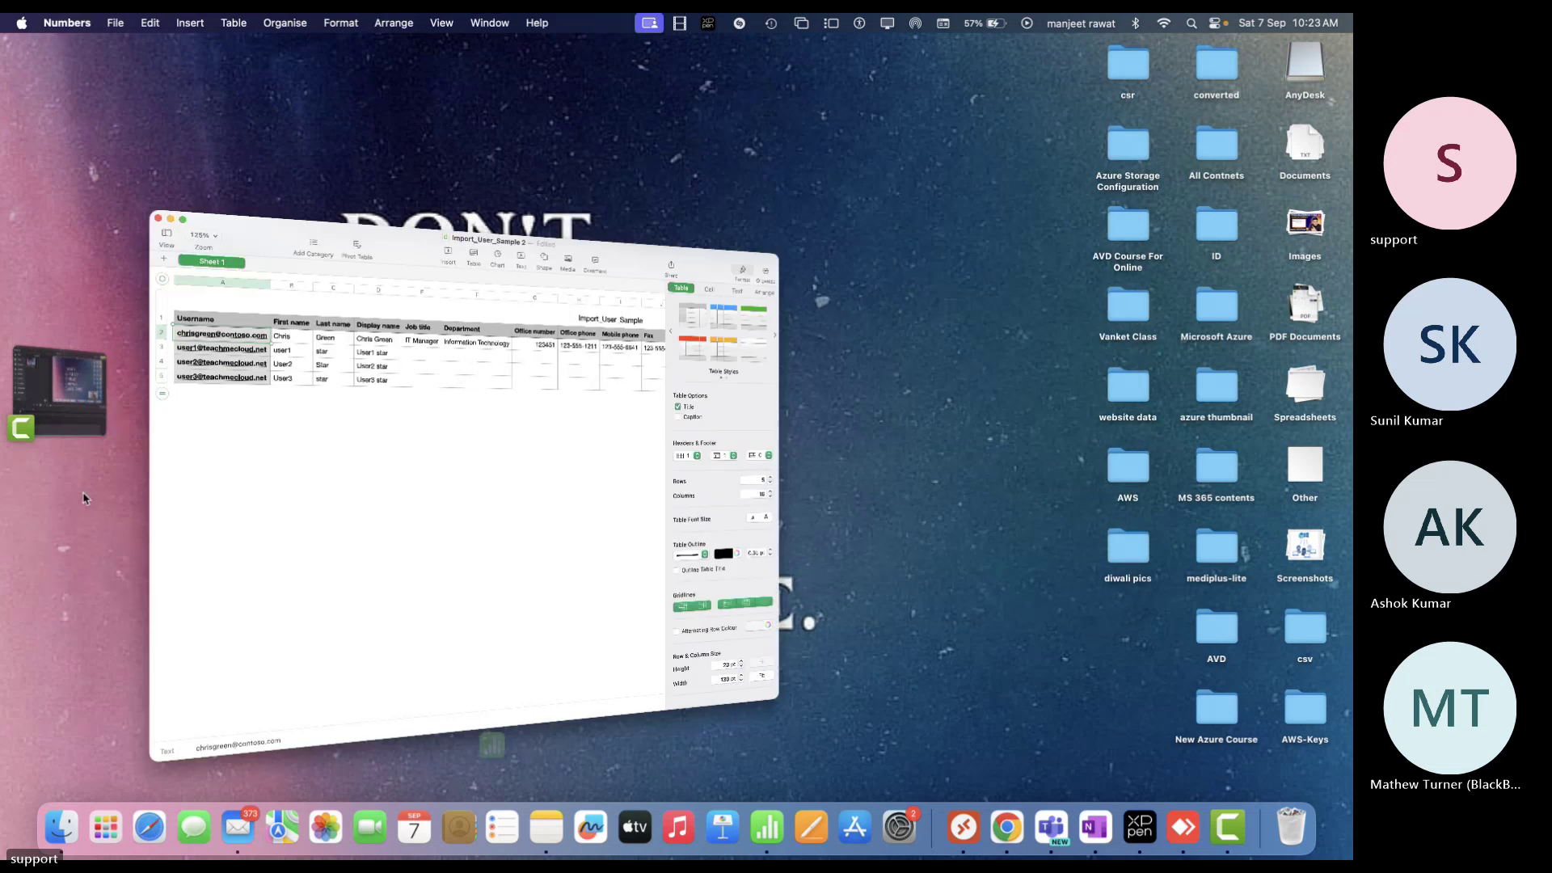
{"action": "left_click", "coordinate": [260, 263]}
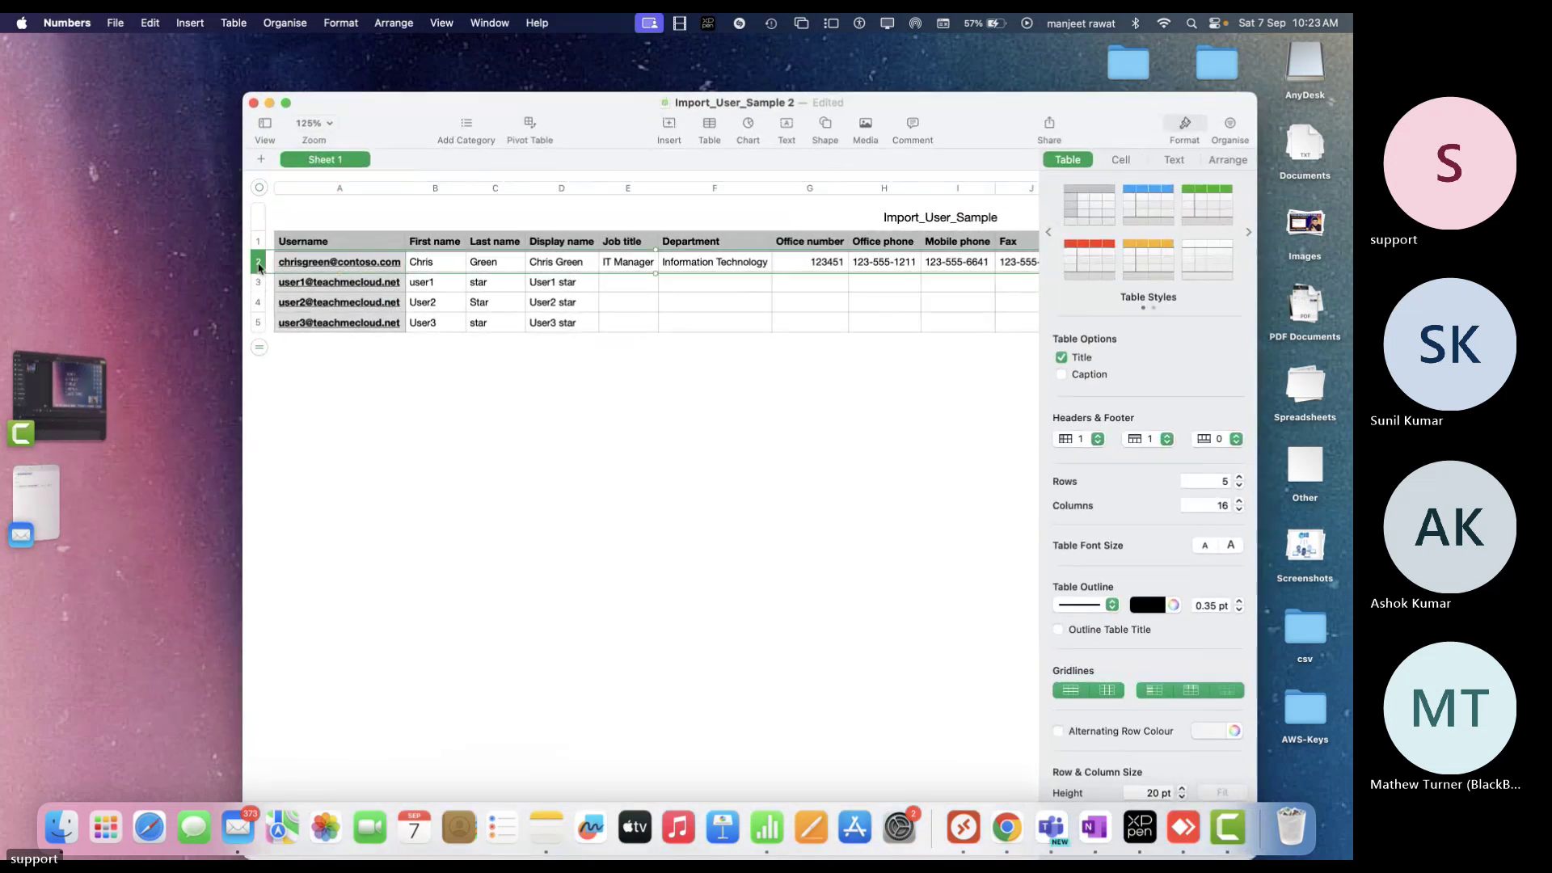
{"action": "left_click", "coordinate": [268, 263]}
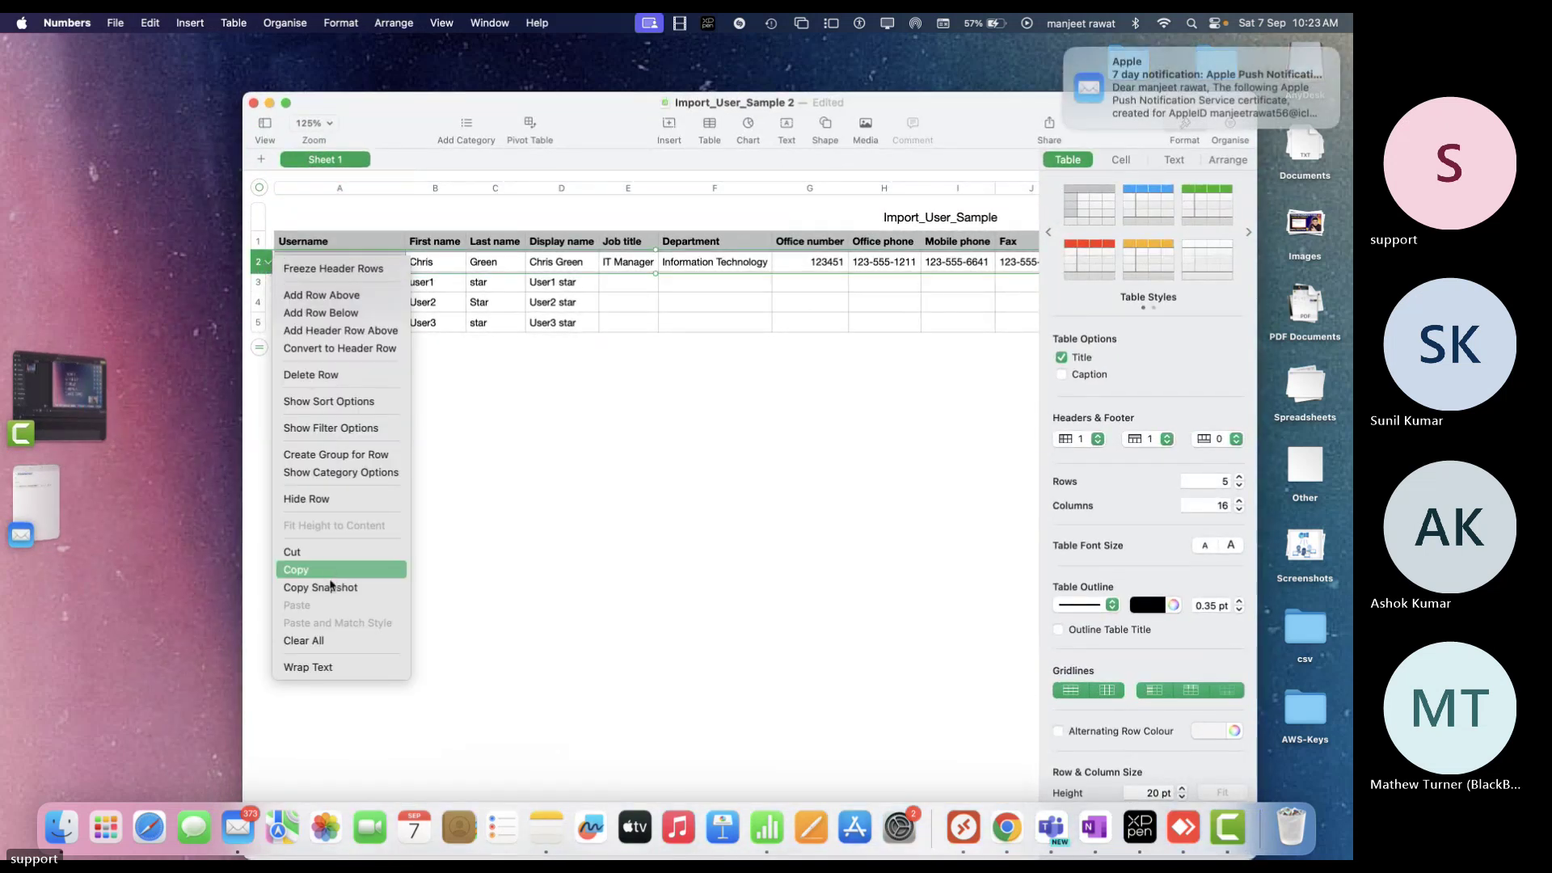
{"action": "left_click", "coordinate": [337, 377]}
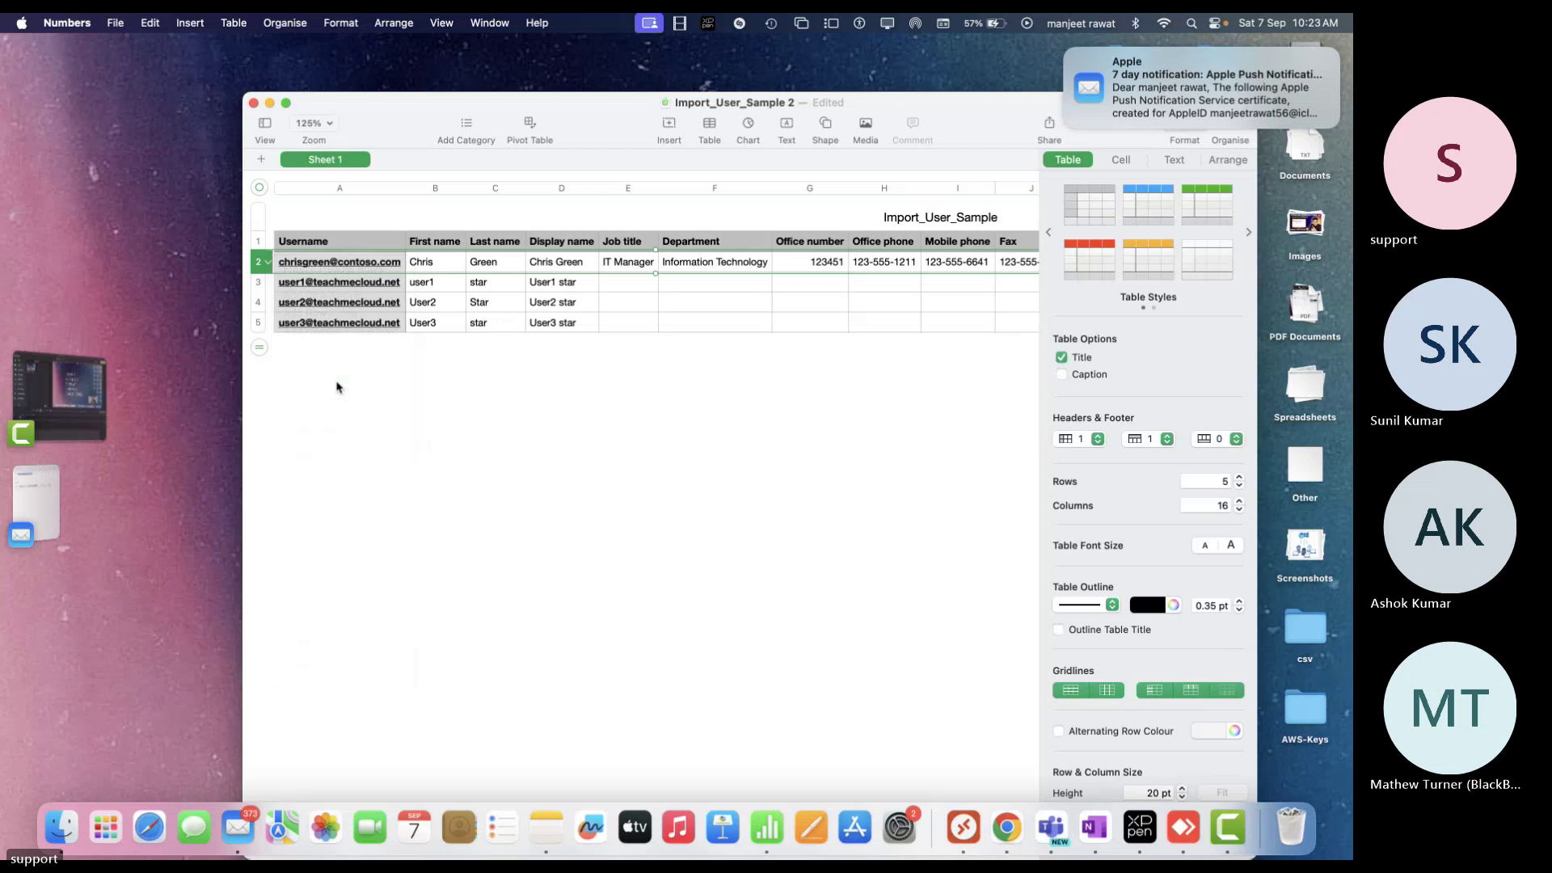
{"action": "left_click", "coordinate": [498, 447]}
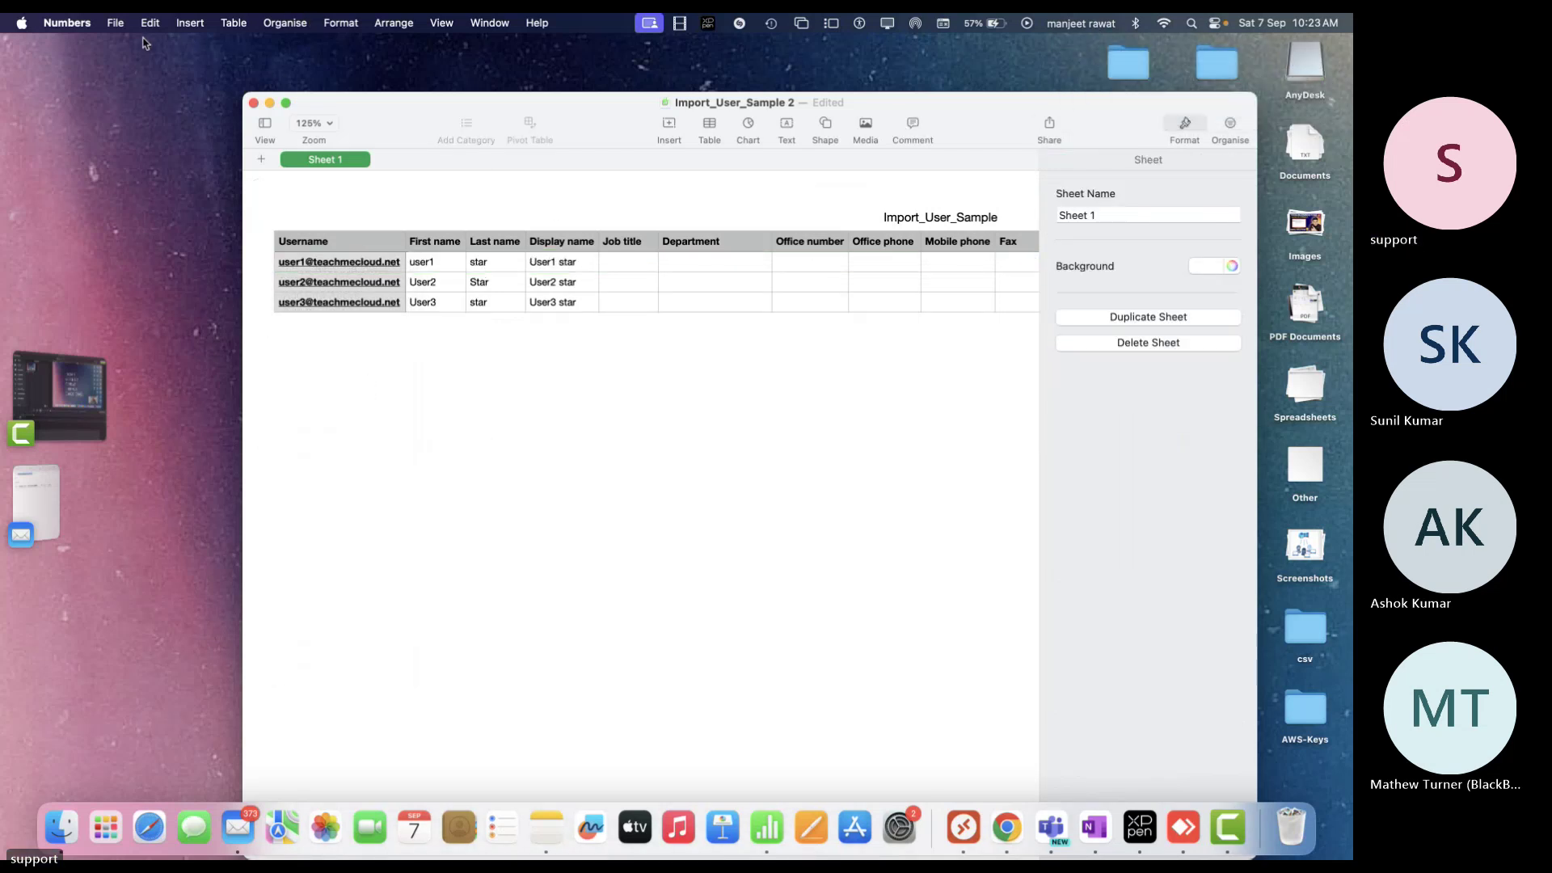
Export the sheet as a CSV named bulk into the csv folder
{"action": "left_click", "coordinate": [286, 103]}
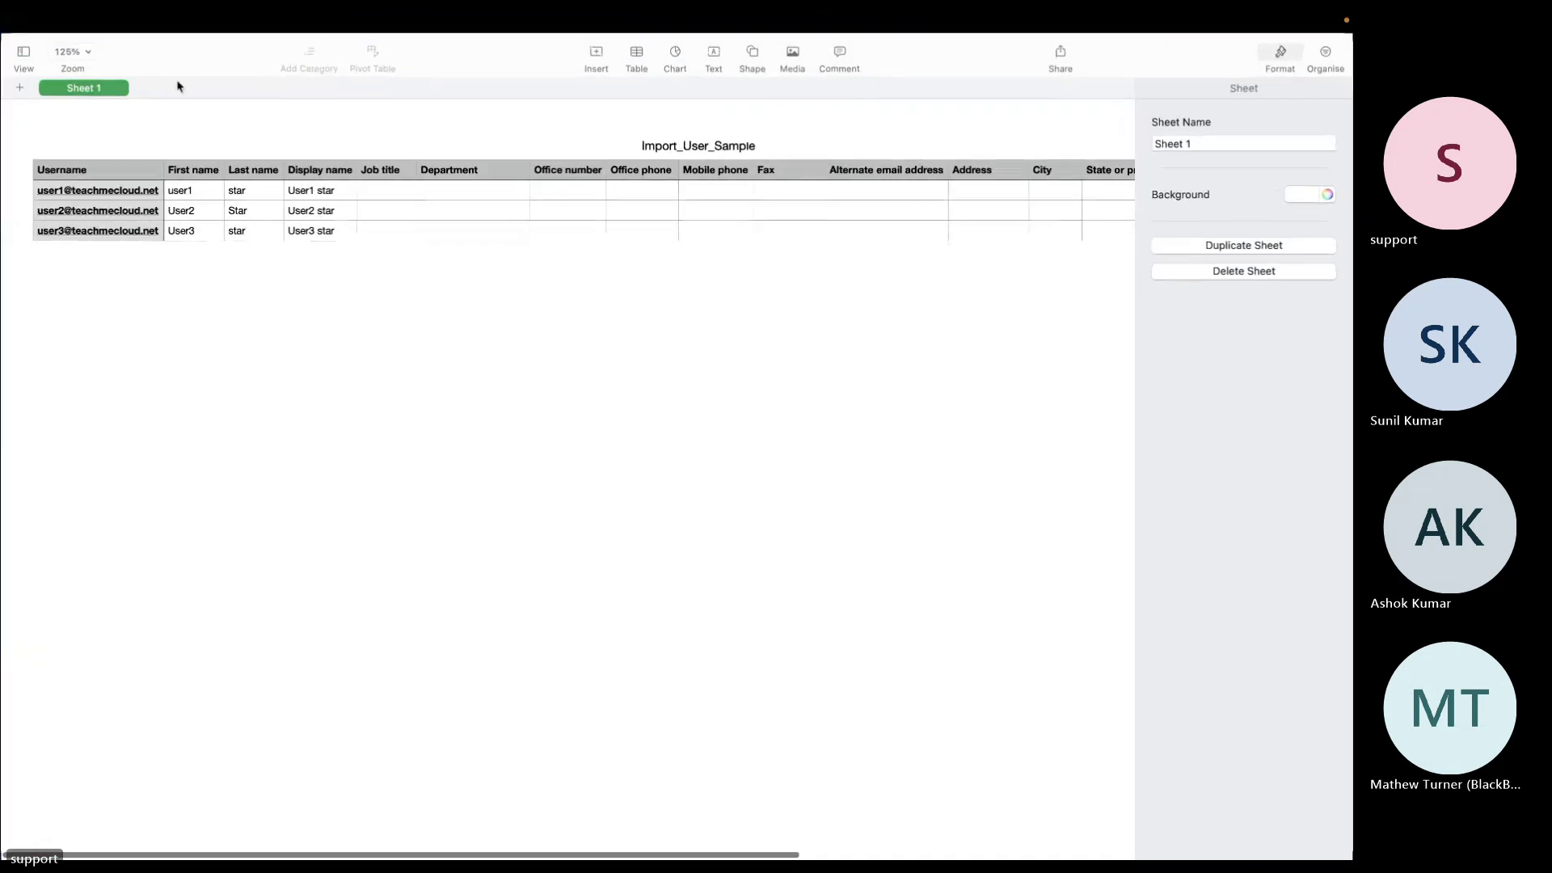
{"action": "left_click", "coordinate": [116, 23]}
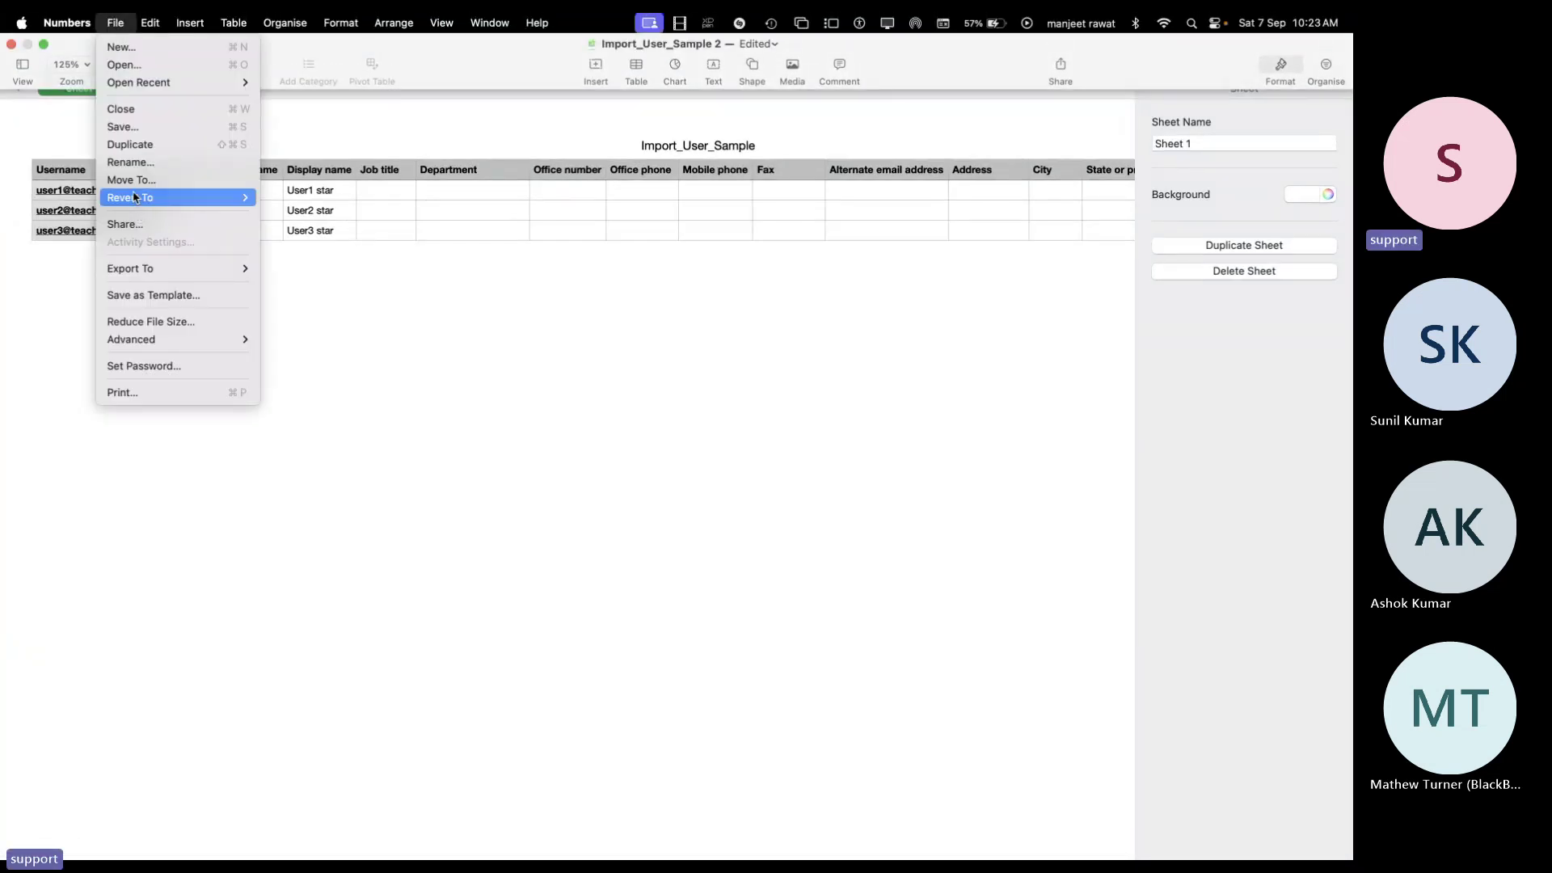
{"action": "mouse_move", "coordinate": [147, 274]}
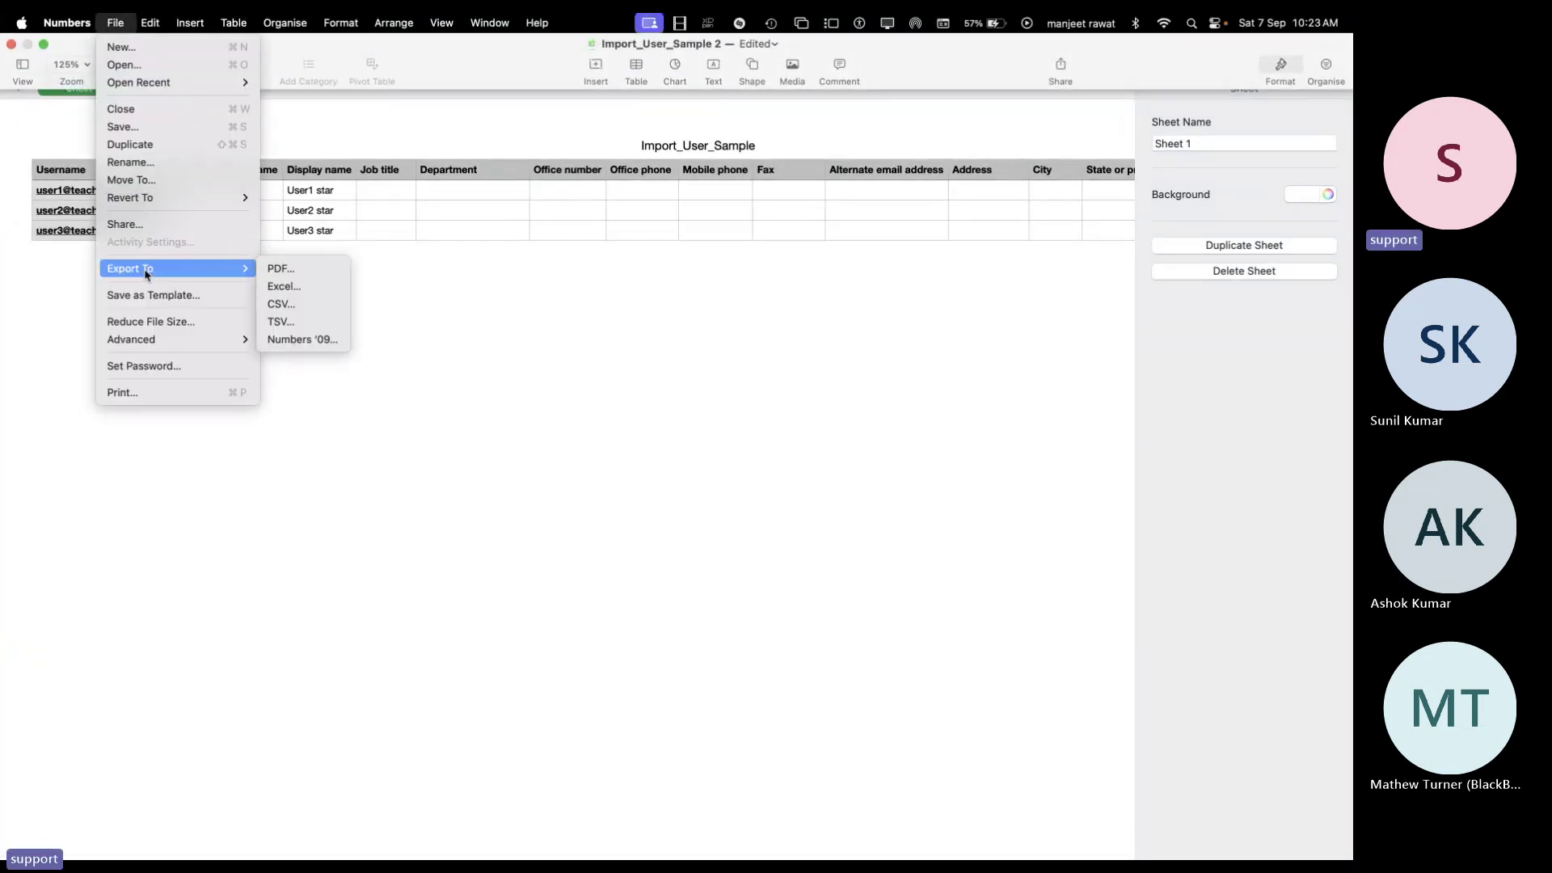
{"action": "left_click", "coordinate": [283, 303]}
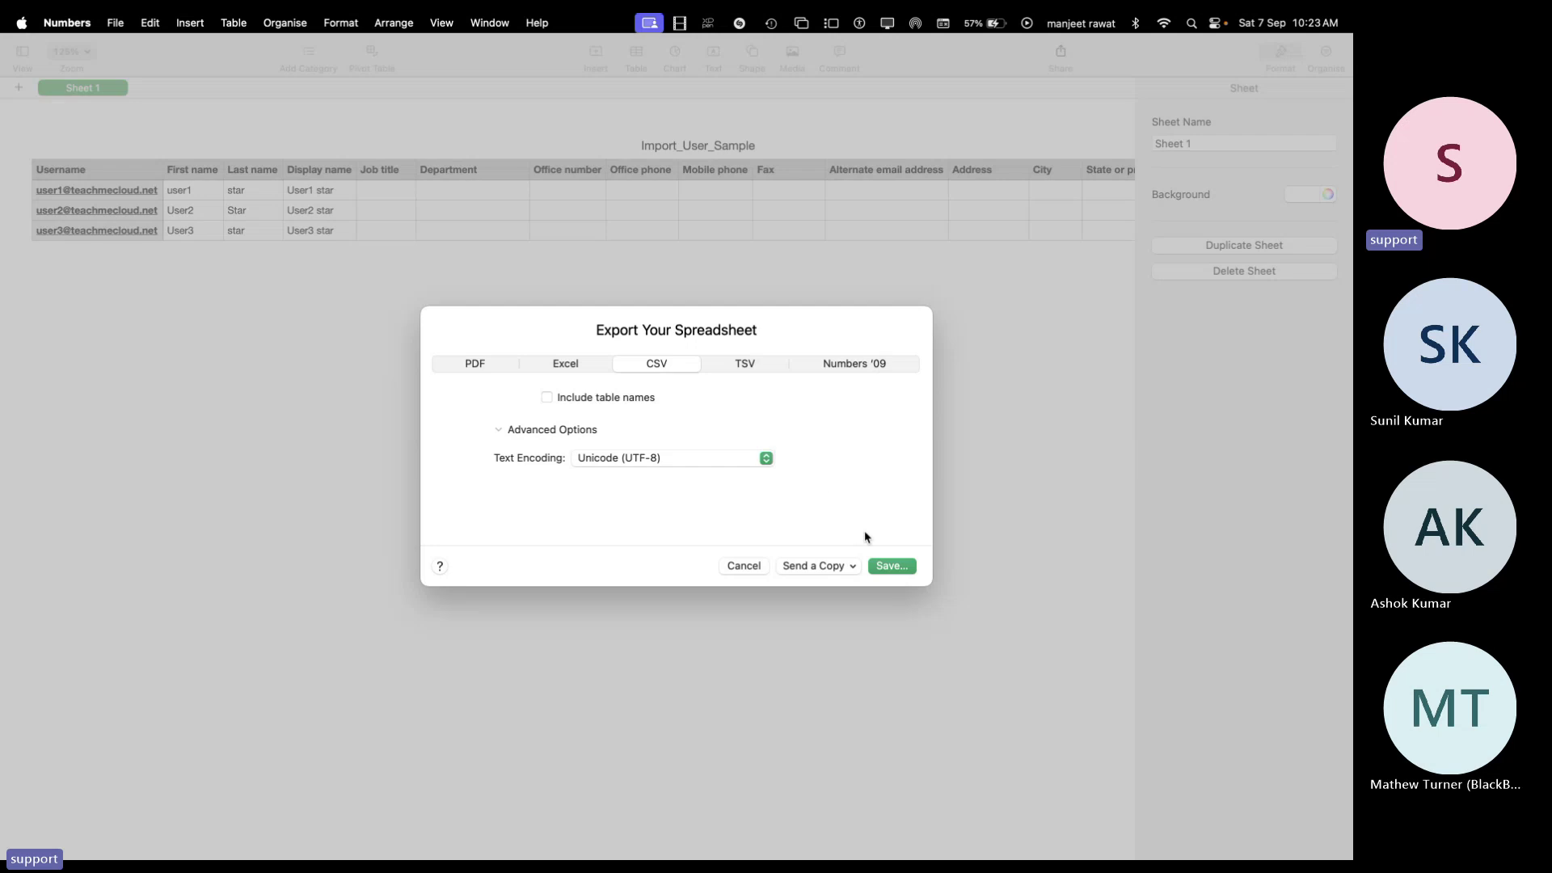
{"action": "left_click", "coordinate": [891, 565]}
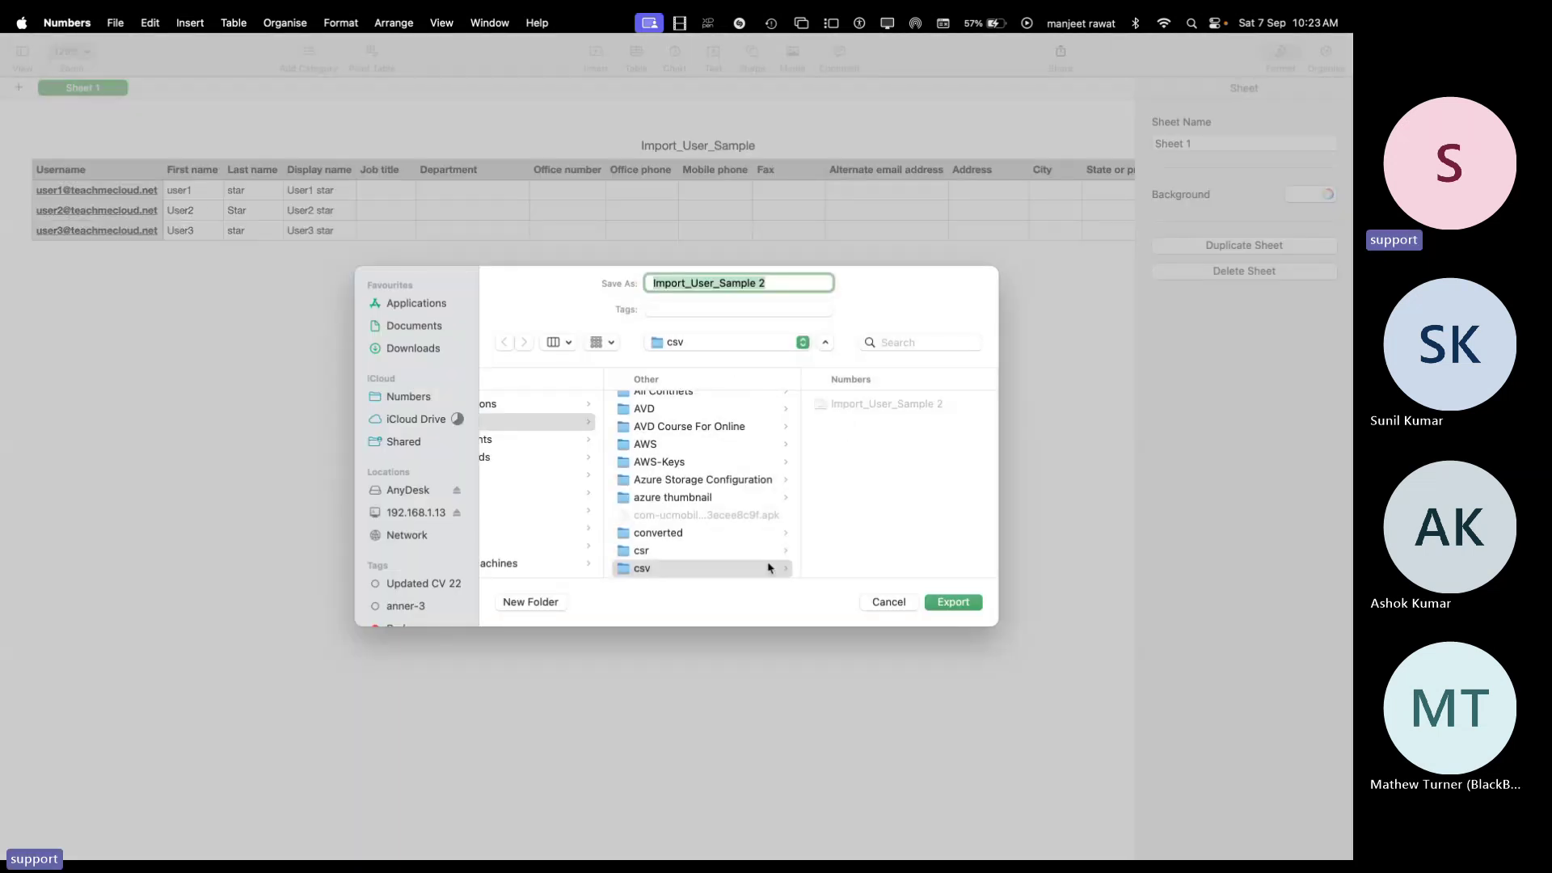
{"action": "type", "text": "b"}
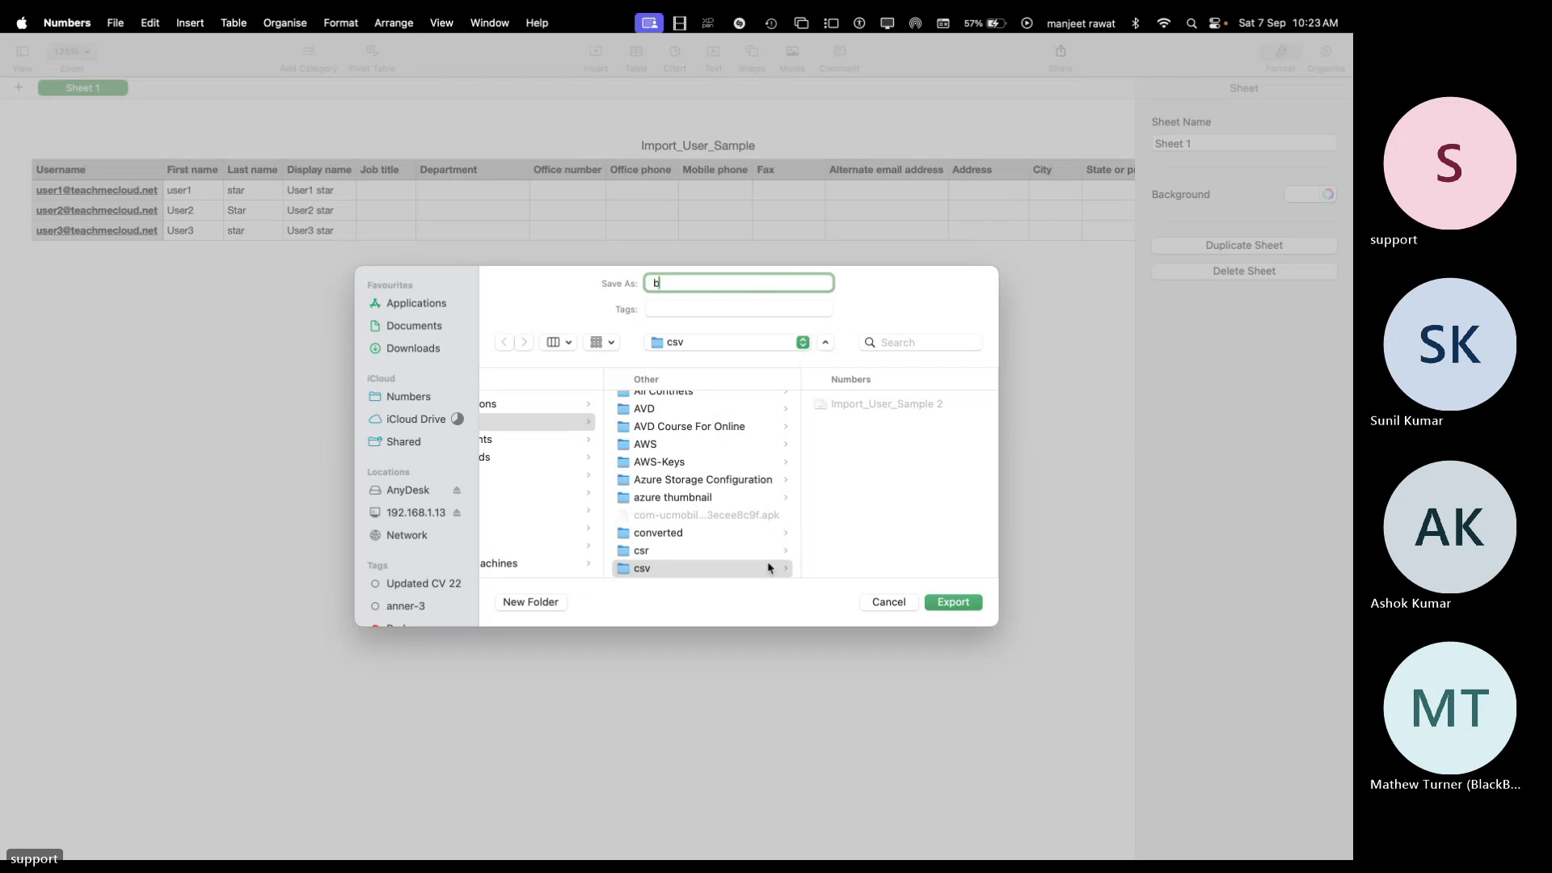
{"action": "type", "text": "ulk"}
{"action": "left_click", "coordinate": [953, 601]}
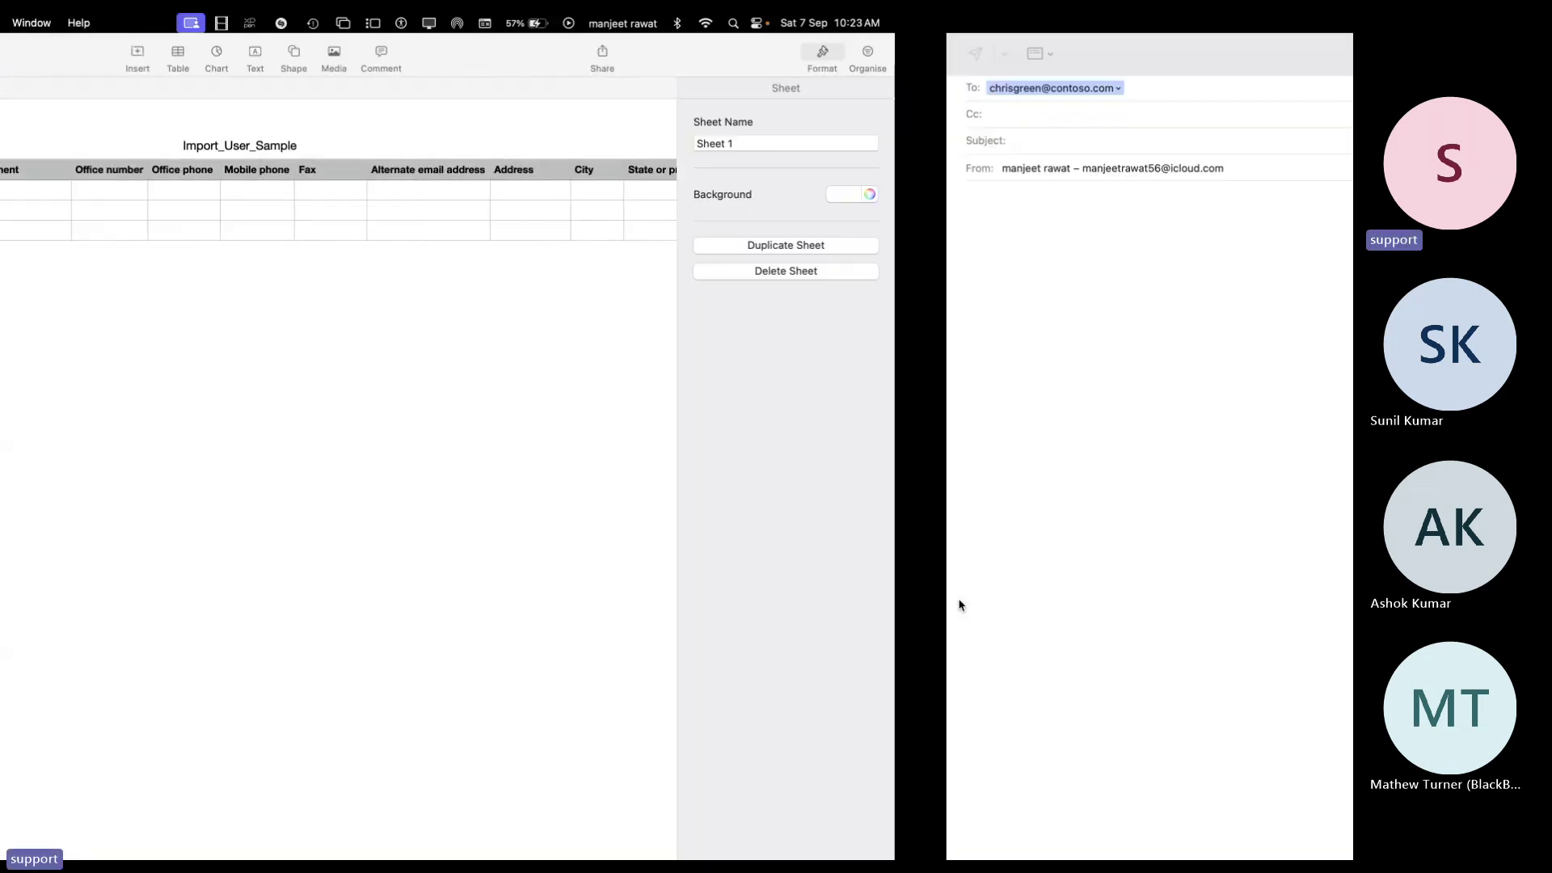
Discard the blank Mail message without saving a draft and switch back to the admin center in Chrome
{"action": "right_click", "coordinate": [825, 523]}
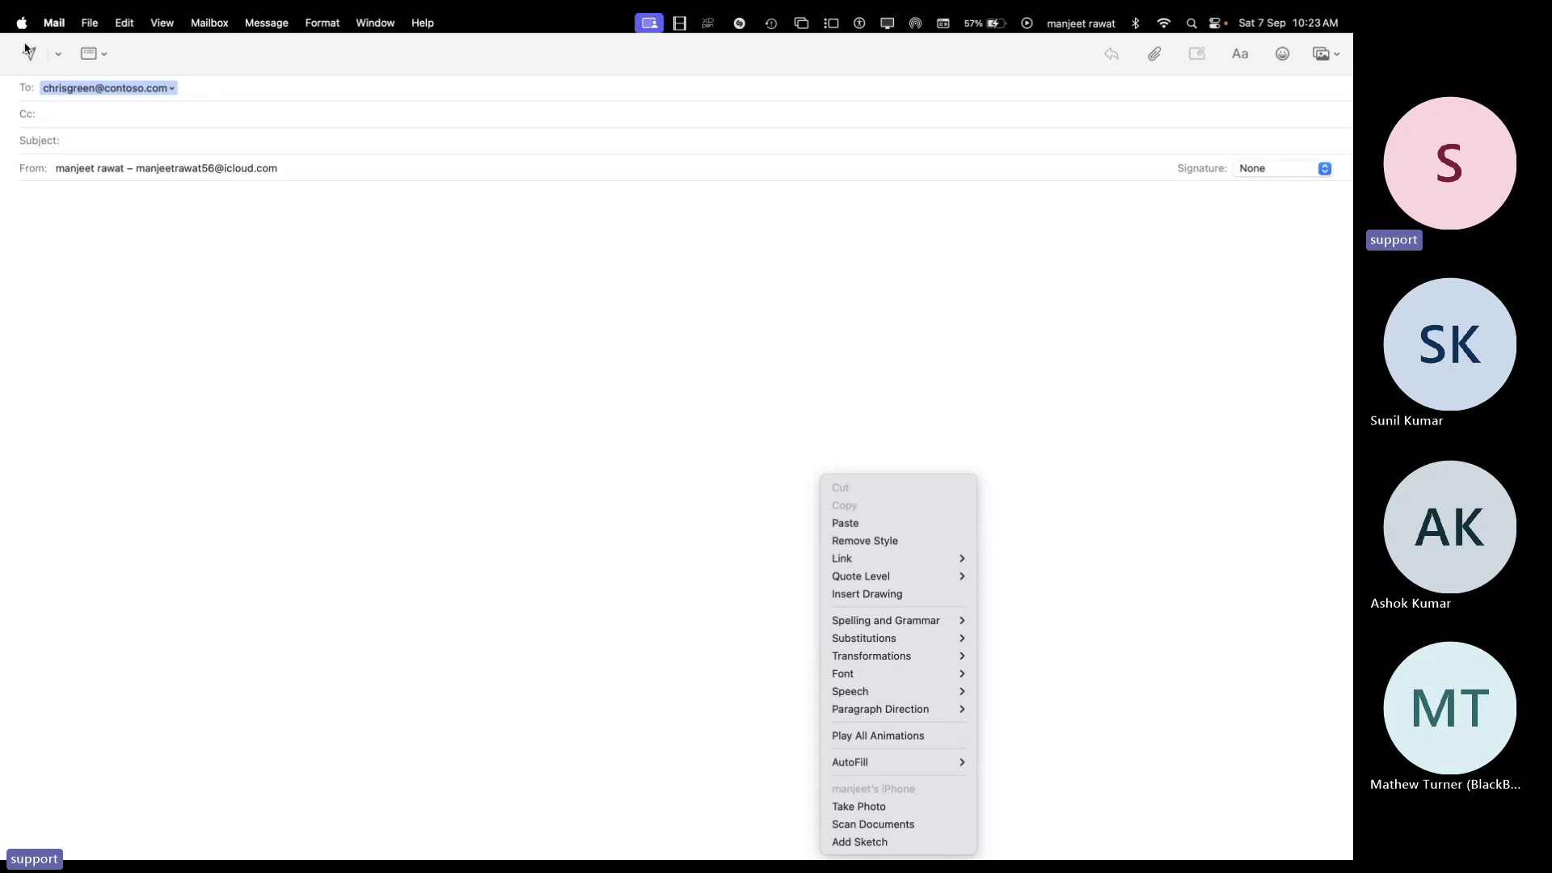
{"action": "left_click", "coordinate": [451, 388]}
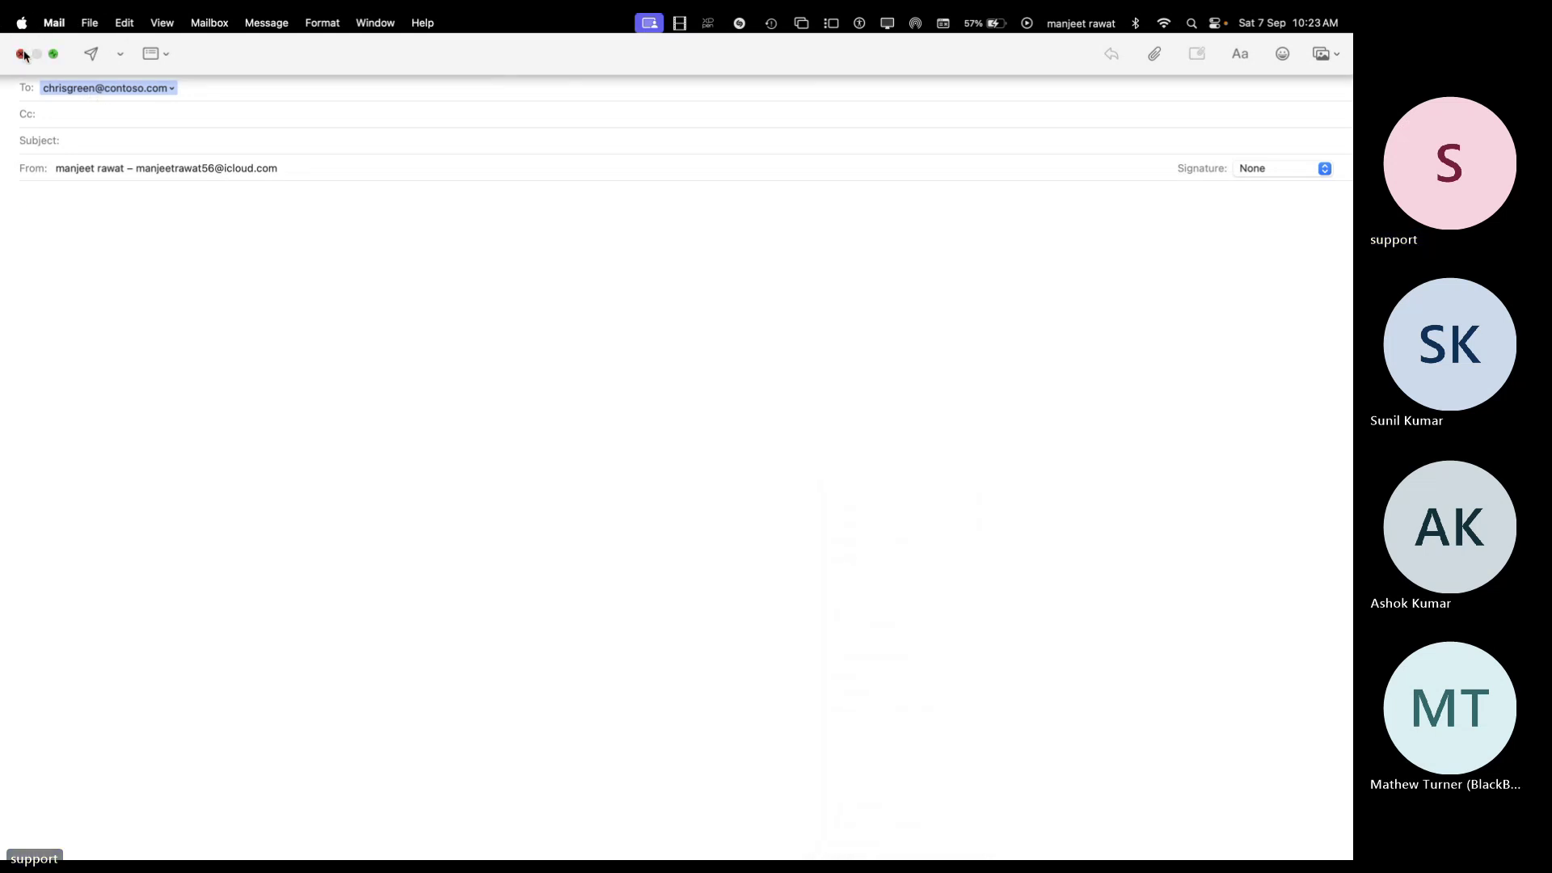
{"action": "left_click", "coordinate": [22, 54]}
{"action": "left_click", "coordinate": [658, 512]}
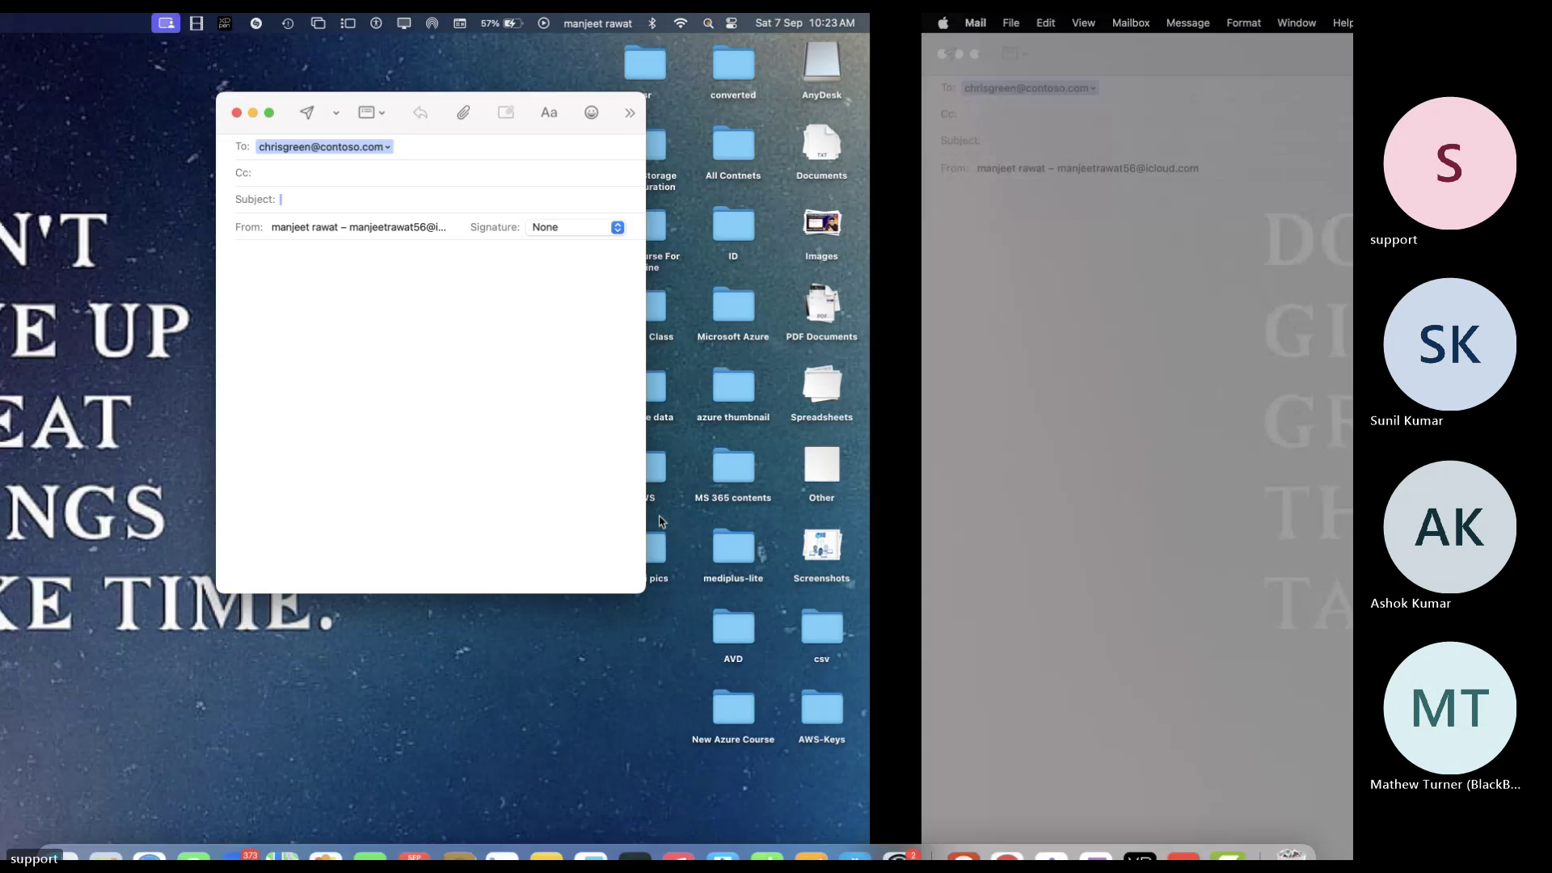
{"action": "key", "text": "ctrl+Right"}
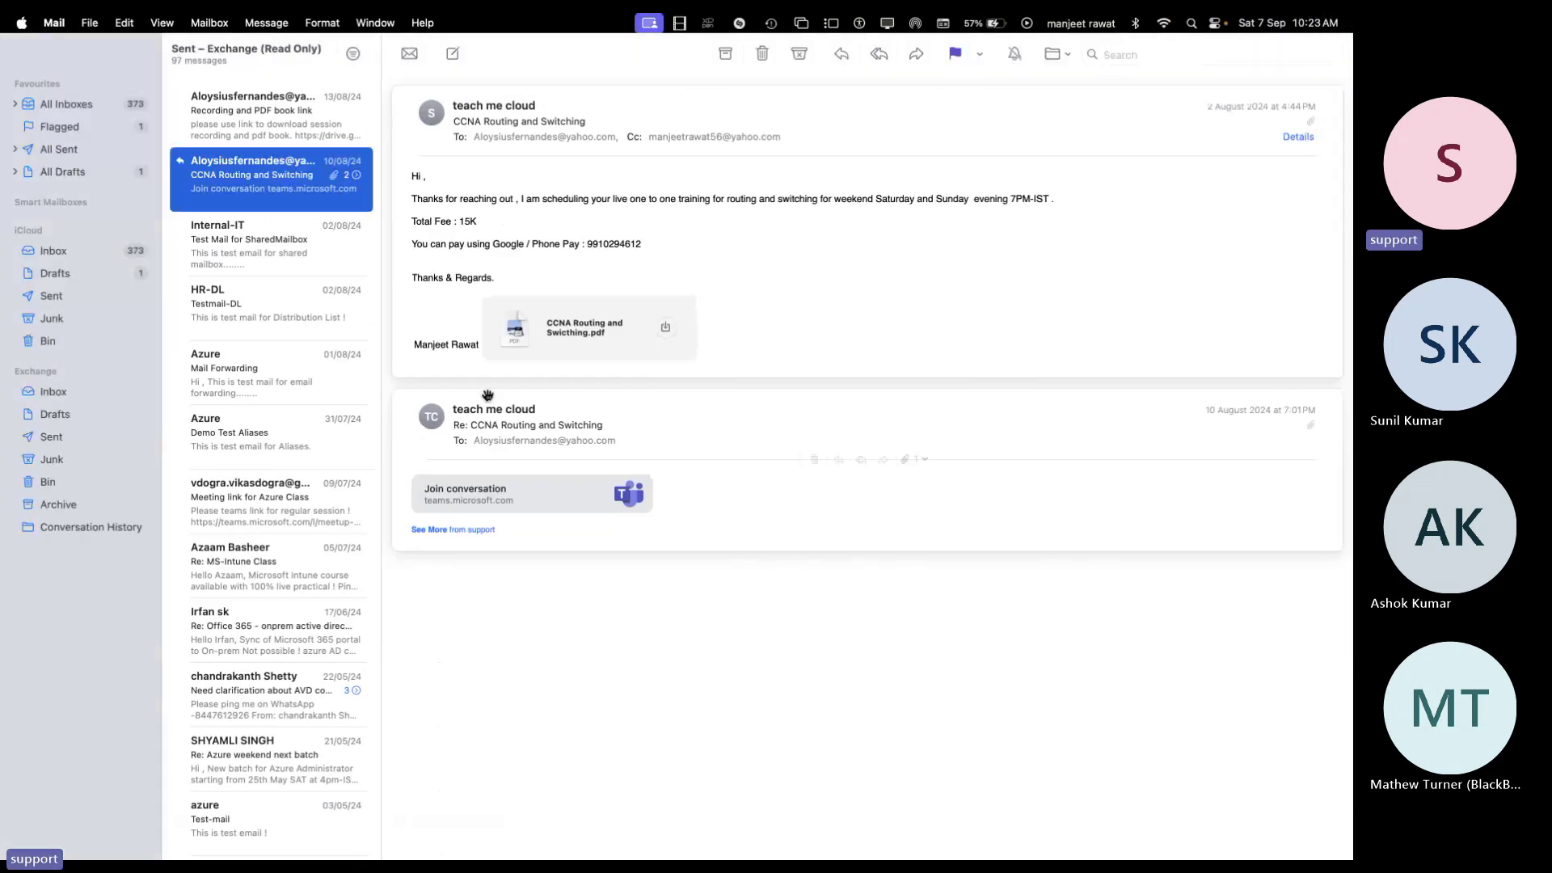
{"action": "key", "text": "ctrl+Left"}
{"action": "key", "text": "ctrl+Left"}
{"action": "key", "text": "ctrl+Left"}
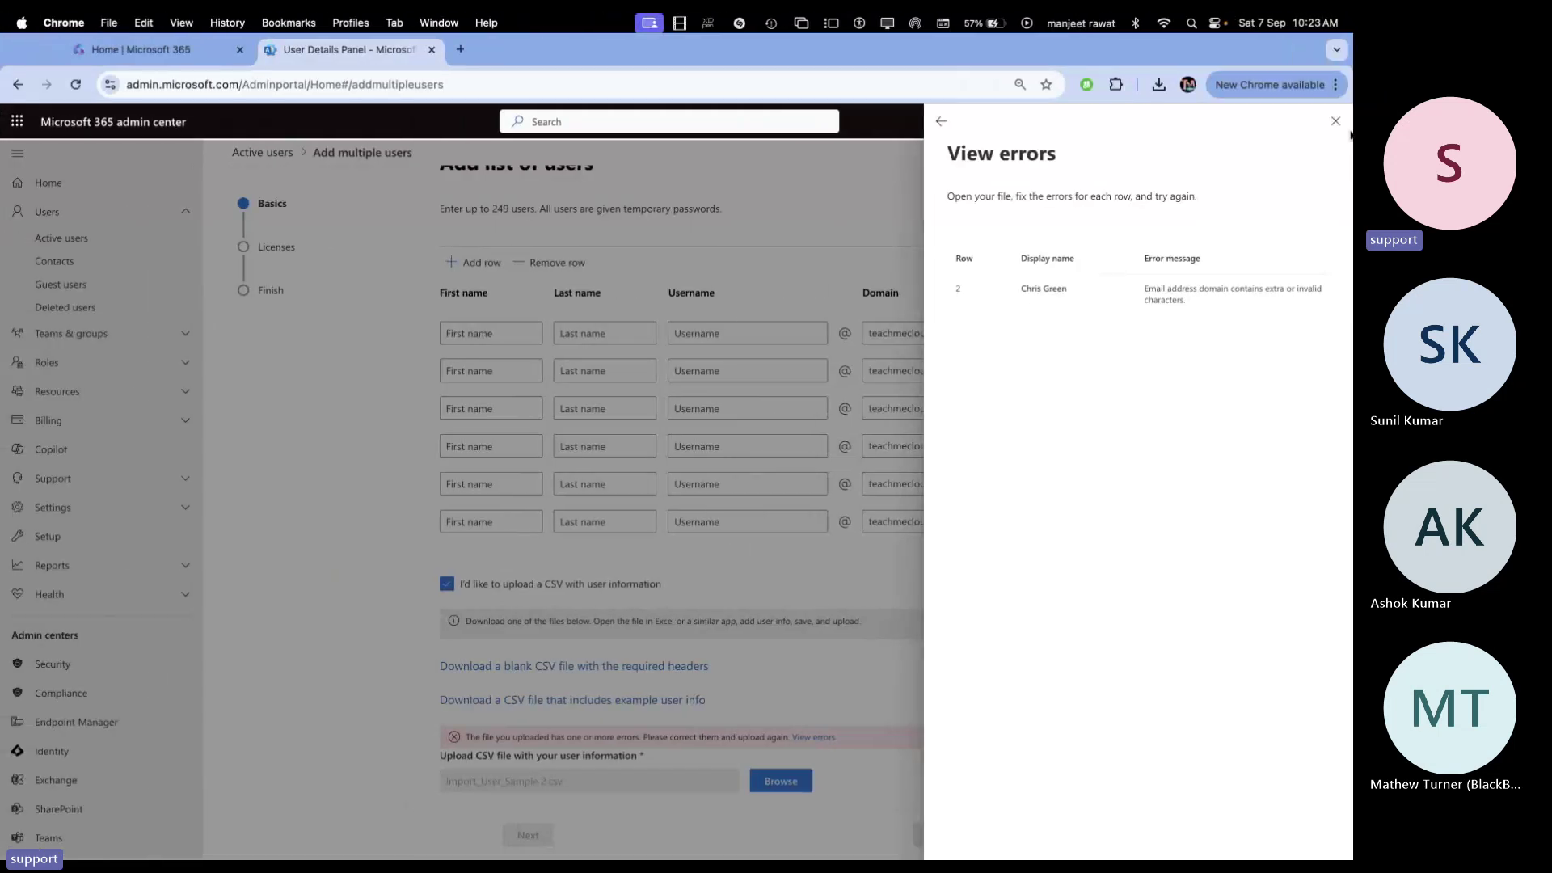
Close the upload errors panel and upload the corrected bulk.csv from the csv folder
{"action": "left_click", "coordinate": [1325, 121]}
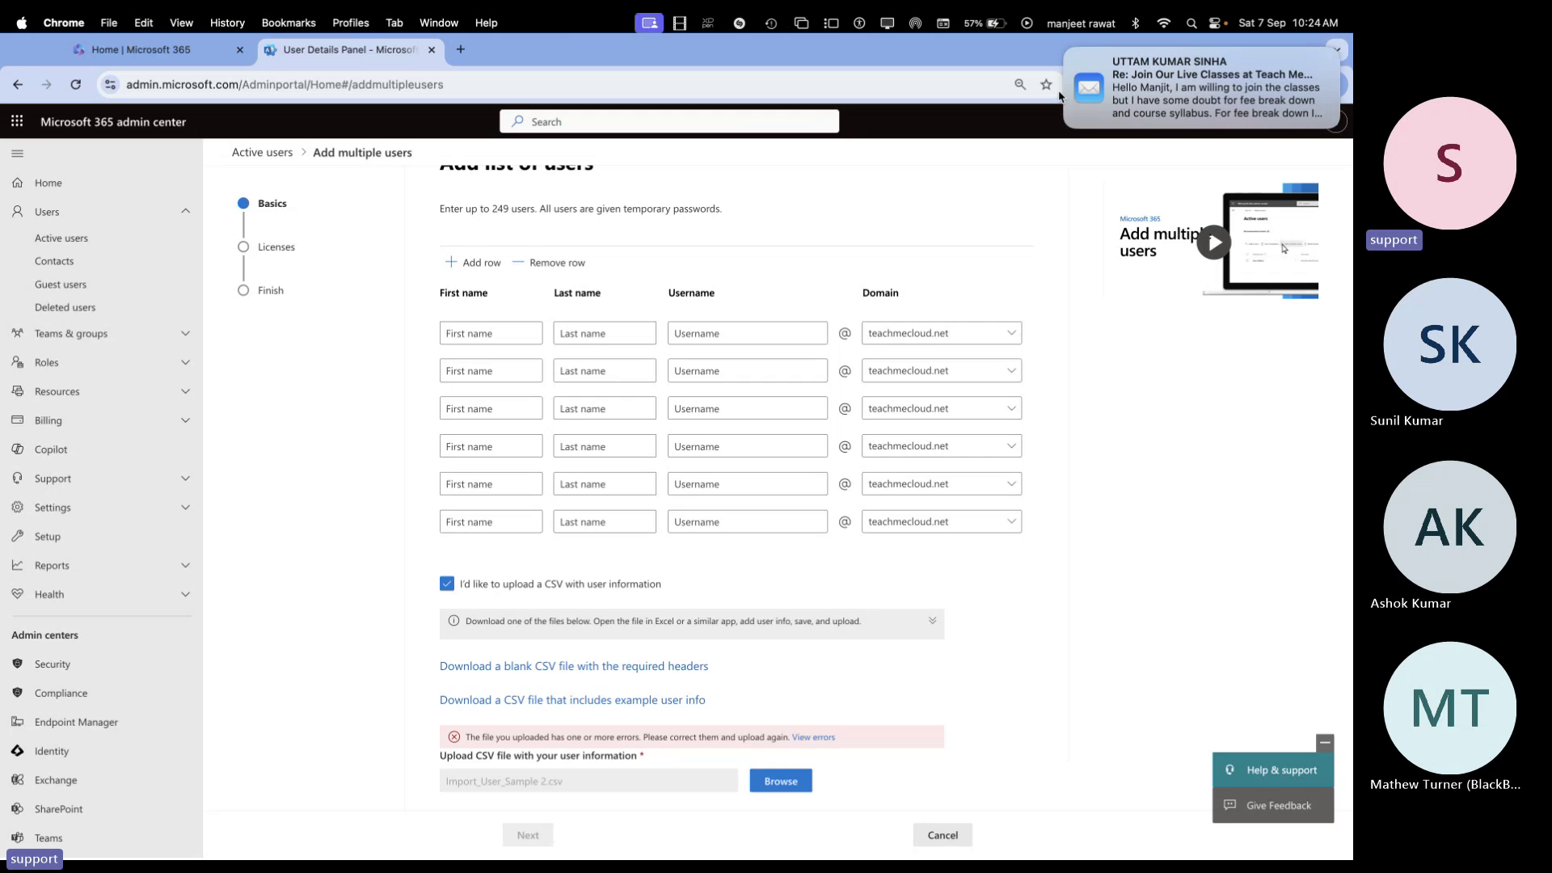
{"action": "left_click", "coordinate": [1067, 49]}
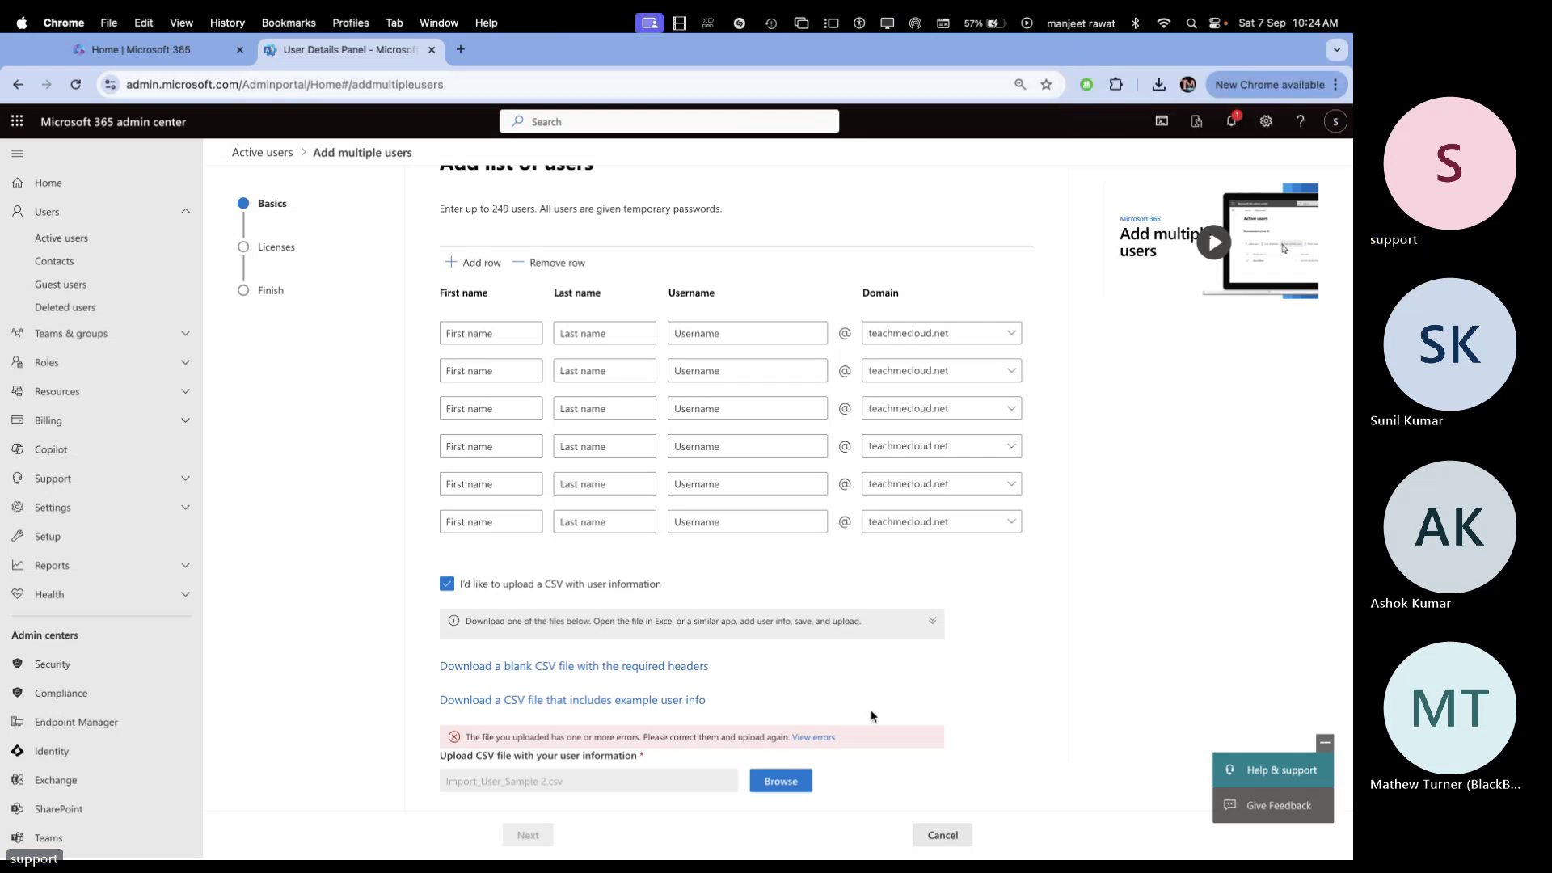
{"action": "left_click", "coordinate": [781, 781]}
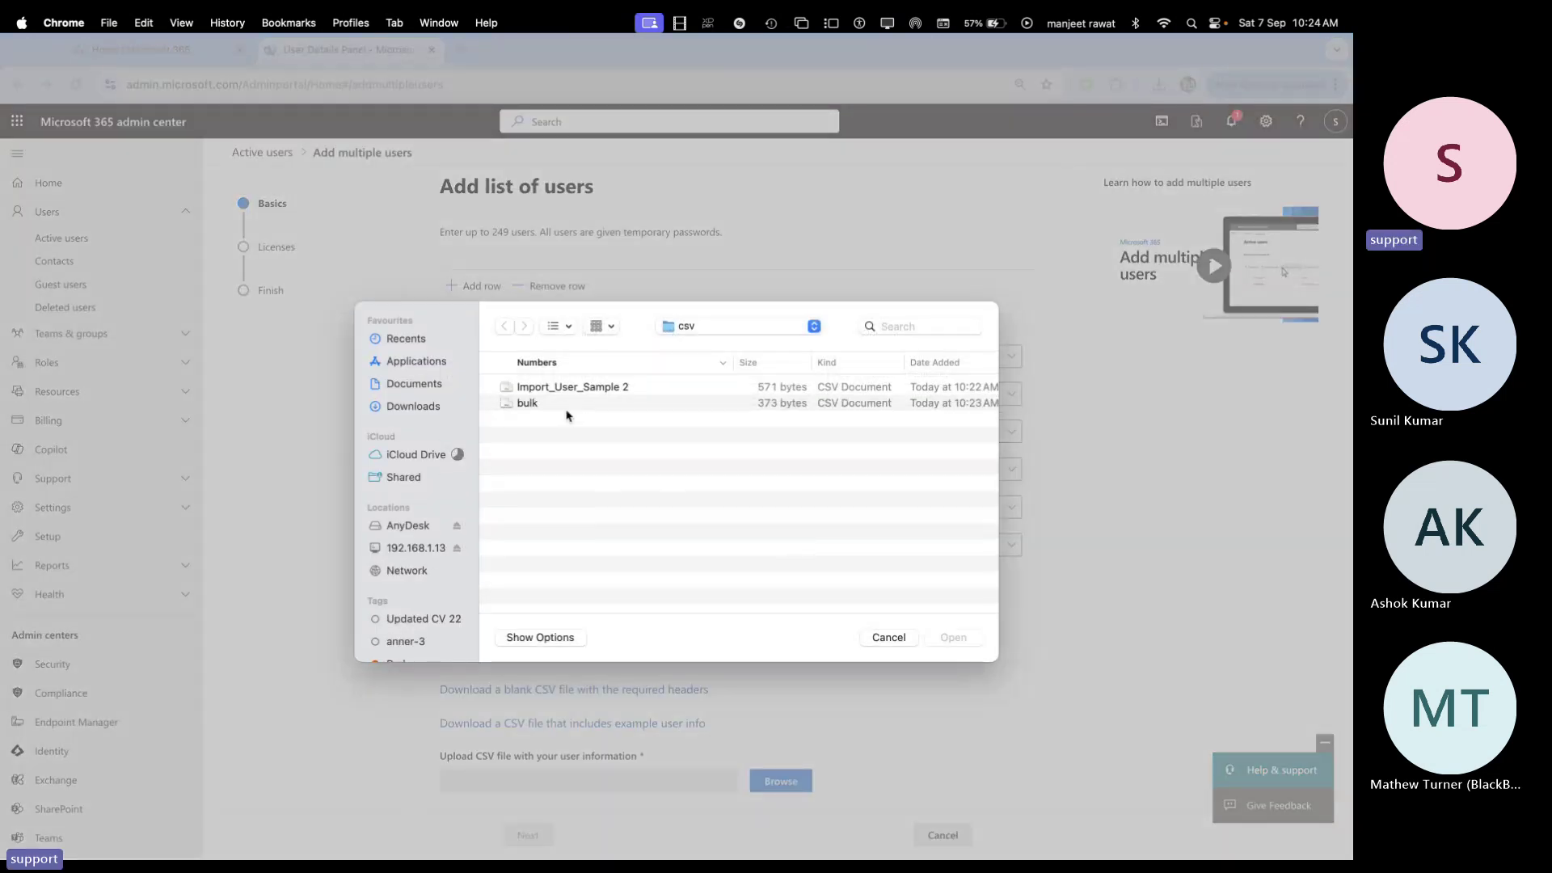
{"action": "double_click", "coordinate": [544, 407]}
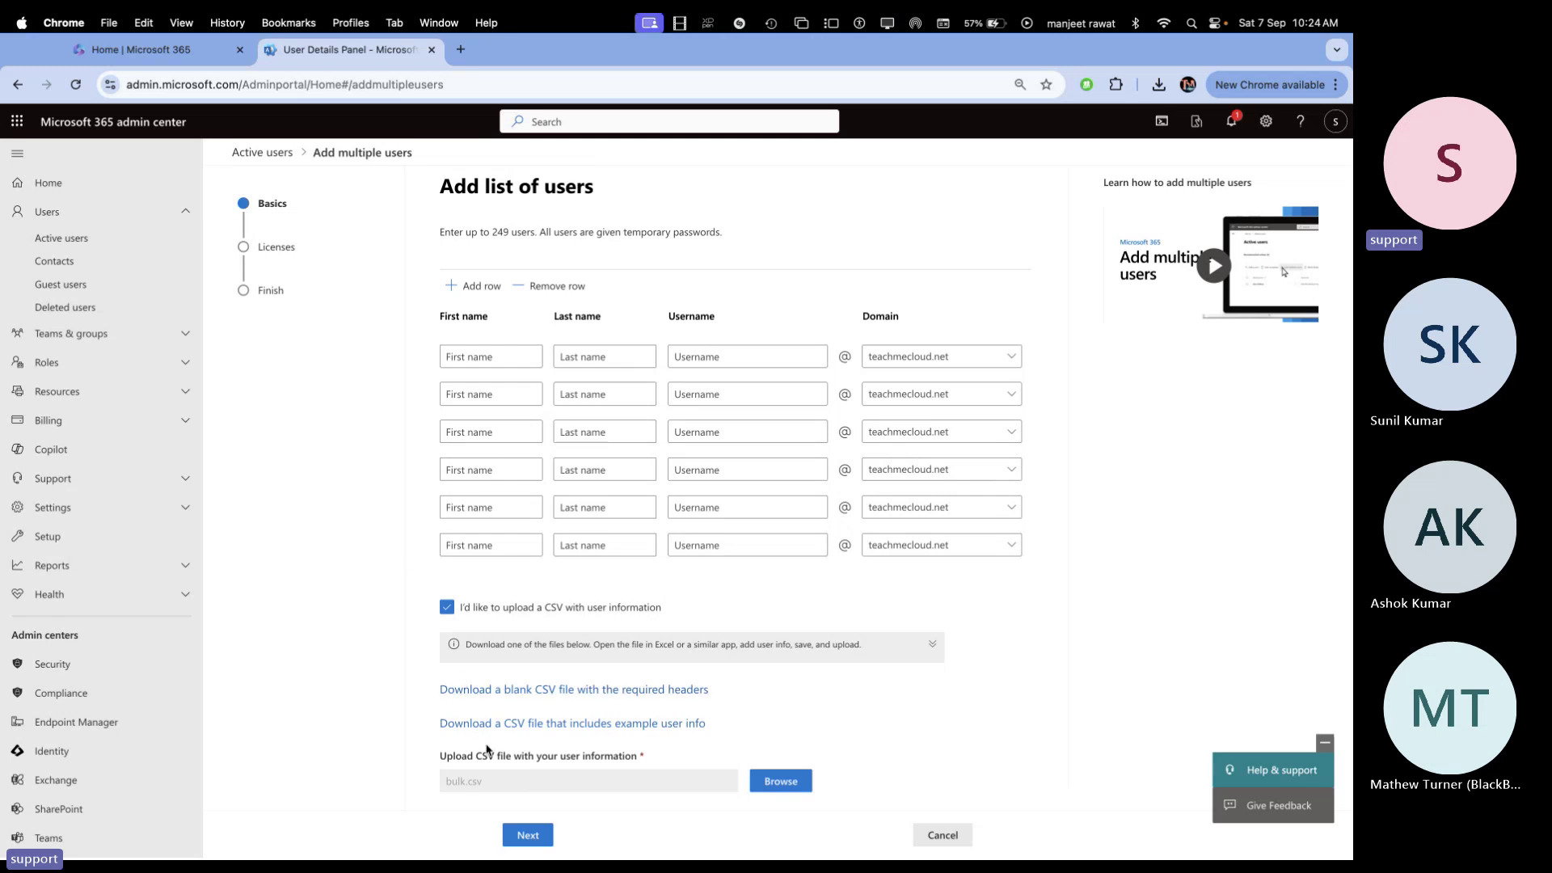
Assign the Office 365 E1 (no Teams) license to the new users
{"action": "left_click", "coordinate": [529, 837]}
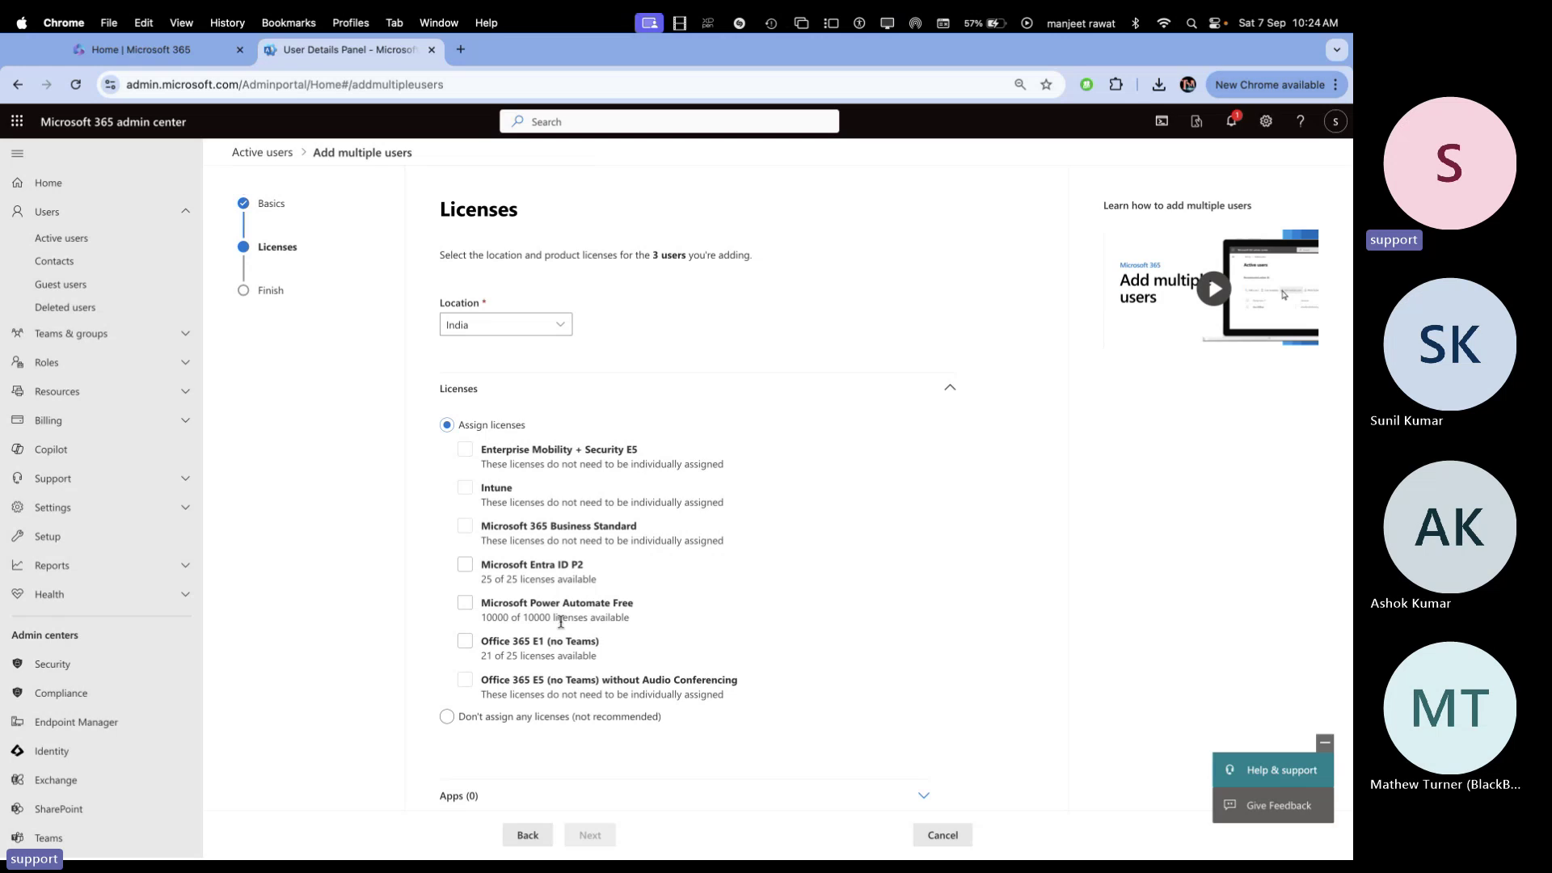
{"action": "left_click", "coordinate": [475, 652]}
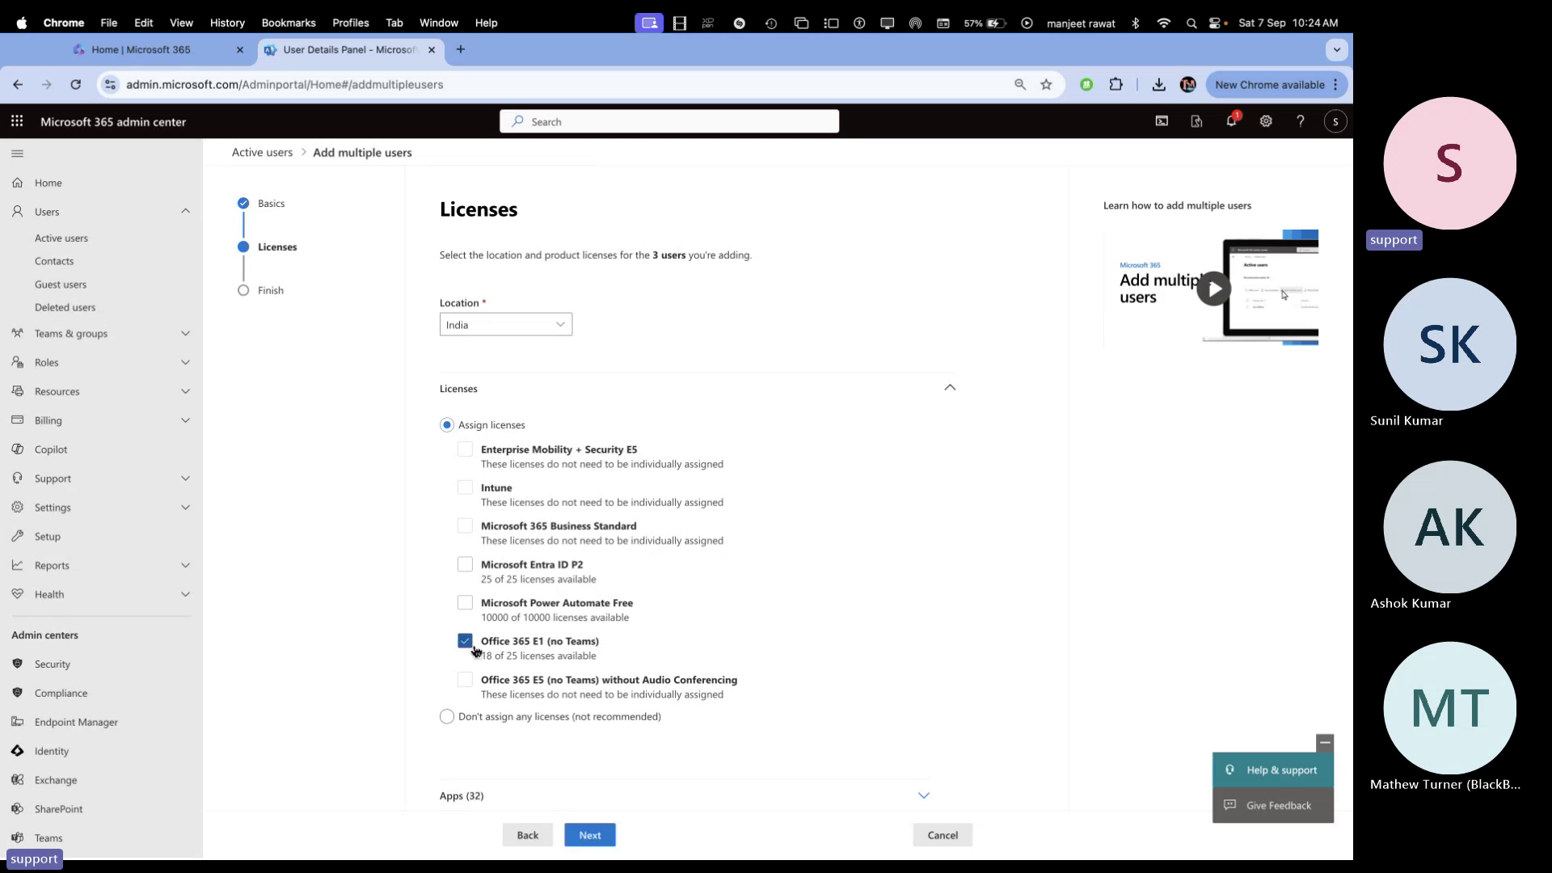
{"action": "left_click", "coordinate": [467, 647]}
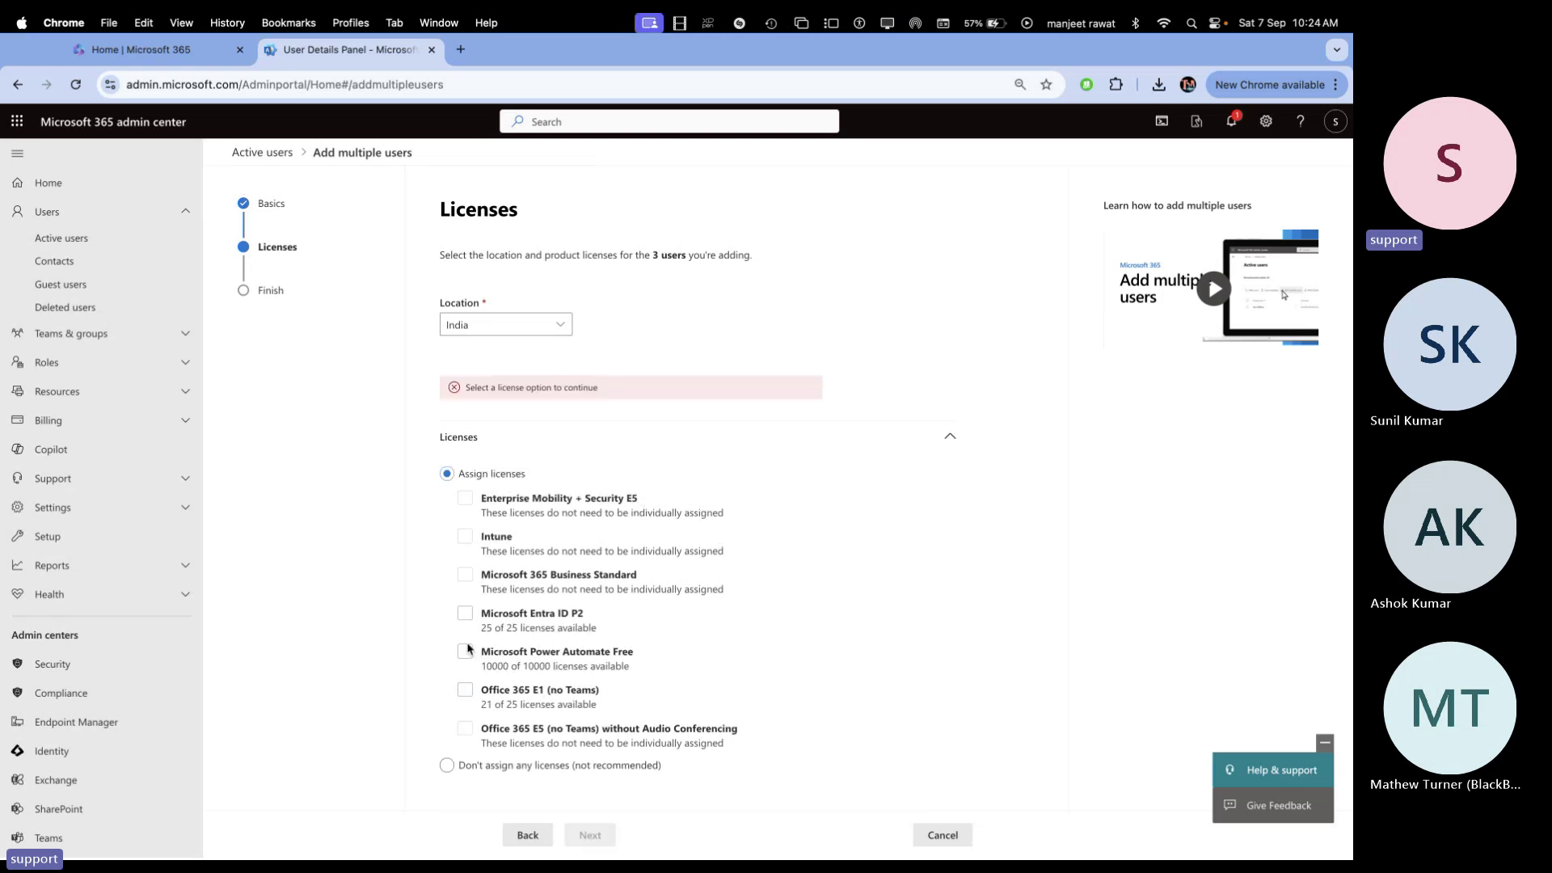
{"action": "left_click", "coordinate": [466, 692]}
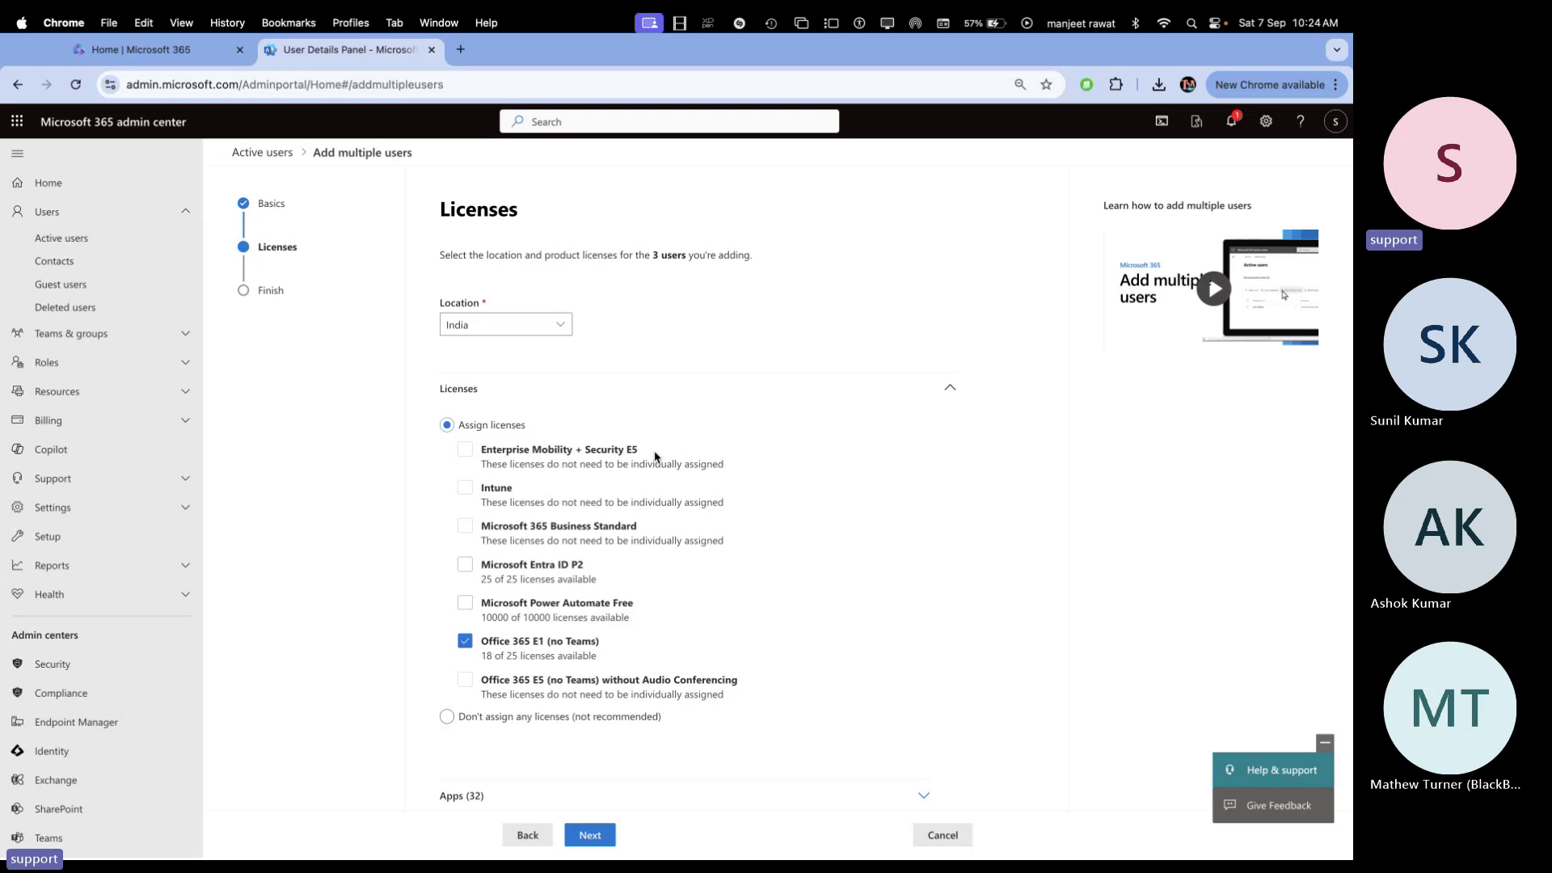
Add User1, User2 and User3 star and return to the Active users list
{"action": "left_click", "coordinate": [591, 835]}
{"action": "left_click", "coordinate": [593, 836]}
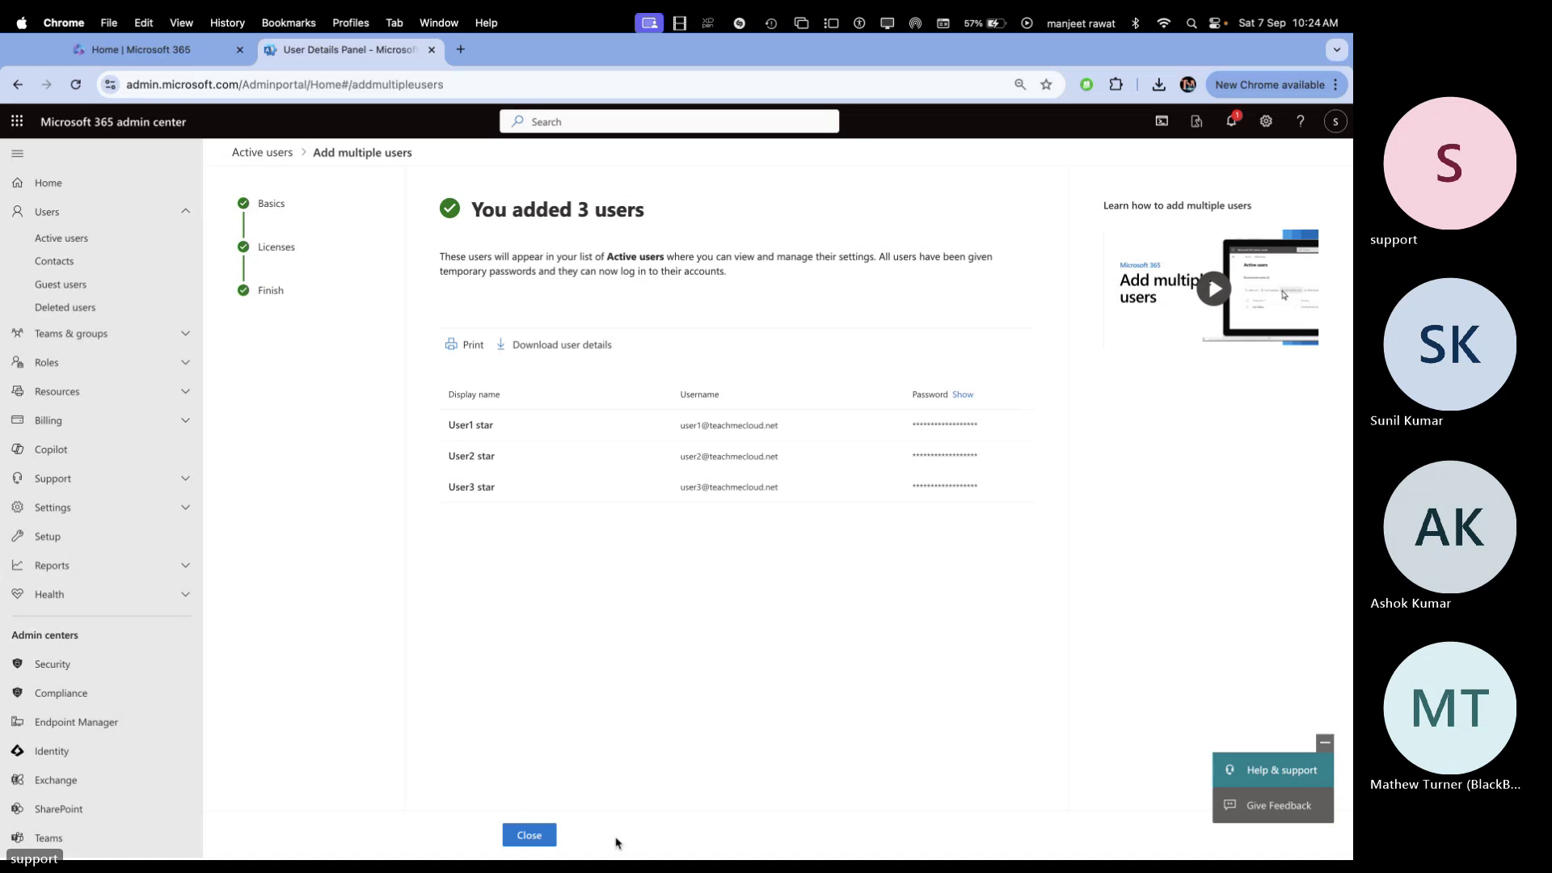
{"action": "left_click", "coordinate": [529, 835]}
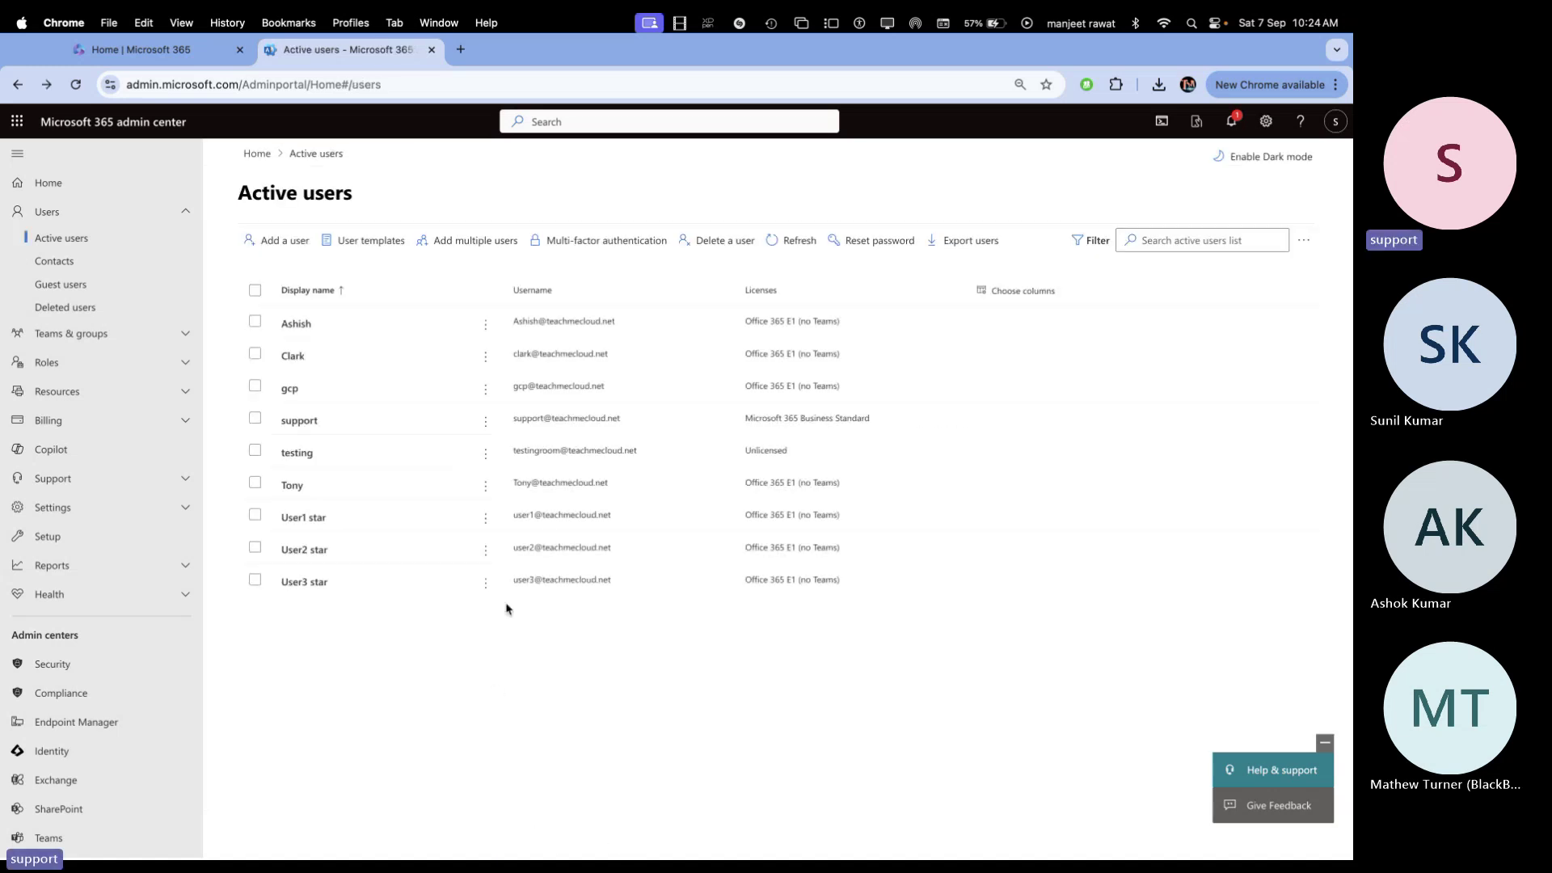
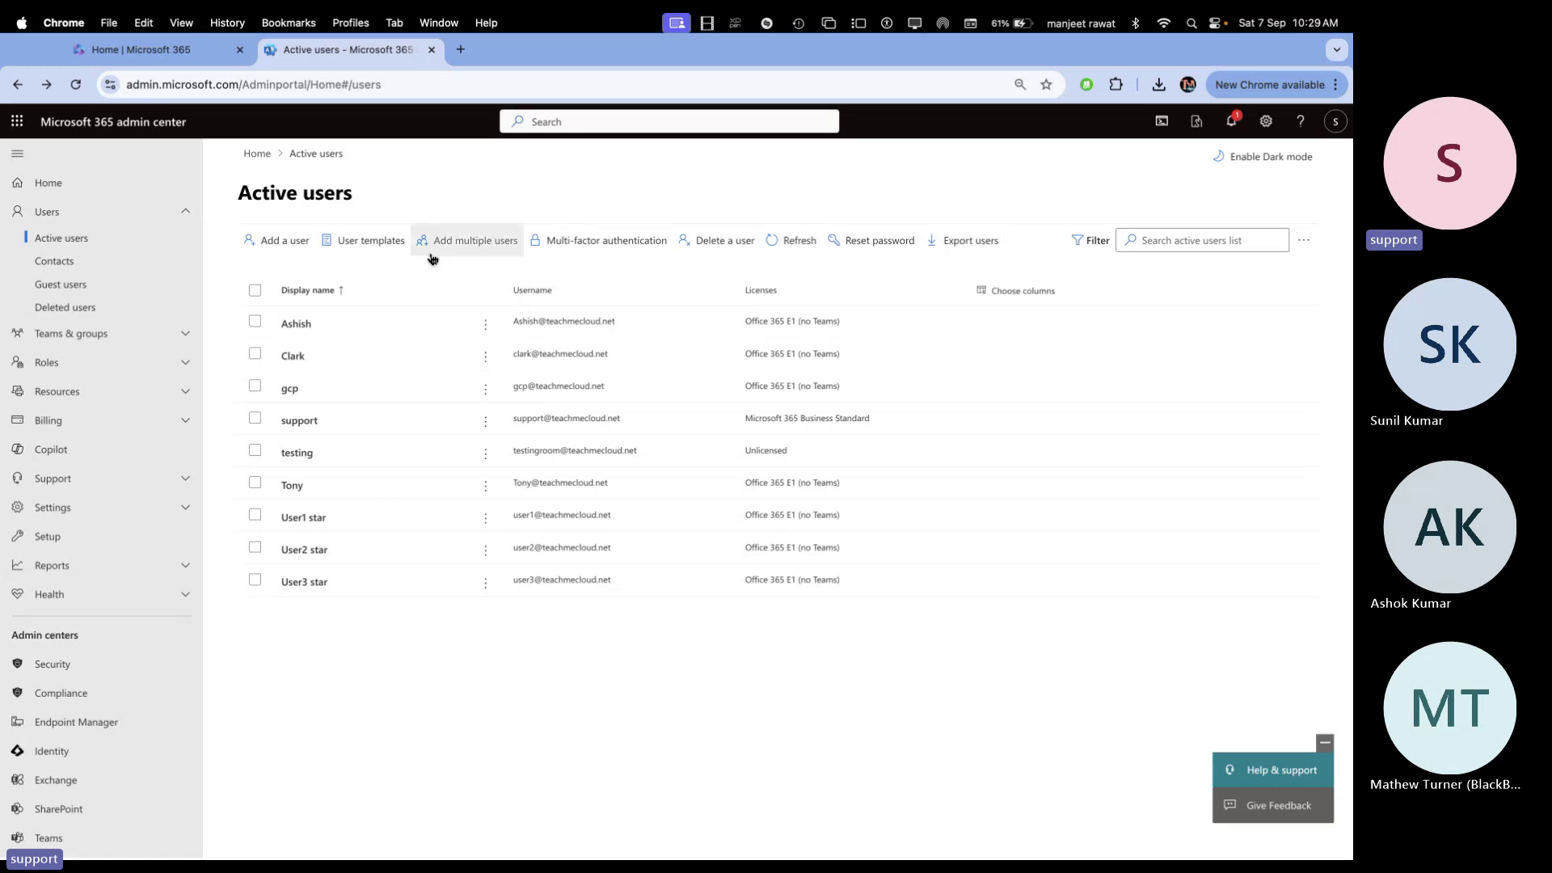
Pass through Guest users, then view the empty Contacts list under Users
{"action": "left_click", "coordinate": [73, 284]}
{"action": "left_click", "coordinate": [75, 264]}
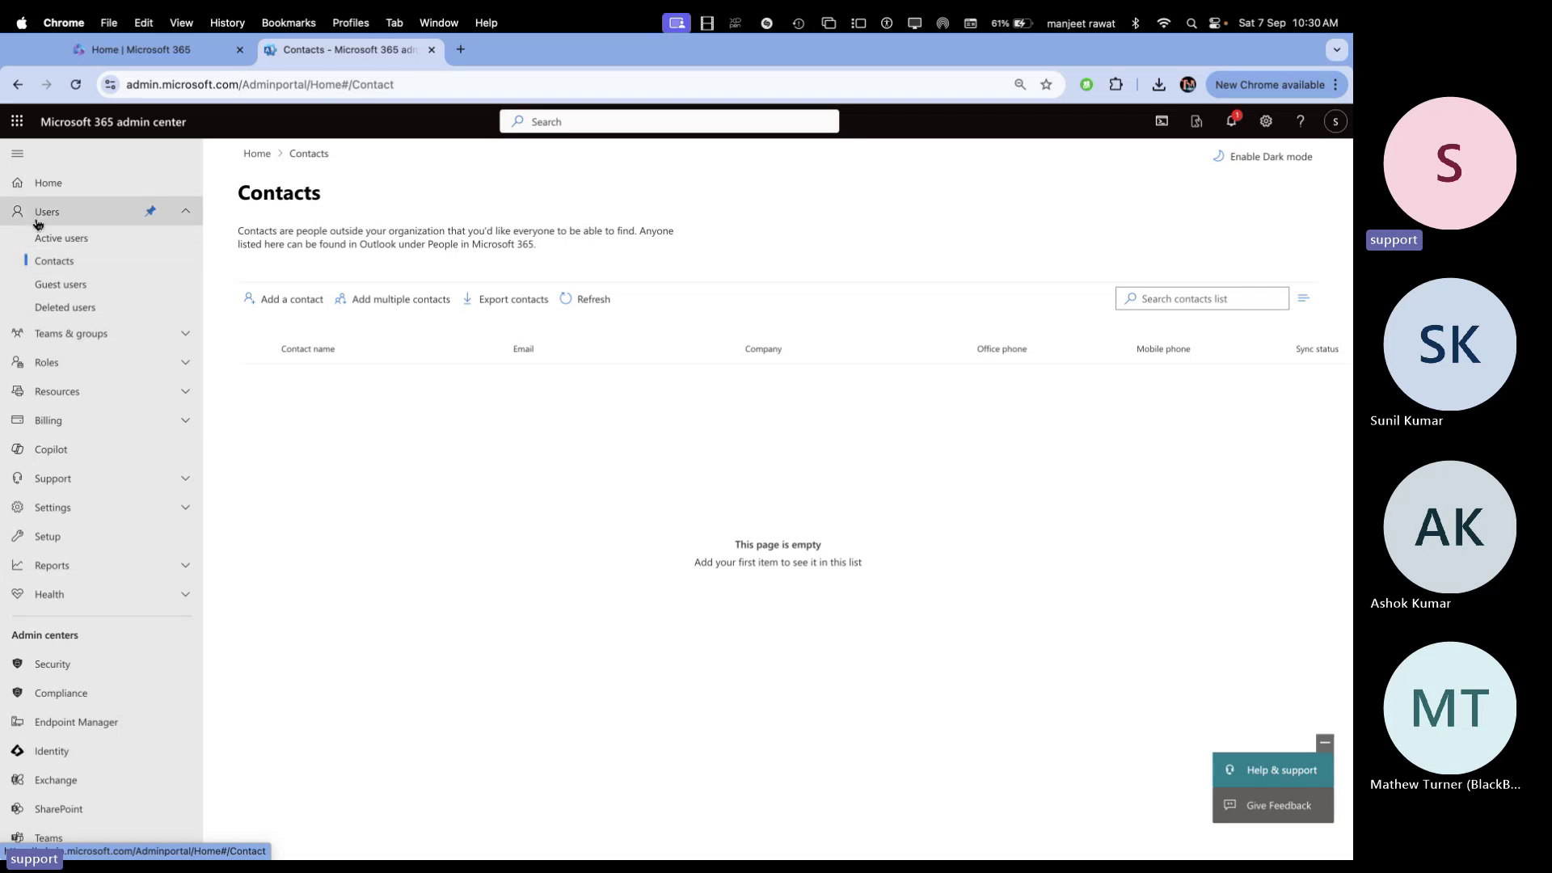
Return to Guest users to see the empty guest list and the Microsoft Entra prompt
{"action": "left_click", "coordinate": [55, 284]}
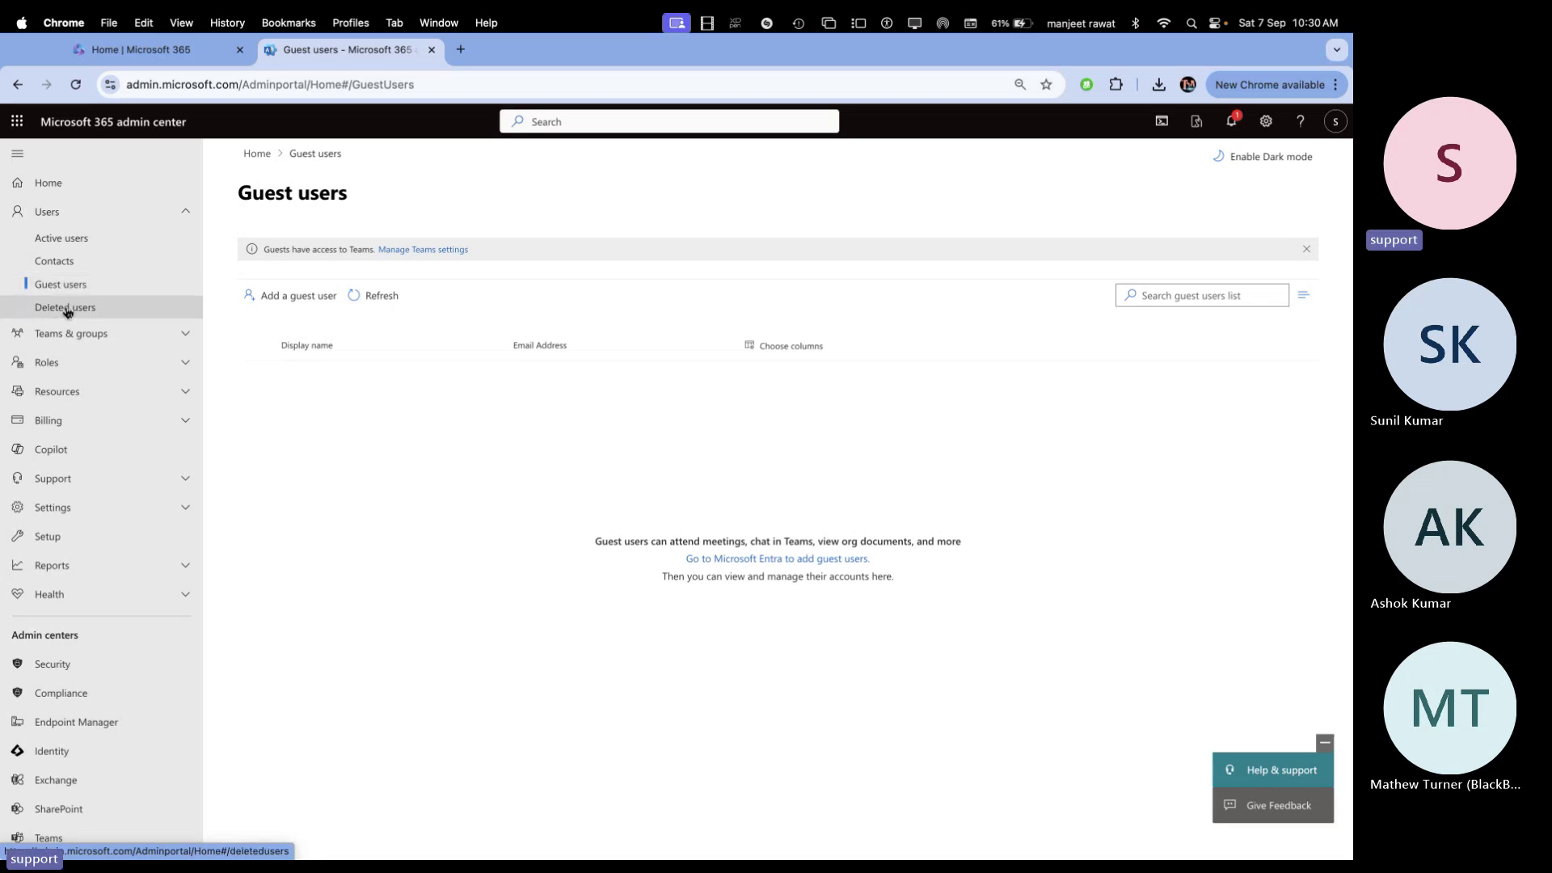
View the Deleted users page and confirm it has no deleted accounts
{"action": "left_click", "coordinate": [67, 310]}
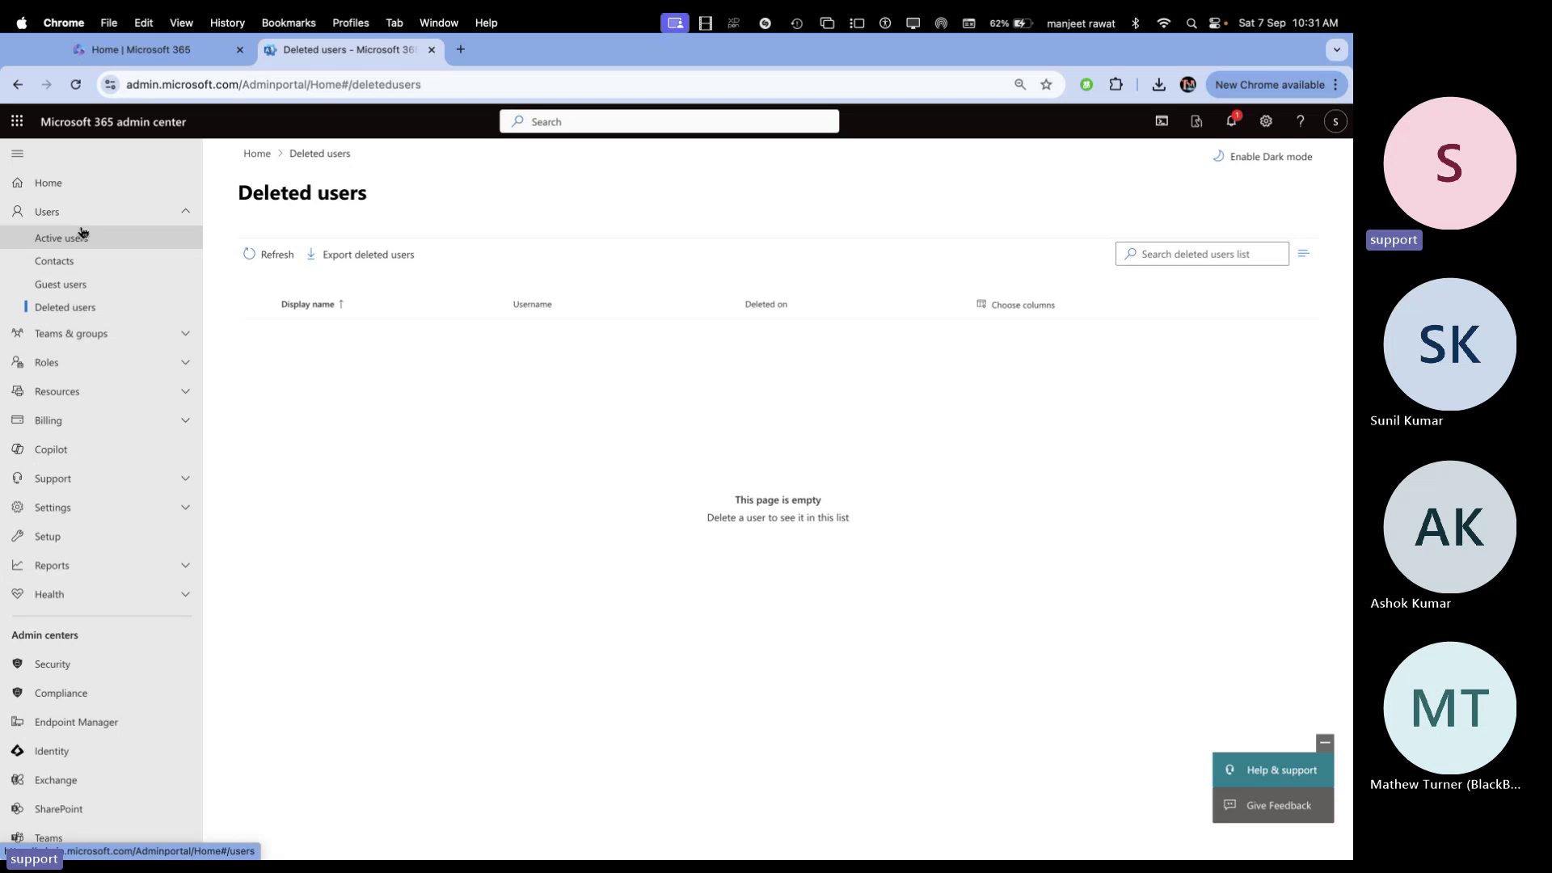
Expand Teams & groups to list Active teams & groups, Policies, Deleted groups and Shared mailboxes
{"action": "left_click", "coordinate": [88, 335]}
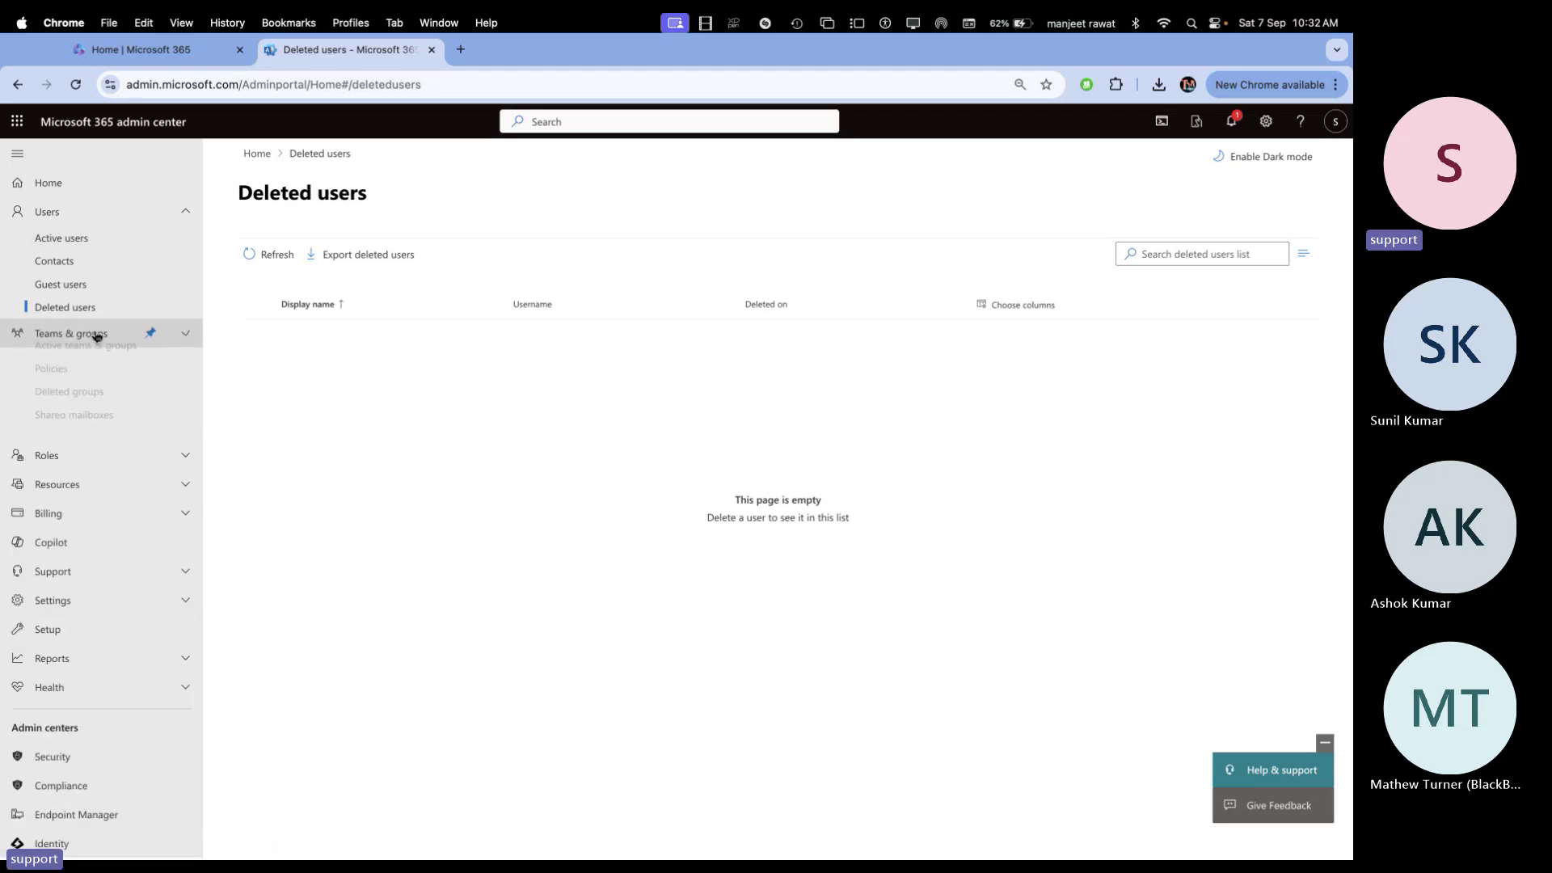
View Active teams & groups and its empty Teams & Microsoft 365 groups list
{"action": "left_click", "coordinate": [95, 362]}
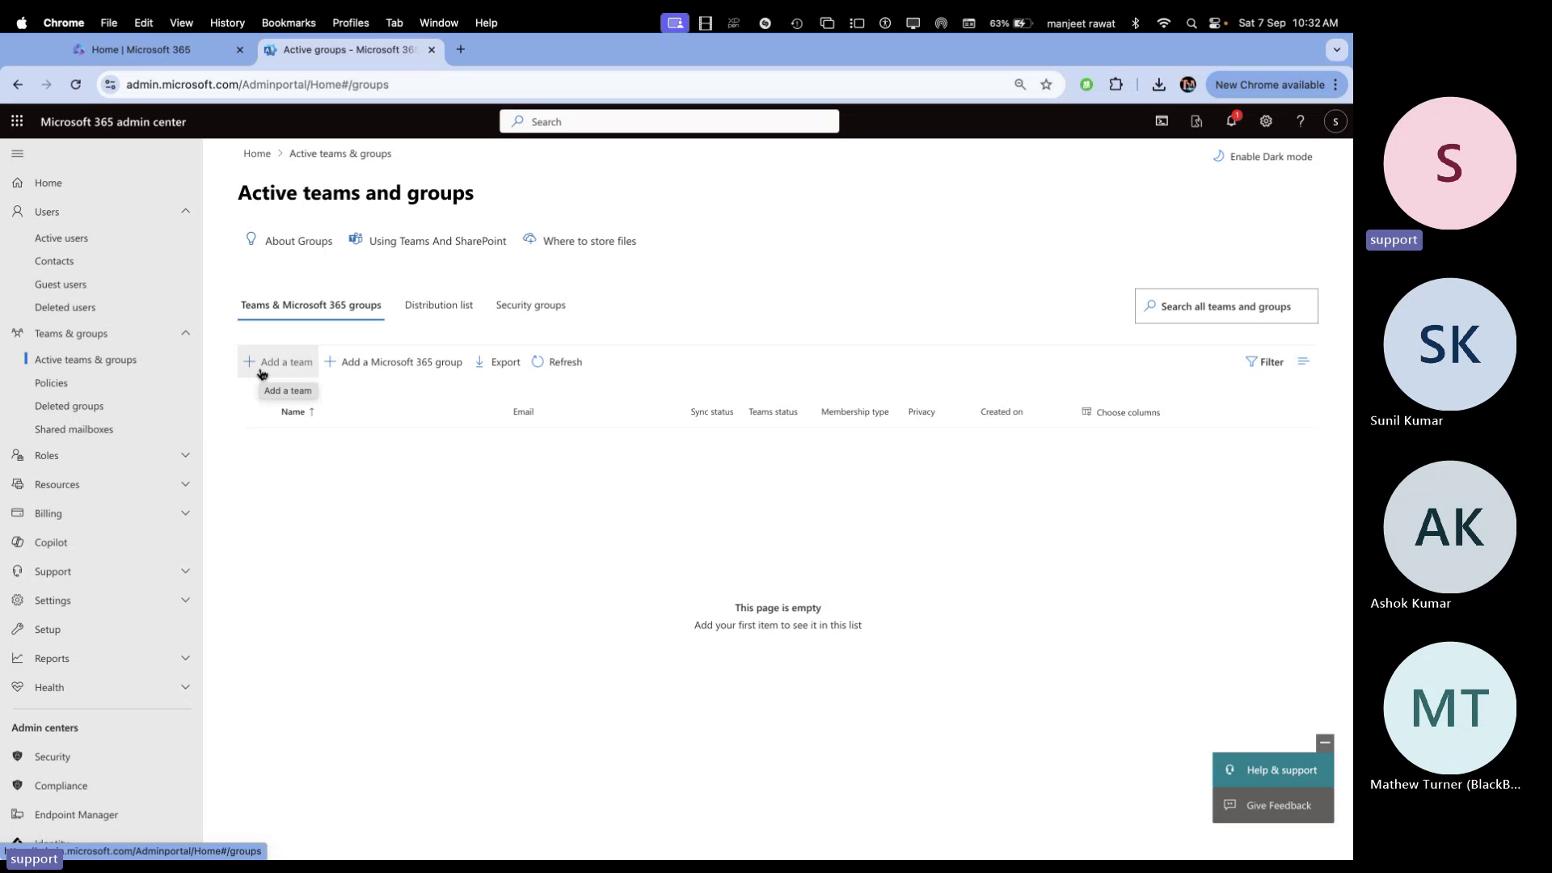
In OneNote, handwrite a bracketed green 'Teams and Group' heading on blank space
{"action": "key", "text": "super+Tab"}
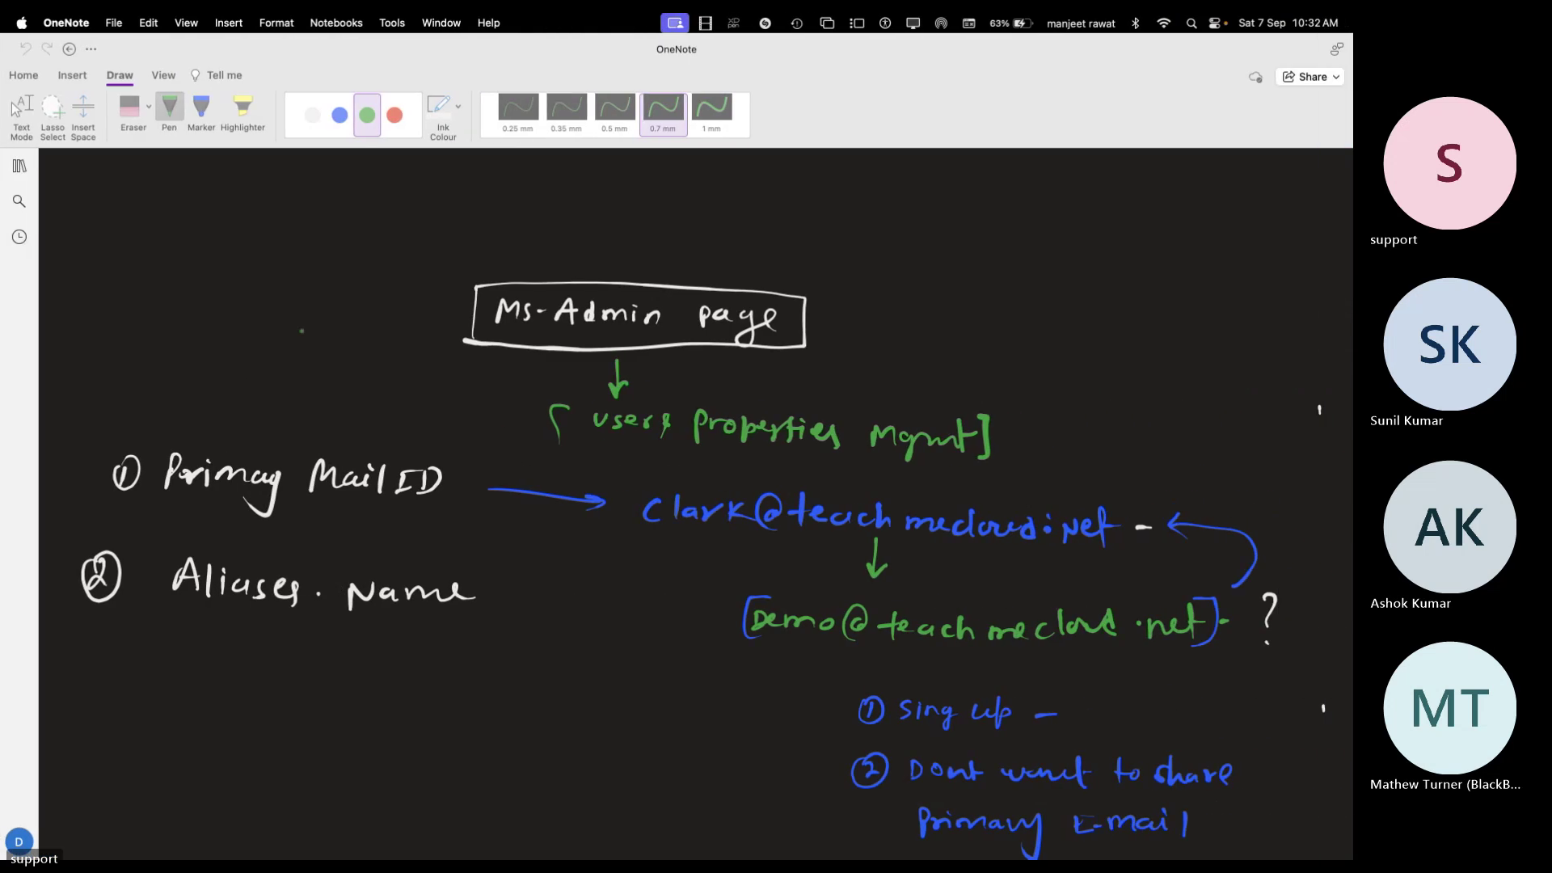
{"action": "scroll", "coordinate": [695, 502], "scroll_direction": "down", "scroll_amount": 2}
{"action": "scroll", "coordinate": [695, 502], "scroll_direction": "up", "scroll_amount": 3}
{"action": "scroll", "coordinate": [696, 501], "scroll_direction": "up", "scroll_amount": 1}
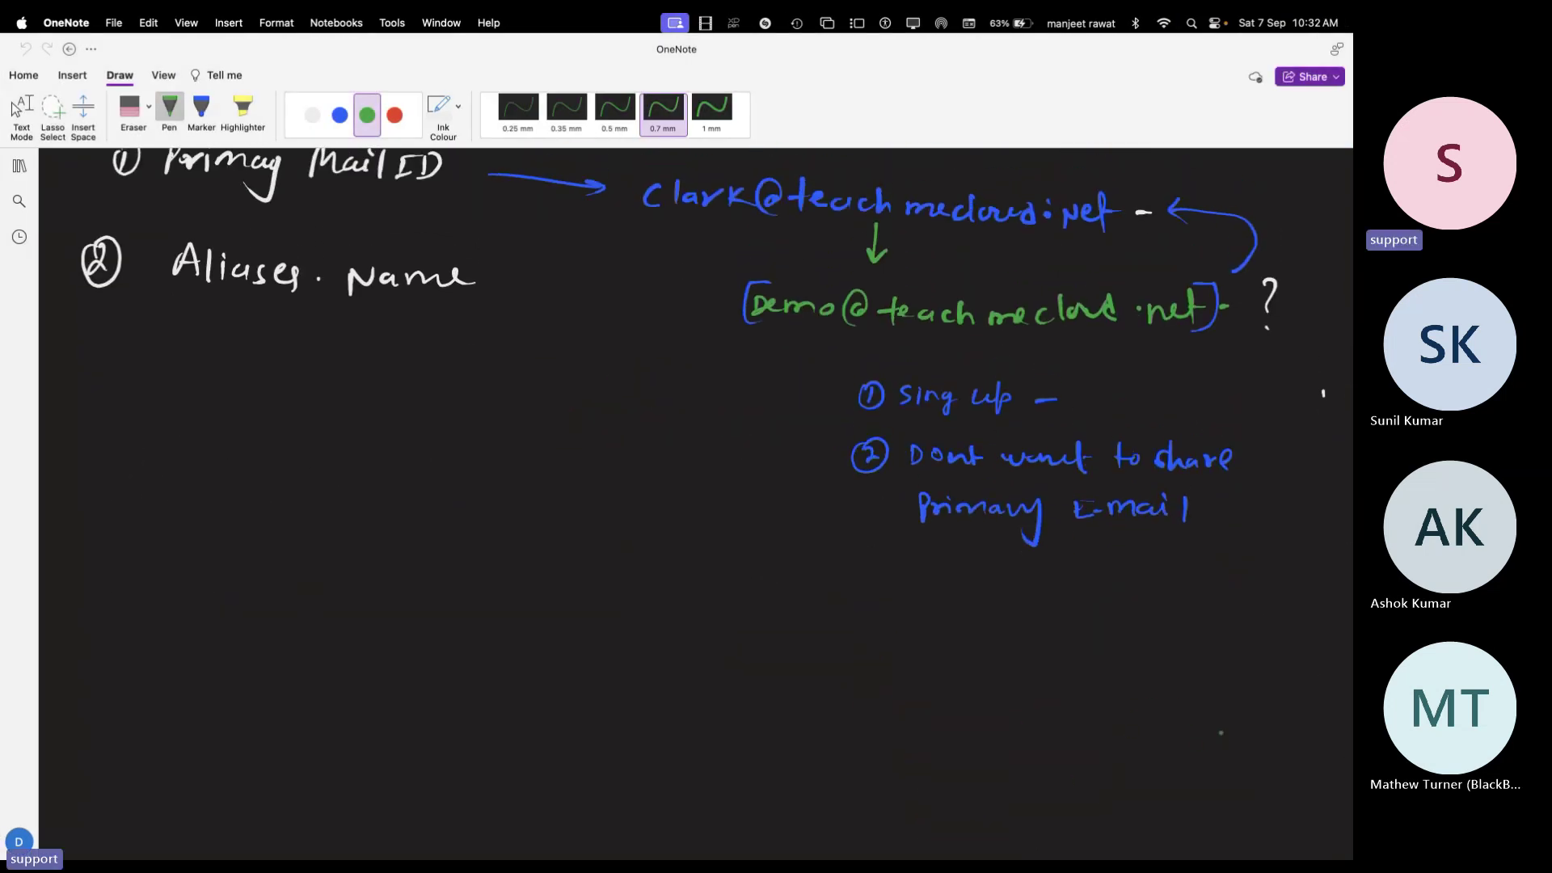
{"action": "scroll", "coordinate": [695, 501], "scroll_direction": "down", "scroll_amount": 10}
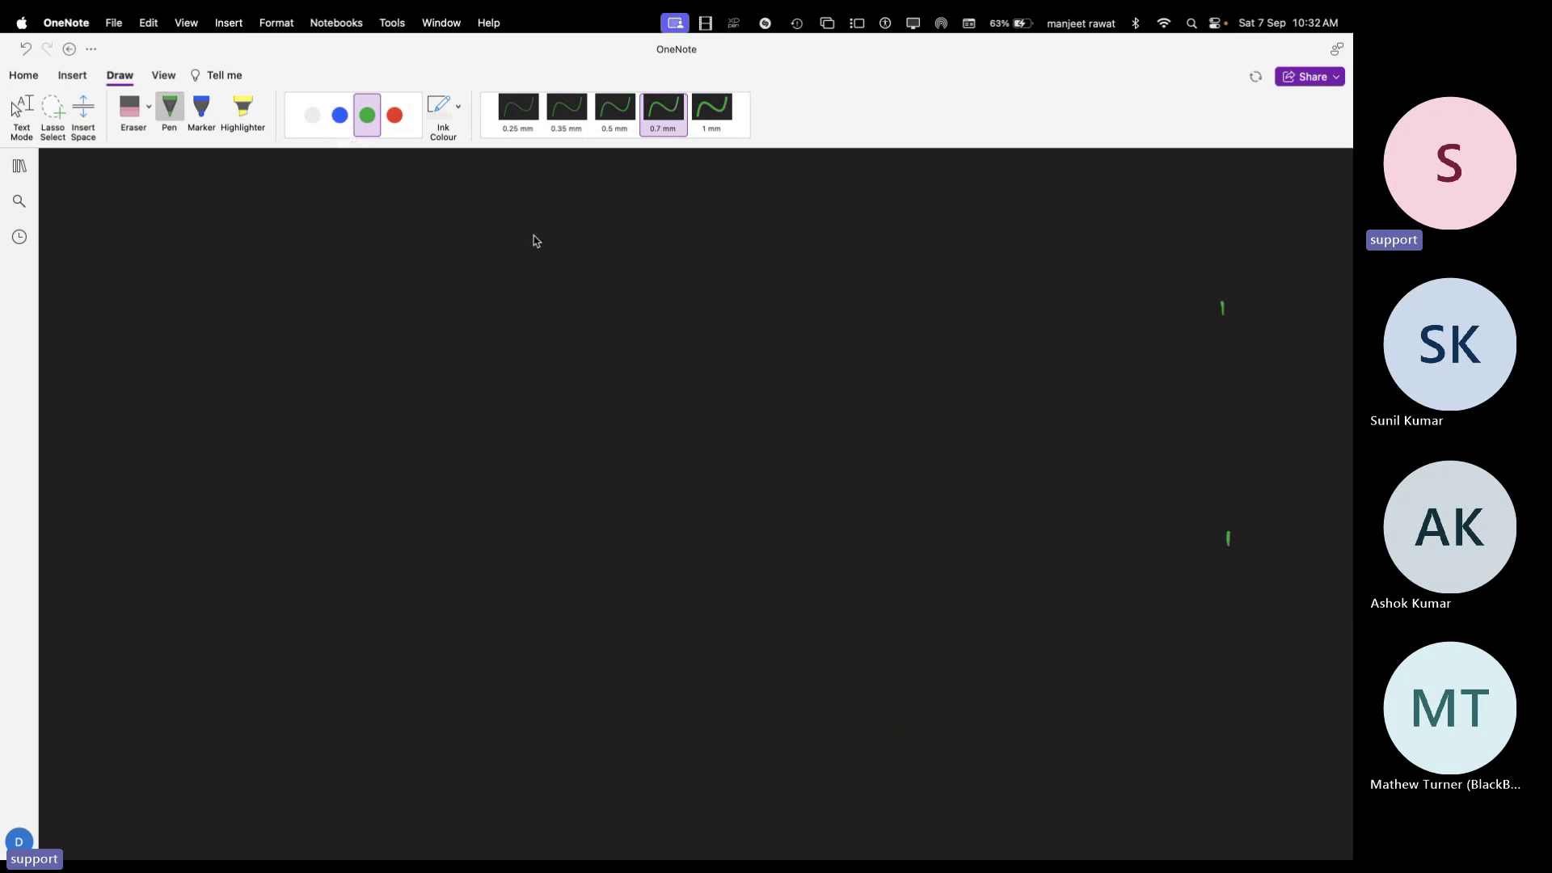
{"action": "left_click_drag", "start_coordinate": [547, 195], "coordinate": [564, 194]}
{"action": "mouse_move", "coordinate": [556, 196]}
{"action": "left_mouse_down"}
{"action": "mouse_move", "coordinate": [552, 215]}
{"action": "mouse_move", "coordinate": [661, 226]}
{"action": "mouse_move", "coordinate": [697, 211]}
{"action": "mouse_move", "coordinate": [692, 228]}
{"action": "mouse_move", "coordinate": [795, 220]}
{"action": "mouse_move", "coordinate": [833, 236]}
{"action": "left_mouse_up"}
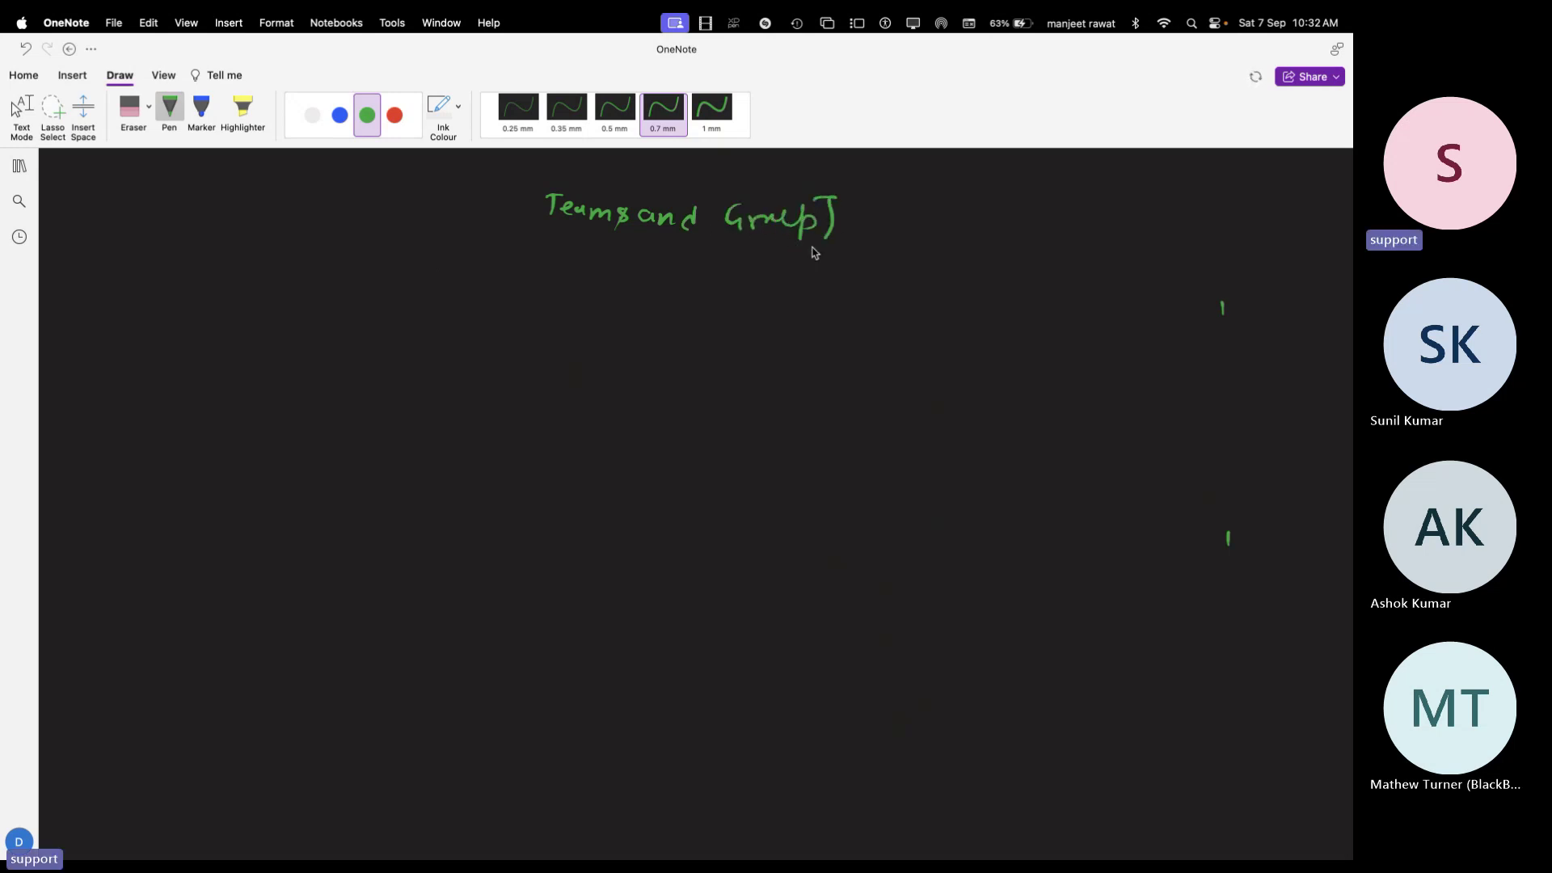
{"action": "left_click_drag", "start_coordinate": [540, 180], "coordinate": [550, 230]}
Write 'Physical Group' on the left and 'Logical Group' on the right in red, each boxed
{"action": "left_click", "coordinate": [394, 115]}
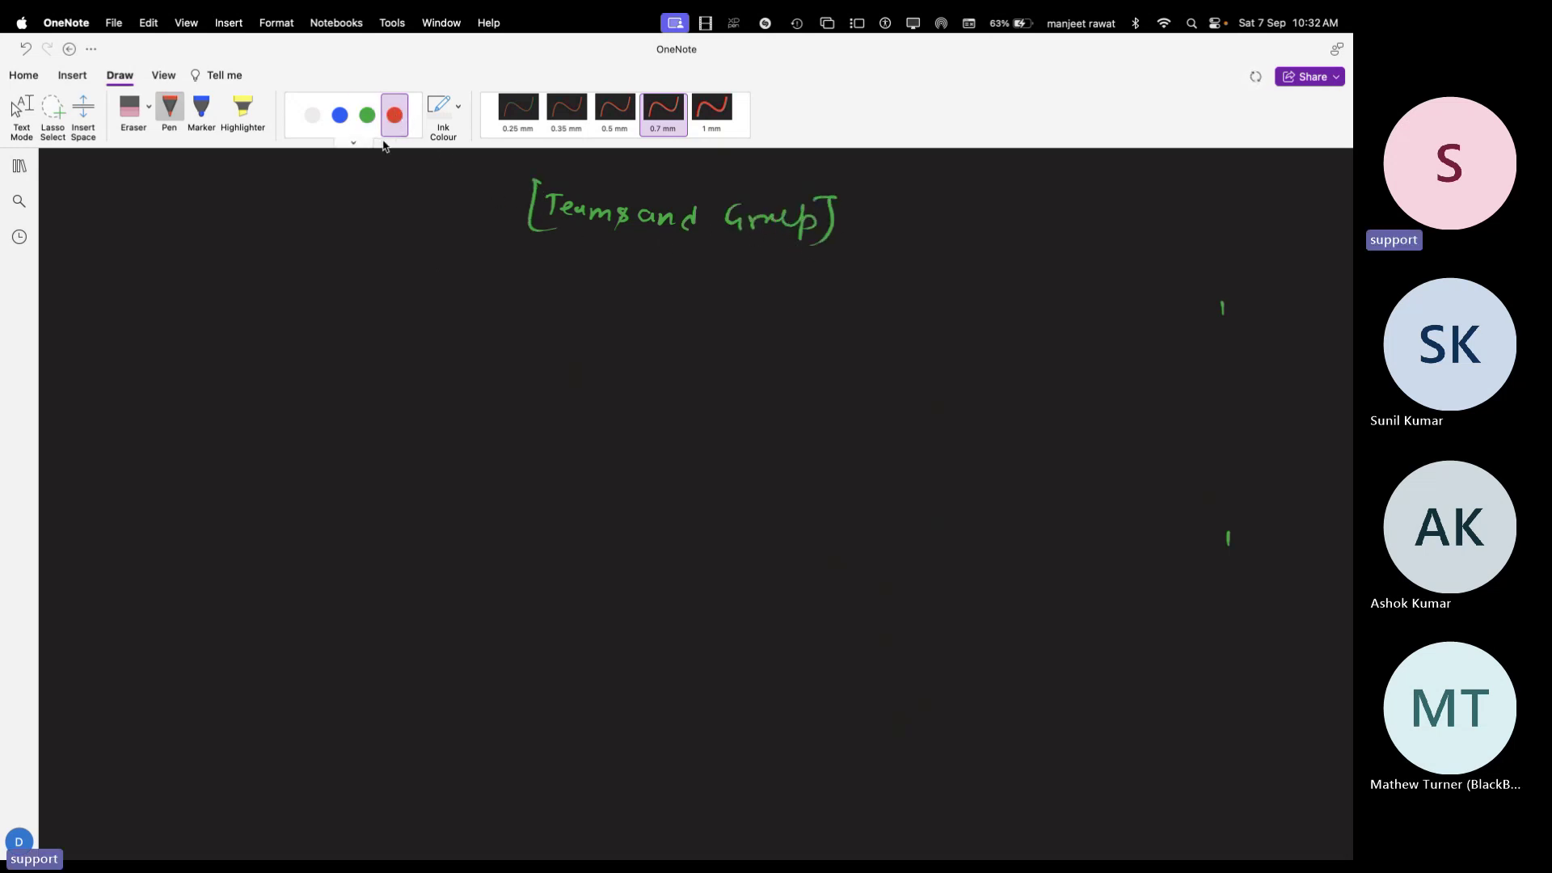
{"action": "mouse_move", "coordinate": [196, 299]}
{"action": "left_mouse_down"}
{"action": "mouse_move", "coordinate": [317, 285]}
{"action": "mouse_move", "coordinate": [352, 306]}
{"action": "mouse_move", "coordinate": [437, 284]}
{"action": "left_mouse_up"}
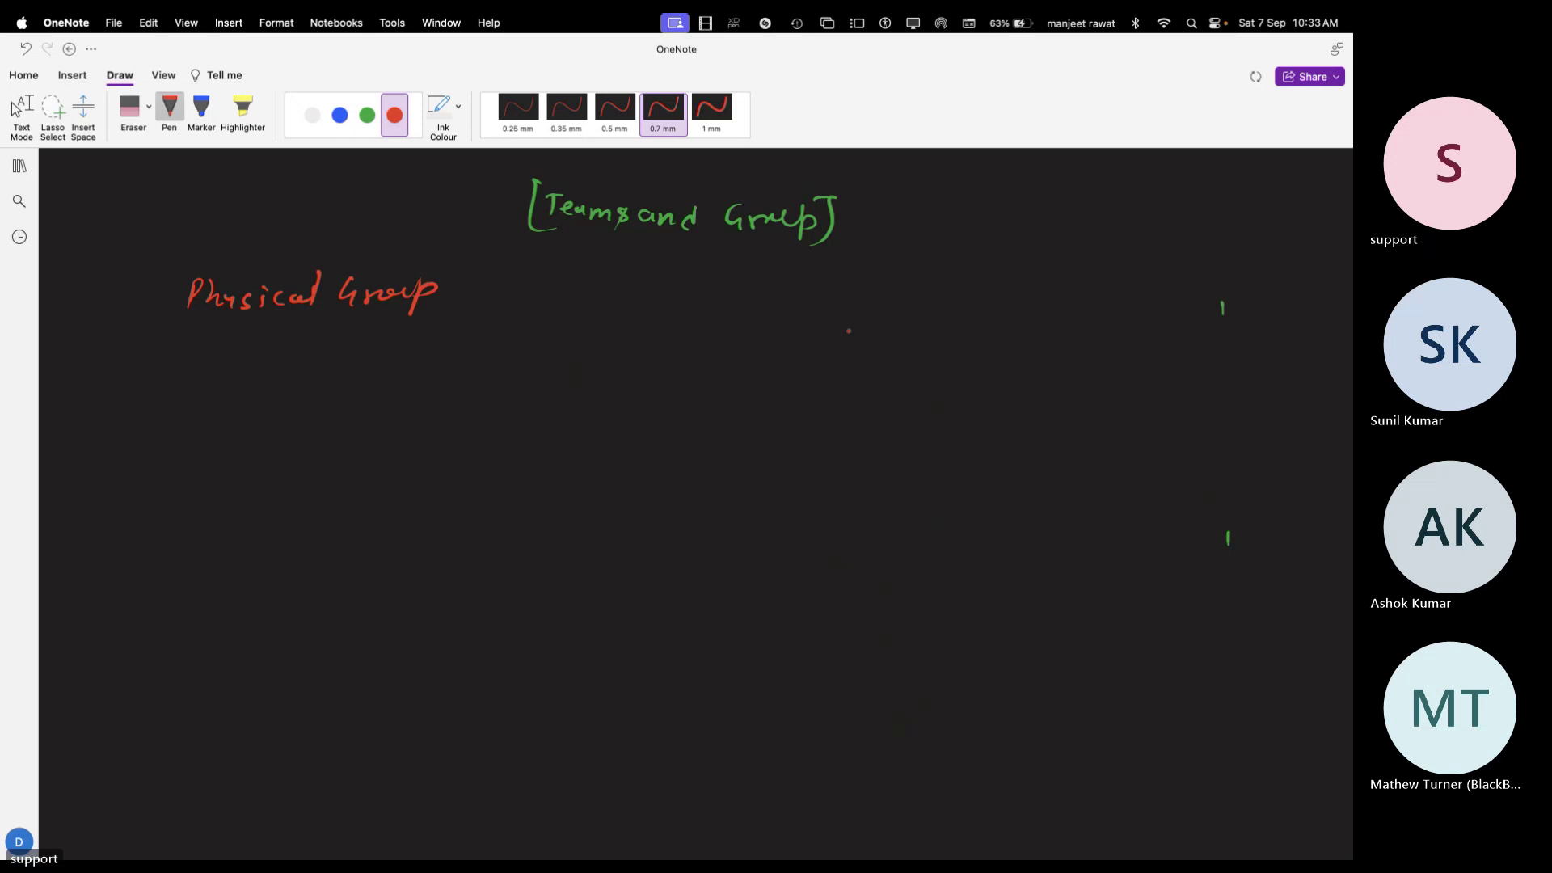
{"action": "mouse_move", "coordinate": [881, 293]}
{"action": "left_mouse_down"}
{"action": "mouse_move", "coordinate": [1012, 320]}
{"action": "mouse_move", "coordinate": [1131, 305]}
{"action": "left_mouse_up"}
{"action": "mouse_move", "coordinate": [866, 343]}
{"action": "left_mouse_down"}
{"action": "mouse_move", "coordinate": [863, 283]}
{"action": "mouse_move", "coordinate": [970, 278]}
{"action": "mouse_move", "coordinate": [1108, 280]}
{"action": "mouse_move", "coordinate": [1161, 340]}
{"action": "mouse_move", "coordinate": [864, 333]}
{"action": "left_mouse_up"}
{"action": "left_click_drag", "start_coordinate": [188, 263], "coordinate": [173, 325]}
{"action": "mouse_move", "coordinate": [191, 259]}
{"action": "left_mouse_down"}
{"action": "mouse_move", "coordinate": [413, 273]}
{"action": "mouse_move", "coordinate": [461, 320]}
{"action": "mouse_move", "coordinate": [170, 326]}
{"action": "left_mouse_up"}
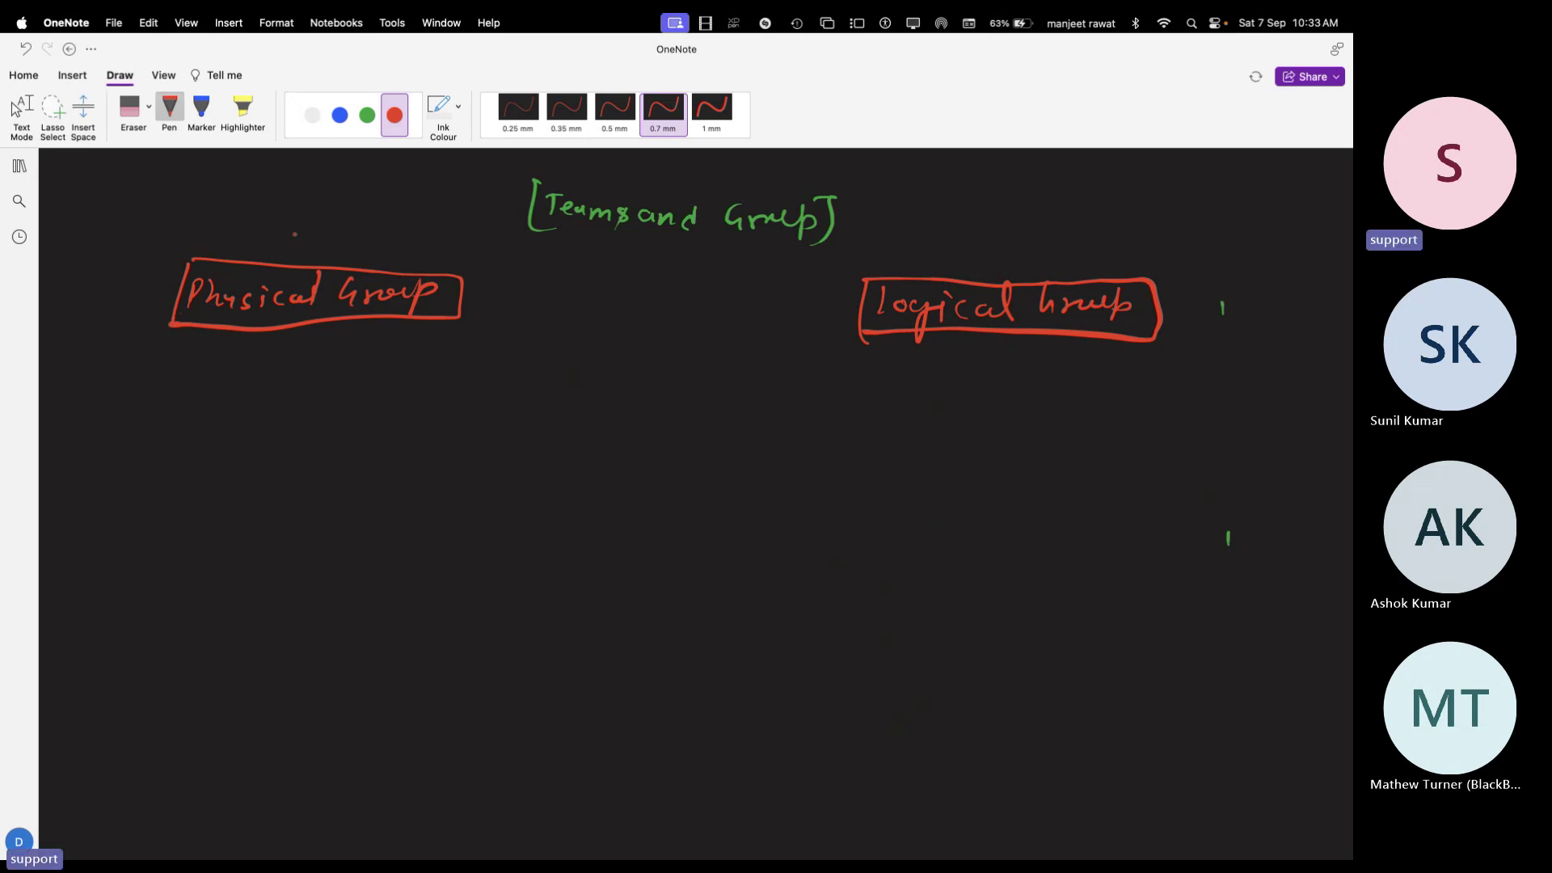
{"action": "left_click", "coordinate": [312, 115]}
Number items 1 and 2 under Physical Group and write 'Room-Group' beside item 1
{"action": "left_click_drag", "start_coordinate": [167, 385], "coordinate": [165, 405]}
{"action": "mouse_move", "coordinate": [161, 376]}
{"action": "left_mouse_down"}
{"action": "mouse_move", "coordinate": [152, 396]}
{"action": "mouse_move", "coordinate": [173, 378]}
{"action": "left_mouse_up"}
{"action": "mouse_move", "coordinate": [139, 485]}
{"action": "left_mouse_down"}
{"action": "mouse_move", "coordinate": [166, 506]}
{"action": "mouse_move", "coordinate": [144, 473]}
{"action": "left_mouse_up"}
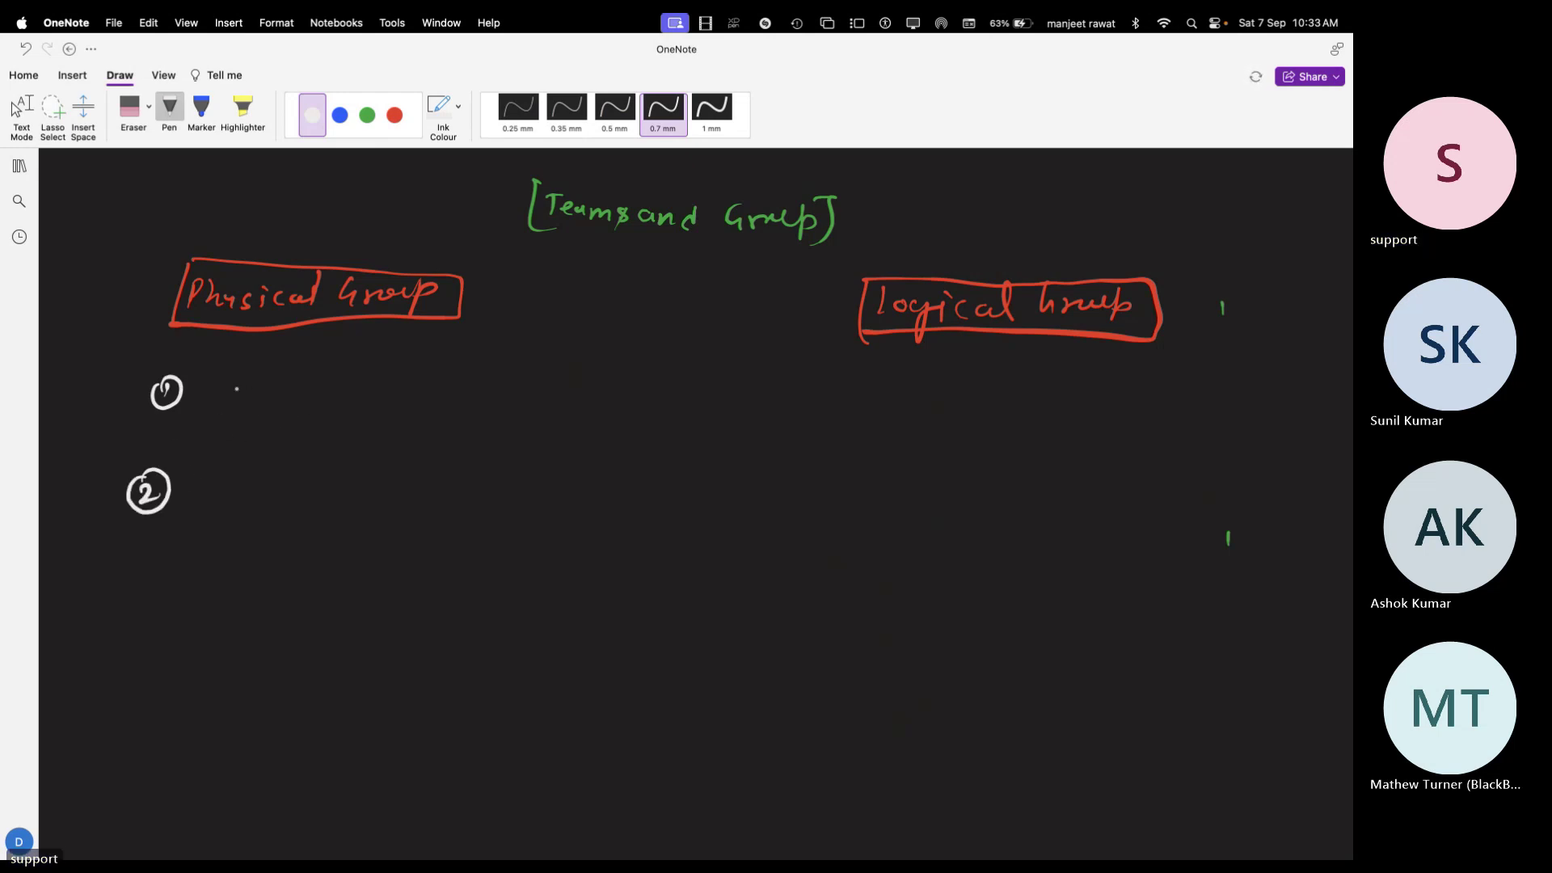
{"action": "mouse_move", "coordinate": [233, 373]}
{"action": "left_mouse_down"}
{"action": "mouse_move", "coordinate": [224, 400]}
{"action": "mouse_move", "coordinate": [335, 391]}
{"action": "left_mouse_up"}
{"action": "left_click", "coordinate": [316, 391]}
{"action": "left_click_drag", "start_coordinate": [364, 377], "coordinate": [356, 404]}
{"action": "left_click_drag", "start_coordinate": [370, 388], "coordinate": [436, 385]}
{"action": "mouse_move", "coordinate": [437, 380]}
{"action": "left_mouse_down"}
{"action": "mouse_move", "coordinate": [437, 411]}
{"action": "mouse_move", "coordinate": [462, 393]}
{"action": "left_mouse_up"}
{"action": "left_click", "coordinate": [470, 395]}
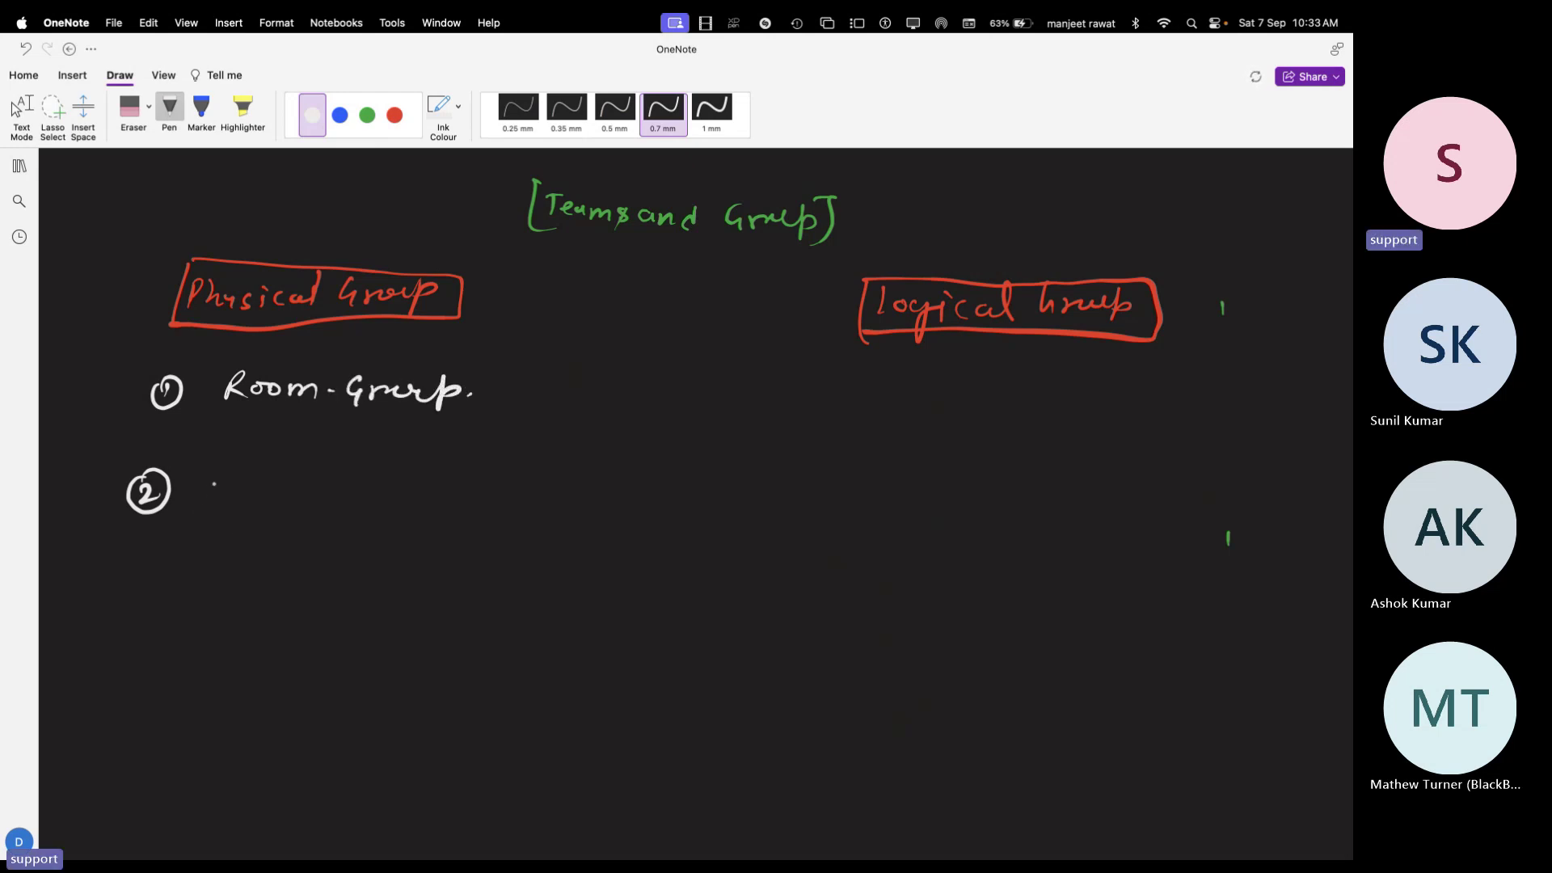
Write 'Equipment Group' beside item 2 in white
{"action": "mouse_move", "coordinate": [217, 474]}
{"action": "left_mouse_down"}
{"action": "mouse_move", "coordinate": [205, 494]}
{"action": "mouse_move", "coordinate": [328, 494]}
{"action": "left_mouse_up"}
{"action": "left_click", "coordinate": [254, 486]}
{"action": "left_click_drag", "start_coordinate": [332, 490], "coordinate": [365, 502]}
{"action": "mouse_move", "coordinate": [374, 477]}
{"action": "left_mouse_down"}
{"action": "mouse_move", "coordinate": [371, 511]}
{"action": "mouse_move", "coordinate": [390, 489]}
{"action": "mouse_move", "coordinate": [508, 509]}
{"action": "mouse_move", "coordinate": [529, 493]}
{"action": "left_mouse_up"}
{"action": "left_click", "coordinate": [487, 491]}
{"action": "left_click", "coordinate": [531, 510]}
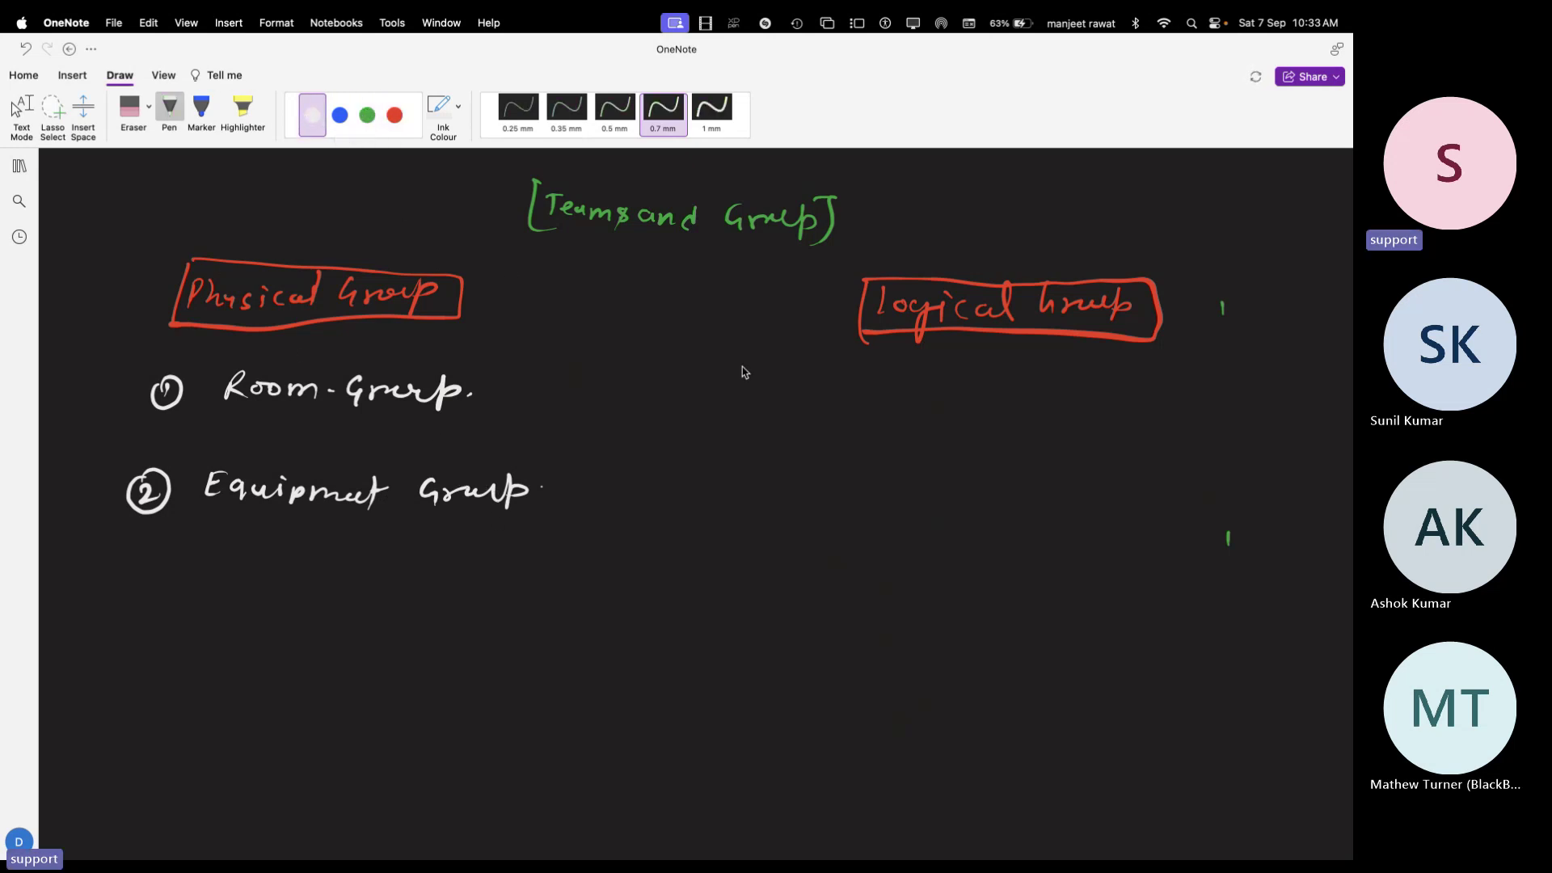
Under Logical Group, write circled items 1 'MS-365 Group' and 2 'D.L.'
{"action": "mouse_move", "coordinate": [785, 378]}
{"action": "left_mouse_down"}
{"action": "mouse_move", "coordinate": [784, 401]}
{"action": "mouse_move", "coordinate": [779, 377]}
{"action": "mouse_move", "coordinate": [829, 376]}
{"action": "mouse_move", "coordinate": [847, 400]}
{"action": "left_mouse_up"}
{"action": "left_click_drag", "start_coordinate": [863, 380], "coordinate": [851, 401]}
{"action": "left_click_drag", "start_coordinate": [873, 391], "coordinate": [880, 391]}
{"action": "left_click_drag", "start_coordinate": [890, 382], "coordinate": [891, 404]}
{"action": "mouse_move", "coordinate": [928, 382]}
{"action": "left_mouse_down"}
{"action": "mouse_move", "coordinate": [919, 405]}
{"action": "mouse_move", "coordinate": [930, 395]}
{"action": "left_mouse_up"}
{"action": "mouse_move", "coordinate": [948, 382]}
{"action": "left_mouse_down"}
{"action": "mouse_move", "coordinate": [939, 401]}
{"action": "mouse_move", "coordinate": [956, 404]}
{"action": "left_mouse_up"}
{"action": "mouse_move", "coordinate": [1007, 384]}
{"action": "left_mouse_down"}
{"action": "mouse_move", "coordinate": [996, 404]}
{"action": "mouse_move", "coordinate": [1008, 396]}
{"action": "left_mouse_up"}
{"action": "left_click_drag", "start_coordinate": [1012, 402], "coordinate": [1088, 410]}
{"action": "left_click_drag", "start_coordinate": [788, 449], "coordinate": [807, 465]}
{"action": "left_click_drag", "start_coordinate": [779, 443], "coordinate": [867, 476]}
{"action": "left_click_drag", "start_coordinate": [893, 463], "coordinate": [929, 477]}
{"action": "left_click_drag", "start_coordinate": [938, 464], "coordinate": [940, 466]}
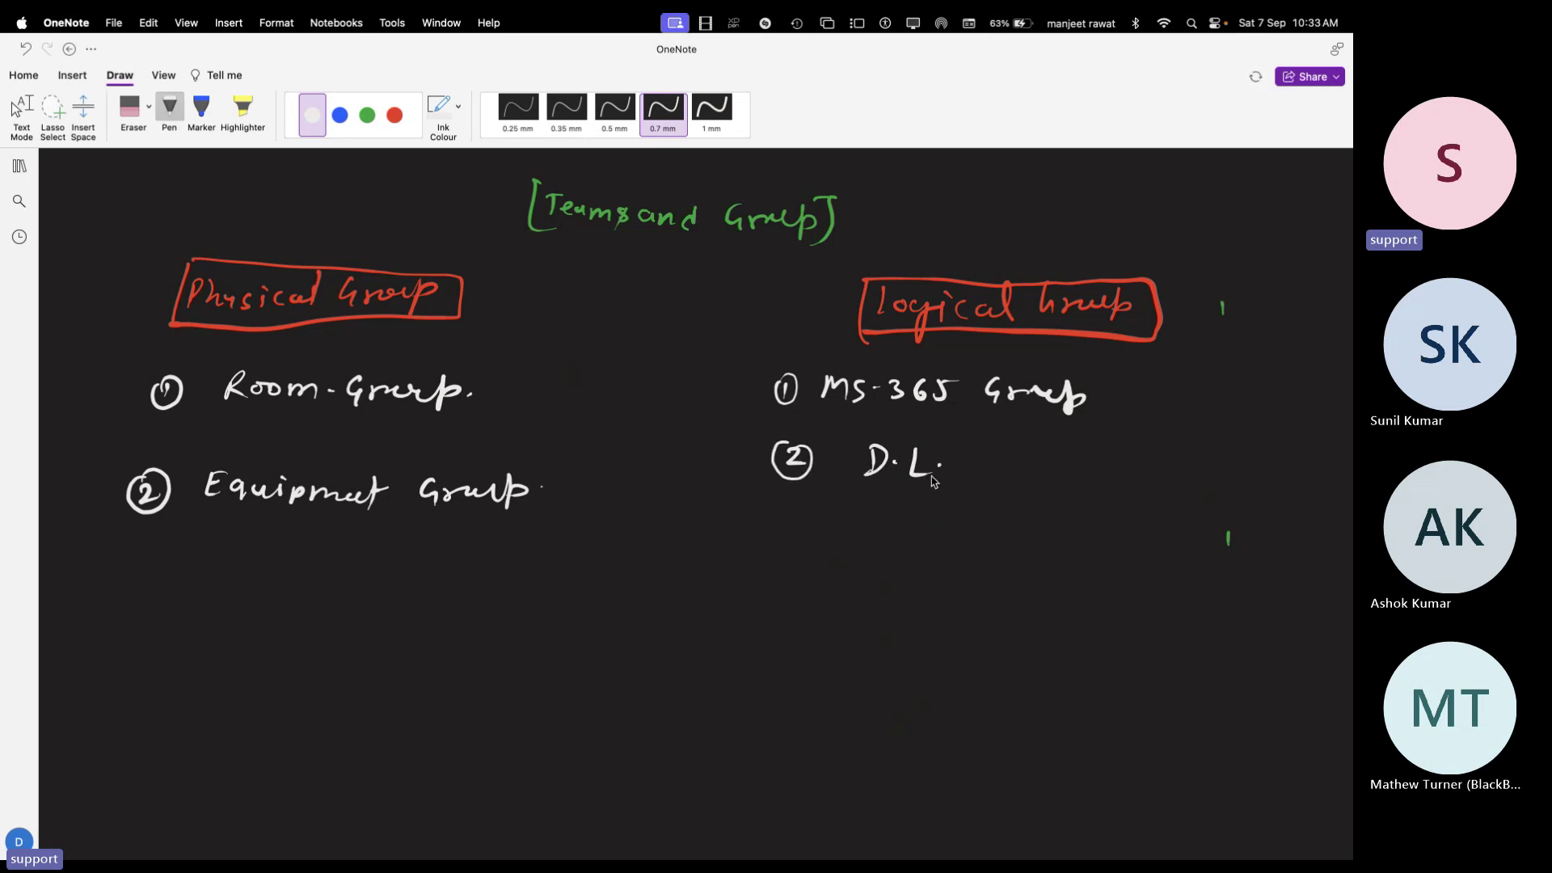
Add circled item 3 'Dynamic D.L.' below D.L
{"action": "mouse_move", "coordinate": [785, 518]}
{"action": "left_mouse_down"}
{"action": "mouse_move", "coordinate": [788, 540]}
{"action": "mouse_move", "coordinate": [795, 509]}
{"action": "mouse_move", "coordinate": [851, 547]}
{"action": "left_mouse_up"}
{"action": "mouse_move", "coordinate": [853, 518]}
{"action": "left_mouse_down"}
{"action": "mouse_move", "coordinate": [848, 546]}
{"action": "mouse_move", "coordinate": [950, 543]}
{"action": "left_mouse_up"}
{"action": "mouse_move", "coordinate": [958, 535]}
{"action": "left_mouse_down"}
{"action": "mouse_move", "coordinate": [1003, 548]}
{"action": "mouse_move", "coordinate": [1002, 526]}
{"action": "left_mouse_up"}
{"action": "mouse_move", "coordinate": [1022, 534]}
{"action": "left_mouse_down"}
{"action": "mouse_move", "coordinate": [1020, 551]}
{"action": "mouse_move", "coordinate": [1071, 553]}
{"action": "left_mouse_up"}
{"action": "left_click_drag", "start_coordinate": [1099, 547], "coordinate": [1106, 547]}
{"action": "left_click_drag", "start_coordinate": [1116, 534], "coordinate": [1135, 551]}
{"action": "left_click_drag", "start_coordinate": [1143, 542], "coordinate": [1141, 550]}
Add circled item 4 'Mail Enabled security', then draw a green arrow after Room-Group
{"action": "mouse_move", "coordinate": [780, 595]}
{"action": "left_mouse_down"}
{"action": "mouse_move", "coordinate": [787, 618]}
{"action": "mouse_move", "coordinate": [794, 593]}
{"action": "mouse_move", "coordinate": [910, 624]}
{"action": "left_mouse_up"}
{"action": "left_click_drag", "start_coordinate": [910, 596], "coordinate": [924, 629]}
{"action": "mouse_move", "coordinate": [974, 622]}
{"action": "left_mouse_down"}
{"action": "mouse_move", "coordinate": [988, 605]}
{"action": "mouse_move", "coordinate": [1027, 628]}
{"action": "left_mouse_up"}
{"action": "left_click_drag", "start_coordinate": [1030, 621], "coordinate": [1056, 627]}
{"action": "left_click_drag", "start_coordinate": [1066, 605], "coordinate": [1079, 630]}
{"action": "mouse_move", "coordinate": [1089, 620]}
{"action": "left_mouse_down"}
{"action": "mouse_move", "coordinate": [1101, 631]}
{"action": "mouse_move", "coordinate": [1124, 600]}
{"action": "mouse_move", "coordinate": [1151, 629]}
{"action": "mouse_move", "coordinate": [1185, 627]}
{"action": "left_mouse_up"}
{"action": "left_click_drag", "start_coordinate": [1200, 613], "coordinate": [1290, 631]}
{"action": "left_click_drag", "start_coordinate": [1294, 615], "coordinate": [1294, 651]}
{"action": "left_click_drag", "start_coordinate": [1317, 635], "coordinate": [1318, 636]}
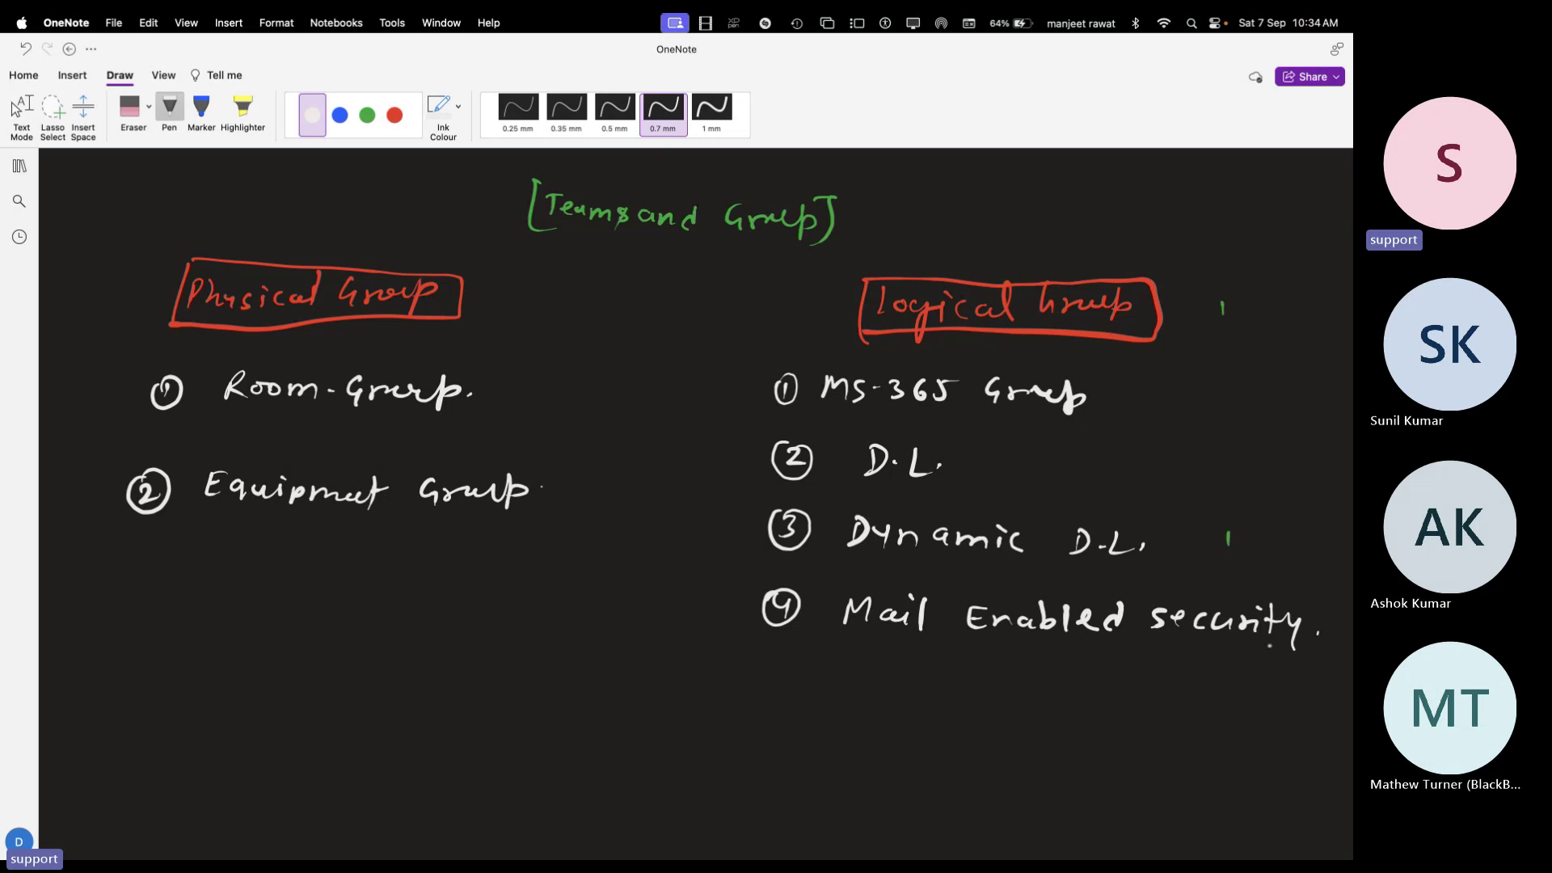
{"action": "left_click", "coordinate": [367, 115]}
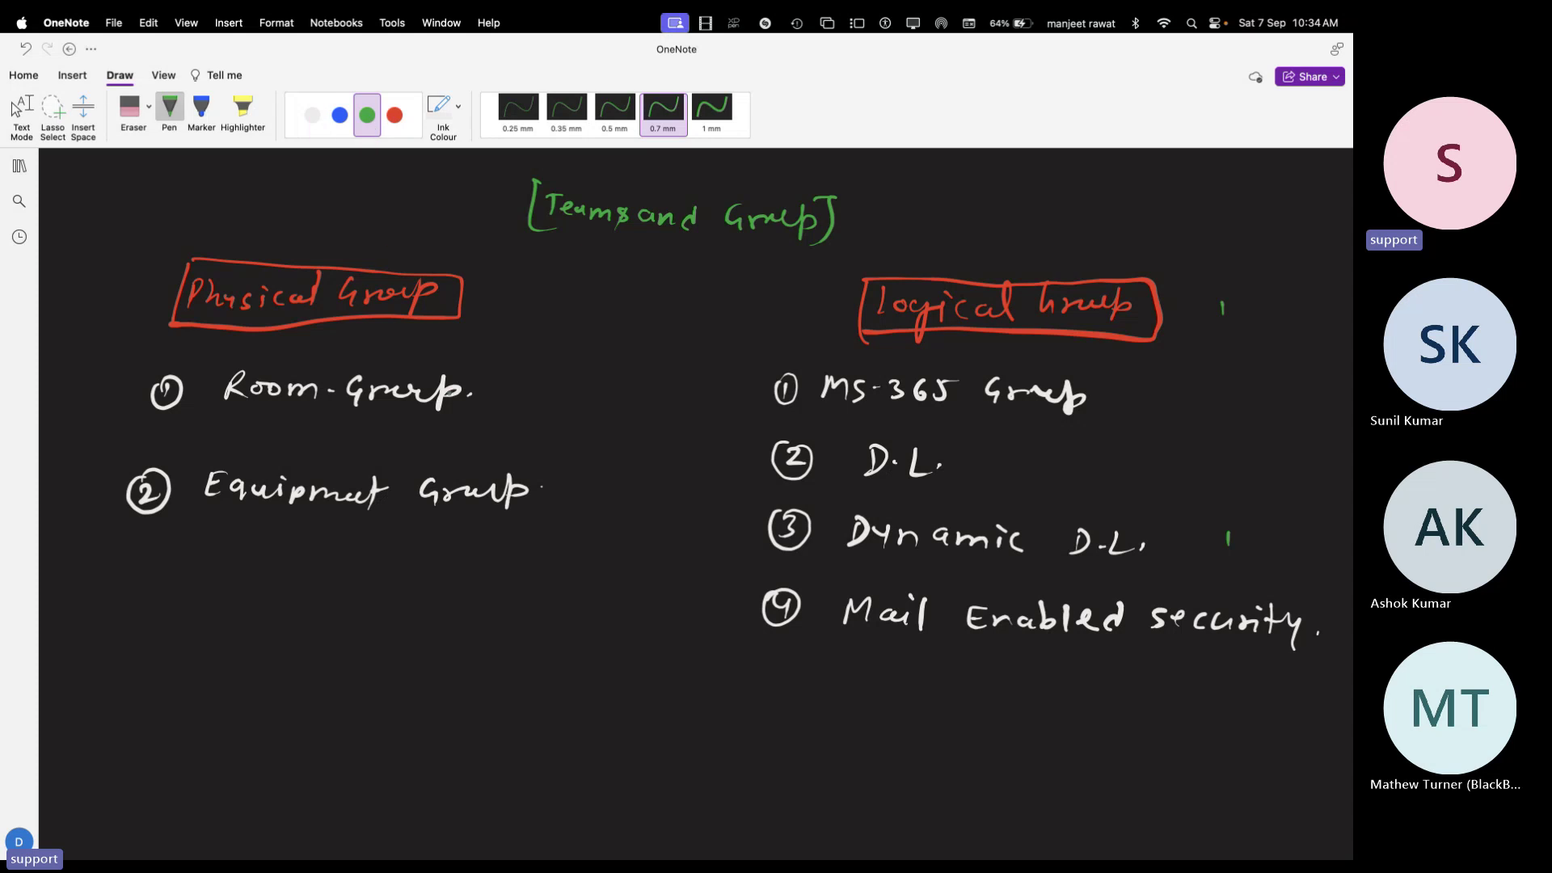
{"action": "mouse_move", "coordinate": [458, 377]}
{"action": "left_mouse_down"}
{"action": "mouse_move", "coordinate": [484, 355]}
{"action": "mouse_move", "coordinate": [489, 368]}
{"action": "mouse_move", "coordinate": [564, 346]}
{"action": "left_mouse_up"}
Extend the green arrow after Room-Group and write 'Hotel' beside it
{"action": "left_click_drag", "start_coordinate": [469, 391], "coordinate": [512, 397]}
{"action": "left_click_drag", "start_coordinate": [513, 388], "coordinate": [556, 399]}
{"action": "left_click_drag", "start_coordinate": [546, 380], "coordinate": [580, 392]}
{"action": "left_click_drag", "start_coordinate": [587, 363], "coordinate": [589, 396]}
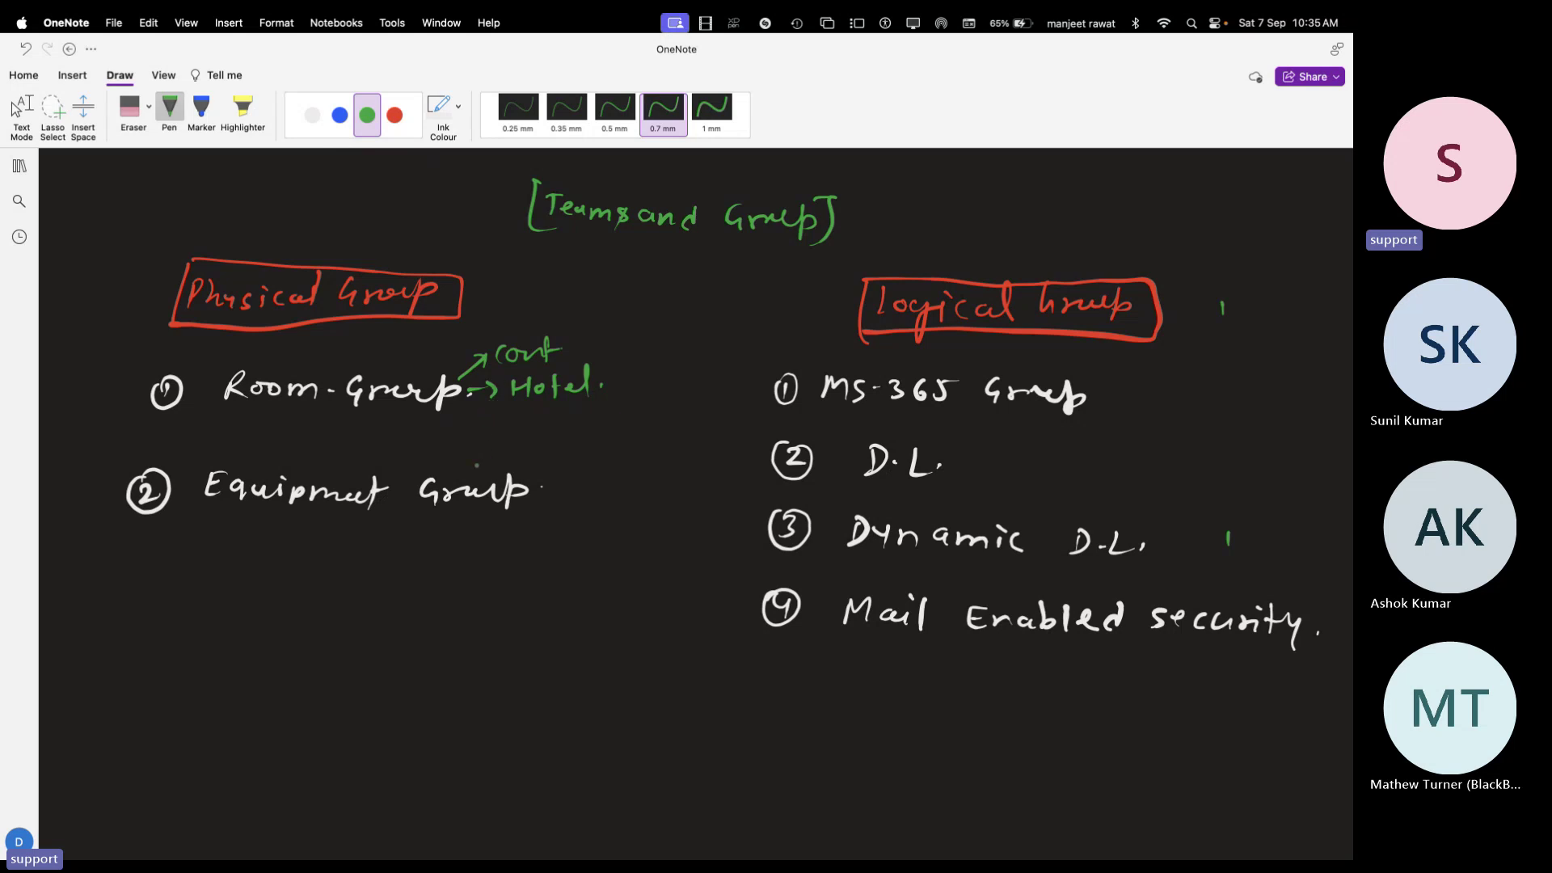
Branch green arrows from Equipment Group to Projector, Laptop and Server, and begin 'Printer'
{"action": "left_click_drag", "start_coordinate": [532, 482], "coordinate": [670, 451]}
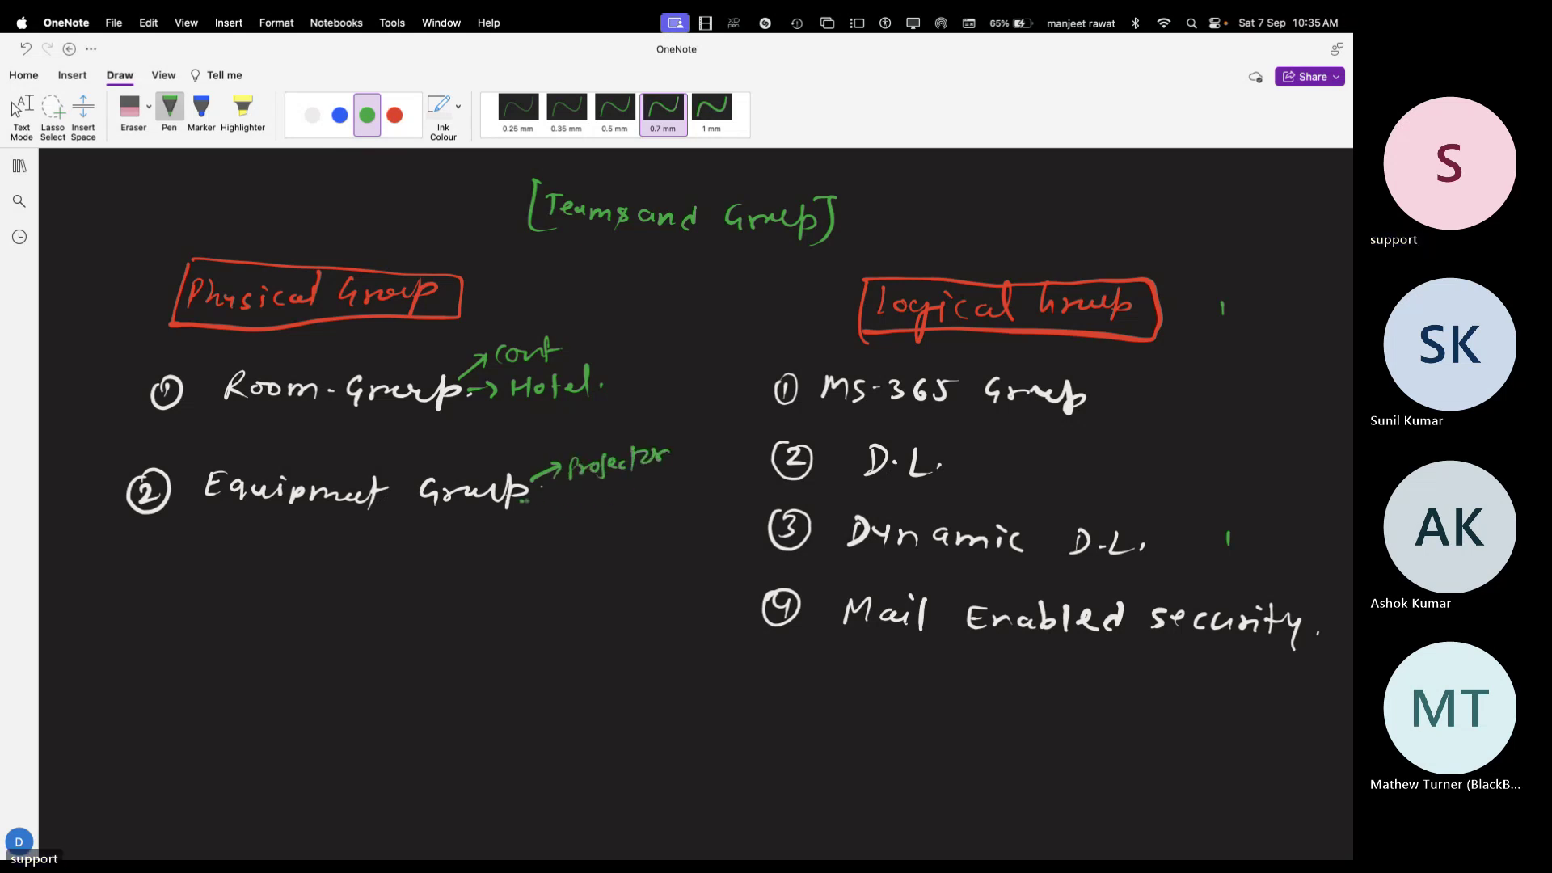
{"action": "left_click_drag", "start_coordinate": [521, 499], "coordinate": [551, 506]}
{"action": "mouse_move", "coordinate": [583, 494]}
{"action": "left_mouse_down"}
{"action": "mouse_move", "coordinate": [585, 514]}
{"action": "mouse_move", "coordinate": [671, 508]}
{"action": "left_mouse_up"}
{"action": "left_click", "coordinate": [637, 499]}
{"action": "mouse_move", "coordinate": [515, 514]}
{"action": "left_mouse_down"}
{"action": "mouse_move", "coordinate": [558, 564]}
{"action": "mouse_move", "coordinate": [640, 556]}
{"action": "left_mouse_up"}
{"action": "left_click", "coordinate": [655, 556]}
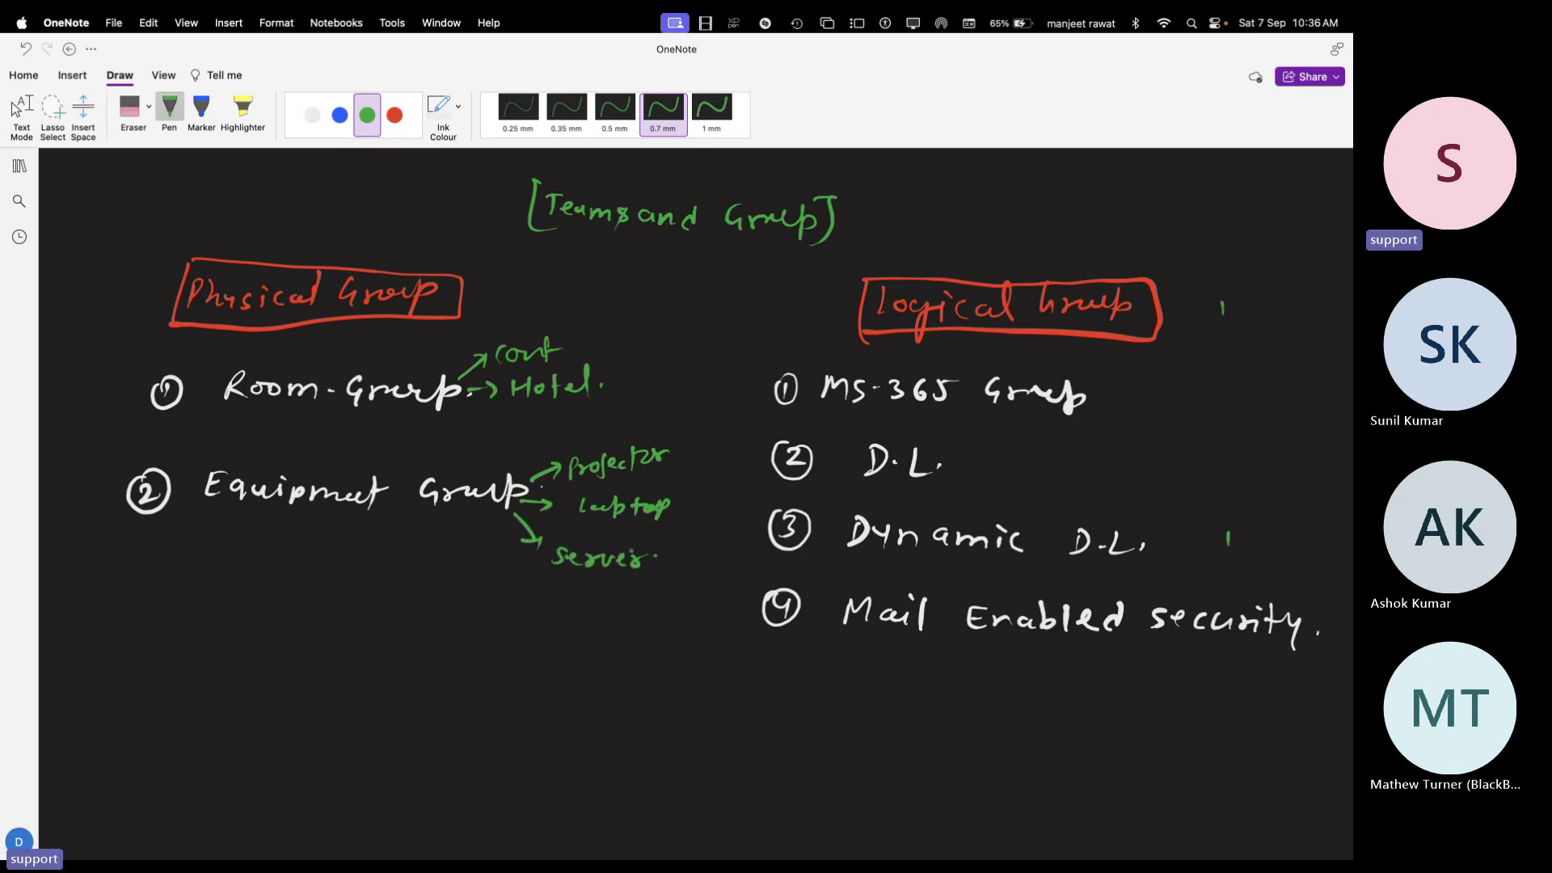
{"action": "mouse_move", "coordinate": [482, 519]}
{"action": "left_mouse_down"}
{"action": "mouse_move", "coordinate": [508, 603]}
{"action": "mouse_move", "coordinate": [554, 599]}
{"action": "left_mouse_up"}
{"action": "left_click", "coordinate": [522, 598]}
{"action": "mouse_move", "coordinate": [558, 588]}
{"action": "left_mouse_down"}
{"action": "mouse_move", "coordinate": [559, 611]}
{"action": "mouse_move", "coordinate": [600, 598]}
{"action": "left_mouse_up"}
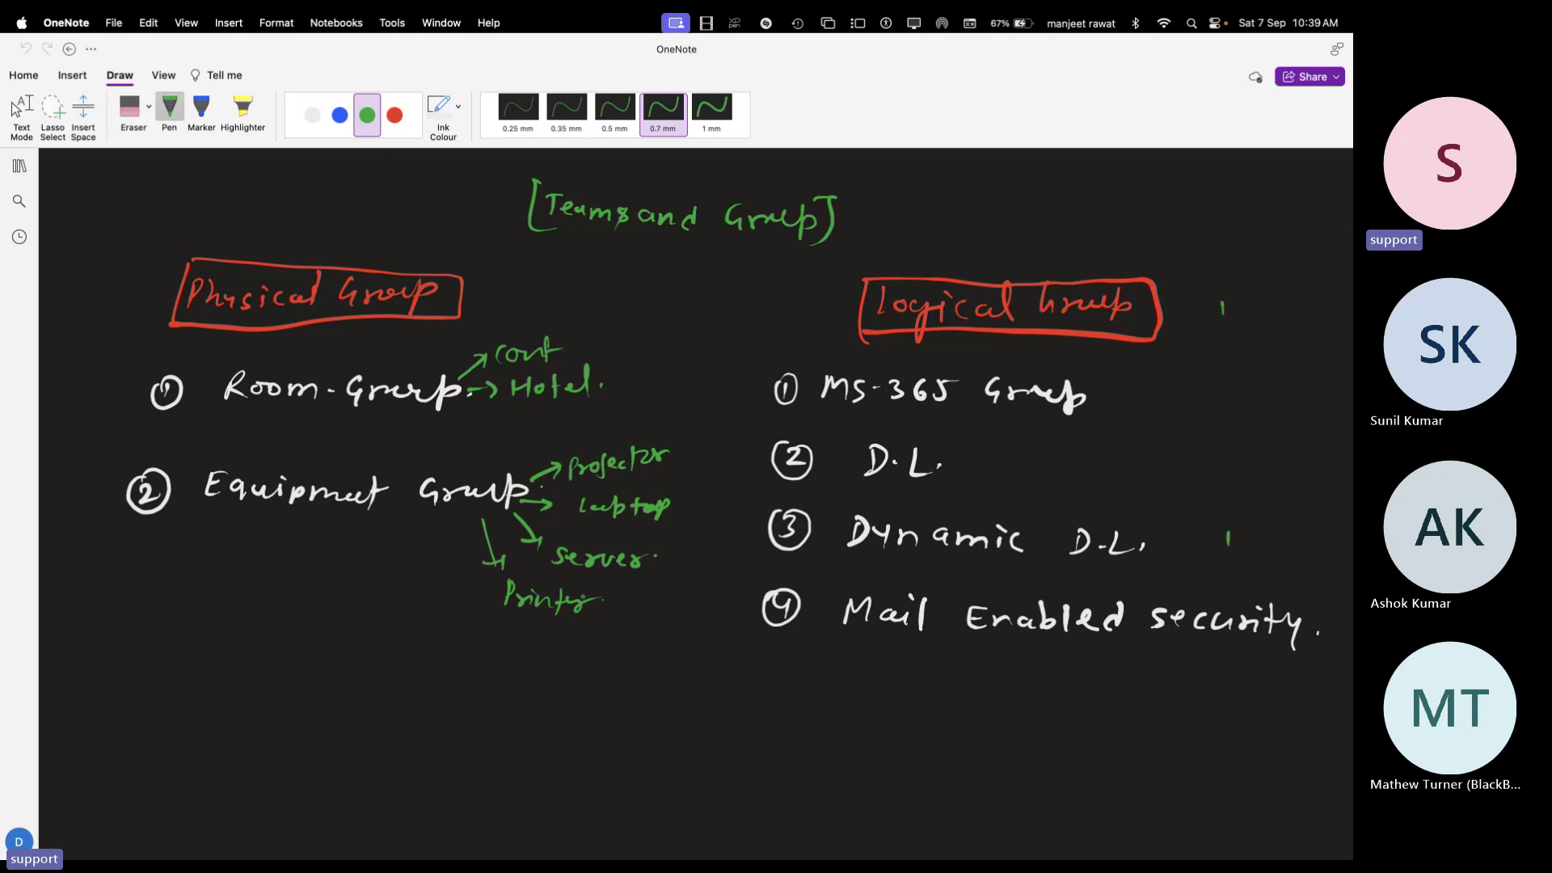
Back in the admin center, view Teams & groups Policies listing AllOff, Default, Global and Kiosk
{"action": "key", "text": "super+Tab"}
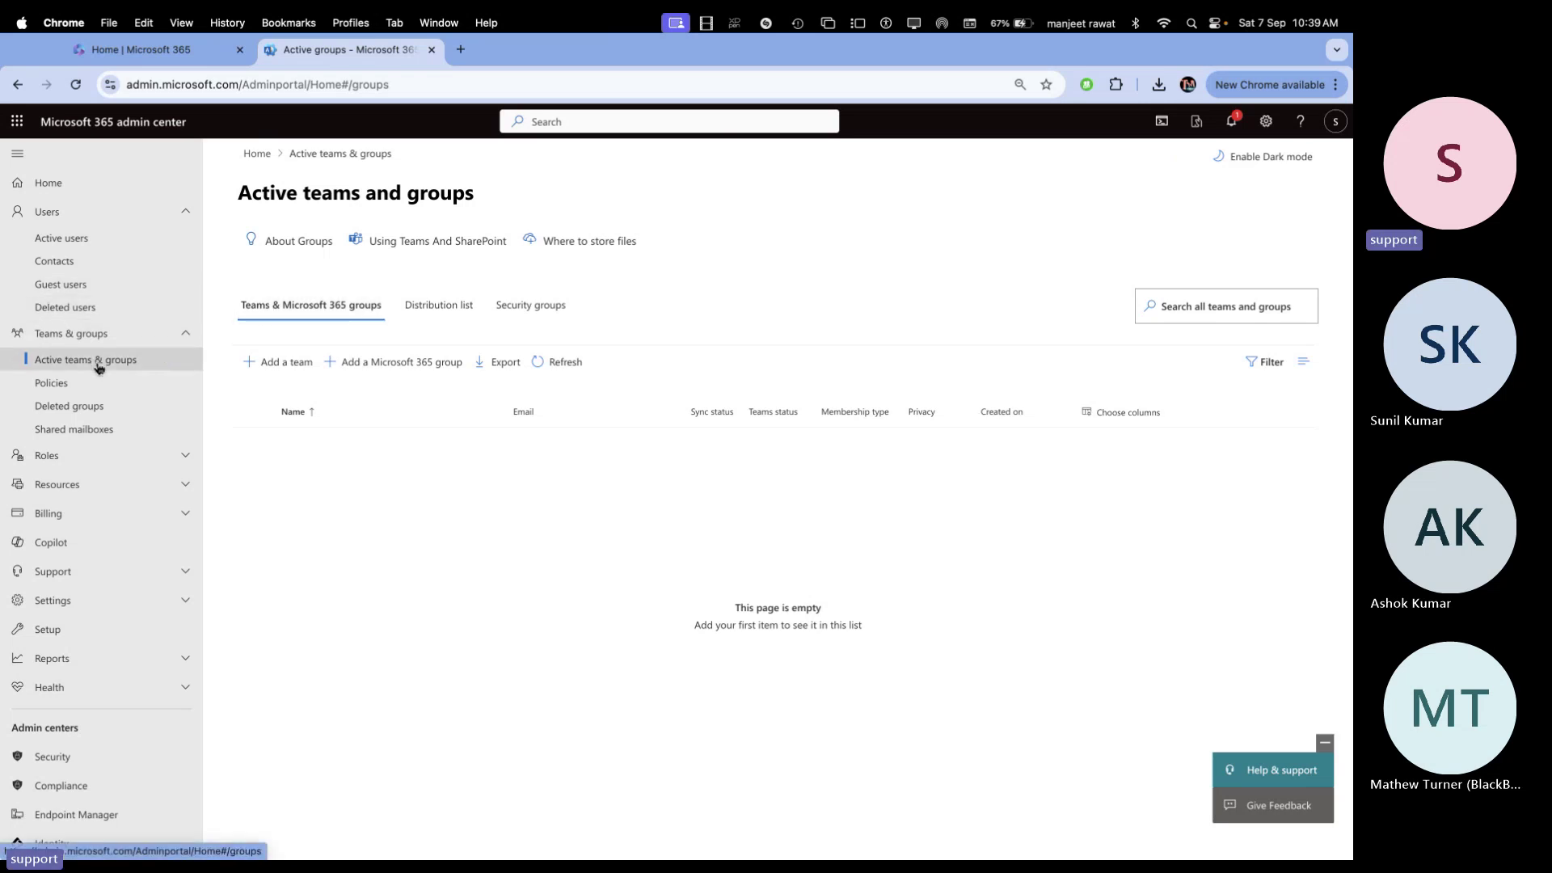
{"action": "left_click", "coordinate": [55, 386]}
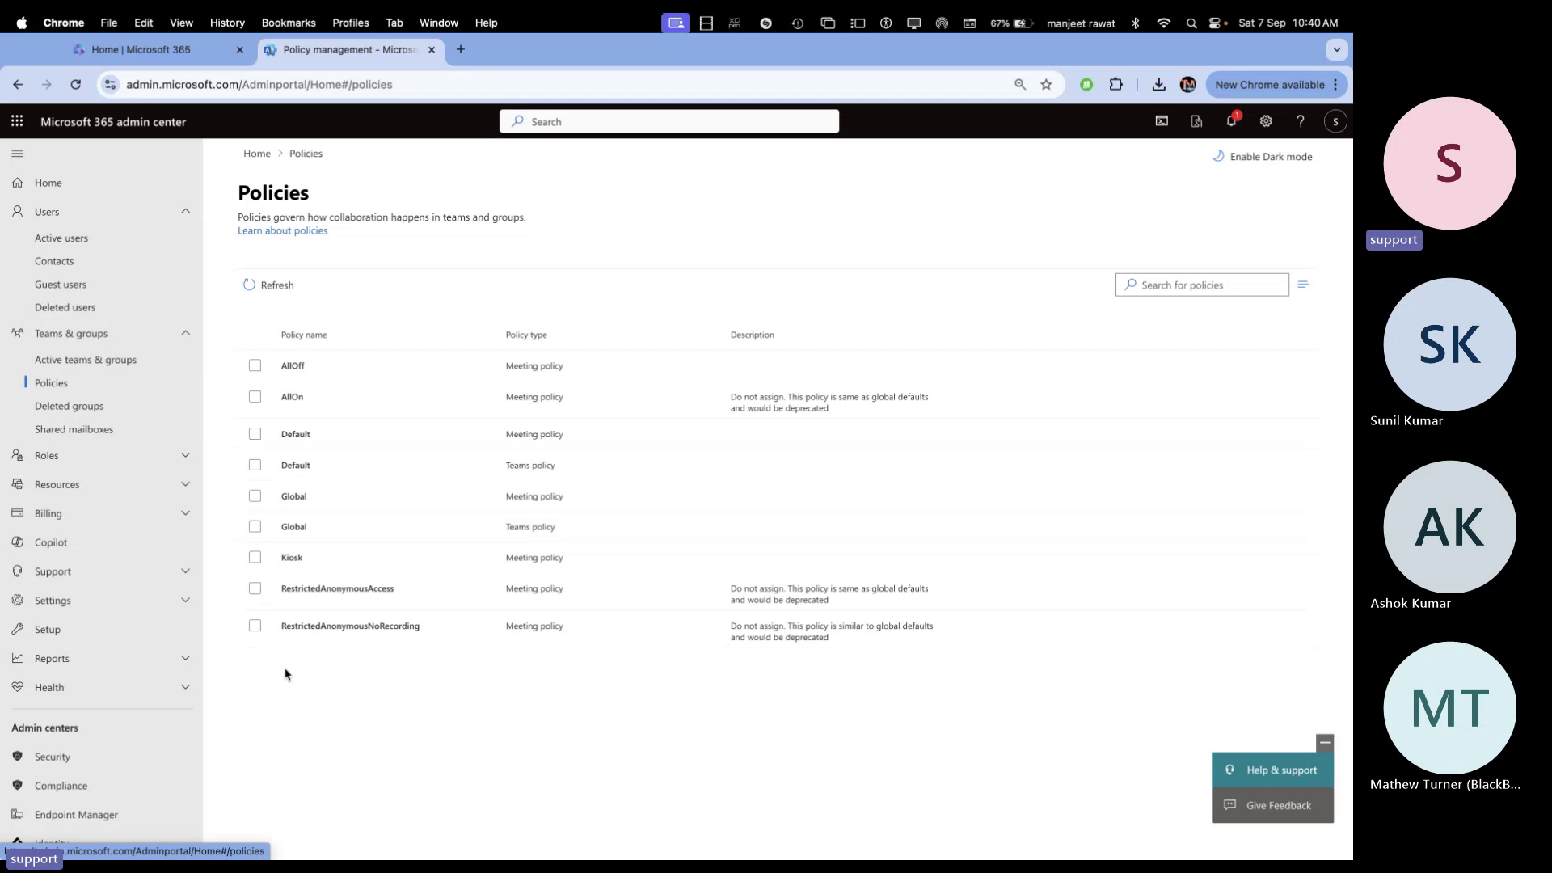
Open the RestrictedAnonymousNoRecording policy, look over its Users and admit settings, and close it unchanged
{"action": "left_click", "coordinate": [321, 627]}
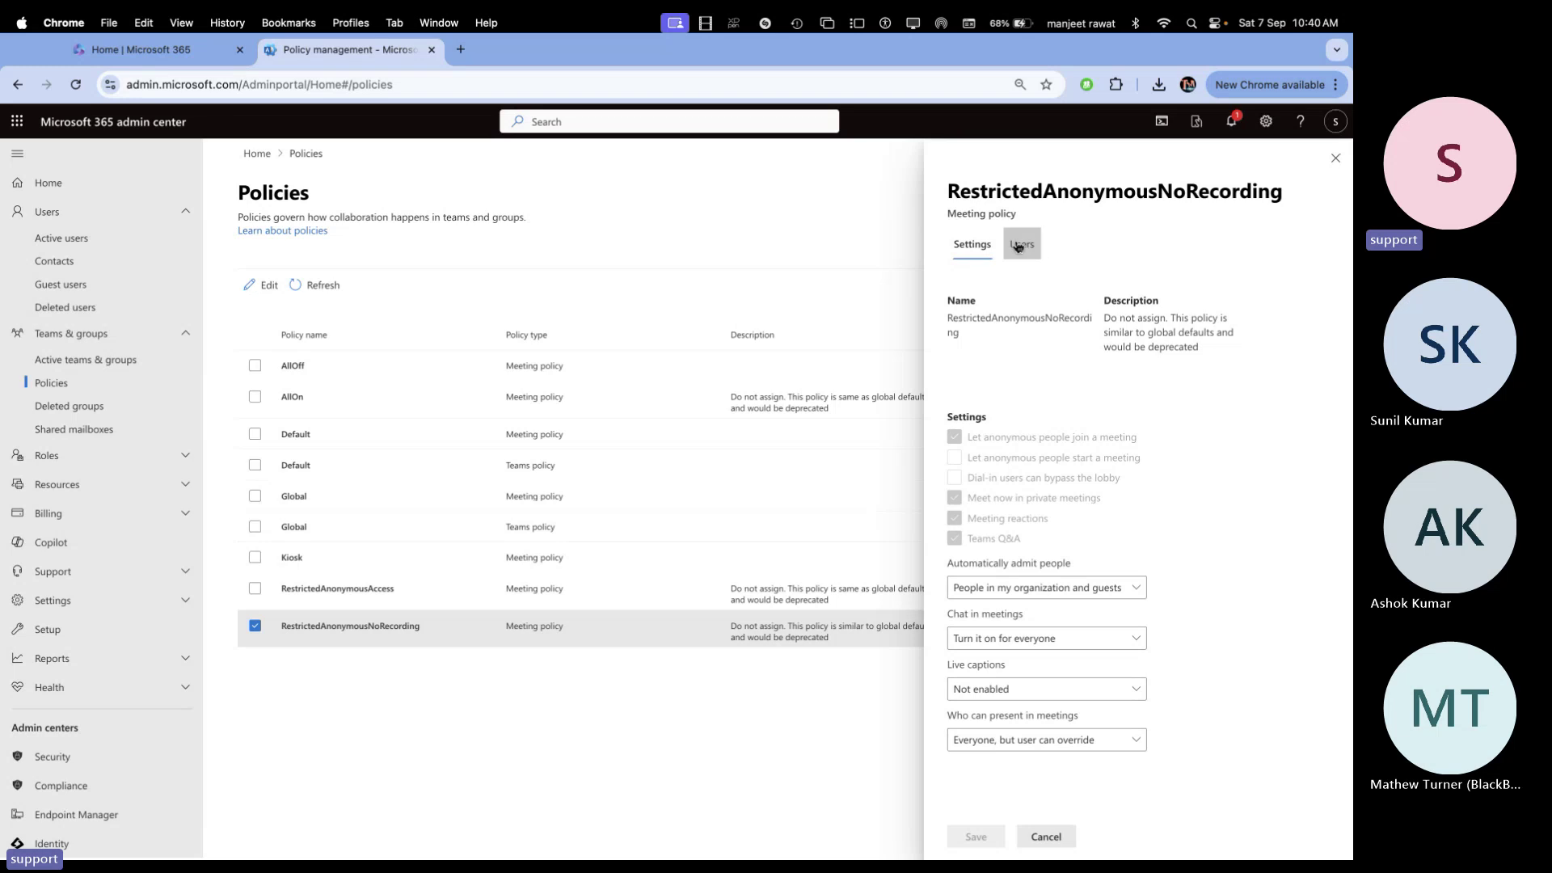
{"action": "left_click", "coordinate": [1020, 245]}
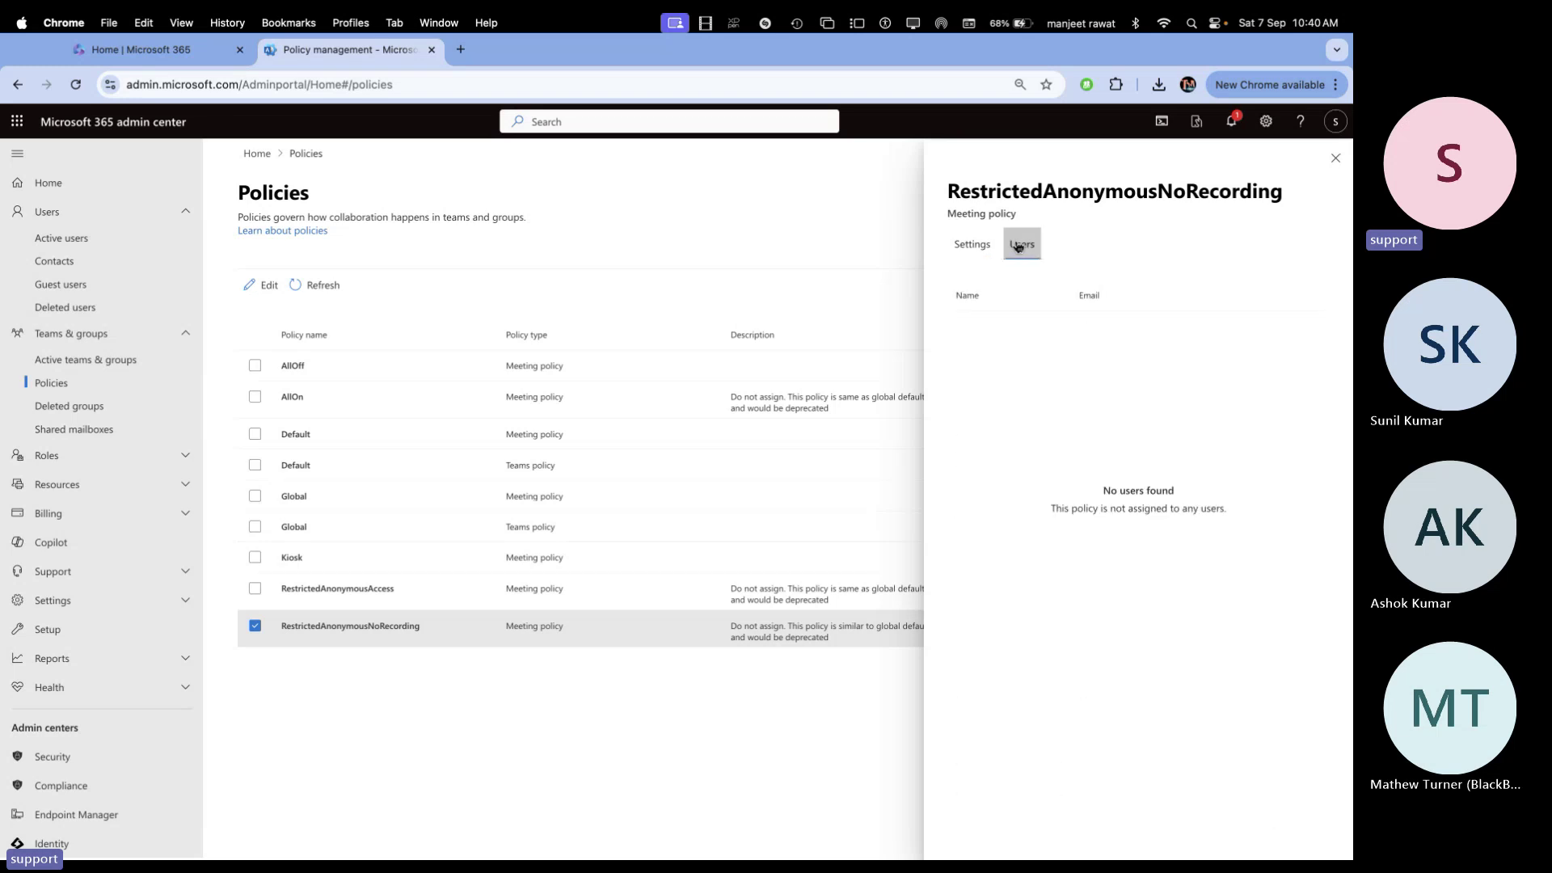
{"action": "left_click", "coordinate": [972, 244]}
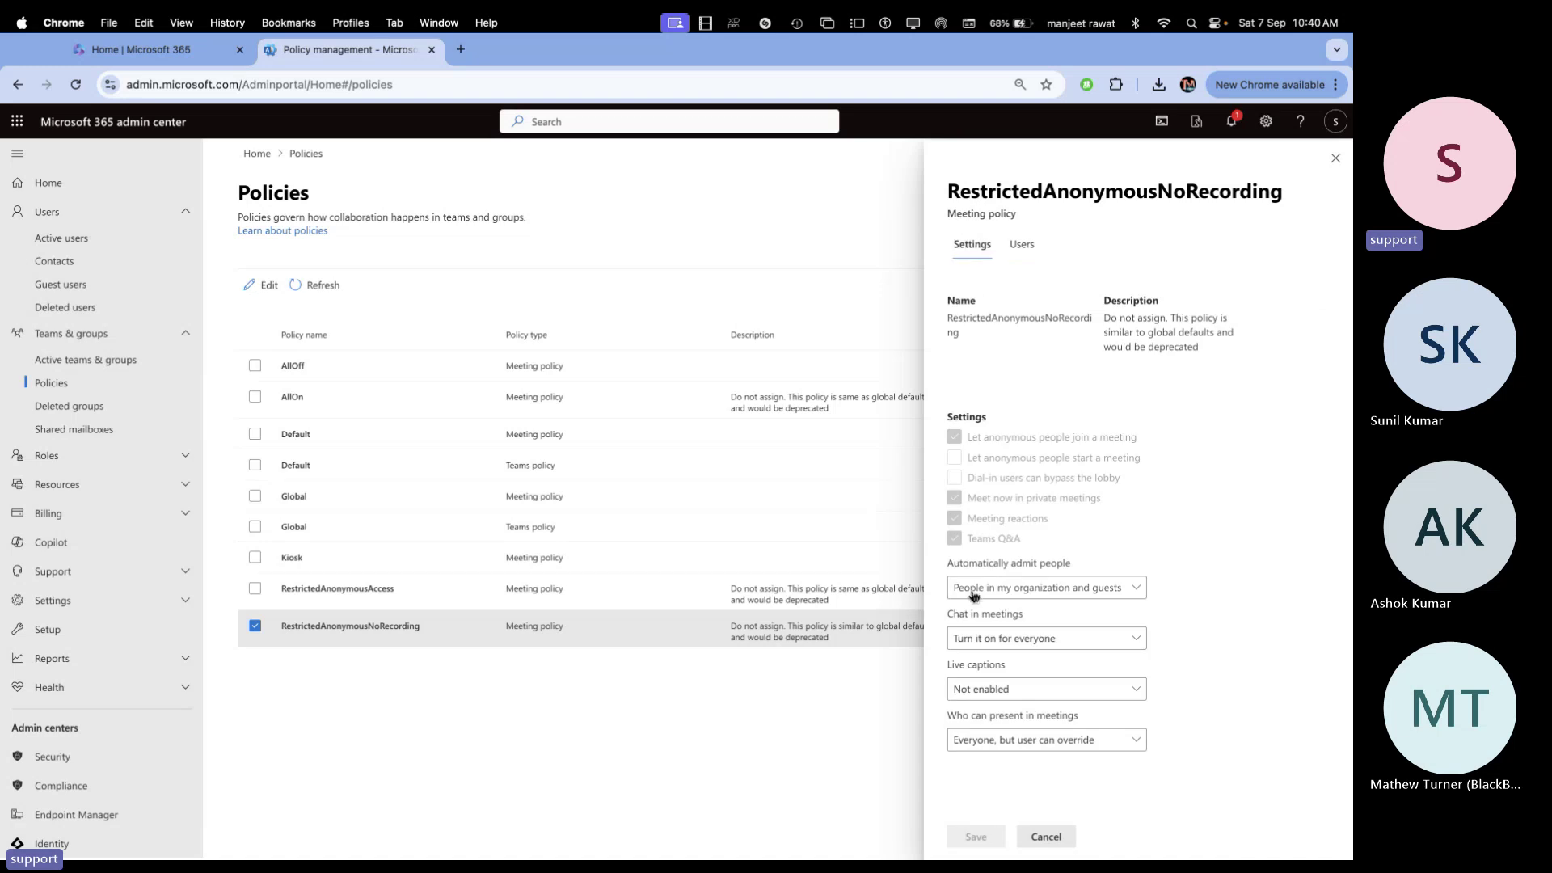
{"action": "left_click", "coordinate": [1033, 598]}
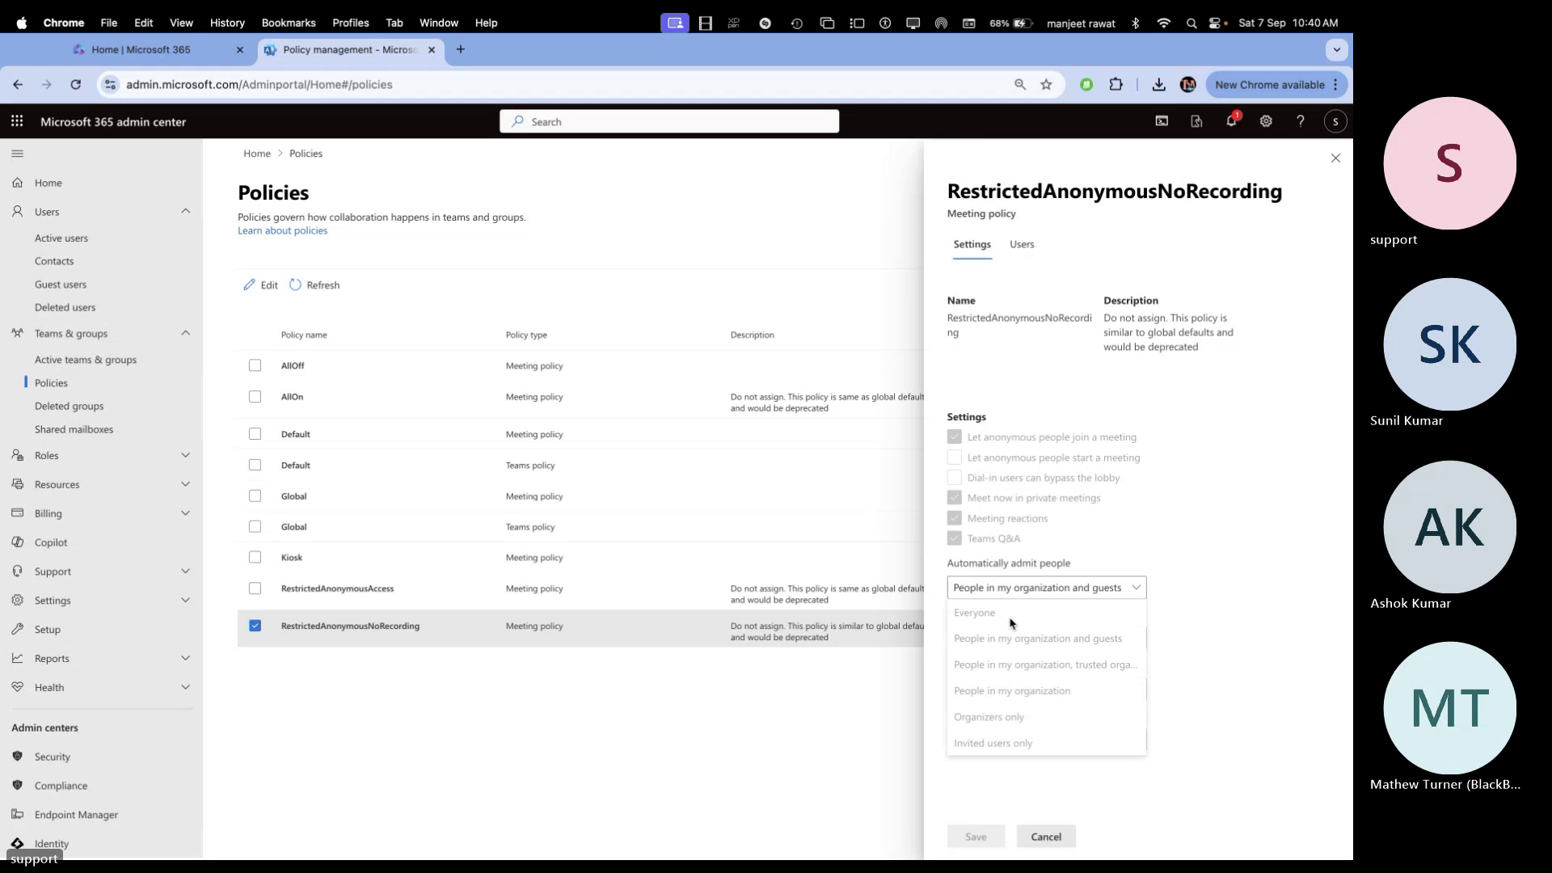
{"action": "left_click", "coordinate": [1181, 455]}
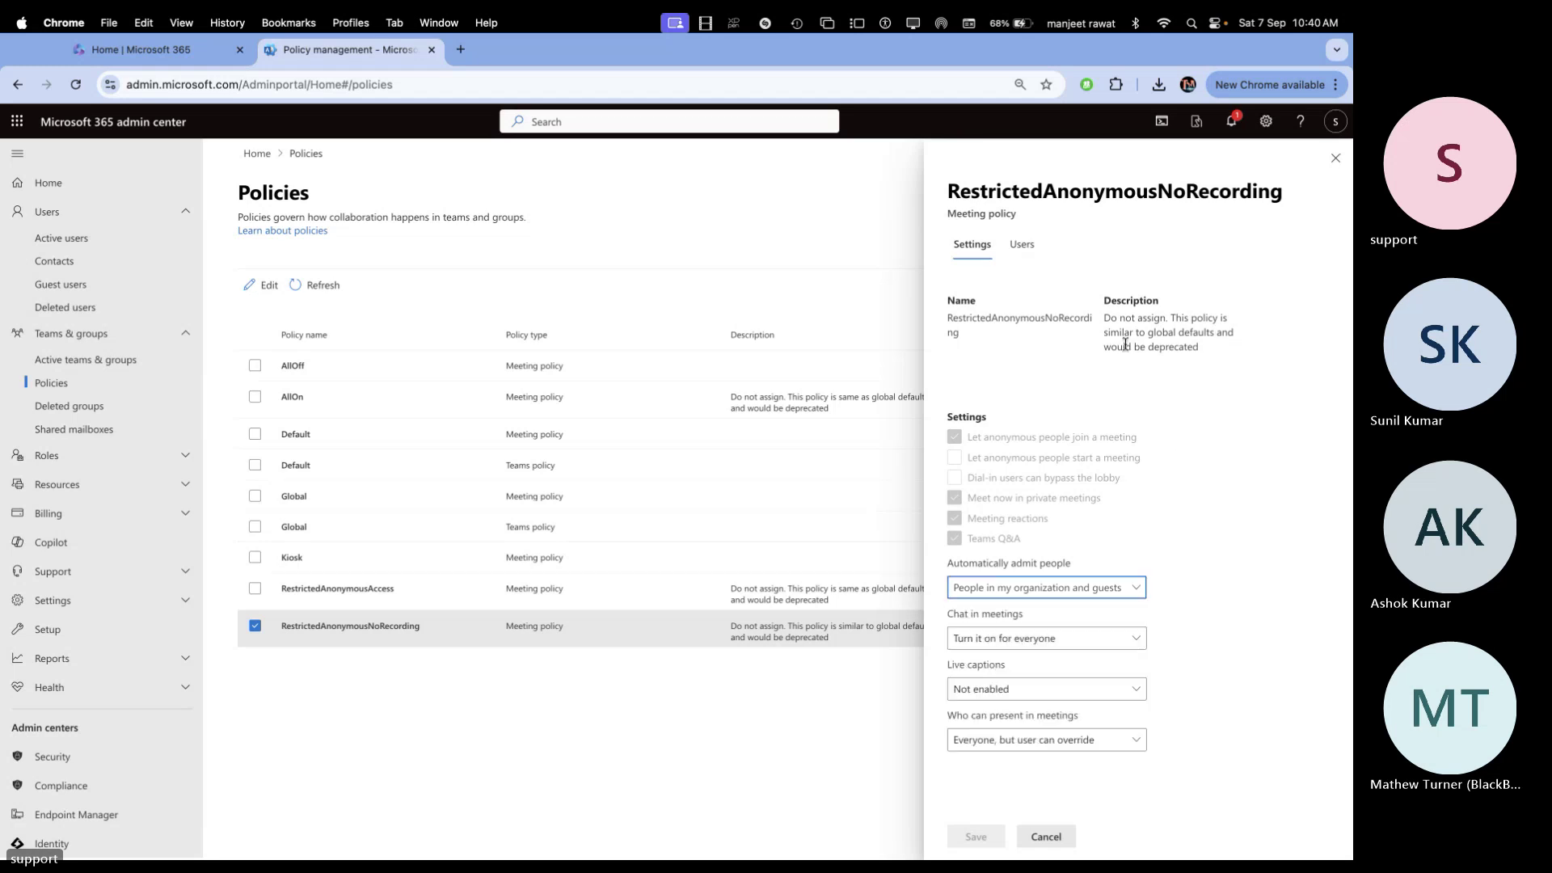
{"action": "left_click", "coordinate": [1336, 158]}
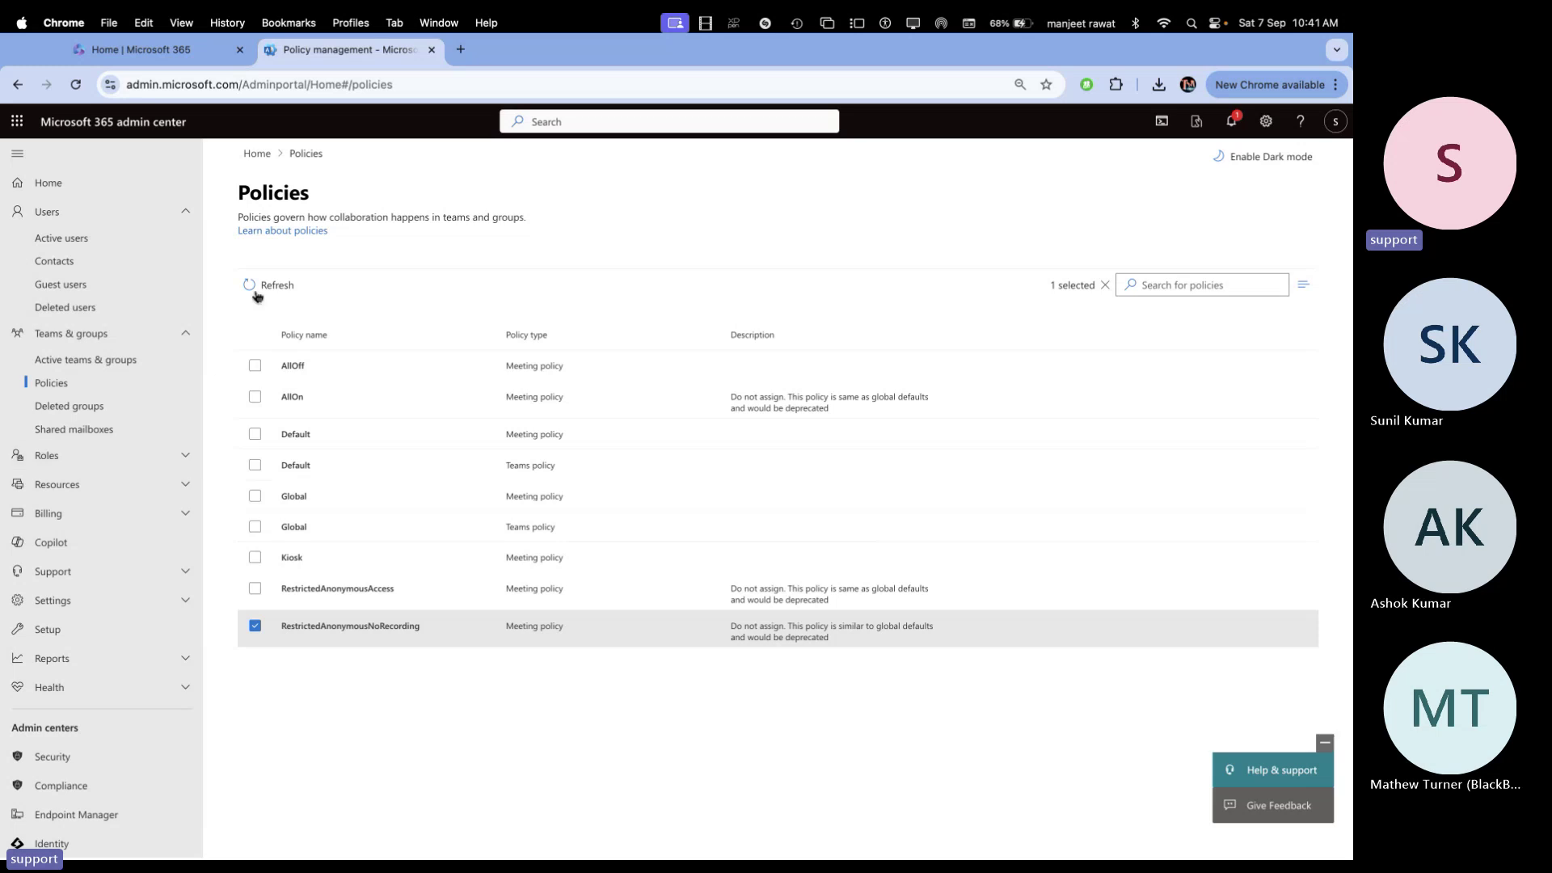
Look at Deleted groups, selecting and deselecting Live-O365-Class, then go to the empty Shared mailboxes page
{"action": "left_click", "coordinate": [89, 403]}
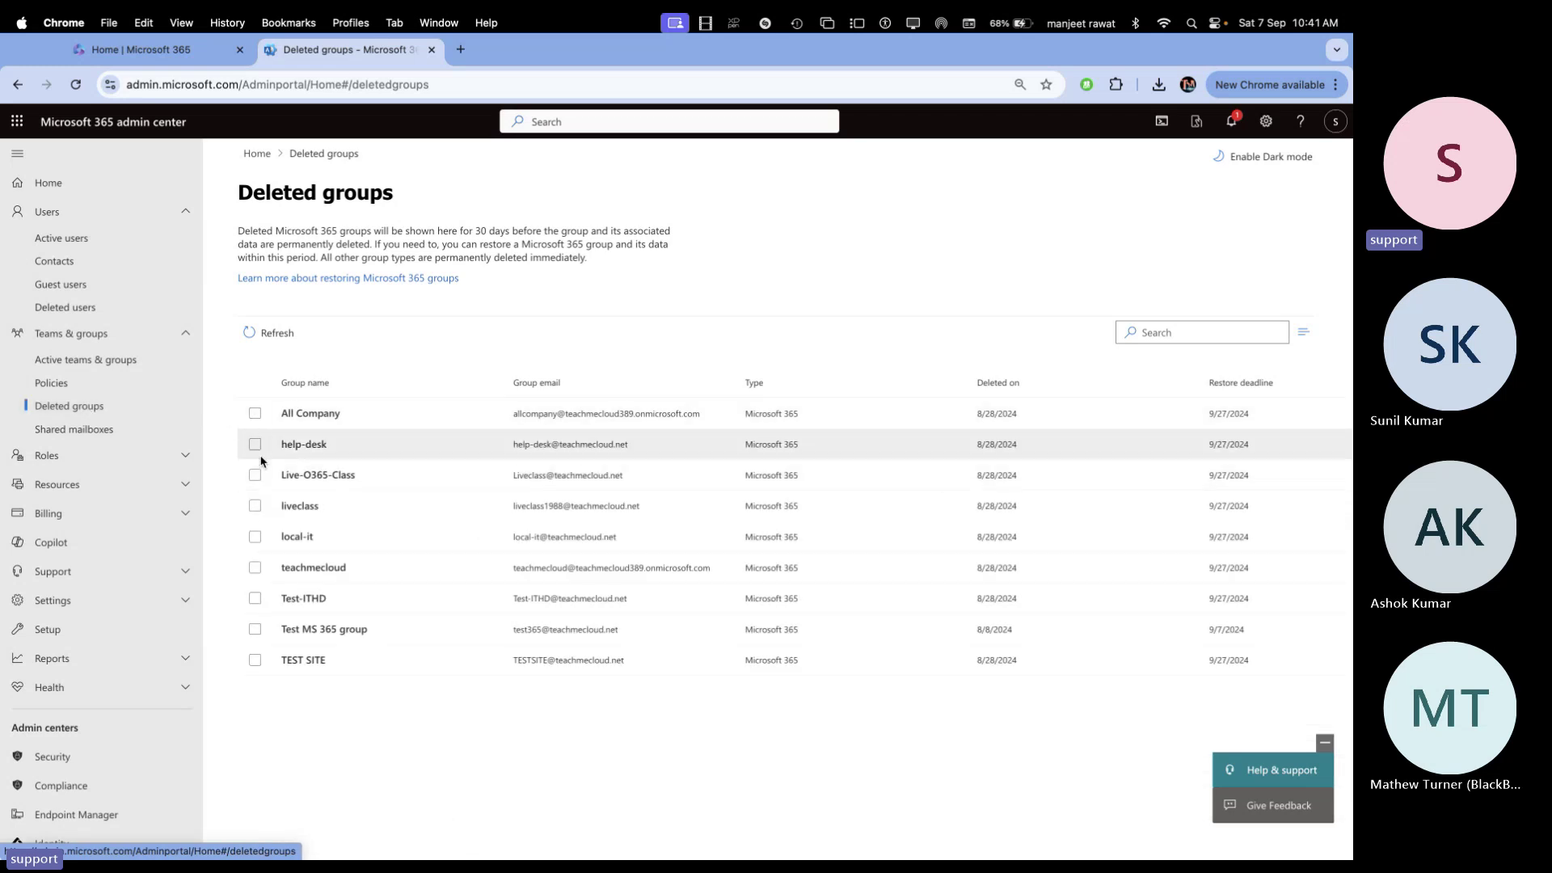
{"action": "left_click", "coordinate": [256, 475]}
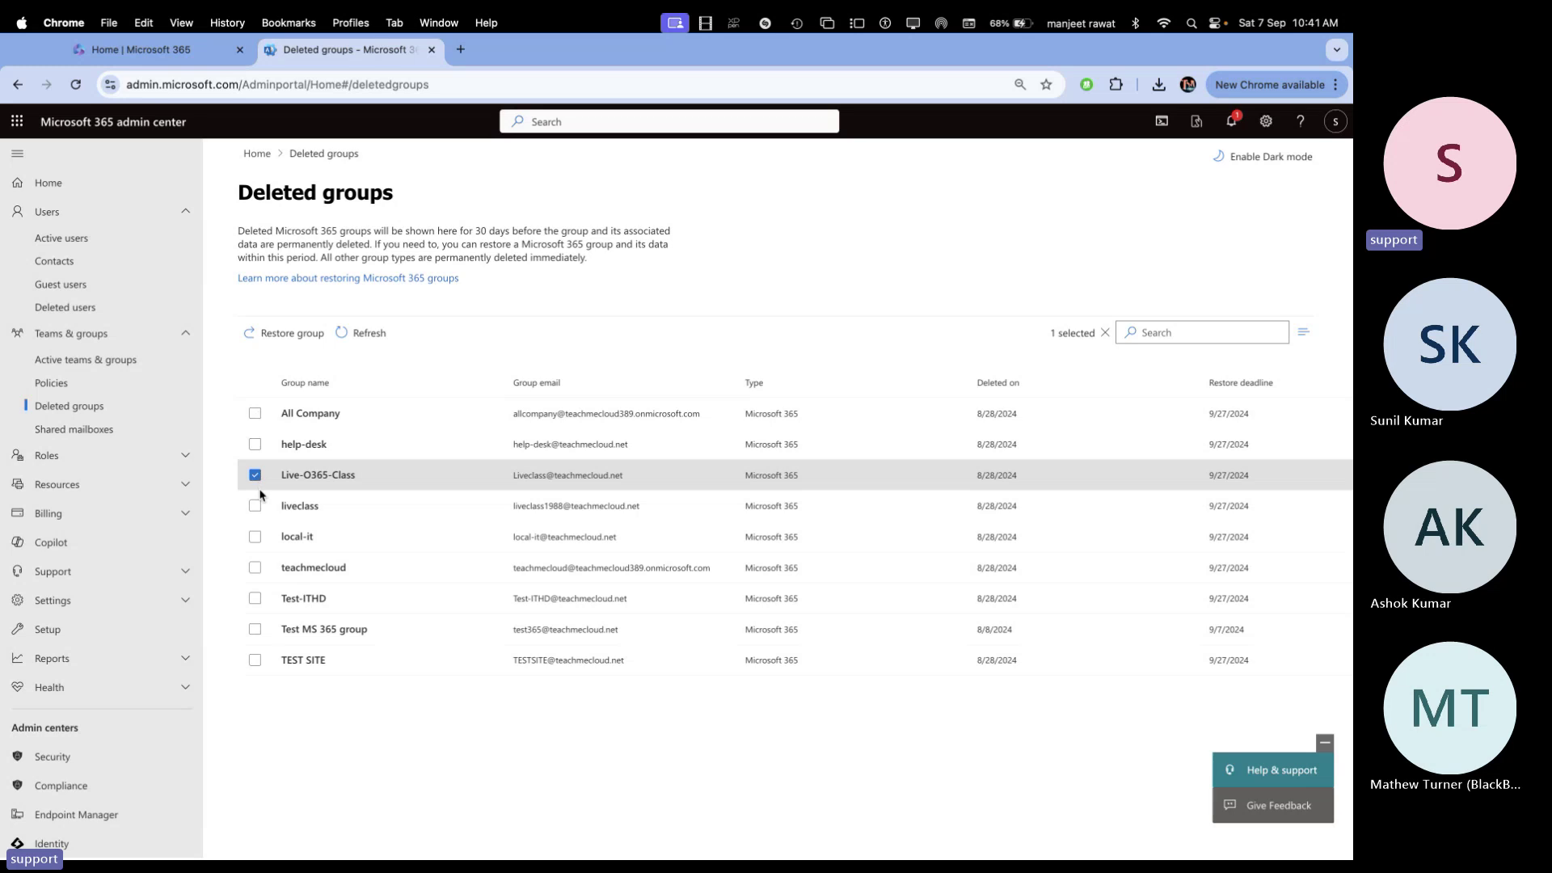
{"action": "left_click", "coordinate": [255, 475]}
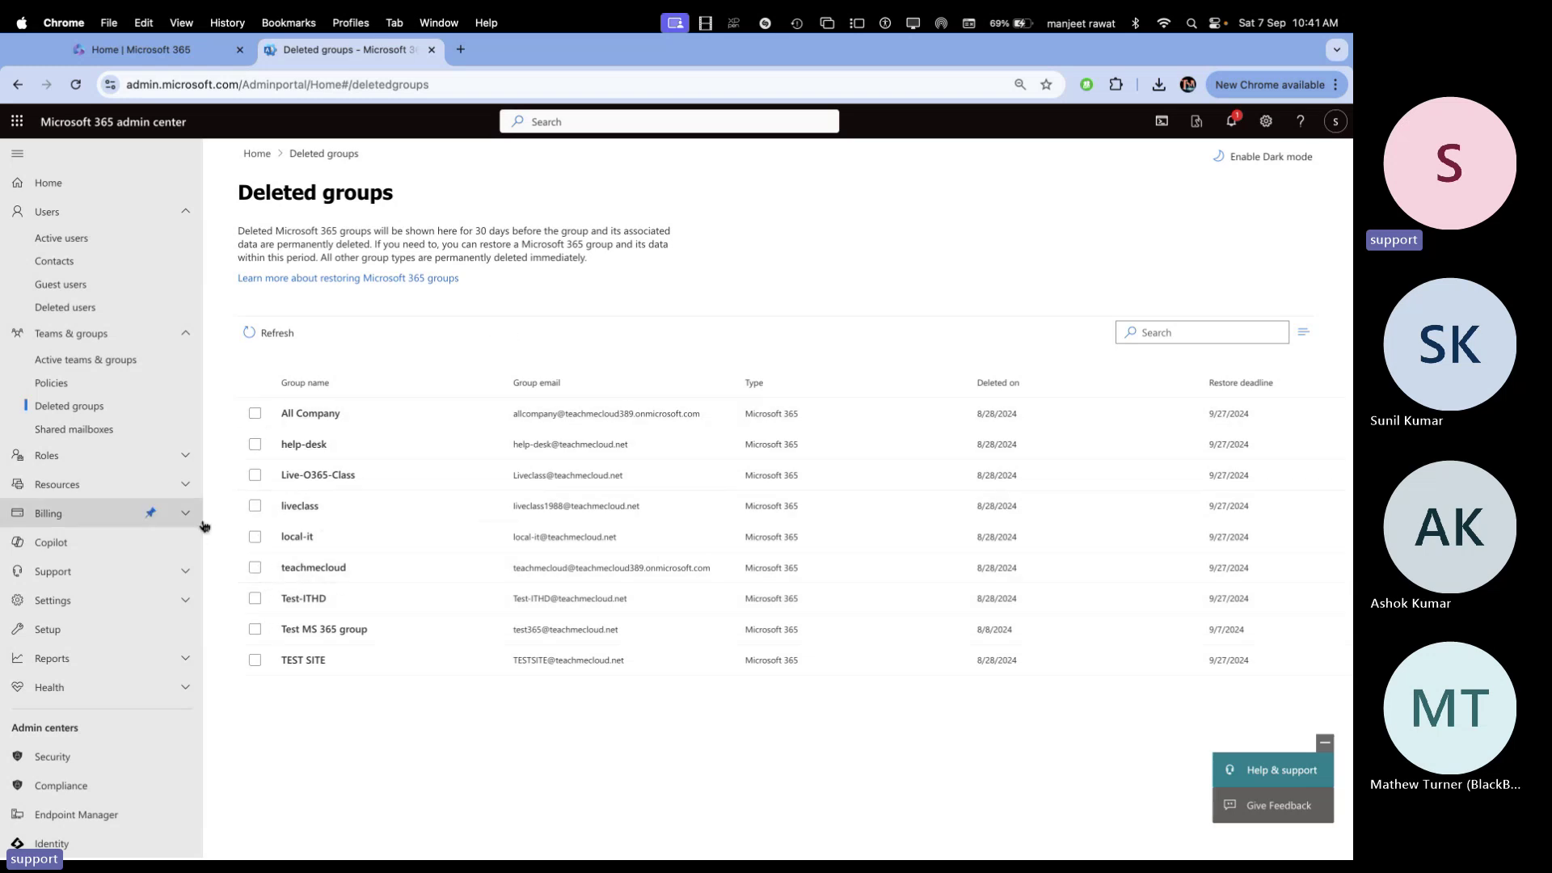
{"action": "left_click", "coordinate": [103, 436]}
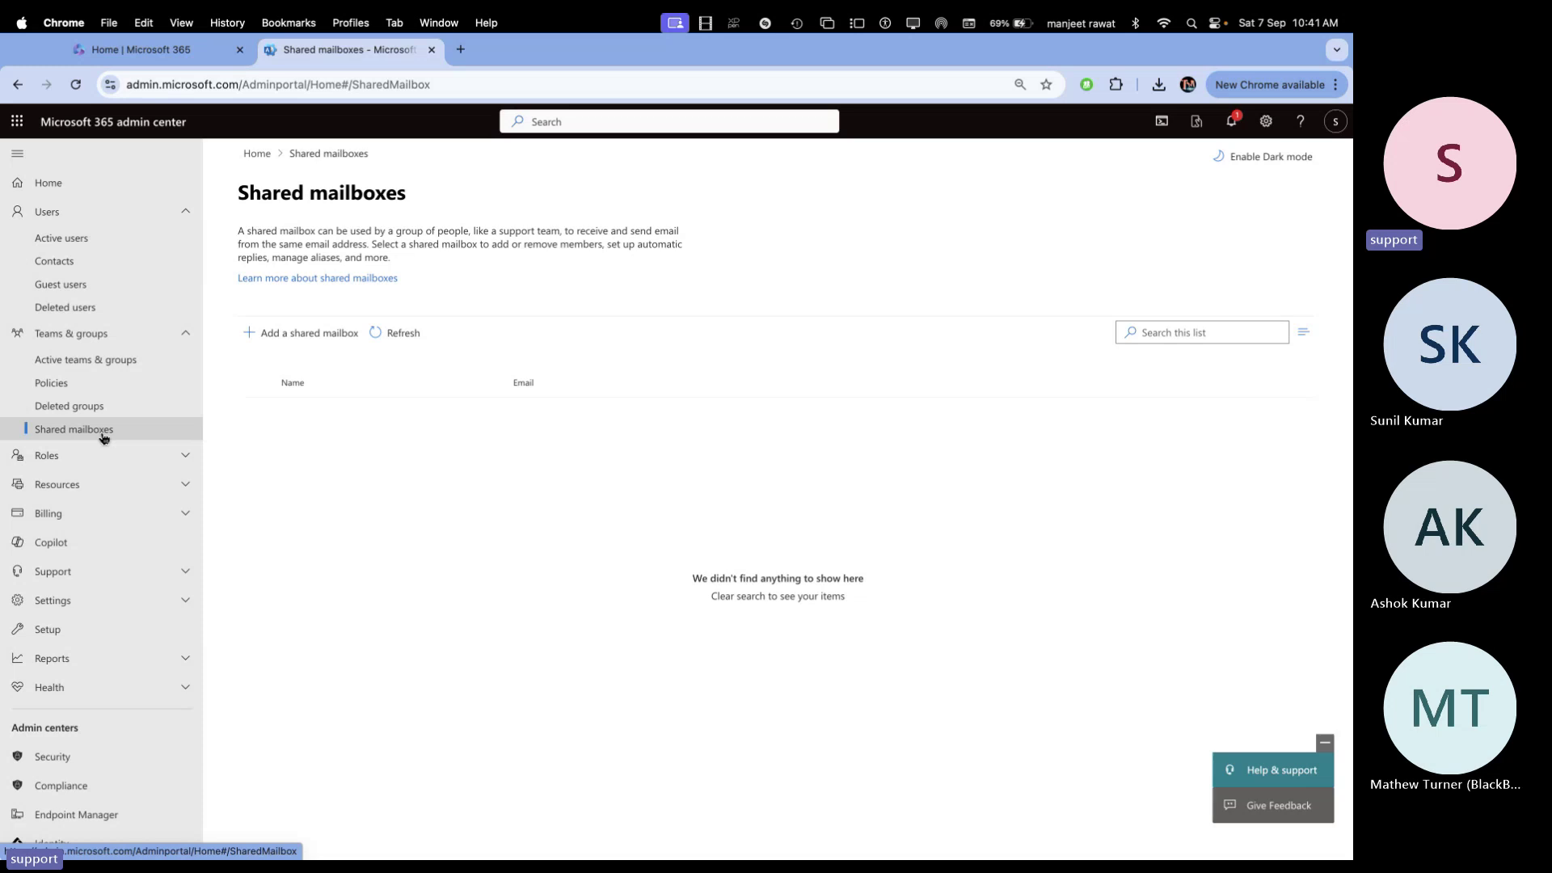
Switch from Chrome to the full-screen OneNote page of group notes
{"action": "key", "text": "ctrl+Right"}
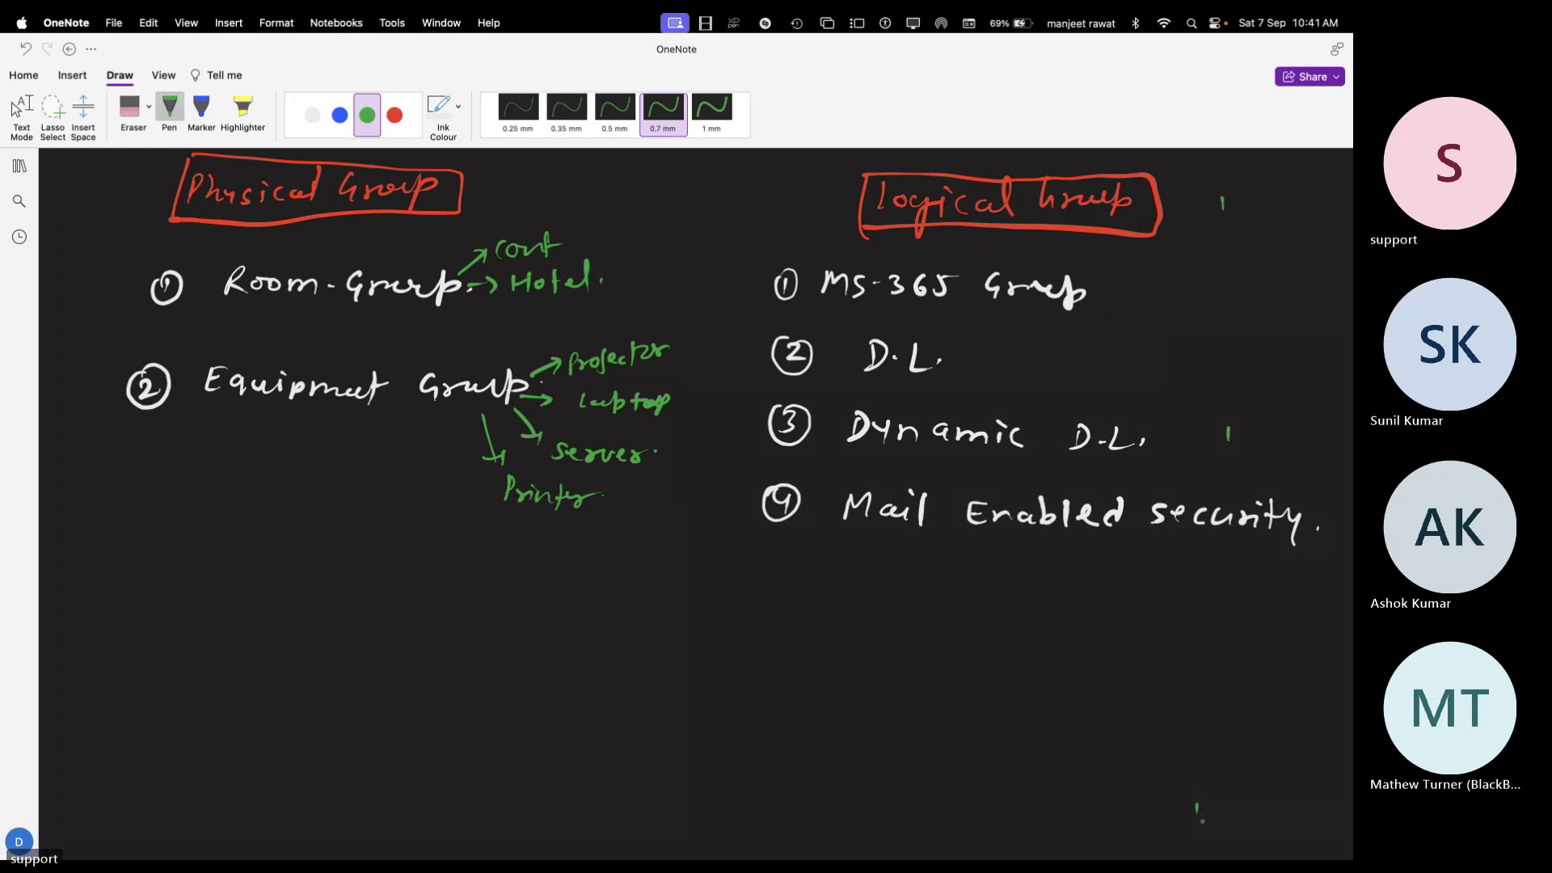
On blank page space, handwrite 'Shared Mail Box' in red ink and box it
{"action": "scroll", "coordinate": [1196, 807], "scroll_direction": "down", "scroll_amount": 10}
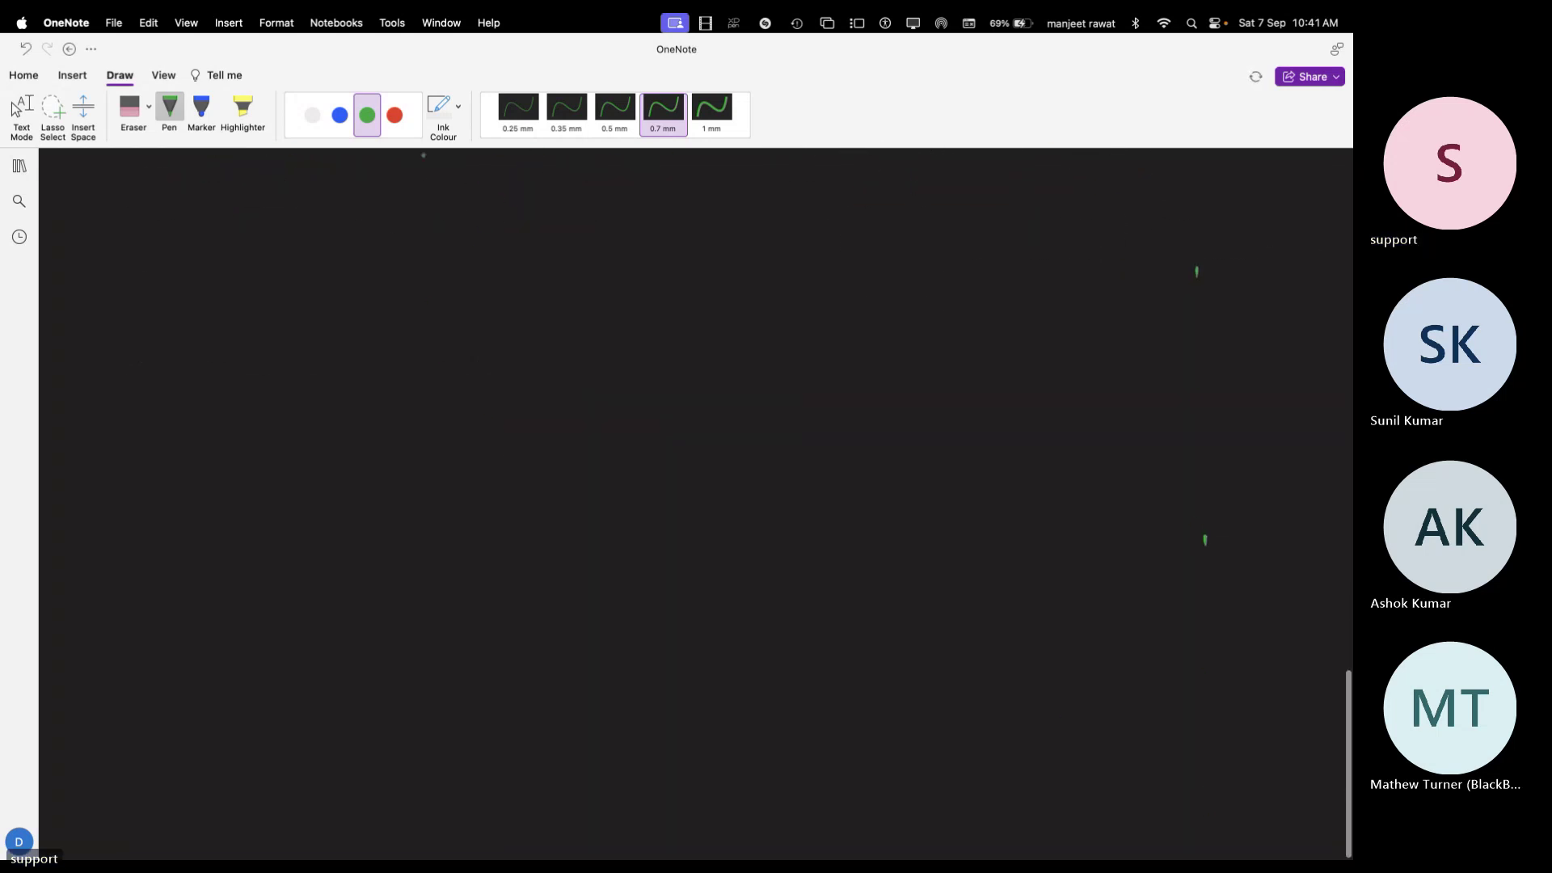
{"action": "left_click", "coordinate": [394, 115]}
{"action": "mouse_move", "coordinate": [500, 203]}
{"action": "left_mouse_down"}
{"action": "mouse_move", "coordinate": [563, 218]}
{"action": "mouse_move", "coordinate": [679, 207]}
{"action": "mouse_move", "coordinate": [681, 234]}
{"action": "mouse_move", "coordinate": [727, 220]}
{"action": "mouse_move", "coordinate": [739, 235]}
{"action": "left_mouse_up"}
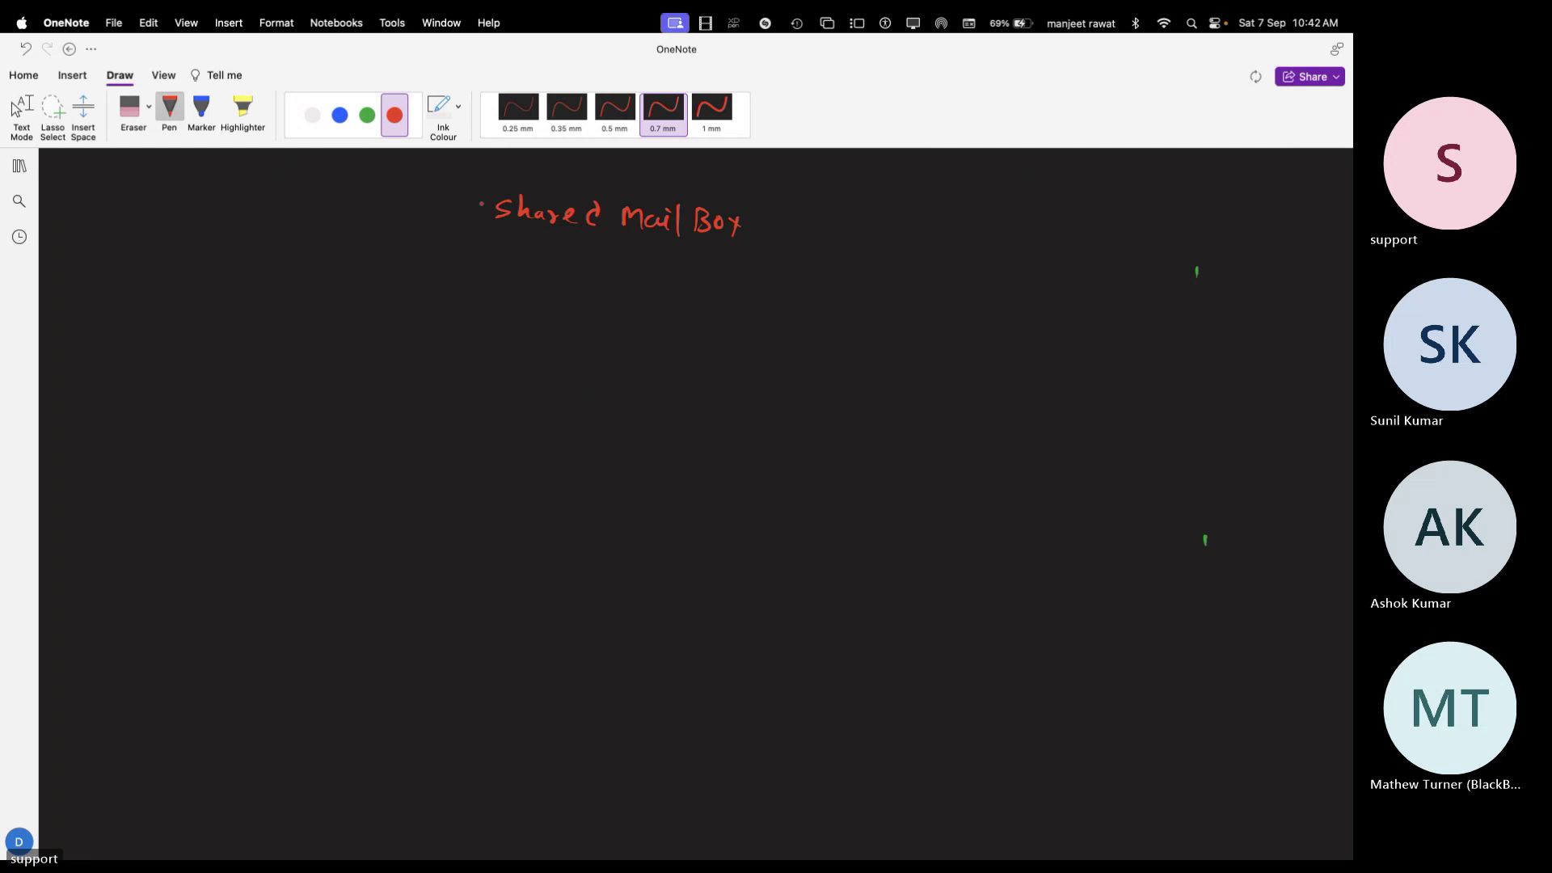
{"action": "mouse_move", "coordinate": [484, 236]}
{"action": "left_mouse_down"}
{"action": "mouse_move", "coordinate": [506, 186]}
{"action": "mouse_move", "coordinate": [755, 212]}
{"action": "mouse_move", "coordinate": [610, 246]}
{"action": "mouse_move", "coordinate": [482, 239]}
{"action": "left_mouse_up"}
In green ink, start handwriting 'Internal' below the red heading
{"action": "left_click", "coordinate": [367, 115]}
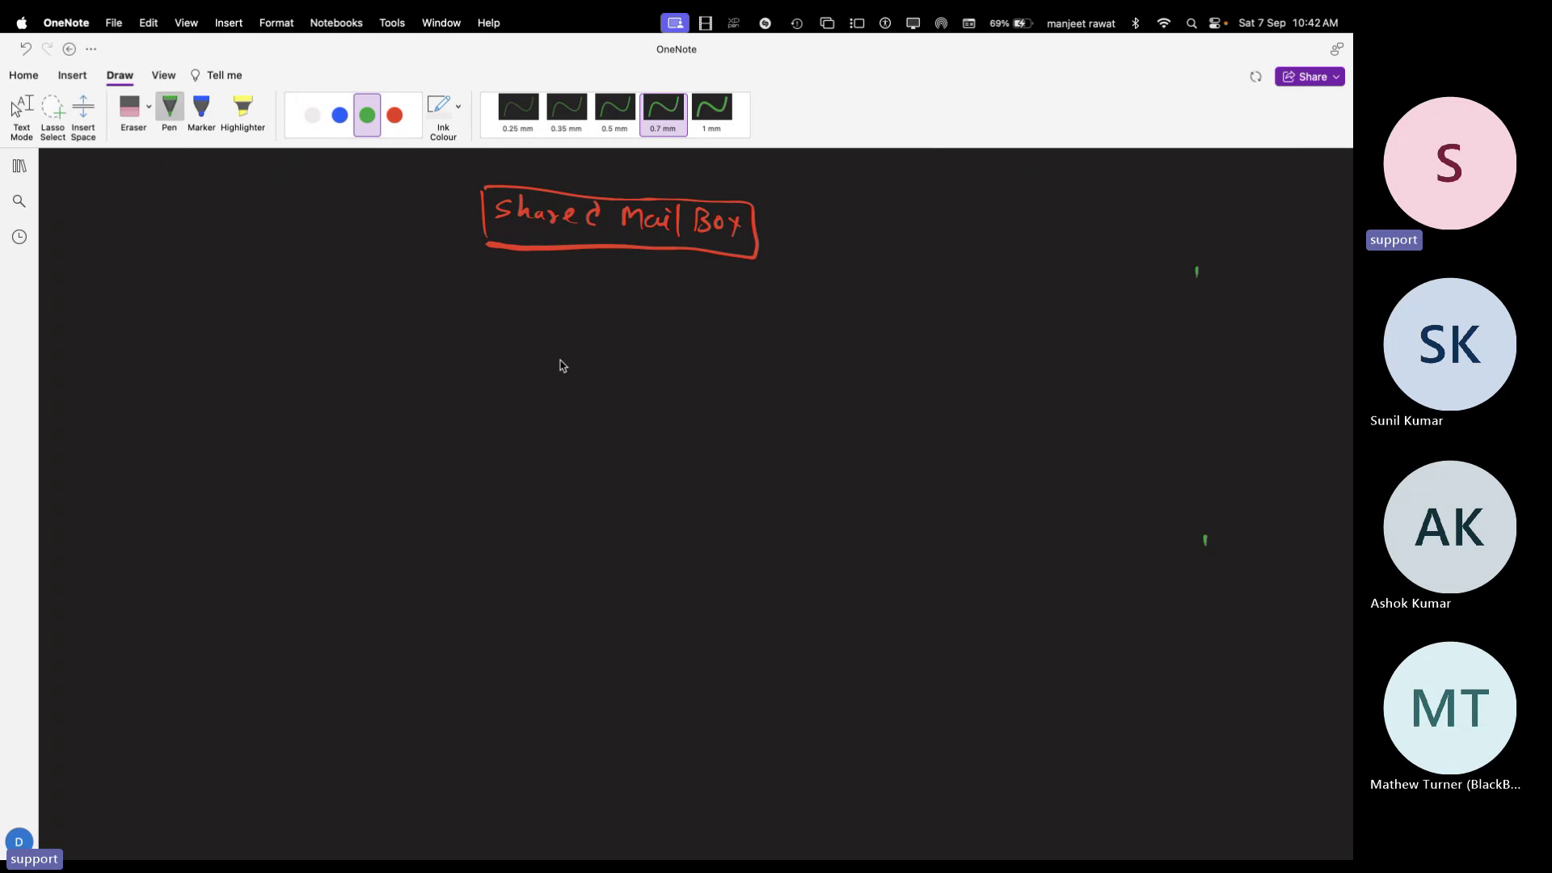
{"action": "left_click_drag", "start_coordinate": [569, 324], "coordinate": [584, 322]}
{"action": "left_click_drag", "start_coordinate": [576, 324], "coordinate": [574, 340]}
{"action": "left_click_drag", "start_coordinate": [568, 342], "coordinate": [598, 343]}
{"action": "left_click", "coordinate": [599, 324]}
{"action": "left_click_drag", "start_coordinate": [589, 332], "coordinate": [602, 331]}
{"action": "left_click_drag", "start_coordinate": [604, 333], "coordinate": [613, 345]}
Undo the botched letters, finish writing 'Internal IT' in green, and box it
{"action": "key", "text": "super+z"}
{"action": "key", "text": "super+z"}
{"action": "left_click_drag", "start_coordinate": [605, 331], "coordinate": [641, 333]}
{"action": "mouse_move", "coordinate": [645, 345]}
{"action": "left_mouse_down"}
{"action": "mouse_move", "coordinate": [654, 333]}
{"action": "mouse_move", "coordinate": [662, 346]}
{"action": "left_mouse_up"}
{"action": "left_click_drag", "start_coordinate": [661, 339], "coordinate": [708, 349]}
{"action": "left_click", "coordinate": [711, 341]}
{"action": "left_click_drag", "start_coordinate": [700, 352], "coordinate": [719, 328]}
{"action": "mouse_move", "coordinate": [727, 329]}
{"action": "left_mouse_down"}
{"action": "mouse_move", "coordinate": [728, 351]}
{"action": "mouse_move", "coordinate": [743, 324]}
{"action": "left_mouse_up"}
{"action": "mouse_move", "coordinate": [557, 308]}
{"action": "left_mouse_down"}
{"action": "mouse_move", "coordinate": [558, 353]}
{"action": "mouse_move", "coordinate": [687, 301]}
{"action": "mouse_move", "coordinate": [752, 352]}
{"action": "mouse_move", "coordinate": [558, 356]}
{"action": "left_mouse_up"}
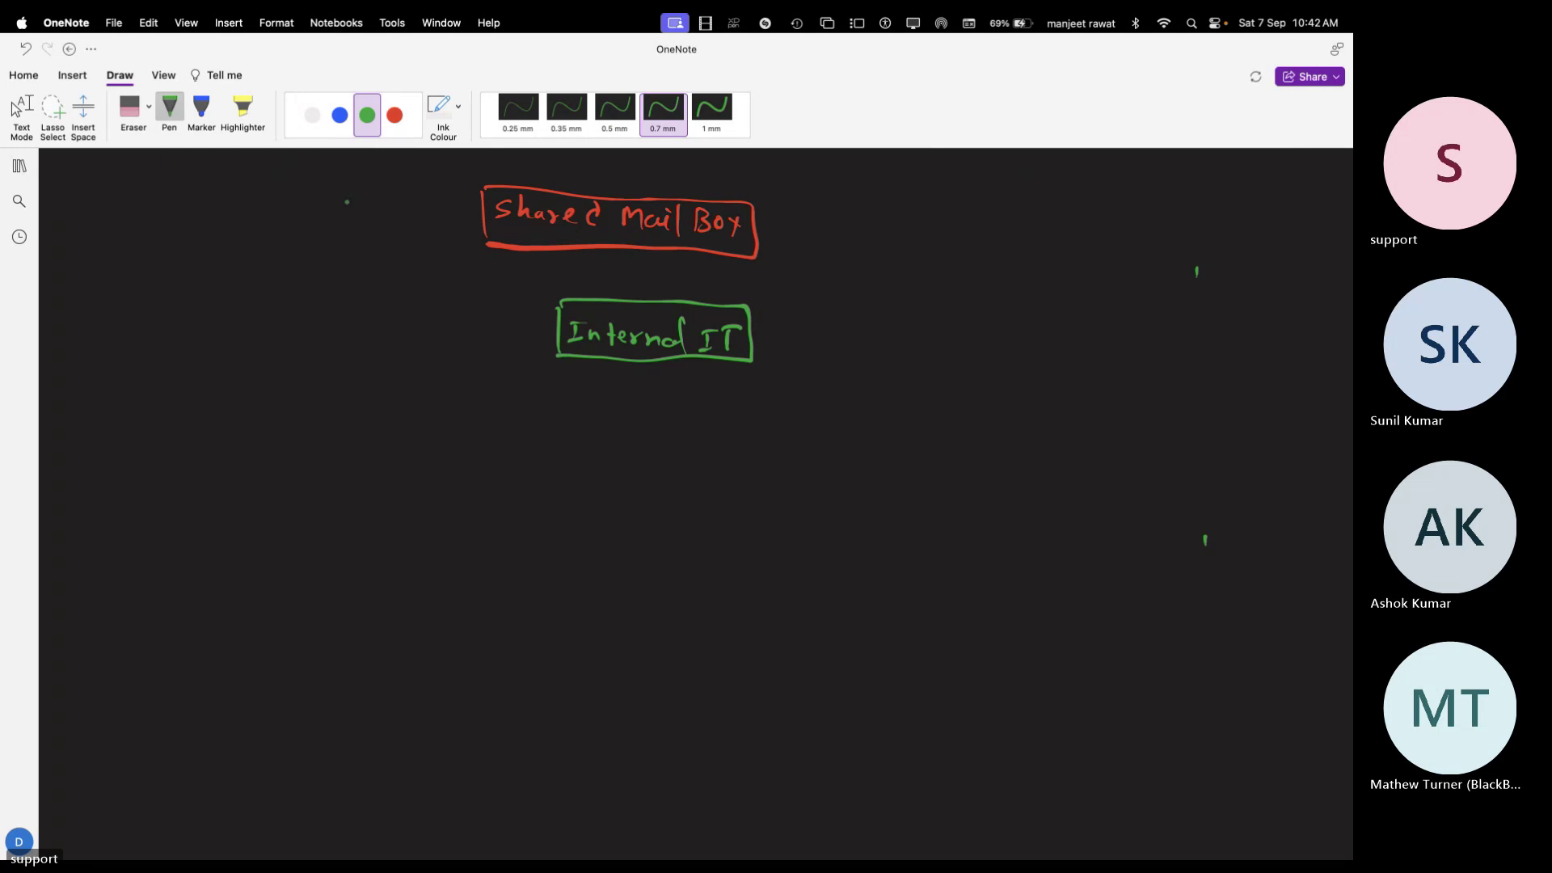
{"action": "left_click", "coordinate": [312, 115]}
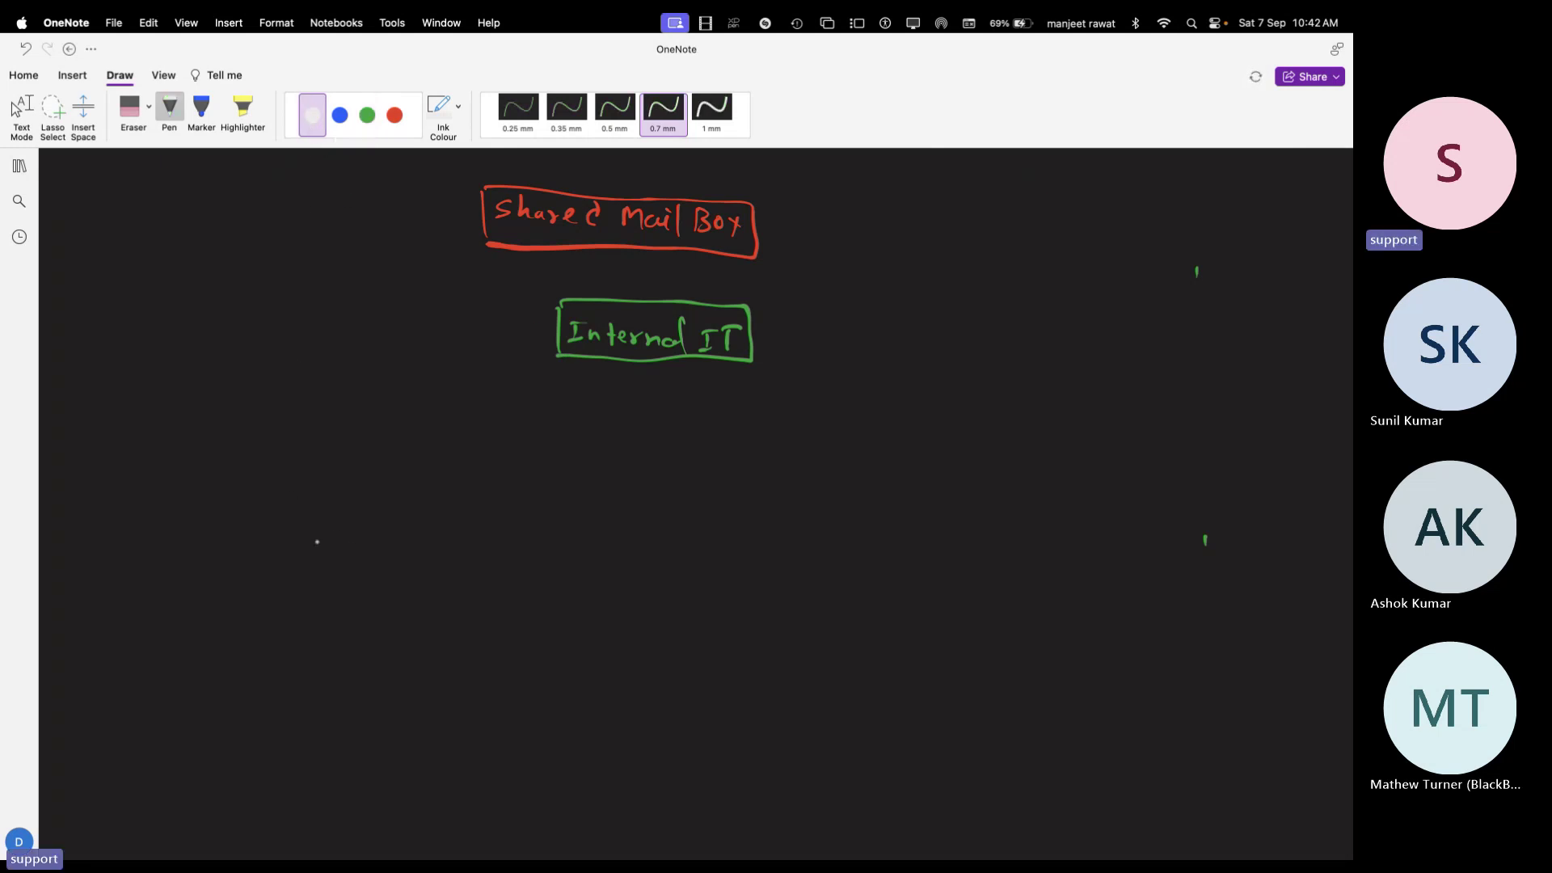
Handwrite the names Tony, Gcp and Clark side by side in white ink
{"action": "left_click_drag", "start_coordinate": [311, 527], "coordinate": [314, 551]}
{"action": "mouse_move", "coordinate": [306, 526]}
{"action": "left_mouse_down"}
{"action": "mouse_move", "coordinate": [345, 523]}
{"action": "mouse_move", "coordinate": [375, 546]}
{"action": "left_mouse_up"}
{"action": "left_click_drag", "start_coordinate": [383, 532], "coordinate": [394, 561]}
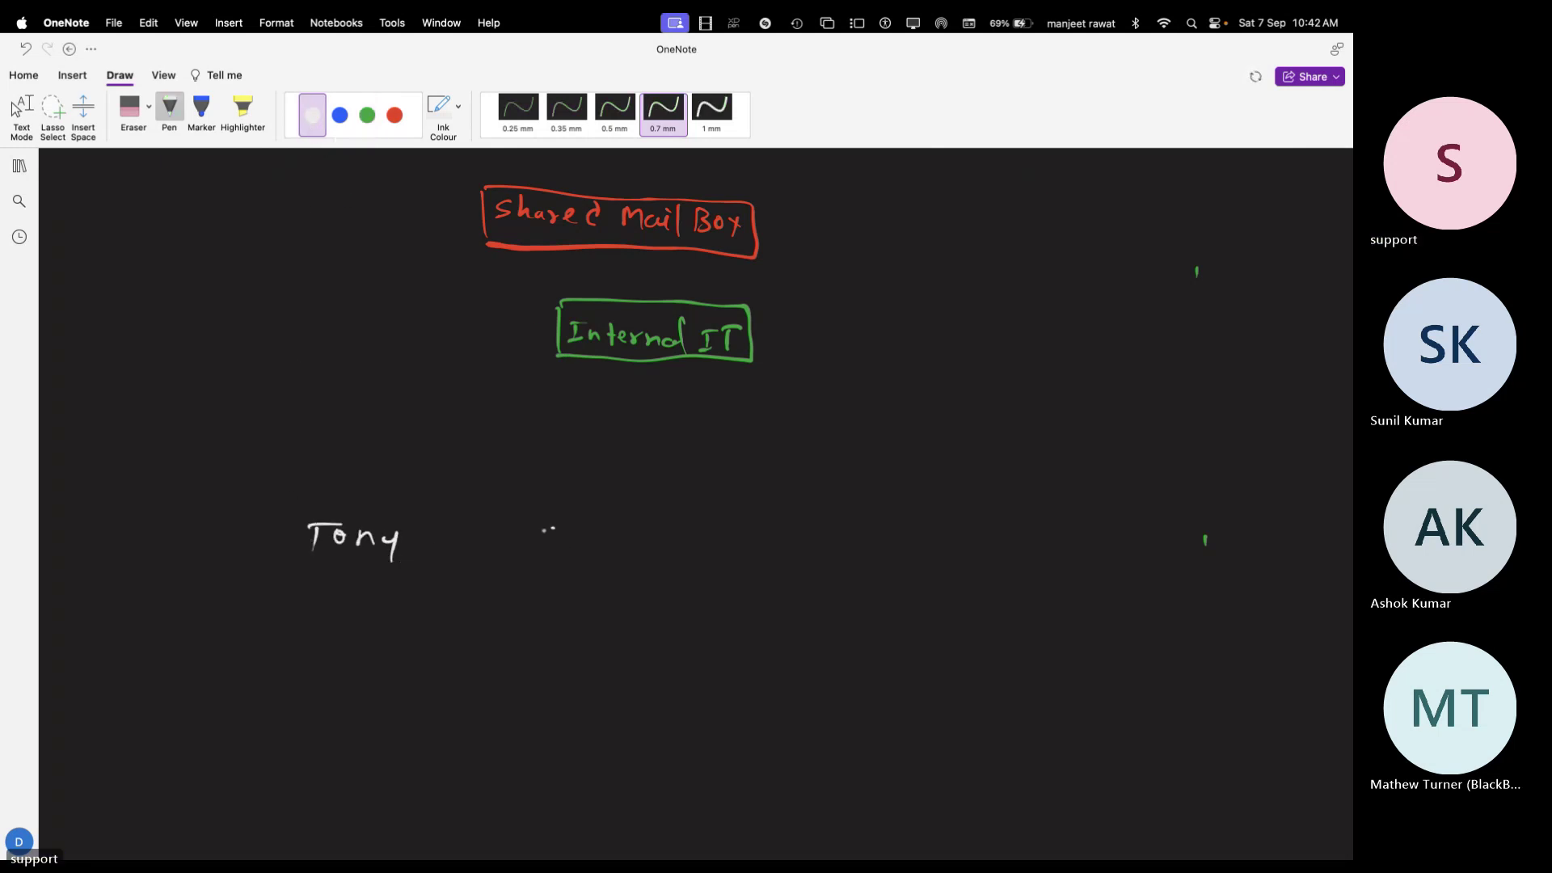
{"action": "mouse_move", "coordinate": [556, 530]}
{"action": "left_mouse_down"}
{"action": "mouse_move", "coordinate": [552, 561]}
{"action": "mouse_move", "coordinate": [595, 562]}
{"action": "left_mouse_up"}
{"action": "left_click_drag", "start_coordinate": [596, 540], "coordinate": [598, 553]}
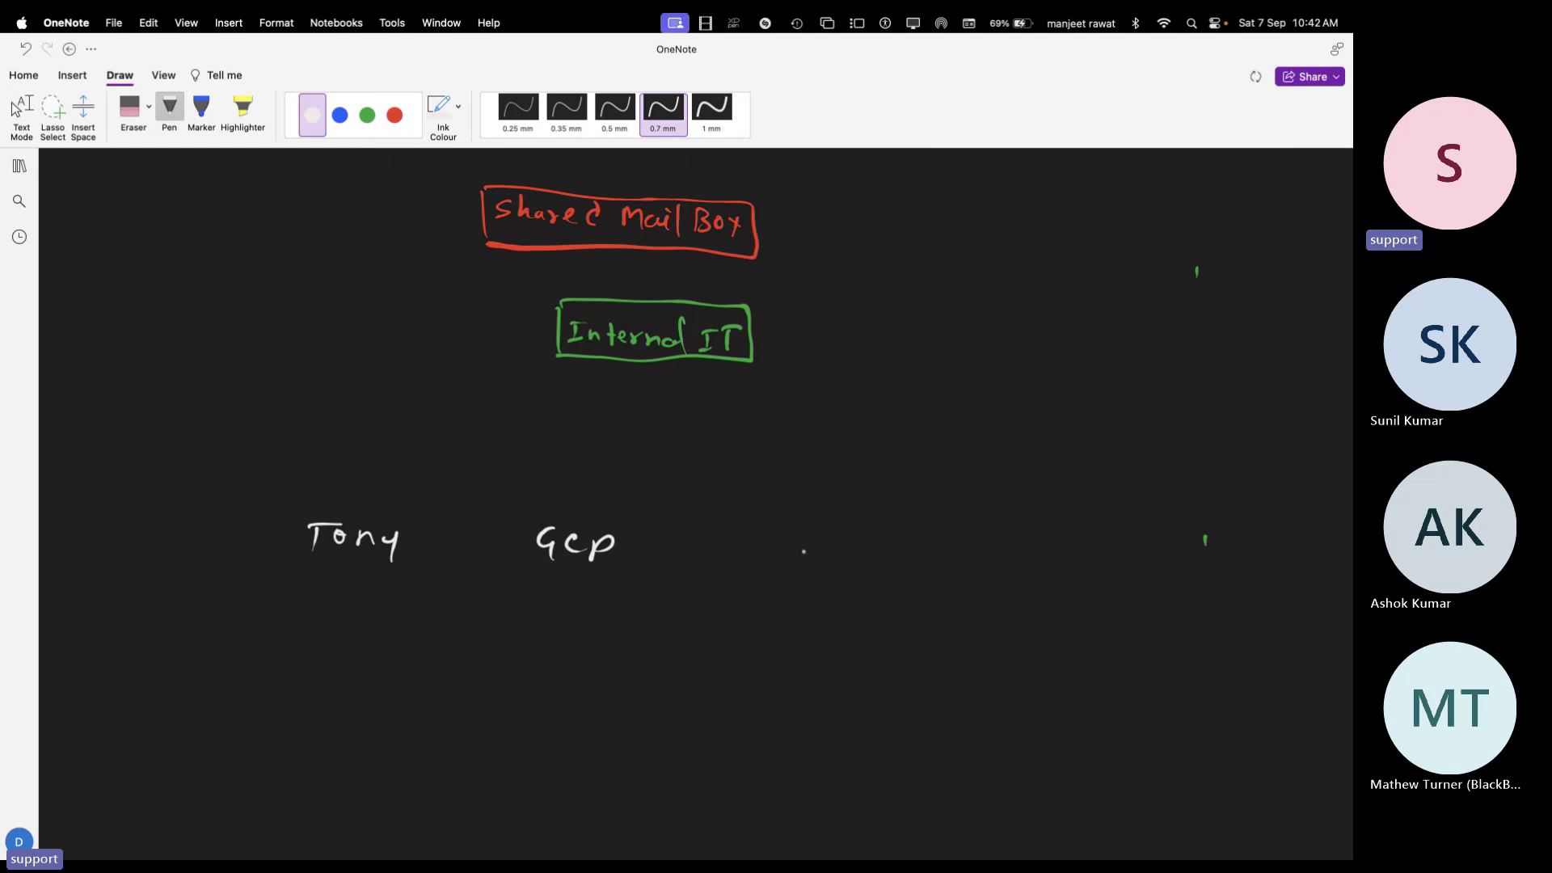
{"action": "left_click_drag", "start_coordinate": [808, 531], "coordinate": [798, 554]}
{"action": "mouse_move", "coordinate": [823, 527]}
{"action": "left_mouse_down"}
{"action": "mouse_move", "coordinate": [825, 550]}
{"action": "mouse_move", "coordinate": [877, 542]}
{"action": "left_mouse_up"}
{"action": "left_click_drag", "start_coordinate": [886, 534], "coordinate": [892, 547]}
{"action": "left_click_drag", "start_coordinate": [896, 550], "coordinate": [918, 564]}
Draw white boxes around each of the Tony, Gcp and Clark names
{"action": "left_click_drag", "start_coordinate": [287, 514], "coordinate": [286, 570]}
{"action": "mouse_move", "coordinate": [288, 510]}
{"action": "left_mouse_down"}
{"action": "mouse_move", "coordinate": [359, 510]}
{"action": "mouse_move", "coordinate": [425, 566]}
{"action": "mouse_move", "coordinate": [288, 564]}
{"action": "left_mouse_up"}
{"action": "mouse_move", "coordinate": [524, 514]}
{"action": "left_mouse_down"}
{"action": "mouse_move", "coordinate": [521, 565]}
{"action": "mouse_move", "coordinate": [634, 521]}
{"action": "left_mouse_up"}
{"action": "mouse_move", "coordinate": [635, 521]}
{"action": "left_mouse_down"}
{"action": "mouse_move", "coordinate": [636, 568]}
{"action": "mouse_move", "coordinate": [525, 567]}
{"action": "left_mouse_up"}
{"action": "left_click_drag", "start_coordinate": [777, 521], "coordinate": [774, 570]}
{"action": "left_click_drag", "start_coordinate": [778, 512], "coordinate": [925, 515]}
{"action": "mouse_move", "coordinate": [924, 517]}
{"action": "left_mouse_down"}
{"action": "mouse_move", "coordinate": [923, 572]}
{"action": "mouse_move", "coordinate": [775, 570]}
{"action": "left_mouse_up"}
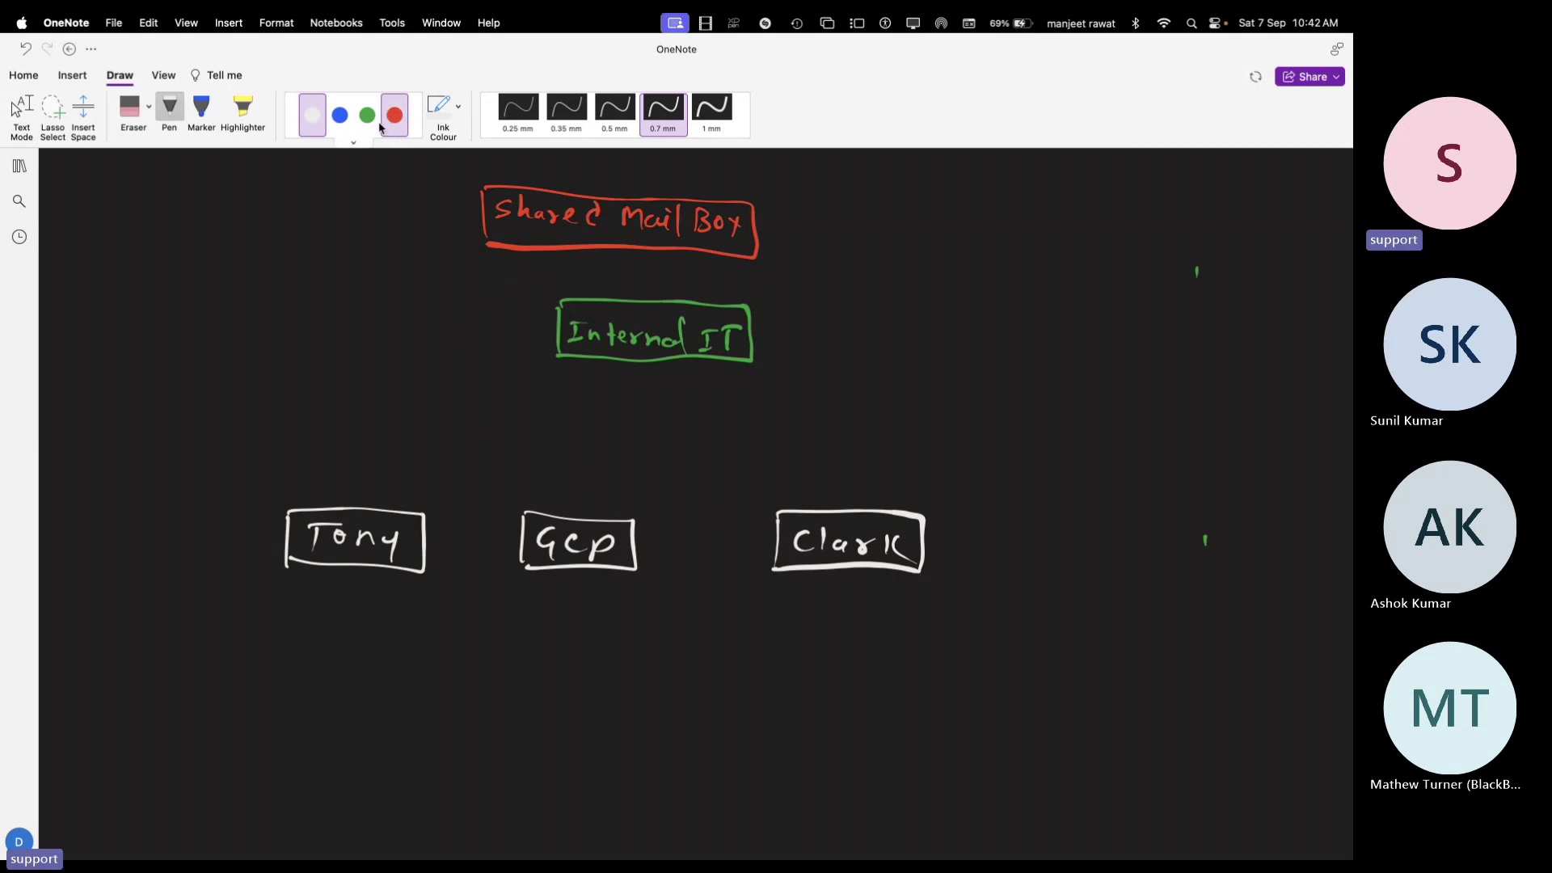
Draw arrows from Tony, Gcp and Clark up to Internal IT and sketch an envelope beside it
{"action": "left_click_drag", "start_coordinate": [565, 354], "coordinate": [398, 469]}
{"action": "left_click_drag", "start_coordinate": [349, 517], "coordinate": [402, 467]}
{"action": "mouse_move", "coordinate": [536, 353]}
{"action": "left_mouse_down"}
{"action": "mouse_move", "coordinate": [558, 381]}
{"action": "mouse_move", "coordinate": [612, 376]}
{"action": "mouse_move", "coordinate": [593, 527]}
{"action": "left_mouse_up"}
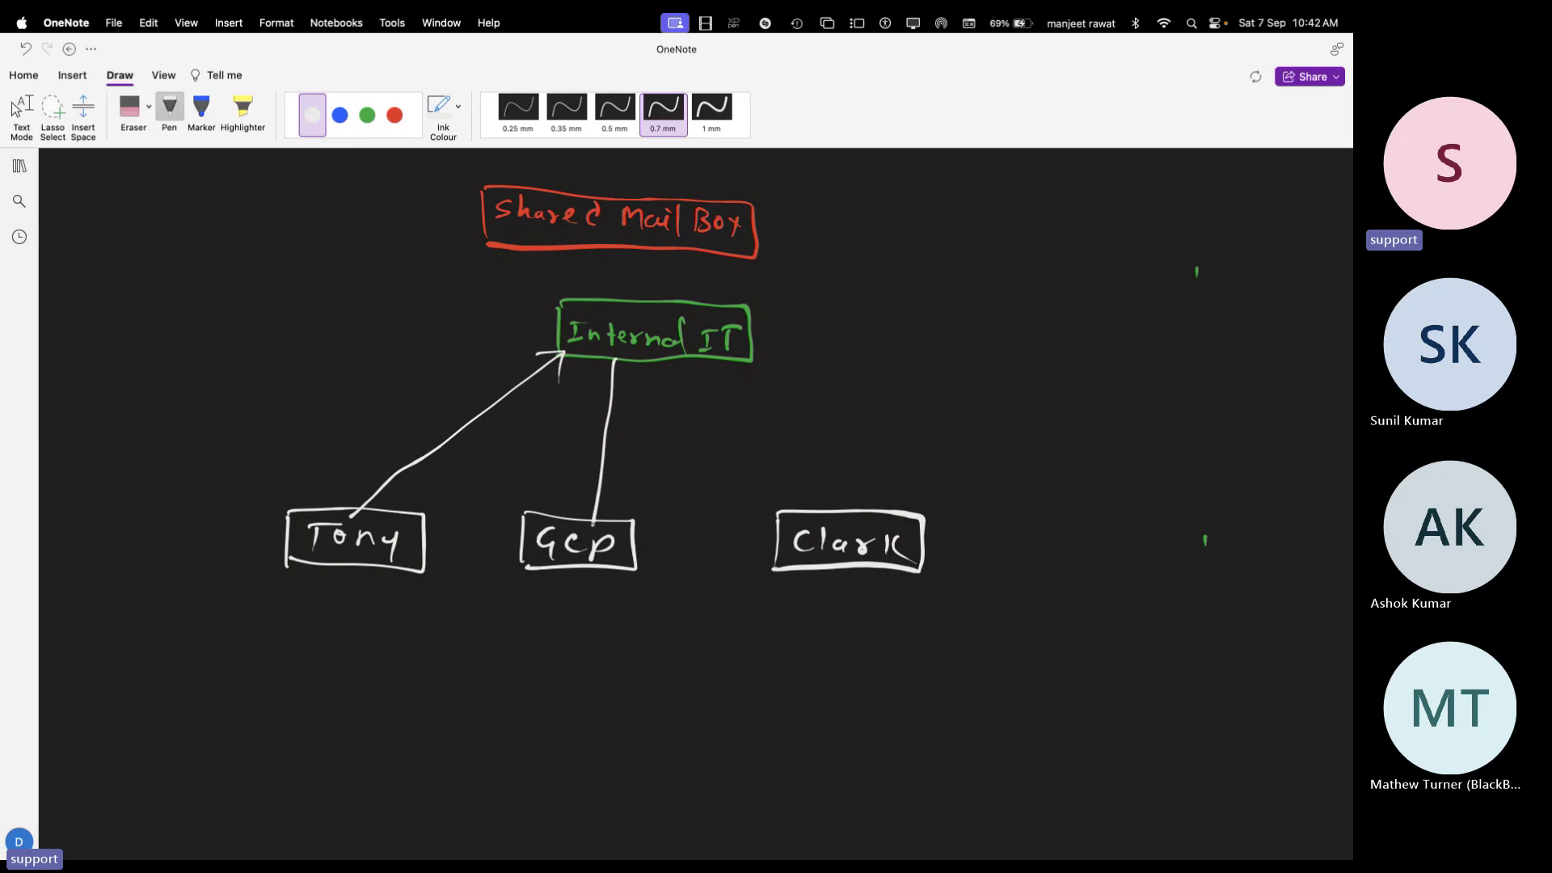
{"action": "mouse_move", "coordinate": [599, 378]}
{"action": "left_mouse_down"}
{"action": "mouse_move", "coordinate": [619, 366]}
{"action": "mouse_move", "coordinate": [764, 431]}
{"action": "mouse_move", "coordinate": [809, 514]}
{"action": "left_mouse_up"}
{"action": "mouse_move", "coordinate": [709, 372]}
{"action": "left_mouse_down"}
{"action": "mouse_move", "coordinate": [717, 350]}
{"action": "mouse_move", "coordinate": [749, 365]}
{"action": "left_mouse_up"}
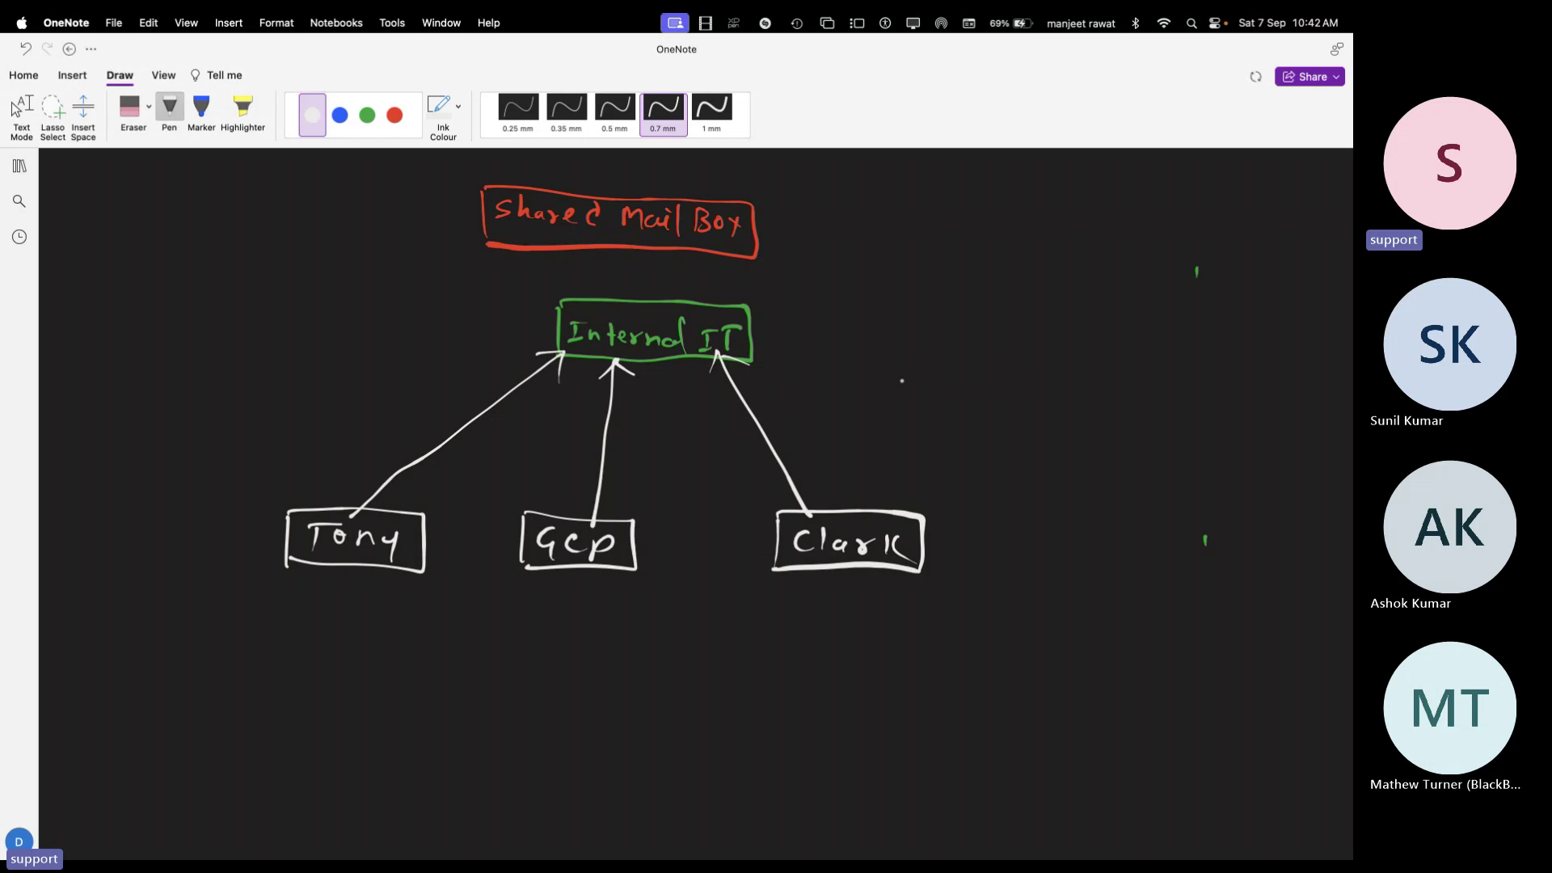
{"action": "mouse_move", "coordinate": [863, 349]}
{"action": "left_mouse_down"}
{"action": "mouse_move", "coordinate": [864, 386]}
{"action": "mouse_move", "coordinate": [938, 370]}
{"action": "mouse_move", "coordinate": [865, 385]}
{"action": "mouse_move", "coordinate": [920, 345]}
{"action": "left_mouse_up"}
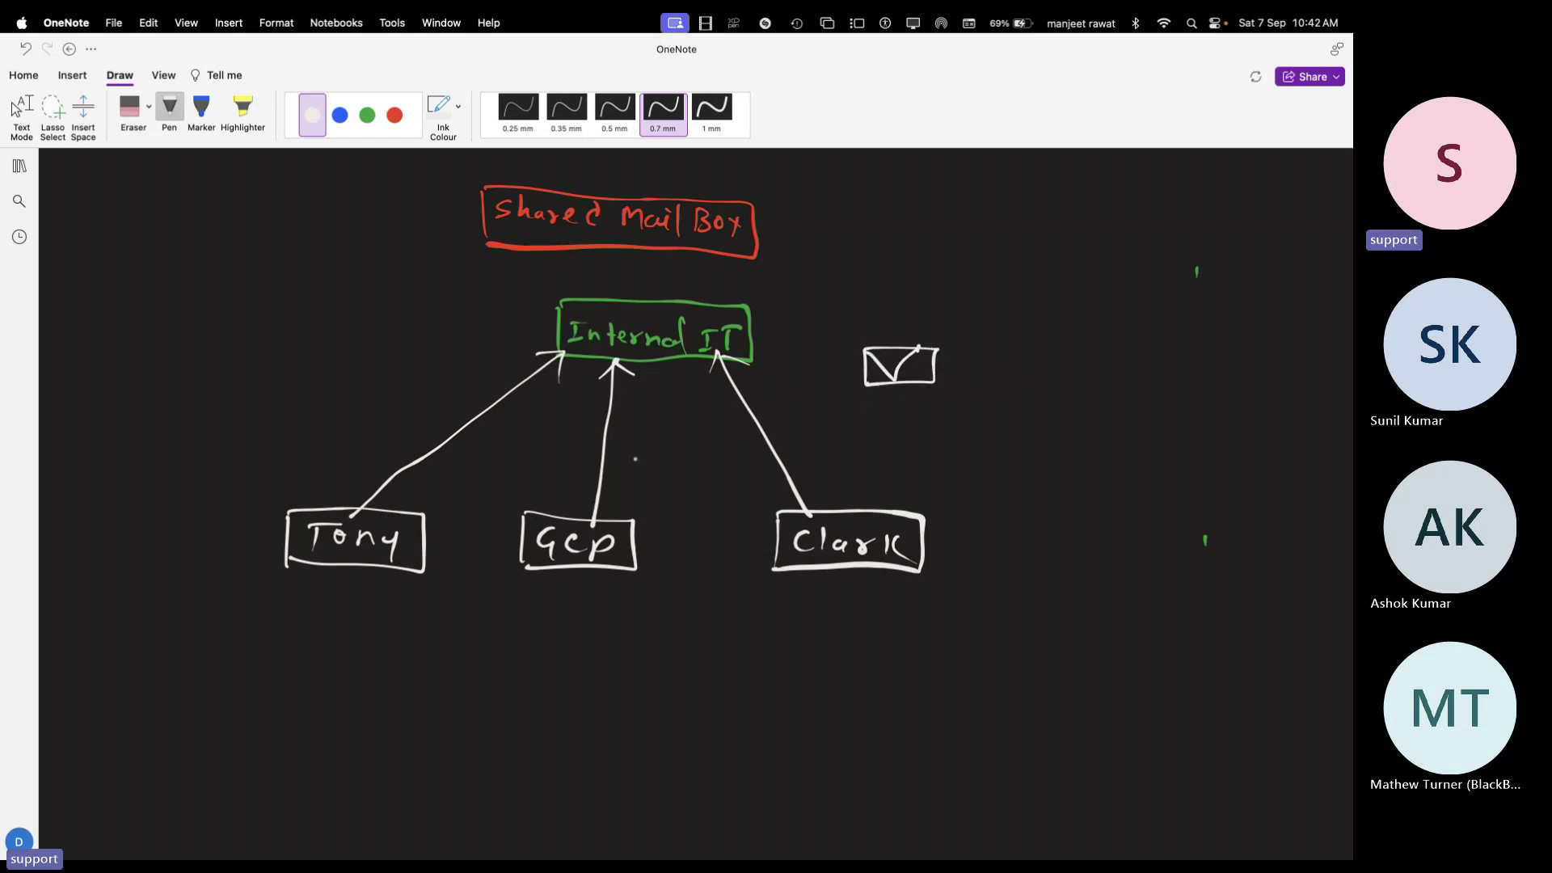
Draw a green dashed line from Tony's box up to the envelope
{"action": "left_click", "coordinate": [367, 114]}
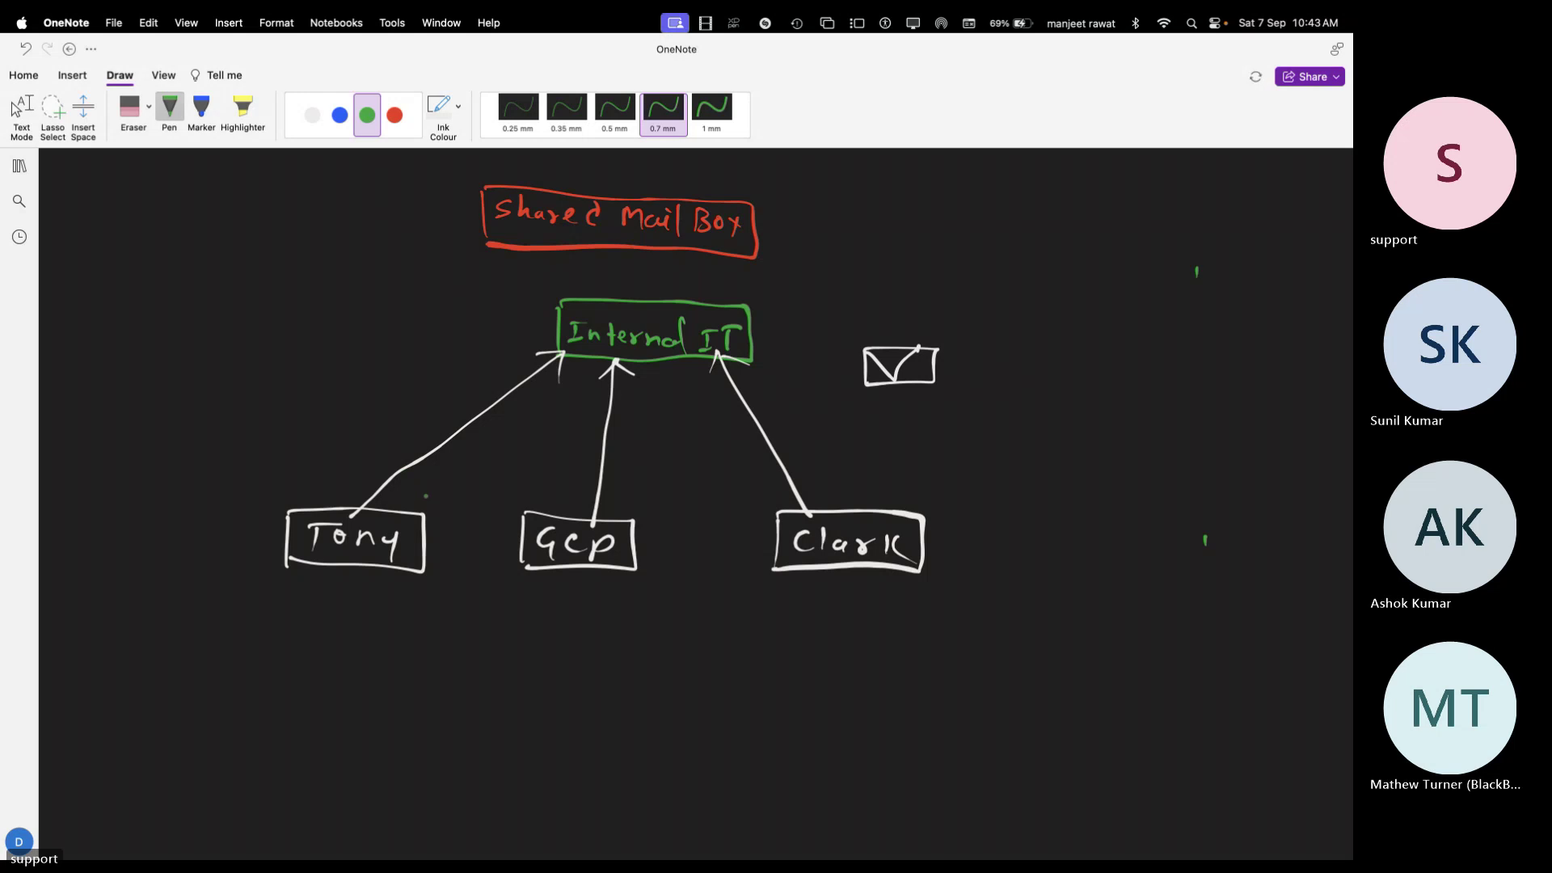
{"action": "left_click_drag", "start_coordinate": [425, 494], "coordinate": [434, 489]}
{"action": "left_click_drag", "start_coordinate": [475, 480], "coordinate": [519, 465]}
{"action": "left_click_drag", "start_coordinate": [535, 463], "coordinate": [546, 458]}
{"action": "left_click_drag", "start_coordinate": [648, 435], "coordinate": [670, 429]}
{"action": "left_click_drag", "start_coordinate": [683, 425], "coordinate": [699, 420]}
{"action": "left_click_drag", "start_coordinate": [725, 410], "coordinate": [741, 407]}
{"action": "left_click_drag", "start_coordinate": [751, 403], "coordinate": [810, 385]}
{"action": "left_click_drag", "start_coordinate": [823, 380], "coordinate": [842, 375]}
Add green dashed lines from the Gcp and Clark boxes to the envelope
{"action": "left_click_drag", "start_coordinate": [624, 517], "coordinate": [631, 513]}
{"action": "left_click_drag", "start_coordinate": [673, 484], "coordinate": [752, 444]}
{"action": "left_click_drag", "start_coordinate": [794, 417], "coordinate": [844, 393]}
{"action": "left_click_drag", "start_coordinate": [856, 385], "coordinate": [875, 377]}
{"action": "left_click_drag", "start_coordinate": [771, 503], "coordinate": [781, 495]}
{"action": "left_click_drag", "start_coordinate": [790, 483], "coordinate": [836, 433]}
{"action": "left_click_drag", "start_coordinate": [853, 418], "coordinate": [865, 408]}
{"action": "left_click_drag", "start_coordinate": [875, 401], "coordinate": [881, 396]}
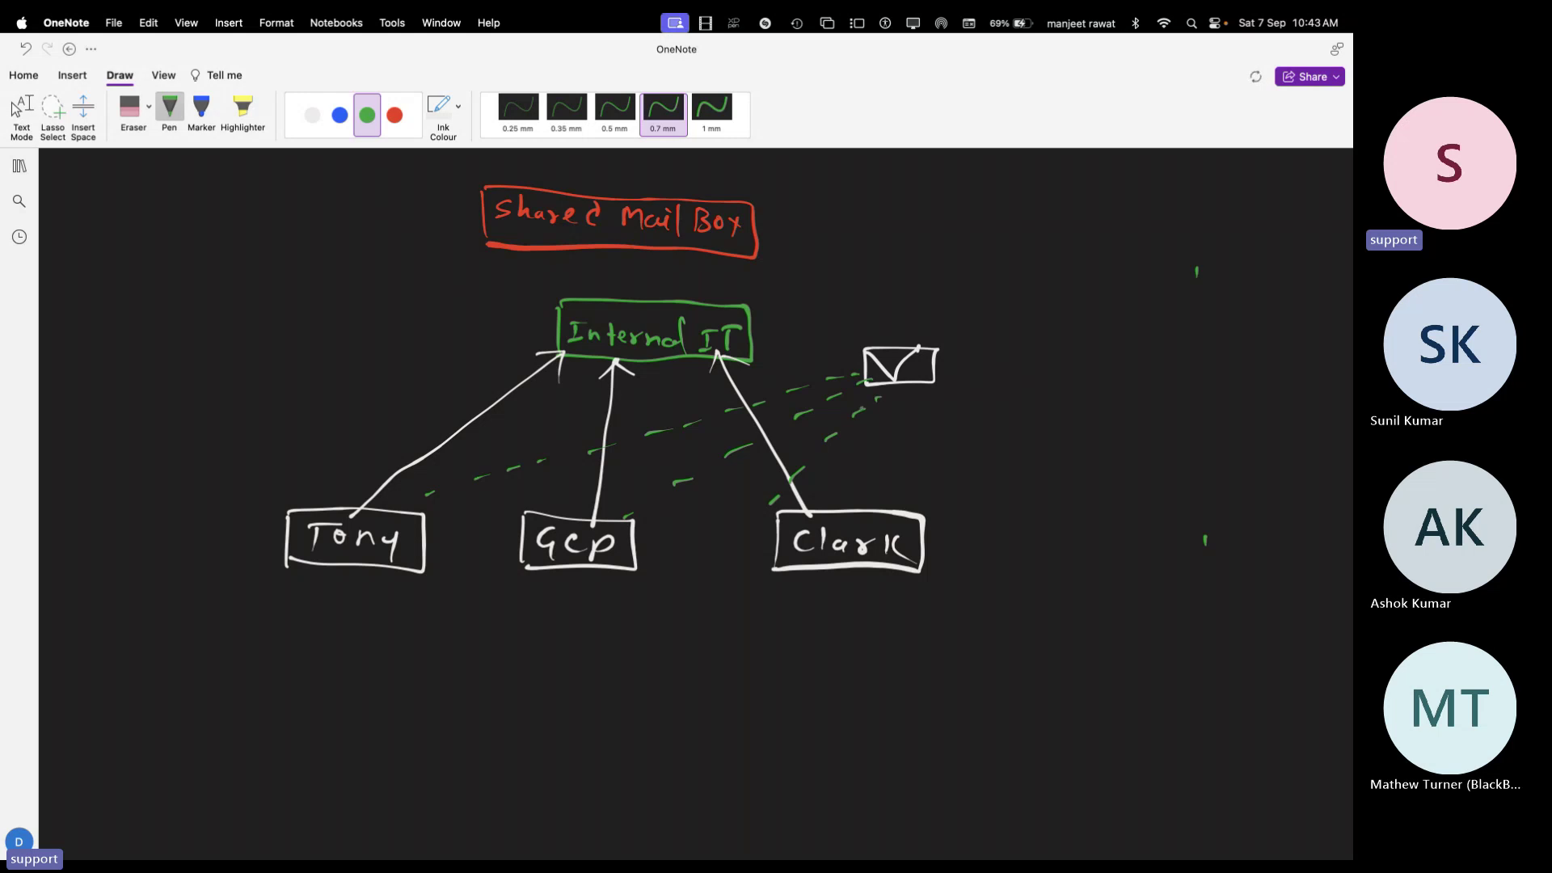
In red ink, handwrite the shared-mailbox e-mail address beside the envelope
{"action": "left_click", "coordinate": [394, 115]}
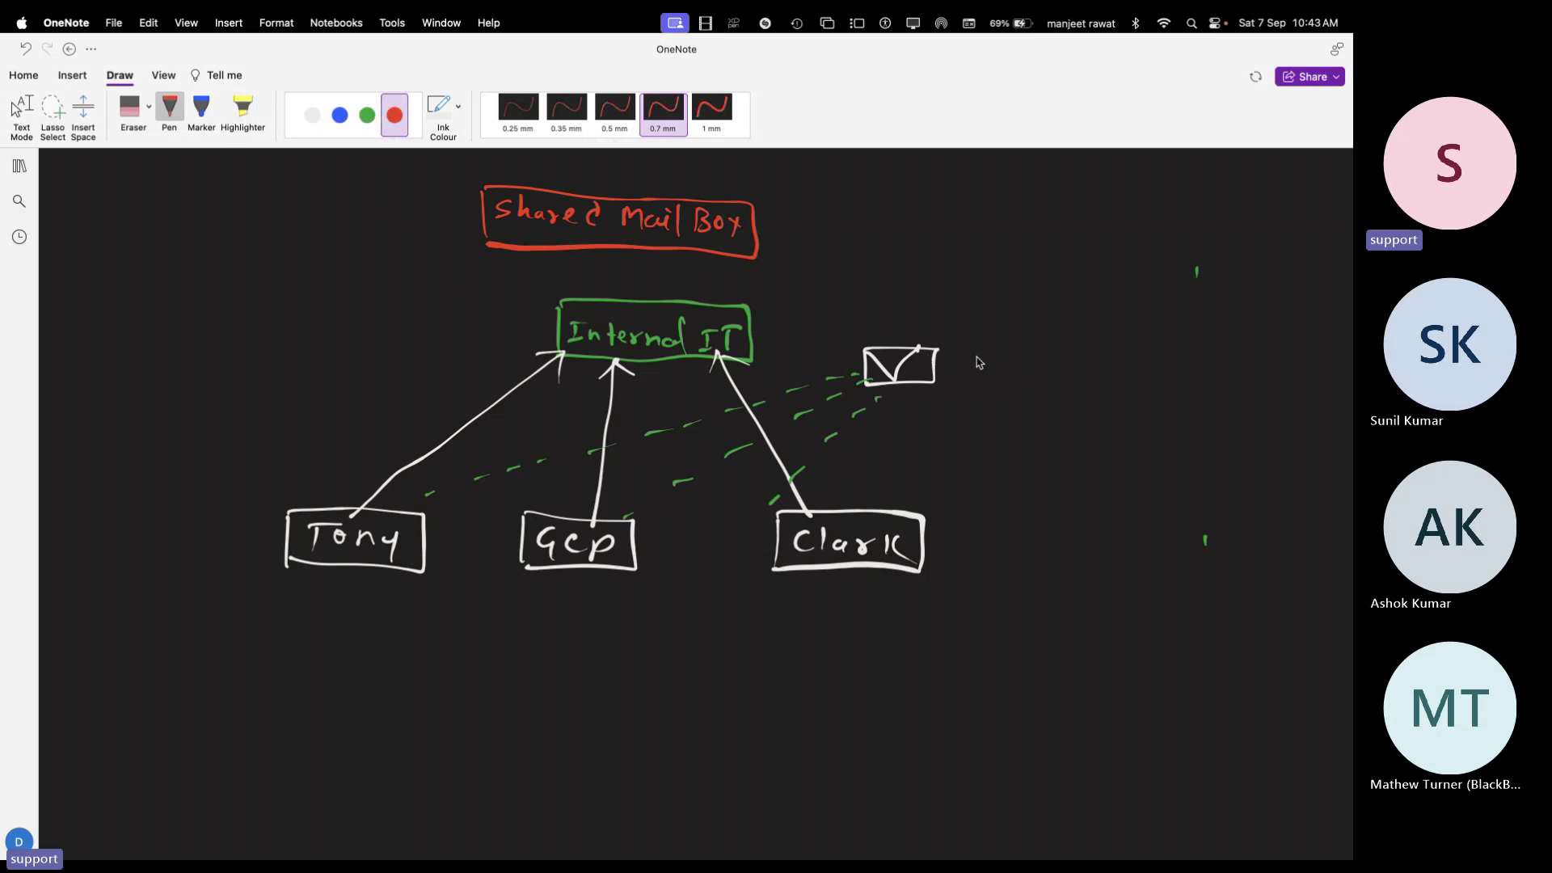
{"action": "left_click_drag", "start_coordinate": [975, 354], "coordinate": [982, 374]}
{"action": "left_click_drag", "start_coordinate": [983, 377], "coordinate": [979, 354]}
{"action": "mouse_move", "coordinate": [1002, 356]}
{"action": "left_mouse_down"}
{"action": "mouse_move", "coordinate": [1003, 376]}
{"action": "mouse_move", "coordinate": [1075, 368]}
{"action": "mouse_move", "coordinate": [1081, 388]}
{"action": "mouse_move", "coordinate": [1124, 363]}
{"action": "mouse_move", "coordinate": [1206, 386]}
{"action": "left_mouse_up"}
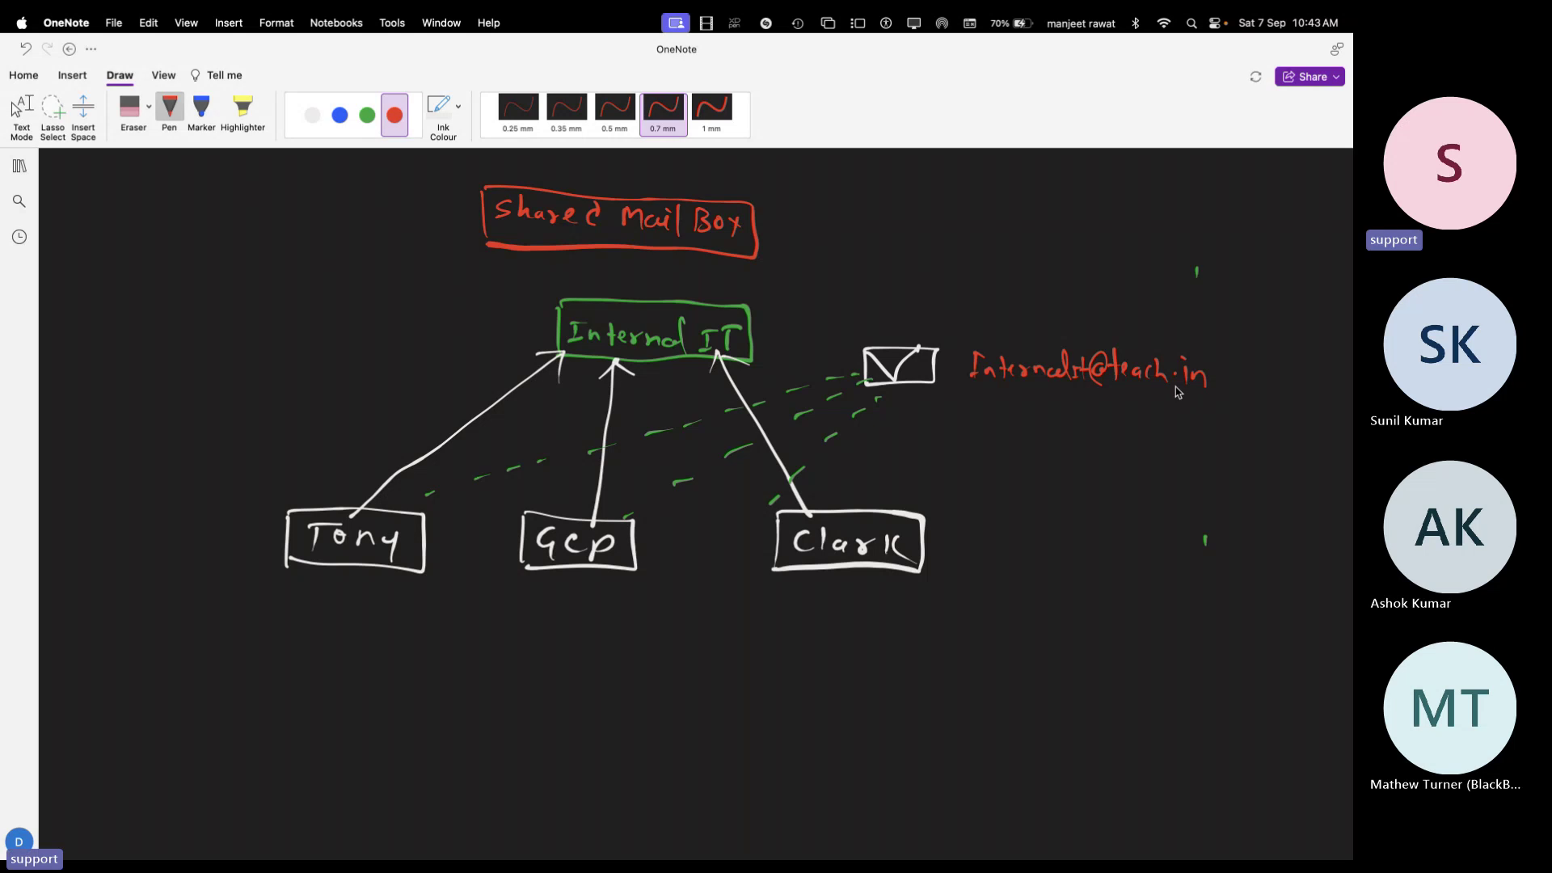
Draw a red rectangle around the e-mail address and sketch two monitors labelled ABC and XYZ above it
{"action": "mouse_move", "coordinate": [970, 384]}
{"action": "left_mouse_down"}
{"action": "mouse_move", "coordinate": [974, 338]}
{"action": "mouse_move", "coordinate": [1164, 343]}
{"action": "mouse_move", "coordinate": [1212, 364]}
{"action": "mouse_move", "coordinate": [977, 390]}
{"action": "left_mouse_up"}
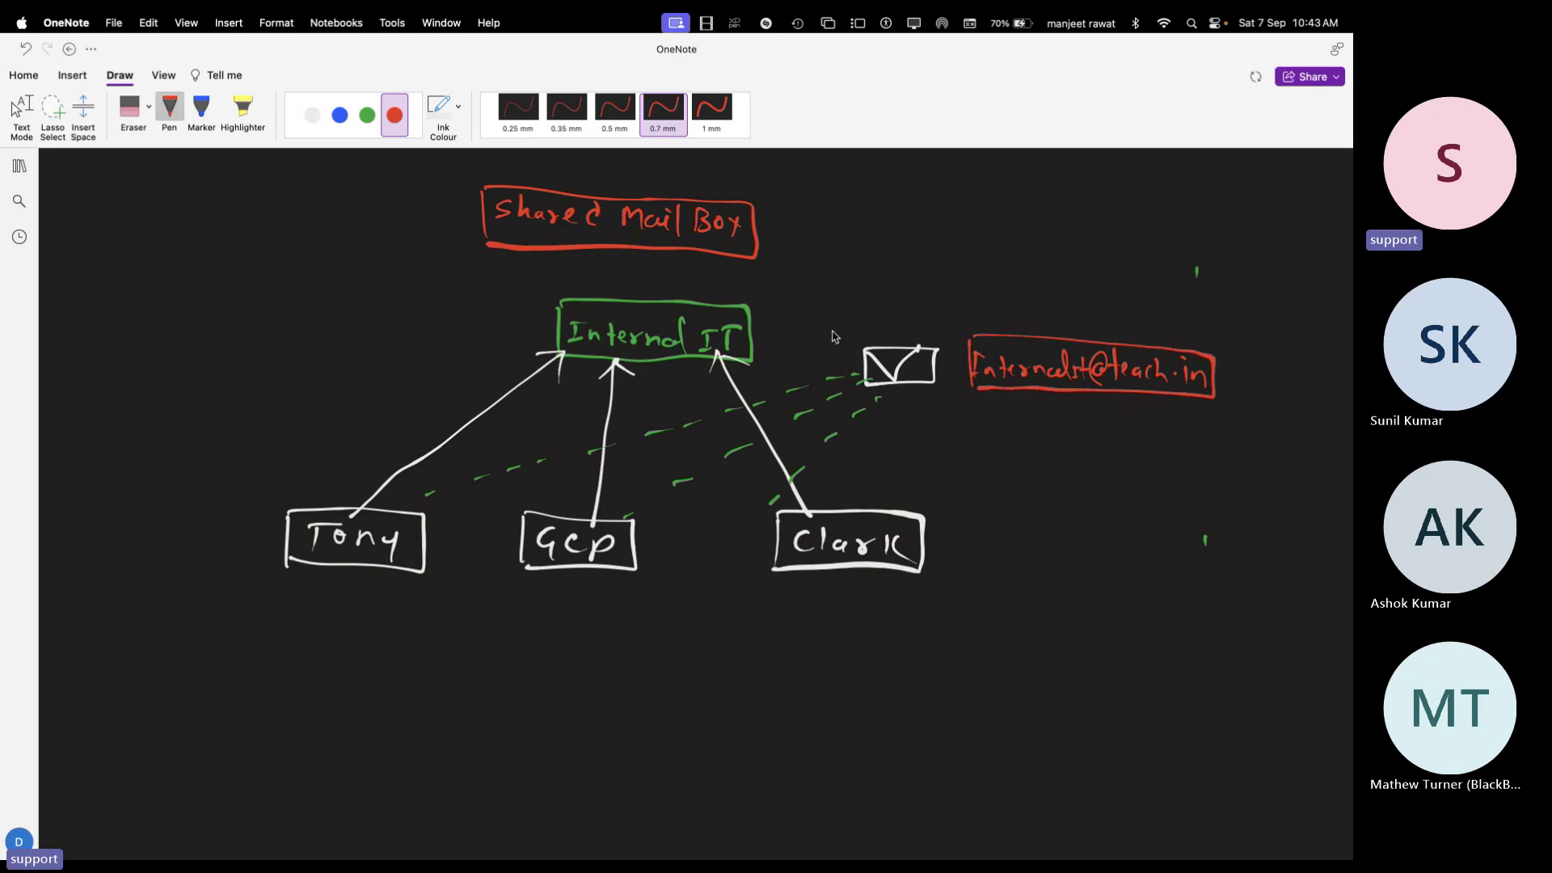
{"action": "mouse_move", "coordinate": [912, 212]}
{"action": "left_mouse_down"}
{"action": "mouse_move", "coordinate": [949, 197]}
{"action": "mouse_move", "coordinate": [940, 245]}
{"action": "mouse_move", "coordinate": [998, 243]}
{"action": "left_mouse_up"}
{"action": "mouse_move", "coordinate": [1151, 176]}
{"action": "left_mouse_down"}
{"action": "mouse_move", "coordinate": [1151, 209]}
{"action": "mouse_move", "coordinate": [1171, 217]}
{"action": "mouse_move", "coordinate": [1146, 251]}
{"action": "left_mouse_up"}
{"action": "mouse_move", "coordinate": [1168, 235]}
{"action": "left_mouse_down"}
{"action": "mouse_move", "coordinate": [1177, 257]}
{"action": "mouse_move", "coordinate": [1205, 235]}
{"action": "mouse_move", "coordinate": [1213, 254]}
{"action": "left_mouse_up"}
In green, draw arrows from ABC and XYZ into the address box and write 'need to change my keyboard'
{"action": "left_click", "coordinate": [367, 115]}
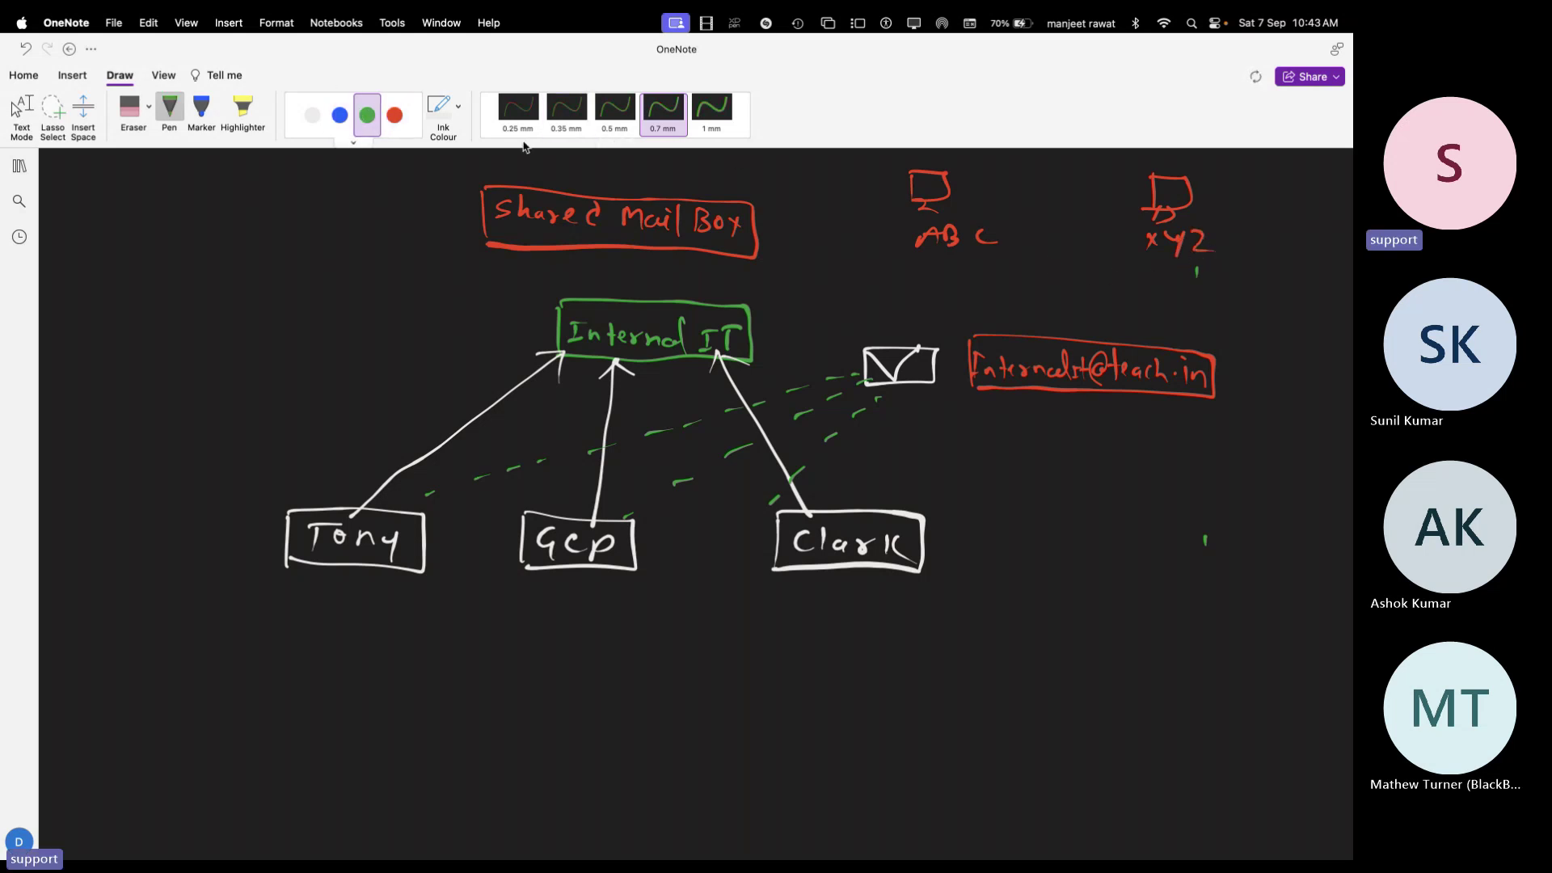
{"action": "left_click_drag", "start_coordinate": [988, 233], "coordinate": [1071, 324]}
{"action": "left_click_drag", "start_coordinate": [1152, 240], "coordinate": [1093, 329]}
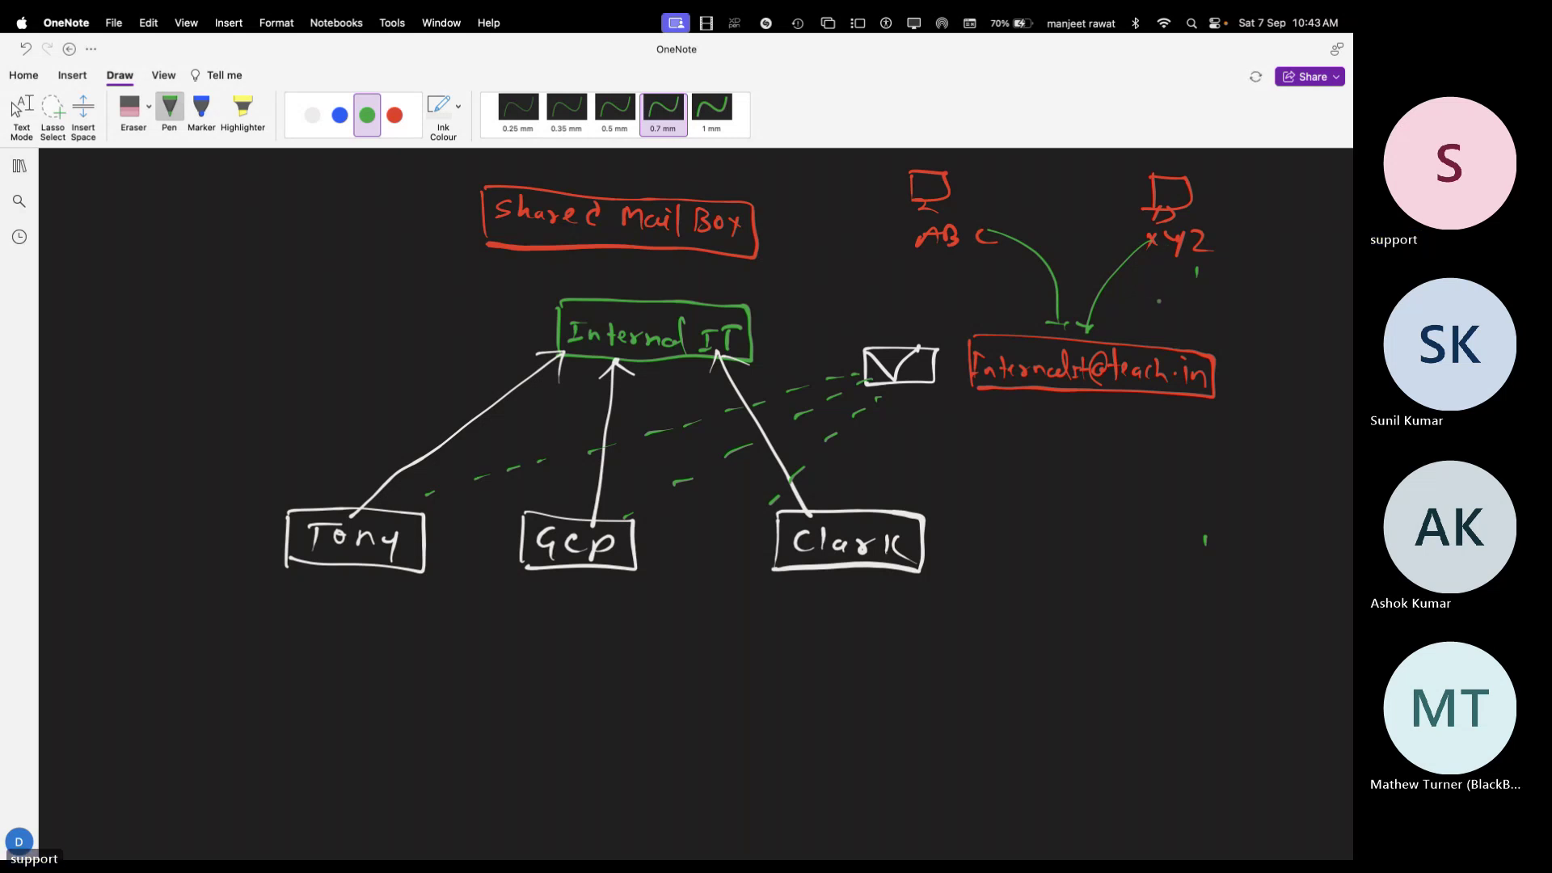
{"action": "mouse_move", "coordinate": [1142, 279]}
{"action": "left_mouse_down"}
{"action": "mouse_move", "coordinate": [1290, 296]}
{"action": "mouse_move", "coordinate": [1299, 315]}
{"action": "mouse_move", "coordinate": [1319, 291]}
{"action": "left_mouse_up"}
{"action": "left_click_drag", "start_coordinate": [1147, 314], "coordinate": [1308, 338]}
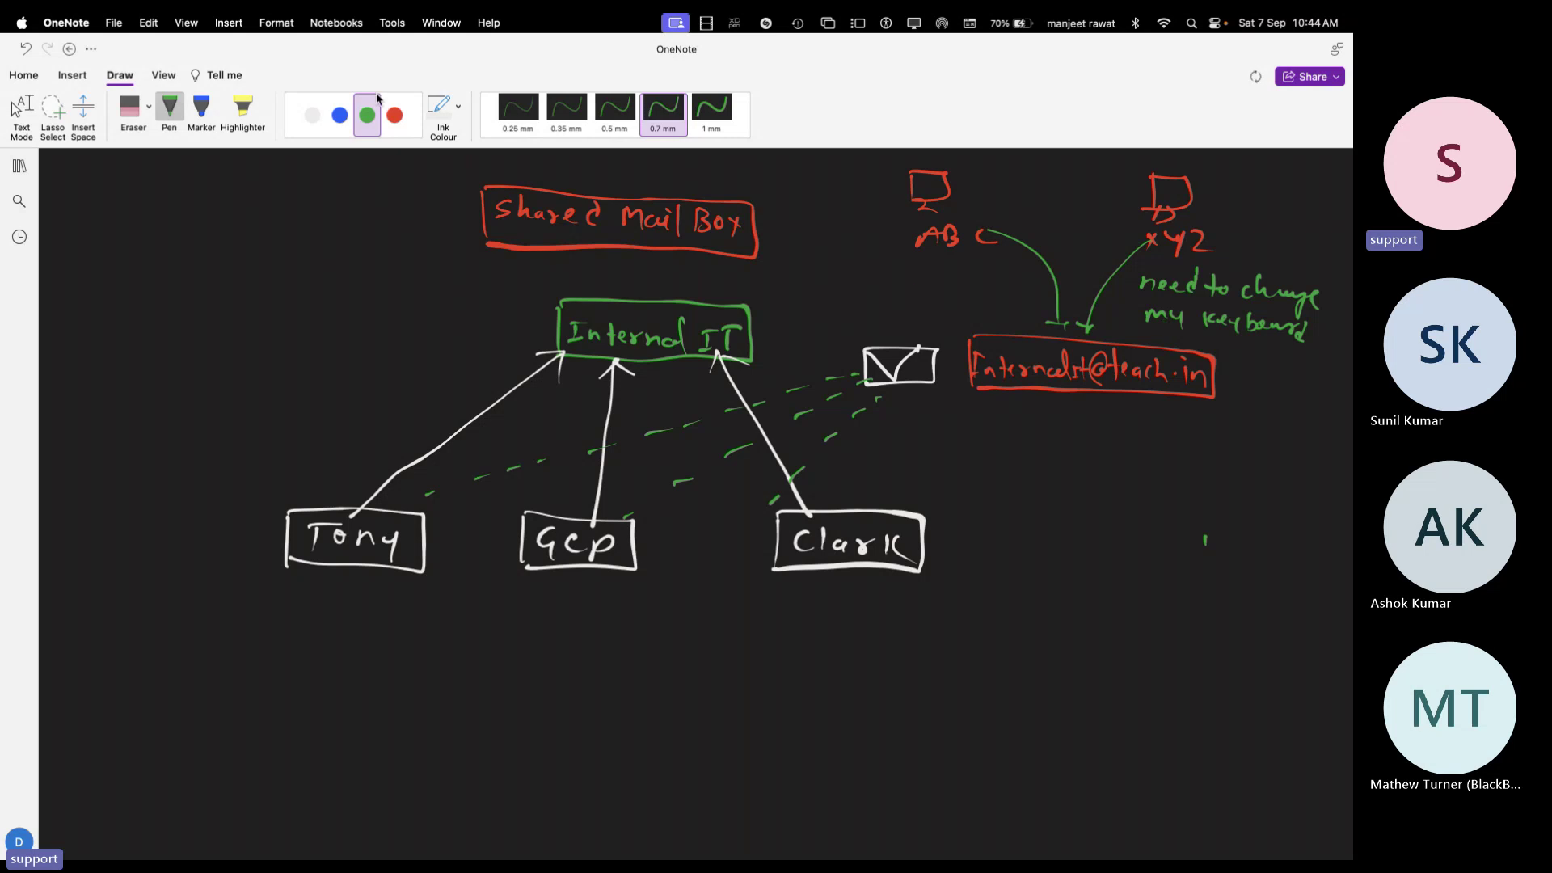
In blue ink, draw two short dashes under each of the Tony, Gcp and Clark boxes
{"action": "left_click", "coordinate": [339, 114]}
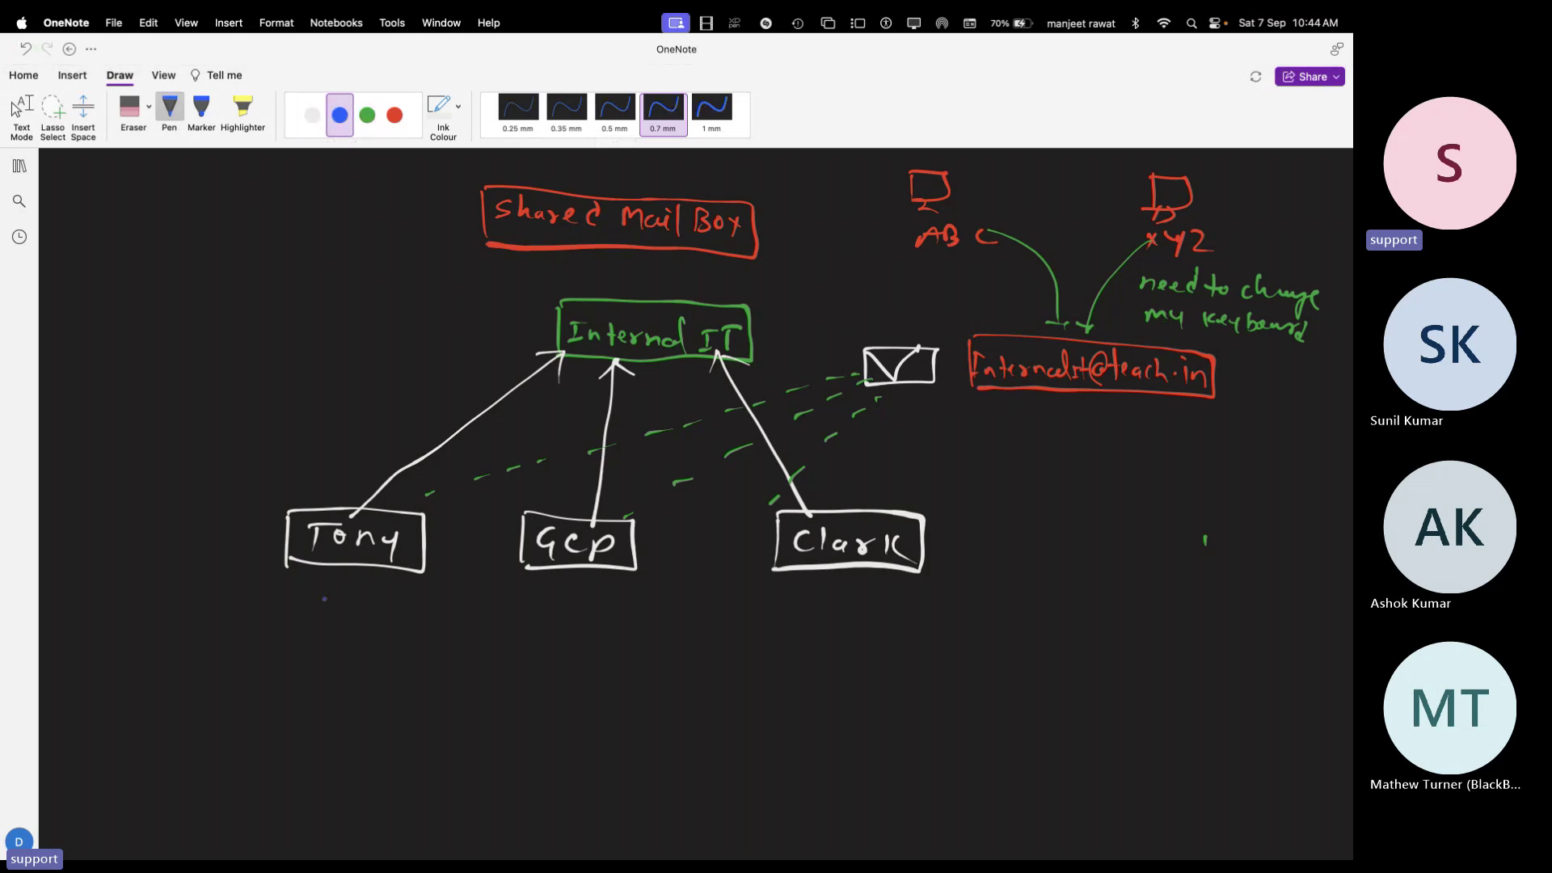
{"action": "left_click_drag", "start_coordinate": [317, 609], "coordinate": [331, 604]}
{"action": "left_click_drag", "start_coordinate": [312, 624], "coordinate": [324, 620]}
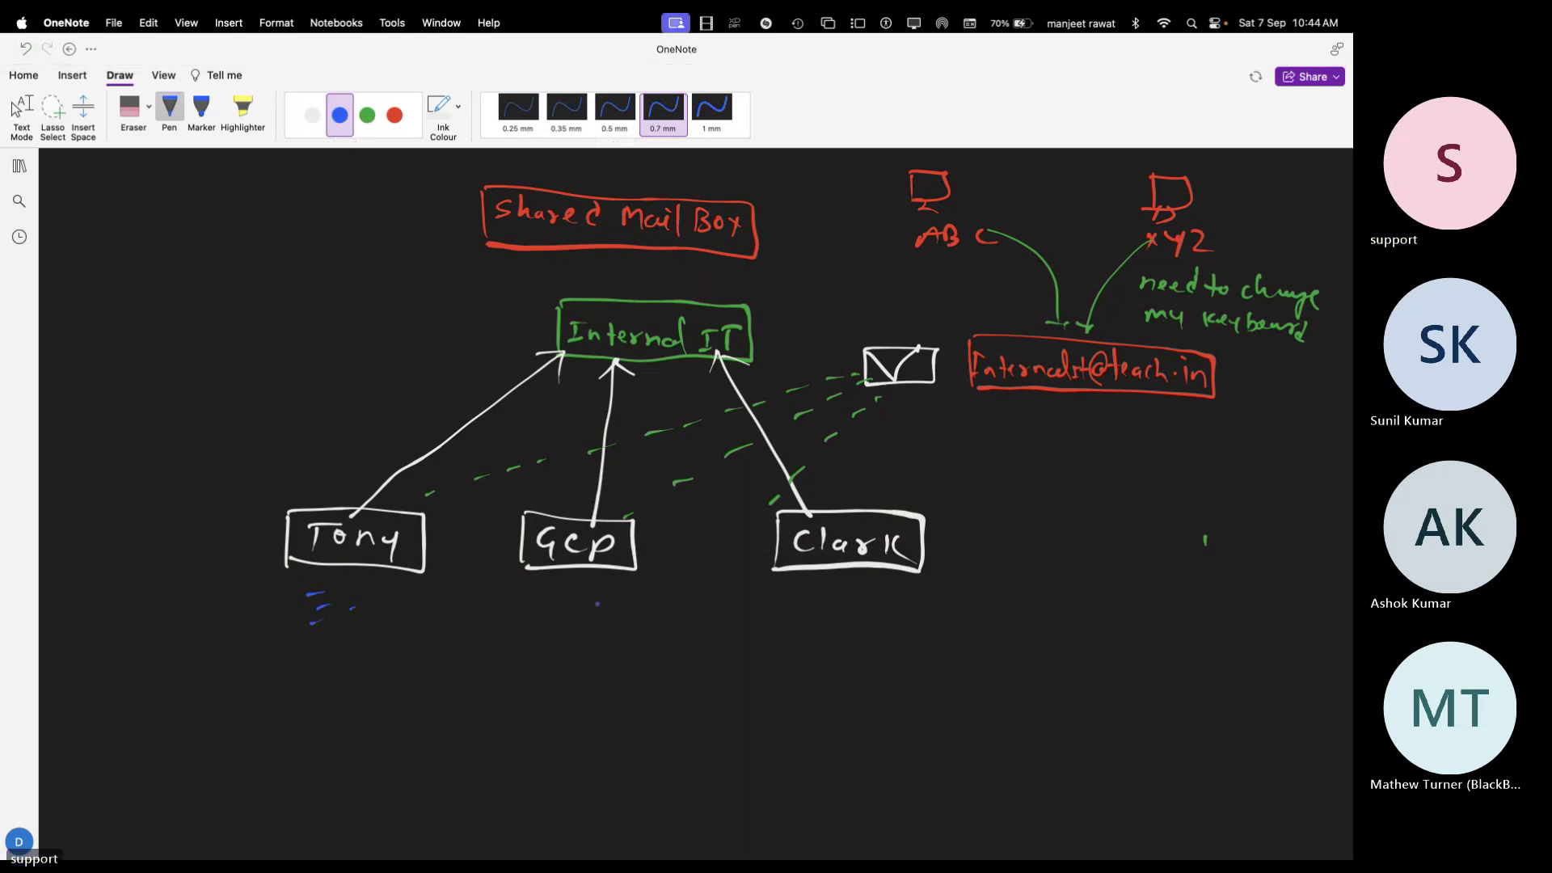
{"action": "left_click_drag", "start_coordinate": [559, 601], "coordinate": [579, 607]}
{"action": "left_click_drag", "start_coordinate": [545, 621], "coordinate": [566, 617]}
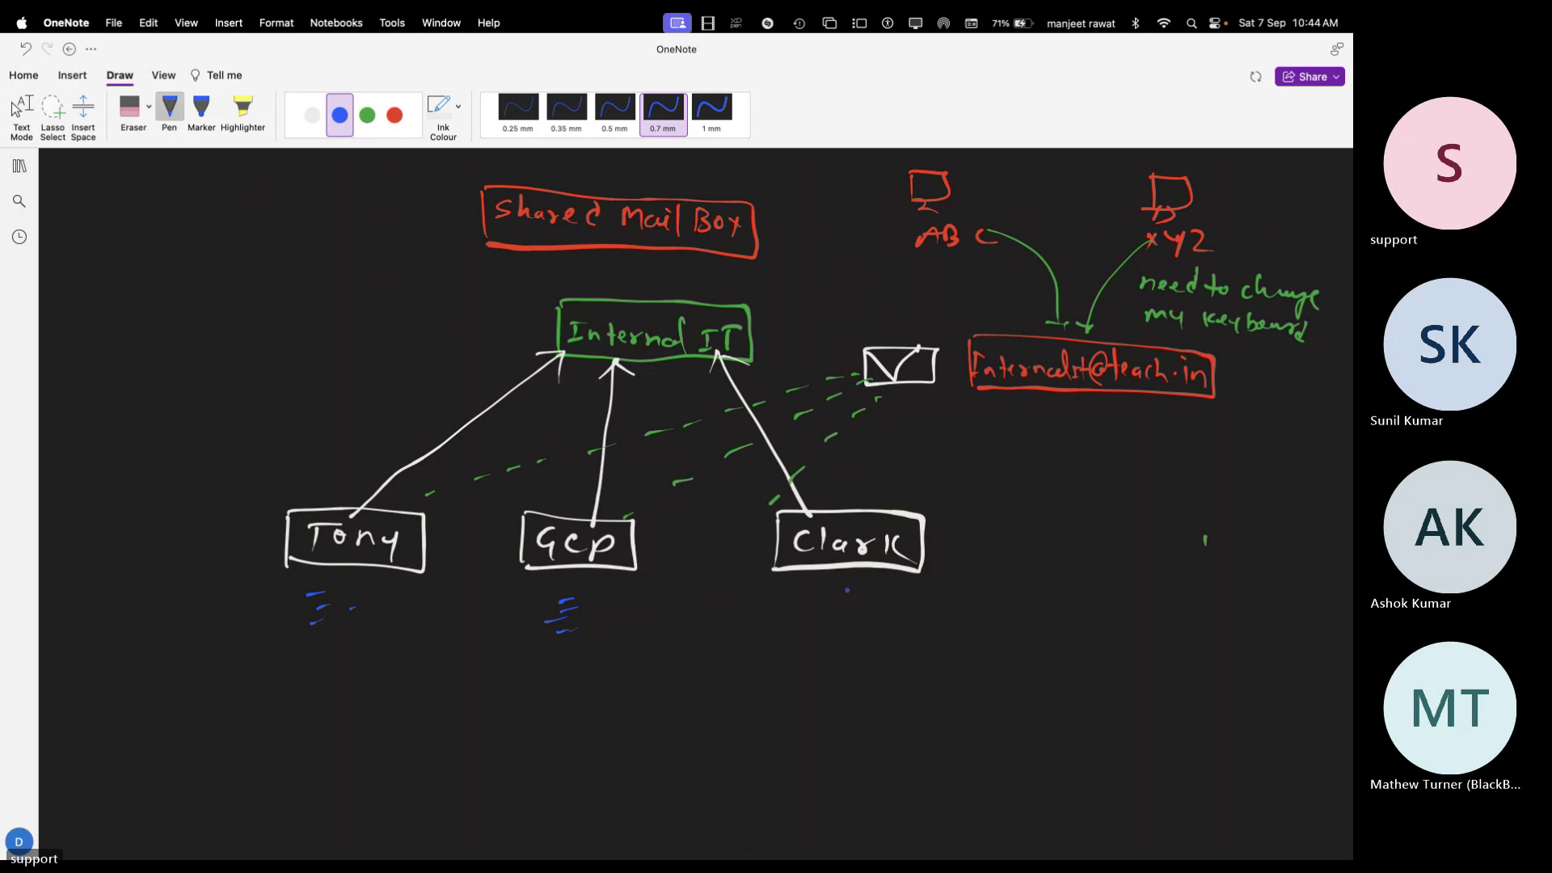
{"action": "left_click_drag", "start_coordinate": [833, 622], "coordinate": [850, 618]}
{"action": "left_click_drag", "start_coordinate": [833, 632], "coordinate": [849, 628]}
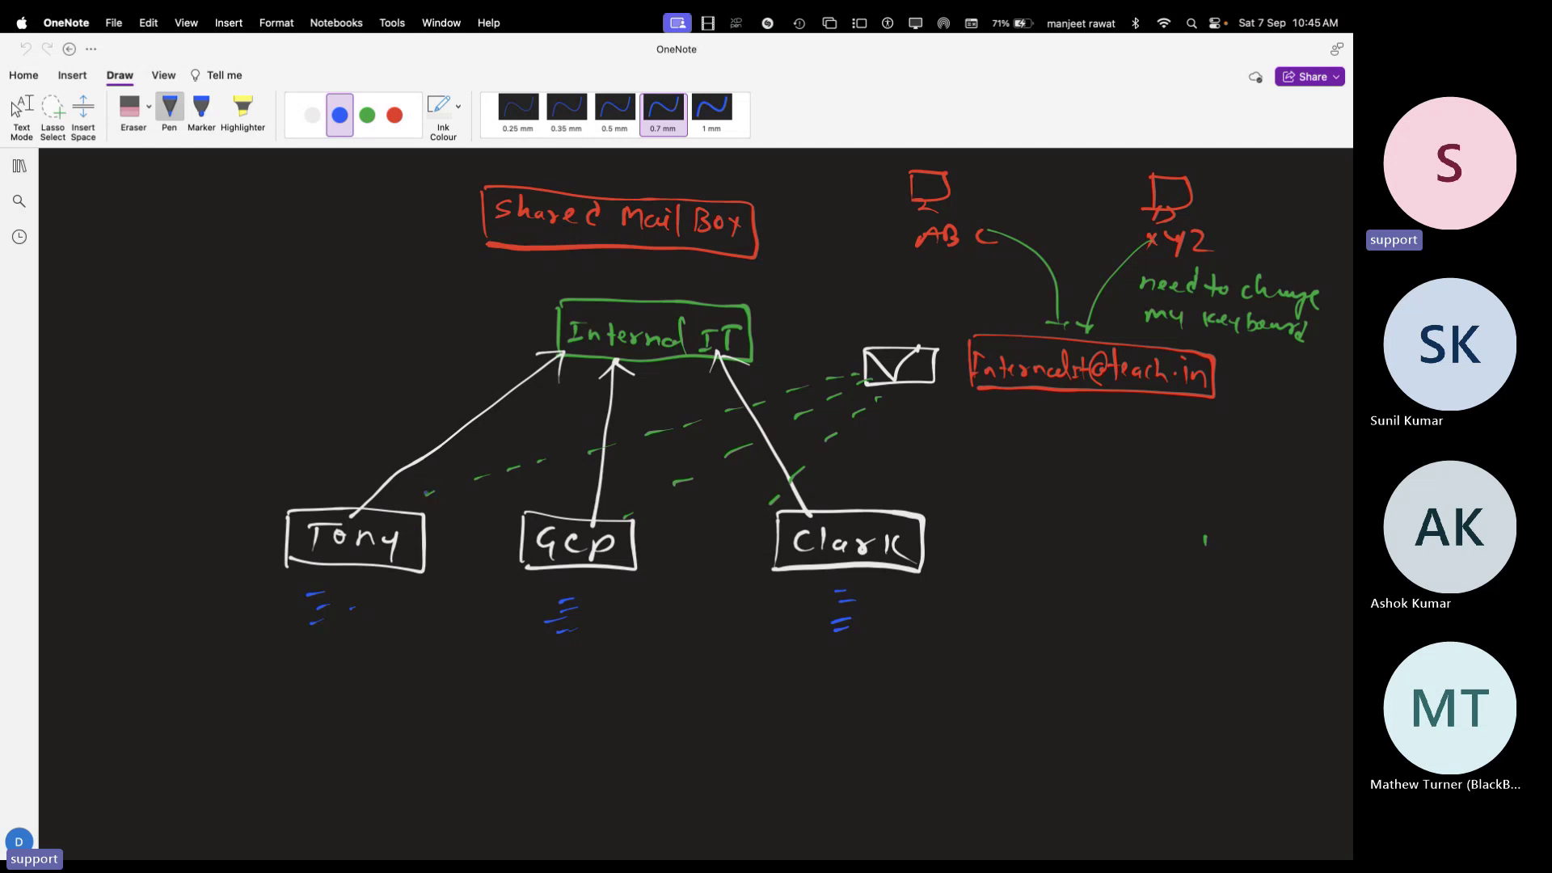
Add a small blue mark on Tony's line, then a green tick under Tony and a green curved arrow up to XYZ
{"action": "left_click_drag", "start_coordinate": [436, 489], "coordinate": [443, 501]}
{"action": "left_click", "coordinate": [367, 115]}
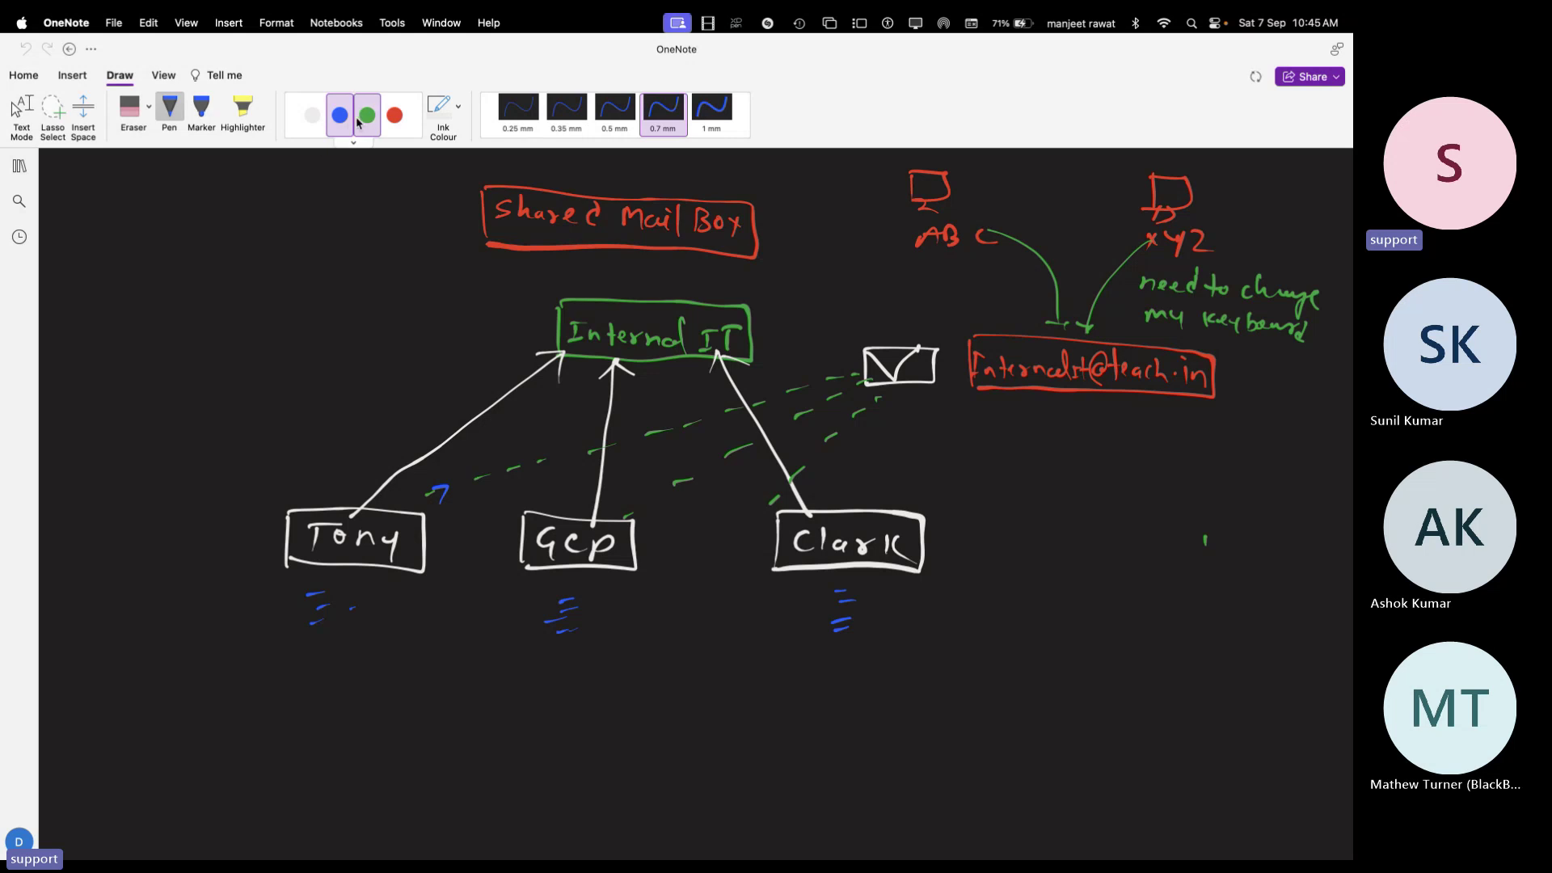
{"action": "left_click_drag", "start_coordinate": [378, 599], "coordinate": [392, 595]}
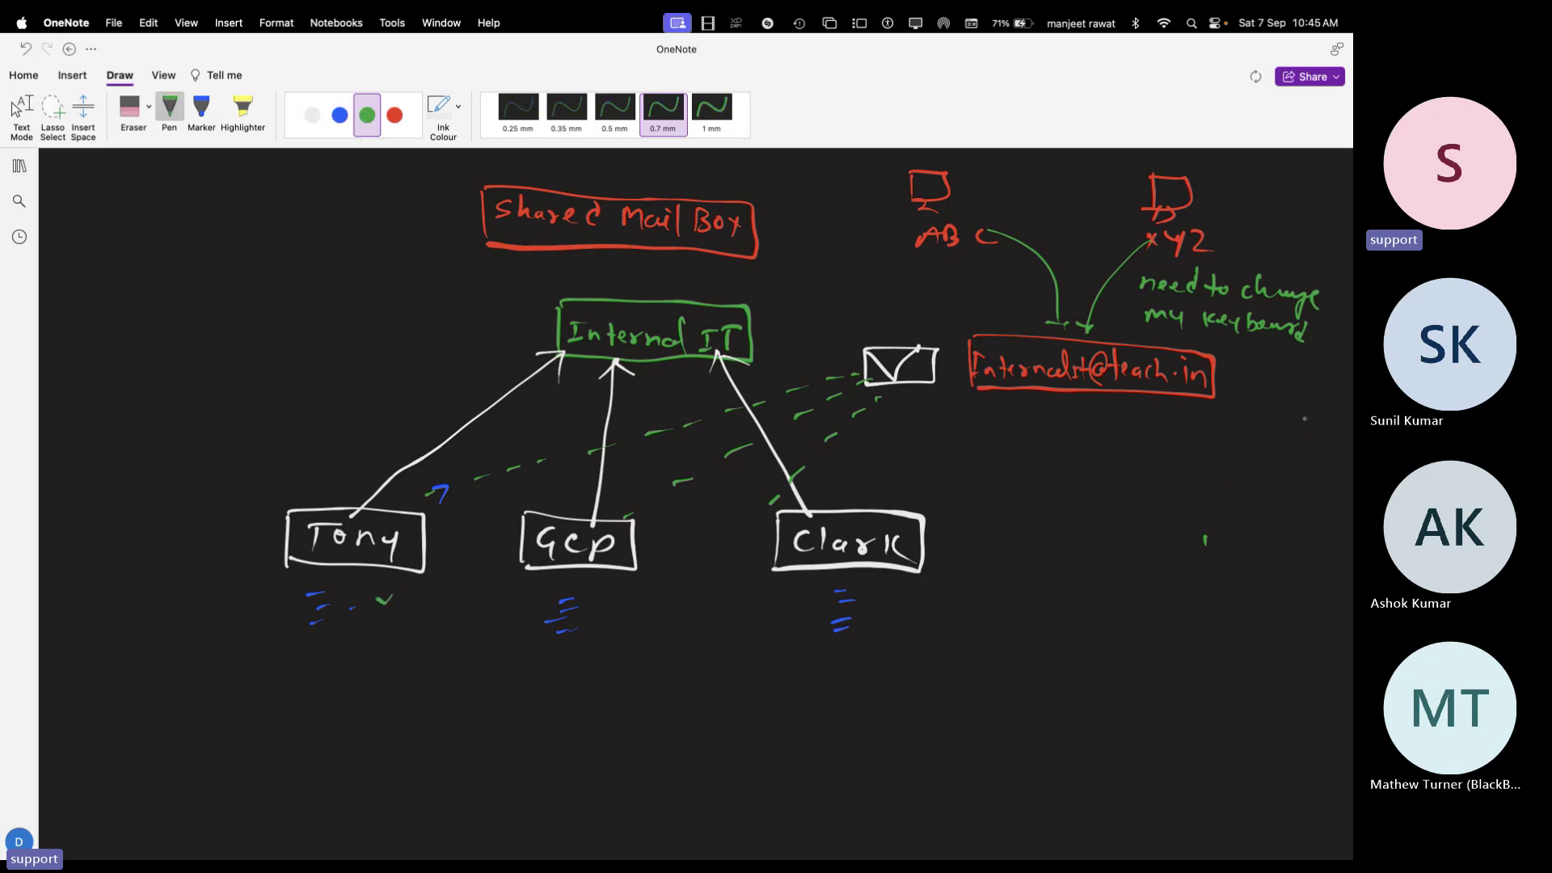
{"action": "mouse_move", "coordinate": [1219, 390]}
{"action": "left_mouse_down"}
{"action": "mouse_move", "coordinate": [1349, 340]}
{"action": "mouse_move", "coordinate": [1273, 230]}
{"action": "mouse_move", "coordinate": [1227, 228]}
{"action": "left_mouse_up"}
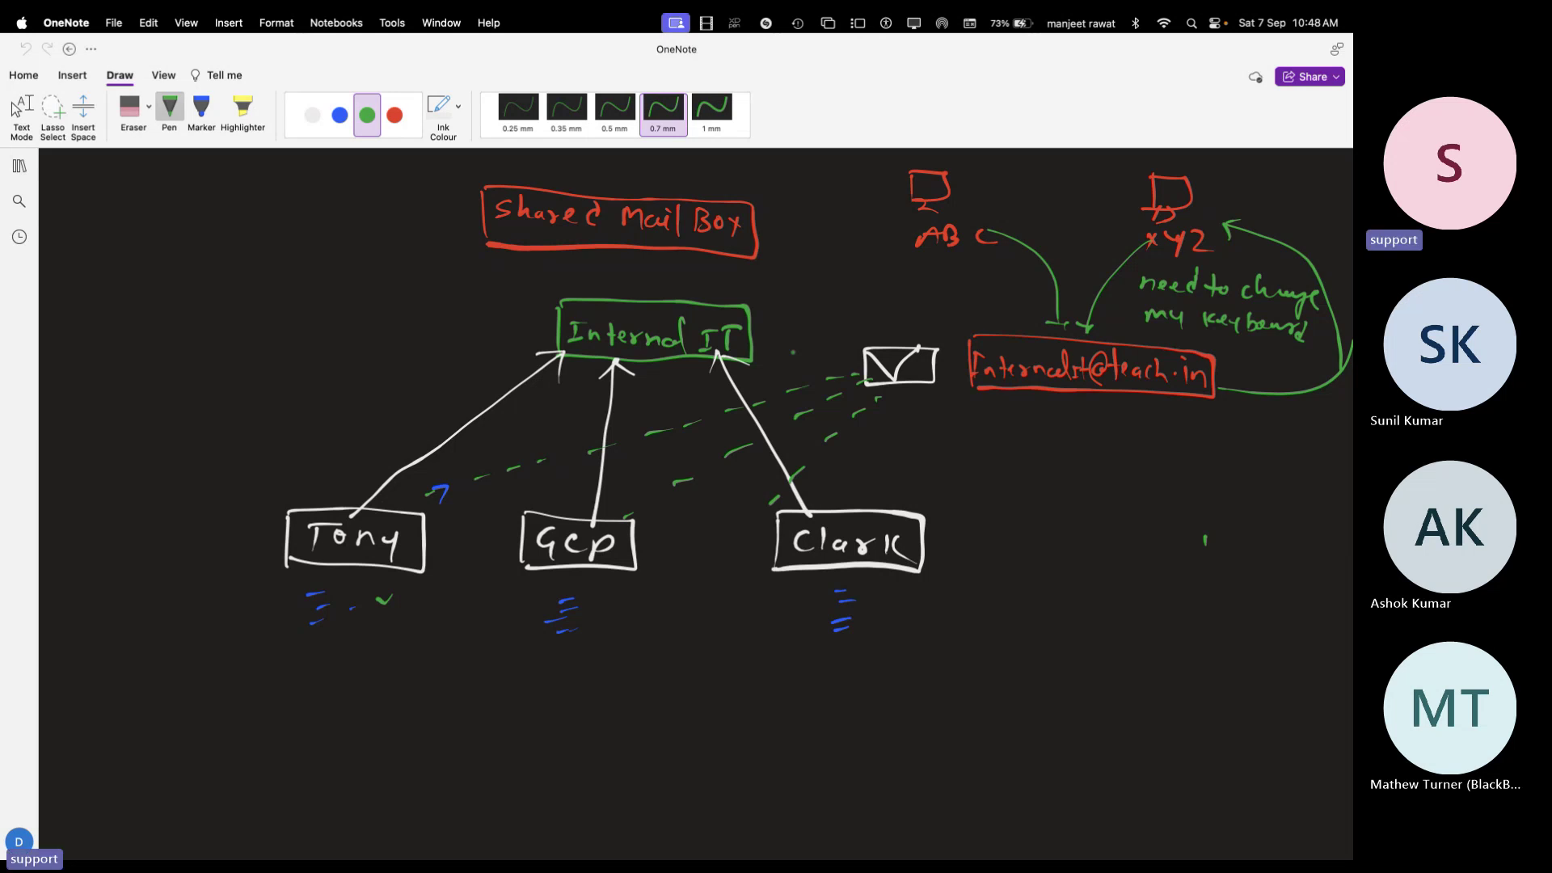
Scroll the OneNote page down below the diagram to a stretch of blank canvas
{"action": "scroll", "coordinate": [695, 404], "scroll_direction": "down", "scroll_amount": 4}
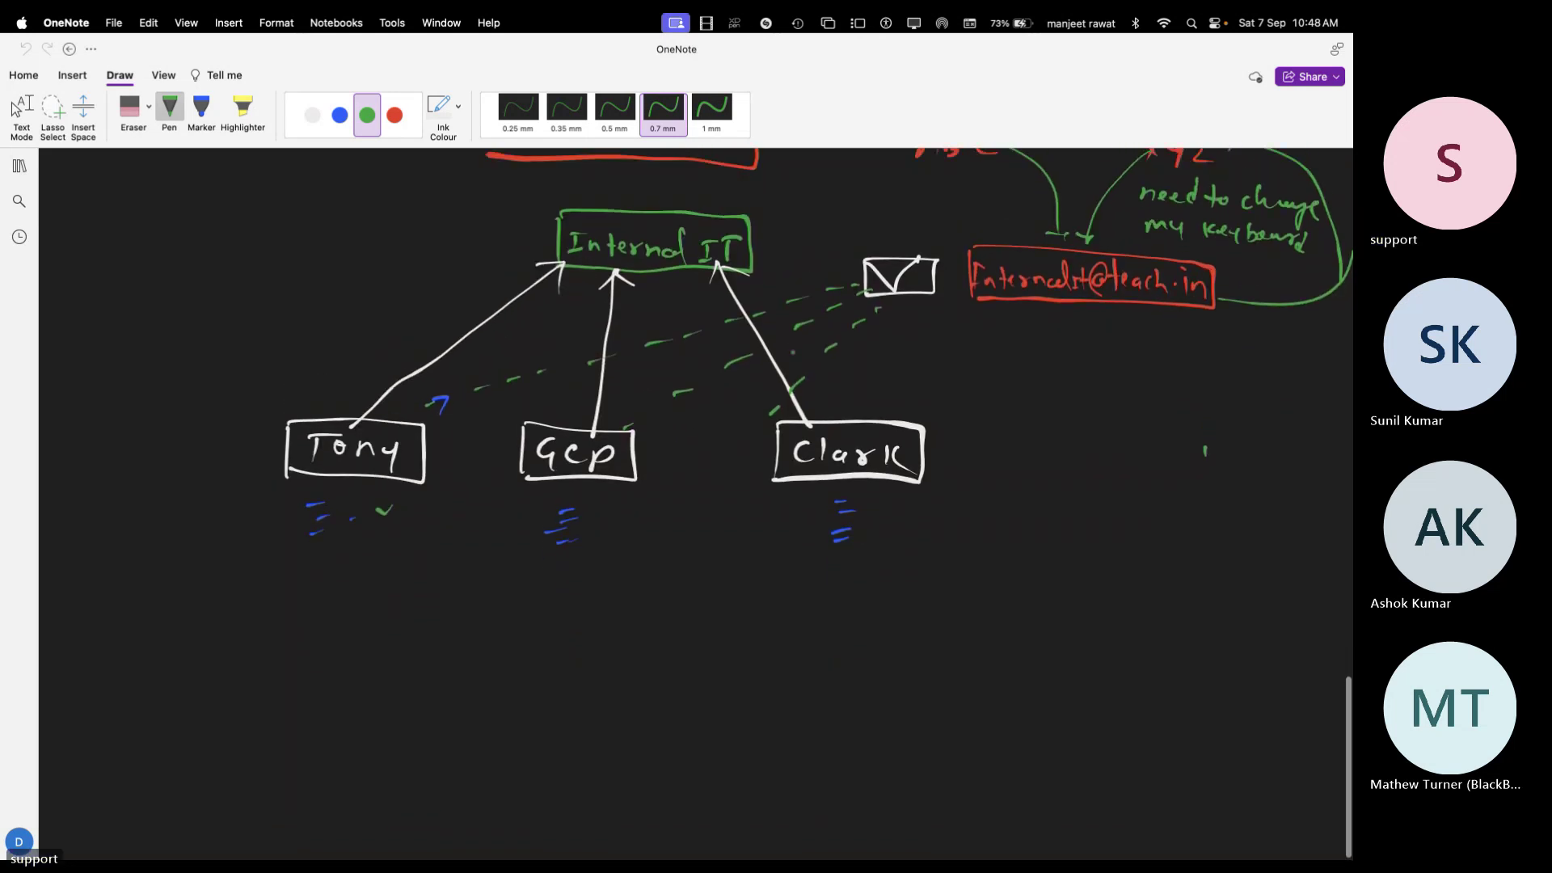
{"action": "scroll", "coordinate": [695, 502], "scroll_direction": "up", "scroll_amount": 5}
{"action": "scroll", "coordinate": [696, 501], "scroll_direction": "down", "scroll_amount": 5}
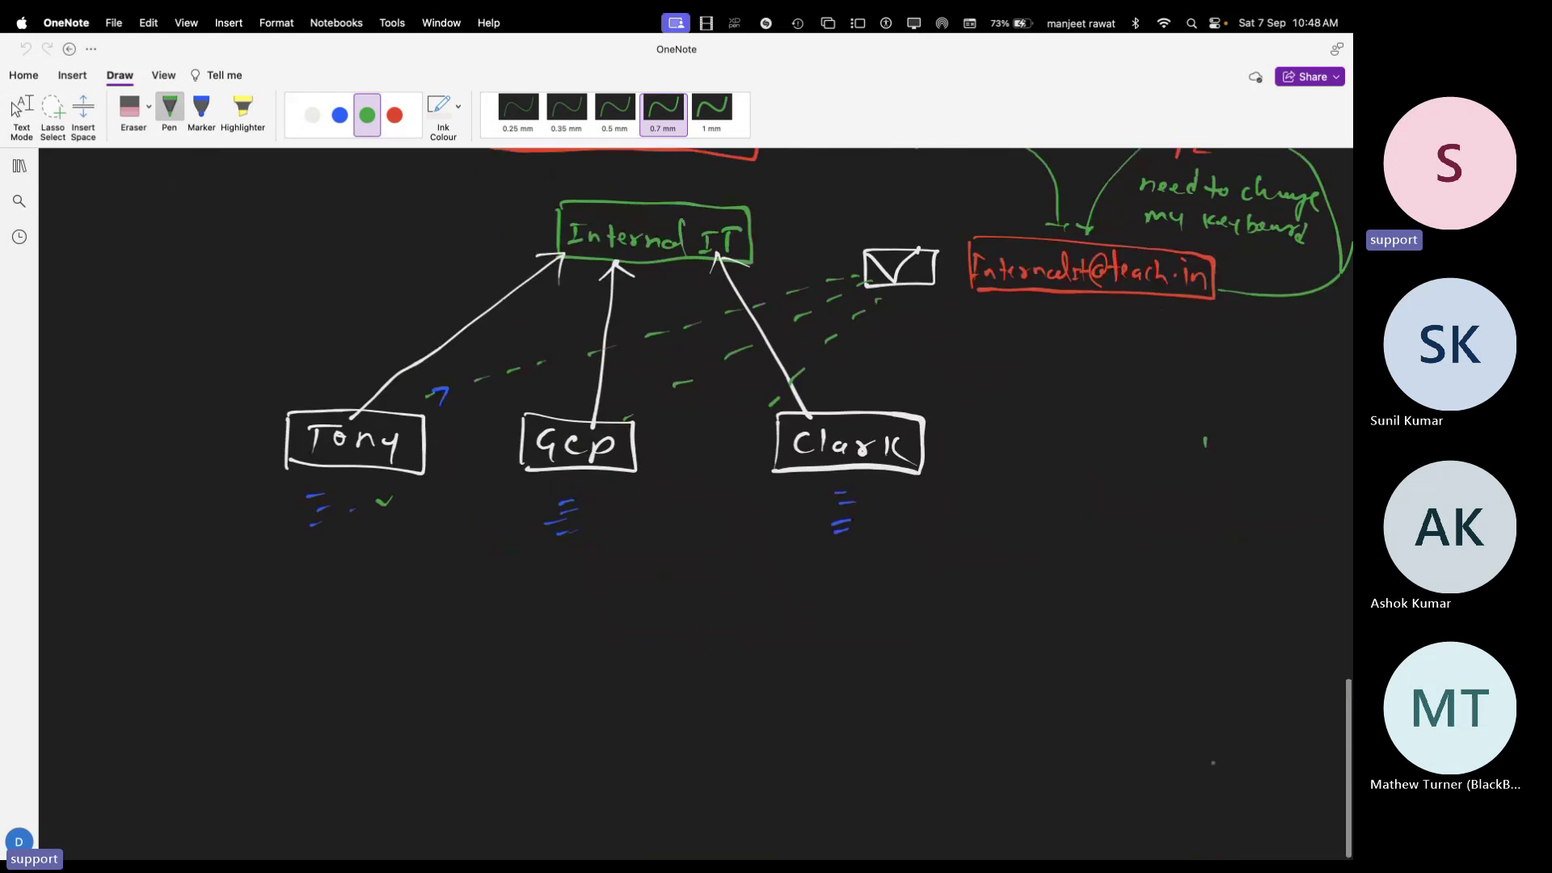
{"action": "scroll", "coordinate": [1261, 772], "scroll_direction": "down", "scroll_amount": 6}
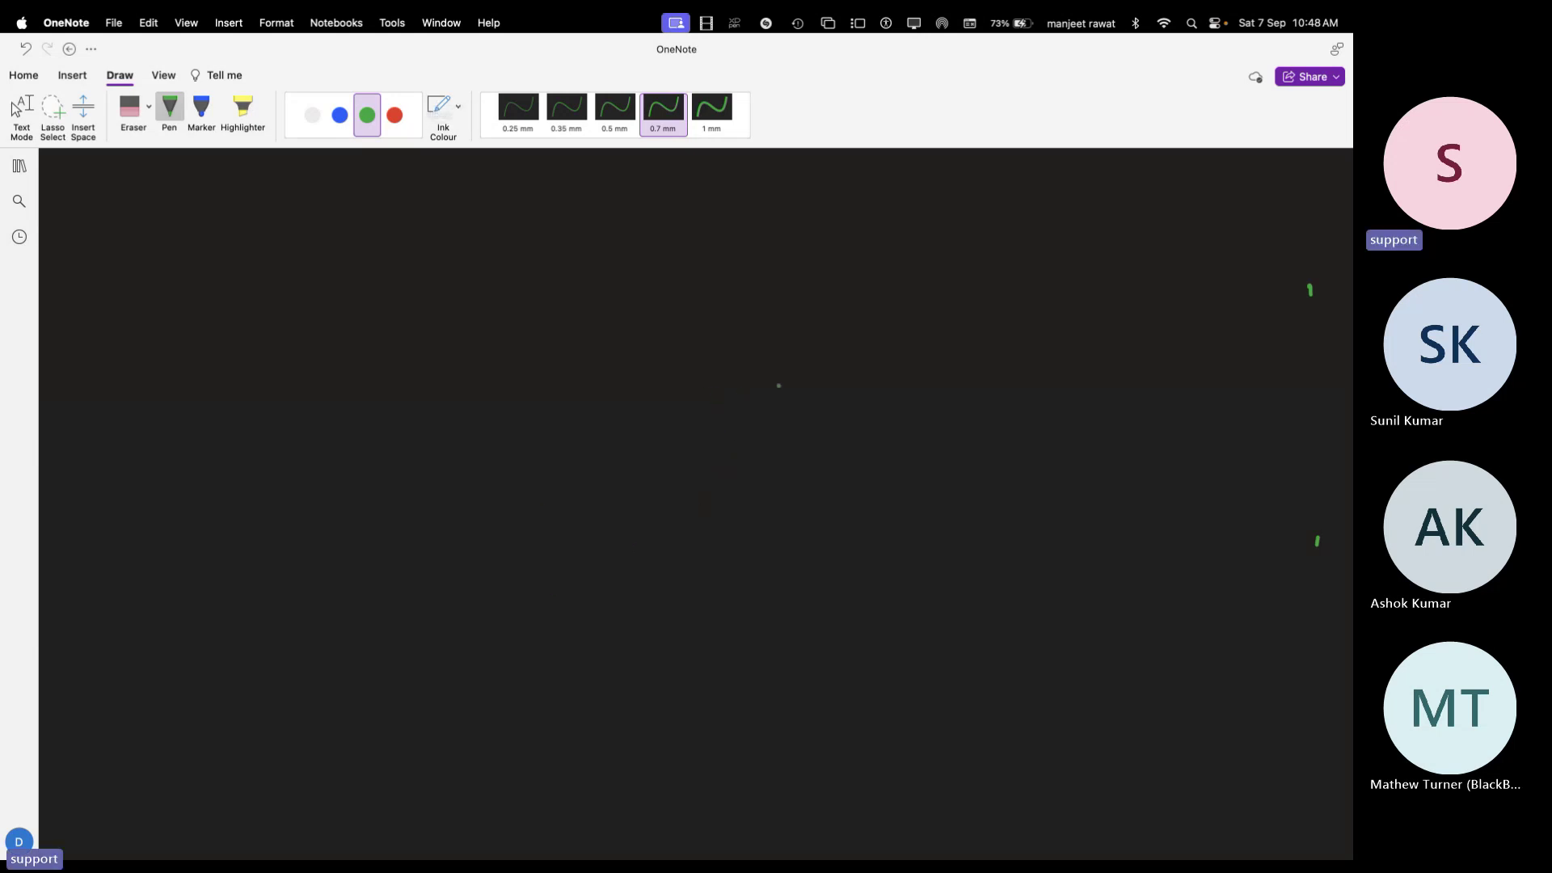
{"action": "mouse_move", "coordinate": [742, 348]}
{"action": "left_mouse_down"}
{"action": "mouse_move", "coordinate": [744, 363]}
{"action": "mouse_move", "coordinate": [793, 347]}
{"action": "mouse_move", "coordinate": [824, 366]}
{"action": "mouse_move", "coordinate": [897, 361]}
{"action": "left_mouse_up"}
{"action": "left_click_drag", "start_coordinate": [905, 370], "coordinate": [925, 369]}
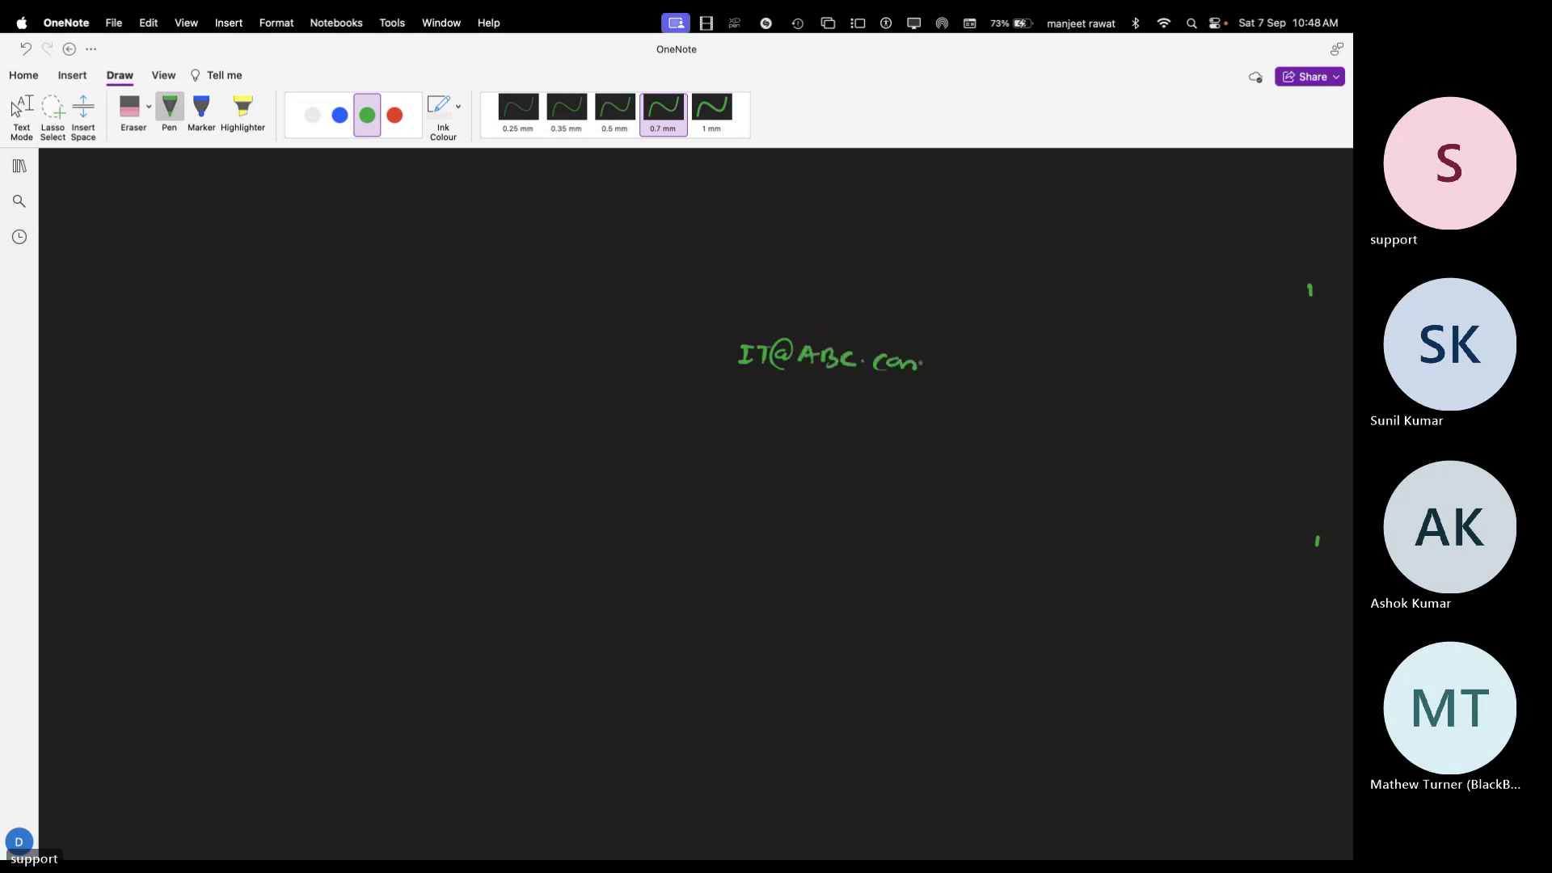
{"action": "mouse_move", "coordinate": [730, 338]}
{"action": "left_mouse_down"}
{"action": "mouse_move", "coordinate": [936, 349]}
{"action": "mouse_move", "coordinate": [732, 379]}
{"action": "left_mouse_up"}
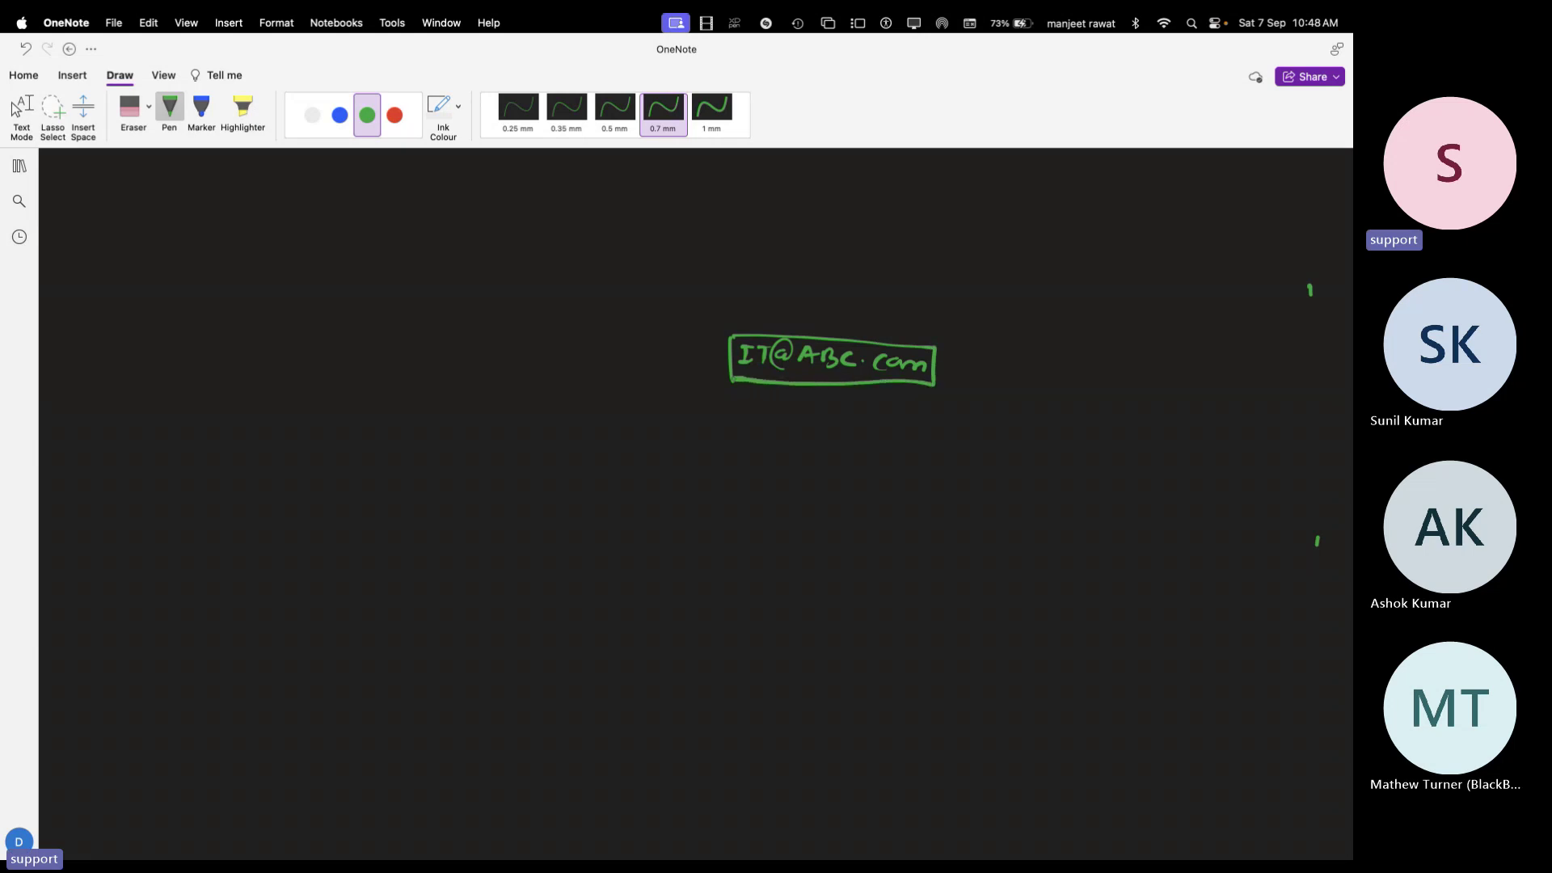
In white ink, draw arrows from the green box to boxed Tony and Gcp
{"action": "left_click", "coordinate": [312, 115]}
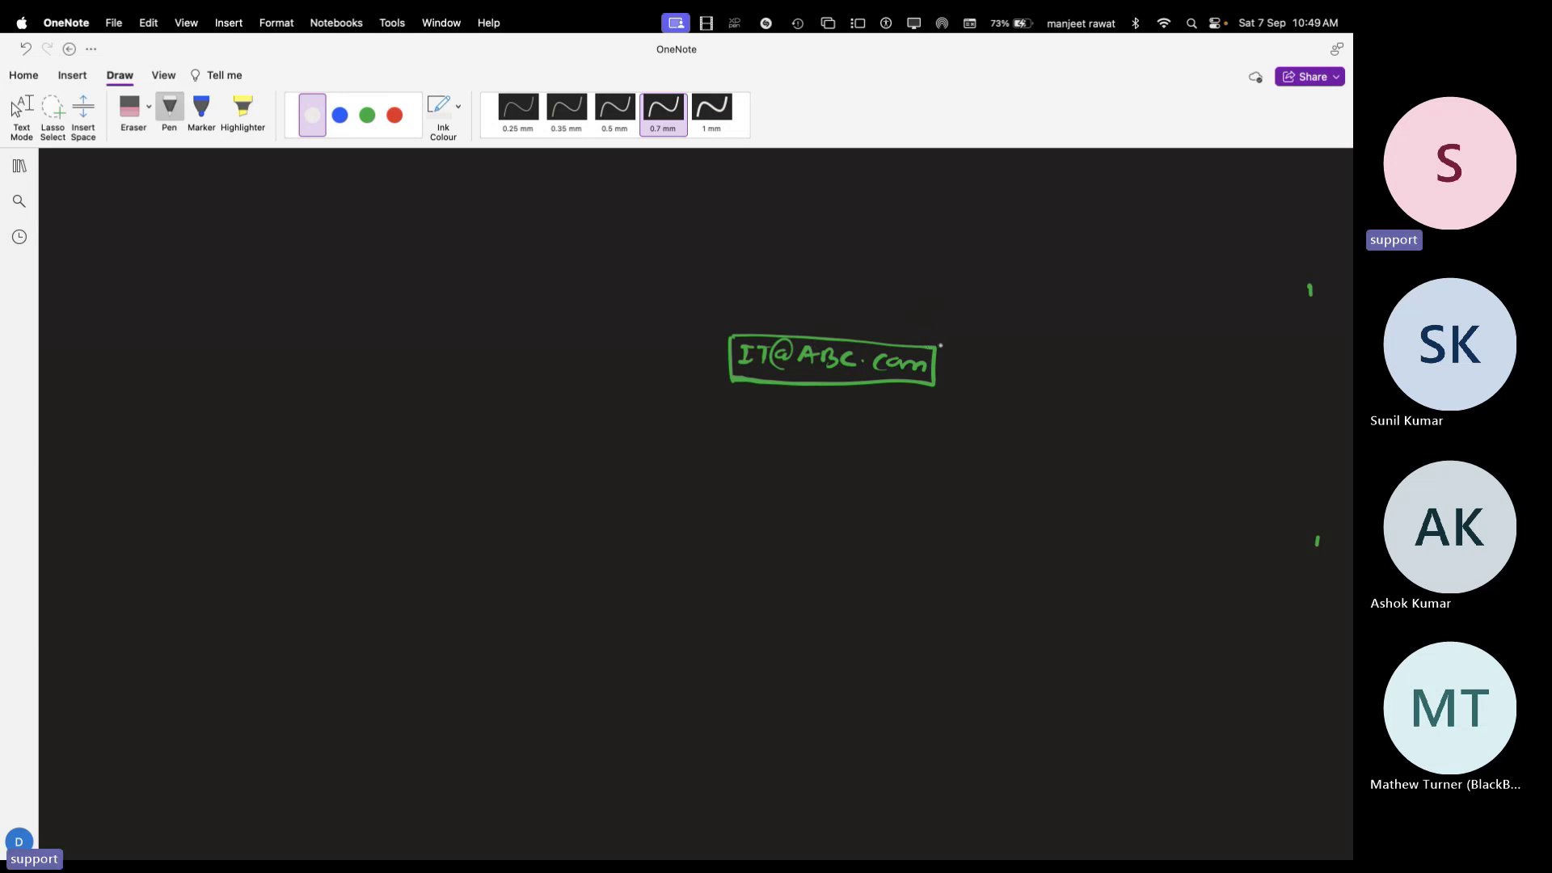
{"action": "left_click_drag", "start_coordinate": [935, 343], "coordinate": [1006, 280]}
{"action": "mouse_move", "coordinate": [992, 283]}
{"action": "left_mouse_down"}
{"action": "mouse_move", "coordinate": [1042, 284]}
{"action": "mouse_move", "coordinate": [1065, 264]}
{"action": "left_mouse_up"}
{"action": "mouse_move", "coordinate": [1059, 268]}
{"action": "left_mouse_down"}
{"action": "mouse_move", "coordinate": [1101, 292]}
{"action": "mouse_move", "coordinate": [1023, 296]}
{"action": "mouse_move", "coordinate": [1130, 253]}
{"action": "mouse_move", "coordinate": [1017, 294]}
{"action": "left_mouse_up"}
{"action": "left_click_drag", "start_coordinate": [935, 366], "coordinate": [1018, 379]}
{"action": "mouse_move", "coordinate": [1000, 371]}
{"action": "left_mouse_down"}
{"action": "mouse_move", "coordinate": [1002, 388]}
{"action": "mouse_move", "coordinate": [1078, 387]}
{"action": "left_mouse_up"}
{"action": "left_click_drag", "start_coordinate": [1092, 370], "coordinate": [1101, 386]}
{"action": "left_click_drag", "start_coordinate": [1020, 362], "coordinate": [1022, 404]}
{"action": "mouse_move", "coordinate": [1027, 358]}
{"action": "left_mouse_down"}
{"action": "mouse_move", "coordinate": [1129, 358]}
{"action": "mouse_move", "coordinate": [1042, 400]}
{"action": "left_mouse_up"}
{"action": "left_click", "coordinate": [1058, 410]}
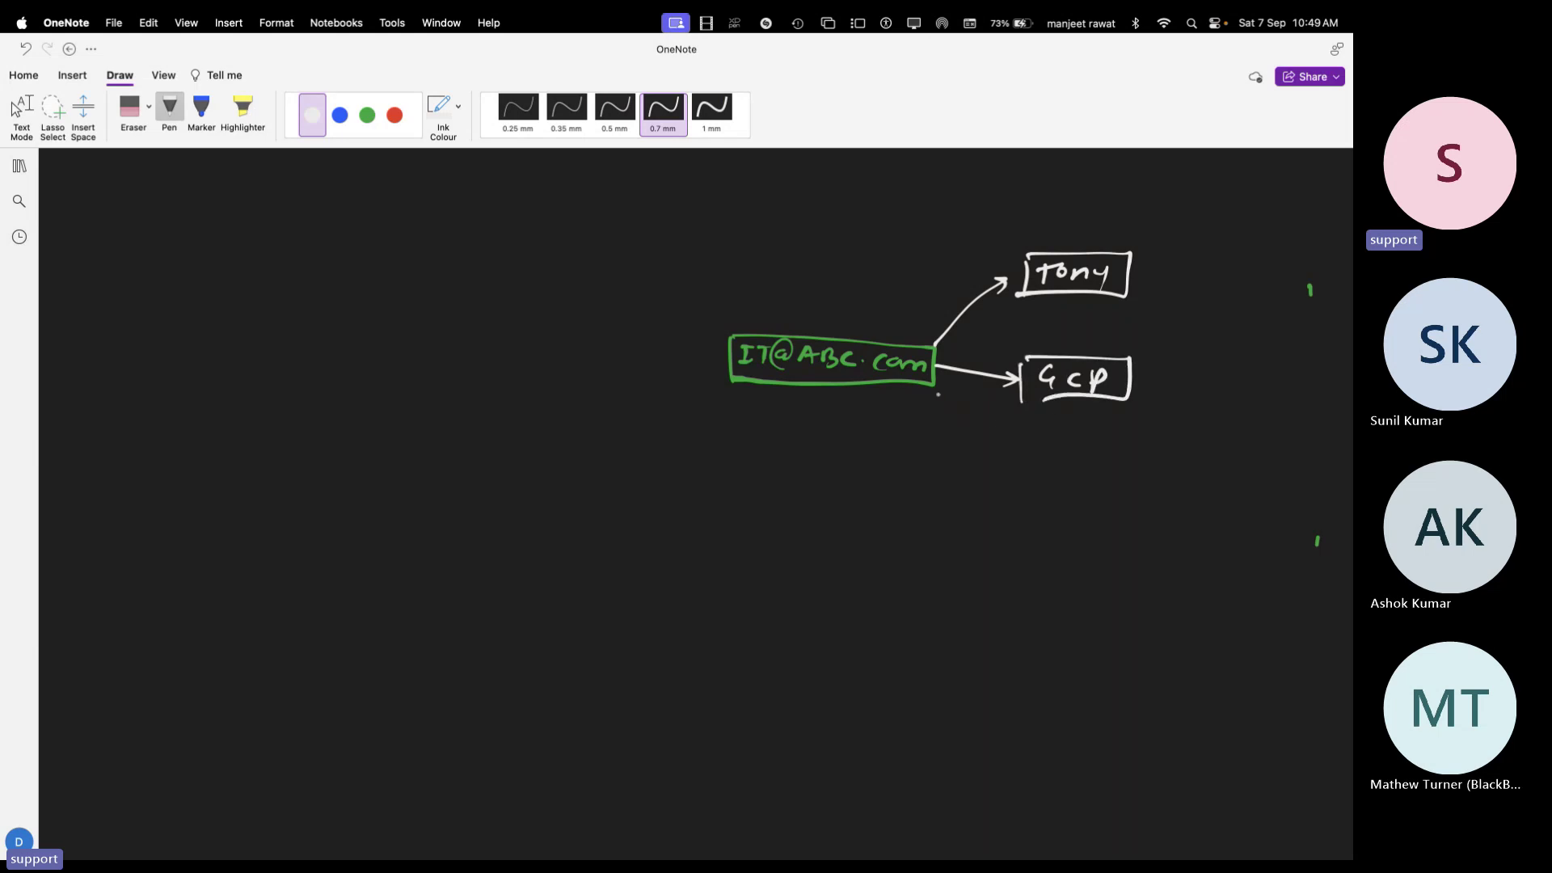
Draw a third white arrow down to a boxed Clark
{"action": "left_click_drag", "start_coordinate": [937, 394], "coordinate": [1056, 471]}
{"action": "left_click_drag", "start_coordinate": [1068, 459], "coordinate": [1073, 472]}
{"action": "mouse_move", "coordinate": [1080, 472]}
{"action": "left_mouse_down"}
{"action": "mouse_move", "coordinate": [1093, 459]}
{"action": "mouse_move", "coordinate": [1105, 477]}
{"action": "left_mouse_up"}
{"action": "left_click", "coordinate": [1119, 478]}
{"action": "left_click_drag", "start_coordinate": [1117, 457], "coordinate": [1124, 484]}
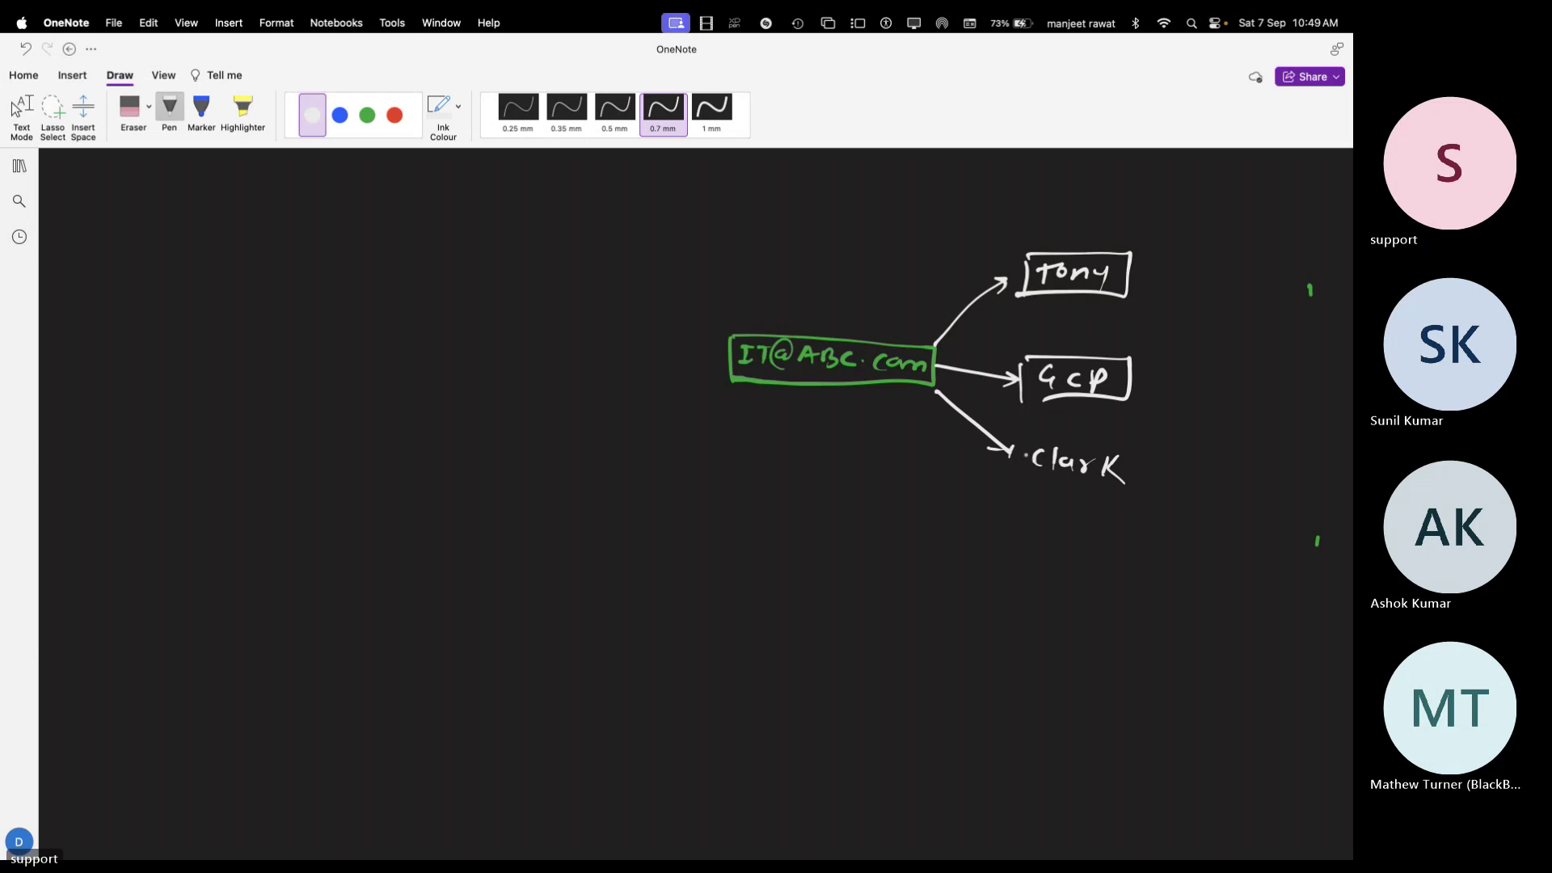
{"action": "mouse_move", "coordinate": [1024, 437]}
{"action": "left_mouse_down"}
{"action": "mouse_move", "coordinate": [1020, 475]}
{"action": "mouse_move", "coordinate": [1149, 450]}
{"action": "mouse_move", "coordinate": [1081, 488]}
{"action": "mouse_move", "coordinate": [1018, 482]}
{"action": "left_mouse_up"}
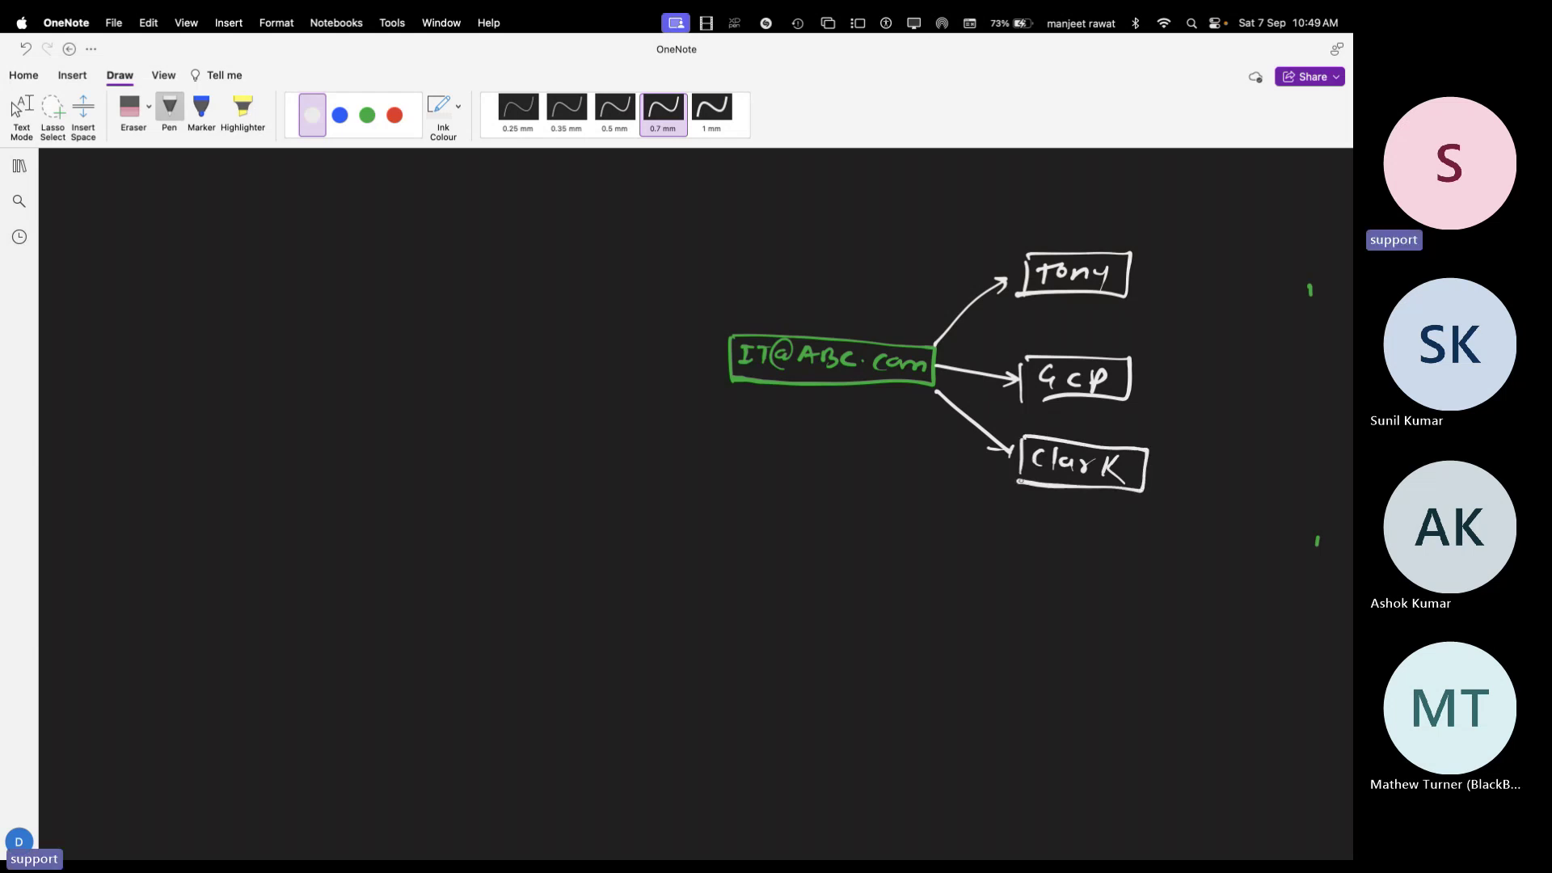
Sketch a column of blue flag-like monitor shapes down the left side
{"action": "left_click", "coordinate": [367, 114]}
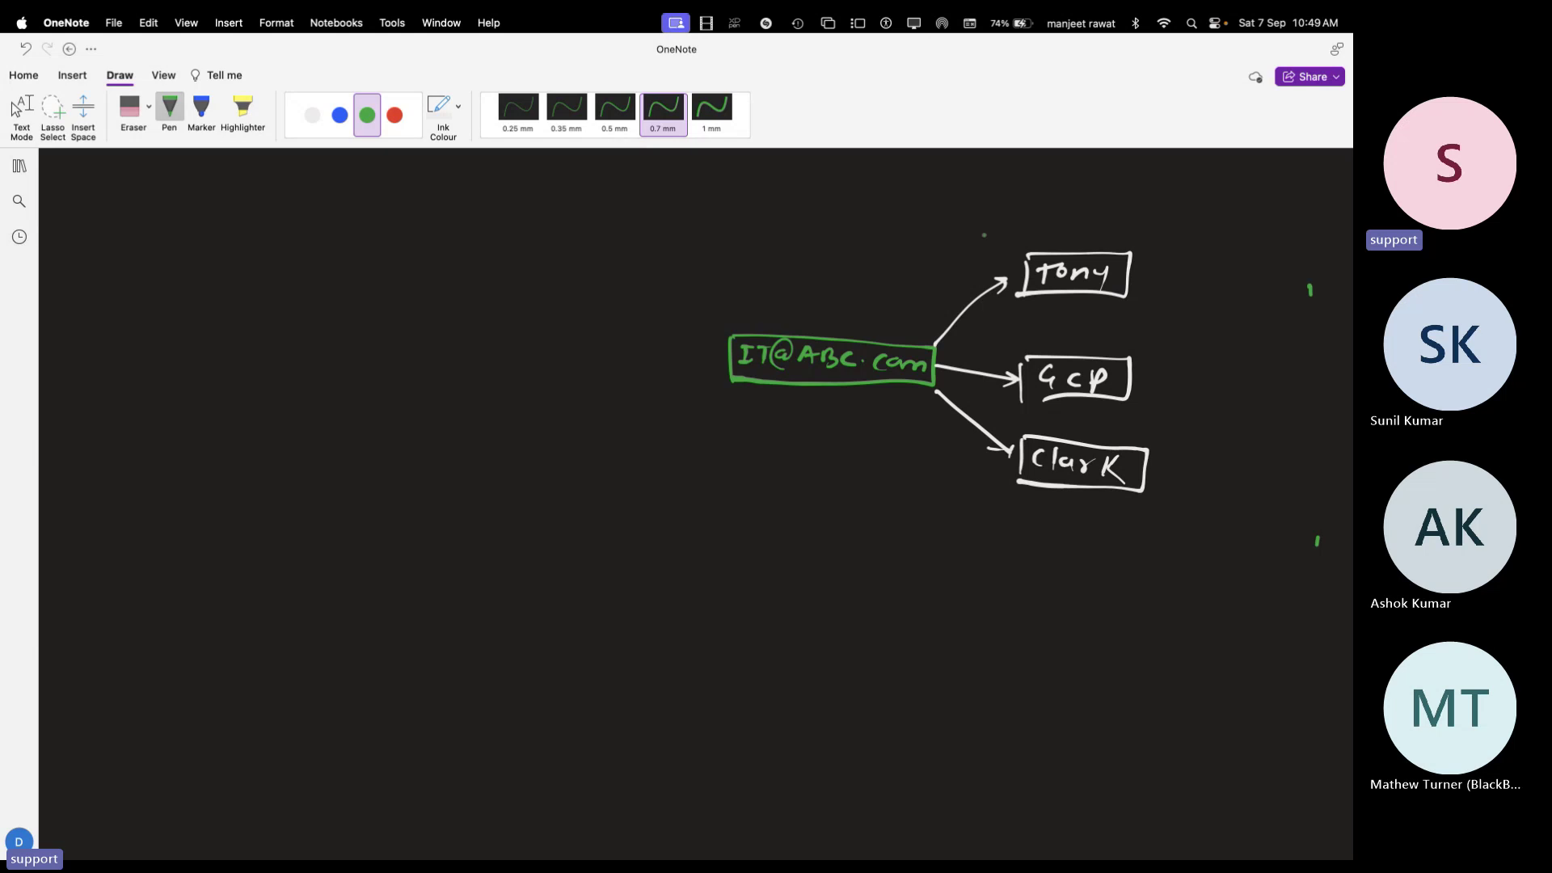
{"action": "left_click", "coordinate": [340, 115]}
{"action": "mouse_move", "coordinate": [228, 203]}
{"action": "left_mouse_down"}
{"action": "mouse_move", "coordinate": [226, 228]}
{"action": "mouse_move", "coordinate": [259, 229]}
{"action": "mouse_move", "coordinate": [230, 239]}
{"action": "mouse_move", "coordinate": [215, 306]}
{"action": "left_mouse_up"}
{"action": "mouse_move", "coordinate": [219, 277]}
{"action": "left_mouse_down"}
{"action": "mouse_move", "coordinate": [247, 277]}
{"action": "mouse_move", "coordinate": [212, 309]}
{"action": "left_mouse_up"}
{"action": "mouse_move", "coordinate": [210, 366]}
{"action": "left_mouse_down"}
{"action": "mouse_move", "coordinate": [206, 397]}
{"action": "mouse_move", "coordinate": [228, 406]}
{"action": "mouse_move", "coordinate": [205, 482]}
{"action": "left_mouse_up"}
{"action": "mouse_move", "coordinate": [209, 451]}
{"action": "left_mouse_down"}
{"action": "mouse_move", "coordinate": [236, 465]}
{"action": "mouse_move", "coordinate": [216, 490]}
{"action": "mouse_move", "coordinate": [212, 558]}
{"action": "mouse_move", "coordinate": [239, 564]}
{"action": "left_mouse_up"}
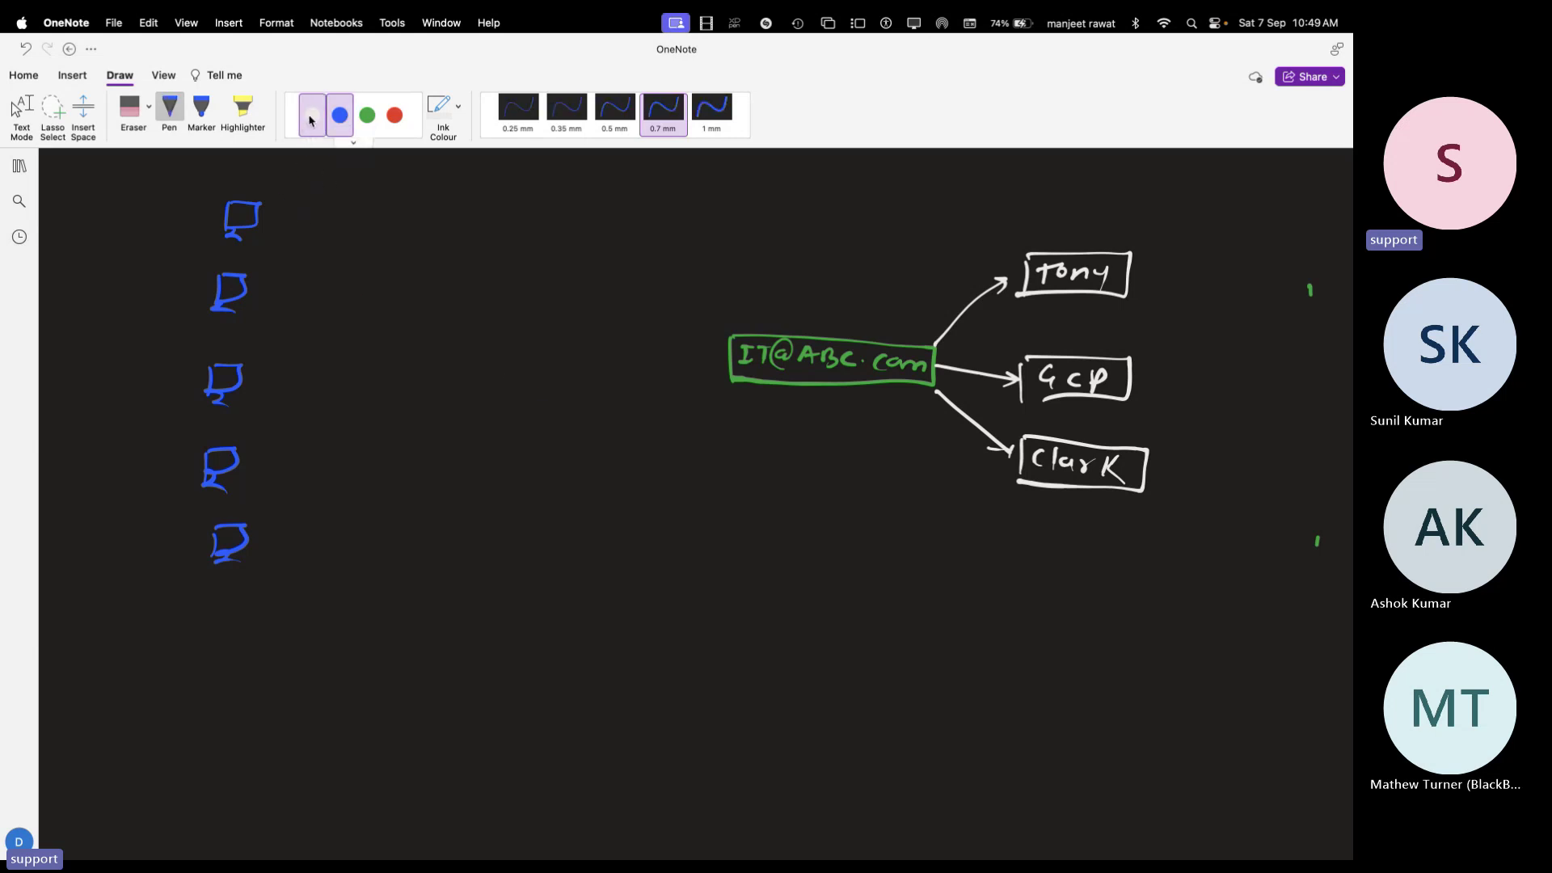
Handwrite the first ABC.com e-mail address in white beside the top blue flag
{"action": "left_click", "coordinate": [311, 117]}
{"action": "left_click_drag", "start_coordinate": [283, 207], "coordinate": [295, 220]}
{"action": "mouse_move", "coordinate": [294, 207]}
{"action": "left_mouse_down"}
{"action": "mouse_move", "coordinate": [283, 220]}
{"action": "mouse_move", "coordinate": [340, 219]}
{"action": "left_mouse_up"}
{"action": "left_click_drag", "start_coordinate": [345, 212], "coordinate": [465, 214]}
{"action": "left_click_drag", "start_coordinate": [475, 218], "coordinate": [496, 216]}
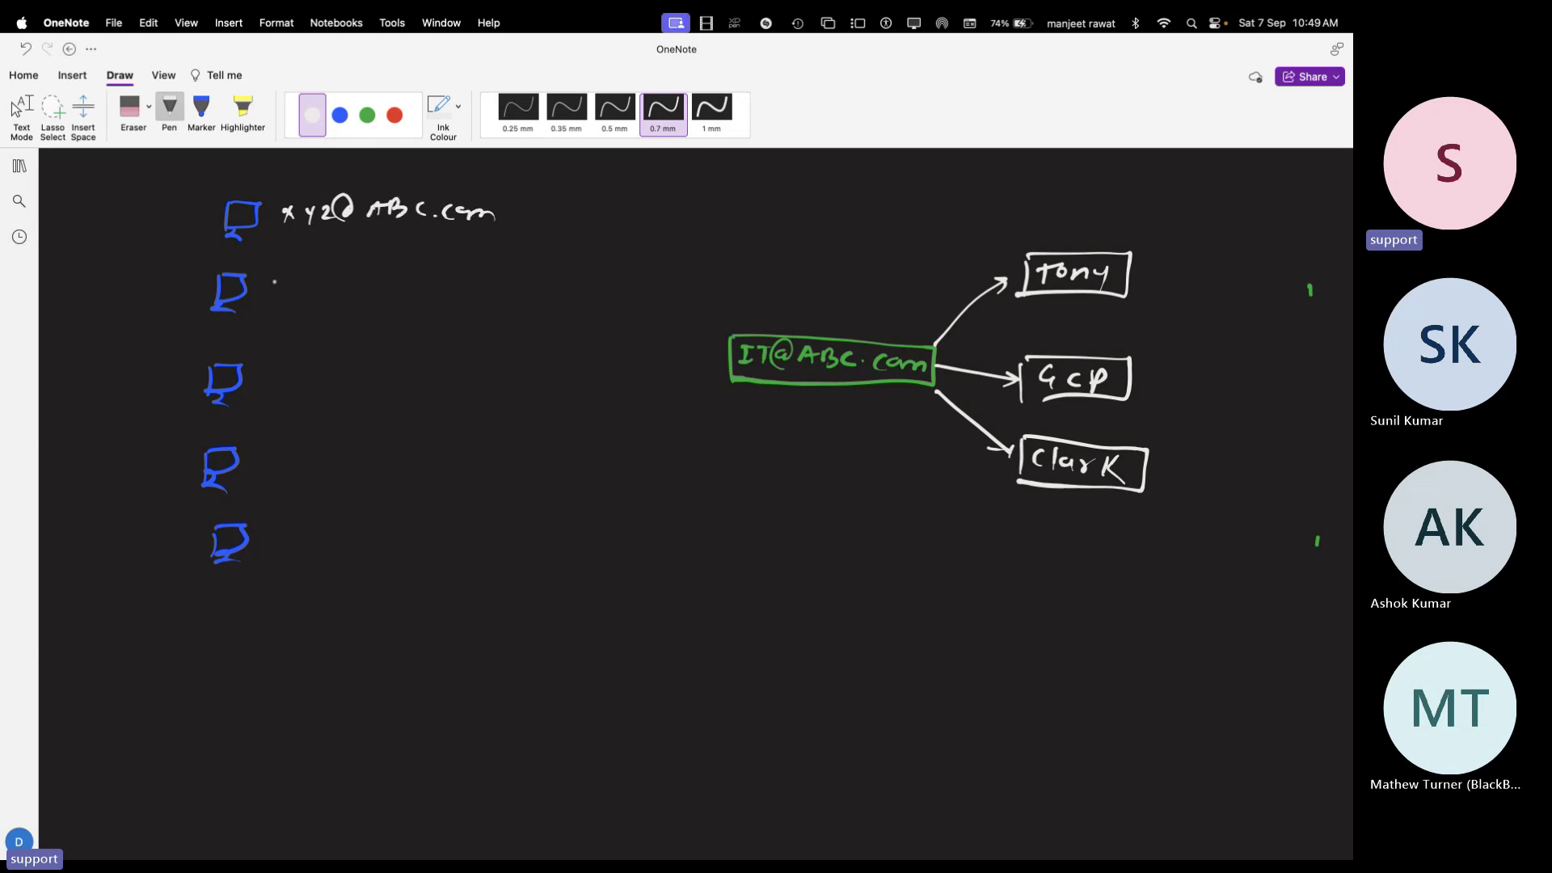
Write the second ABC.com address beside the second flag, then add a blue mark by the top row
{"action": "mouse_move", "coordinate": [273, 282]}
{"action": "left_mouse_down"}
{"action": "mouse_move", "coordinate": [271, 301]}
{"action": "mouse_move", "coordinate": [307, 310]}
{"action": "mouse_move", "coordinate": [365, 283]}
{"action": "mouse_move", "coordinate": [378, 300]}
{"action": "left_mouse_up"}
{"action": "mouse_move", "coordinate": [382, 285]}
{"action": "left_mouse_down"}
{"action": "mouse_move", "coordinate": [397, 300]}
{"action": "mouse_move", "coordinate": [482, 297]}
{"action": "left_mouse_up"}
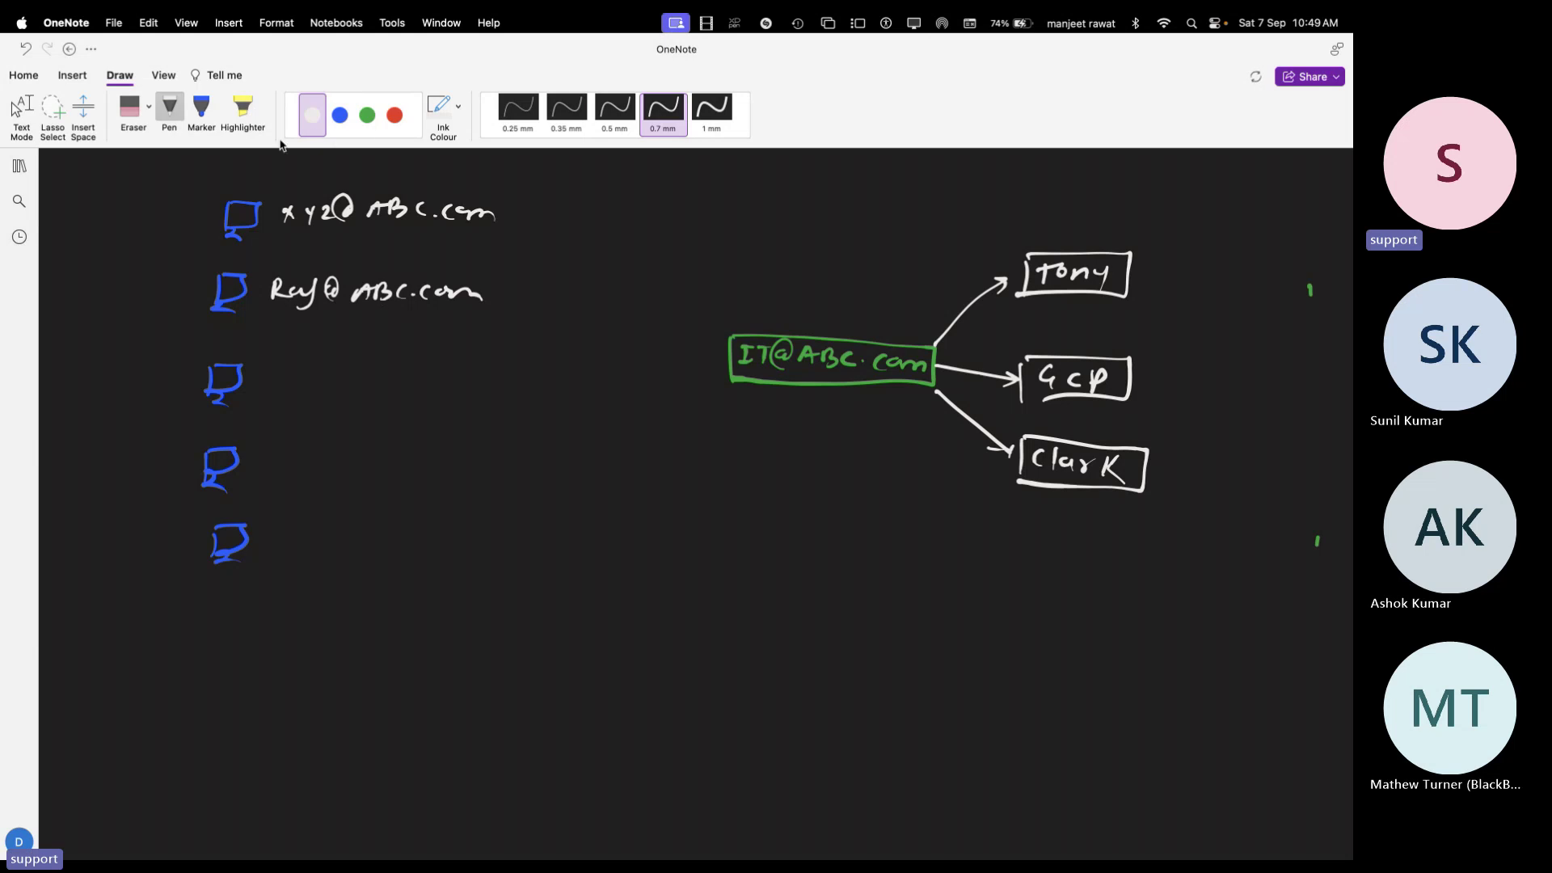
{"action": "left_click", "coordinate": [339, 115]}
{"action": "mouse_move", "coordinate": [192, 198]}
{"action": "left_mouse_down"}
{"action": "mouse_move", "coordinate": [212, 203]}
{"action": "mouse_move", "coordinate": [198, 295]}
{"action": "left_mouse_up"}
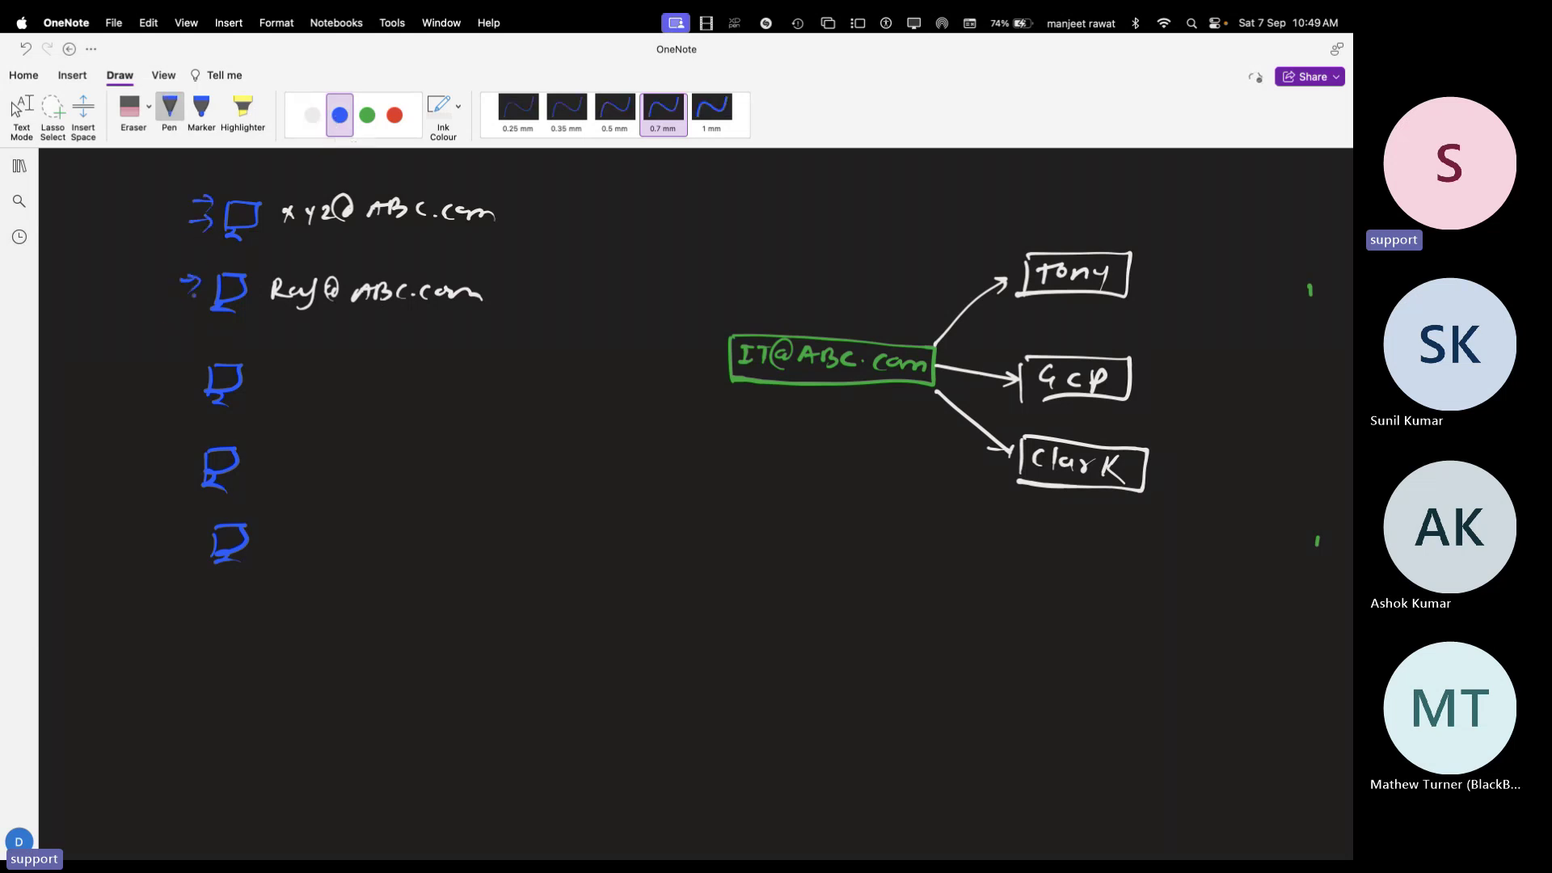
Add blue arrows by the lower three monitor sketches and label the top one 'keyboard' and 'mouse'
{"action": "left_click_drag", "start_coordinate": [178, 375], "coordinate": [203, 377]}
{"action": "left_click_drag", "start_coordinate": [191, 368], "coordinate": [200, 380]}
{"action": "left_click_drag", "start_coordinate": [168, 458], "coordinate": [181, 469]}
{"action": "left_click_drag", "start_coordinate": [177, 542], "coordinate": [194, 545]}
{"action": "left_click_drag", "start_coordinate": [104, 212], "coordinate": [188, 181]}
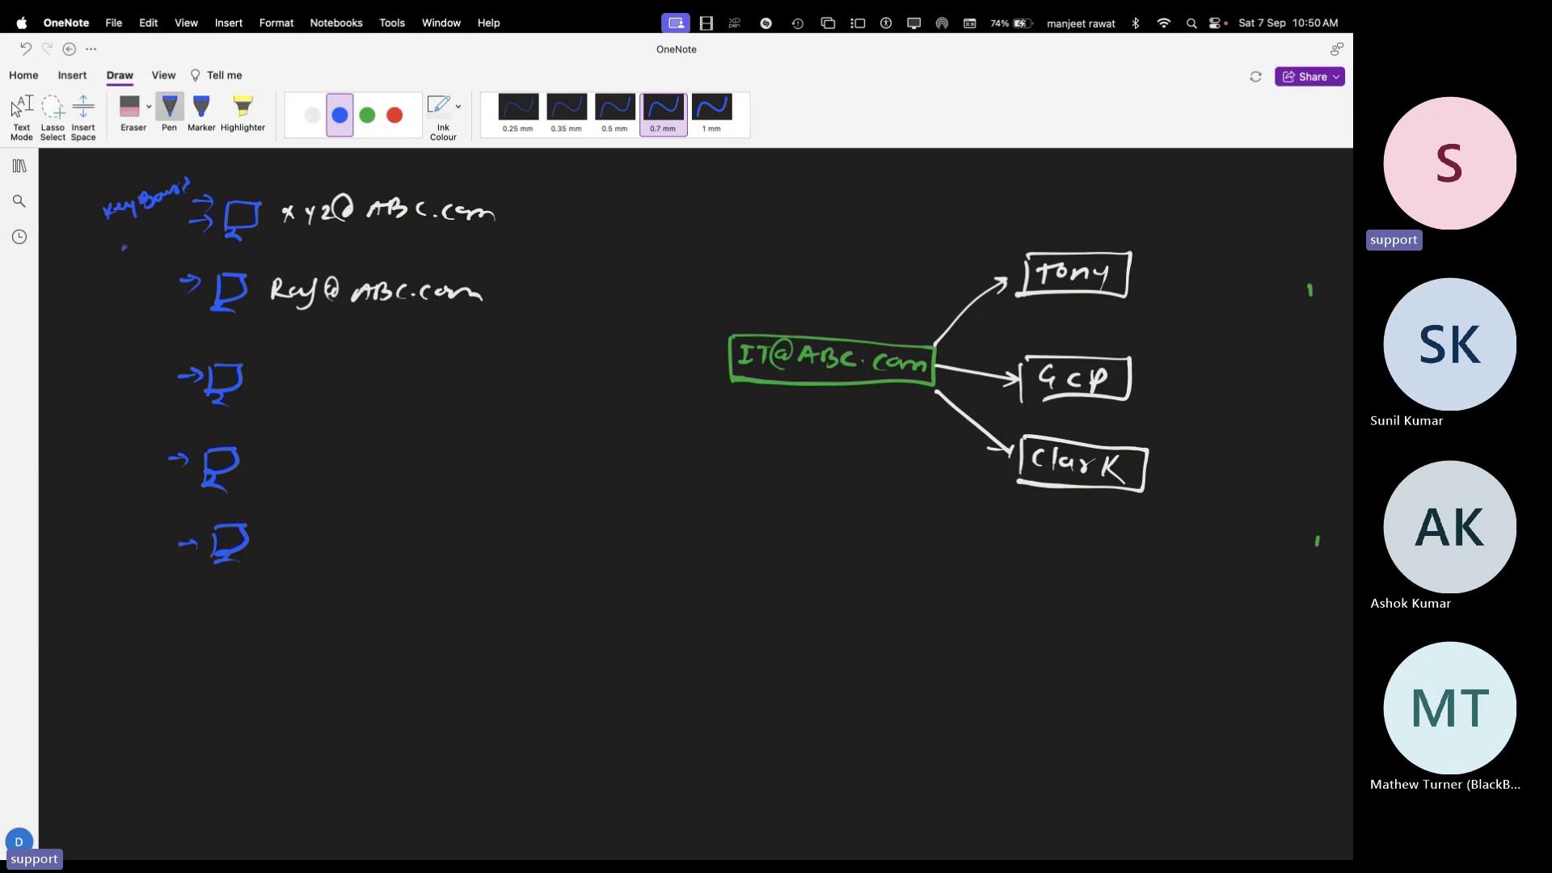
{"action": "left_click_drag", "start_coordinate": [124, 248], "coordinate": [178, 229]}
{"action": "left_click", "coordinate": [367, 115]}
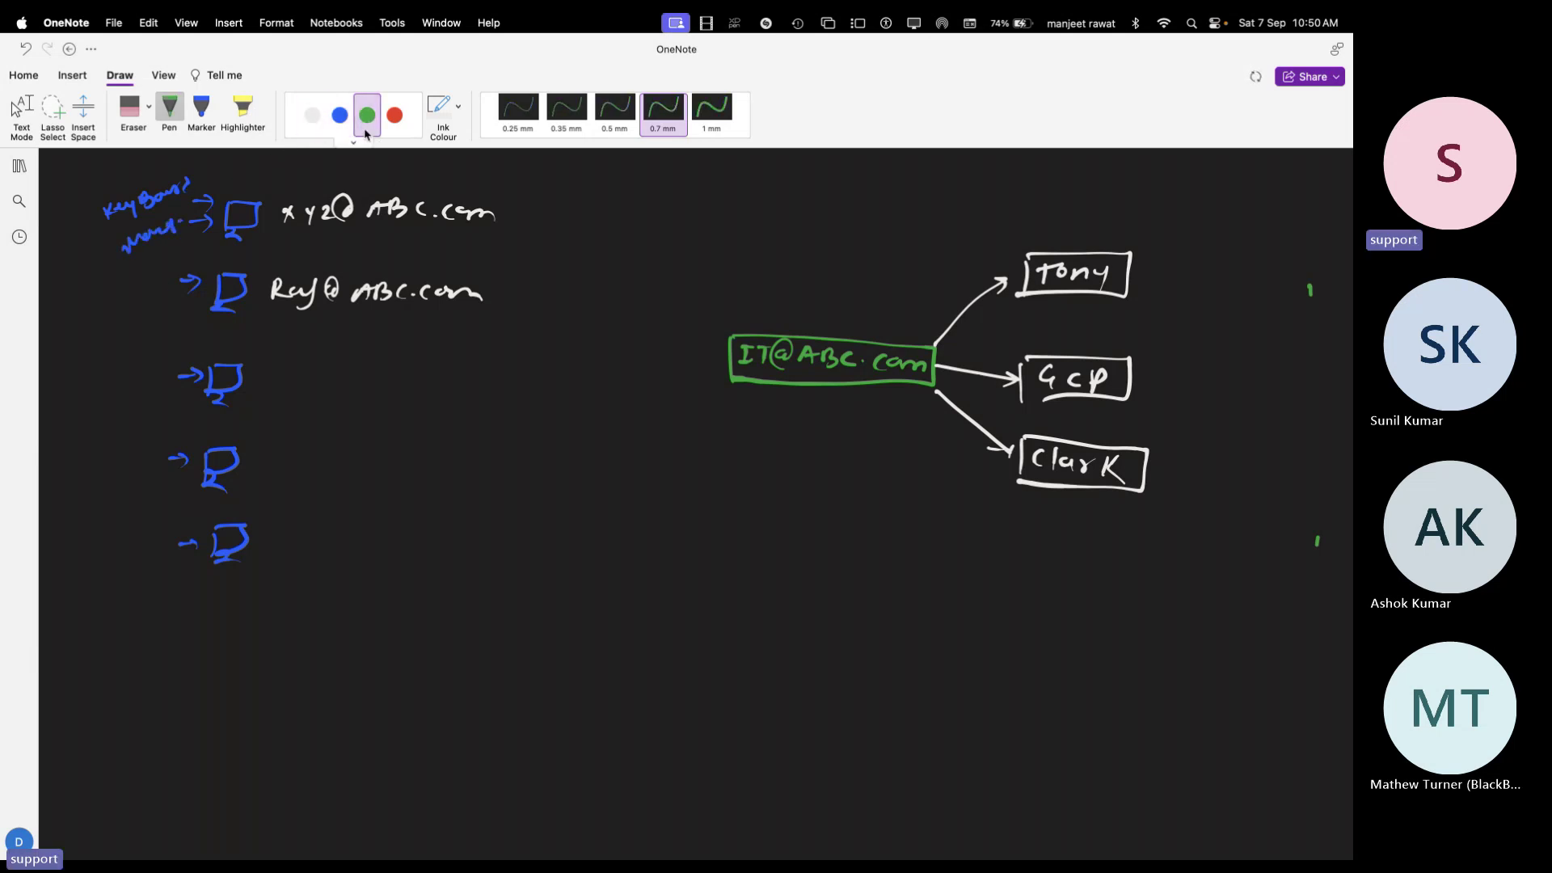
{"action": "mouse_move", "coordinate": [503, 214]}
{"action": "left_mouse_down"}
{"action": "mouse_move", "coordinate": [584, 219]}
{"action": "mouse_move", "coordinate": [575, 313]}
{"action": "mouse_move", "coordinate": [643, 353]}
{"action": "mouse_move", "coordinate": [704, 360]}
{"action": "left_mouse_up"}
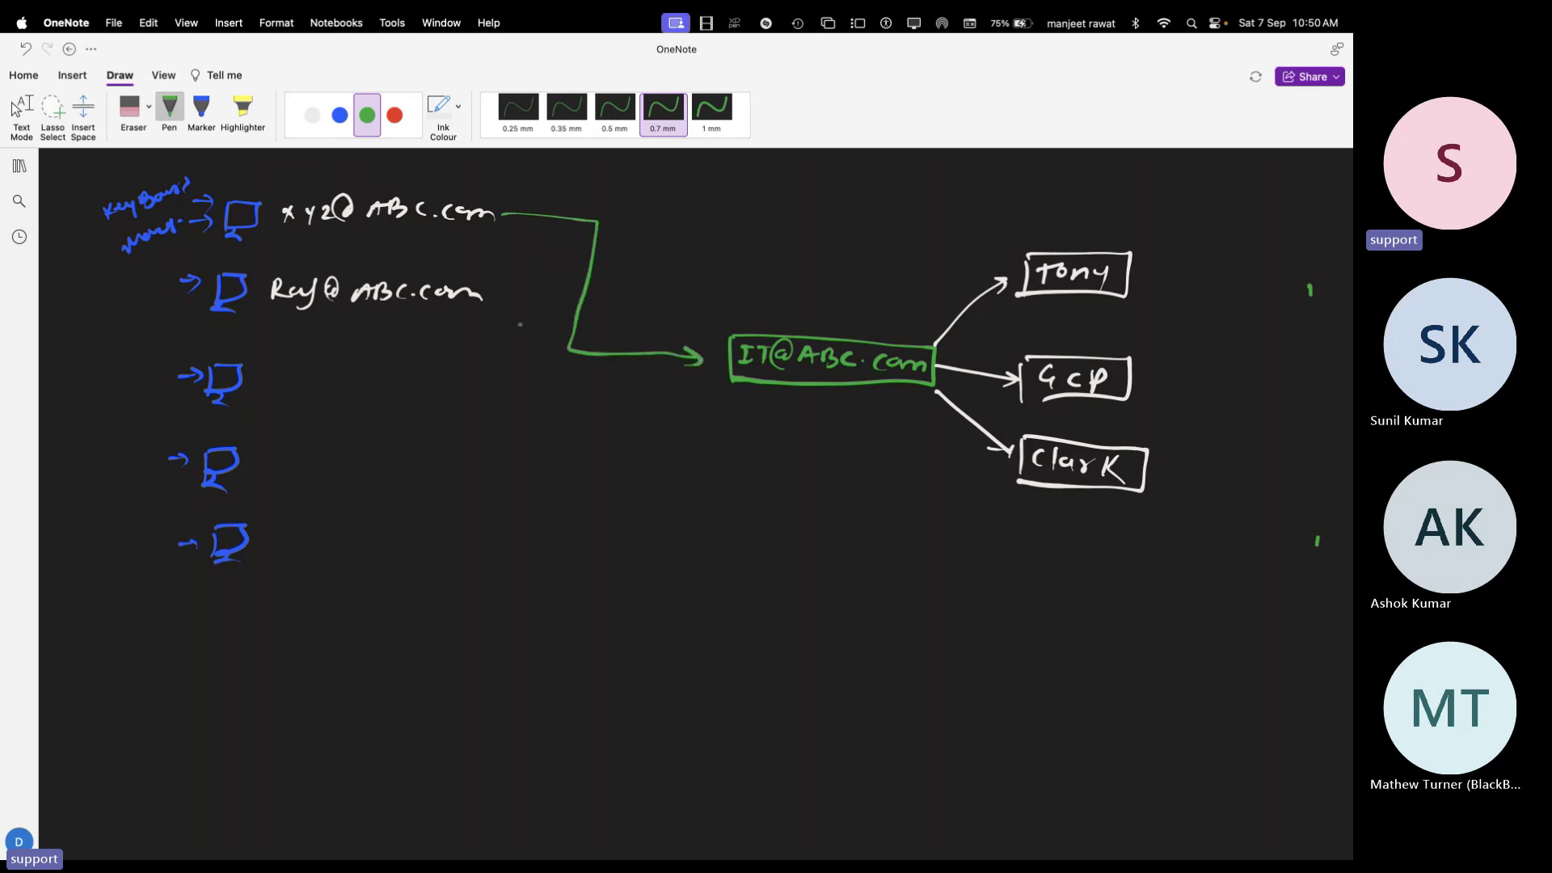
{"action": "left_click", "coordinate": [312, 115]}
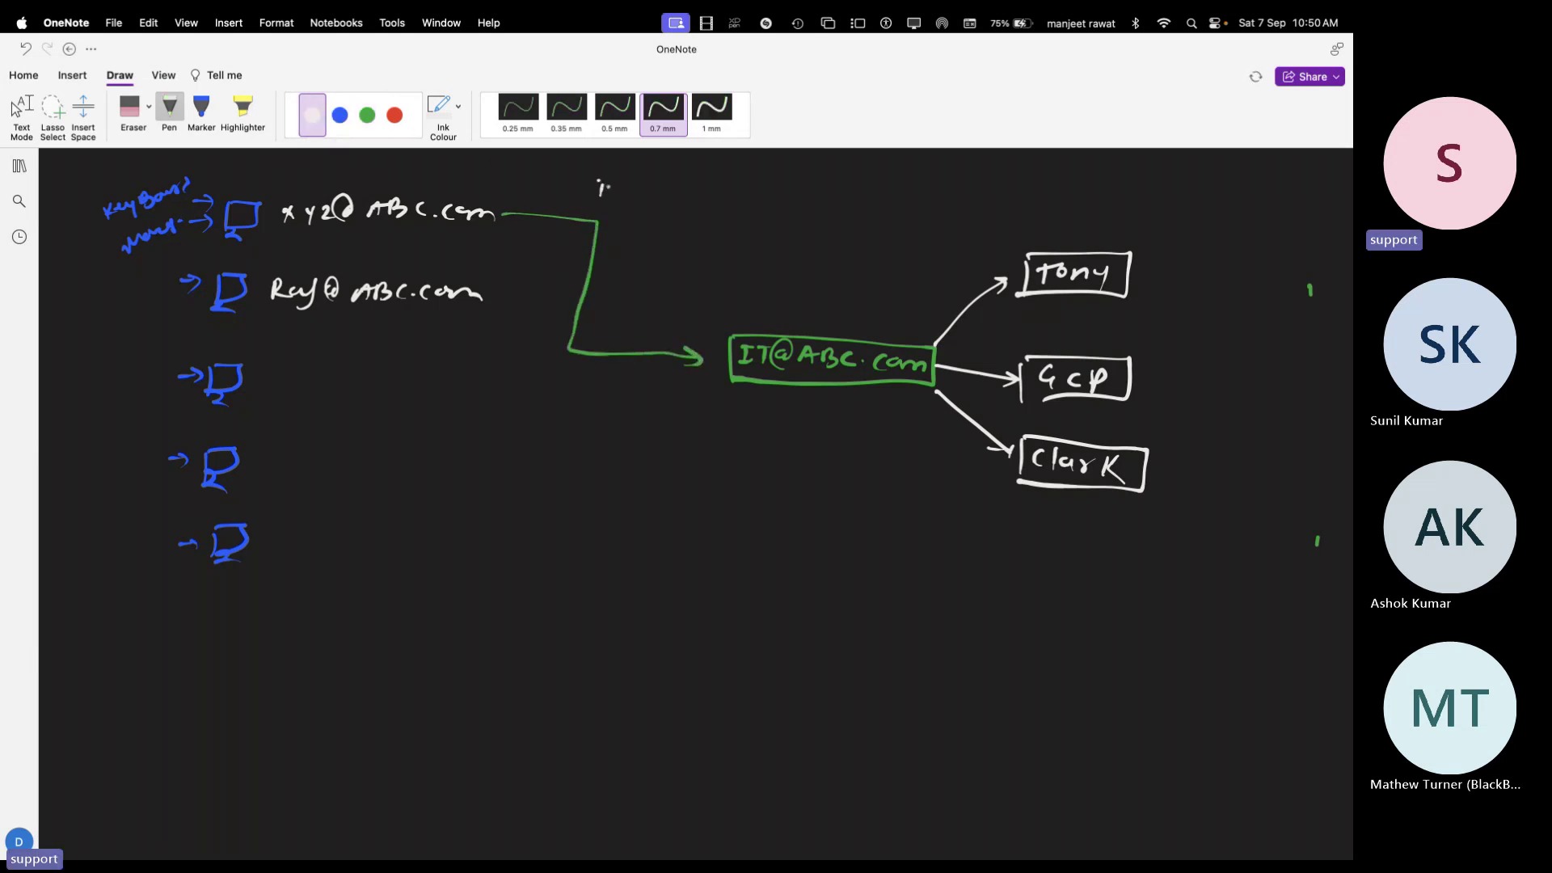
{"action": "mouse_move", "coordinate": [597, 184]}
{"action": "left_mouse_down"}
{"action": "mouse_move", "coordinate": [684, 194]}
{"action": "mouse_move", "coordinate": [756, 177]}
{"action": "mouse_move", "coordinate": [788, 191]}
{"action": "left_mouse_up"}
{"action": "left_click_drag", "start_coordinate": [788, 191], "coordinate": [806, 198]}
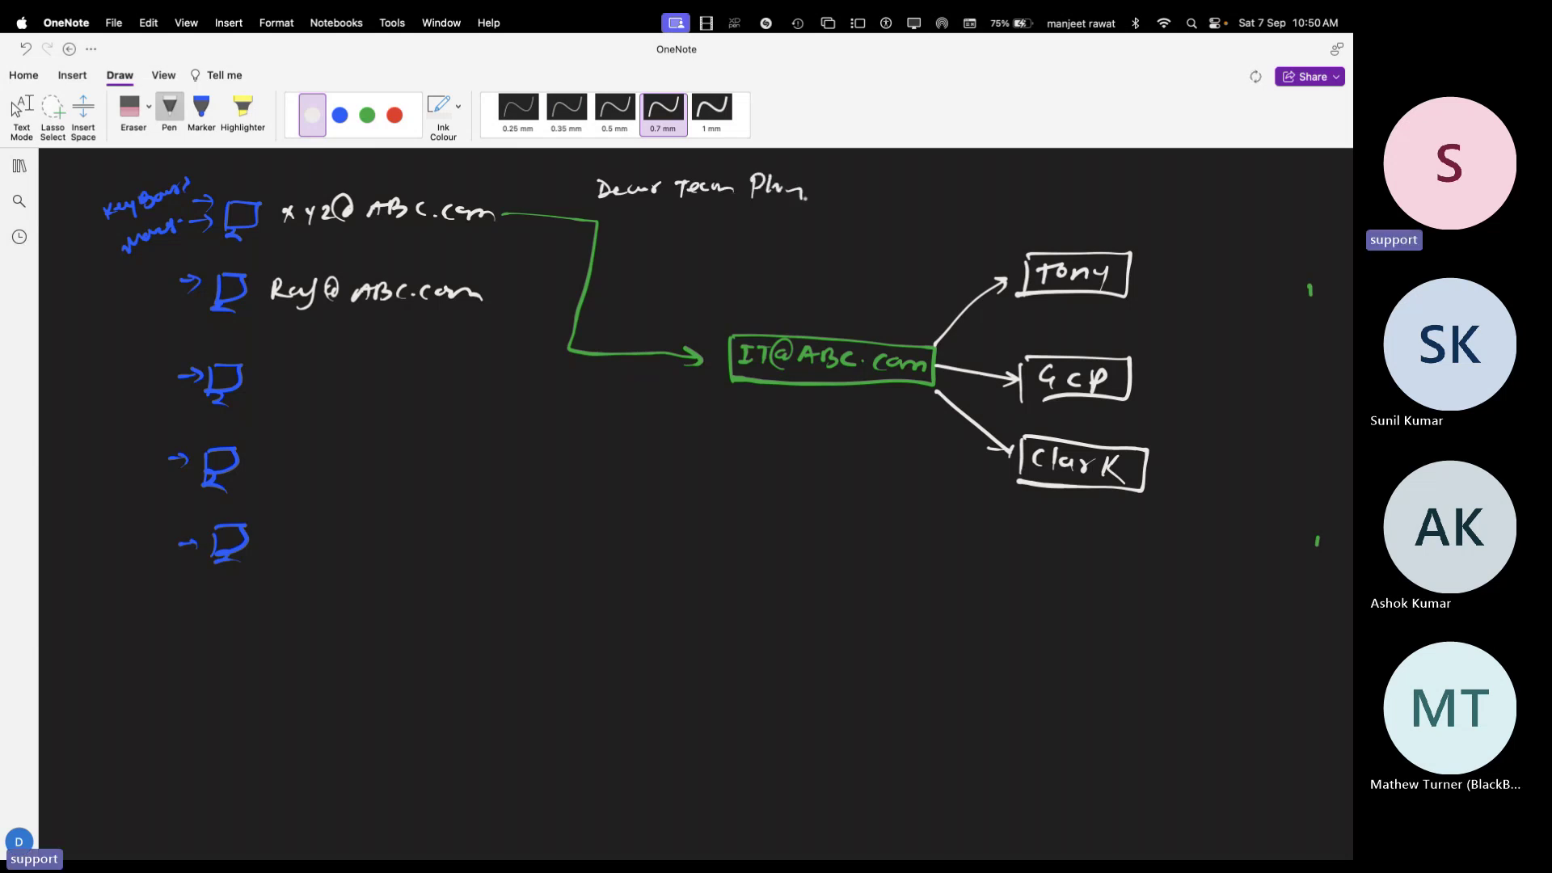
{"action": "mouse_move", "coordinate": [620, 220]}
{"action": "left_mouse_down"}
{"action": "mouse_move", "coordinate": [702, 230]}
{"action": "mouse_move", "coordinate": [790, 215]}
{"action": "left_mouse_up"}
{"action": "left_click_drag", "start_coordinate": [674, 251], "coordinate": [730, 242]}
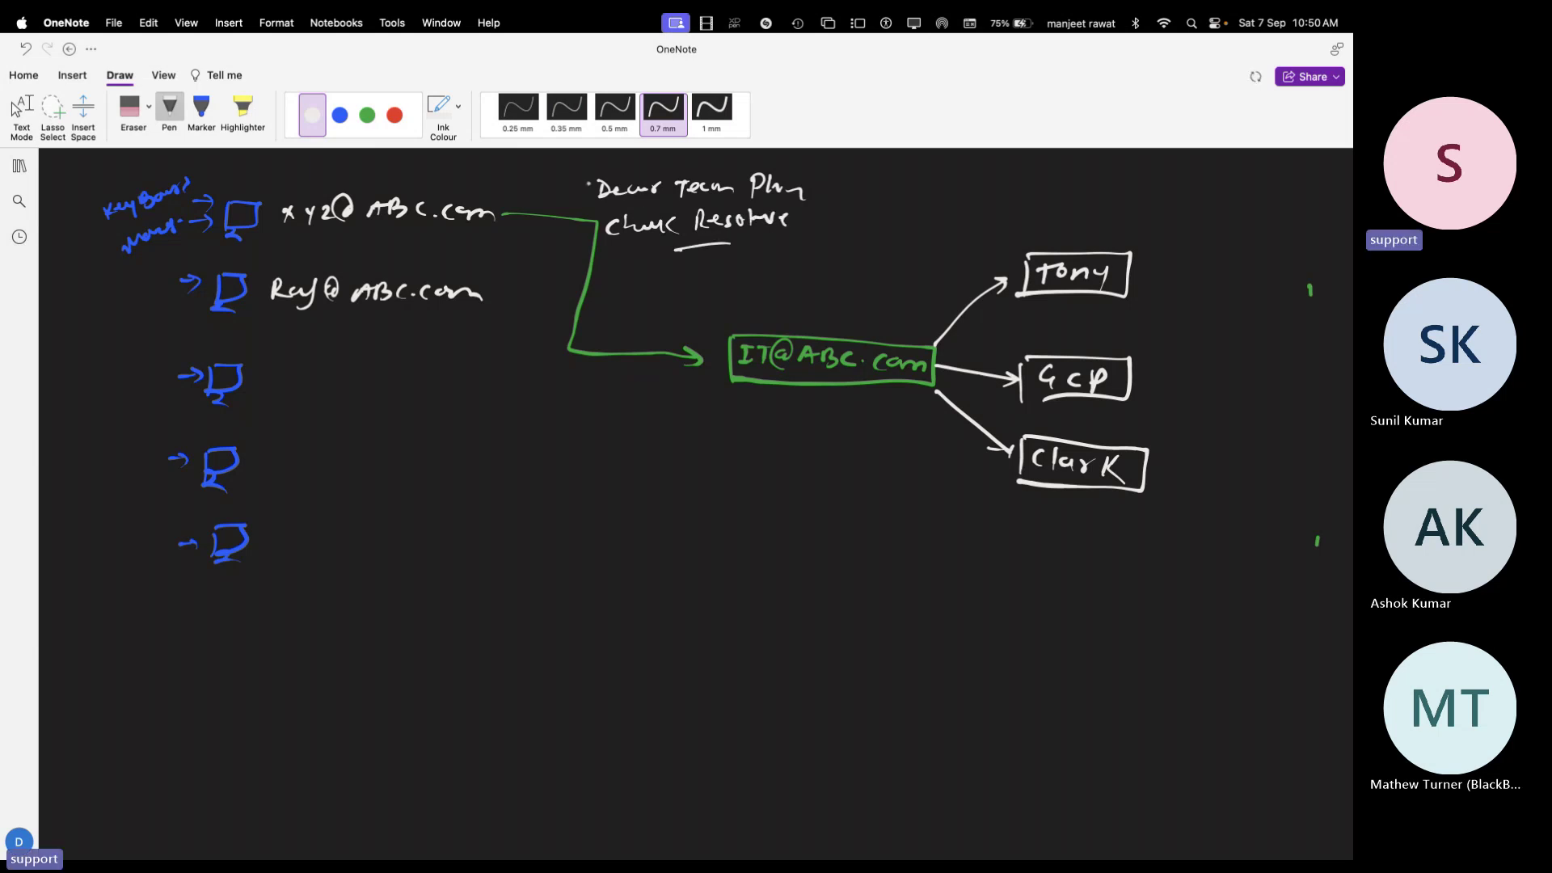
{"action": "mouse_move", "coordinate": [588, 193]}
{"action": "left_mouse_down"}
{"action": "mouse_move", "coordinate": [593, 211]}
{"action": "mouse_move", "coordinate": [635, 180]}
{"action": "mouse_move", "coordinate": [800, 173]}
{"action": "mouse_move", "coordinate": [715, 236]}
{"action": "mouse_move", "coordinate": [597, 233]}
{"action": "left_mouse_up"}
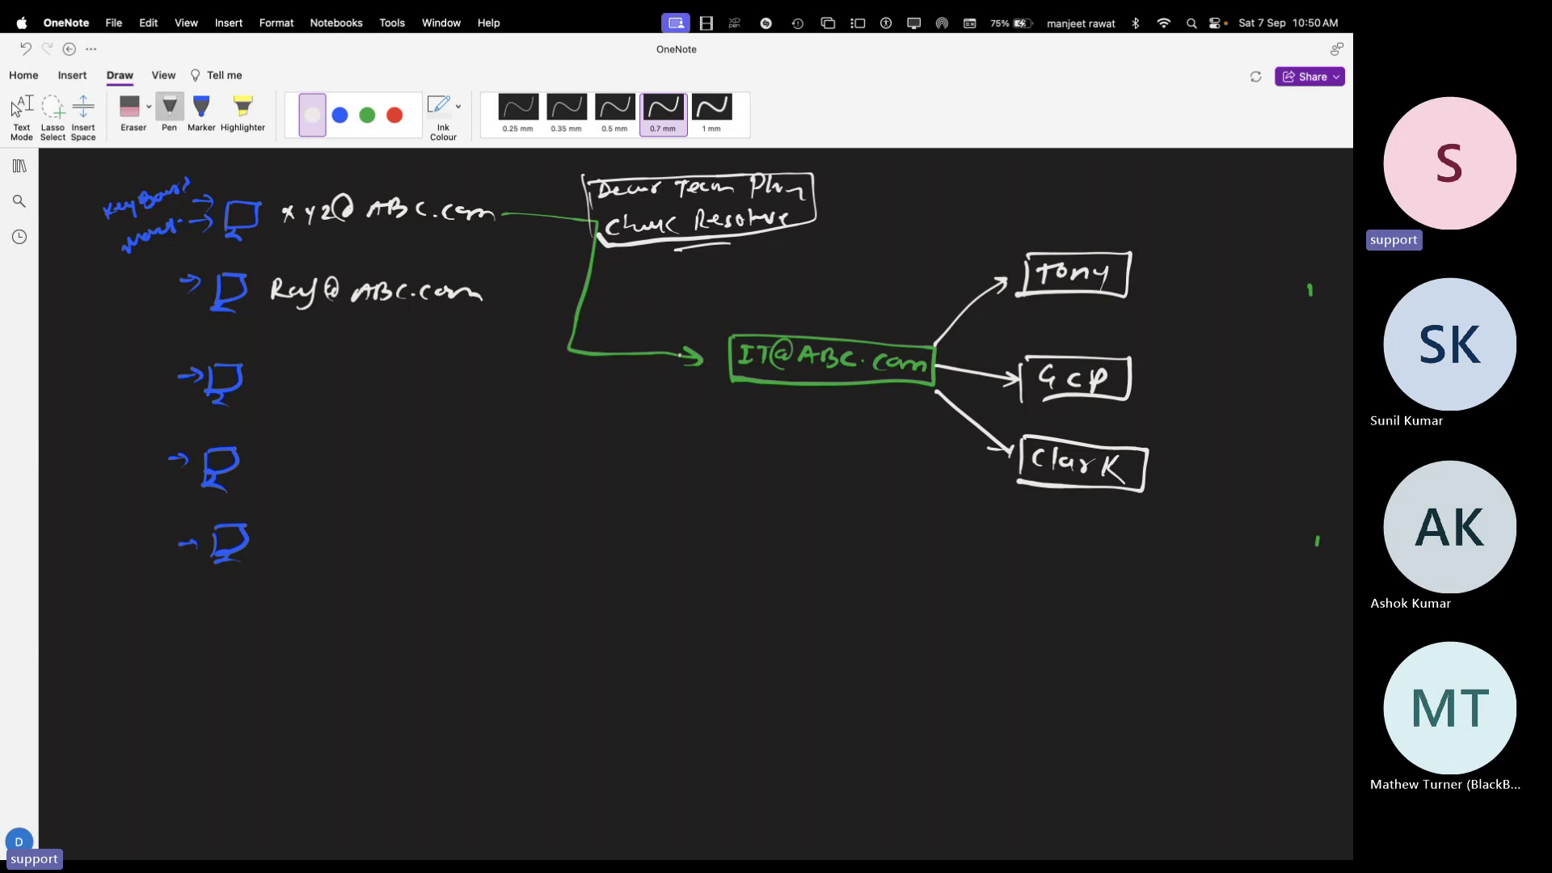
{"action": "left_click", "coordinate": [394, 115]}
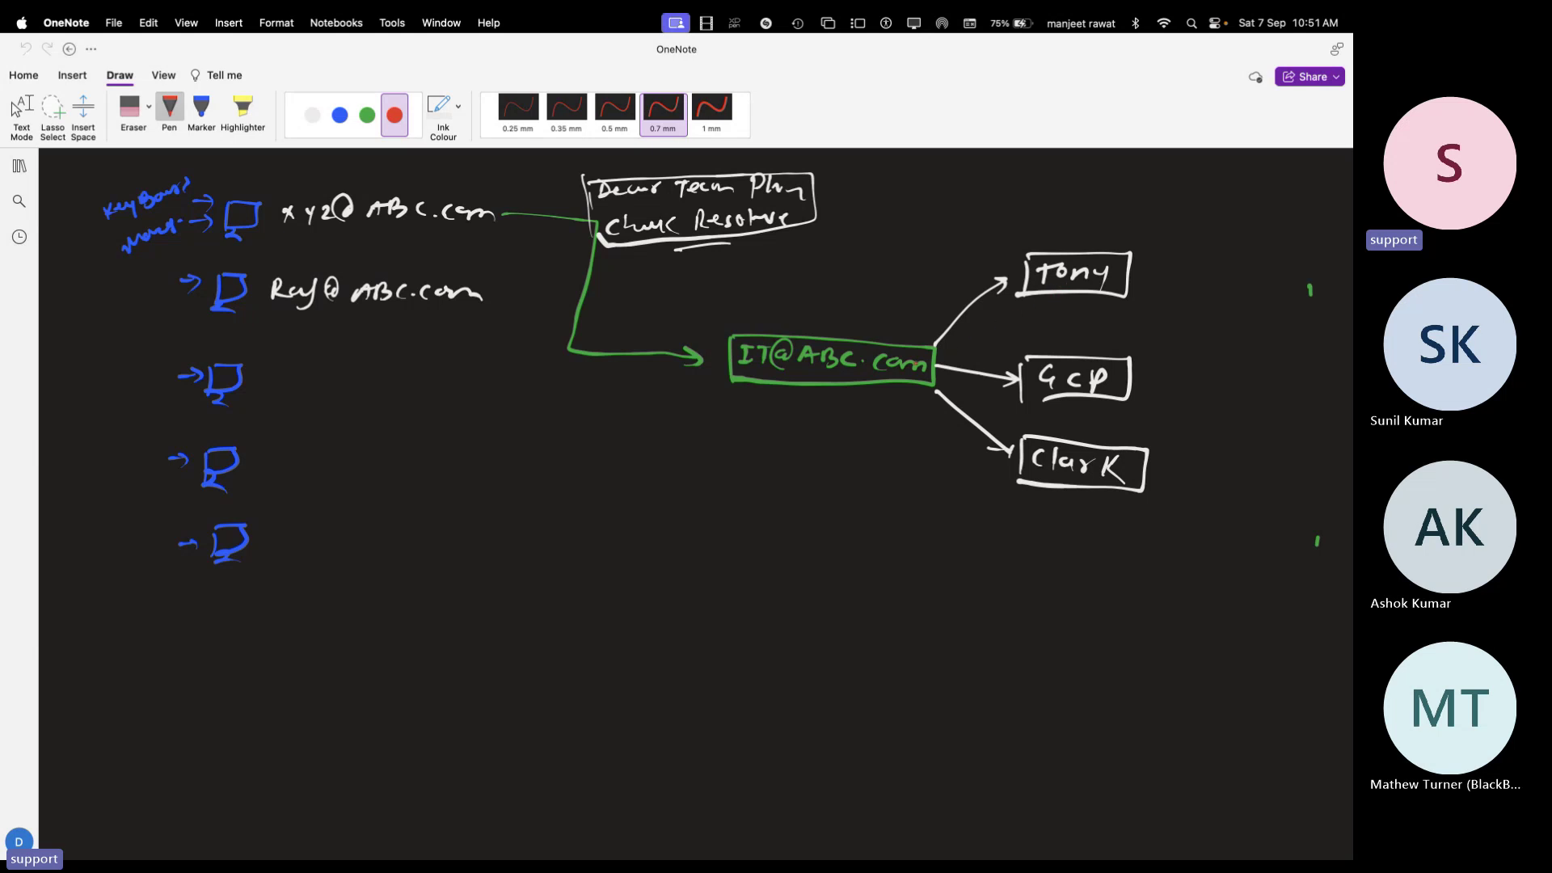
{"action": "left_click_drag", "start_coordinate": [936, 343], "coordinate": [966, 320]}
{"action": "left_click_drag", "start_coordinate": [973, 311], "coordinate": [1020, 285]}
{"action": "left_click_drag", "start_coordinate": [945, 373], "coordinate": [958, 375]}
{"action": "left_click_drag", "start_coordinate": [972, 380], "coordinate": [1016, 388]}
{"action": "left_click_drag", "start_coordinate": [1011, 382], "coordinate": [1009, 396]}
{"action": "left_click_drag", "start_coordinate": [944, 392], "coordinate": [988, 435]}
{"action": "left_click_drag", "start_coordinate": [992, 439], "coordinate": [1000, 464]}
Add a red check beside Tony and undo a stray red stroke between Tony and Gcp
{"action": "left_click_drag", "start_coordinate": [1154, 280], "coordinate": [1189, 266]}
{"action": "left_click_drag", "start_coordinate": [1054, 302], "coordinate": [1066, 339]}
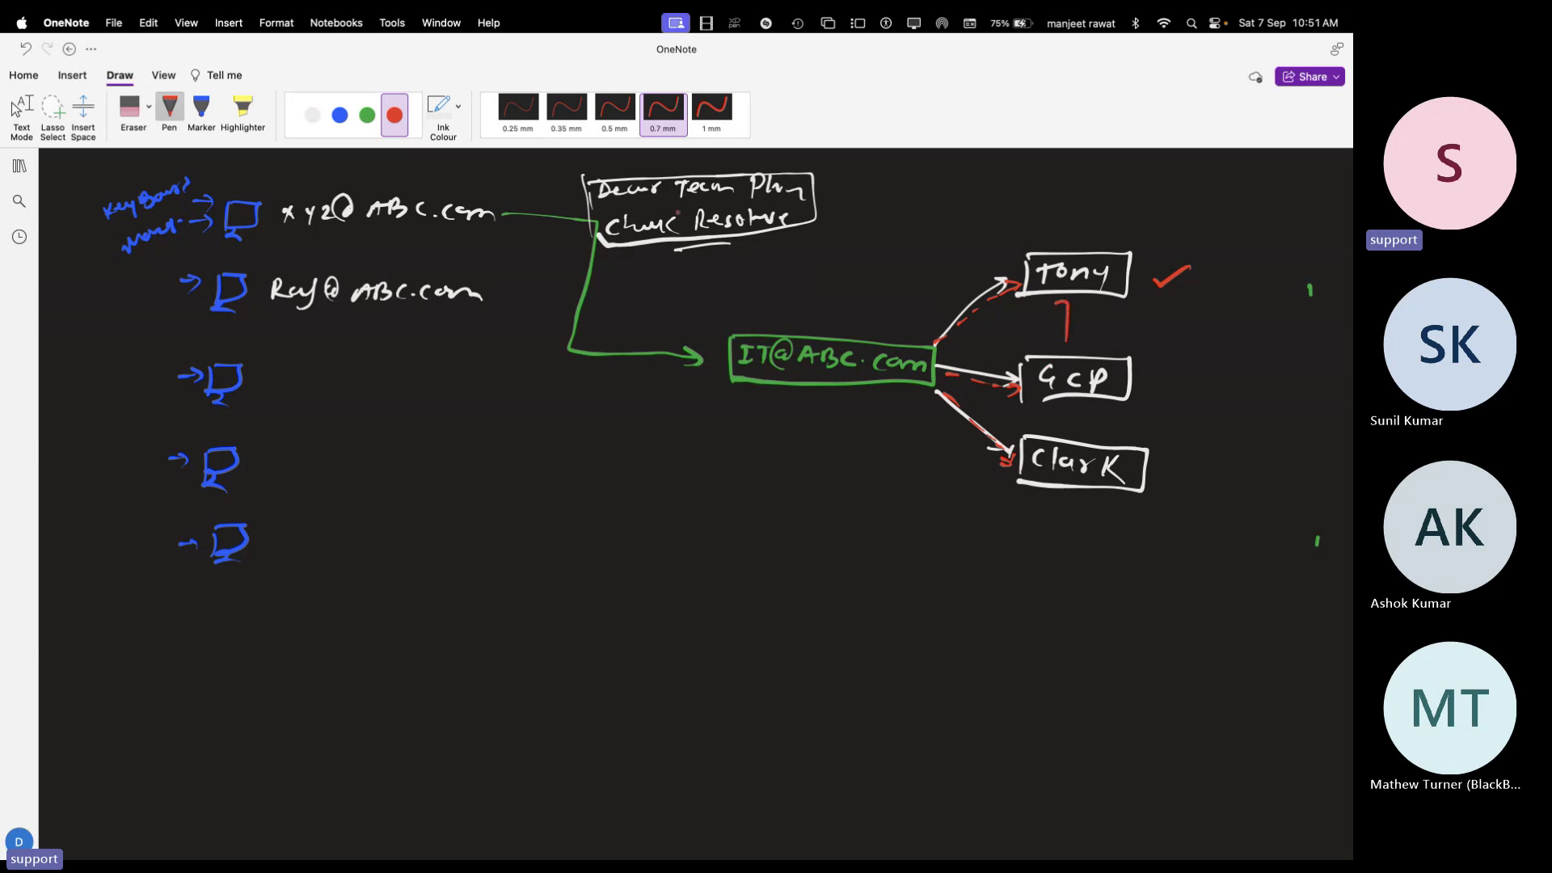
{"action": "key", "text": "super+z"}
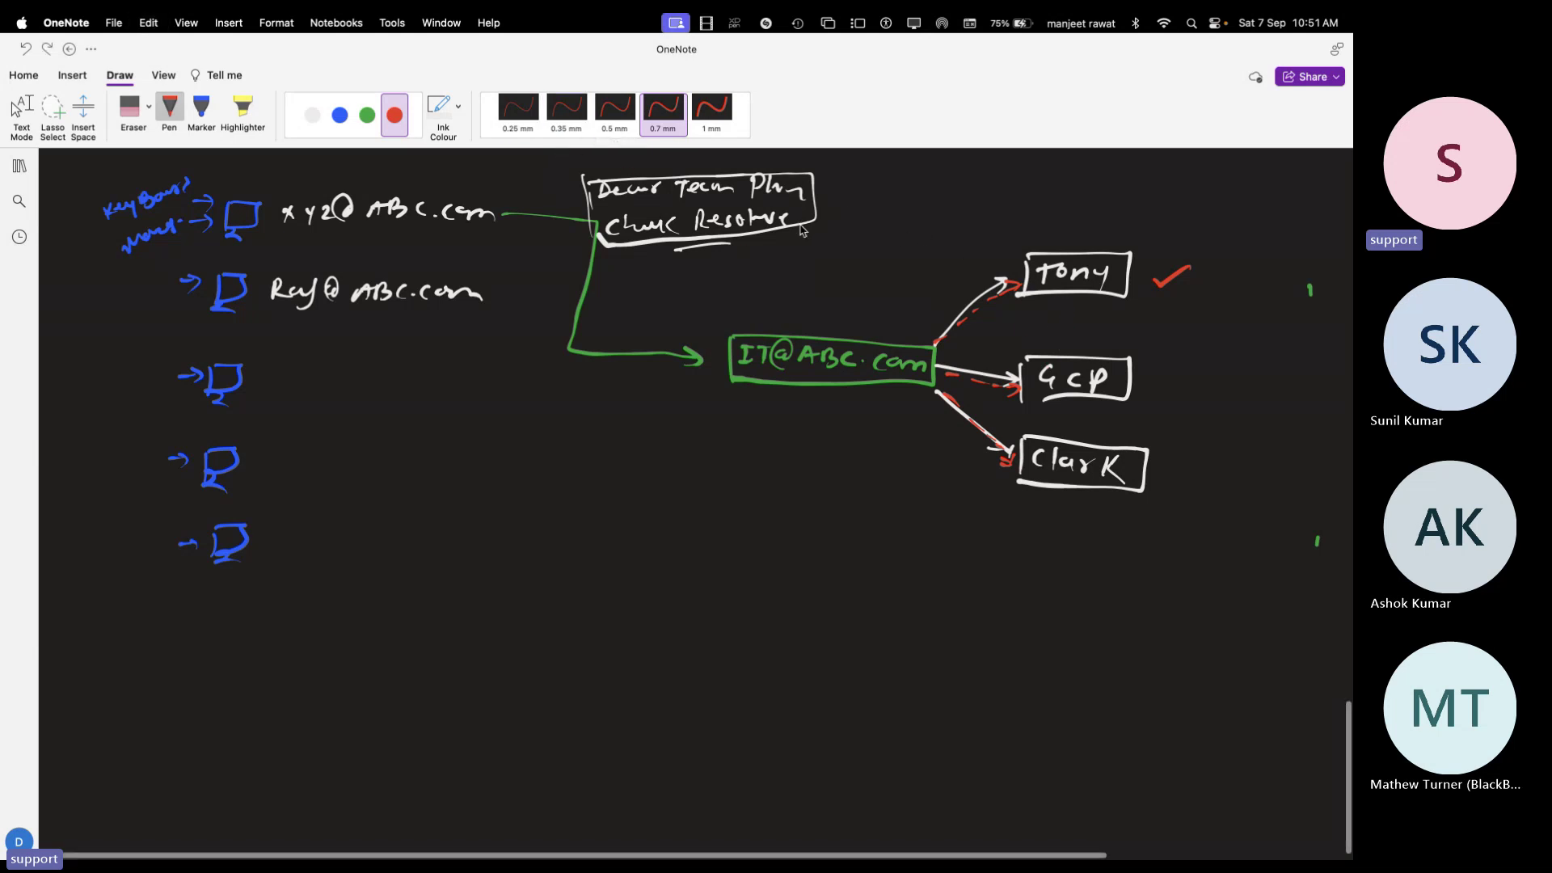
{"action": "left_click", "coordinate": [340, 115]}
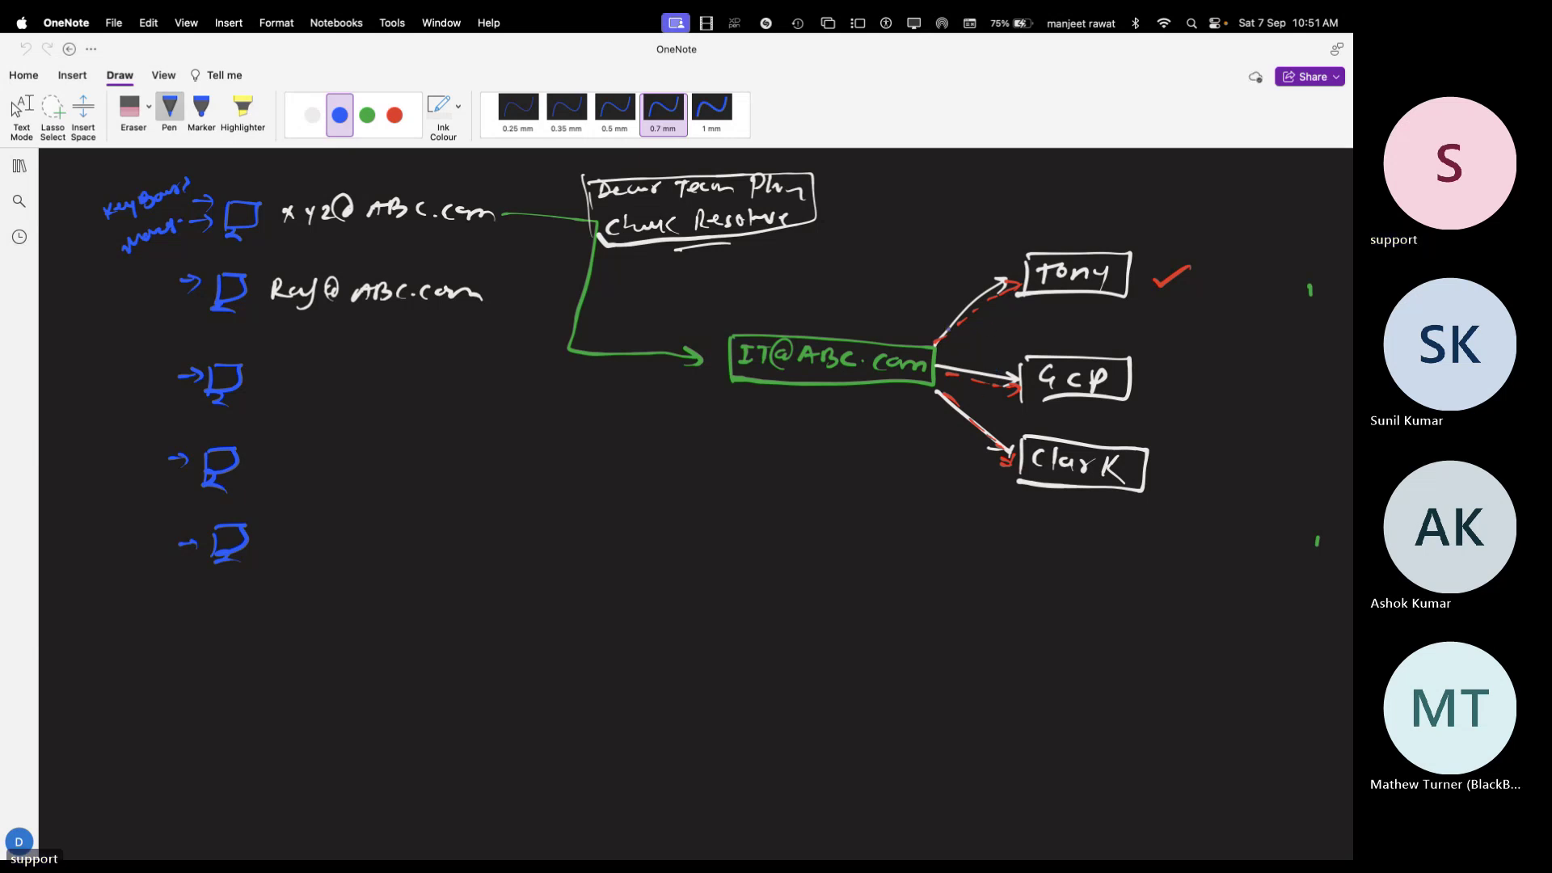
{"action": "left_click", "coordinate": [952, 345]}
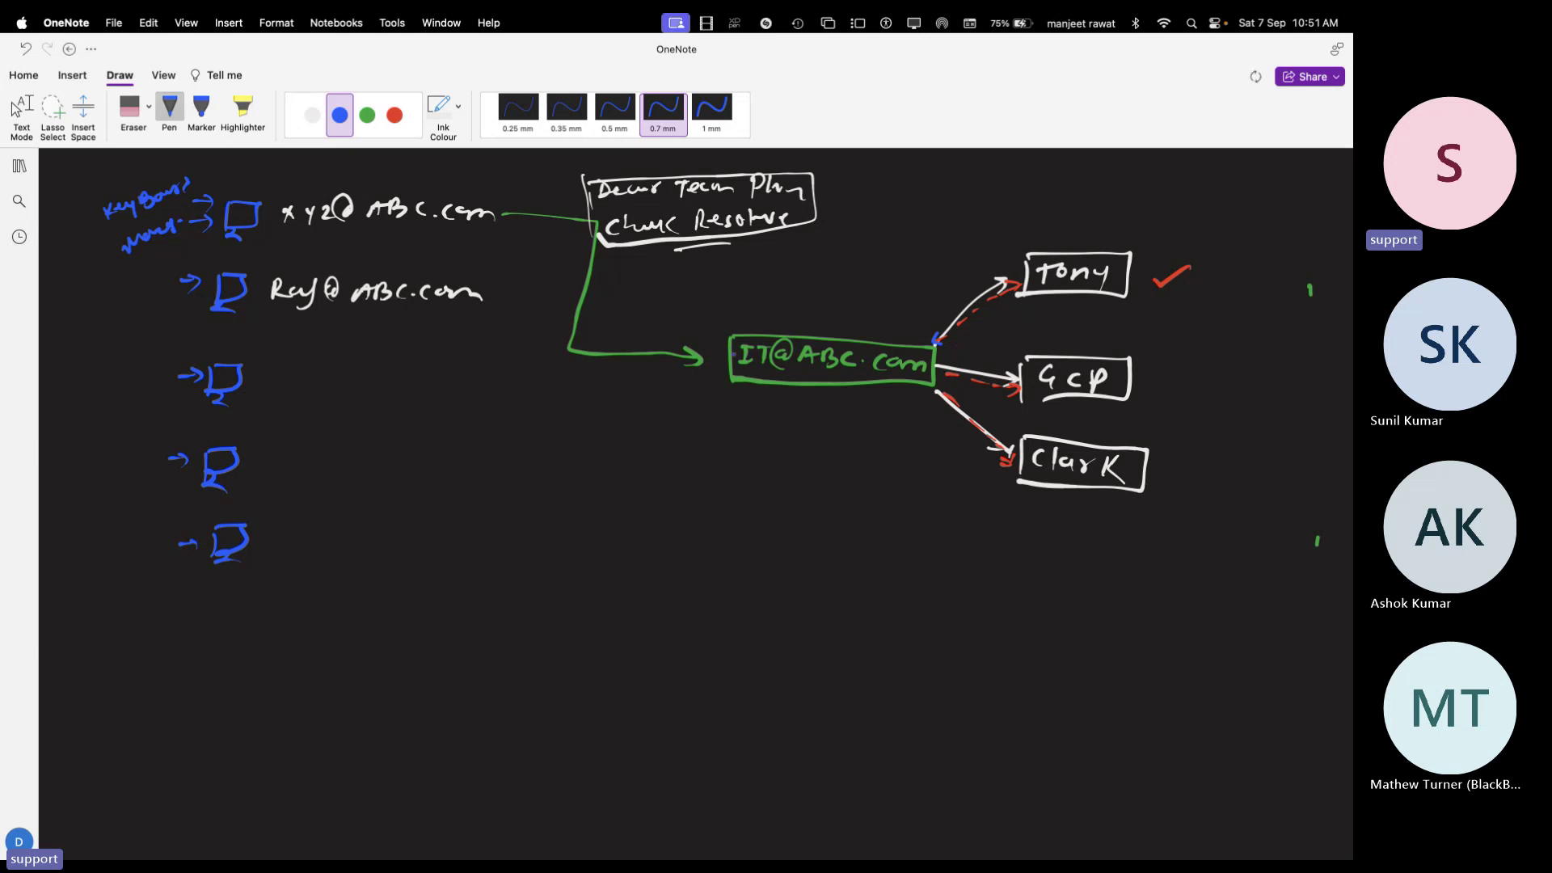
{"action": "left_click_drag", "start_coordinate": [736, 322], "coordinate": [753, 315]}
{"action": "left_click_drag", "start_coordinate": [517, 203], "coordinate": [520, 227]}
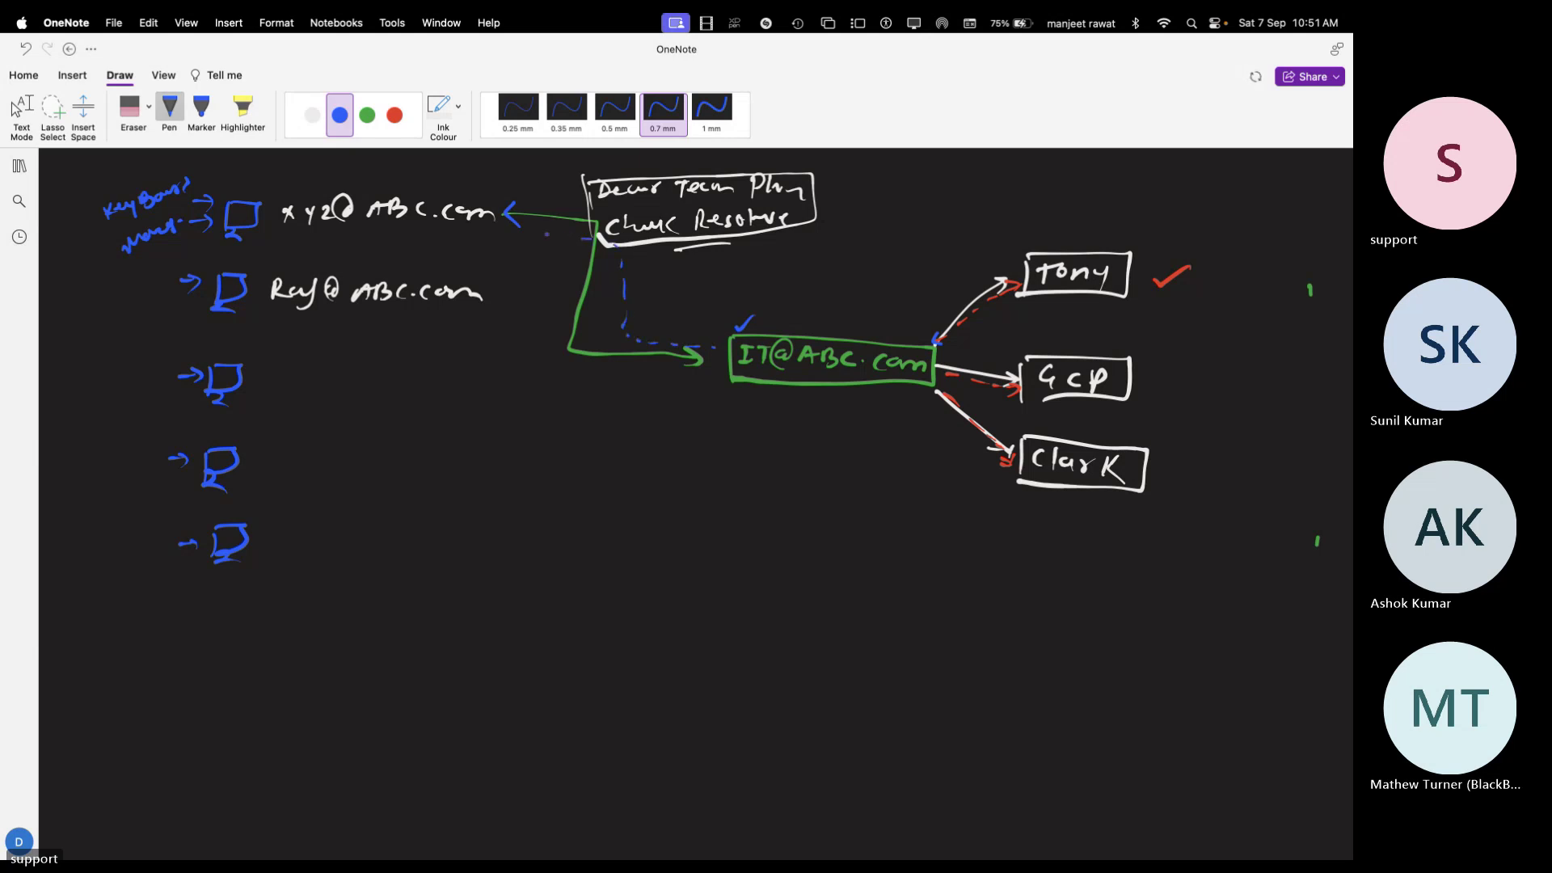
{"action": "left_click_drag", "start_coordinate": [547, 234], "coordinate": [490, 230]}
{"action": "key", "text": "super+Tab"}
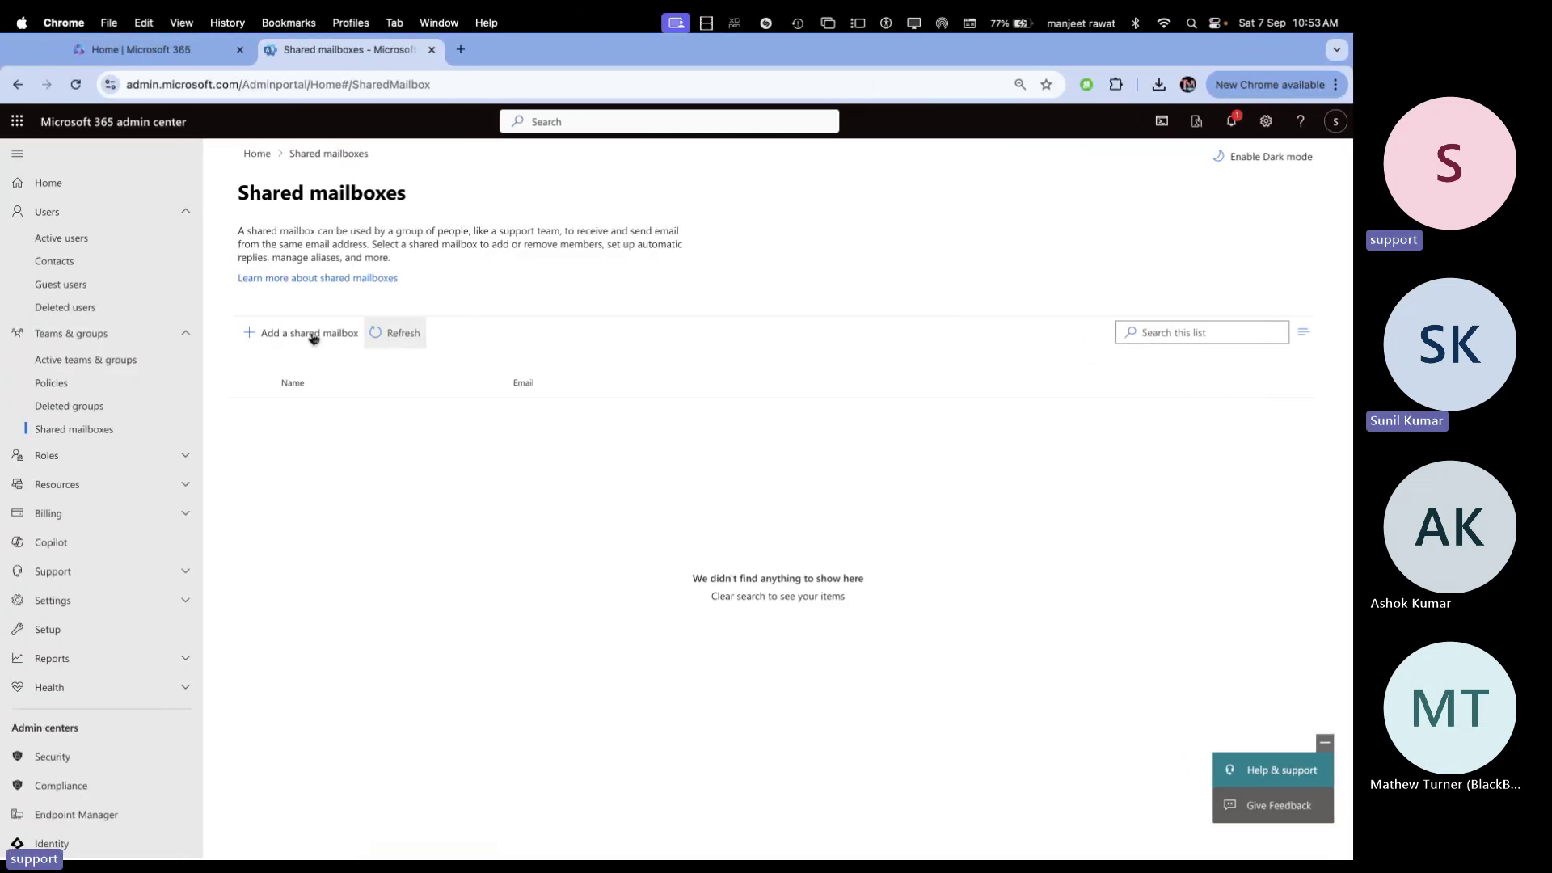
{"action": "left_click", "coordinate": [308, 331]}
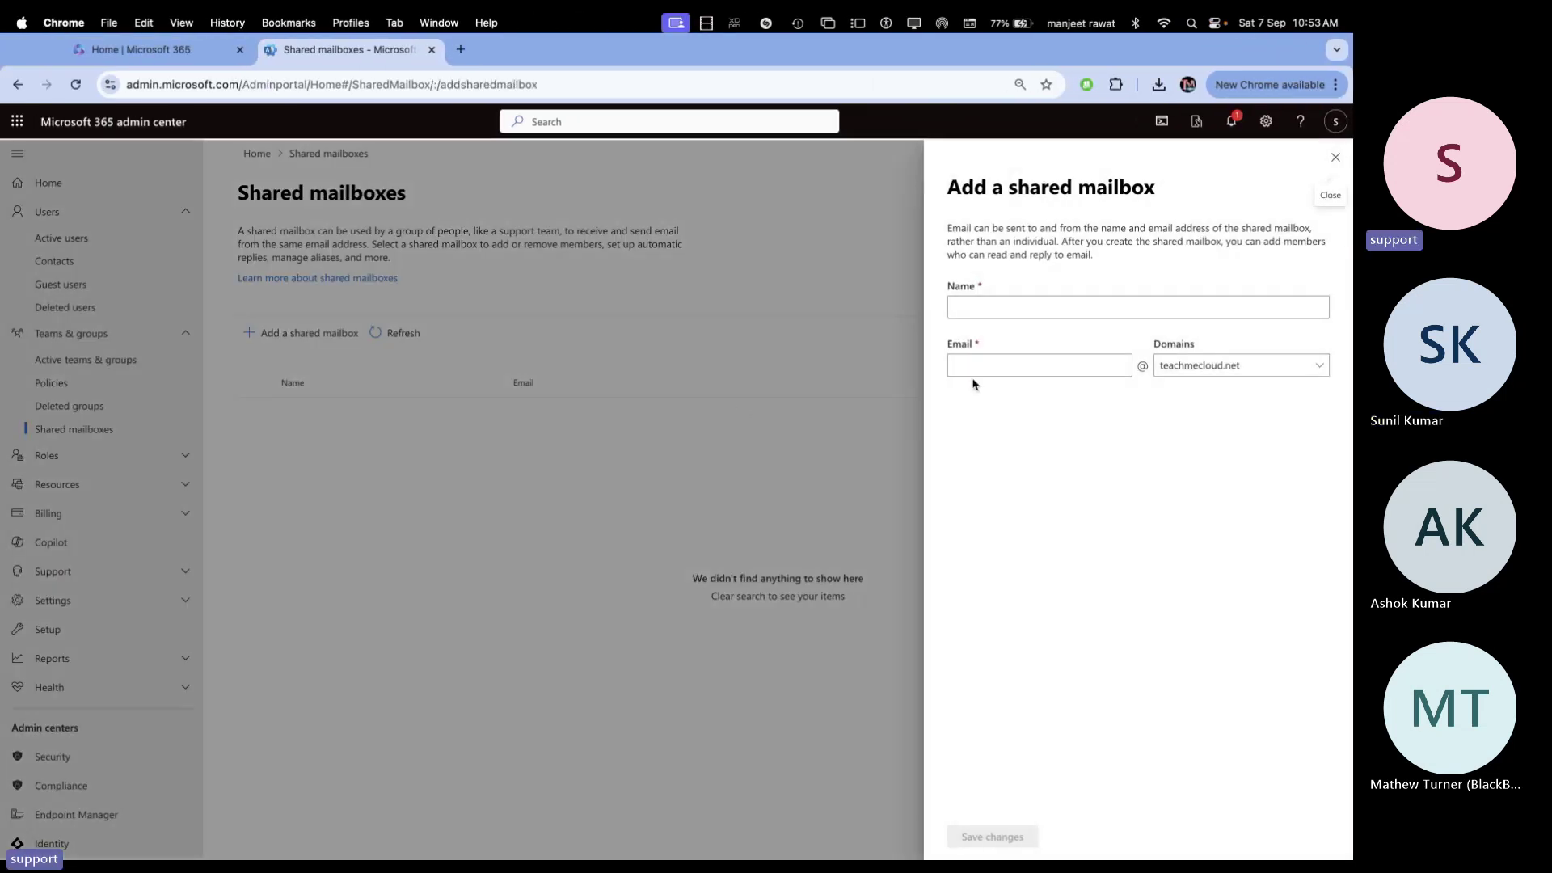
{"action": "left_click", "coordinate": [978, 312]}
{"action": "type", "text": "locat"}
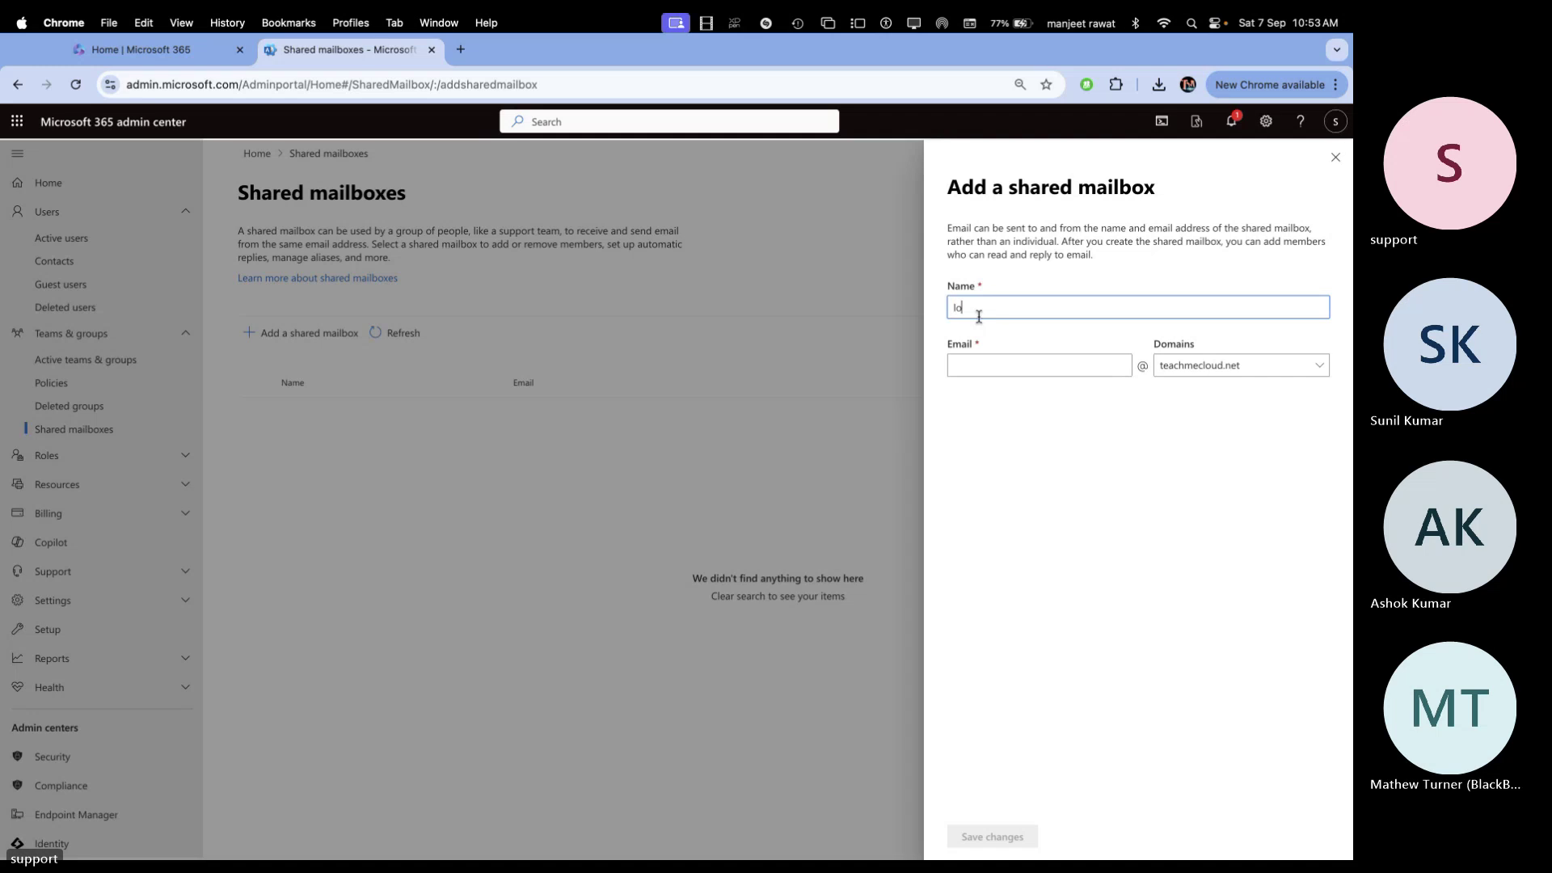
{"action": "key", "text": "BackSpace"}
{"action": "key", "text": "BackSpace"}
{"action": "key", "text": "BackSpace"}
{"action": "key", "text": "BackSpace"}
{"action": "key", "text": "BackSpace"}
{"action": "key", "text": "BackSpace"}
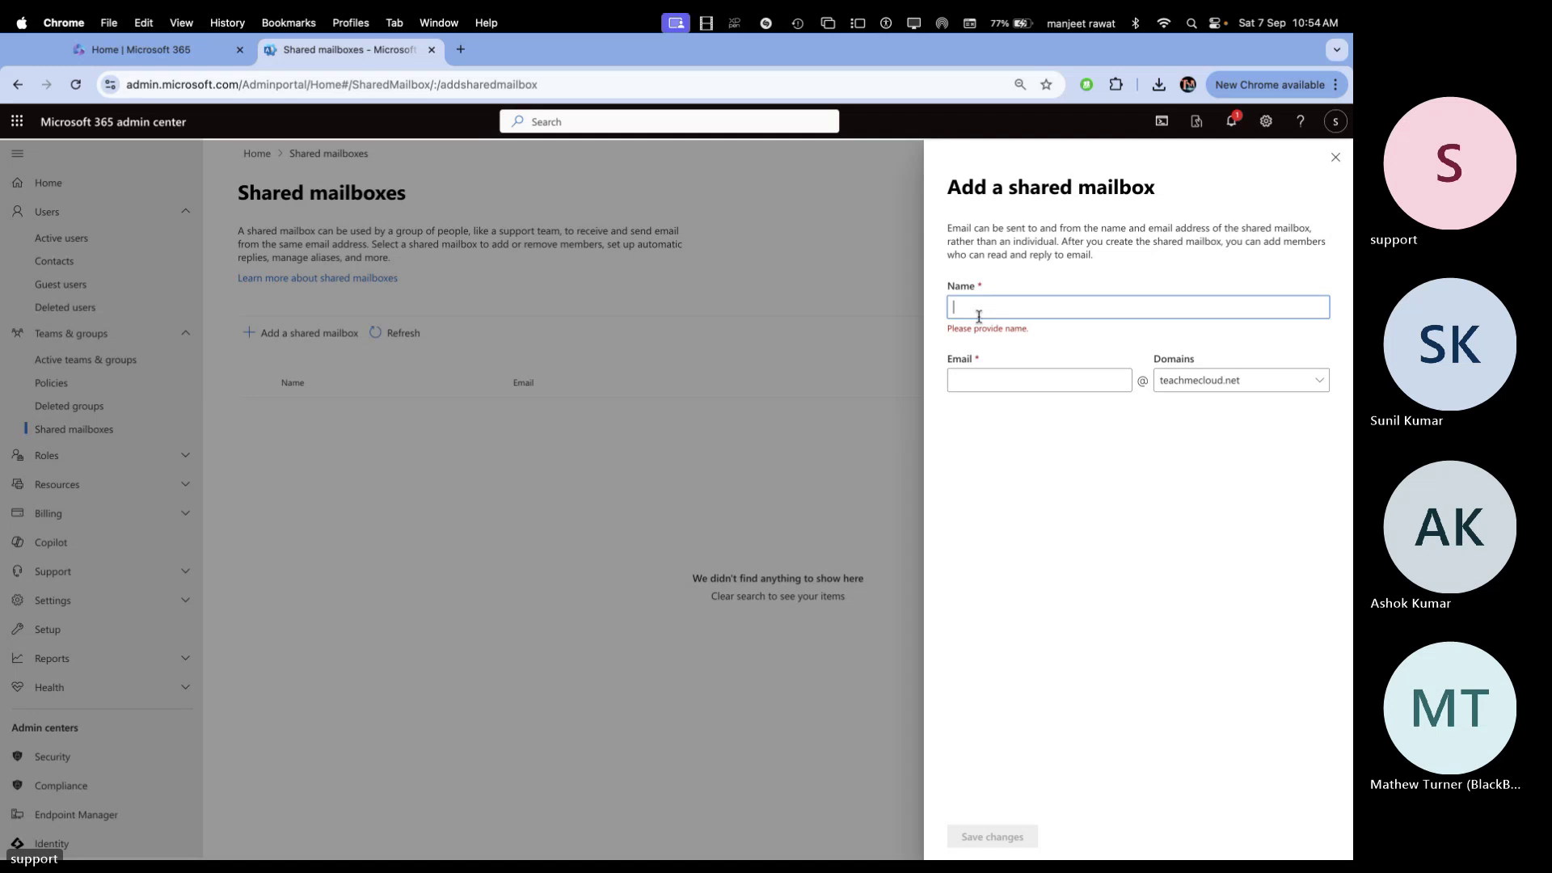
{"action": "type", "text": "loca"}
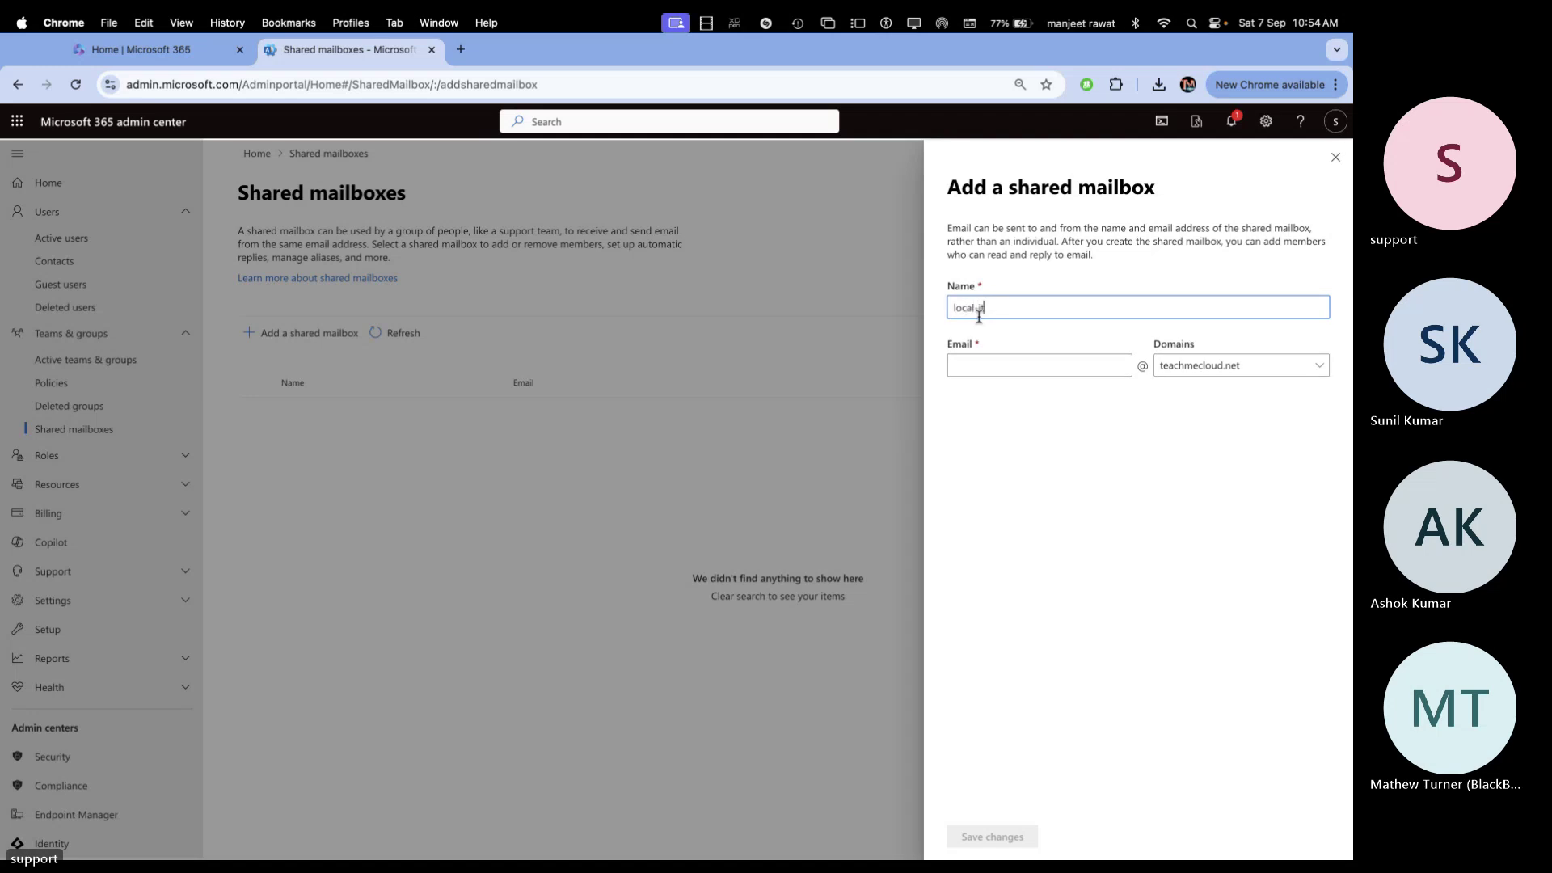
{"action": "type", "text": "l-it"}
{"action": "left_click", "coordinate": [1032, 366]}
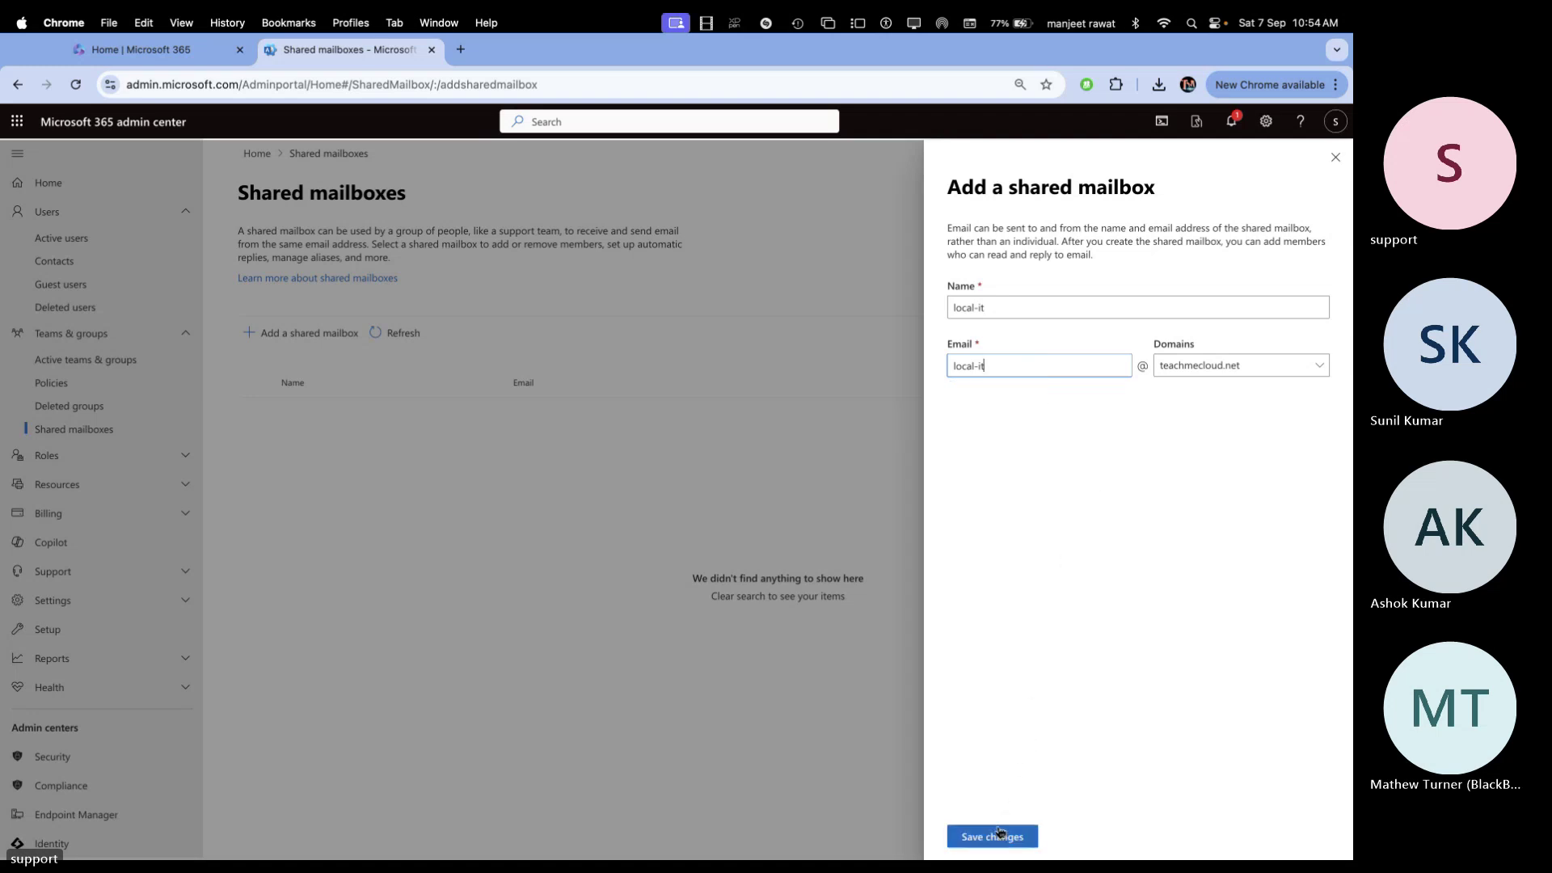
{"action": "left_click", "coordinate": [1002, 837]}
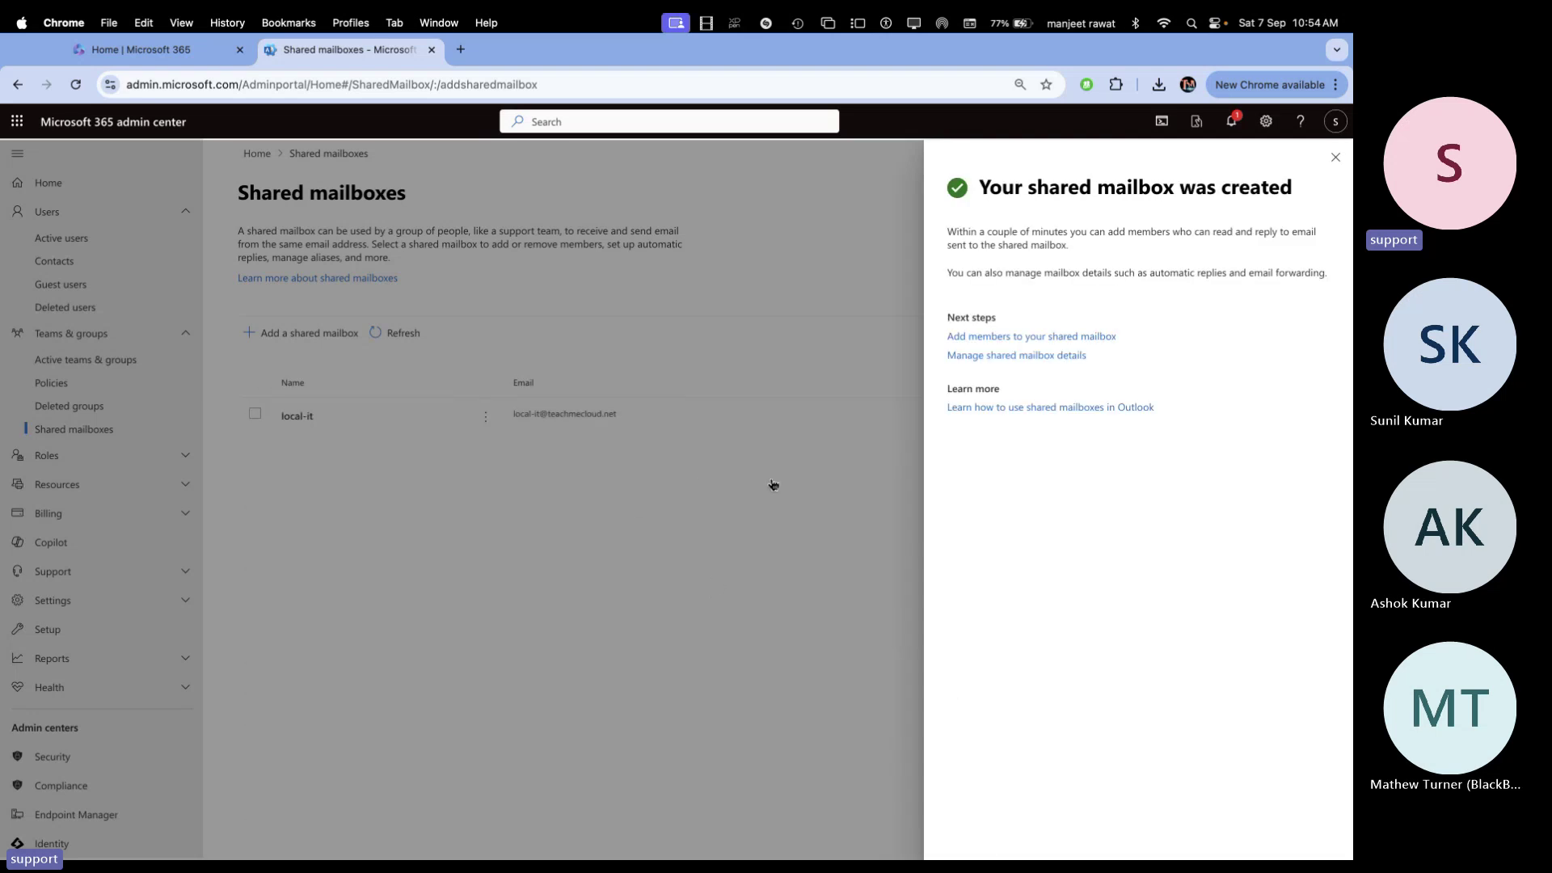
Add Clark, gcp and Tony as members of the local-it shared mailbox
{"action": "left_click", "coordinate": [1013, 337]}
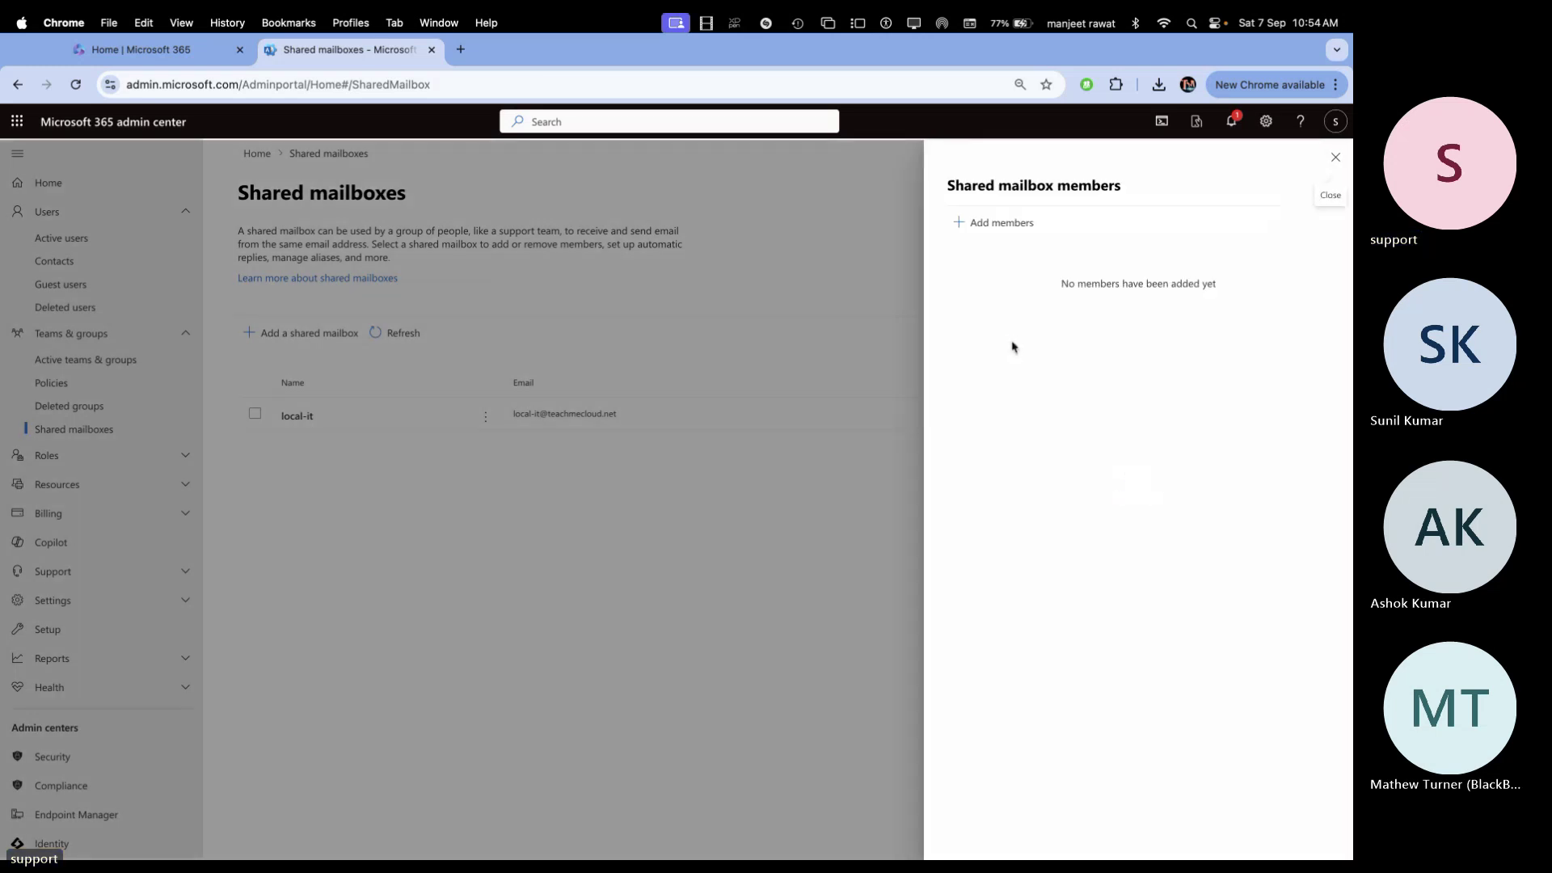
{"action": "left_click", "coordinate": [1014, 223]}
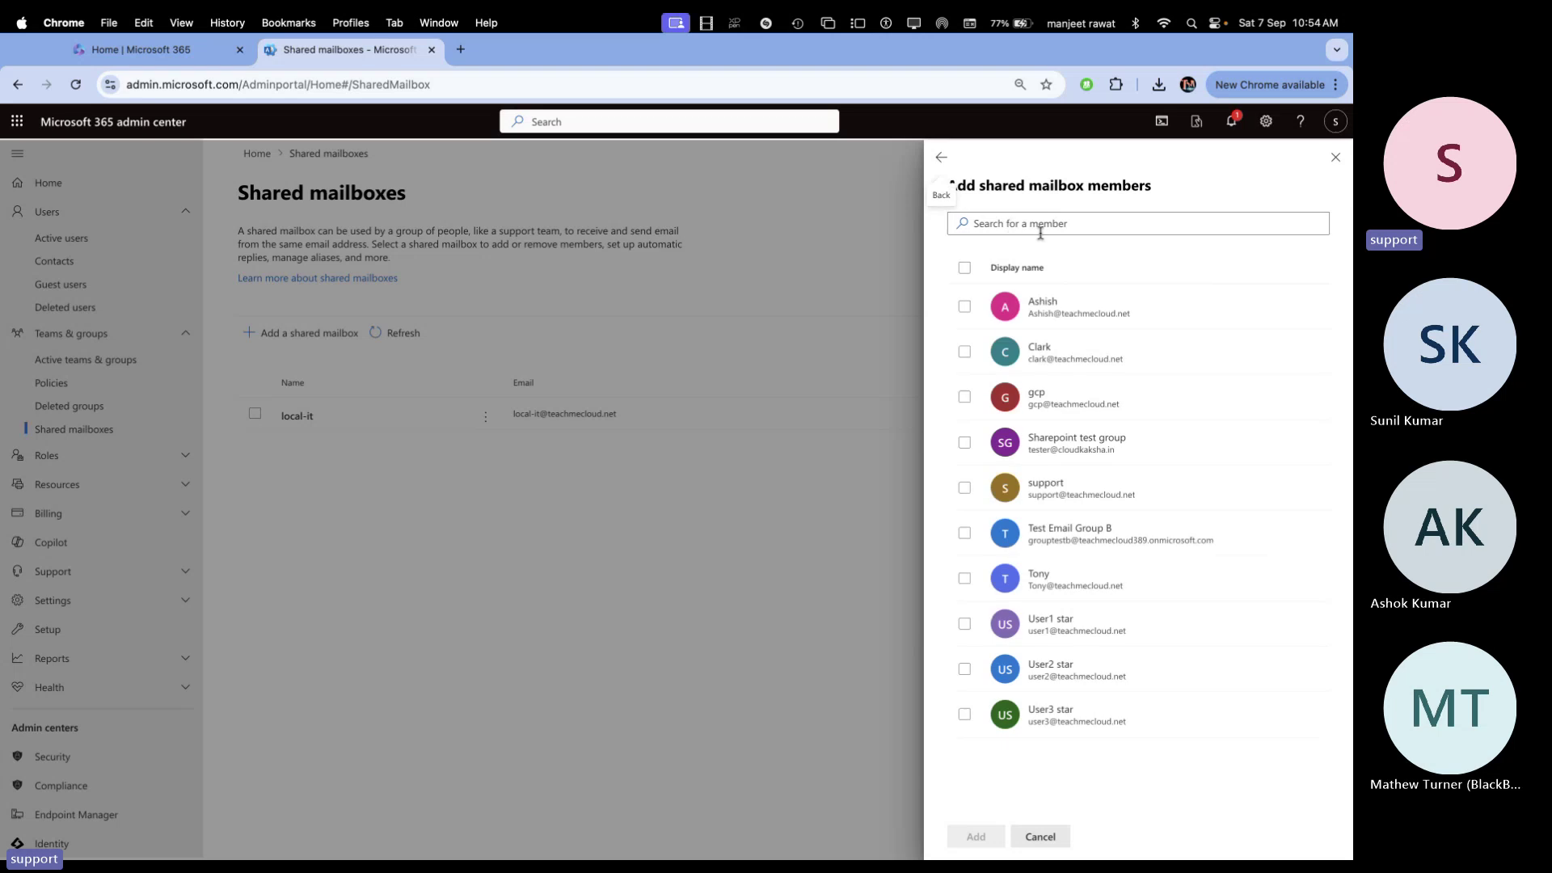
{"action": "left_click", "coordinate": [965, 352]}
{"action": "left_click", "coordinate": [970, 398]}
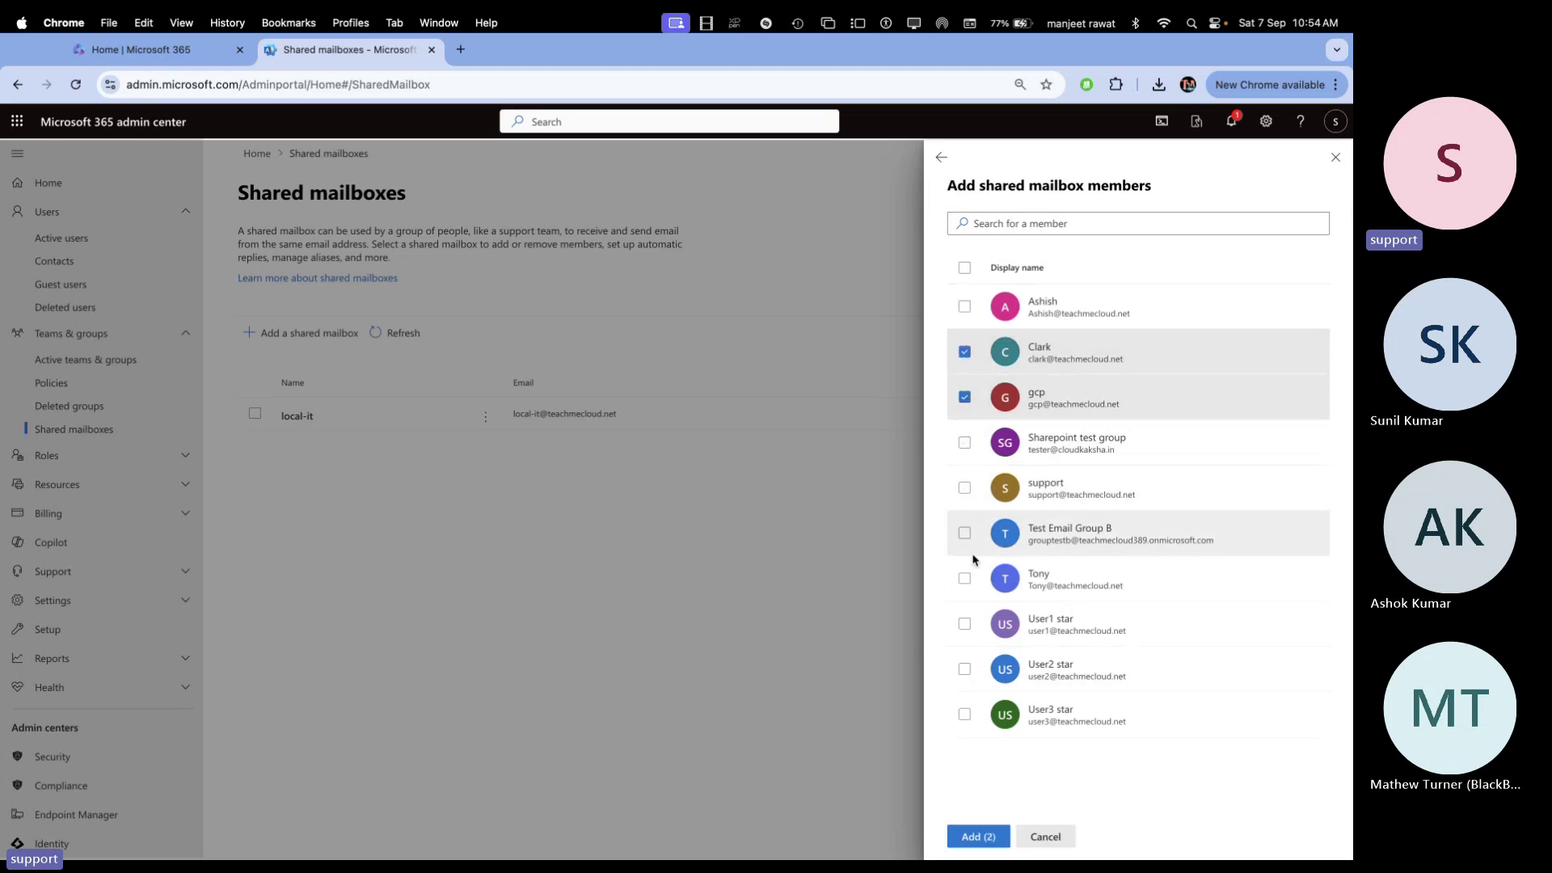
{"action": "left_click", "coordinate": [966, 579]}
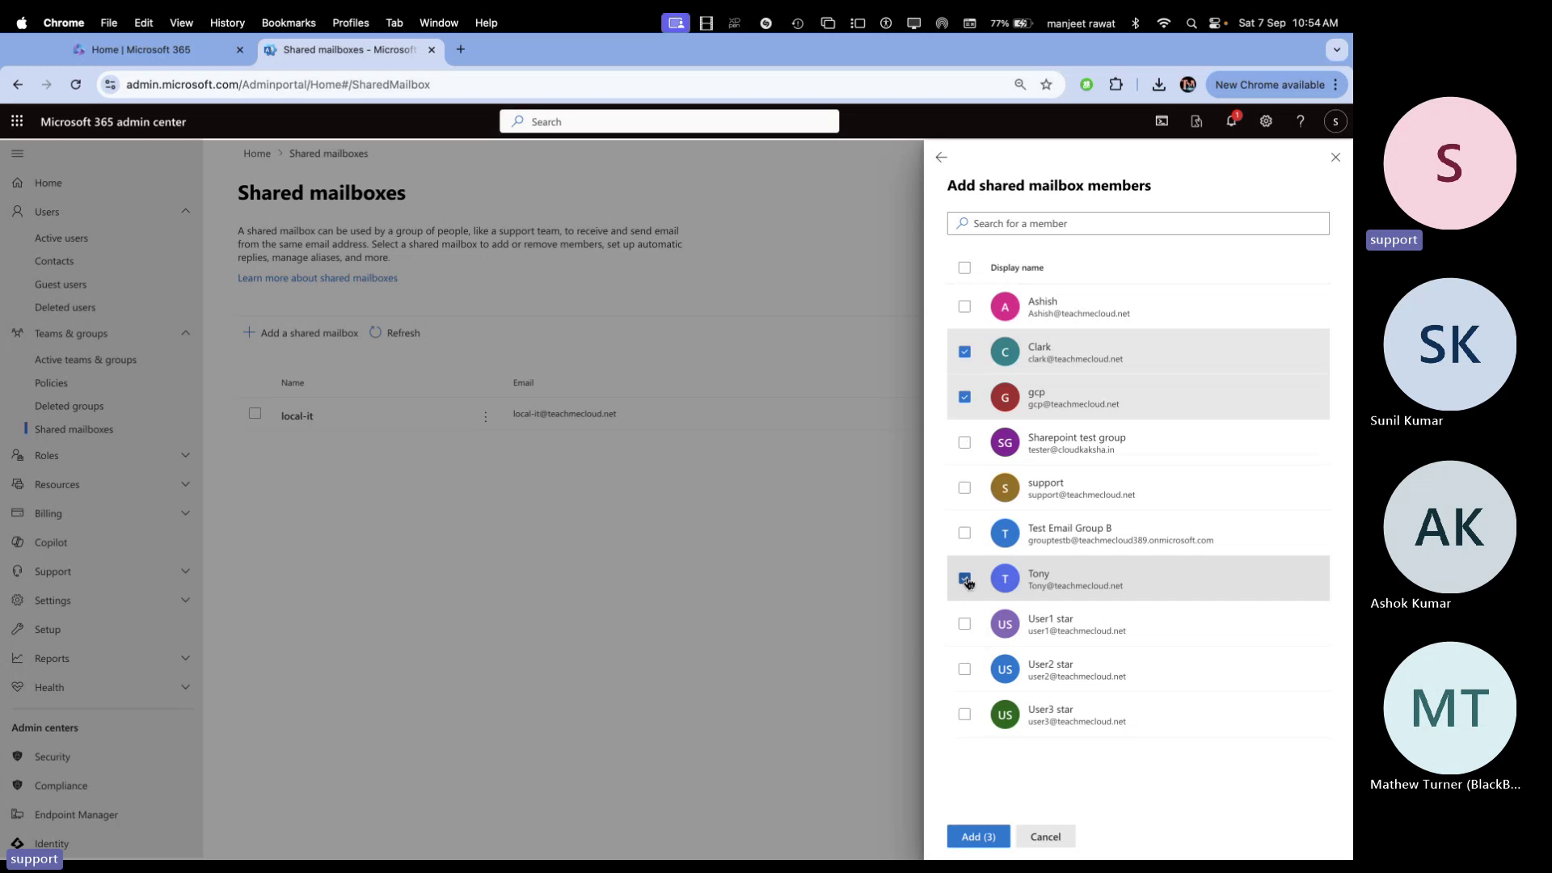
{"action": "left_click", "coordinate": [980, 837]}
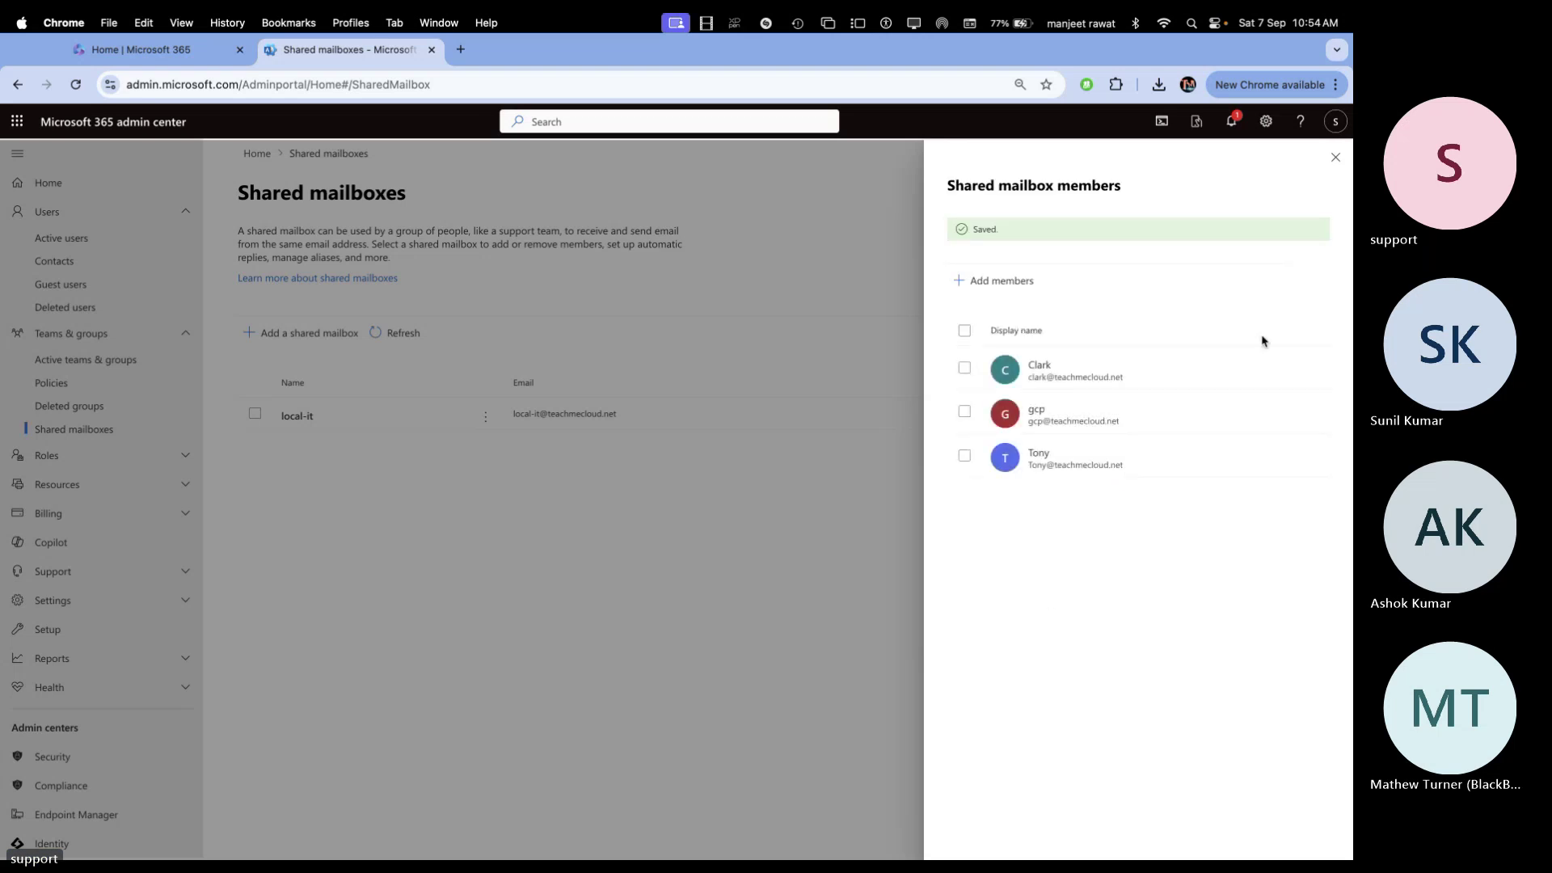
Close the members panel and open a new Chrome Incognito window
{"action": "left_click", "coordinate": [1335, 156]}
{"action": "left_click", "coordinate": [1270, 84]}
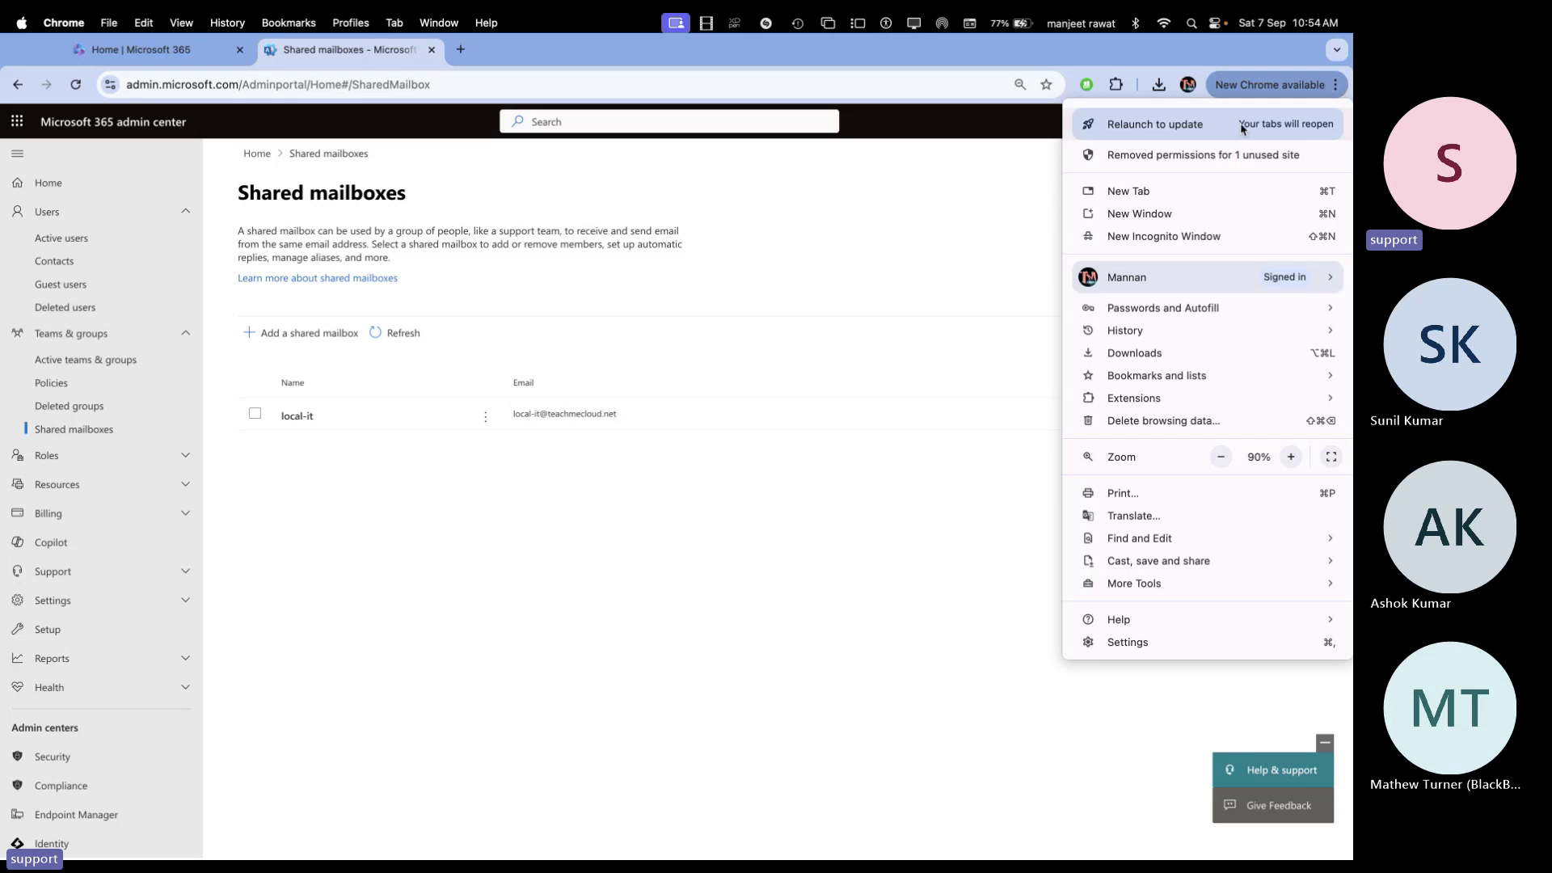
{"action": "left_click", "coordinate": [1142, 236]}
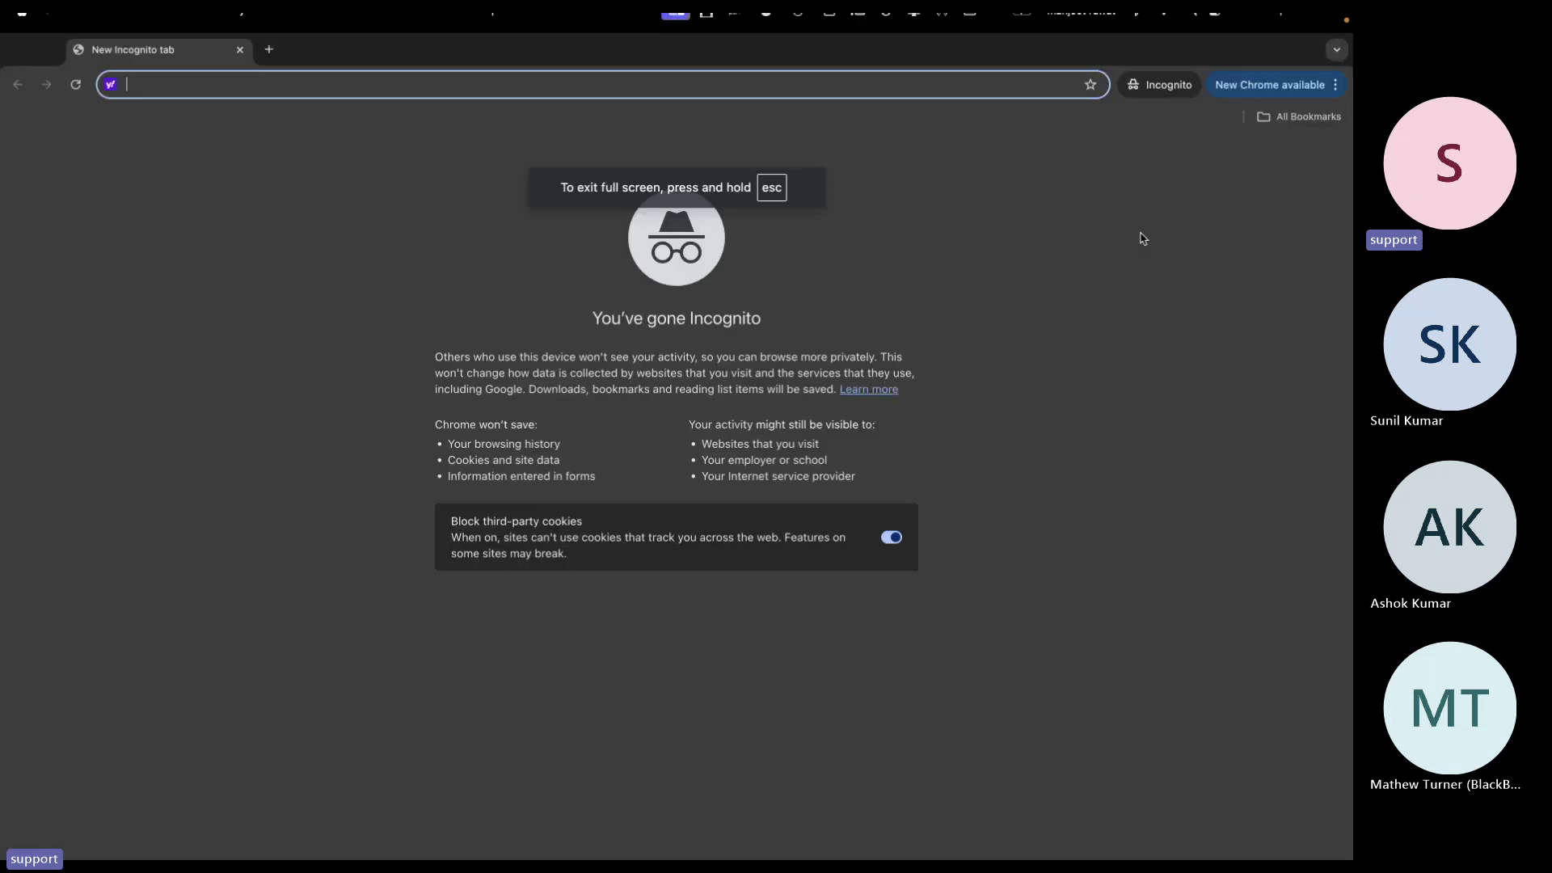
Sign in at office.com with a shared mailbox member's email address and password
{"action": "type", "text": "of"}
{"action": "key", "text": "Return"}
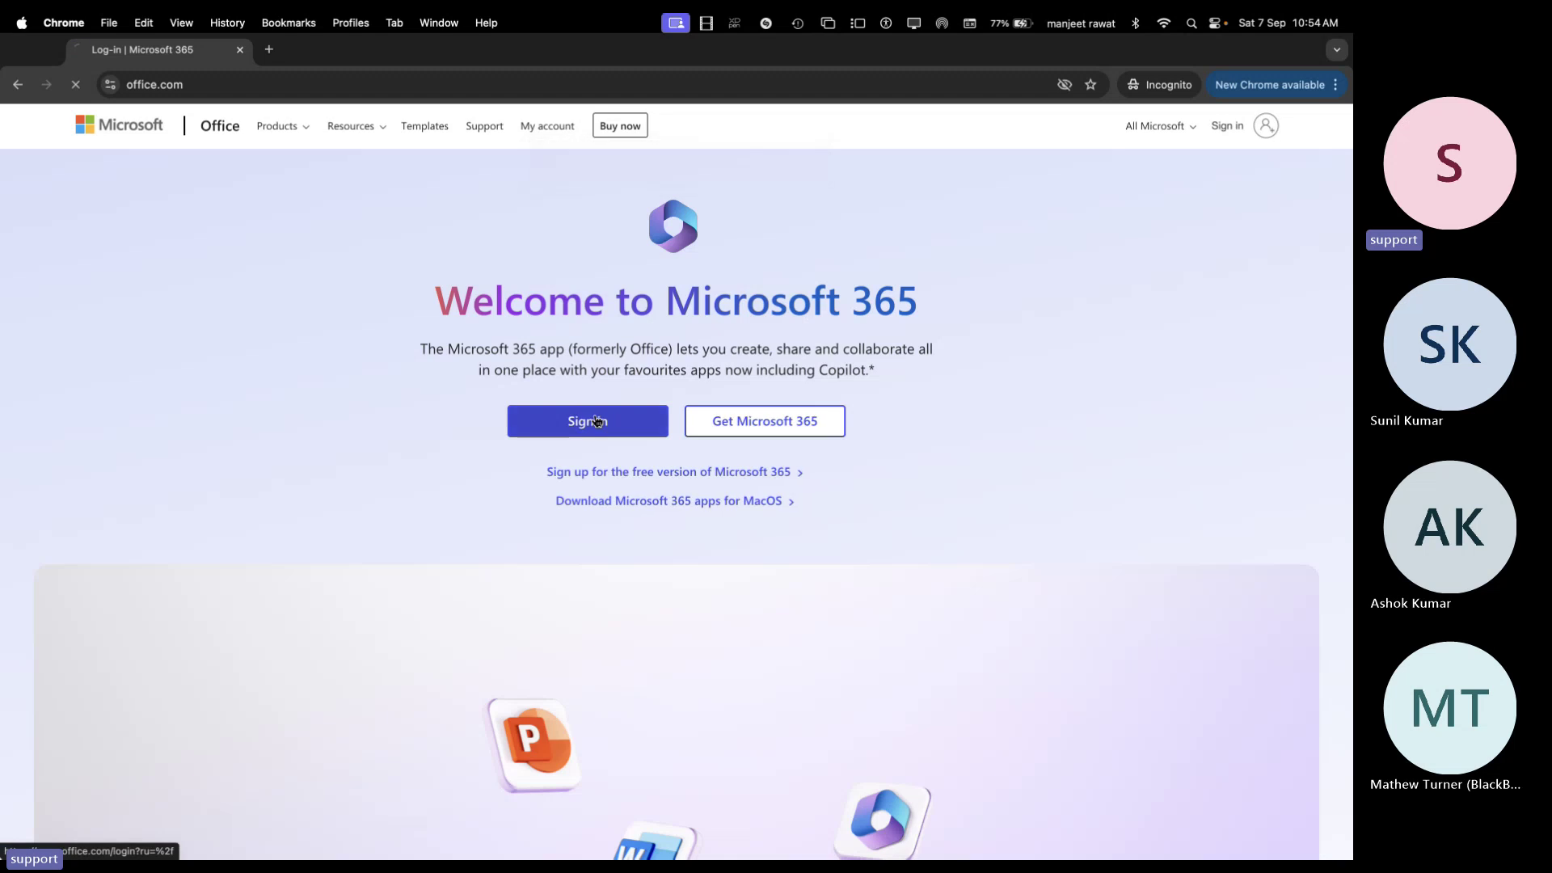
{"action": "left_click", "coordinate": [598, 421]}
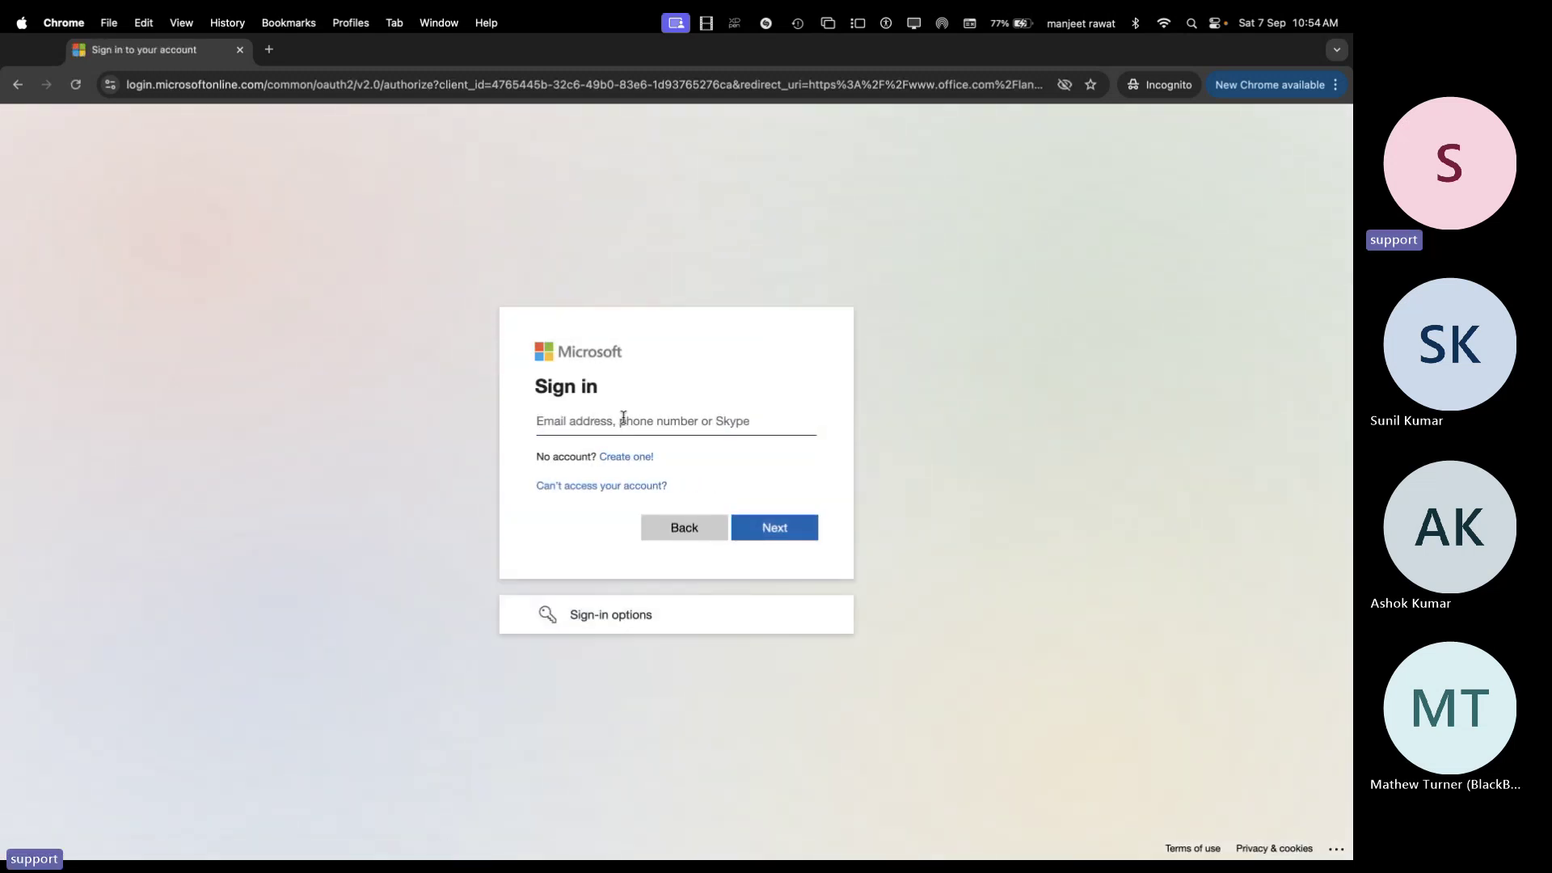
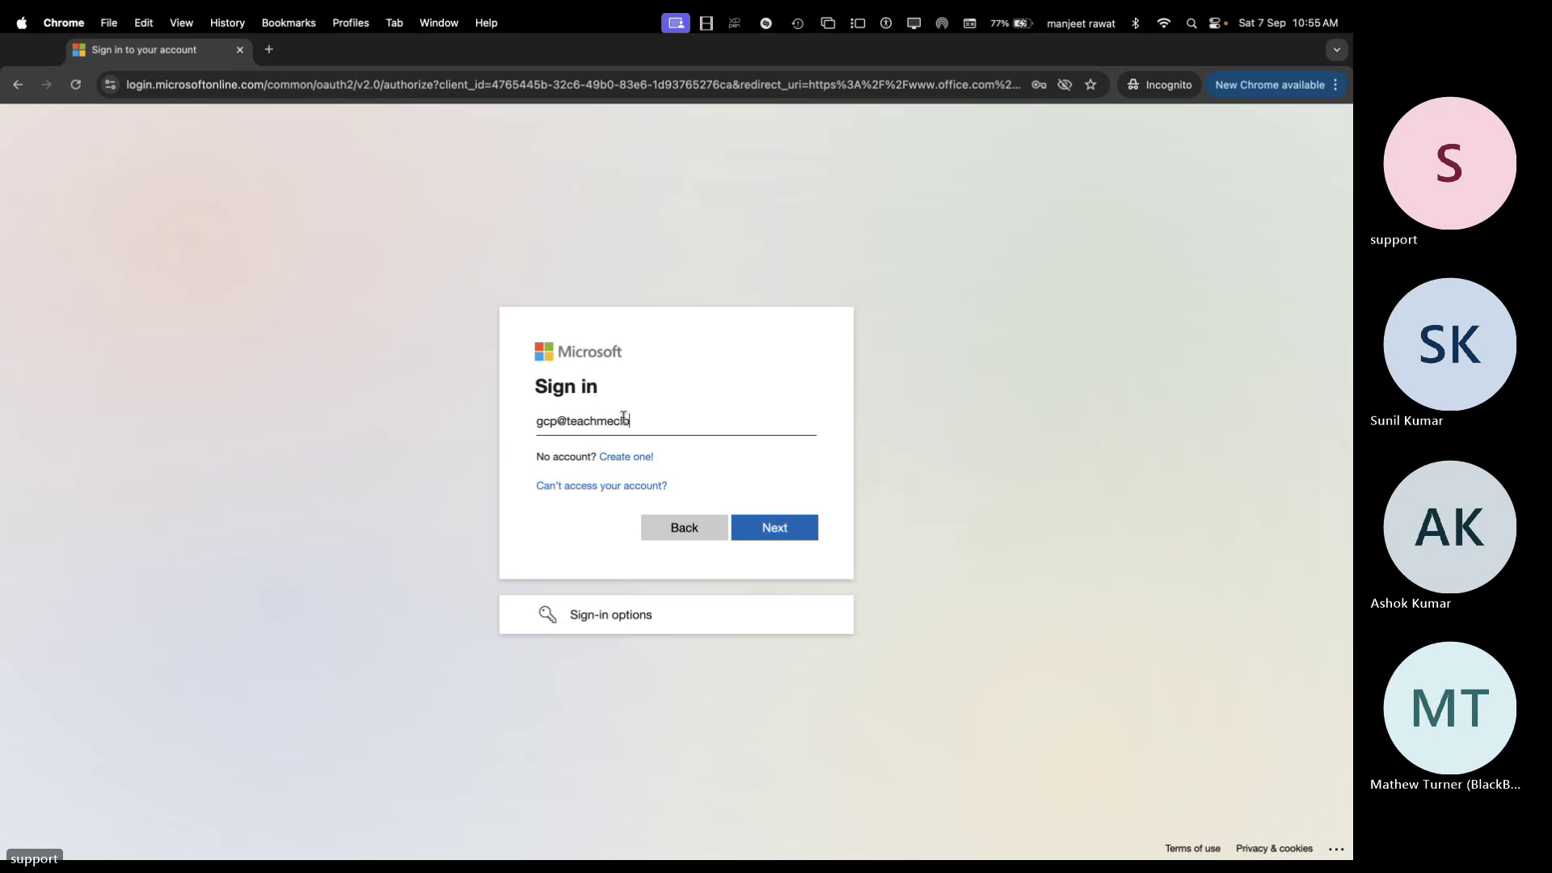
{"action": "key", "text": "Return"}
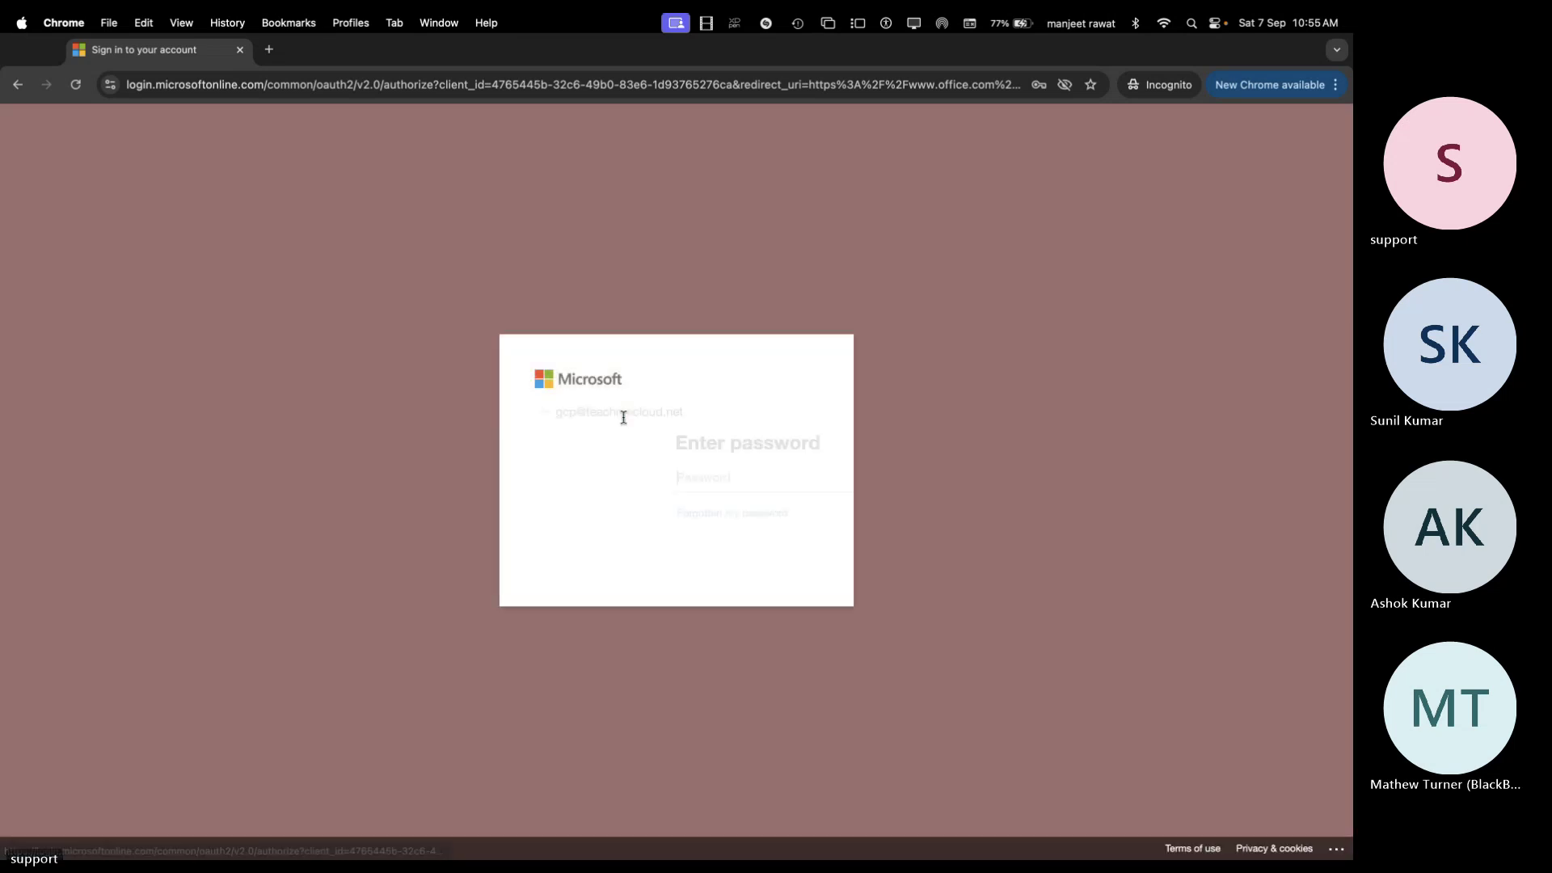
{"action": "type", "text": "•"}
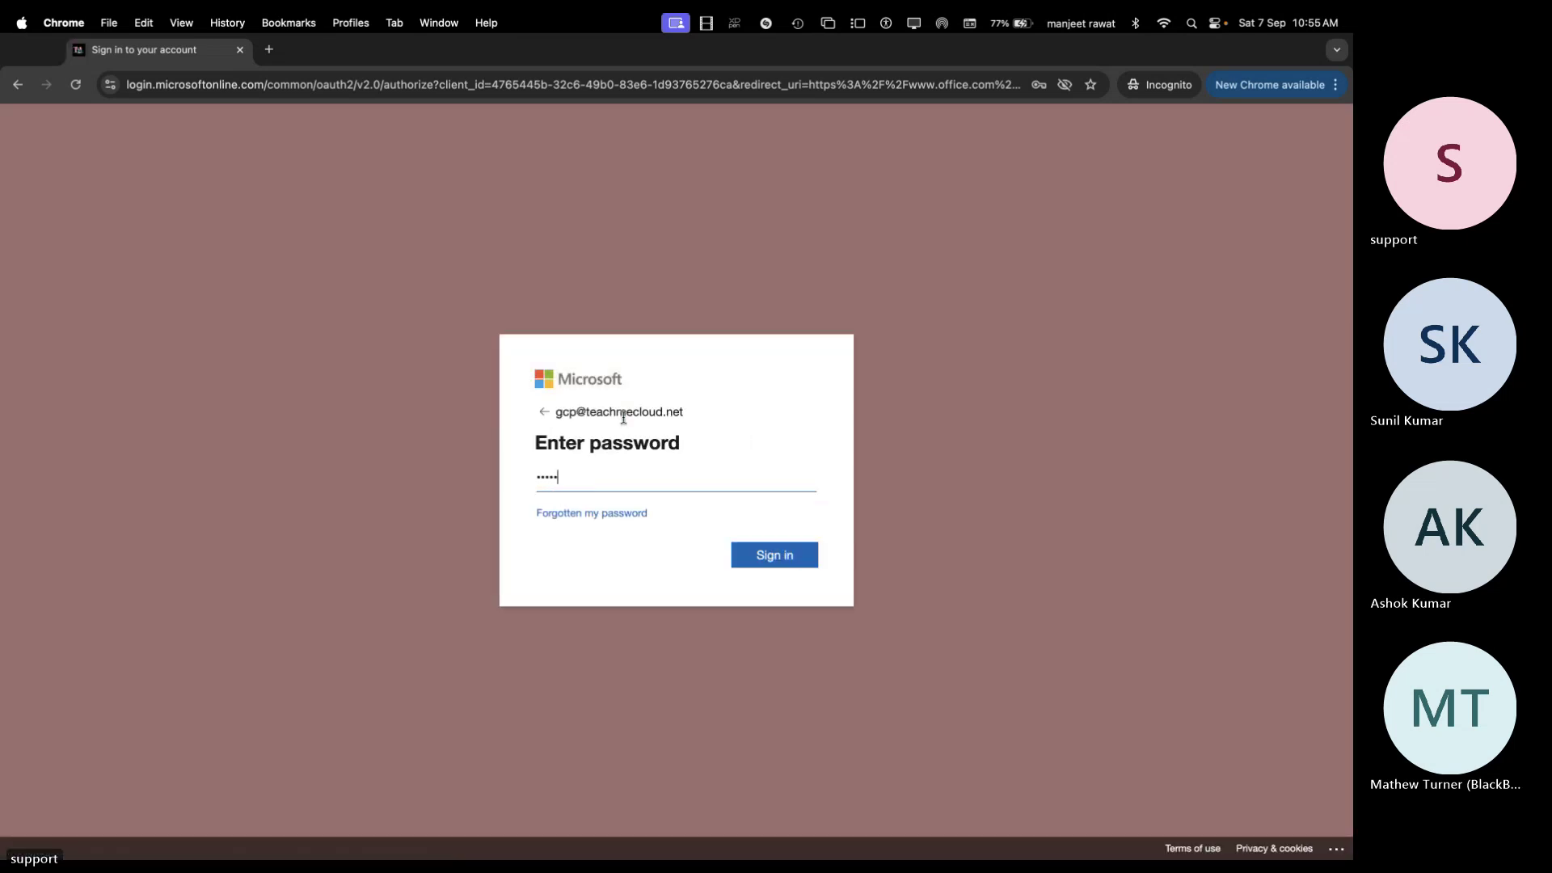
{"action": "key", "text": "Return"}
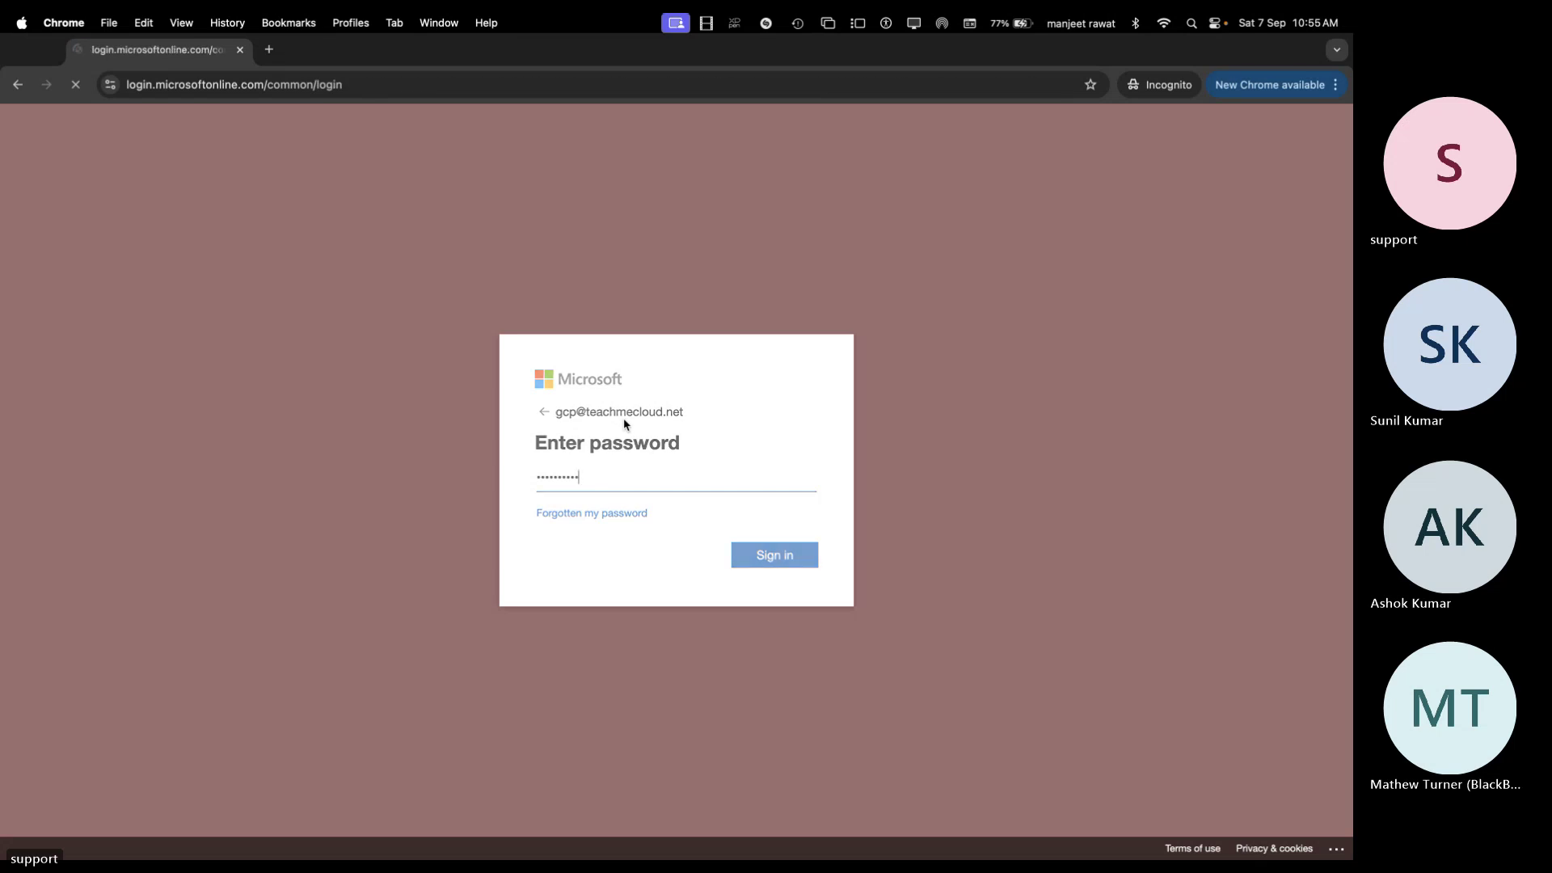
Skip the authenticator app setup and choose No on Stay signed in
{"action": "left_click", "coordinate": [751, 577]}
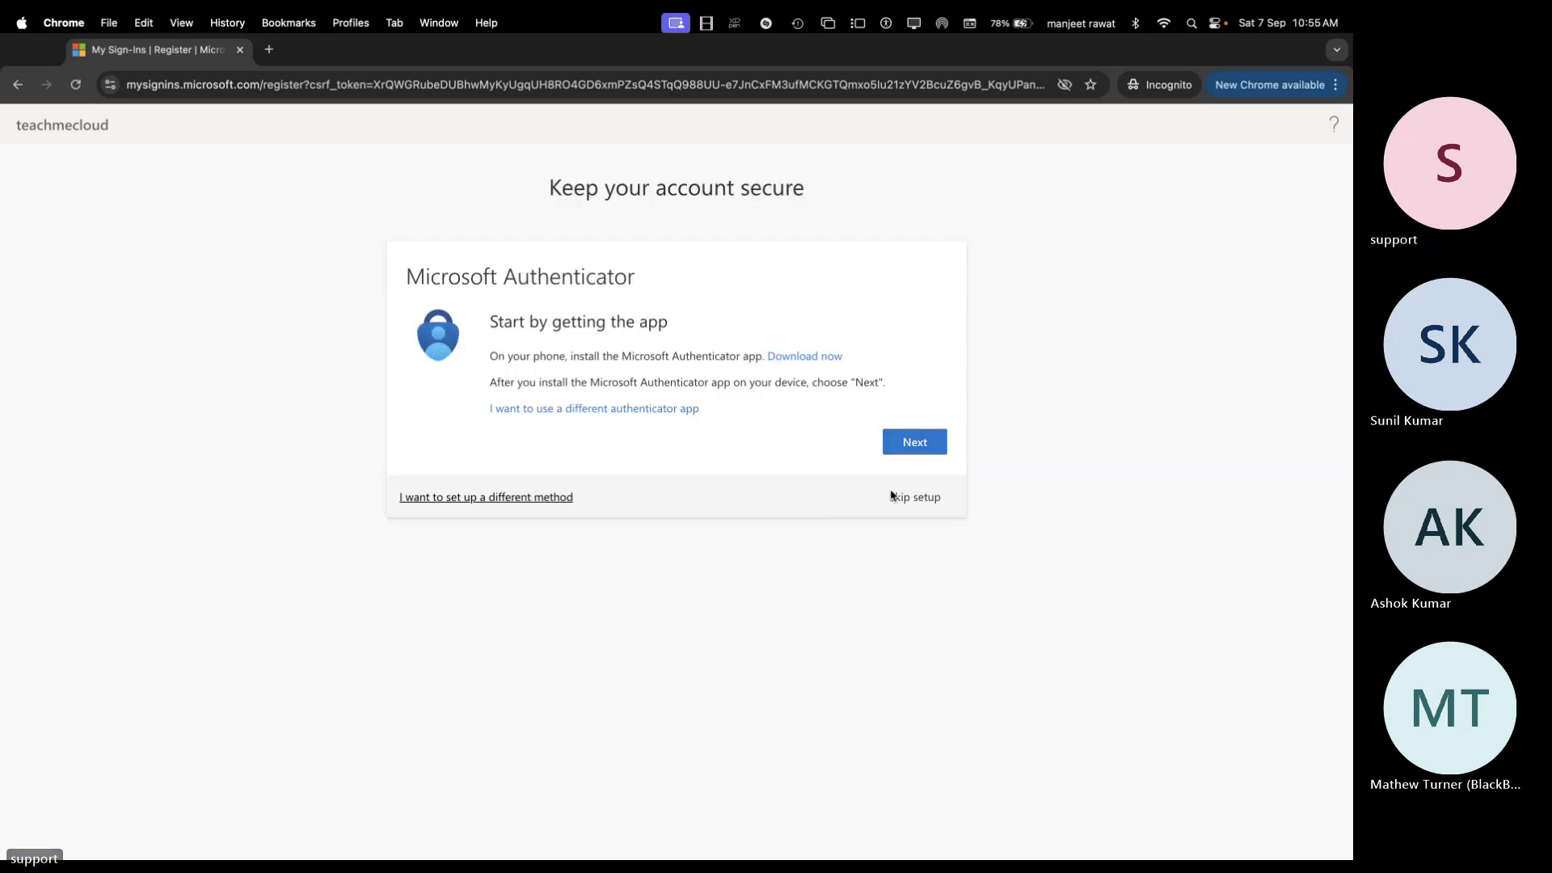
{"action": "left_click", "coordinate": [913, 498]}
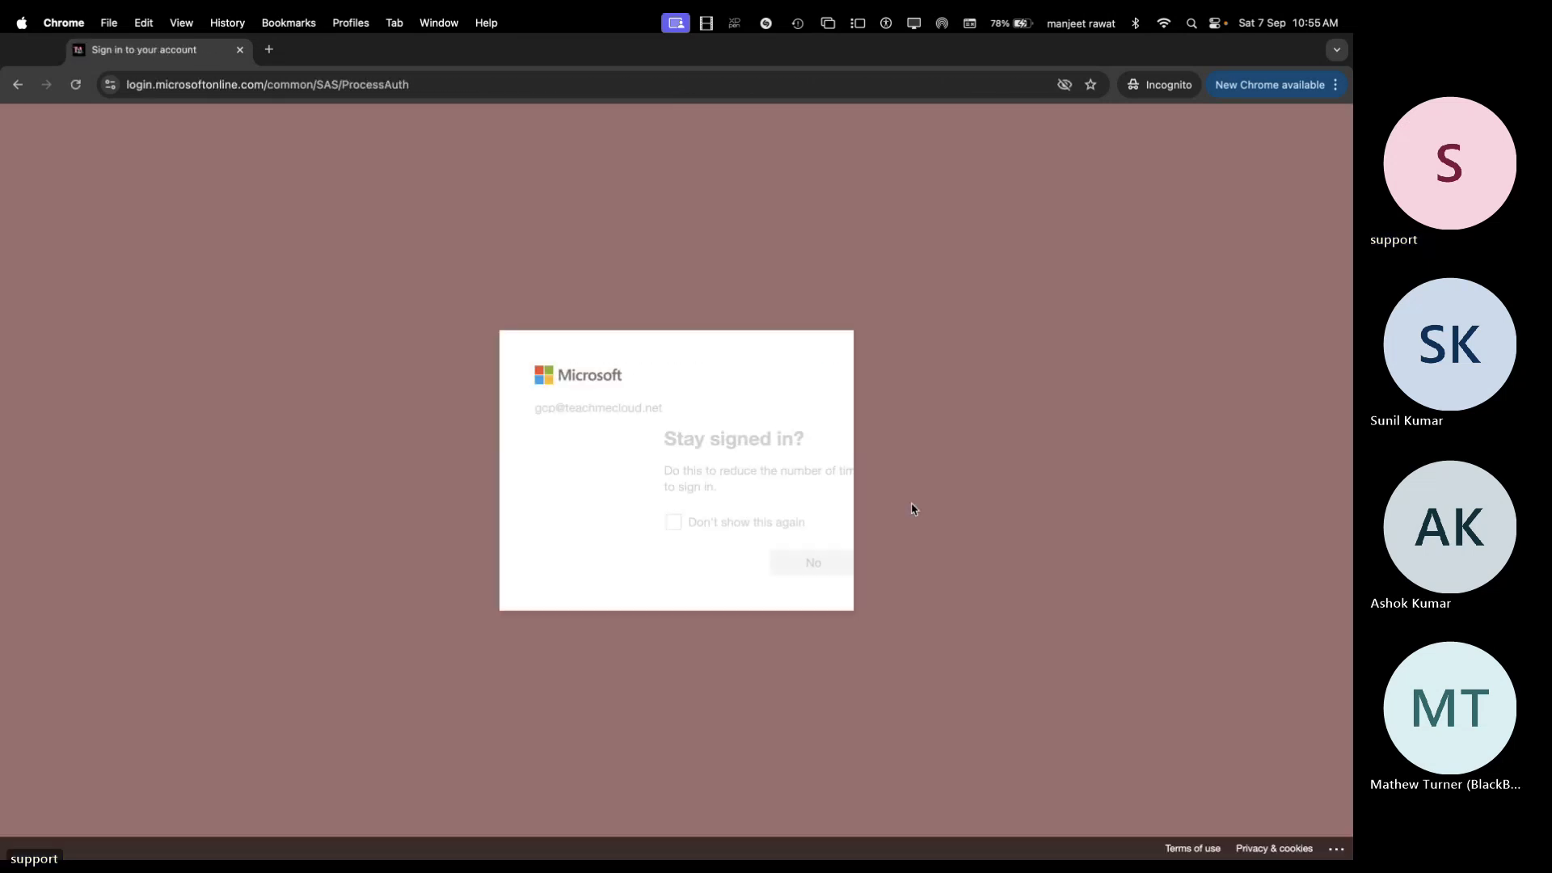
{"action": "left_click", "coordinate": [679, 566]}
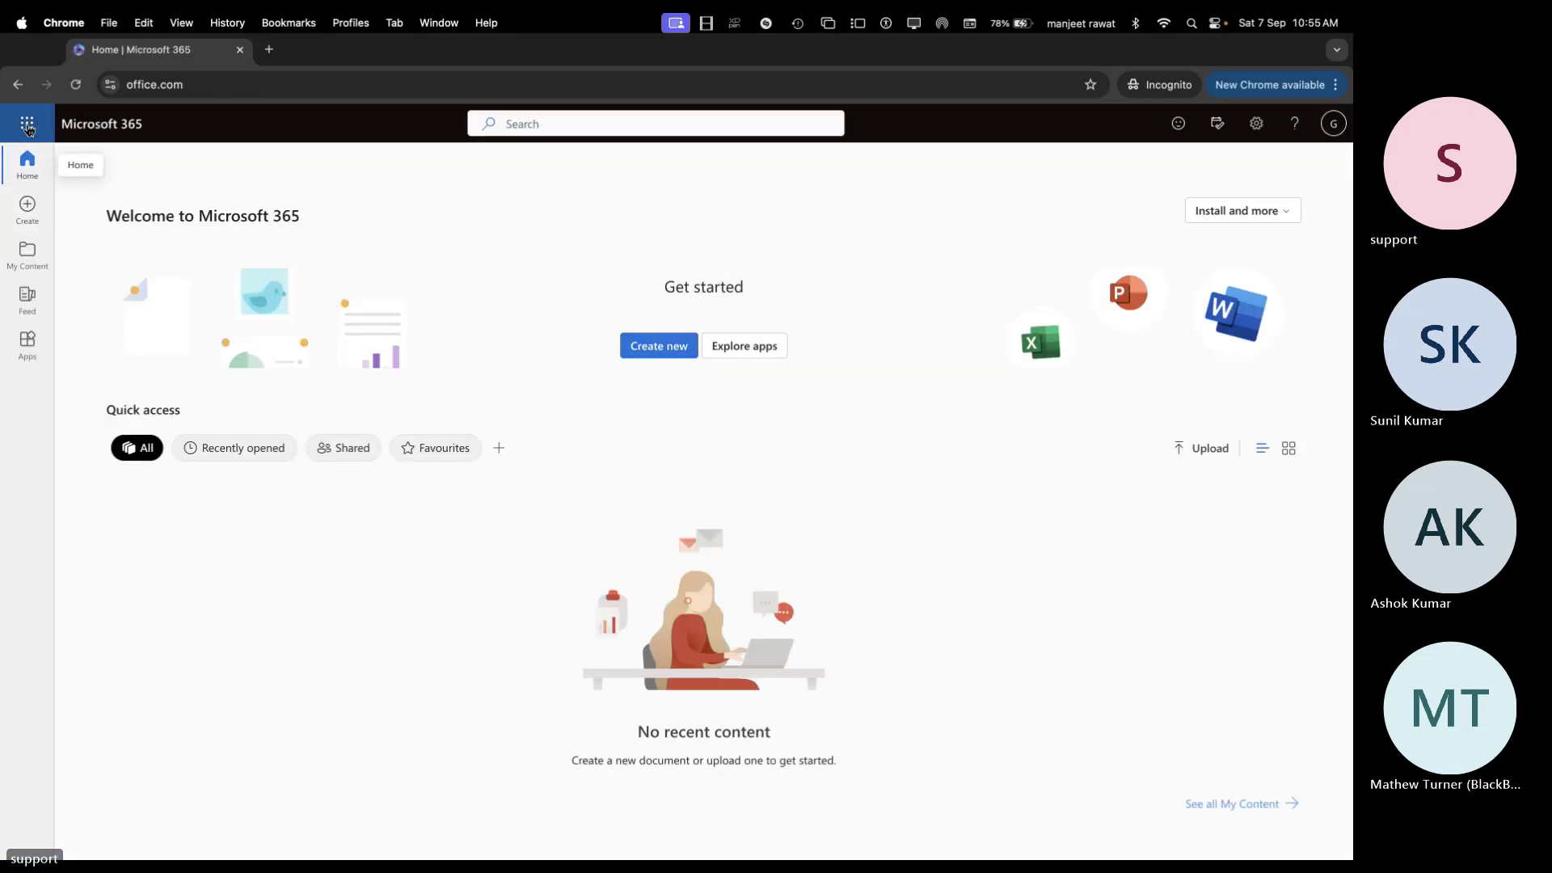
Open Outlook on the web, skip the authenticator and stay-signed-in prompts, and reload past the error
{"action": "left_click", "coordinate": [27, 123]}
{"action": "left_click", "coordinate": [128, 235]}
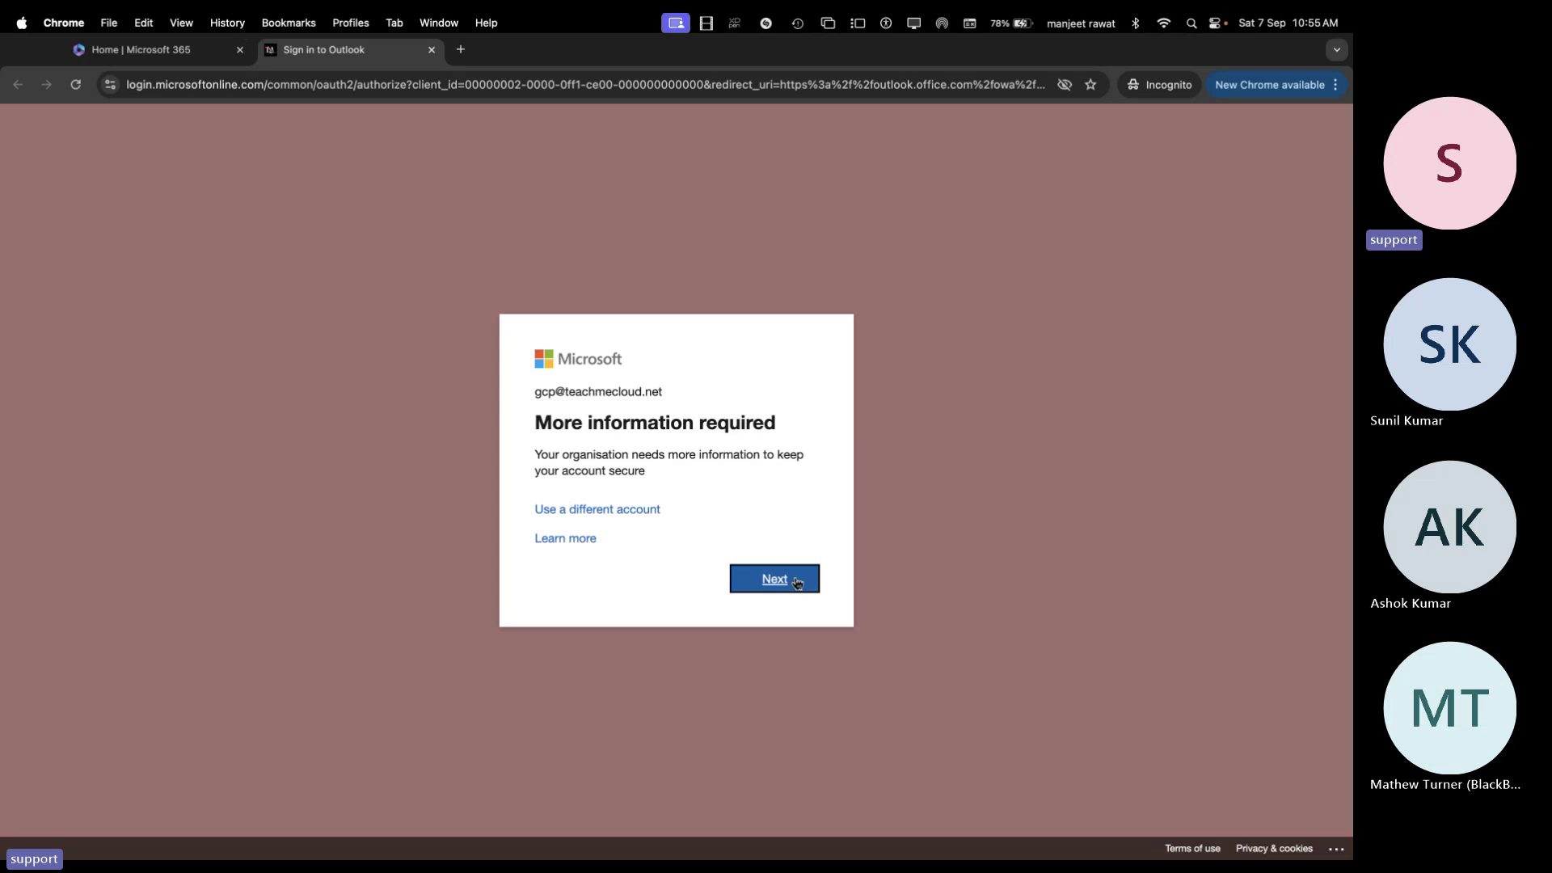
{"action": "left_click", "coordinate": [797, 582]}
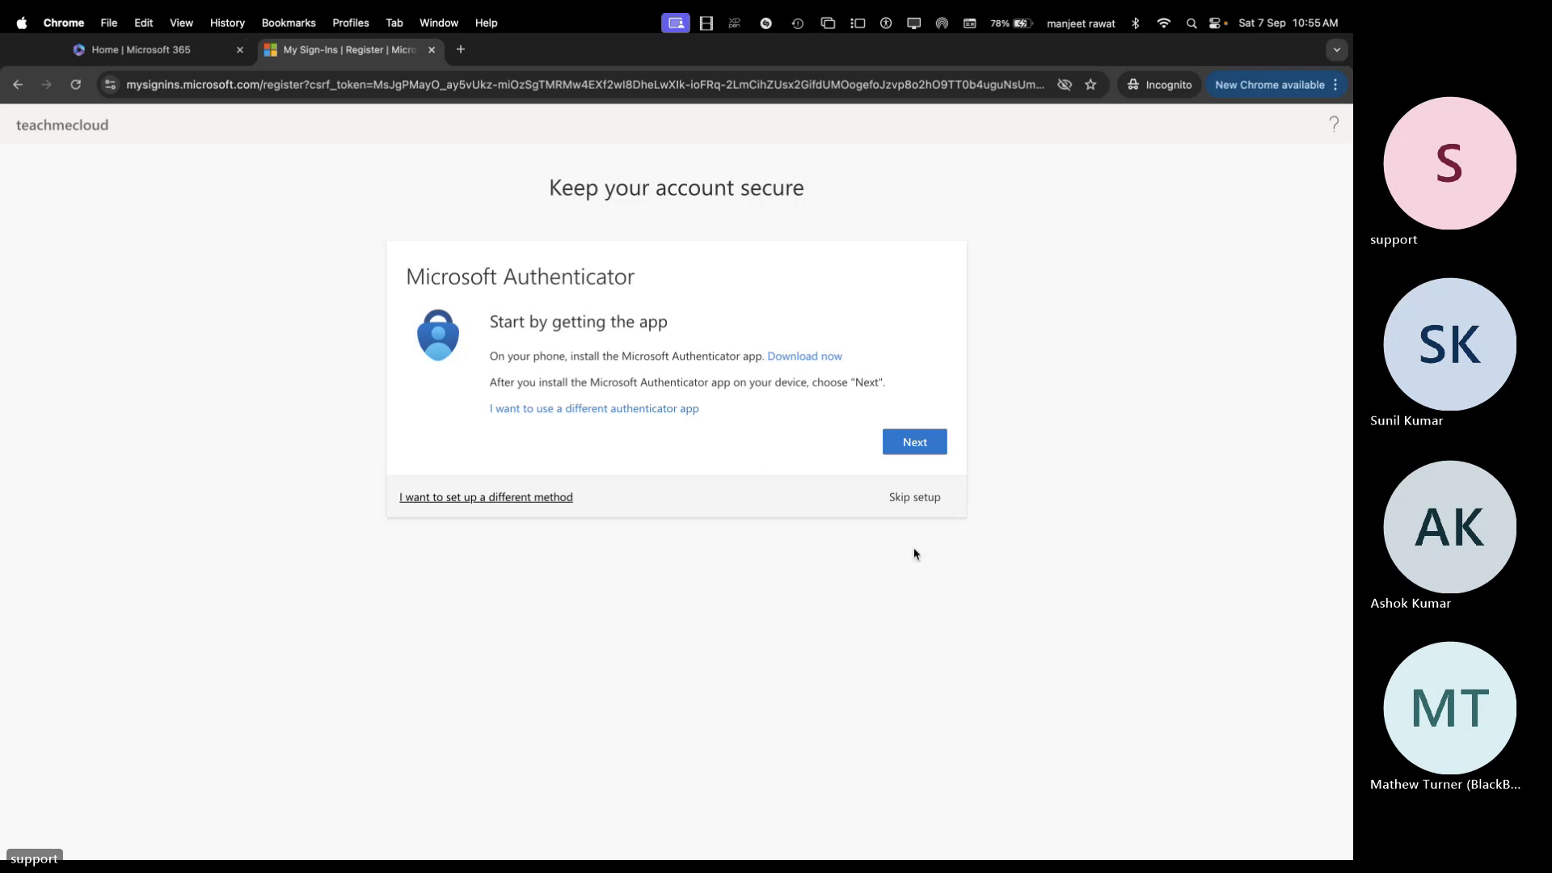
{"action": "left_click", "coordinate": [916, 498]}
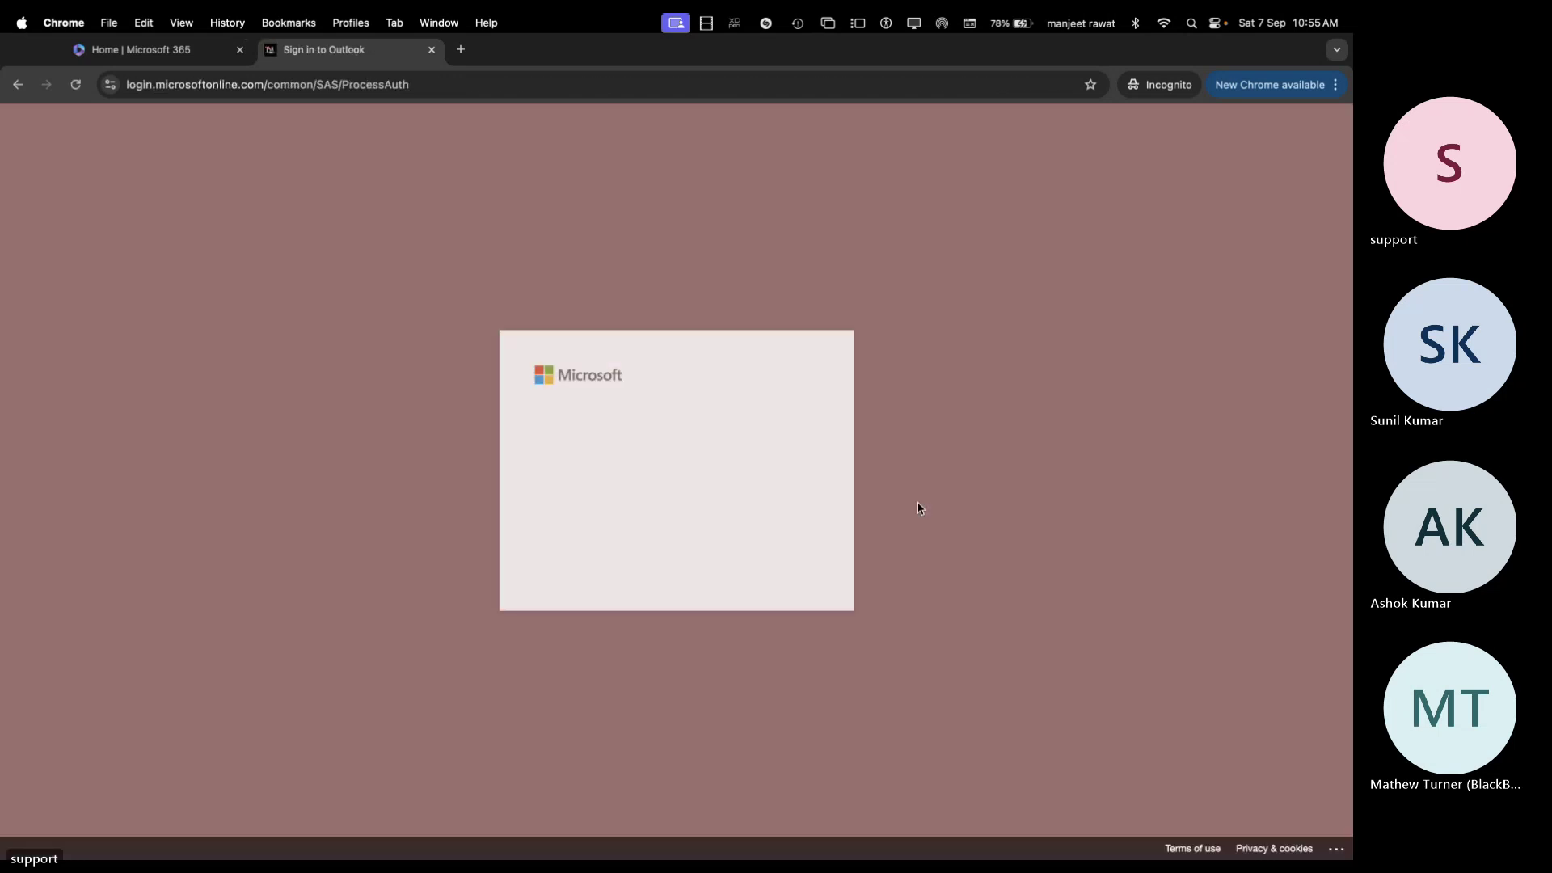
{"action": "left_click", "coordinate": [684, 562]}
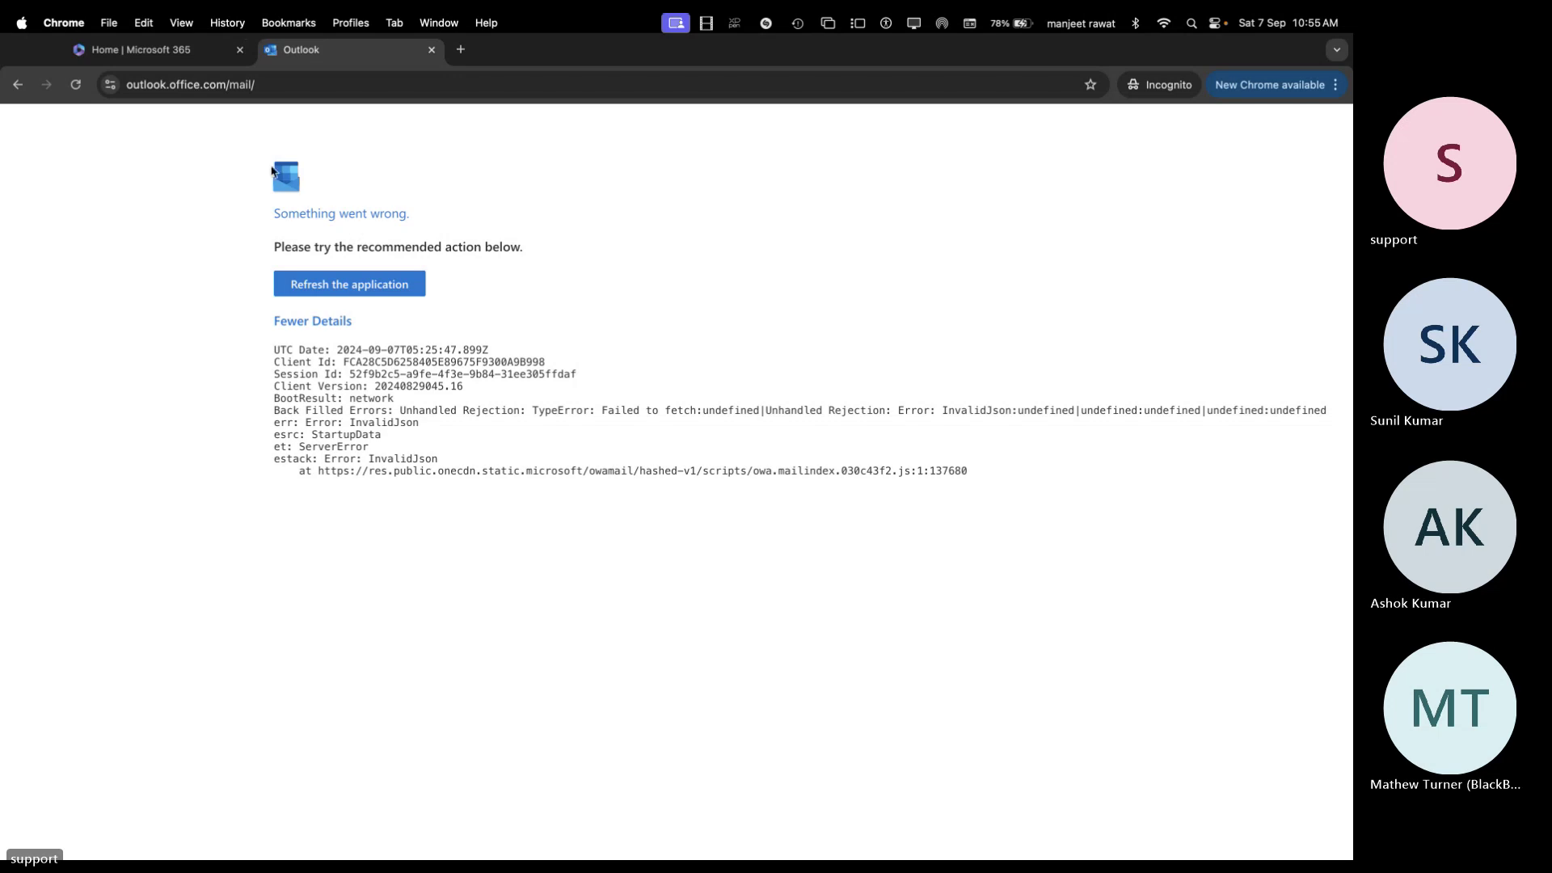
{"action": "left_click", "coordinate": [76, 84]}
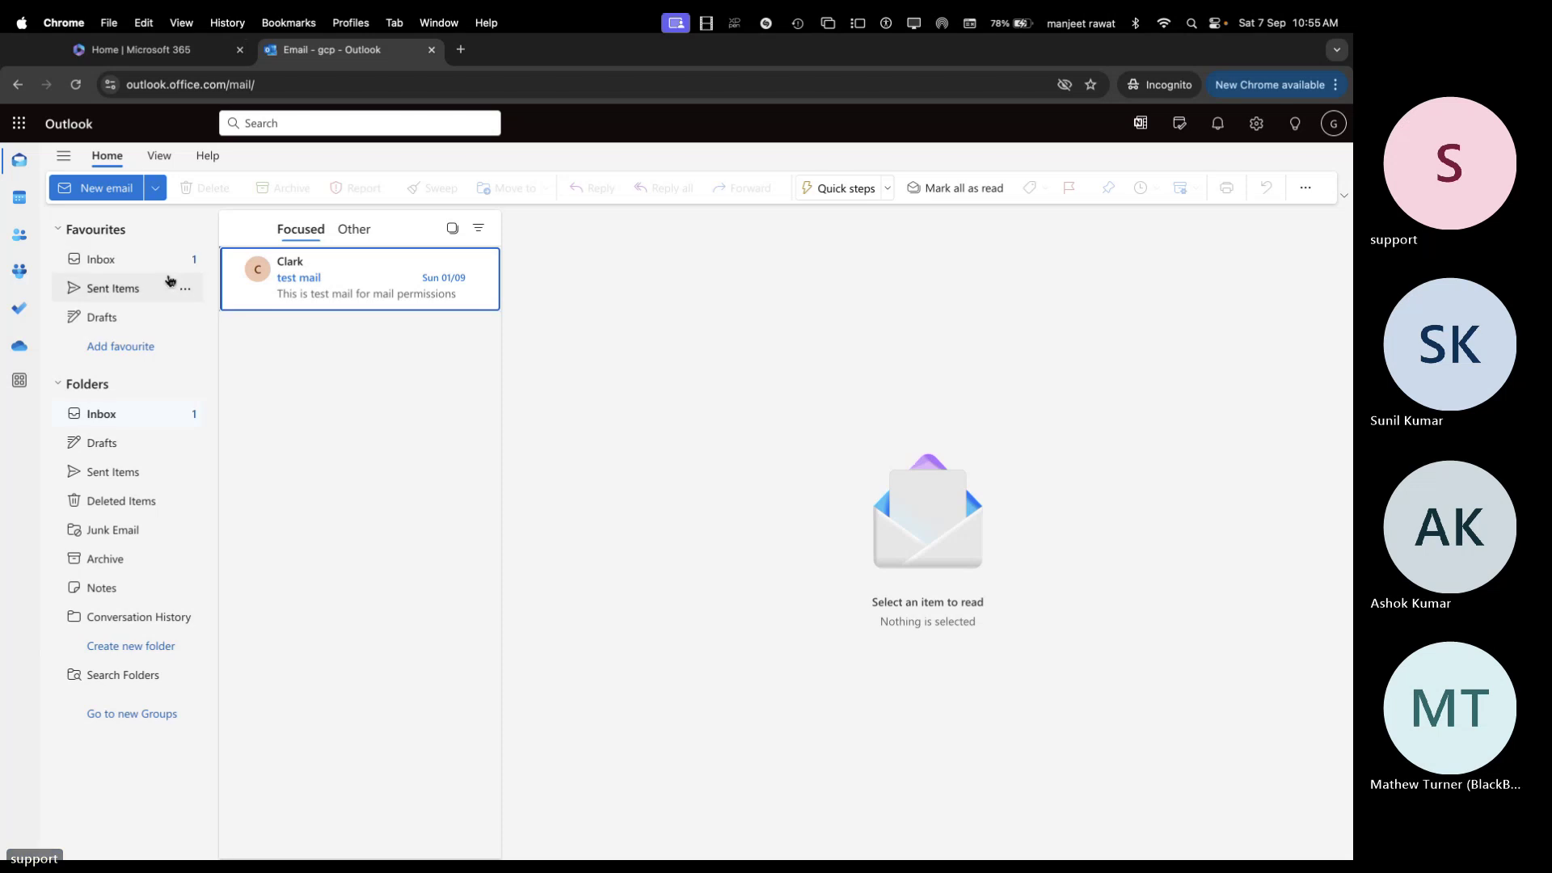
{"action": "key", "text": "ctrl+Left"}
{"action": "key", "text": "ctrl+Left"}
{"action": "key", "text": "ctrl+Left"}
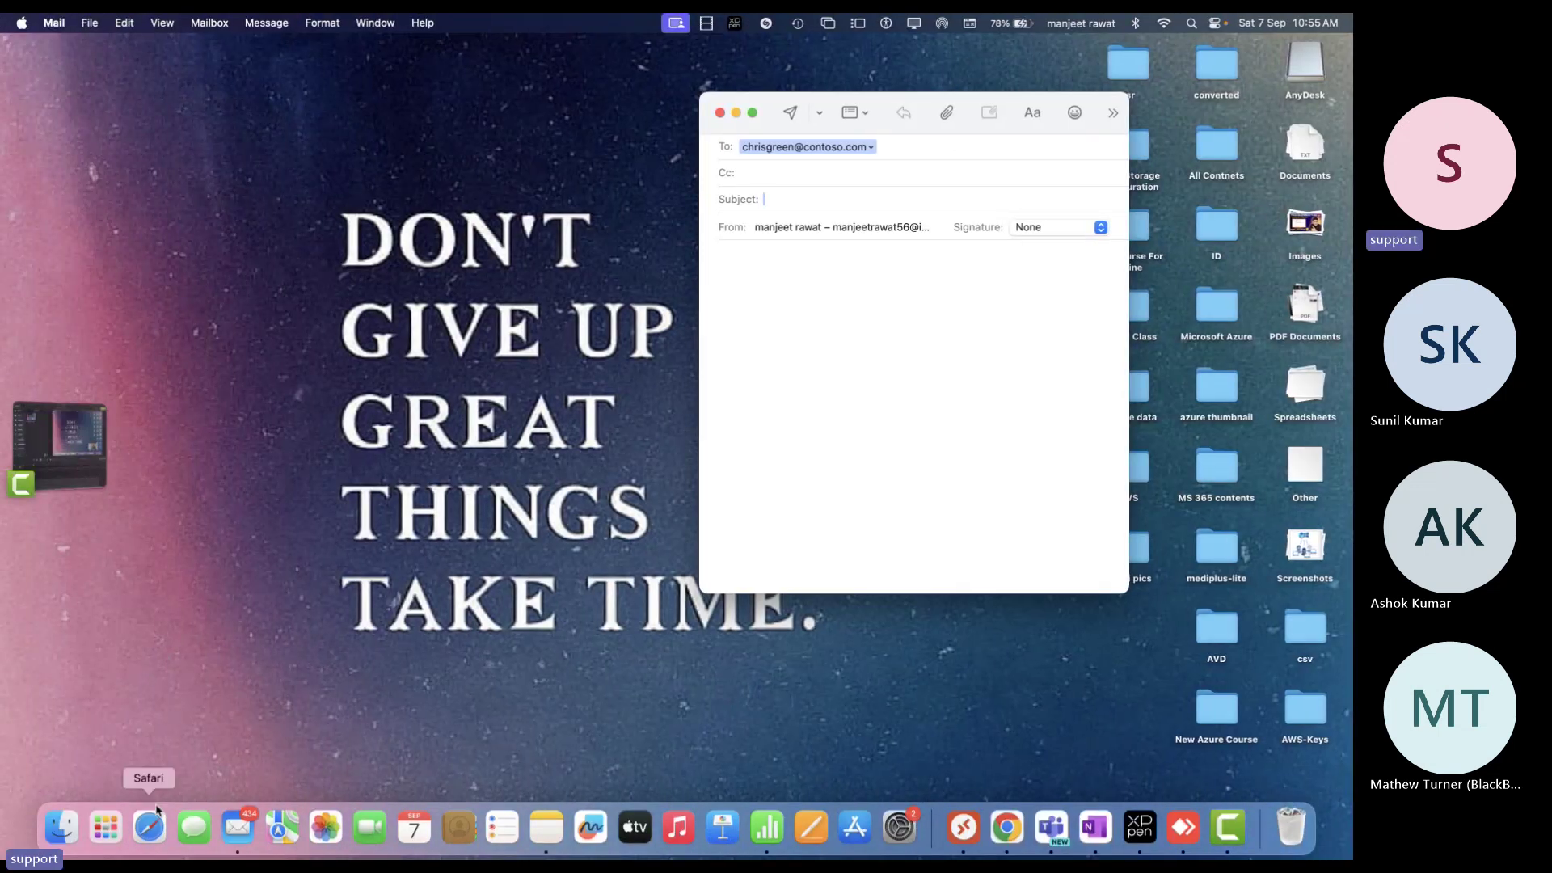
Open a full-screen private Safari window and load the Outlook site
{"action": "right_click", "coordinate": [148, 834]}
{"action": "left_click", "coordinate": [174, 754]}
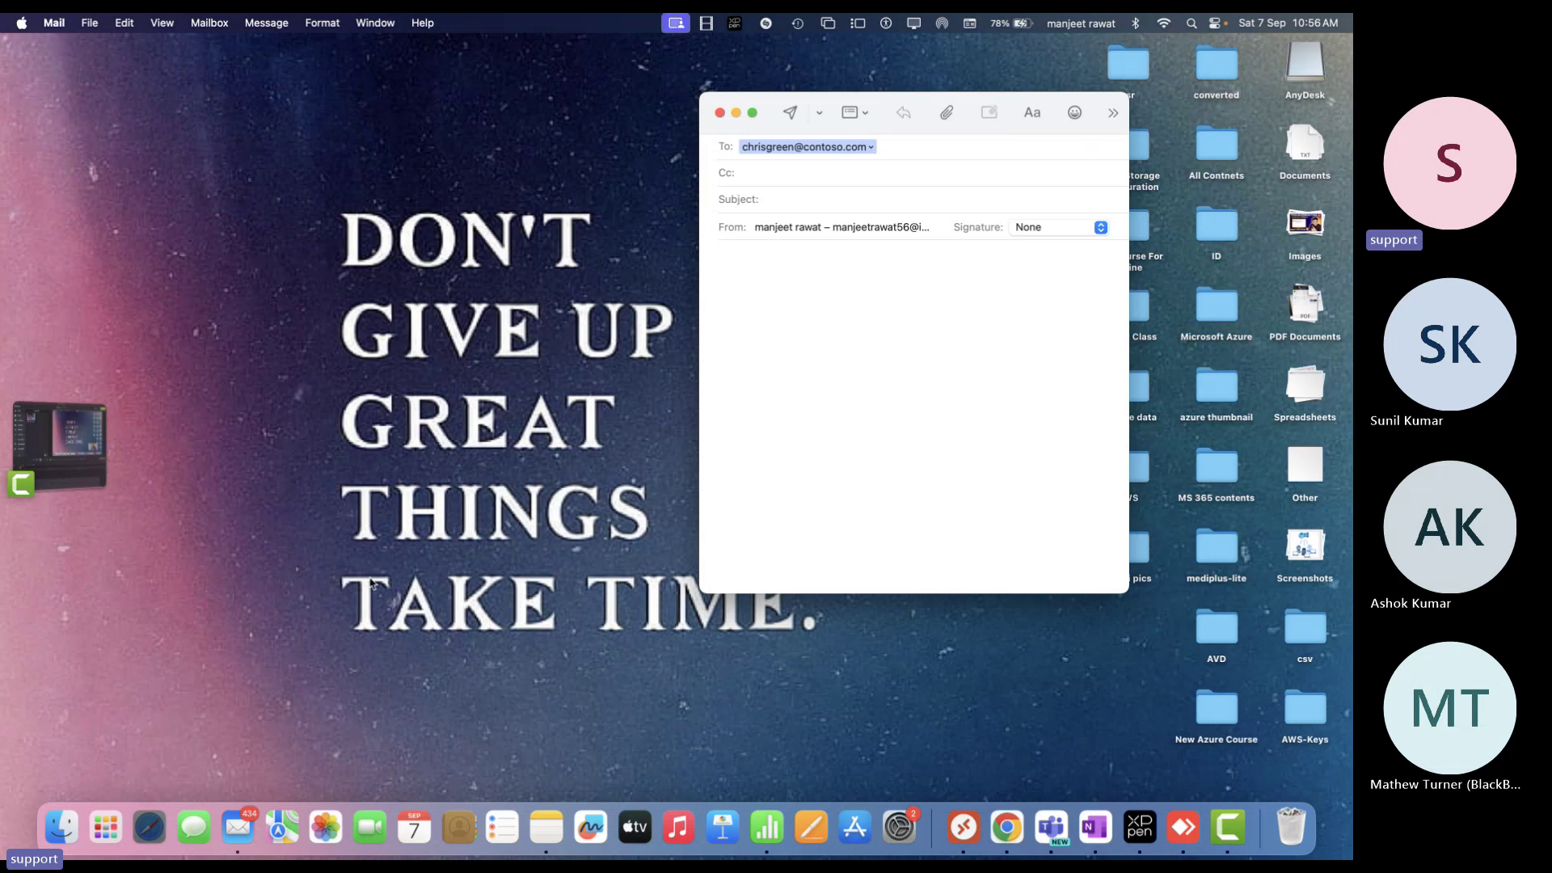
{"action": "right_click", "coordinate": [145, 843]}
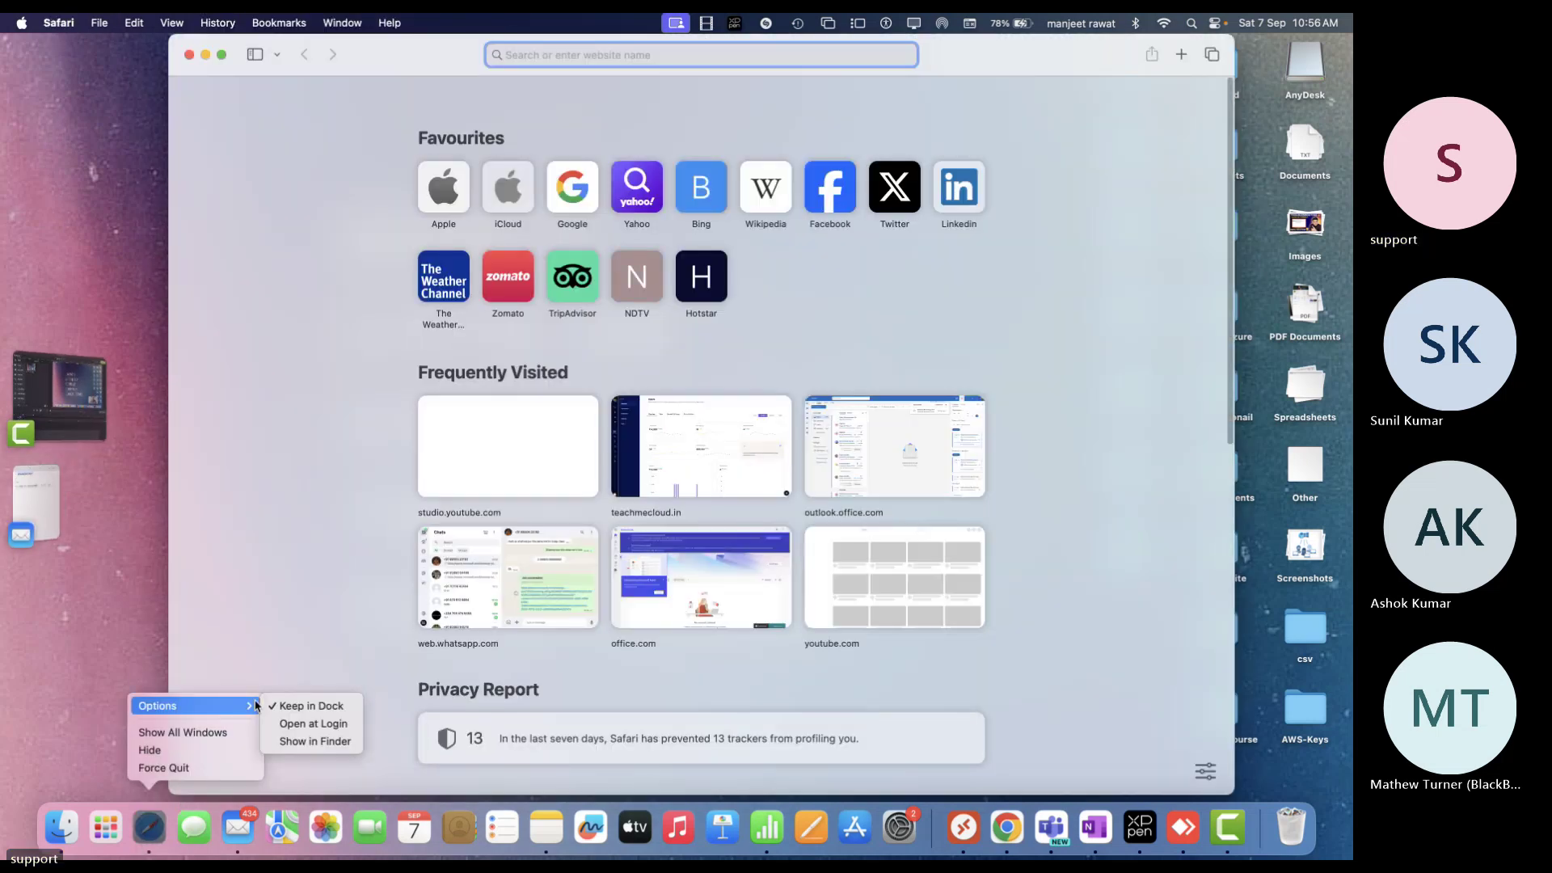
{"action": "left_click", "coordinate": [336, 595]}
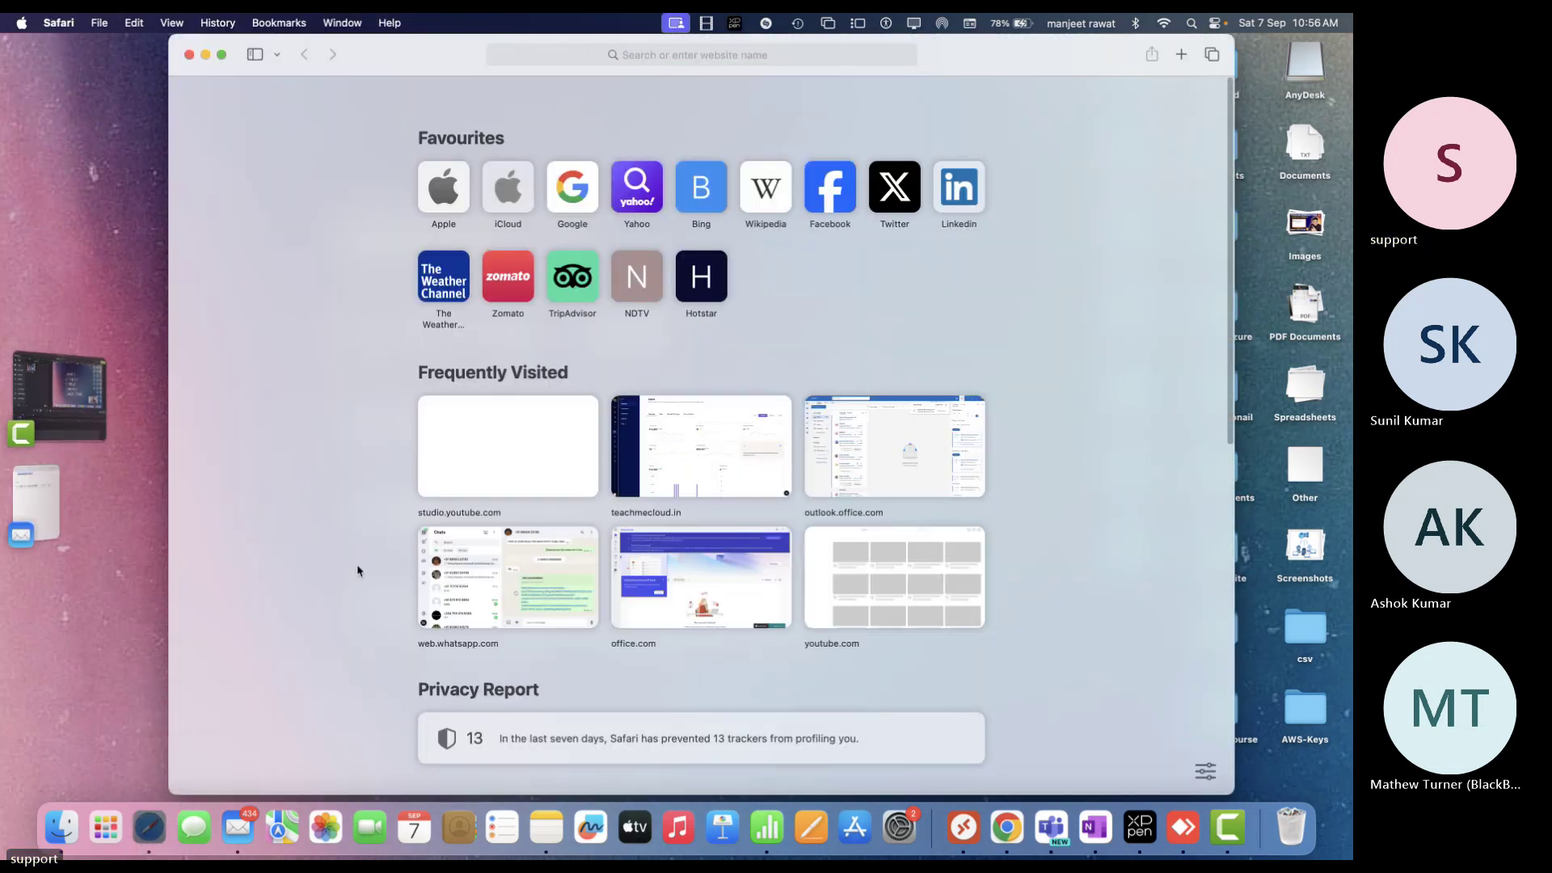
{"action": "right_click", "coordinate": [149, 833]}
{"action": "left_click", "coordinate": [174, 682]}
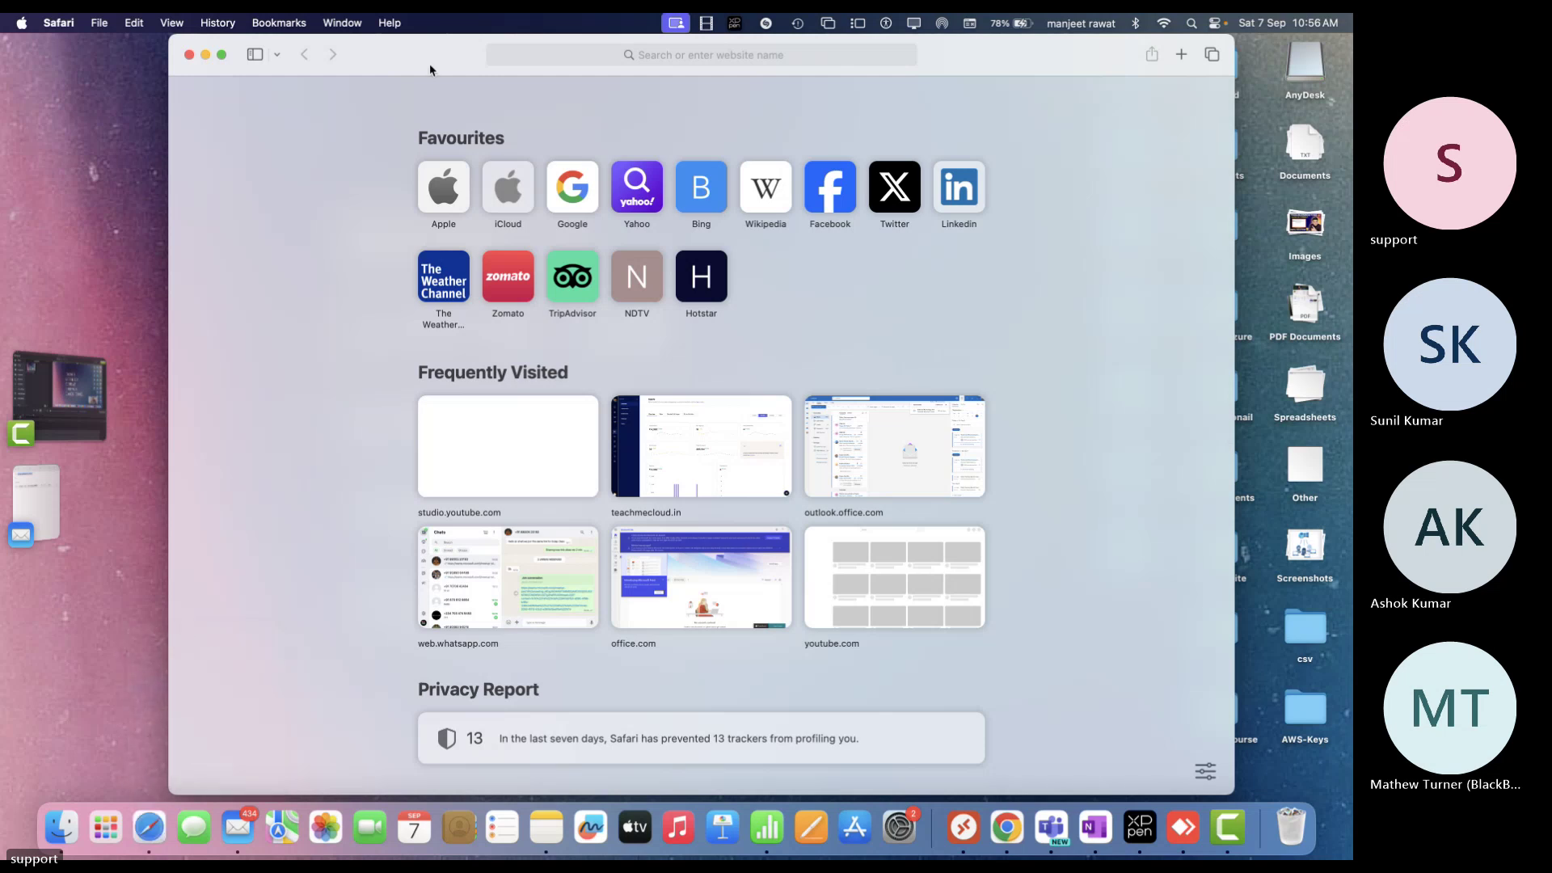
{"action": "left_click", "coordinate": [244, 55]}
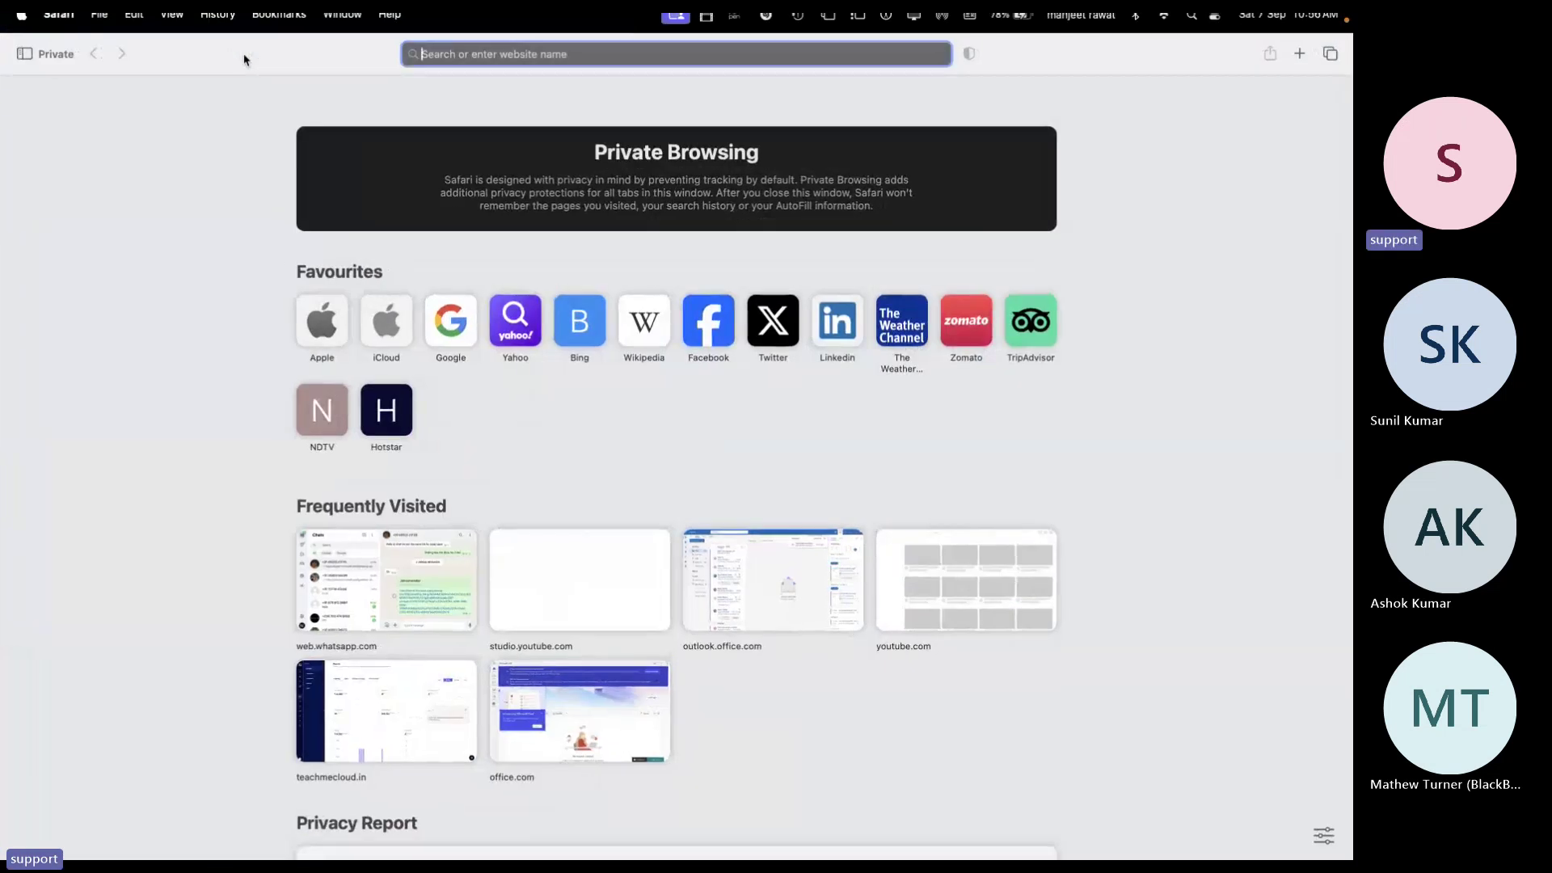
{"action": "type", "text": "out"}
{"action": "key", "text": "Return"}
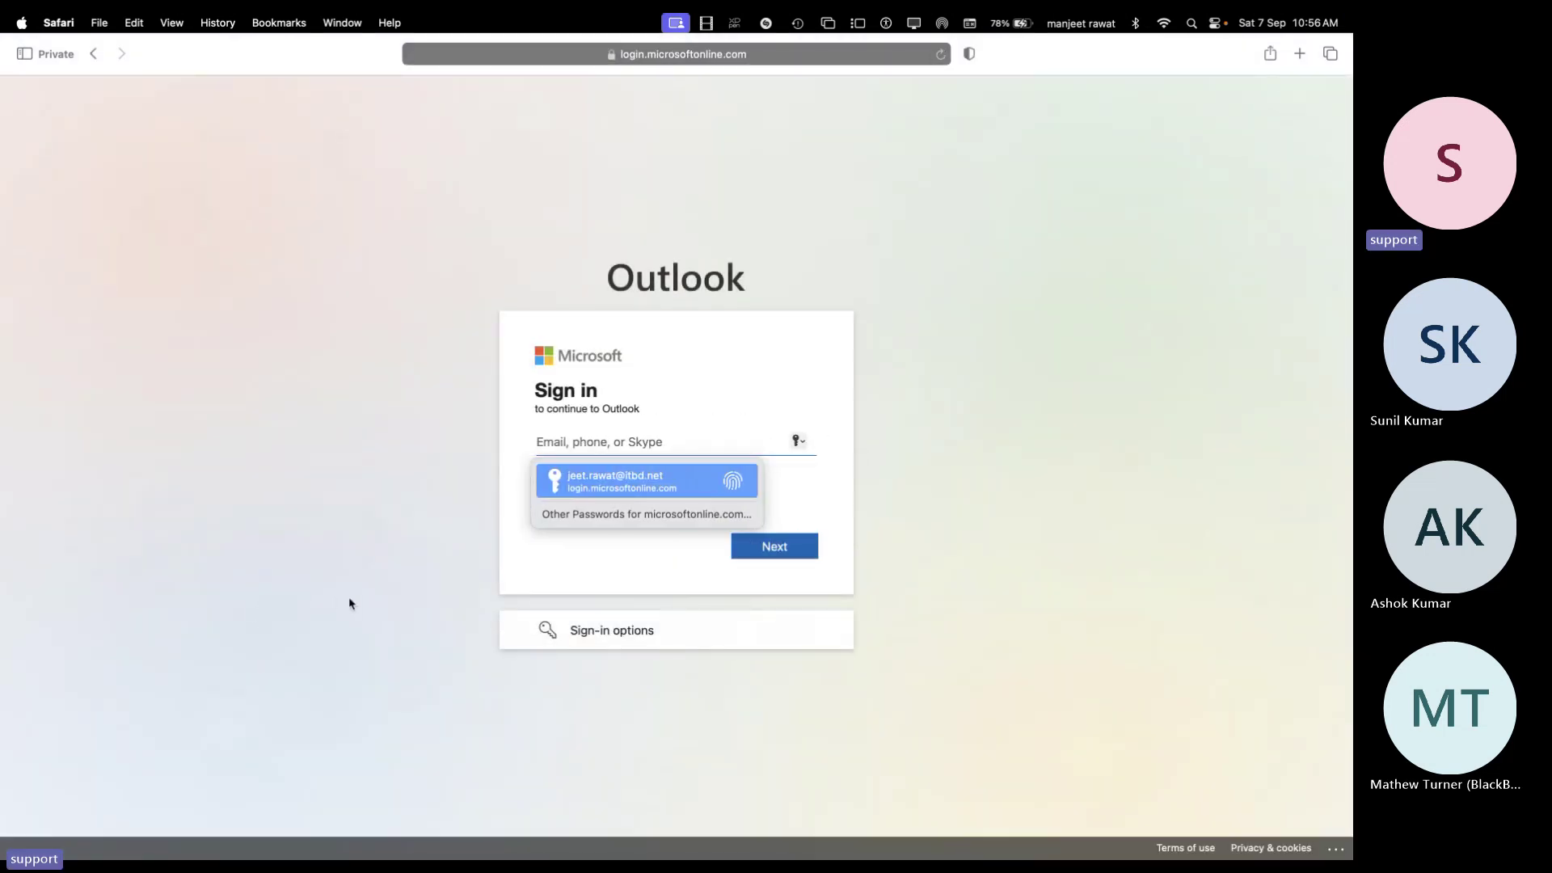
Check the Teams meeting's recording options, then come back to the Outlook sign-in page
{"action": "key", "text": "ctrl+Right"}
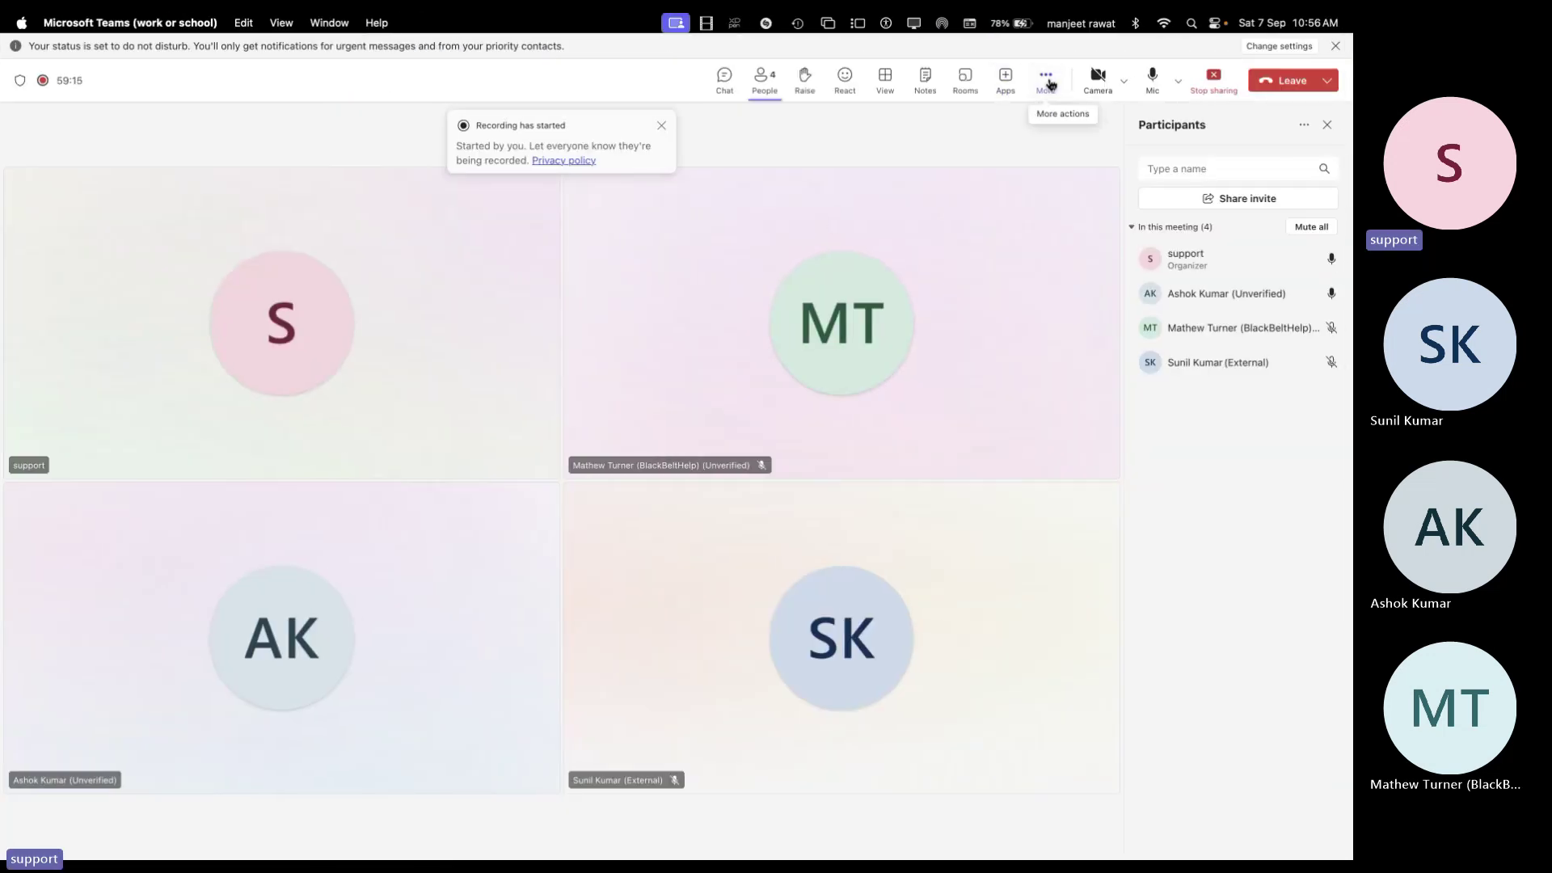
{"action": "left_click", "coordinate": [1045, 78]}
{"action": "mouse_move", "coordinate": [1080, 124]}
{"action": "key", "text": "ctrl+Left"}
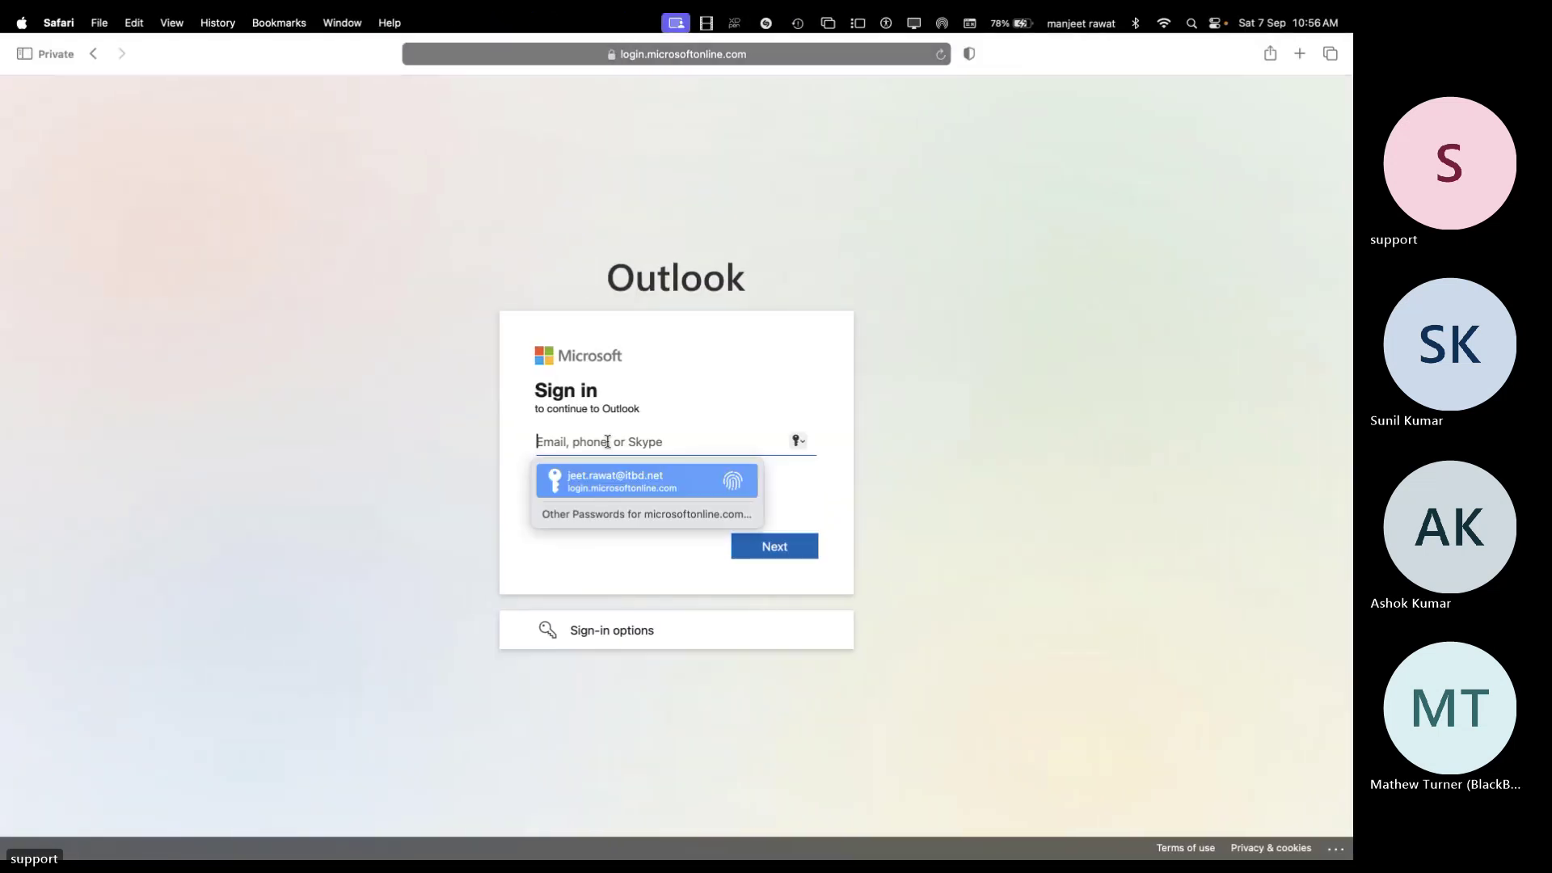
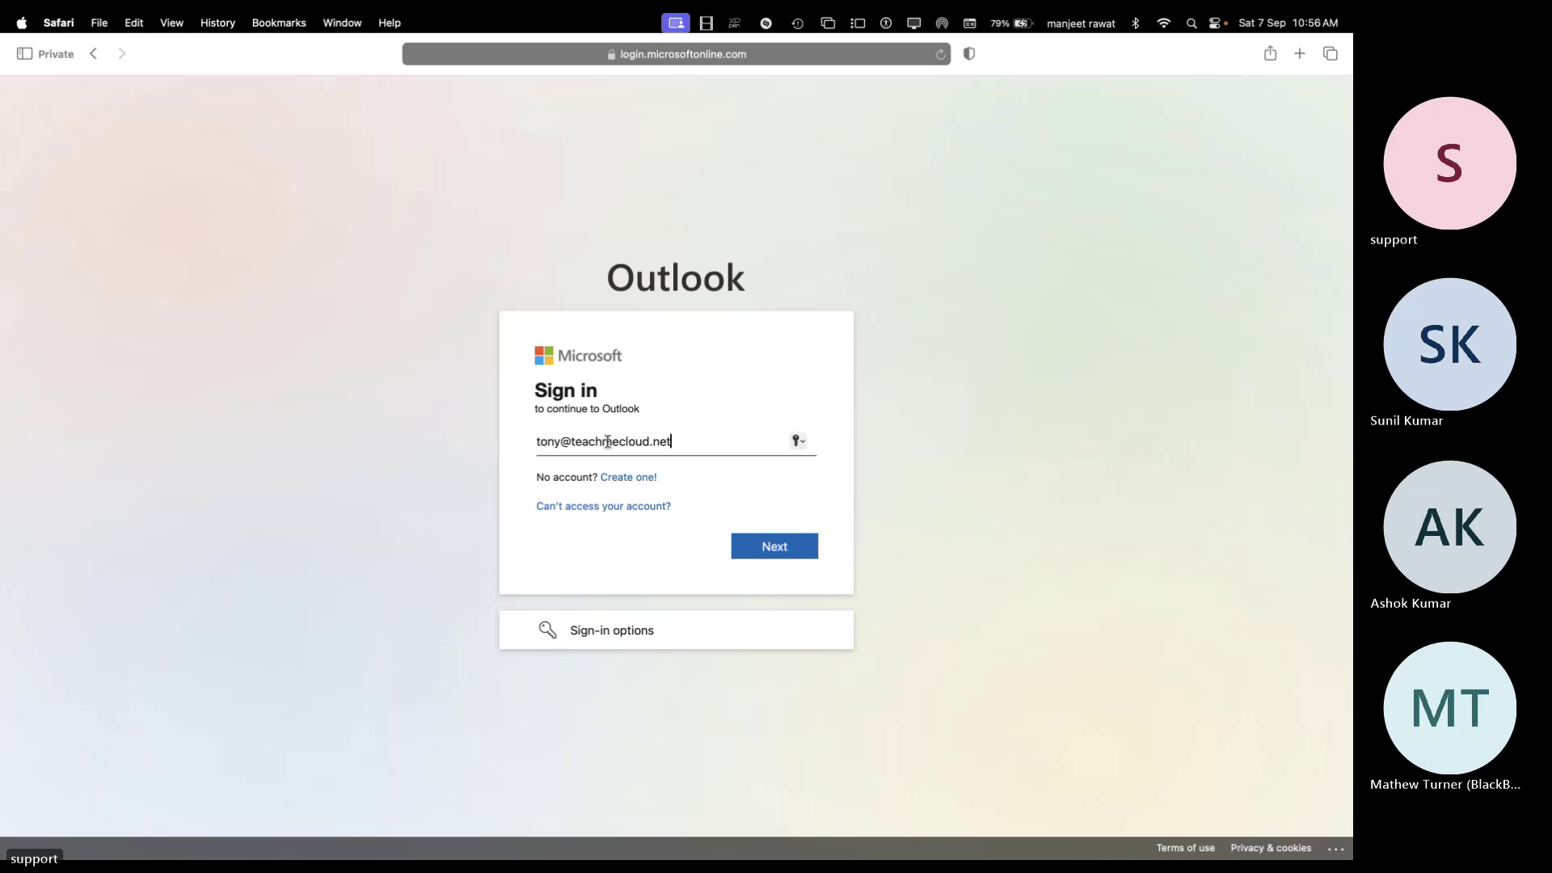
Enter the user's work e-mail and try the password twice; it is rejected as incorrect
{"action": "key", "text": "Return"}
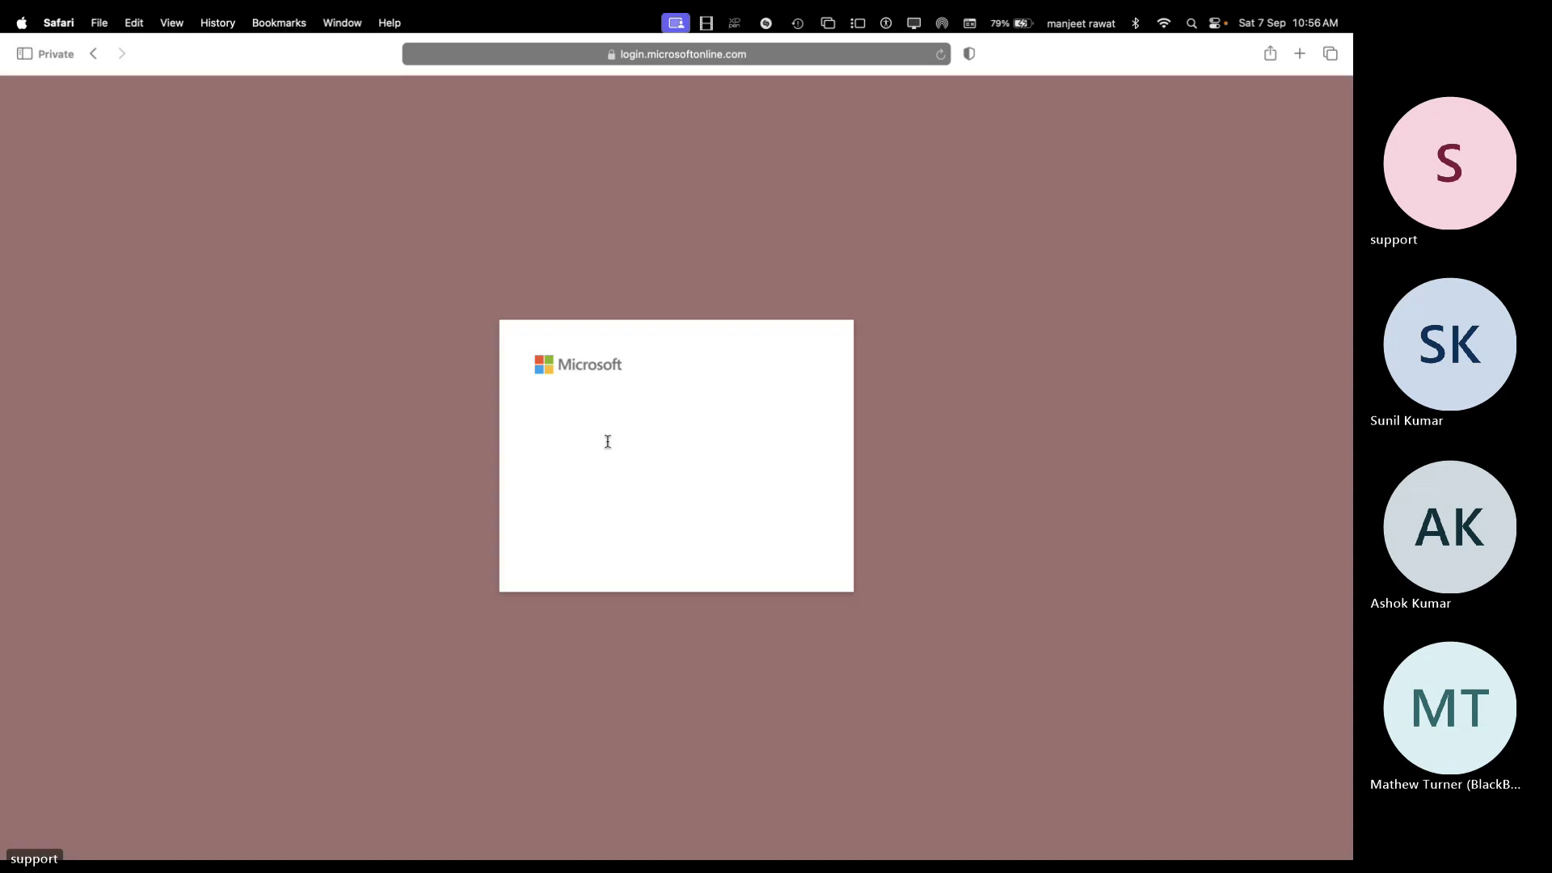
{"action": "type", "text": "••"}
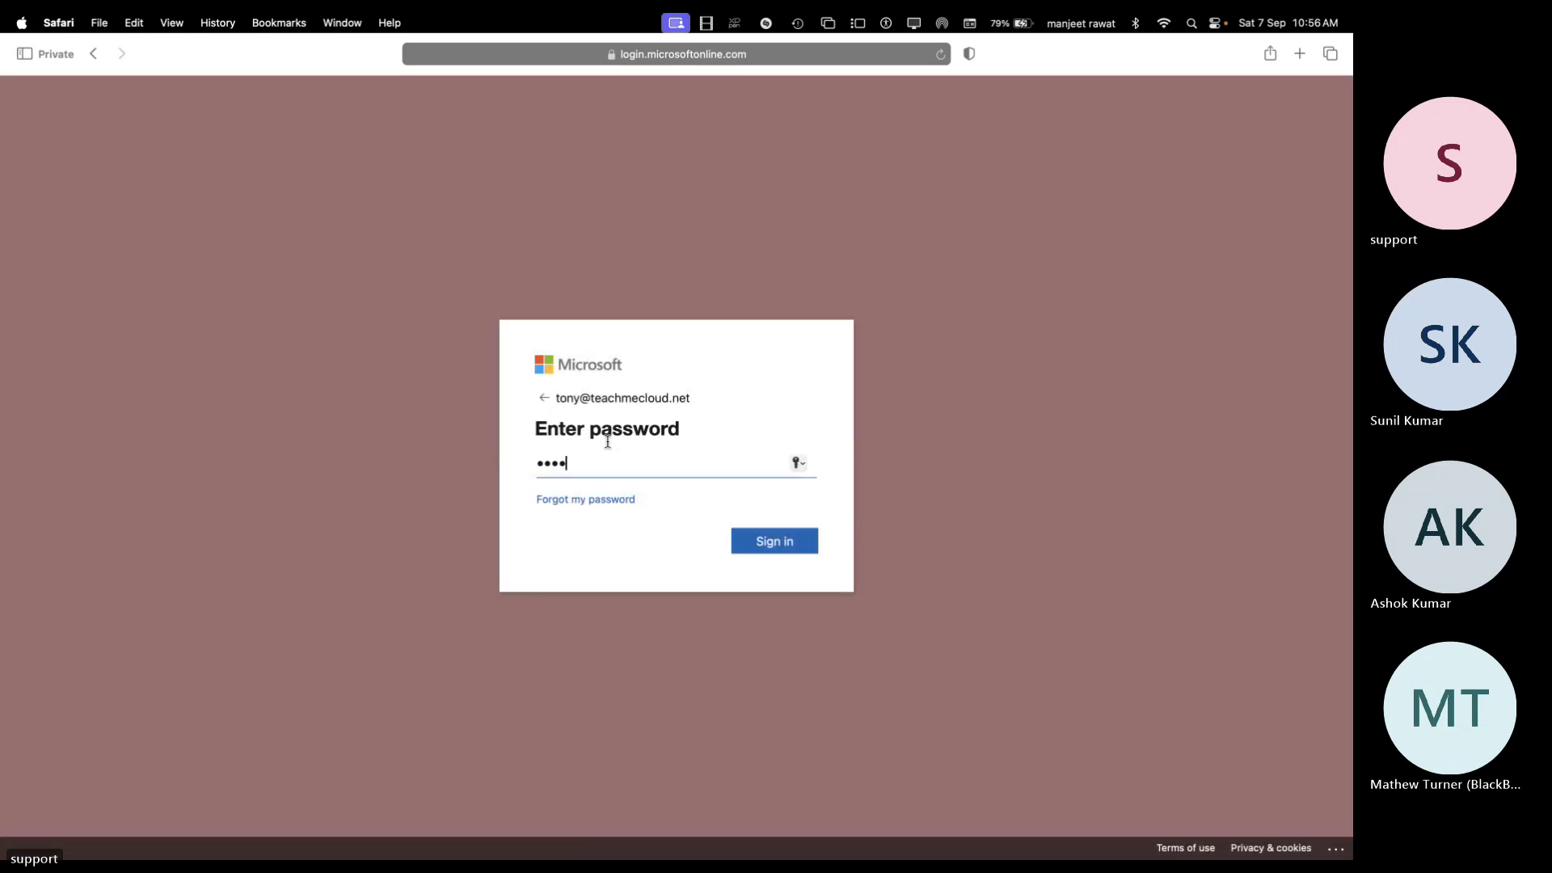
{"action": "type", "text": "•••••••"}
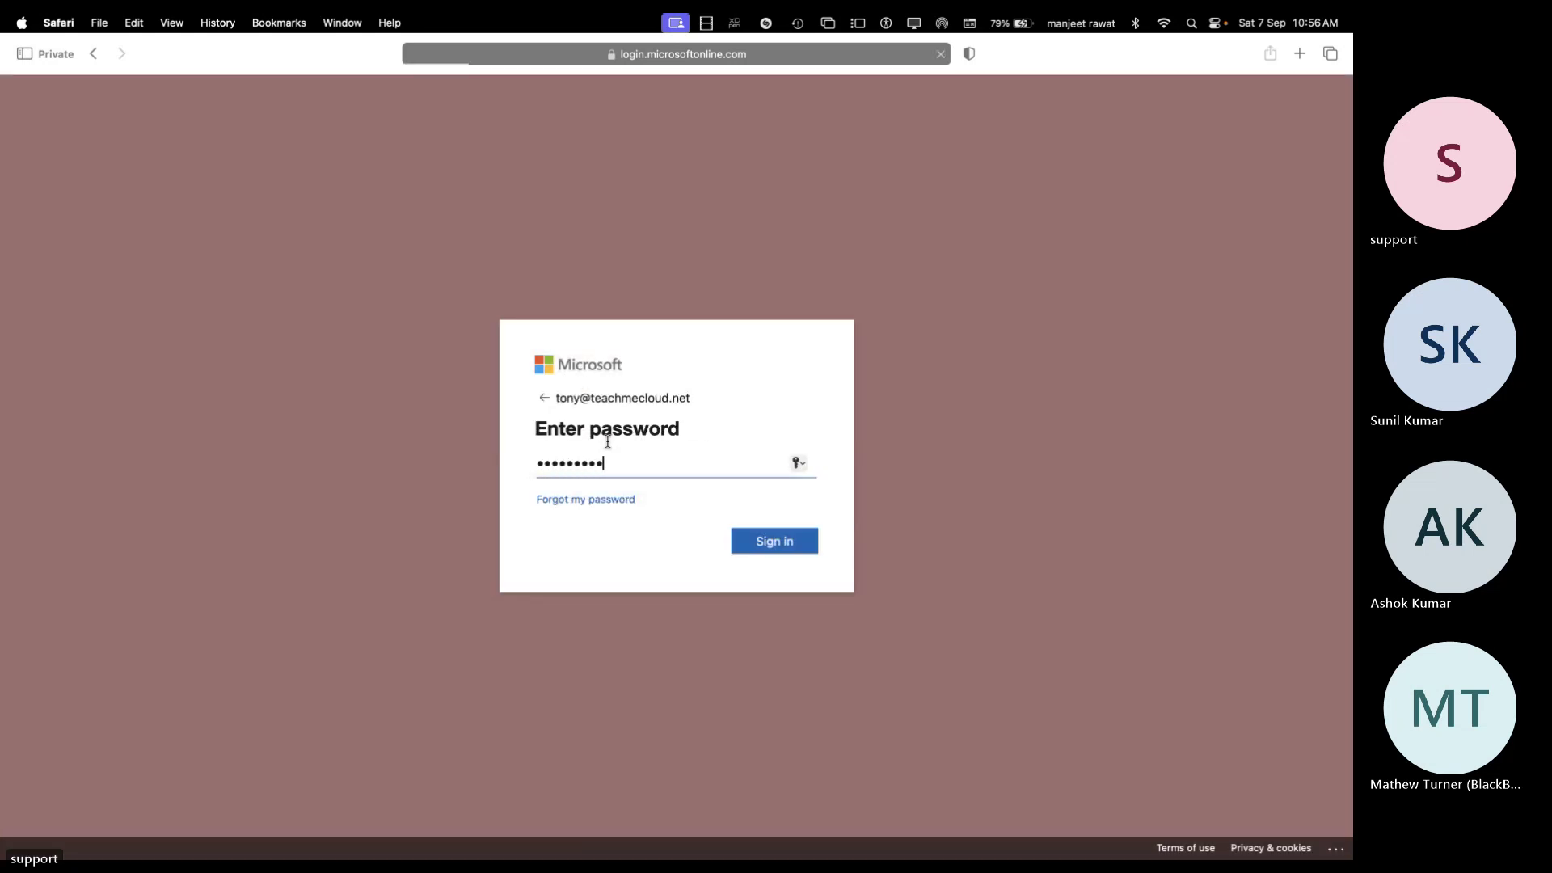
{"action": "key", "text": "Return"}
{"action": "type", "text": "•"}
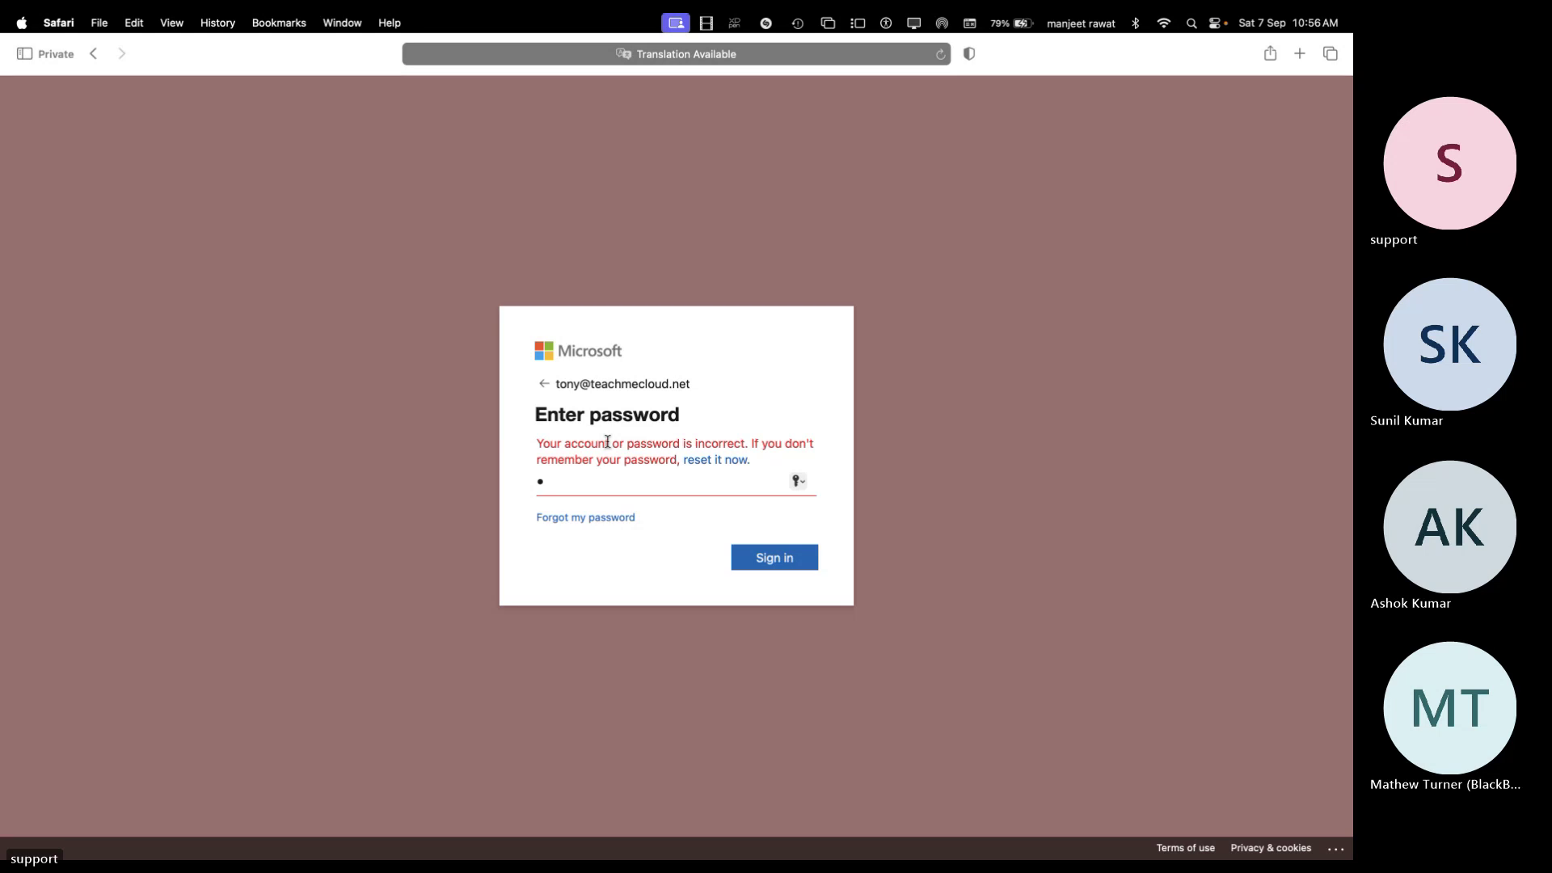
{"action": "type", "text": "••••••••"}
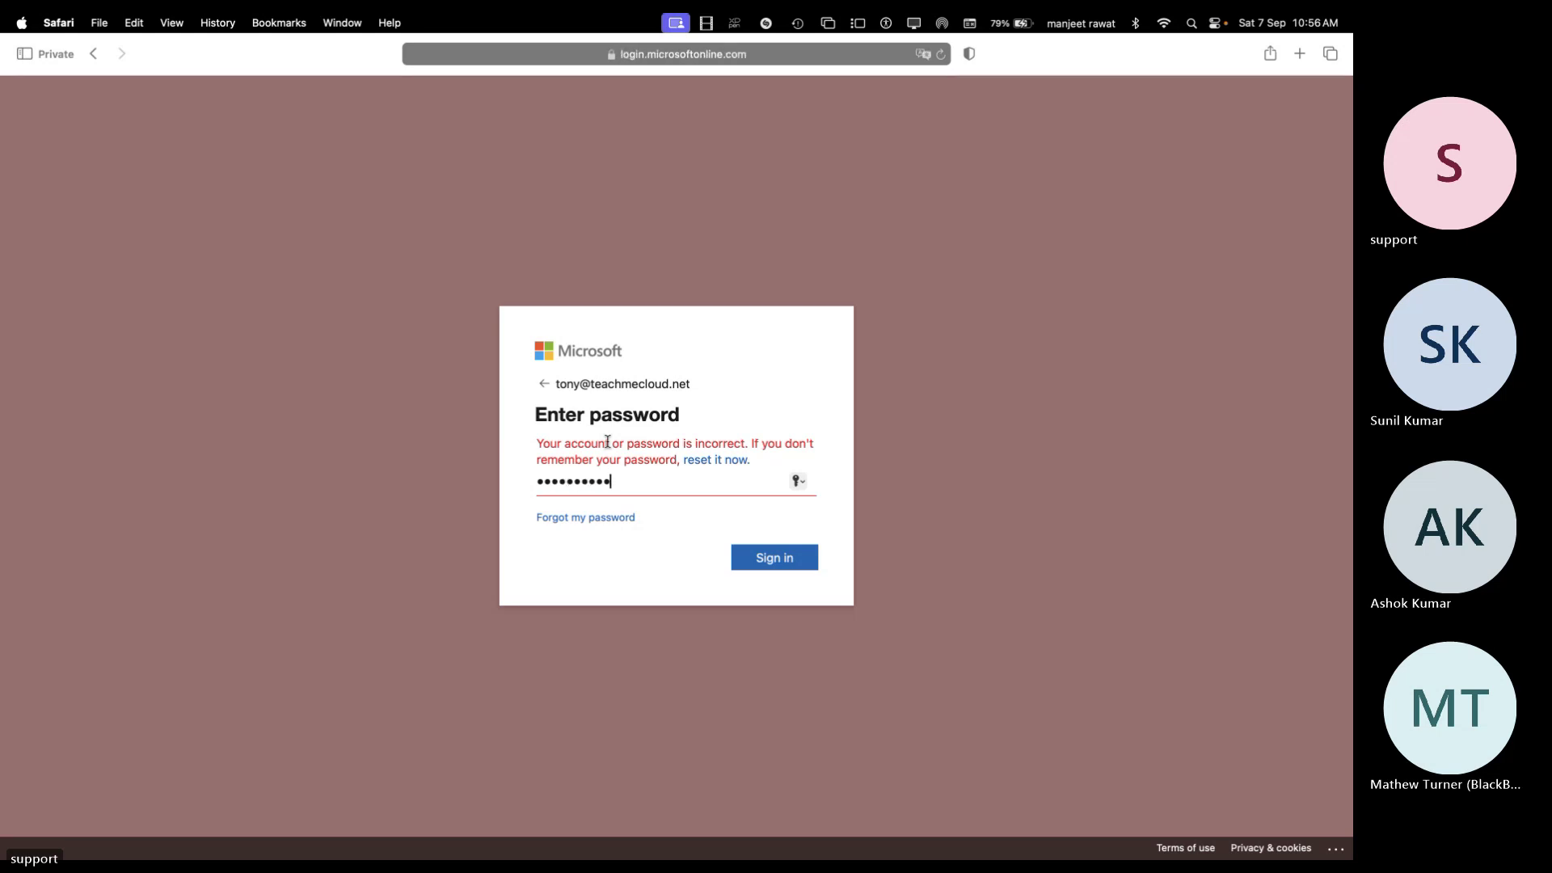
{"action": "key", "text": "Return"}
{"action": "left_click", "coordinate": [590, 483]}
Go to Active users and open the details of the user needing a reset
{"action": "key", "text": "ctrl+Right"}
{"action": "key", "text": "ctrl+Right"}
{"action": "key", "text": "ctrl+Right"}
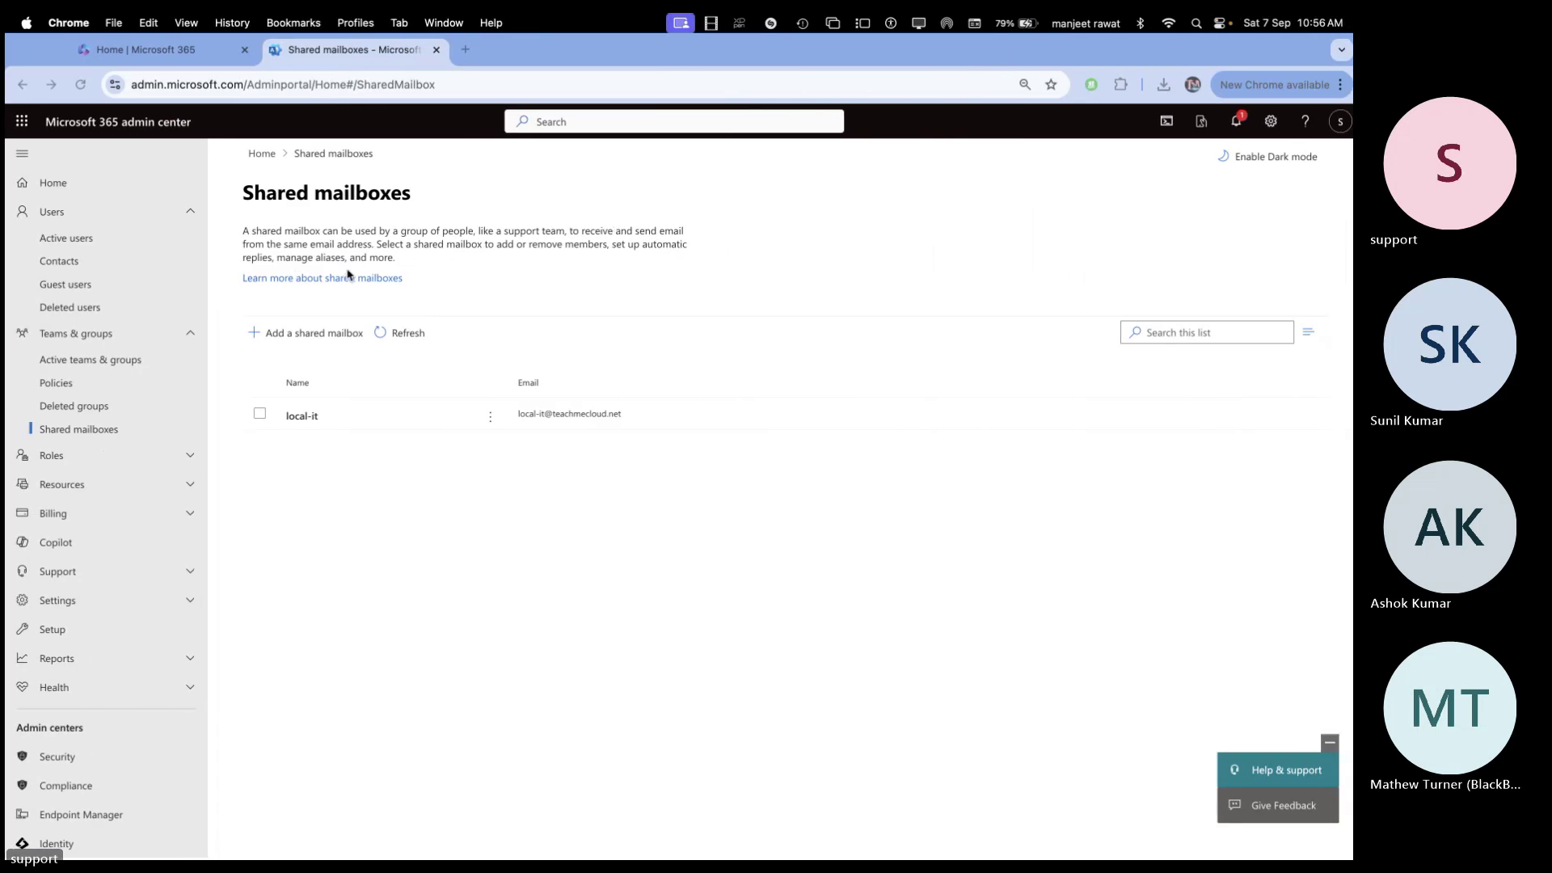
{"action": "left_click", "coordinate": [73, 213]}
{"action": "left_click", "coordinate": [72, 214]}
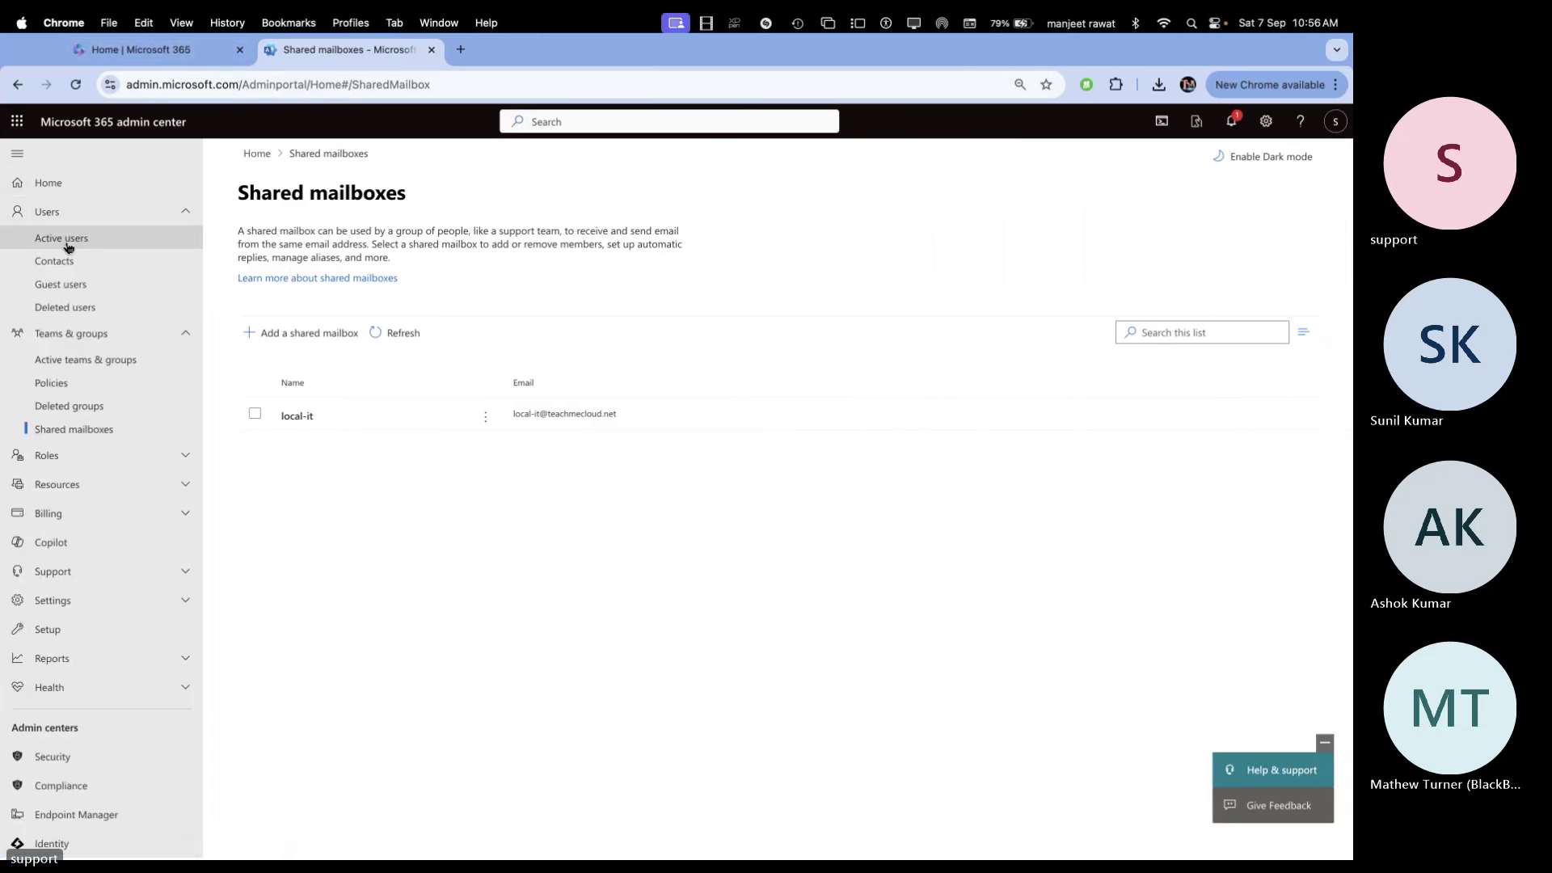
{"action": "left_click", "coordinate": [61, 238]}
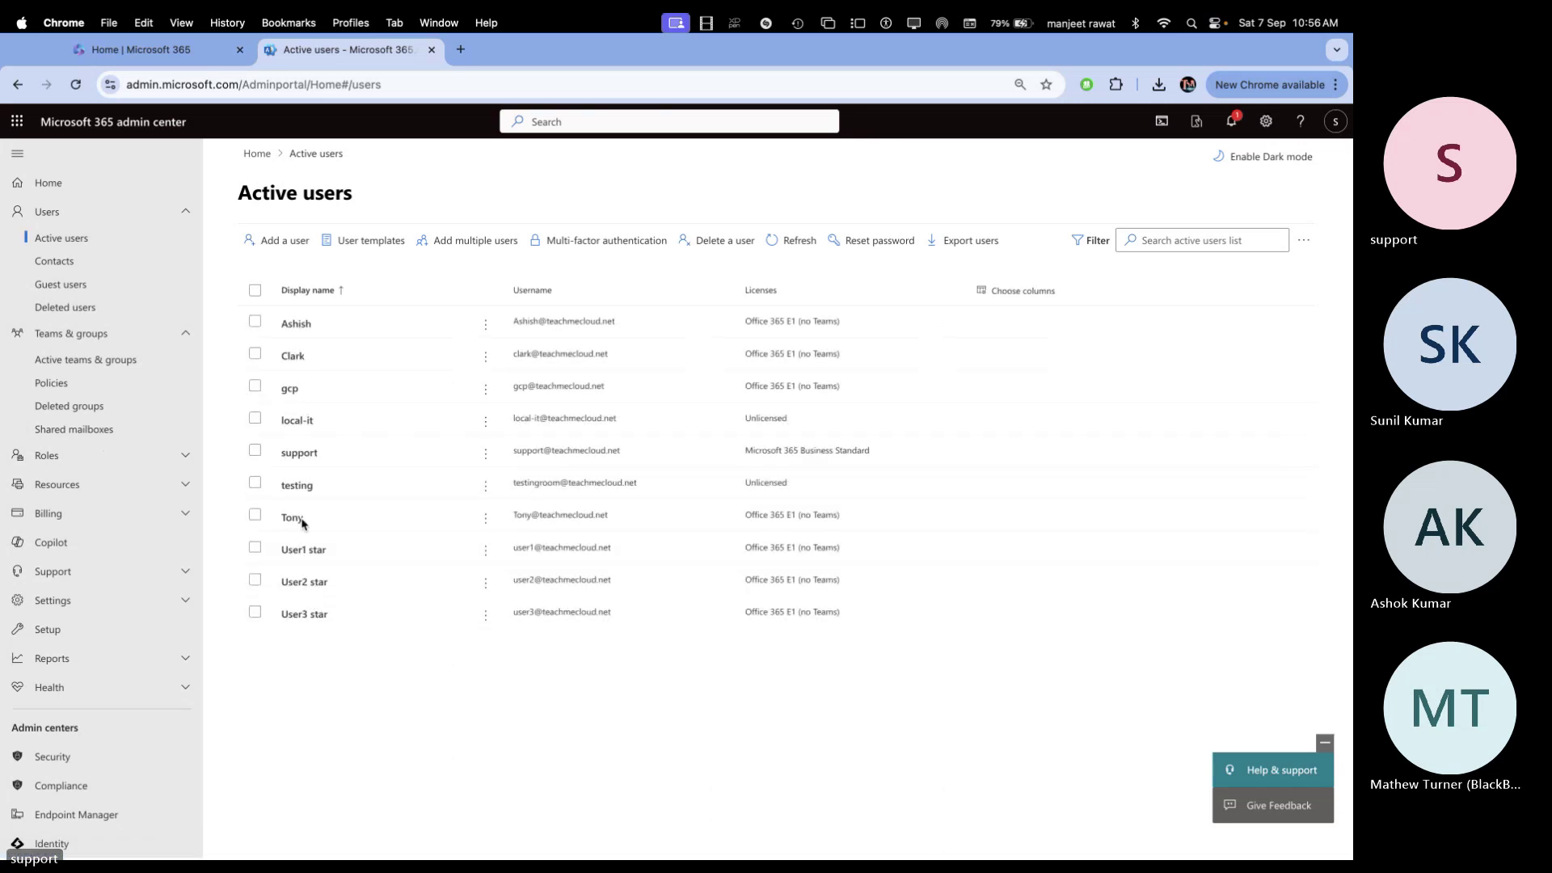
{"action": "left_click", "coordinate": [293, 518]}
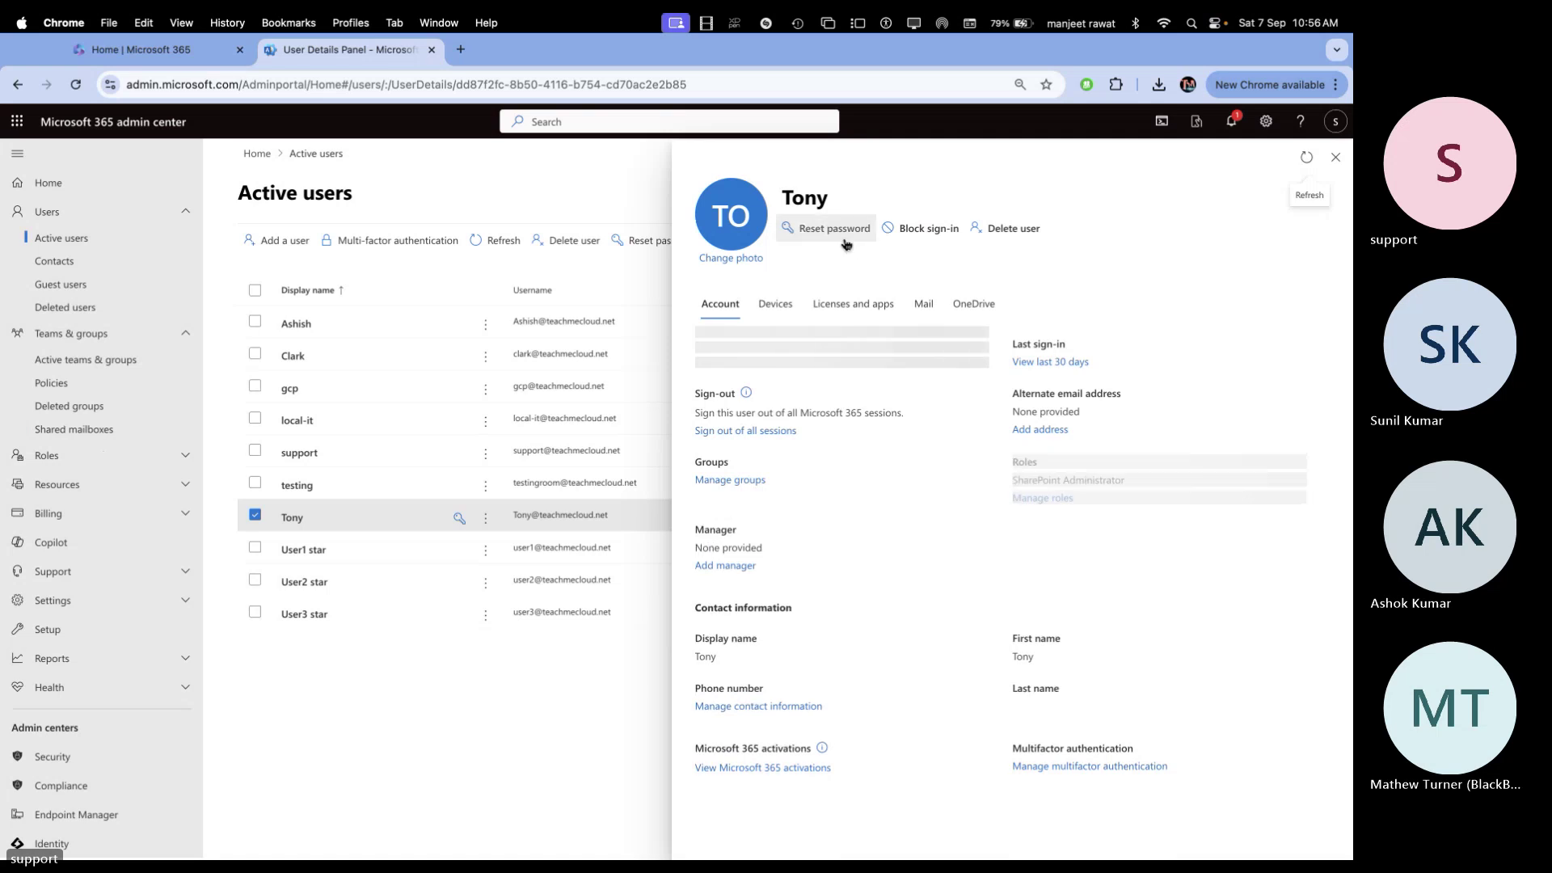
Reset the password to an auto-generated one, toggling the change-at-sign-in option, and copy it
{"action": "left_click", "coordinate": [840, 233]}
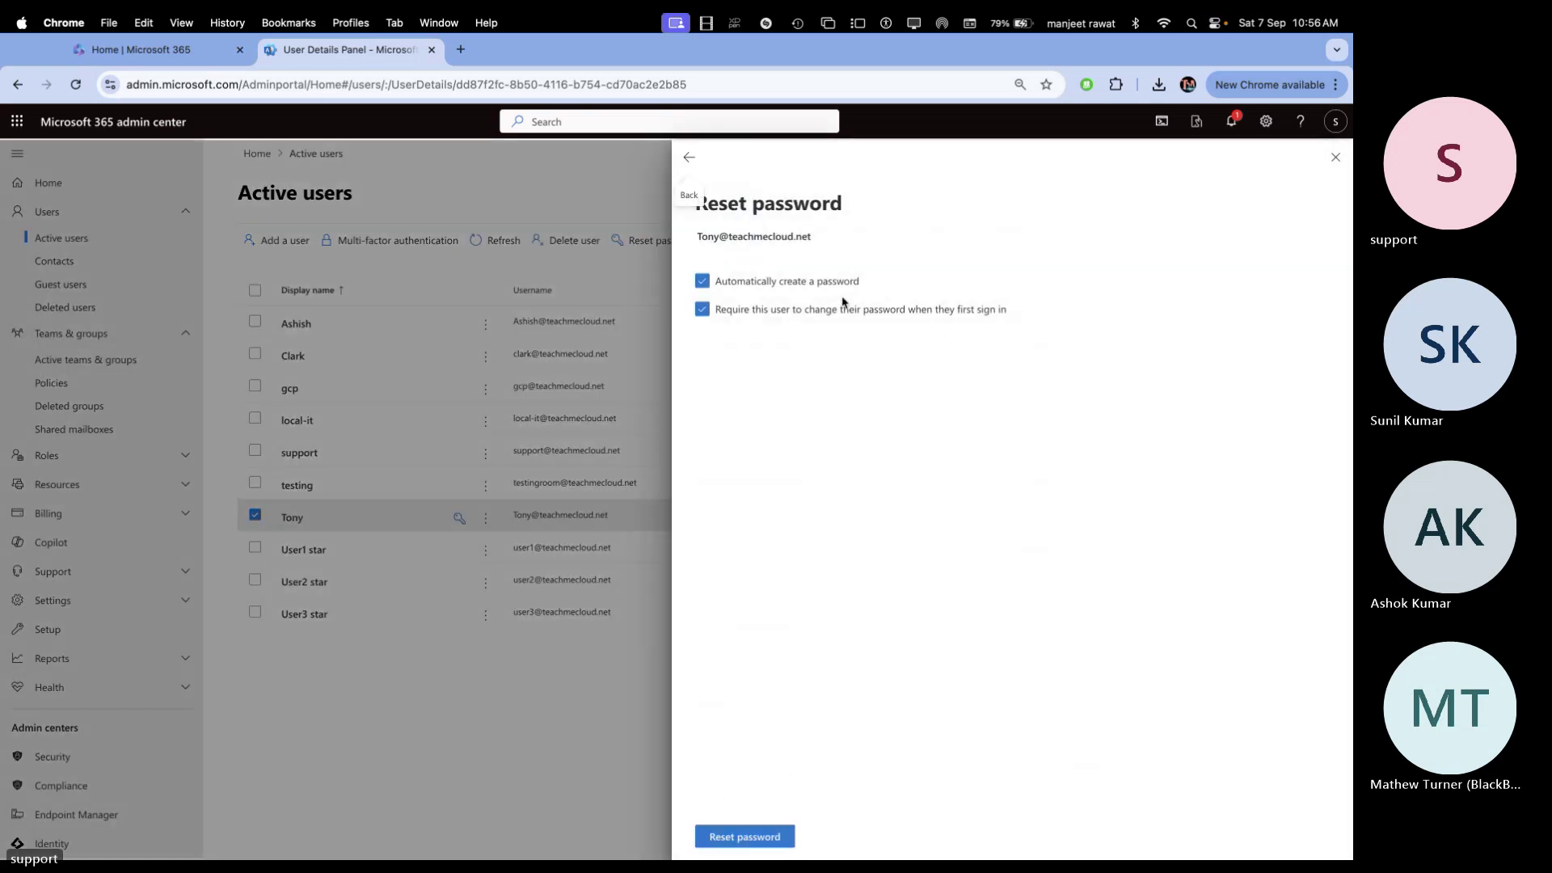
{"action": "left_click", "coordinate": [719, 311]}
{"action": "left_click", "coordinate": [768, 835]}
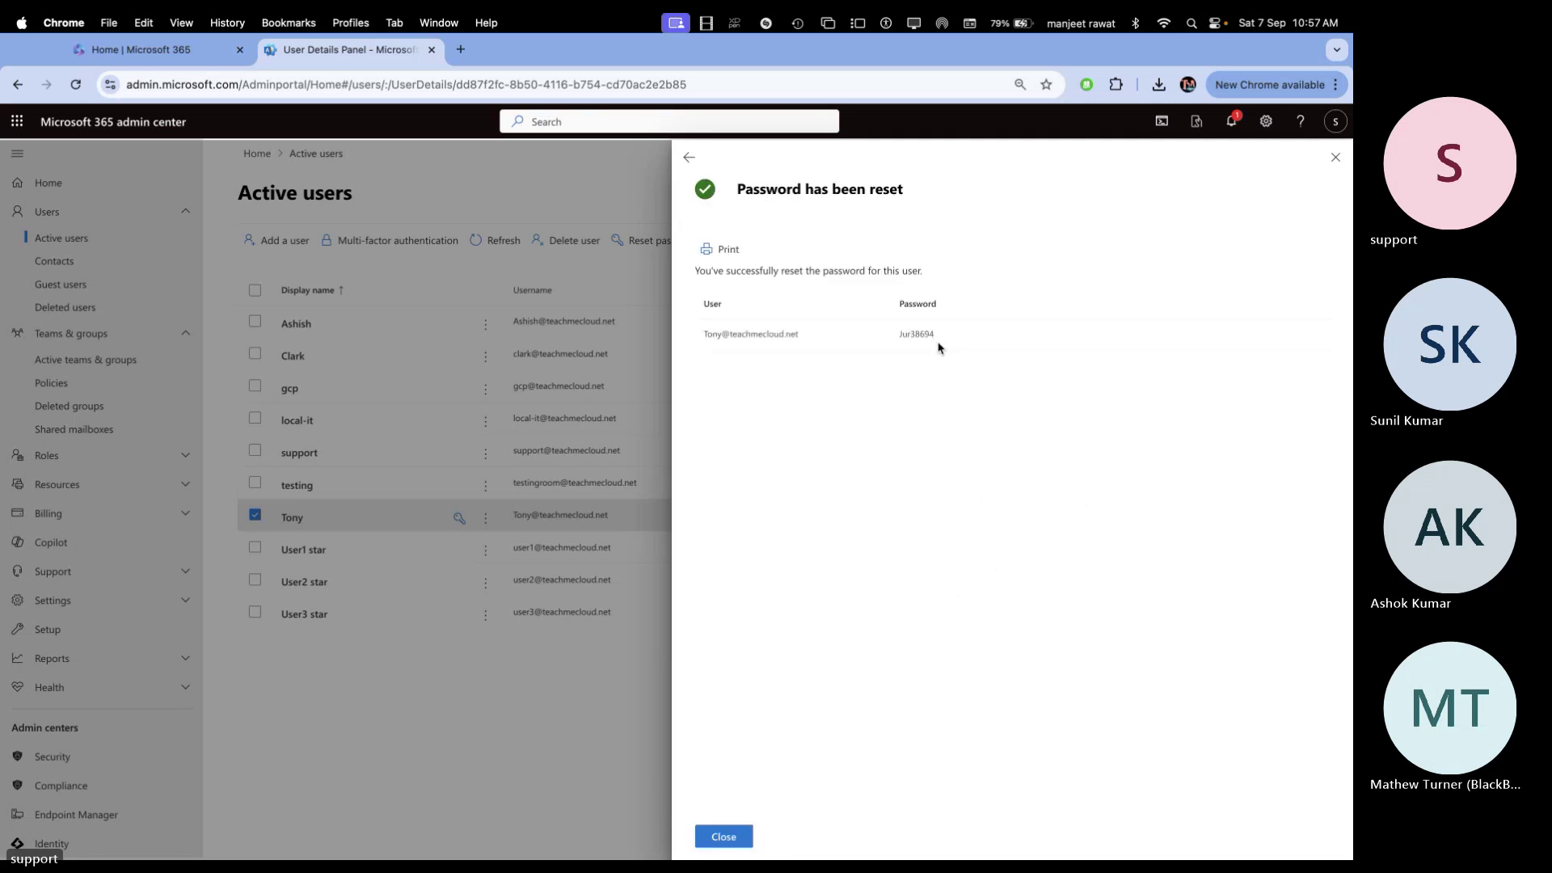
{"action": "left_click_drag", "start_coordinate": [936, 339], "coordinate": [901, 337]}
{"action": "right_click", "coordinate": [925, 338]}
{"action": "left_click", "coordinate": [951, 373]}
Sign in on the Outlook page with the pasted reset password
{"action": "key", "text": "super+Tab"}
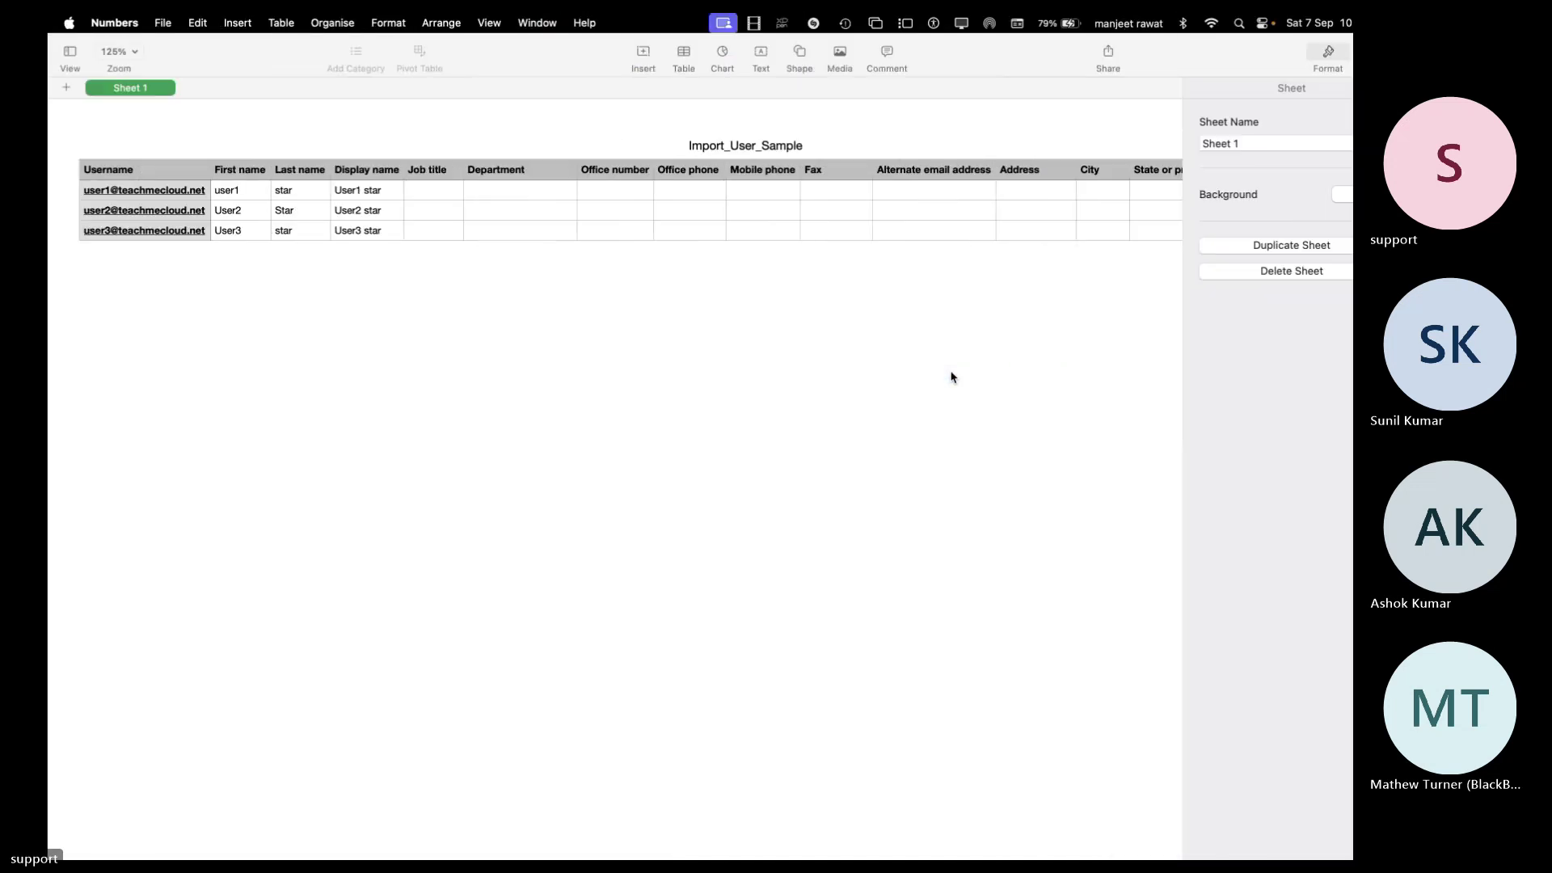
{"action": "key", "text": "super+Tab"}
{"action": "key", "text": "super+Tab"}
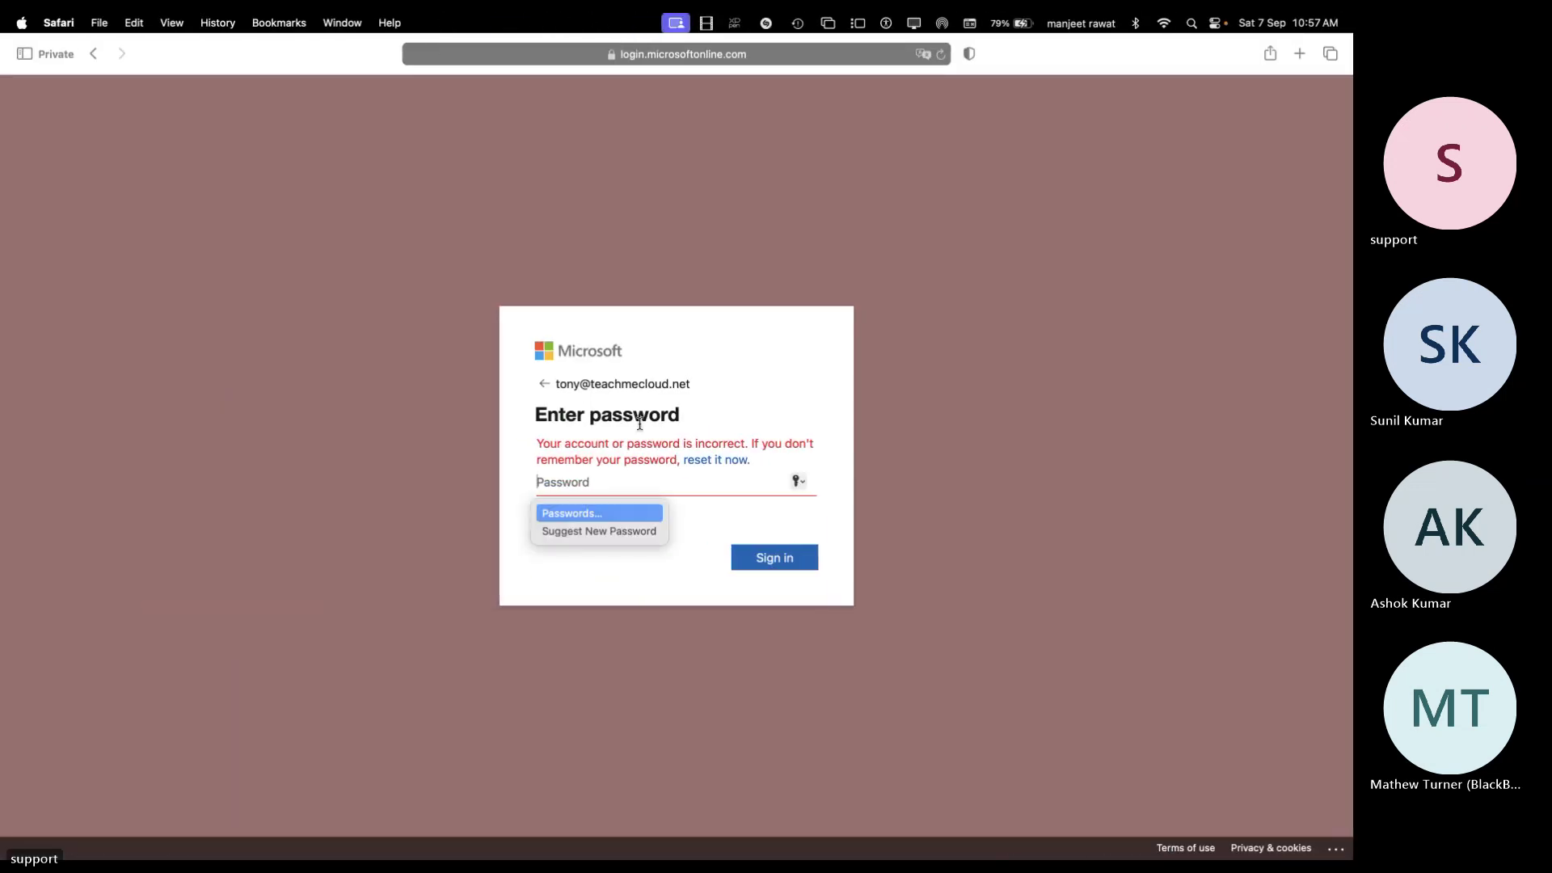
{"action": "key", "text": "super+v"}
{"action": "left_click", "coordinate": [772, 556]}
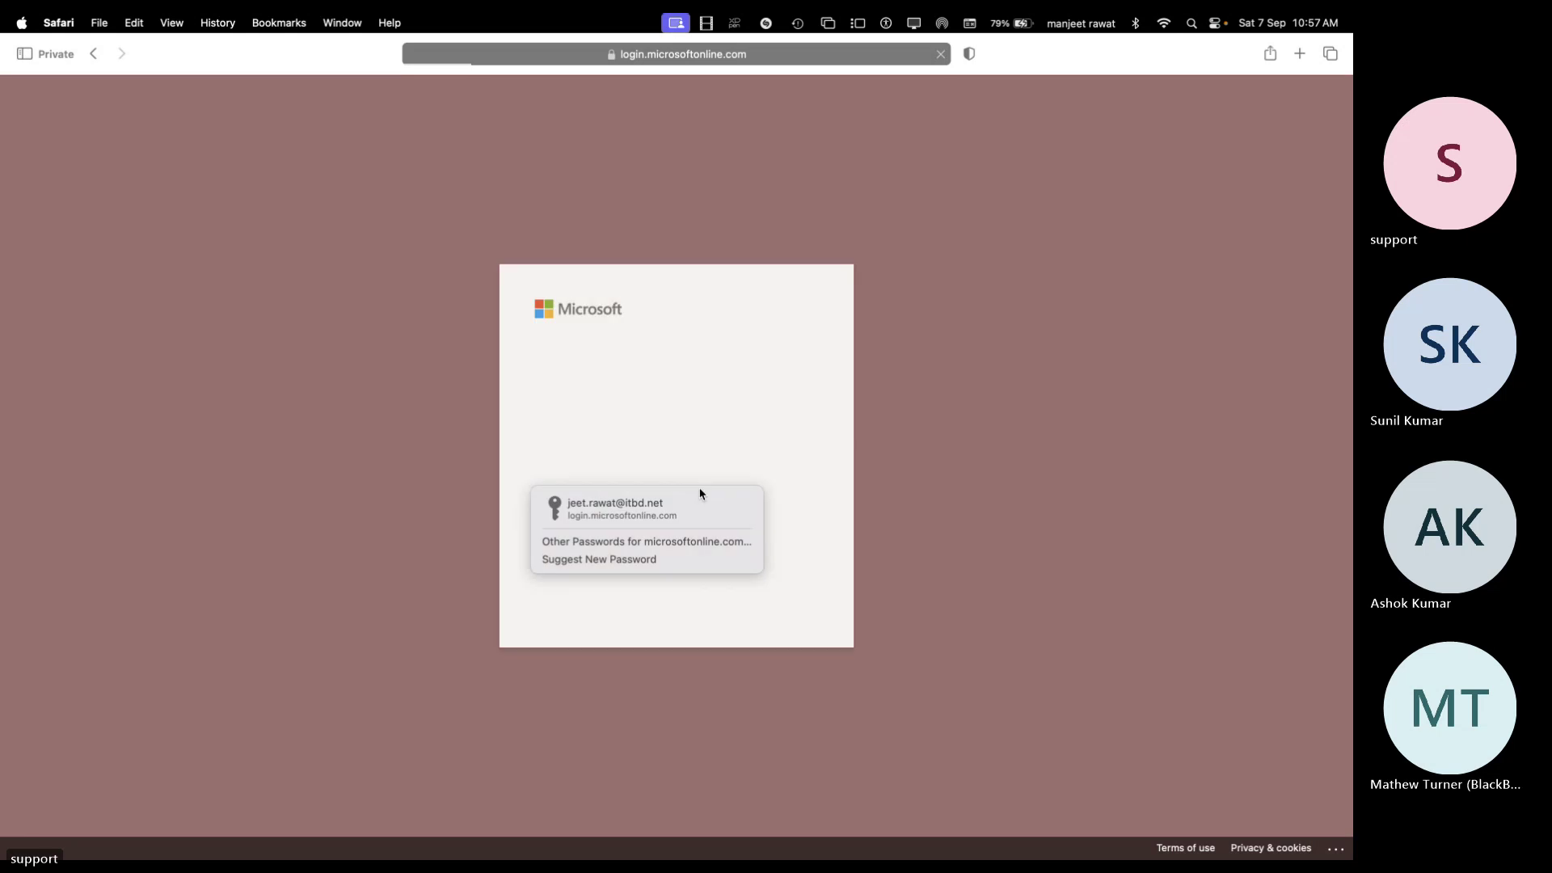
Update the password with current, new and confirmed values, then continue to security info setup
{"action": "key", "text": "super+v"}
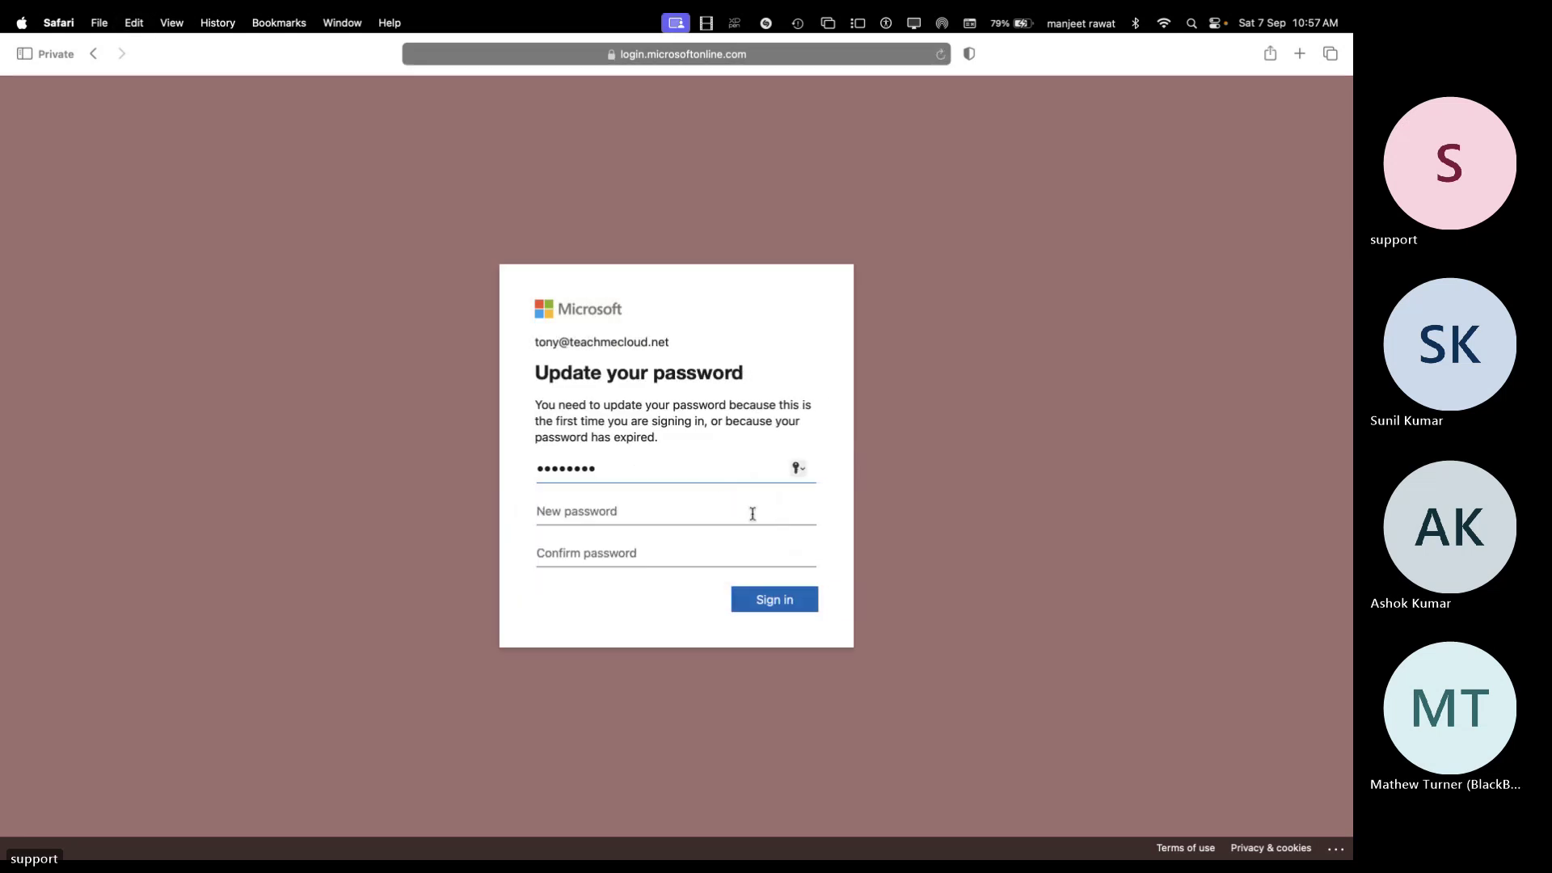
{"action": "left_click", "coordinate": [766, 511]}
{"action": "type", "text": "•"}
{"action": "key", "text": "Tab"}
{"action": "type", "text": "•"}
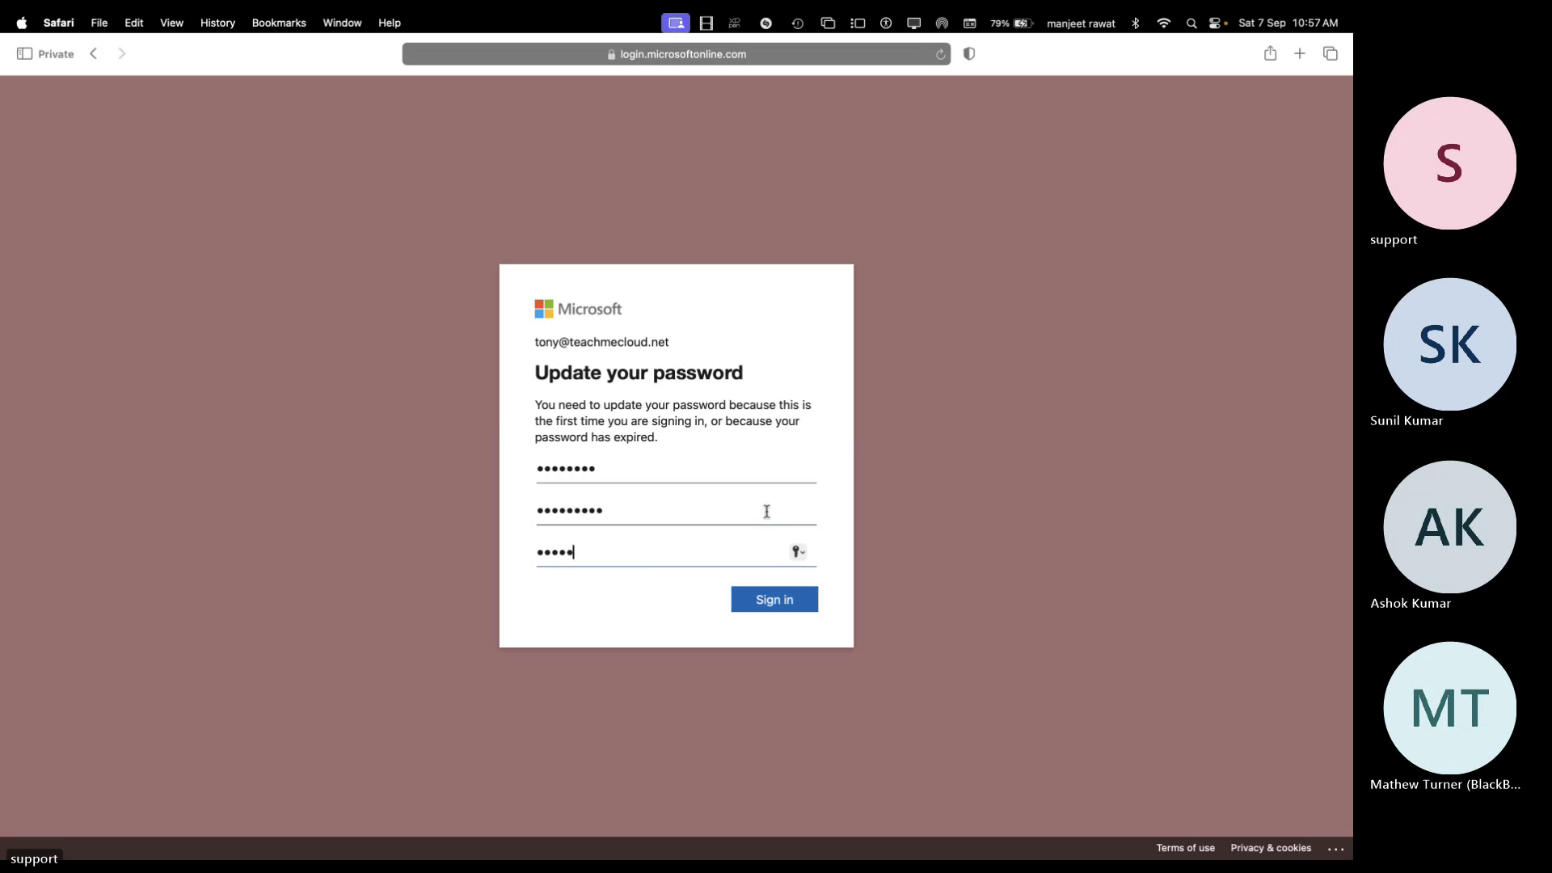
{"action": "key", "text": "Return"}
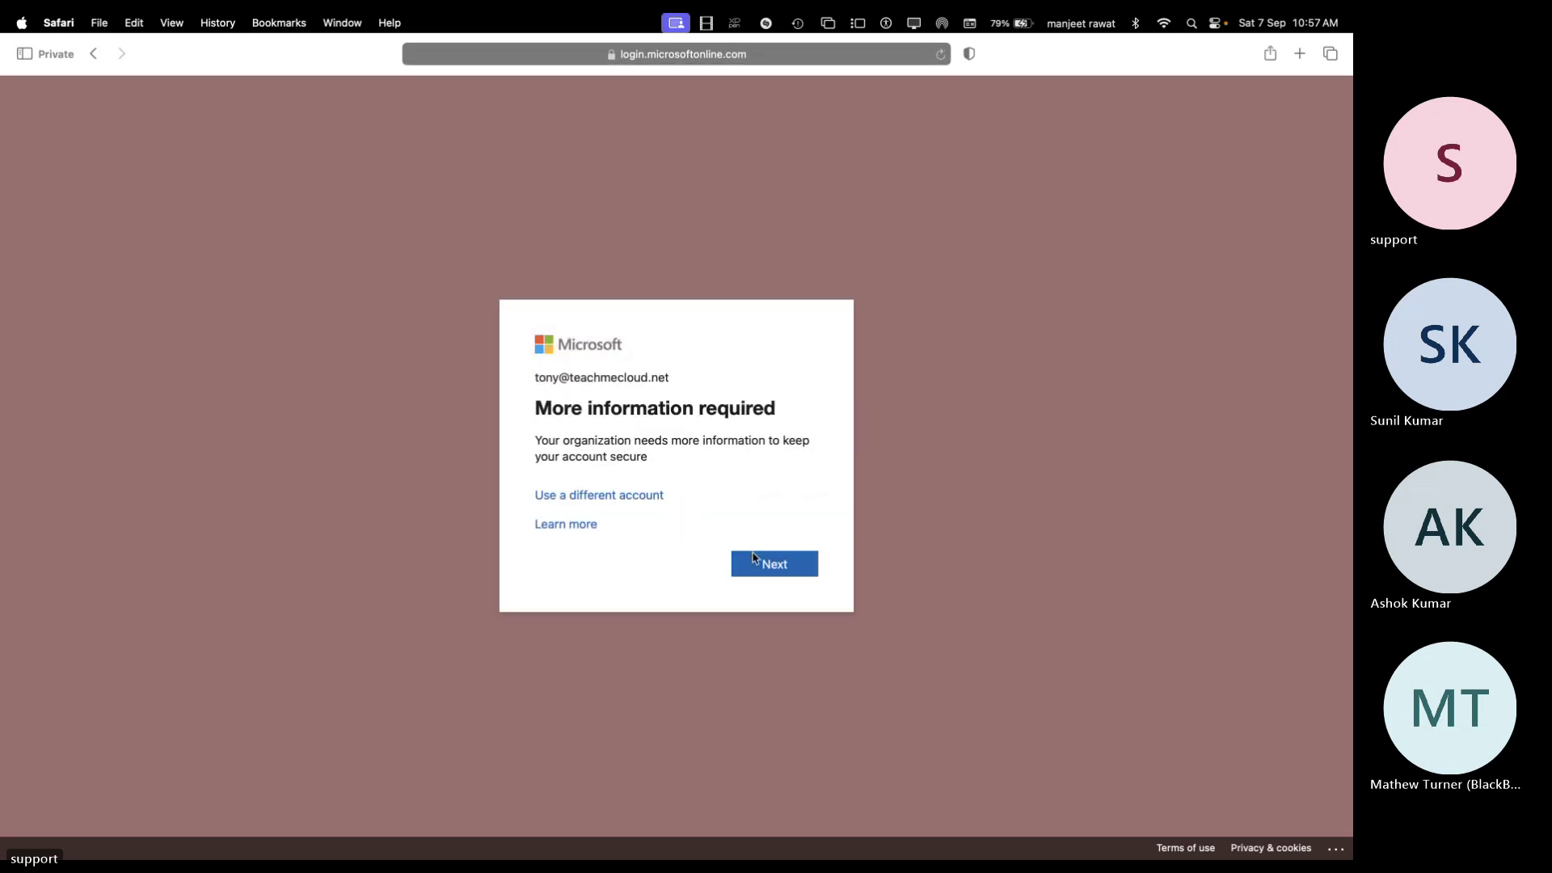
{"action": "left_click", "coordinate": [773, 569]}
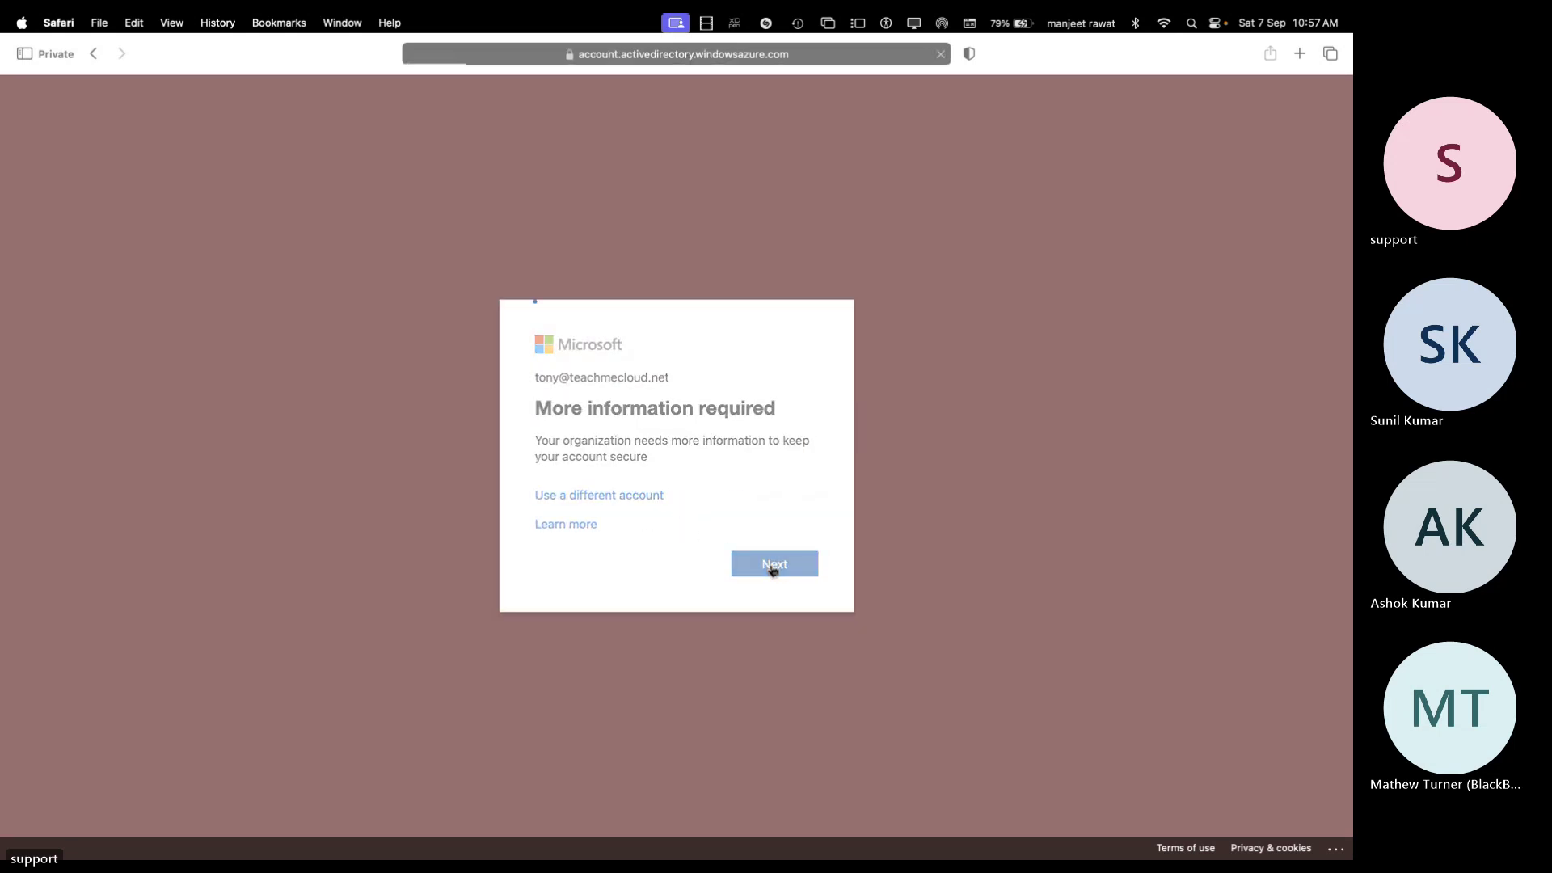
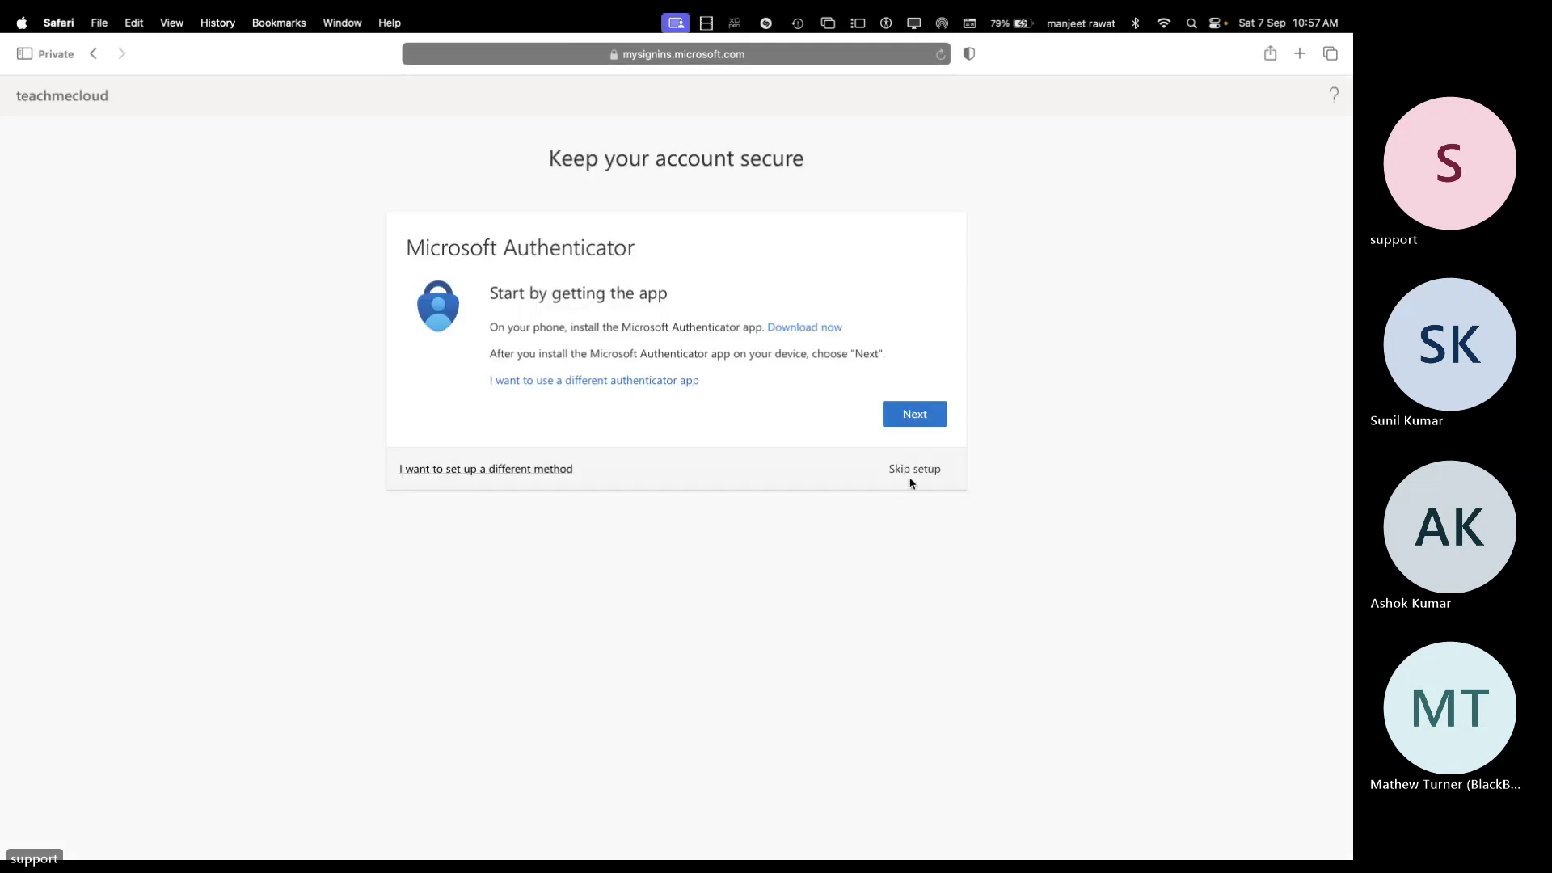
Skip the authenticator setup and decline to stay signed in, landing in the empty Inbox
{"action": "left_click", "coordinate": [915, 469]}
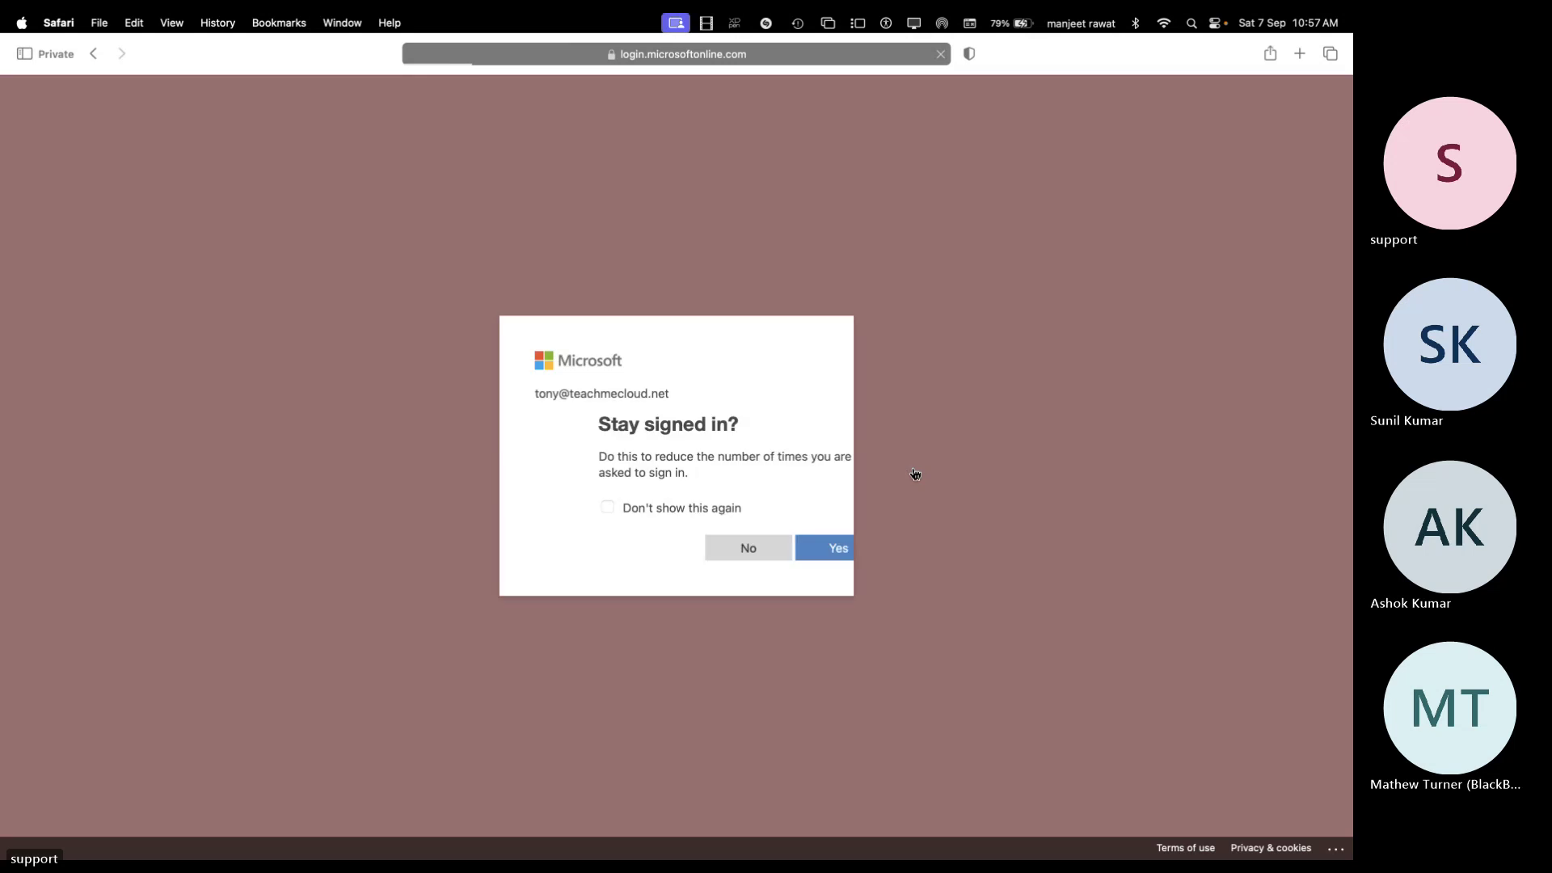
{"action": "left_click", "coordinate": [697, 550]}
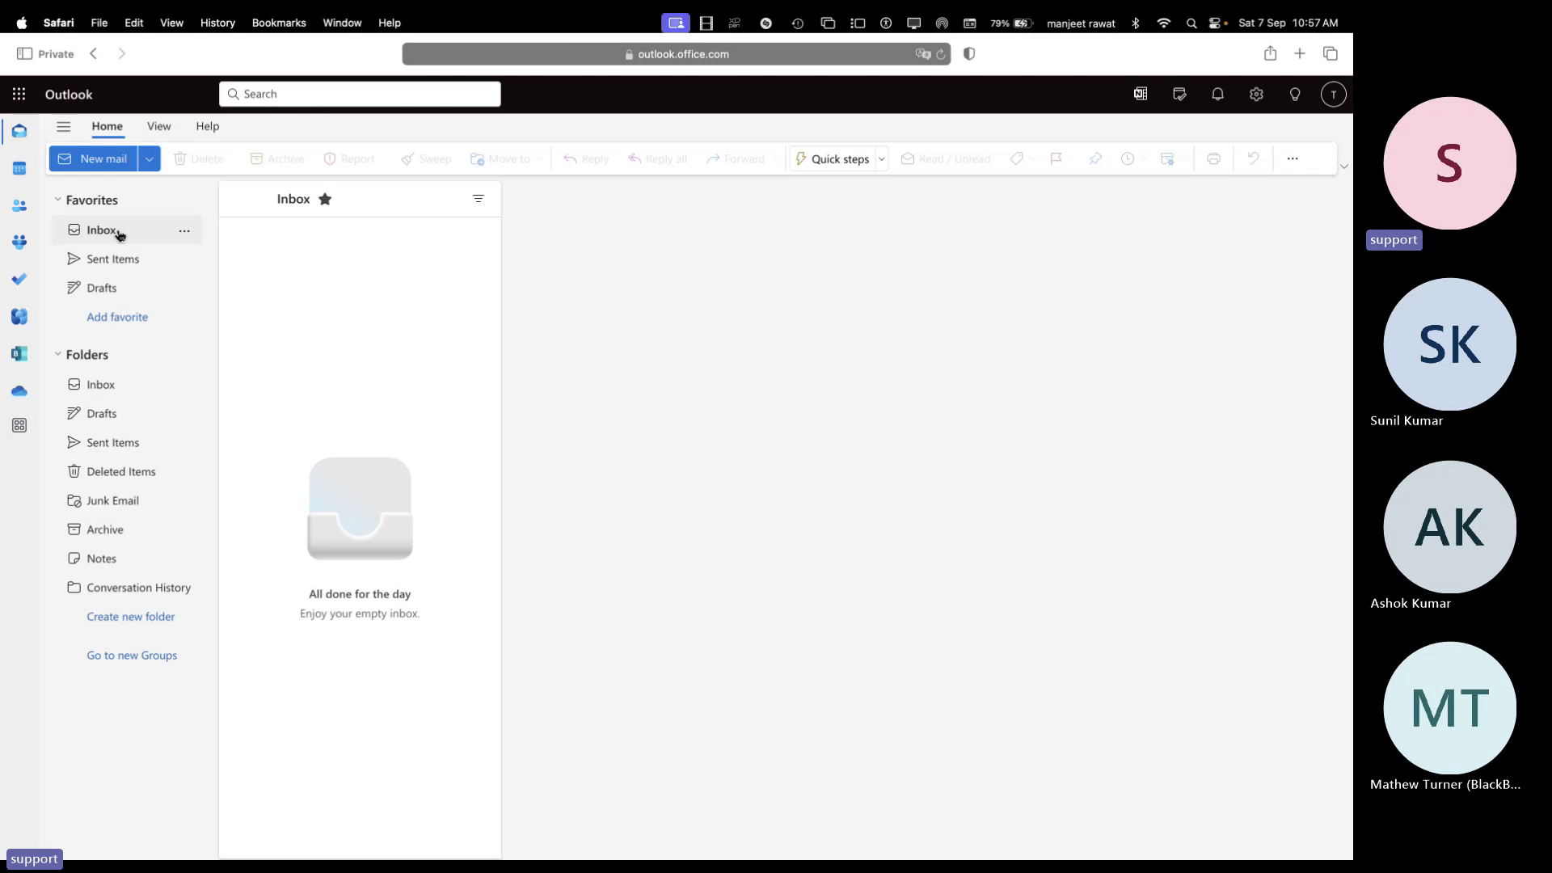
{"action": "key", "text": "ctrl+Right"}
{"action": "key", "text": "ctrl+Right"}
{"action": "key", "text": "ctrl+Right"}
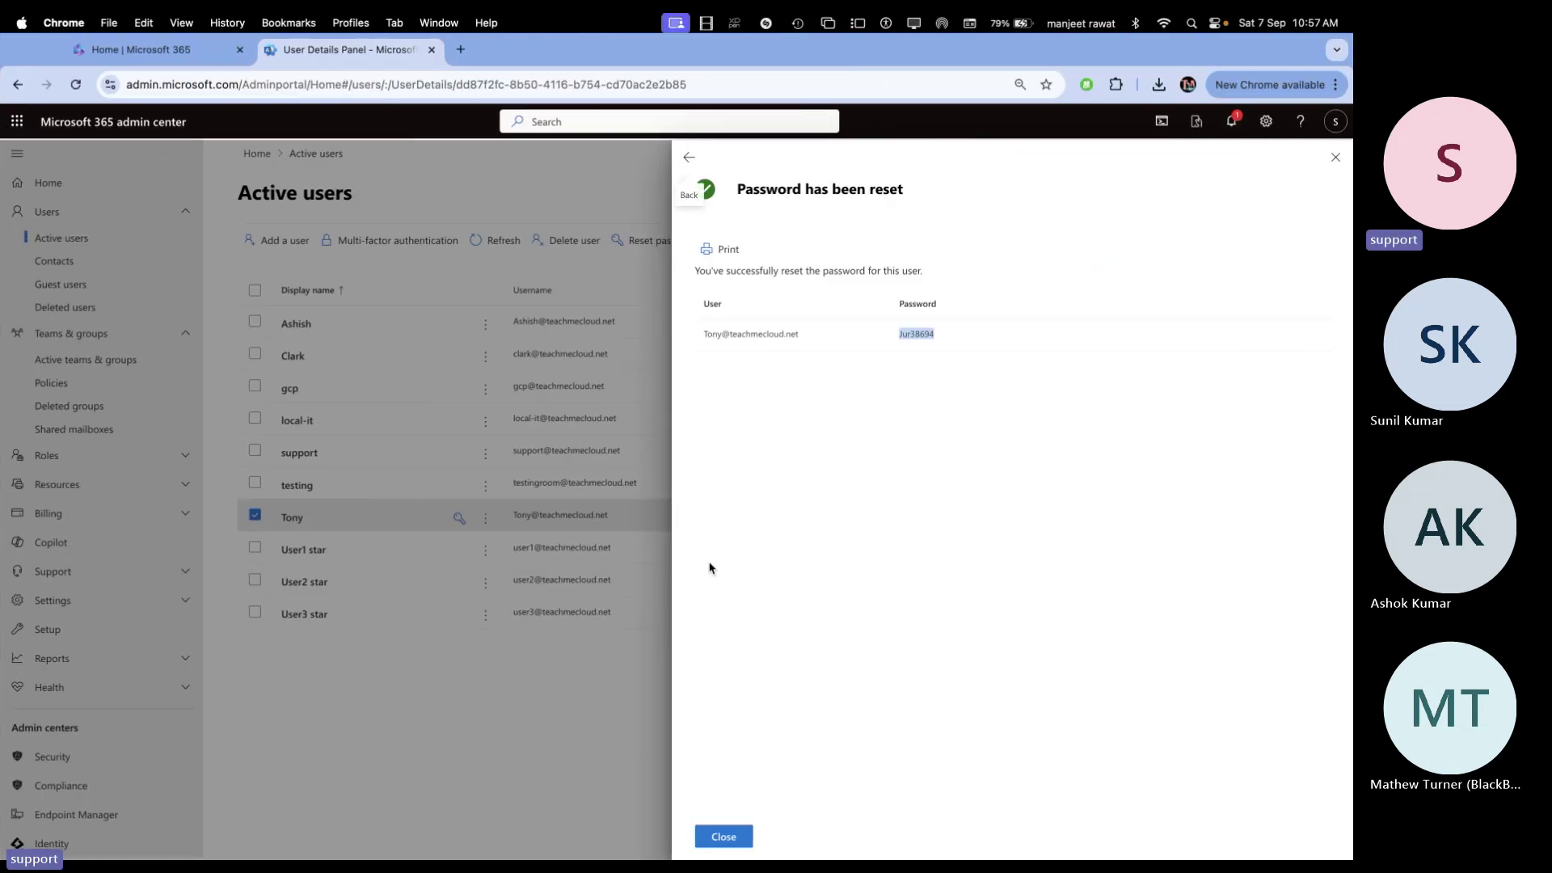
Check which account the gcp Outlook window uses, then discard the unsaved Import_User_Sample spreadsheet
{"action": "key", "text": "super+grave"}
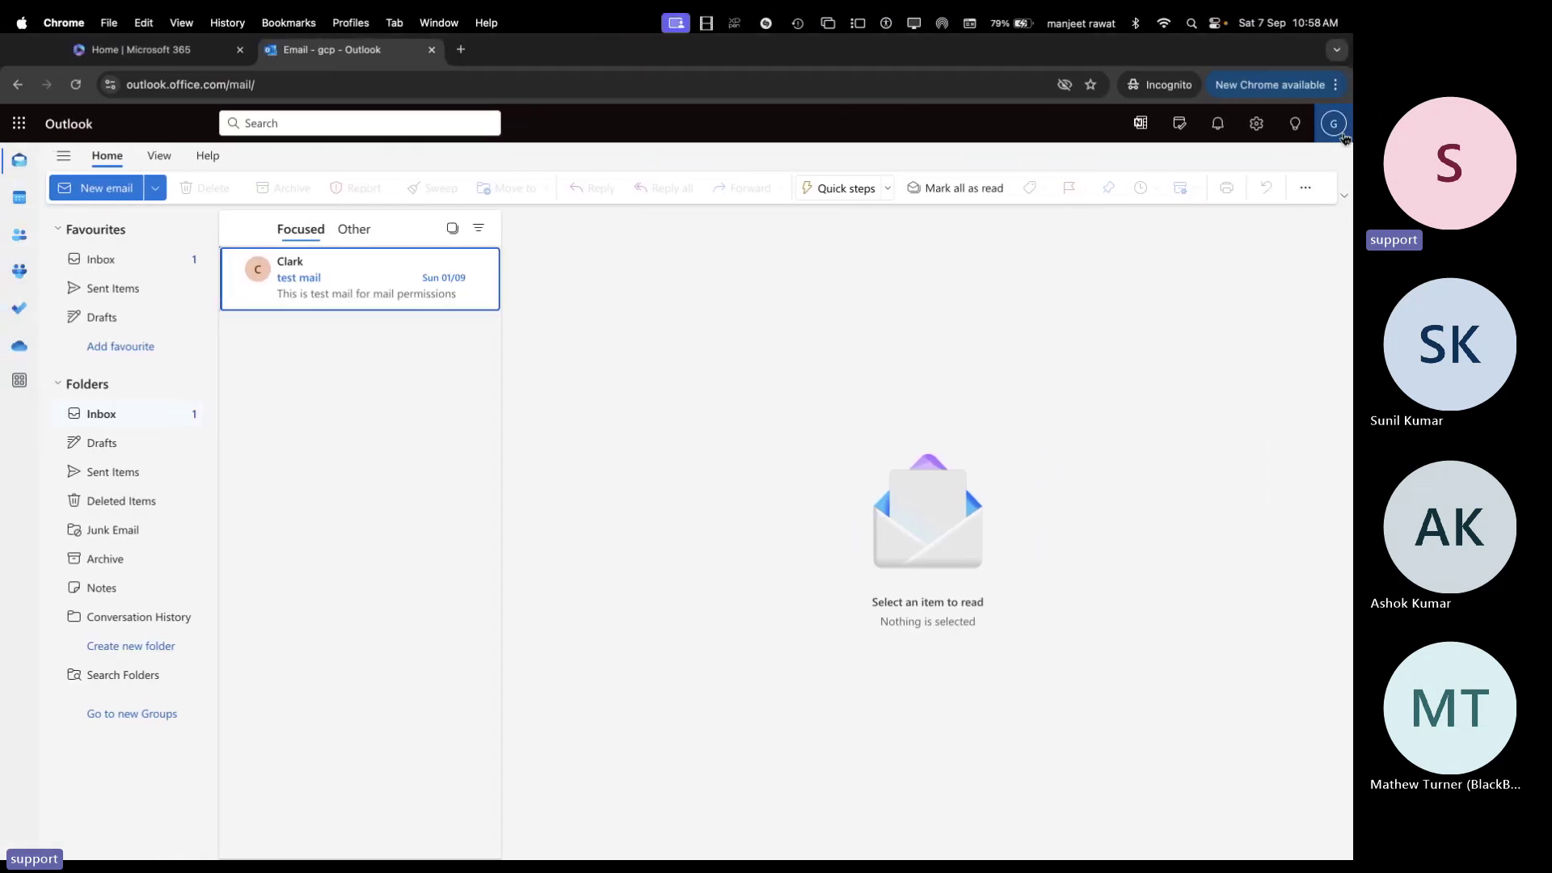
{"action": "left_click", "coordinate": [1342, 135]}
{"action": "left_click", "coordinate": [813, 395]}
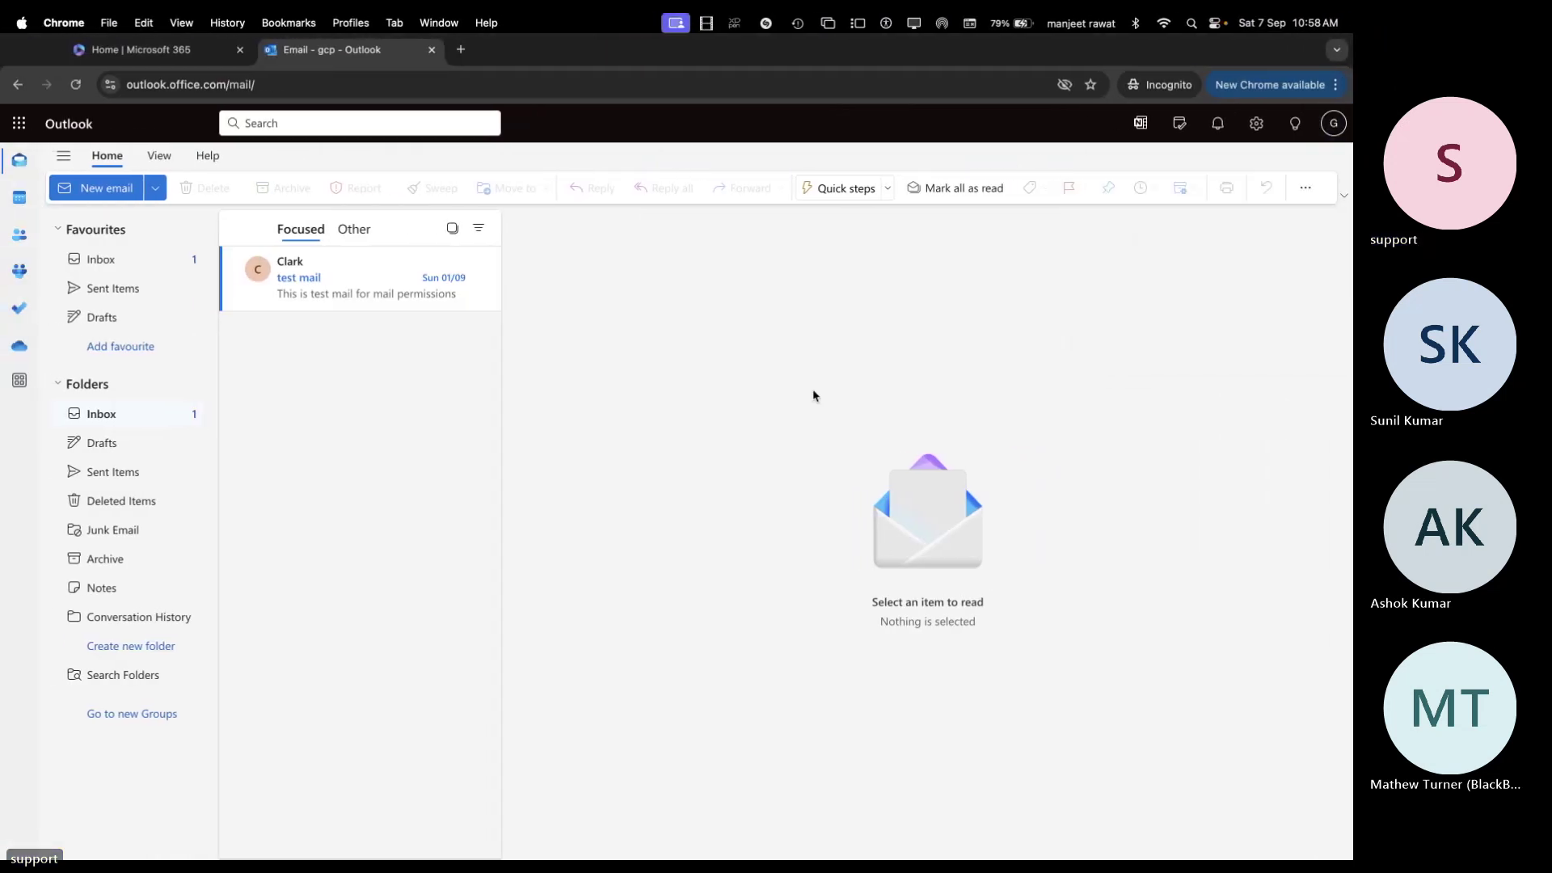
{"action": "key", "text": "ctrl+Right"}
{"action": "key", "text": "ctrl+Right"}
{"action": "key", "text": "ctrl+Right"}
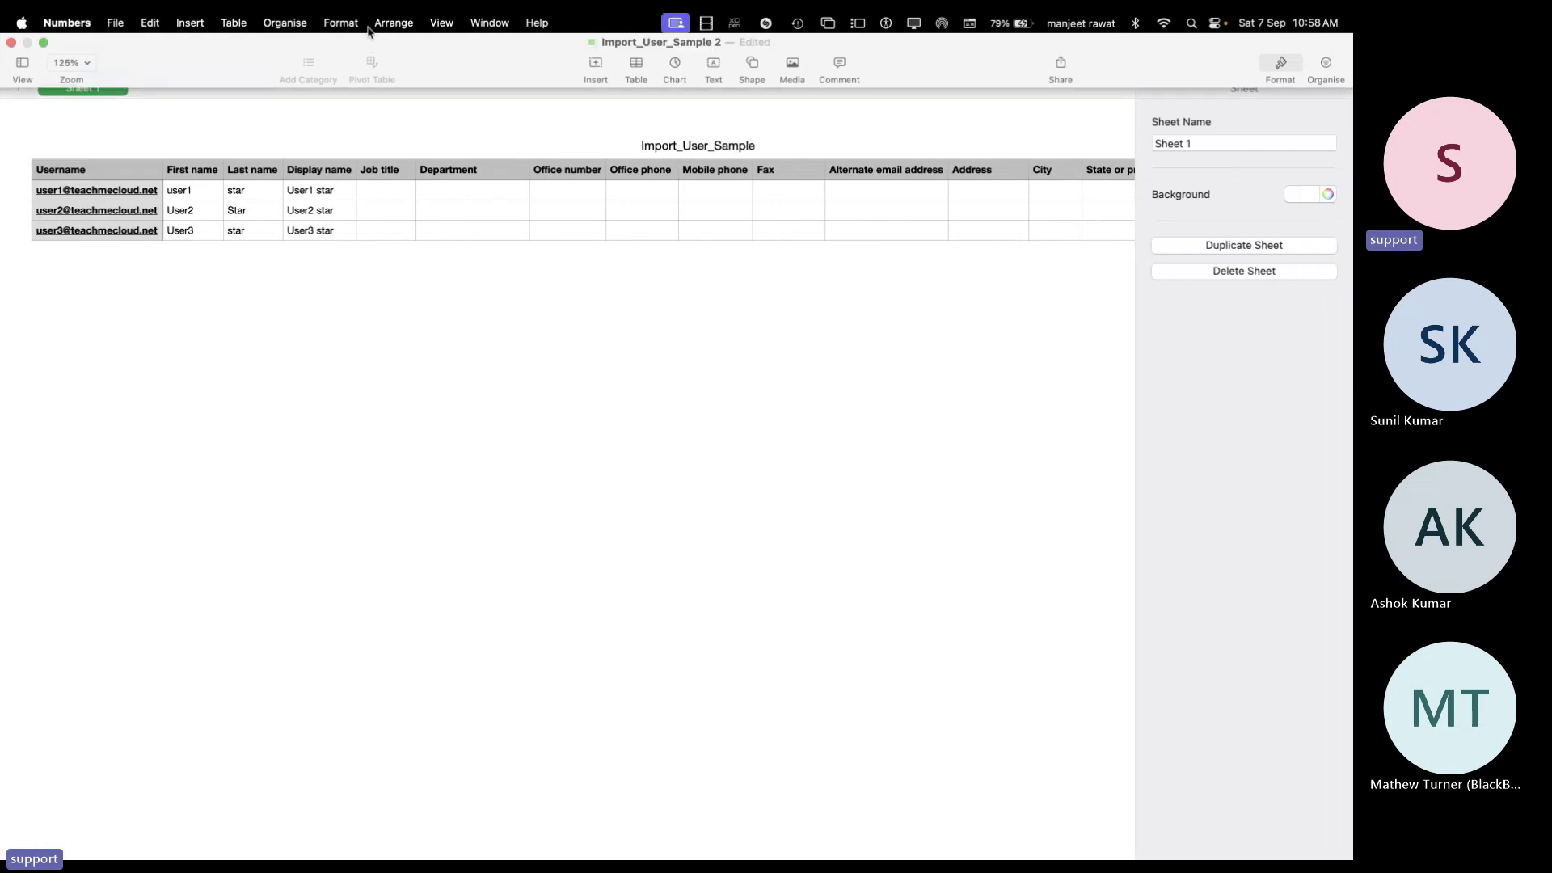
{"action": "left_click", "coordinate": [10, 42]}
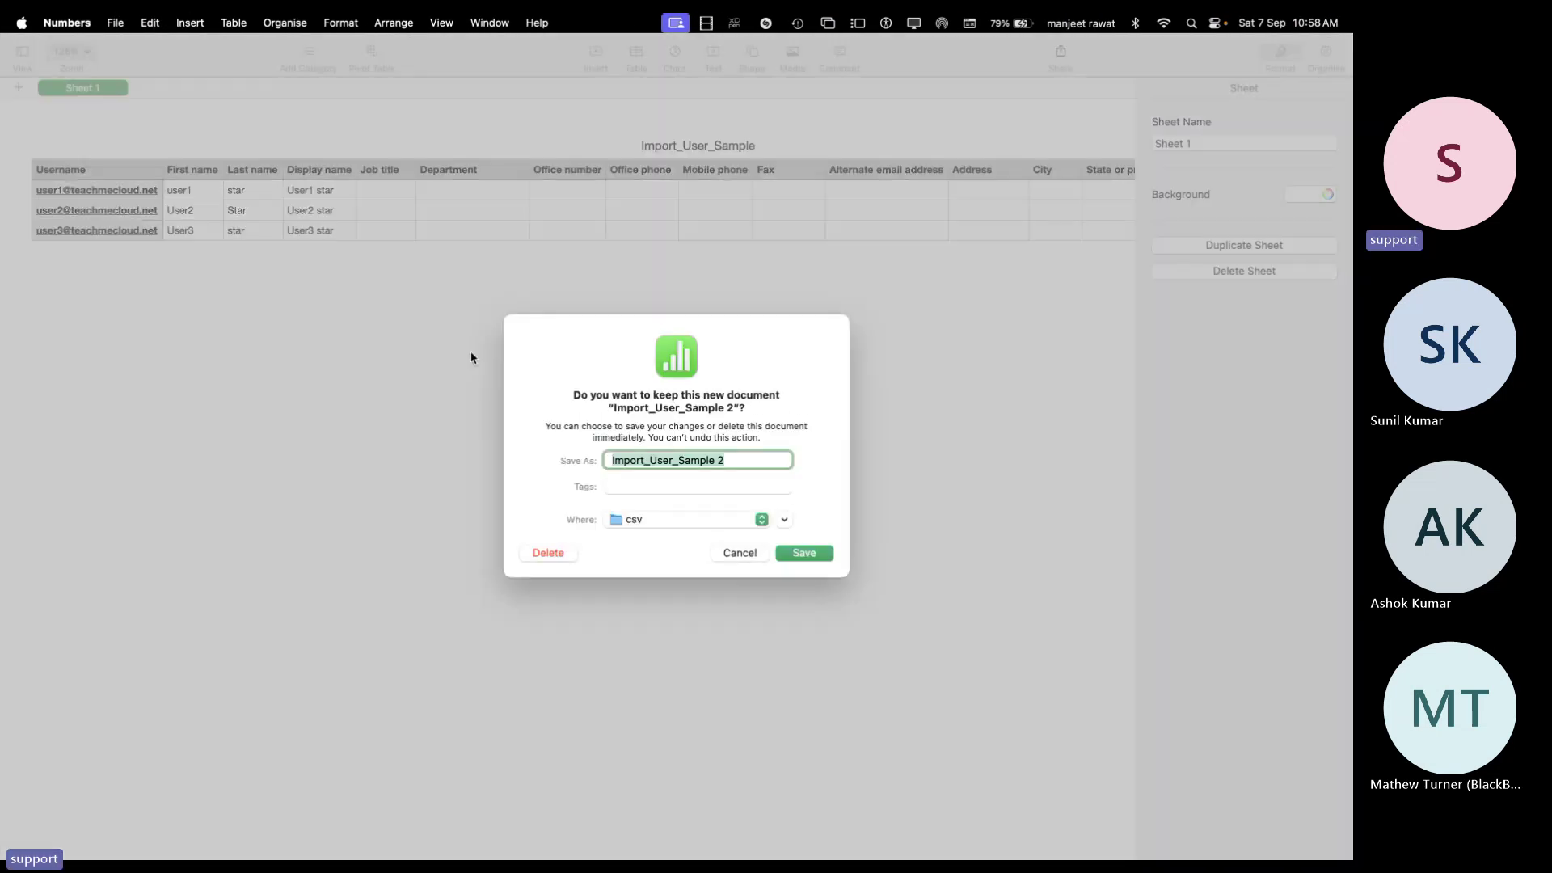
{"action": "left_click", "coordinate": [565, 554]}
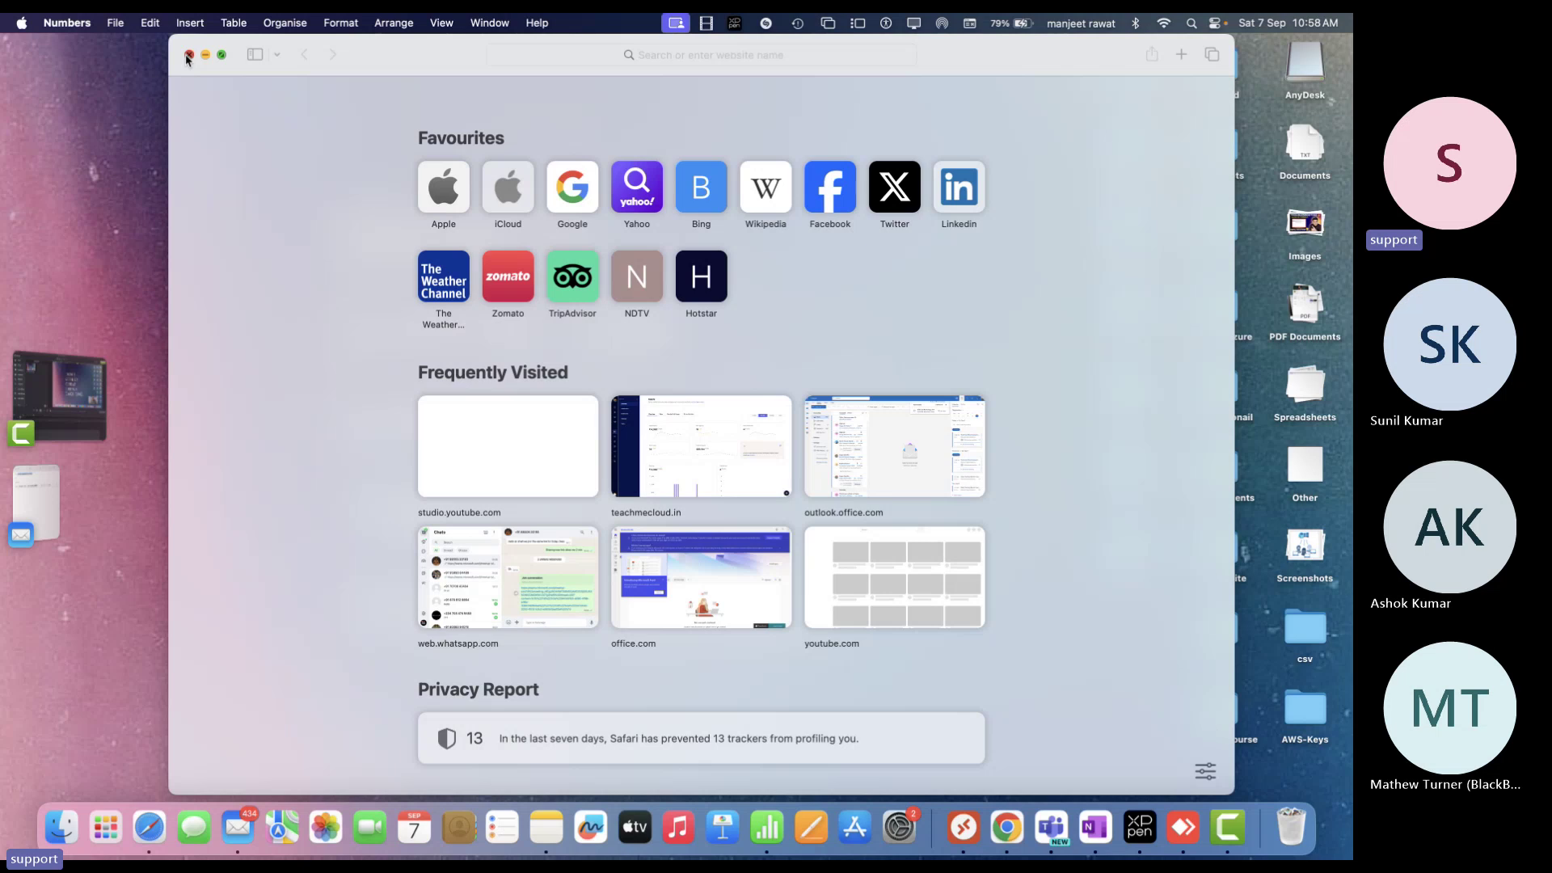
From the Microsoft 365 home page, launch Outlook mail in a new tab
{"action": "left_click", "coordinate": [187, 56]}
{"action": "key", "text": "ctrl+Right"}
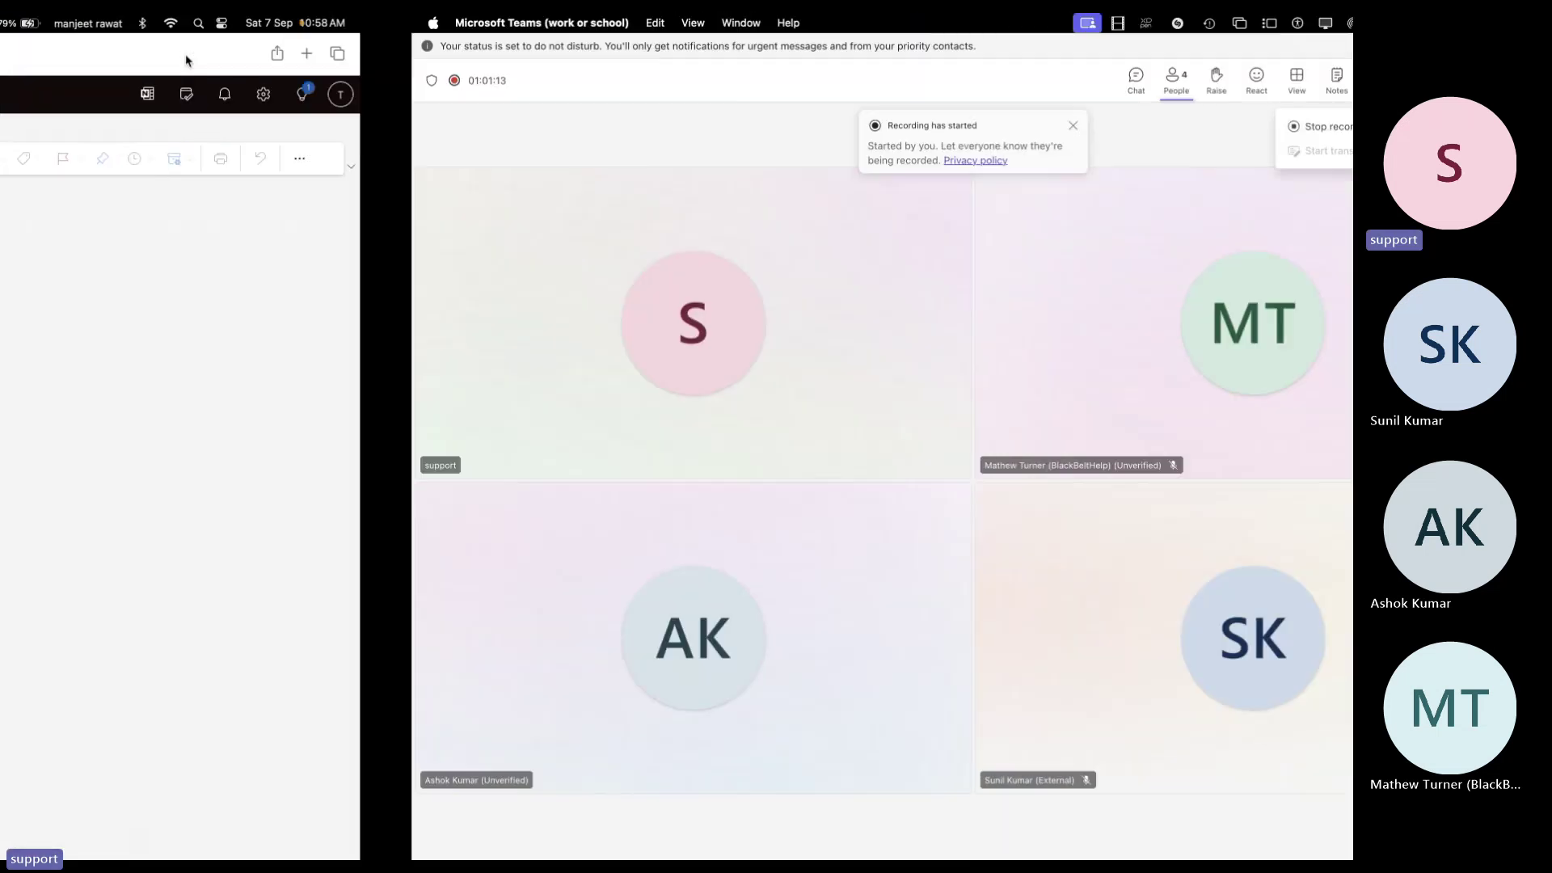
{"action": "key", "text": "ctrl+Right"}
{"action": "left_click", "coordinate": [129, 124]}
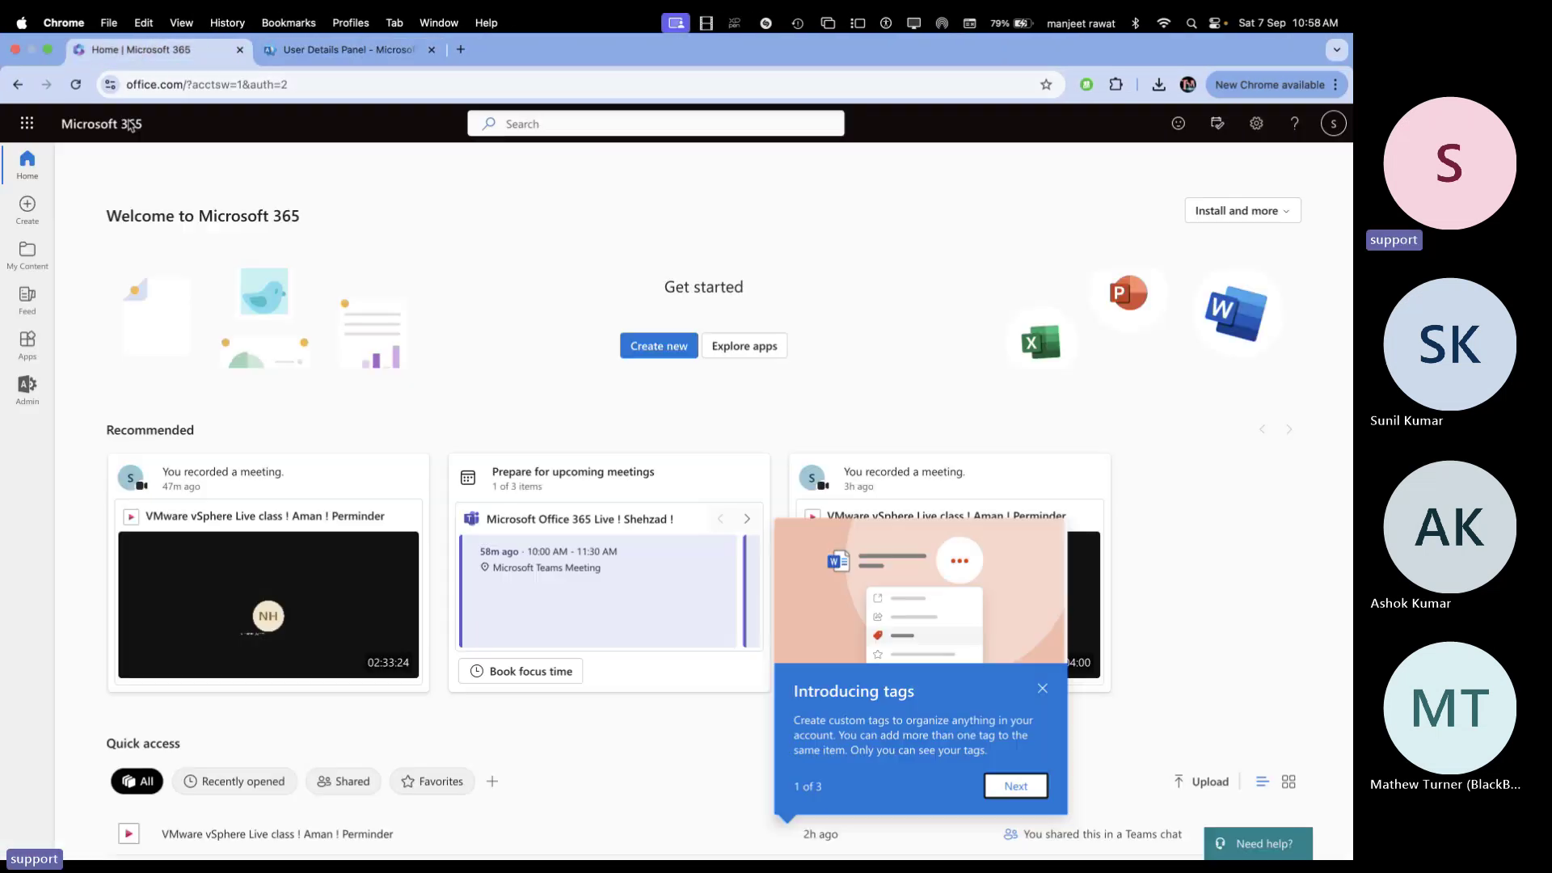
{"action": "left_click", "coordinate": [27, 122]}
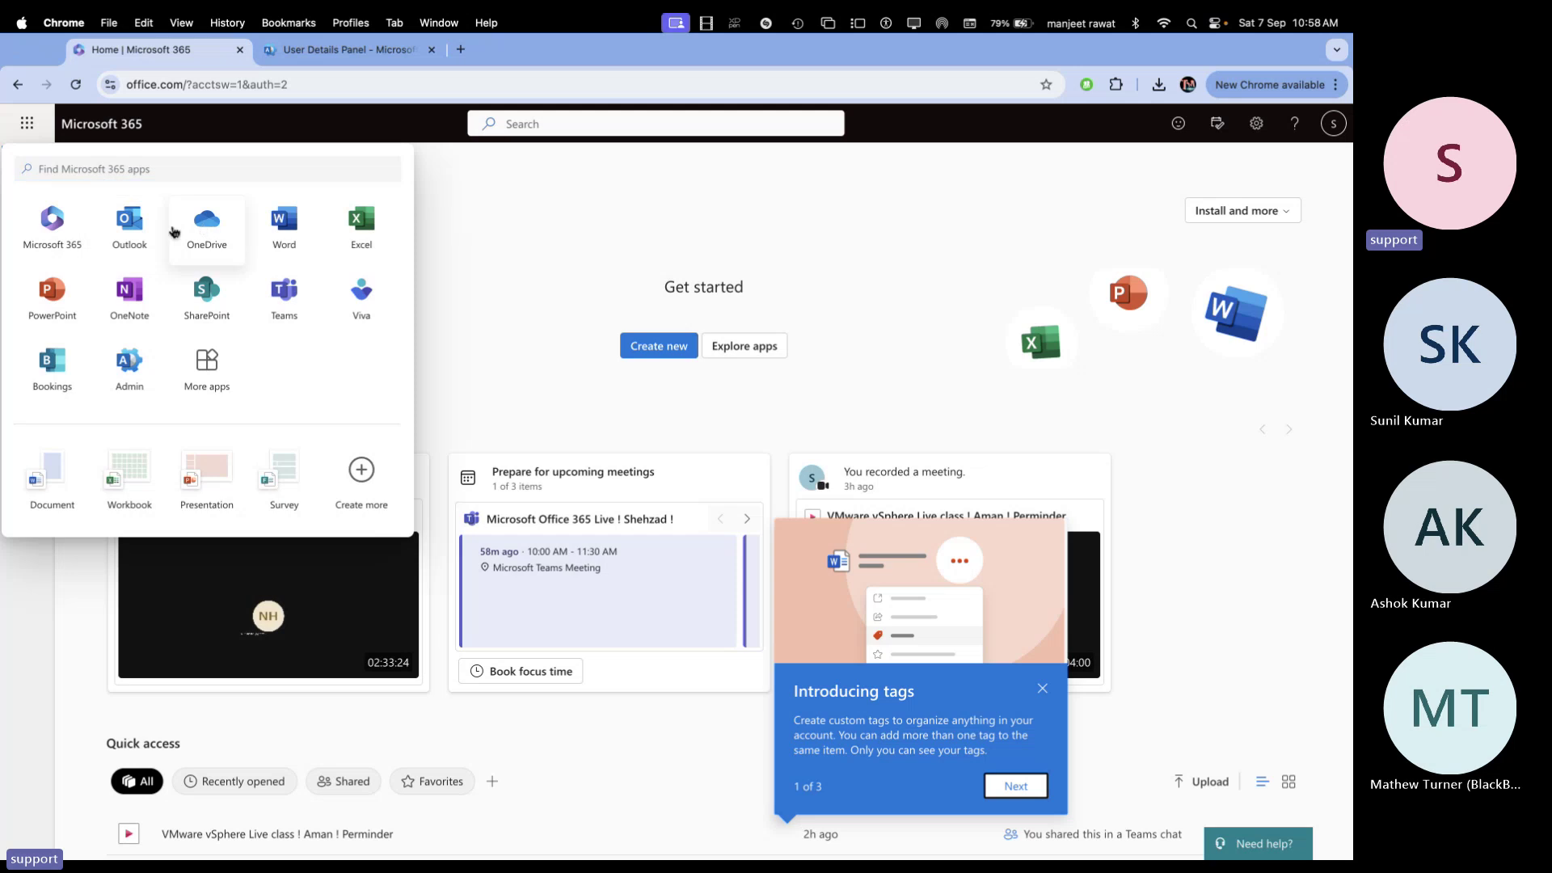
{"action": "left_click", "coordinate": [139, 227]}
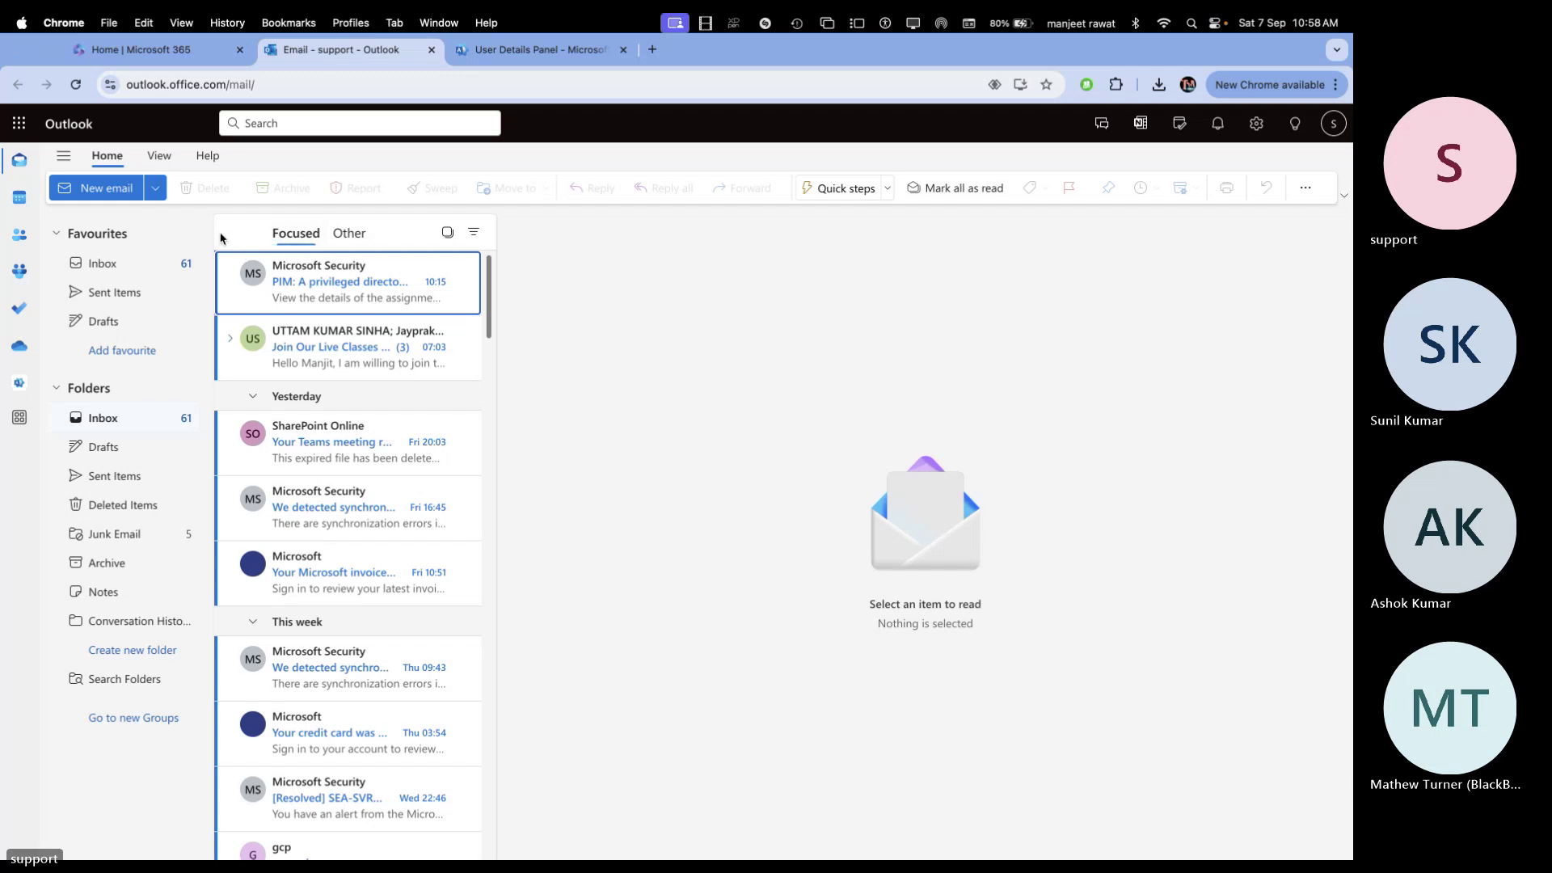
Start a new email to local-it with the subject 'change keyboard and mouse'
{"action": "left_click", "coordinate": [113, 191]}
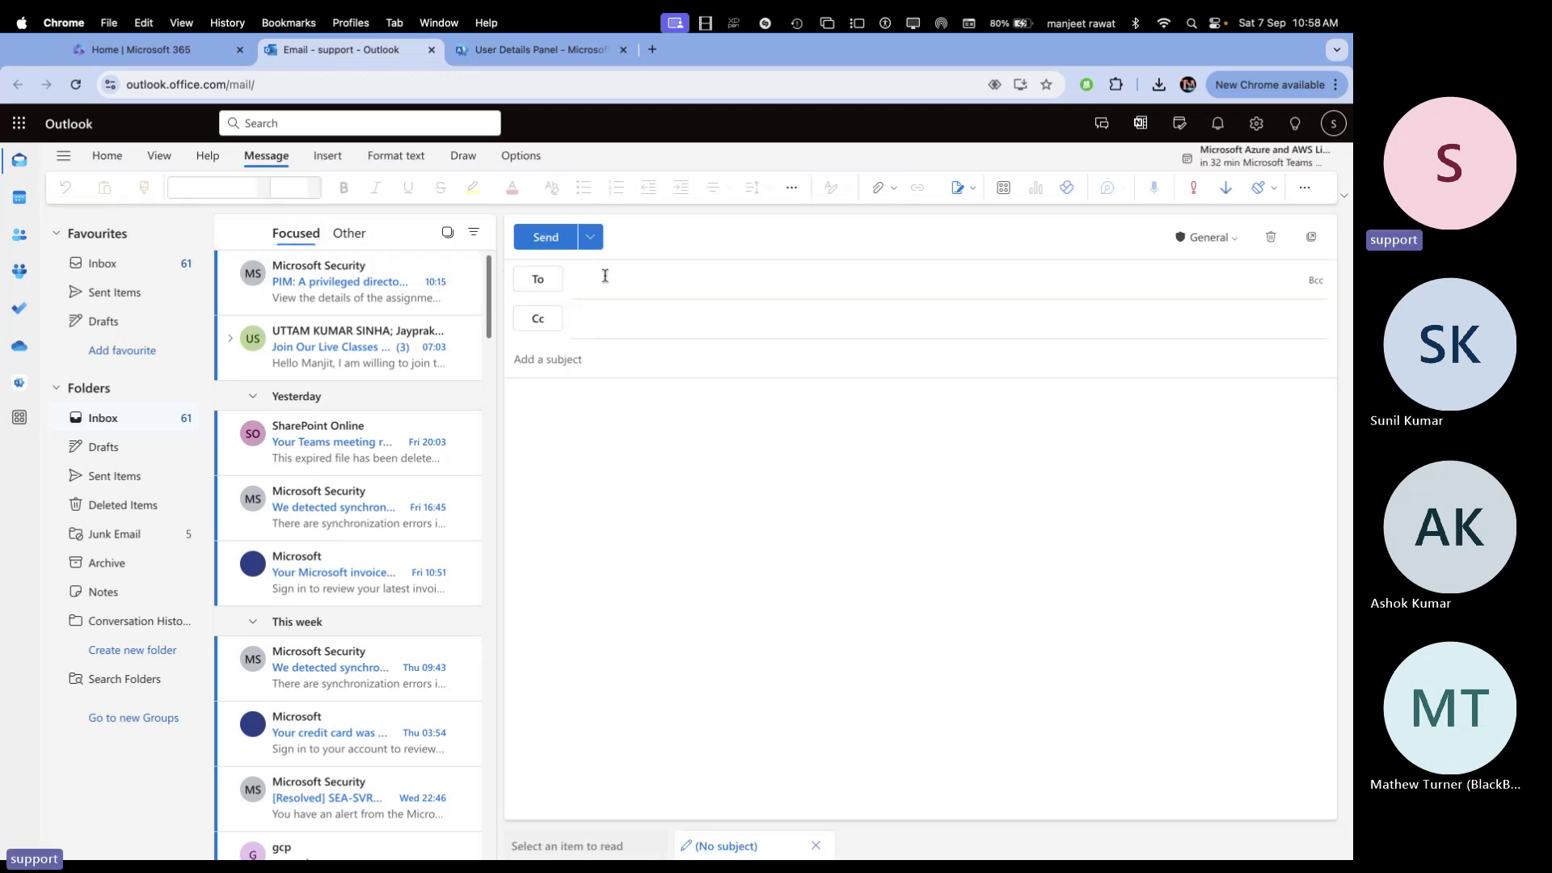
{"action": "left_click", "coordinate": [605, 277]}
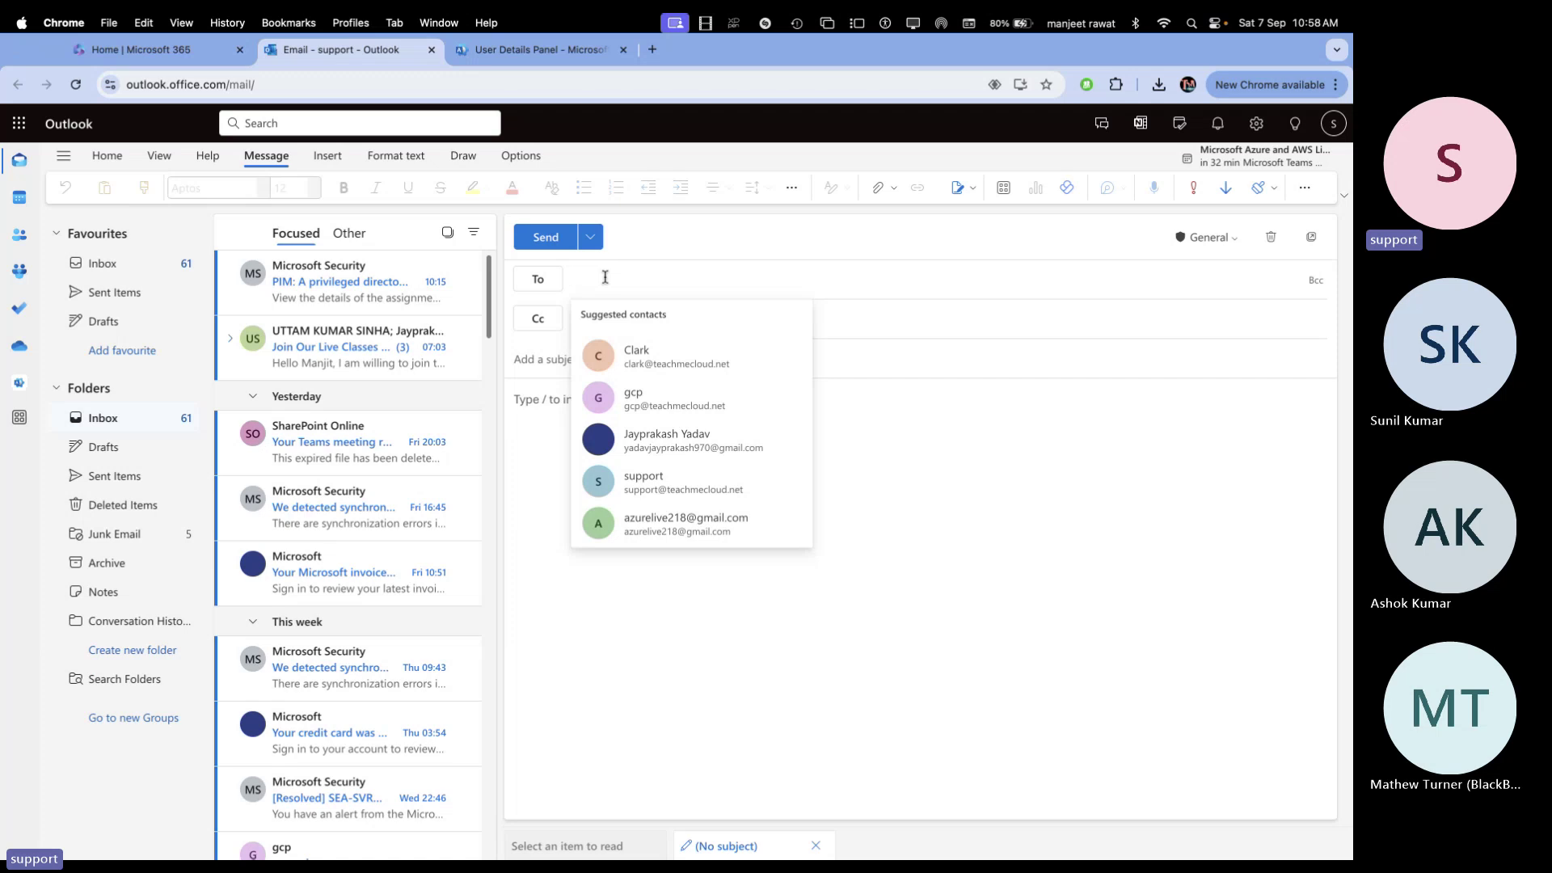
{"action": "type", "text": "loca"}
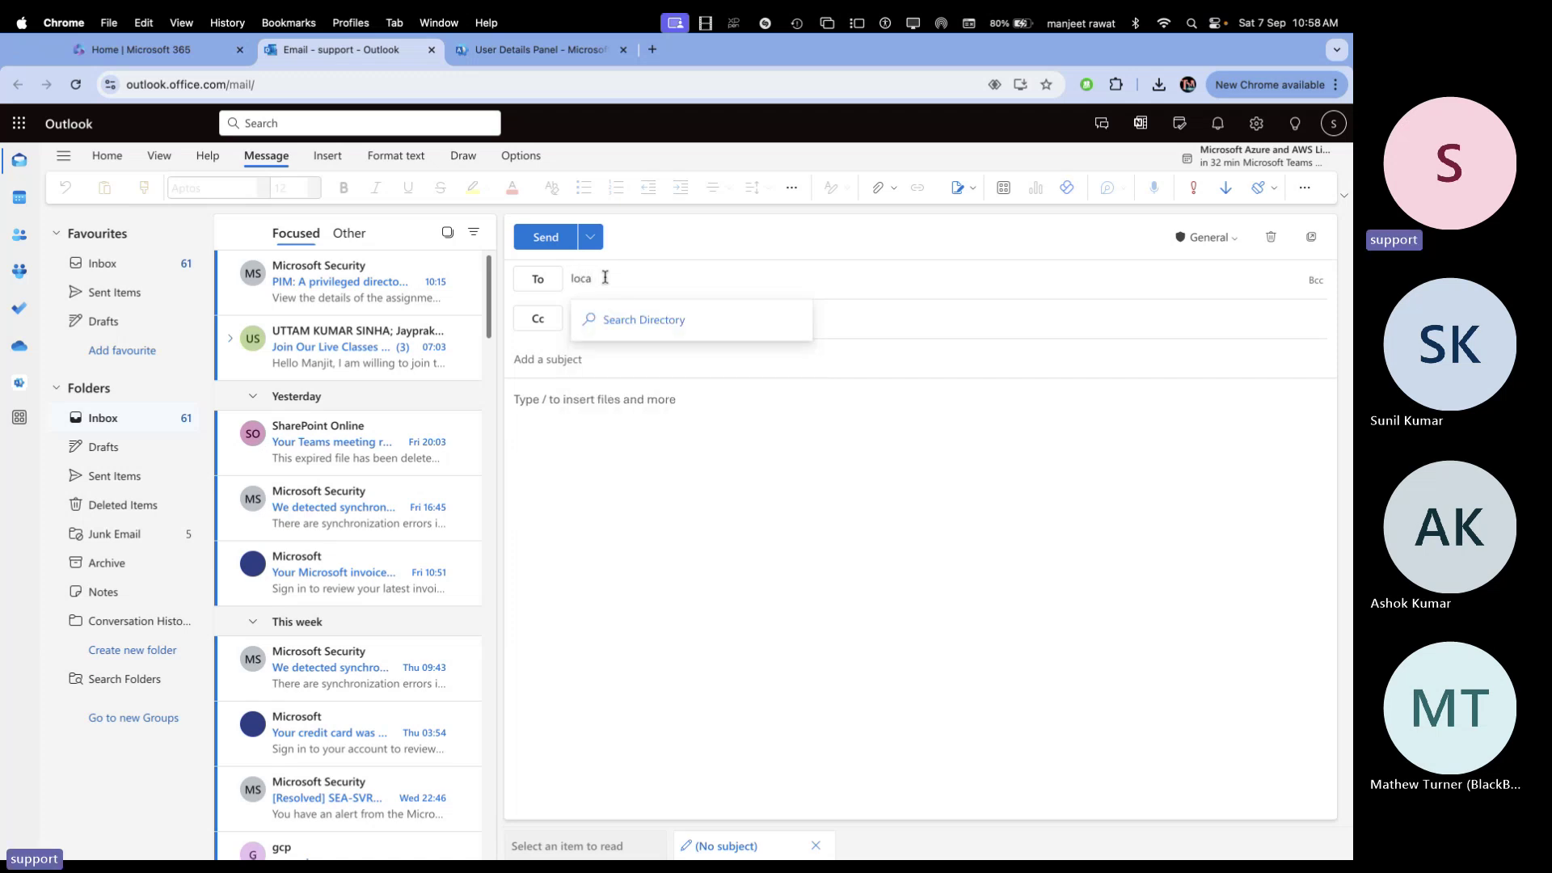
{"action": "type", "text": "l"}
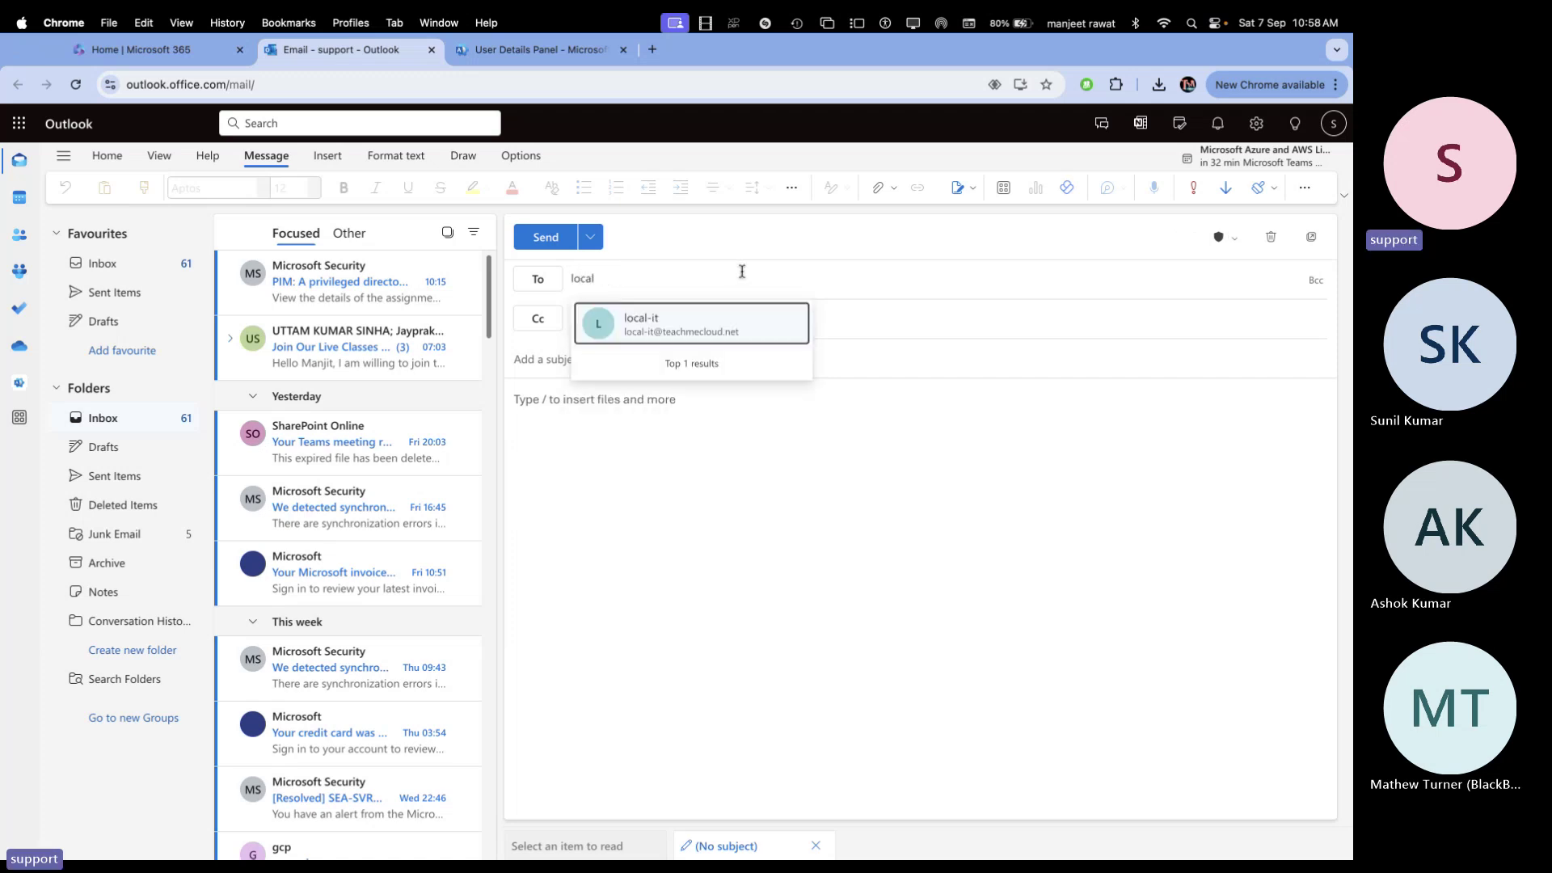
{"action": "left_click", "coordinate": [695, 323]}
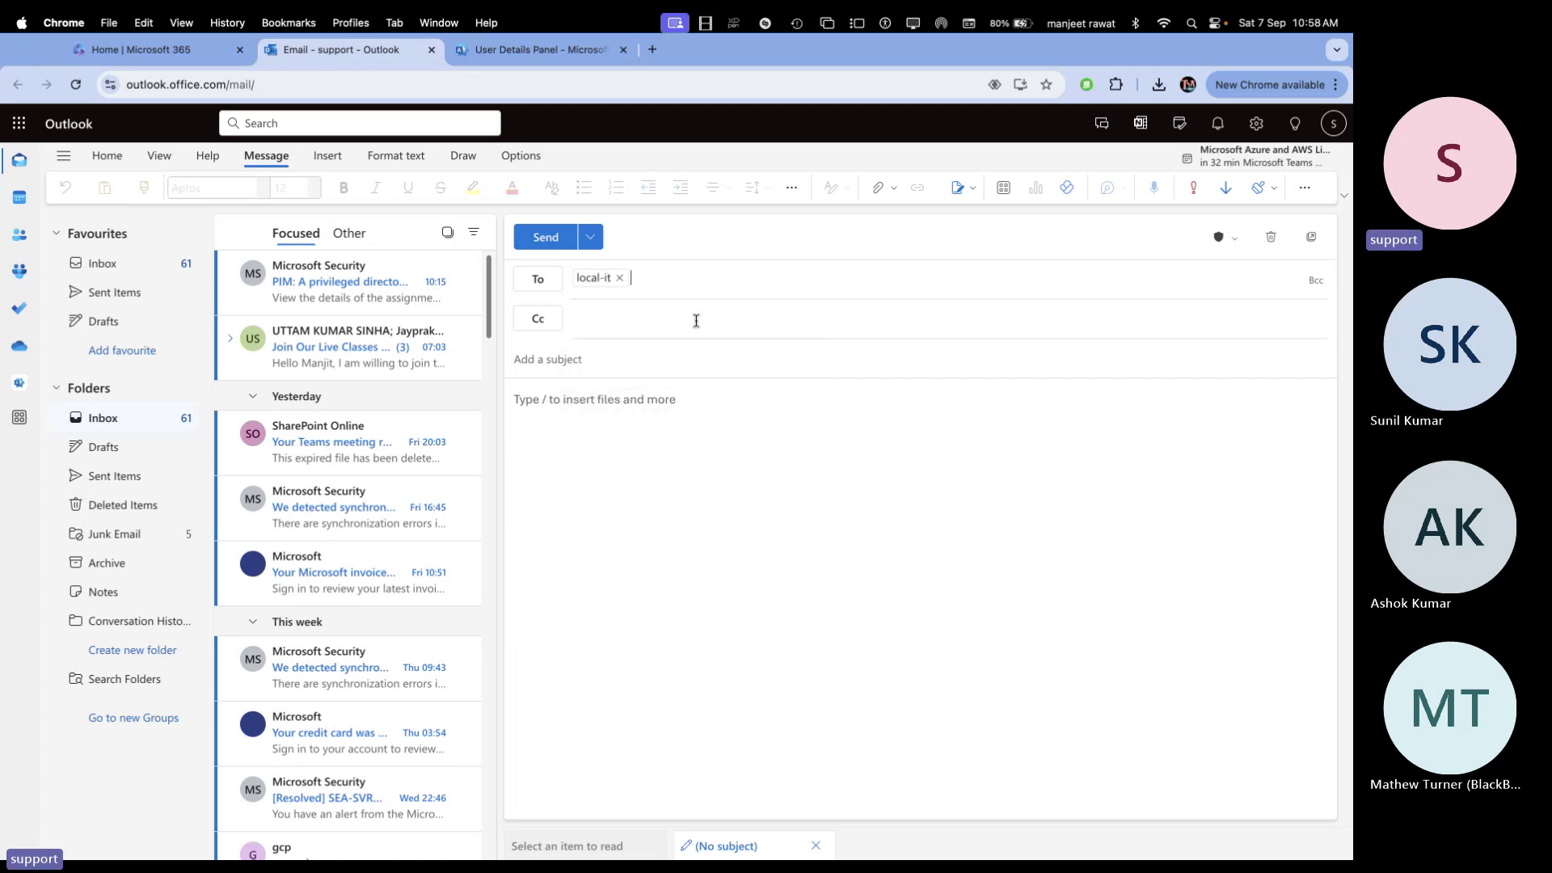
{"action": "left_click", "coordinate": [600, 368]}
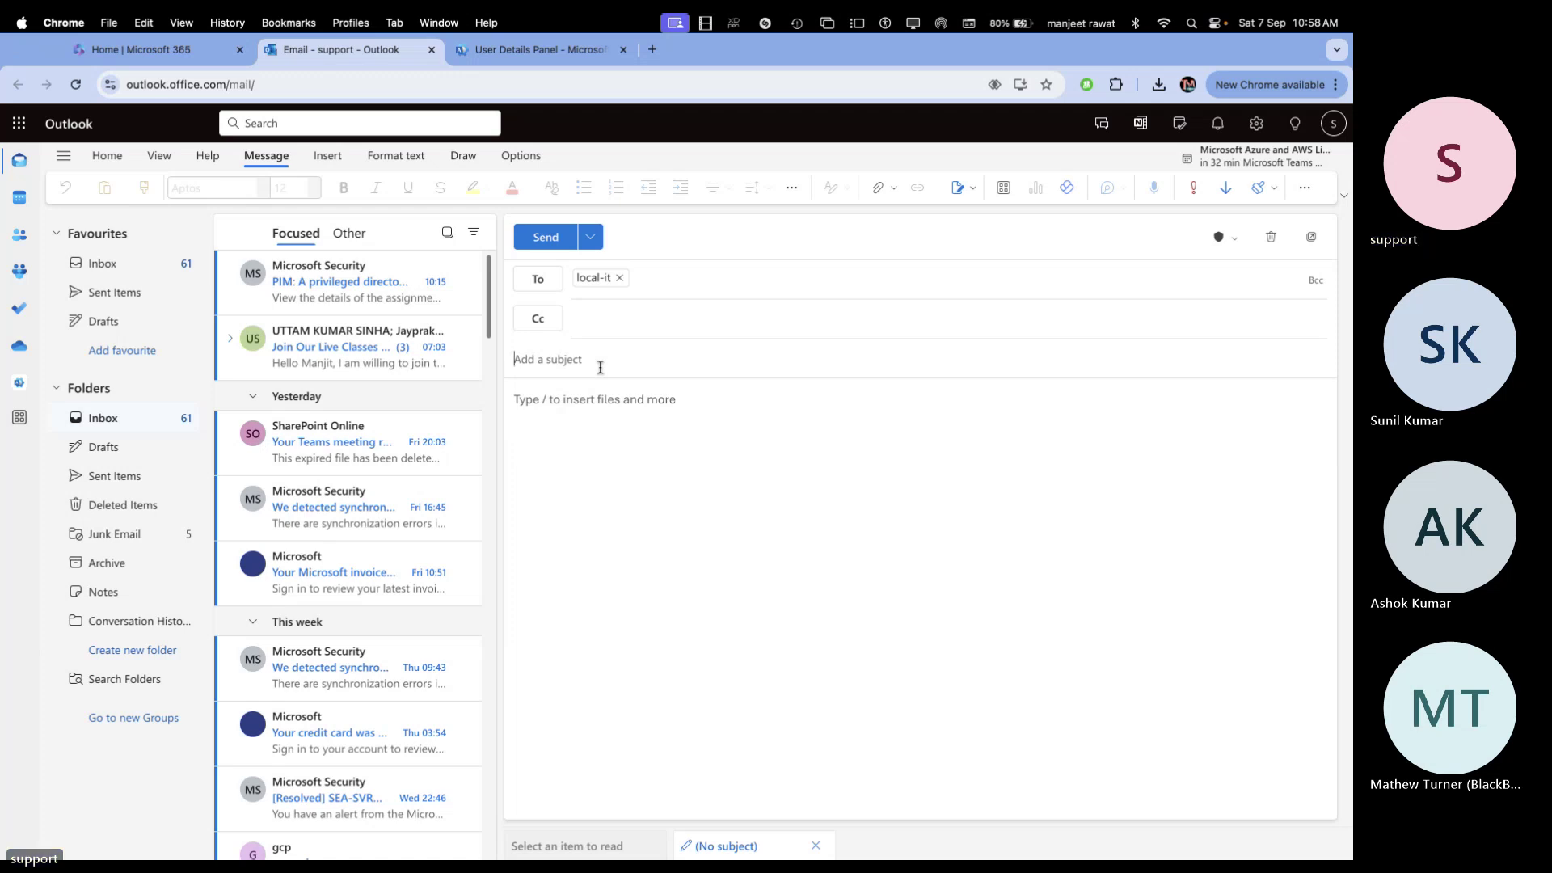
{"action": "type", "text": "change"}
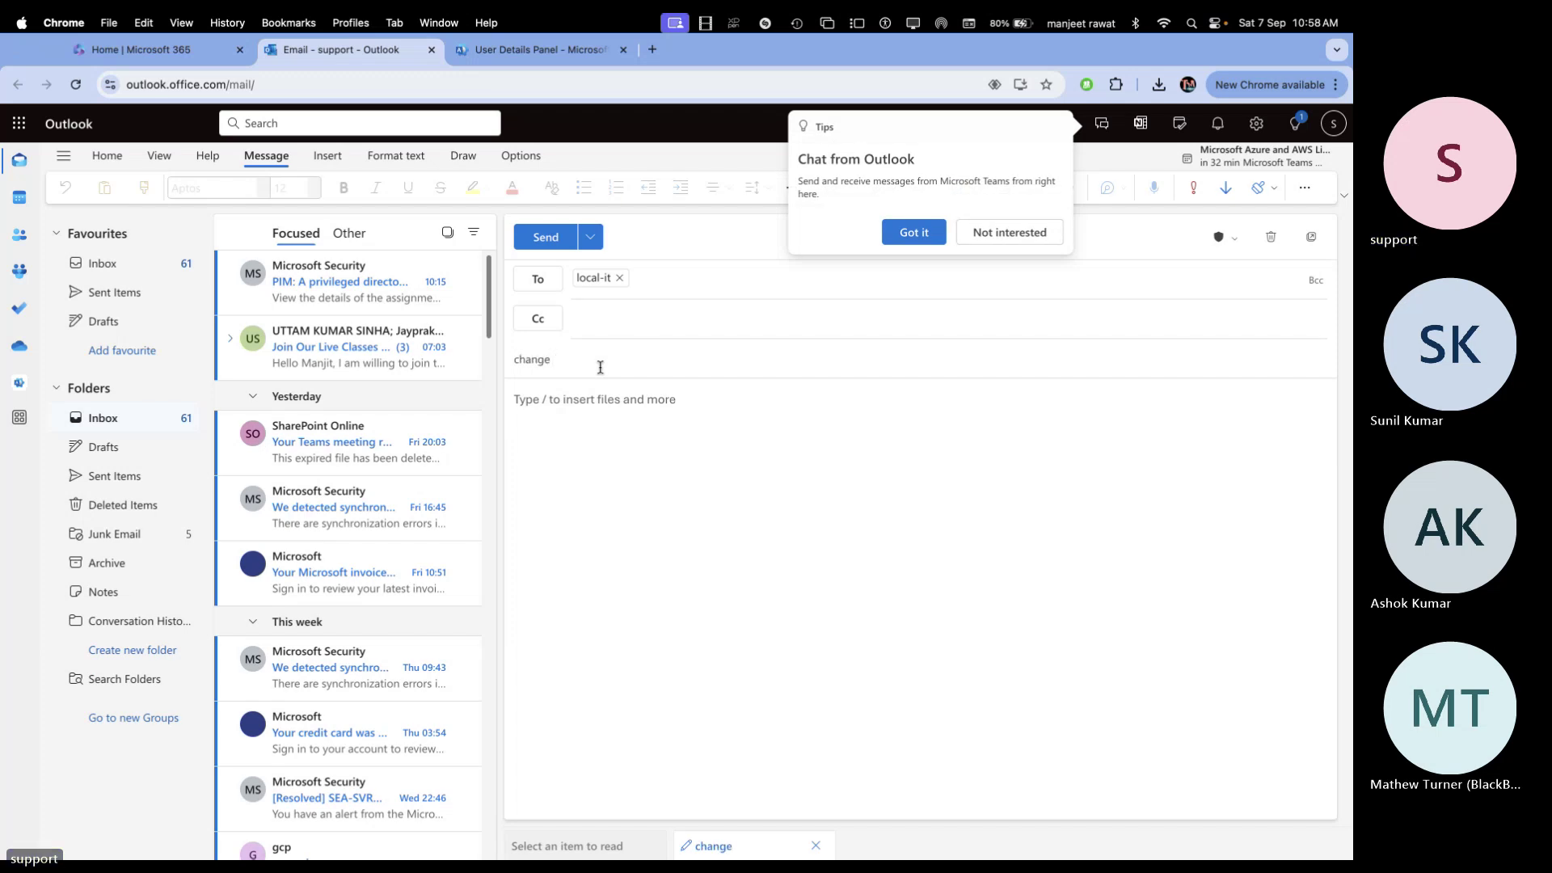
{"action": "type", "text": " keyb"}
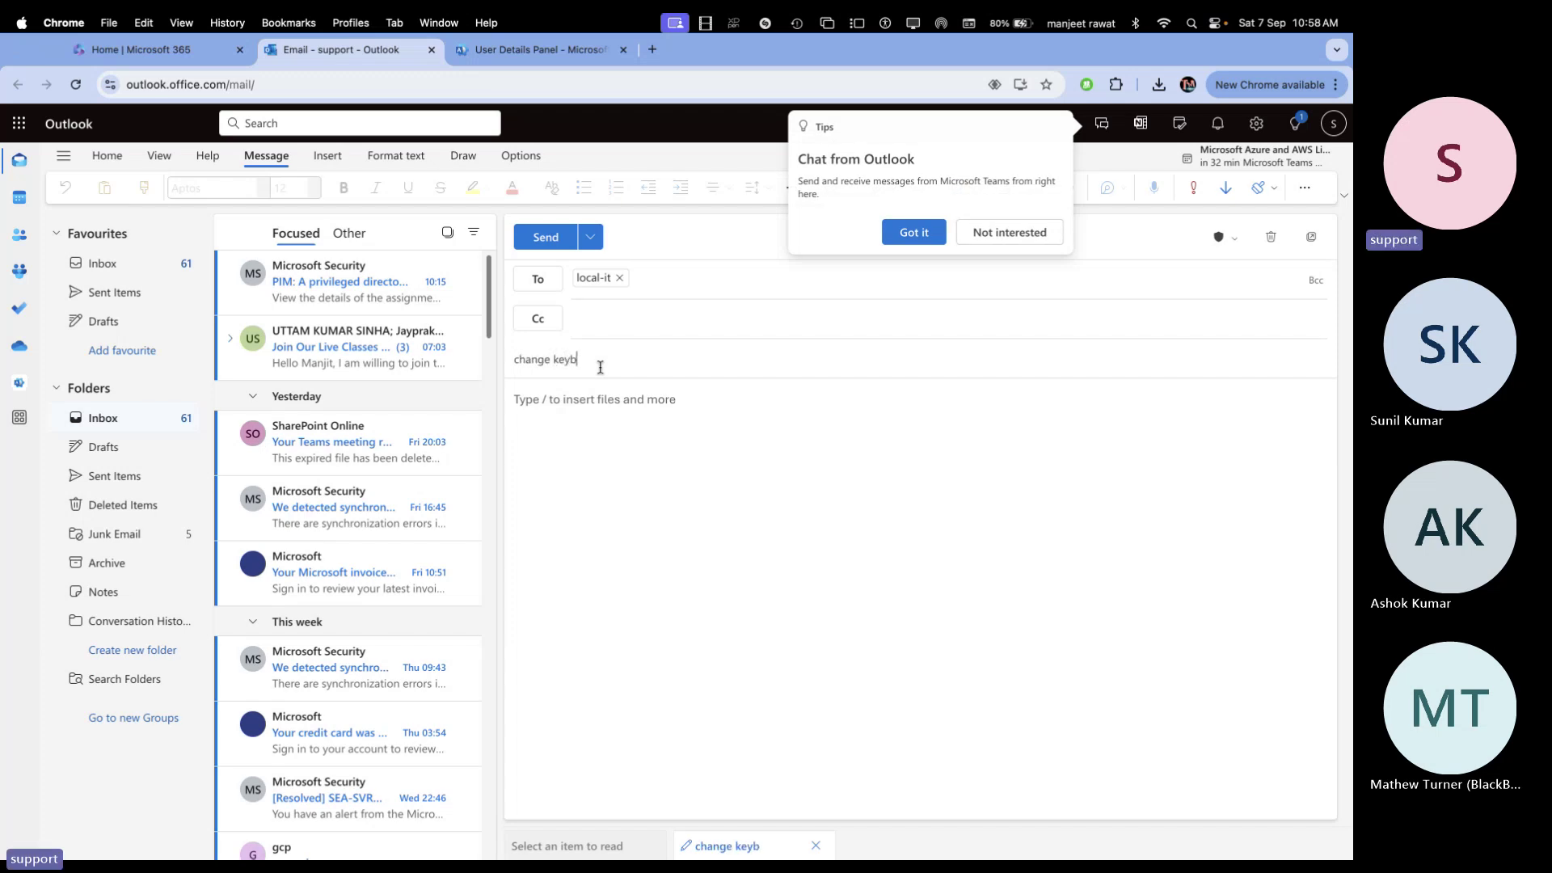
{"action": "type", "text": "oard"}
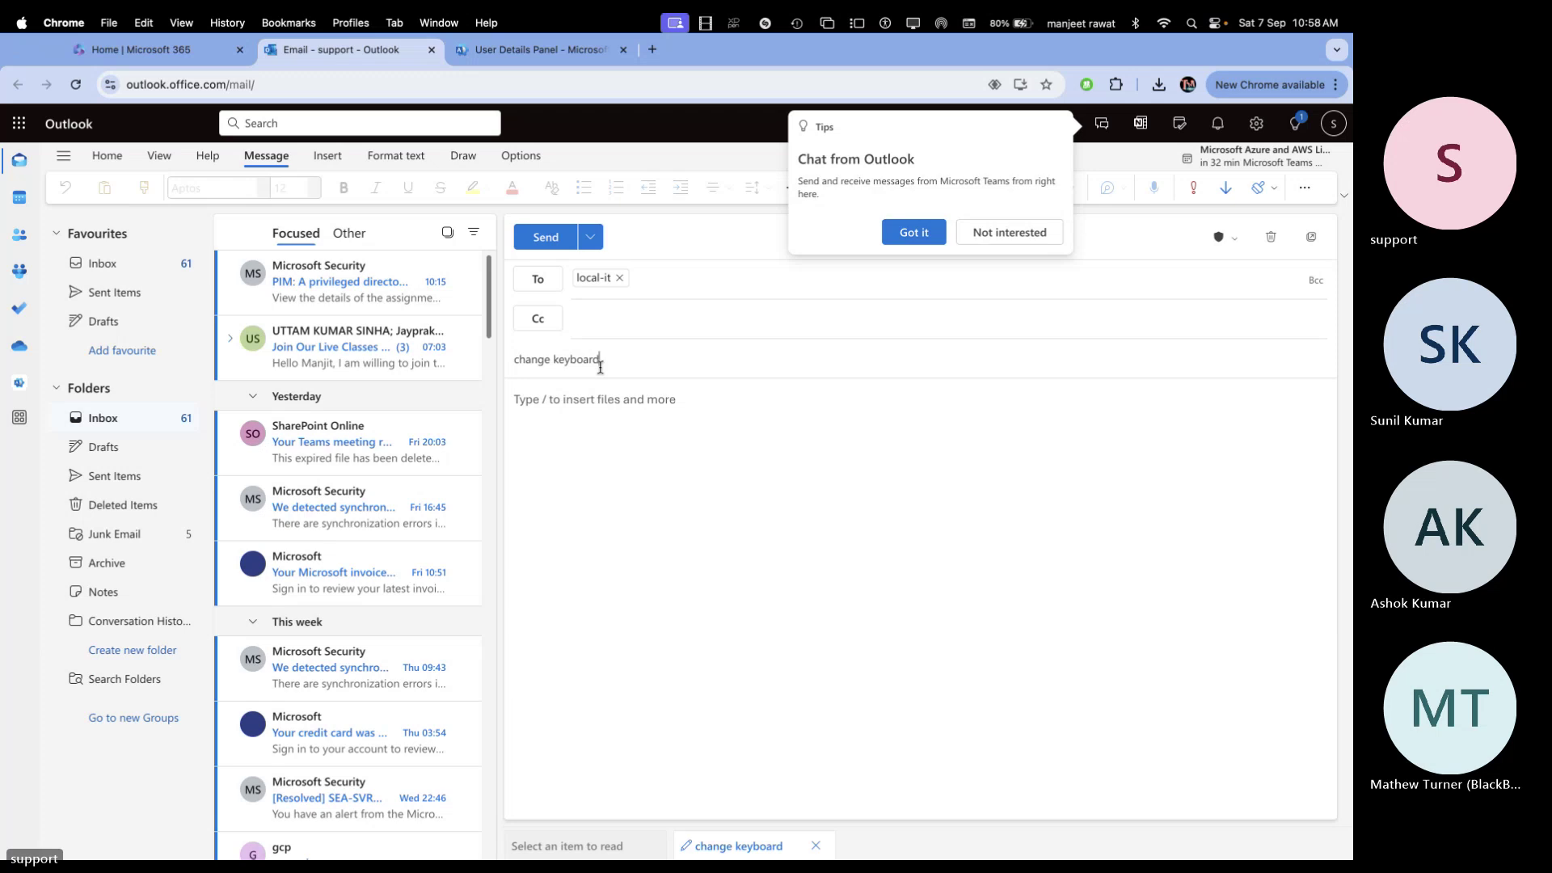
{"action": "type", "text": " and mouse"}
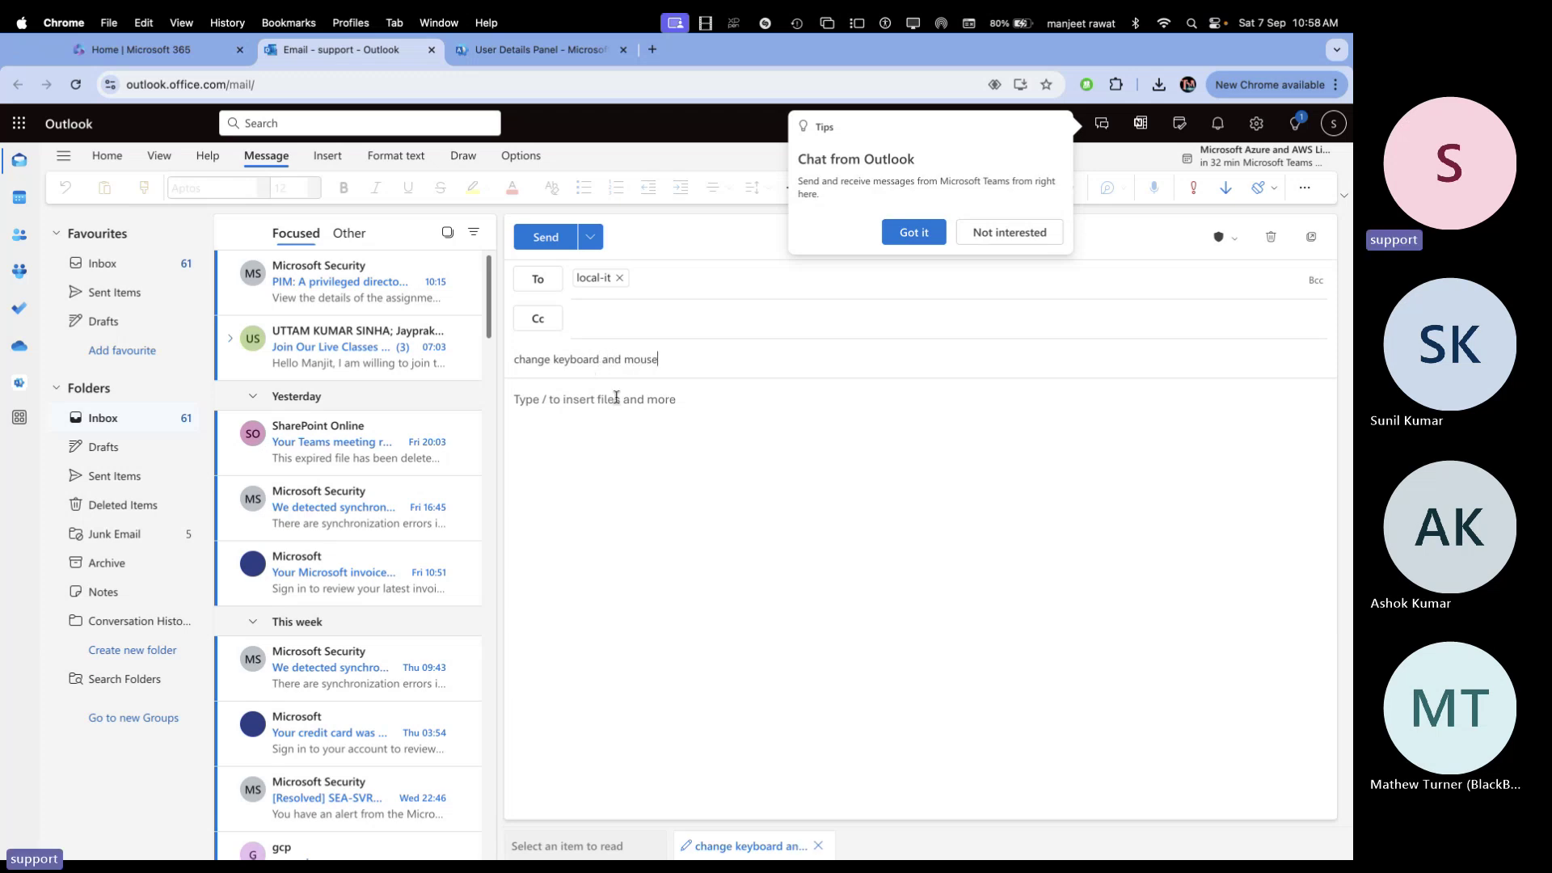
Write the body 'Hi team, Please change my keyboard and mouse' and send it
{"action": "left_click", "coordinate": [596, 431]}
{"action": "type", "text": "Hi "}
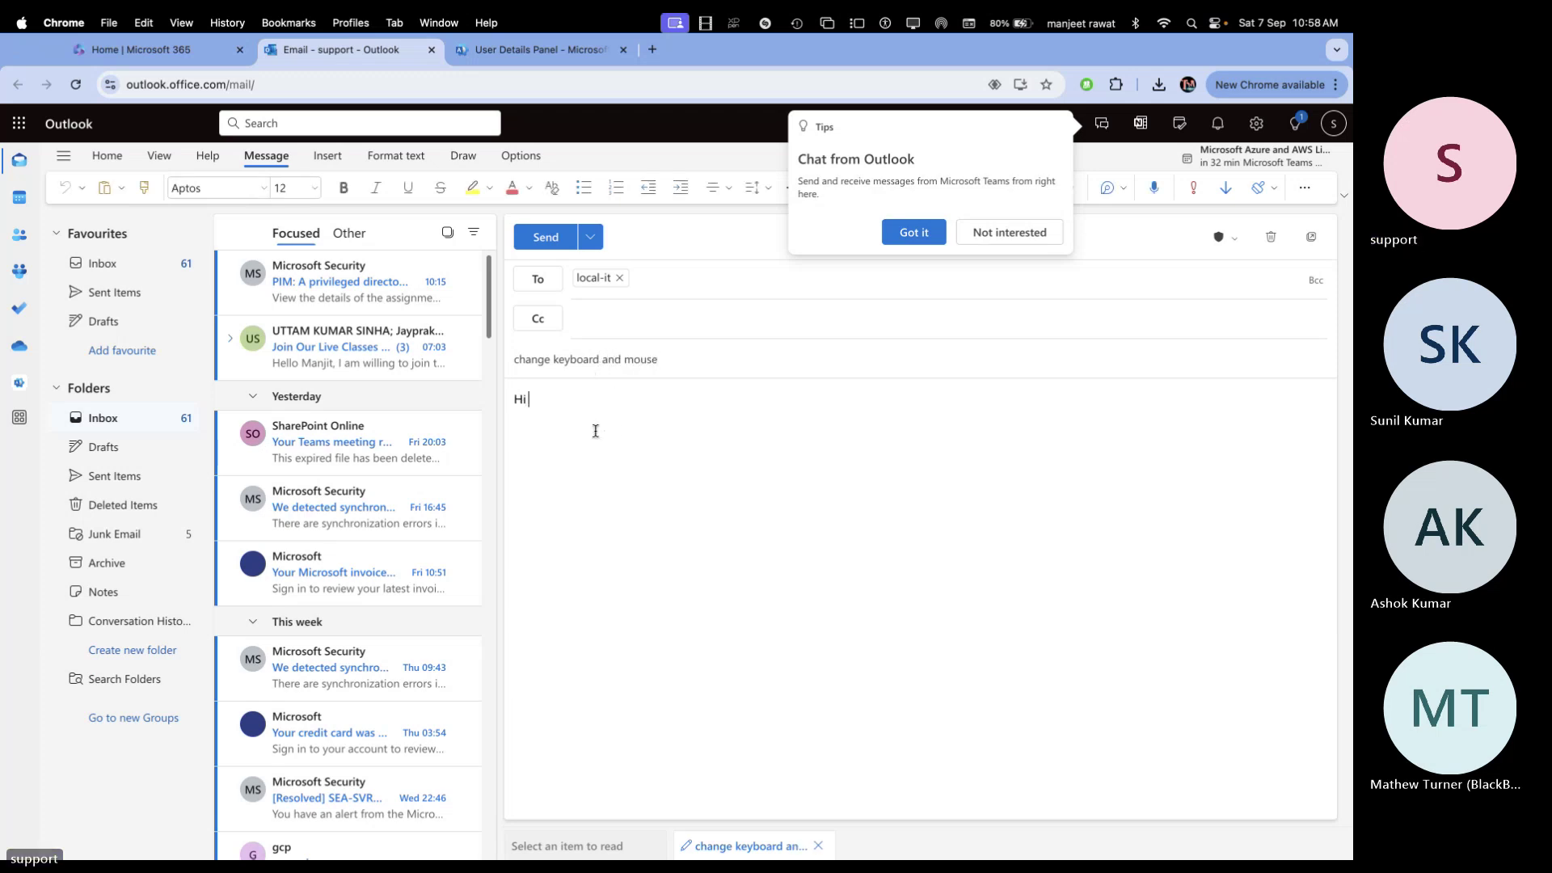
{"action": "type", "text": "tea"}
{"action": "type", "text": "m ,  "}
{"action": "type", "text": "Please"}
{"action": "type", "text": " change my"}
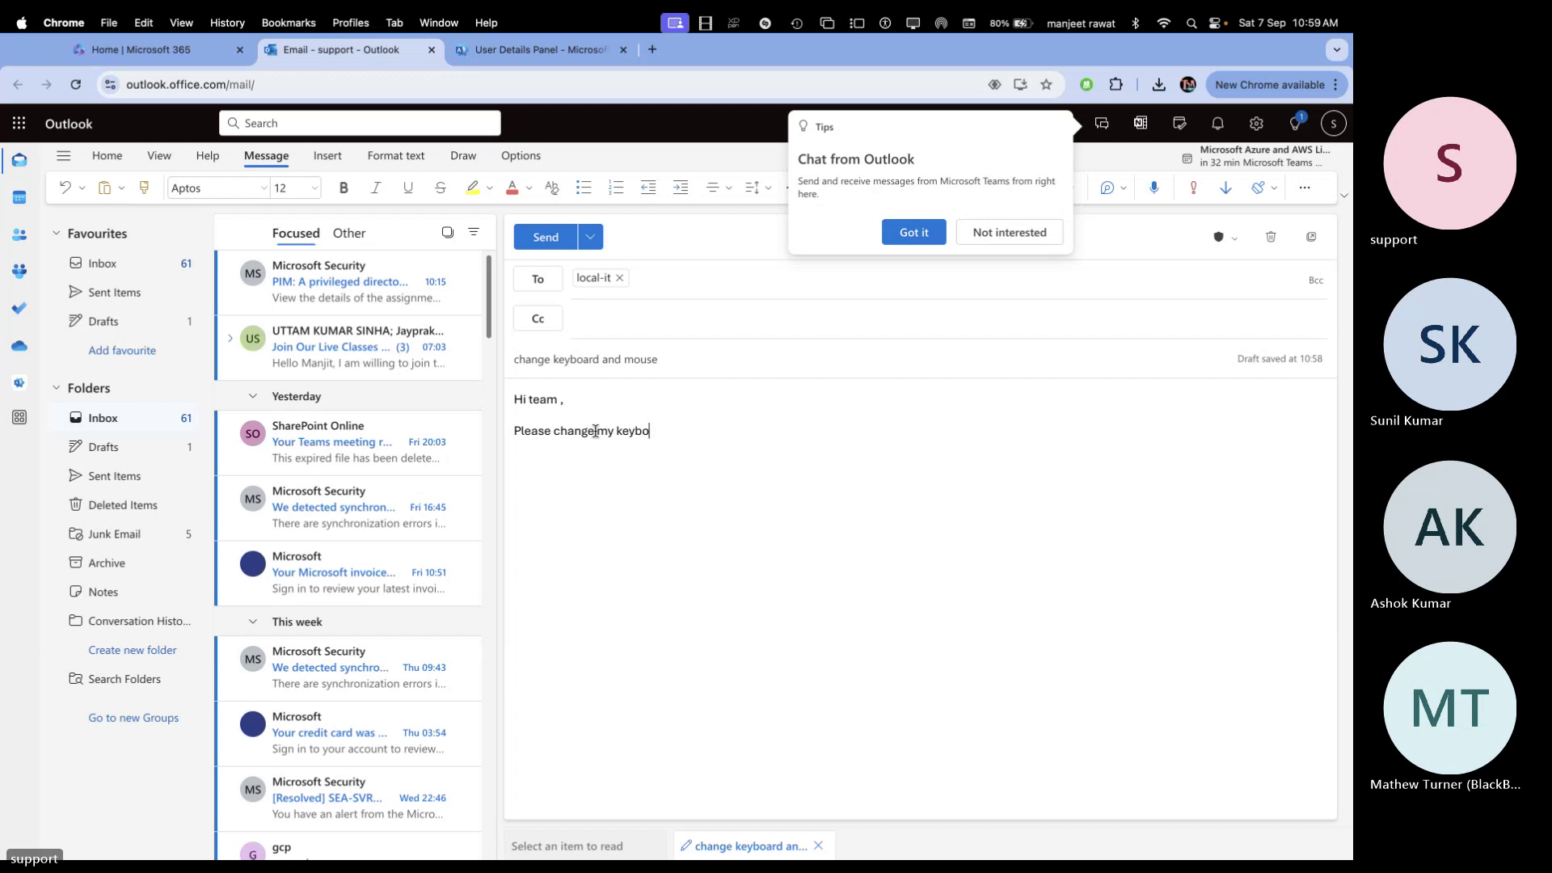
{"action": "type", "text": "keyboard and mouse !"}
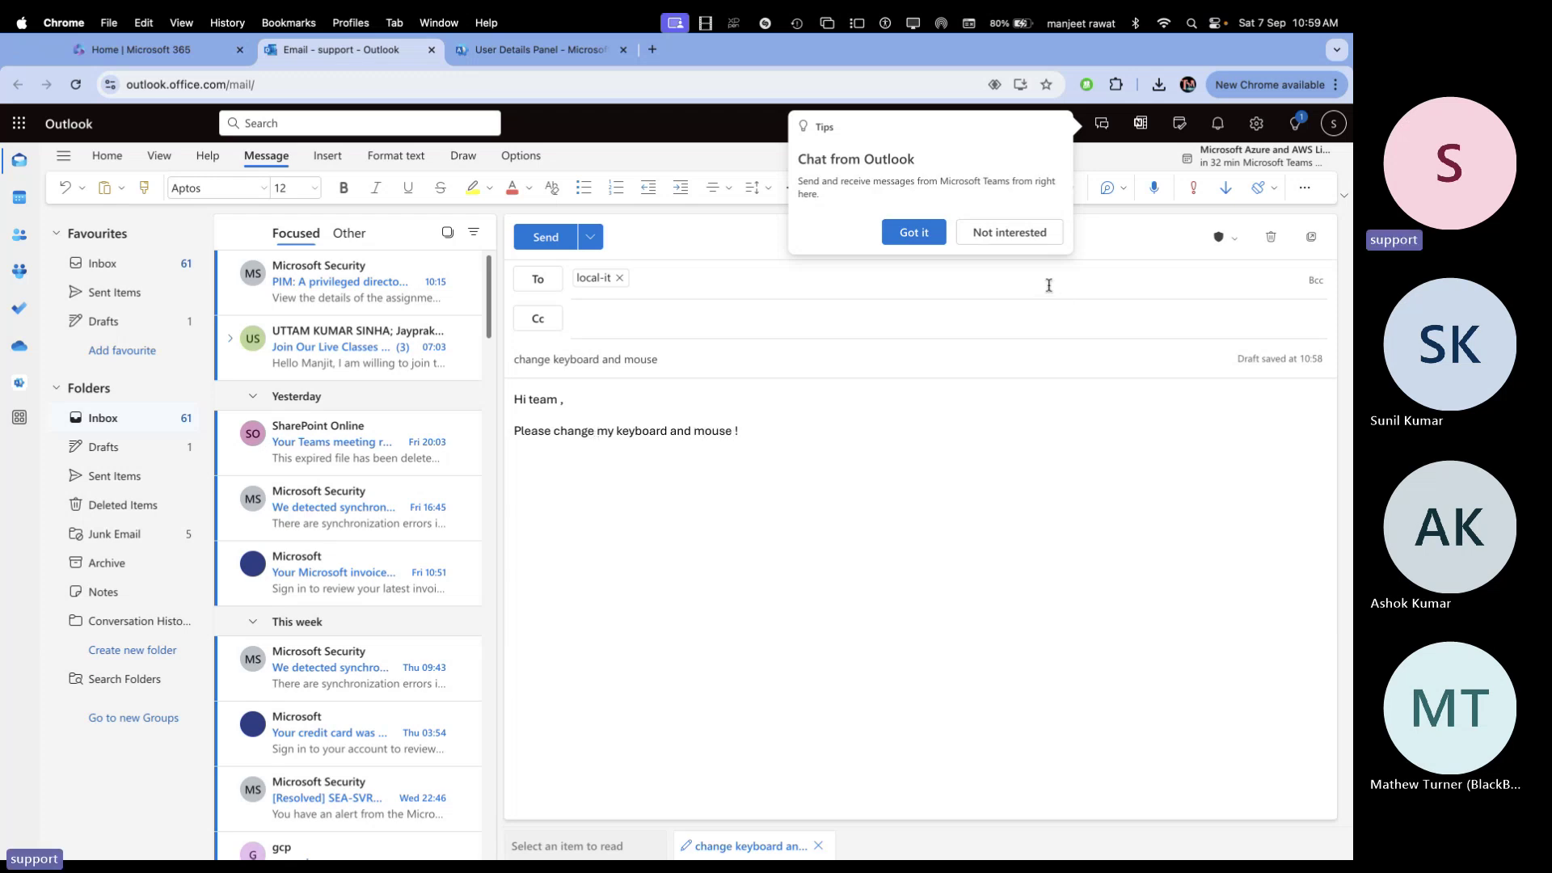
{"action": "left_click", "coordinate": [930, 237]}
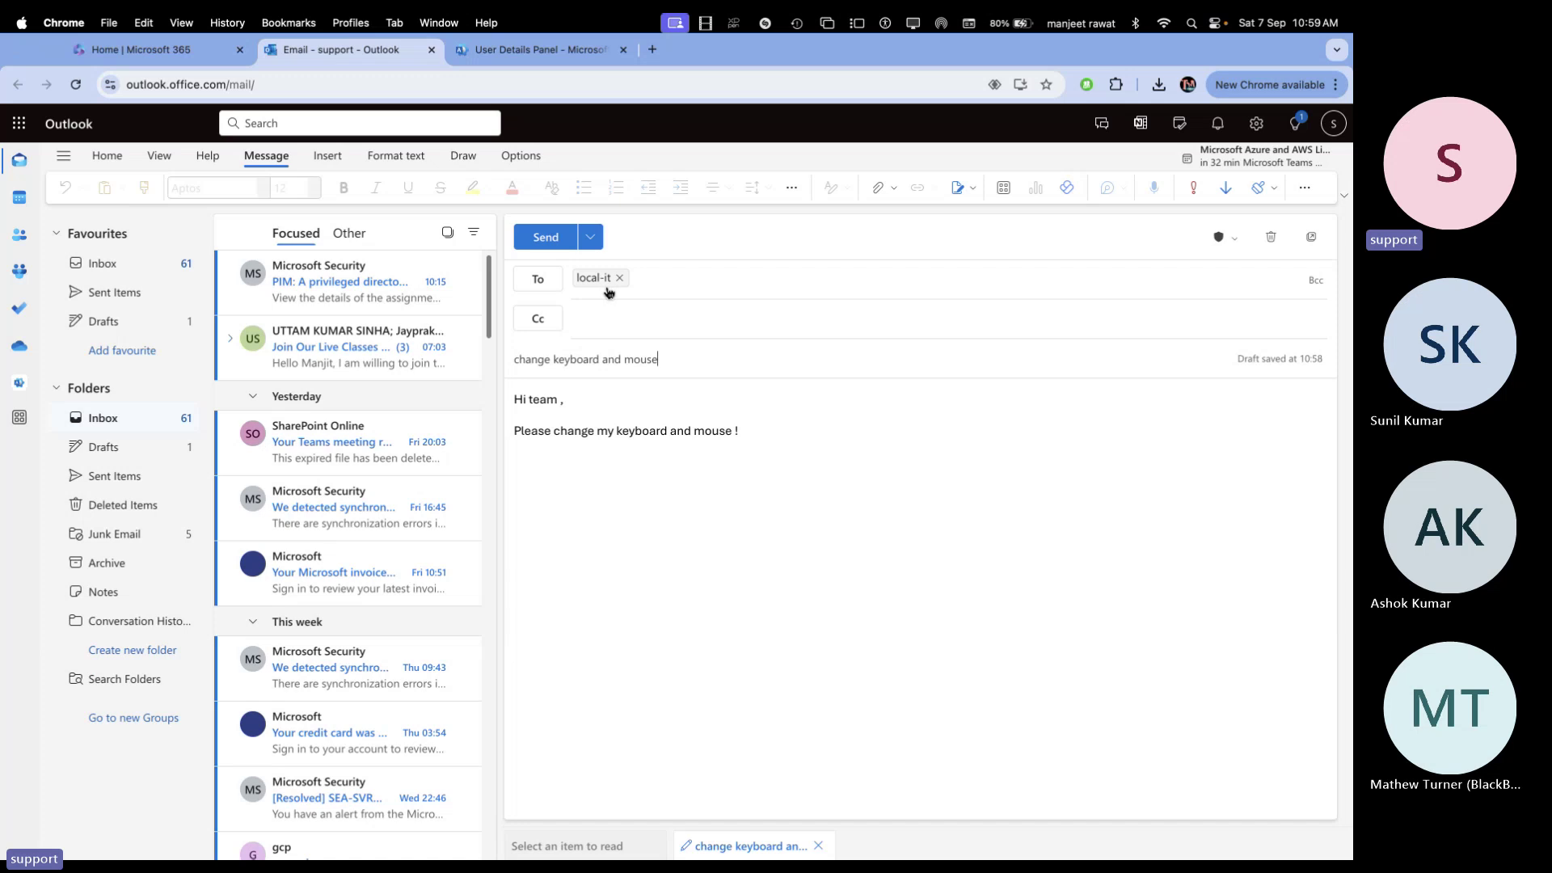
{"action": "left_click", "coordinate": [546, 238]}
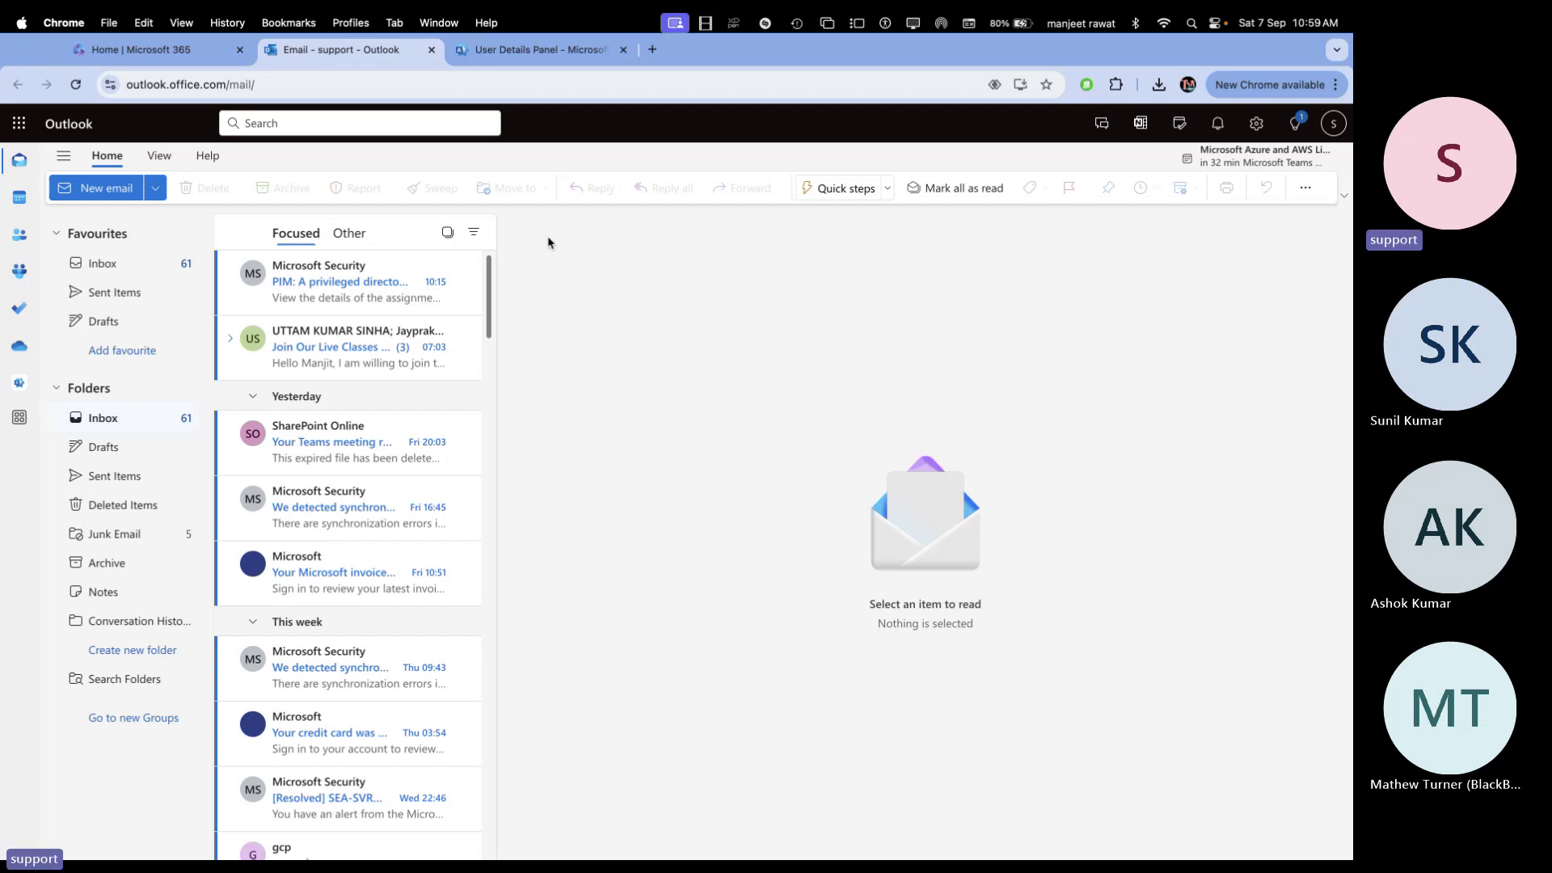
Bring the gcp mailbox window forward and open its account flyout
{"action": "key", "text": "ctrl+Right"}
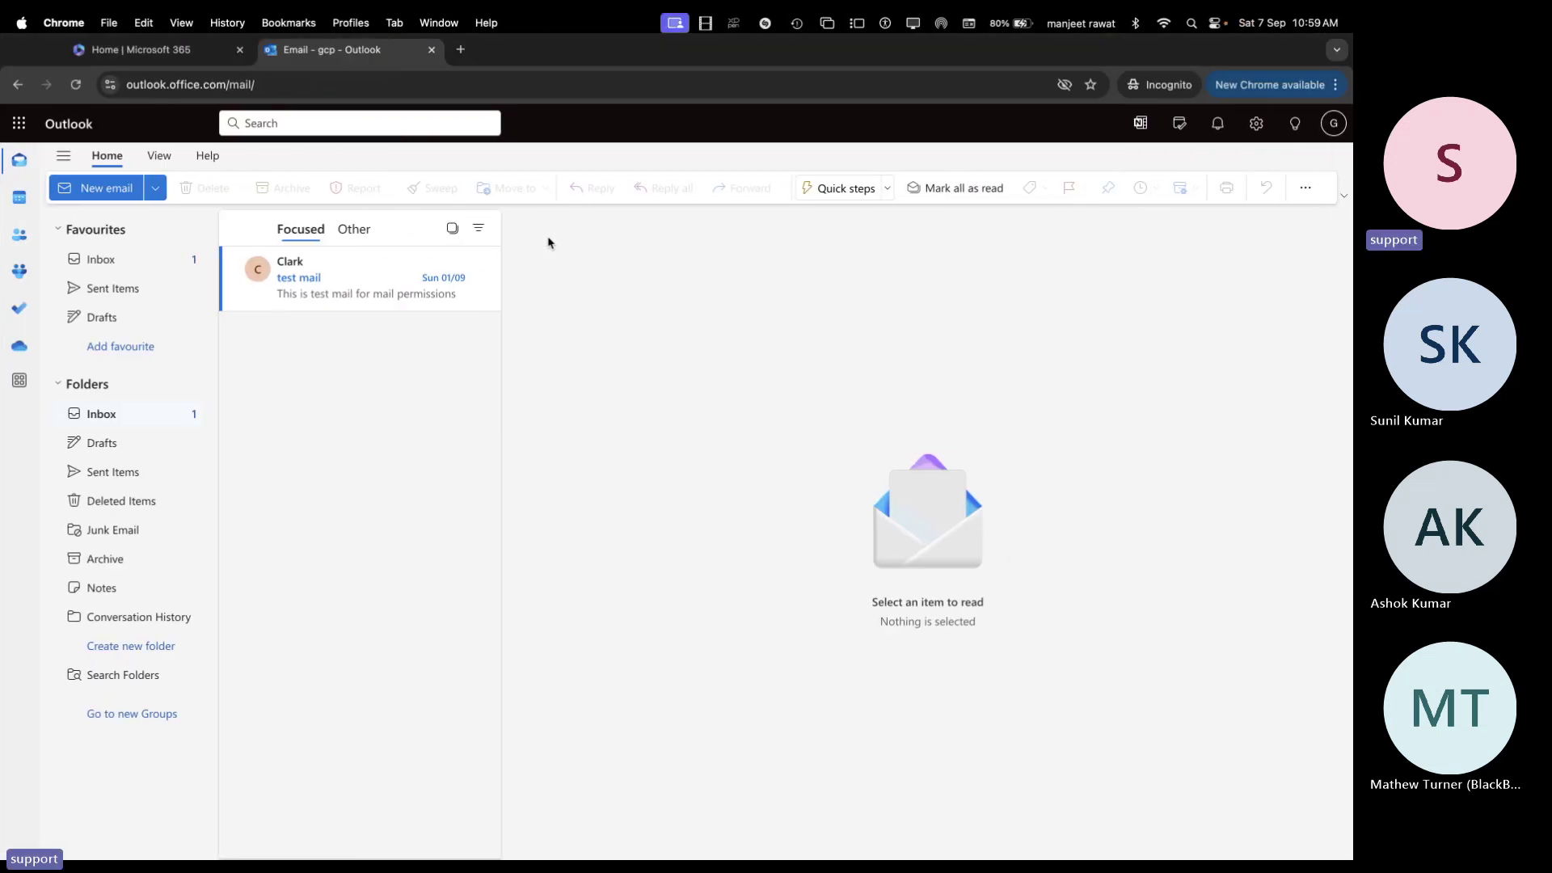
{"action": "key", "text": "ctrl+Left"}
{"action": "key", "text": "ctrl+Left"}
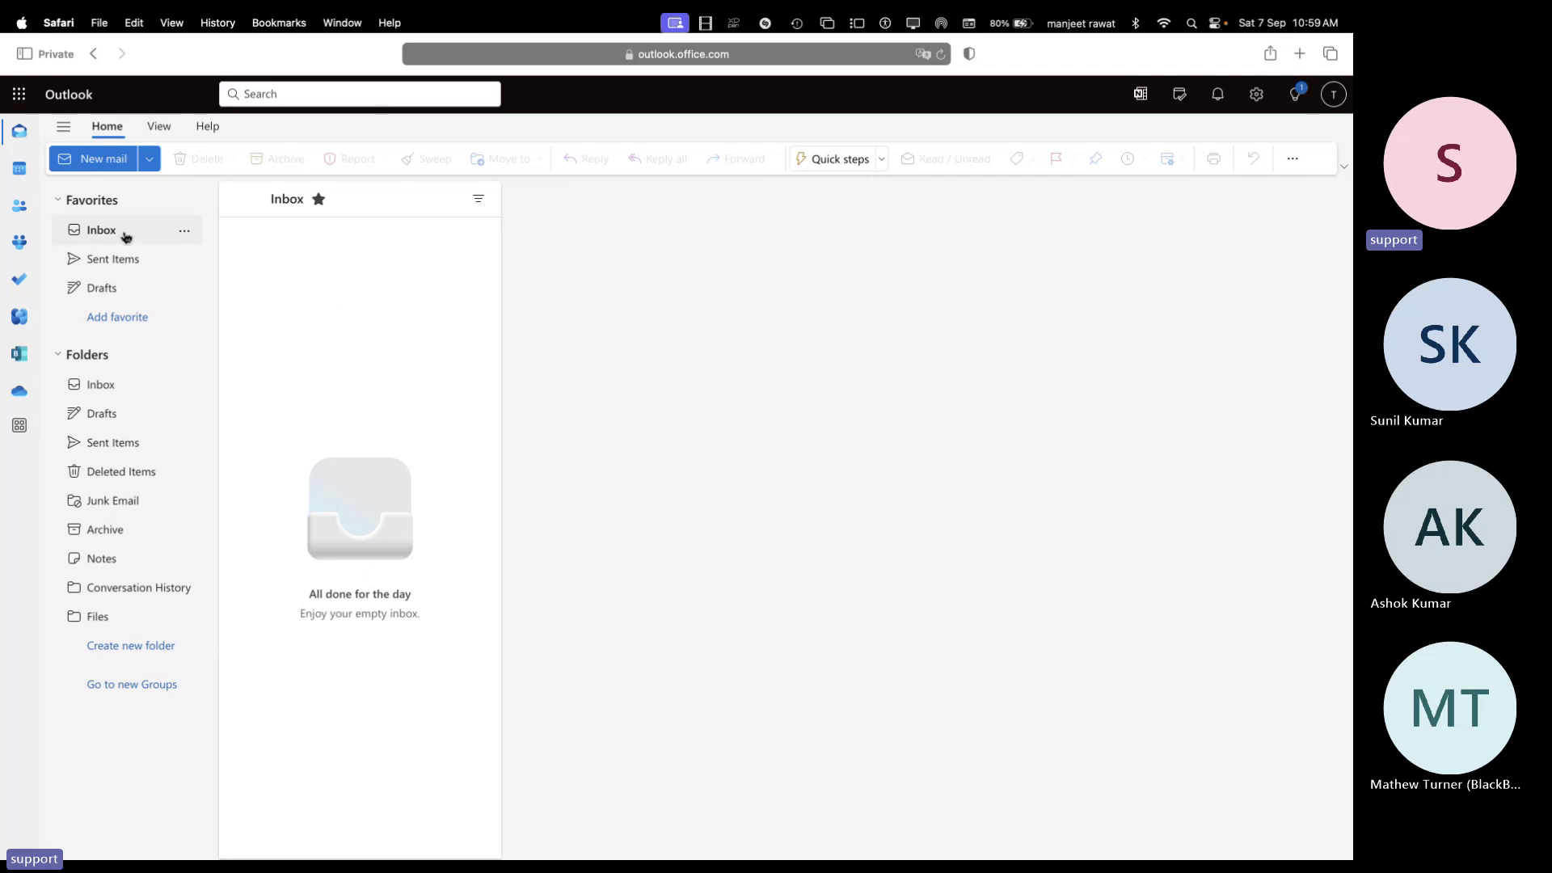
{"action": "key", "text": "ctrl+Right"}
{"action": "key", "text": "ctrl+Right"}
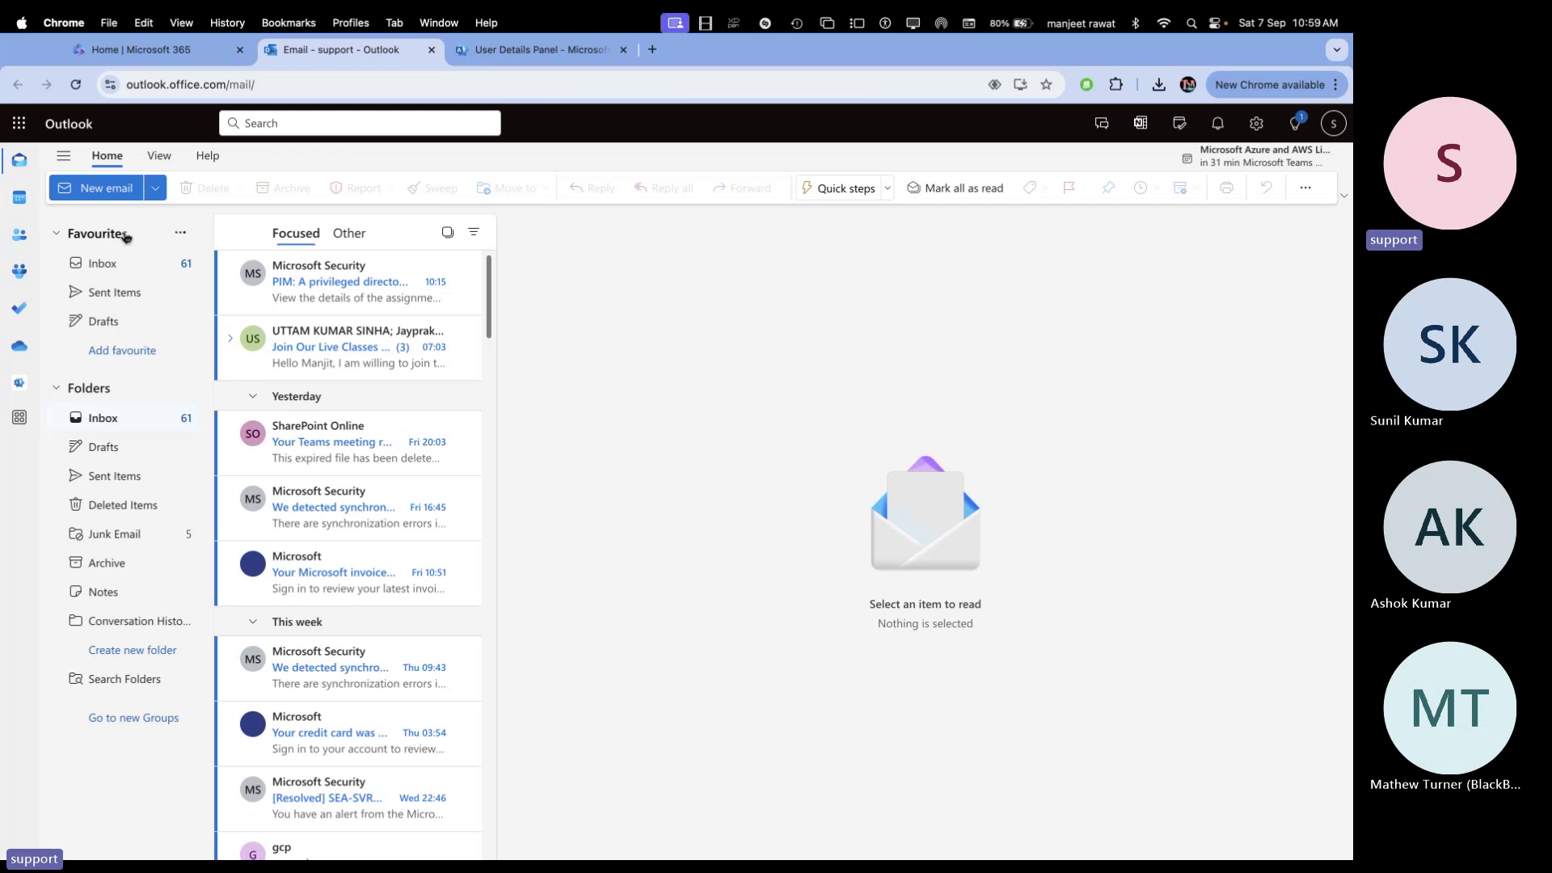
{"action": "key", "text": "ctrl+Right"}
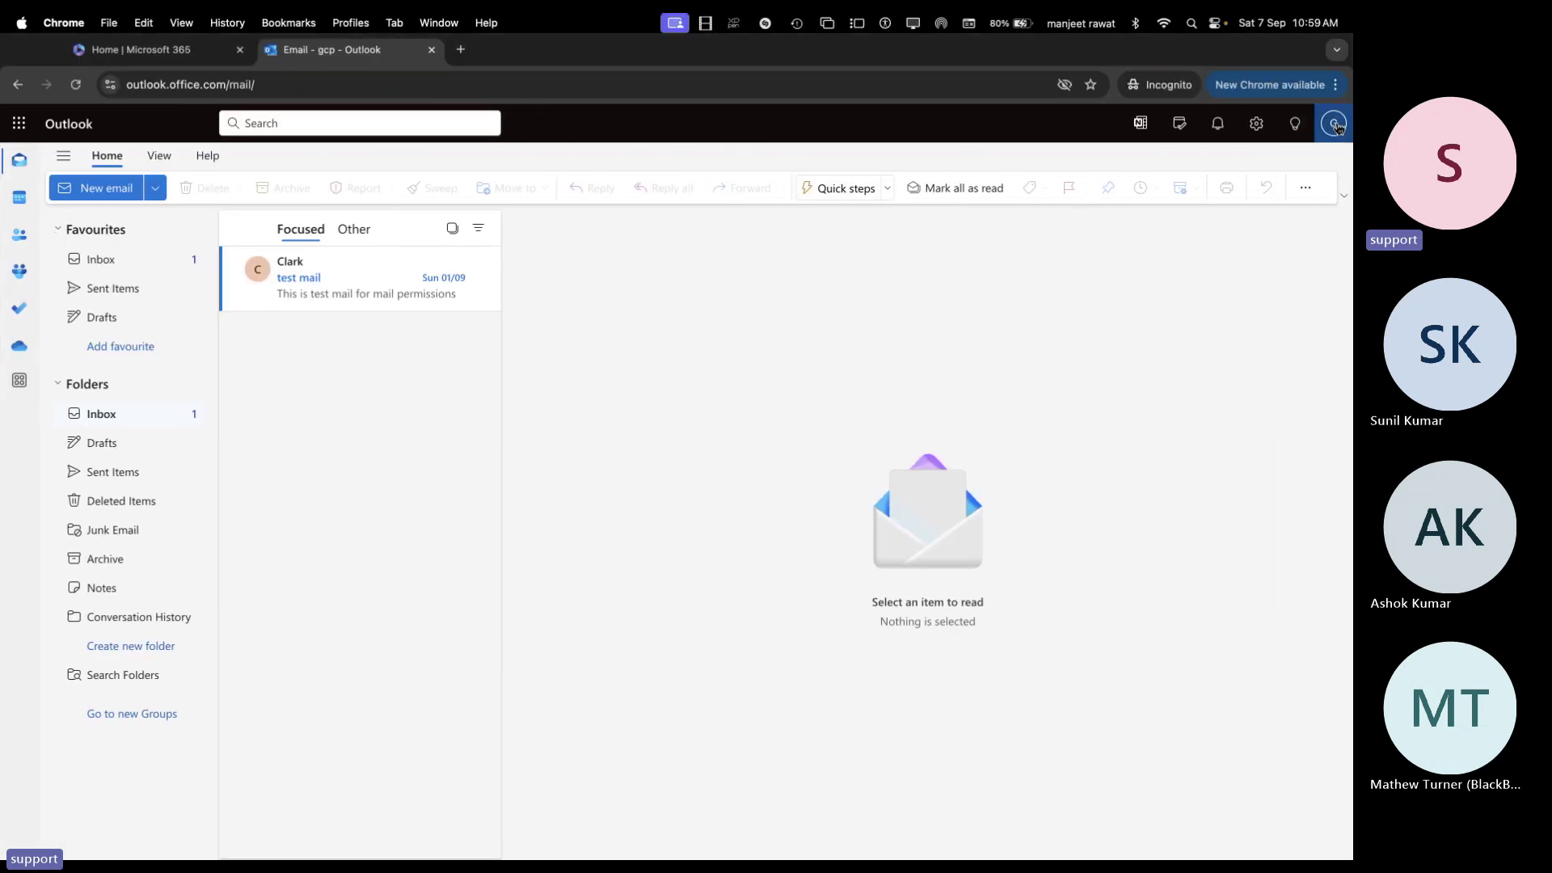
{"action": "left_click", "coordinate": [1335, 124]}
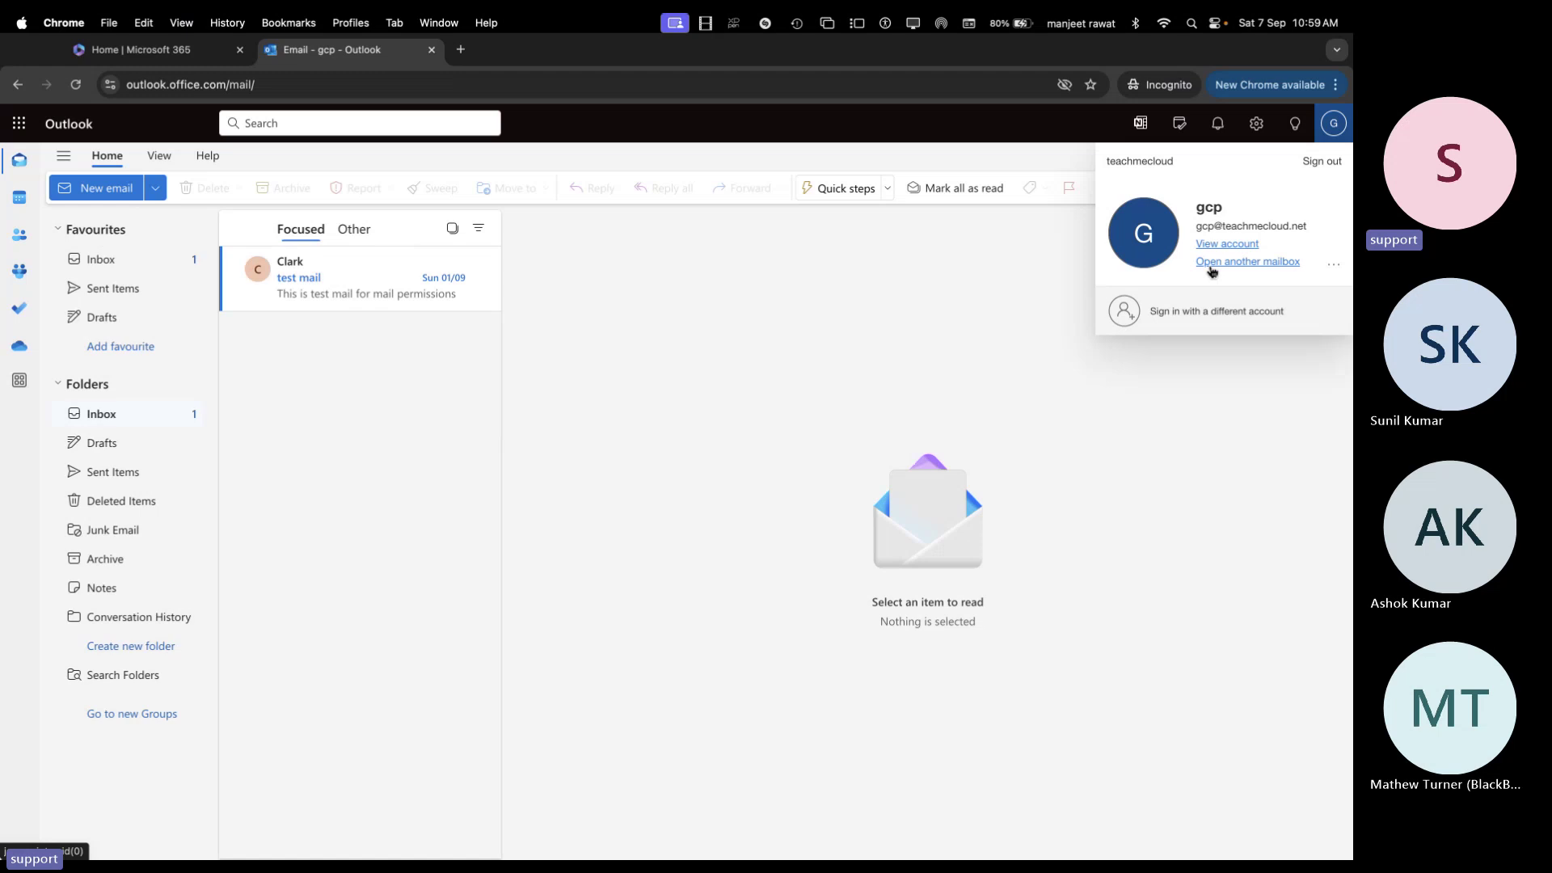
In Chrome, open the local-it mailbox and read the 'change keyboard and mouse' message
{"action": "left_click", "coordinate": [1247, 261]}
{"action": "left_click", "coordinate": [616, 468]}
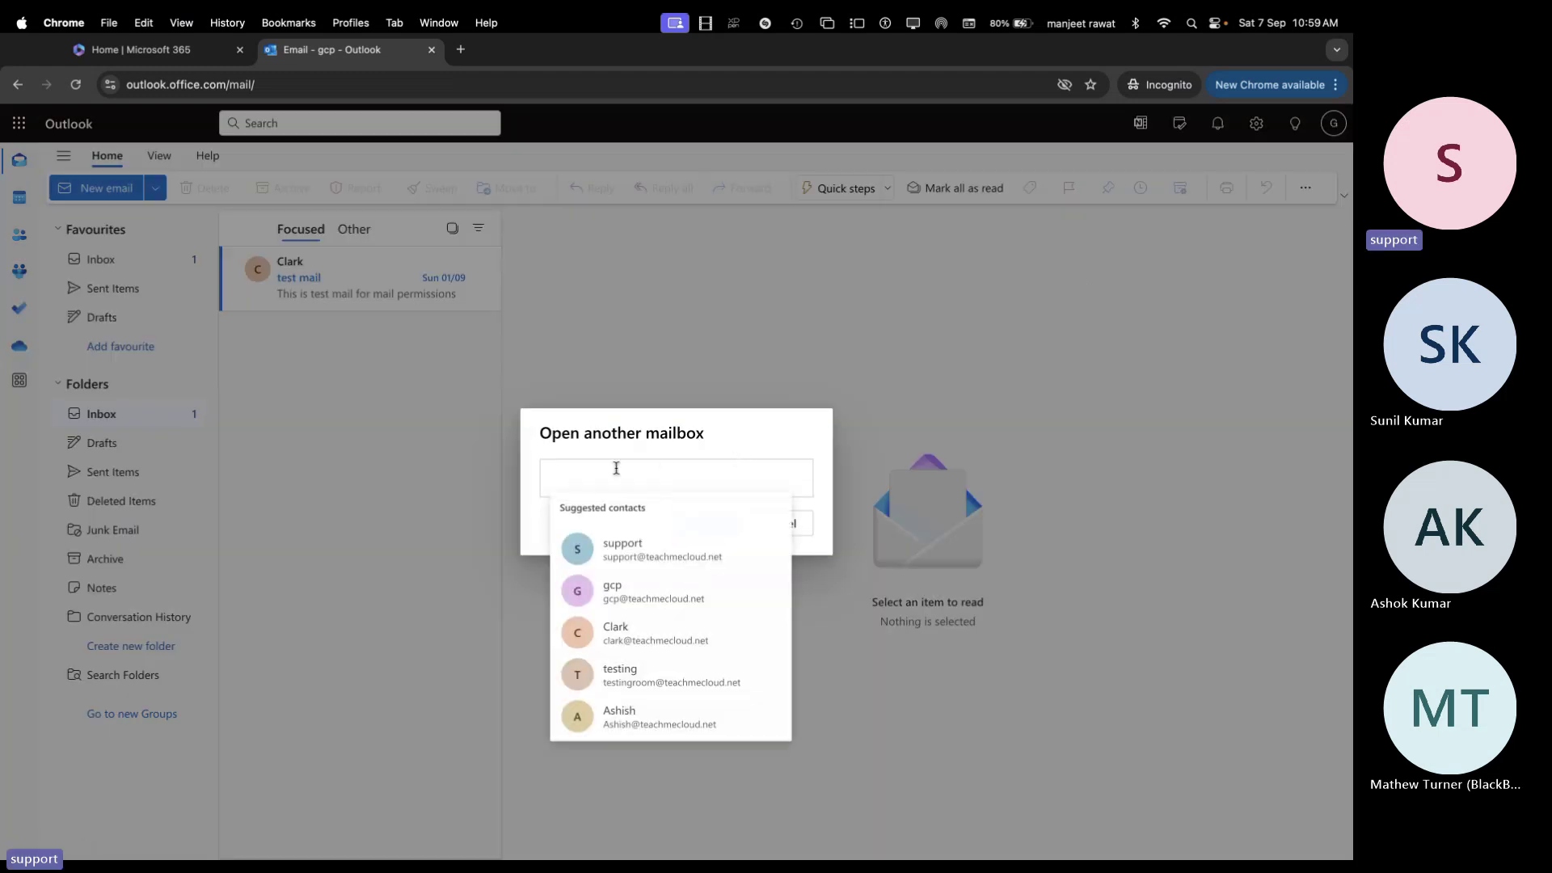
{"action": "type", "text": "lov"}
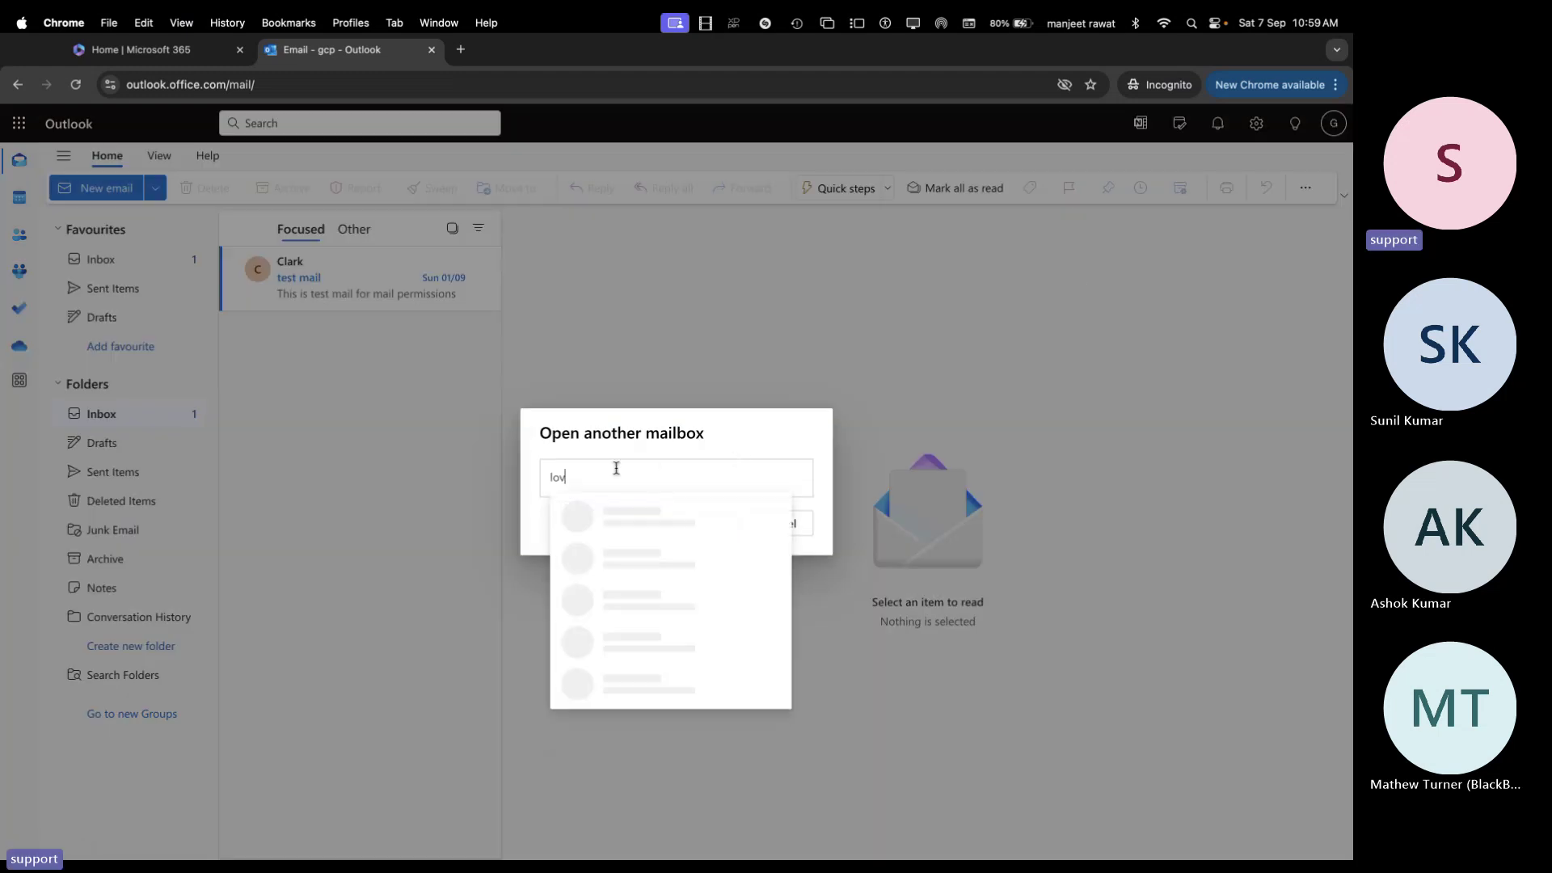
{"action": "key", "text": "BackSpace"}
{"action": "type", "text": "ca"}
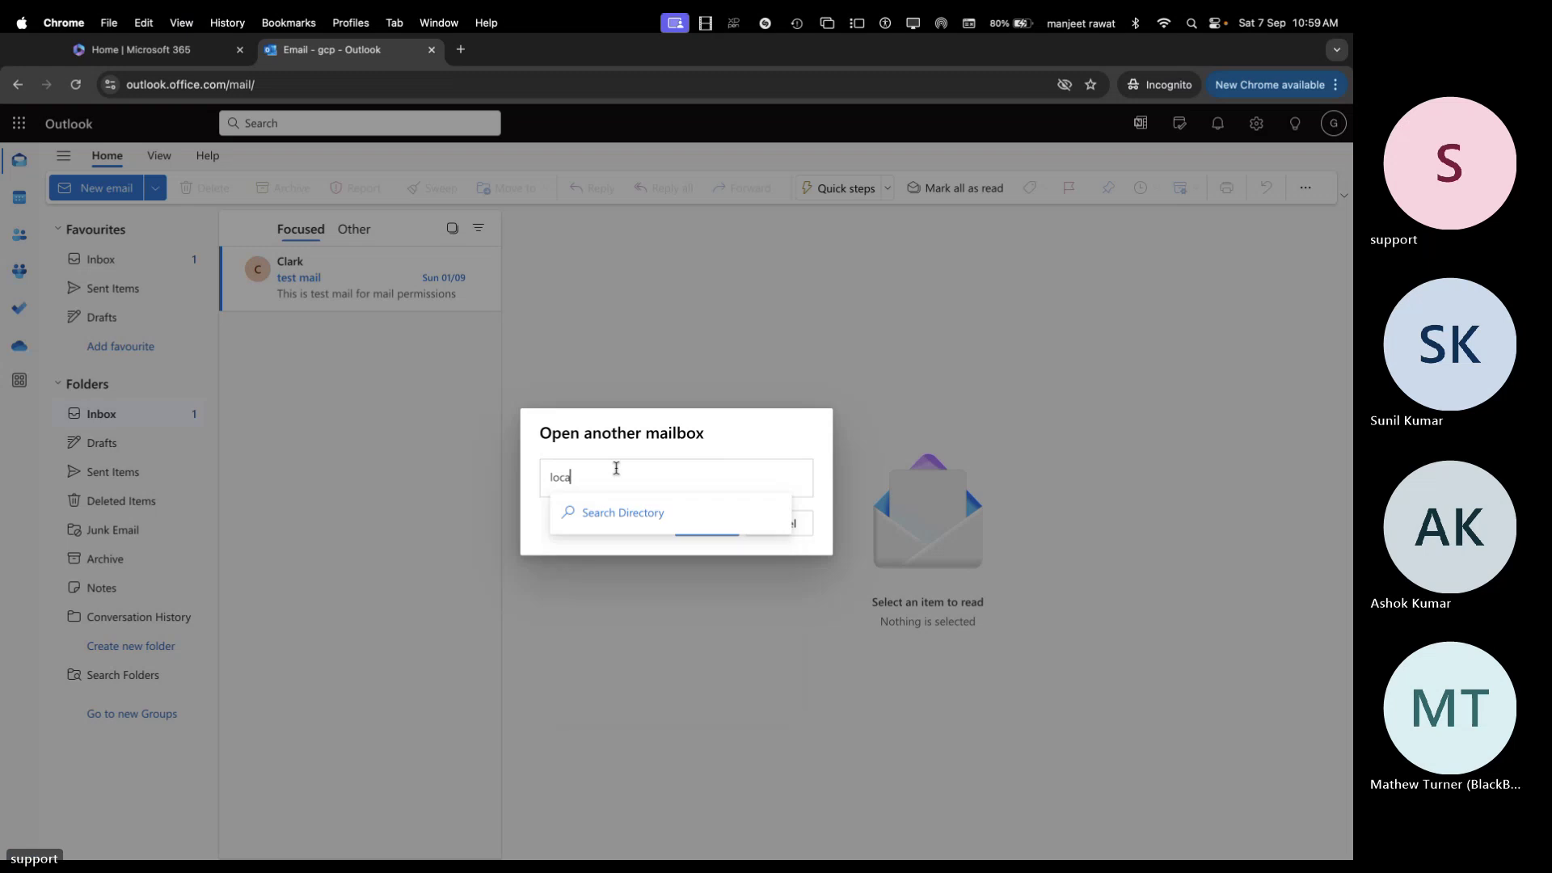
{"action": "type", "text": "l"}
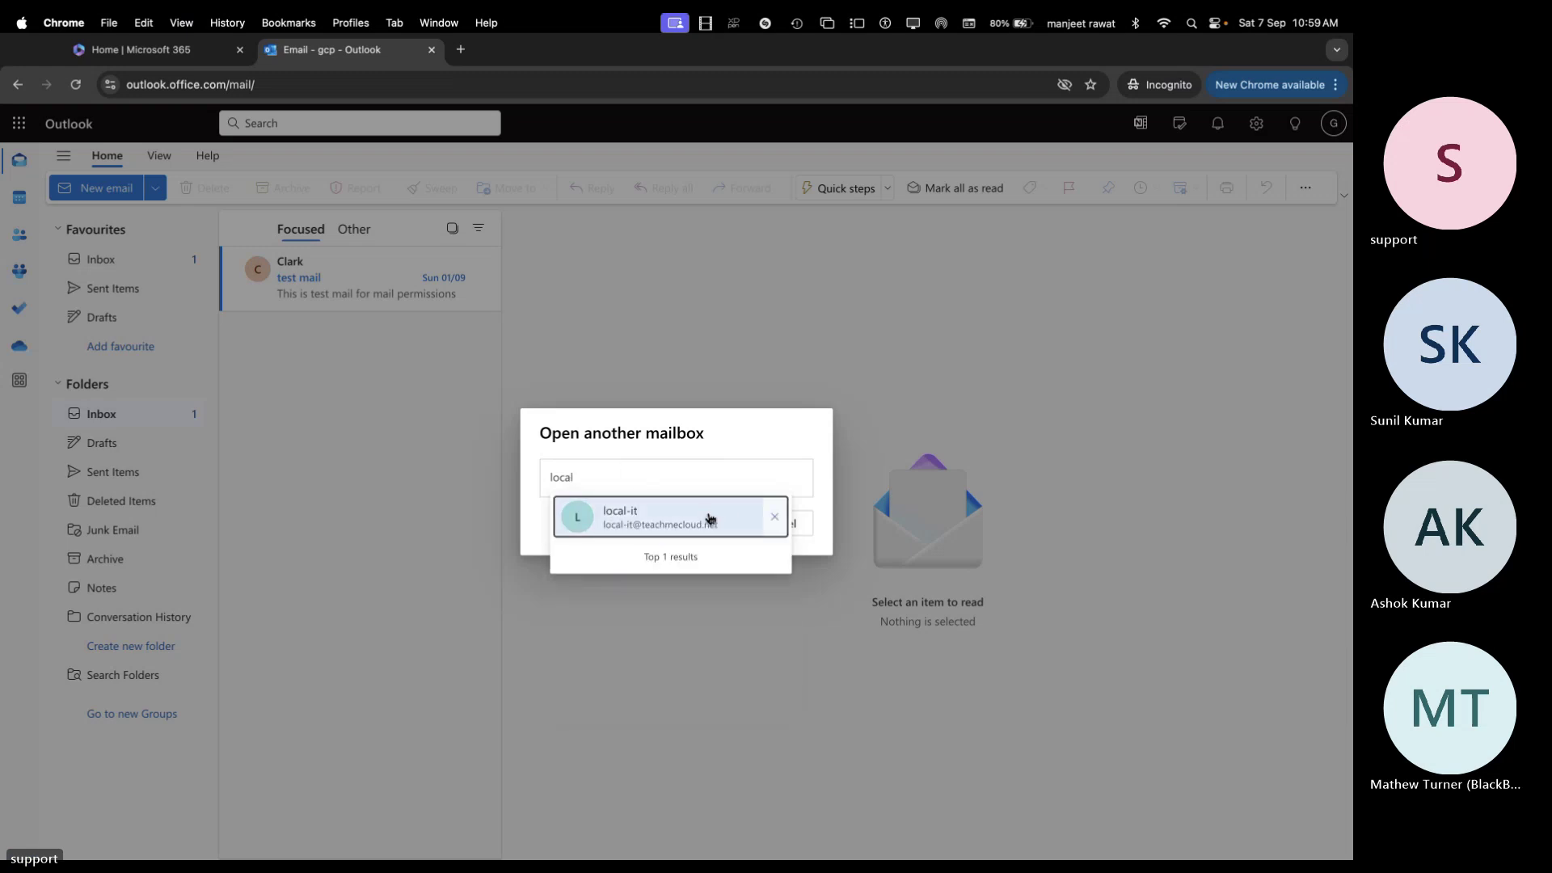
{"action": "left_click", "coordinate": [679, 523]}
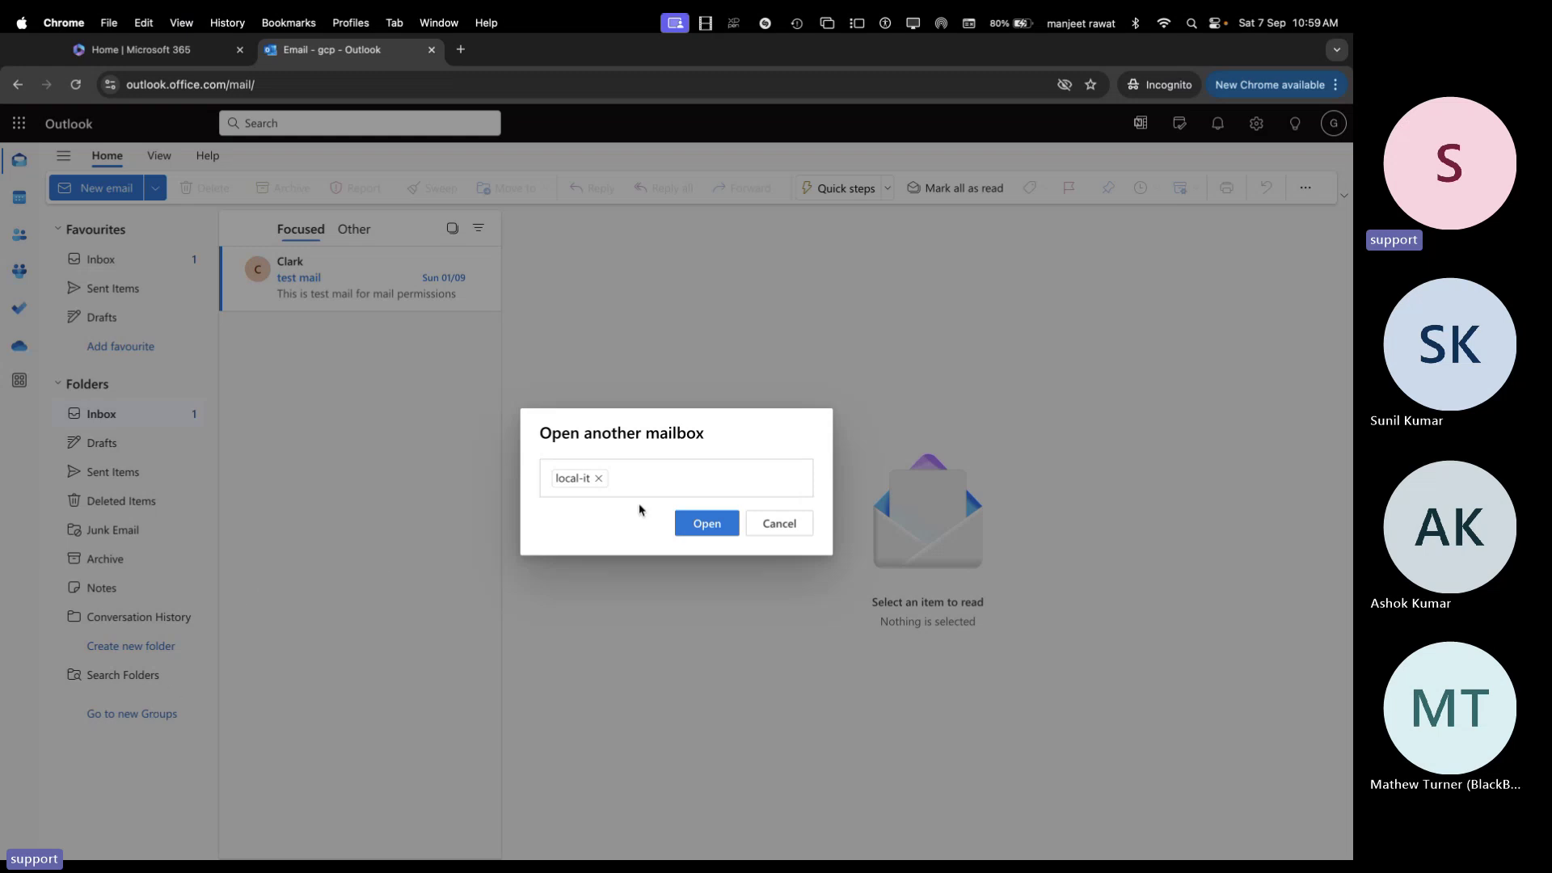
{"action": "left_click", "coordinate": [700, 524]}
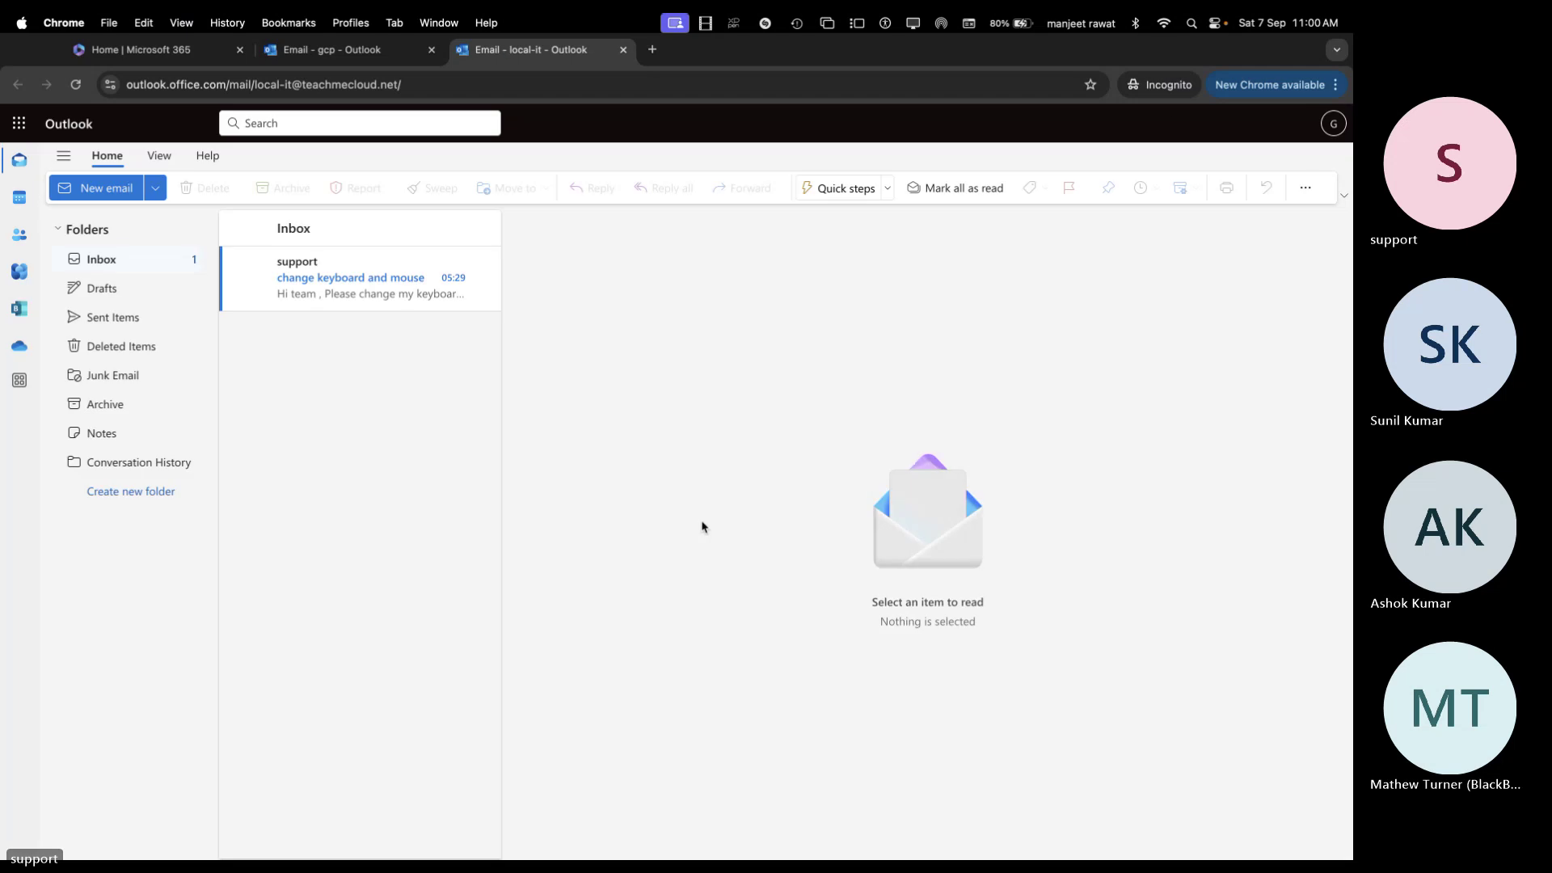
{"action": "left_click", "coordinate": [324, 298]}
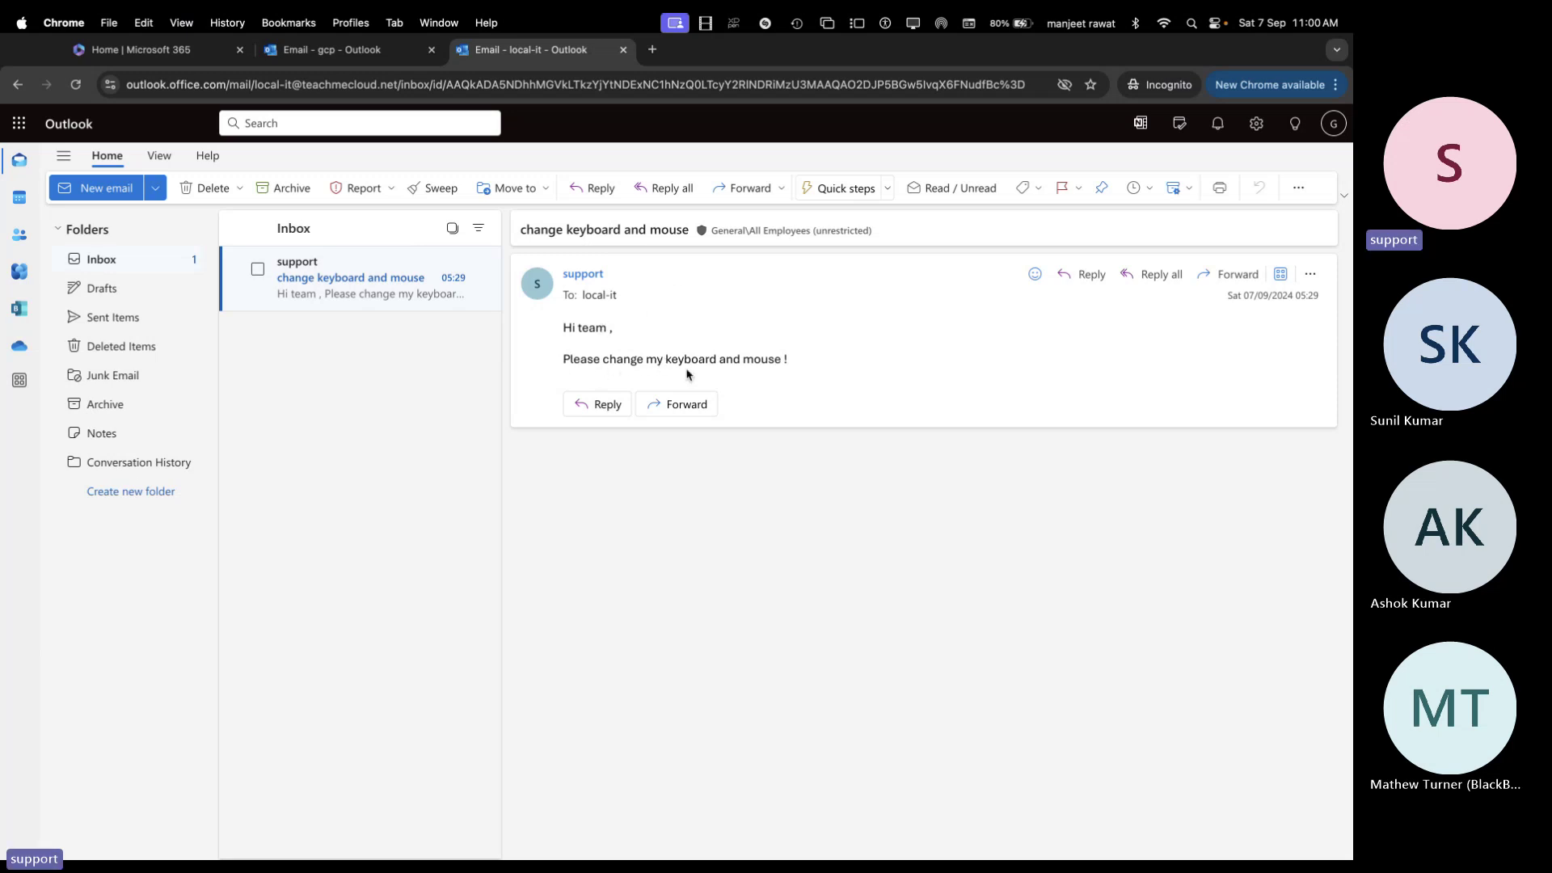
In Safari's Outlook session, also open the local-it mailbox in its own tab
{"action": "key", "text": "super+Tab"}
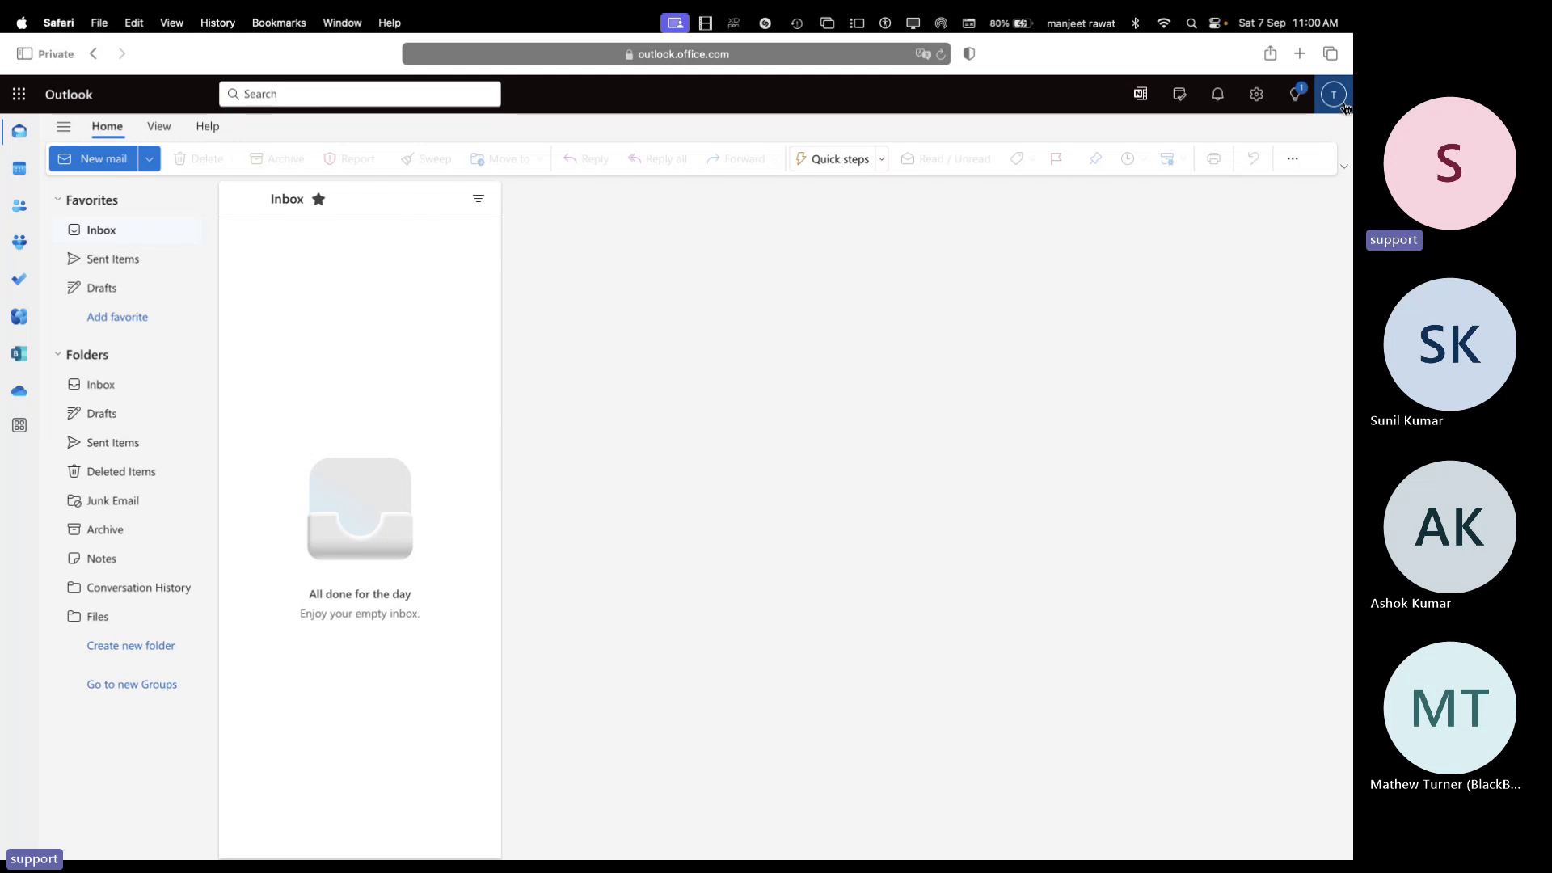
{"action": "left_click", "coordinate": [1333, 94]}
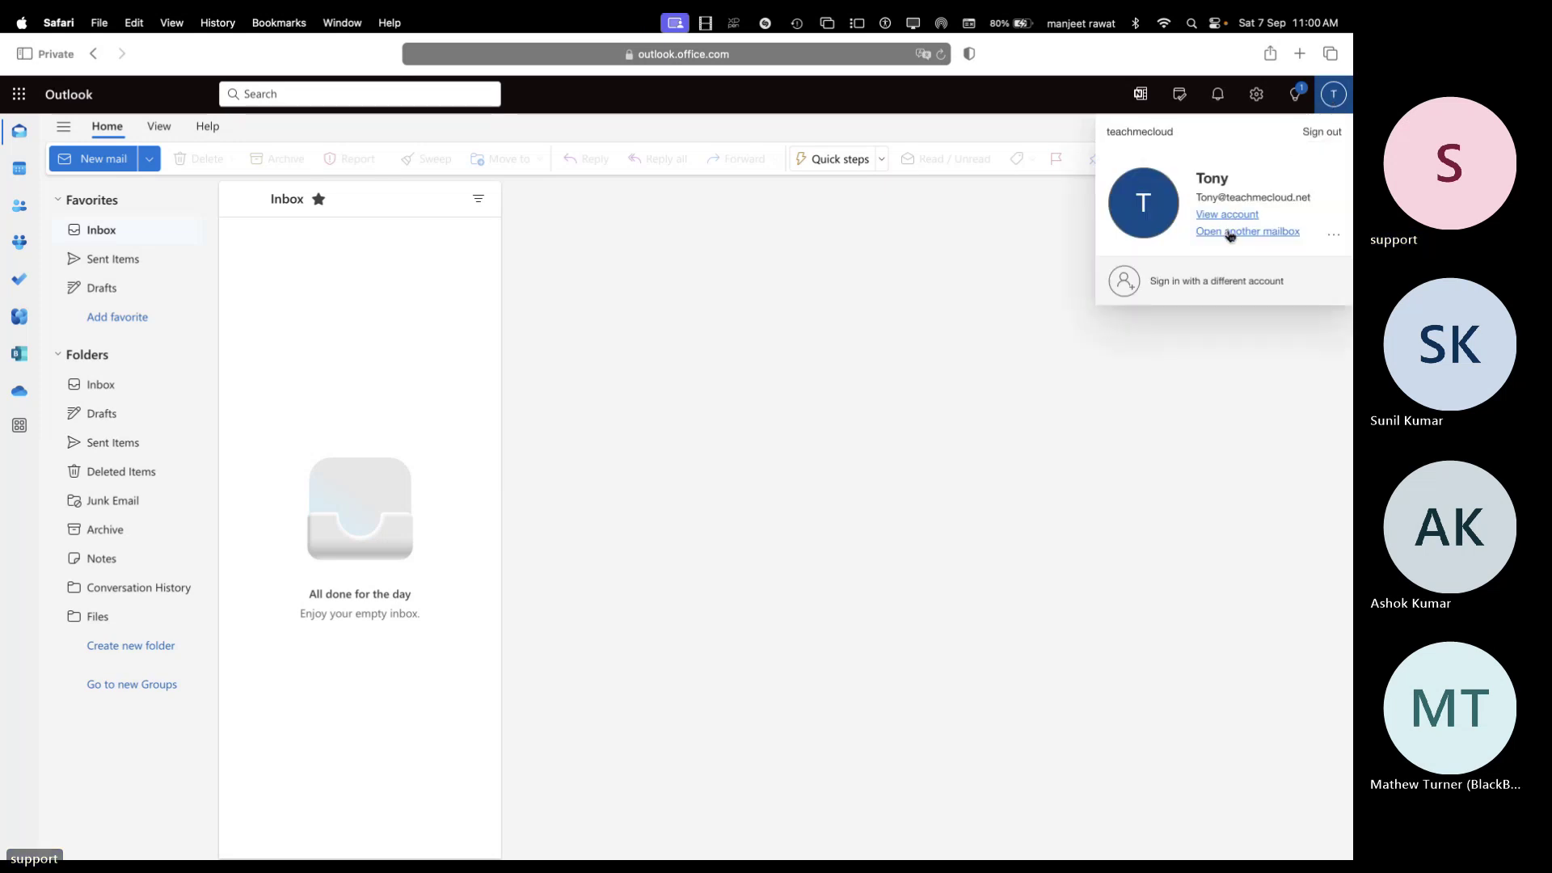
{"action": "left_click", "coordinate": [1229, 231]}
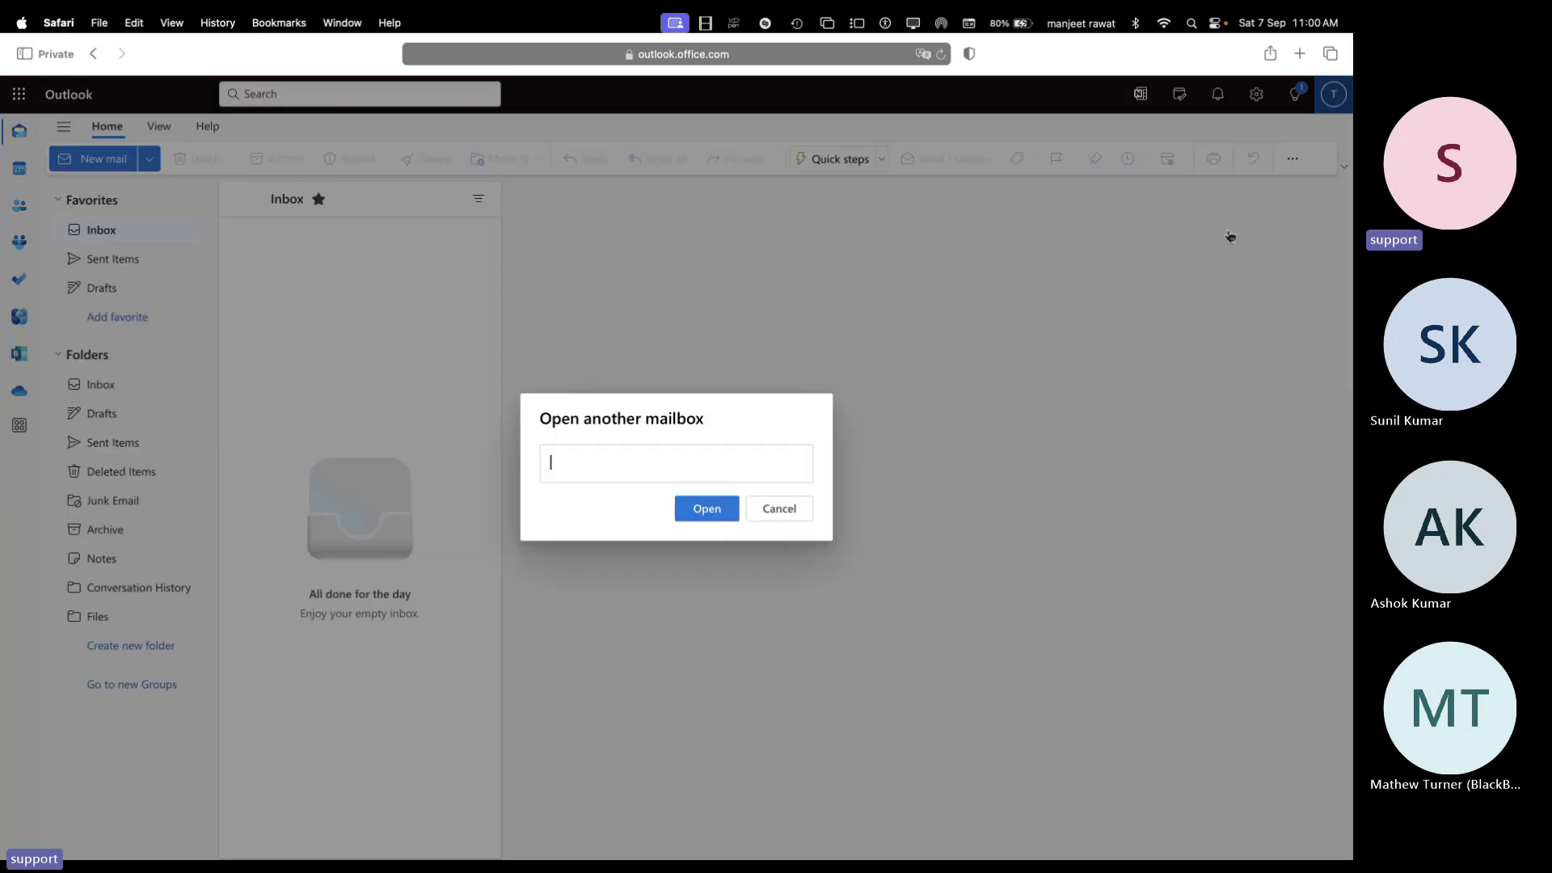
{"action": "left_click", "coordinate": [628, 466]}
{"action": "type", "text": "loc"}
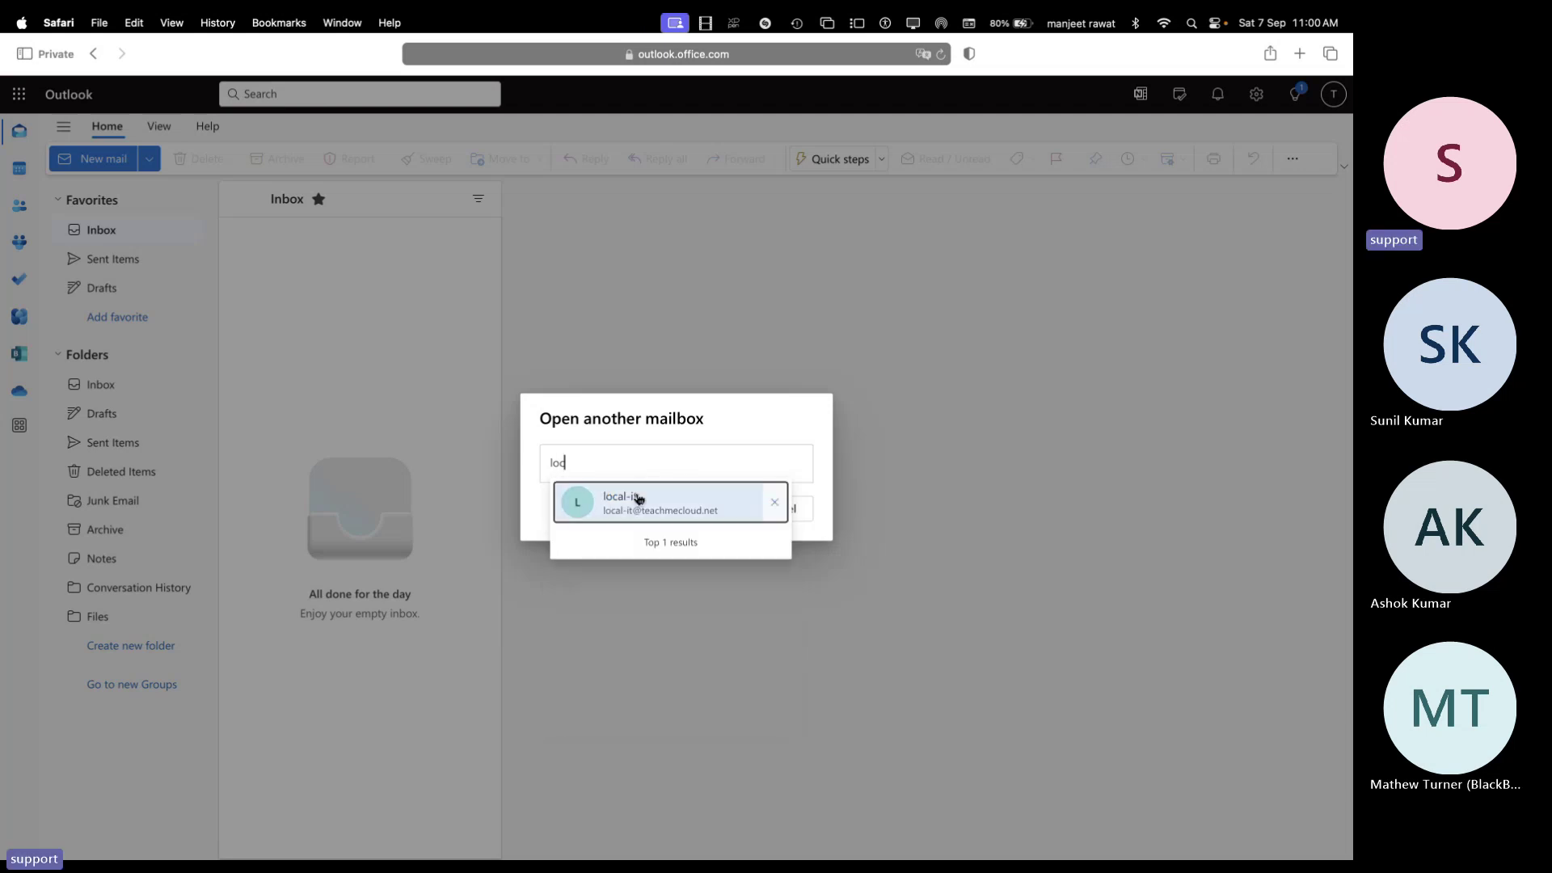
{"action": "left_click", "coordinate": [638, 499]}
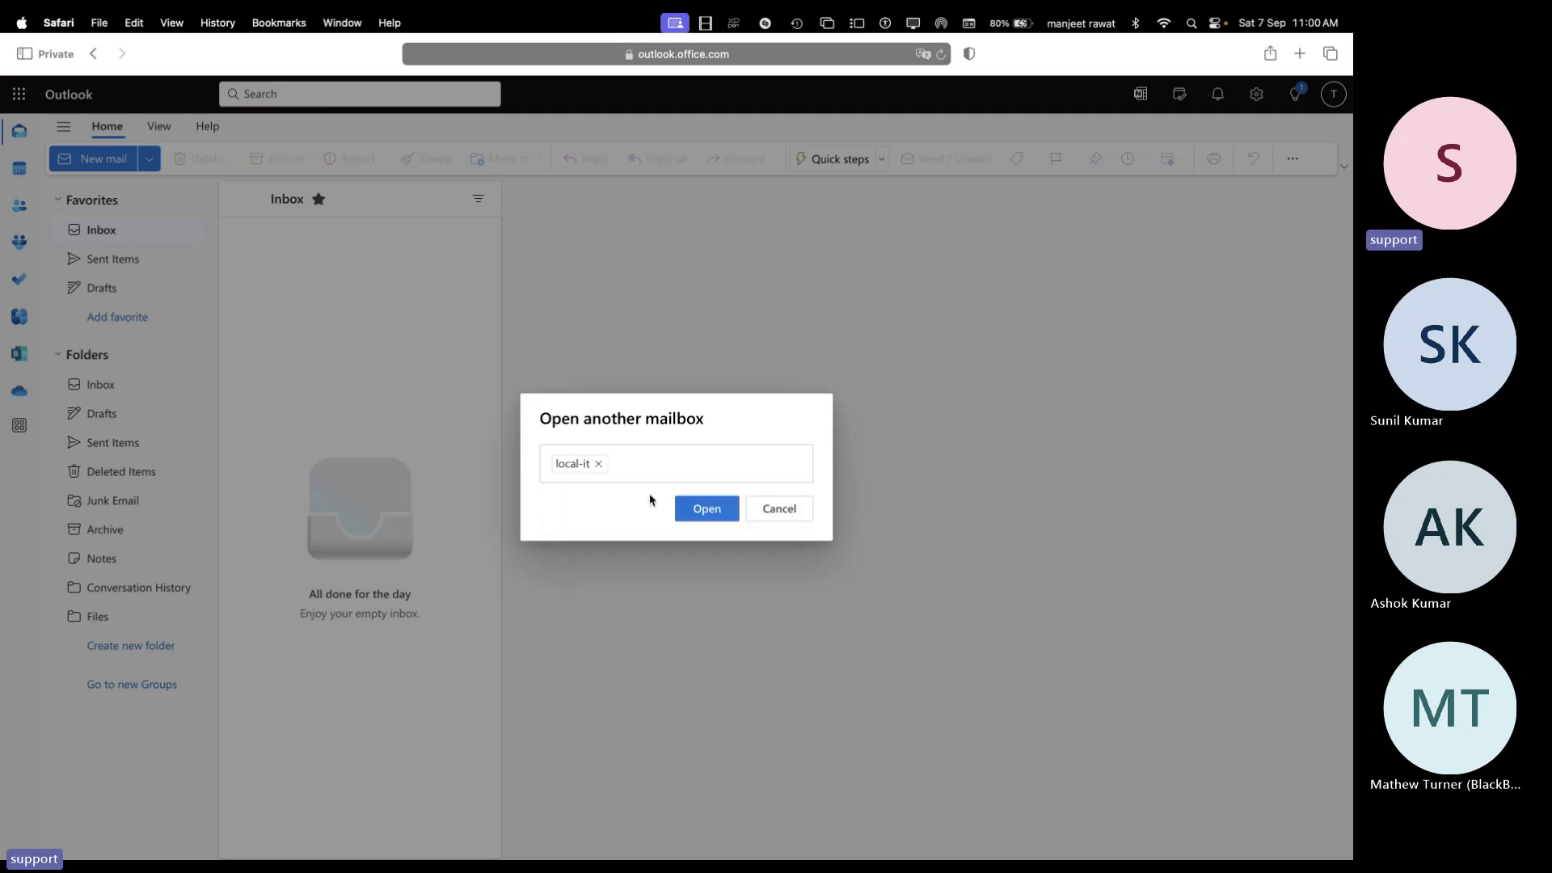
{"action": "left_click", "coordinate": [704, 515]}
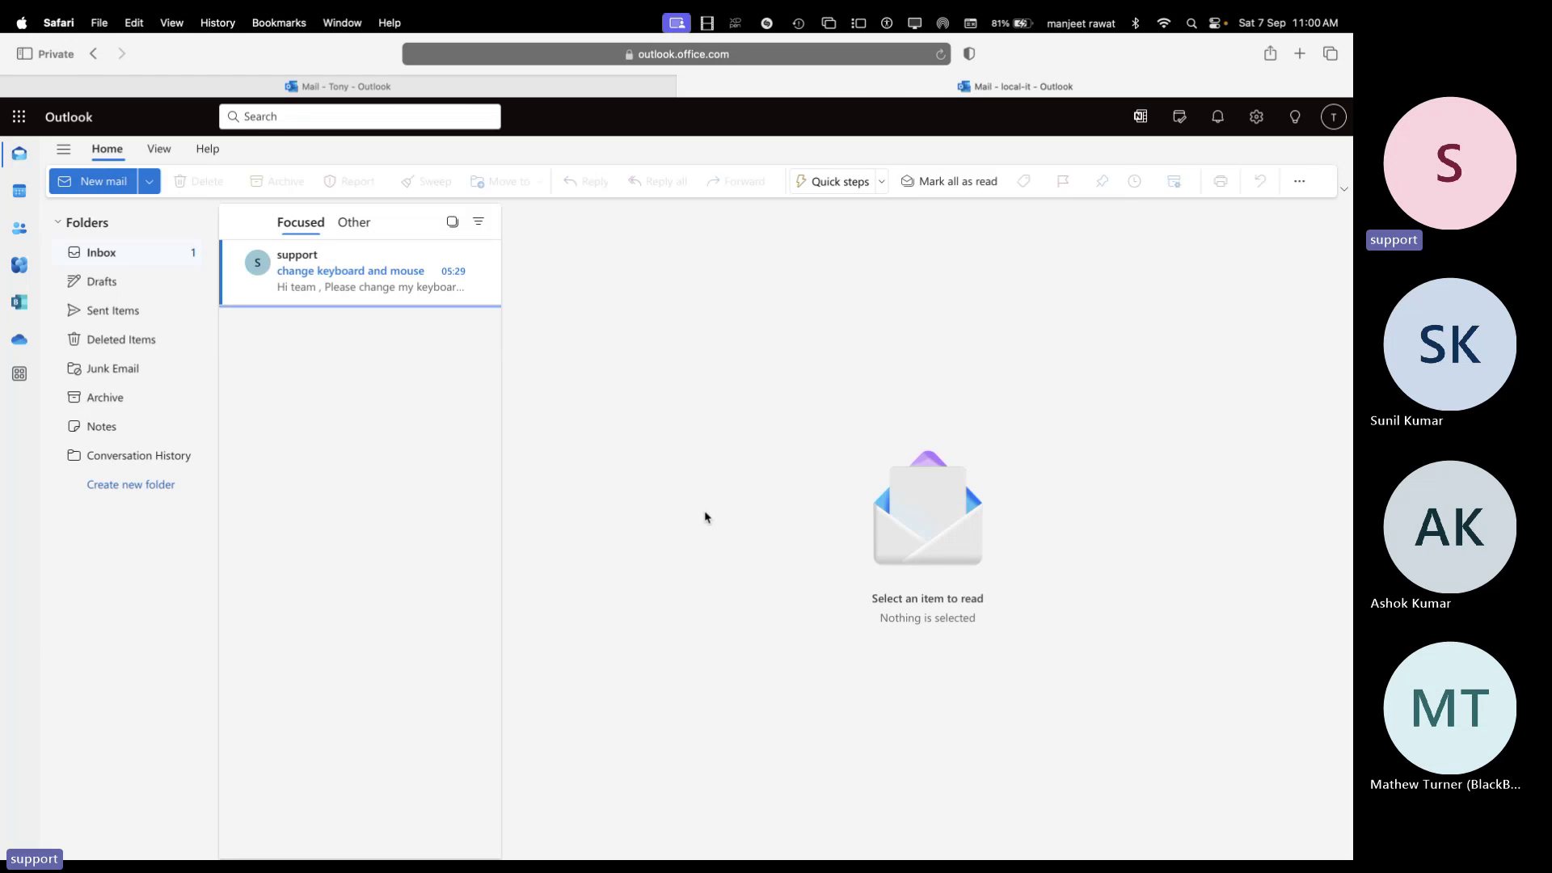
Open the support request message and begin a reply from local-it
{"action": "left_click", "coordinate": [365, 276]}
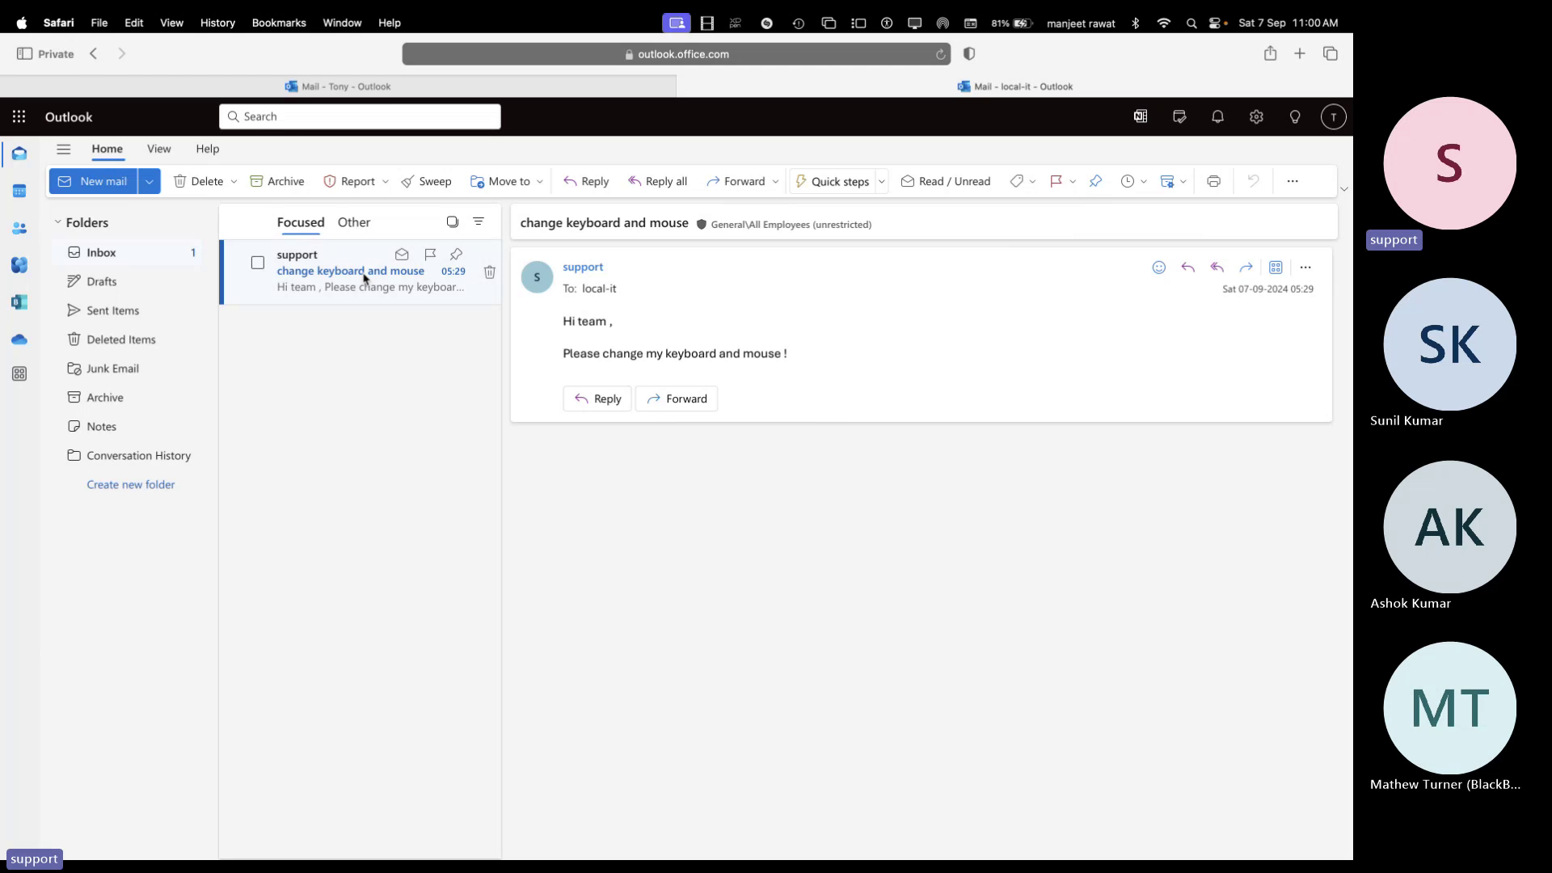
{"action": "left_click", "coordinate": [1188, 268]}
{"action": "left_click", "coordinate": [1193, 274]}
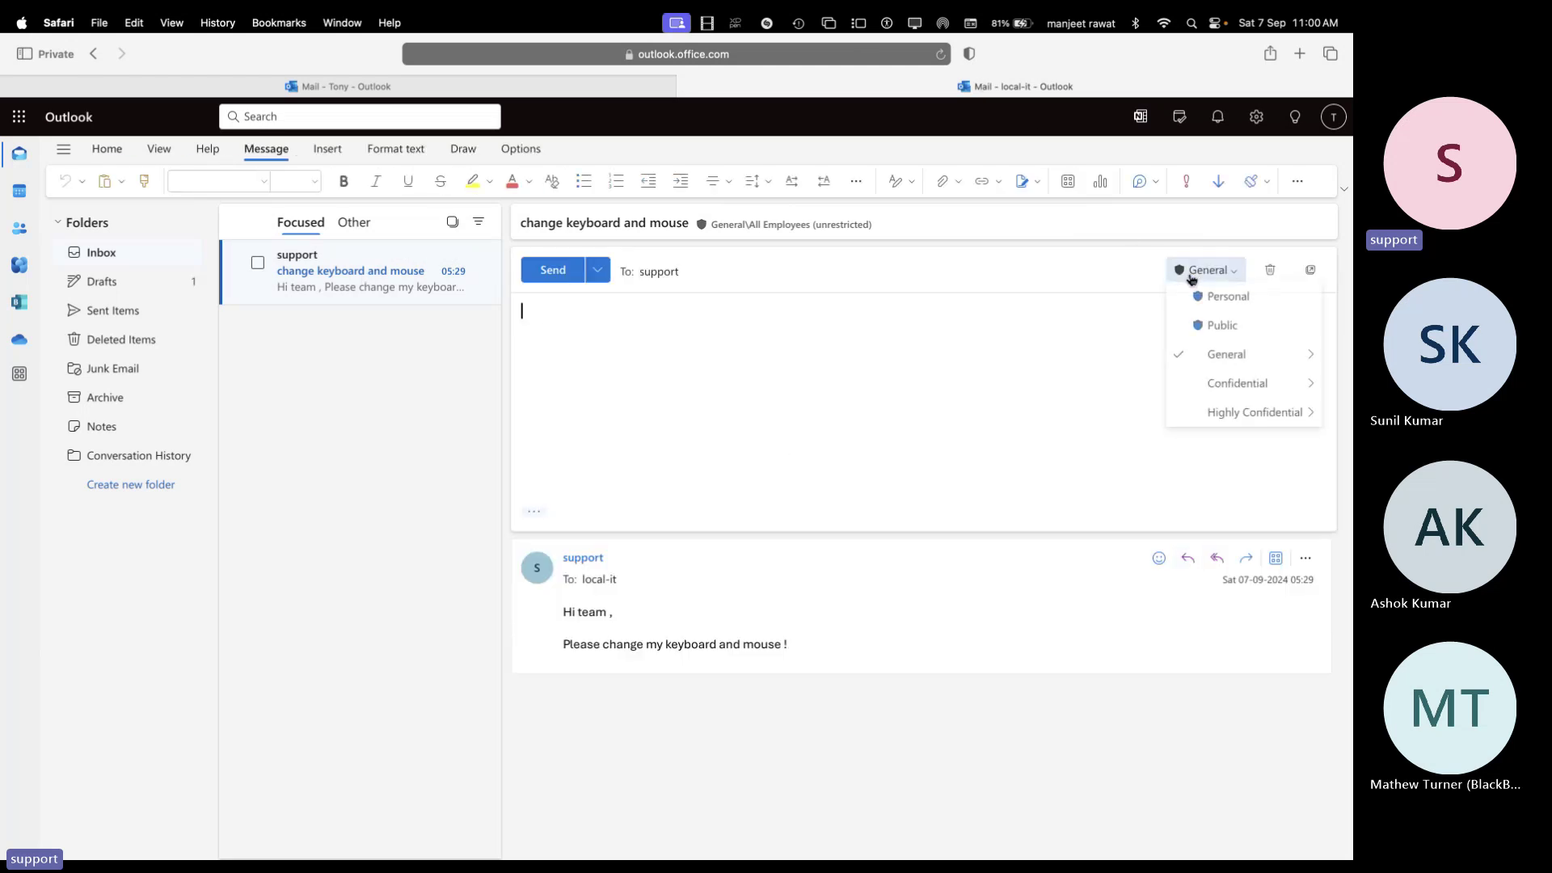
{"action": "left_click", "coordinate": [1001, 291]}
Type the reply 'Allow me 30min to resolve issue' and send it
{"action": "type", "text": "lo"}
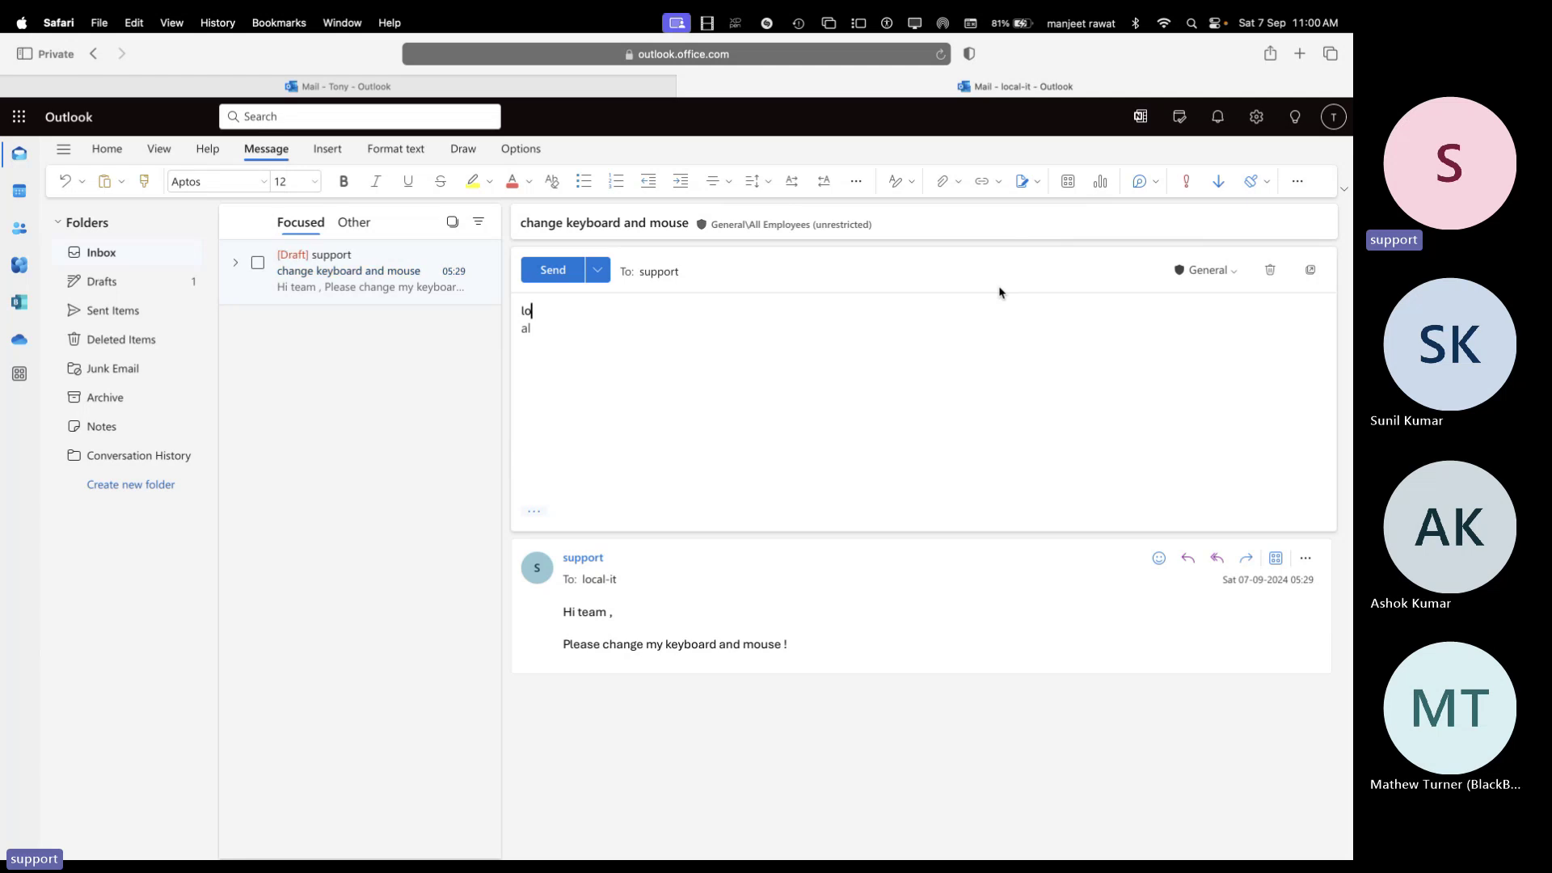
{"action": "key", "text": "Down"}
{"action": "key", "text": "BackSpace"}
{"action": "key", "text": "BackSpace"}
{"action": "key", "text": "BackSpace"}
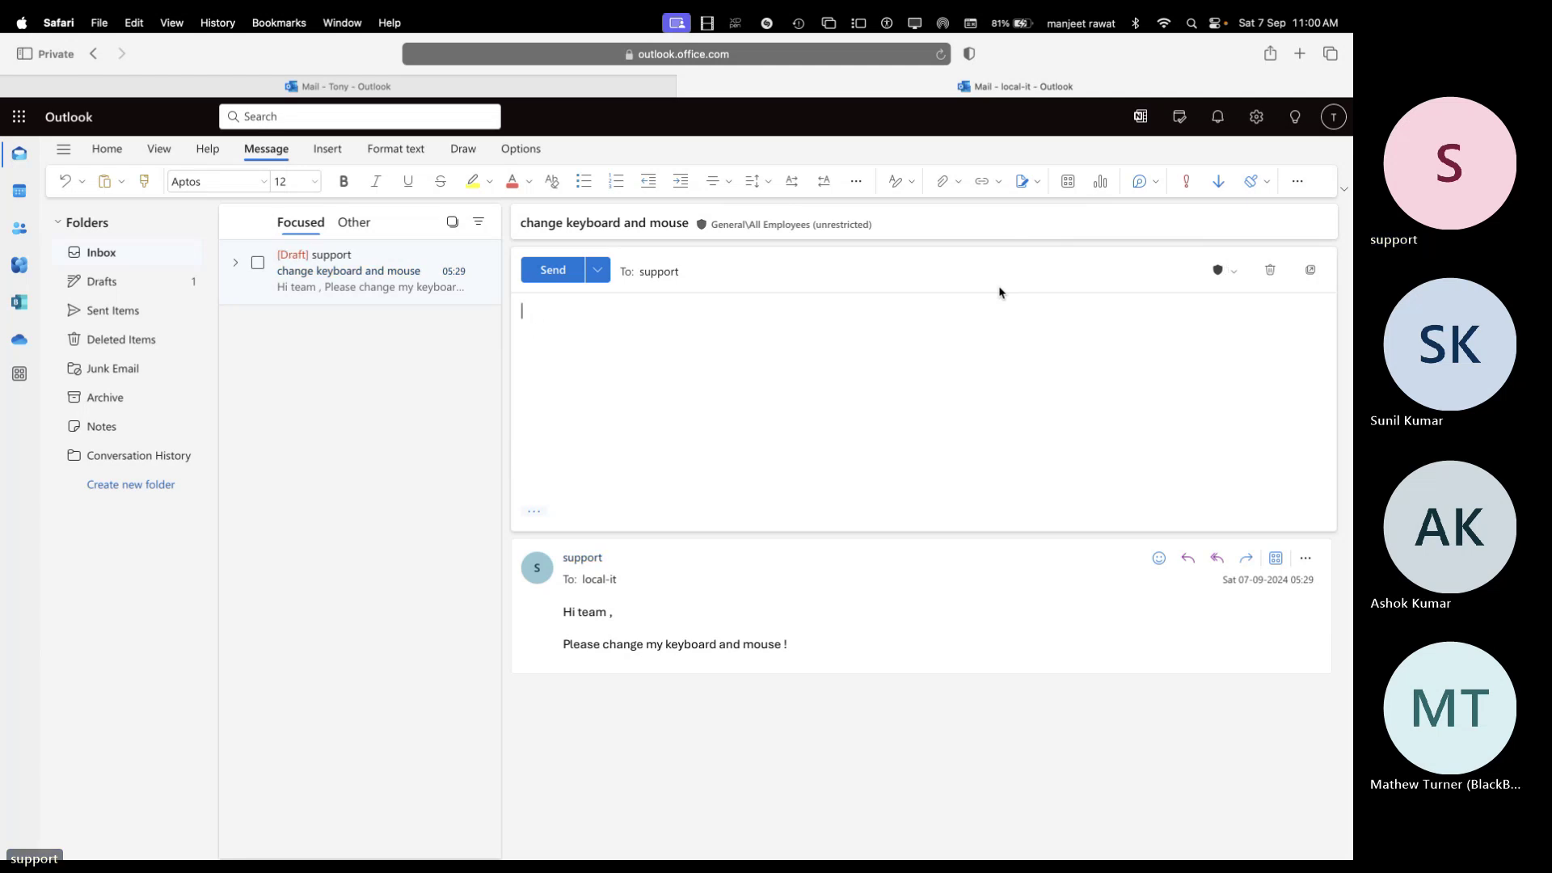
{"action": "type", "text": "Allo e"}
{"action": "key", "text": "BackSpace"}
{"action": "key", "text": "BackSpace"}
{"action": "type", "text": "w me 30min to"}
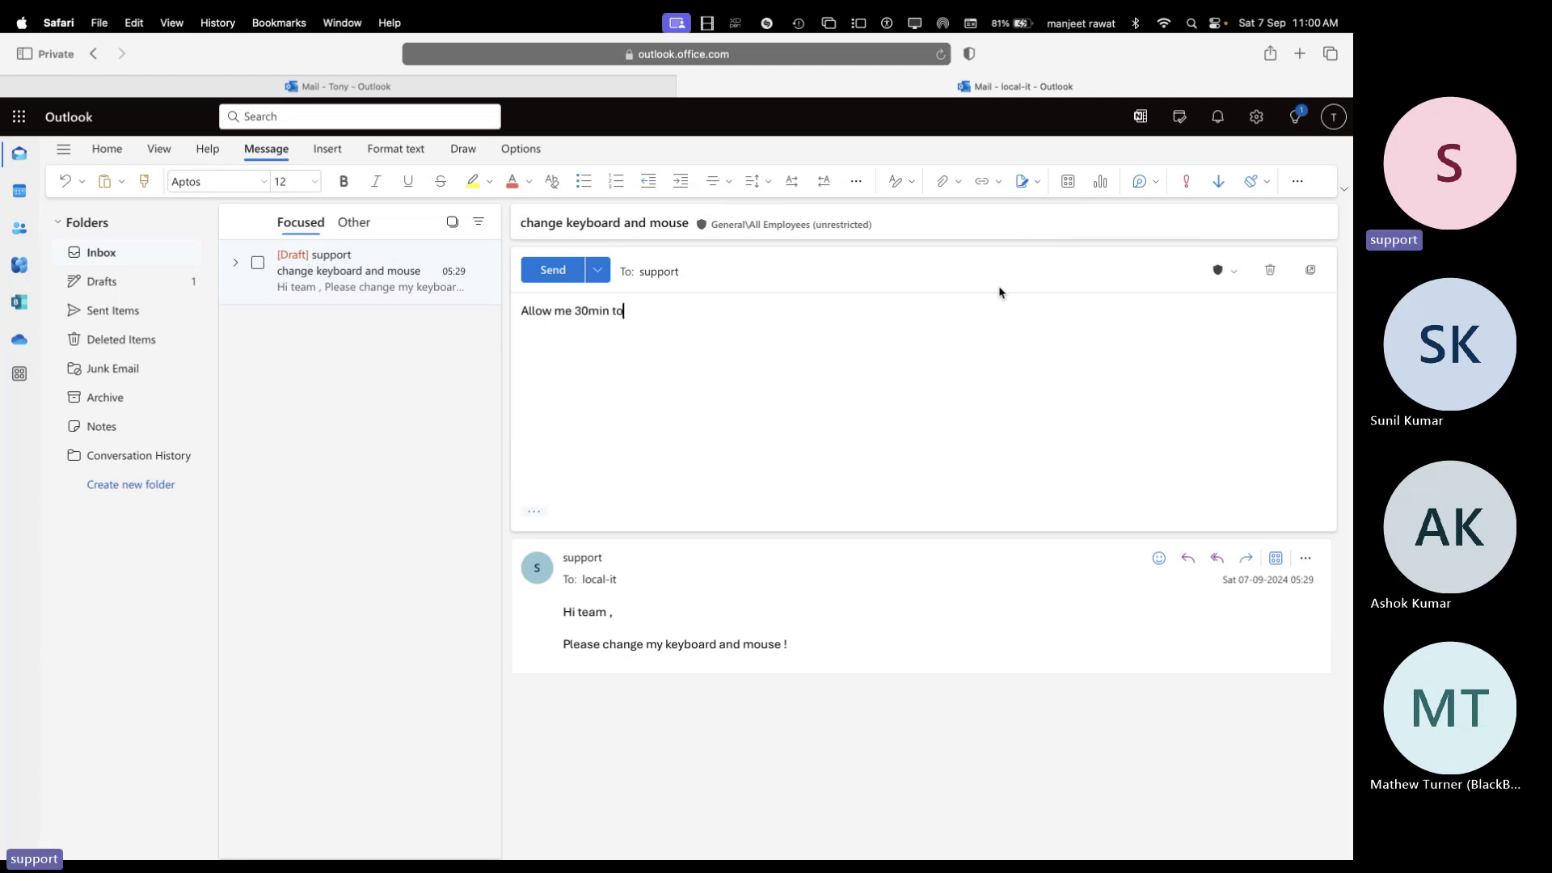
{"action": "type", "text": " resol"}
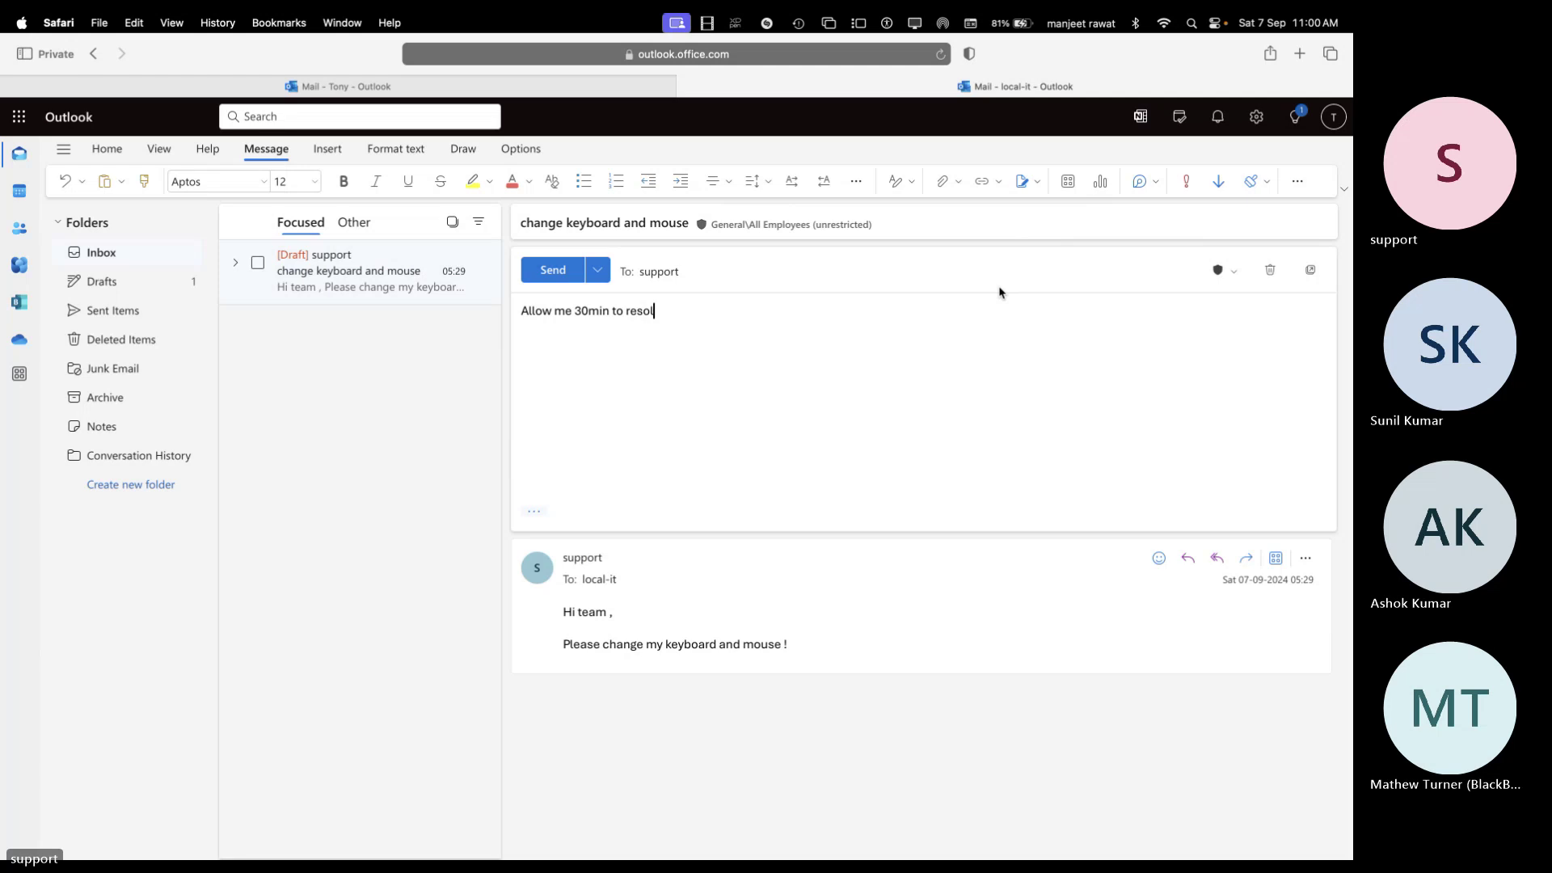
{"action": "type", "text": "ve issues."}
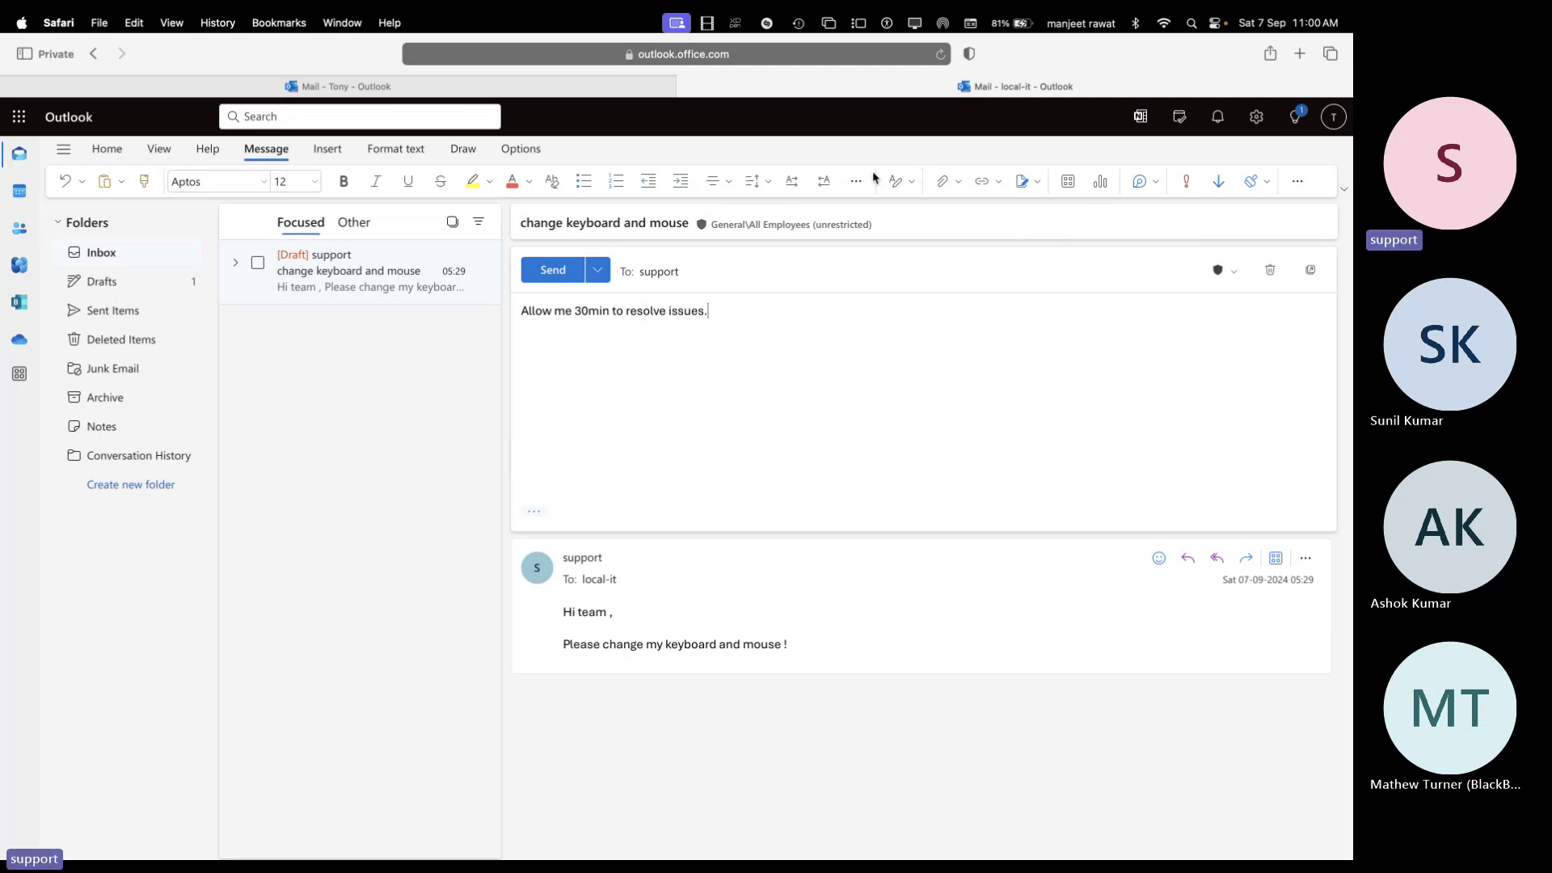
{"action": "left_click", "coordinate": [538, 273]}
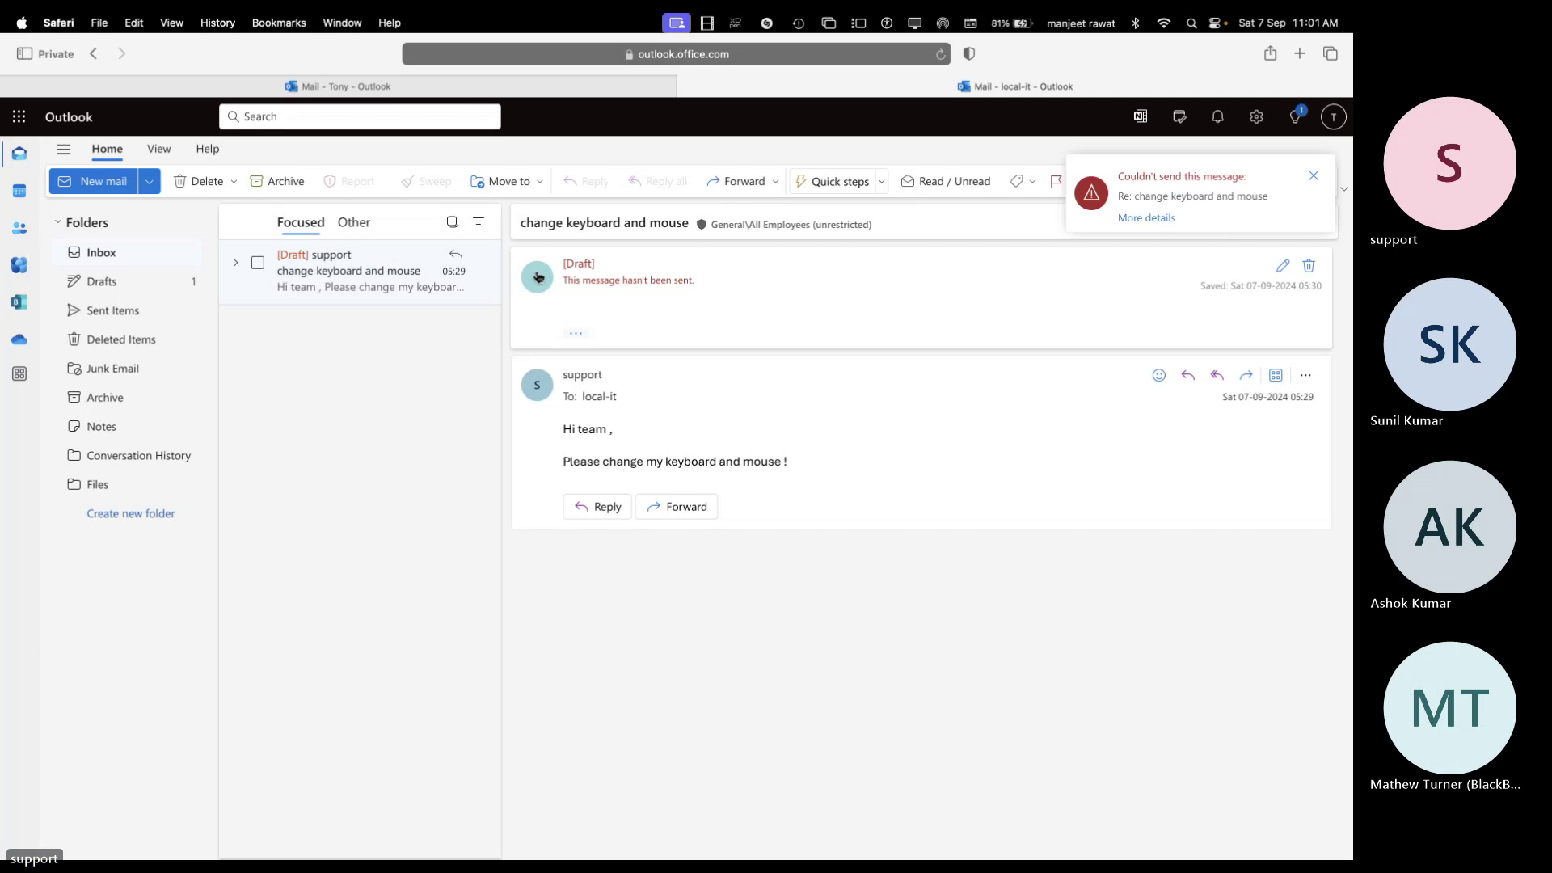
{"action": "key", "text": "ctrl+Right"}
{"action": "key", "text": "ctrl+Left"}
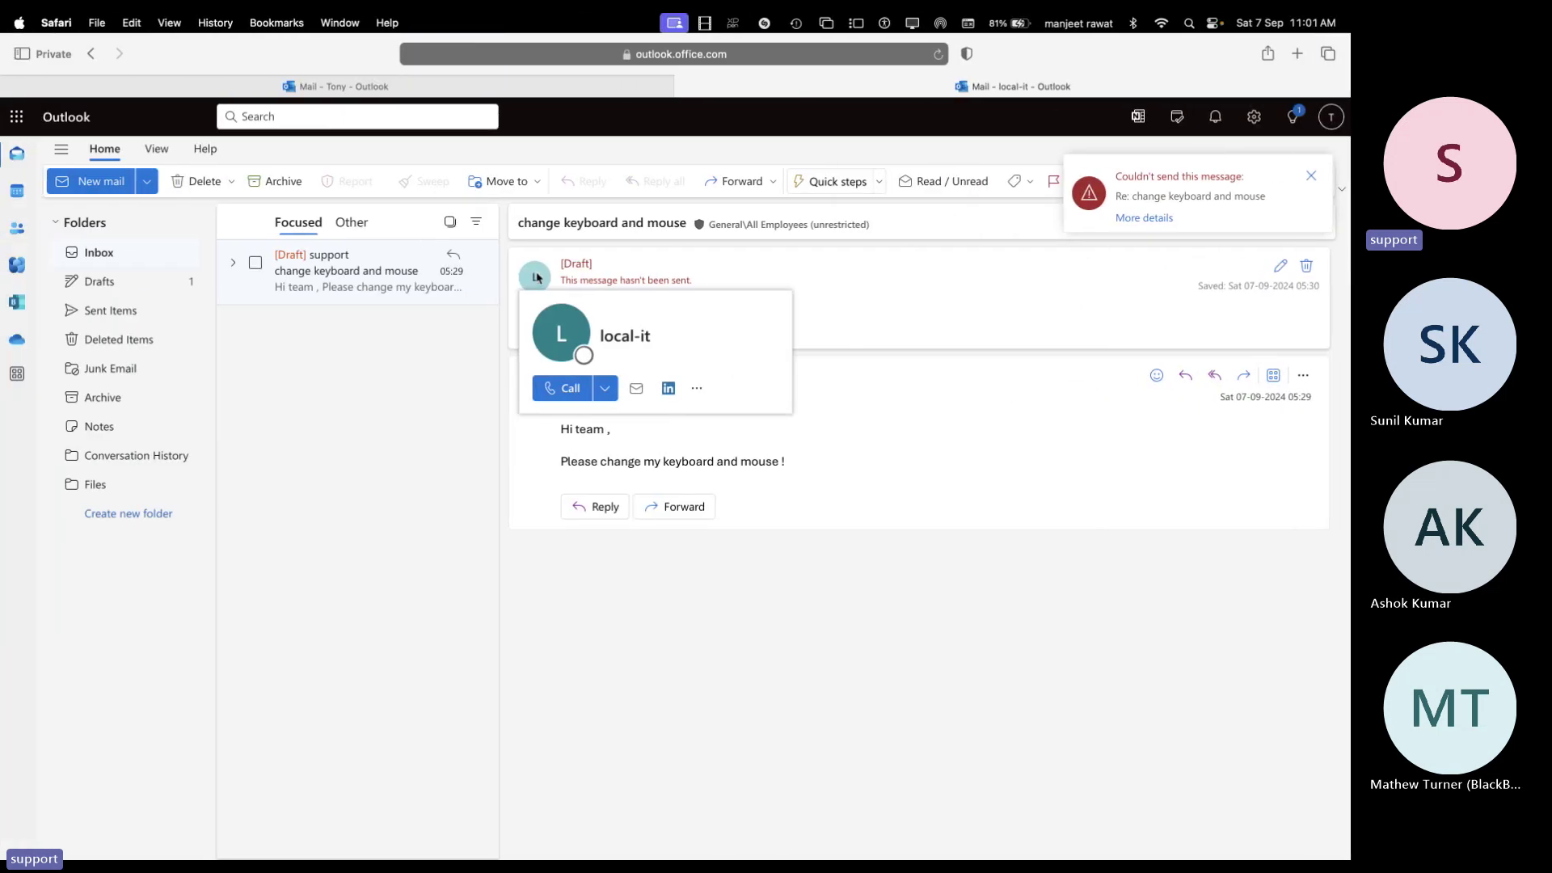
{"action": "key", "text": "ctrl+Right"}
{"action": "key", "text": "ctrl+Right"}
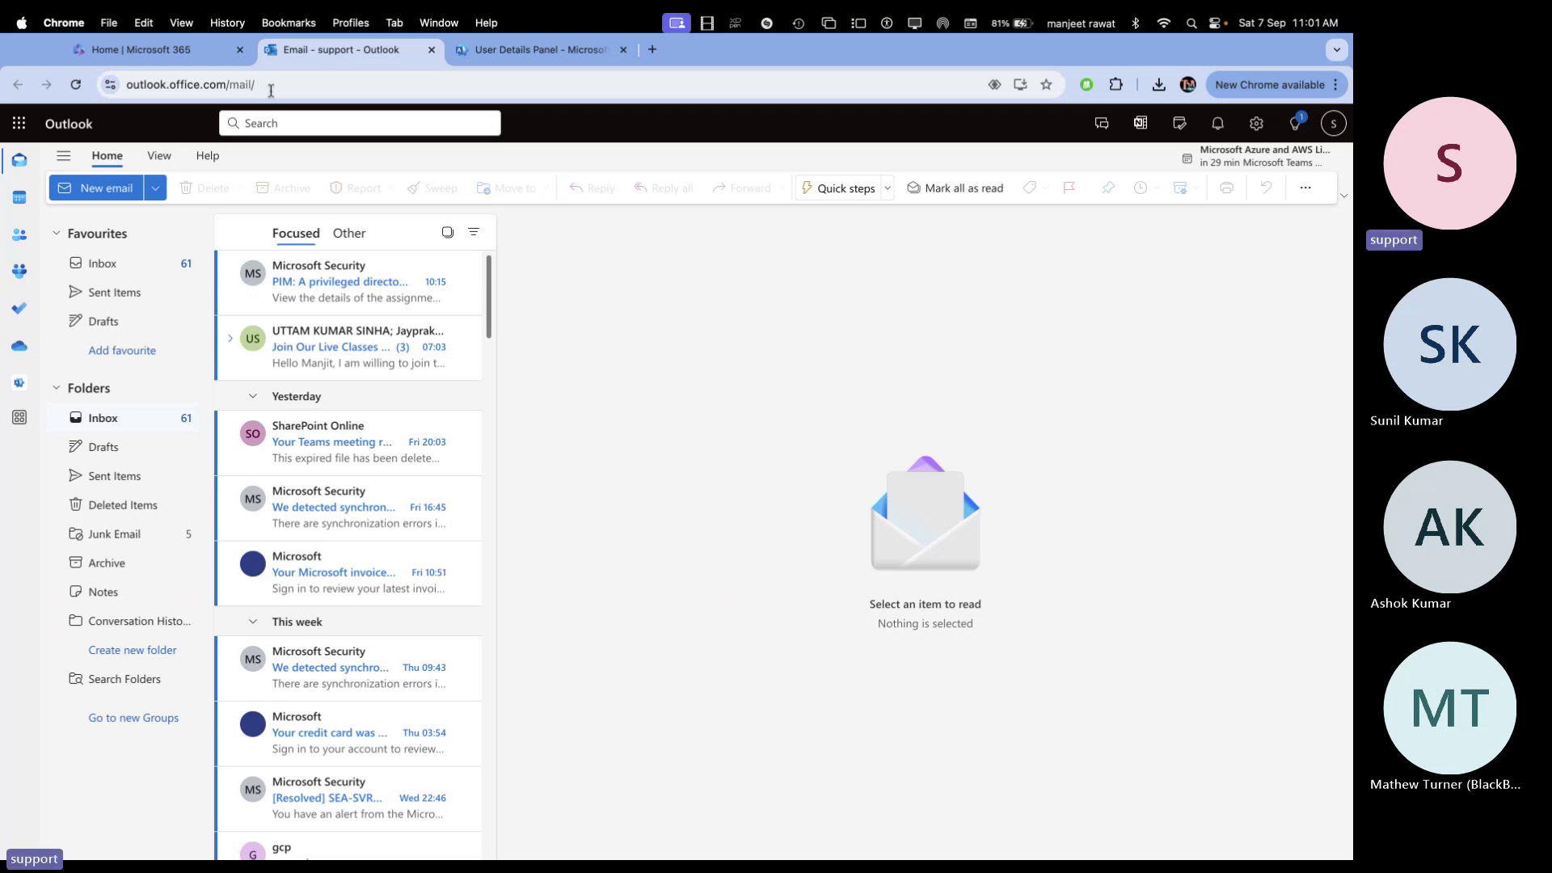
{"action": "left_click", "coordinate": [76, 85]}
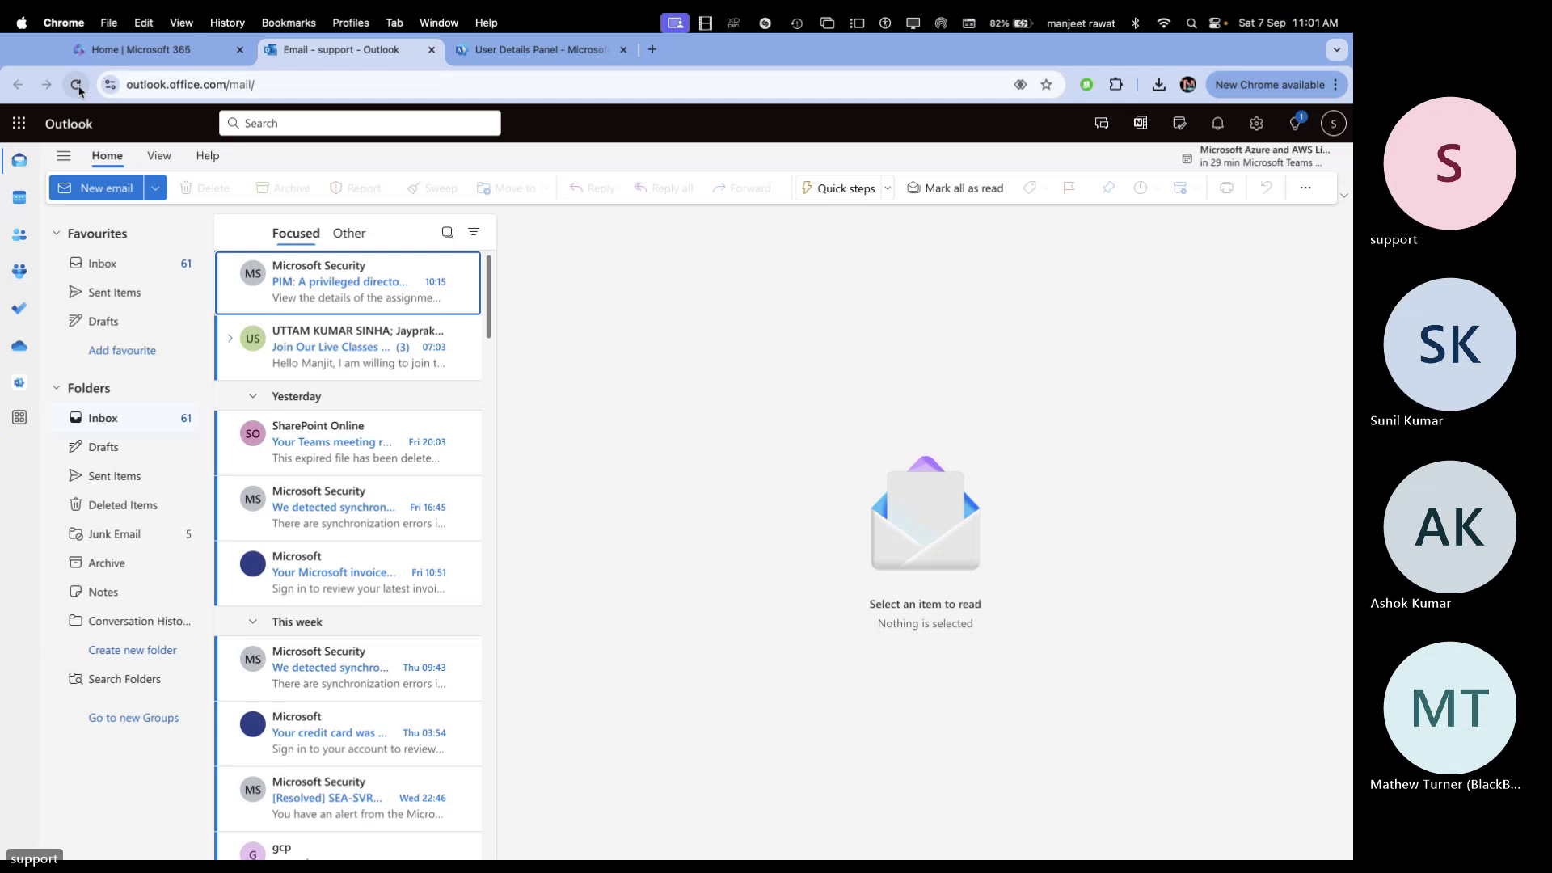
{"action": "key", "text": "ctrl+Left"}
{"action": "key", "text": "ctrl+Left"}
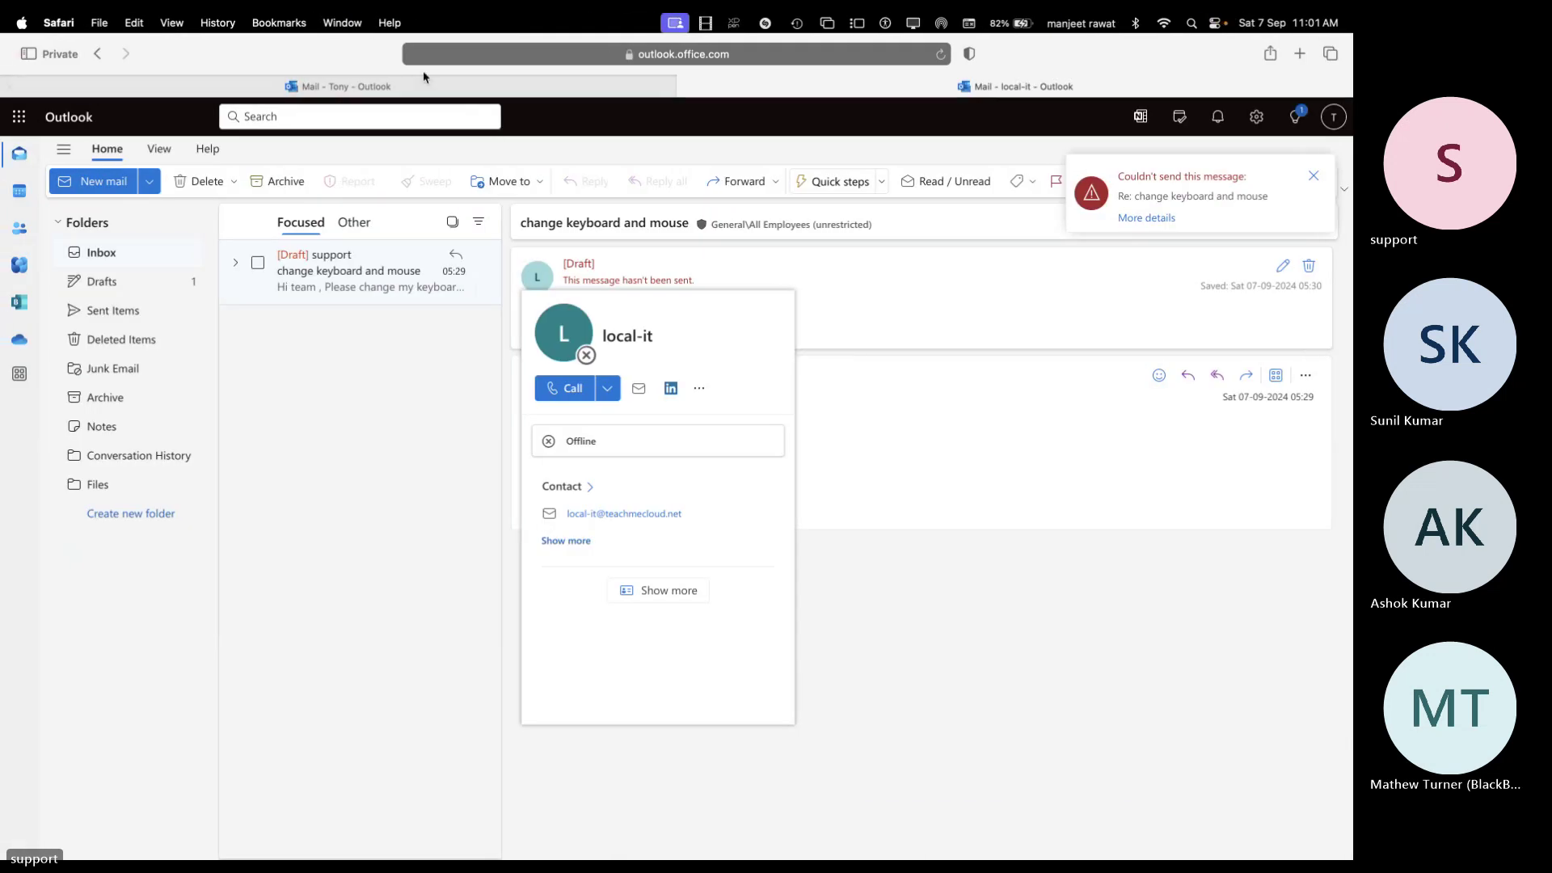
{"action": "left_click", "coordinate": [888, 396]}
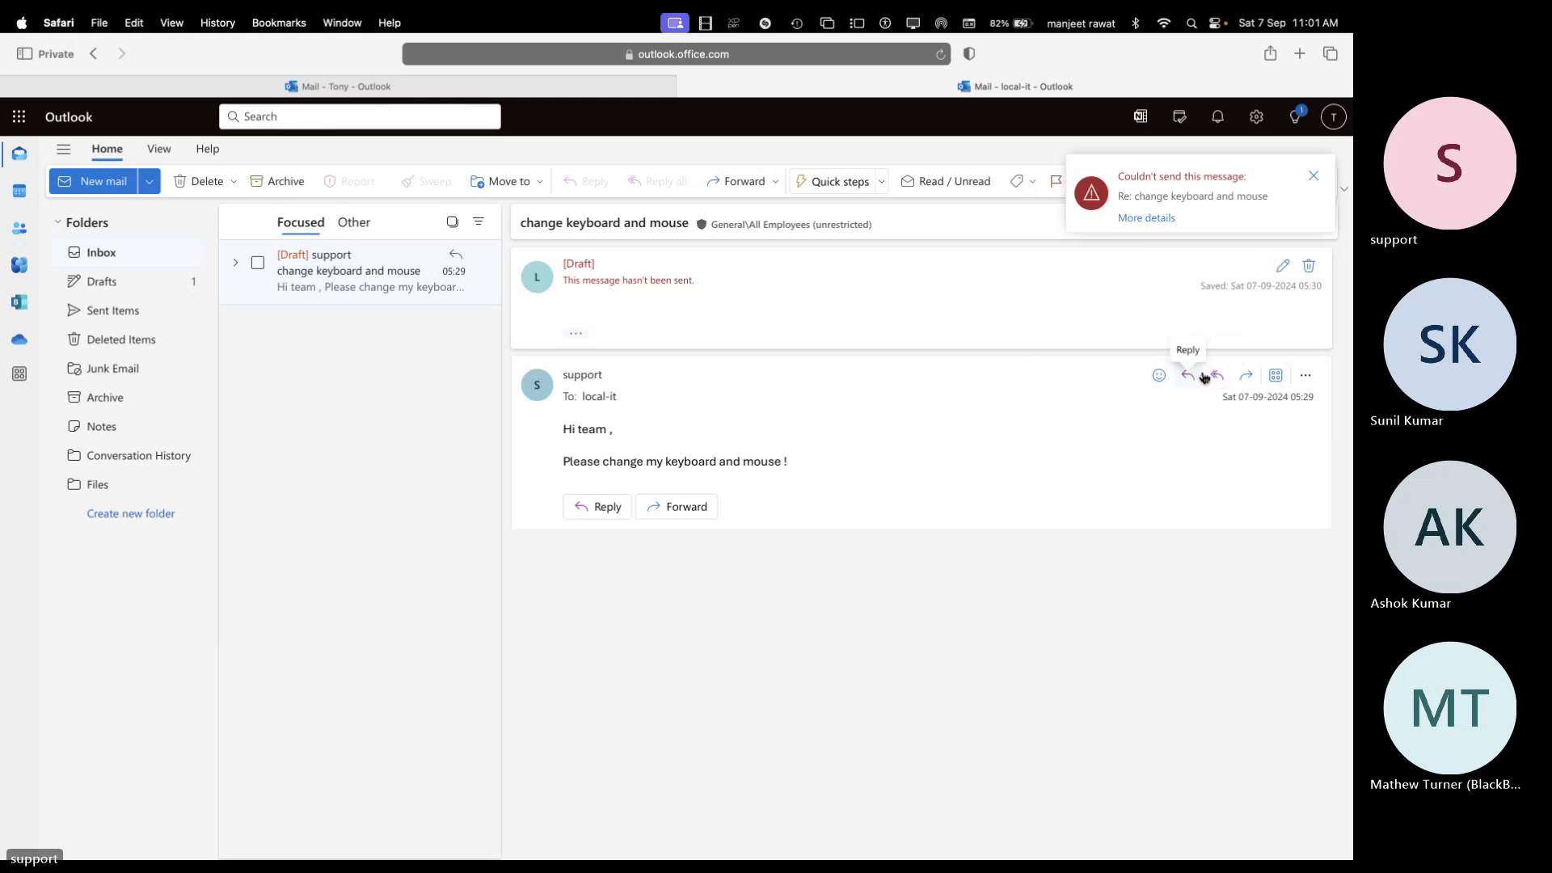
Send a second 'sure' reply from local-it and reopen the unsent reply to see the error
{"action": "left_click", "coordinate": [1188, 376]}
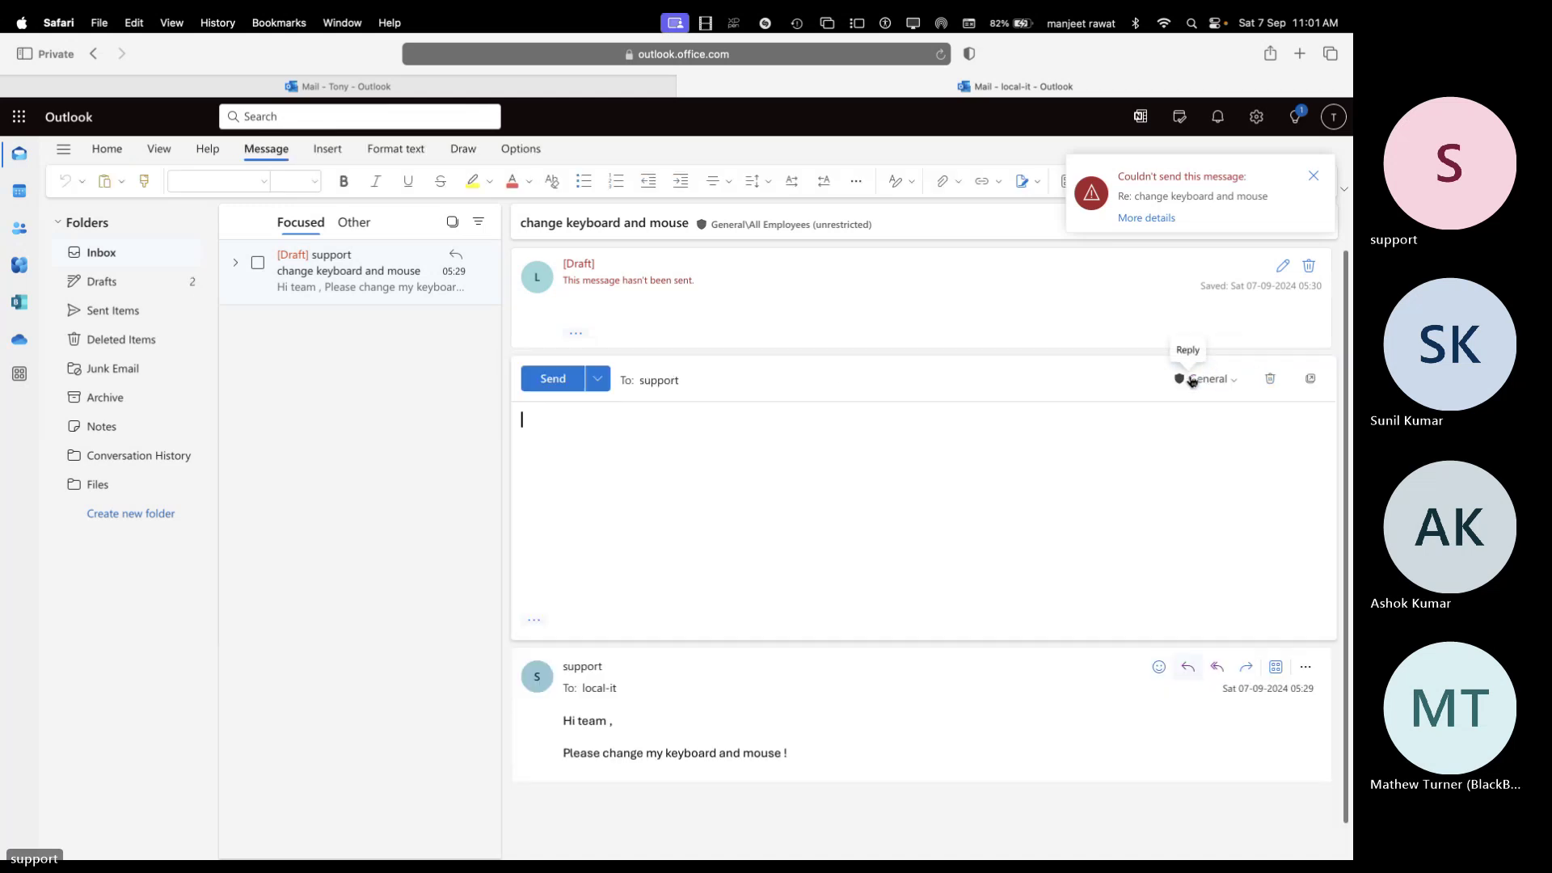
{"action": "type", "text": "sure"}
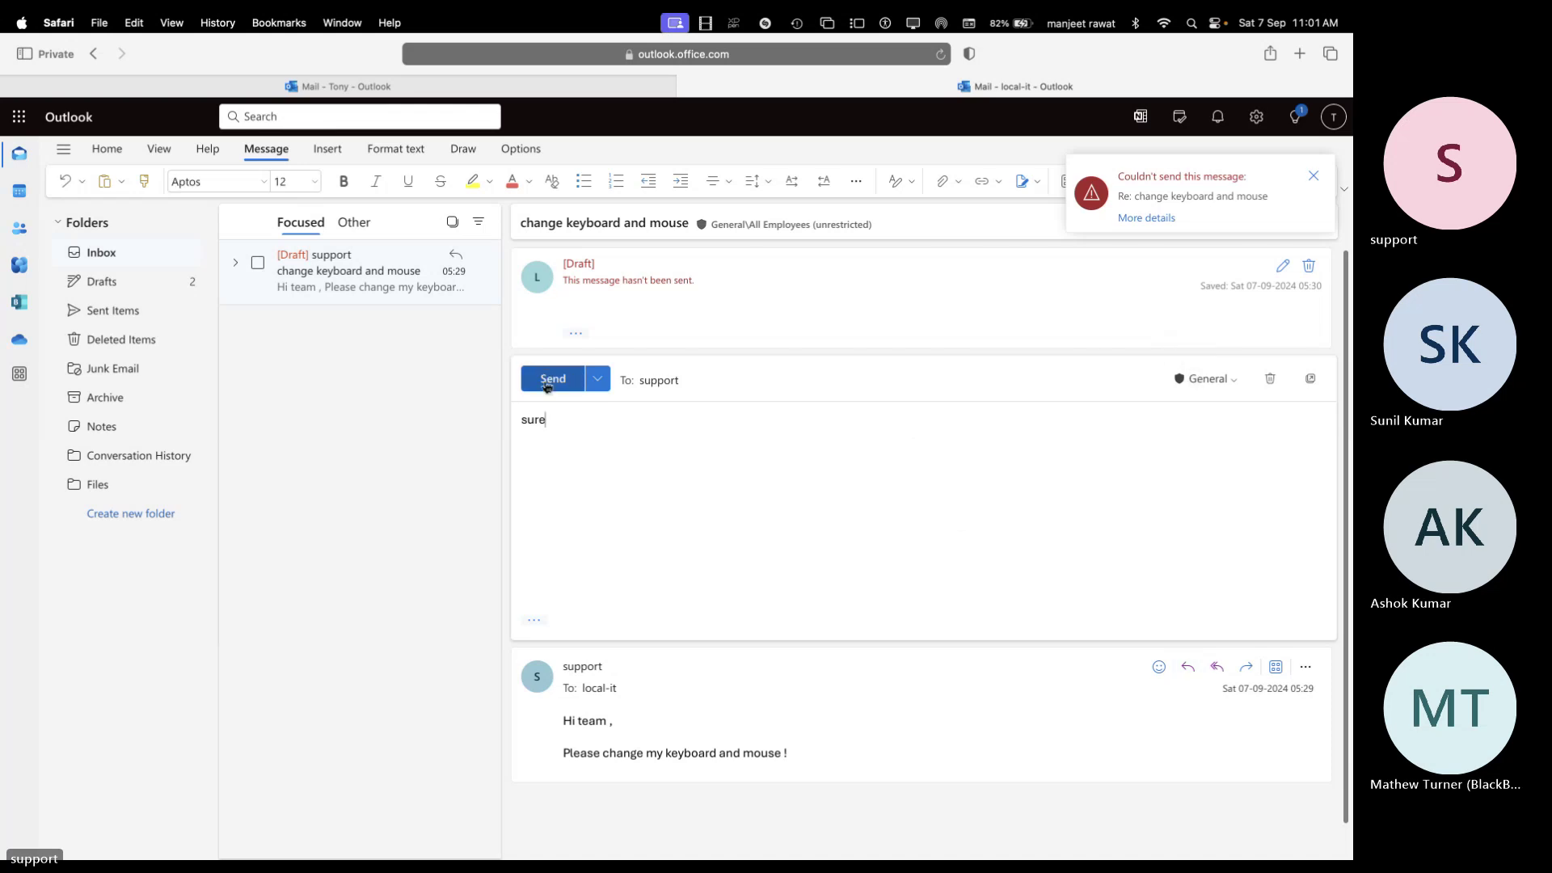
{"action": "left_click", "coordinate": [553, 379]}
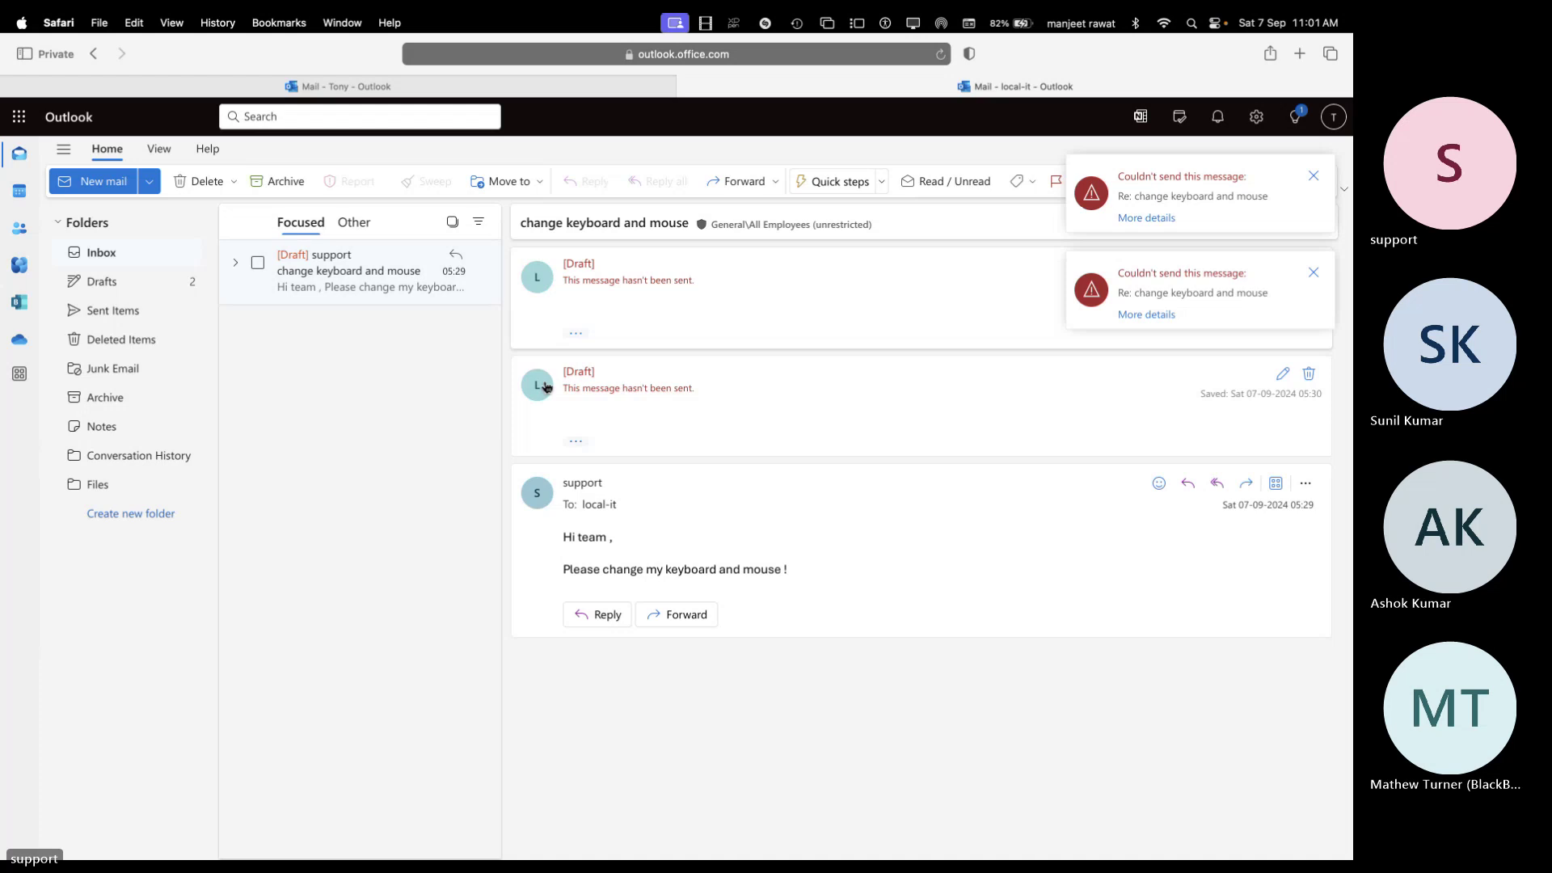
{"action": "left_click", "coordinate": [1148, 316]}
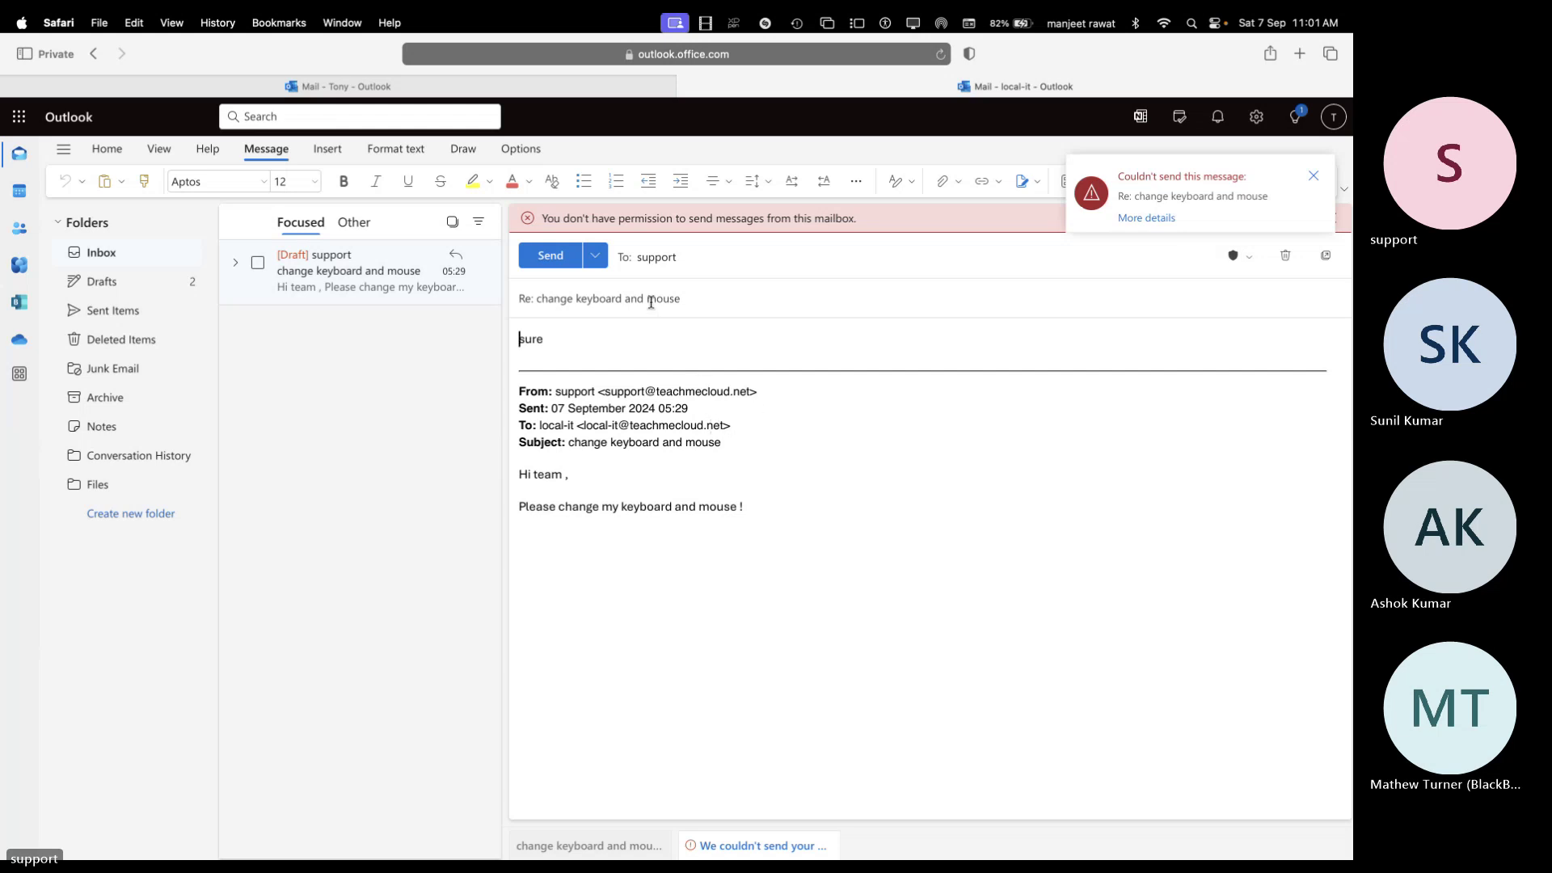
{"action": "key", "text": "ctrl+Right"}
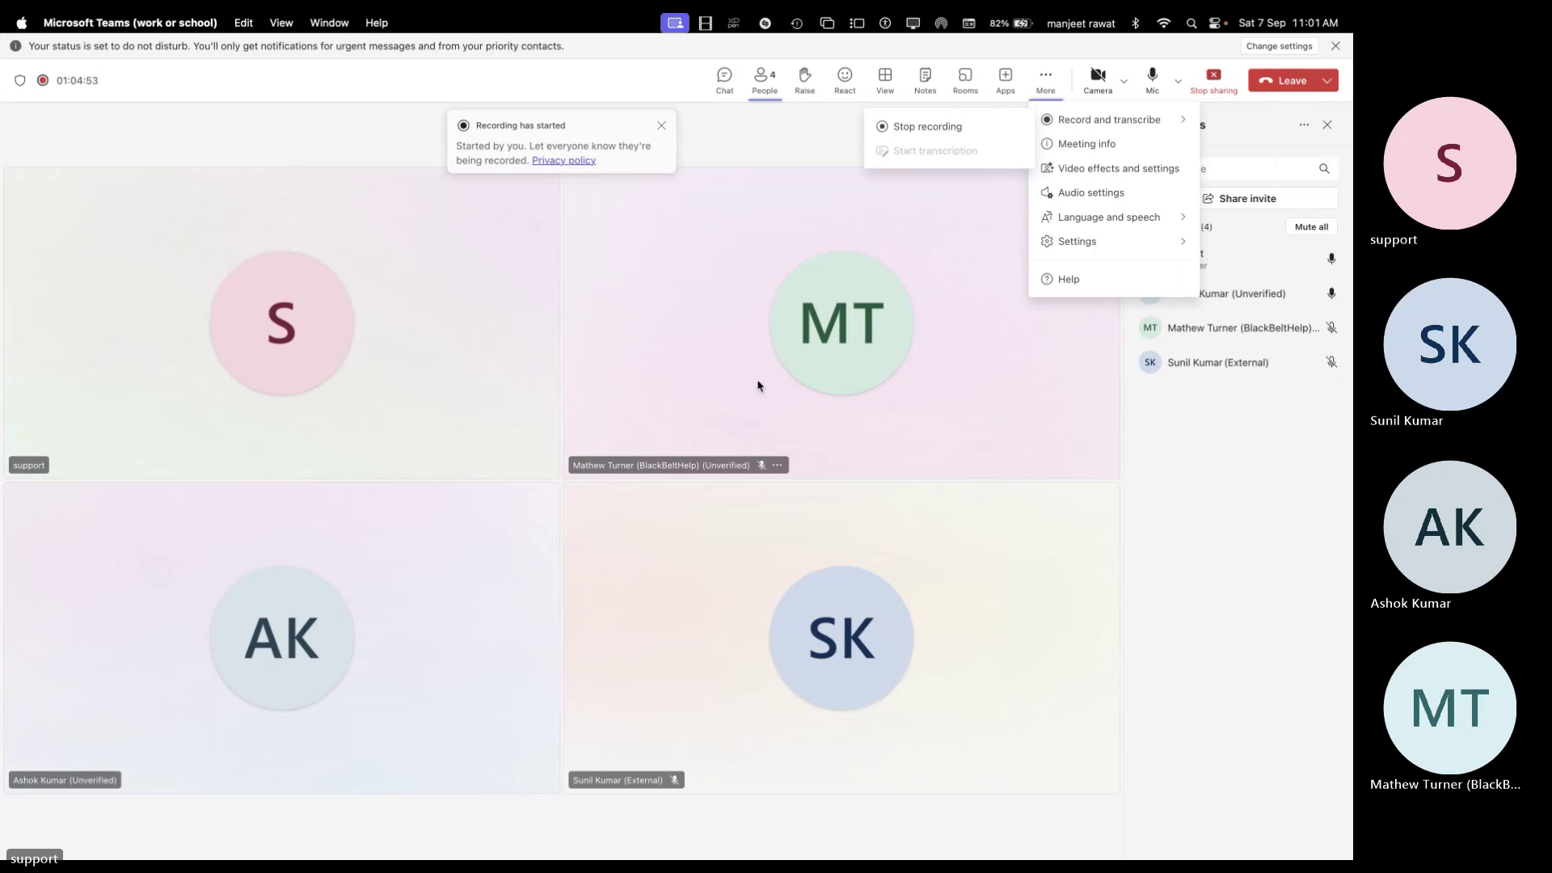
From the local-it window, reply 'sure' to support's original message and send it
{"action": "key", "text": "ctrl+Right"}
{"action": "key", "text": "ctrl+Right"}
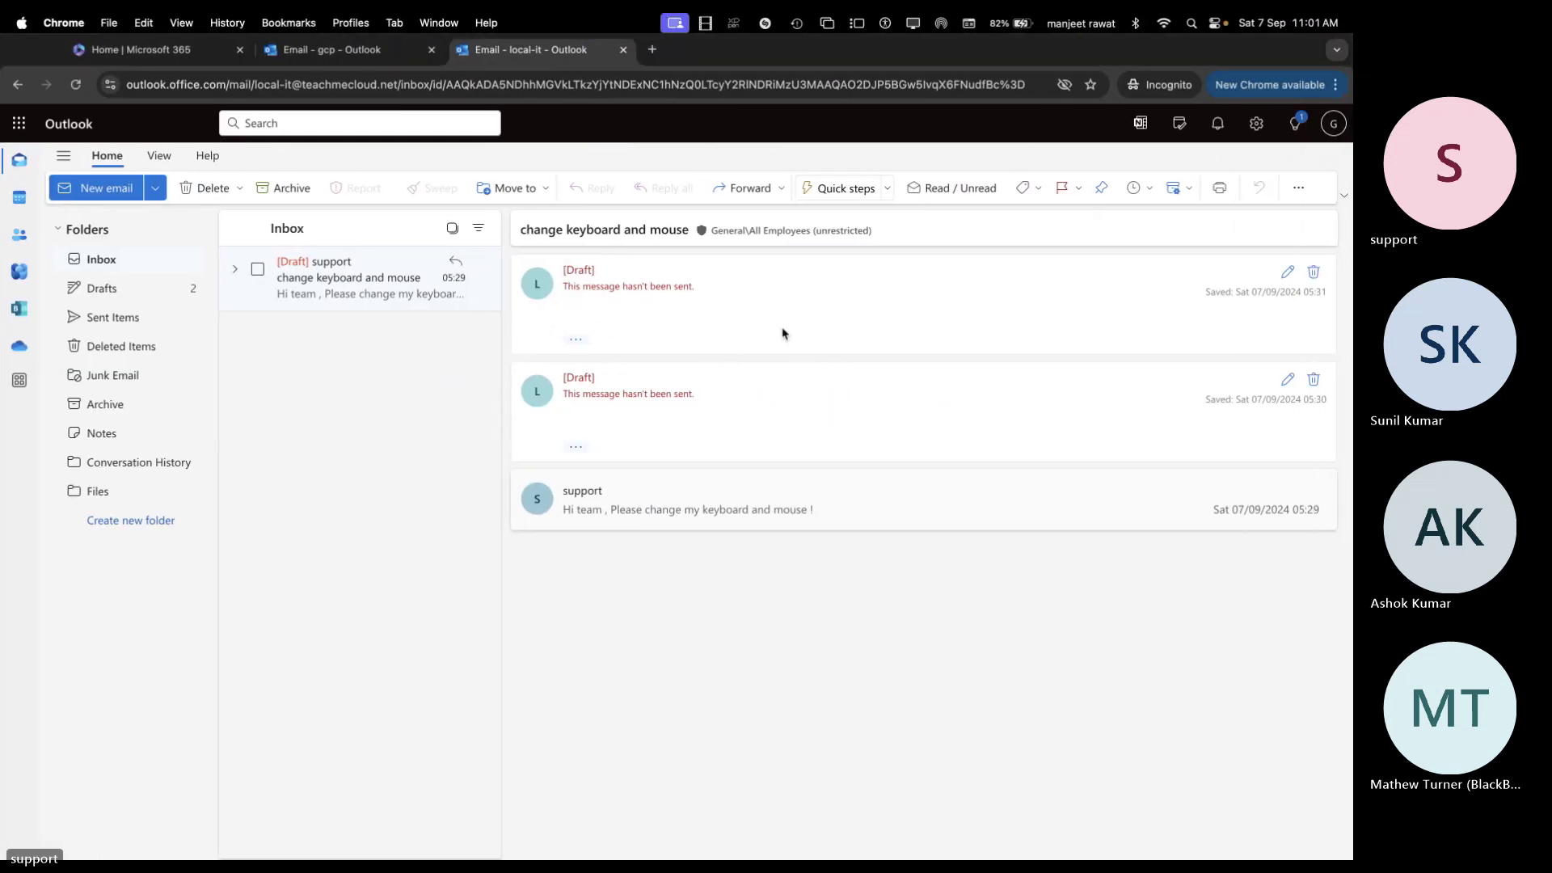
{"action": "left_click", "coordinate": [655, 503]}
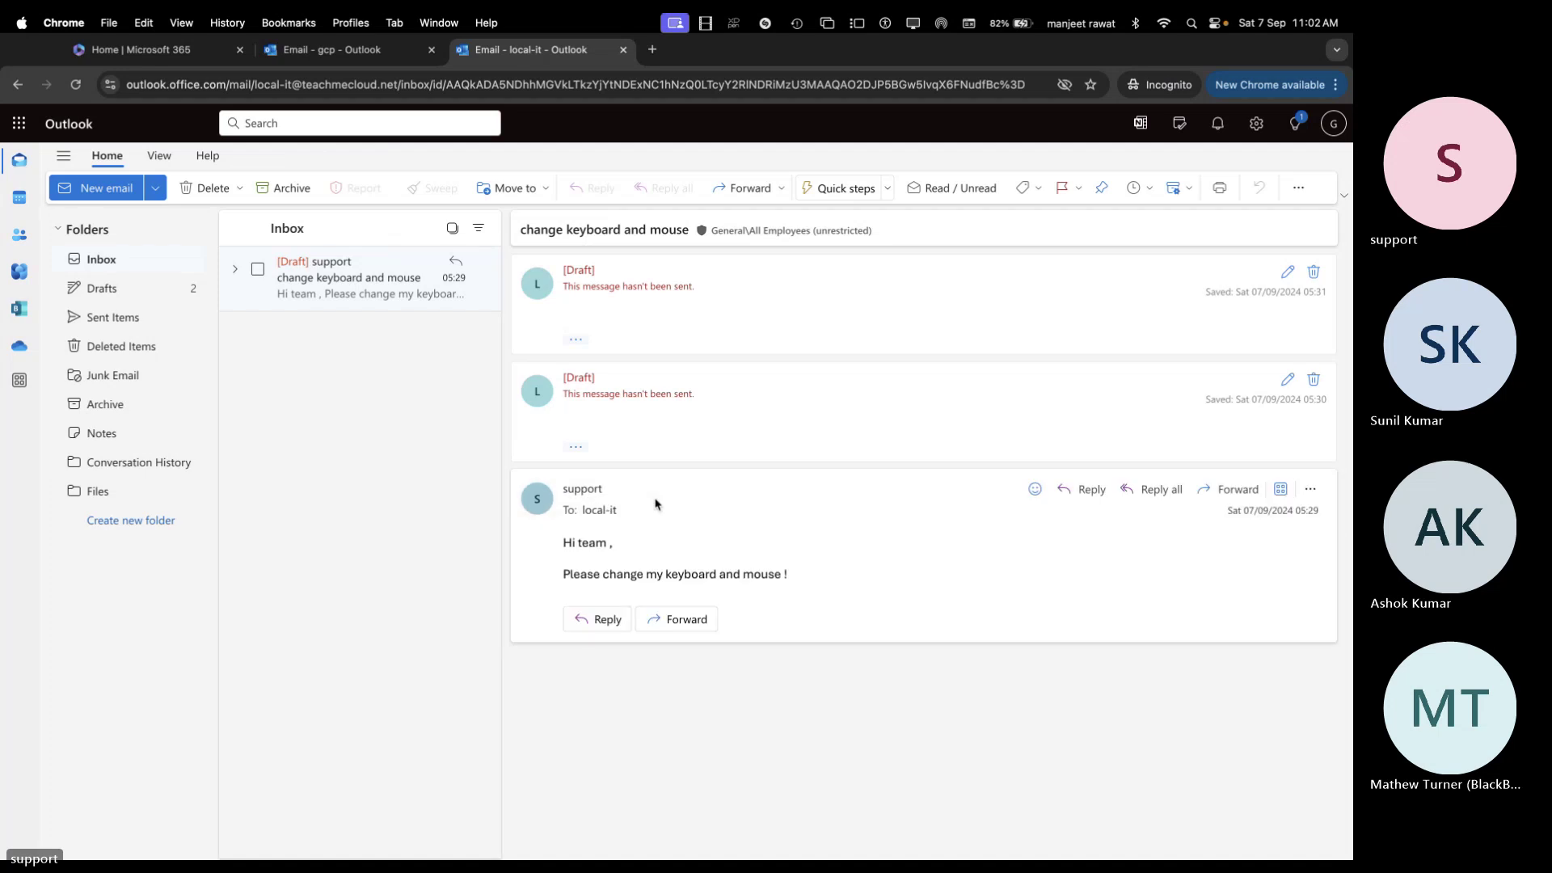
{"action": "left_click", "coordinate": [1076, 490]}
{"action": "type", "text": "sure"}
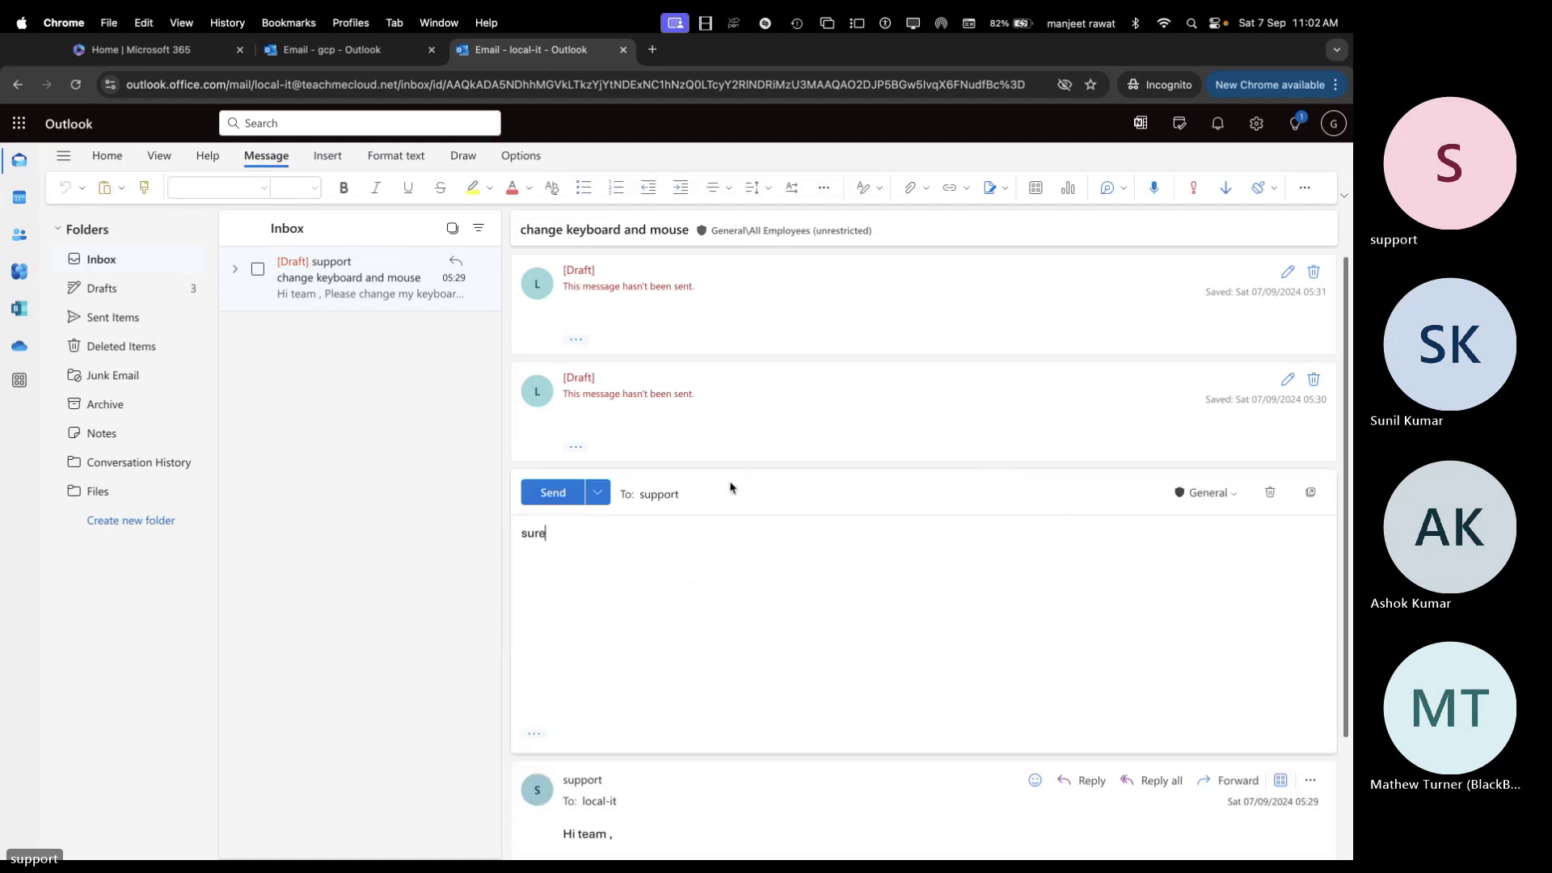
{"action": "left_click", "coordinate": [548, 499]}
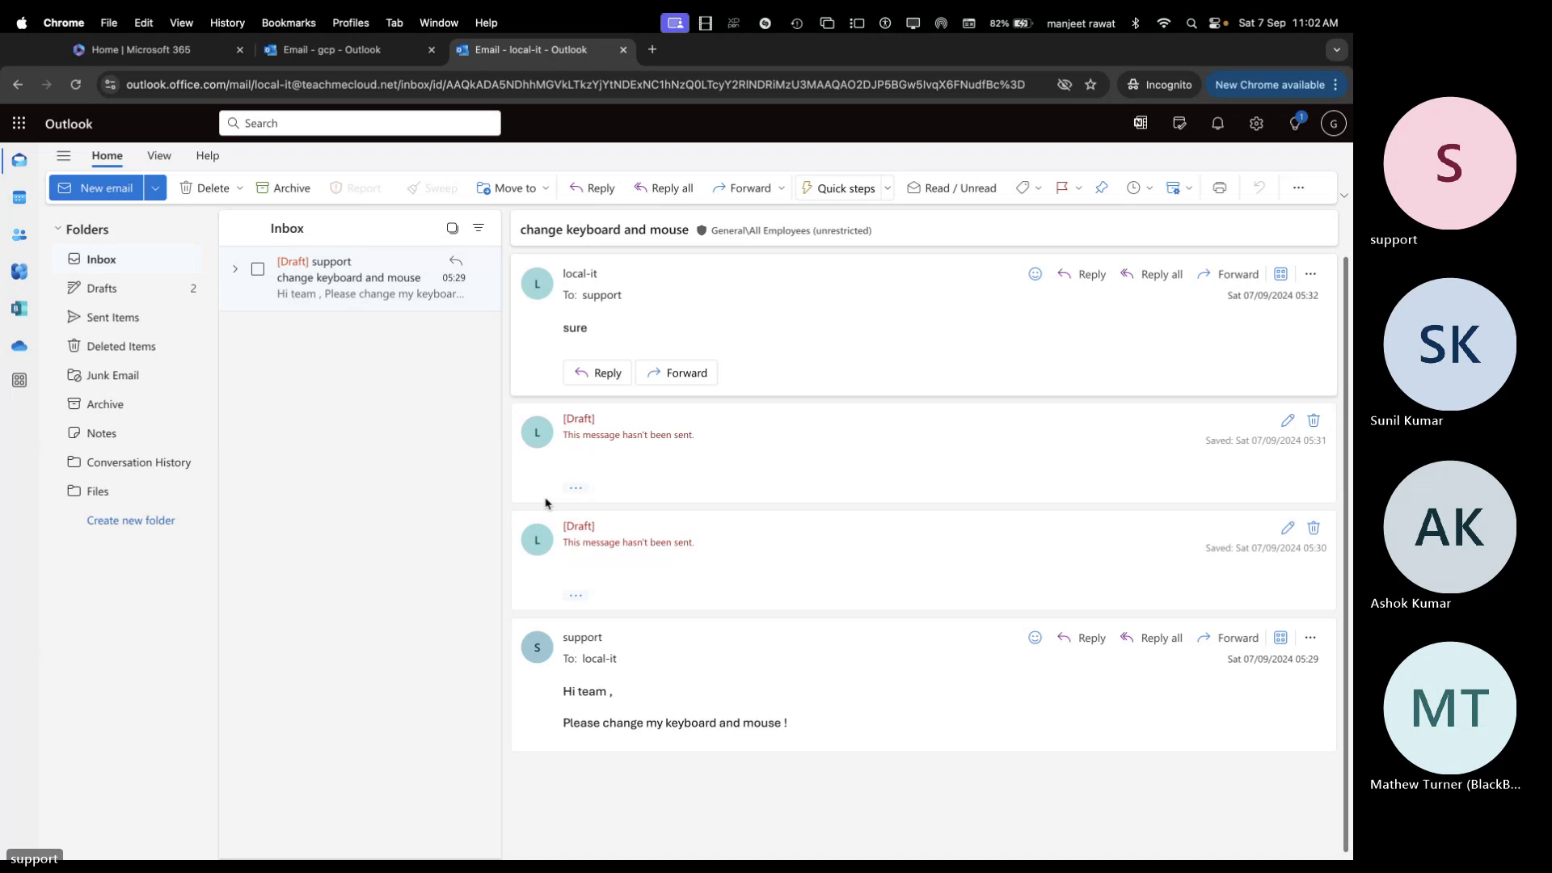
{"action": "key", "text": "super+grave"}
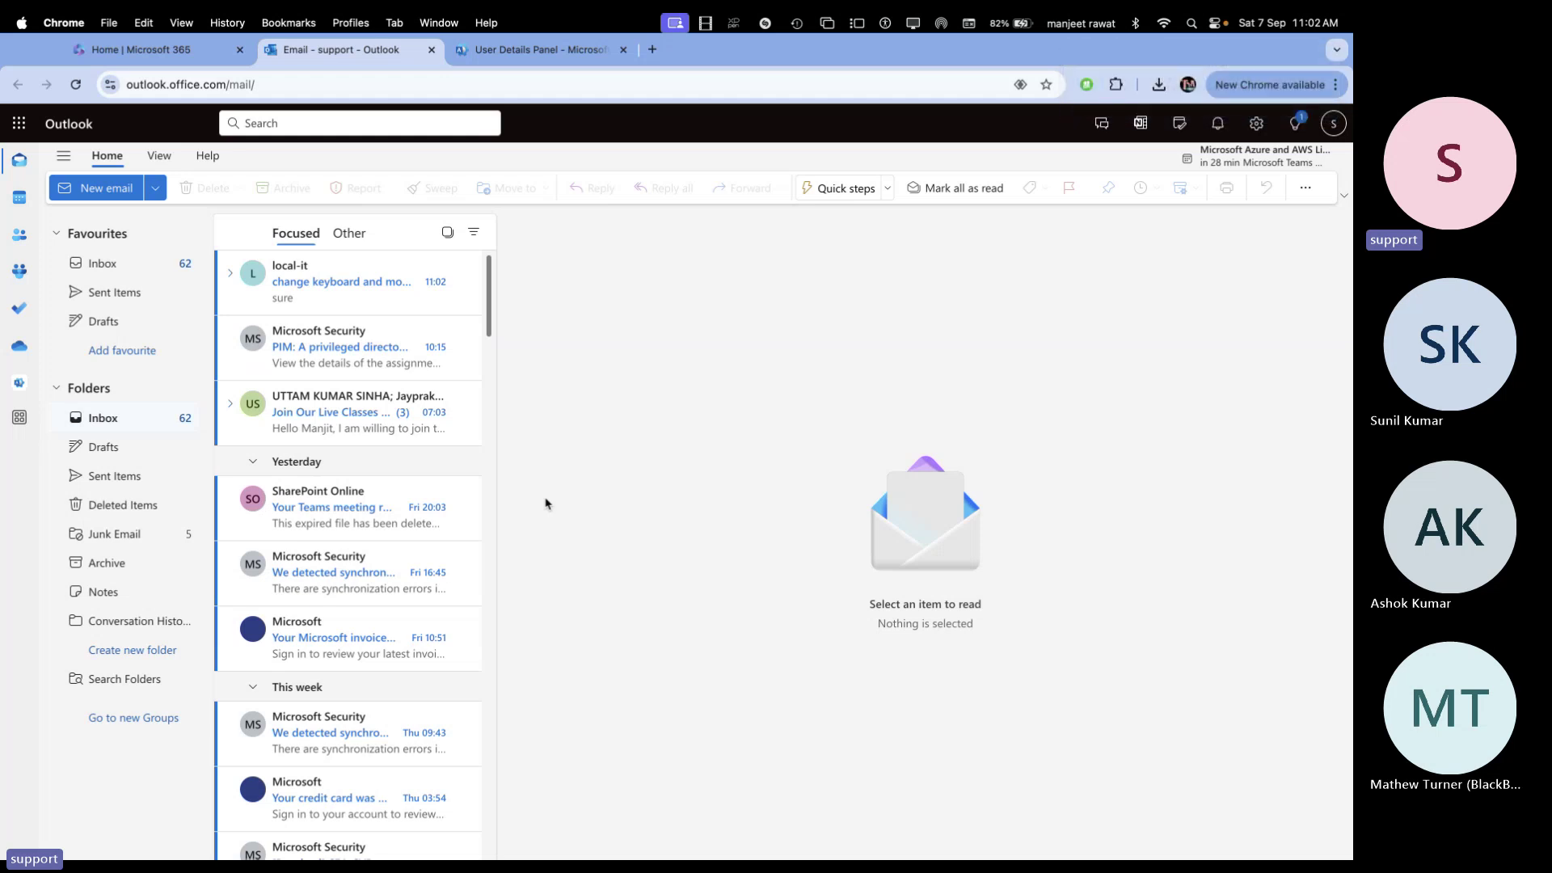
Read local-it's 'sure' reply in the support inbox, then return to the local-it window
{"action": "left_click", "coordinate": [315, 284]}
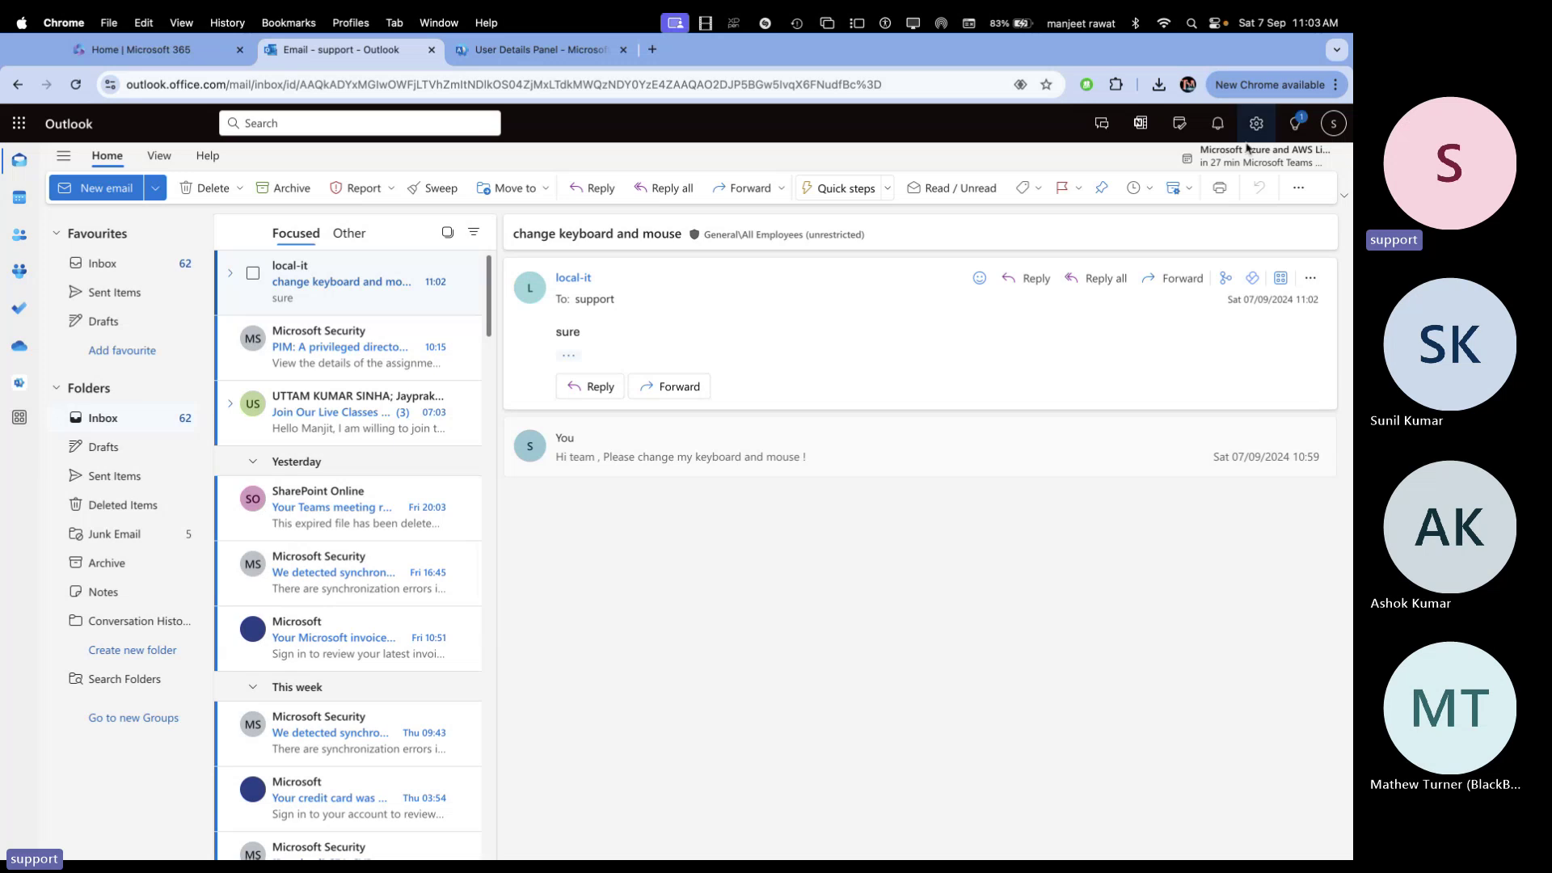
{"action": "key", "text": "super+grave"}
Use Open another mailbox from the account panel to search 'local-it' and open it
{"action": "left_click", "coordinate": [1329, 126]}
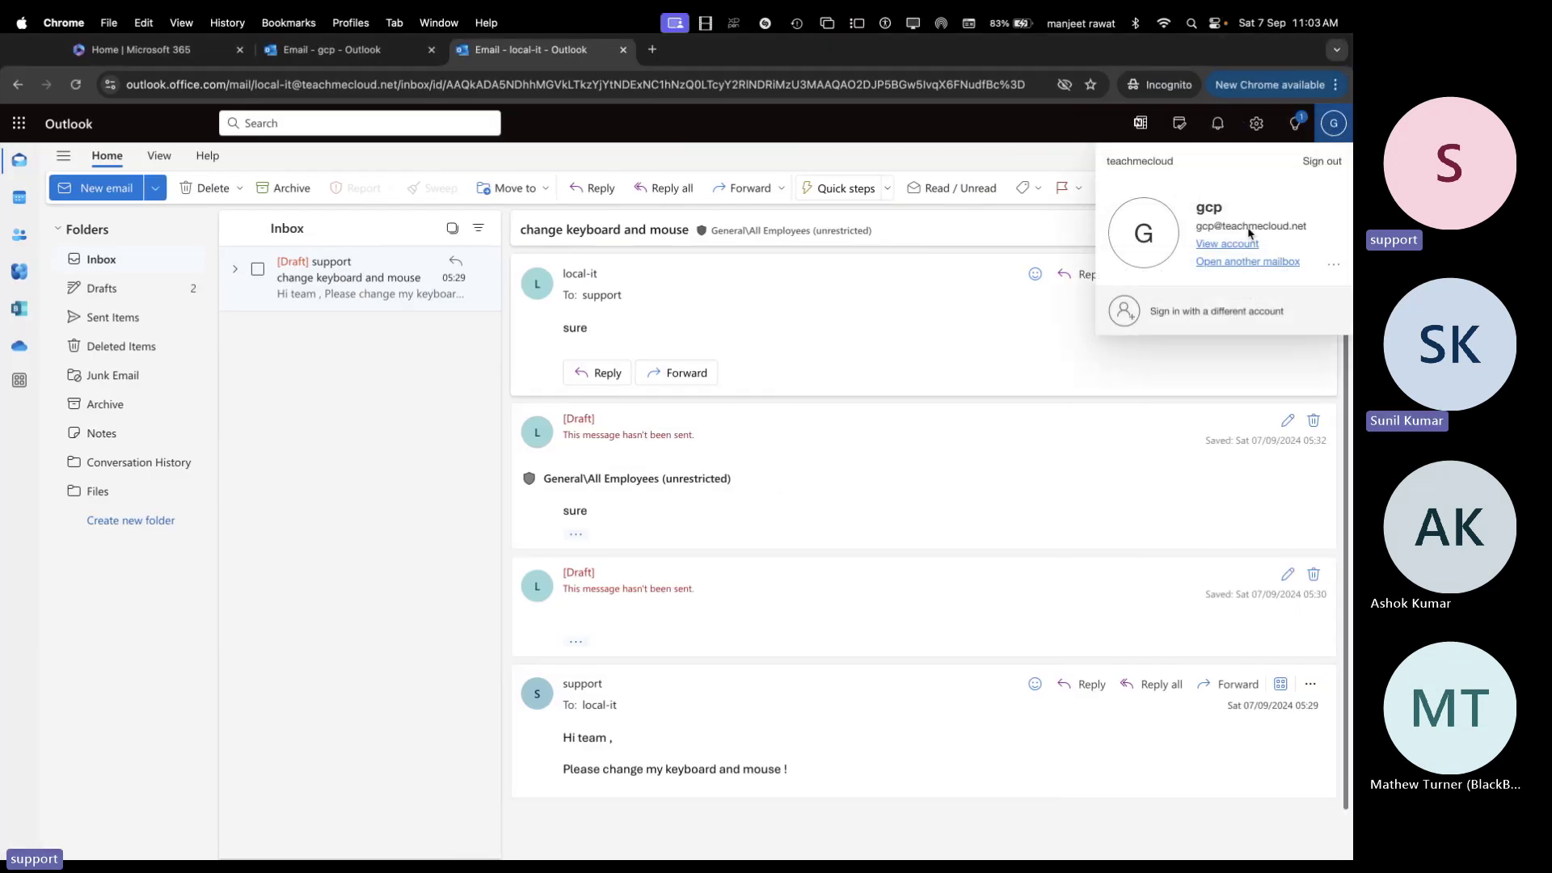
{"action": "left_click", "coordinate": [1242, 265]}
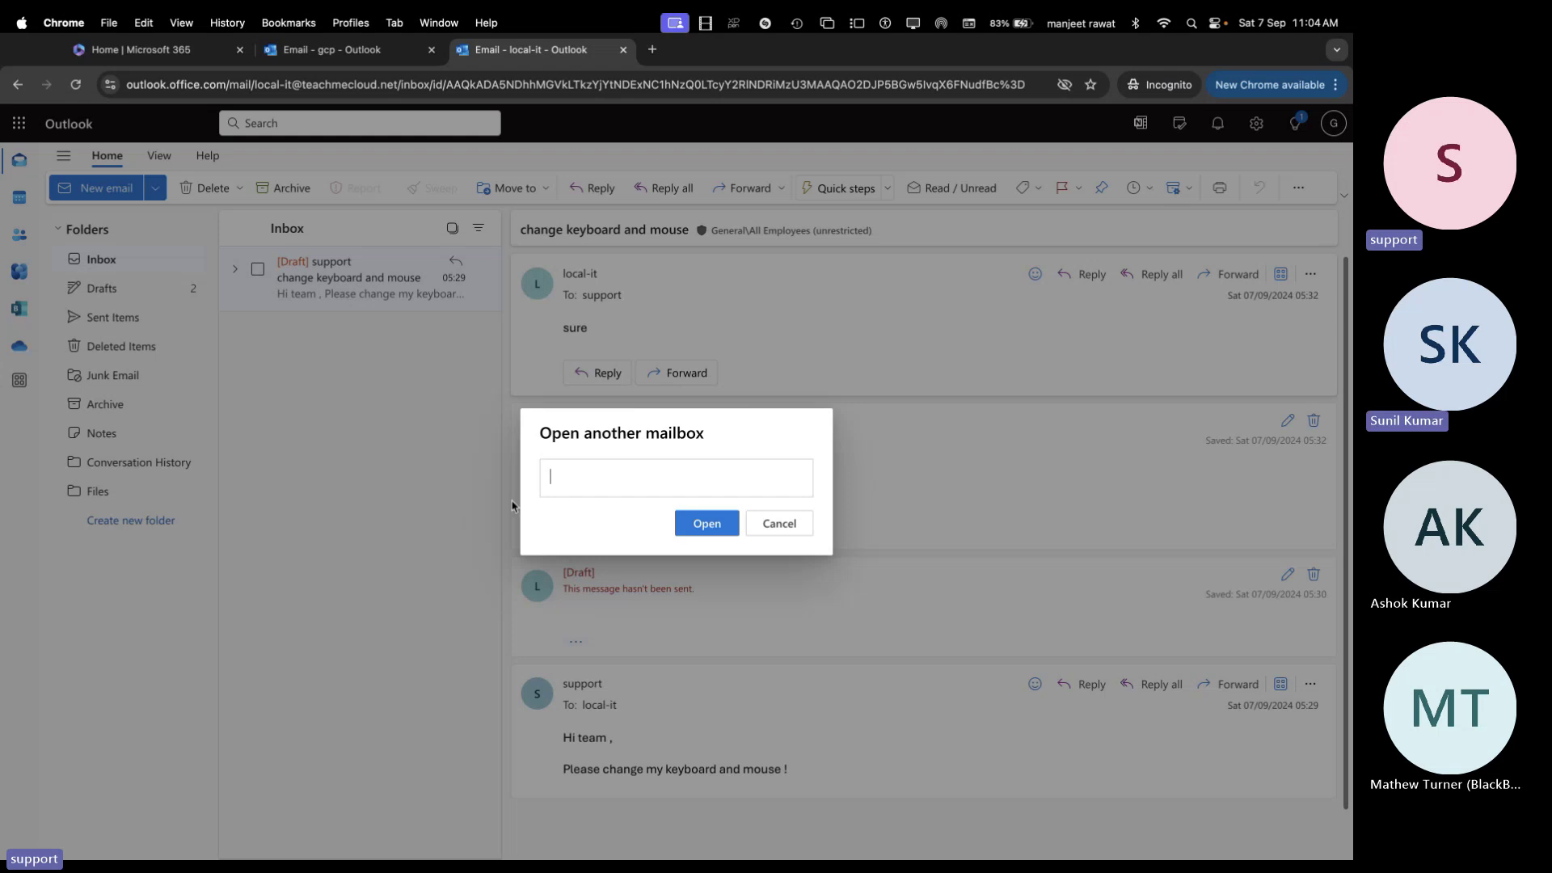
{"action": "left_click", "coordinate": [611, 484]}
{"action": "type", "text": "l"}
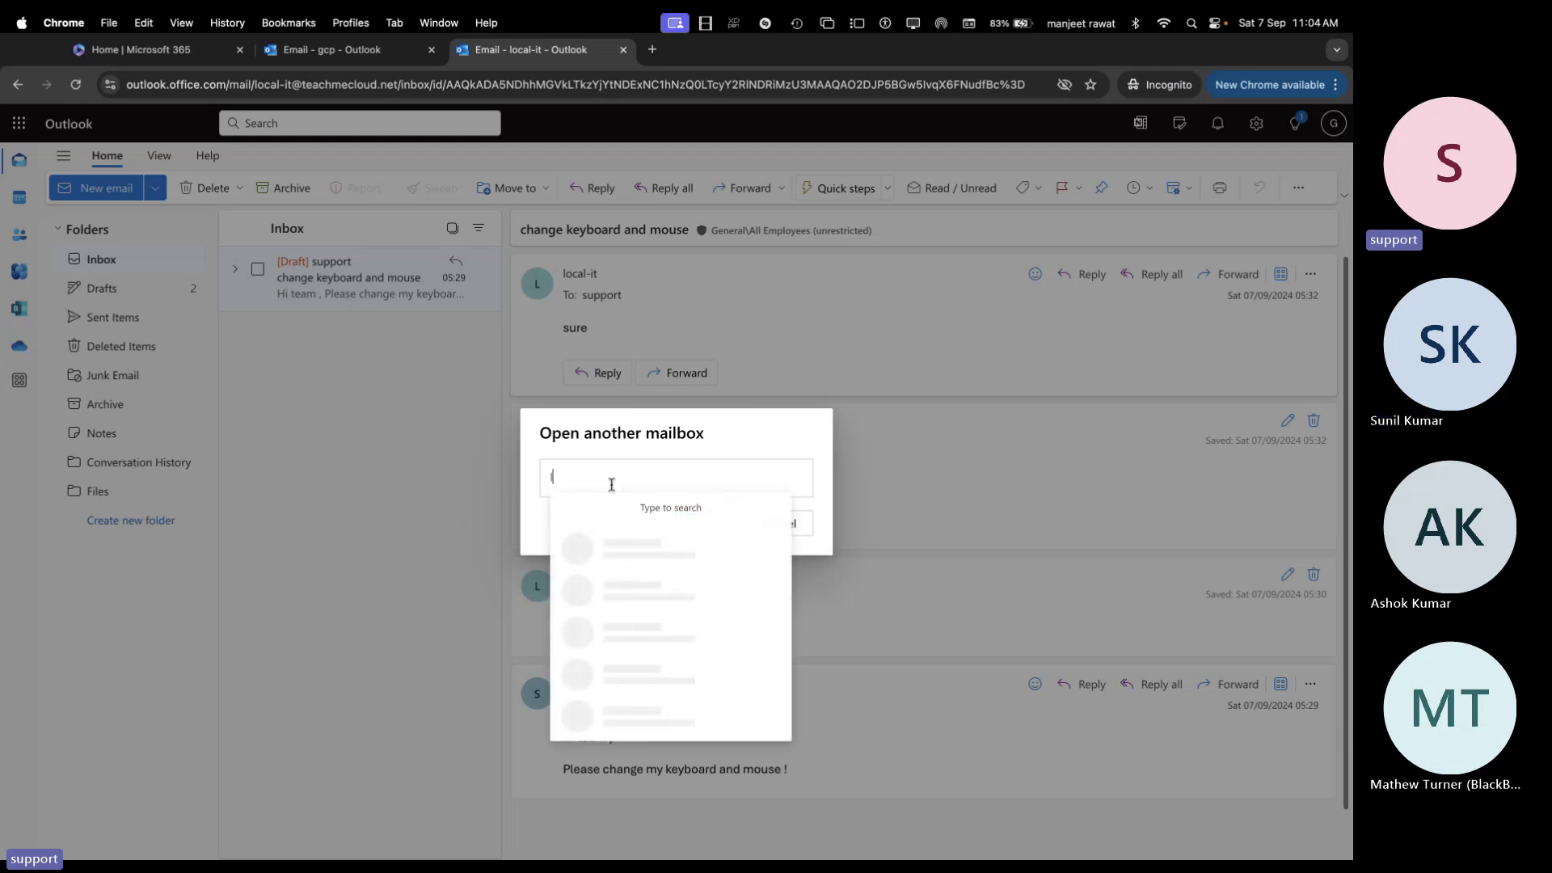
{"action": "type", "text": "ocal"}
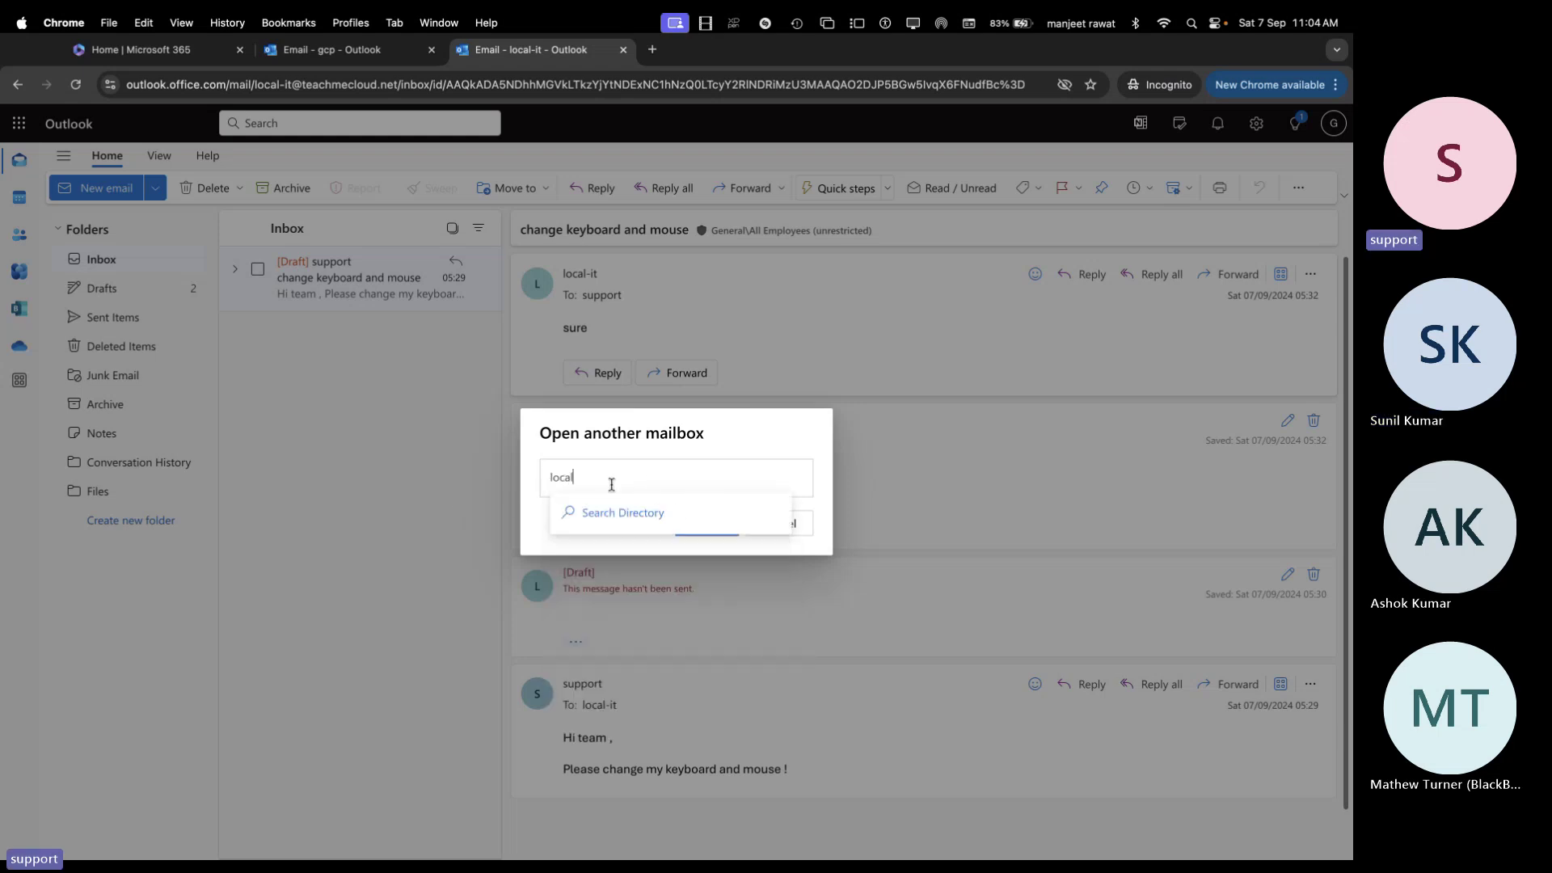
{"action": "type", "text": "-it"}
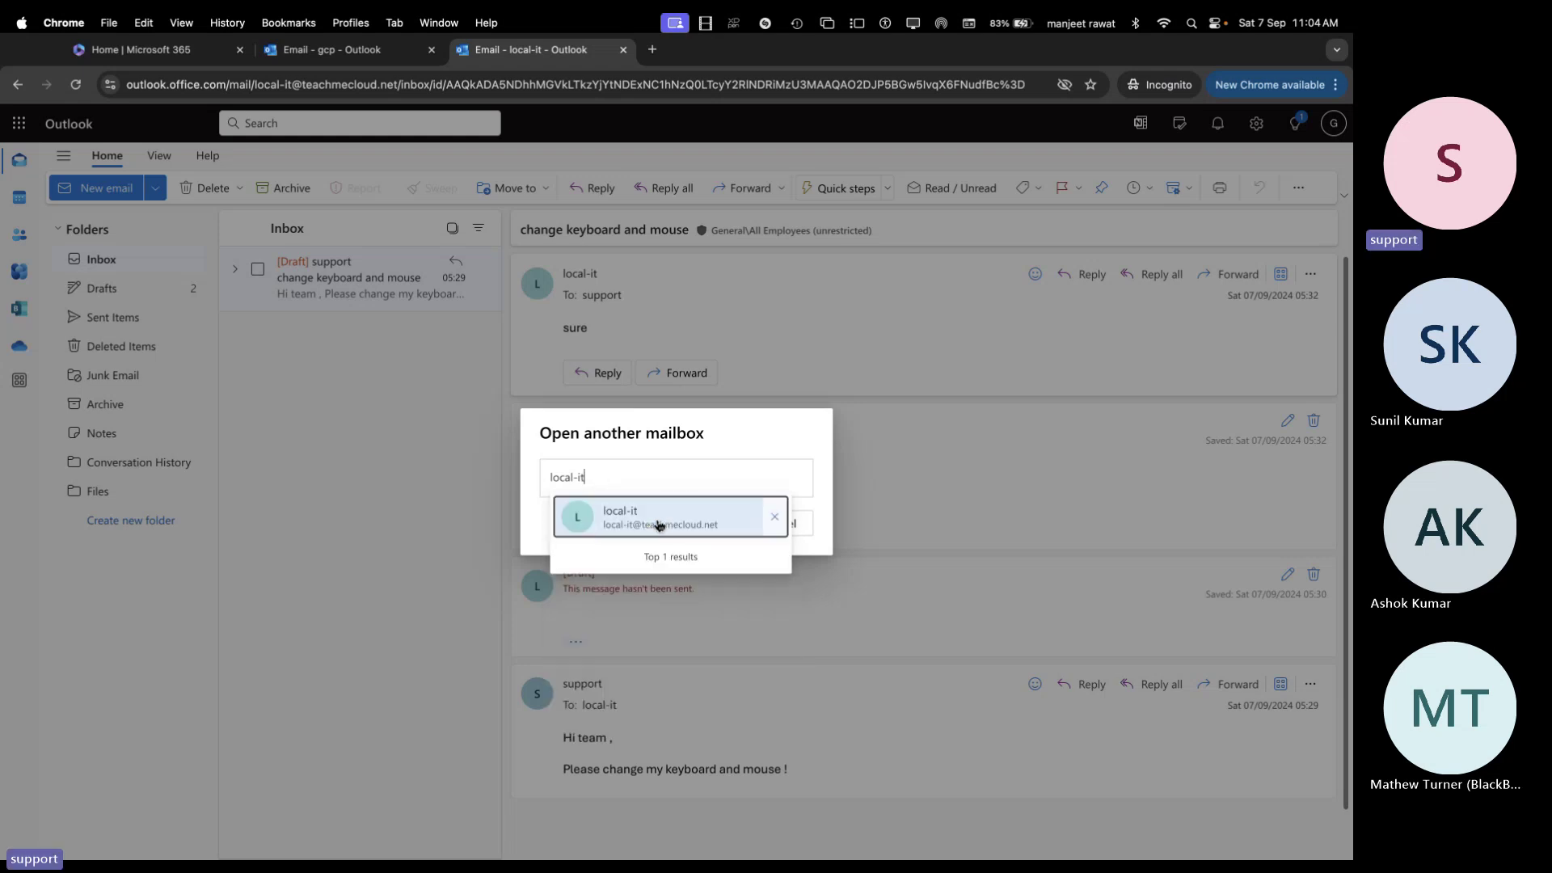
{"action": "left_click", "coordinate": [657, 525]}
{"action": "left_click", "coordinate": [695, 525]}
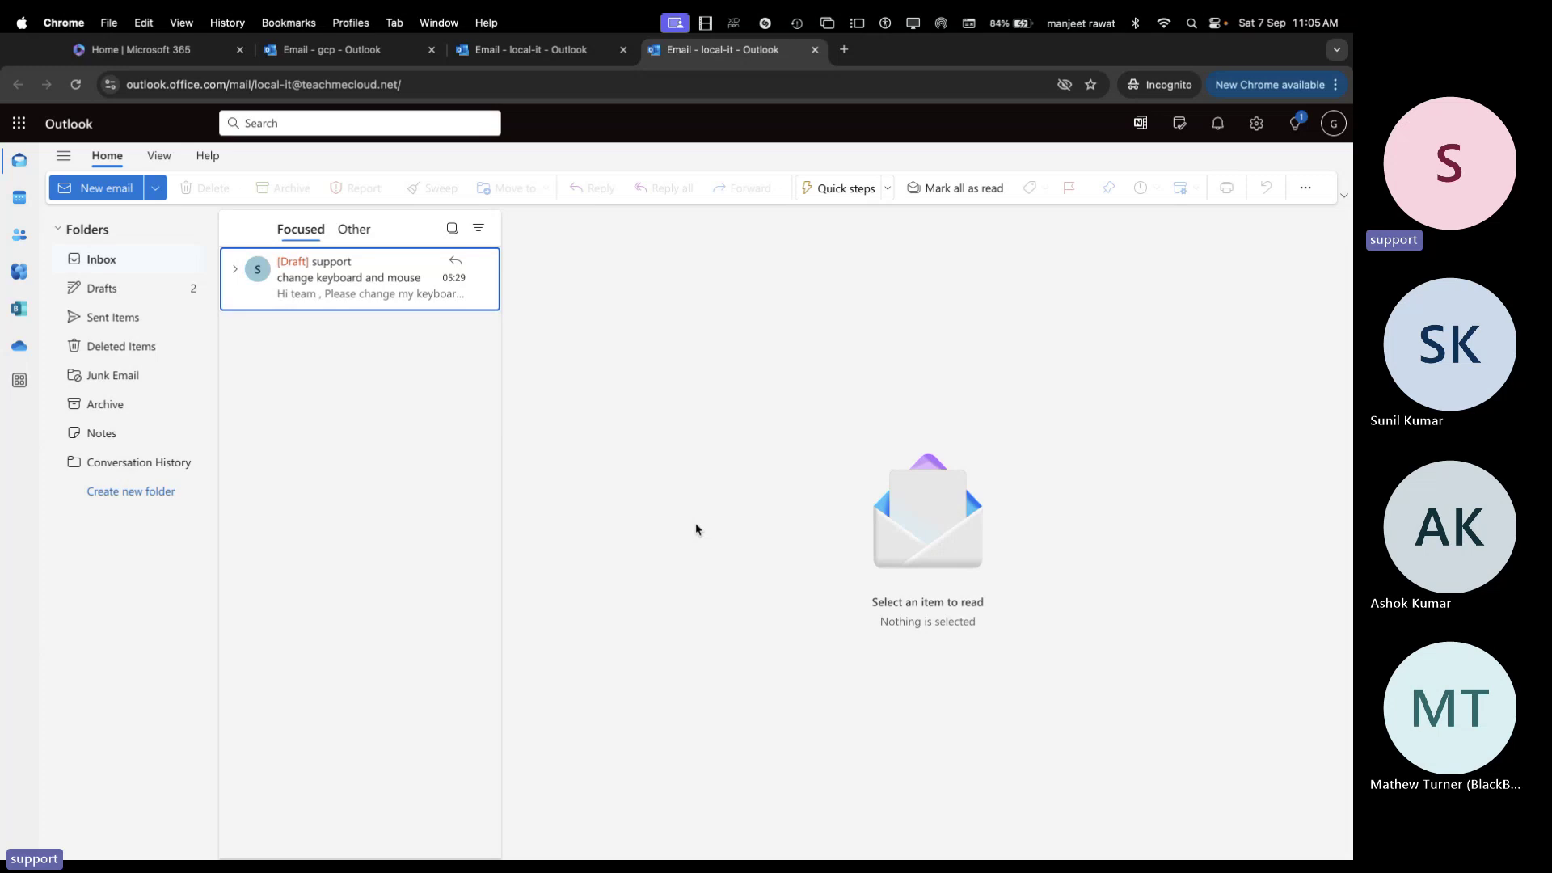
Discard Apple Mail's empty new message without saving a draft and bring Chrome back to the front
{"action": "key", "text": "ctrl+Left"}
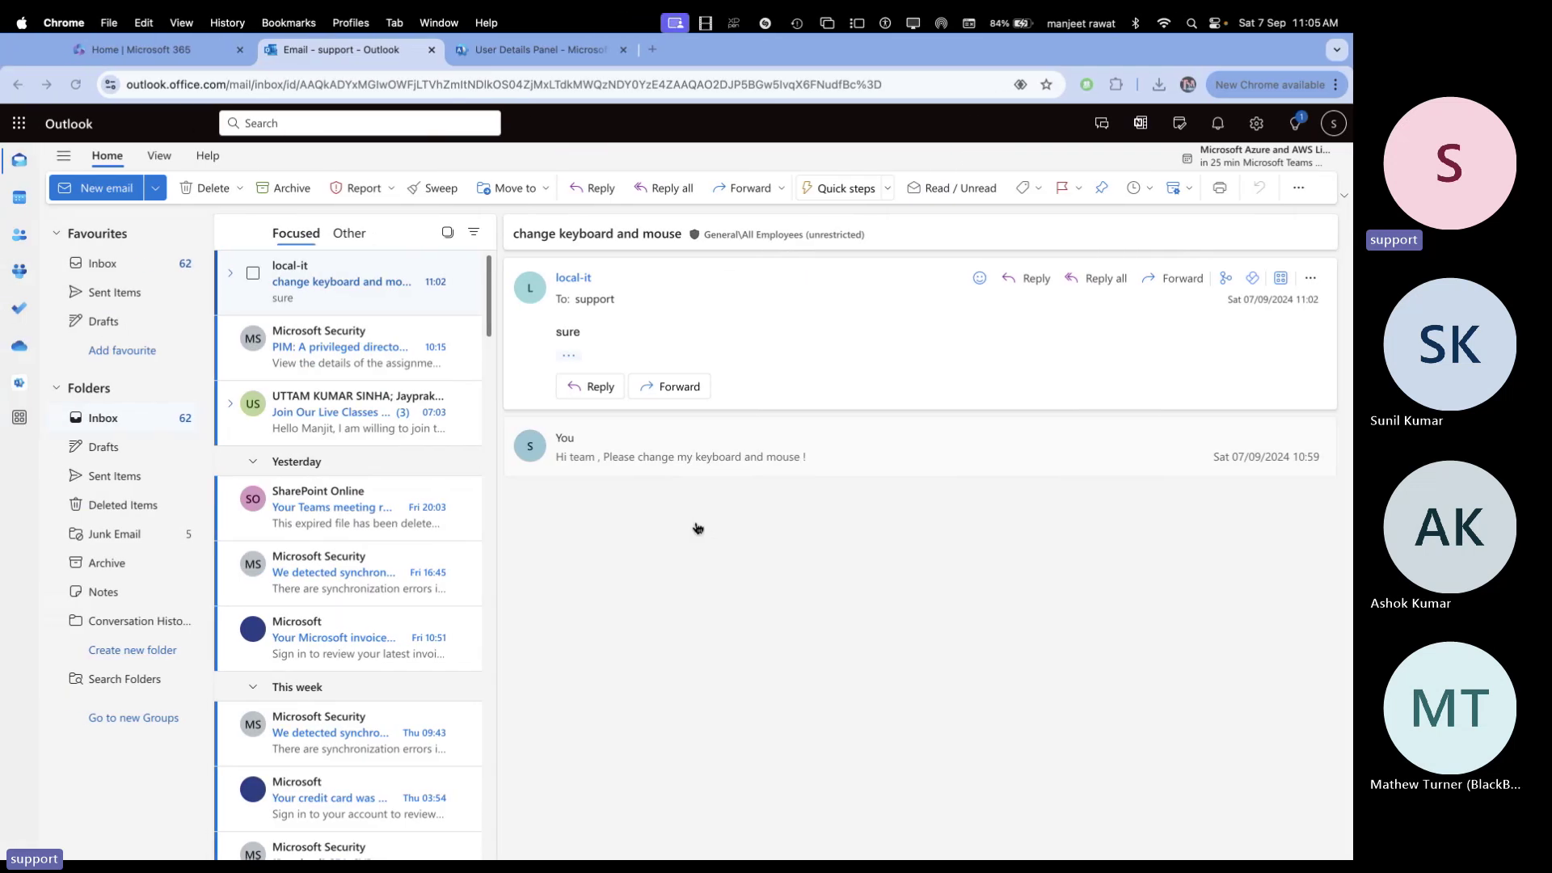
{"action": "key", "text": "ctrl+Left"}
{"action": "key", "text": "ctrl+Left"}
{"action": "key", "text": "ctrl+Left"}
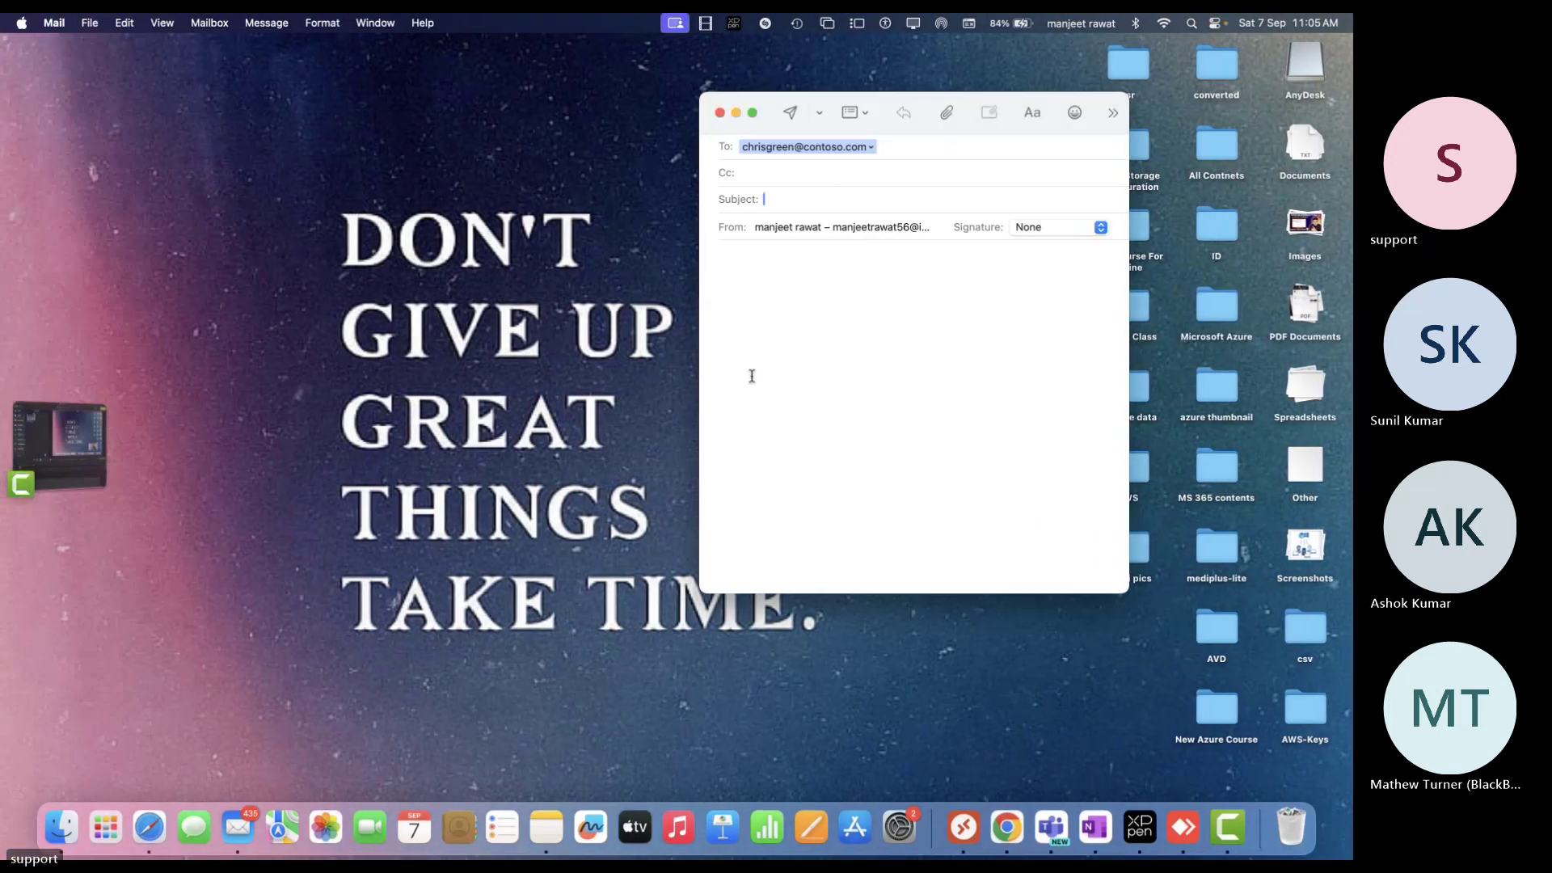
{"action": "left_click", "coordinate": [722, 115]}
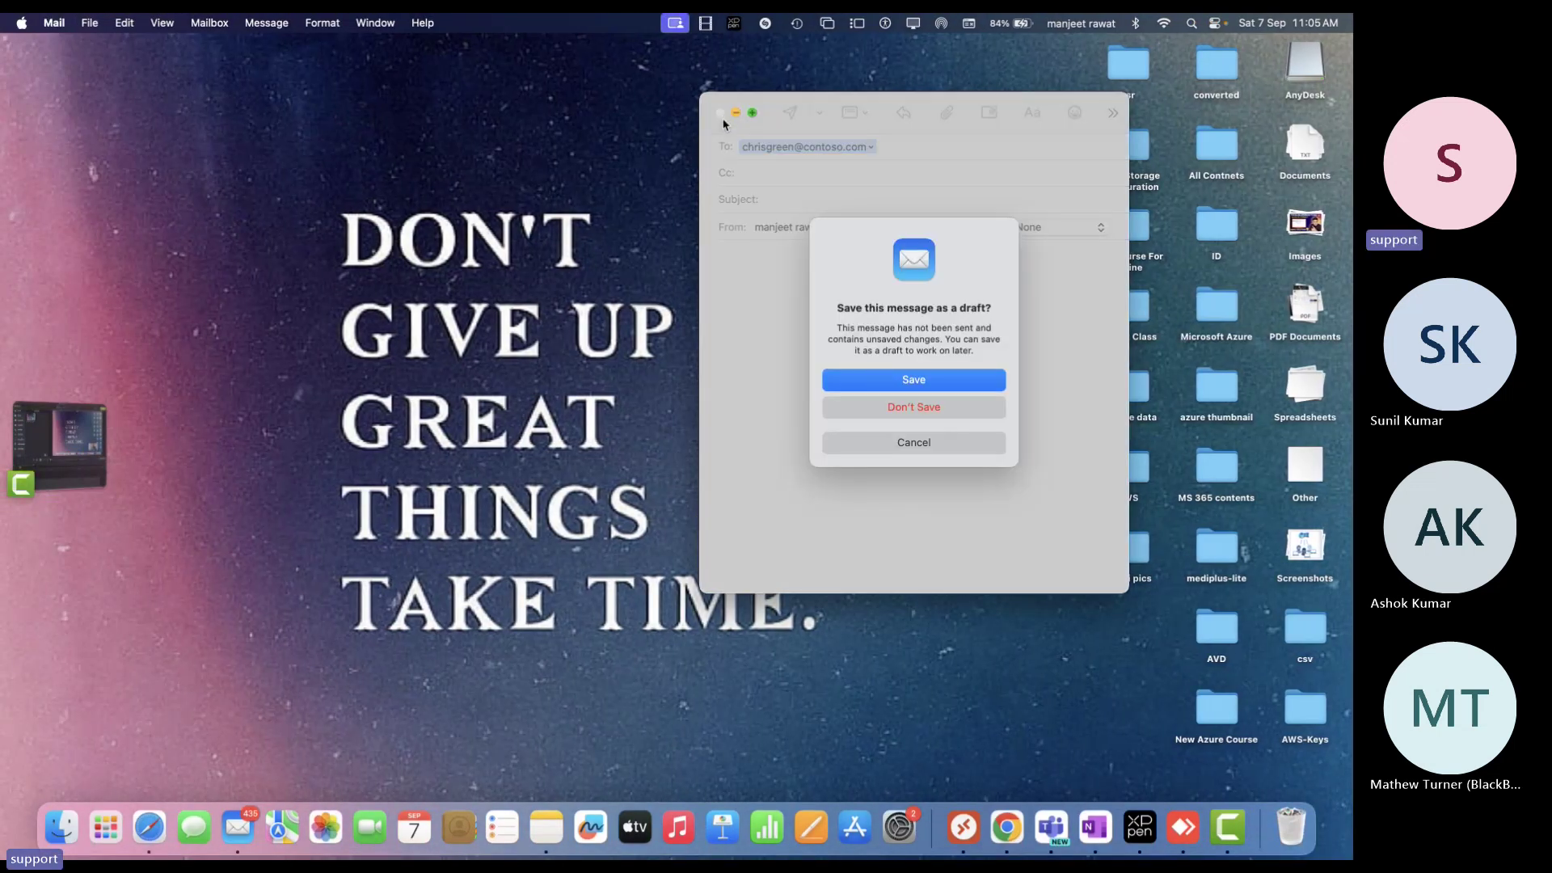
{"action": "left_click", "coordinate": [930, 410]}
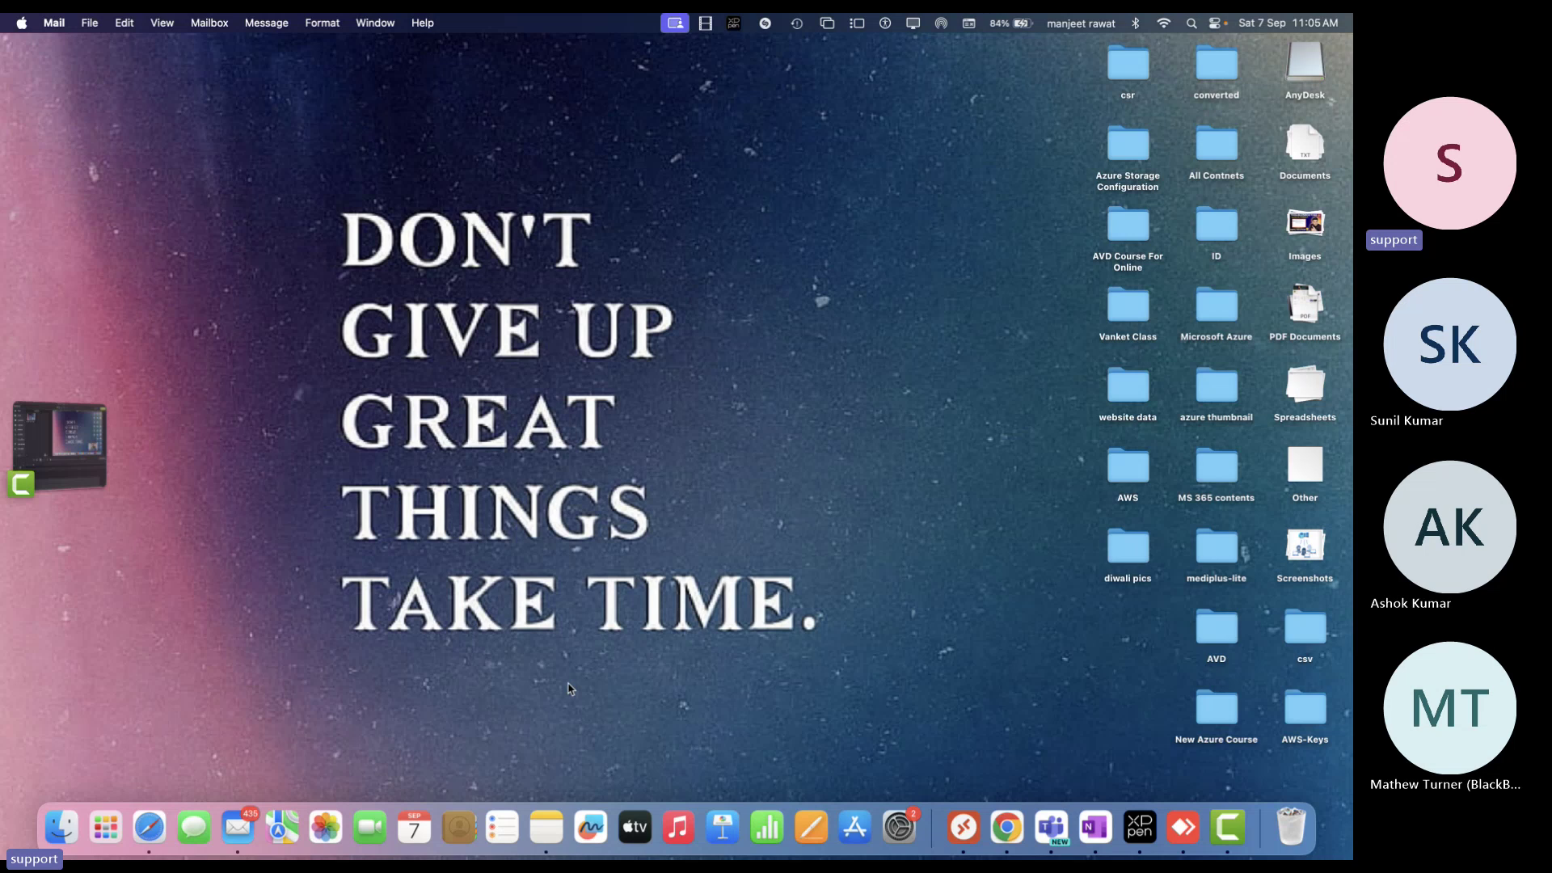
{"action": "left_click", "coordinate": [1007, 826]}
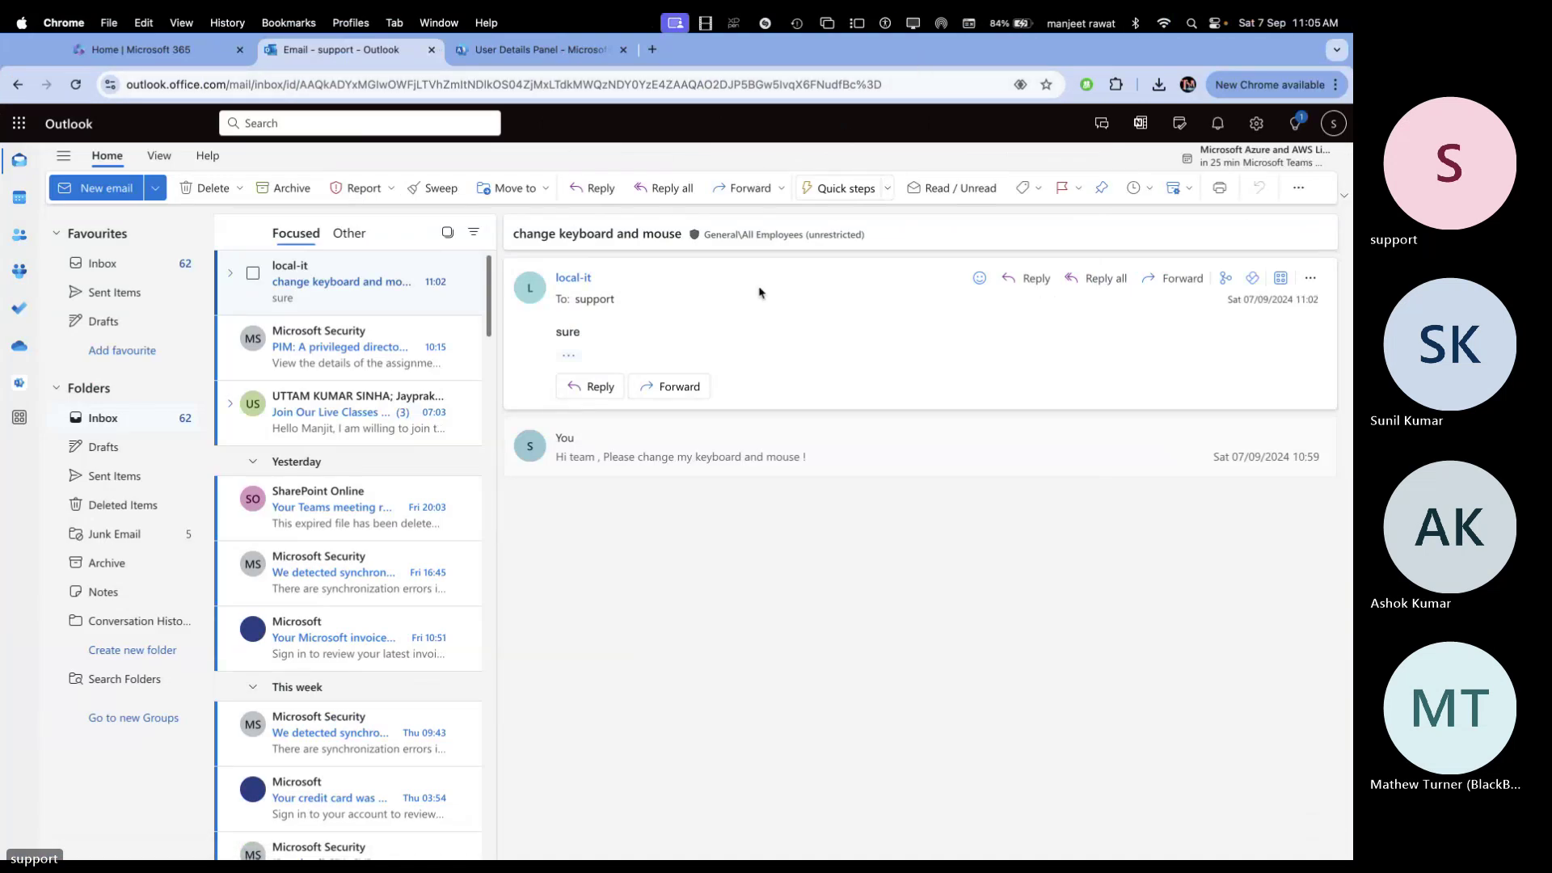
Switch to the 'User Details Panel' tab showing the admin center's Active users page
{"action": "left_click", "coordinate": [535, 49]}
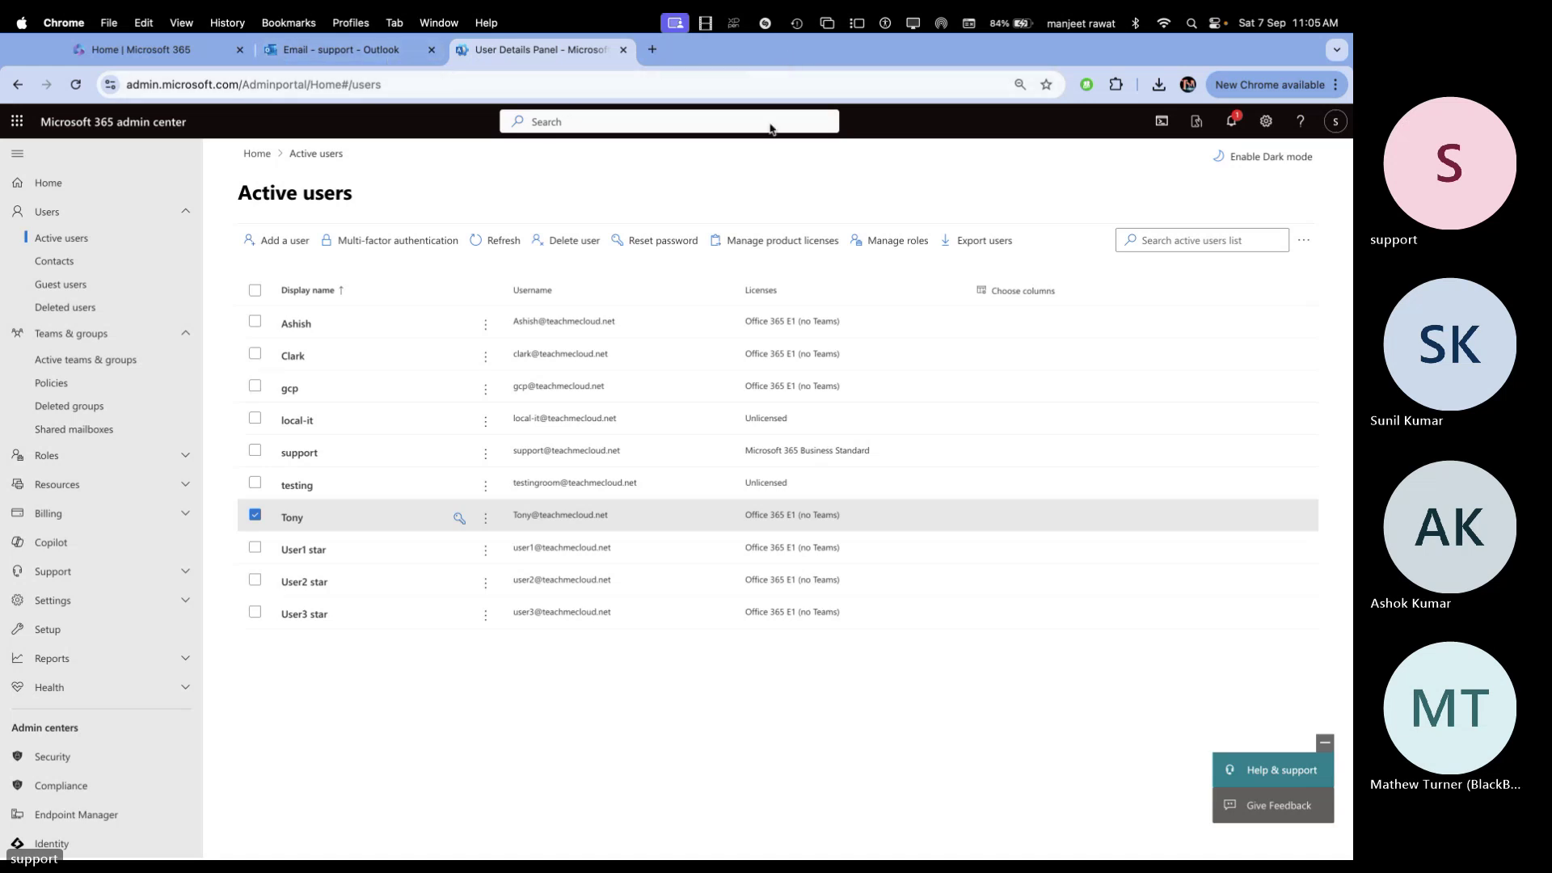
{"action": "mouse_move", "coordinate": [48, 53]}
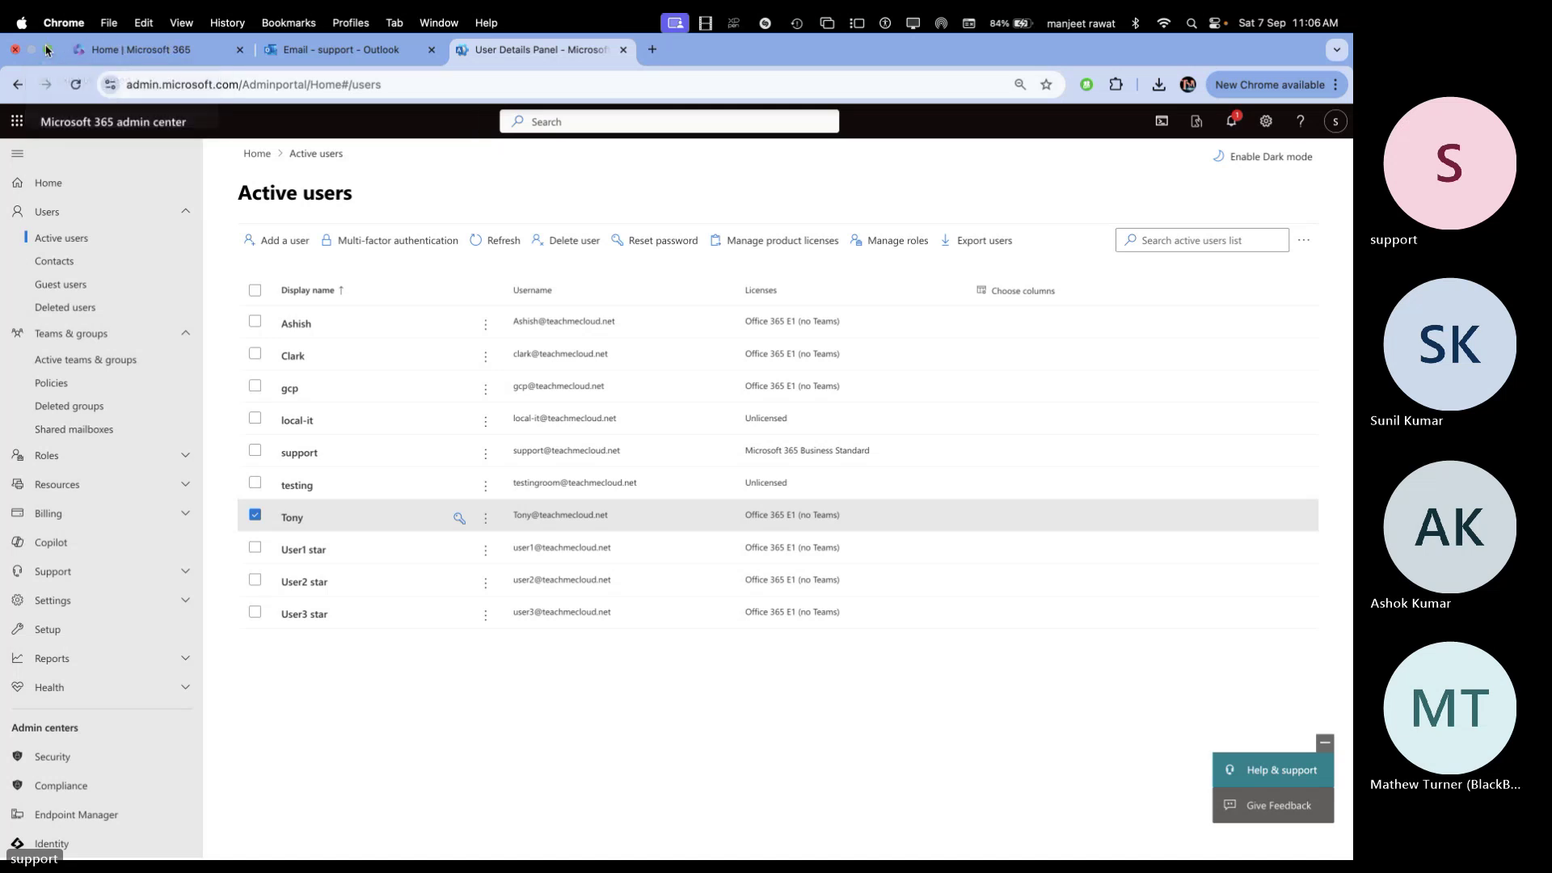
Search the web for 'download outlook for mac' in a new full-screen Chrome tab
{"action": "left_click", "coordinate": [46, 50]}
{"action": "left_click", "coordinate": [825, 58]}
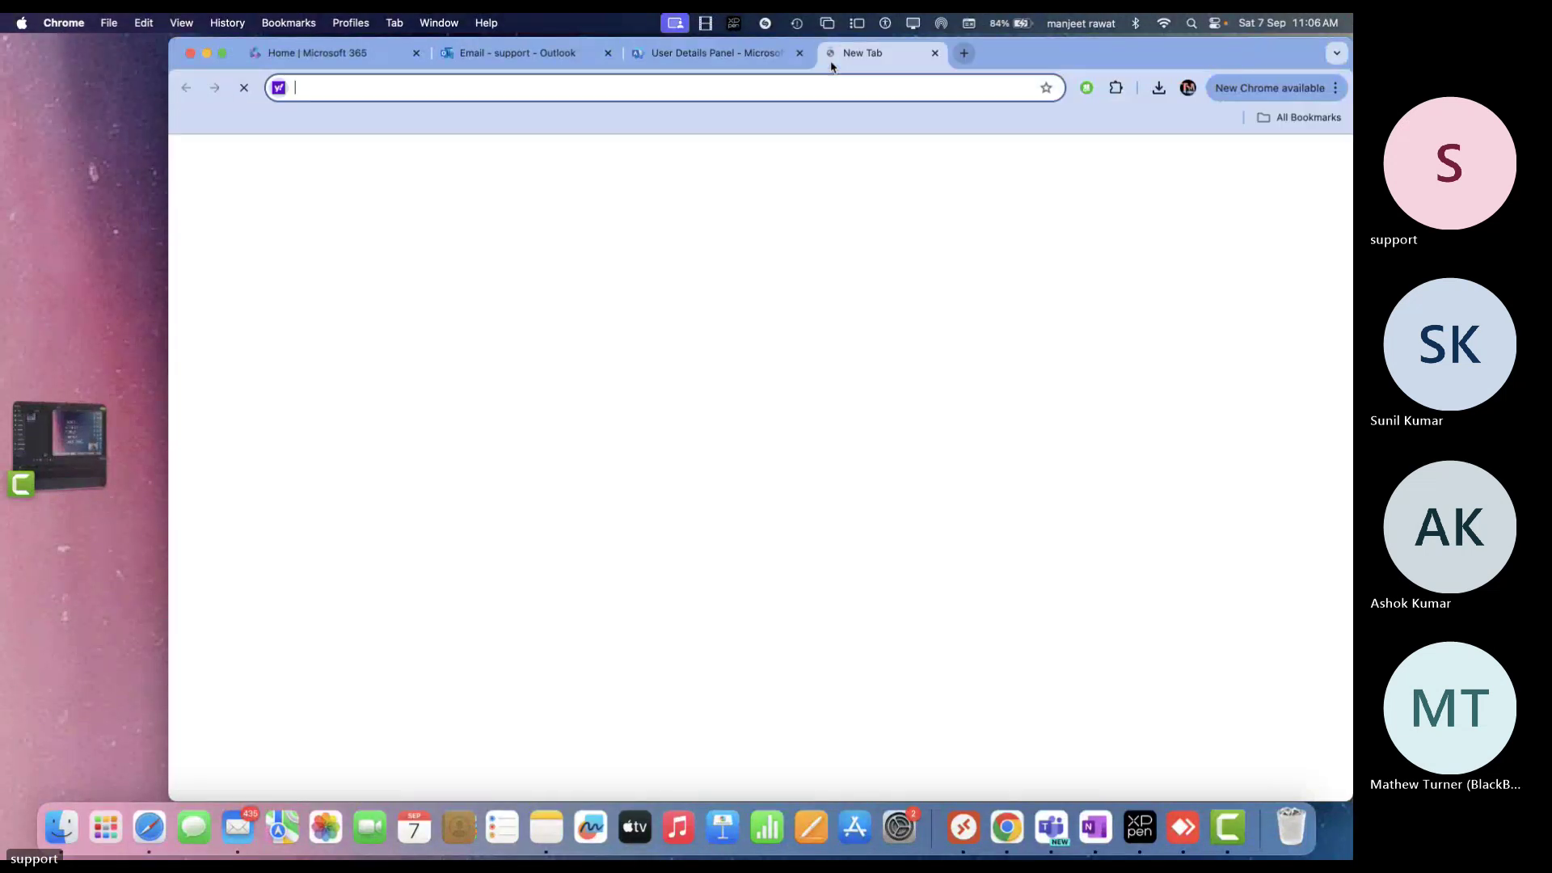
{"action": "left_click", "coordinate": [222, 52]}
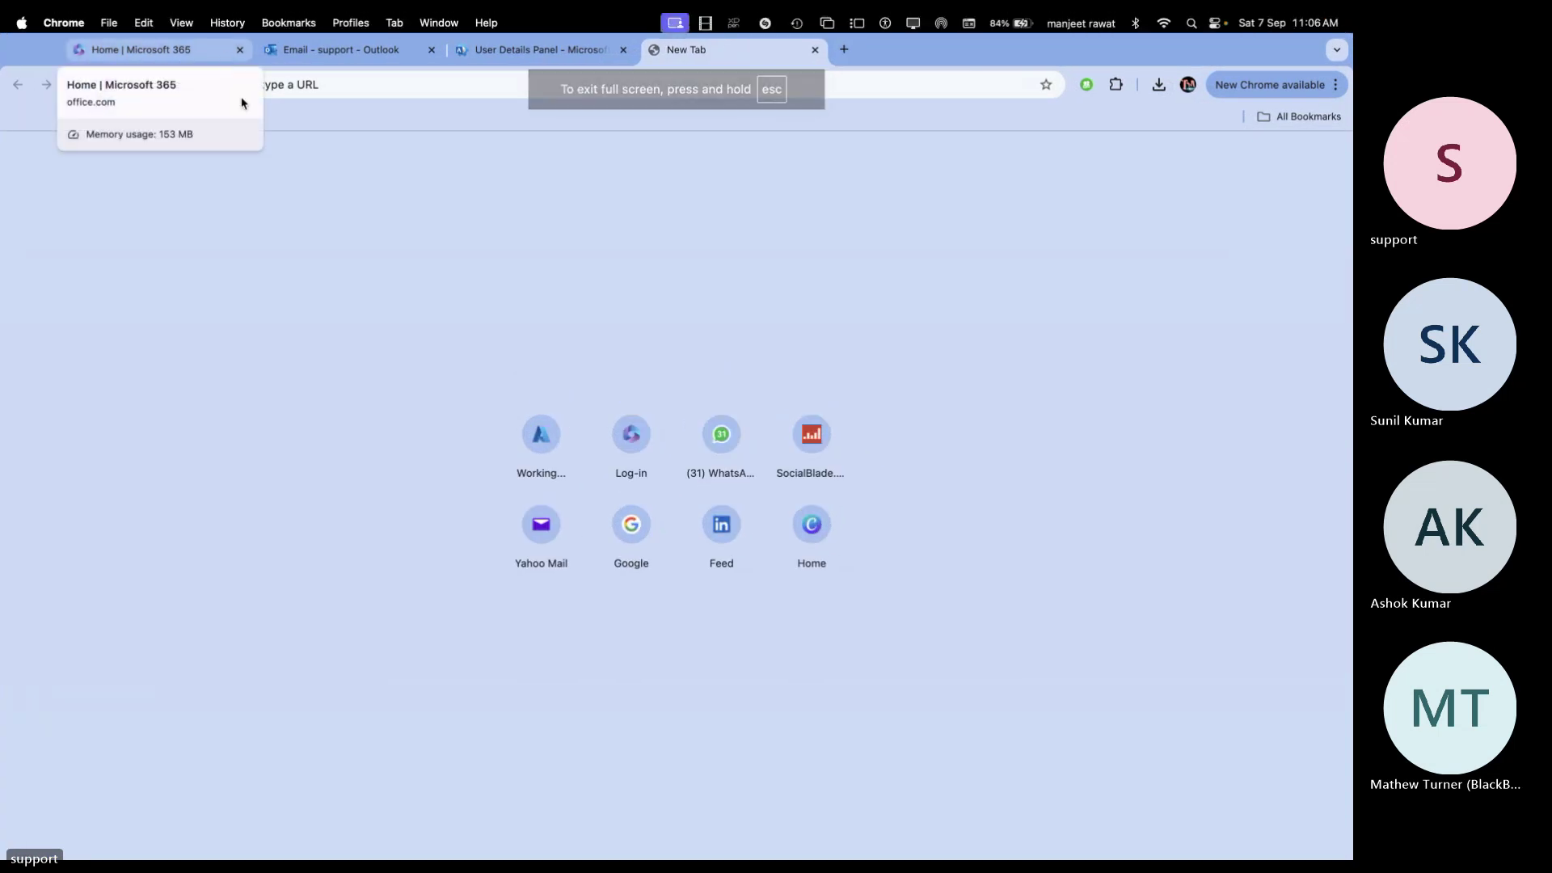
{"action": "left_click", "coordinate": [356, 81]}
{"action": "type", "text": "down"}
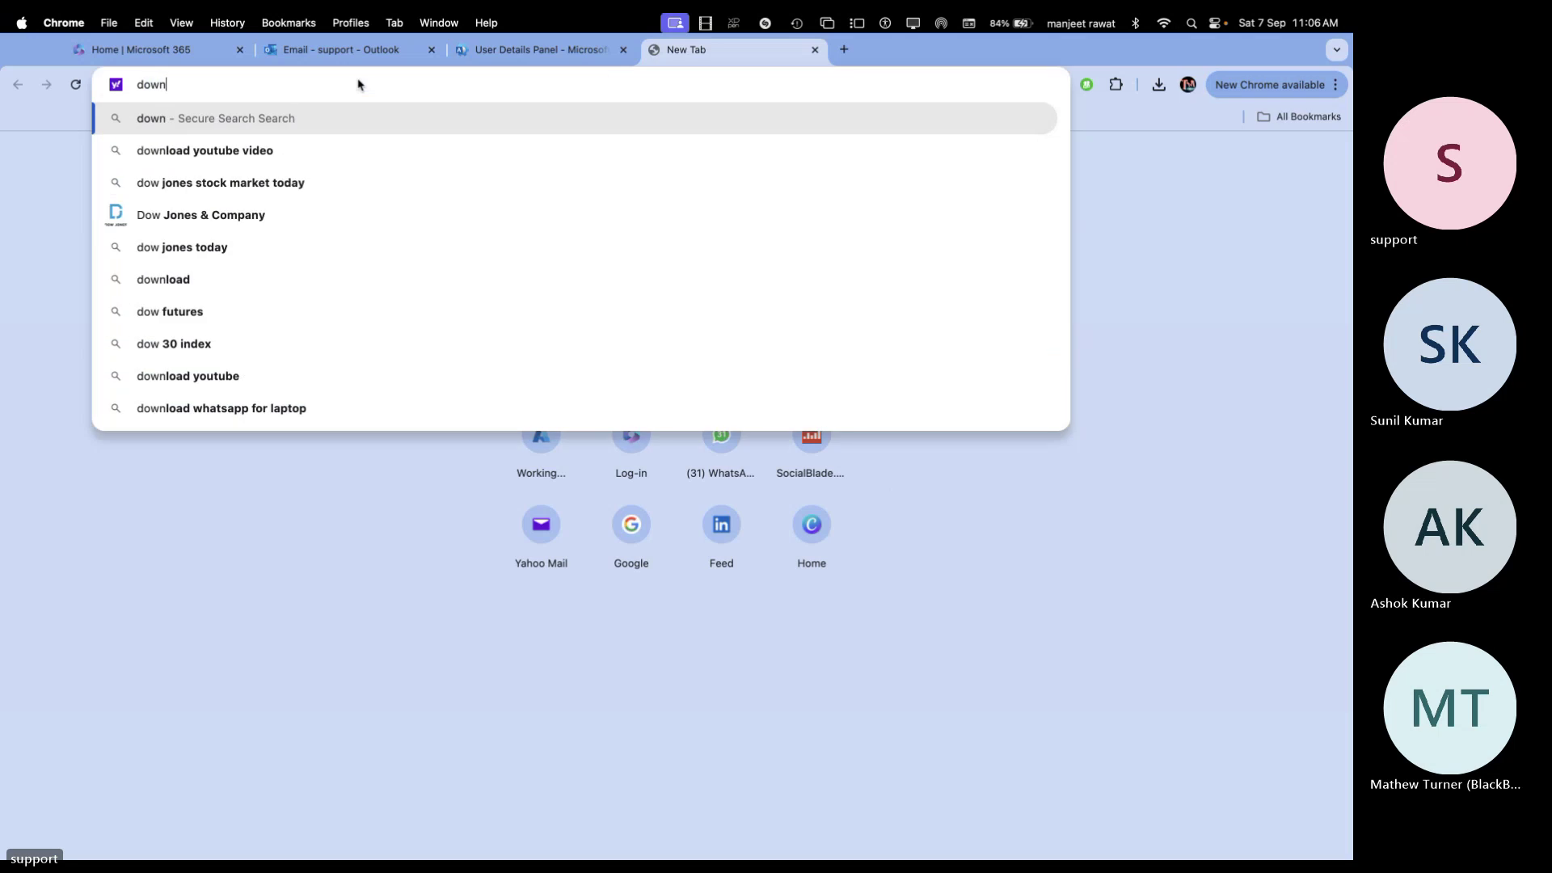
{"action": "type", "text": "load ou"}
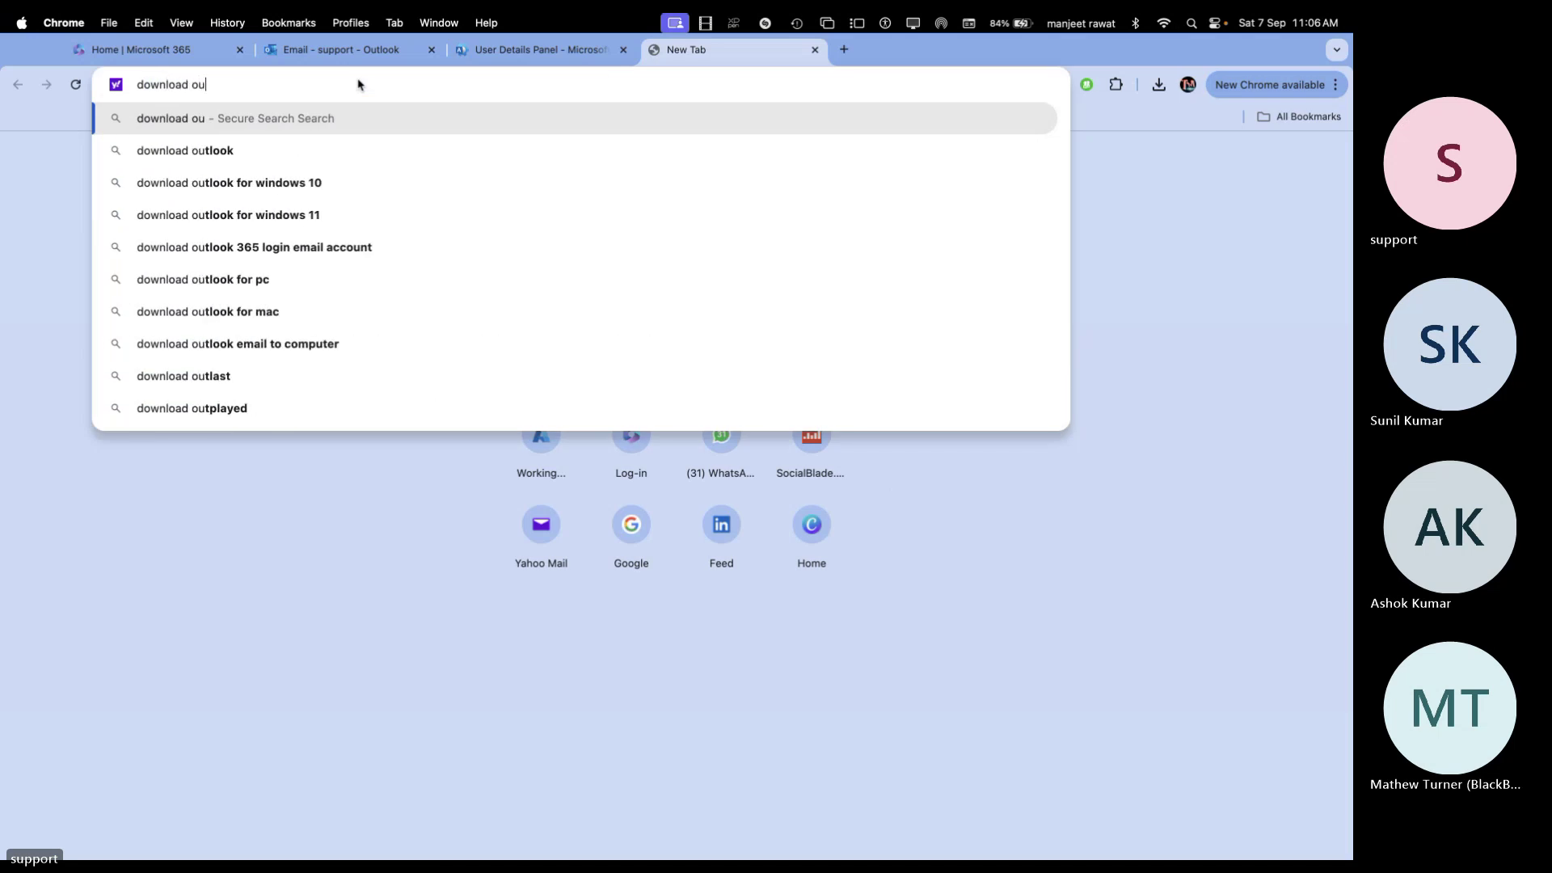
{"action": "type", "text": "tlook "}
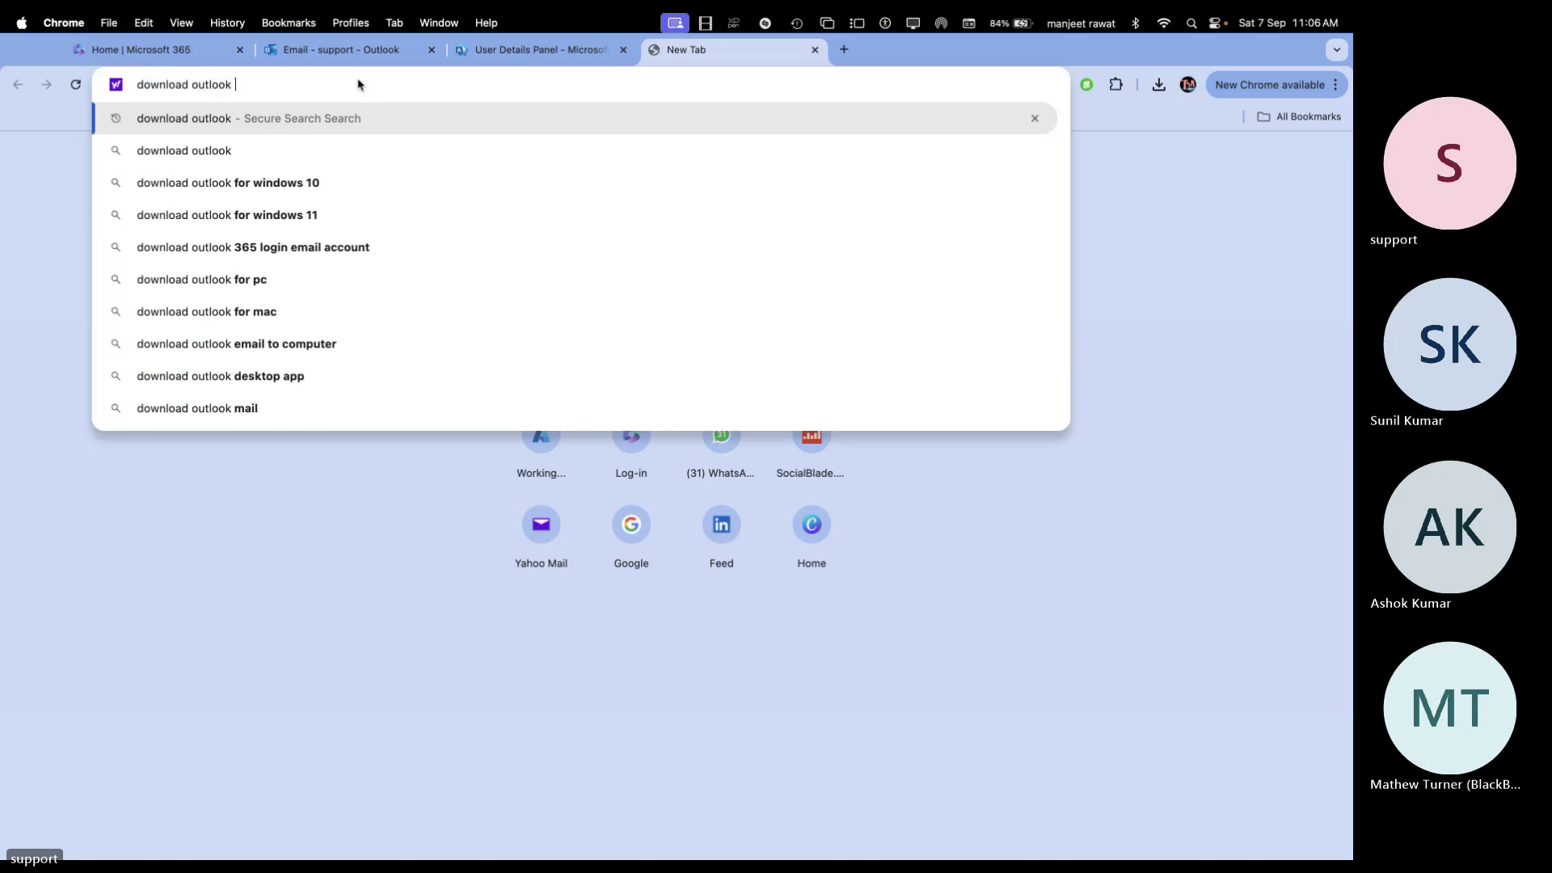
{"action": "type", "text": "for mac"}
{"action": "key", "text": "Return"}
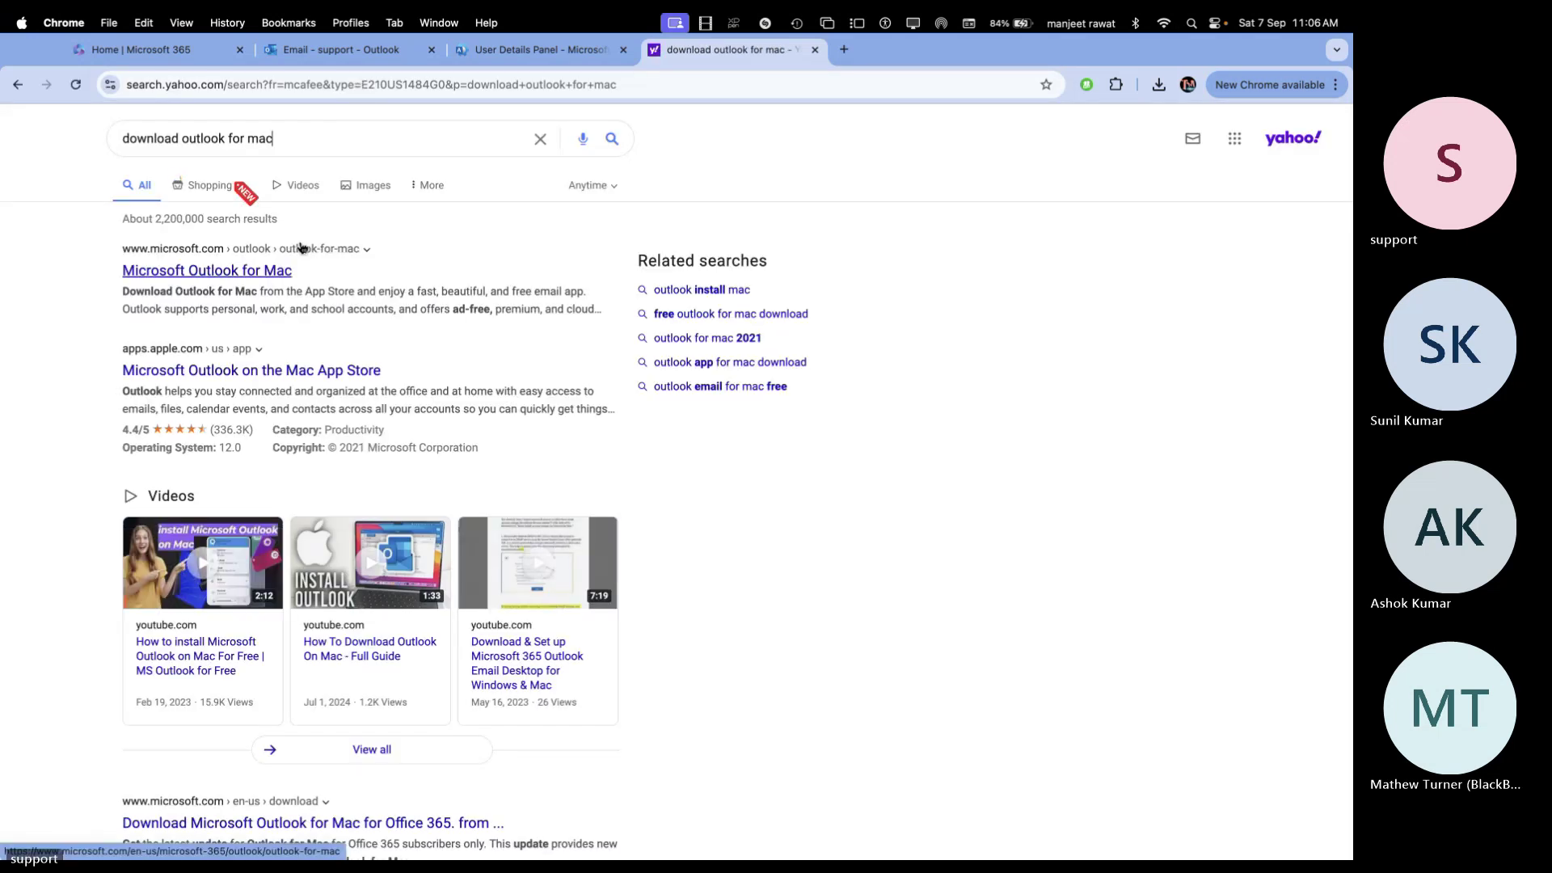
From Microsoft's Outlook for Mac page, open the Mac App Store listing, always allowing apps.apple.com
{"action": "left_click", "coordinate": [237, 272]}
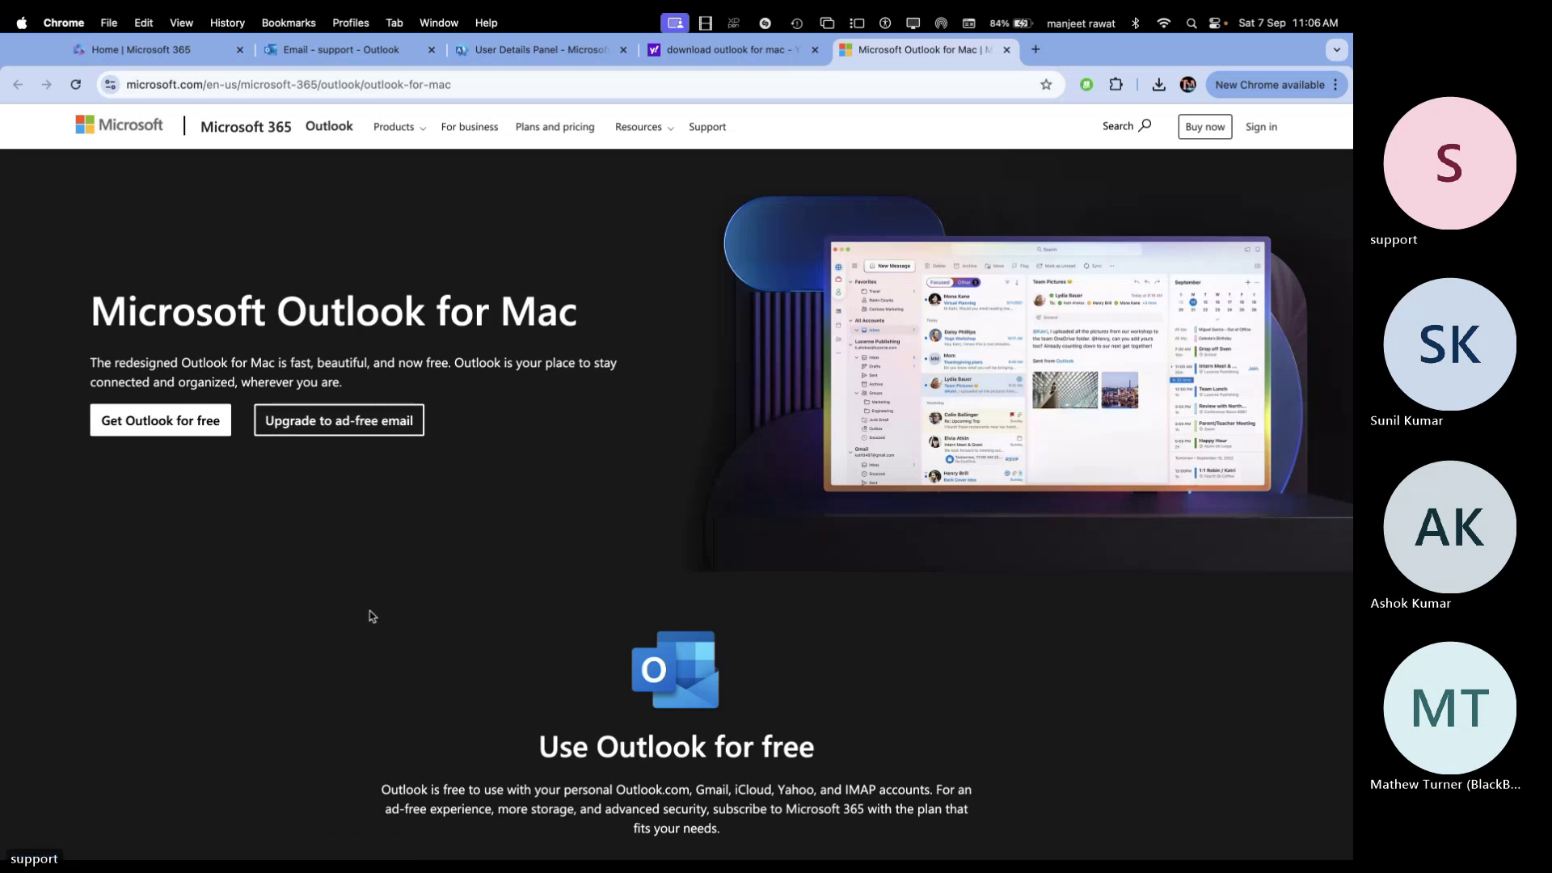
{"action": "left_click", "coordinate": [165, 426]}
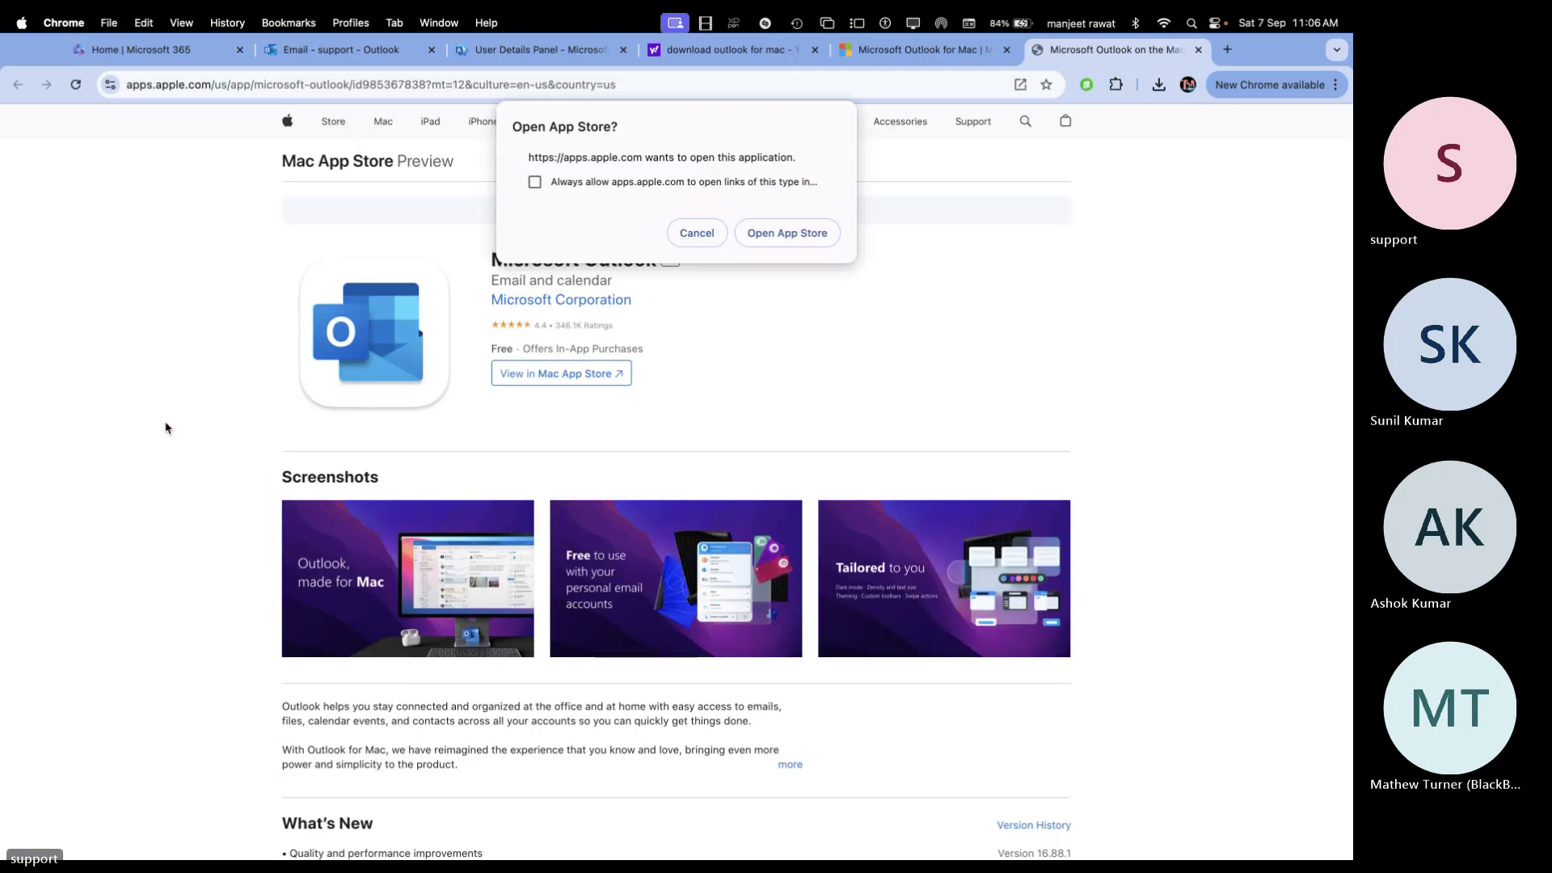
{"action": "left_click", "coordinate": [706, 231]}
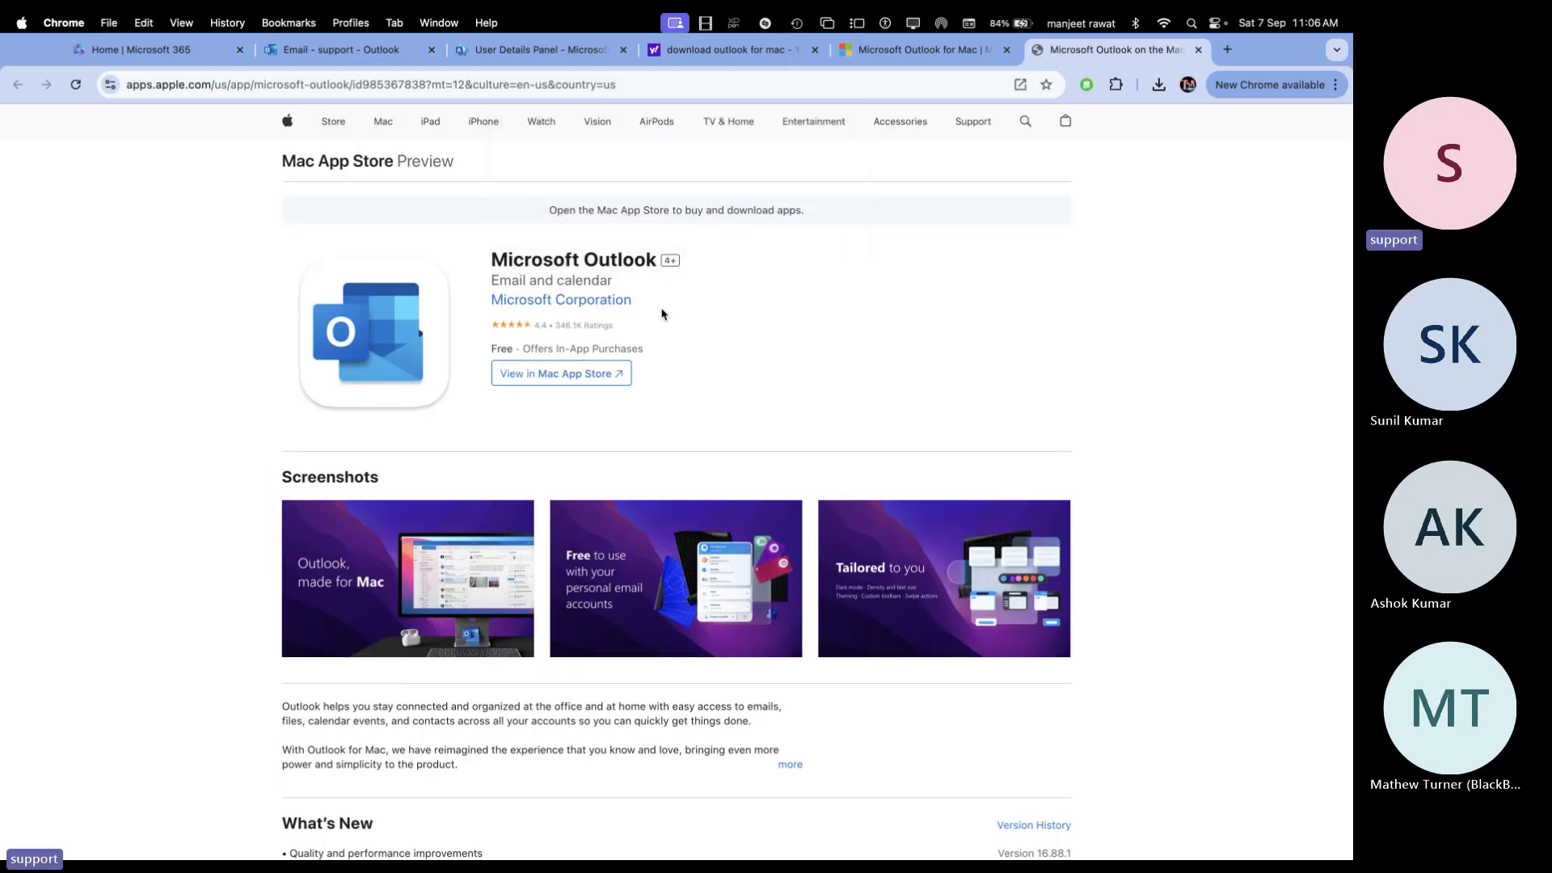
{"action": "left_click", "coordinate": [566, 375]}
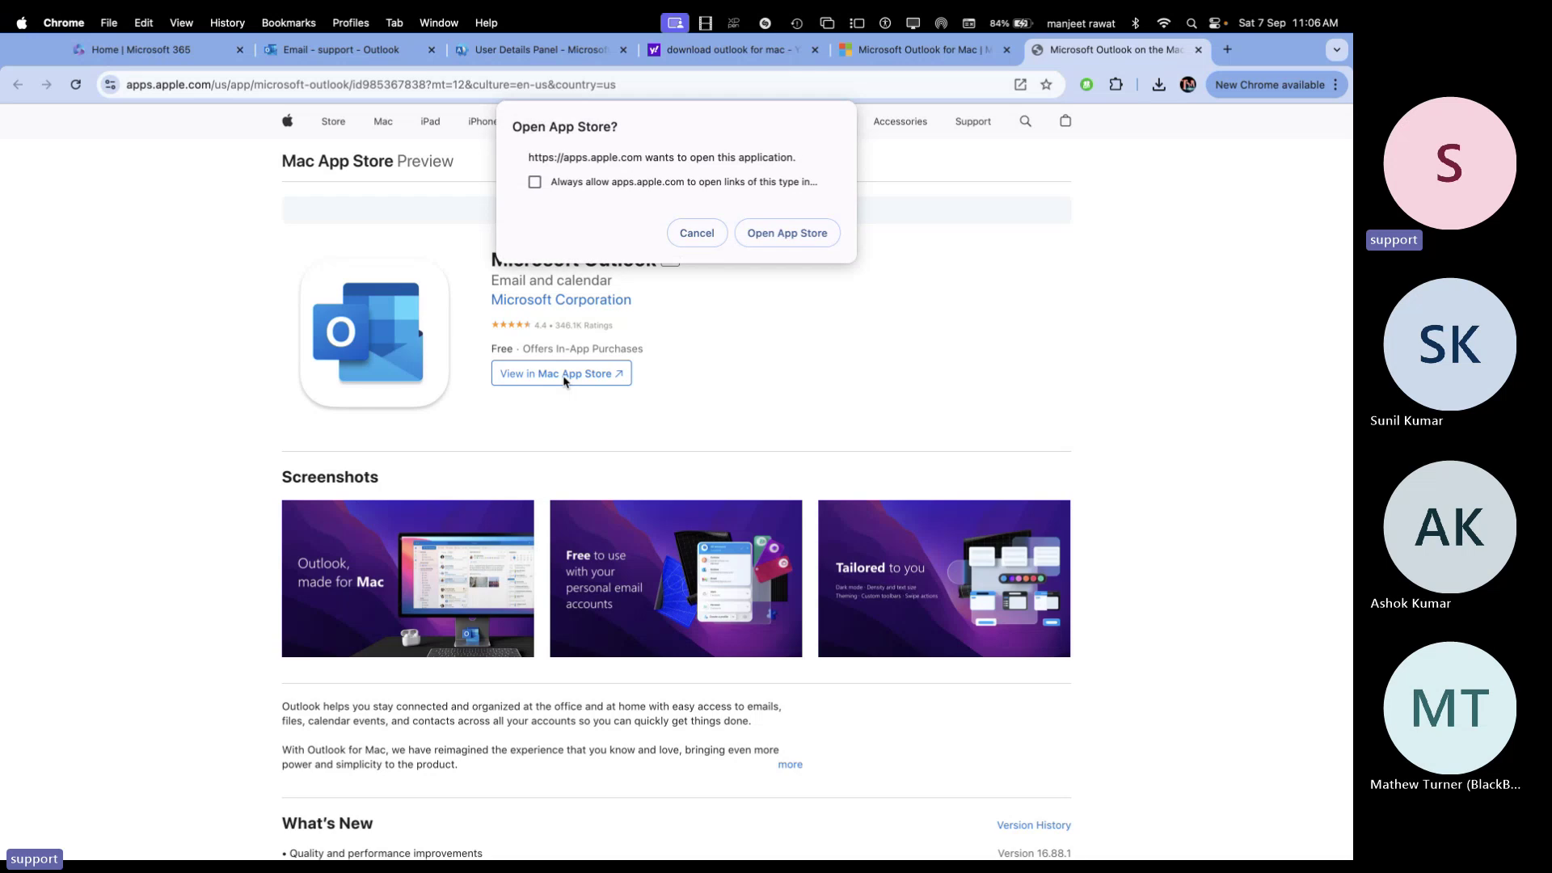
{"action": "left_click", "coordinate": [535, 182]}
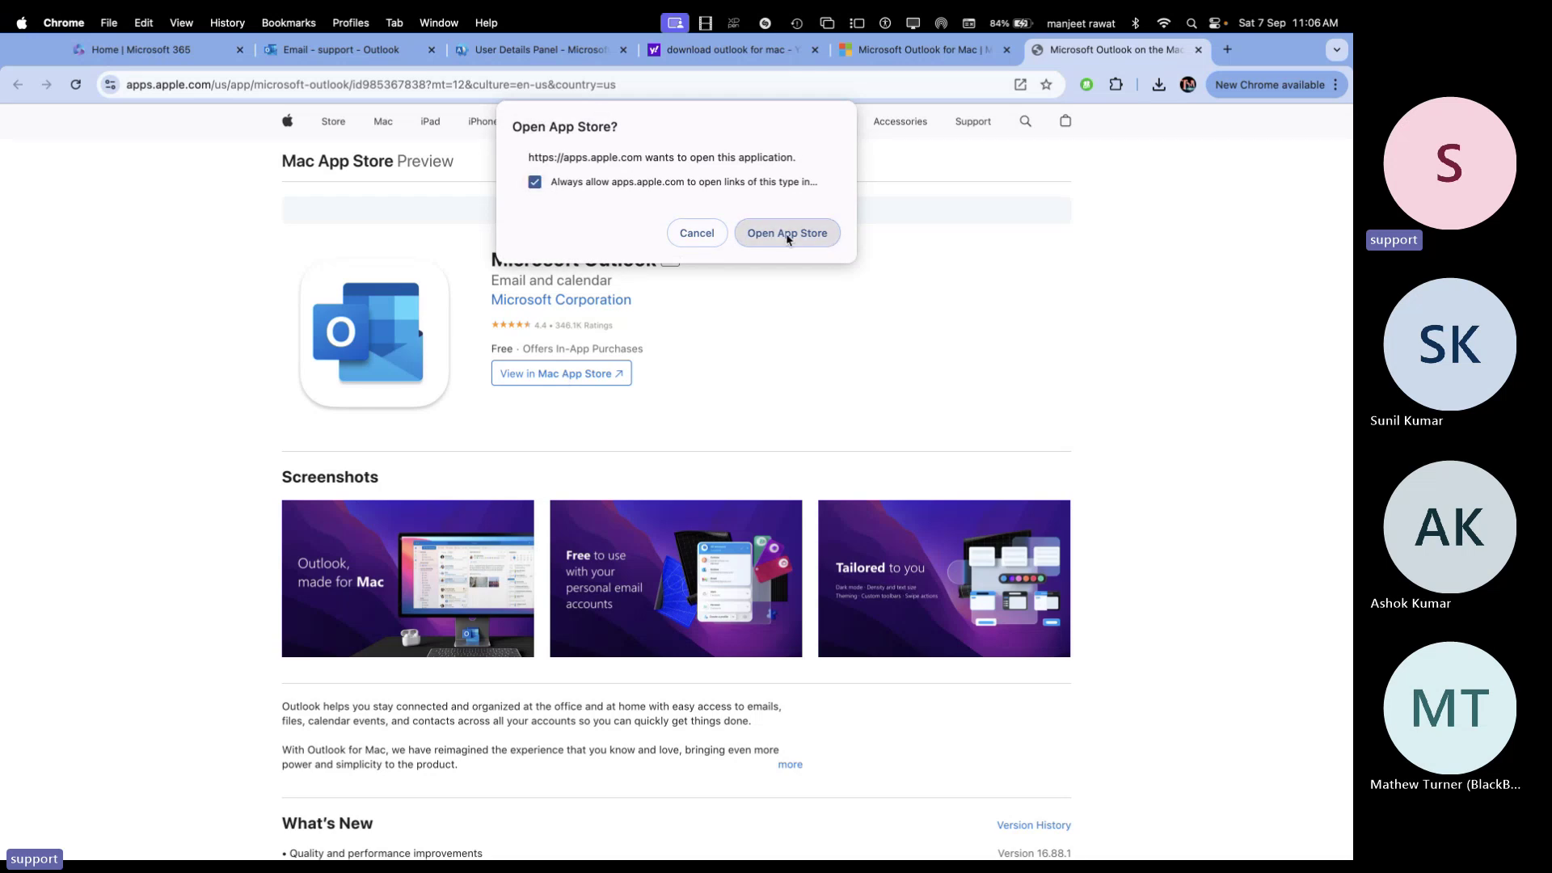
{"action": "left_click", "coordinate": [792, 236]}
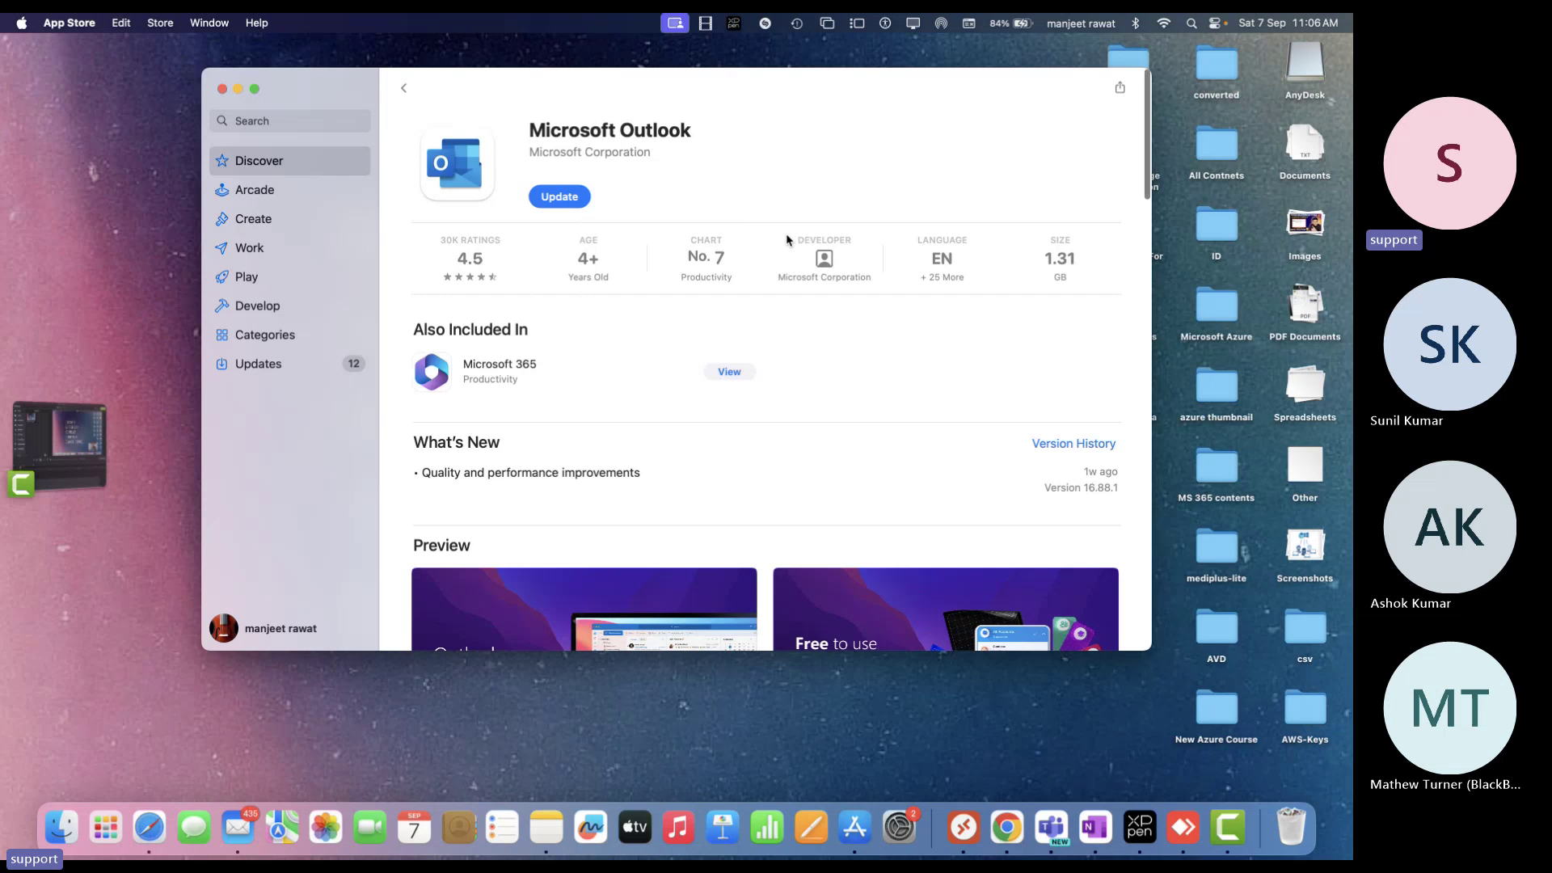
Update Microsoft Outlook in the App Store, then launch Outlook through a Spotlight search for 'out'
{"action": "left_click", "coordinate": [556, 201]}
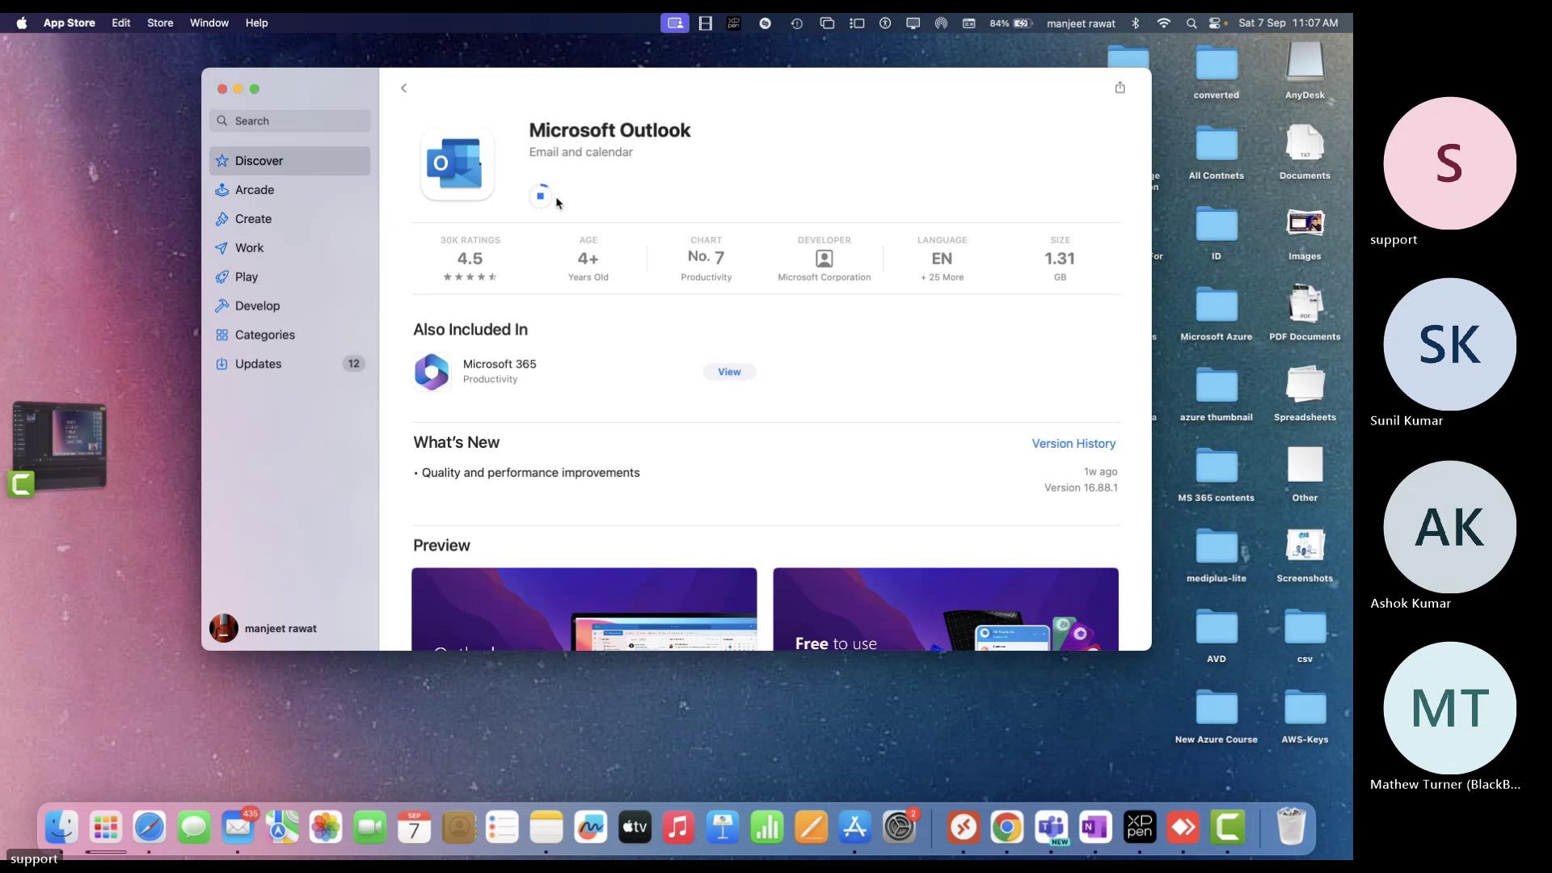
{"action": "key", "text": "super+space"}
{"action": "type", "text": "out"}
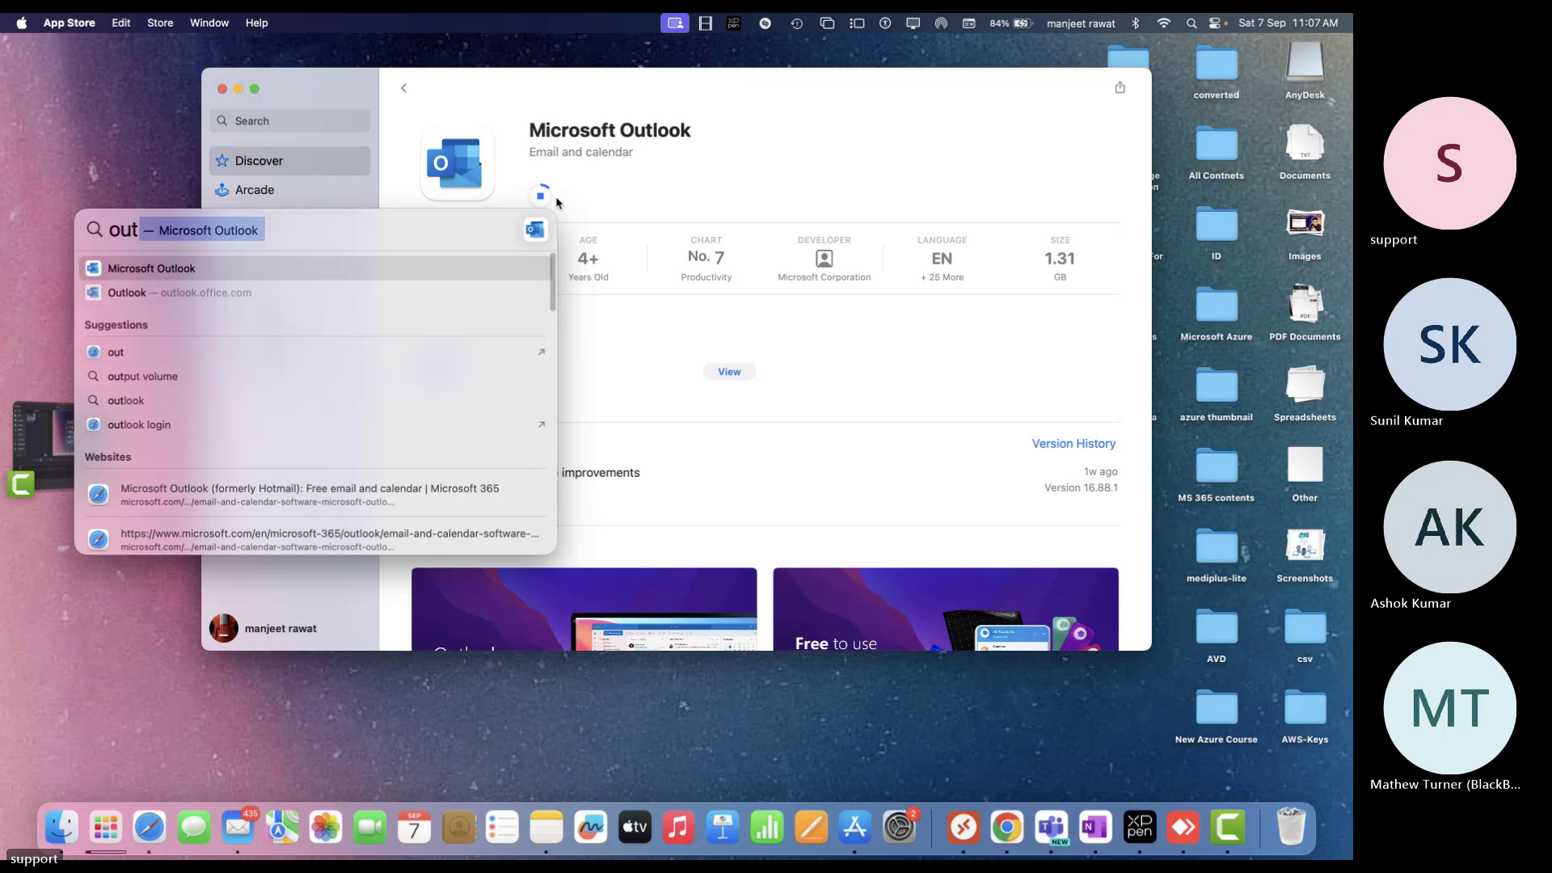
{"action": "key", "text": "Return"}
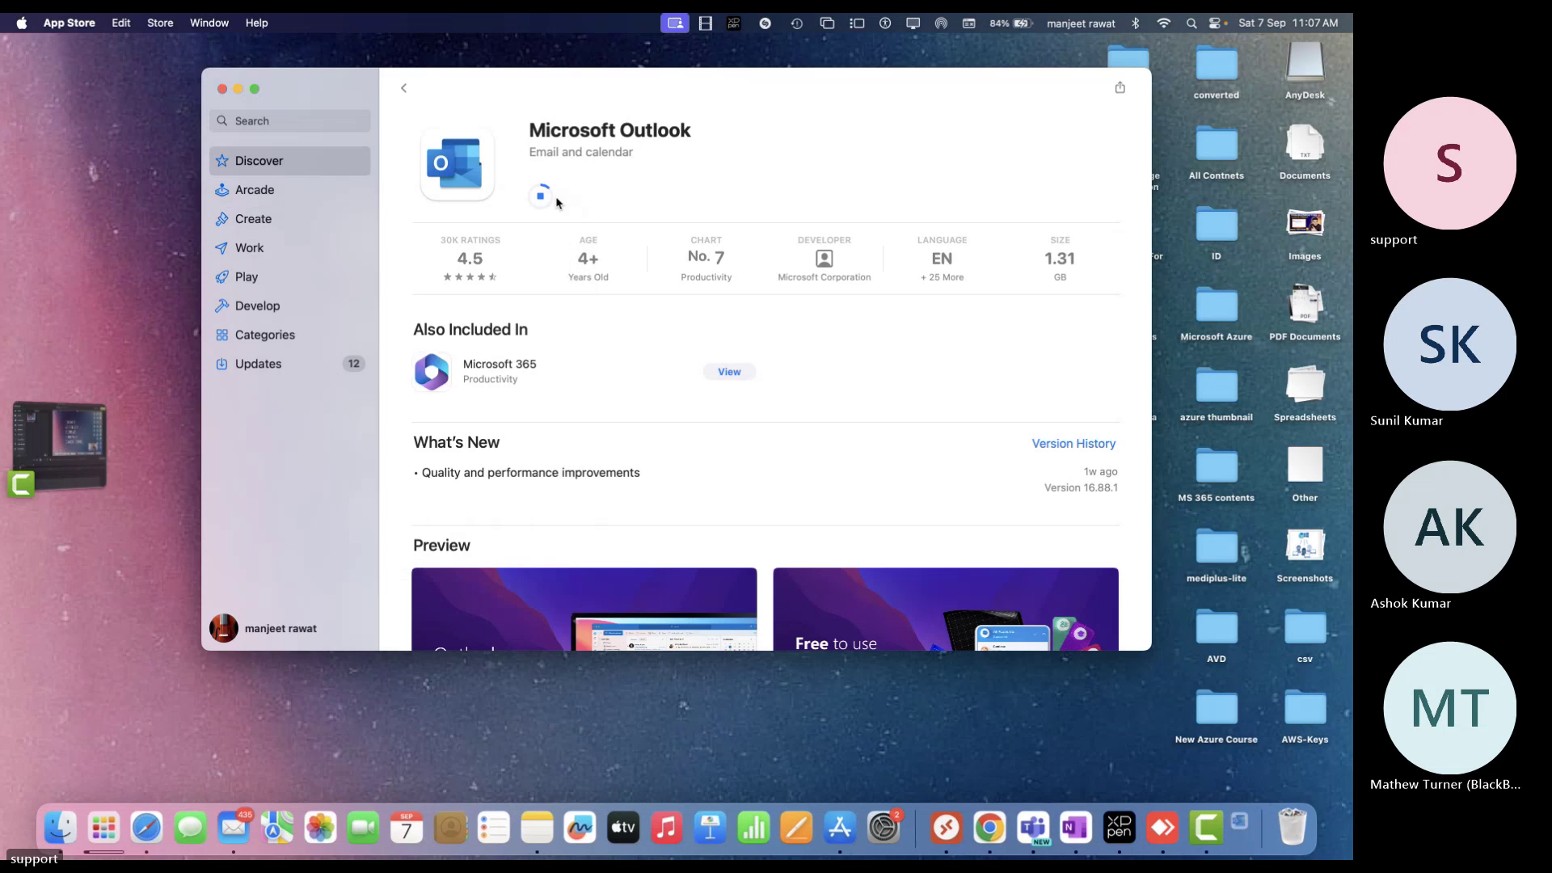
{"action": "mouse_move", "coordinate": [557, 202]}
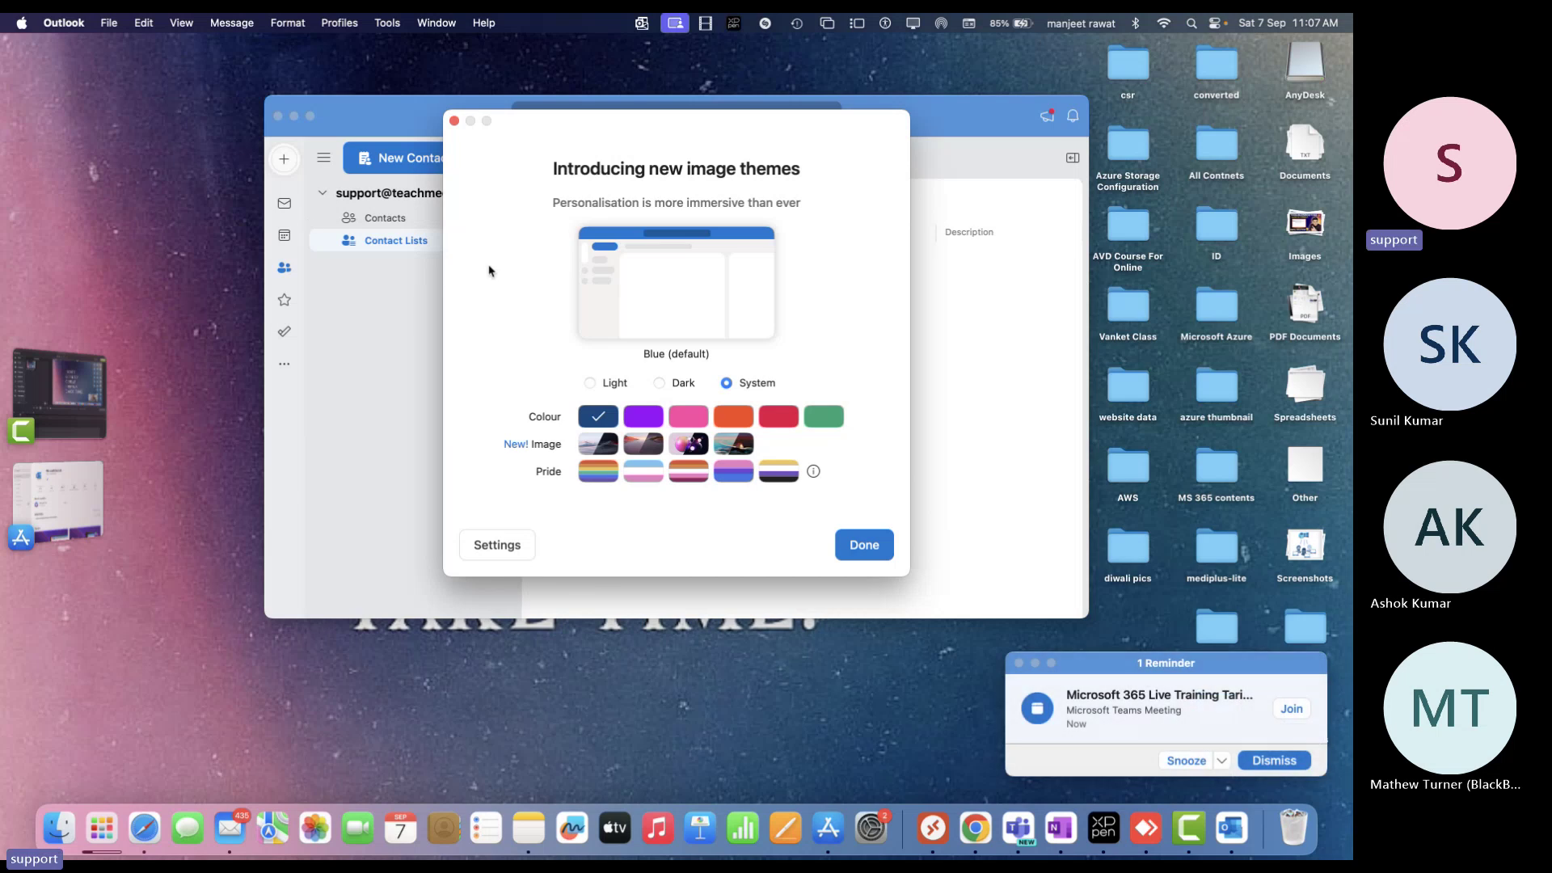
Close the image-themes introduction and expand Outlook to full screen
{"action": "left_click", "coordinate": [873, 556]}
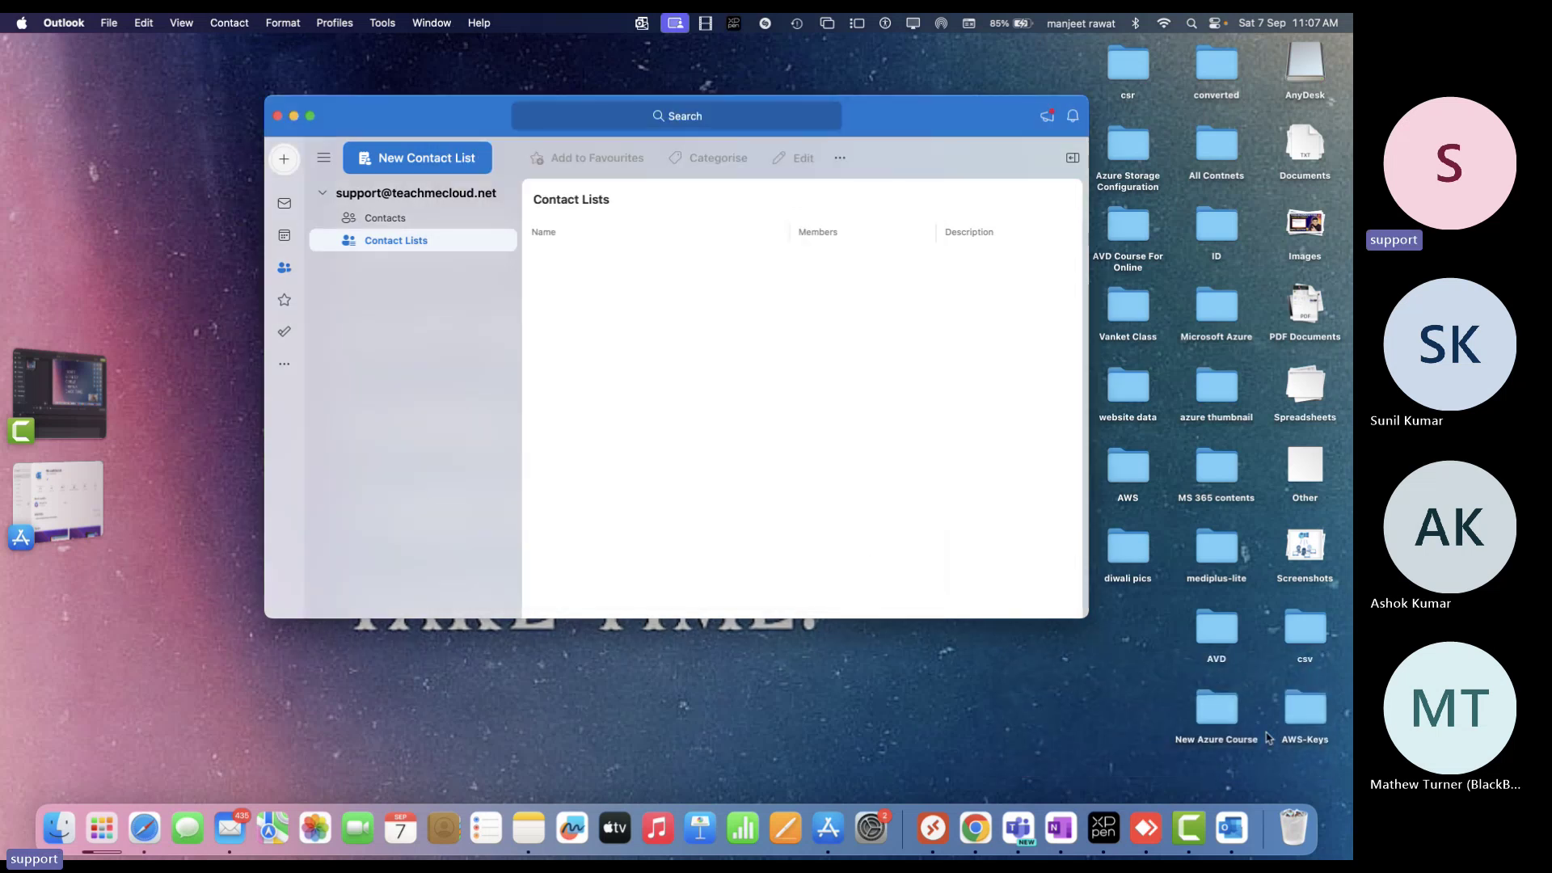
{"action": "left_click", "coordinate": [311, 118]}
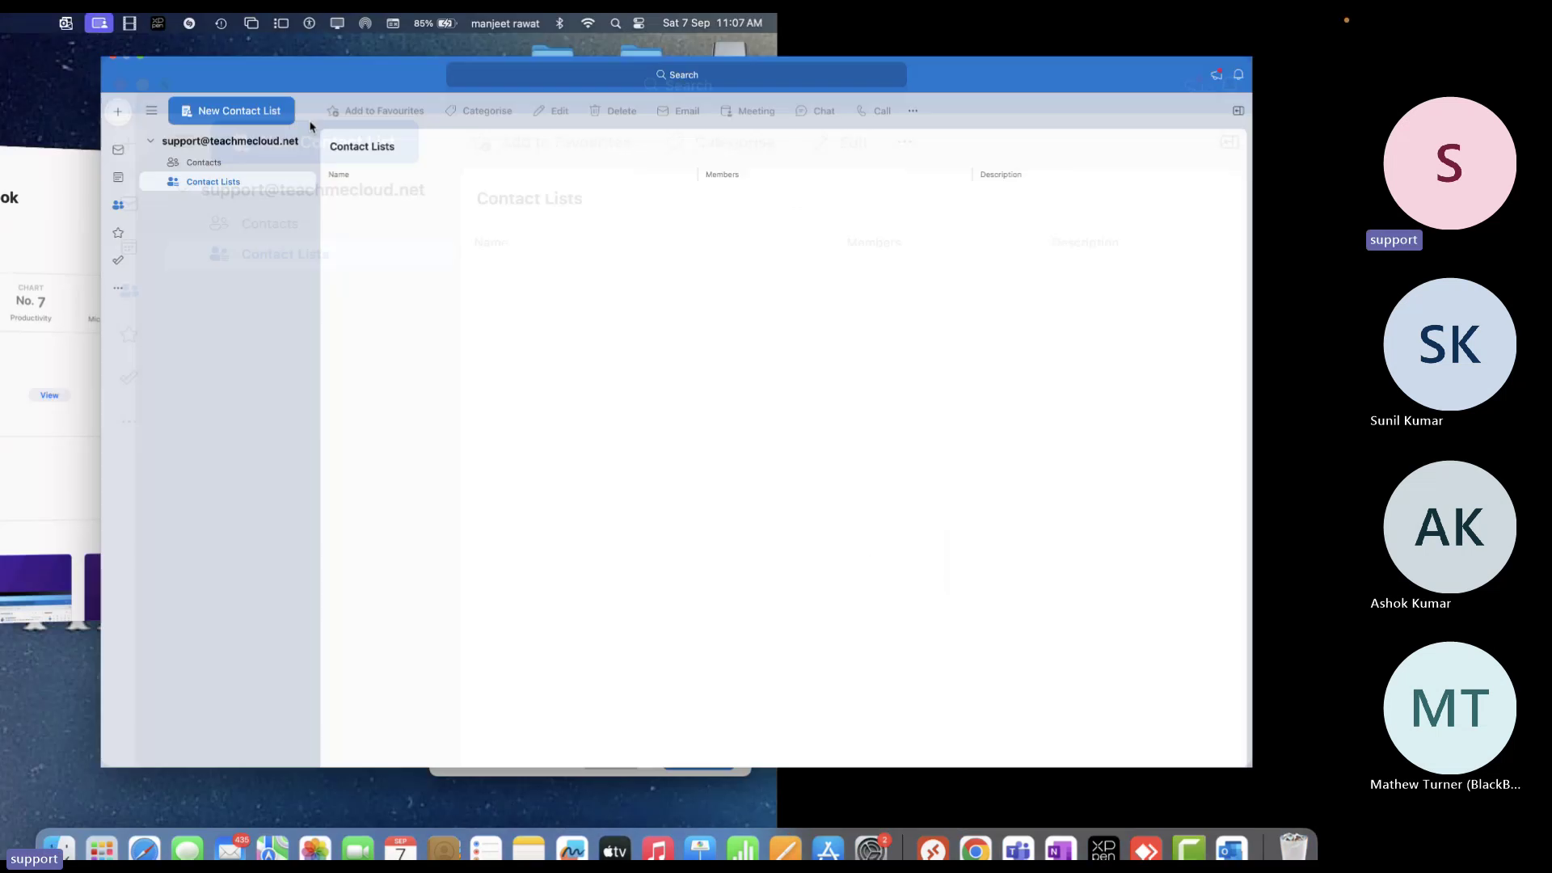
{"action": "left_click", "coordinate": [153, 136]}
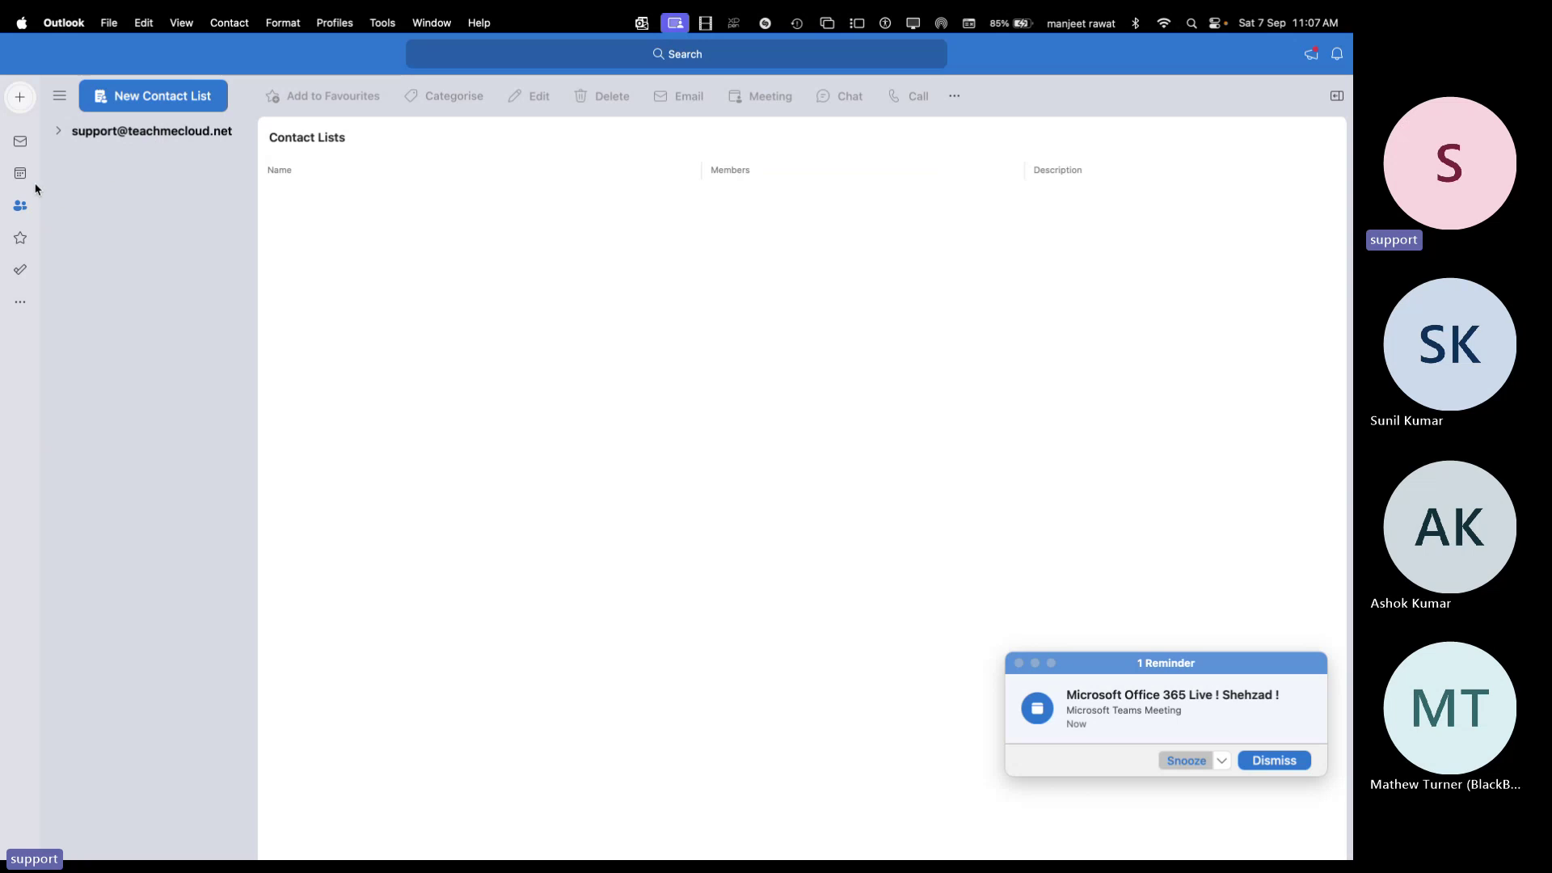
Dismiss the meeting reminder and choose Add Email Account from the + menu
{"action": "left_click", "coordinate": [21, 108]}
{"action": "left_click", "coordinate": [181, 203]}
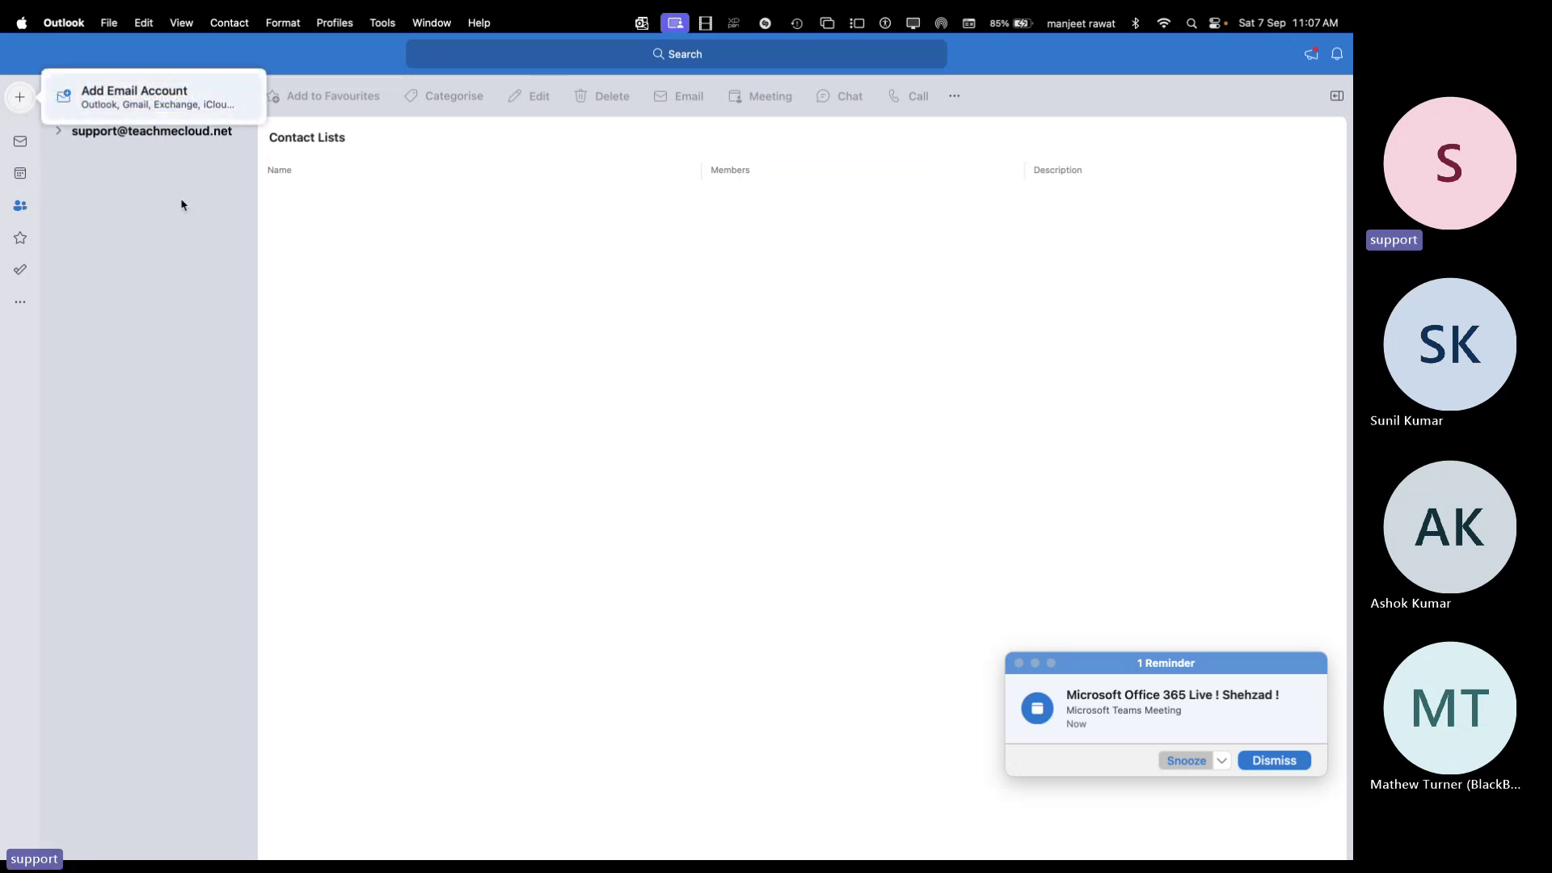
{"action": "left_click", "coordinate": [110, 23]}
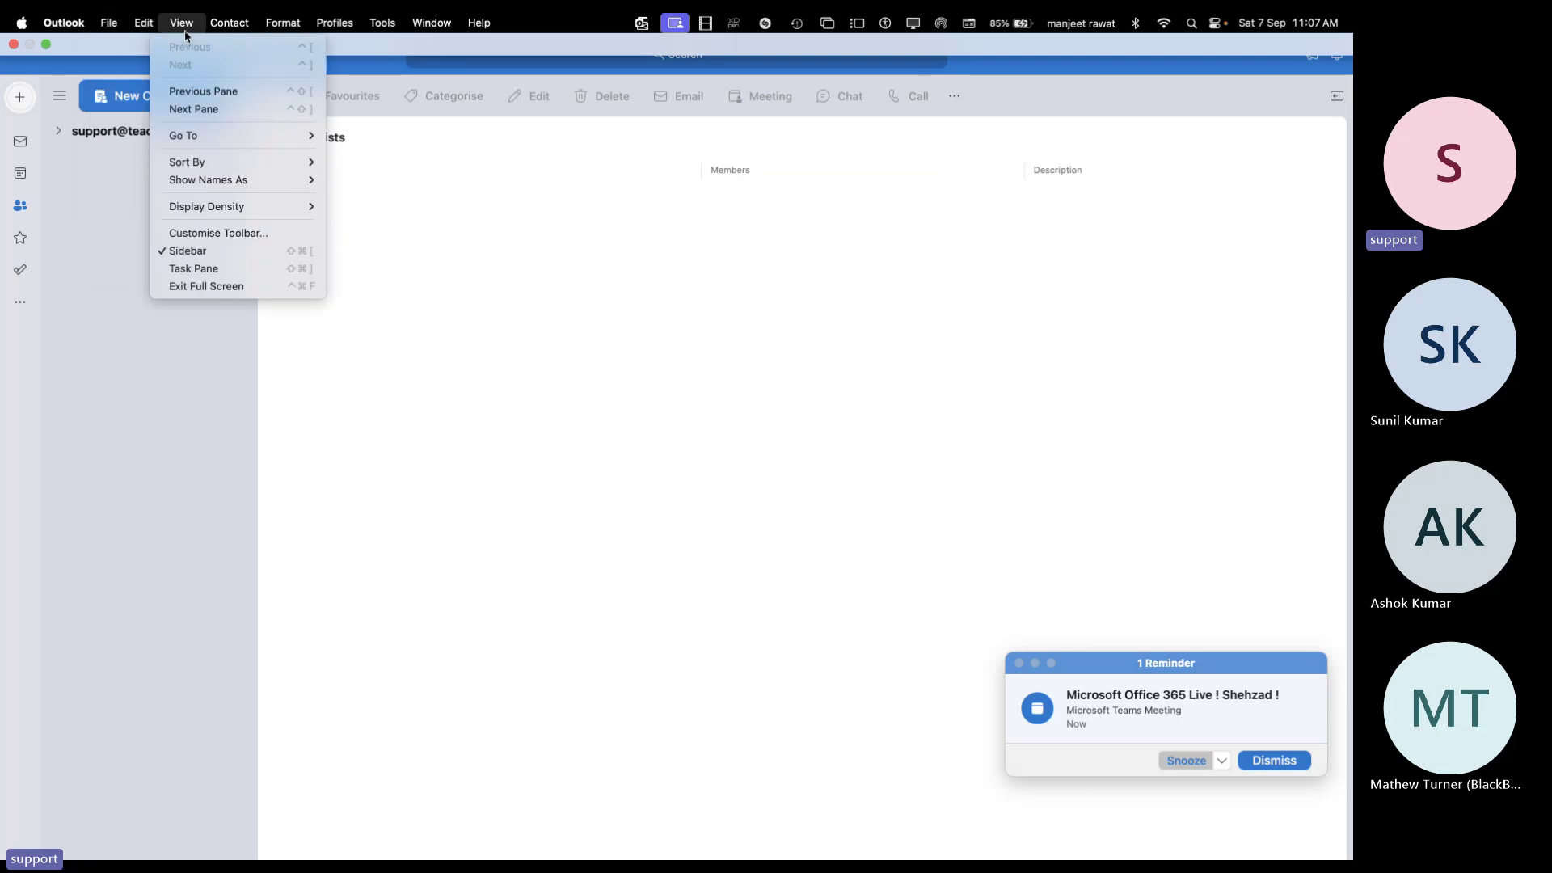
{"action": "mouse_move", "coordinate": [64, 23]}
{"action": "left_click", "coordinate": [522, 374]}
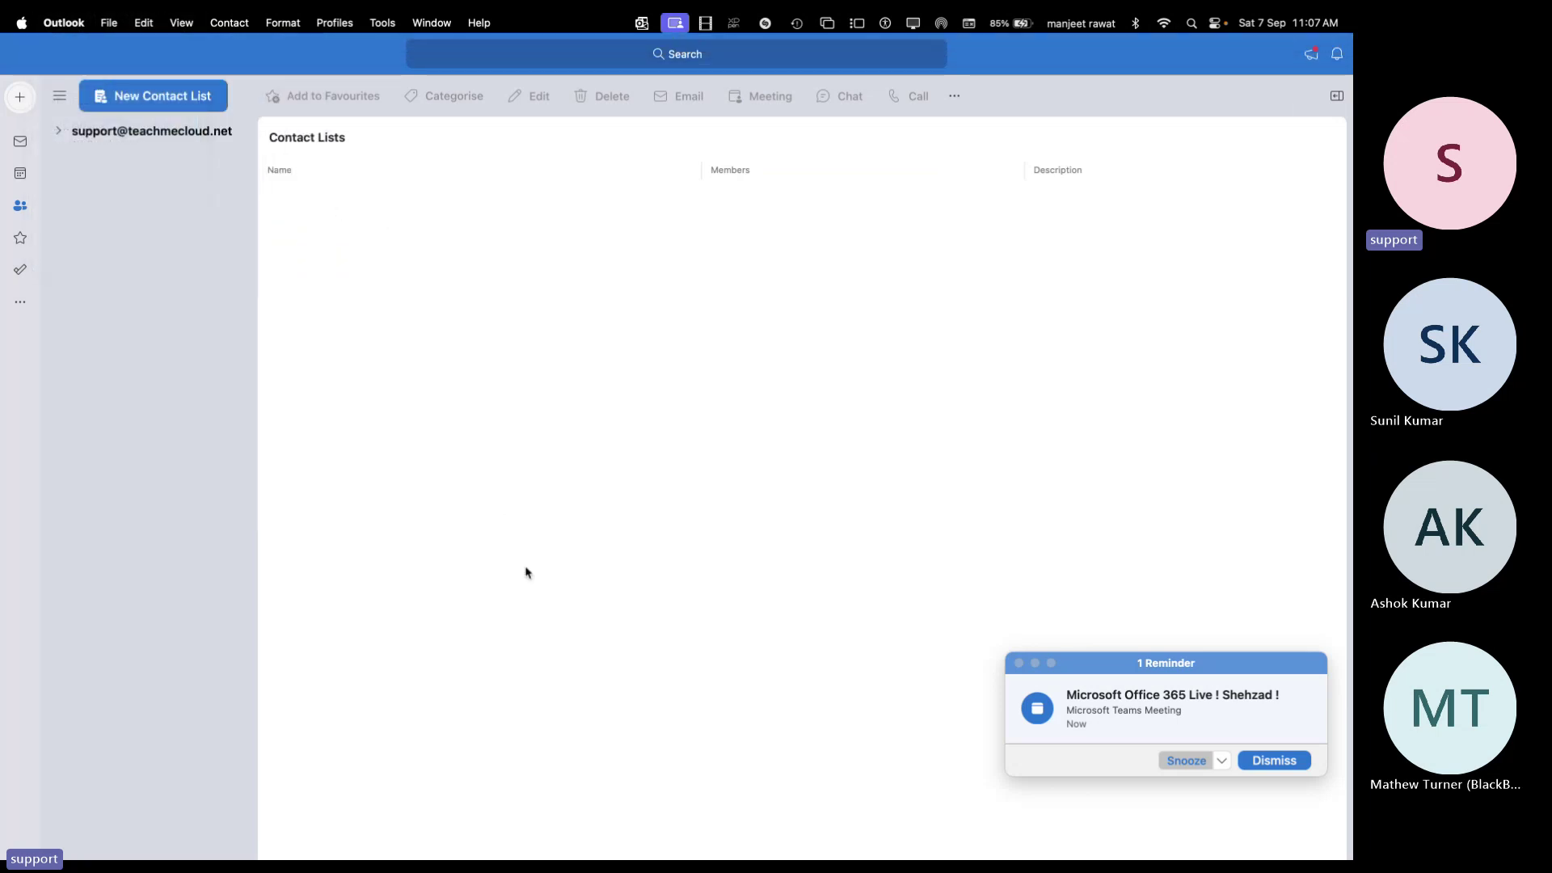
{"action": "left_click", "coordinate": [1275, 760]}
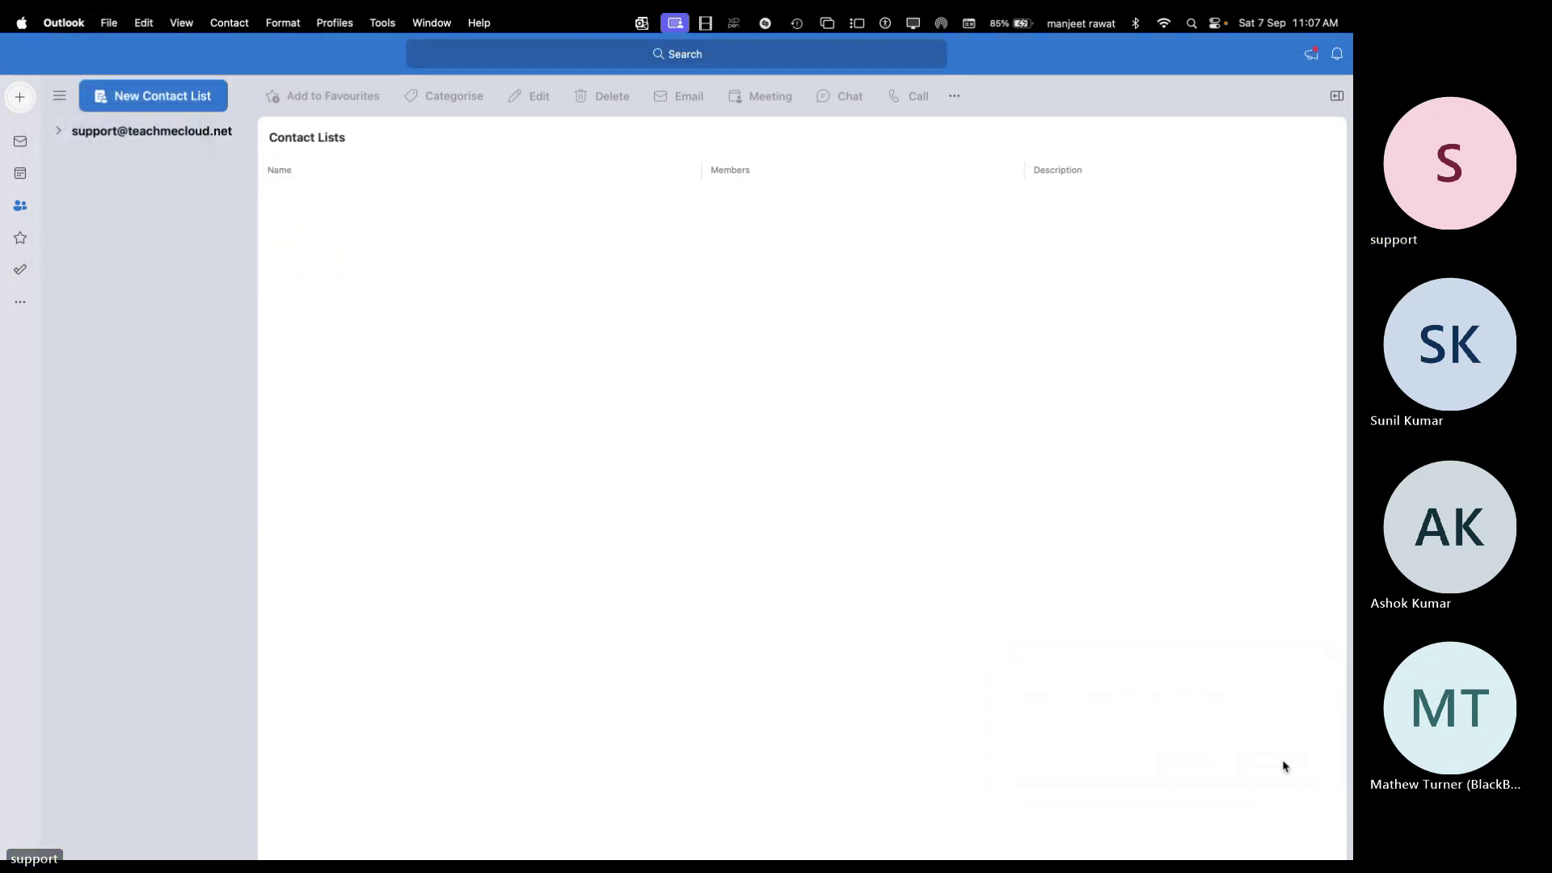
{"action": "left_click", "coordinate": [21, 100]}
{"action": "left_click", "coordinate": [113, 99]}
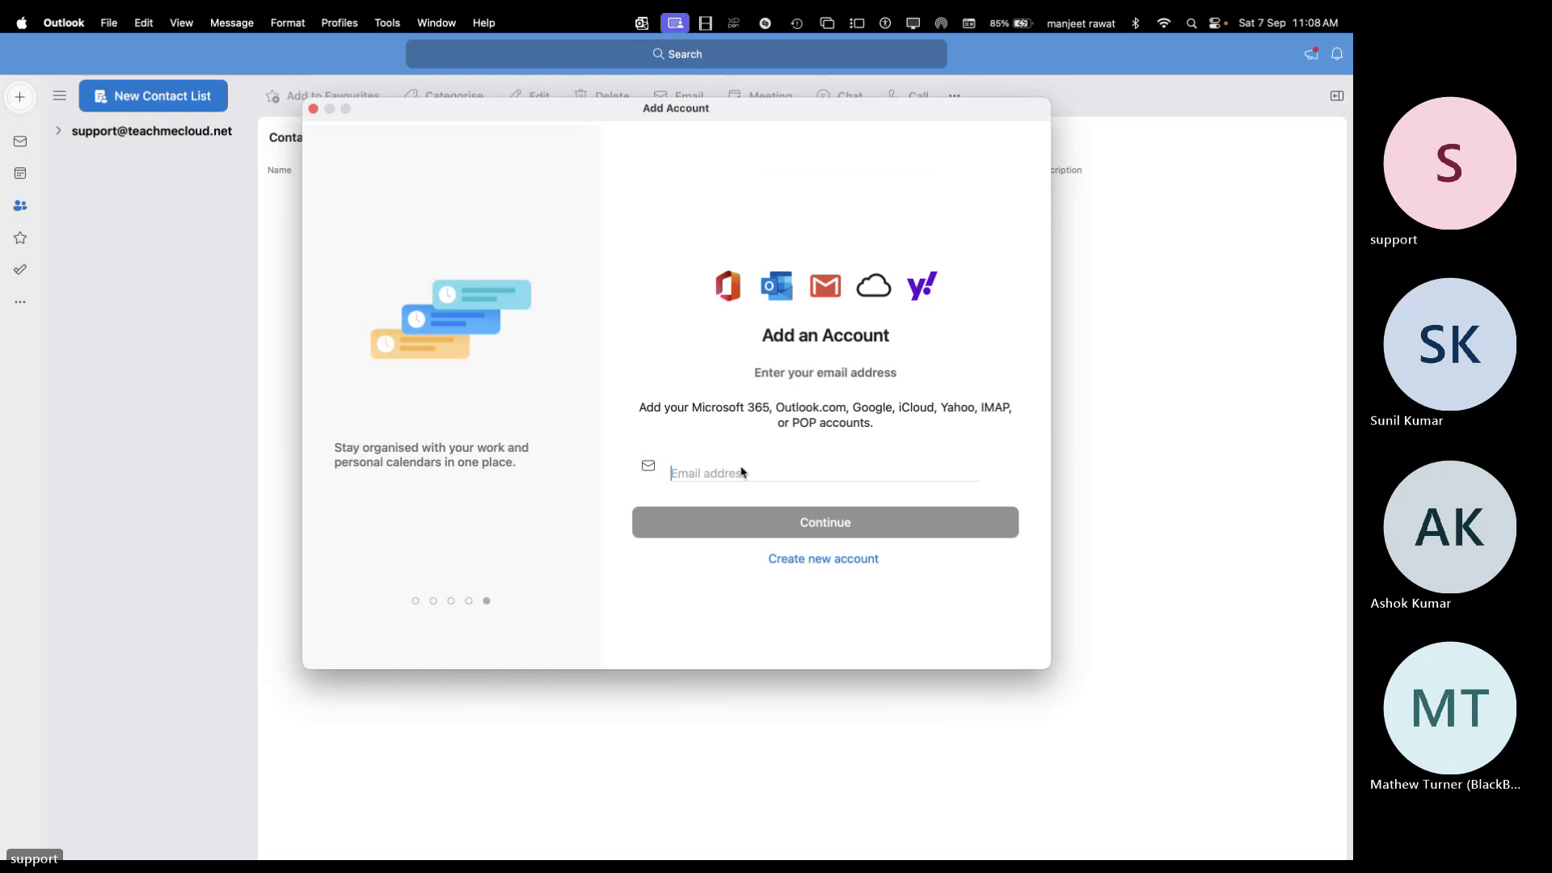
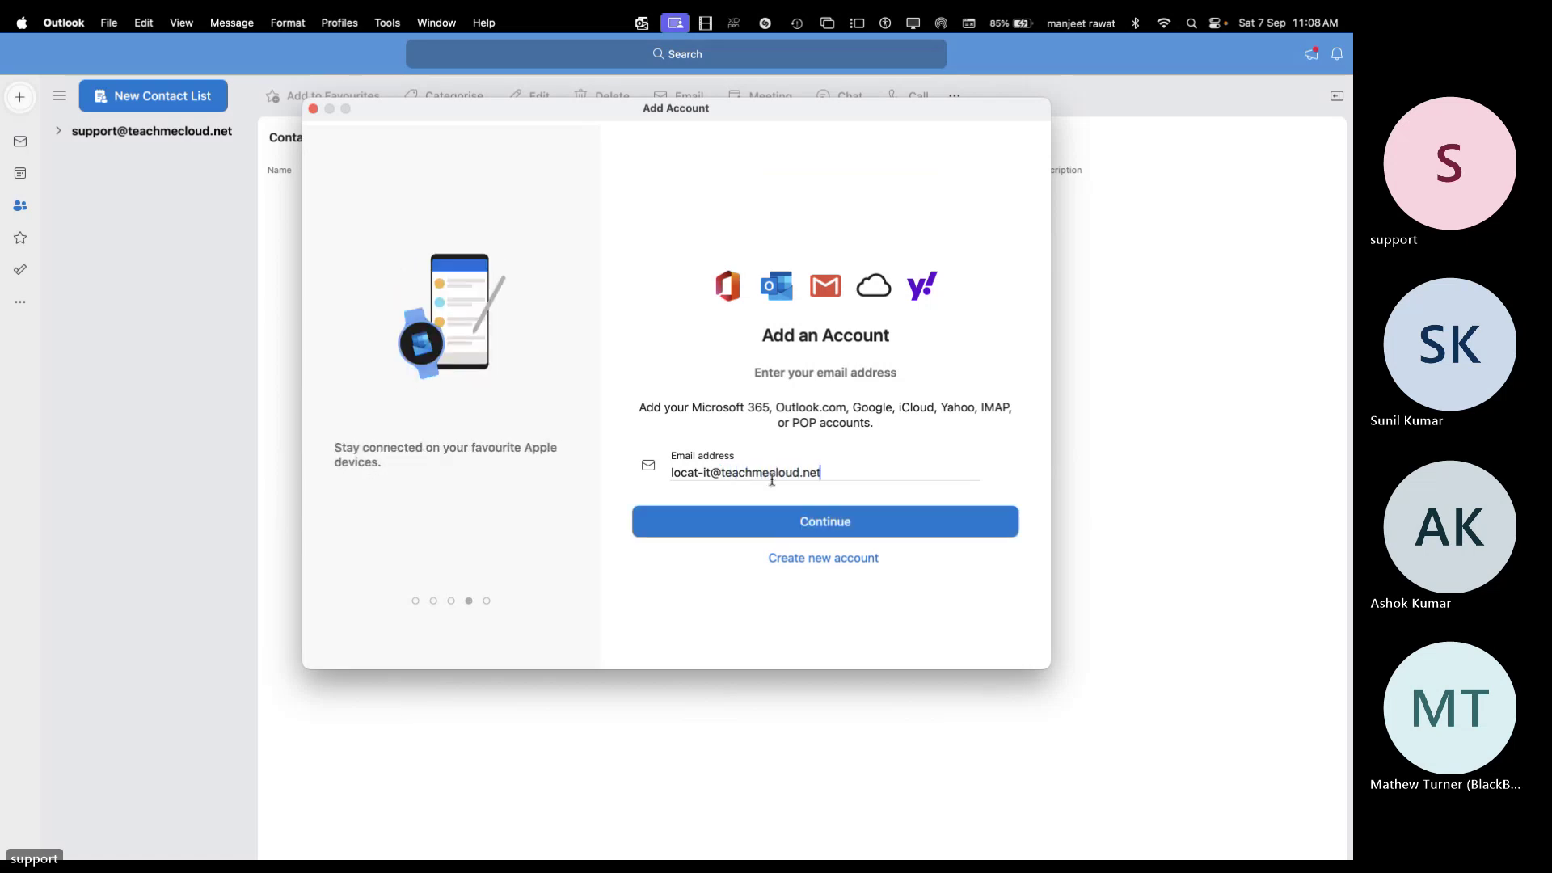
Enter the local-it shared mailbox's email address and continue to the IMAP setup form
{"action": "left_click", "coordinate": [867, 526]}
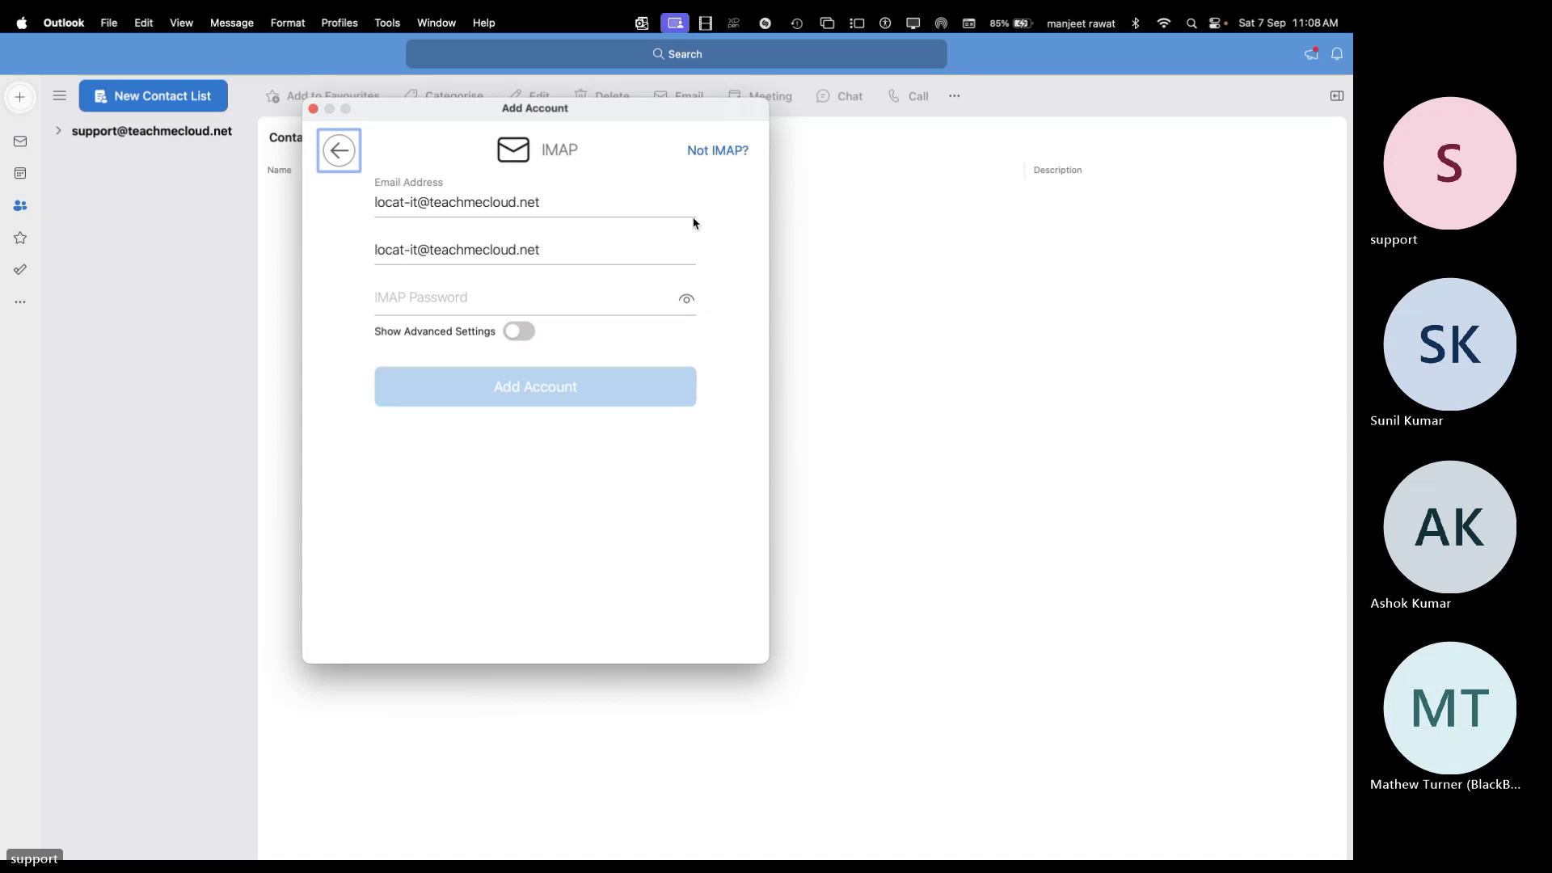
Switch the provider to Outlook.com, then close the failed work-account sign-in and account setup
{"action": "left_click", "coordinate": [718, 152]}
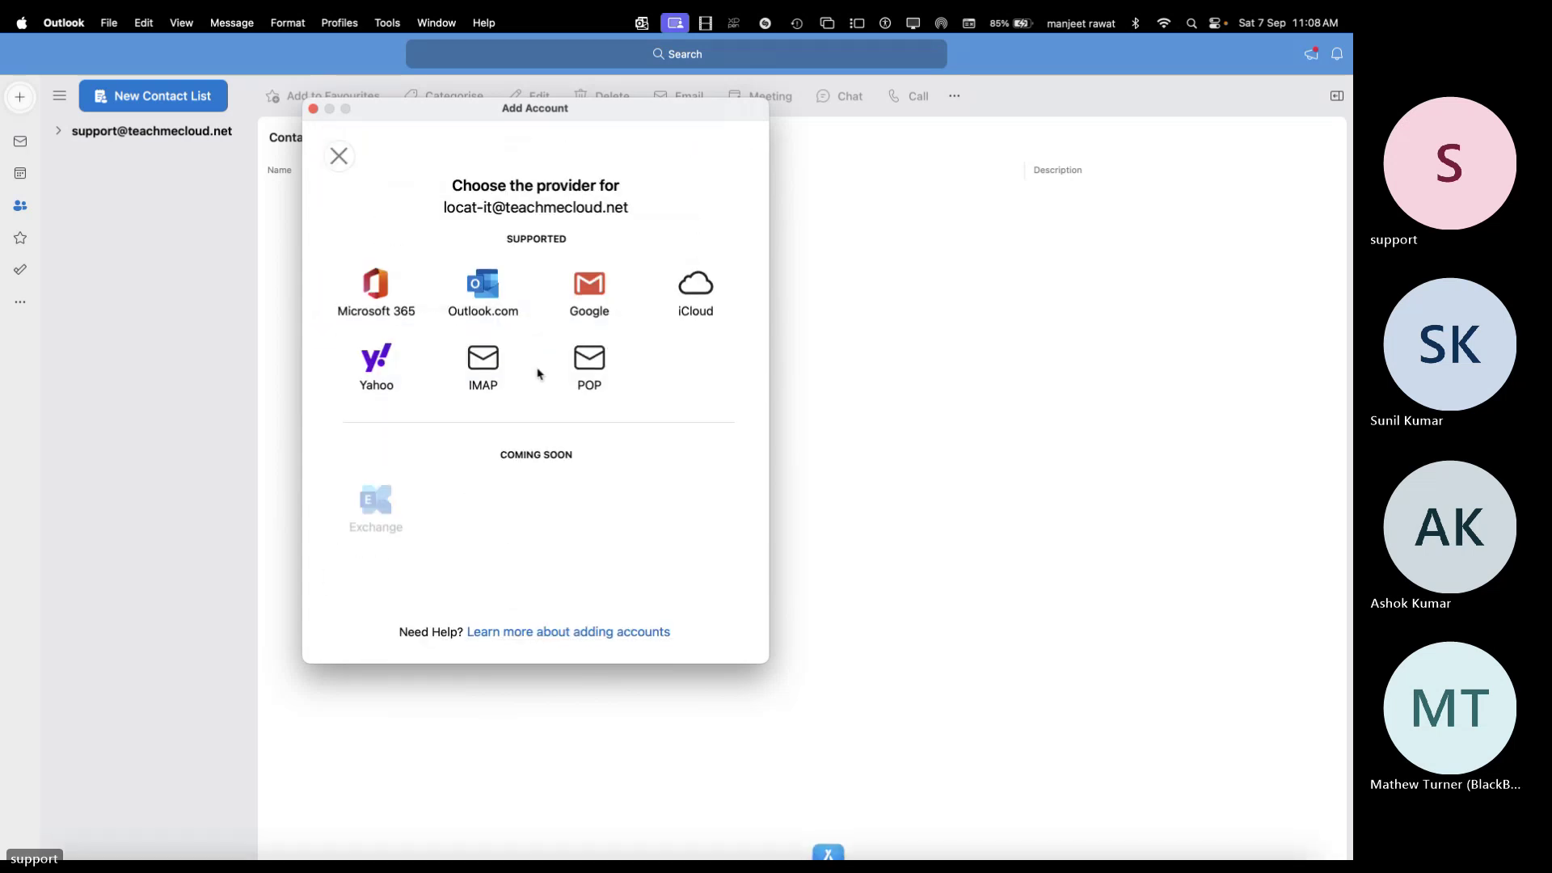
{"action": "left_click", "coordinate": [481, 299]}
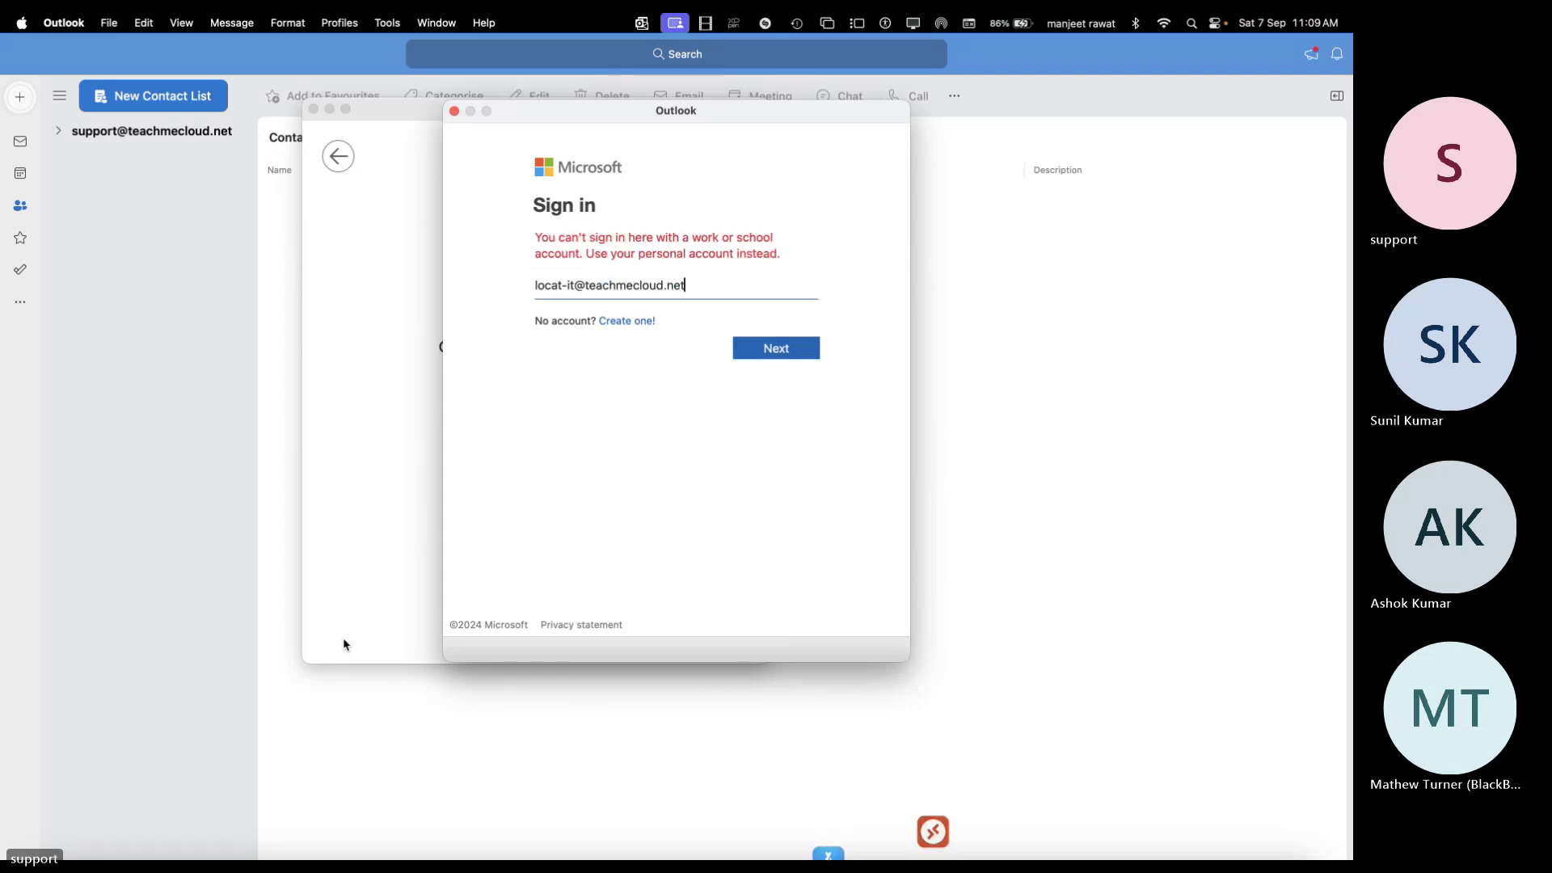
{"action": "left_click", "coordinate": [454, 113]}
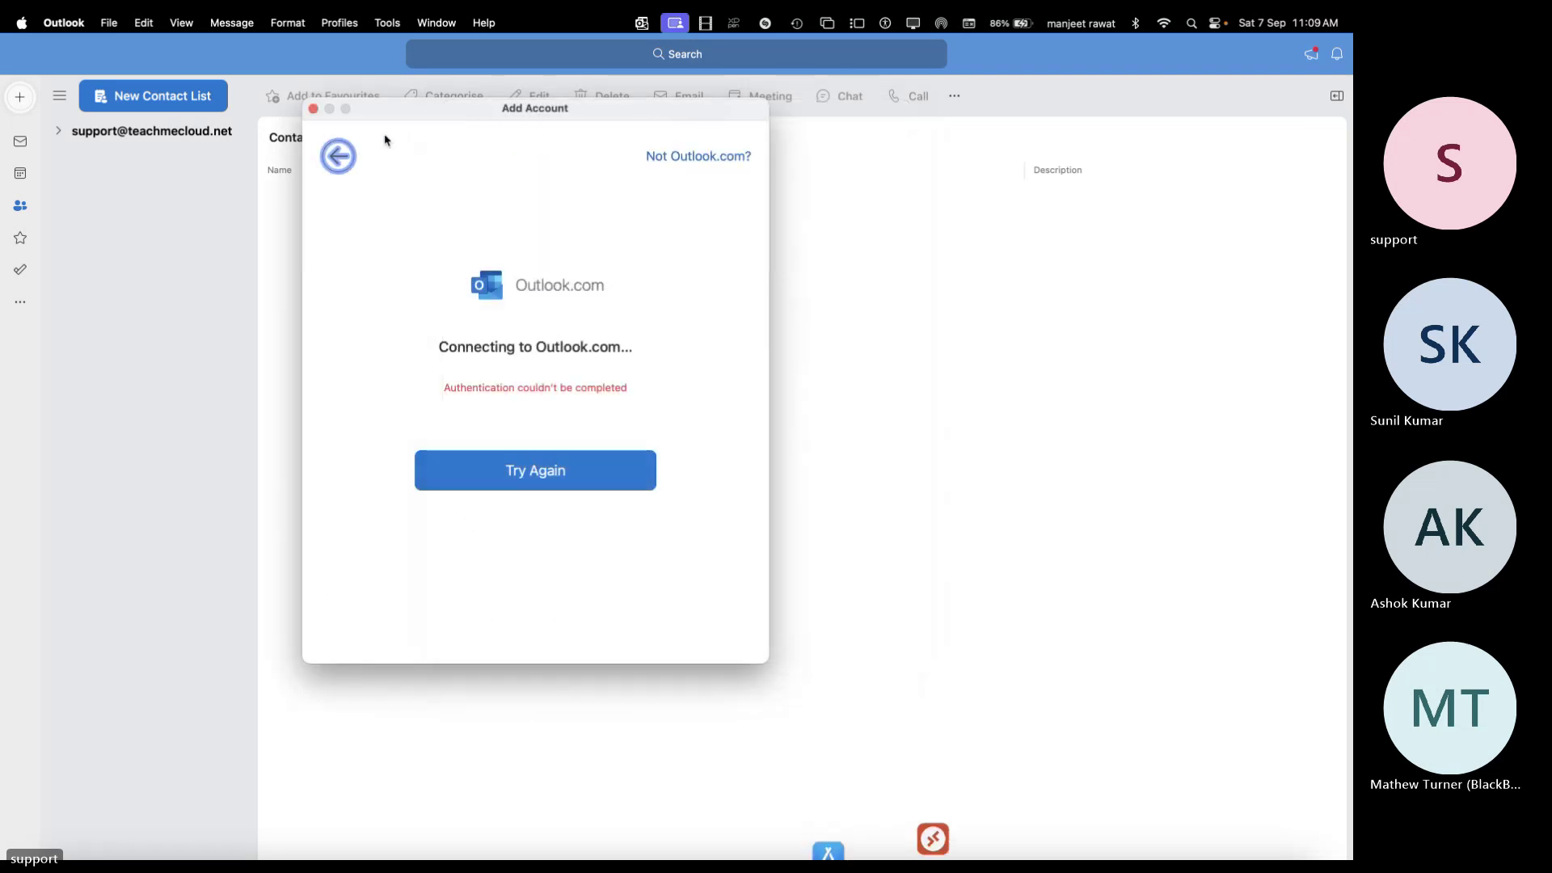
{"action": "left_click", "coordinate": [314, 110]}
Discard a new empty contact list, expand the support account, and browse the new-item types
{"action": "left_click", "coordinate": [187, 95]}
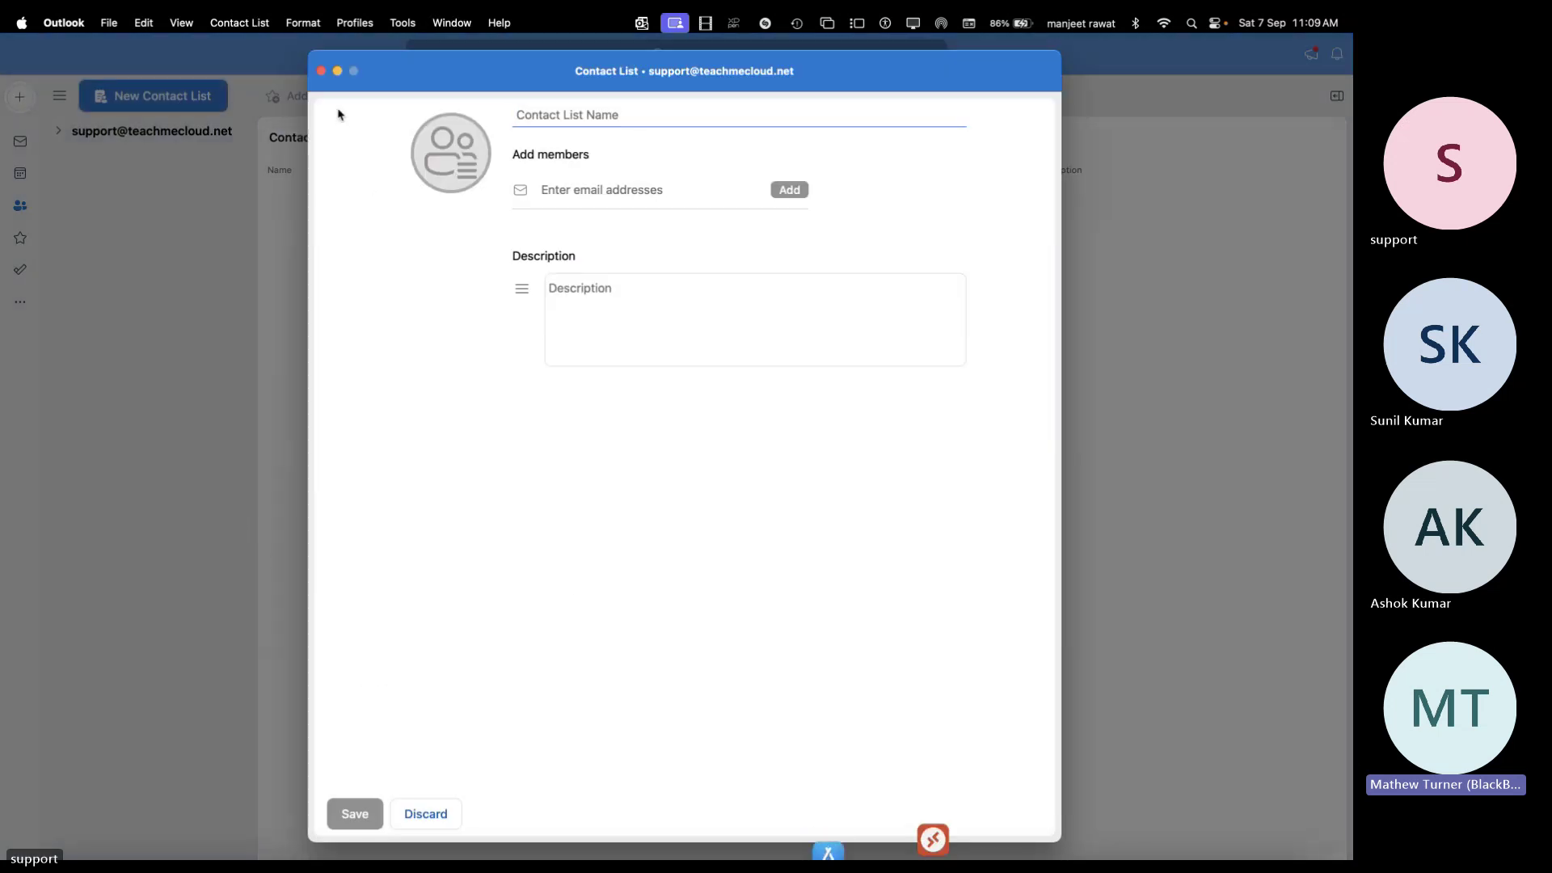
{"action": "left_click", "coordinate": [321, 71]}
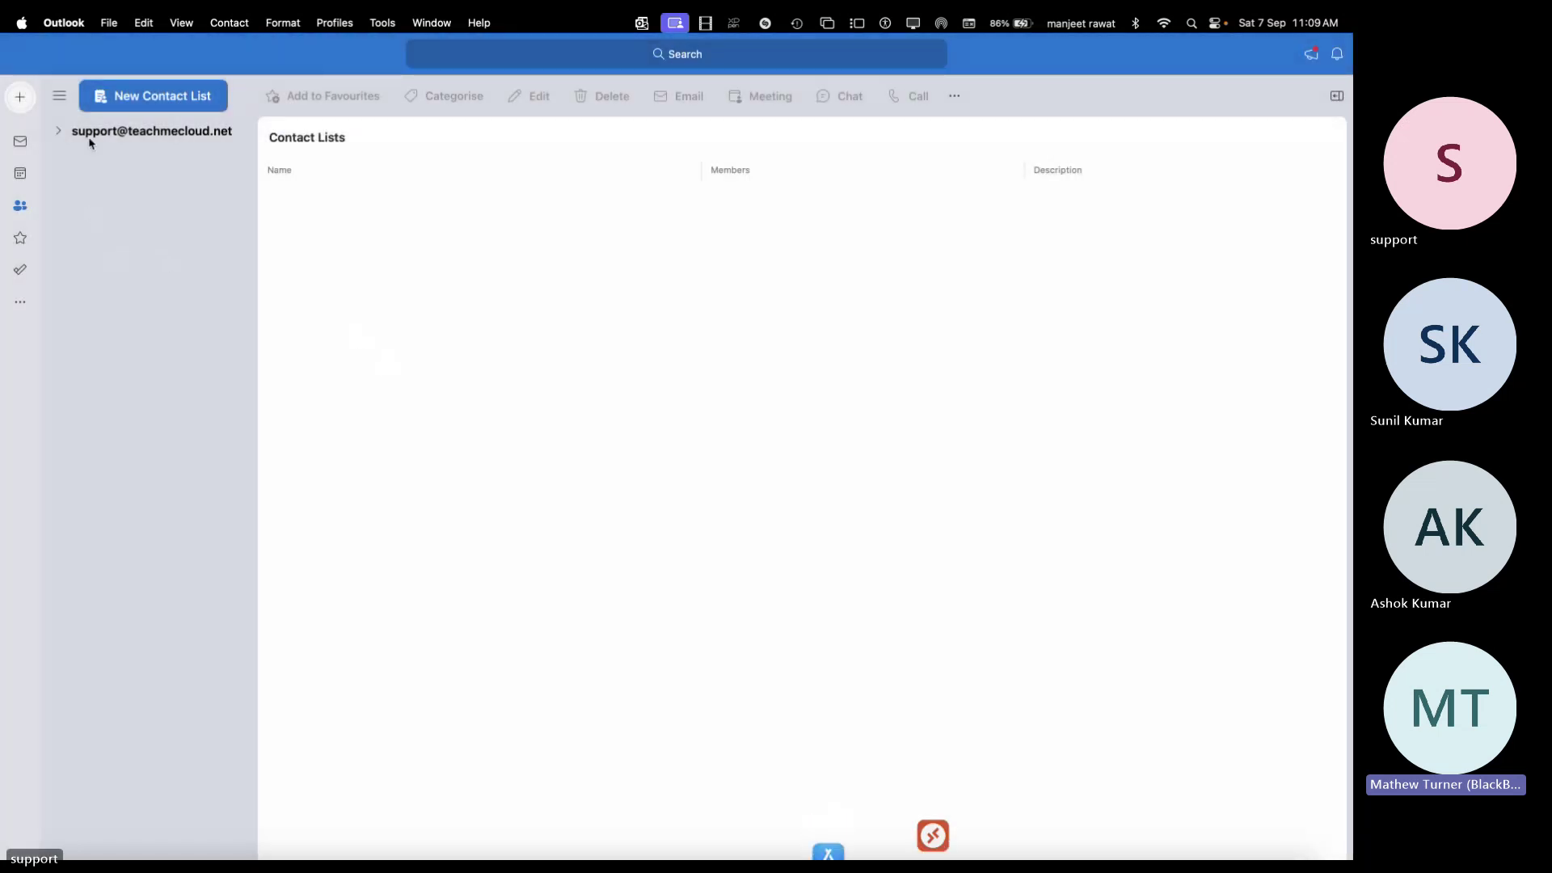
{"action": "left_click", "coordinate": [59, 132]}
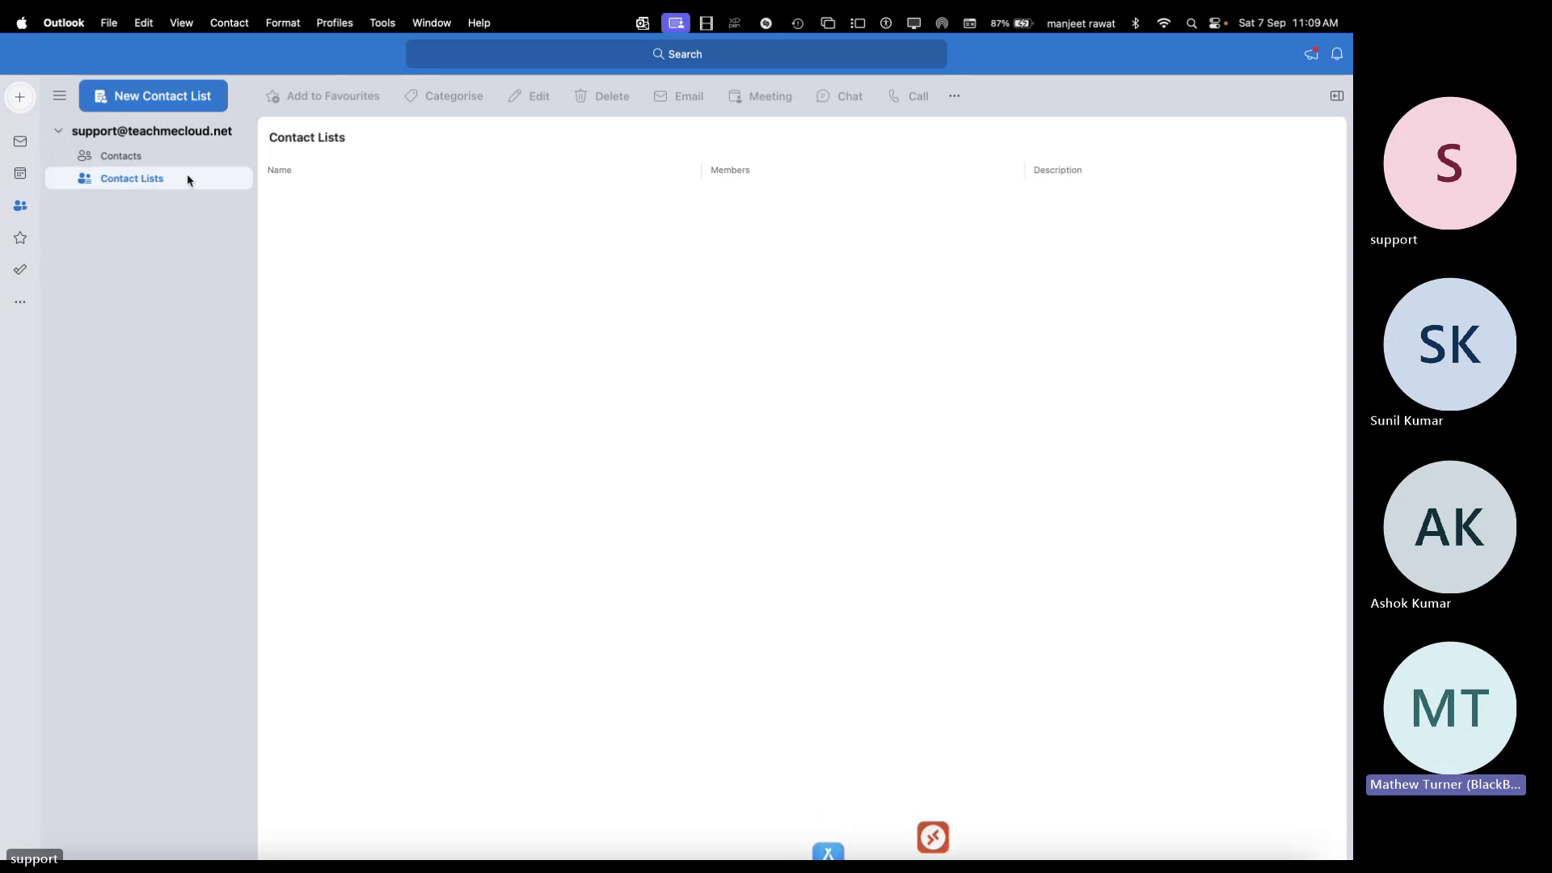
{"action": "left_click", "coordinate": [107, 95]}
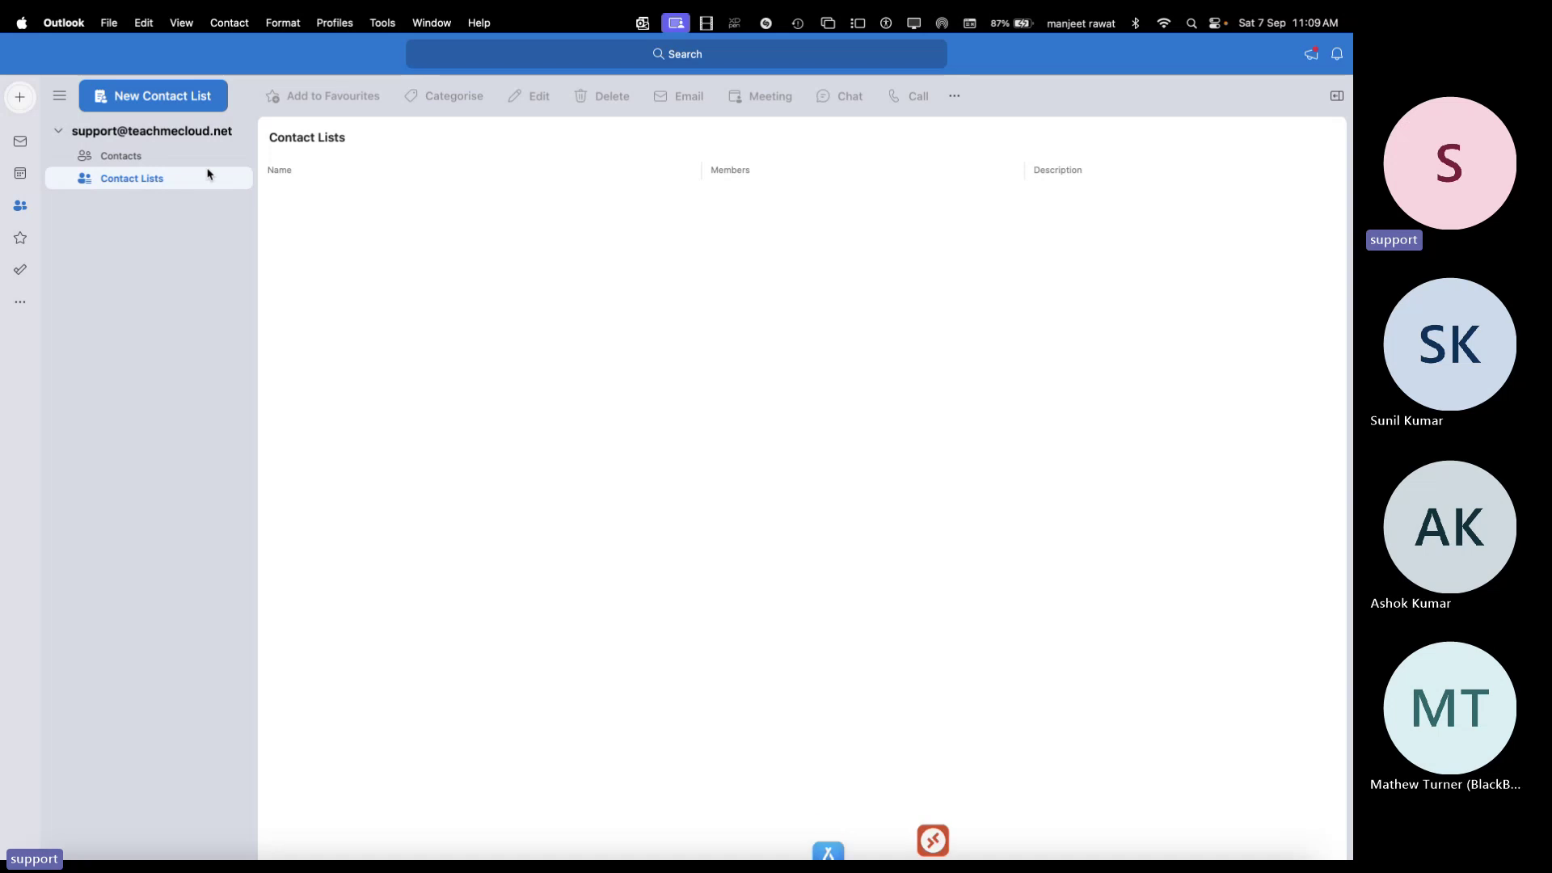
{"action": "left_click", "coordinate": [96, 99]}
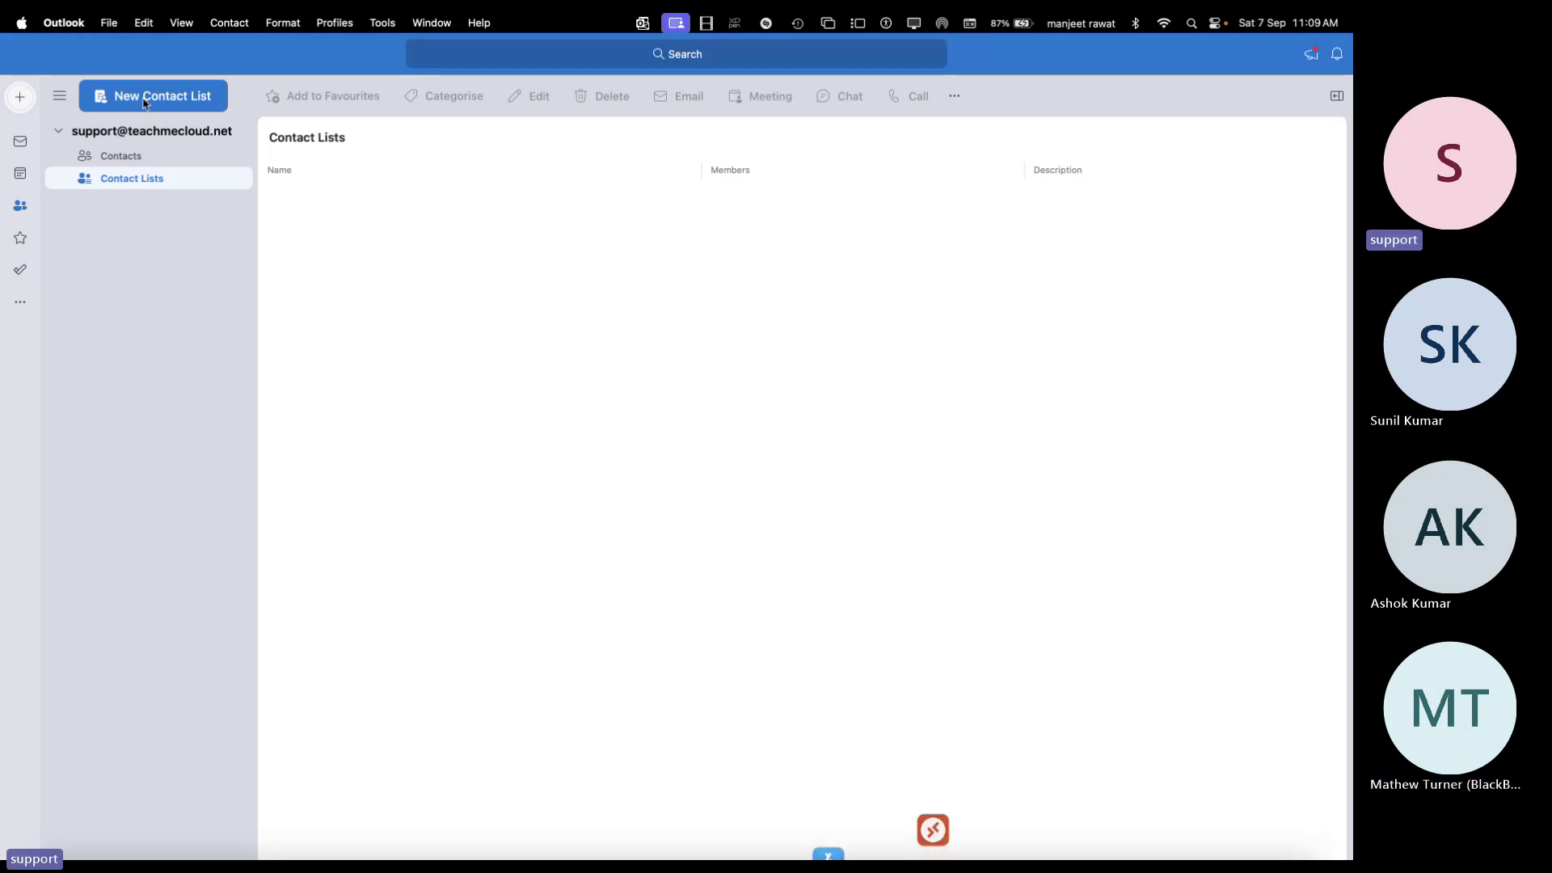
Toggle the support account's folders open again and check the add-account options
{"action": "left_click", "coordinate": [133, 135]}
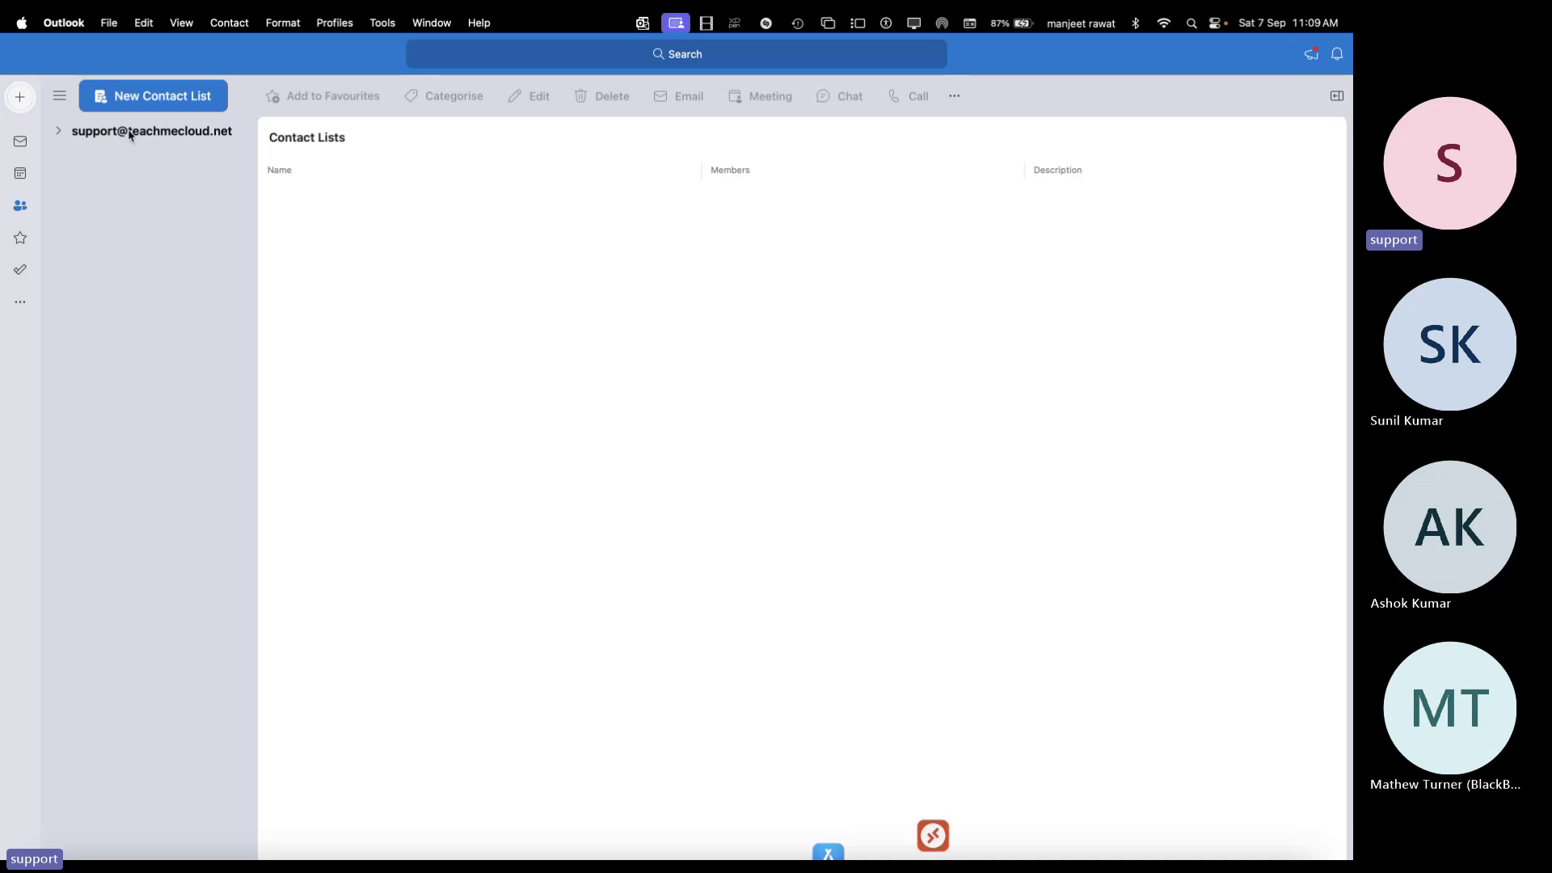
{"action": "left_click", "coordinate": [67, 135]}
{"action": "left_click", "coordinate": [68, 136]}
{"action": "left_click", "coordinate": [68, 135]}
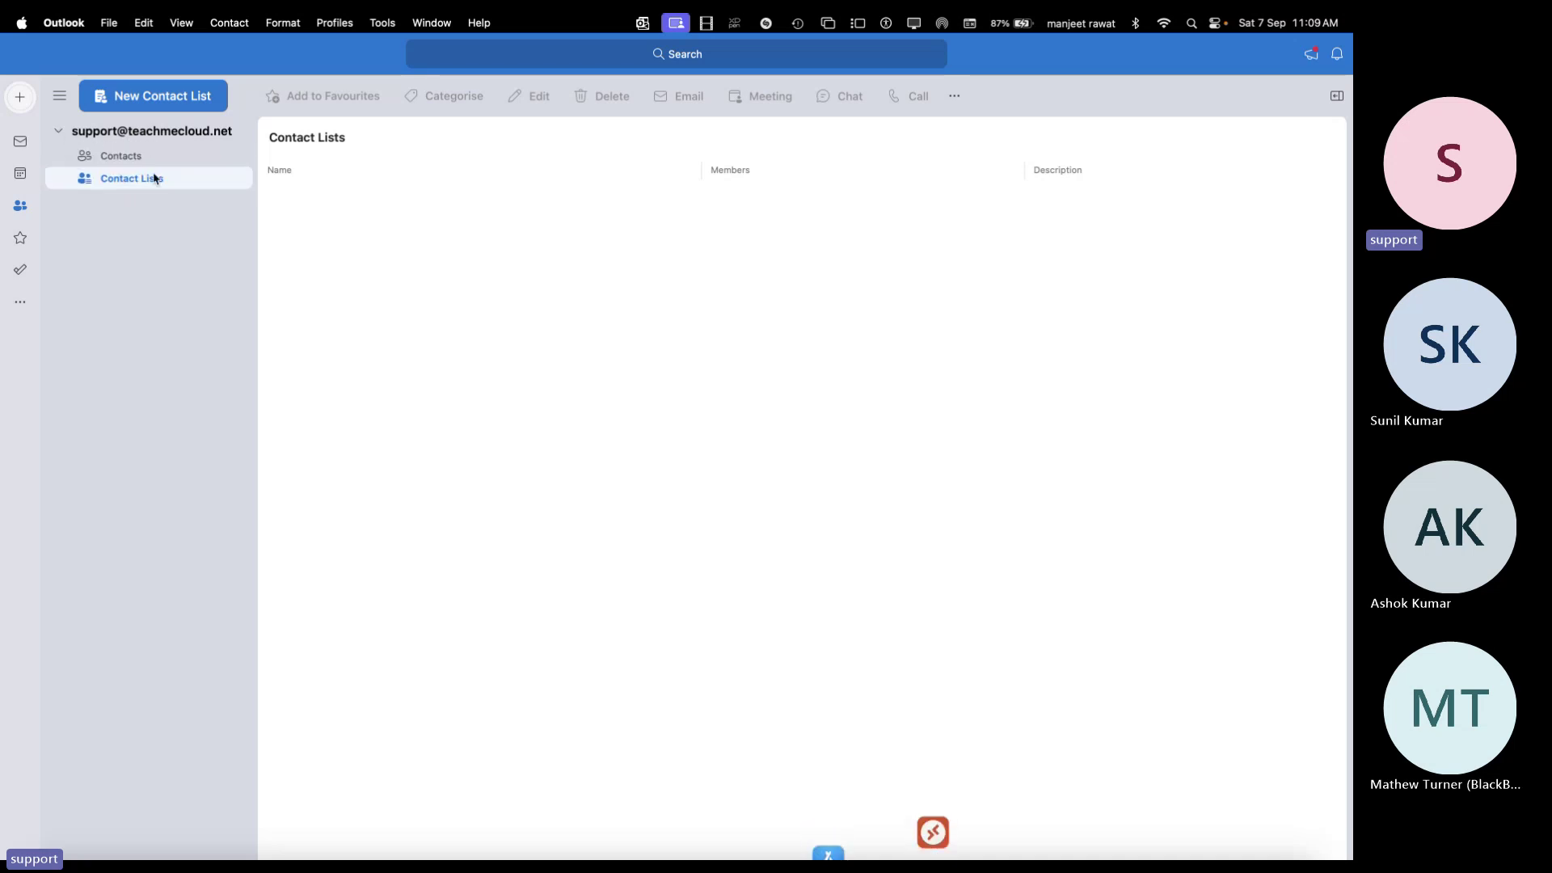
{"action": "left_click", "coordinate": [20, 99]}
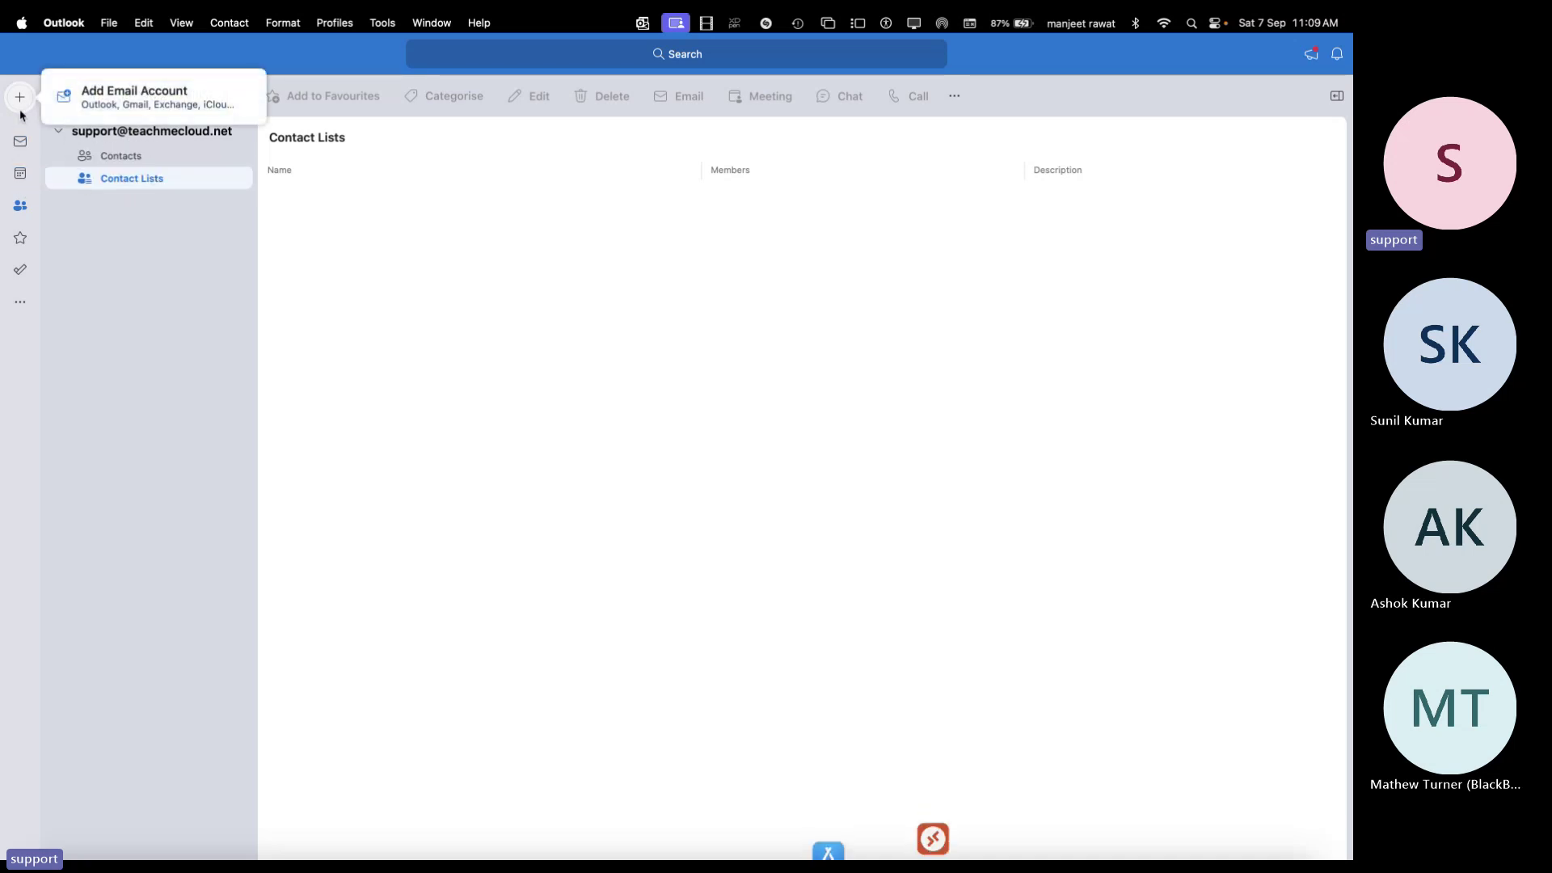
{"action": "left_click", "coordinate": [109, 22]}
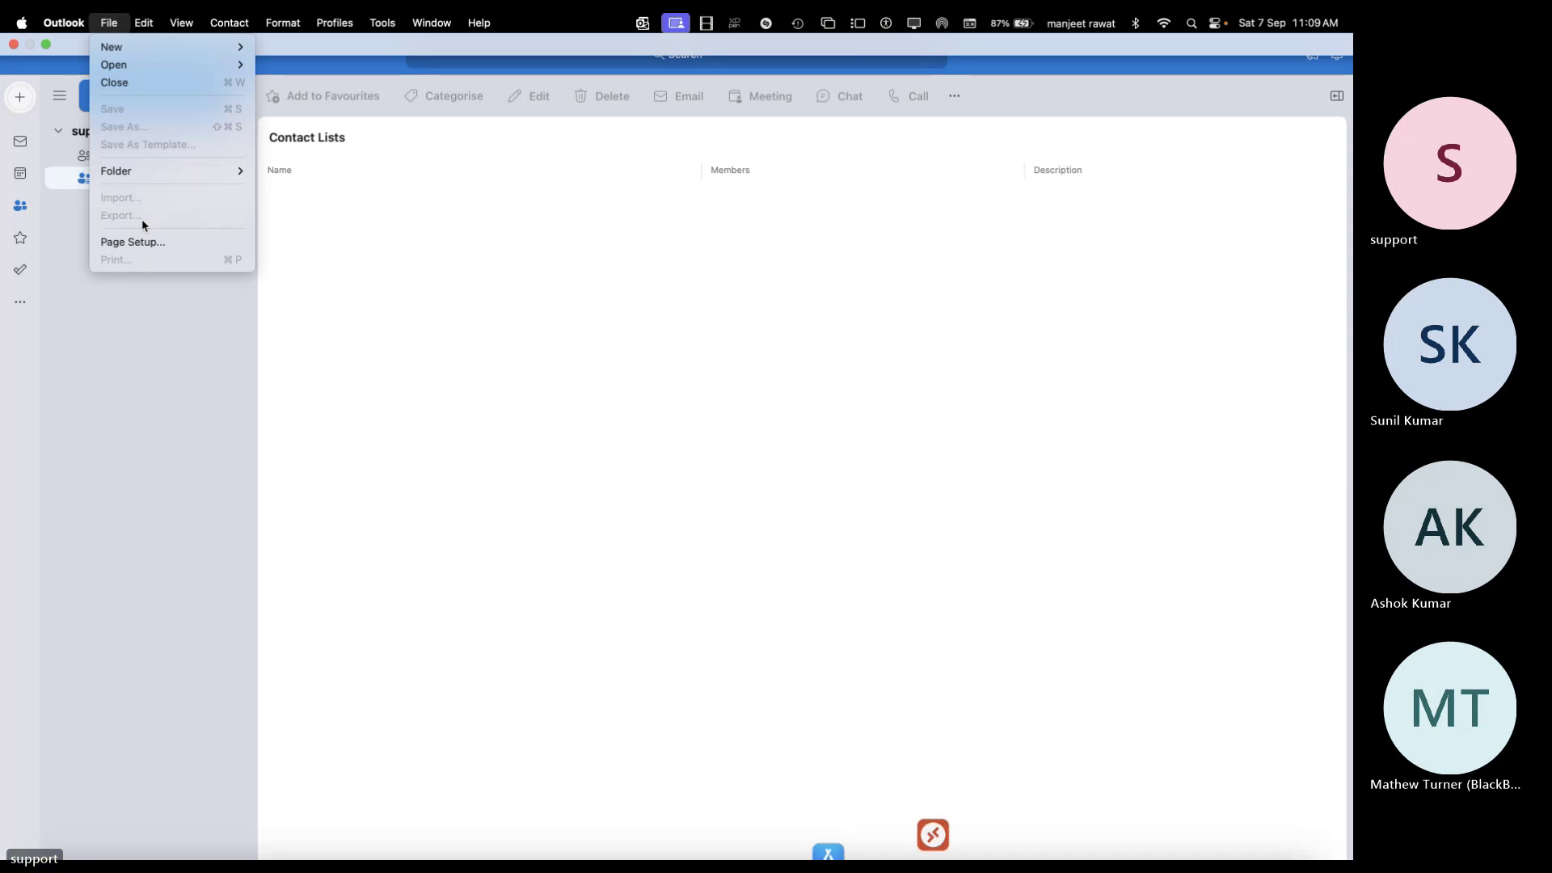
Open Outlook Settings from the Outlook menu, move the window, then close and reopen it
{"action": "mouse_move", "coordinate": [178, 20]}
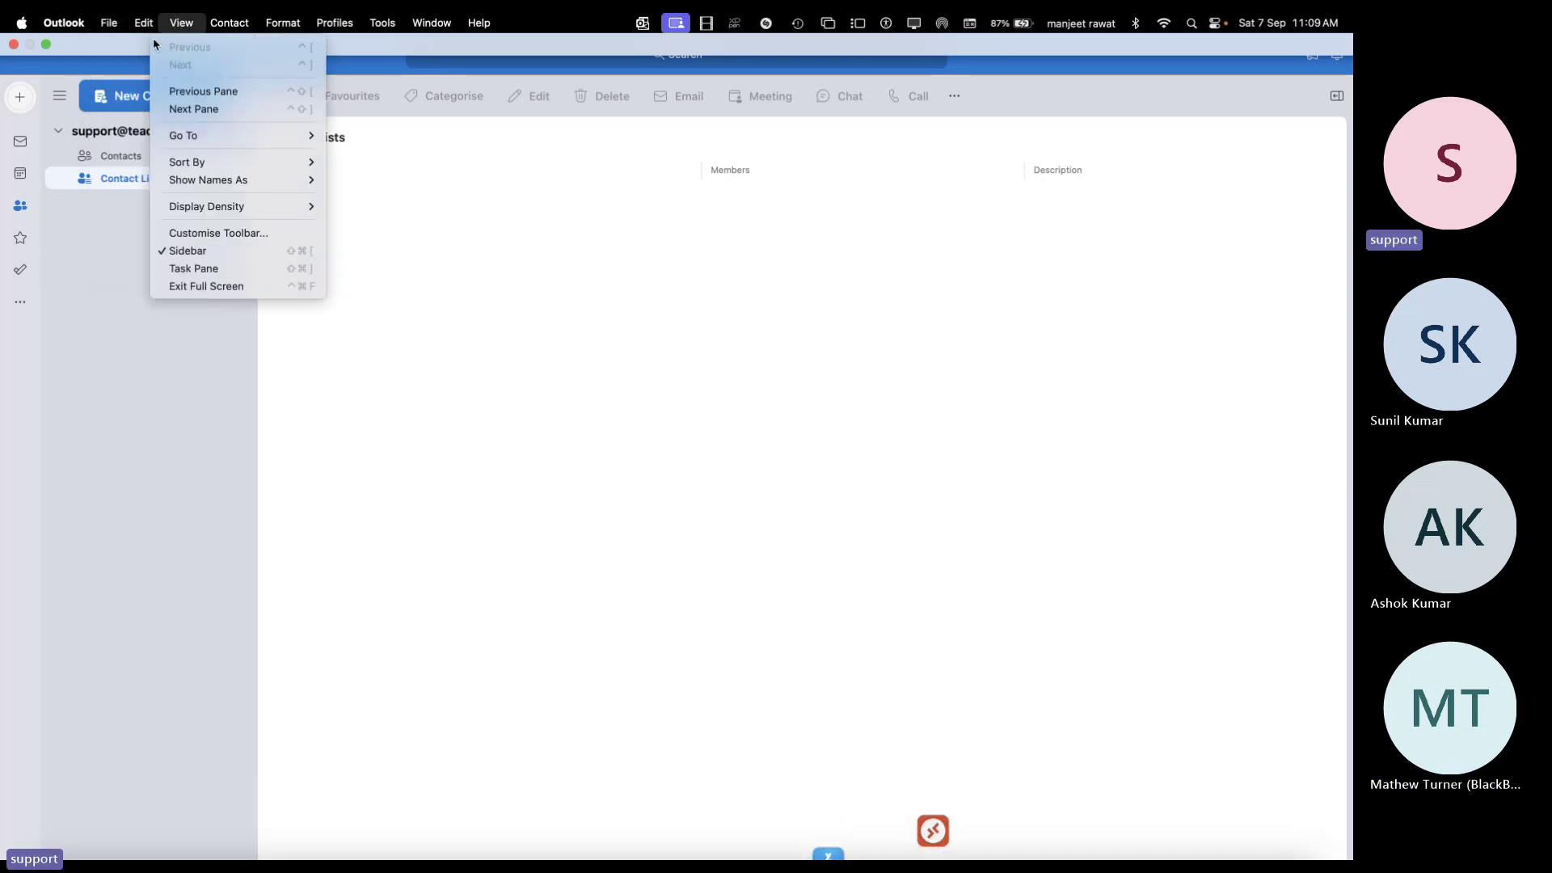
{"action": "left_click", "coordinate": [37, 26]}
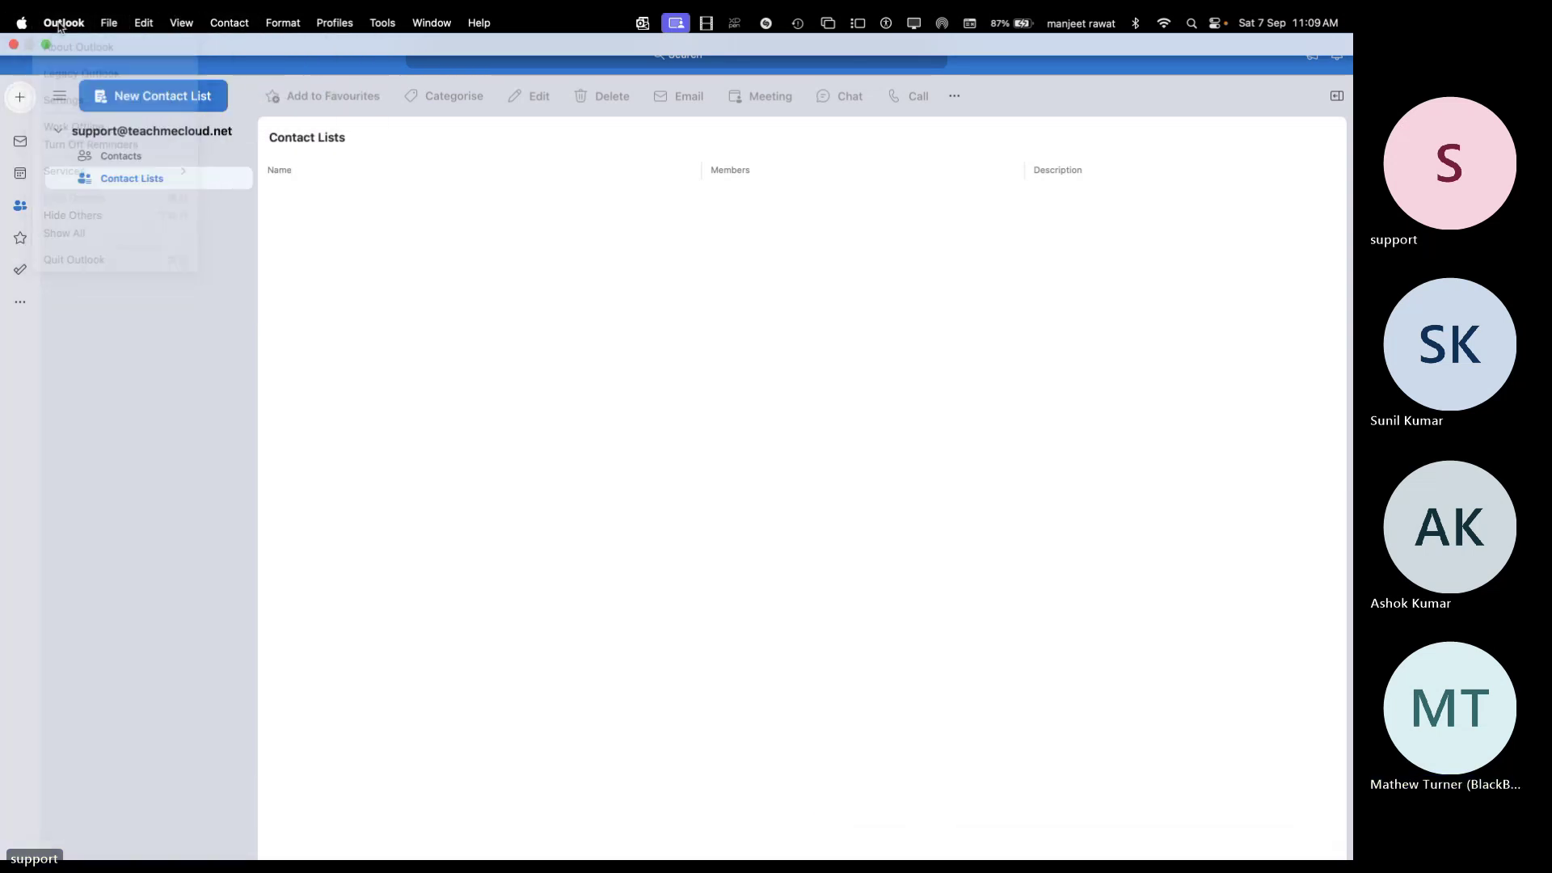
{"action": "left_click", "coordinate": [64, 22]}
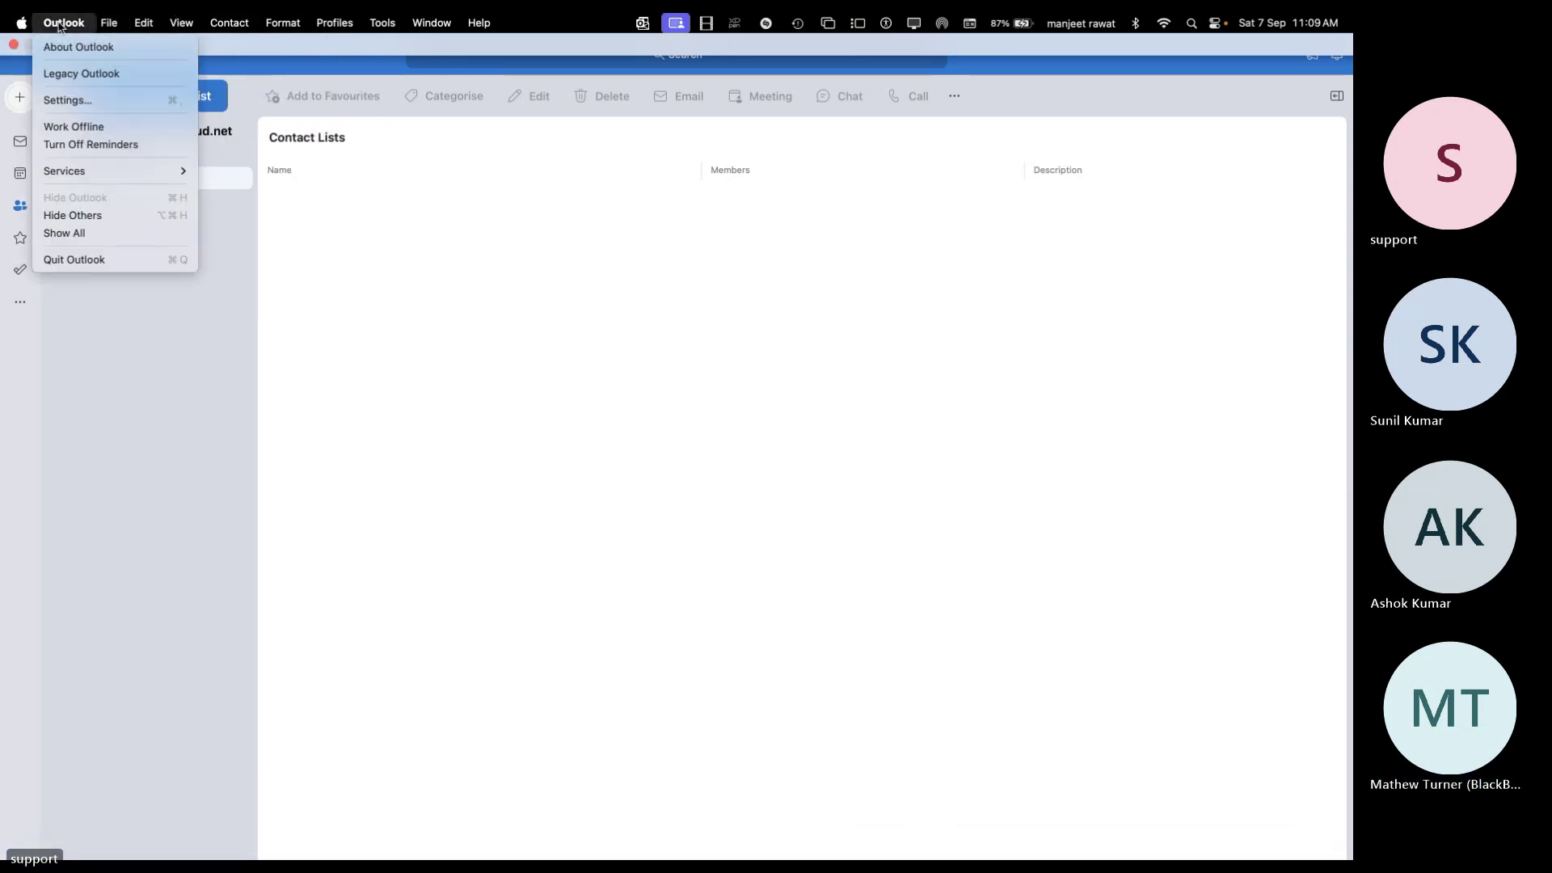
{"action": "left_click", "coordinate": [81, 100]}
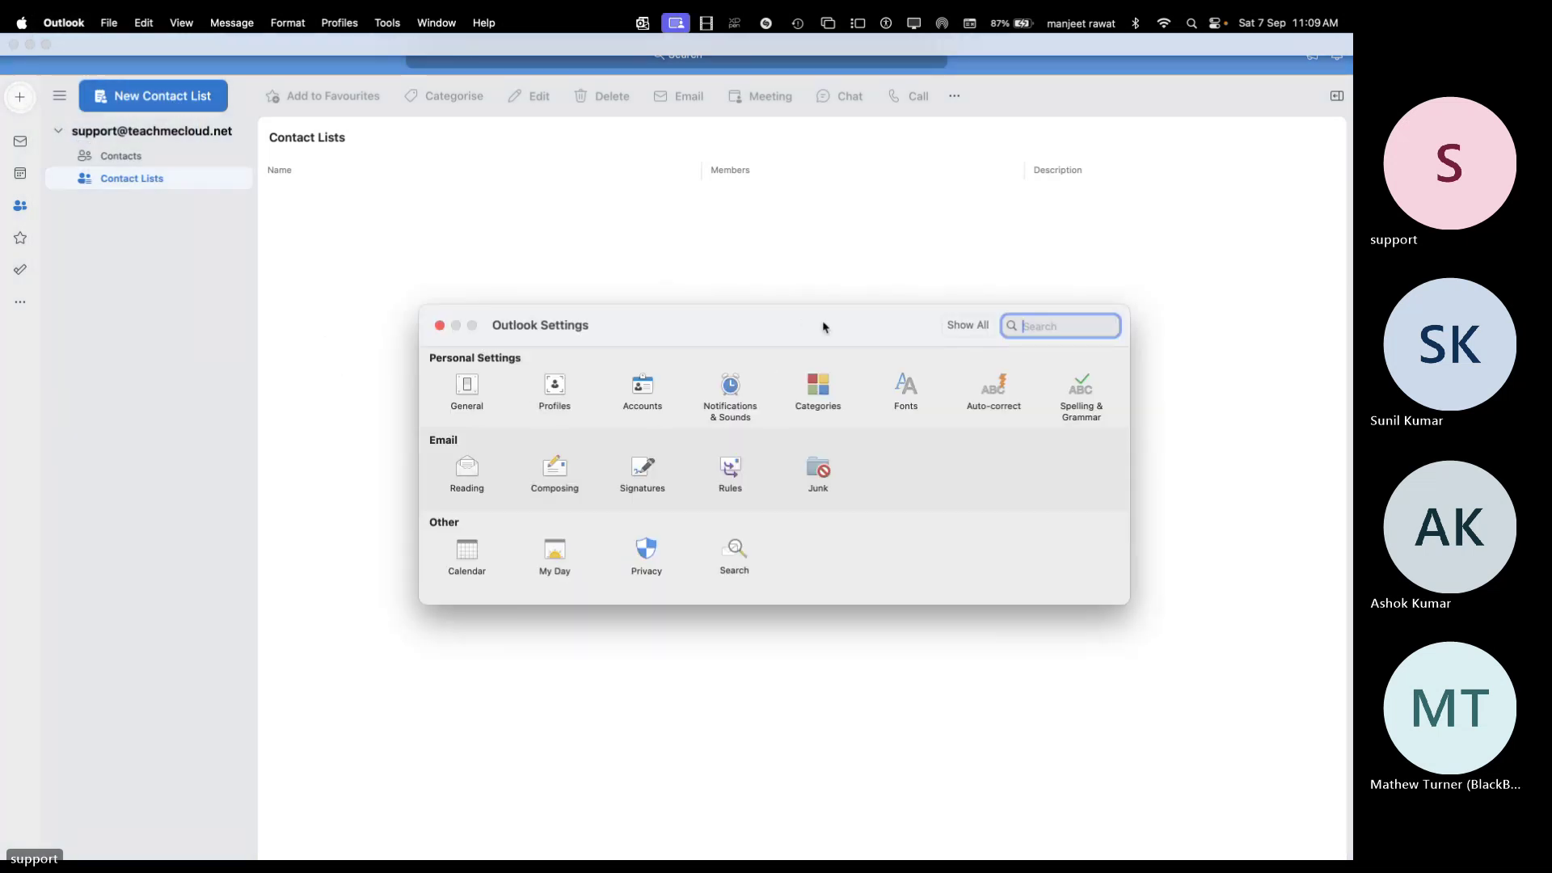
{"action": "left_click_drag", "start_coordinate": [817, 326], "coordinate": [862, 224]}
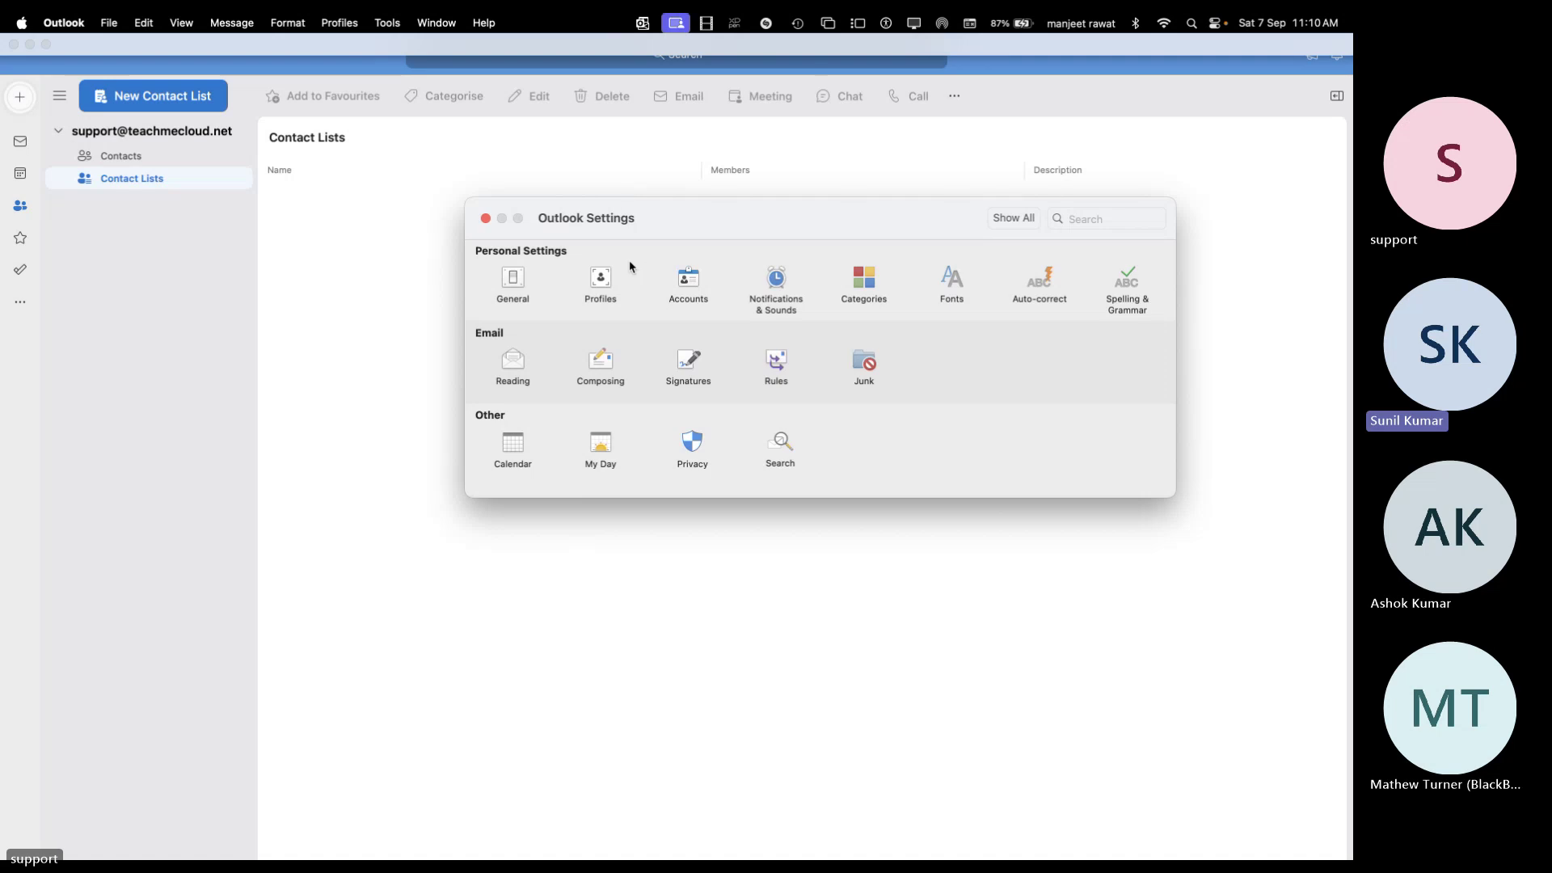
{"action": "left_click", "coordinate": [485, 218]}
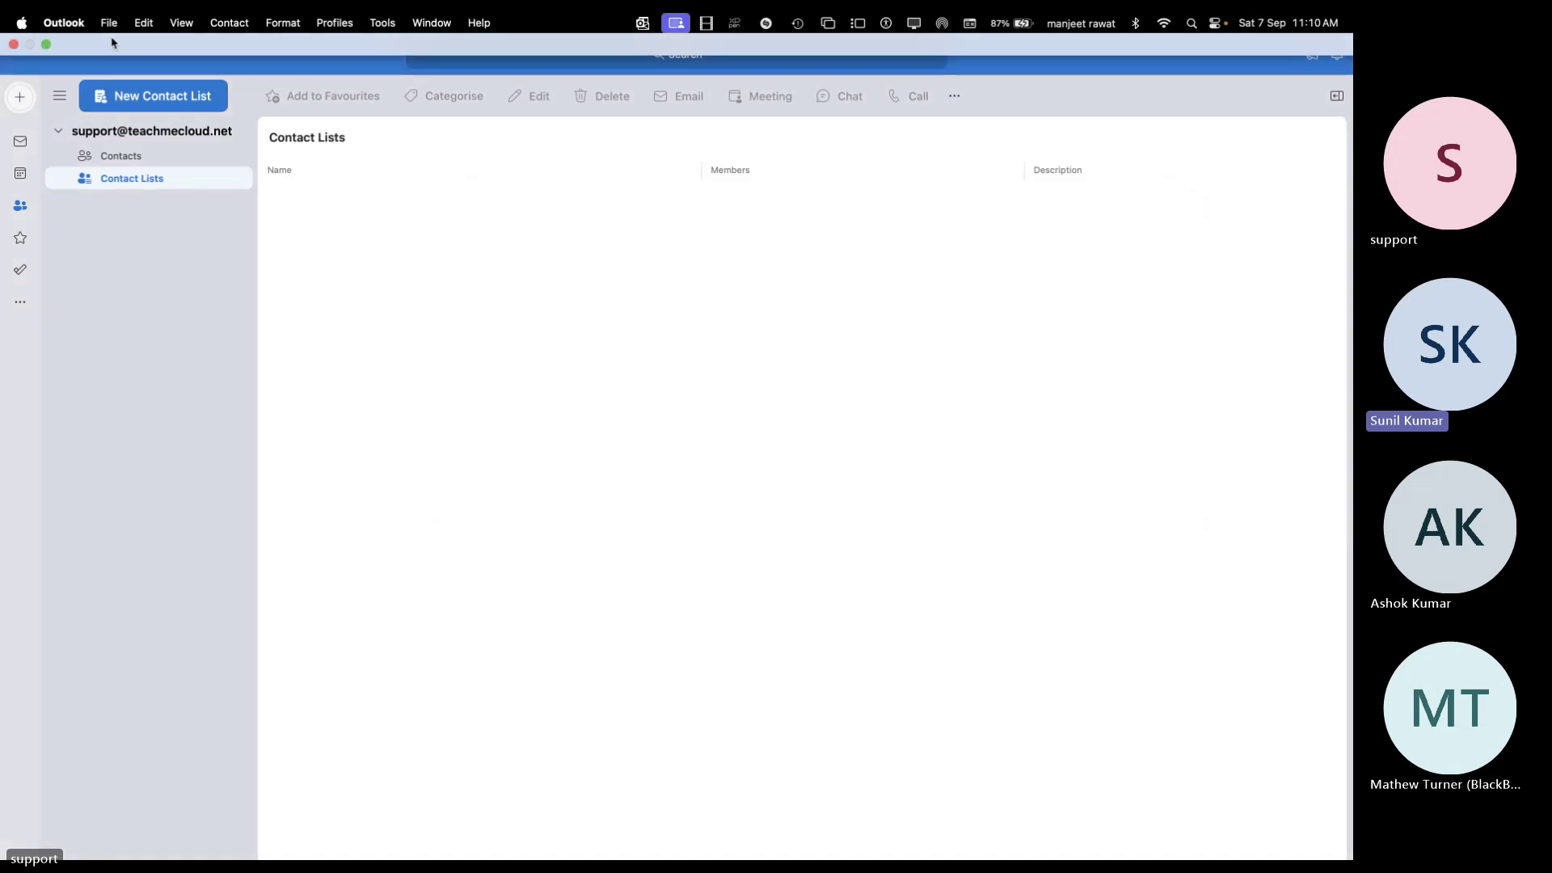
{"action": "left_click", "coordinate": [72, 29]}
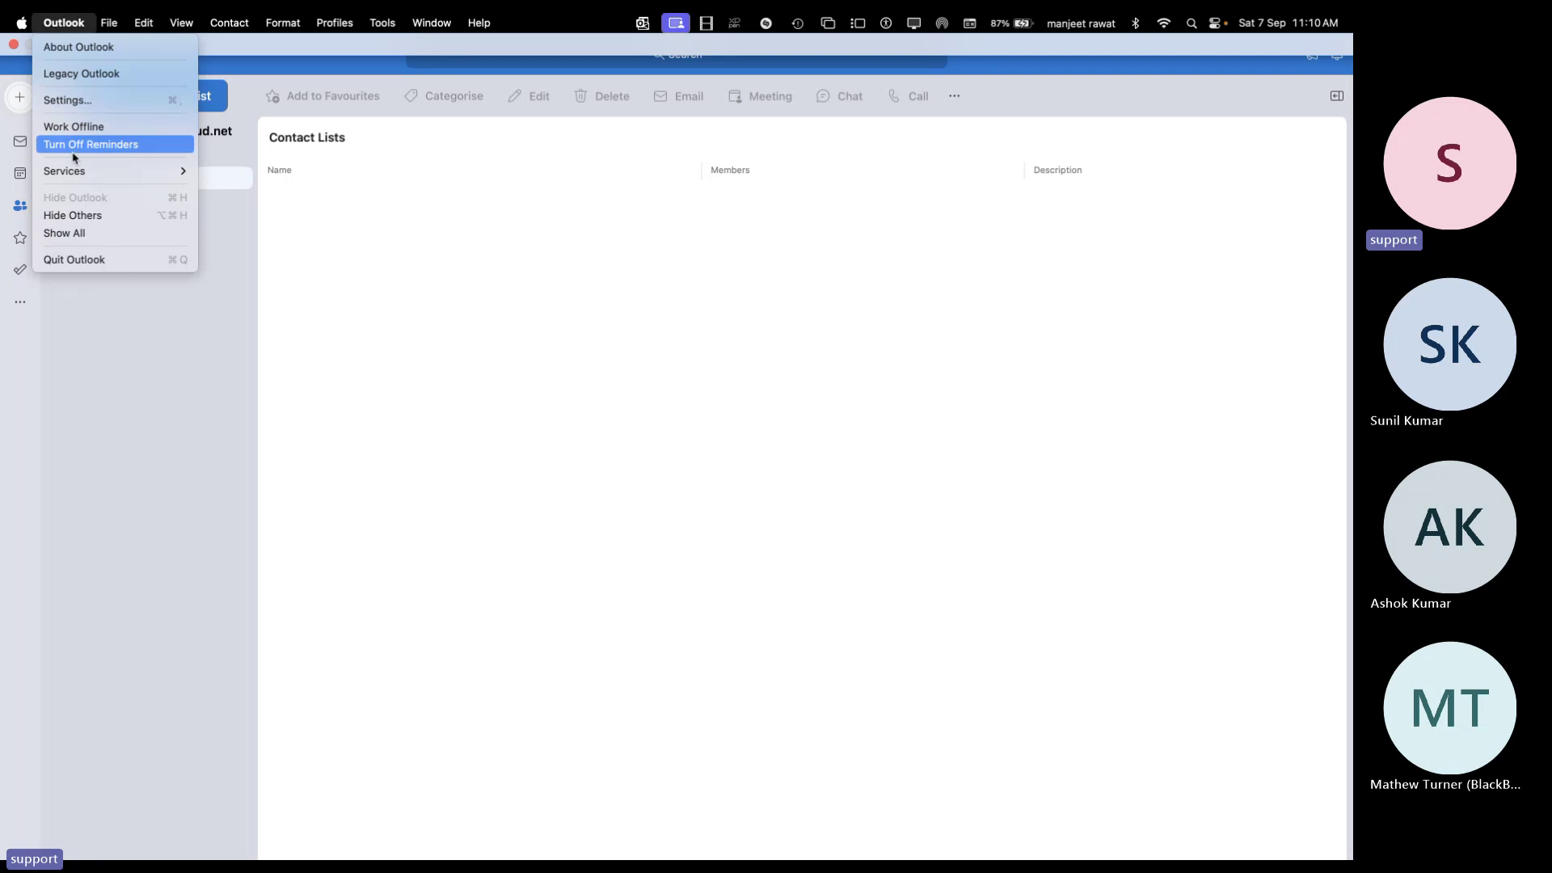
{"action": "left_click", "coordinate": [86, 110]}
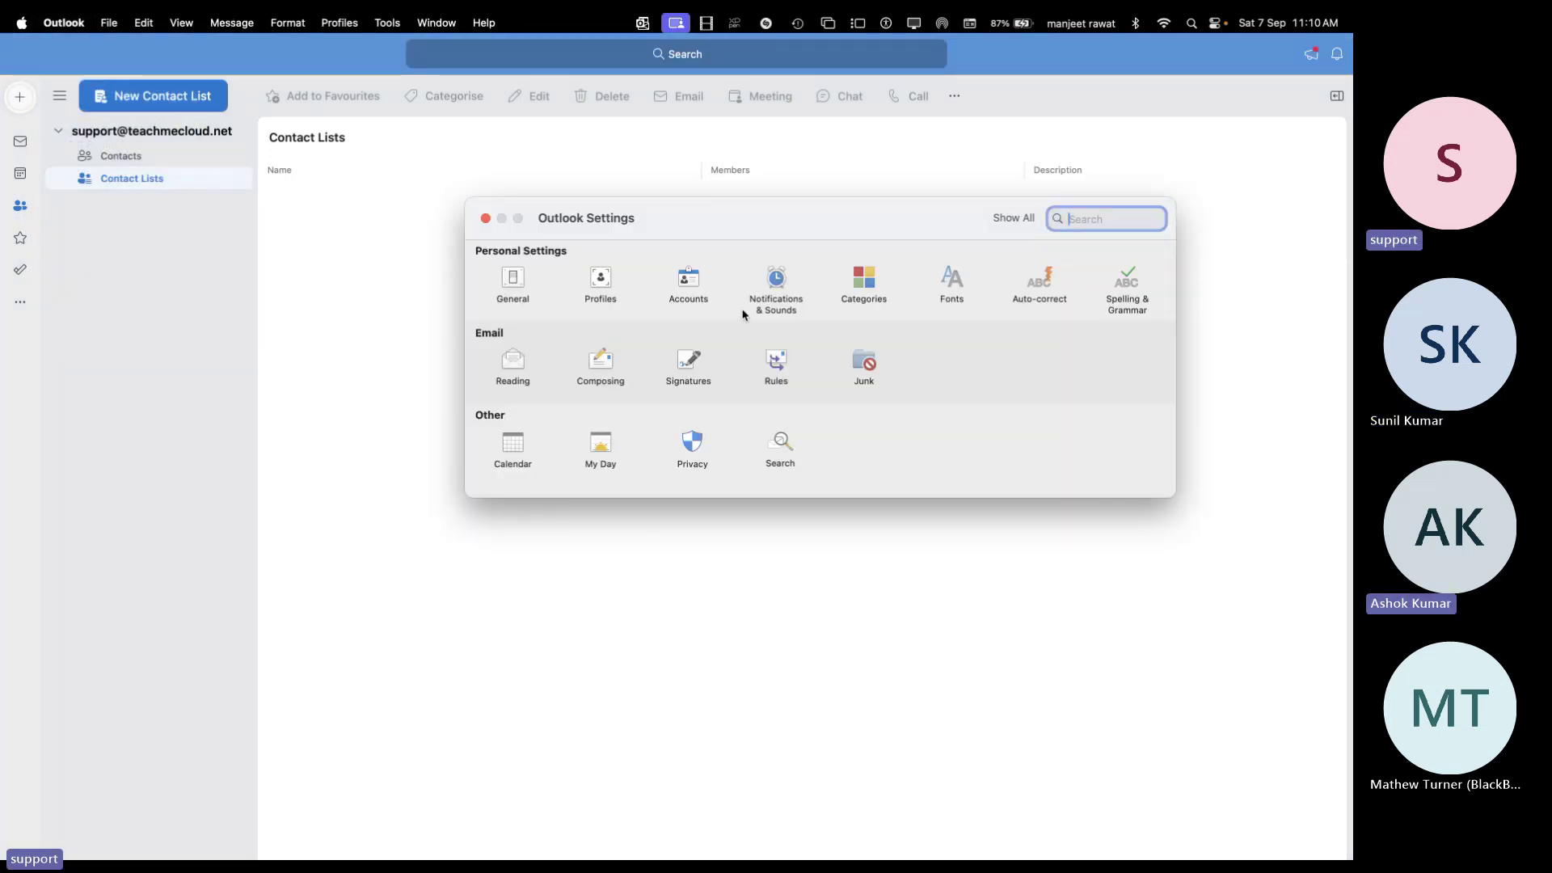
Sign out and remove the support account in Accounts settings, then start Add Email Account
{"action": "left_click", "coordinate": [686, 300]}
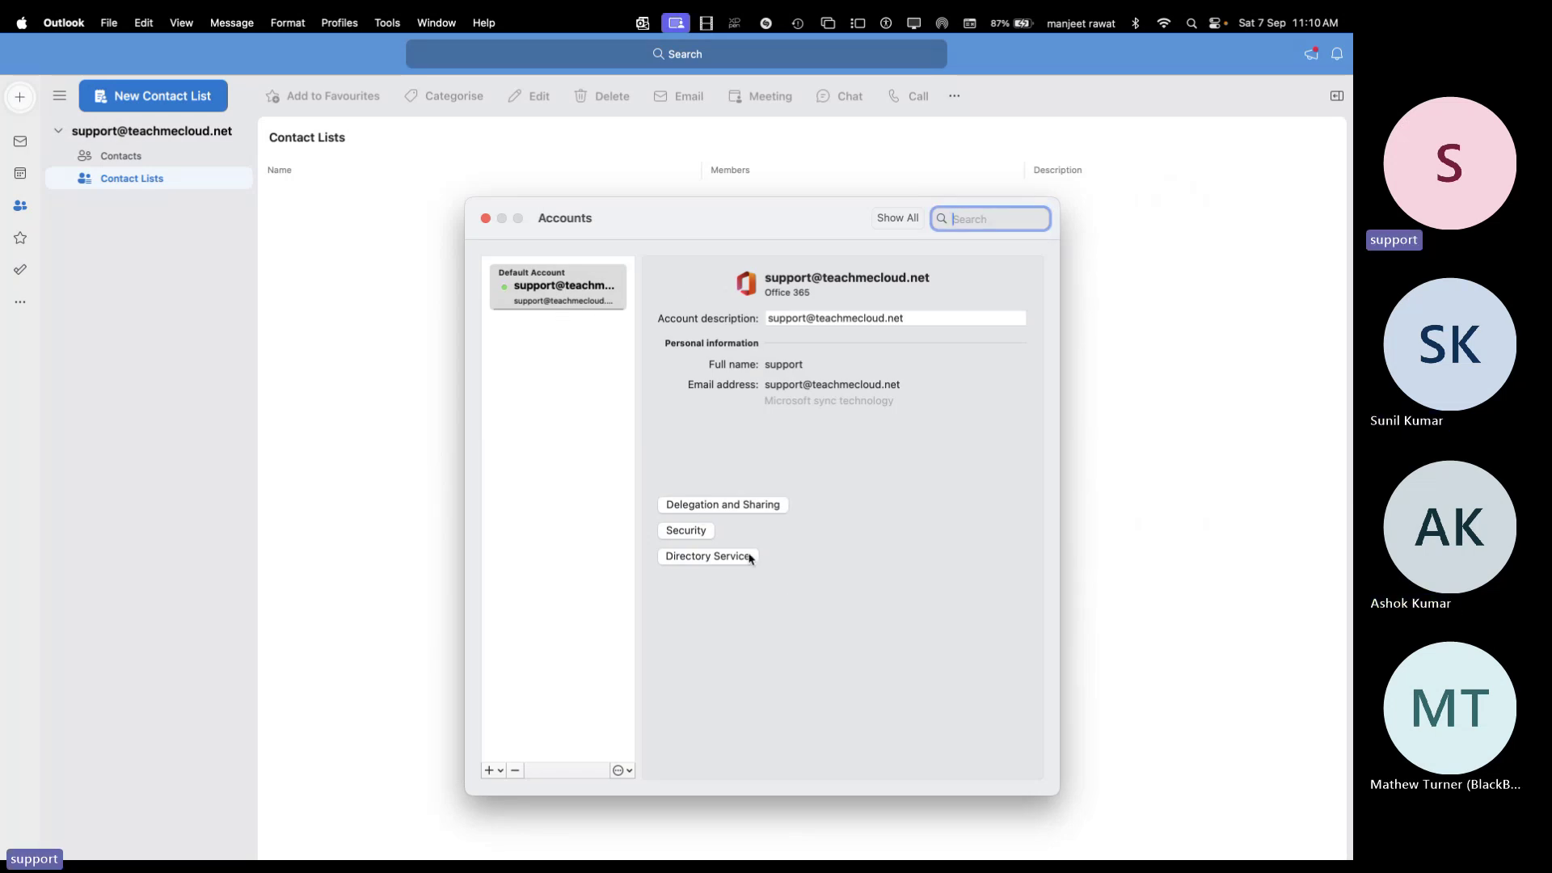
{"action": "left_click", "coordinate": [515, 770]}
{"action": "left_click", "coordinate": [804, 578]}
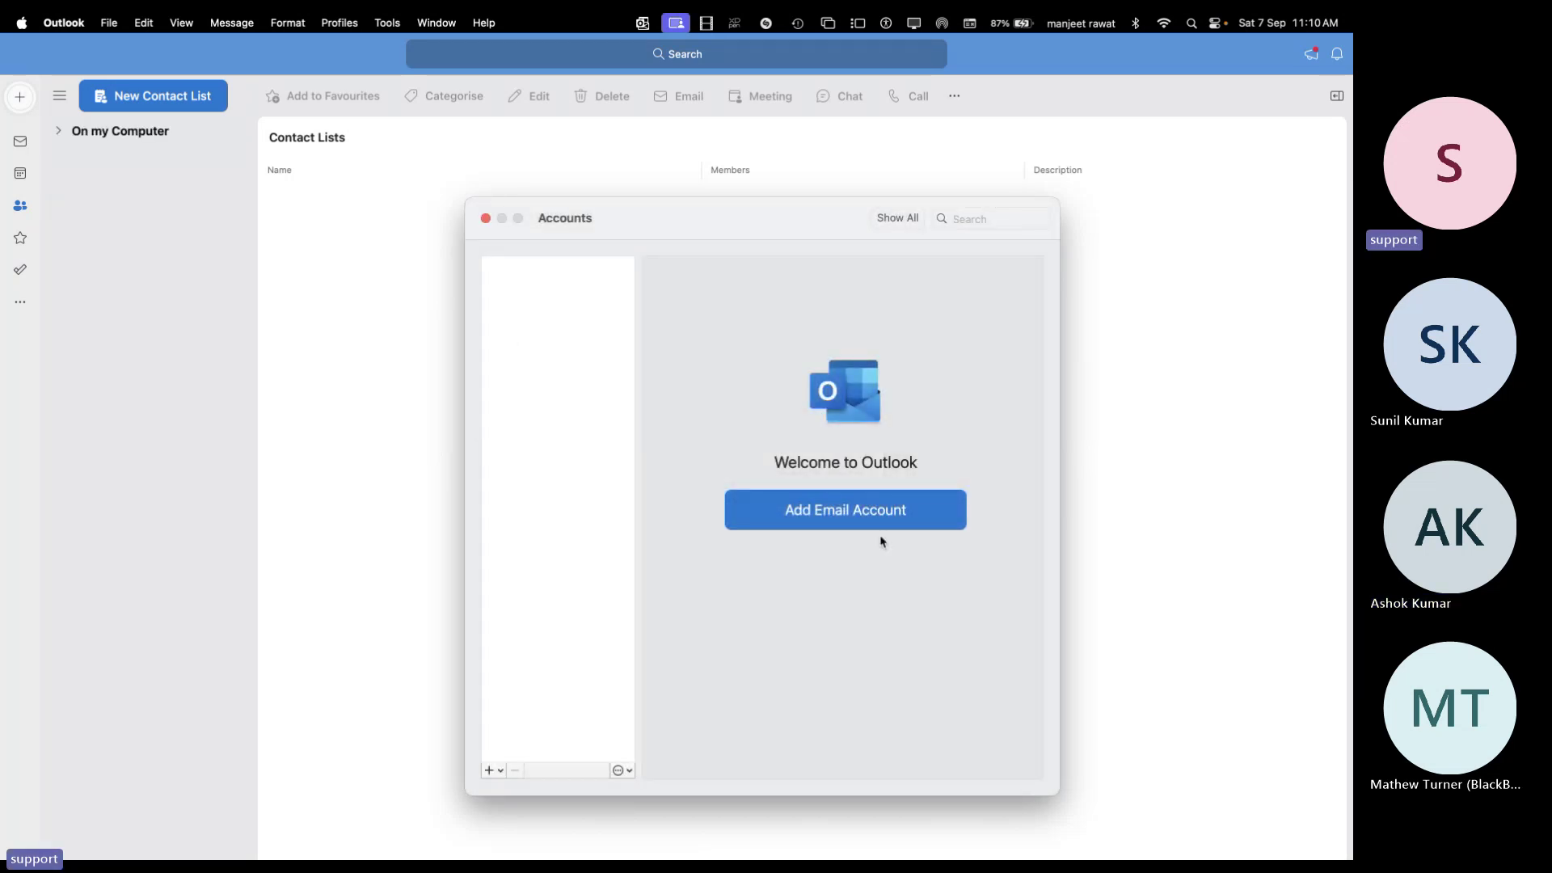
{"action": "left_click", "coordinate": [878, 515]}
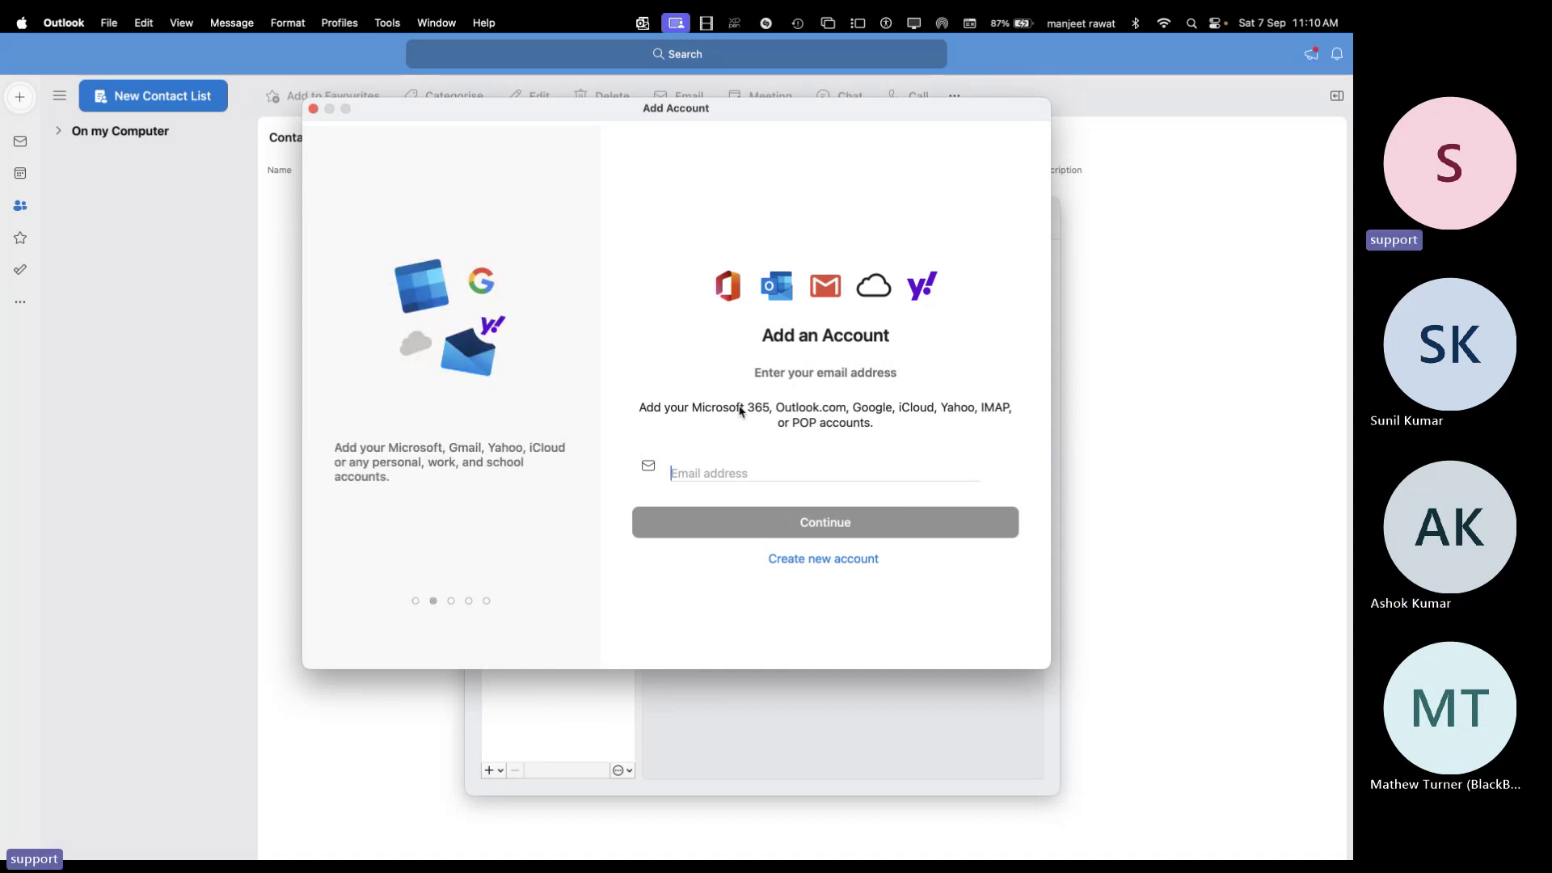
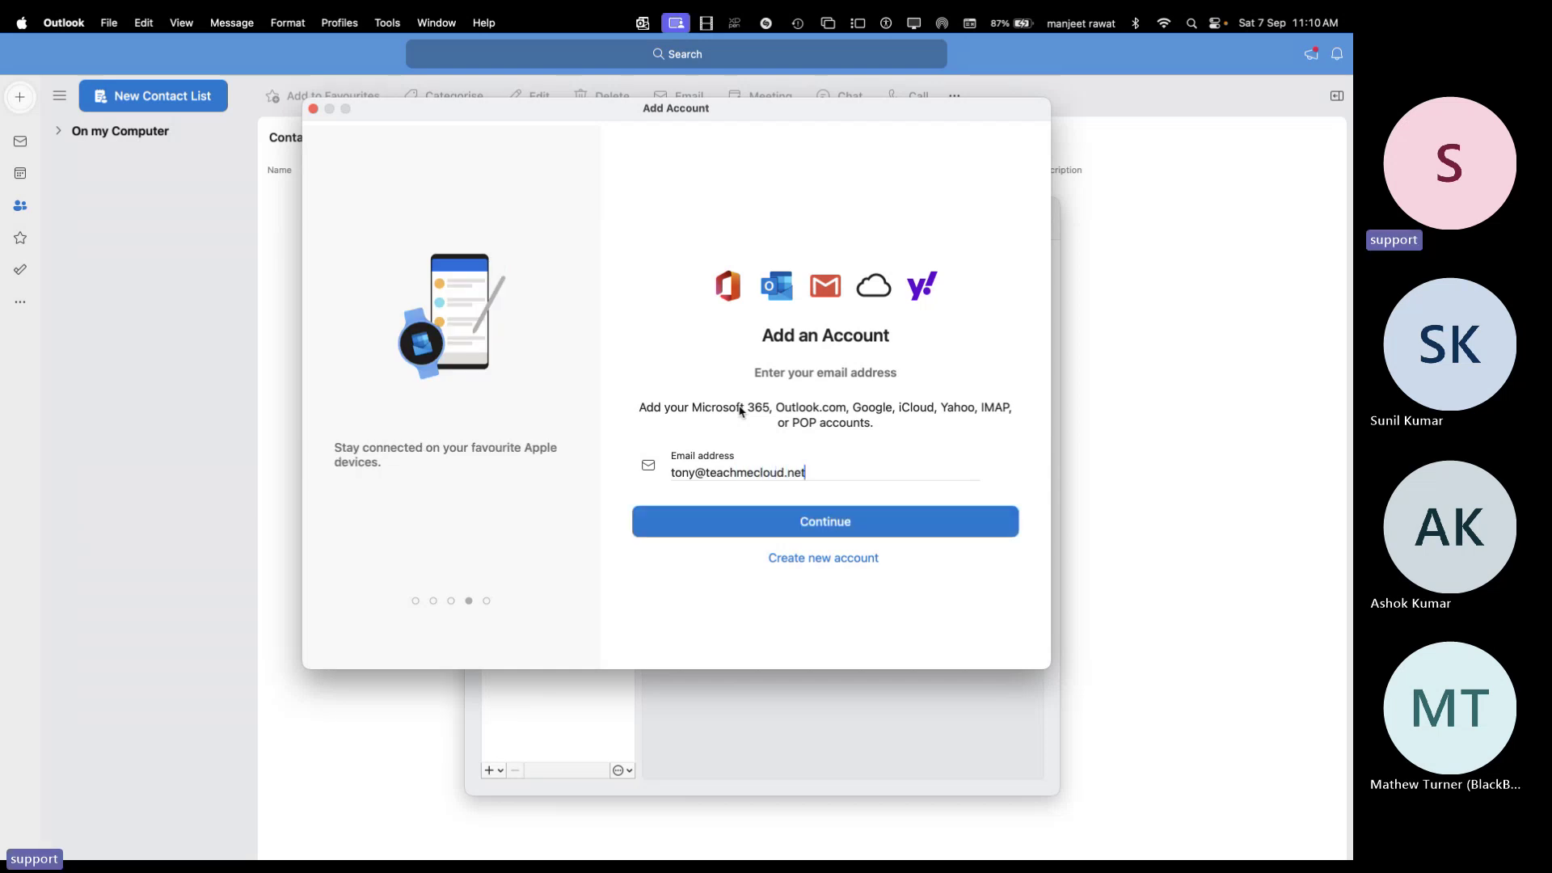
Sign in with the user's Microsoft 365 email and password, skip authenticator setup, and finish
{"action": "key", "text": "Return"}
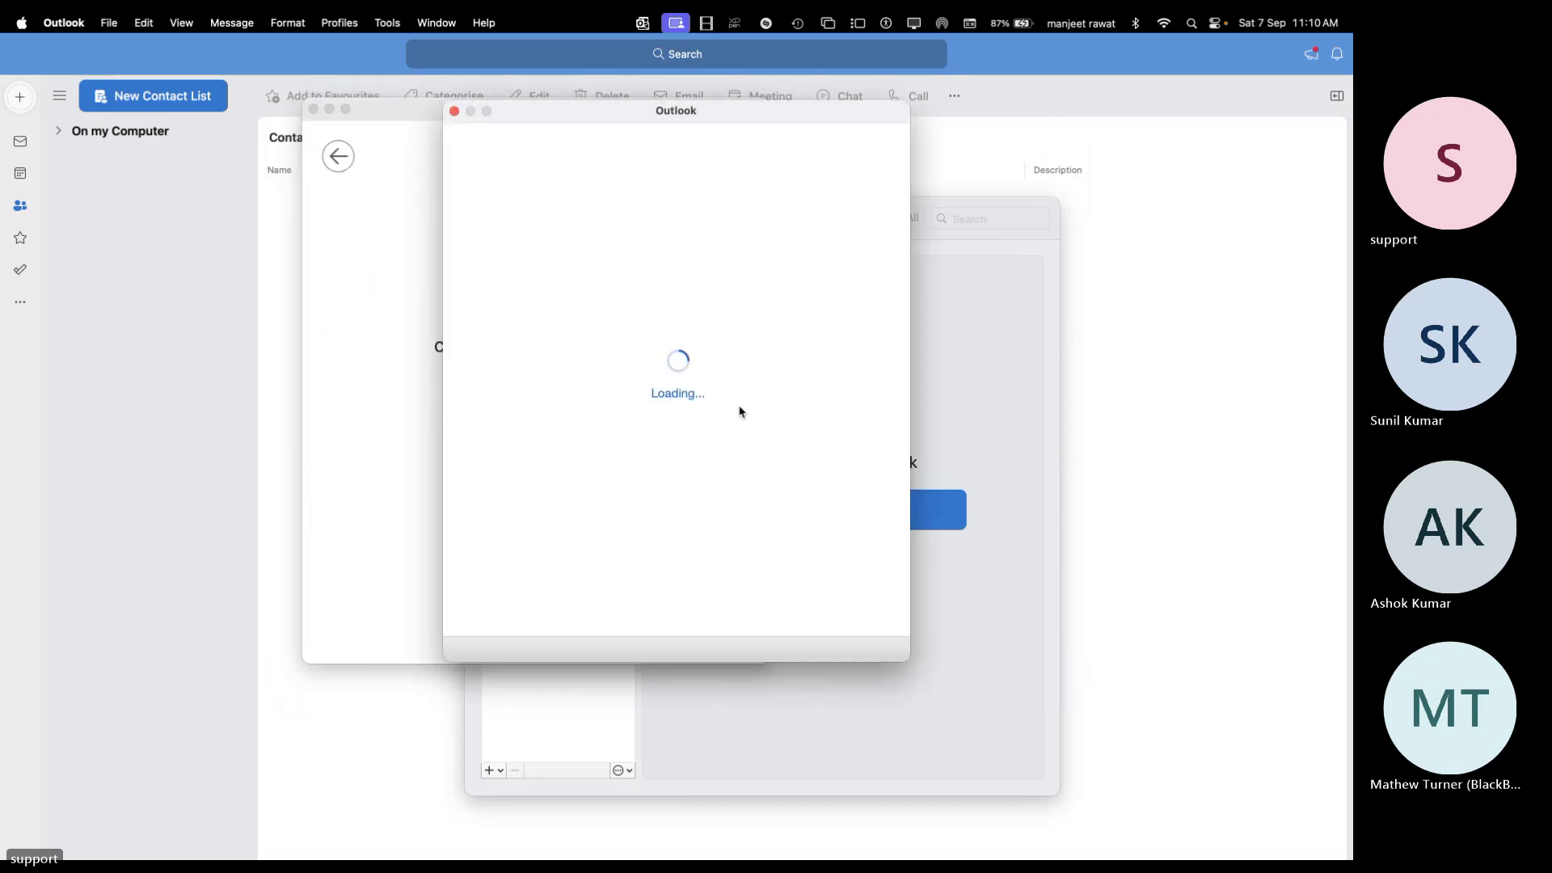
{"action": "type", "text": "•"}
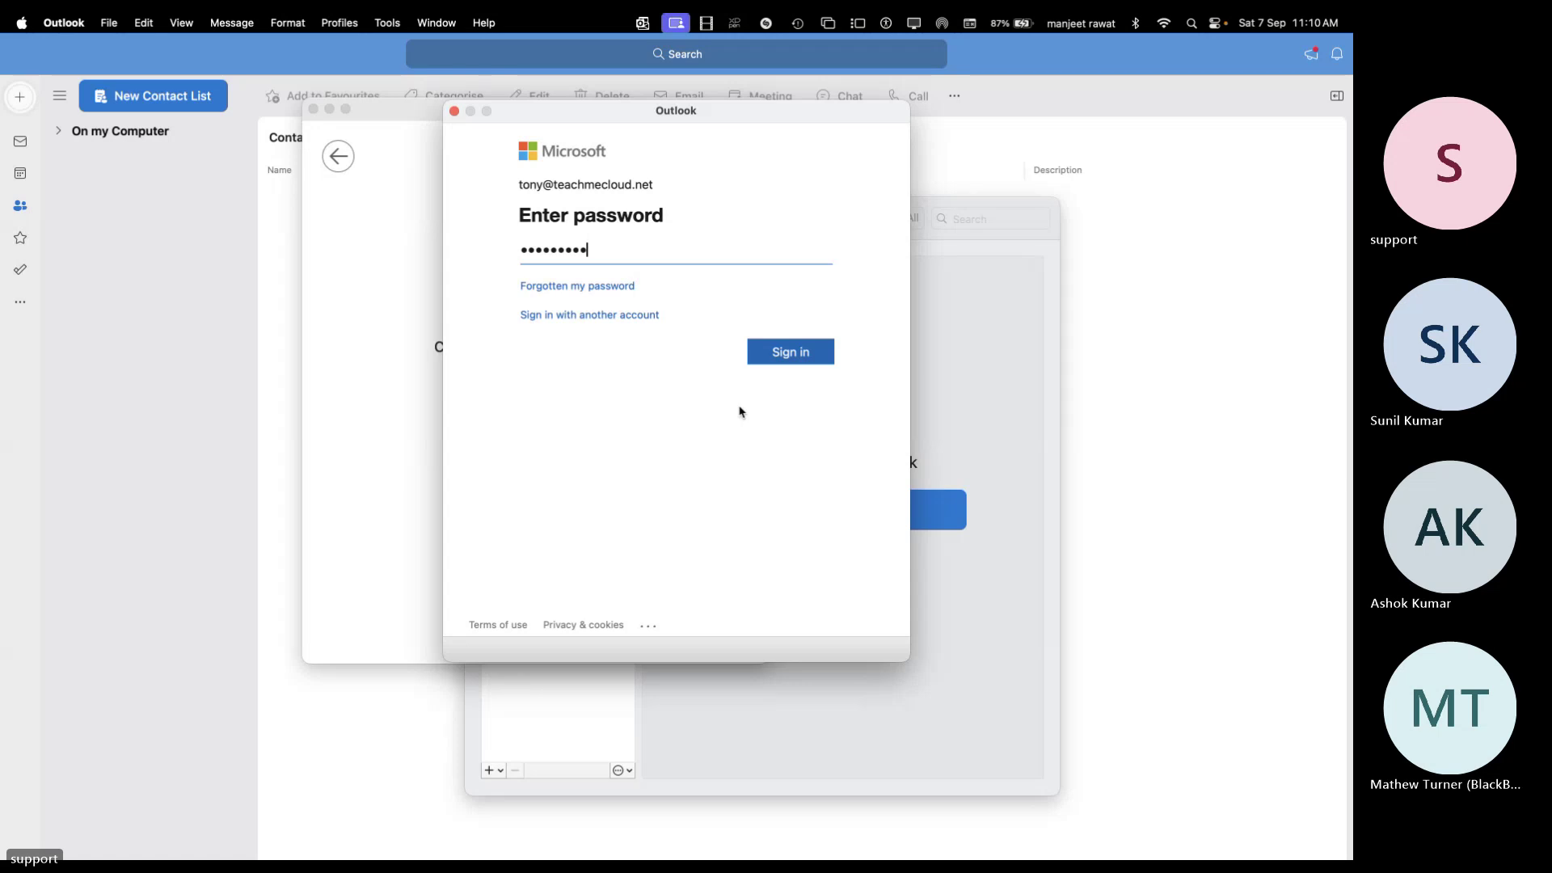
{"action": "key", "text": "Return"}
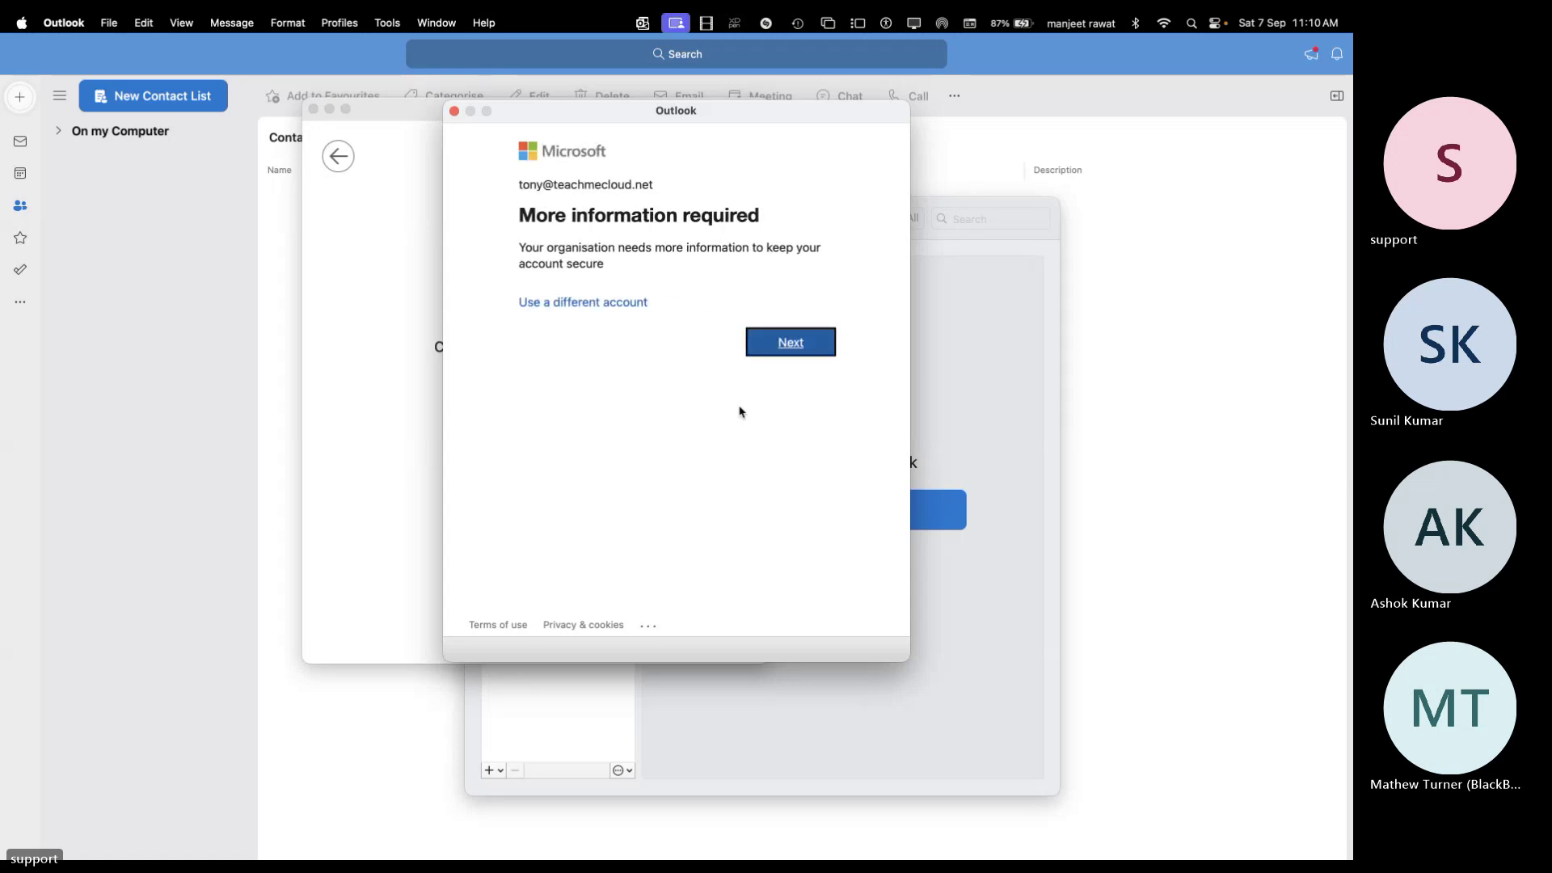
{"action": "left_click", "coordinate": [807, 347]}
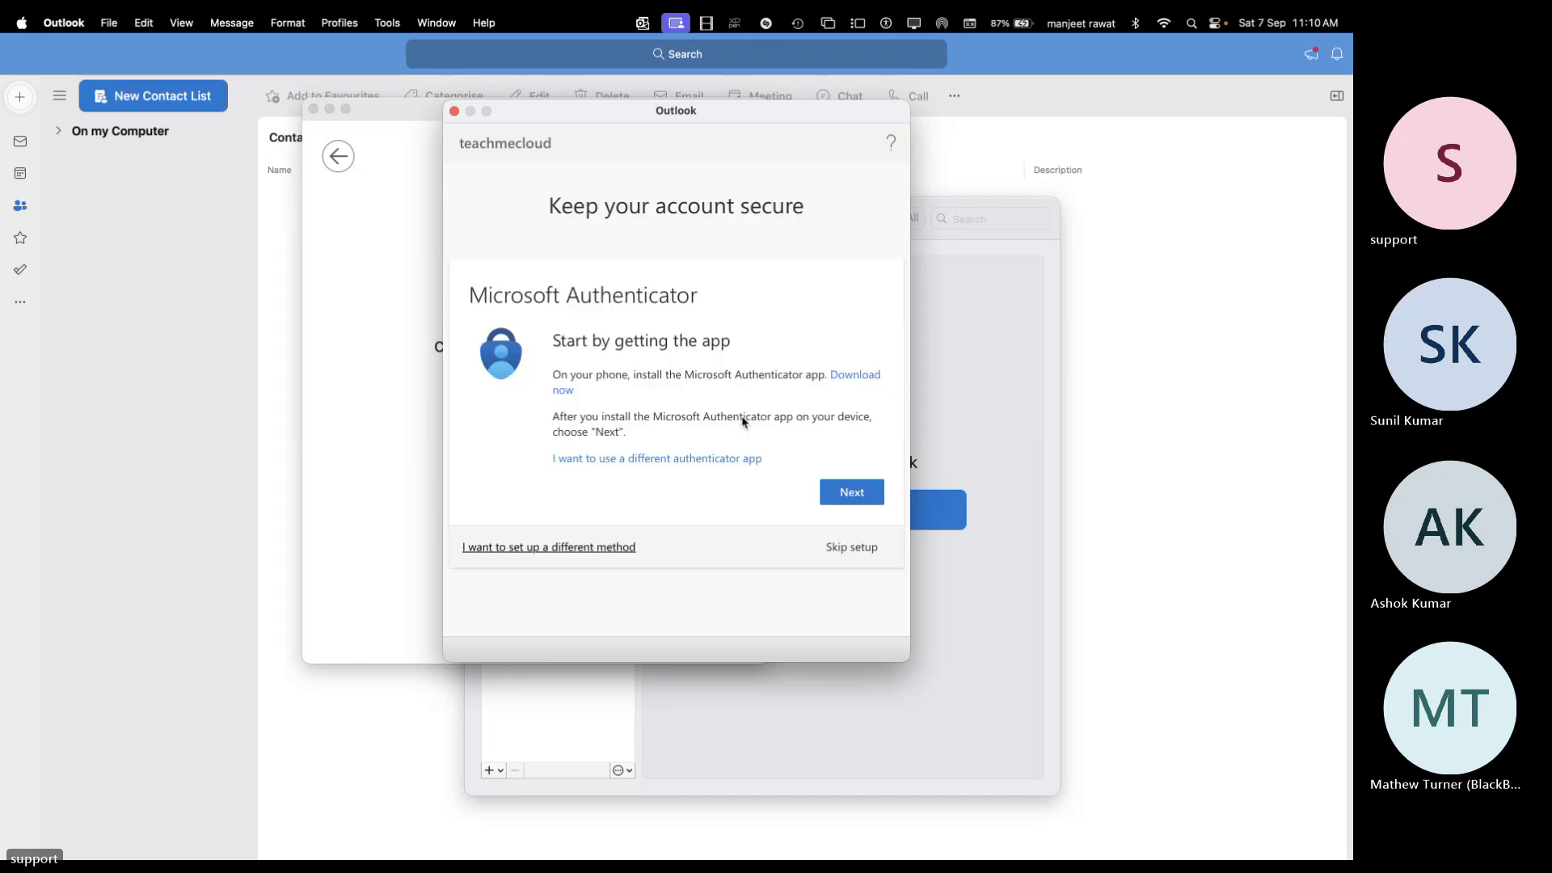
{"action": "left_click", "coordinate": [862, 550]}
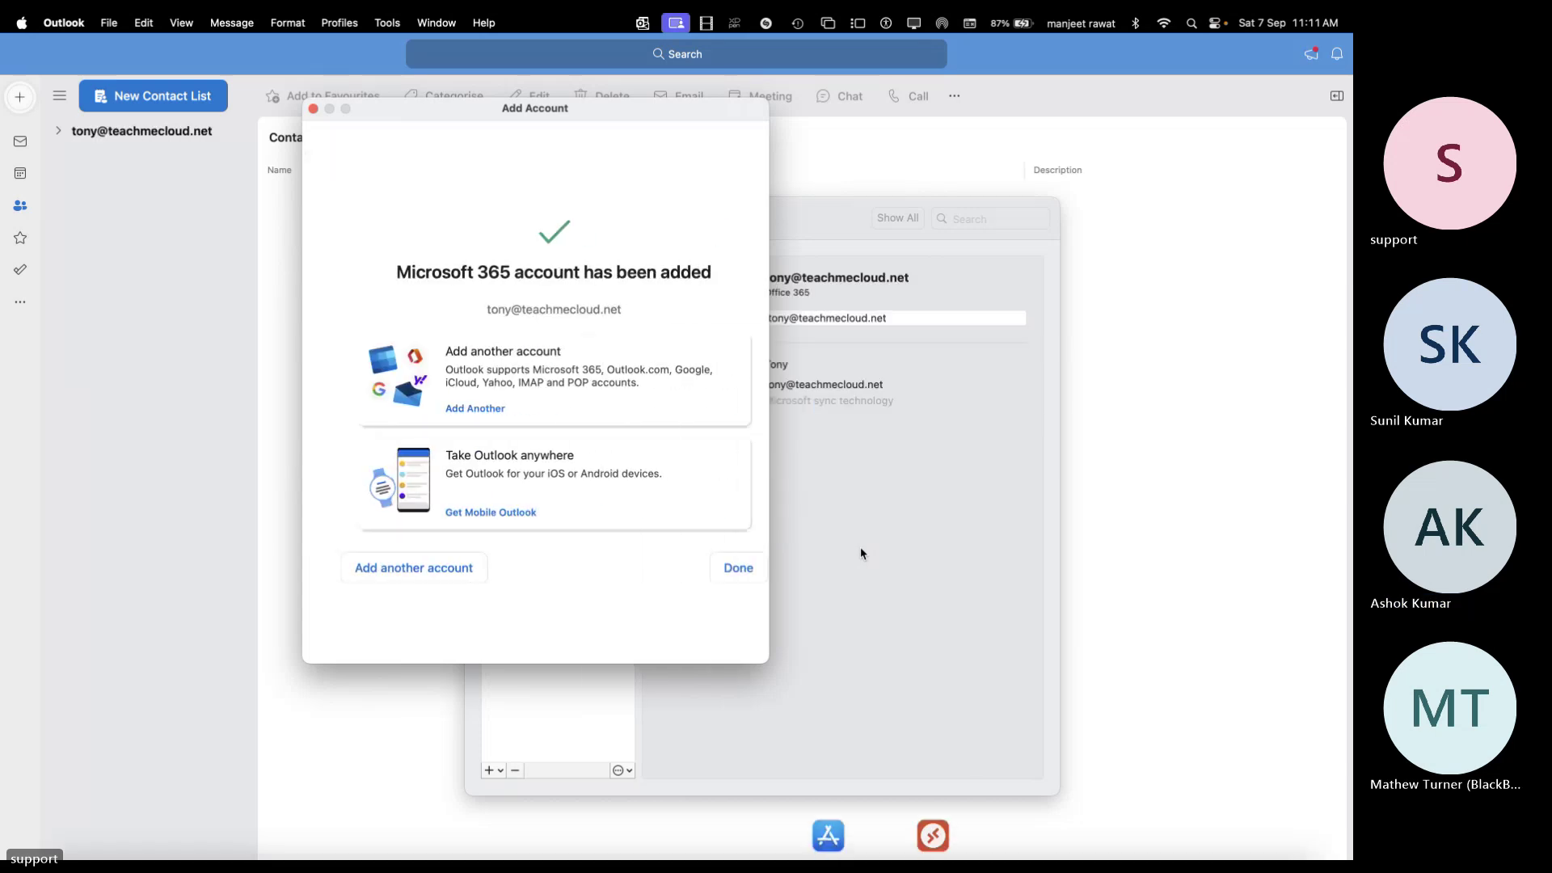
{"action": "left_click", "coordinate": [727, 573]}
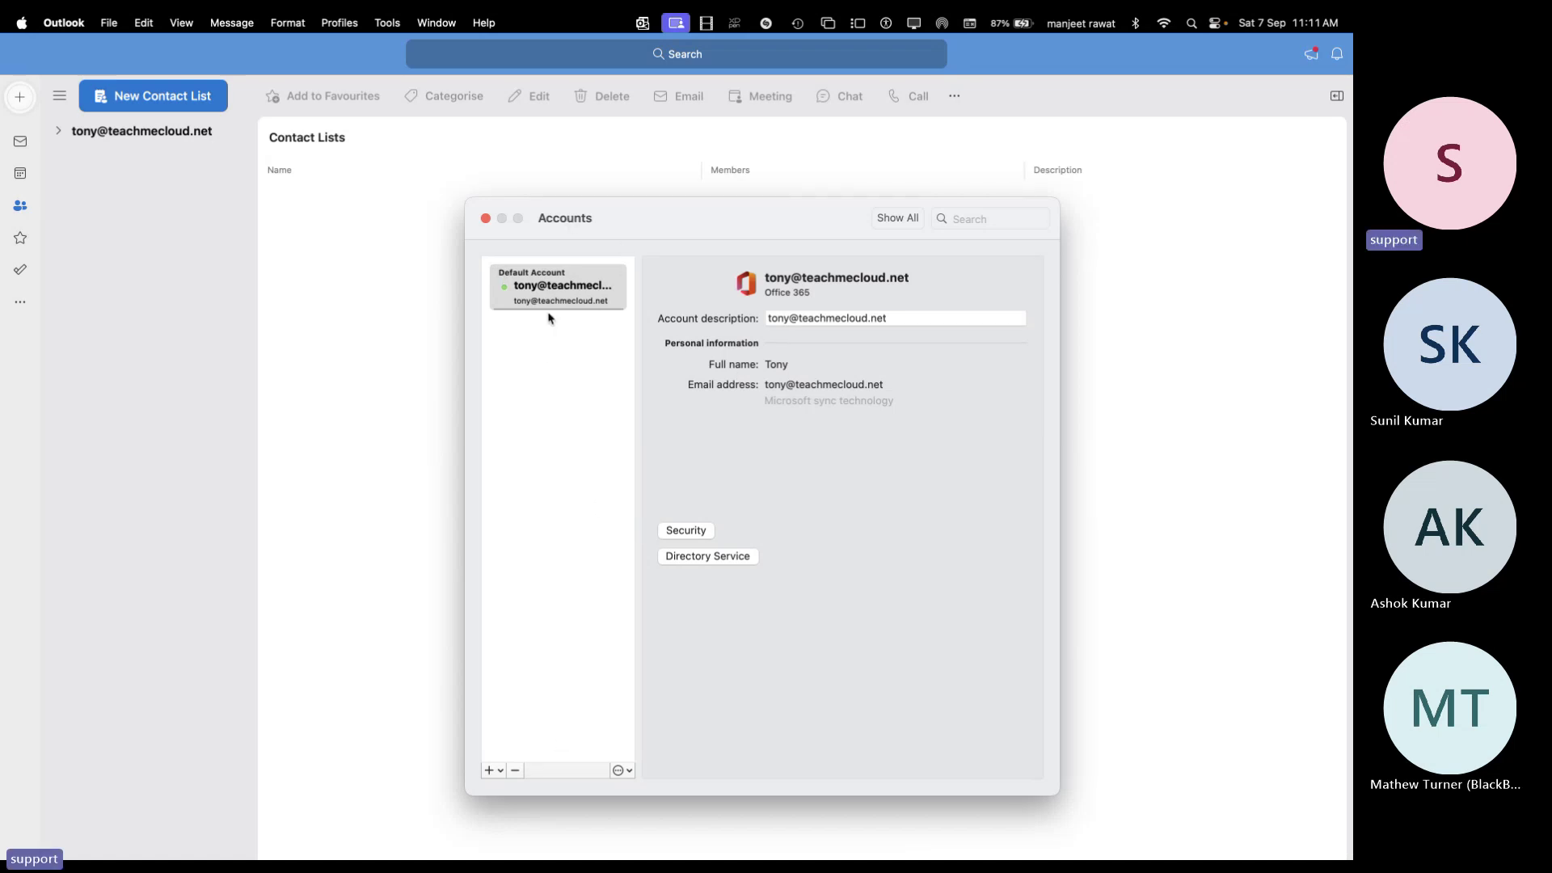
Close the Accounts window and show the new account's Inbox and mail folders
{"action": "left_click", "coordinate": [485, 218]}
{"action": "left_click", "coordinate": [58, 132]}
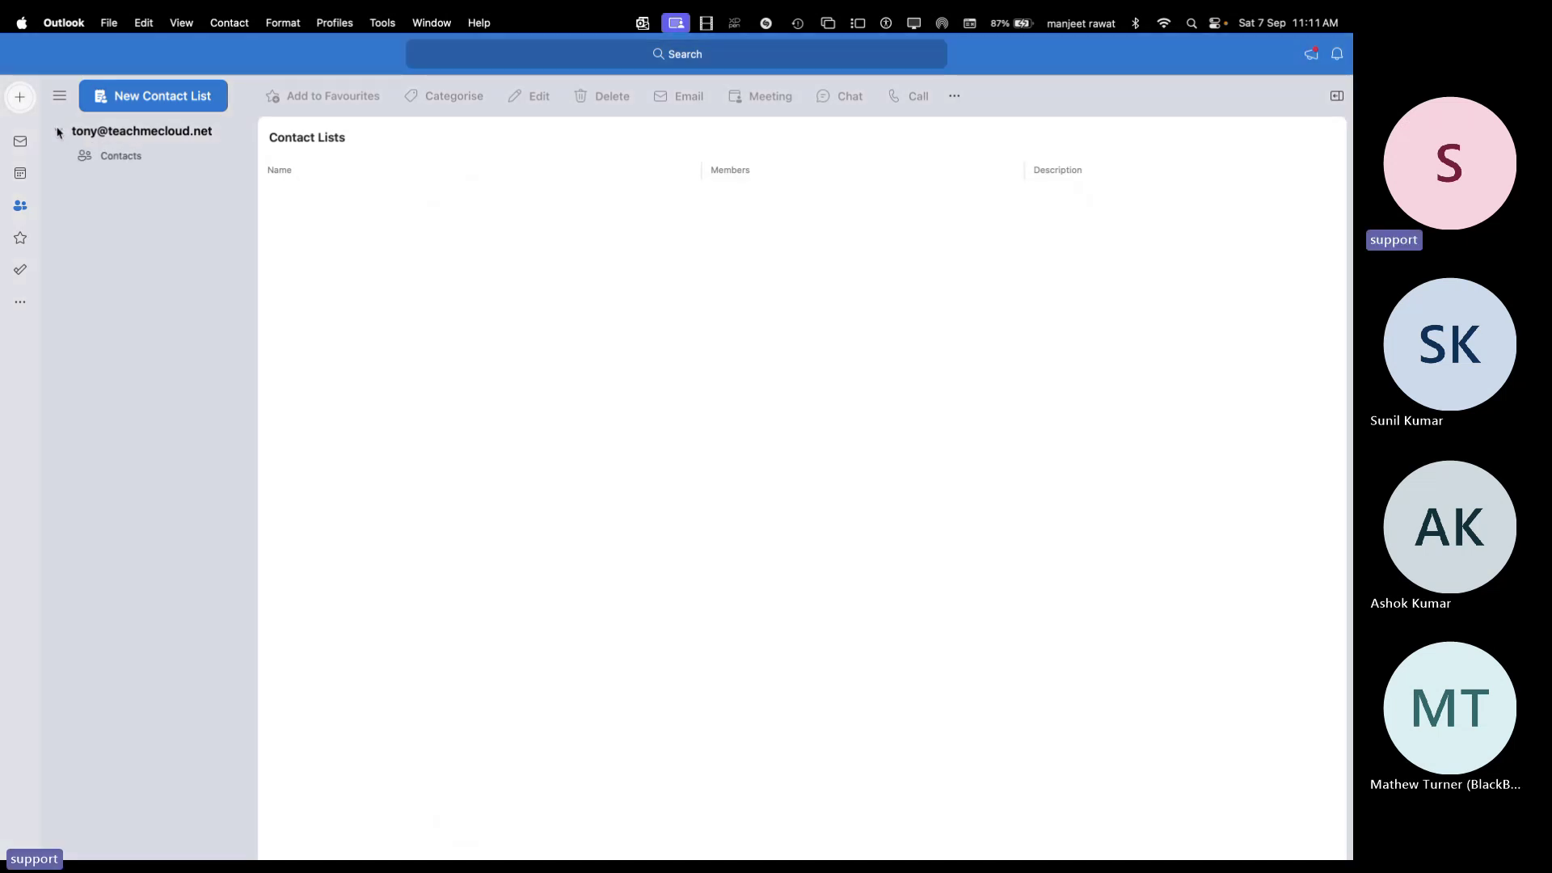
{"action": "left_click", "coordinate": [20, 143]}
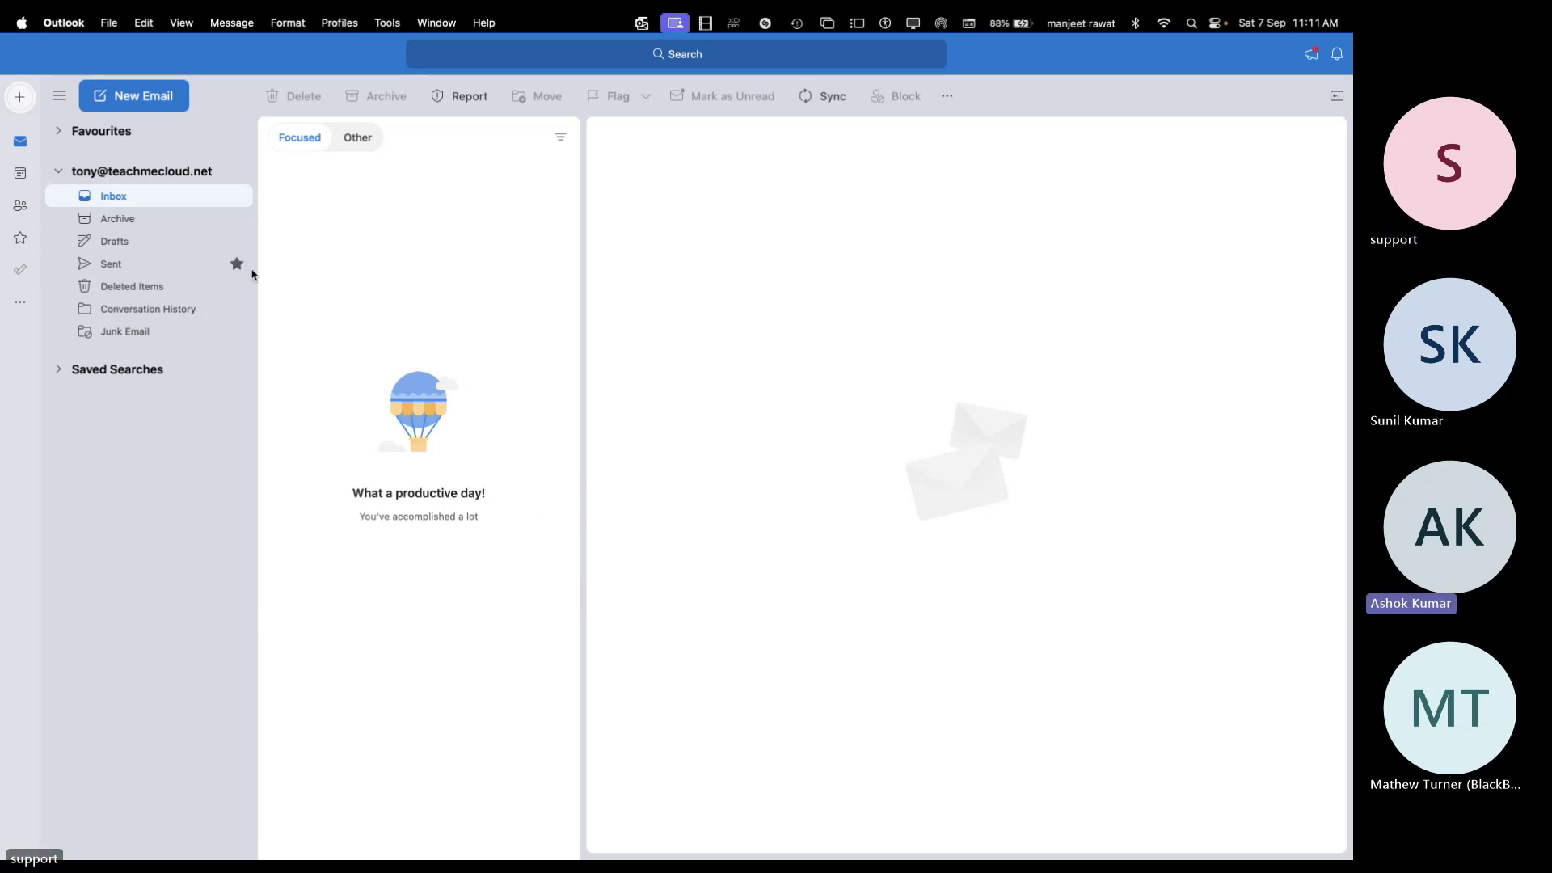
Open Outlook > Settings… from the menu bar
{"action": "left_click", "coordinate": [110, 23]}
{"action": "mouse_move", "coordinate": [54, 30]}
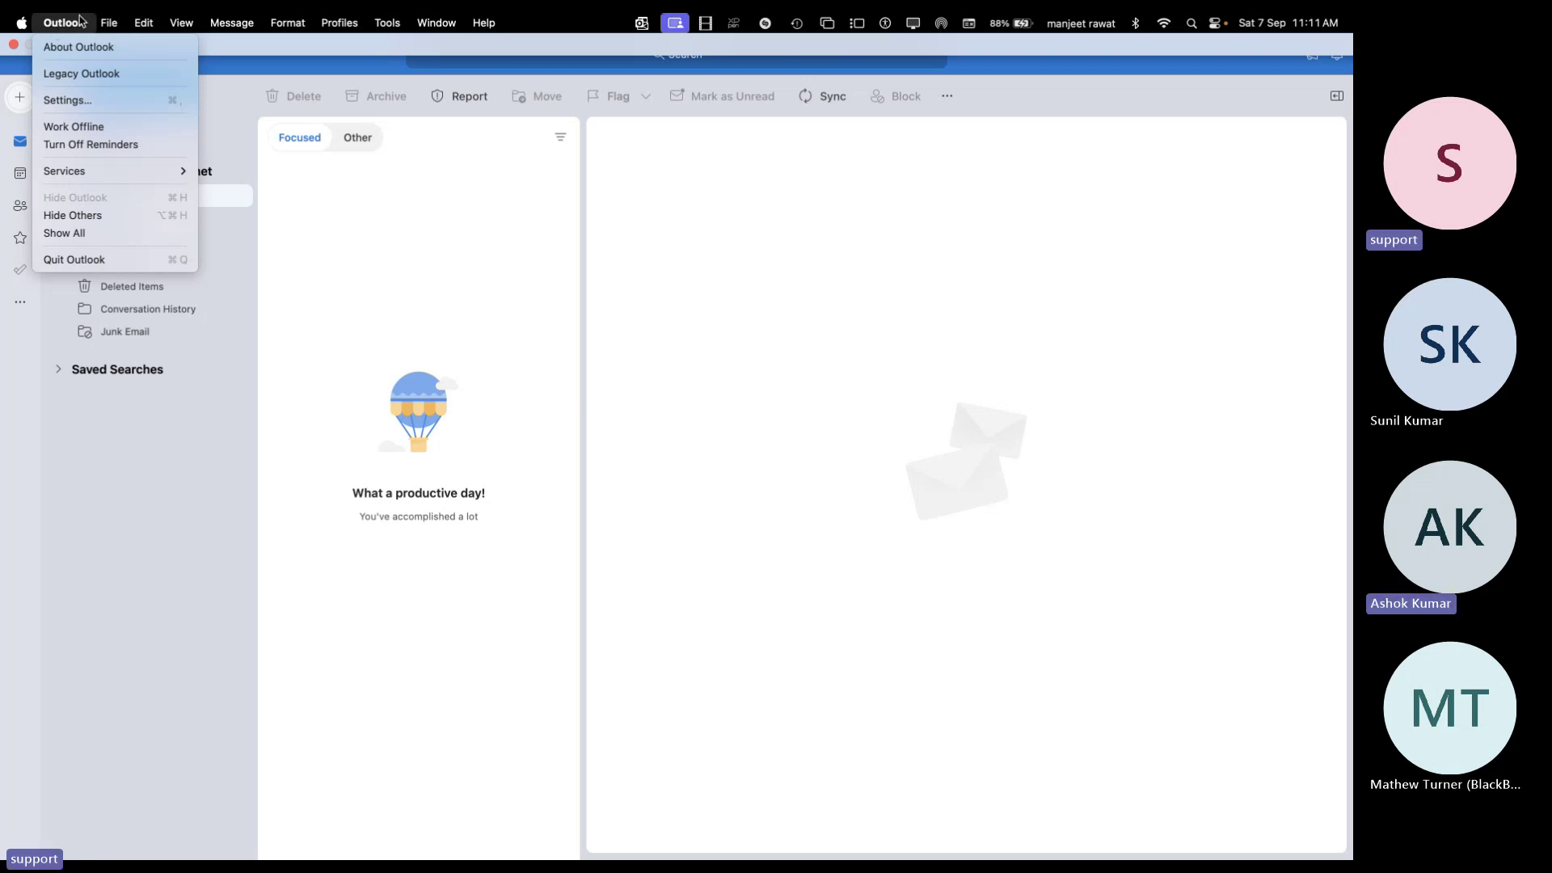
{"action": "left_click", "coordinate": [61, 105]}
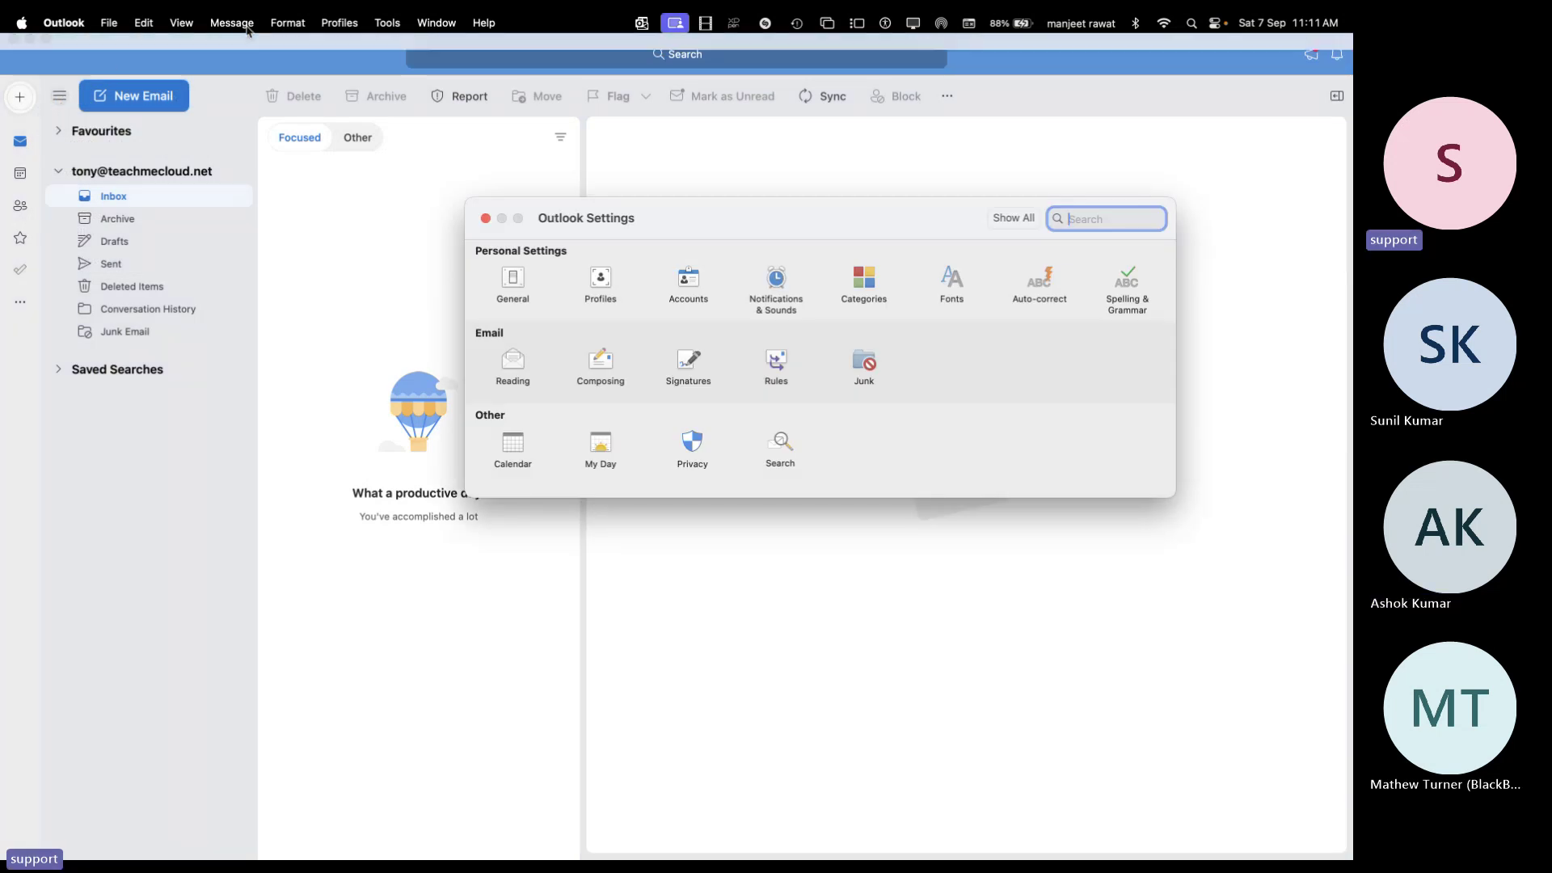
In Accounts, cancel the sign-out prompt to keep the account, and show the + options
{"action": "left_click", "coordinate": [689, 287]}
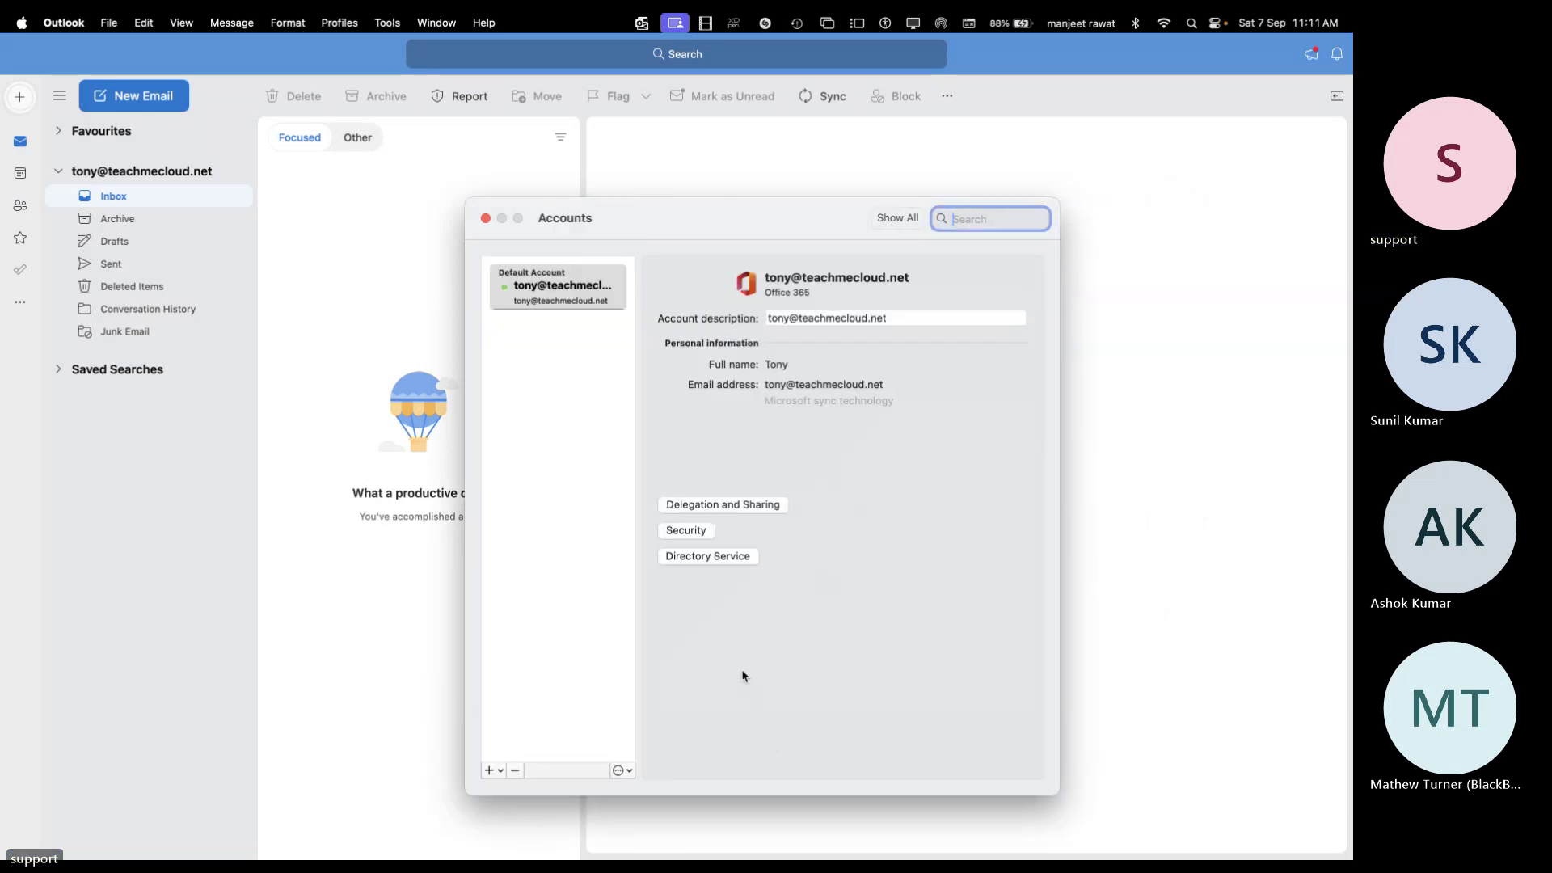
{"action": "left_click", "coordinate": [515, 770]}
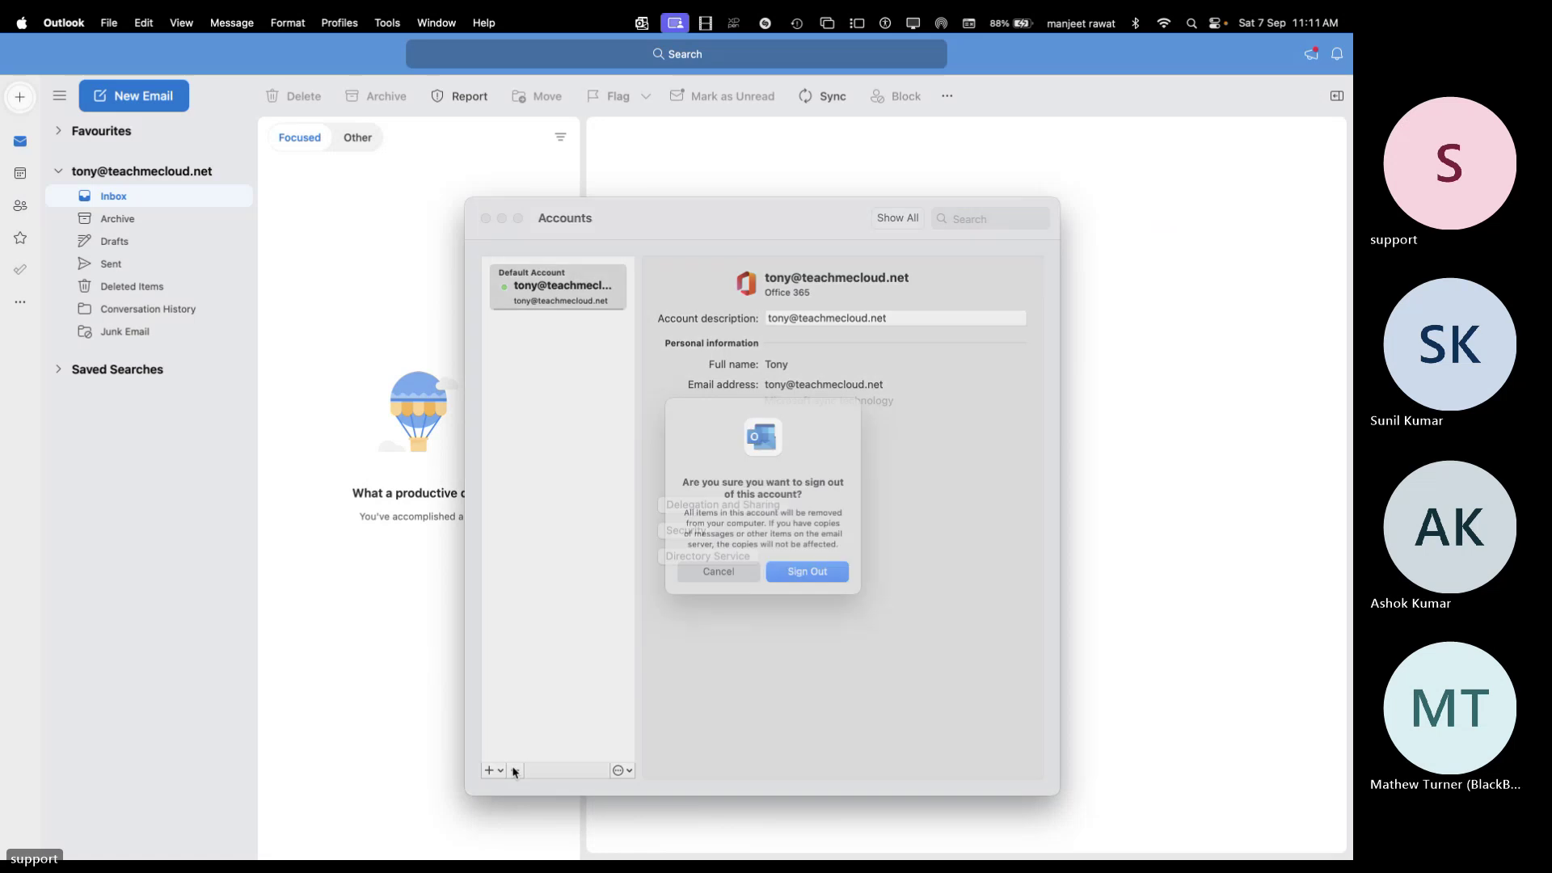
{"action": "left_click", "coordinate": [716, 575]}
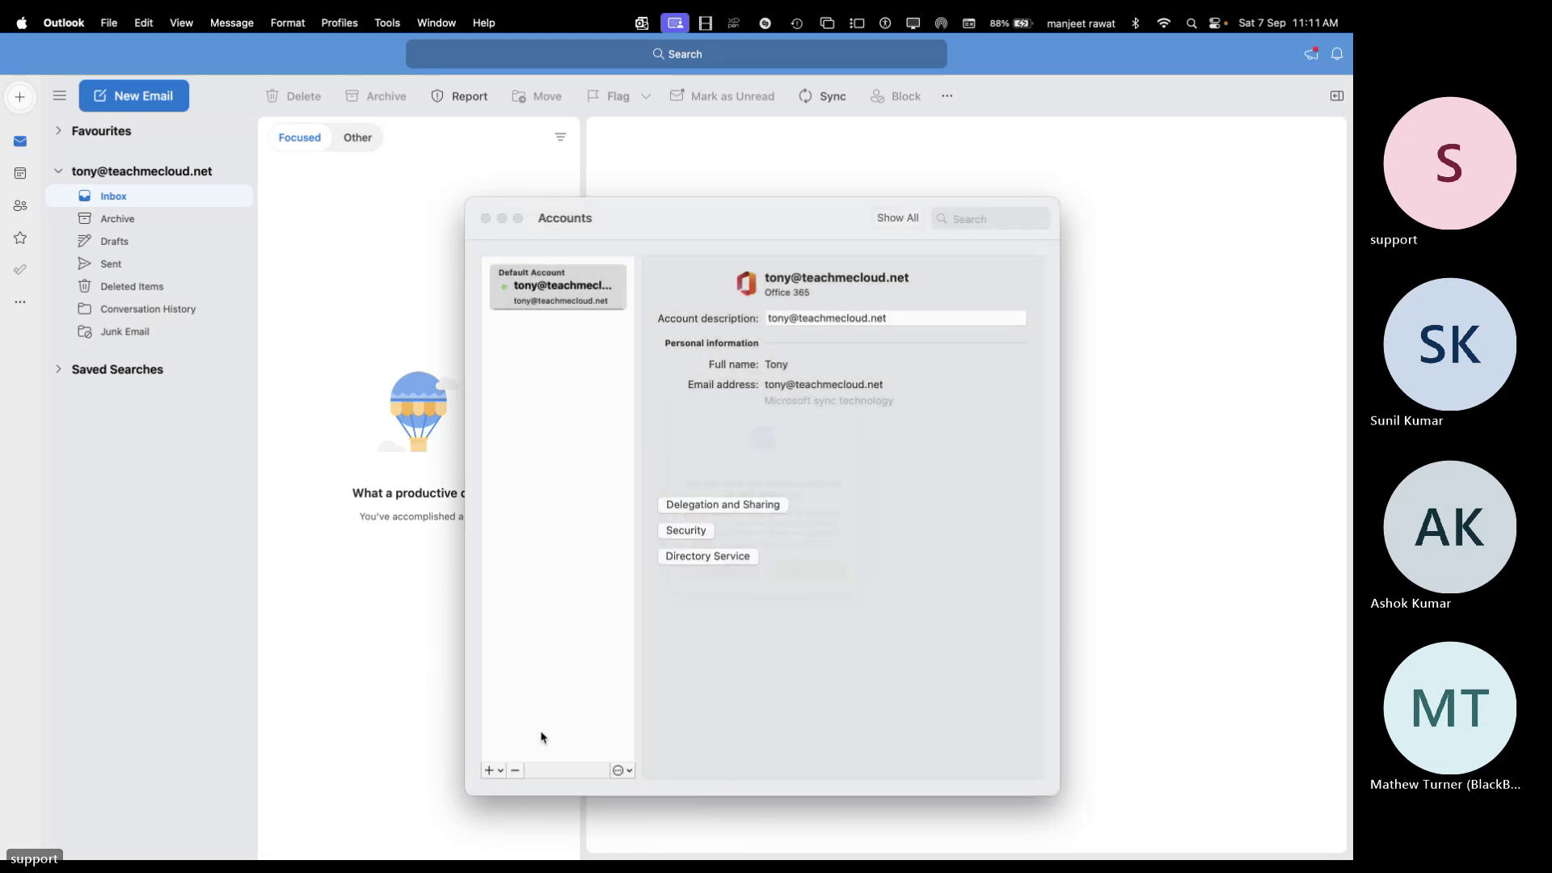
{"action": "left_click", "coordinate": [489, 772]}
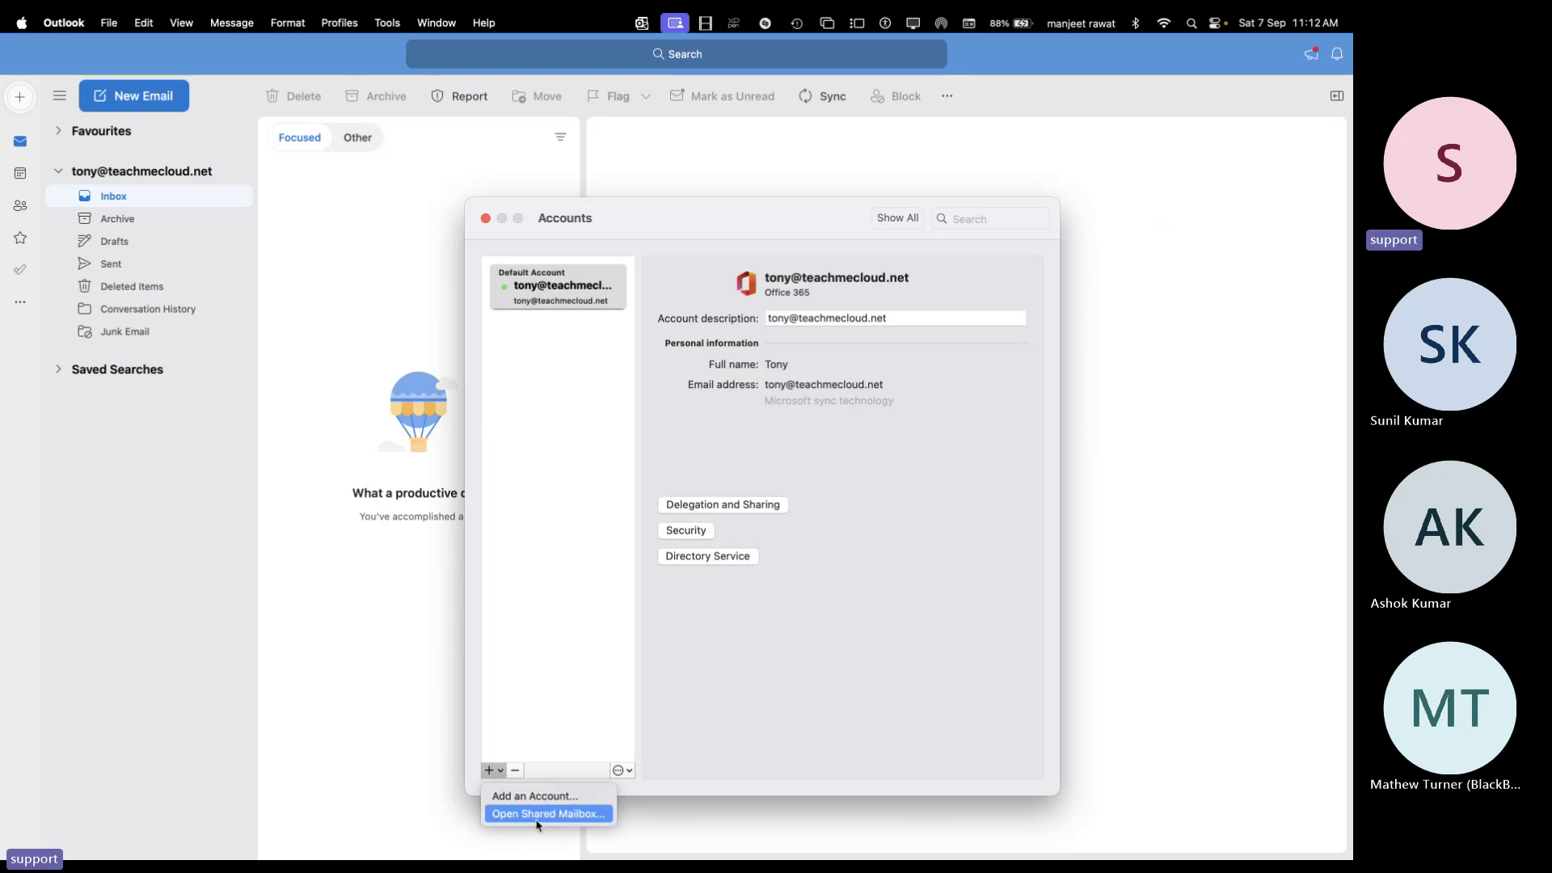
{"action": "left_click", "coordinate": [538, 822]}
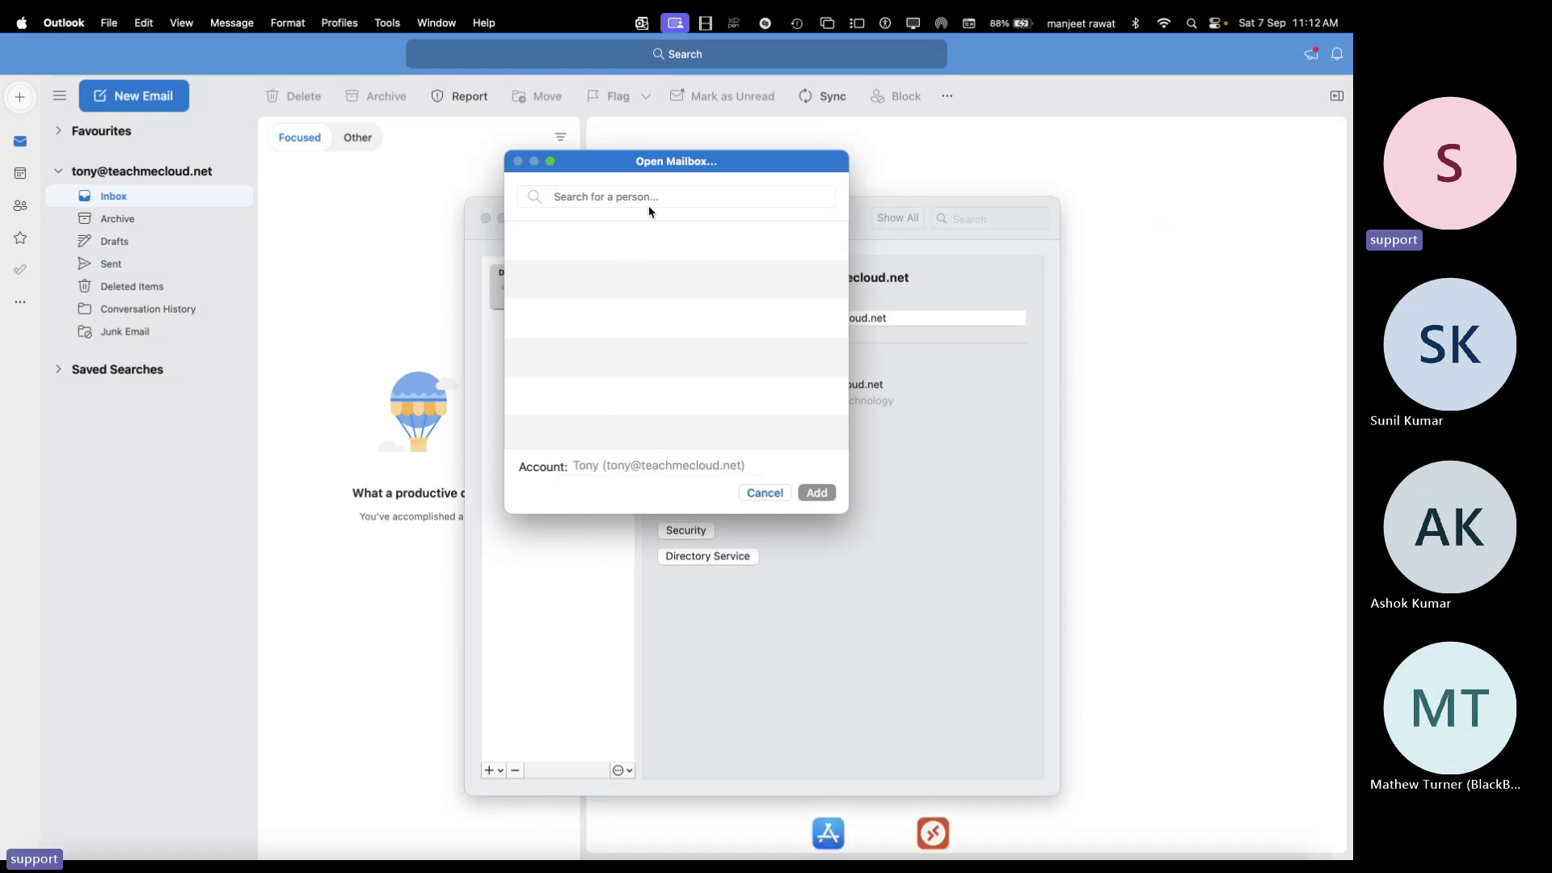
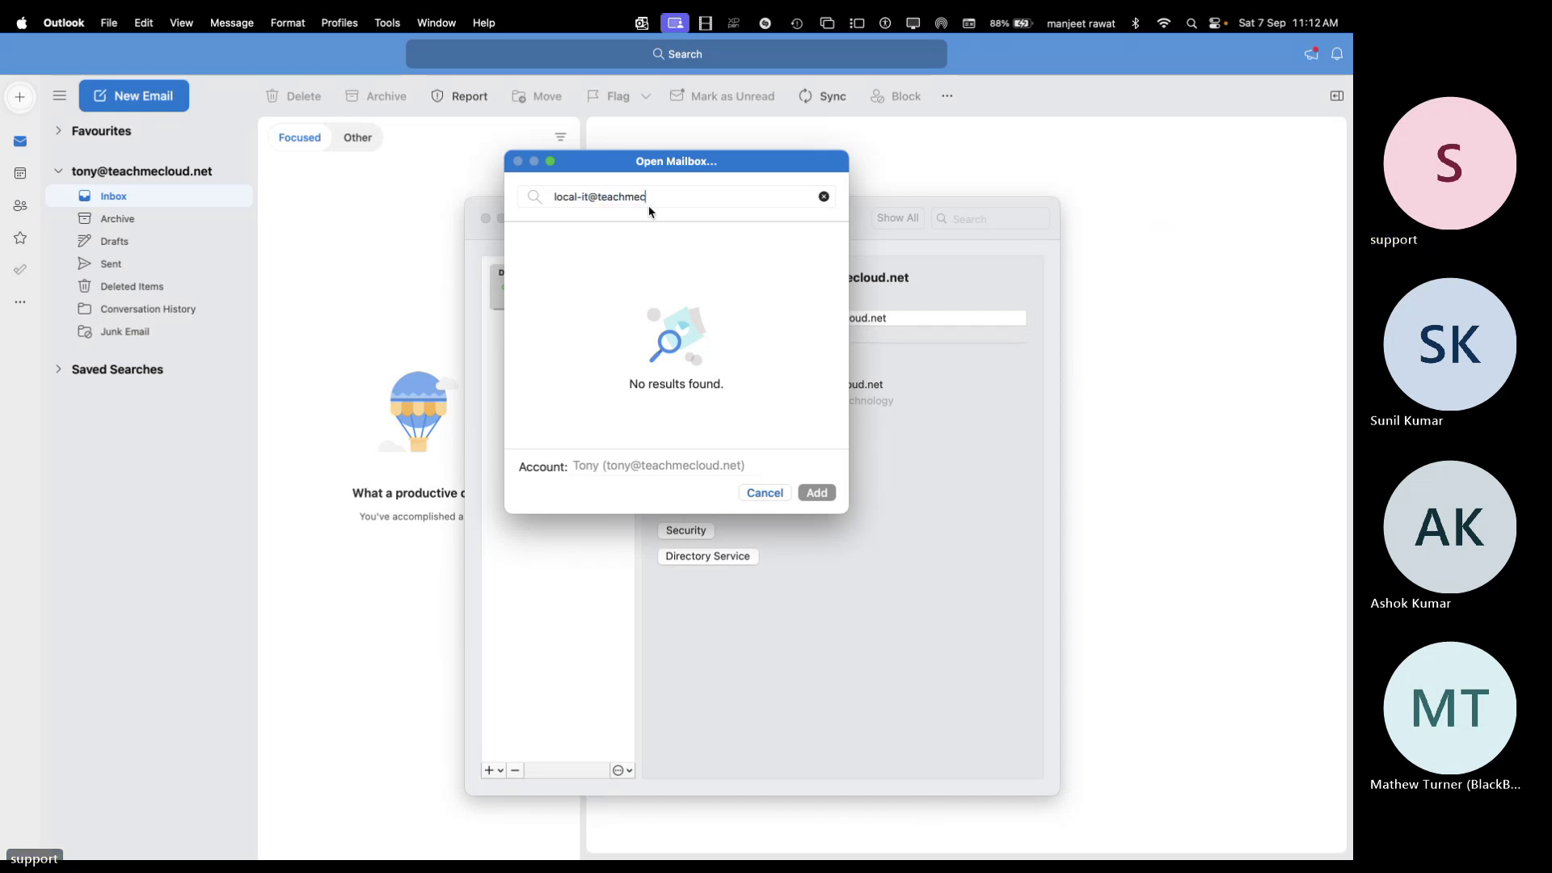
{"action": "triple_click", "coordinate": [726, 197]}
{"action": "left_click", "coordinate": [822, 198]}
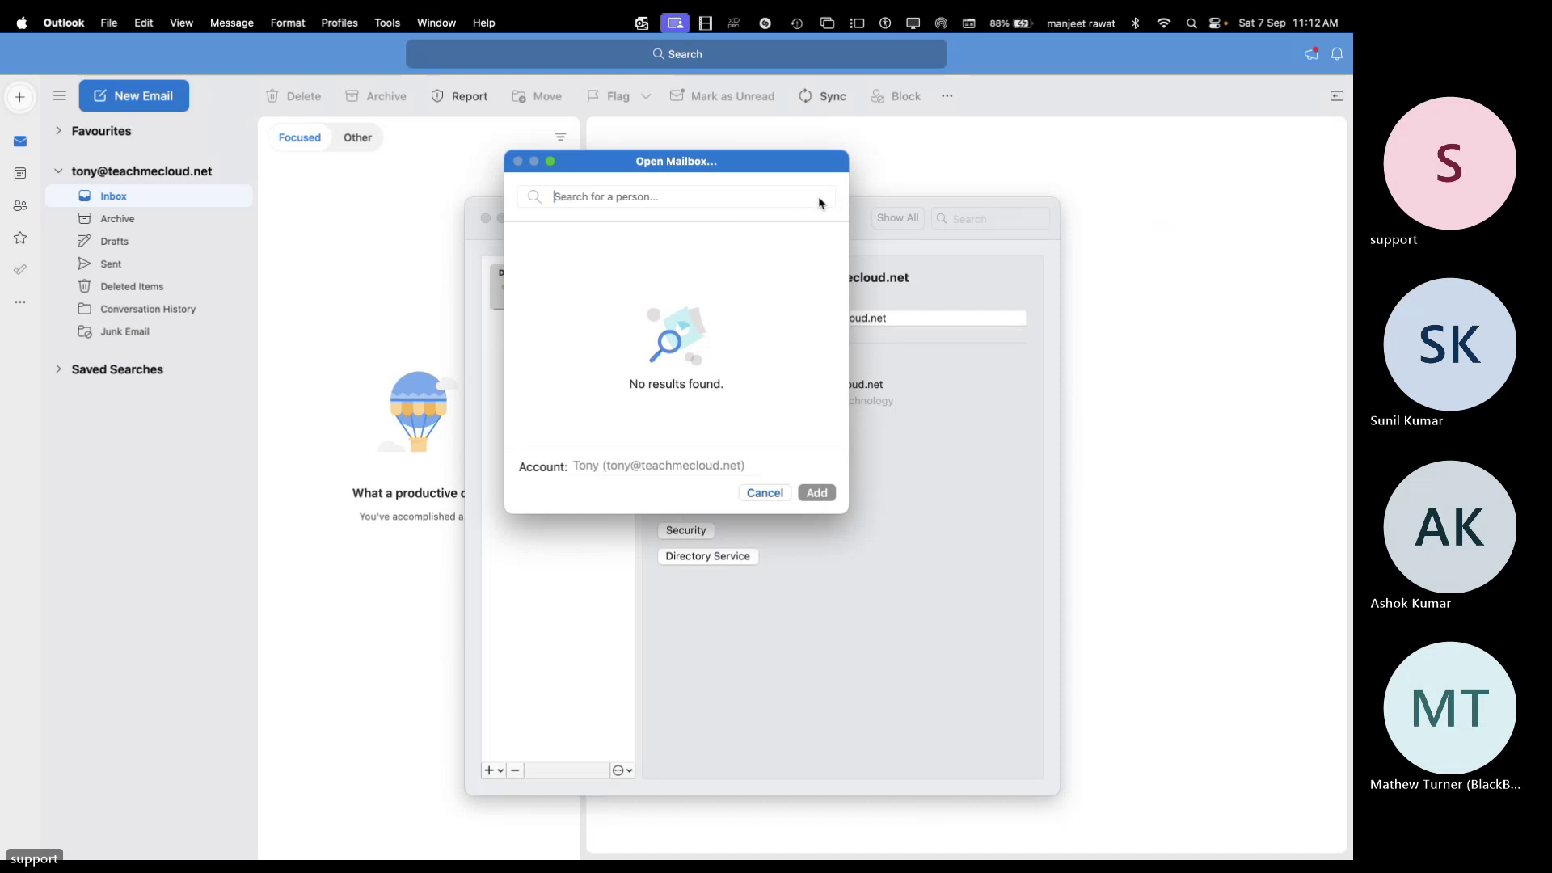
{"action": "left_click", "coordinate": [750, 194]}
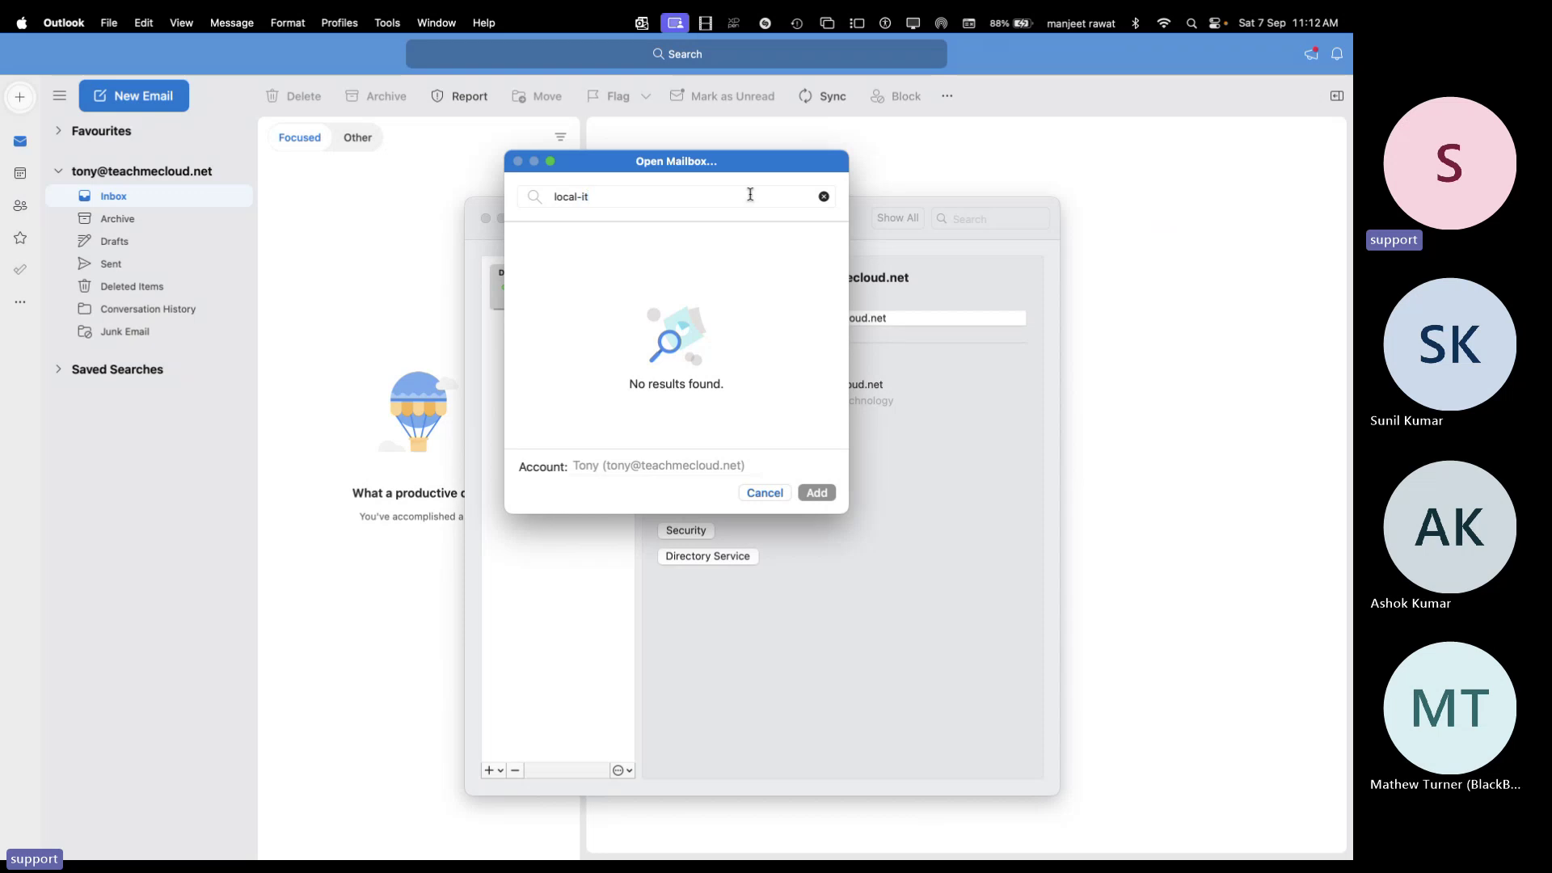
{"action": "key", "text": "super+a"}
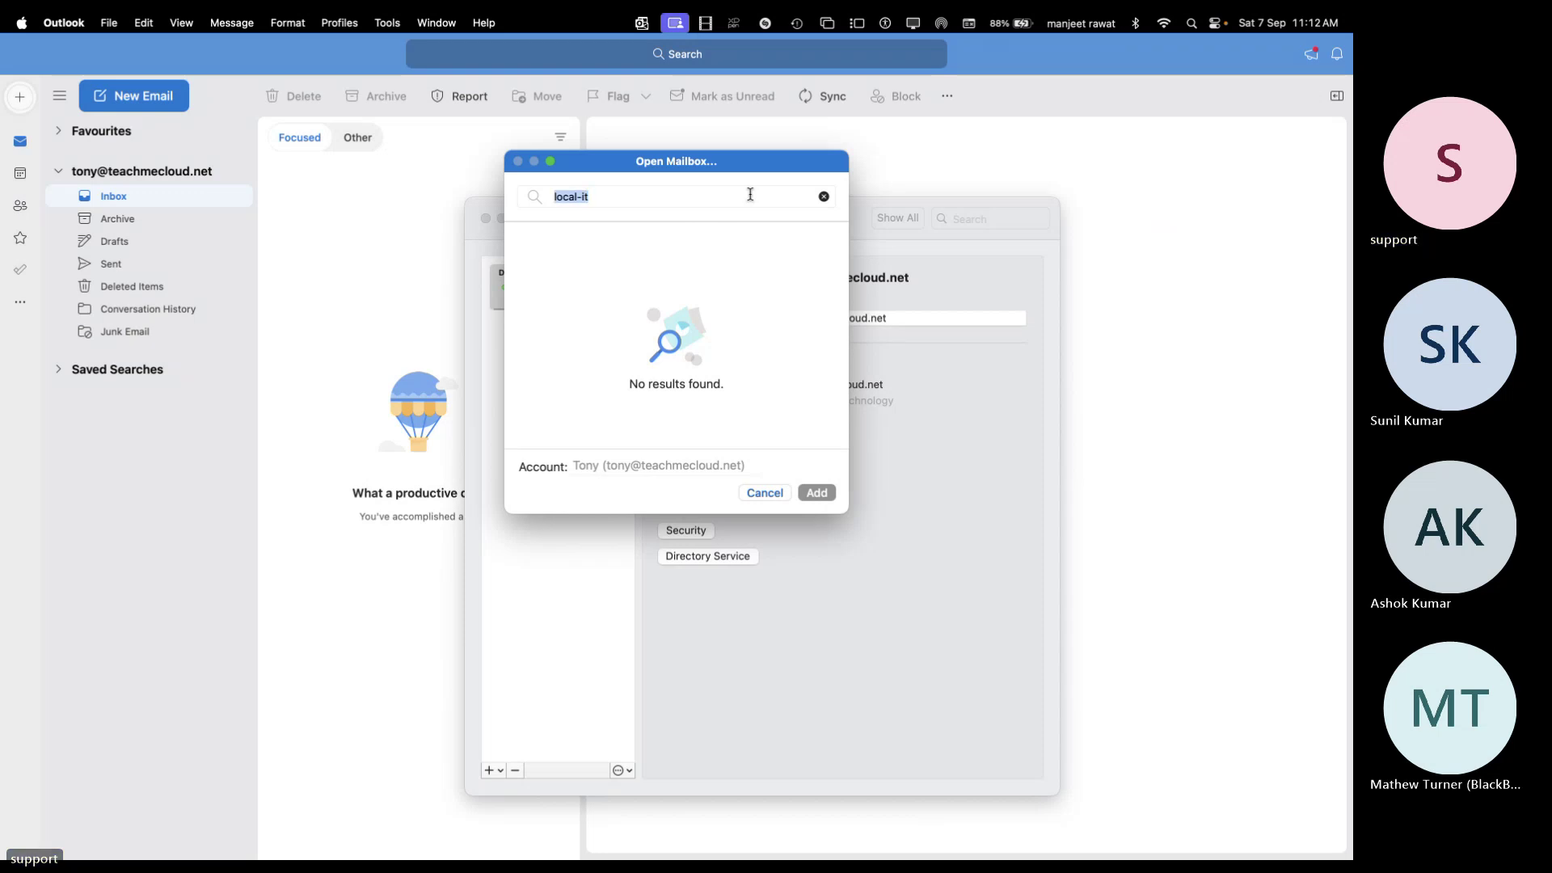
{"action": "left_click", "coordinate": [750, 194]}
{"action": "type", "text": "@teachmecloud.net"}
{"action": "key", "text": "super+a"}
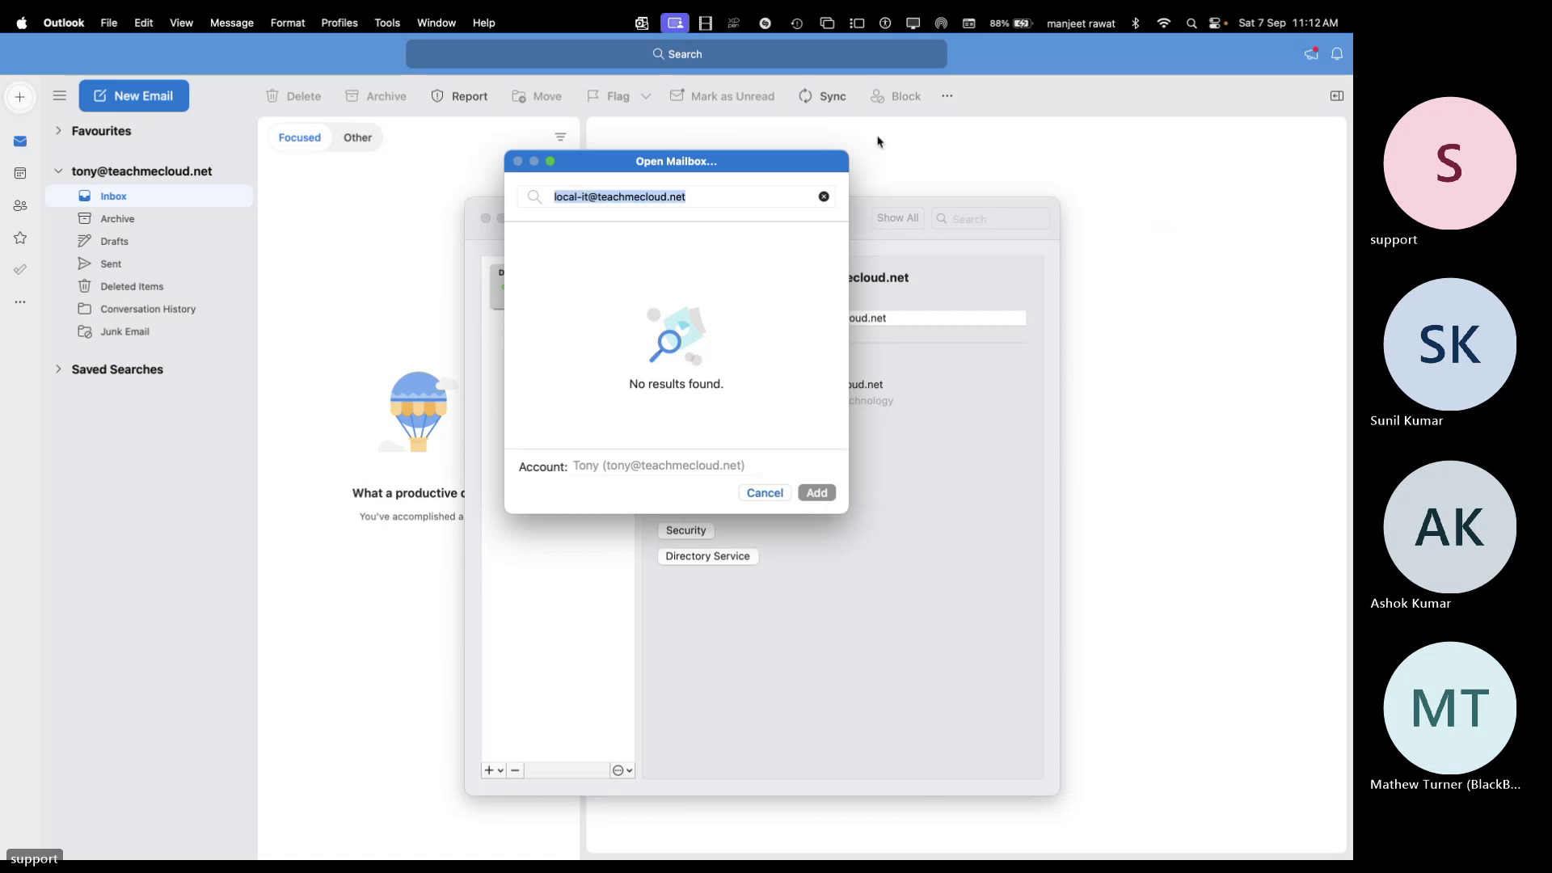
{"action": "left_click", "coordinate": [736, 197]}
{"action": "key", "text": "super+a"}
{"action": "left_click", "coordinate": [662, 351]}
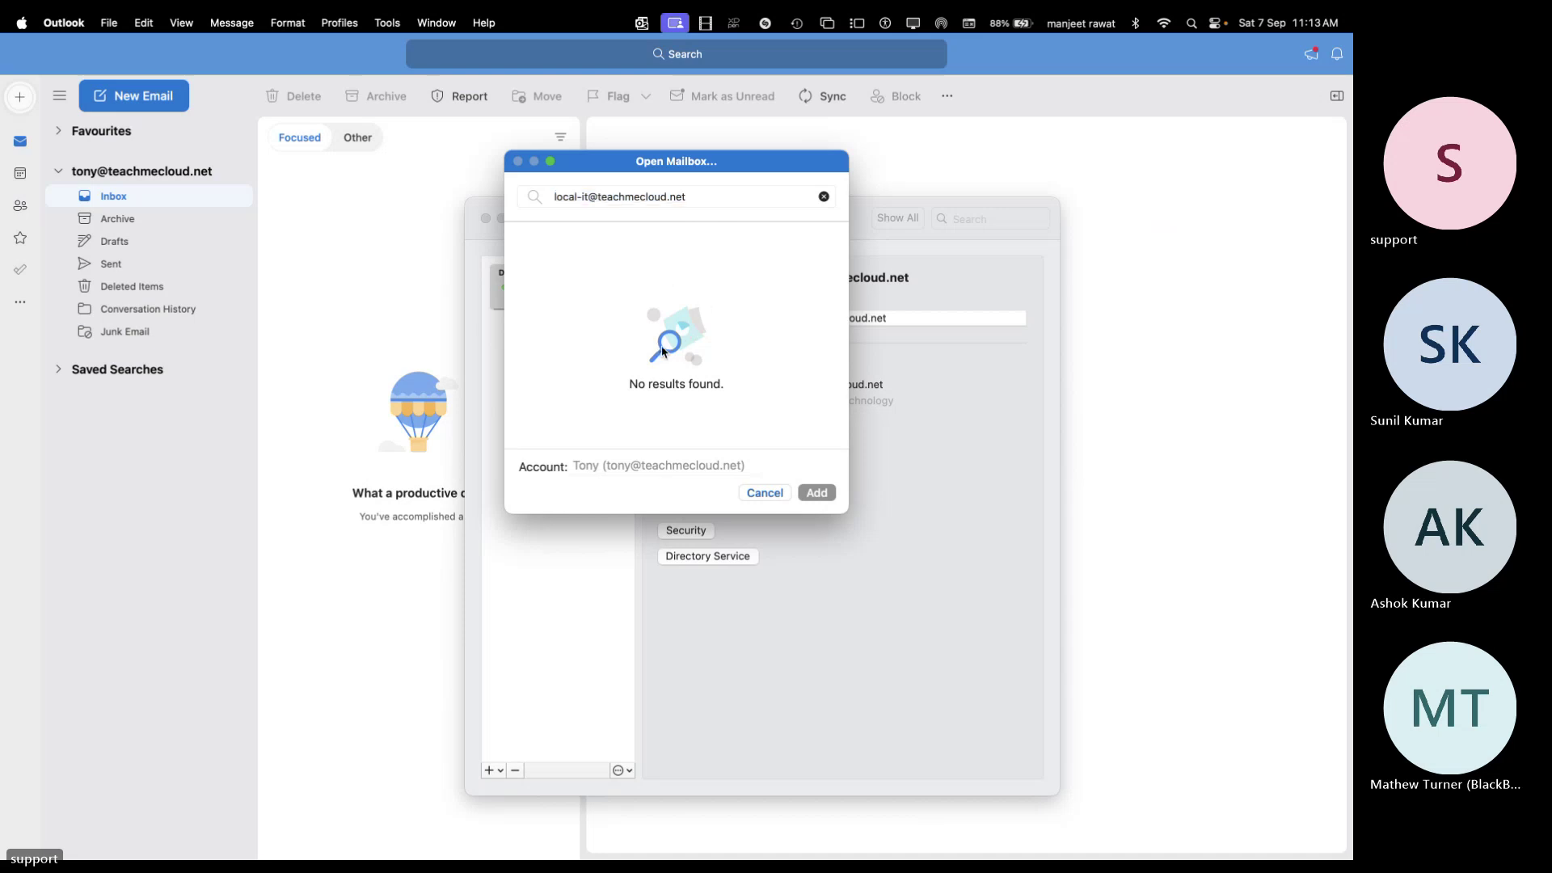
{"action": "left_click", "coordinate": [705, 199]}
{"action": "left_click", "coordinate": [764, 494]}
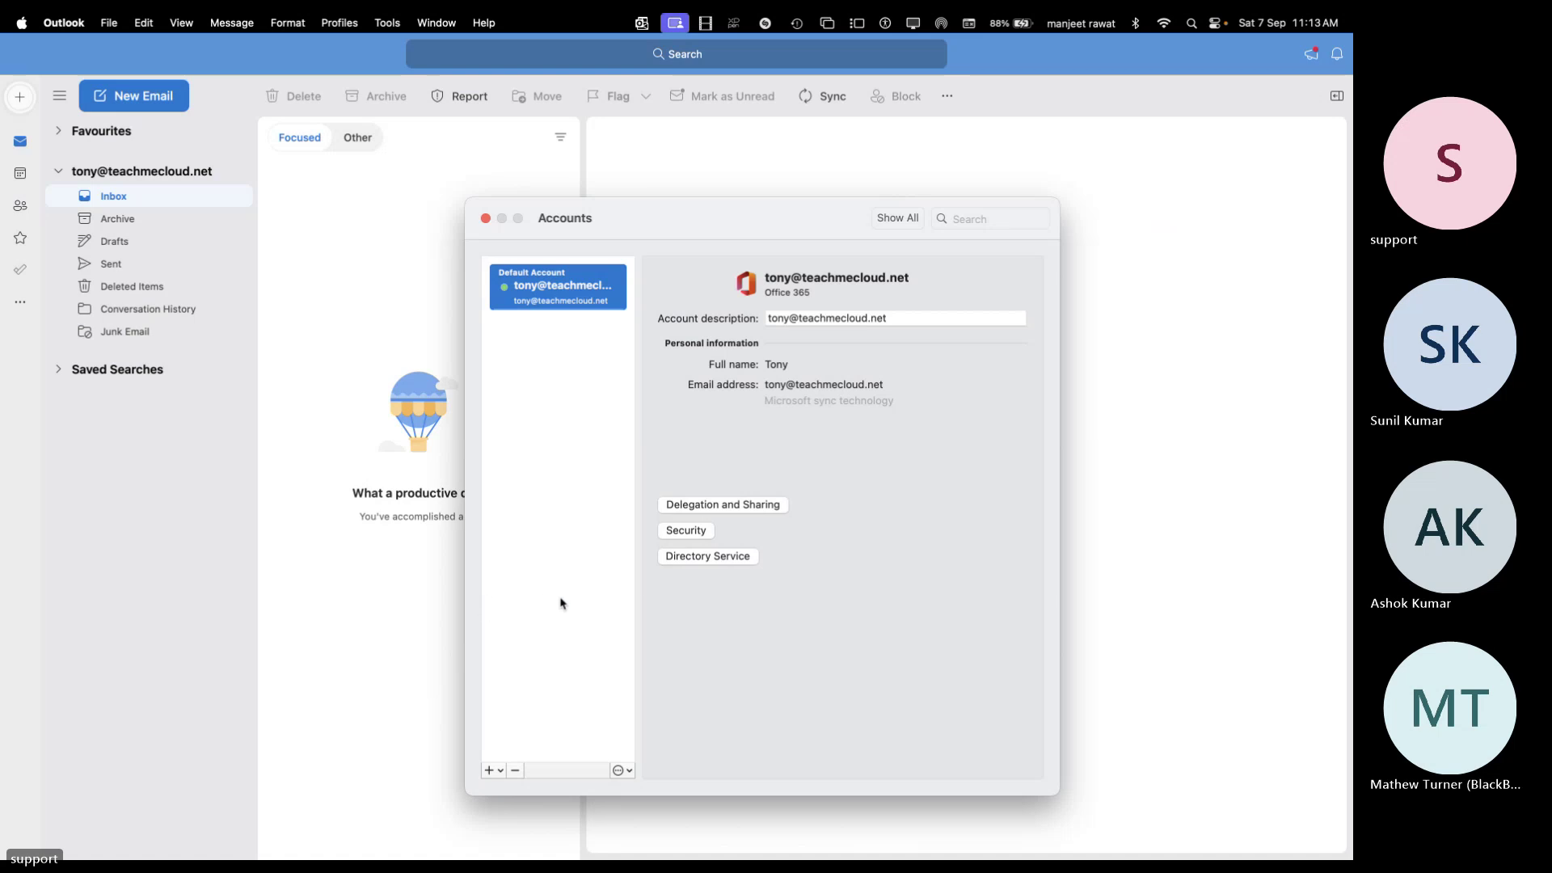
{"action": "left_click", "coordinate": [496, 774]}
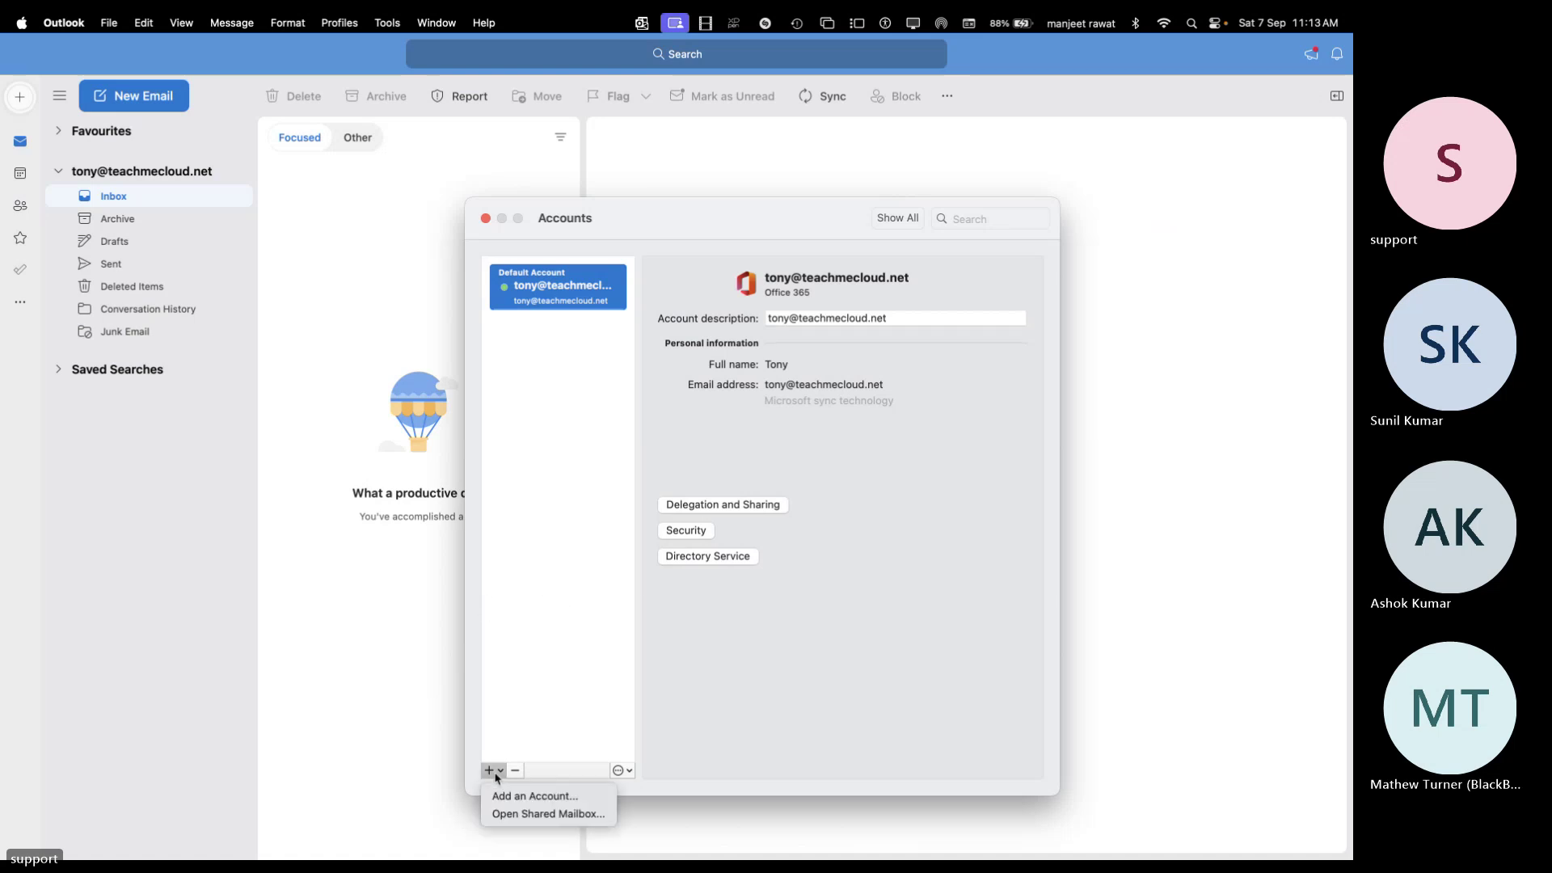
{"action": "left_click", "coordinate": [529, 820]}
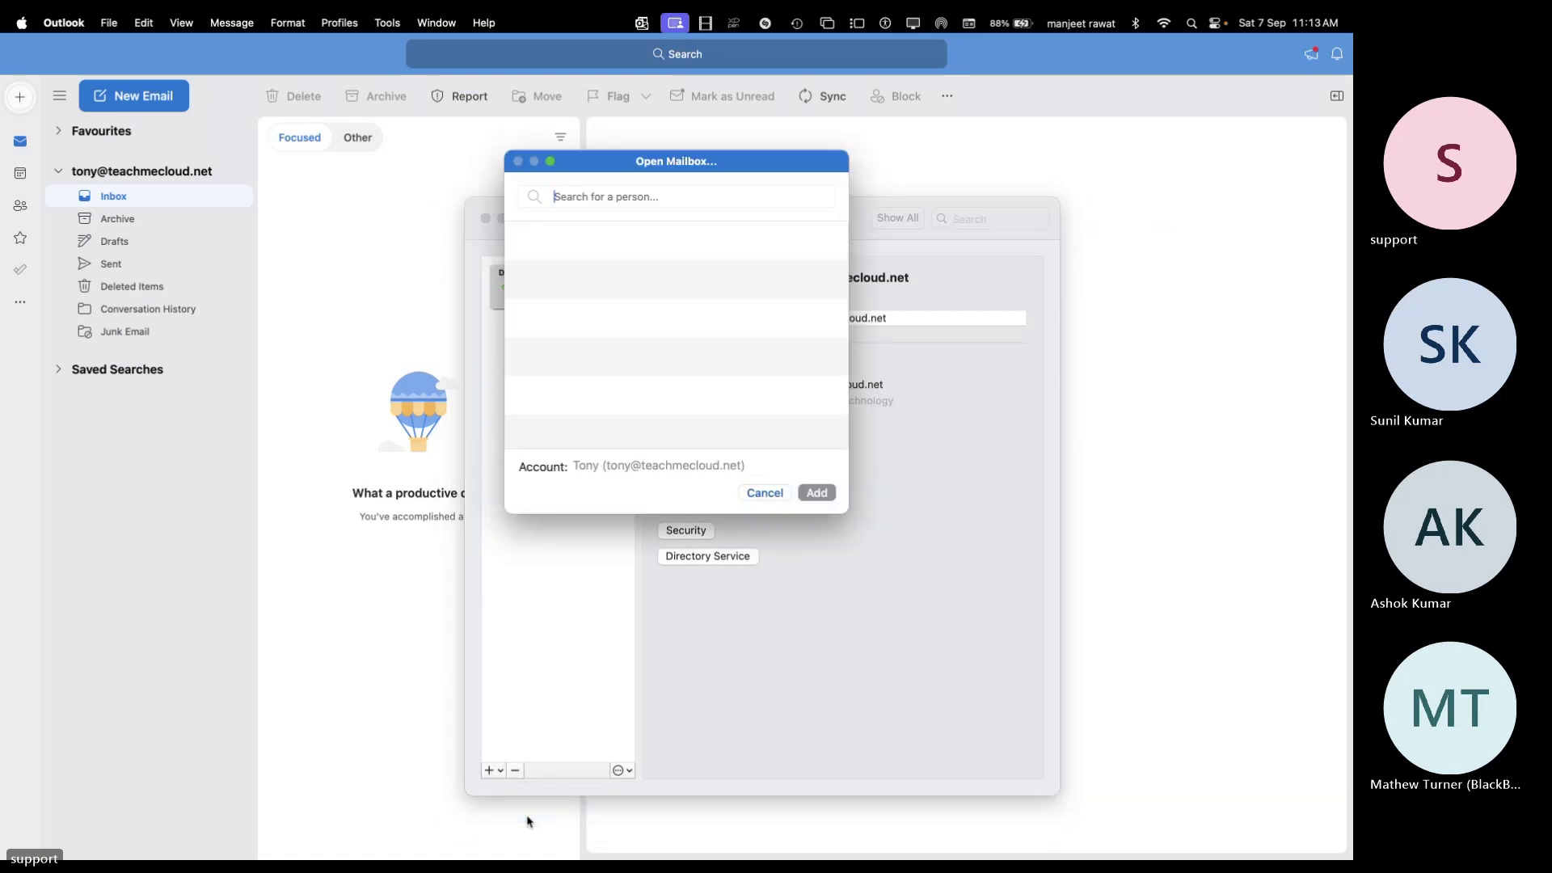
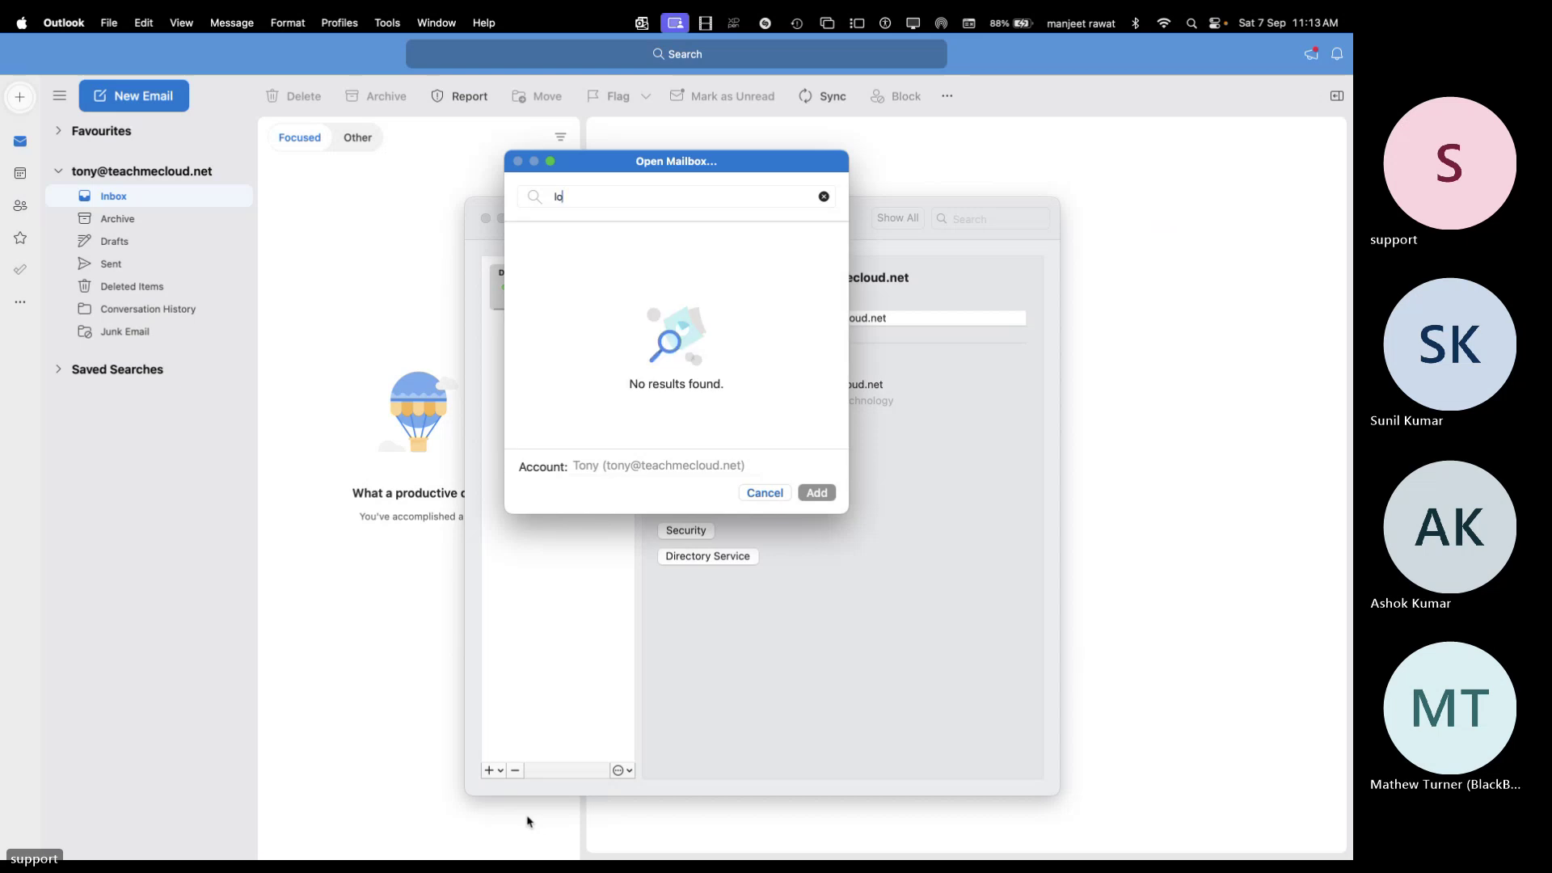
{"action": "left_click", "coordinate": [809, 377]}
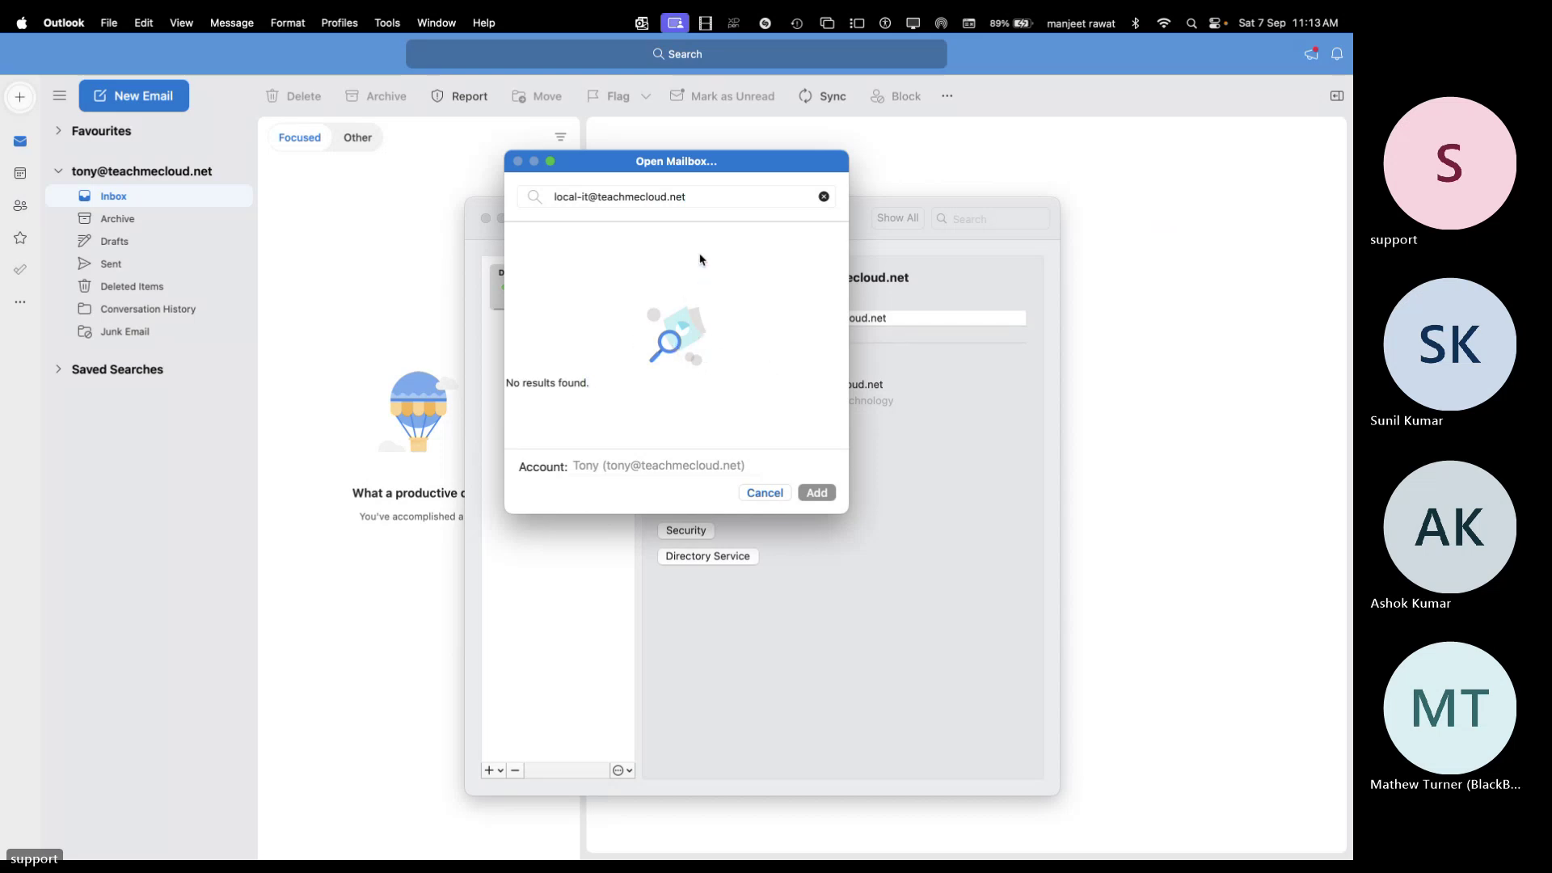
{"action": "left_click", "coordinate": [707, 194]}
{"action": "key", "text": "super+a"}
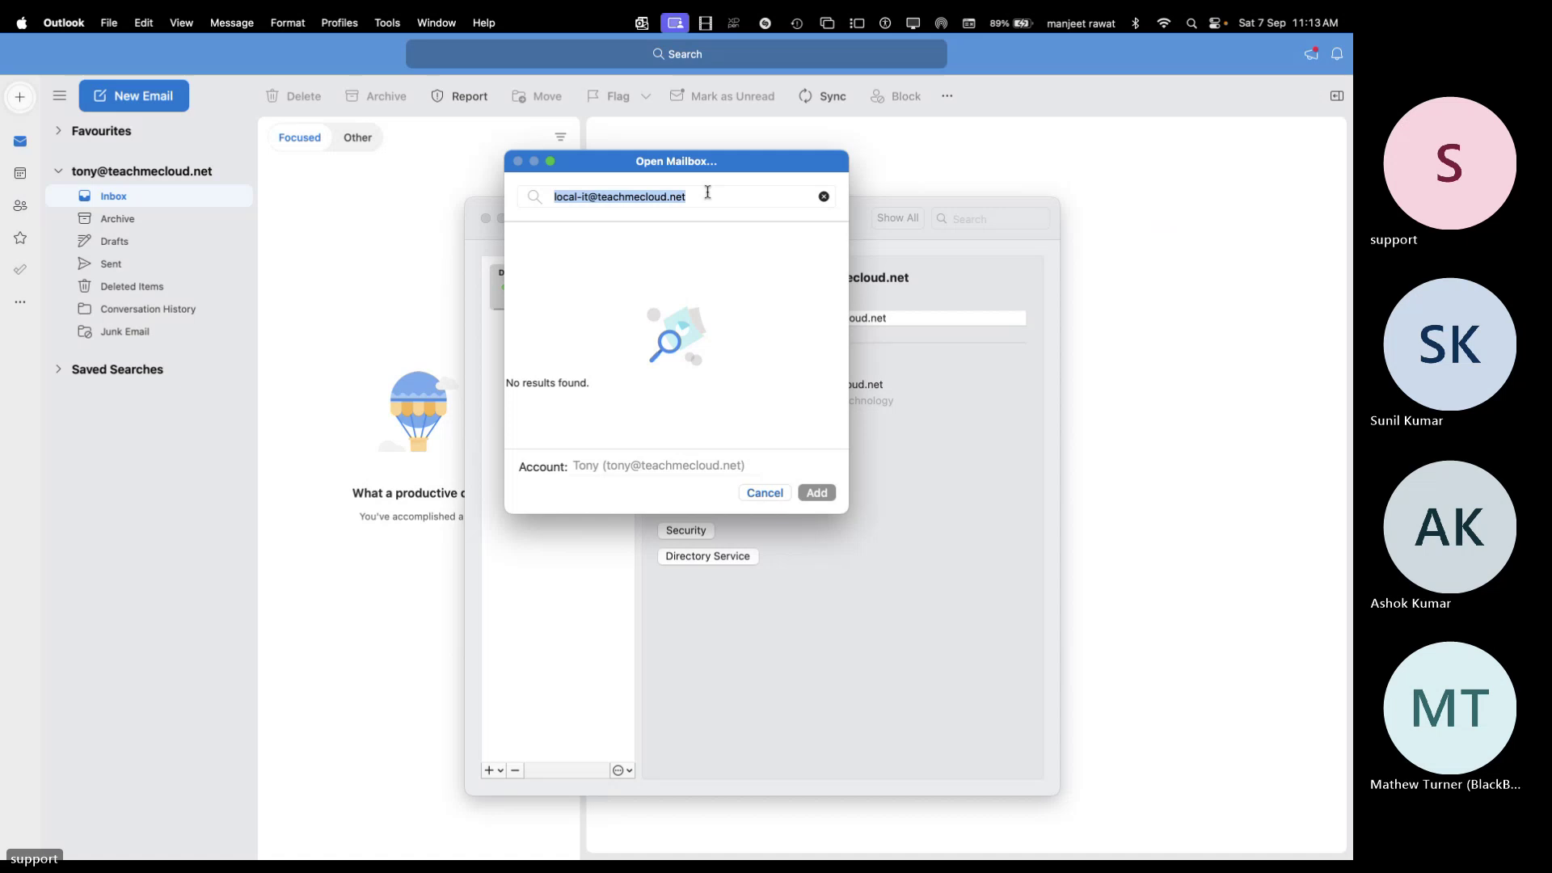
{"action": "left_click", "coordinate": [668, 350]}
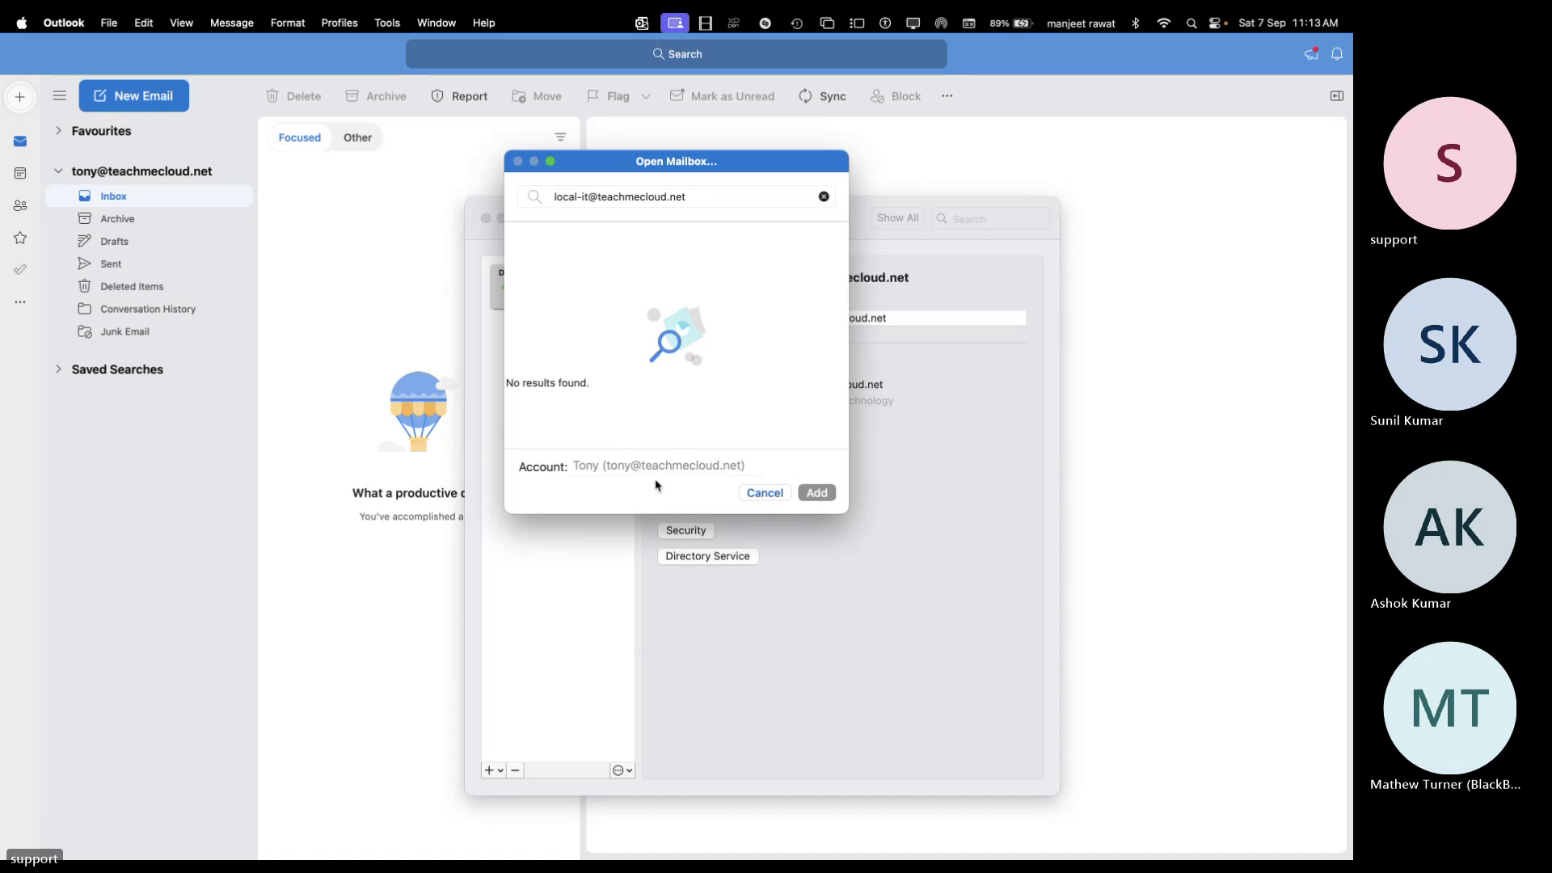
{"action": "left_click", "coordinate": [765, 493]}
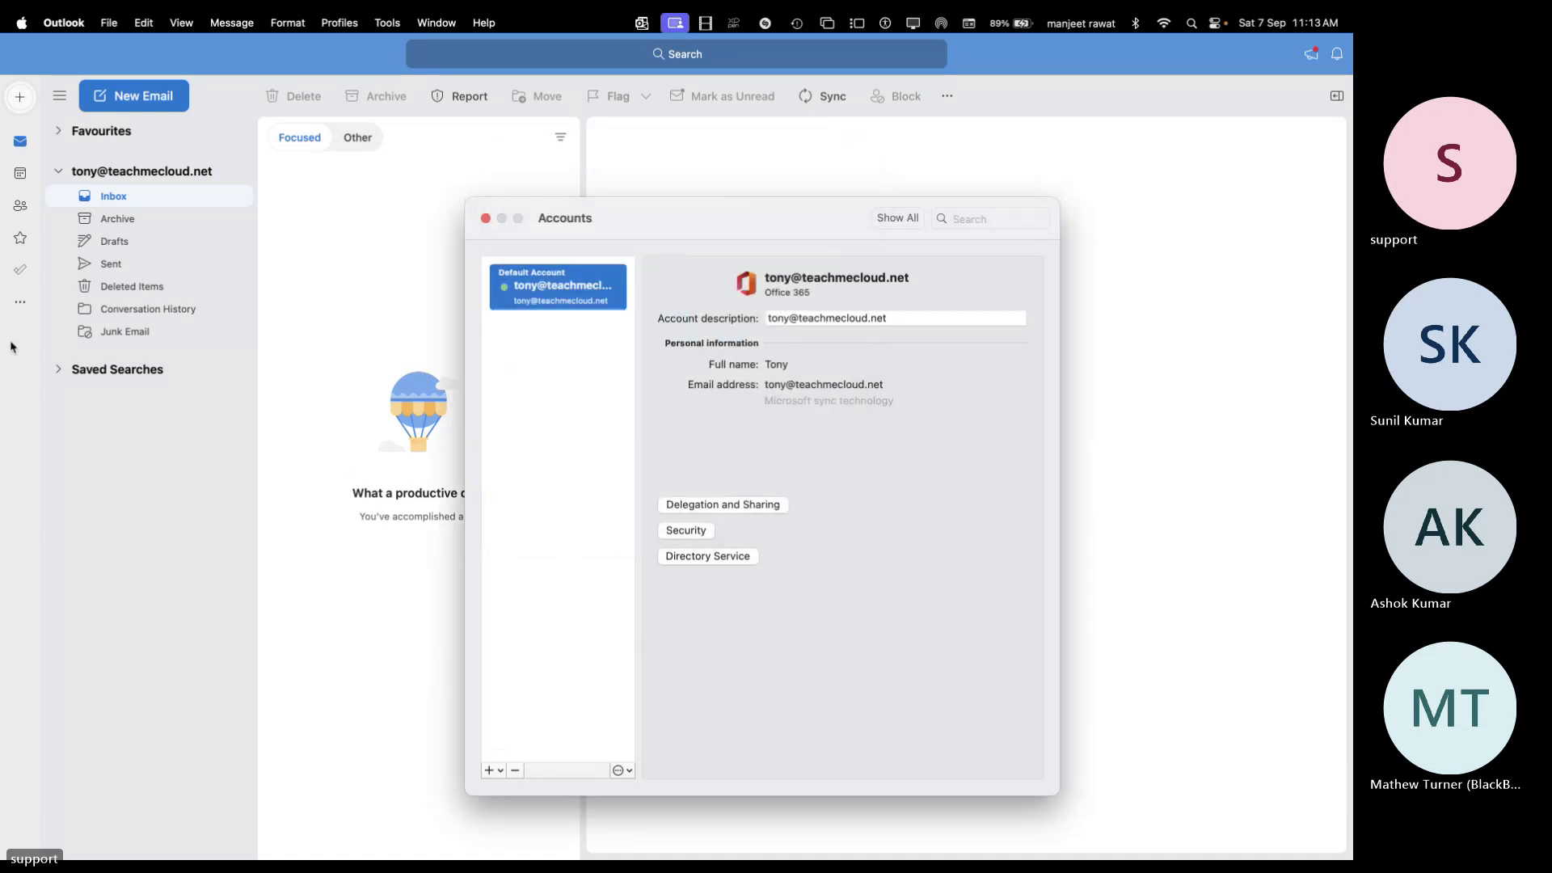
Expand the Saved Searches folders in the mail window
{"action": "left_click", "coordinate": [68, 376]}
{"action": "left_click", "coordinate": [67, 375]}
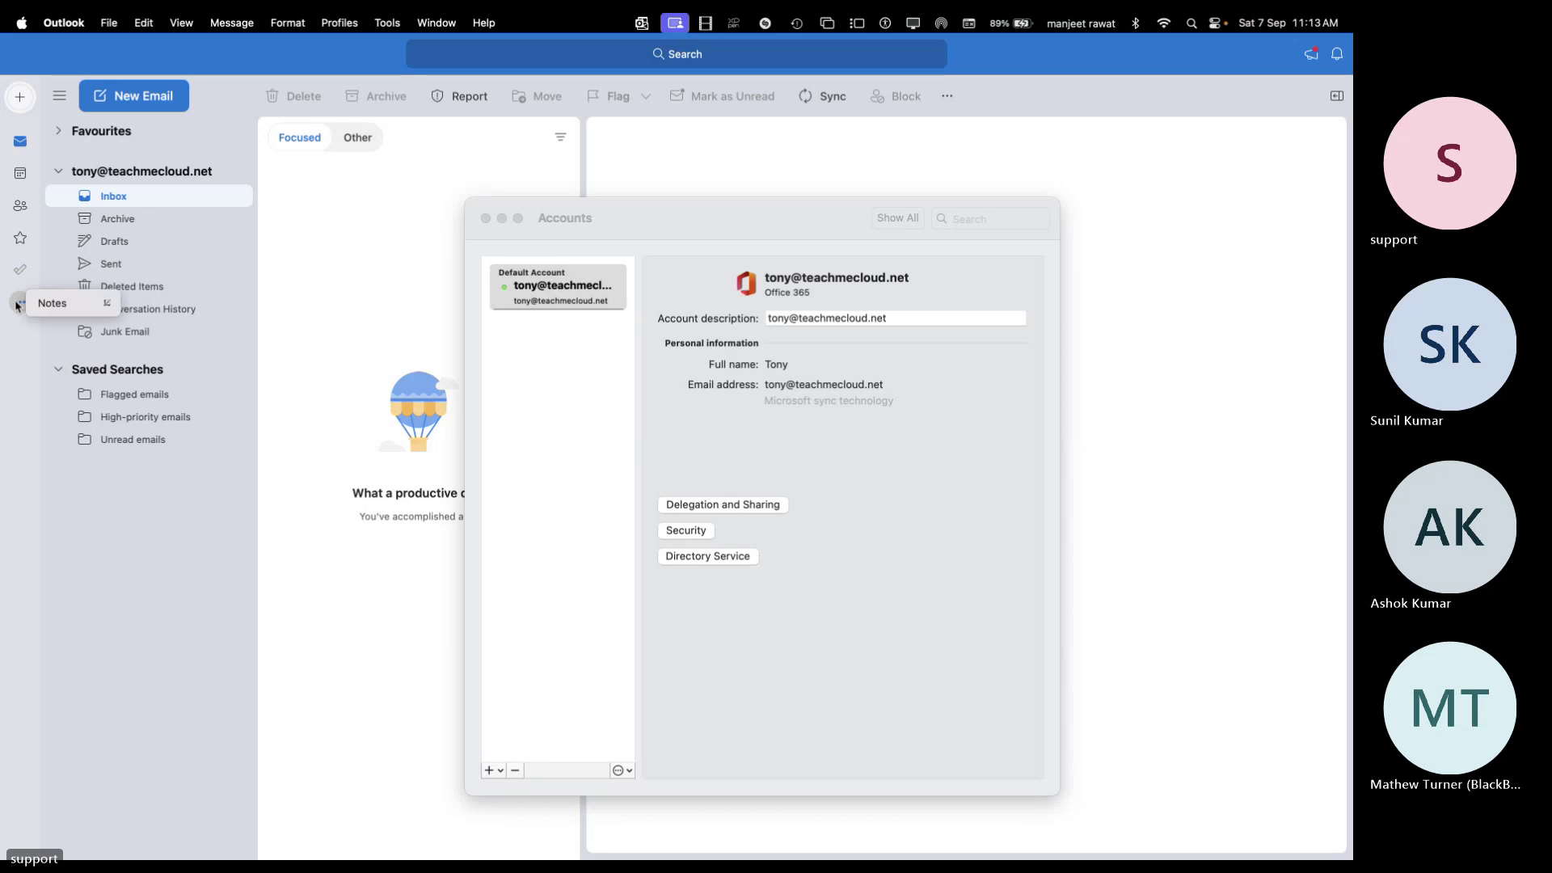
{"action": "left_click", "coordinate": [23, 24]}
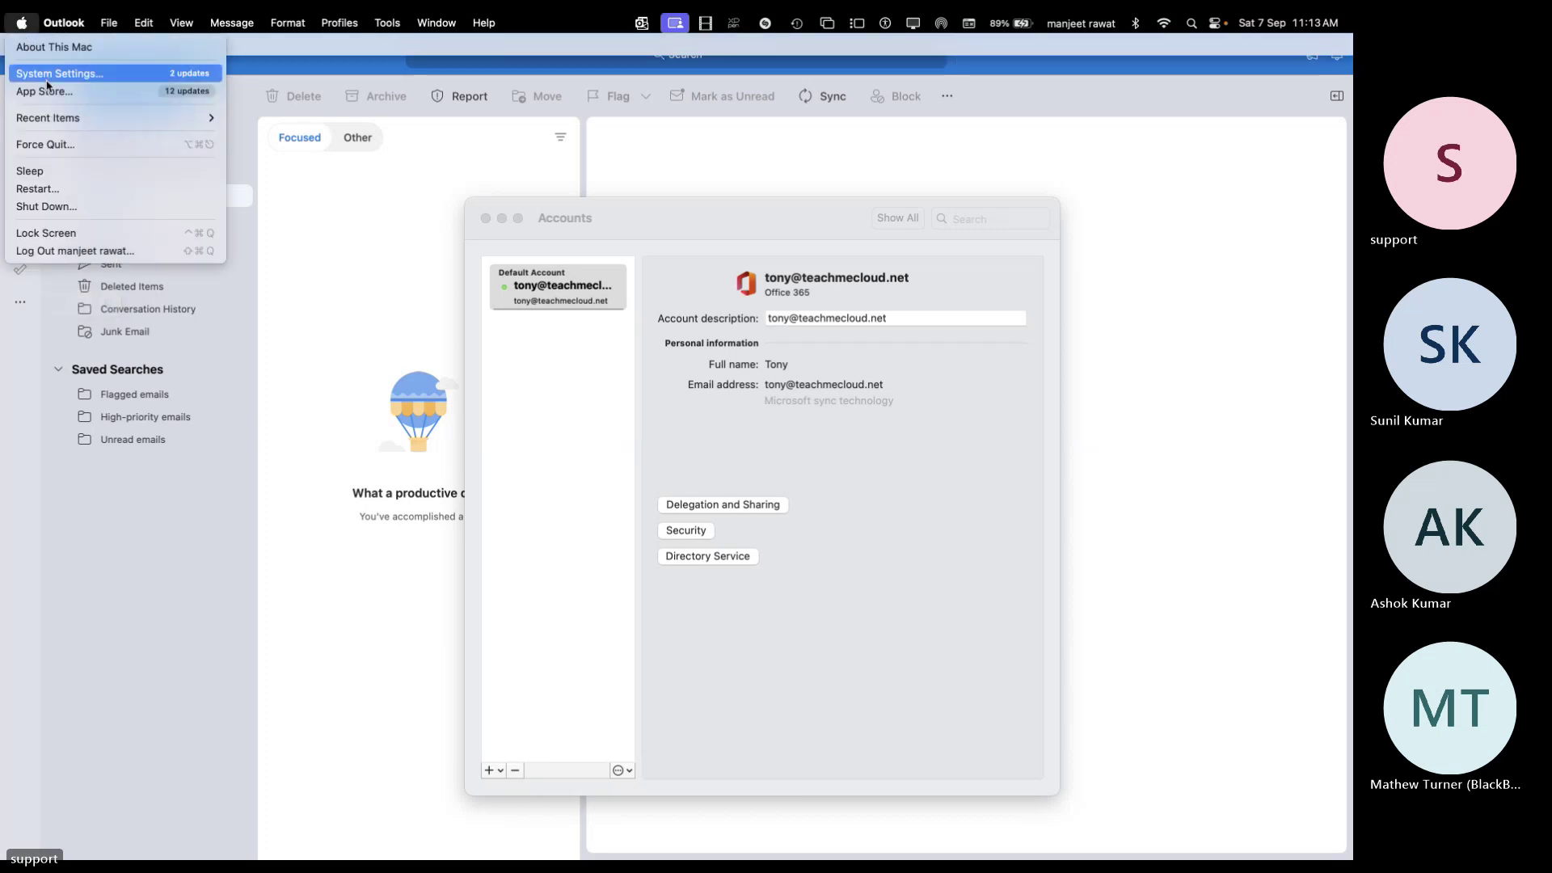
{"action": "left_click", "coordinate": [153, 518]}
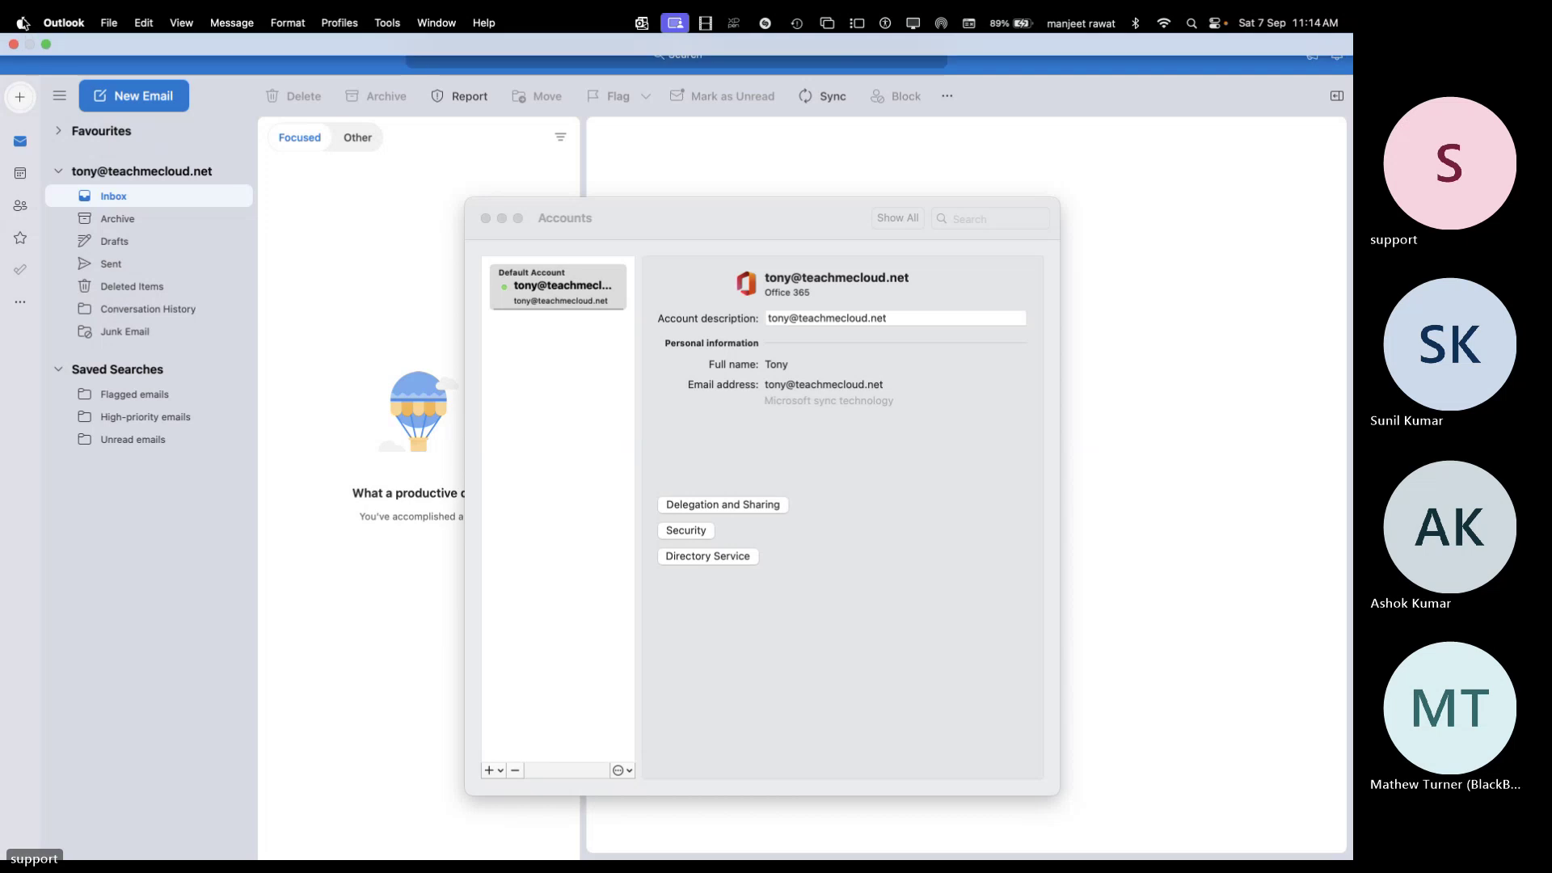
From Outlook Settings > Accounts, reopen Open Shared Mailbox and start typing 'local-'
{"action": "left_click", "coordinate": [68, 27]}
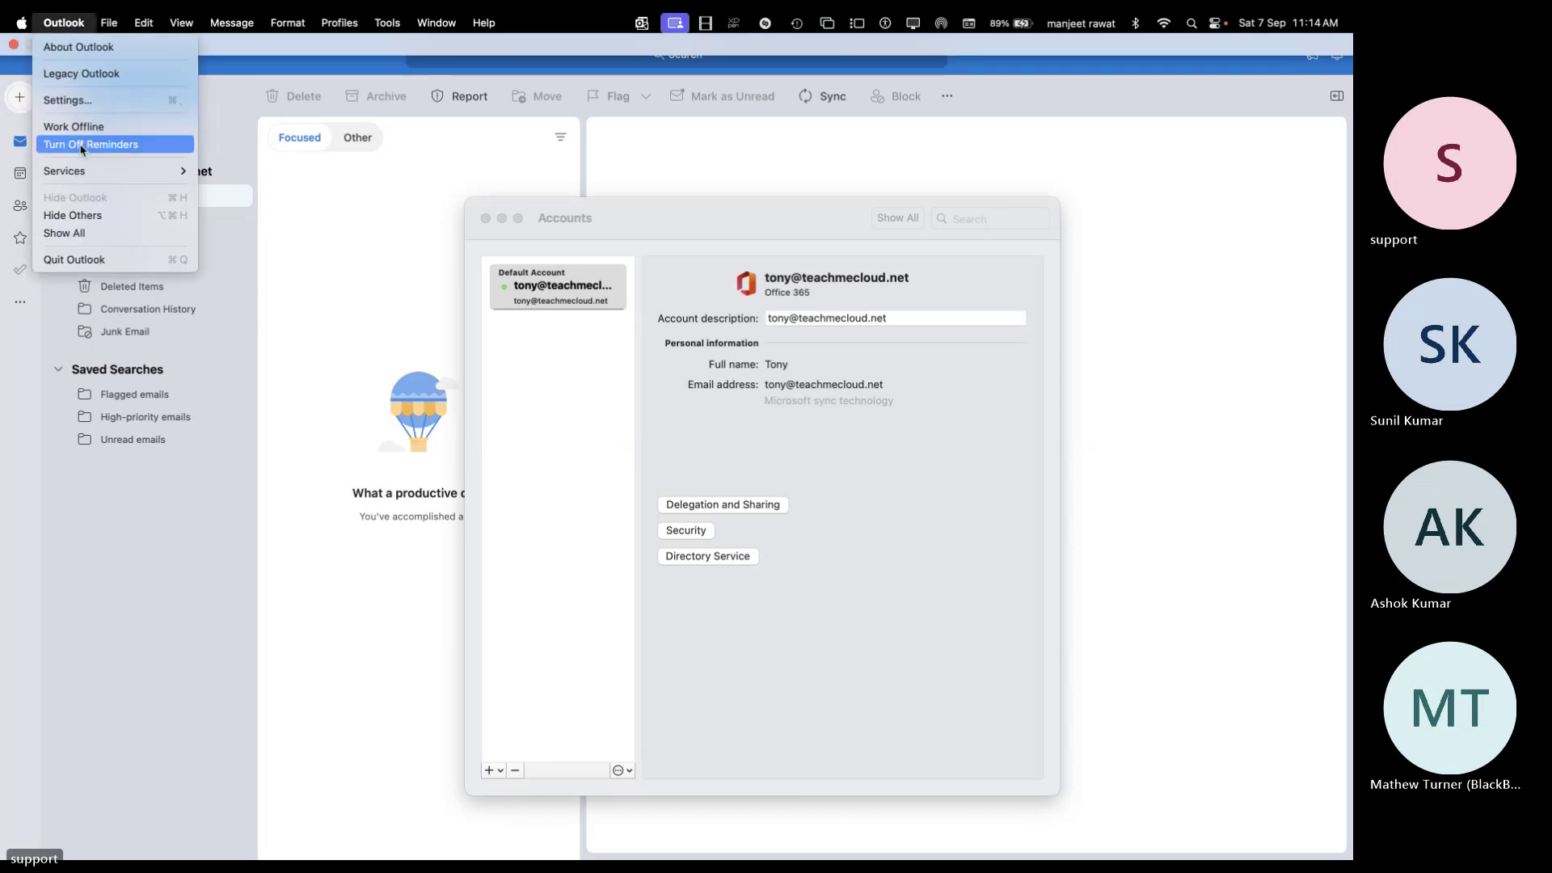
{"action": "left_click", "coordinate": [75, 103]}
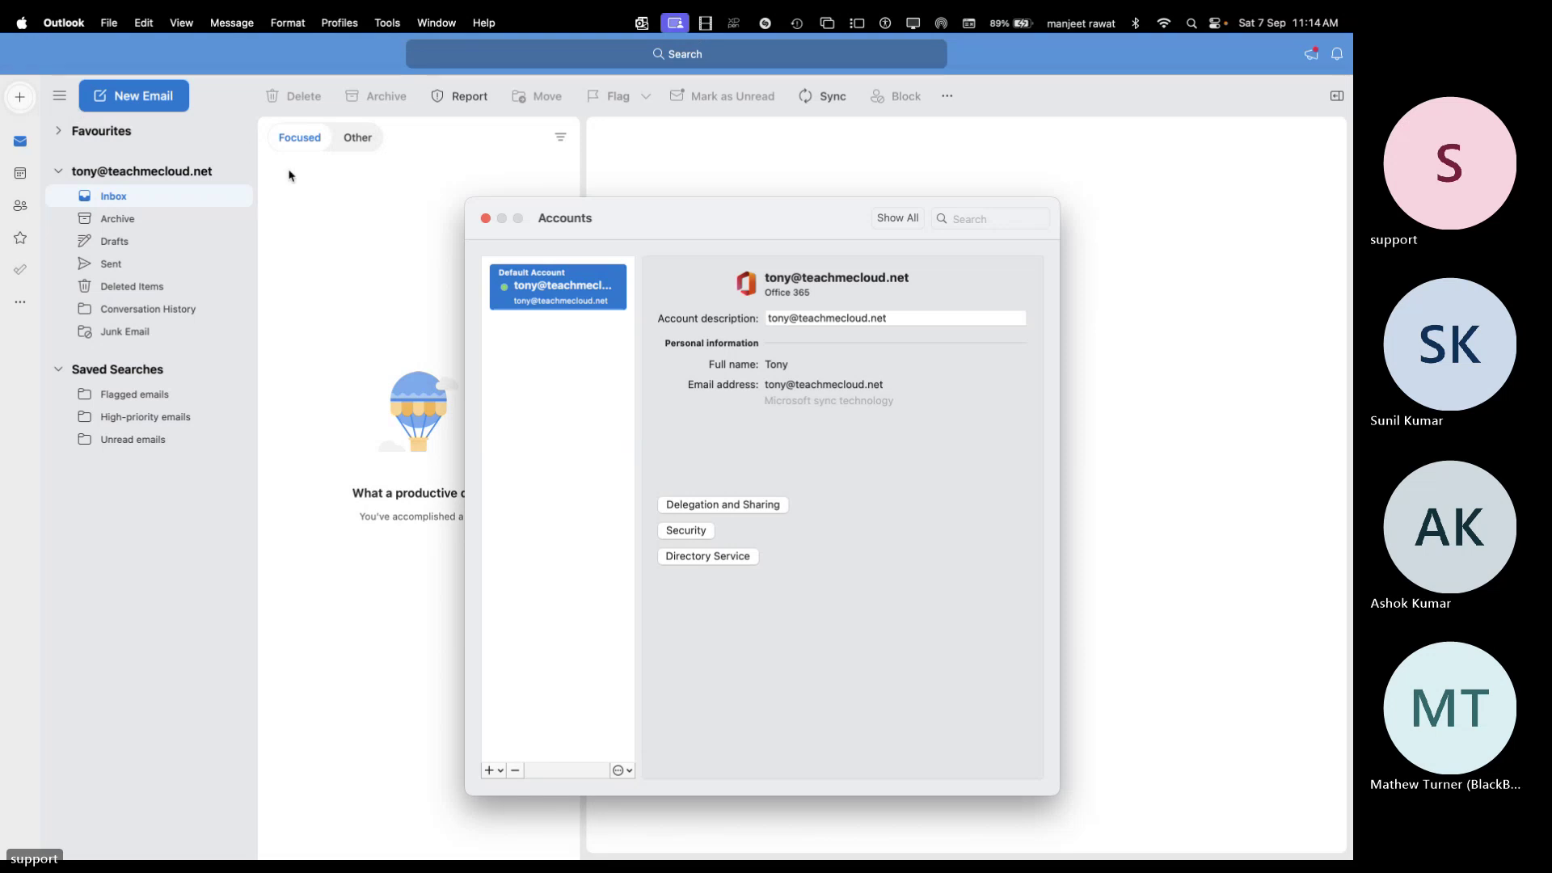
{"action": "left_click", "coordinate": [631, 777]}
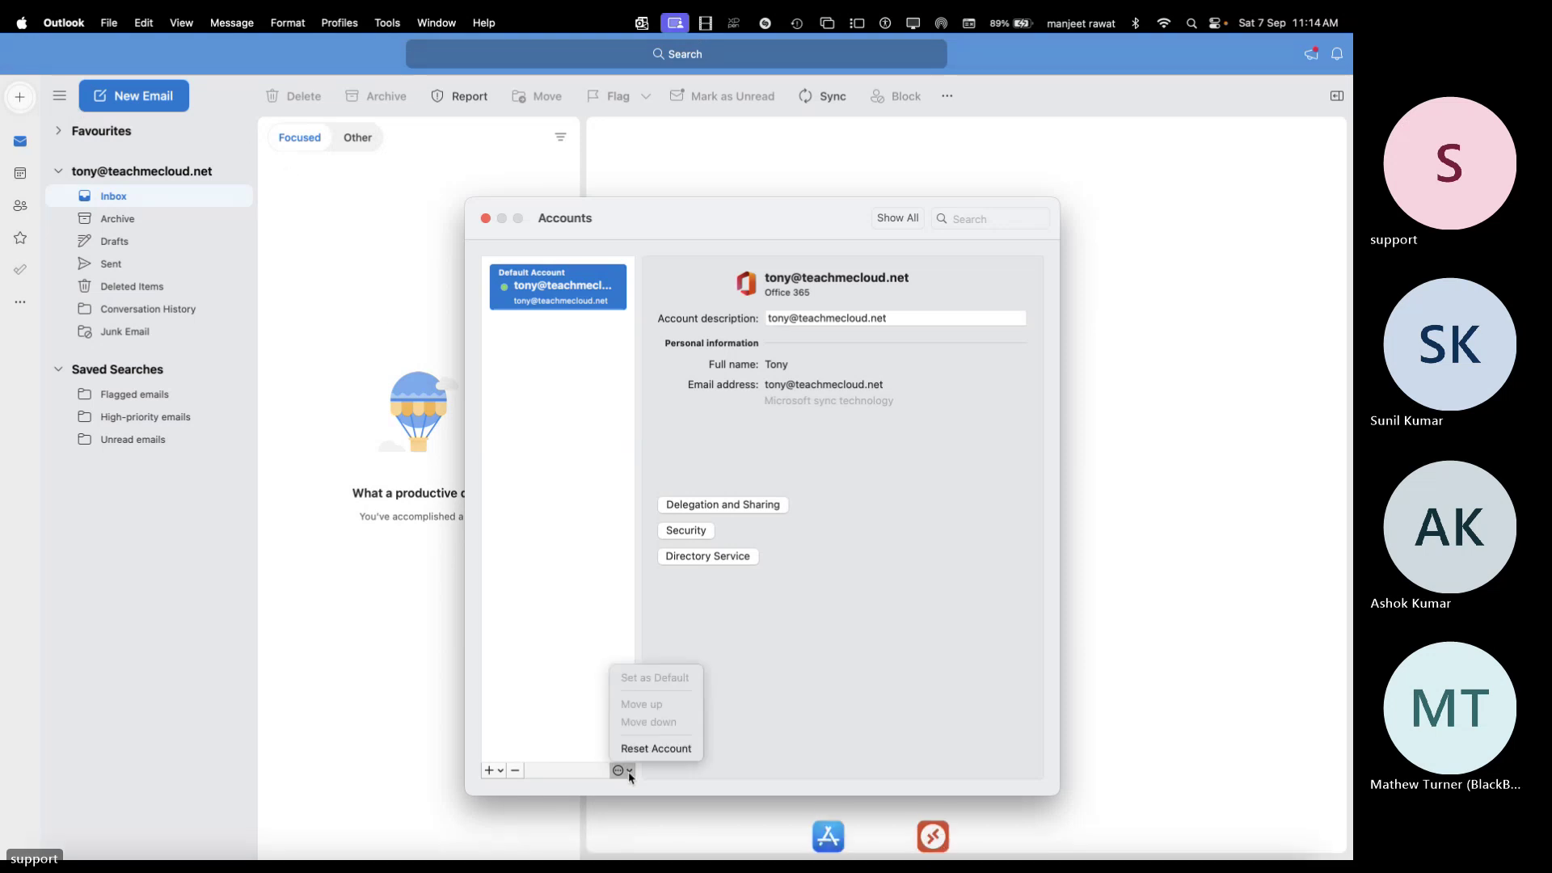
{"action": "left_click", "coordinate": [759, 721]}
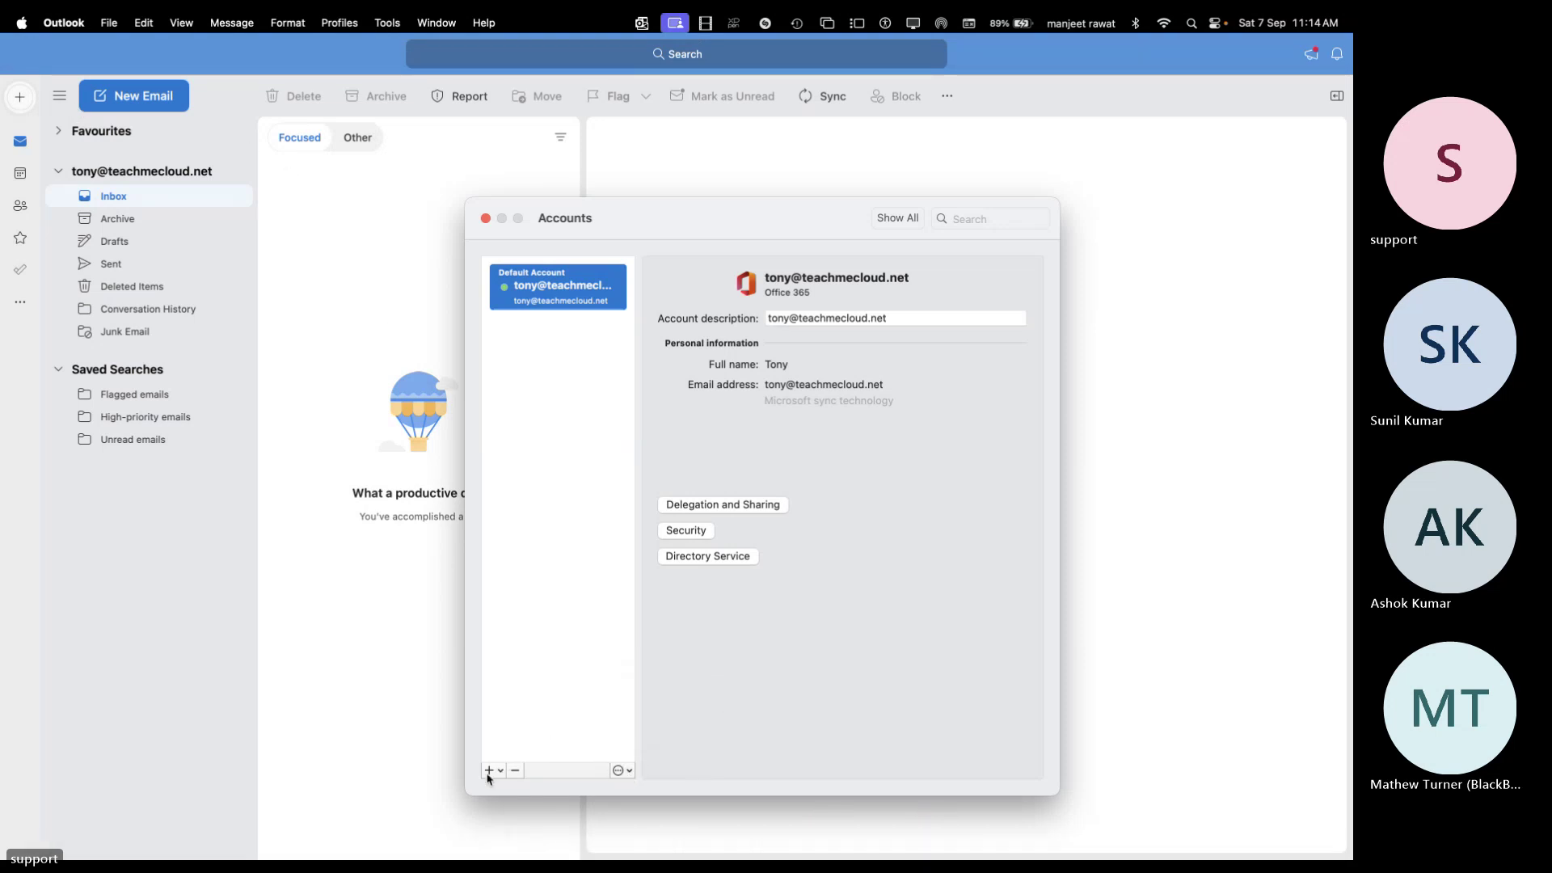
{"action": "left_click", "coordinate": [488, 771]}
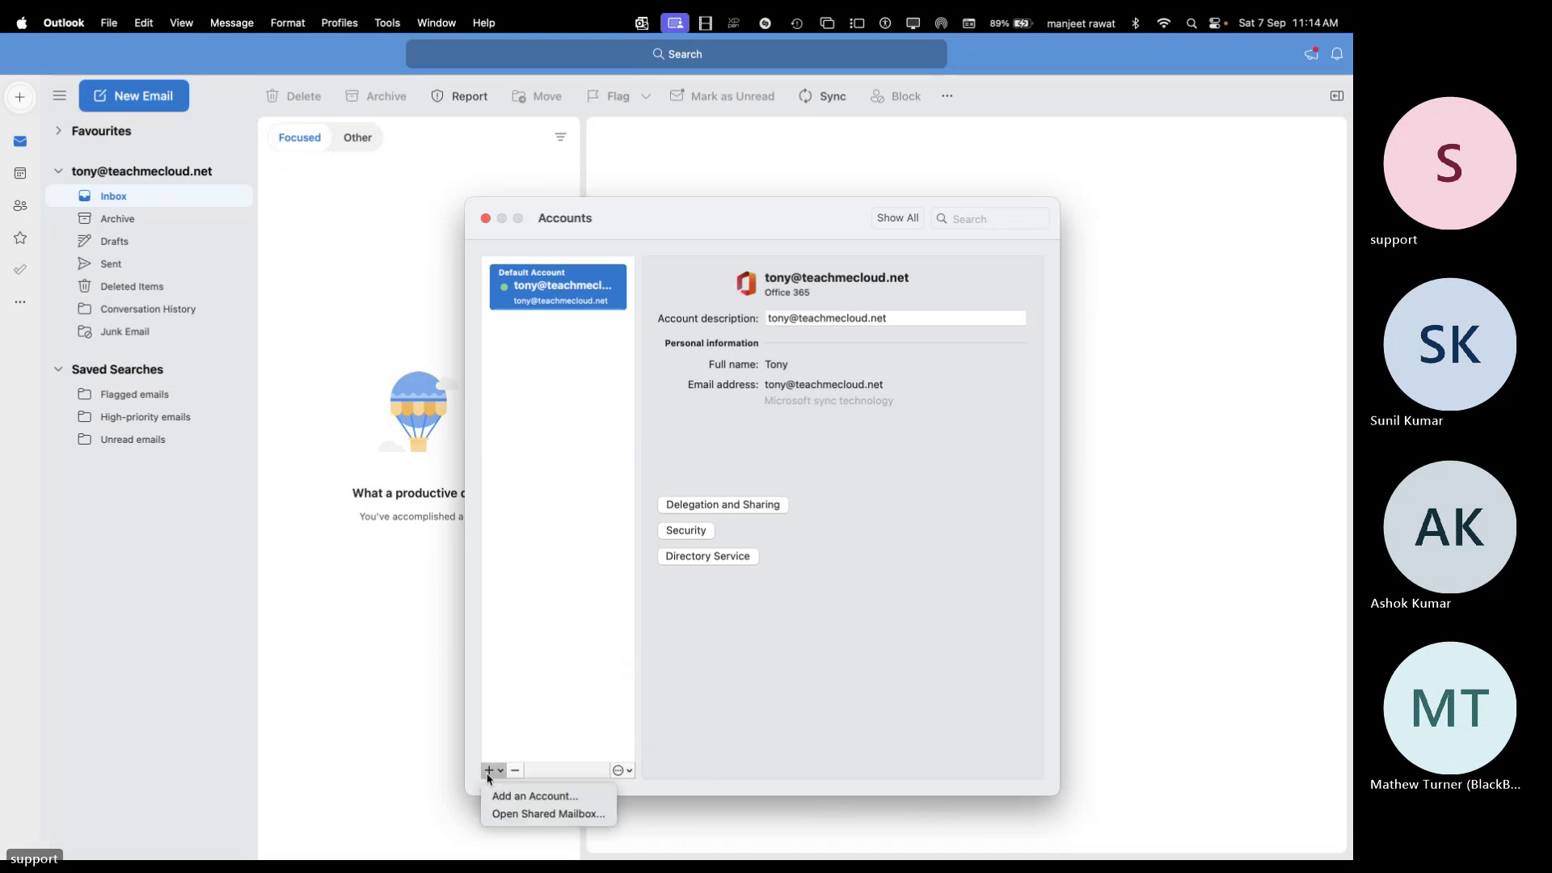
{"action": "left_click", "coordinate": [533, 814]}
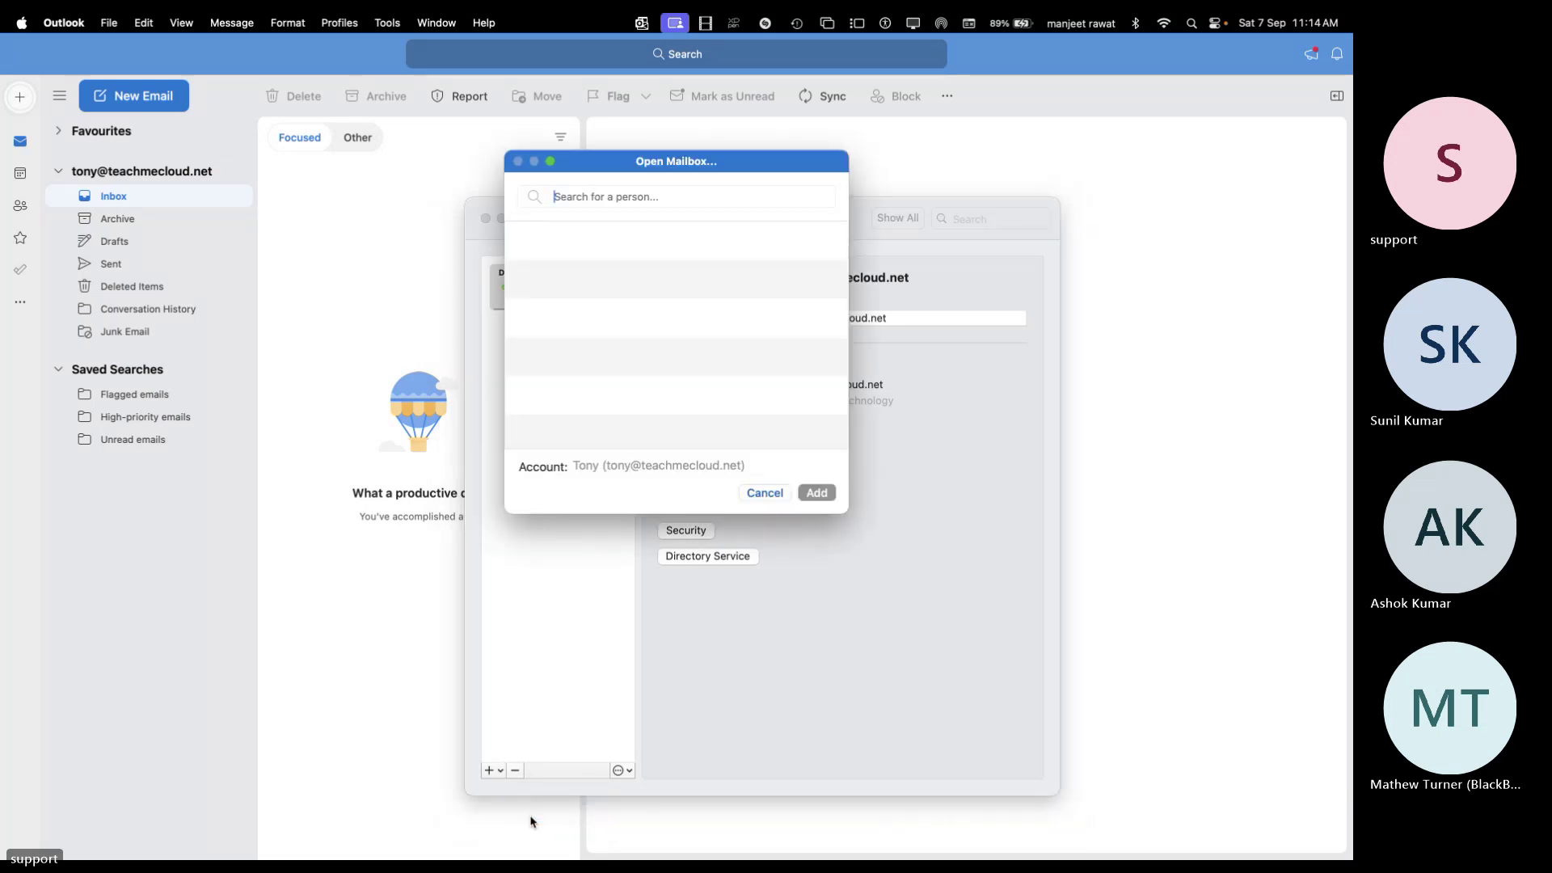
{"action": "type", "text": "lo"}
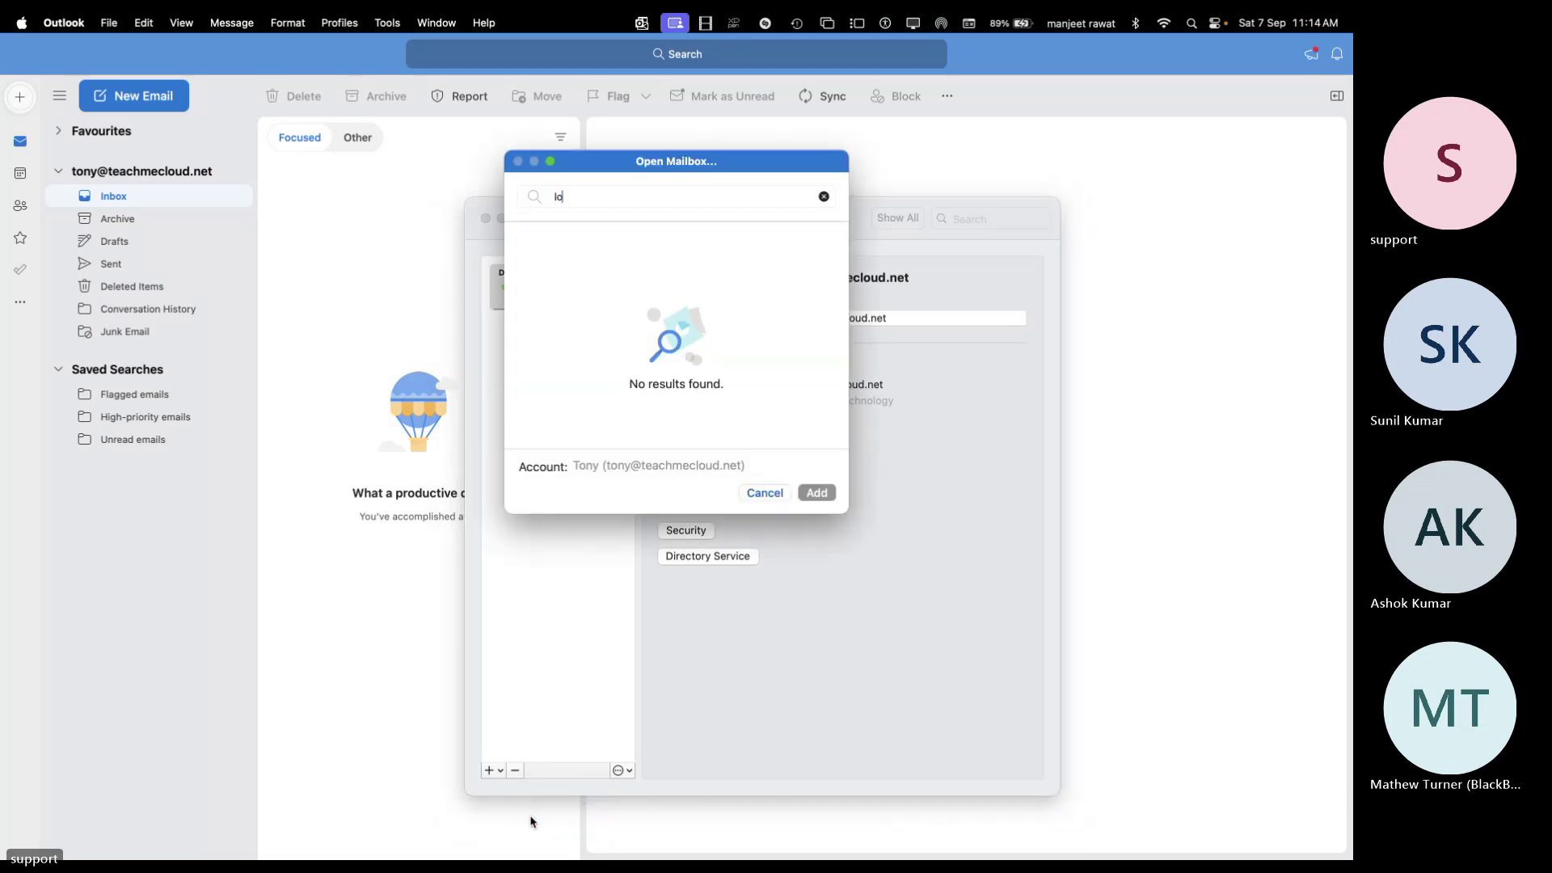
{"action": "type", "text": "cal-it"}
{"action": "left_click", "coordinate": [765, 492]}
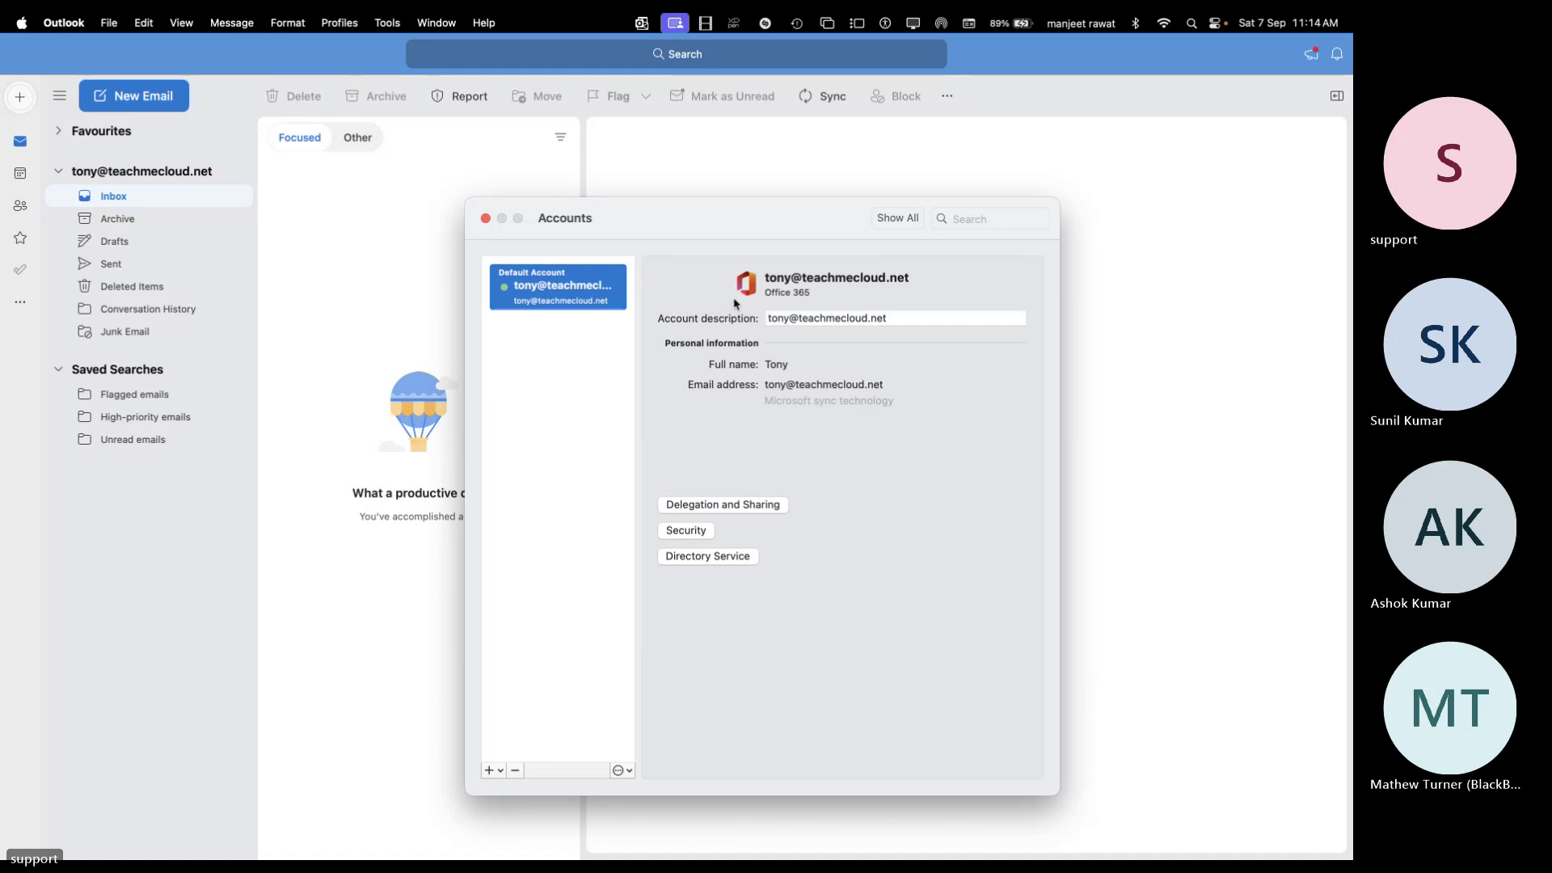
{"action": "left_click", "coordinate": [697, 531]}
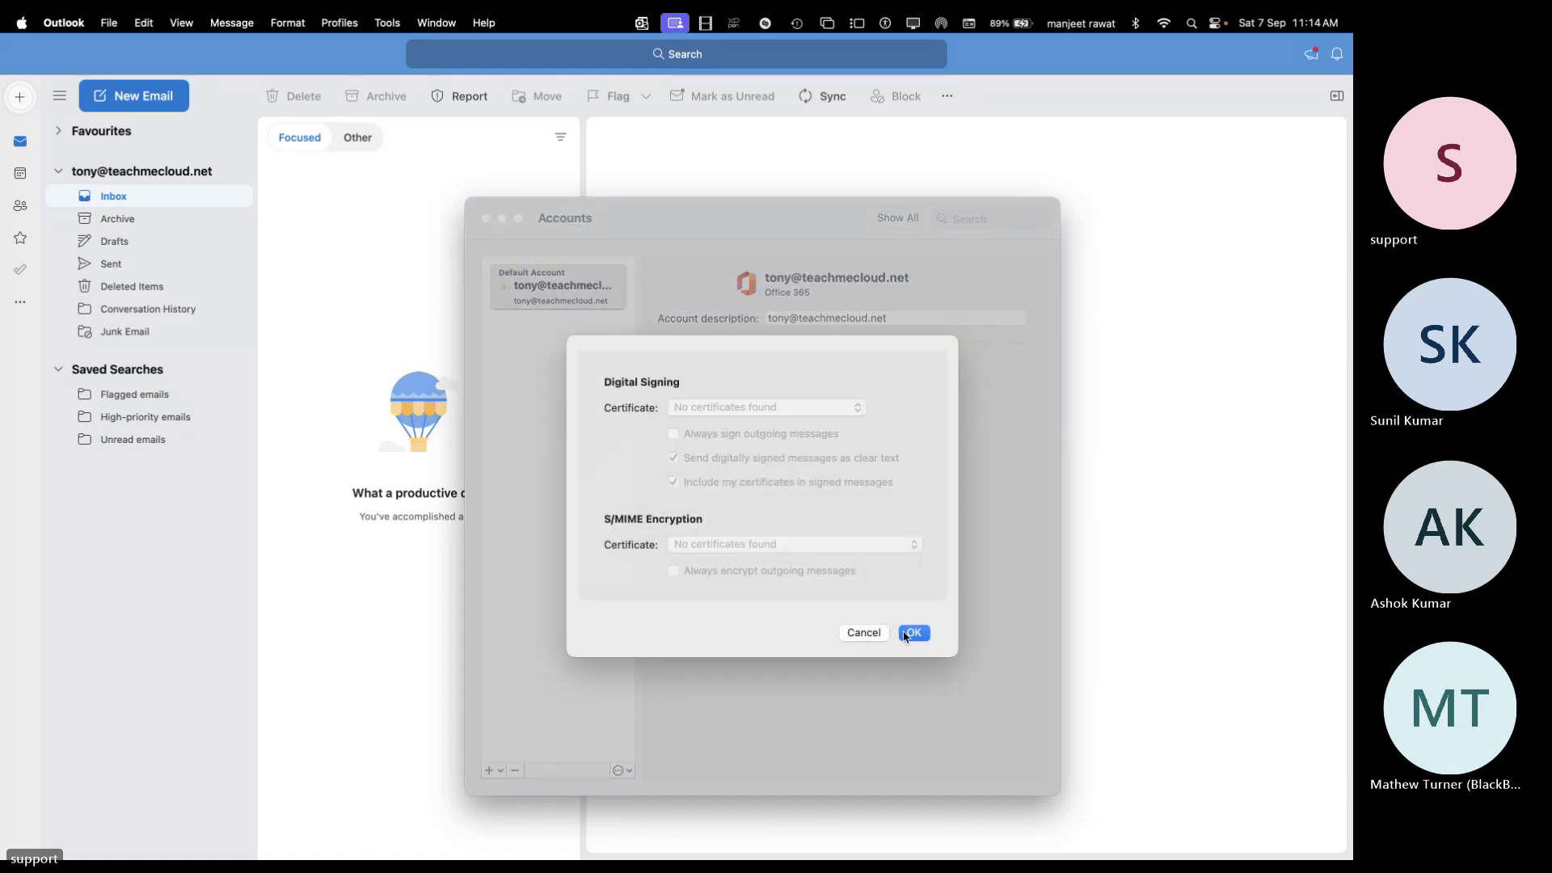
{"action": "left_click", "coordinate": [914, 638]}
{"action": "left_click", "coordinate": [738, 507]}
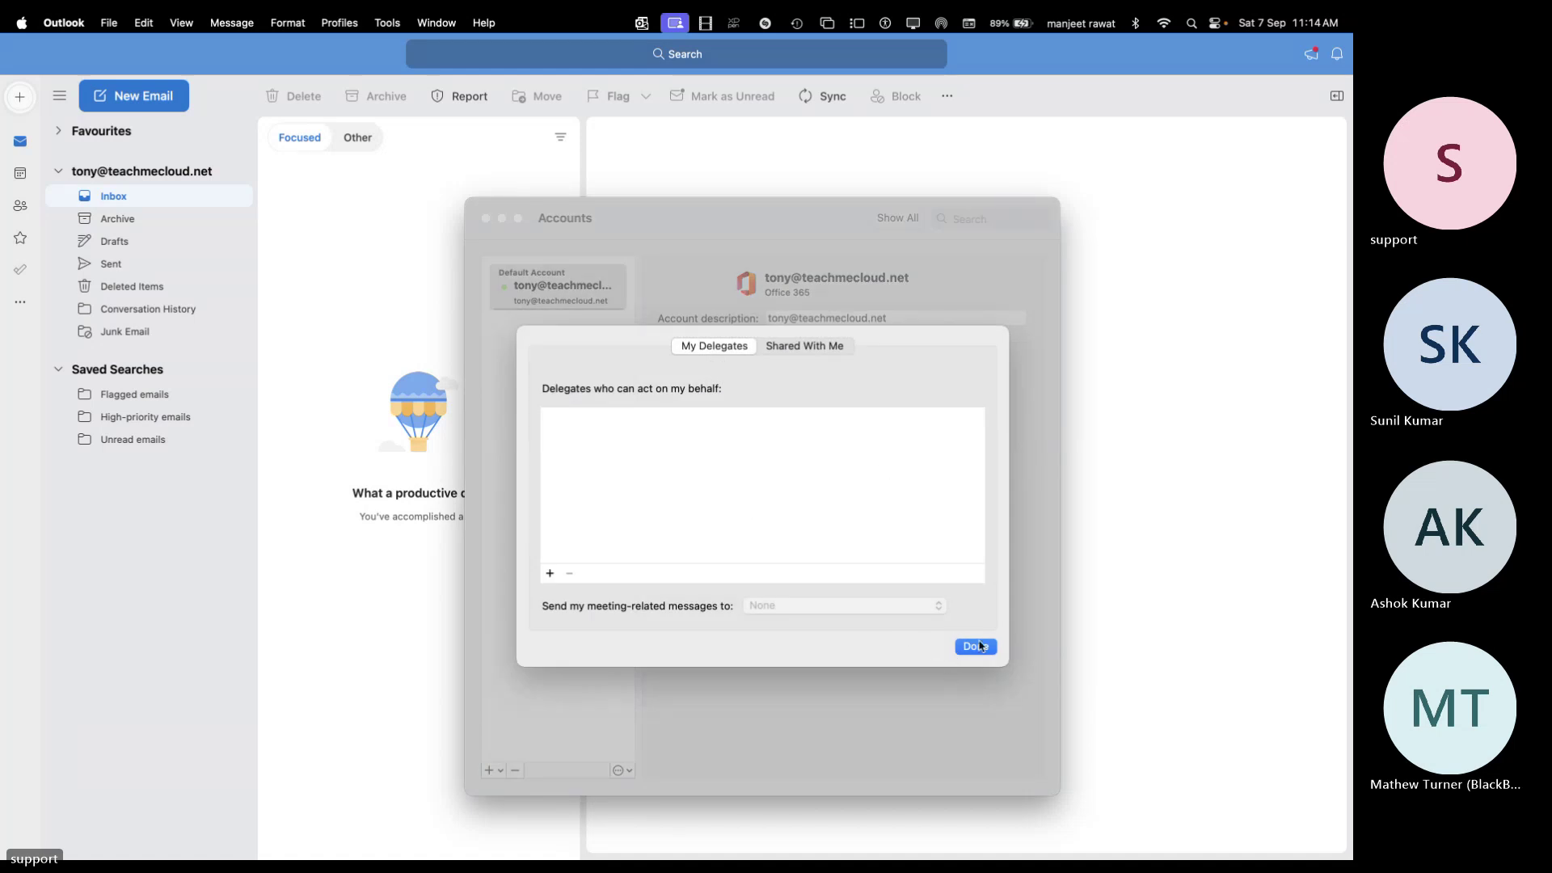
{"action": "left_click", "coordinate": [981, 645]}
{"action": "left_click", "coordinate": [714, 535]}
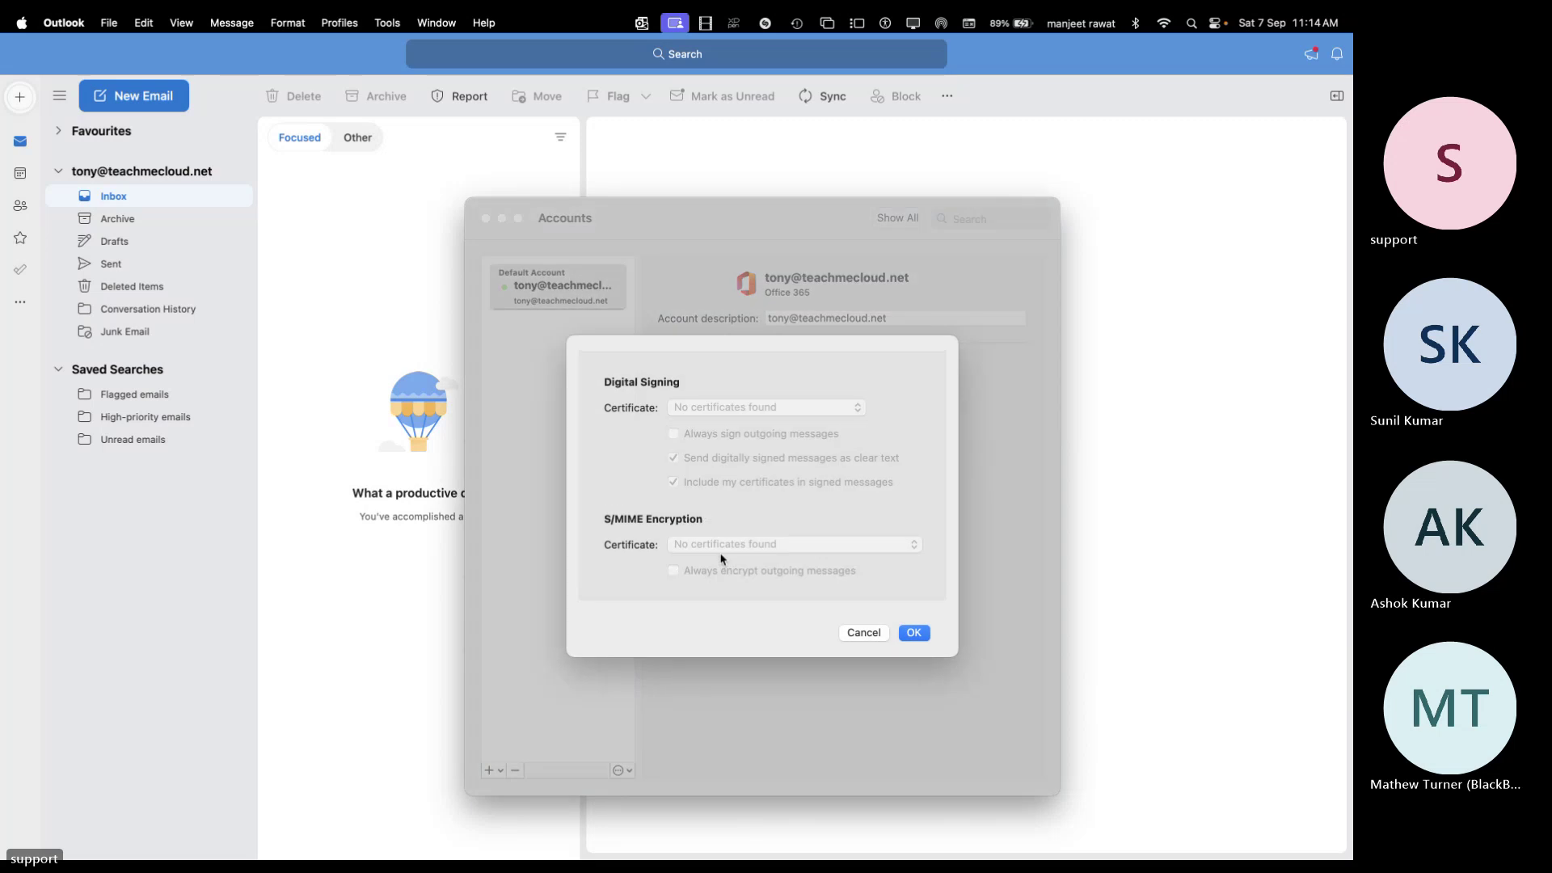
{"action": "left_click", "coordinate": [914, 632]}
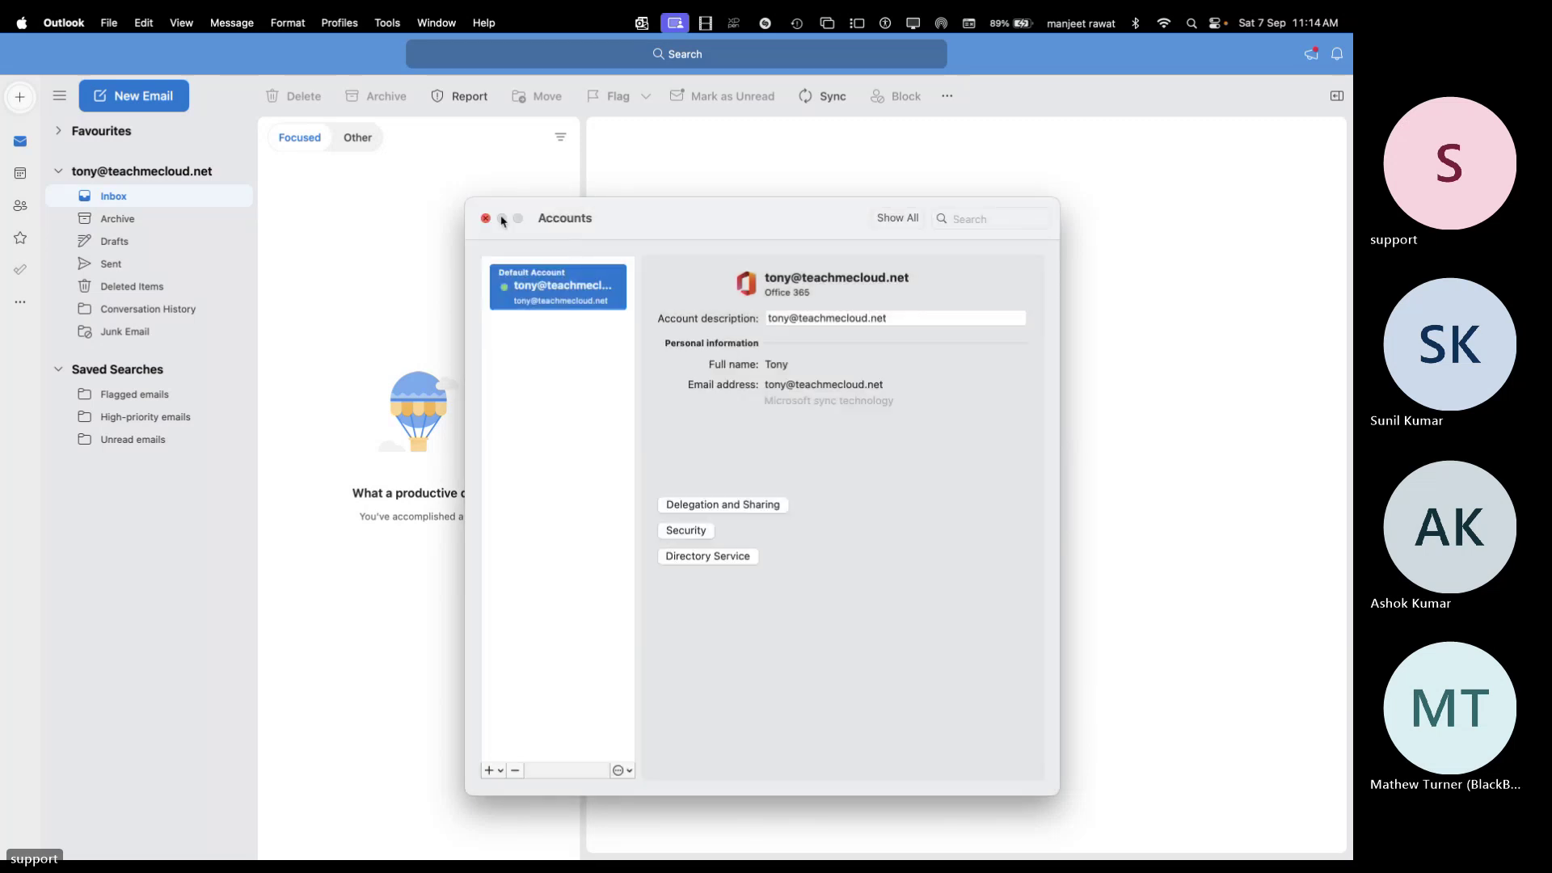
{"action": "left_click", "coordinate": [485, 219]}
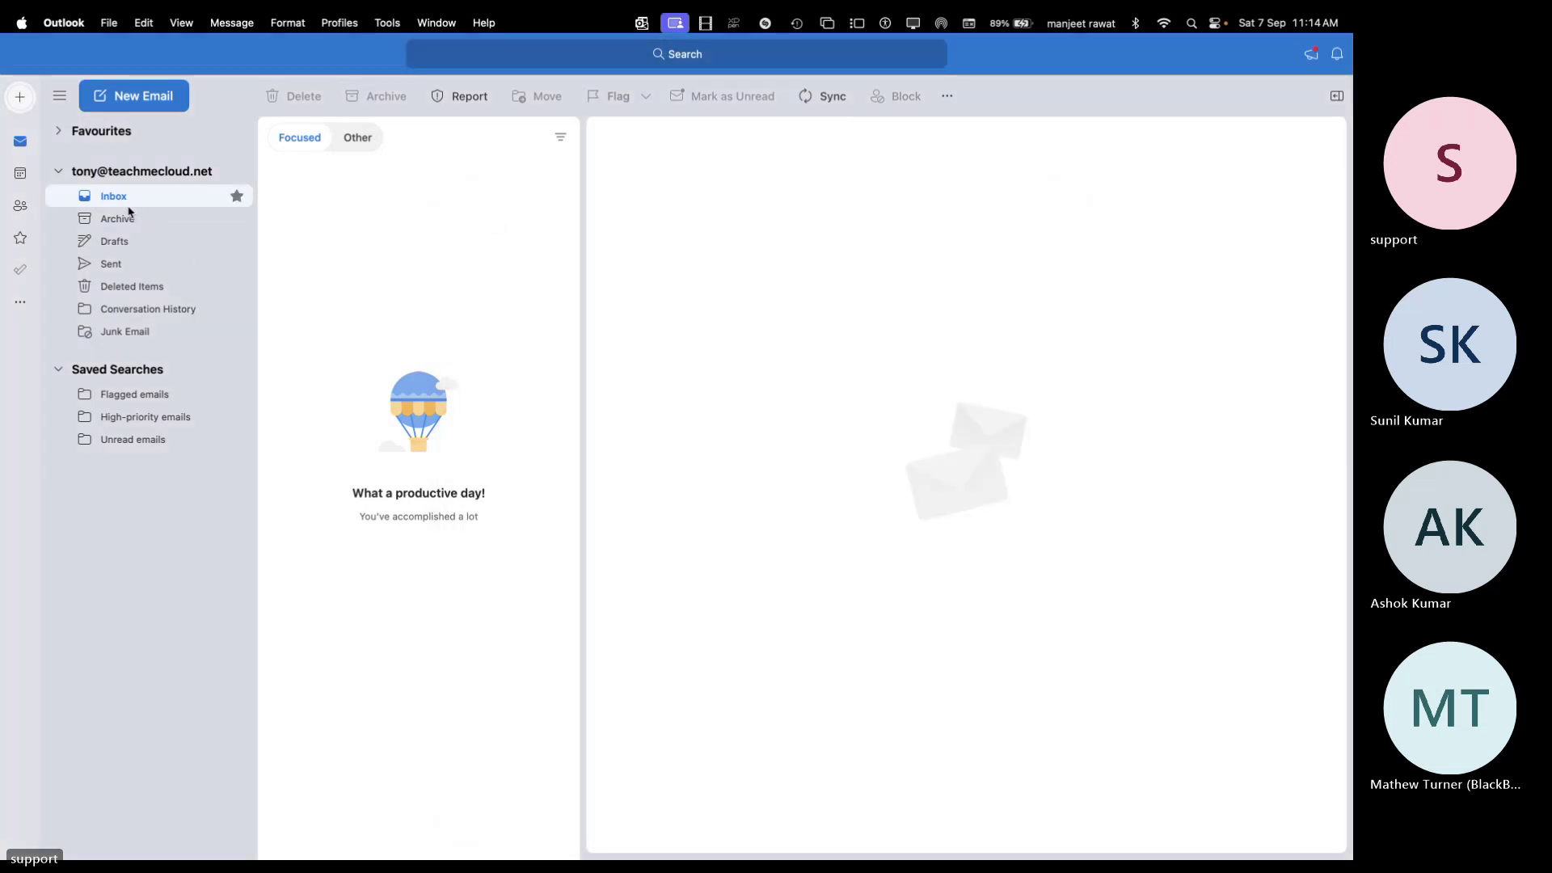
Send a 'test' email reading 'This is test email' to a contact, sync, and view Sent
{"action": "left_click", "coordinate": [128, 96]}
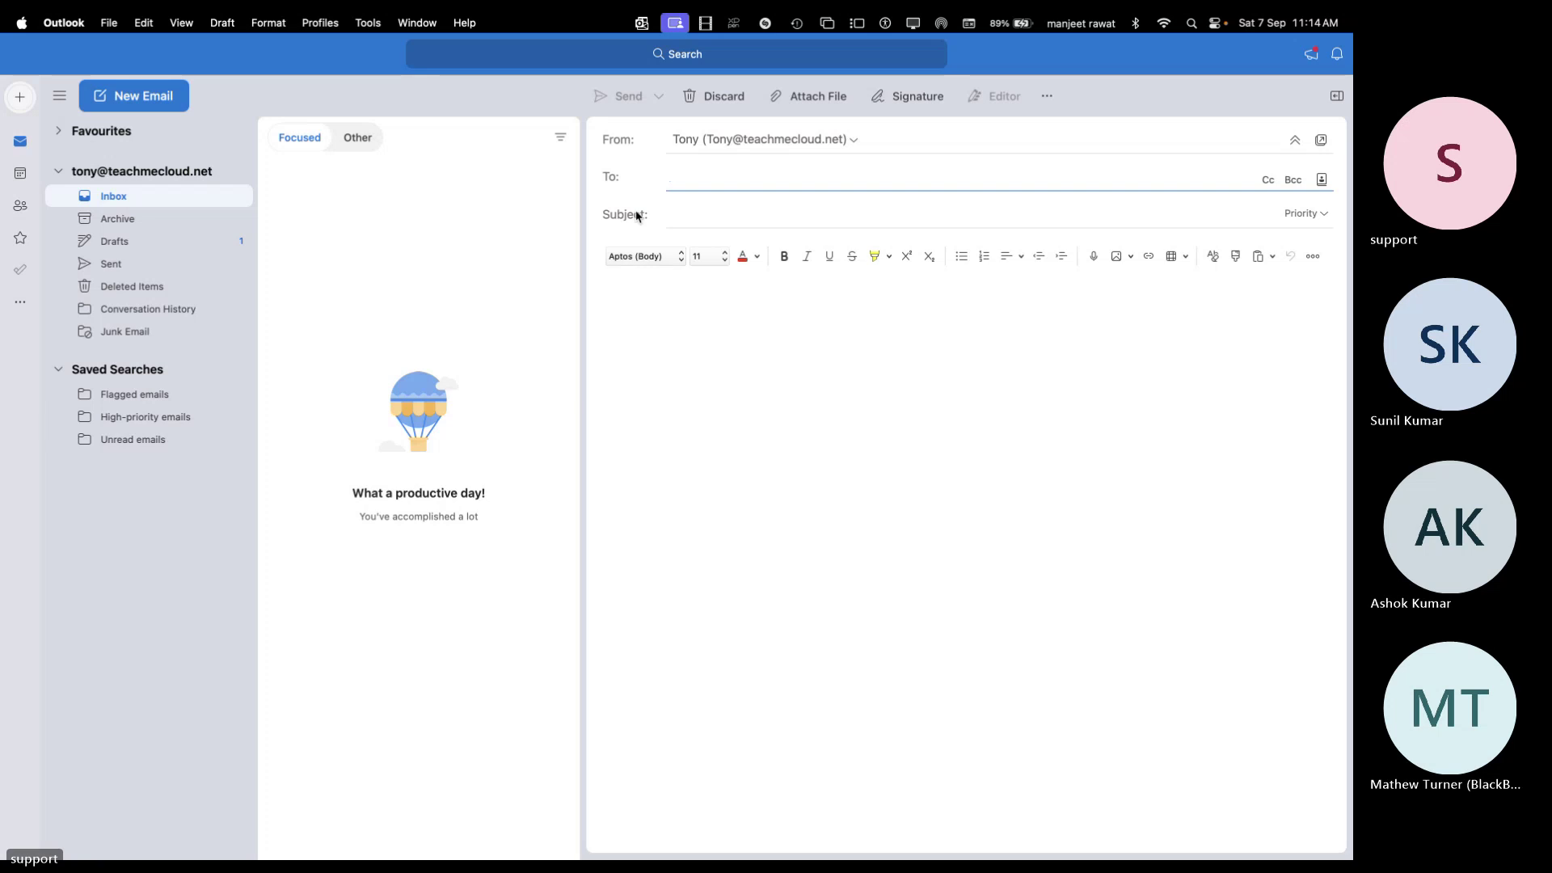
{"action": "type", "text": "clark"}
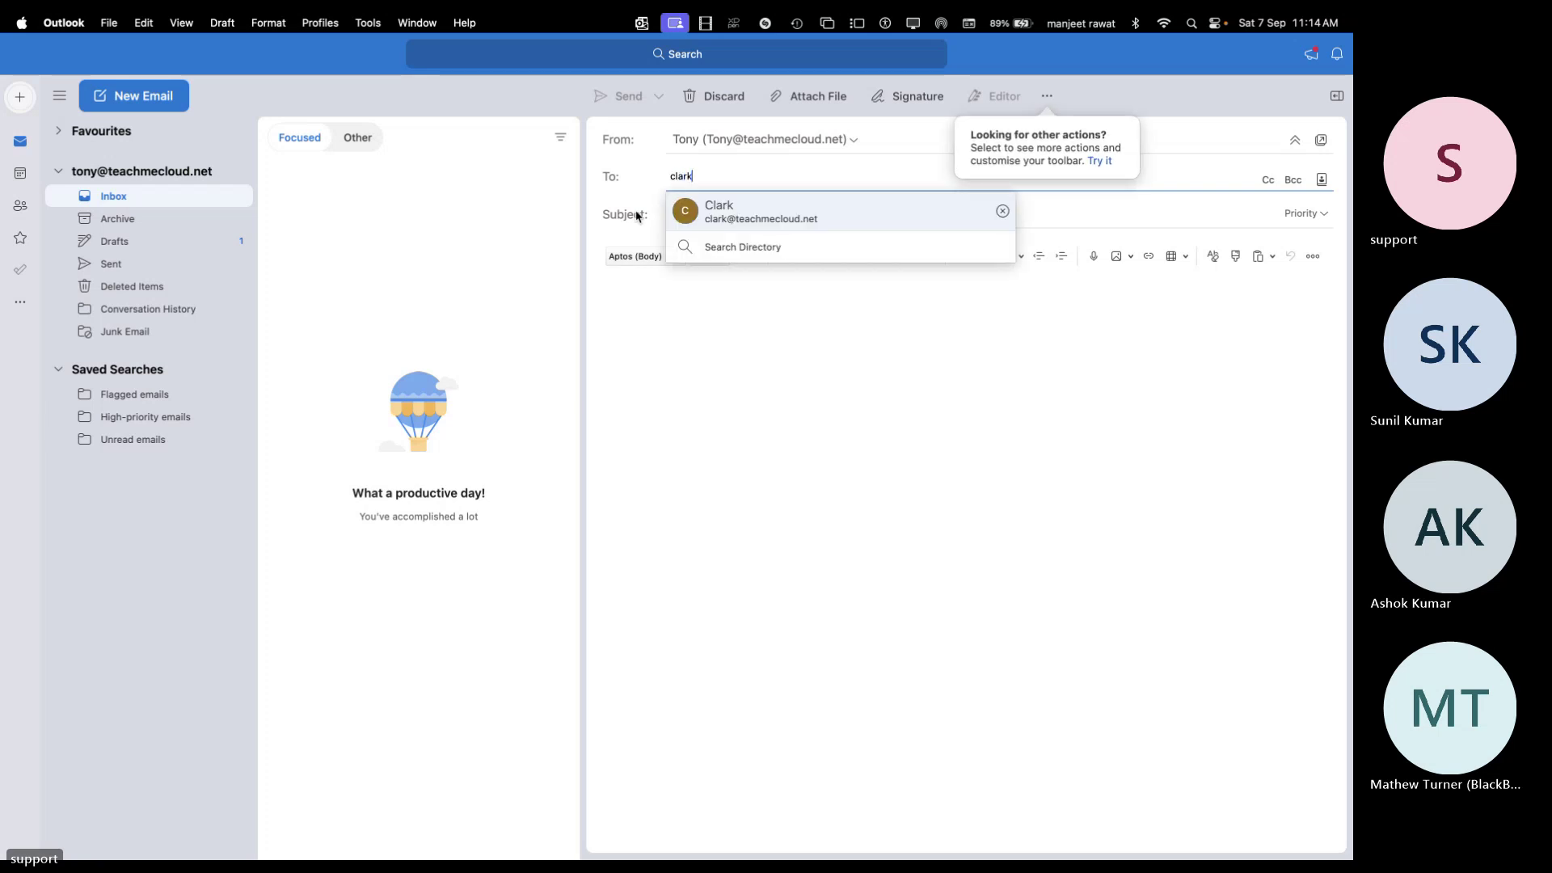
{"action": "left_click", "coordinate": [759, 220]}
{"action": "left_click", "coordinate": [702, 224]}
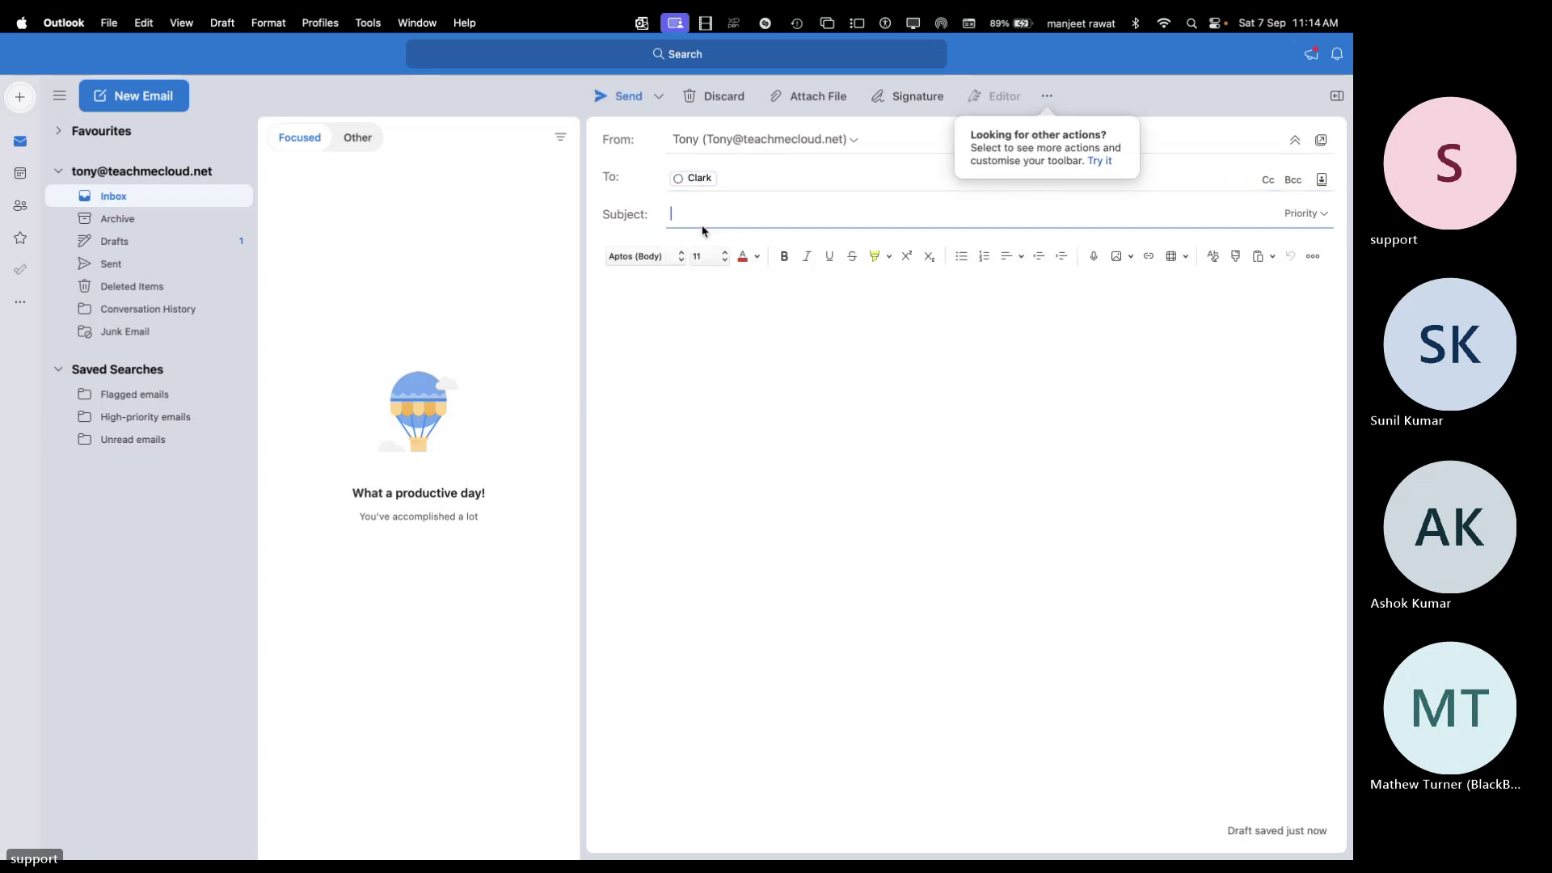
{"action": "type", "text": "test"}
{"action": "left_click", "coordinate": [736, 337]}
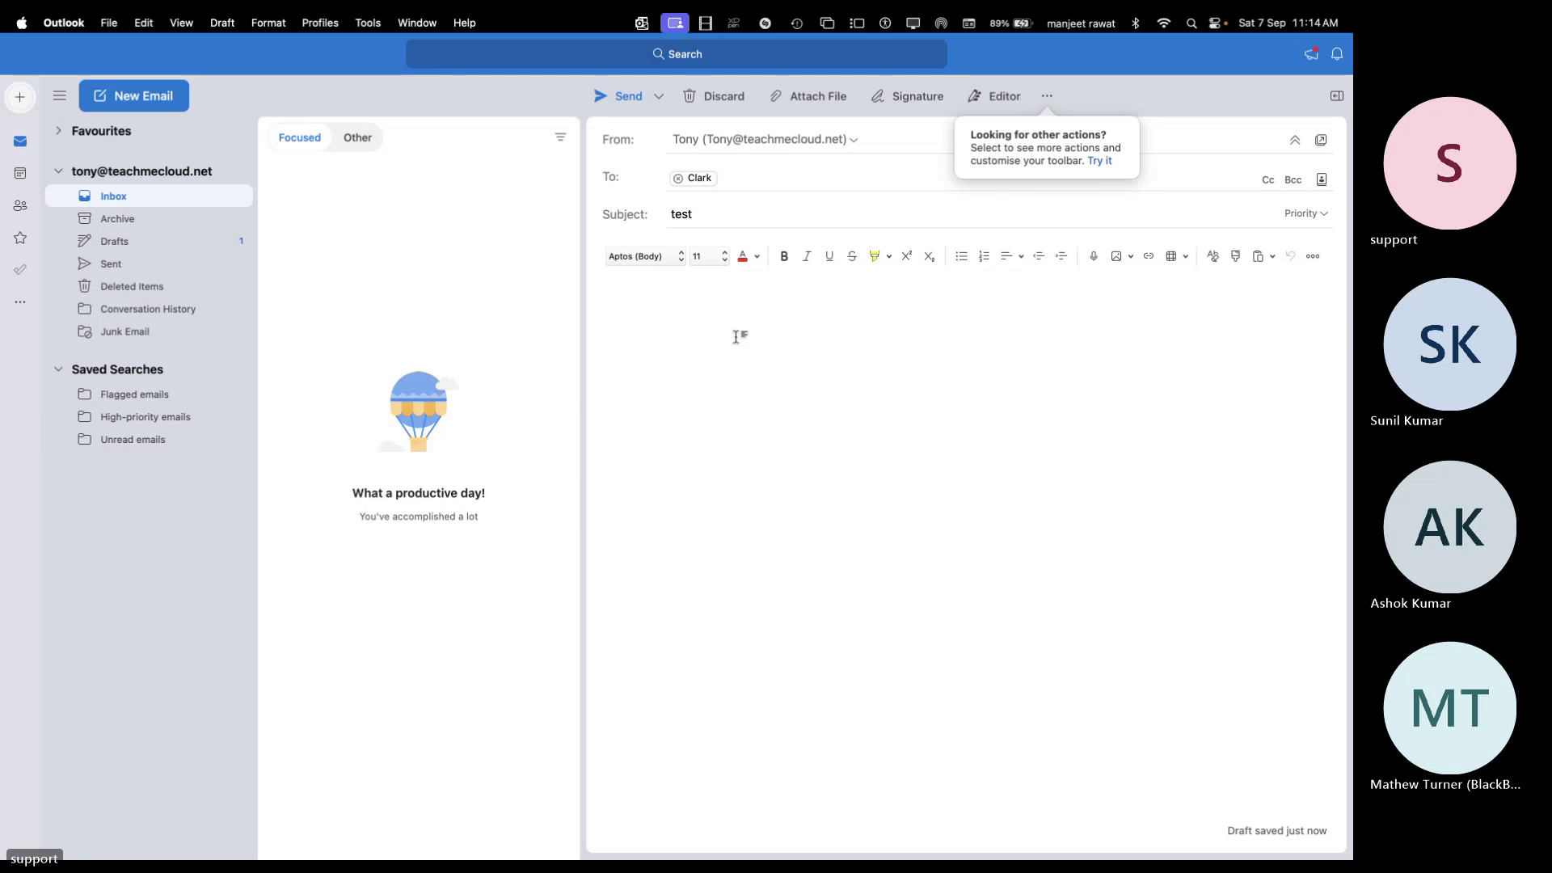
{"action": "type", "text": "This is test email"}
{"action": "left_click", "coordinate": [632, 91]}
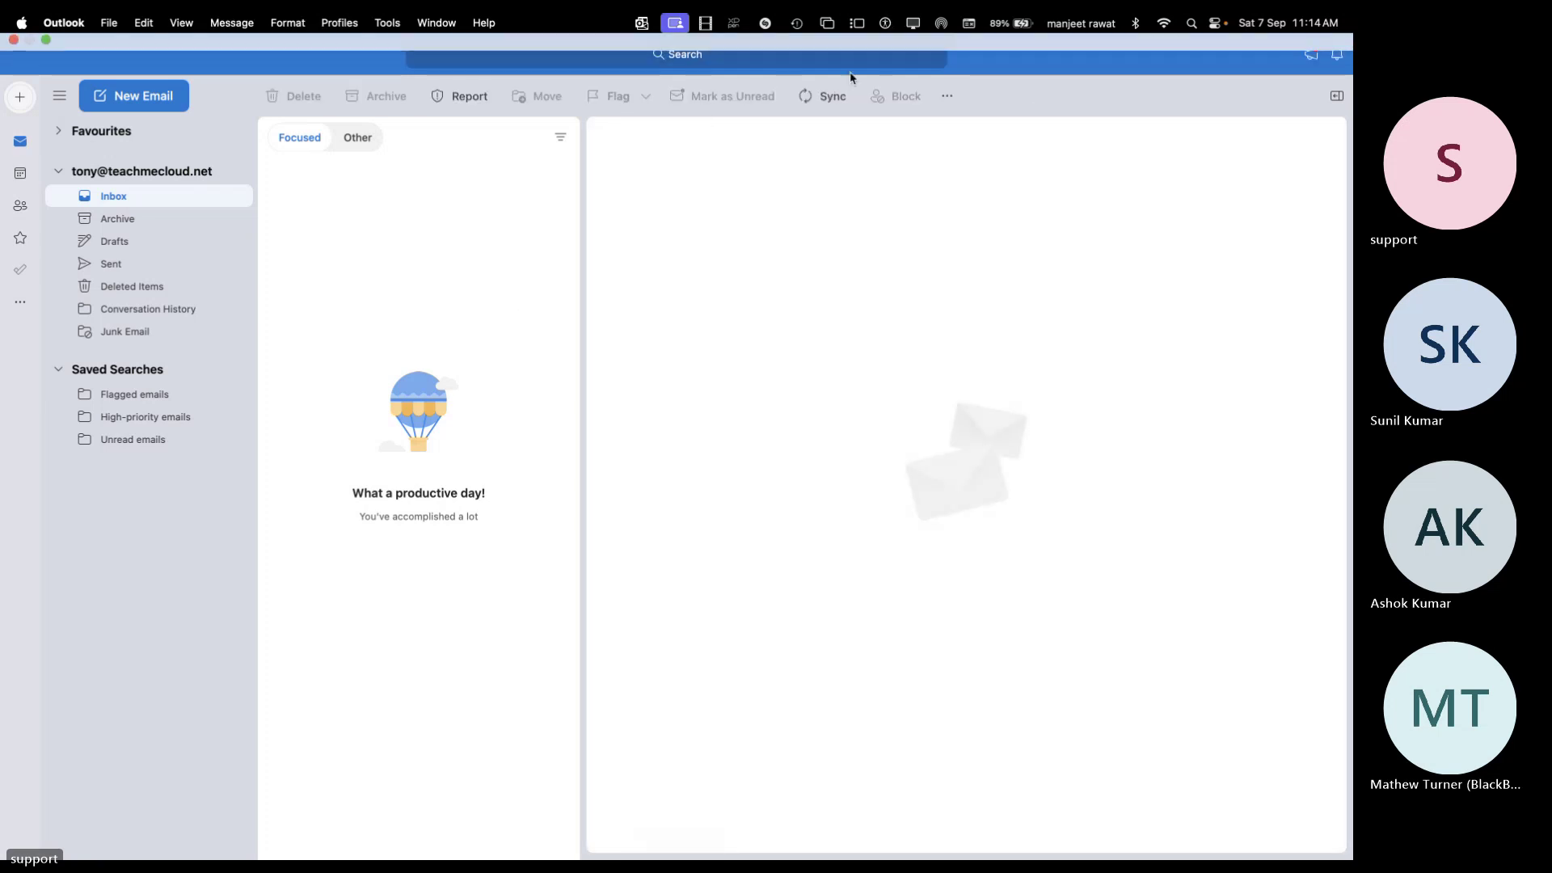
{"action": "left_click", "coordinate": [832, 96]}
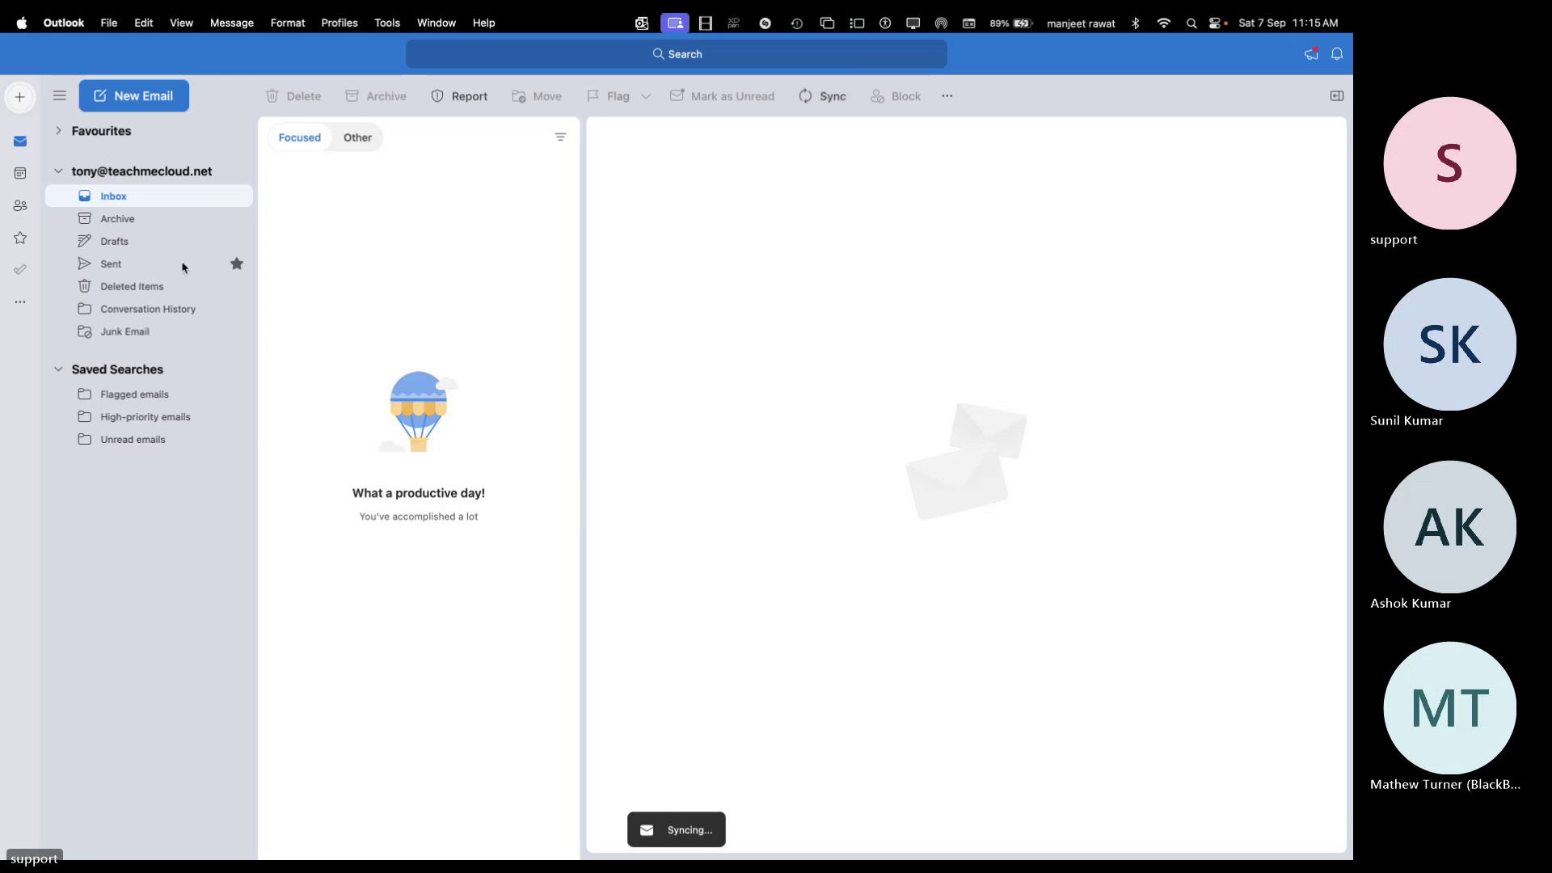
{"action": "left_click", "coordinate": [113, 262]}
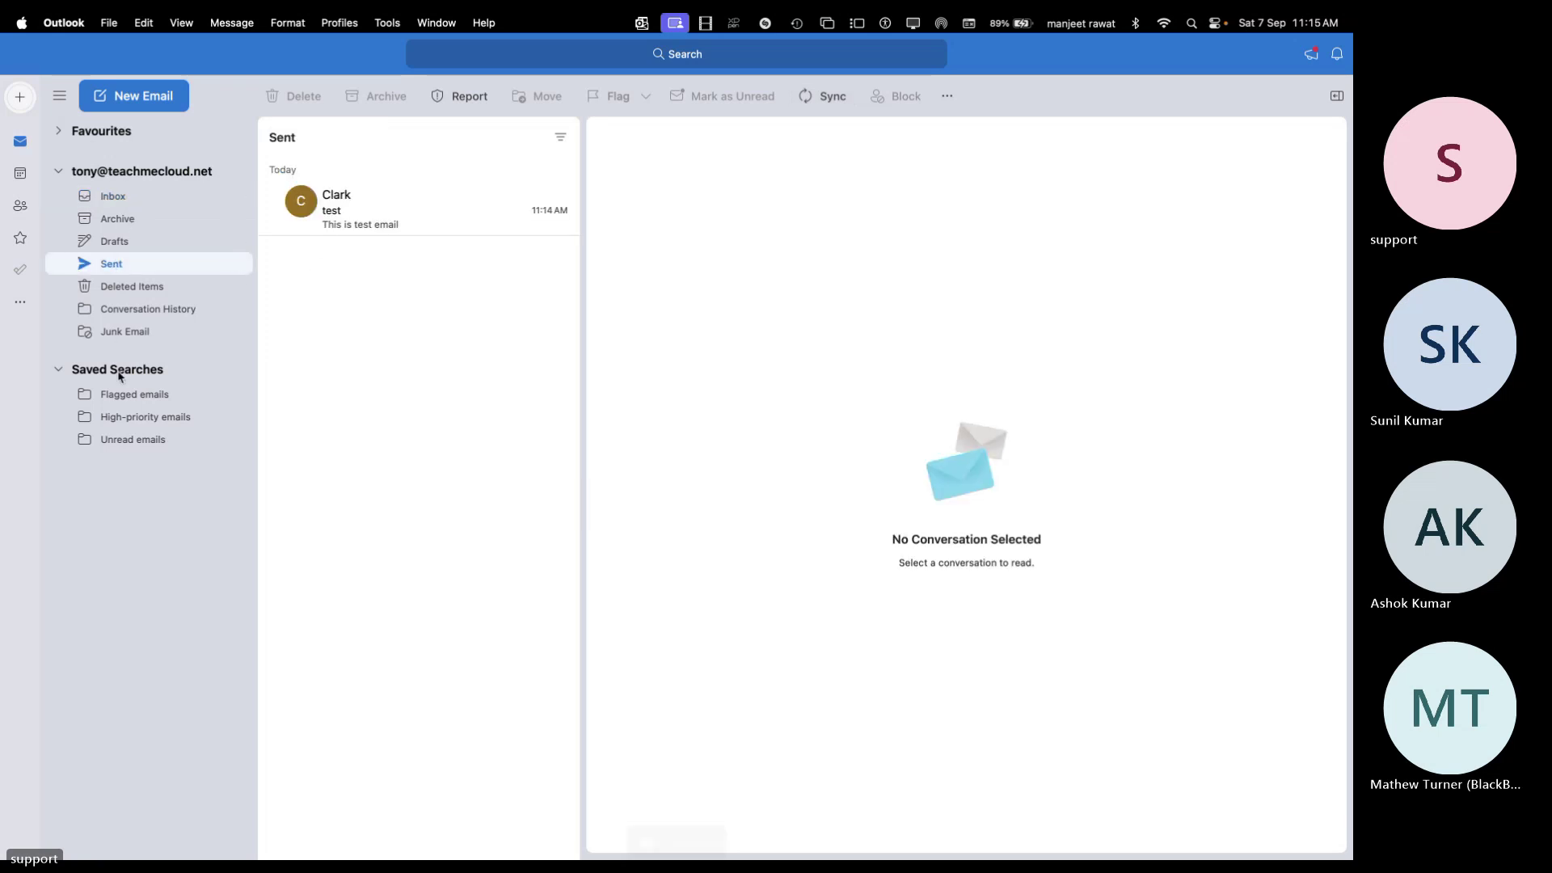
Browse the Outlook, File and View menus, then open the Profiles menu
{"action": "left_click", "coordinate": [64, 22]}
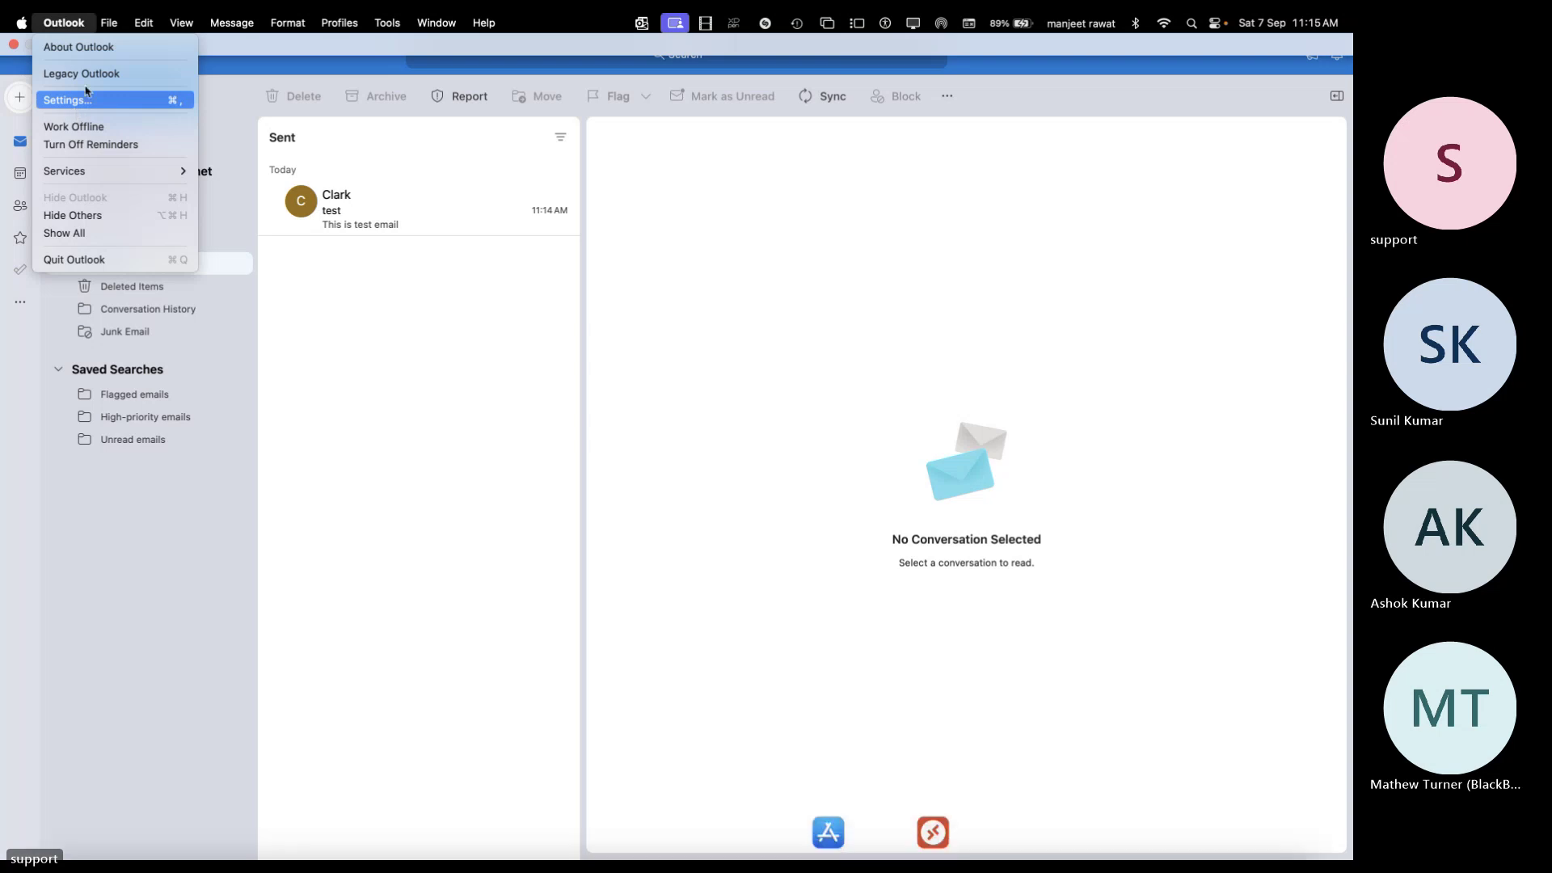
{"action": "mouse_move", "coordinate": [108, 22]}
{"action": "mouse_move", "coordinate": [120, 67]}
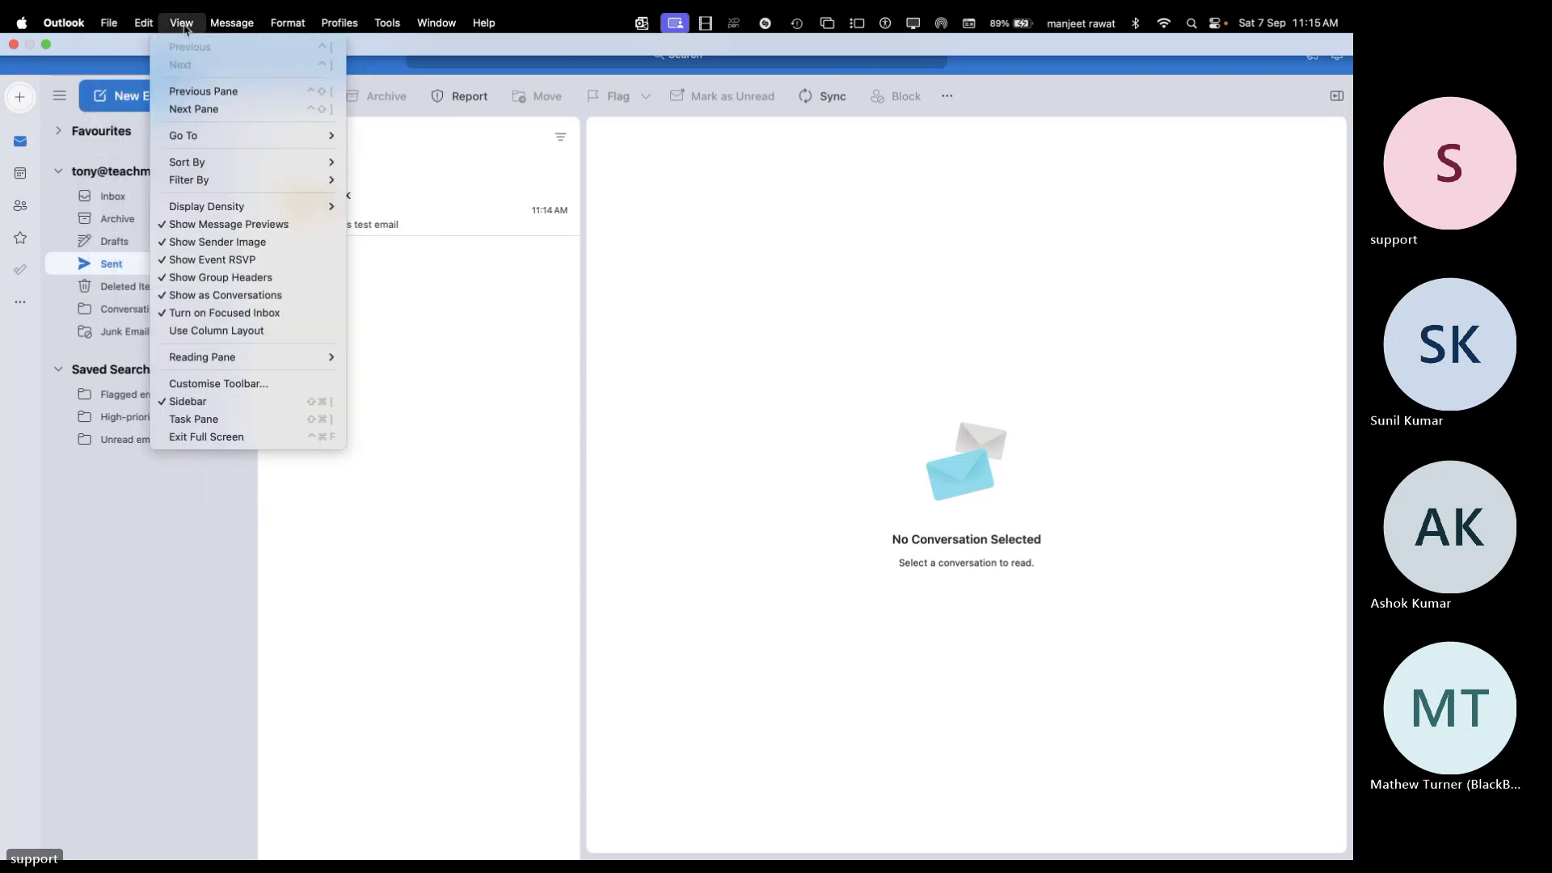
{"action": "mouse_move", "coordinate": [343, 24]}
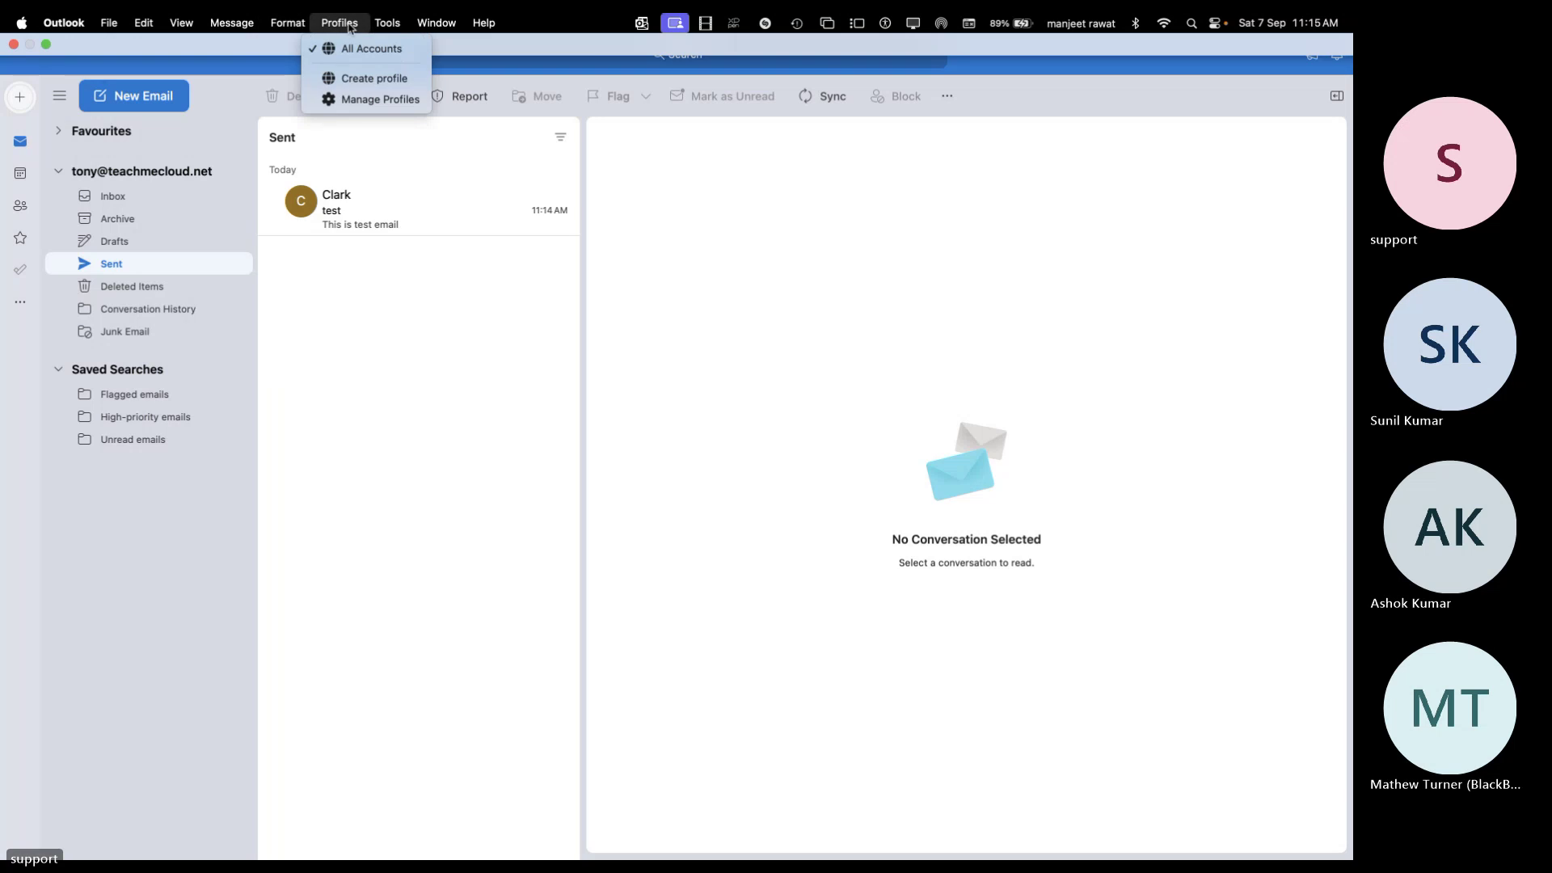
Create Work and Personal profiles, including the teachmecloud account in each
{"action": "left_click", "coordinate": [371, 80]}
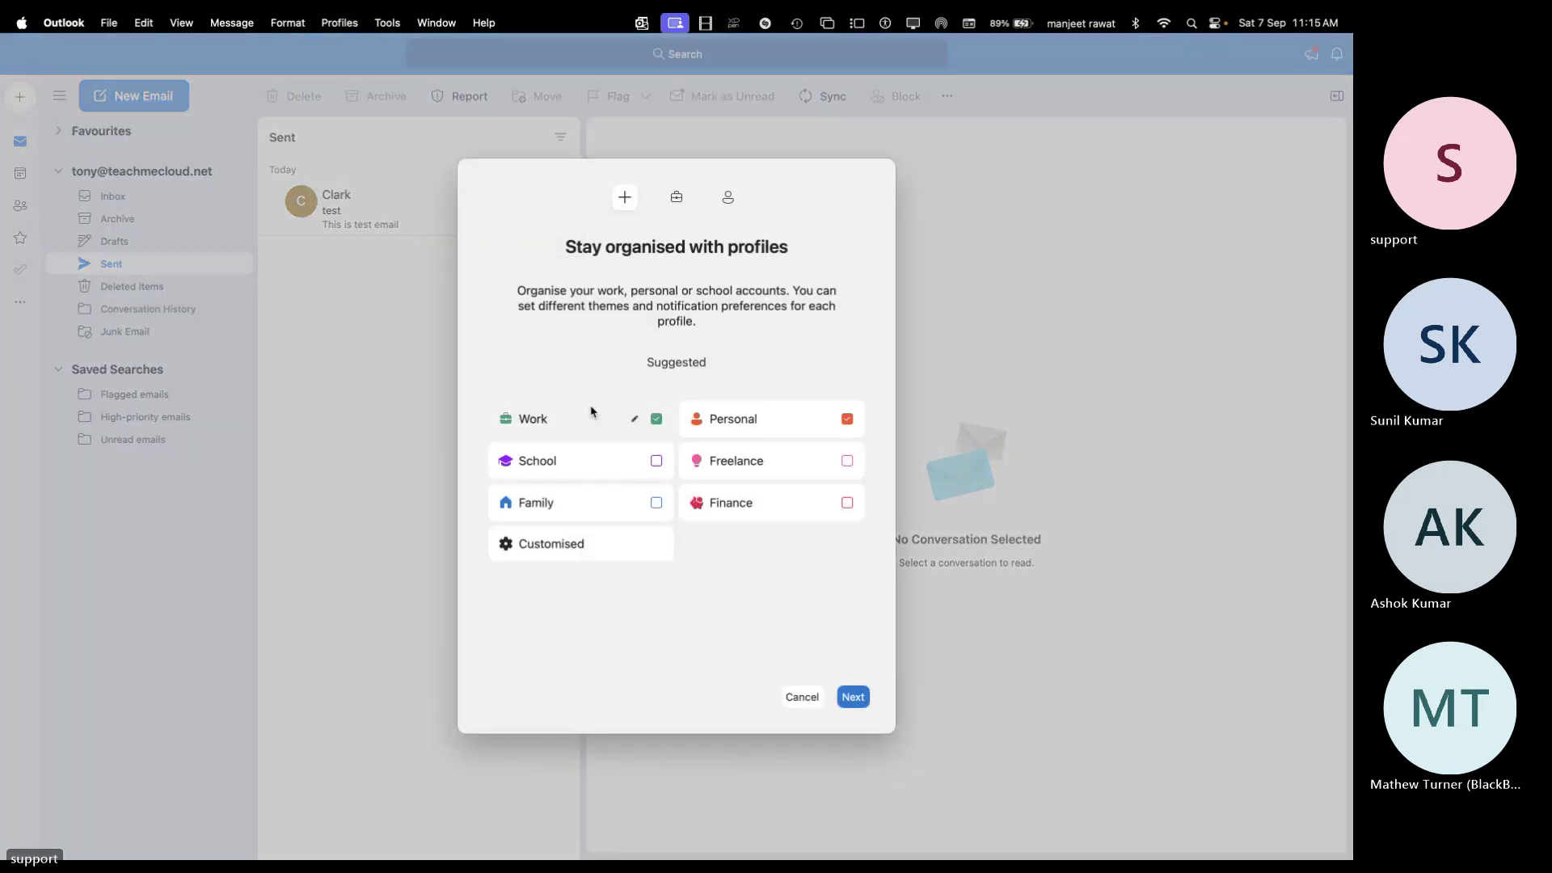
{"action": "left_click", "coordinate": [802, 705]}
{"action": "left_click", "coordinate": [341, 23]}
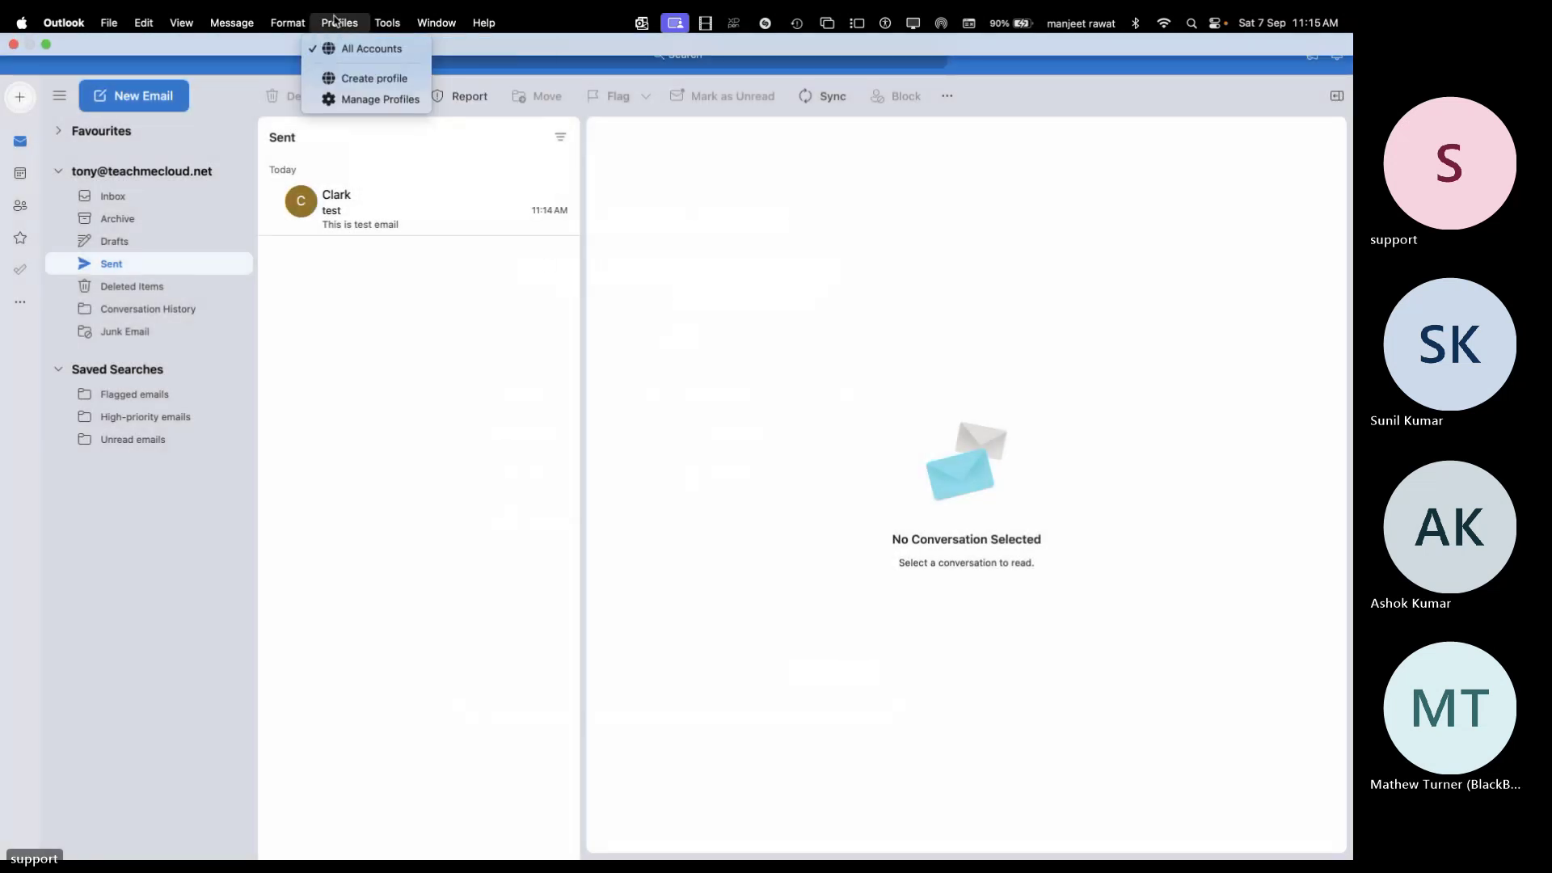
{"action": "left_click", "coordinate": [370, 79]}
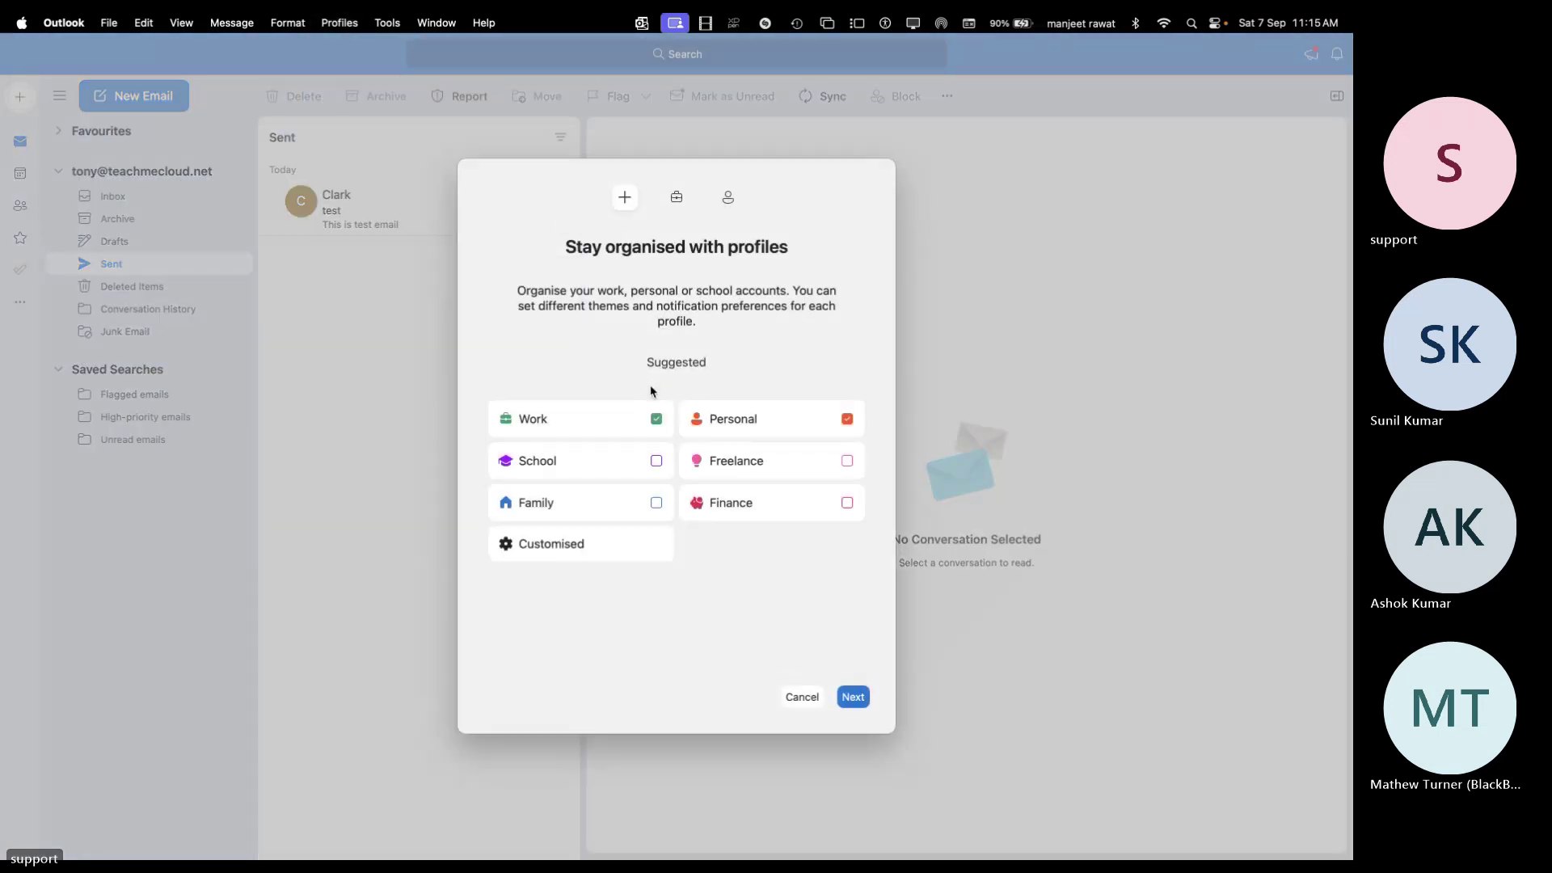
{"action": "left_click", "coordinate": [853, 697]}
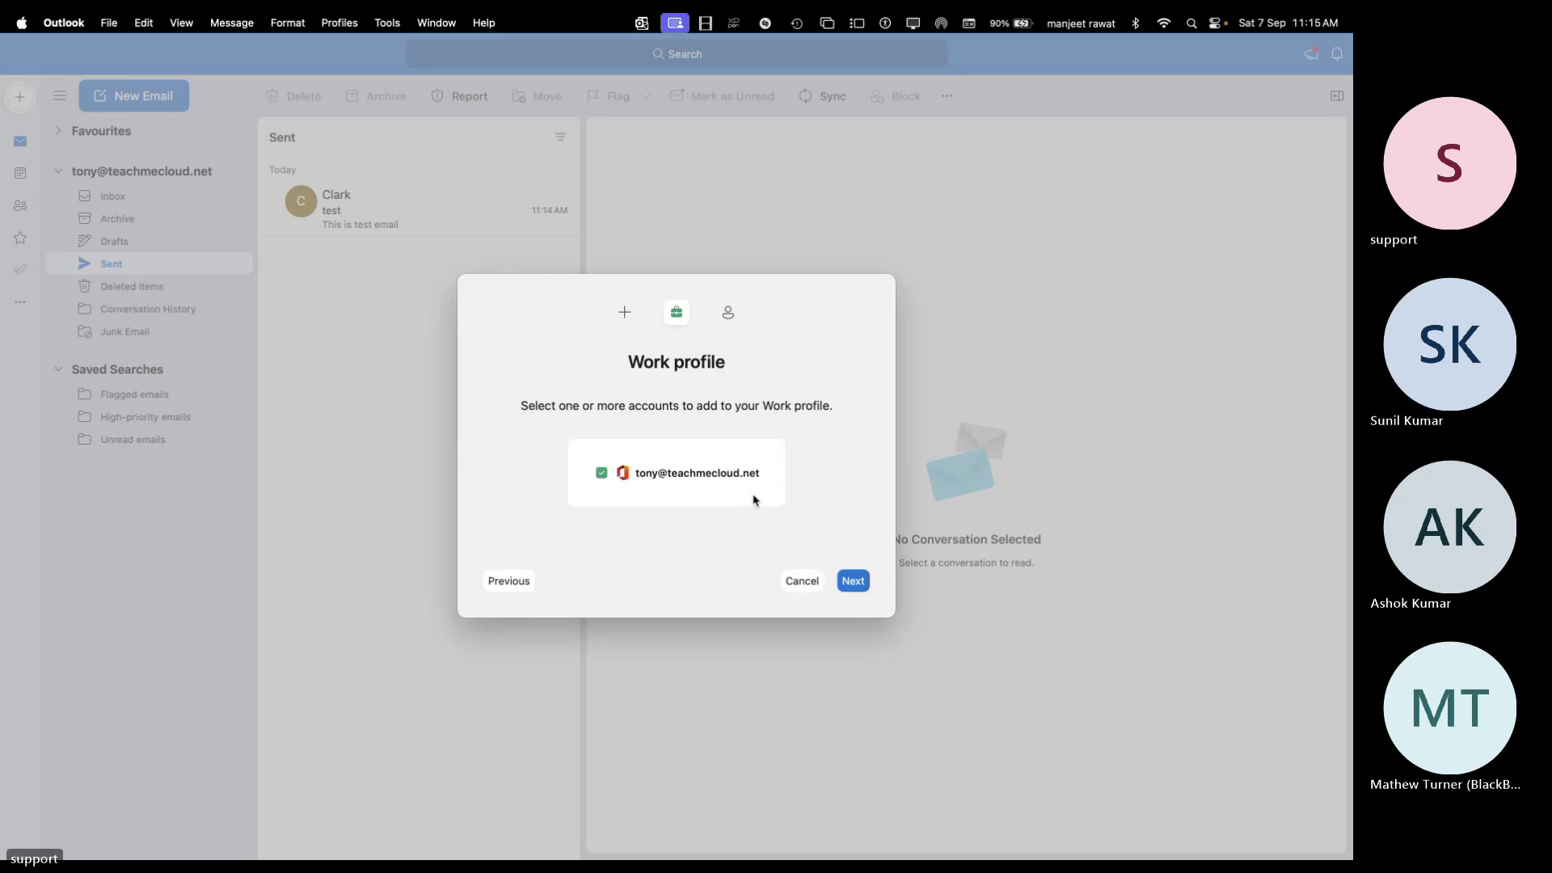
{"action": "left_click", "coordinate": [850, 584]}
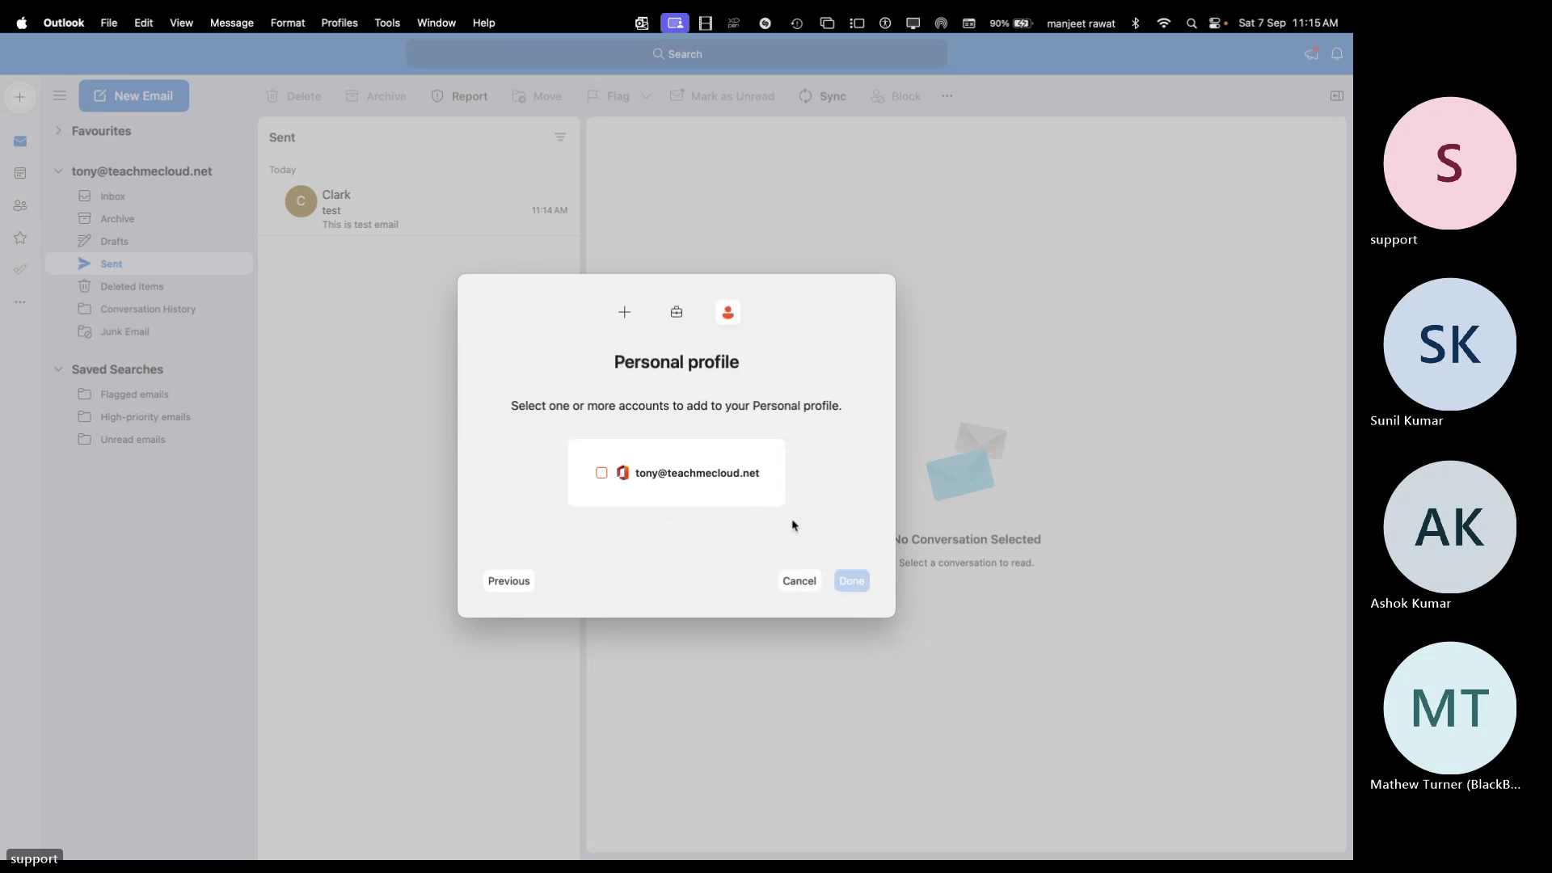
{"action": "left_click", "coordinate": [691, 484]}
{"action": "left_click", "coordinate": [851, 578]}
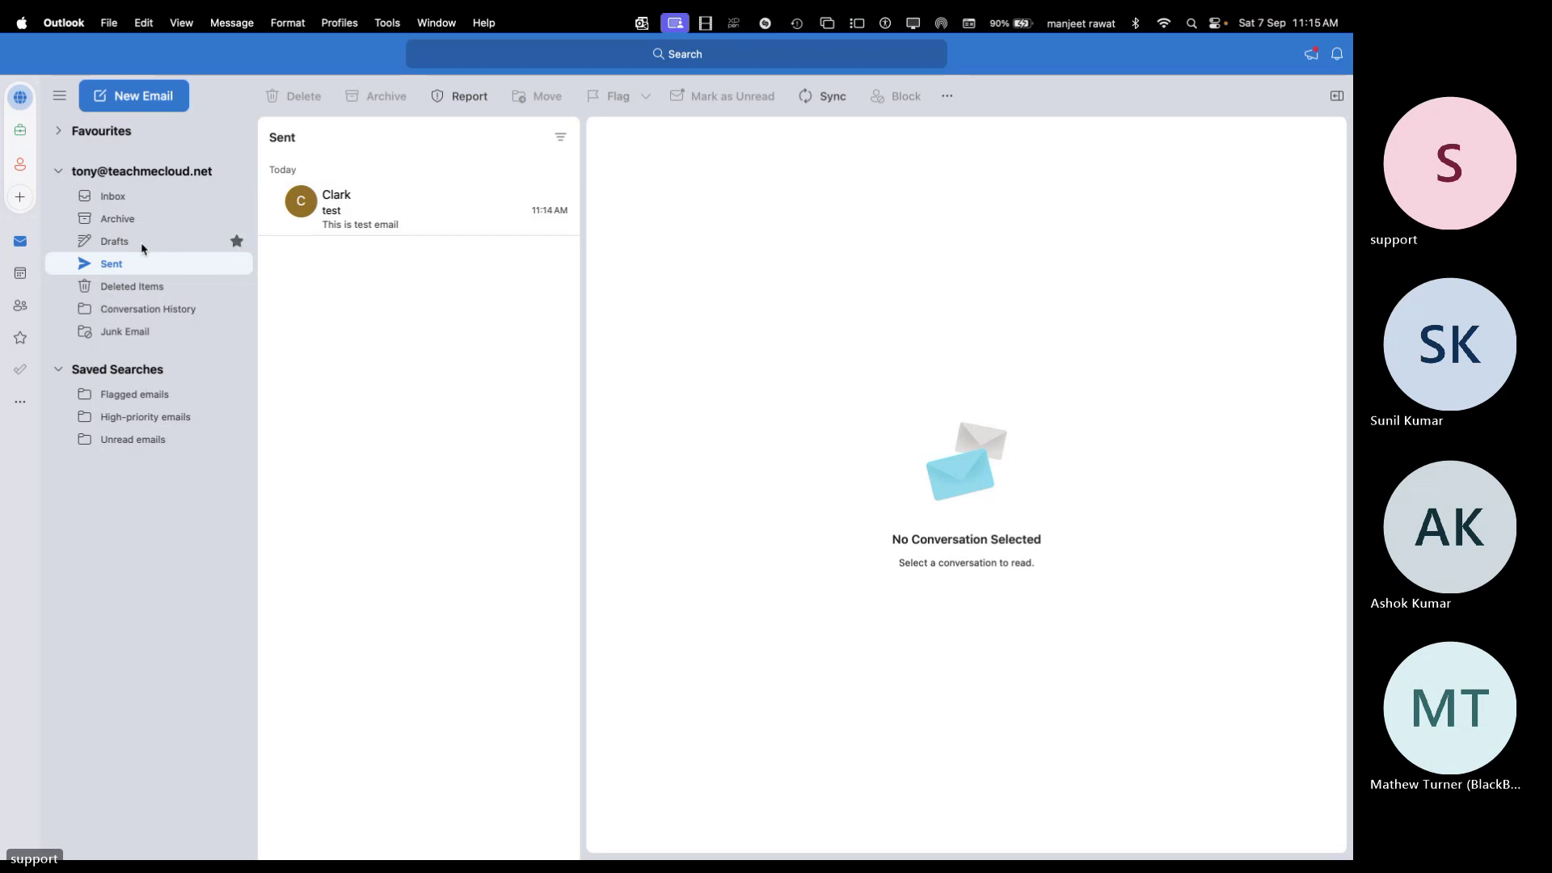
View the accounts grouped by profile, then close the profile list
{"action": "left_click", "coordinate": [20, 98]}
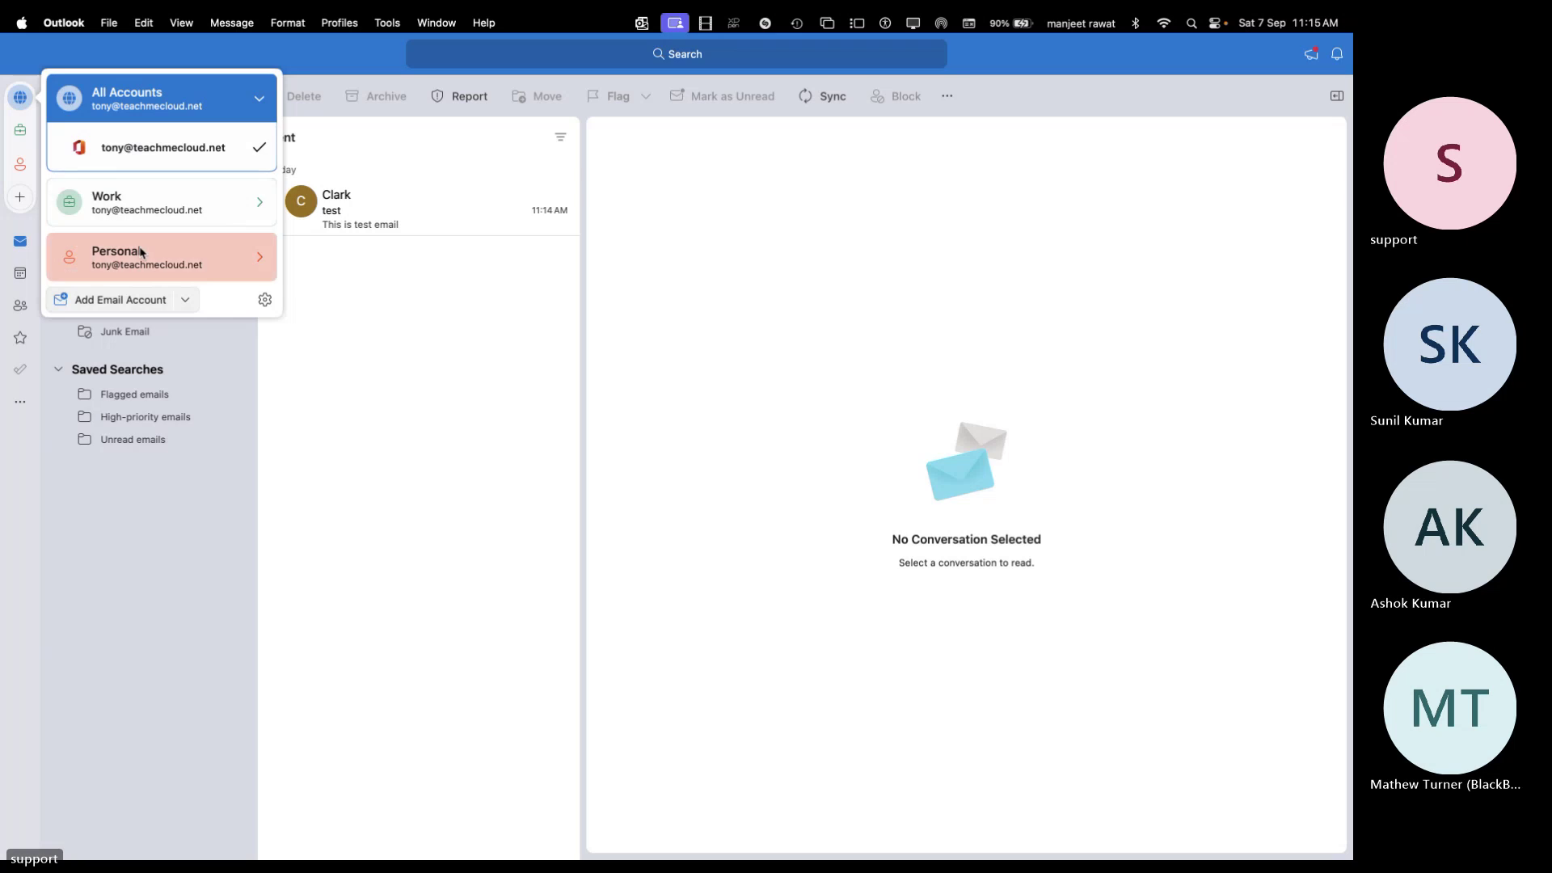
{"action": "left_click", "coordinate": [398, 372]}
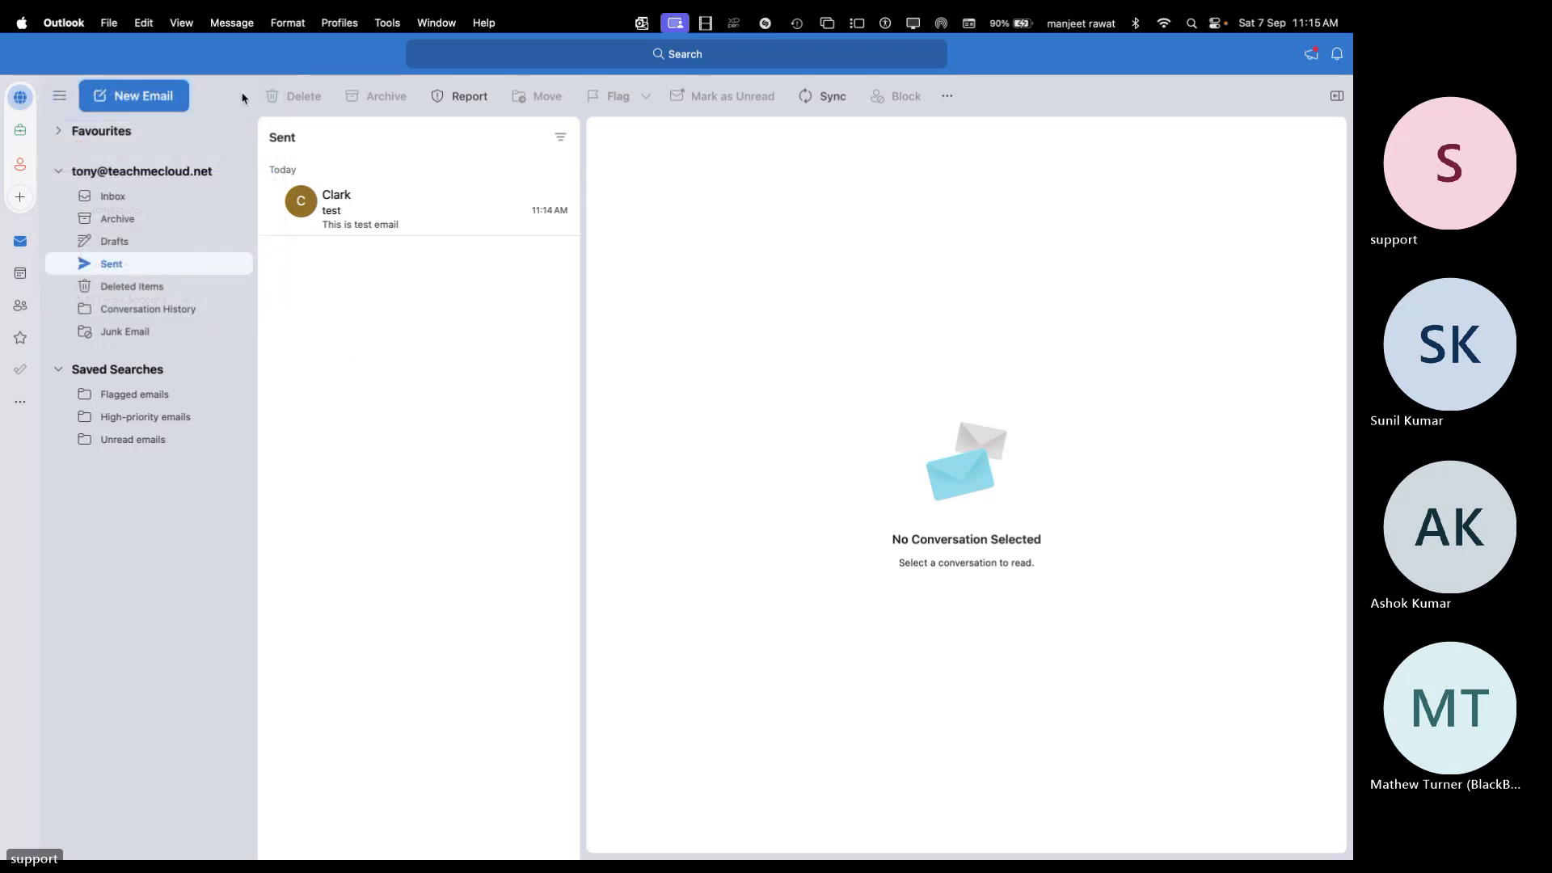
{"action": "left_click", "coordinate": [108, 23]}
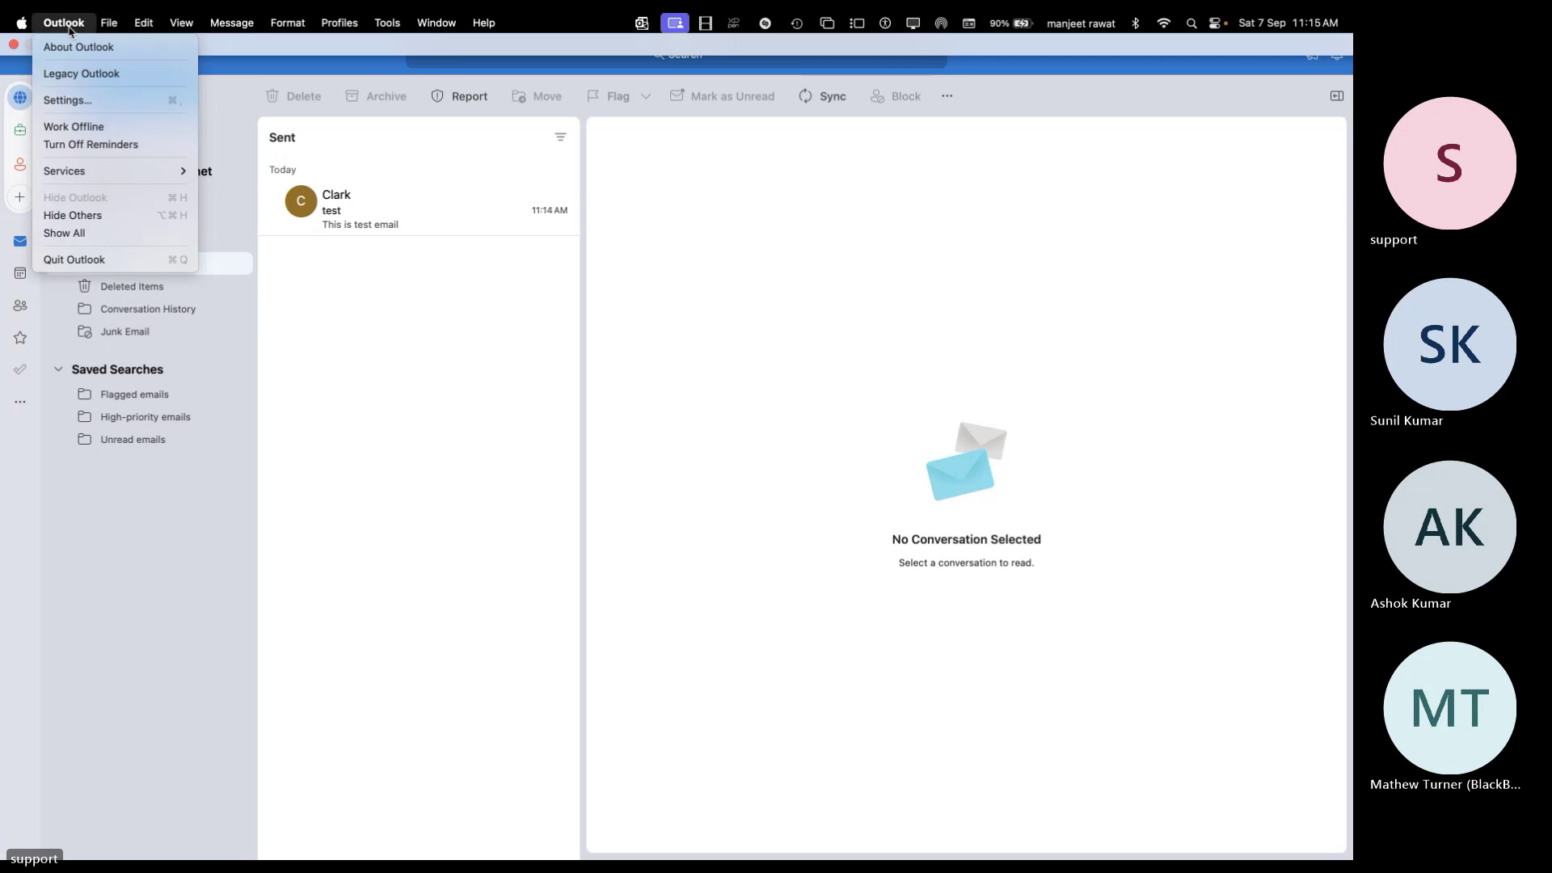
{"action": "left_click", "coordinate": [77, 100]}
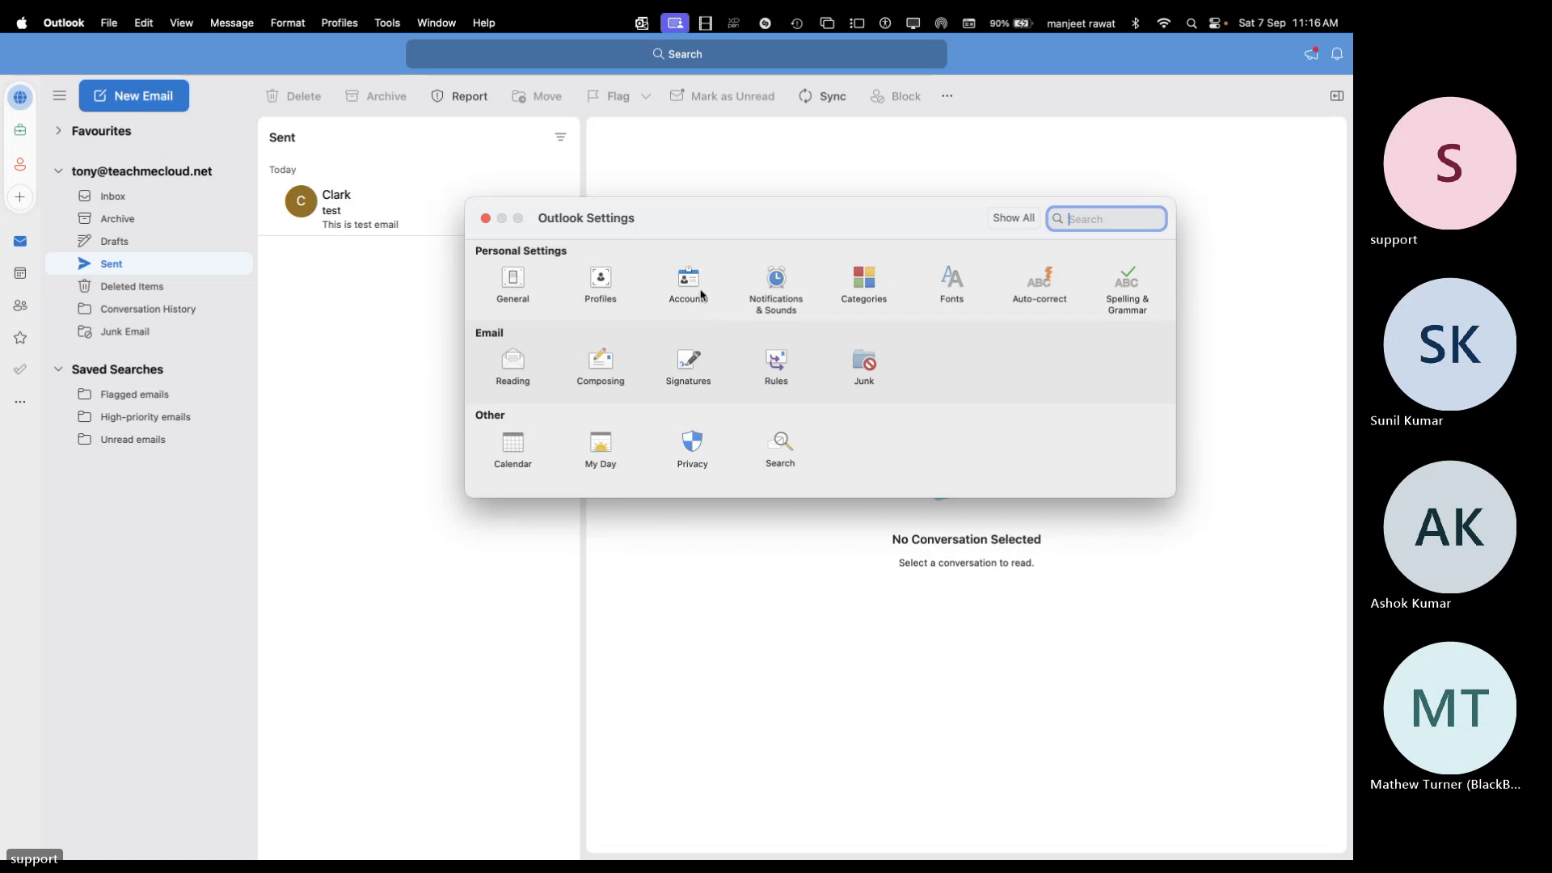
{"action": "left_click", "coordinate": [689, 283]}
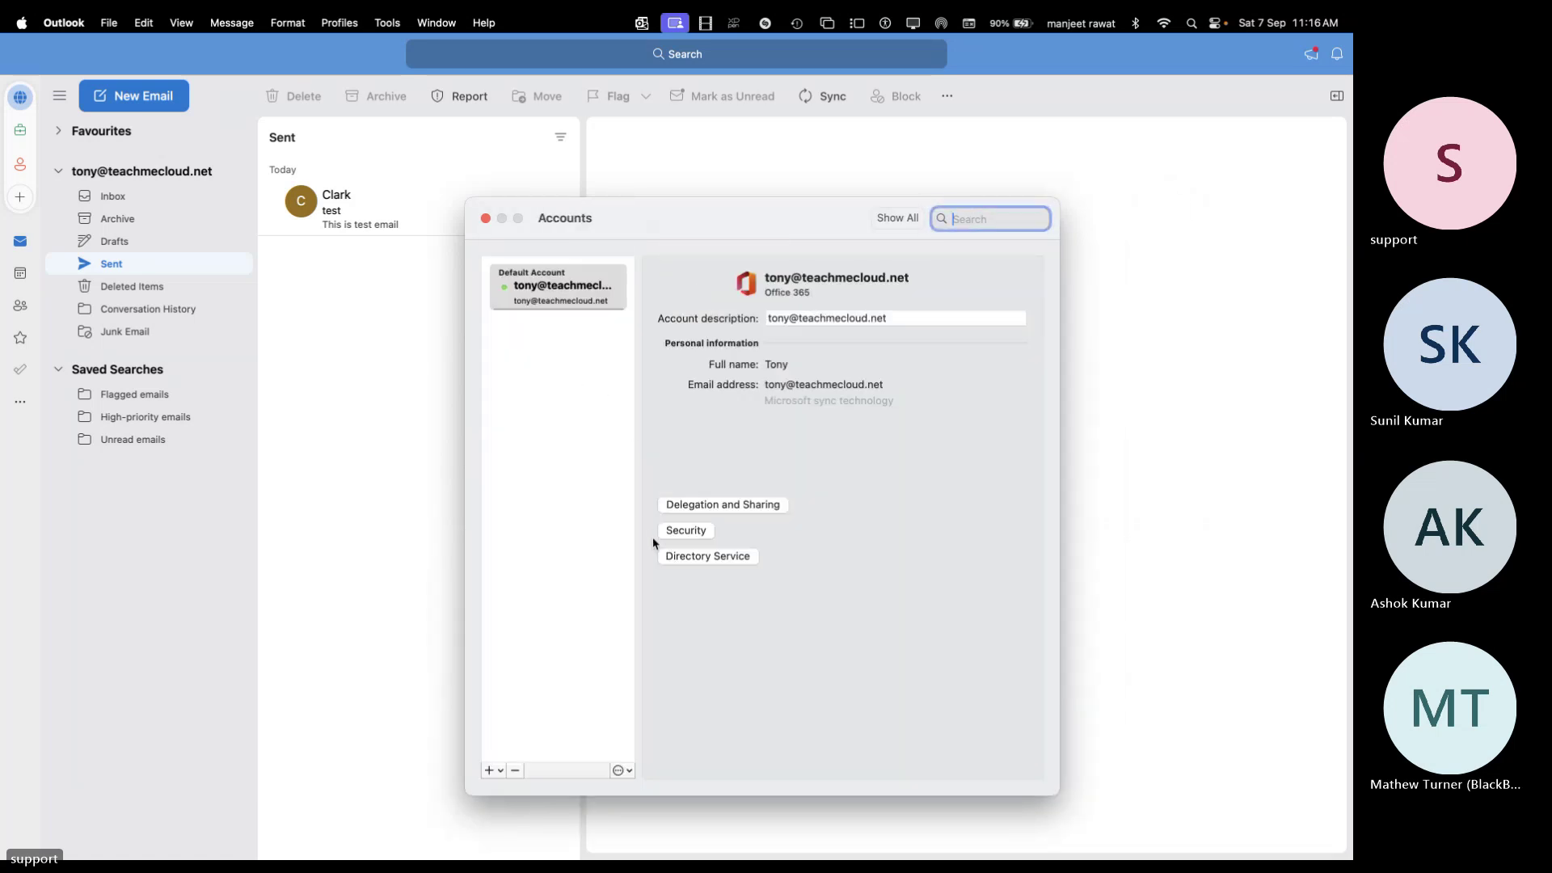
{"action": "left_click", "coordinate": [490, 771]}
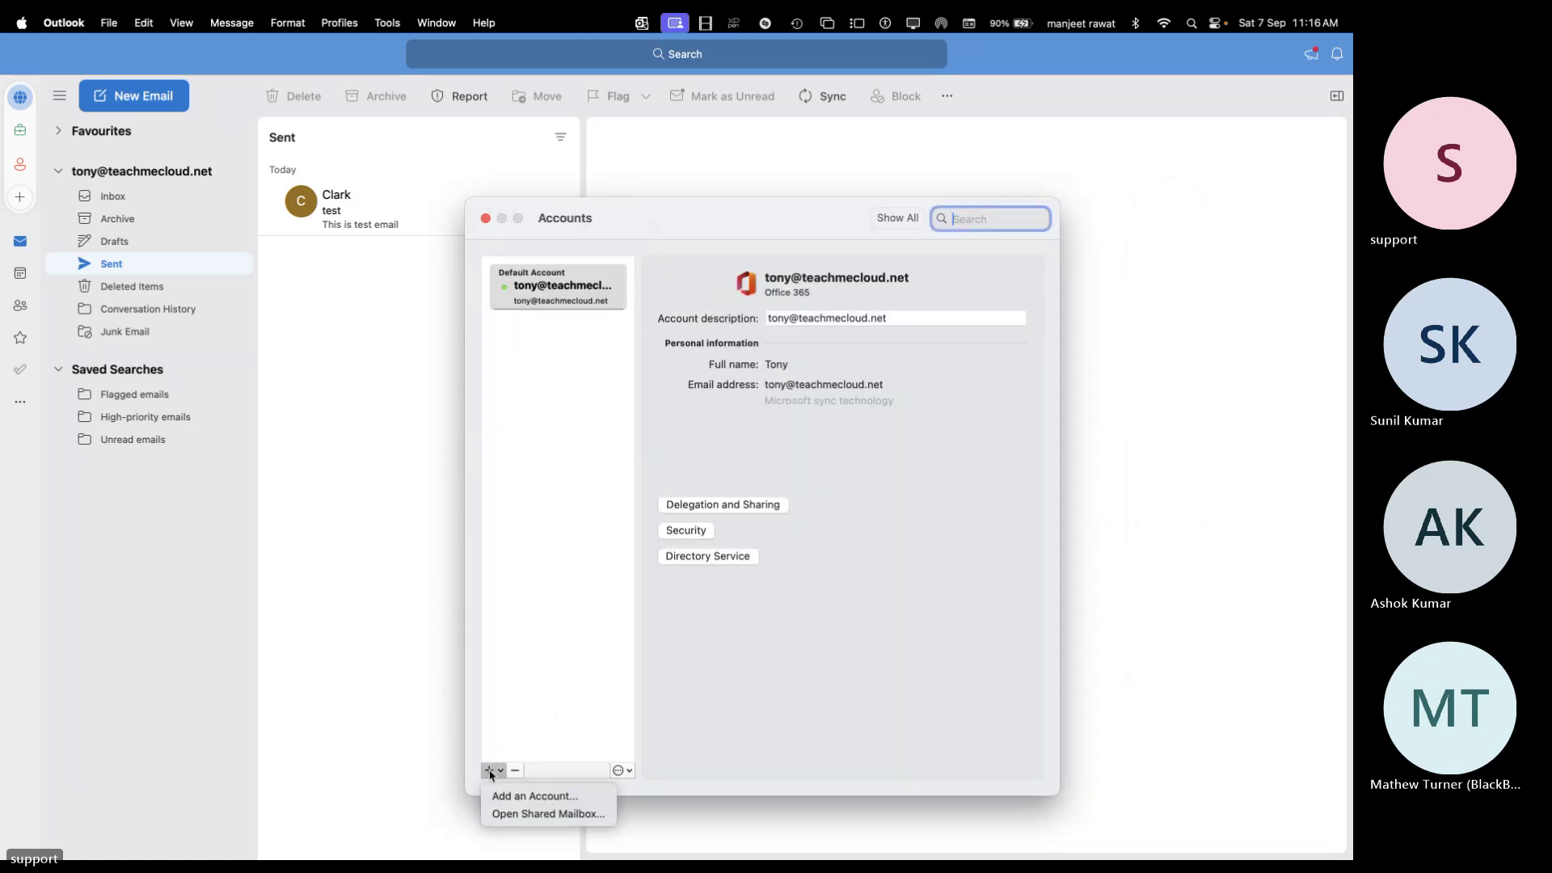
{"action": "left_click", "coordinate": [527, 814]}
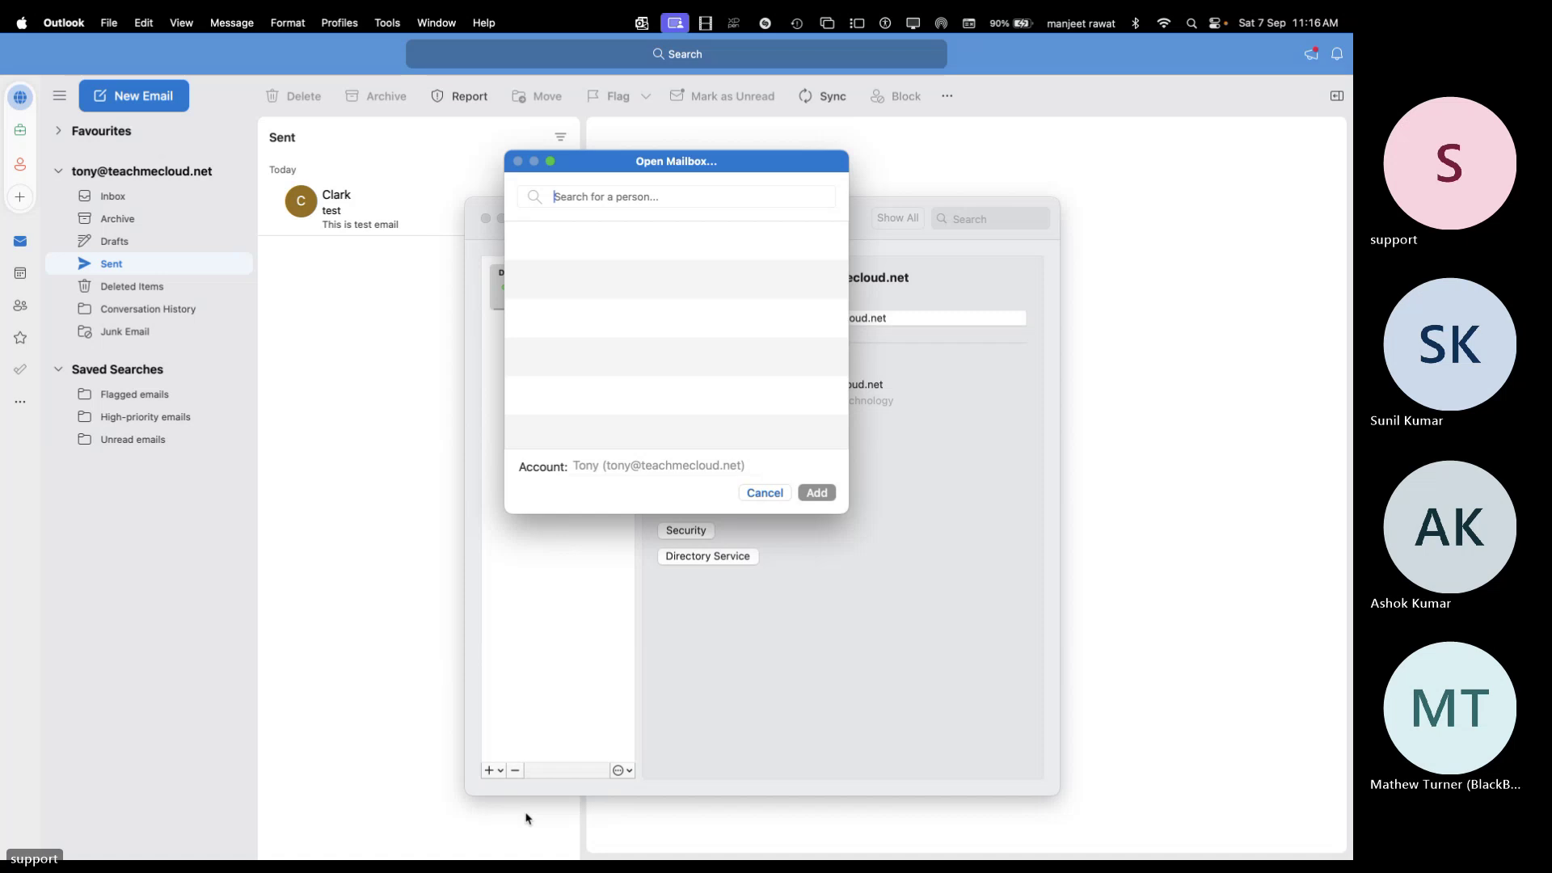
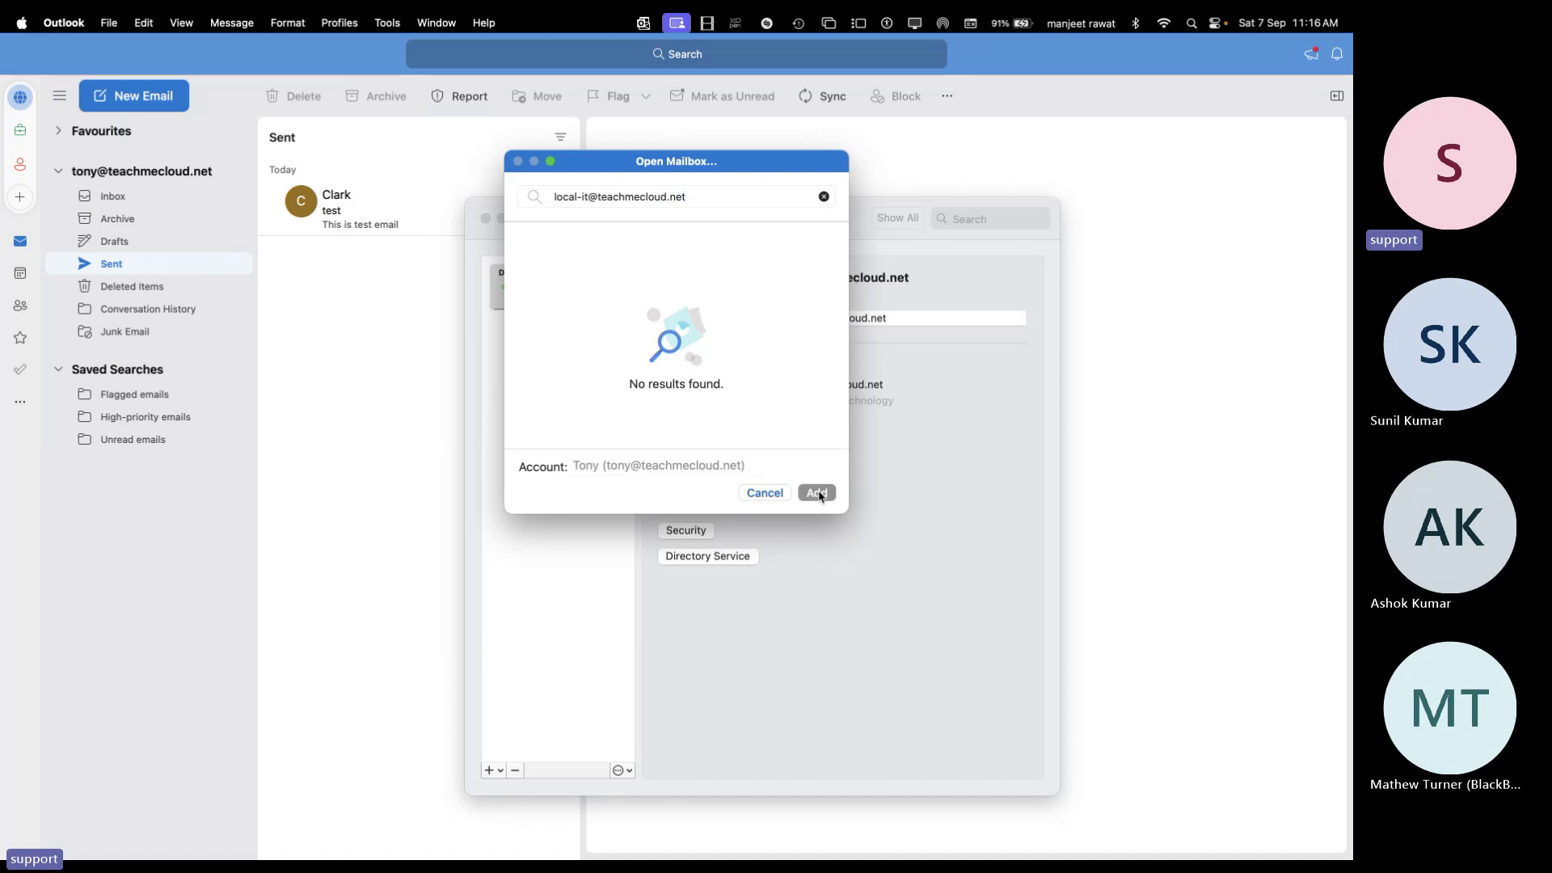
{"action": "triple_click", "coordinate": [740, 196]}
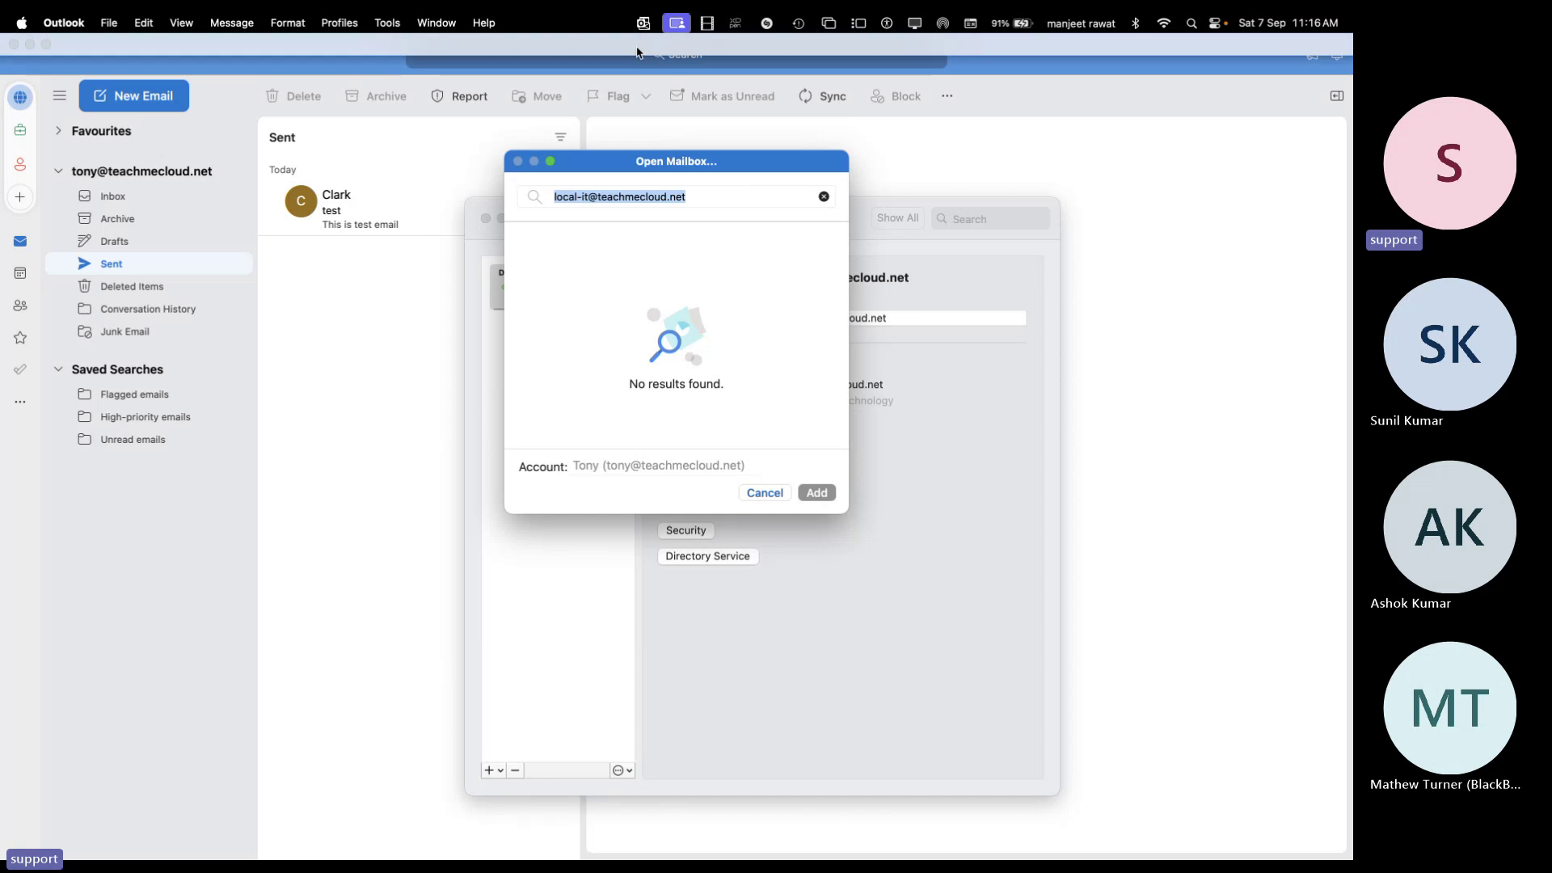
{"action": "left_click", "coordinate": [765, 492]}
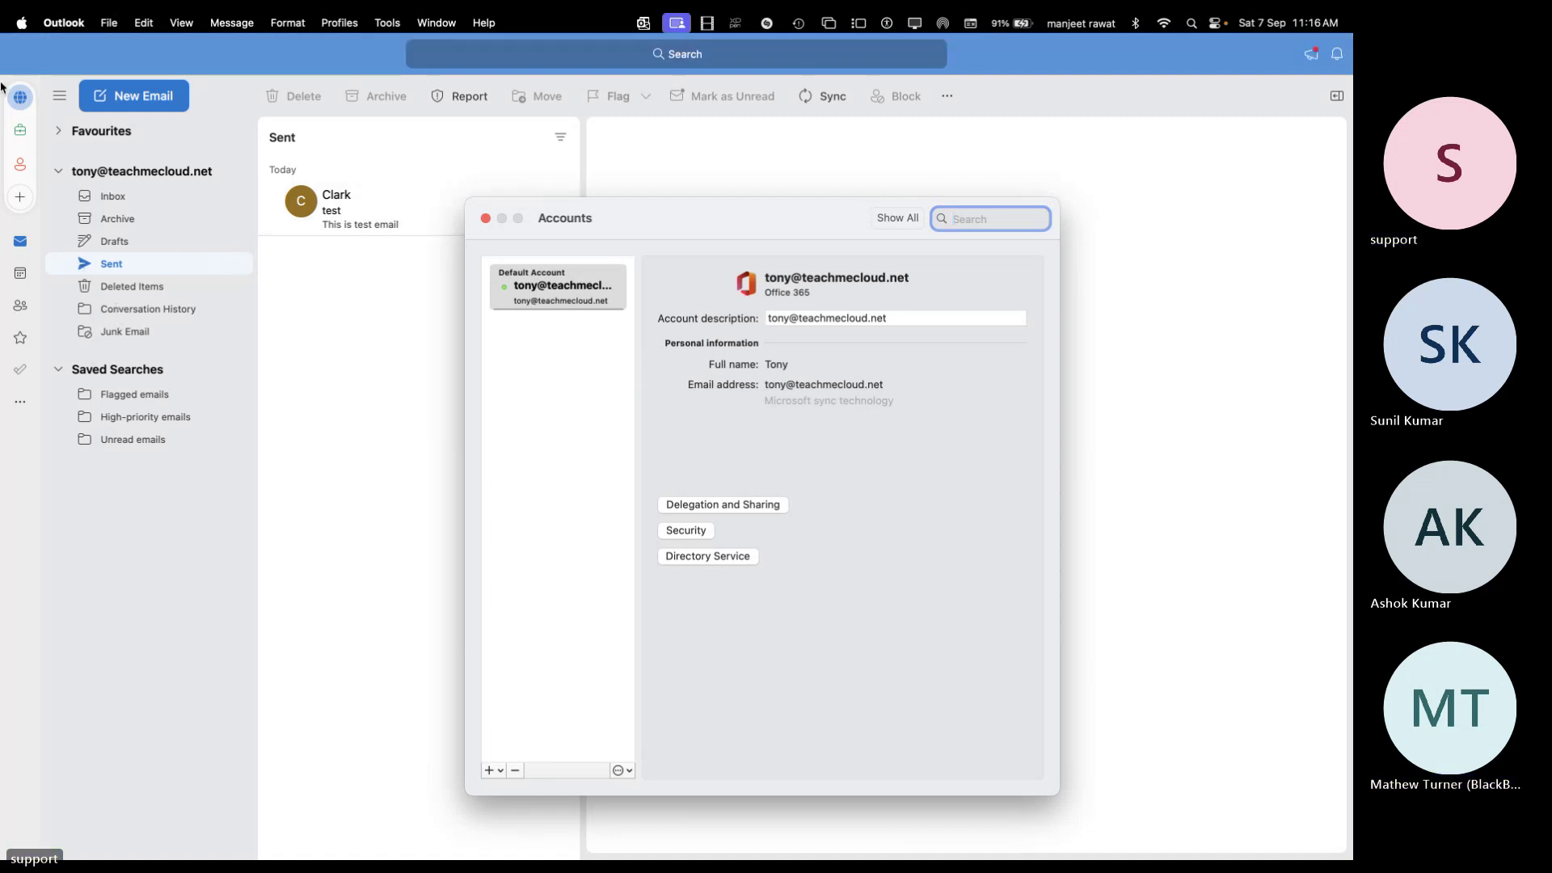
Quit Outlook so the App Store update can resume, then bring up Remote Desktop's saved PCs list
{"action": "key", "text": "ctrl+Left"}
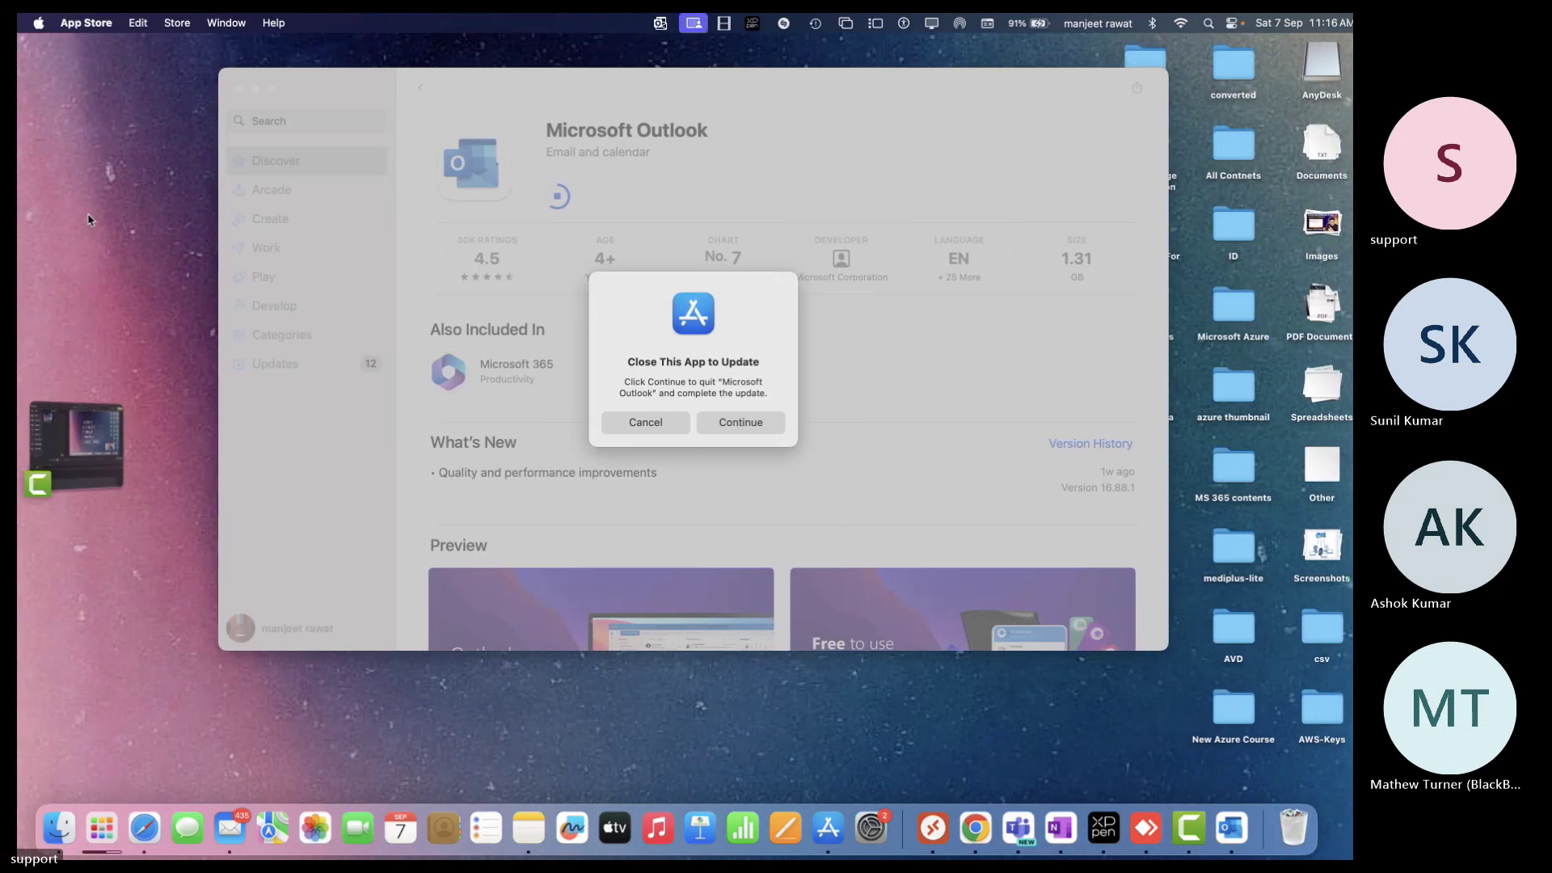
{"action": "left_click", "coordinate": [694, 422]}
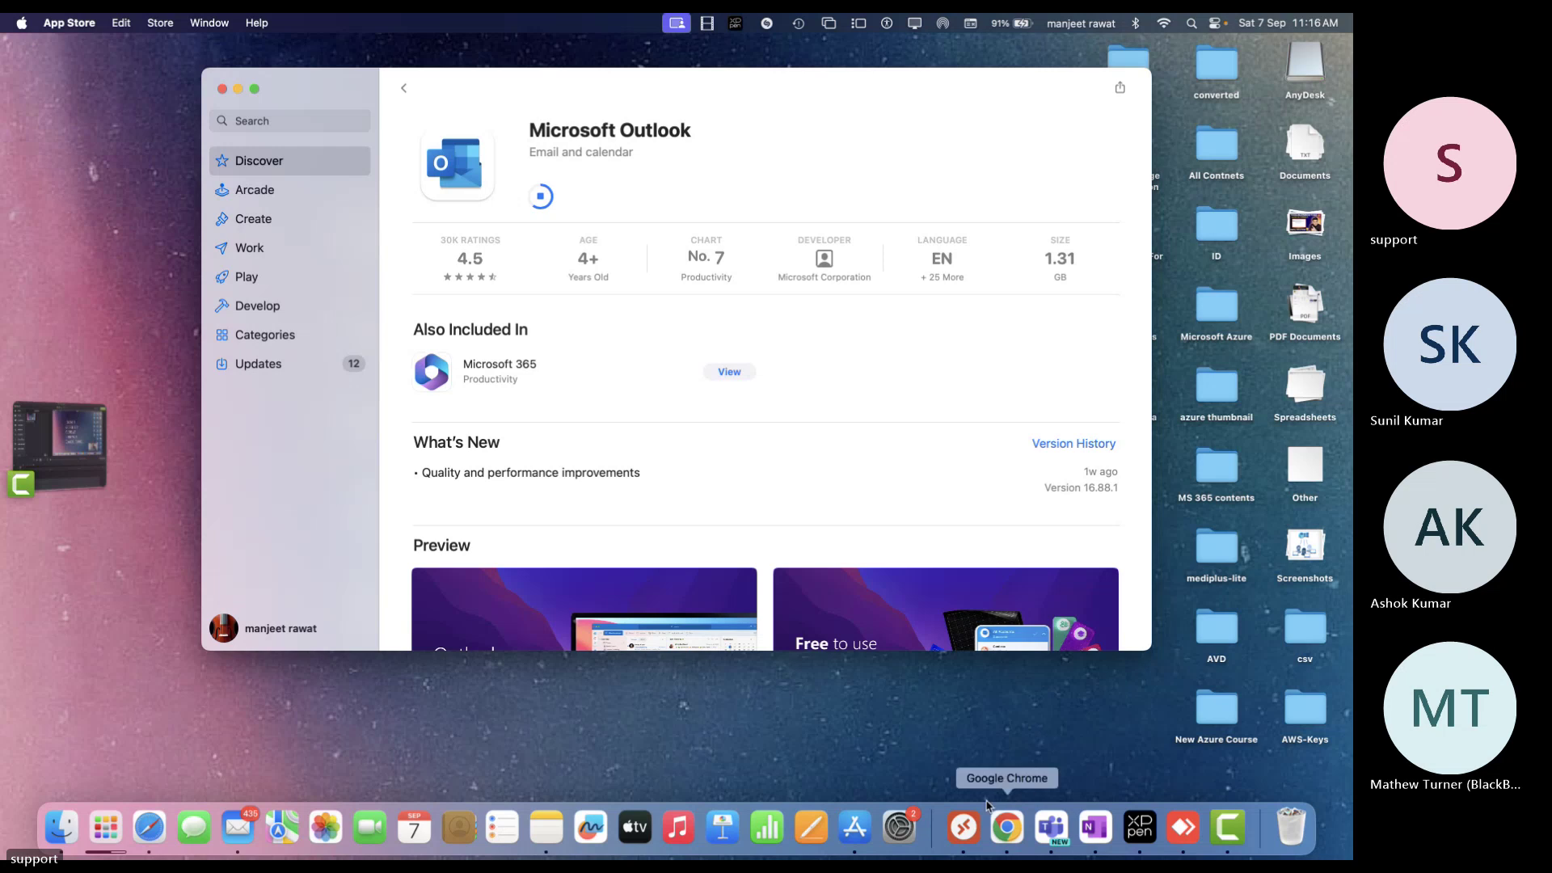
{"action": "left_click", "coordinate": [963, 826]}
{"action": "left_click", "coordinate": [696, 527]}
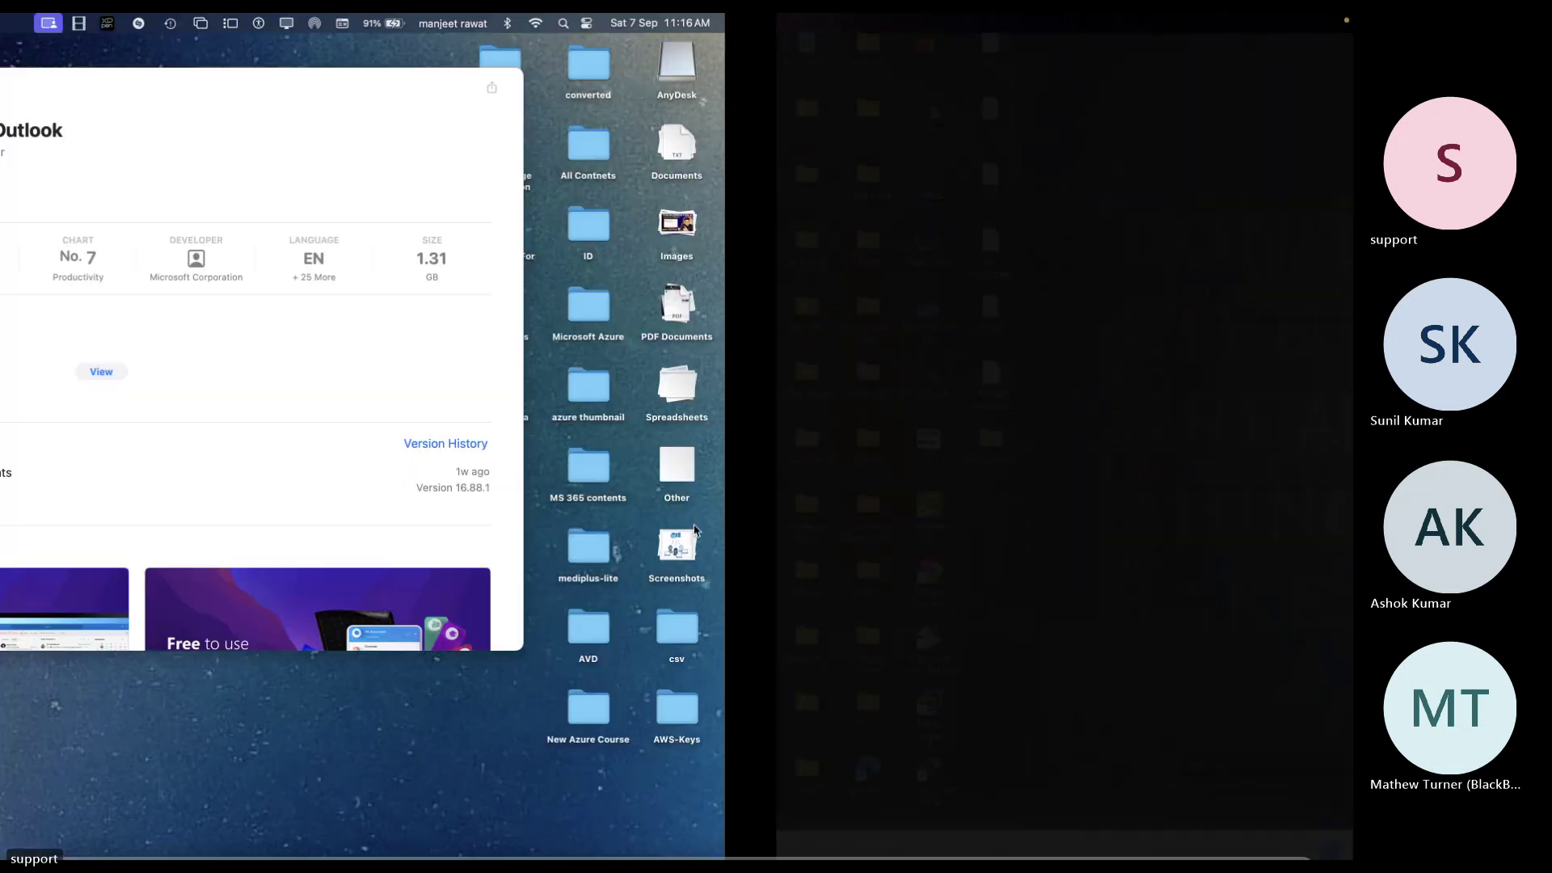
{"action": "left_click", "coordinate": [978, 836]}
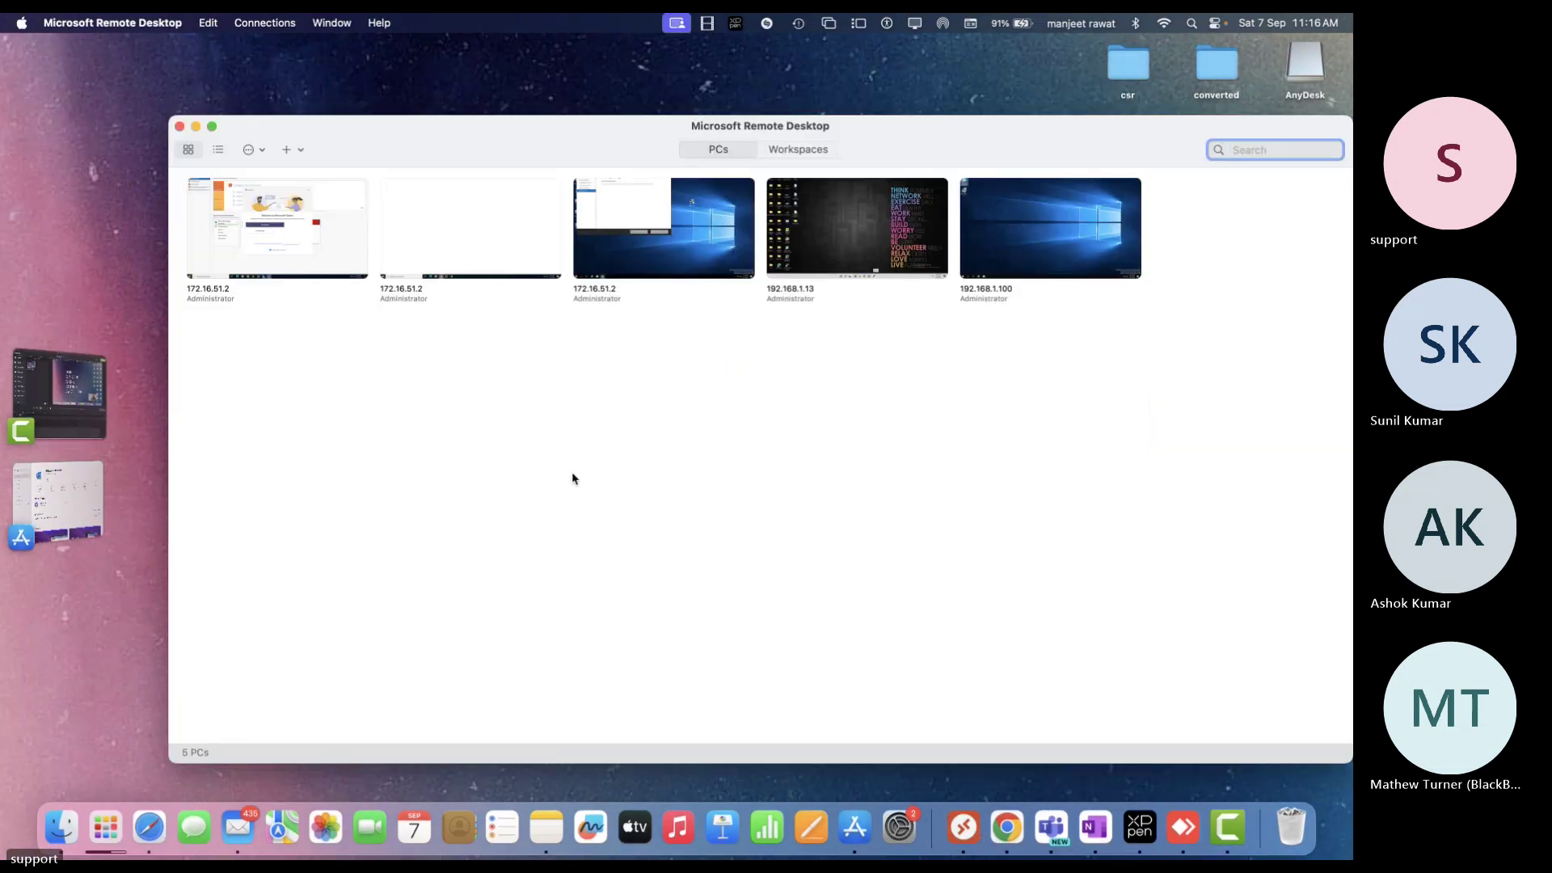
Connect to the PC at 192.168.1.13, accepting its unverified certificate
{"action": "double_click", "coordinate": [883, 246]}
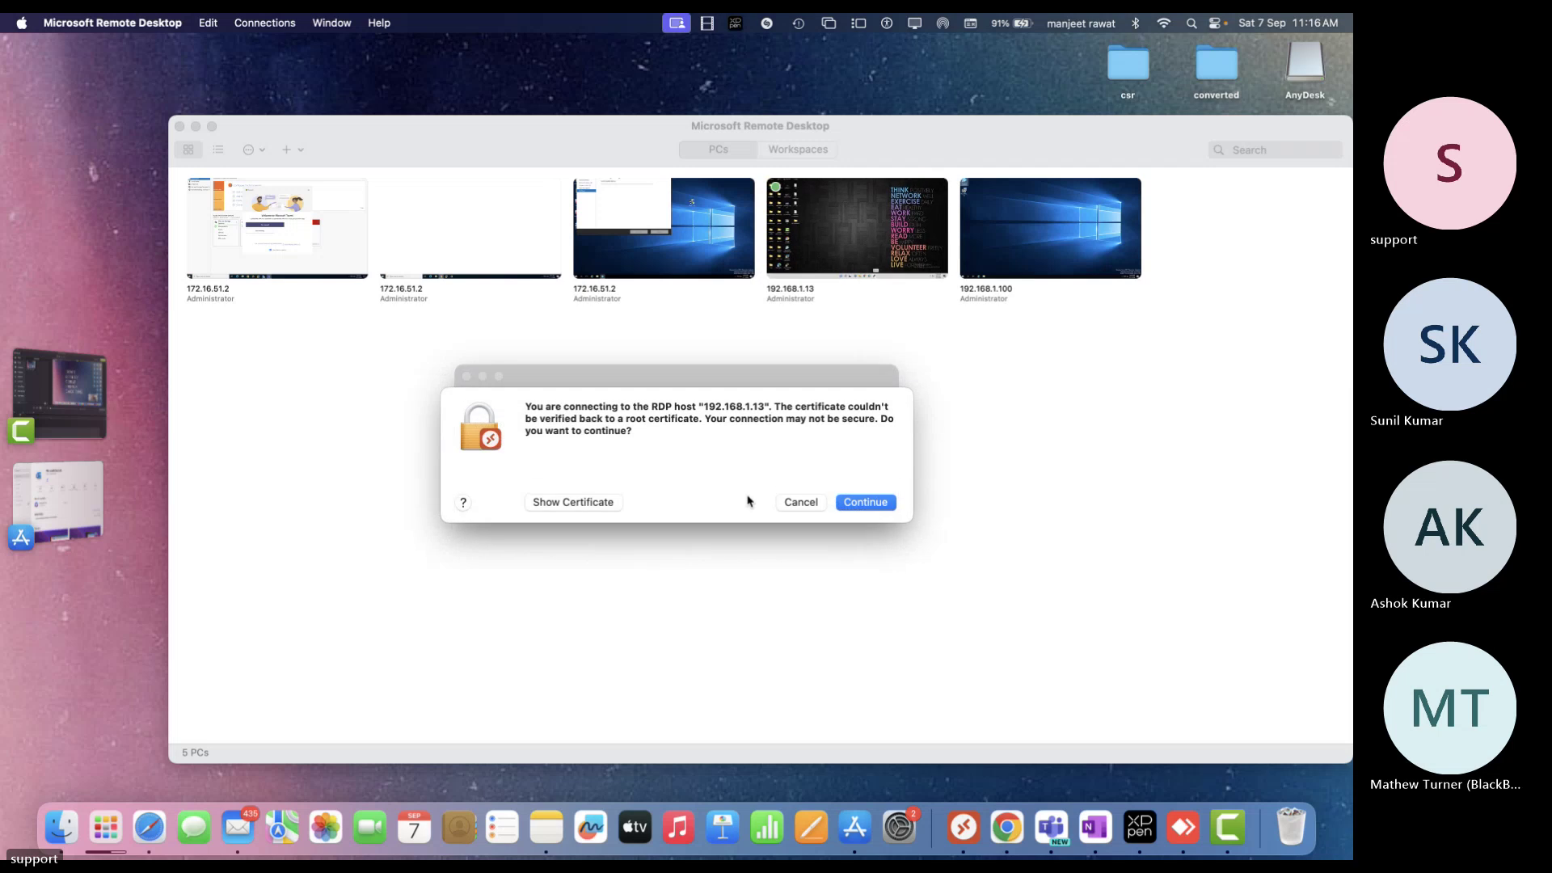
{"action": "left_click", "coordinate": [860, 501]}
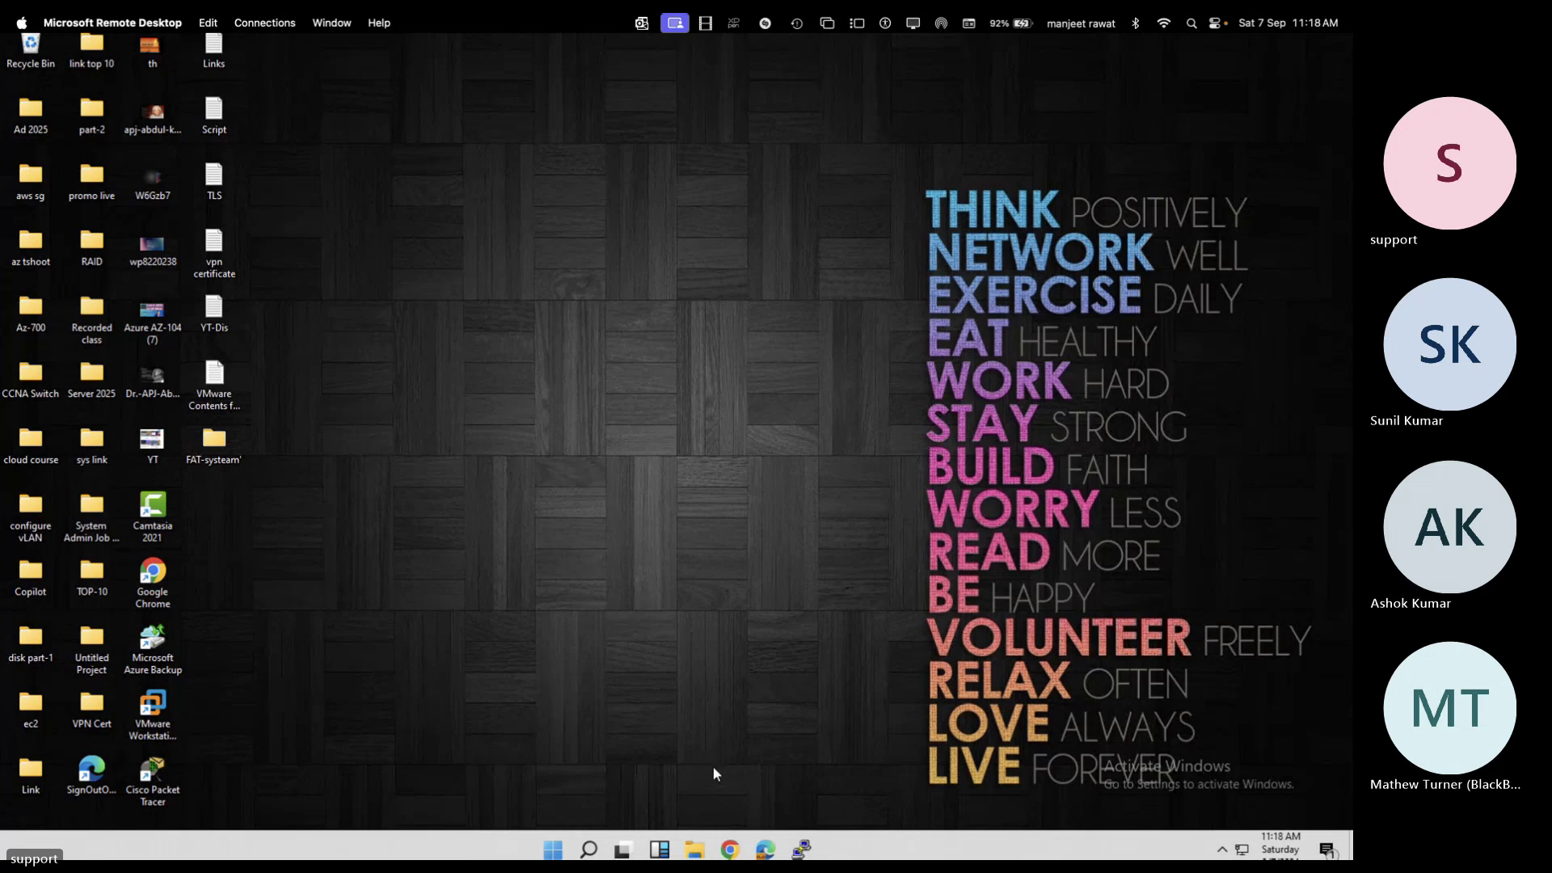
Launch Outlook (classic) by searching 'out', dismiss the tip and sign-in prompt, then show Account Information
{"action": "left_click", "coordinate": [588, 850]}
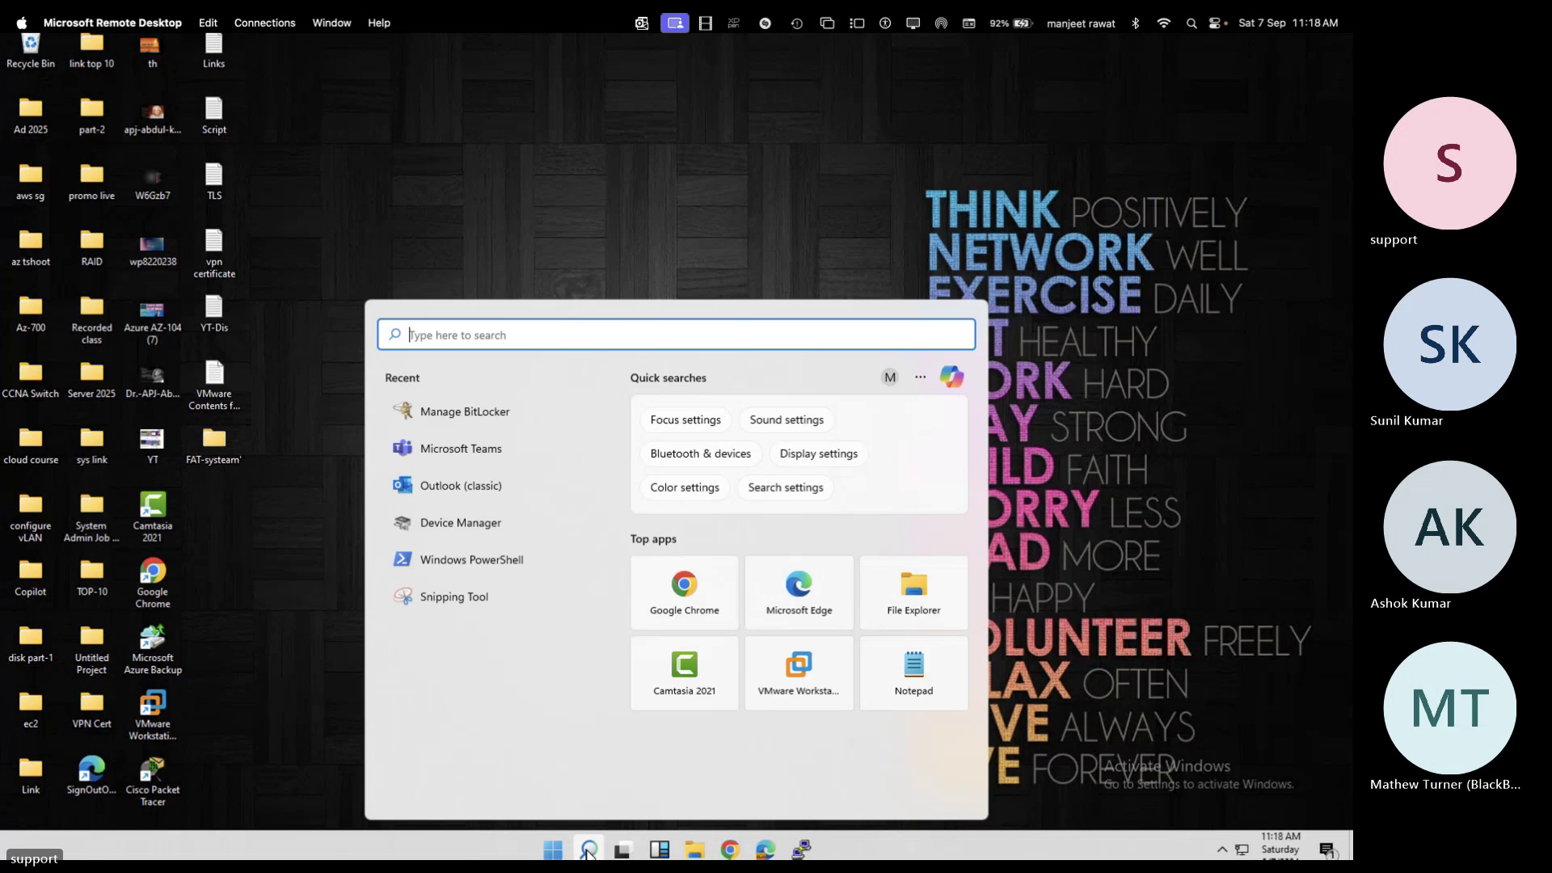
{"action": "type", "text": "out"}
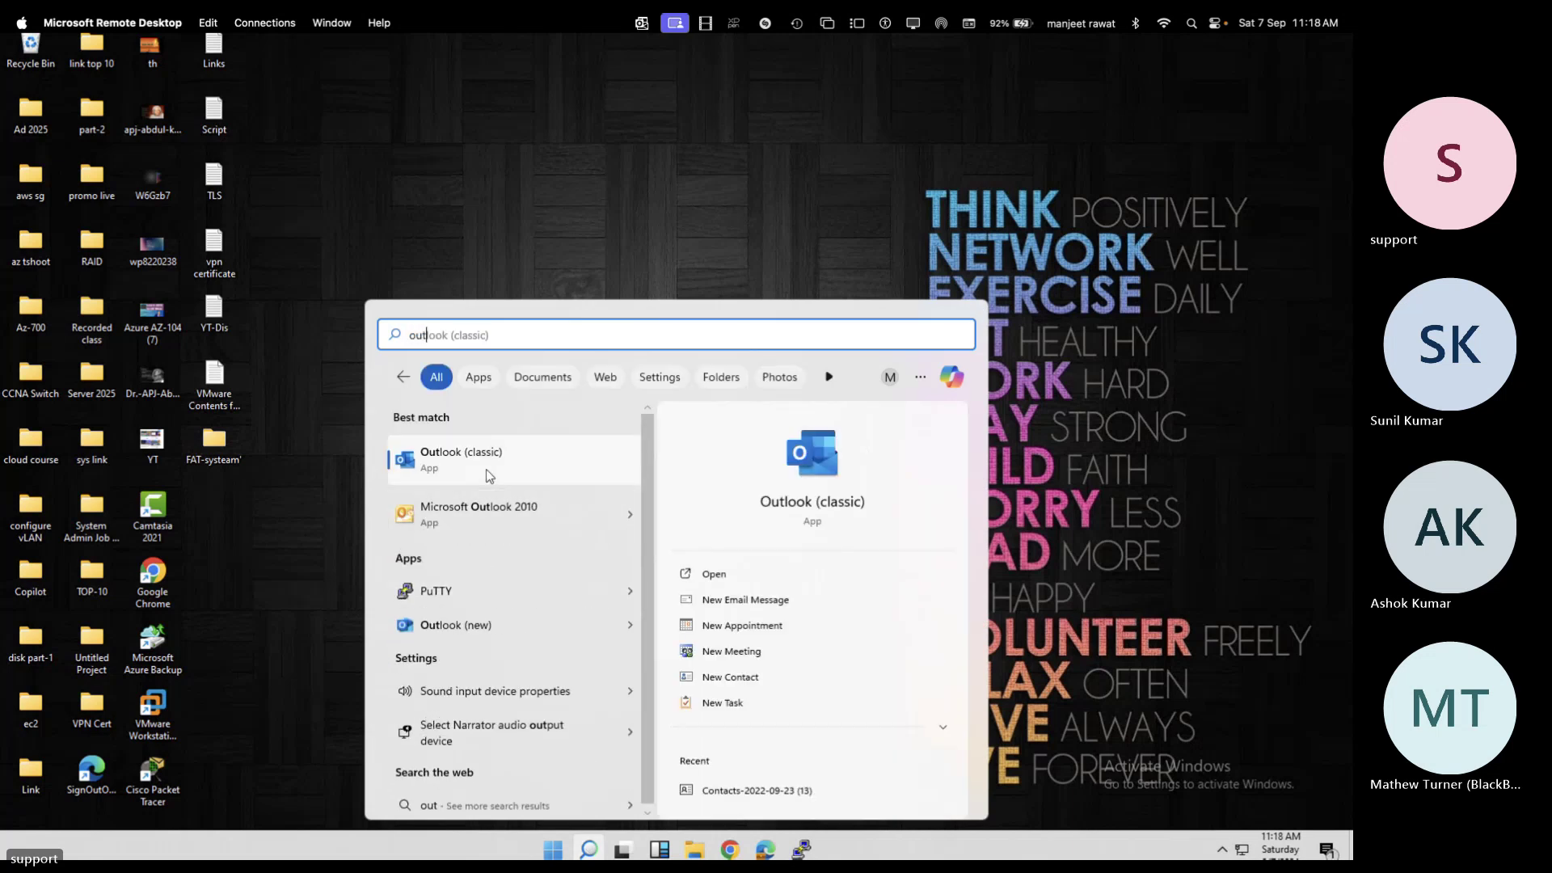
{"action": "left_click", "coordinate": [467, 448]}
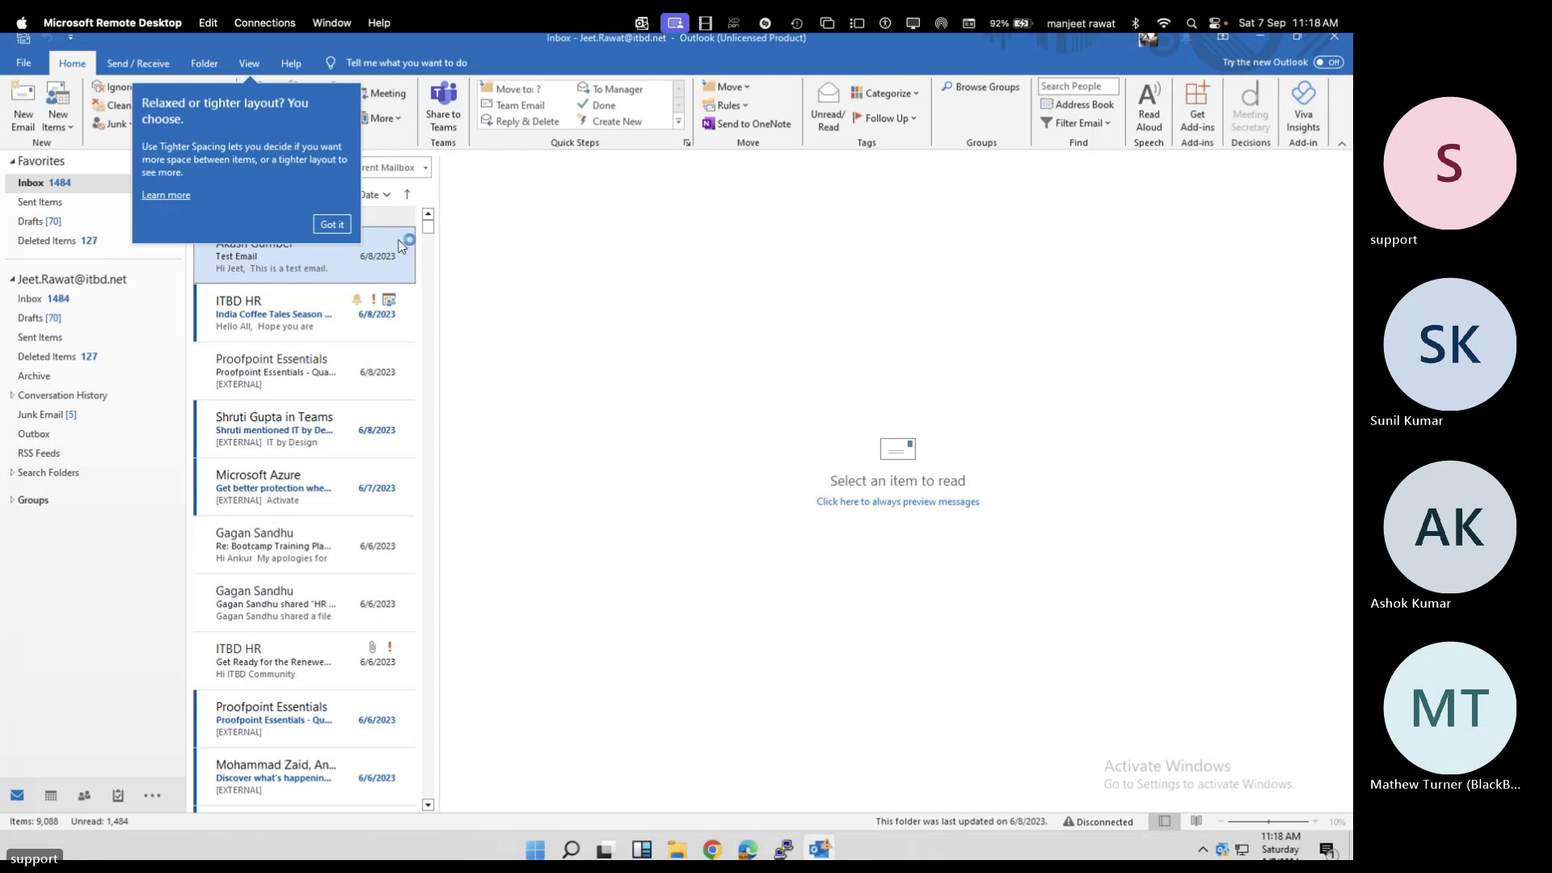
{"action": "left_click", "coordinate": [330, 220]}
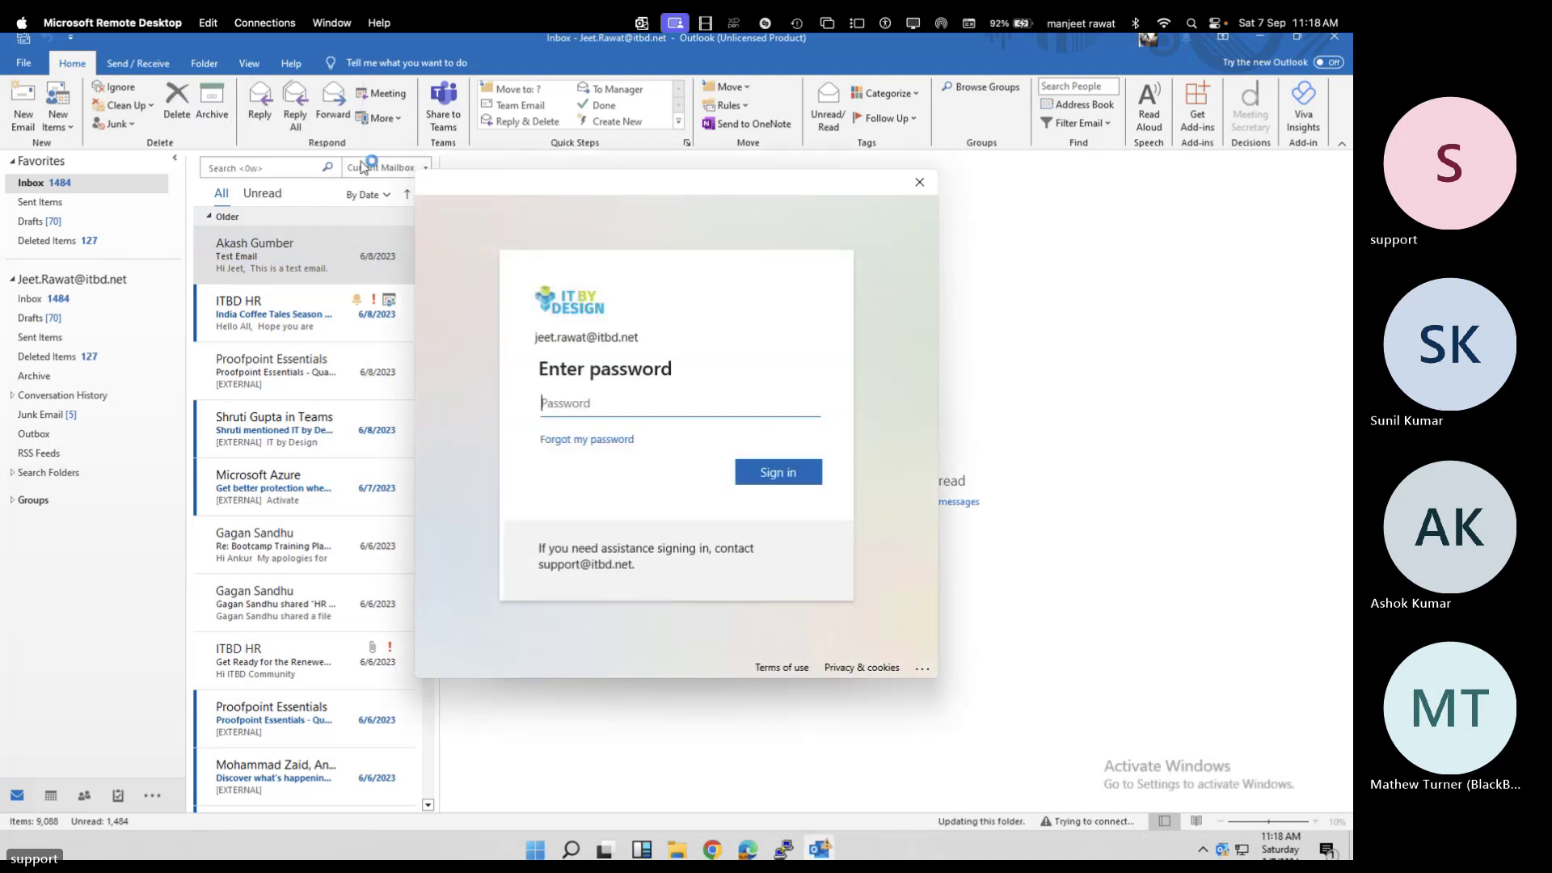
{"action": "left_click", "coordinate": [919, 182]}
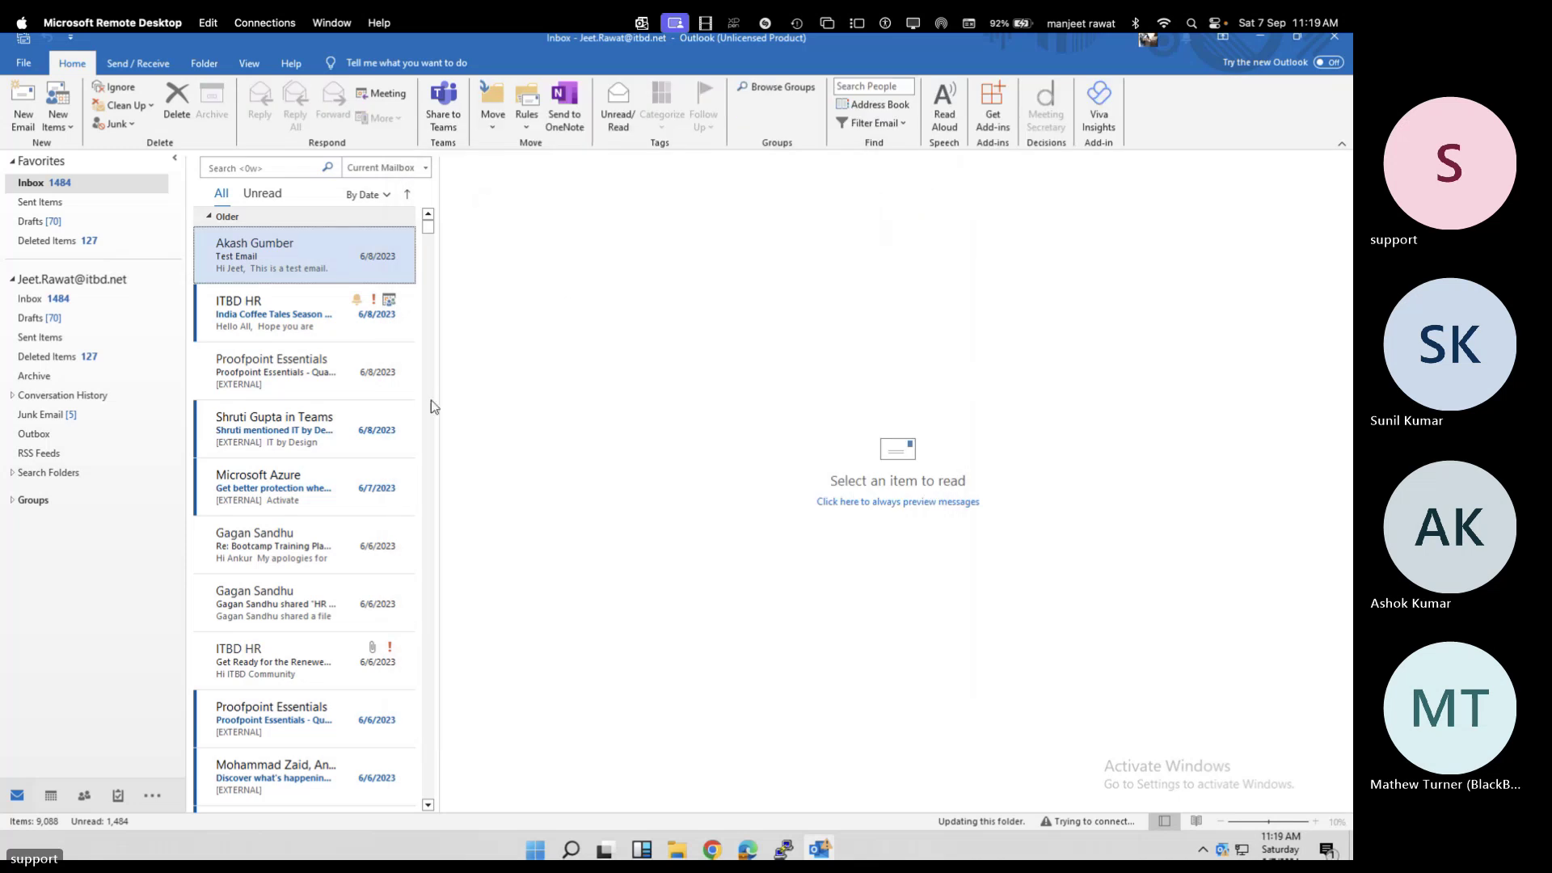
{"action": "left_click", "coordinate": [25, 65]}
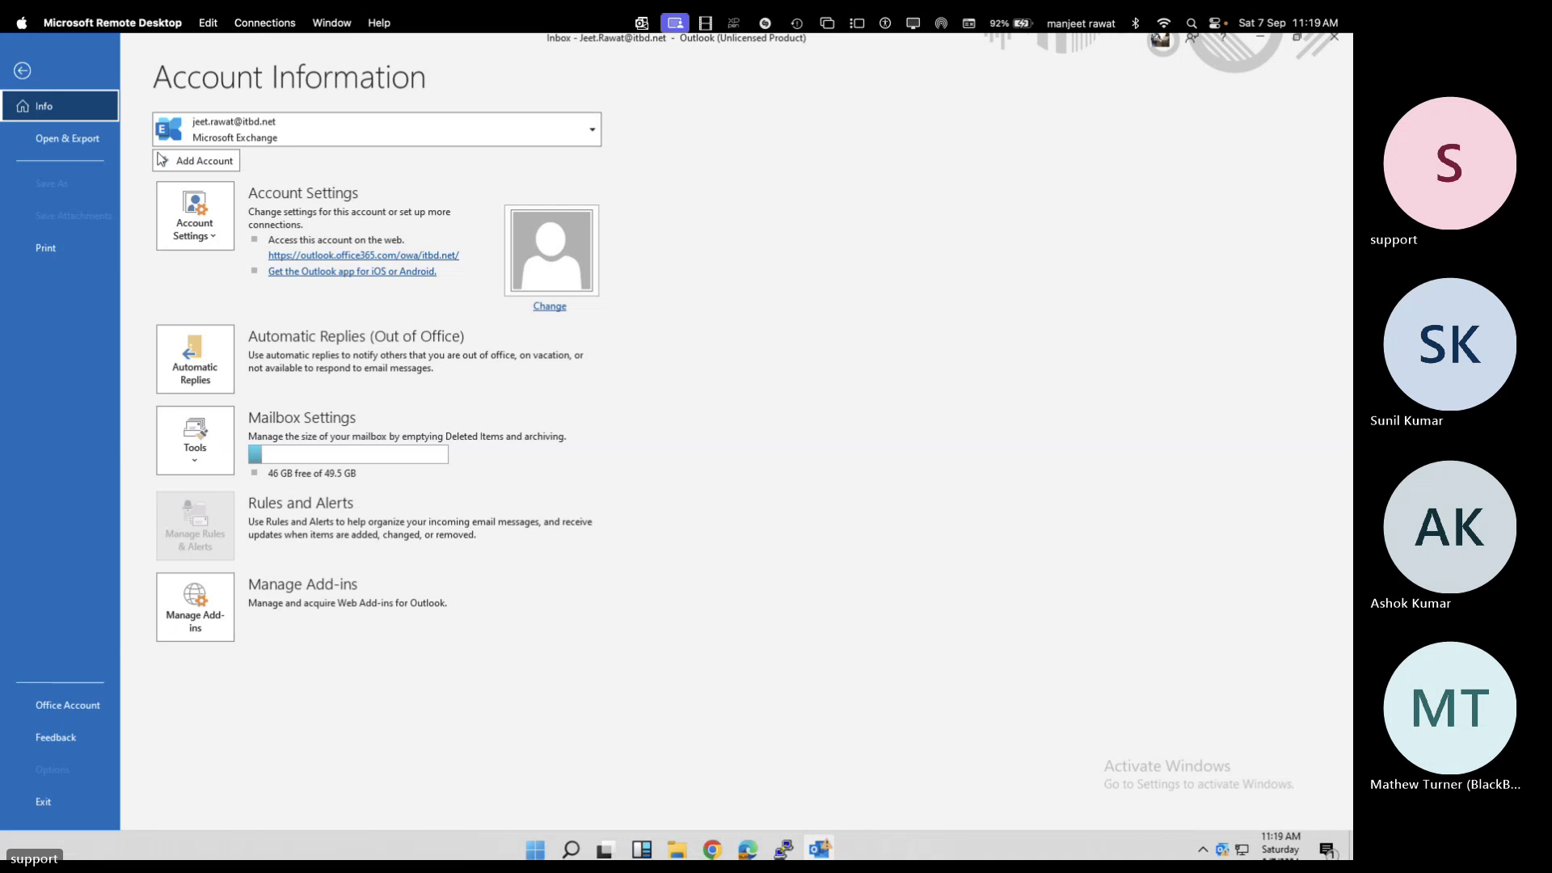
Try twice to remove the existing Exchange account, blocked by the data-location warning, then start adding a new account
{"action": "left_click", "coordinate": [204, 214]}
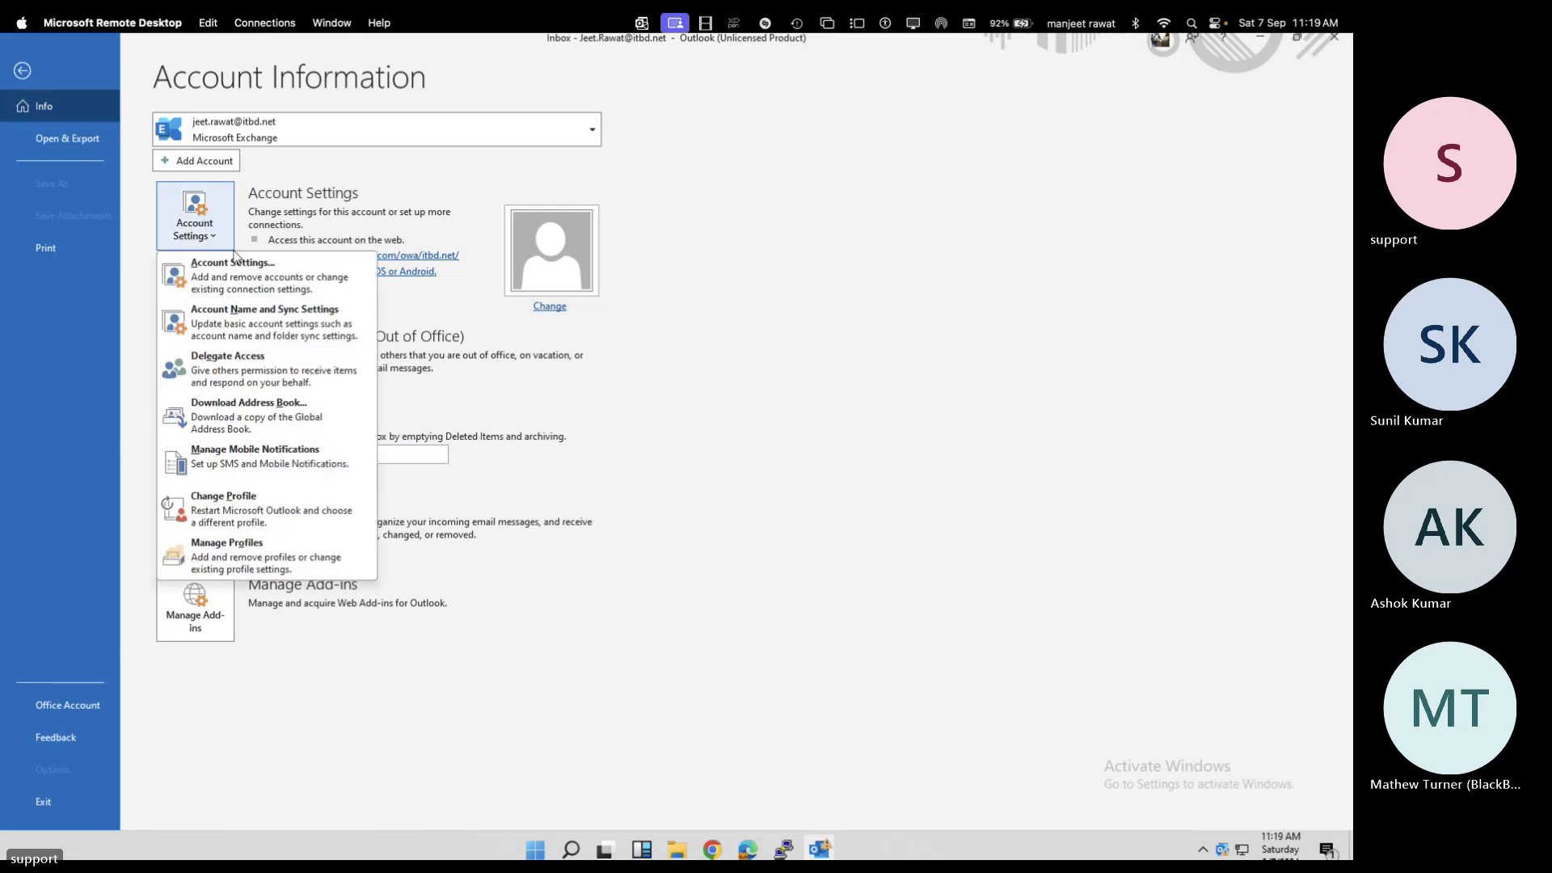
{"action": "left_click", "coordinate": [234, 274]}
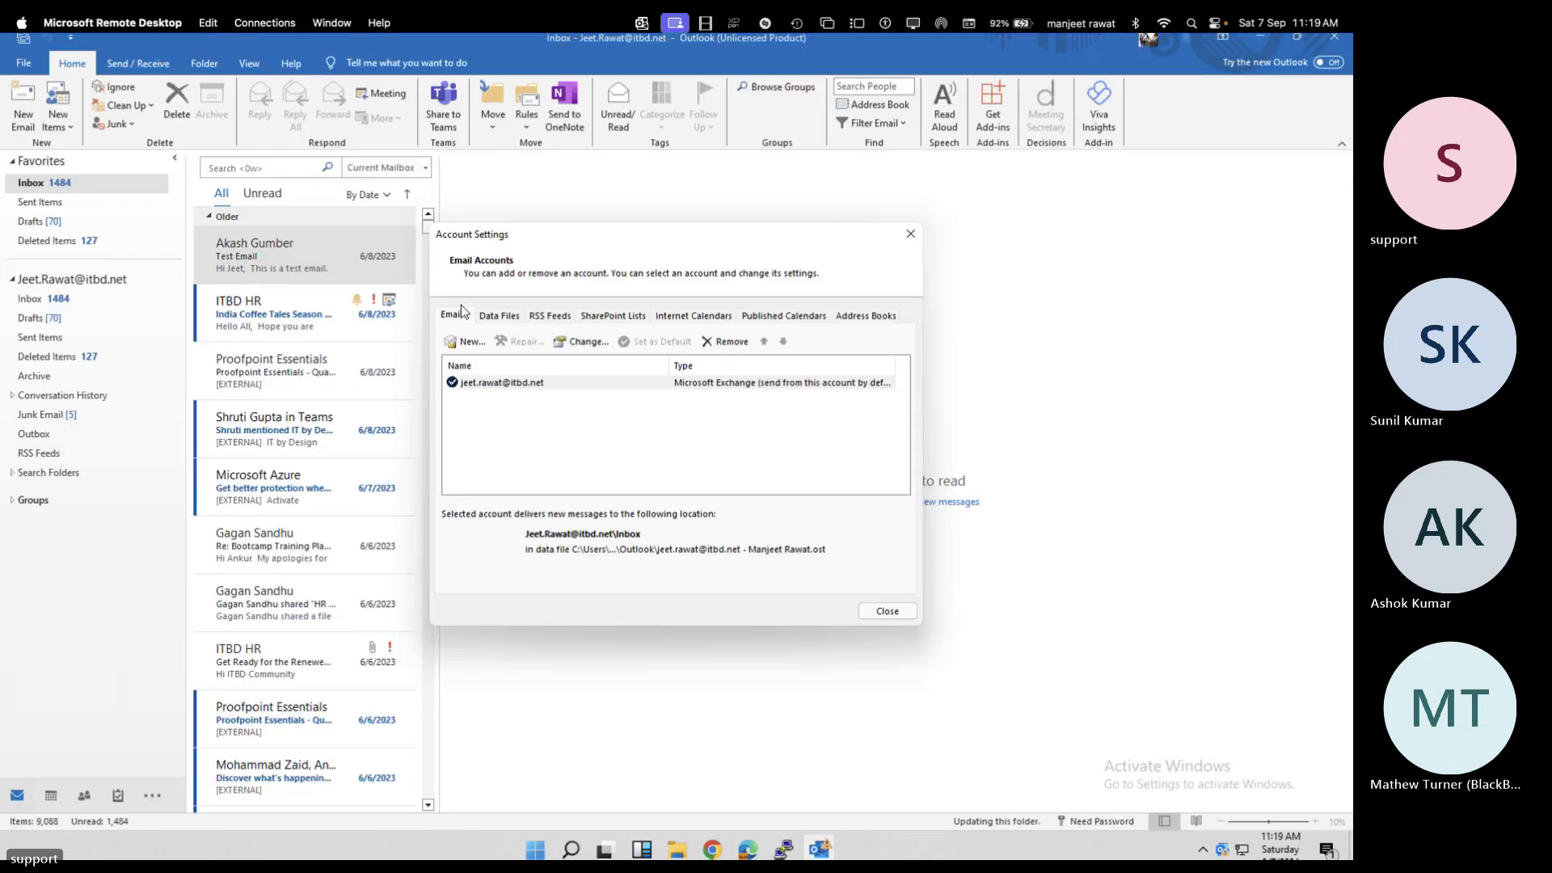
{"action": "left_click", "coordinate": [556, 394]}
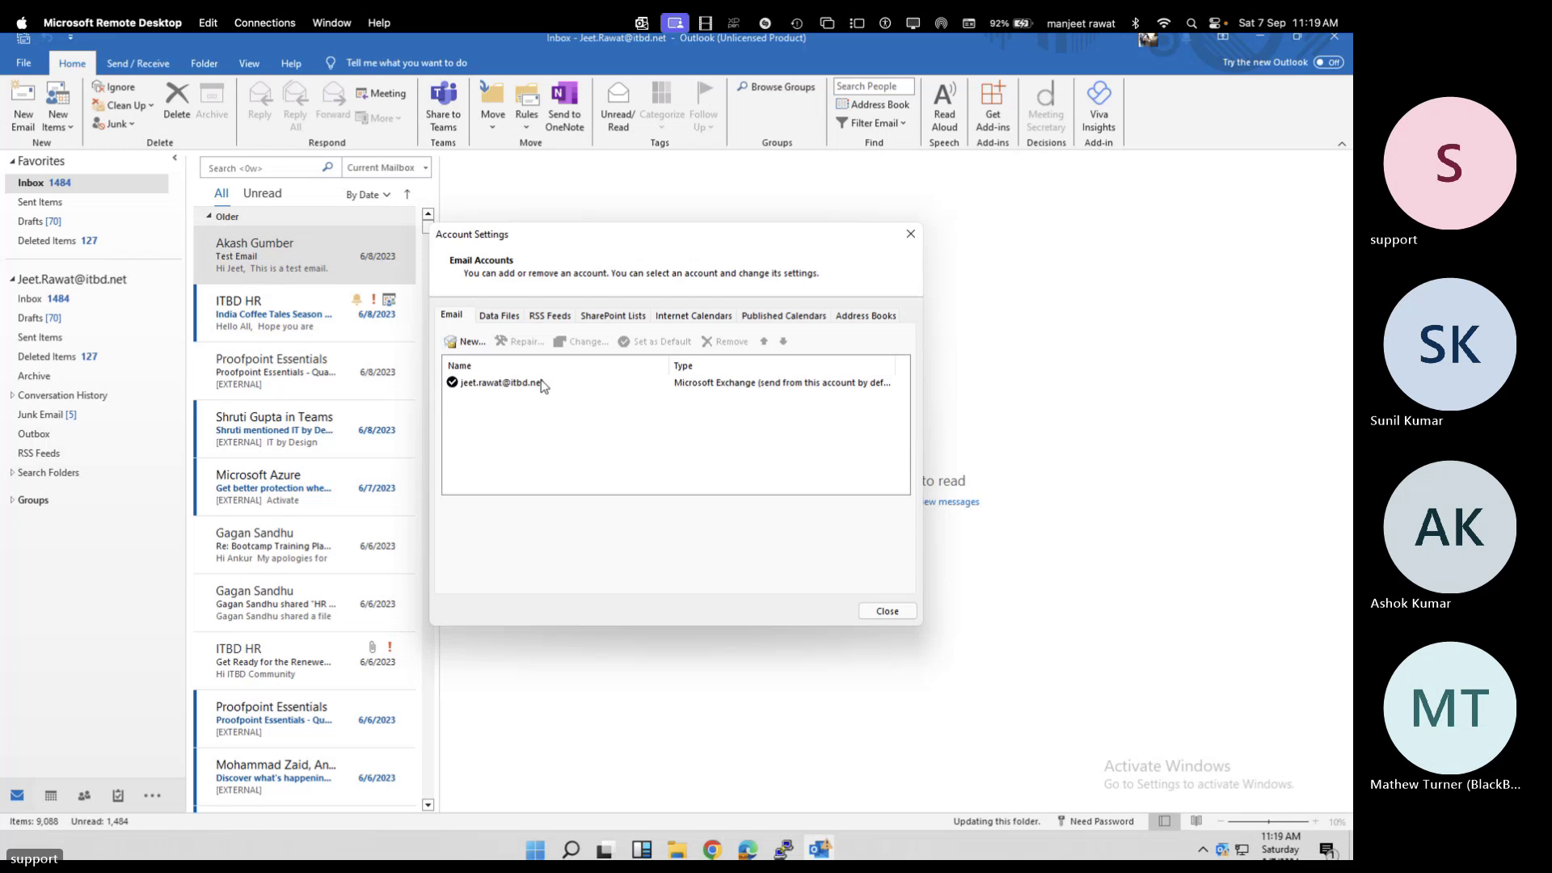
{"action": "left_click", "coordinate": [543, 385]}
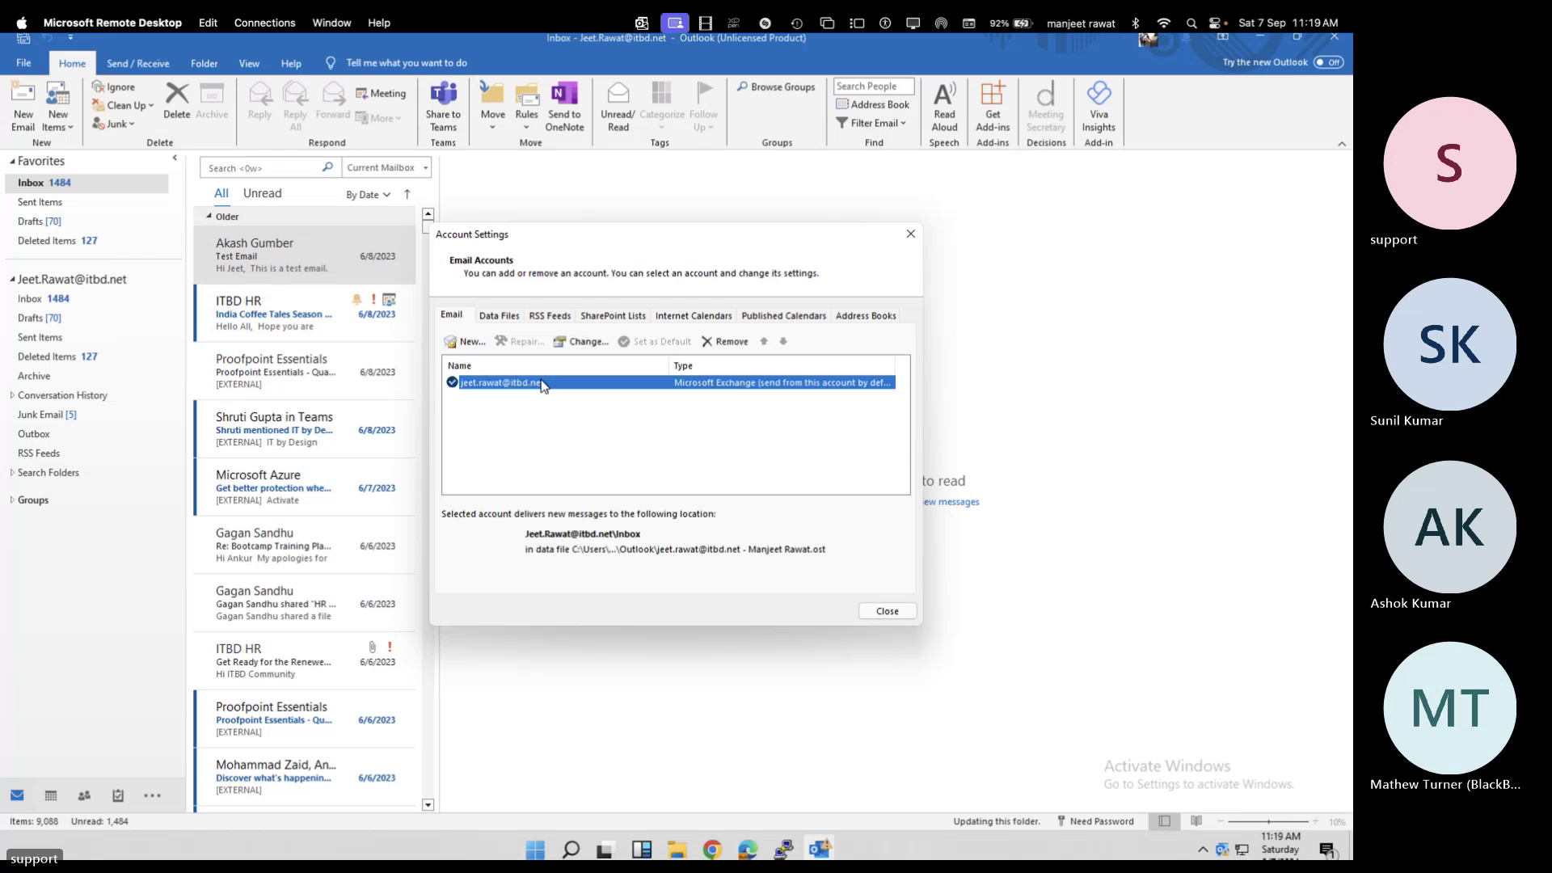
{"action": "left_click", "coordinate": [733, 343]}
{"action": "left_click", "coordinate": [799, 506]}
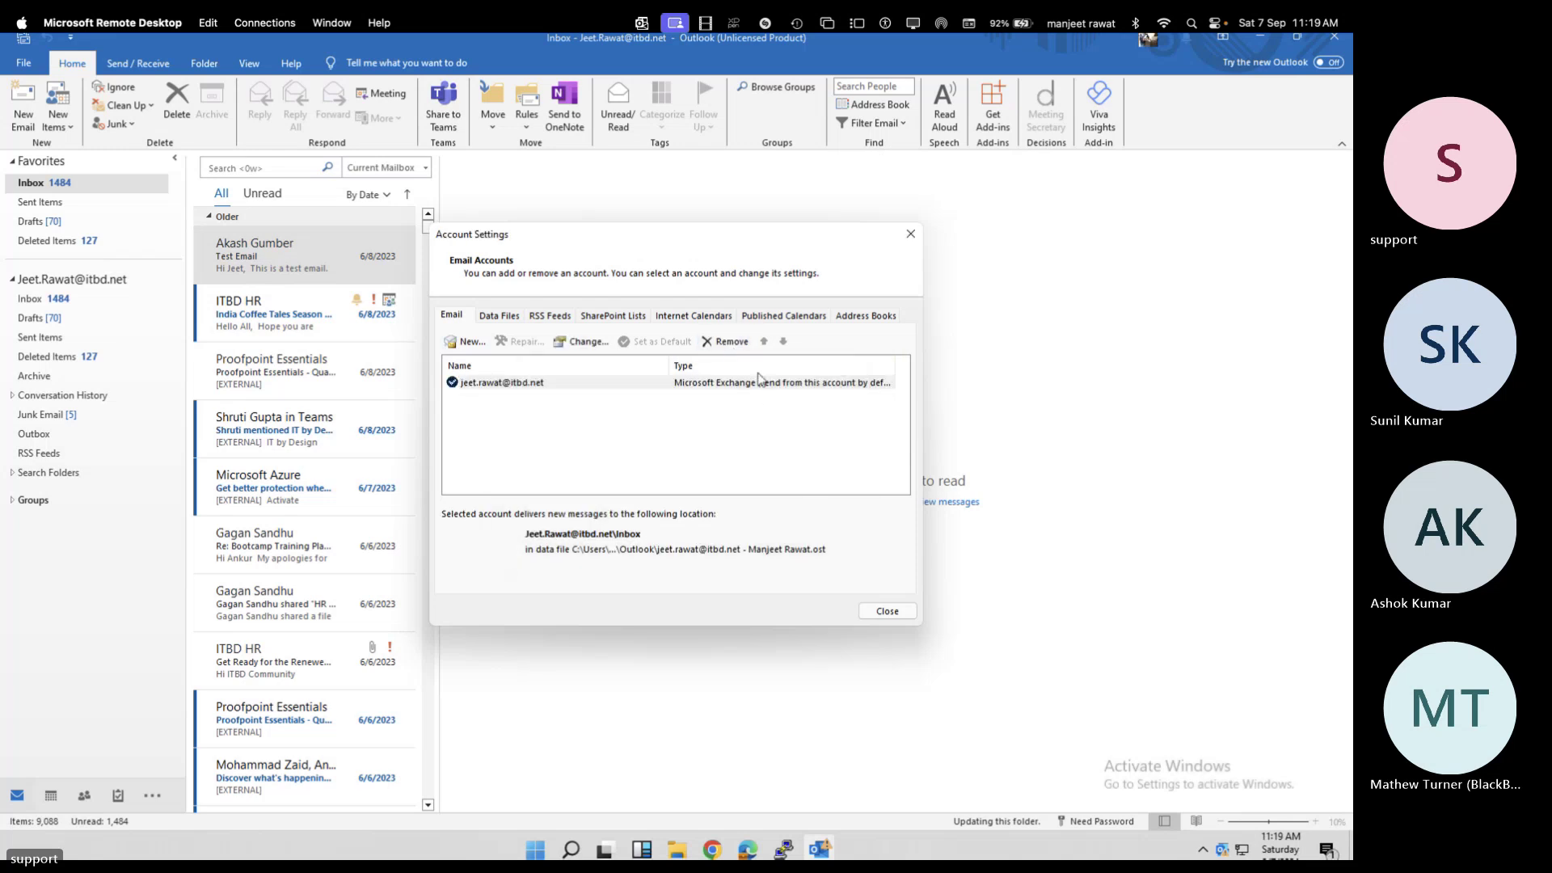
{"action": "left_click", "coordinate": [739, 342]}
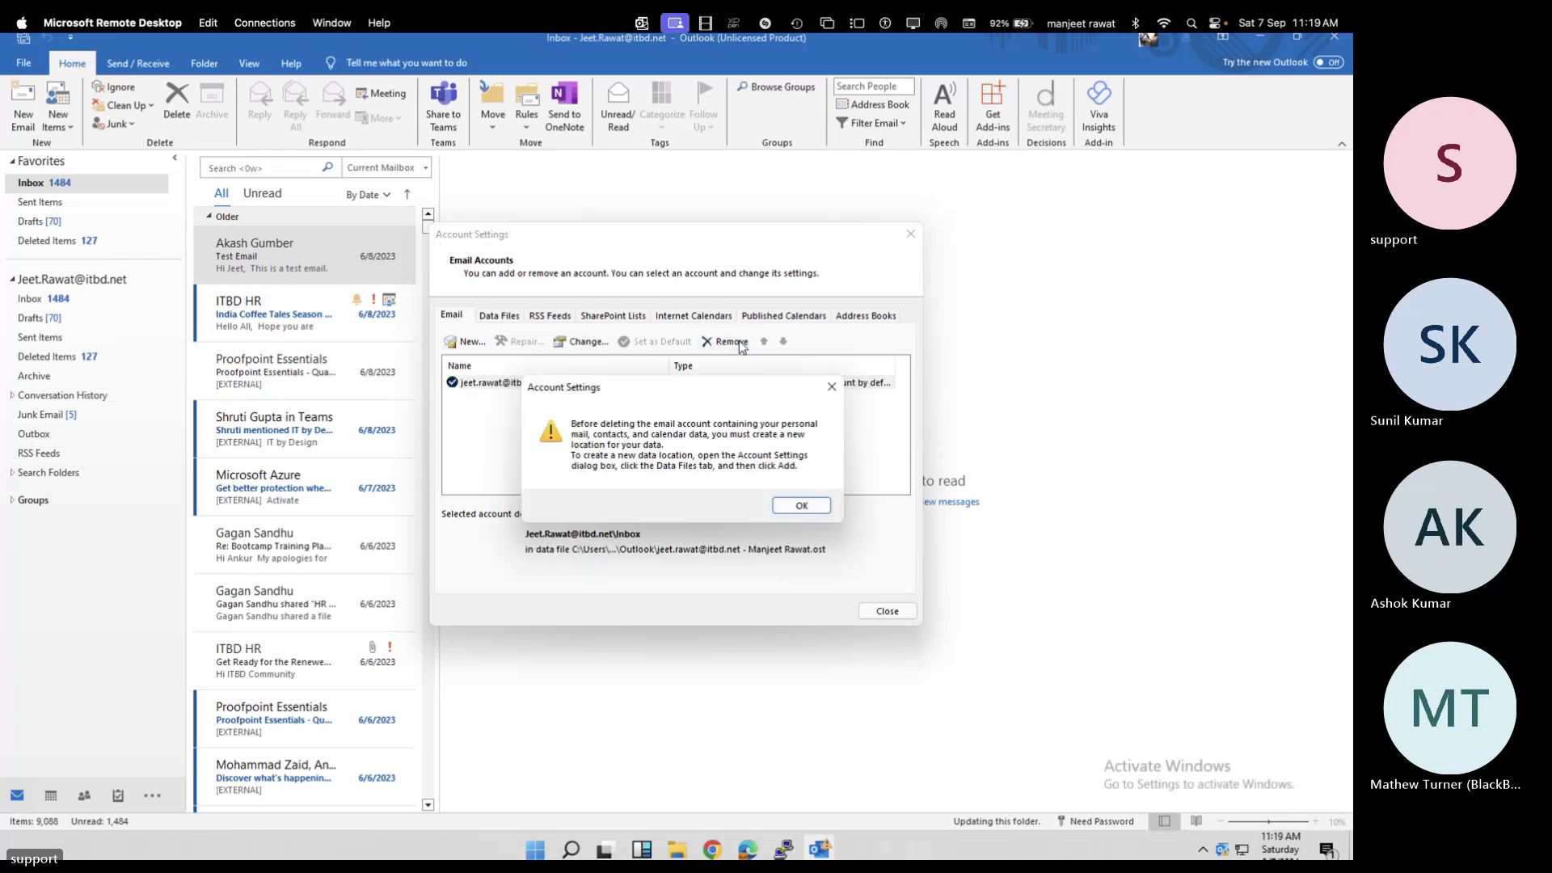
{"action": "left_click", "coordinate": [792, 506]}
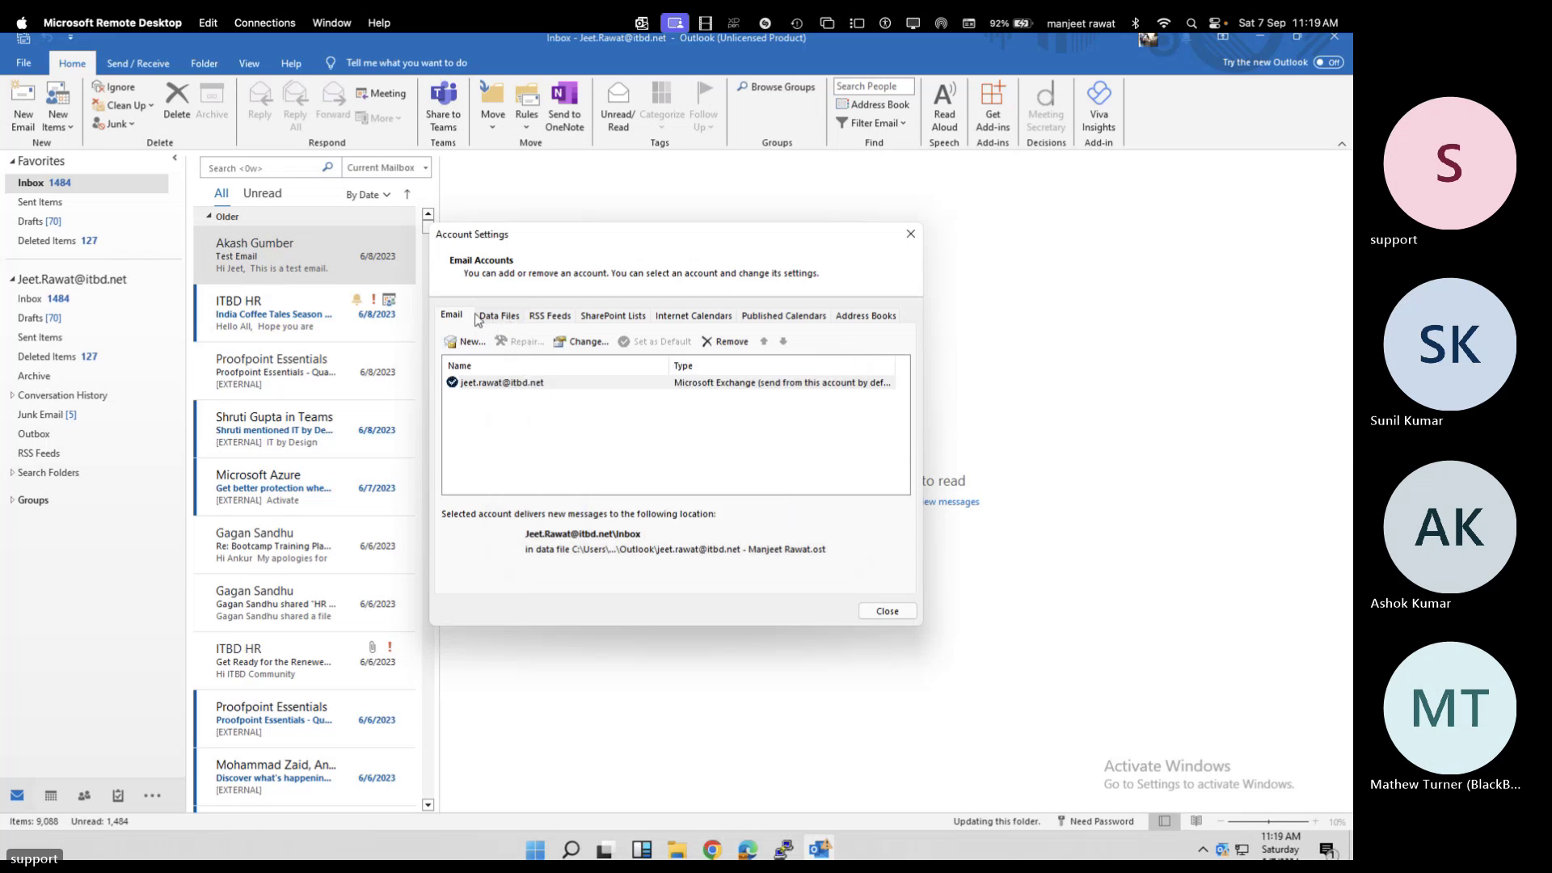
{"action": "left_click", "coordinate": [469, 343]}
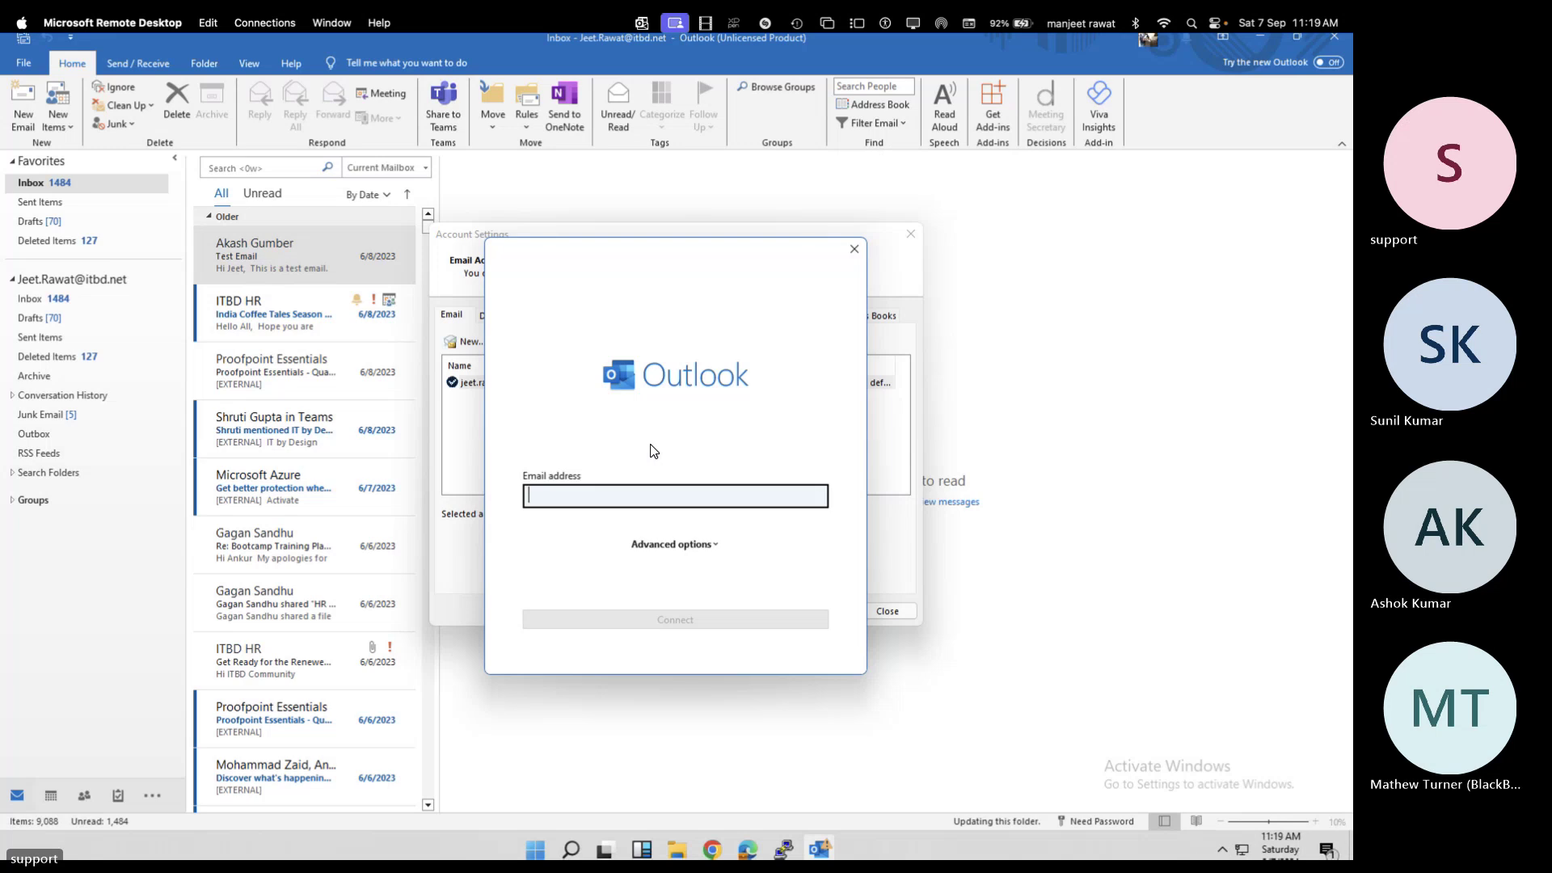
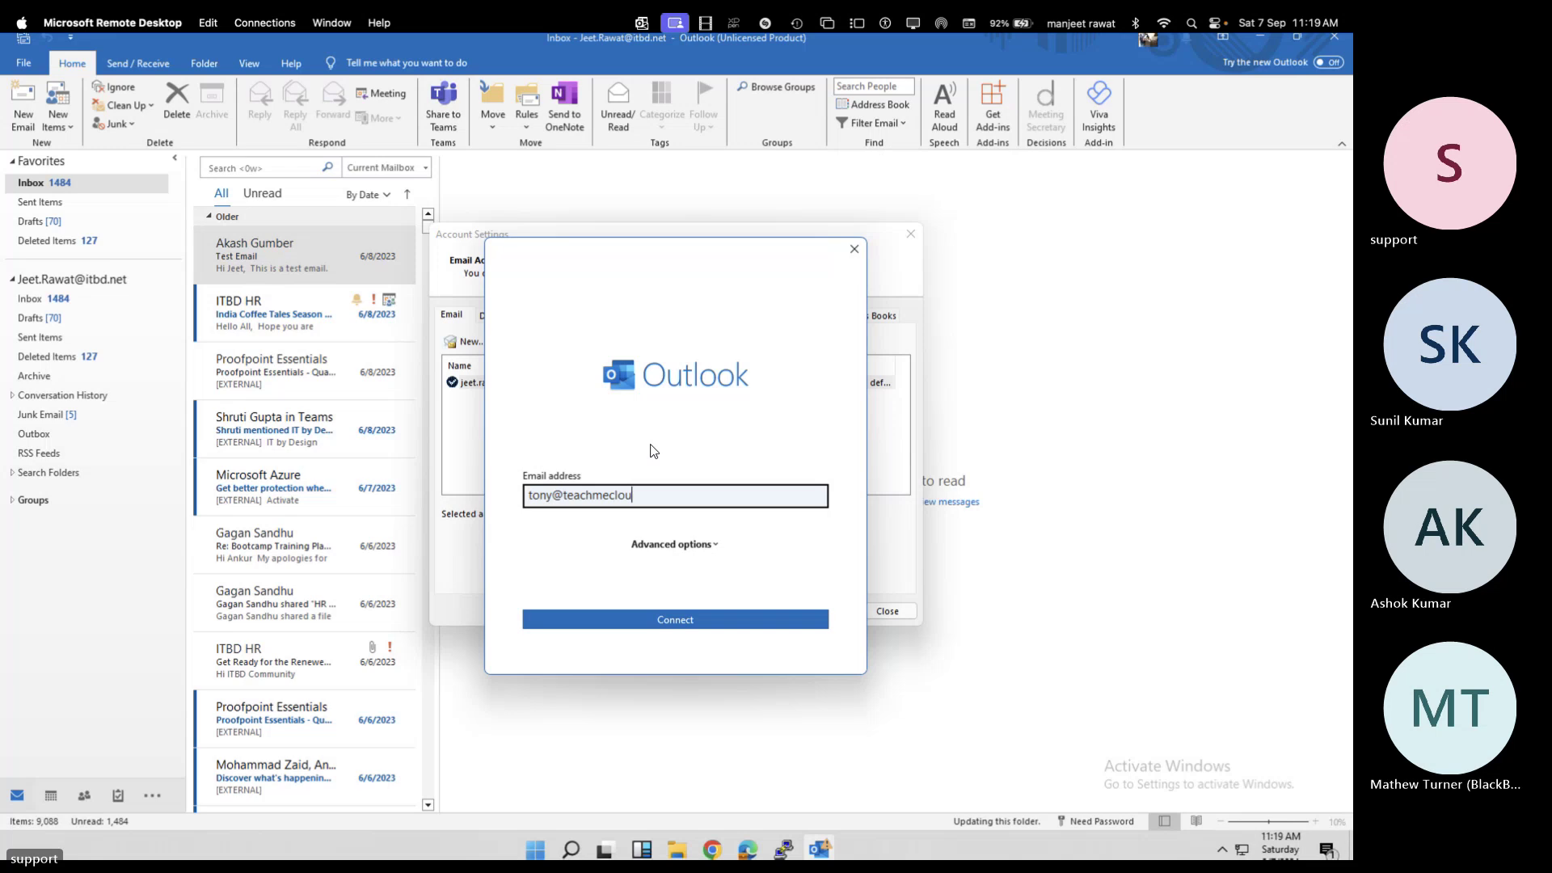
Enter the new user's email address and connect, then leave the full-screen remote session
{"action": "key", "text": "Return"}
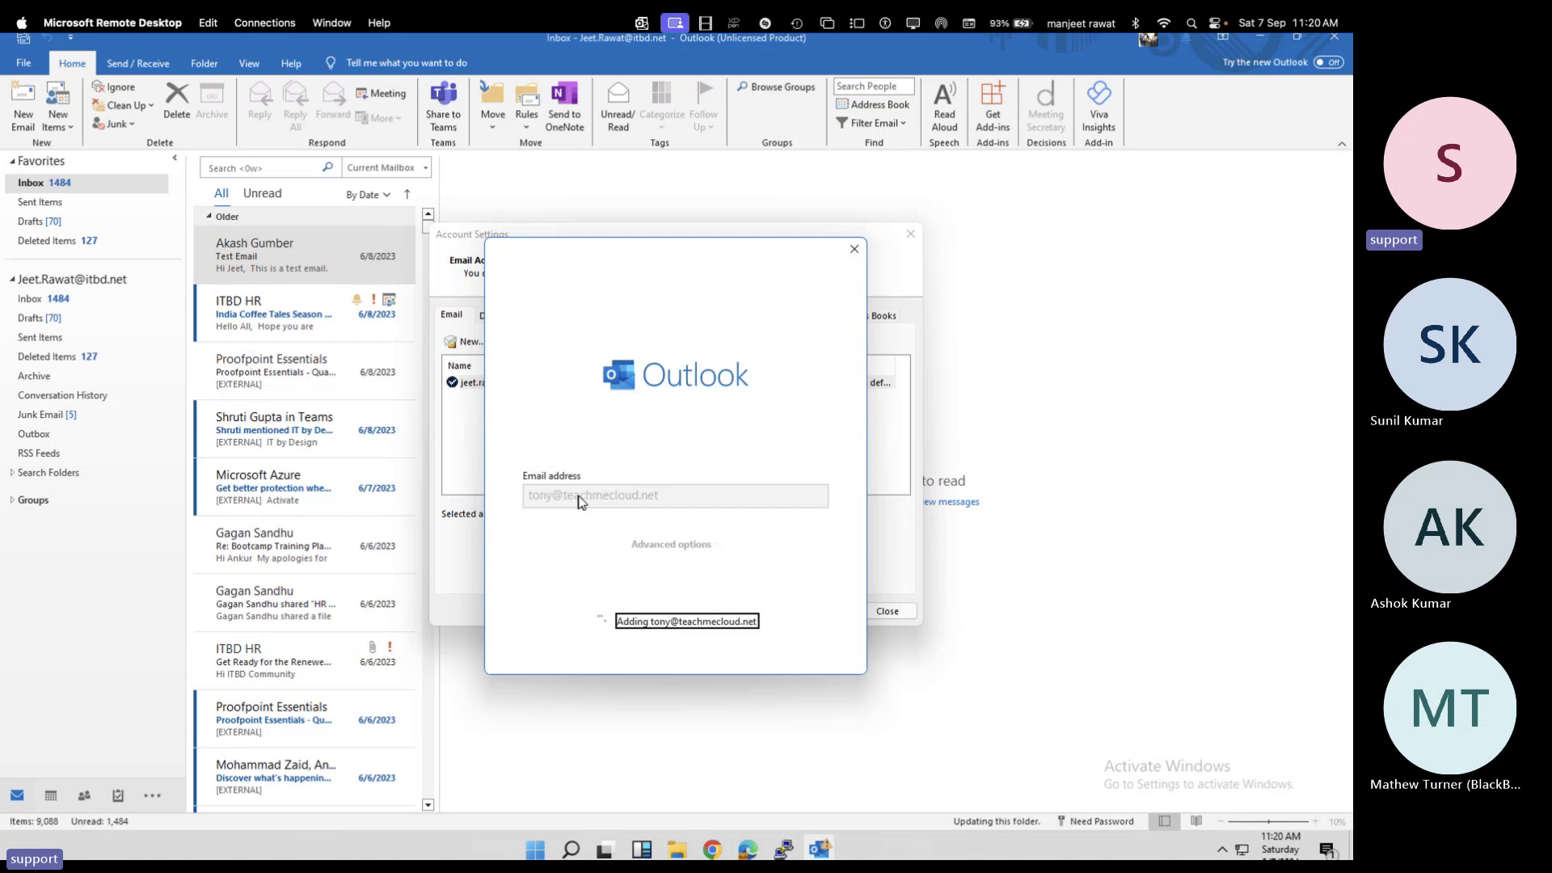
{"action": "key", "text": "ctrl+Left"}
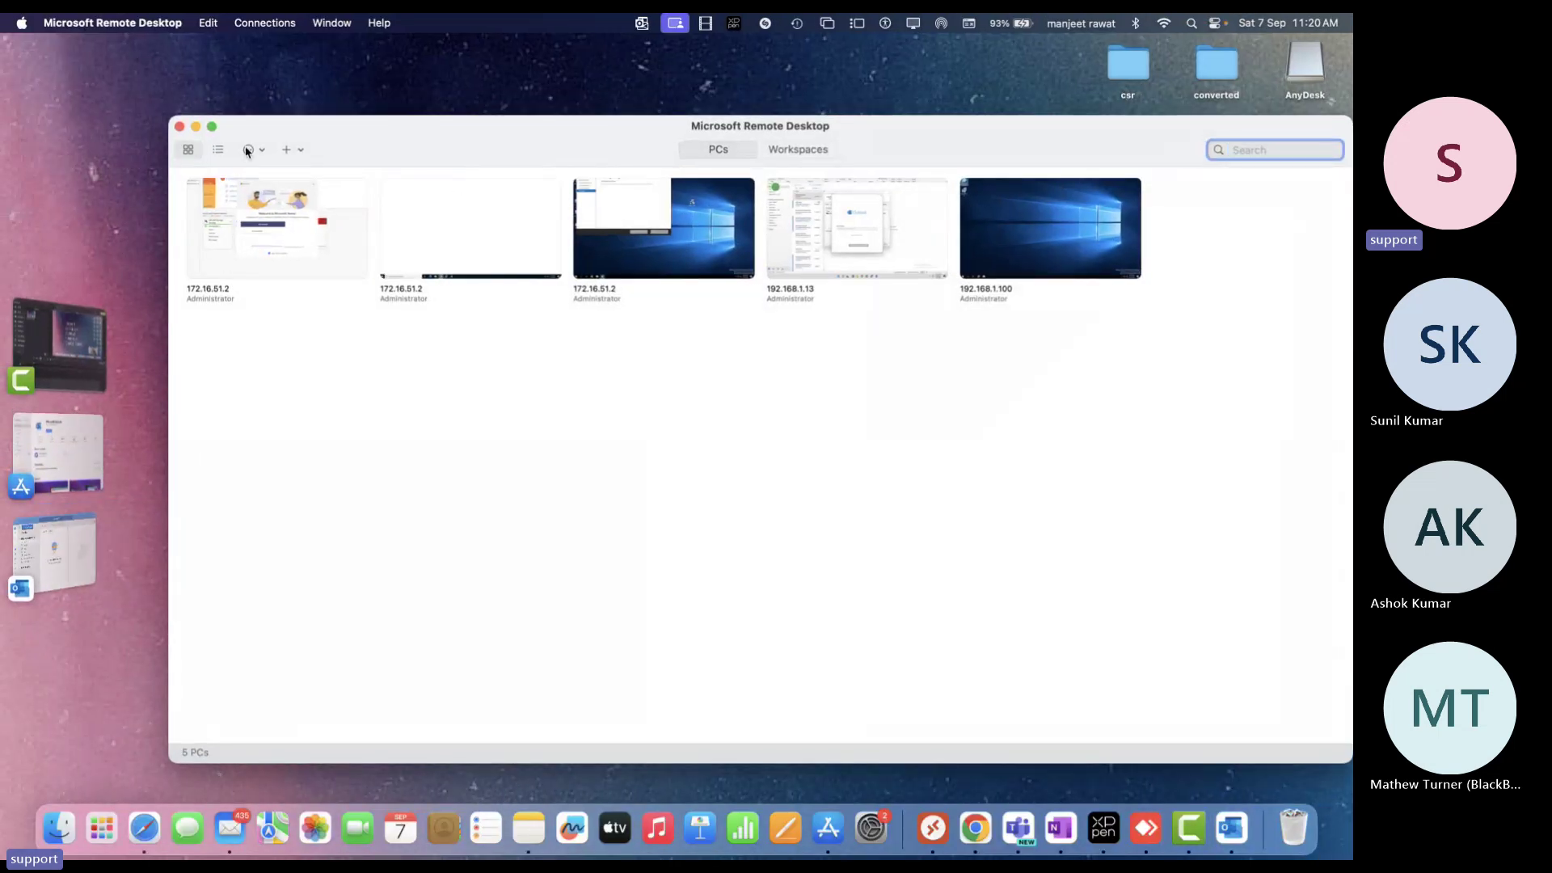
Hide Remote Desktop and close Chrome's two Outlook for Mac tabs and the Yahoo tab
{"action": "left_click", "coordinate": [178, 127]}
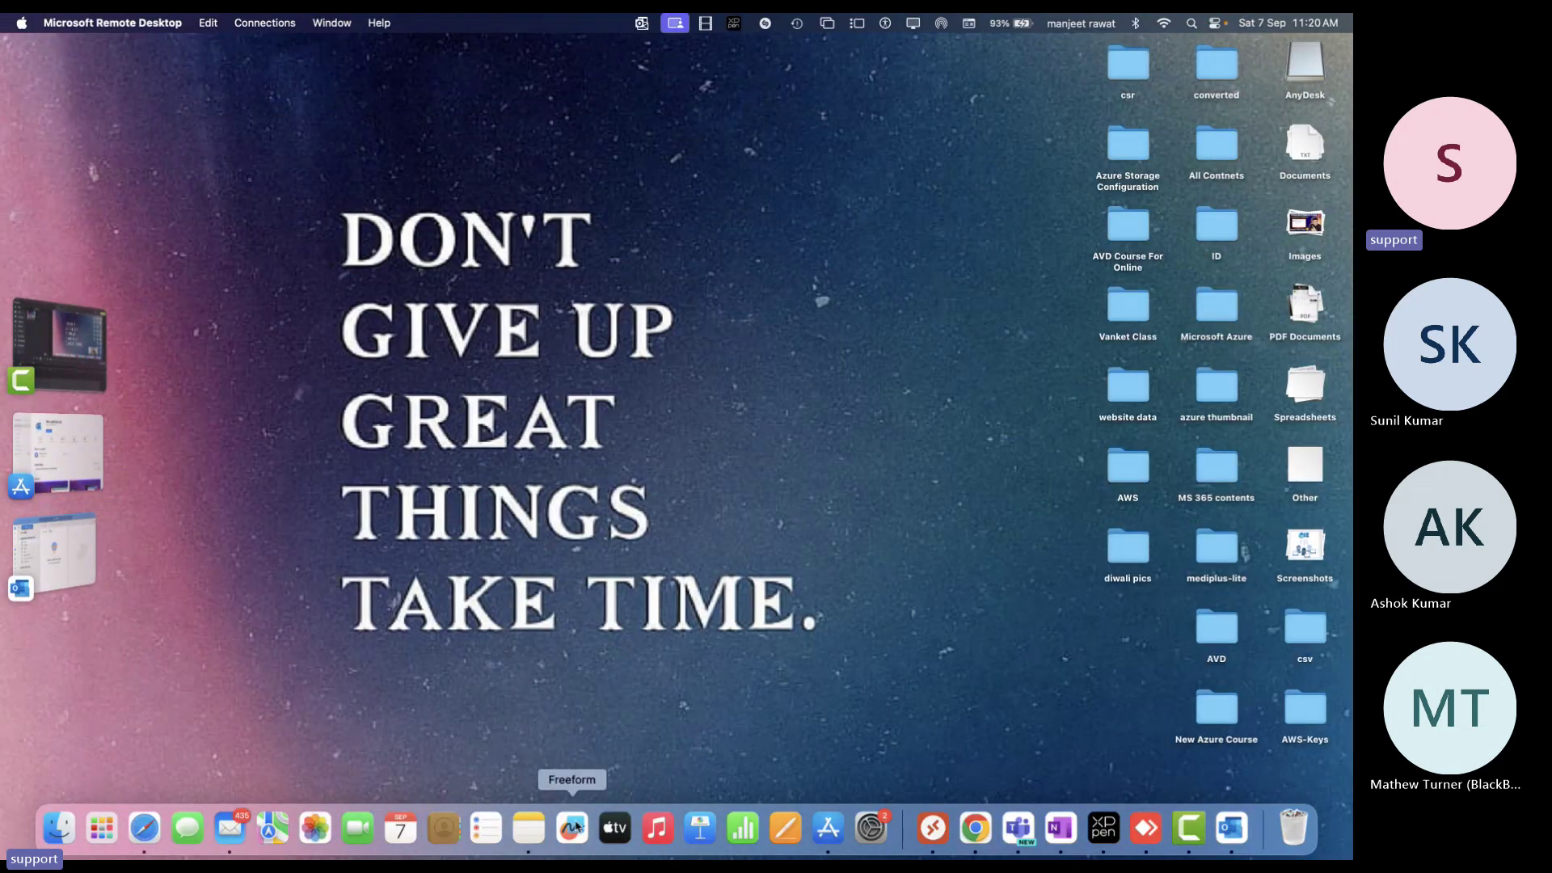
{"action": "left_click", "coordinate": [975, 826]}
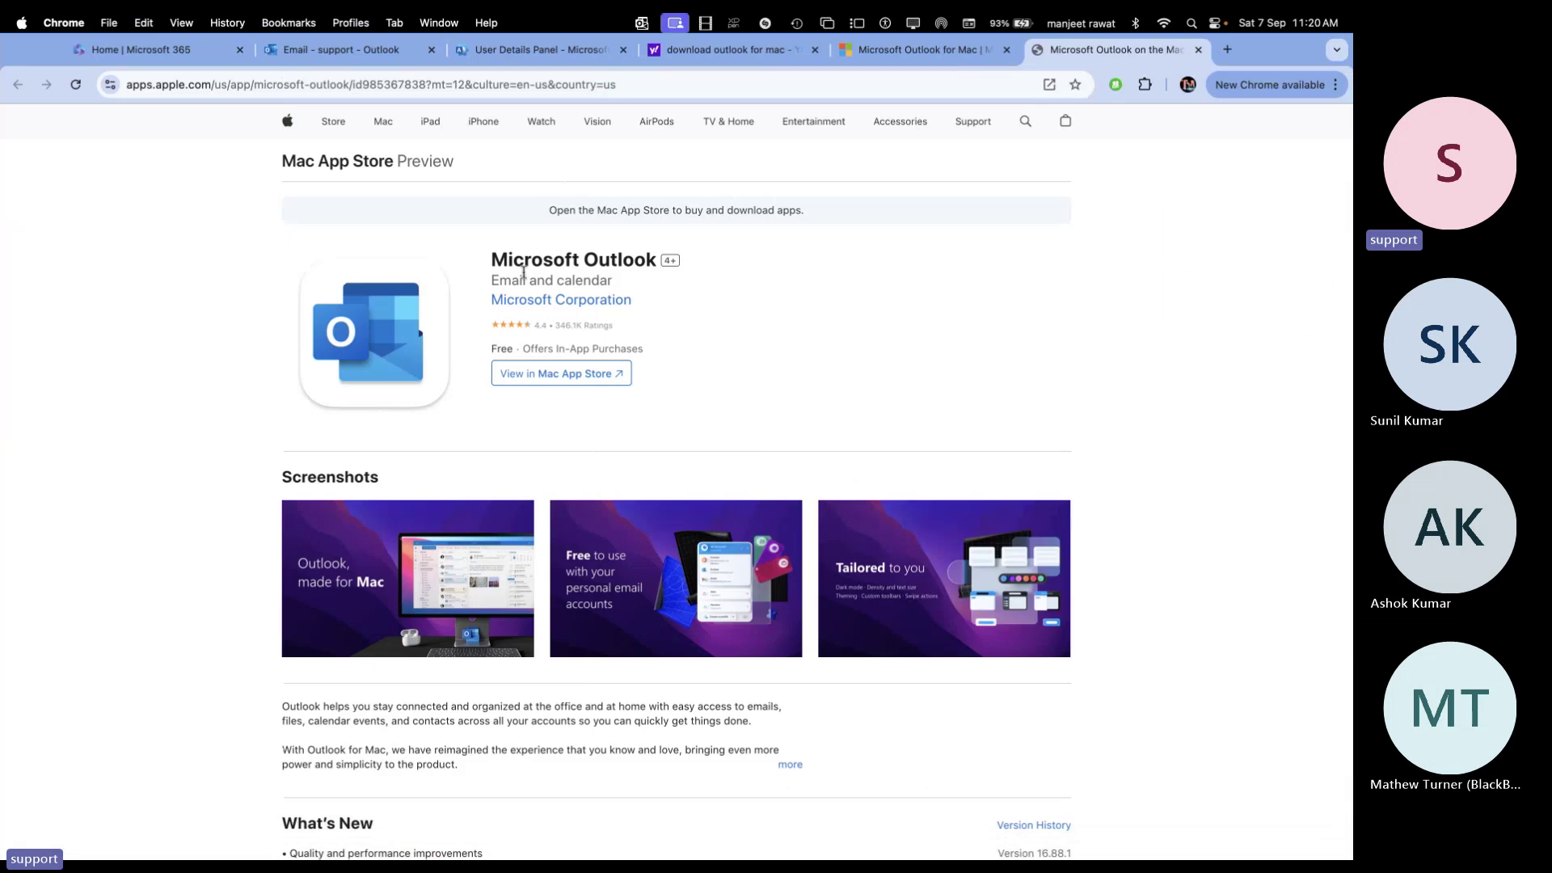
{"action": "left_click", "coordinate": [1006, 49]}
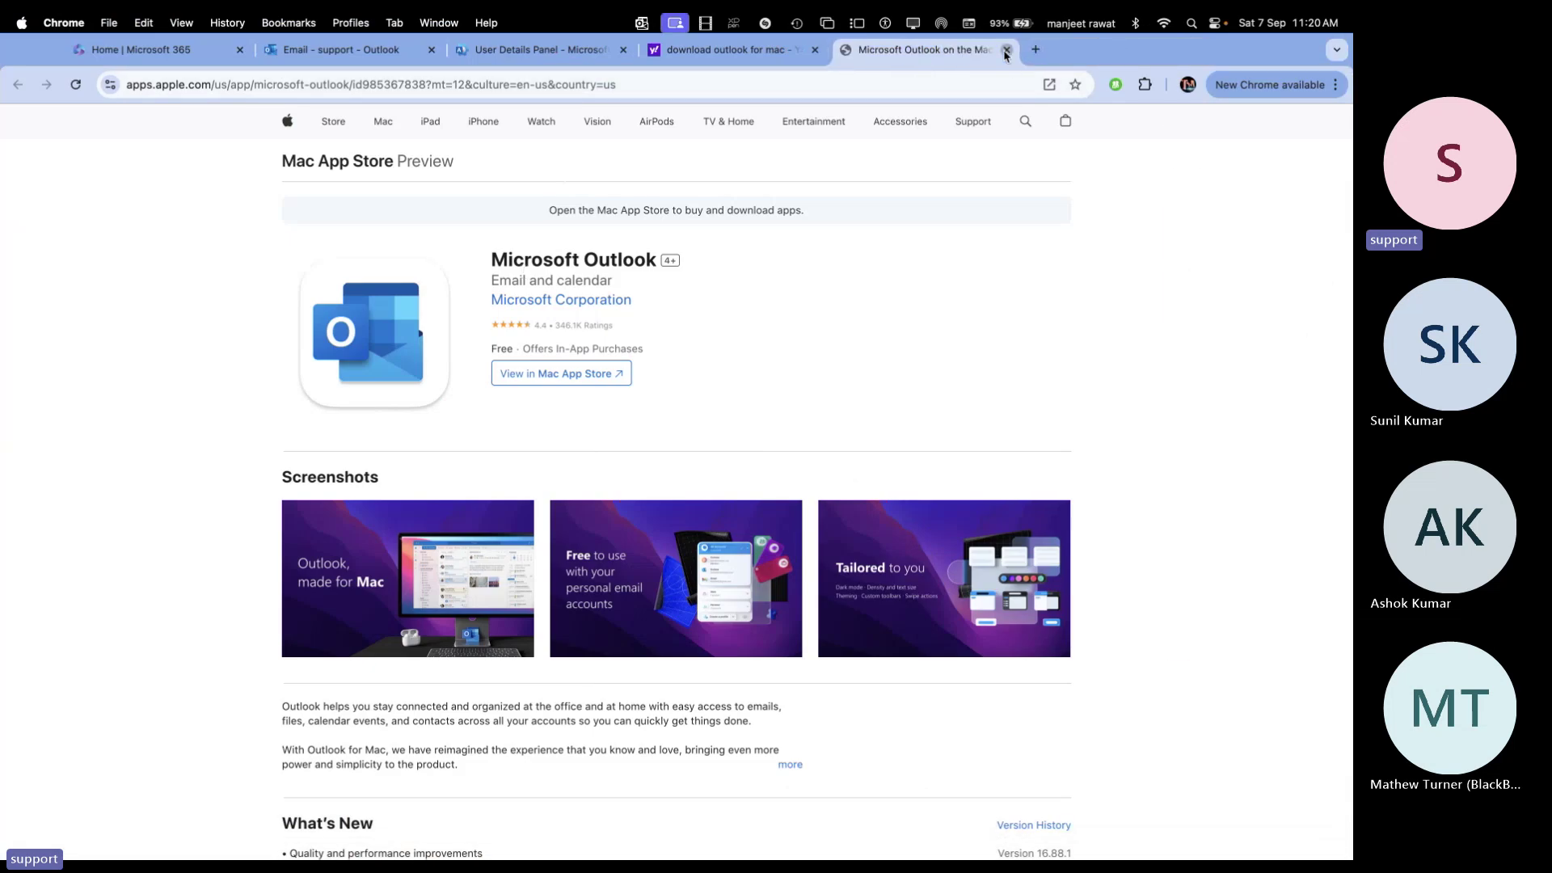
{"action": "left_click", "coordinate": [1006, 49]}
{"action": "left_click", "coordinate": [815, 49]}
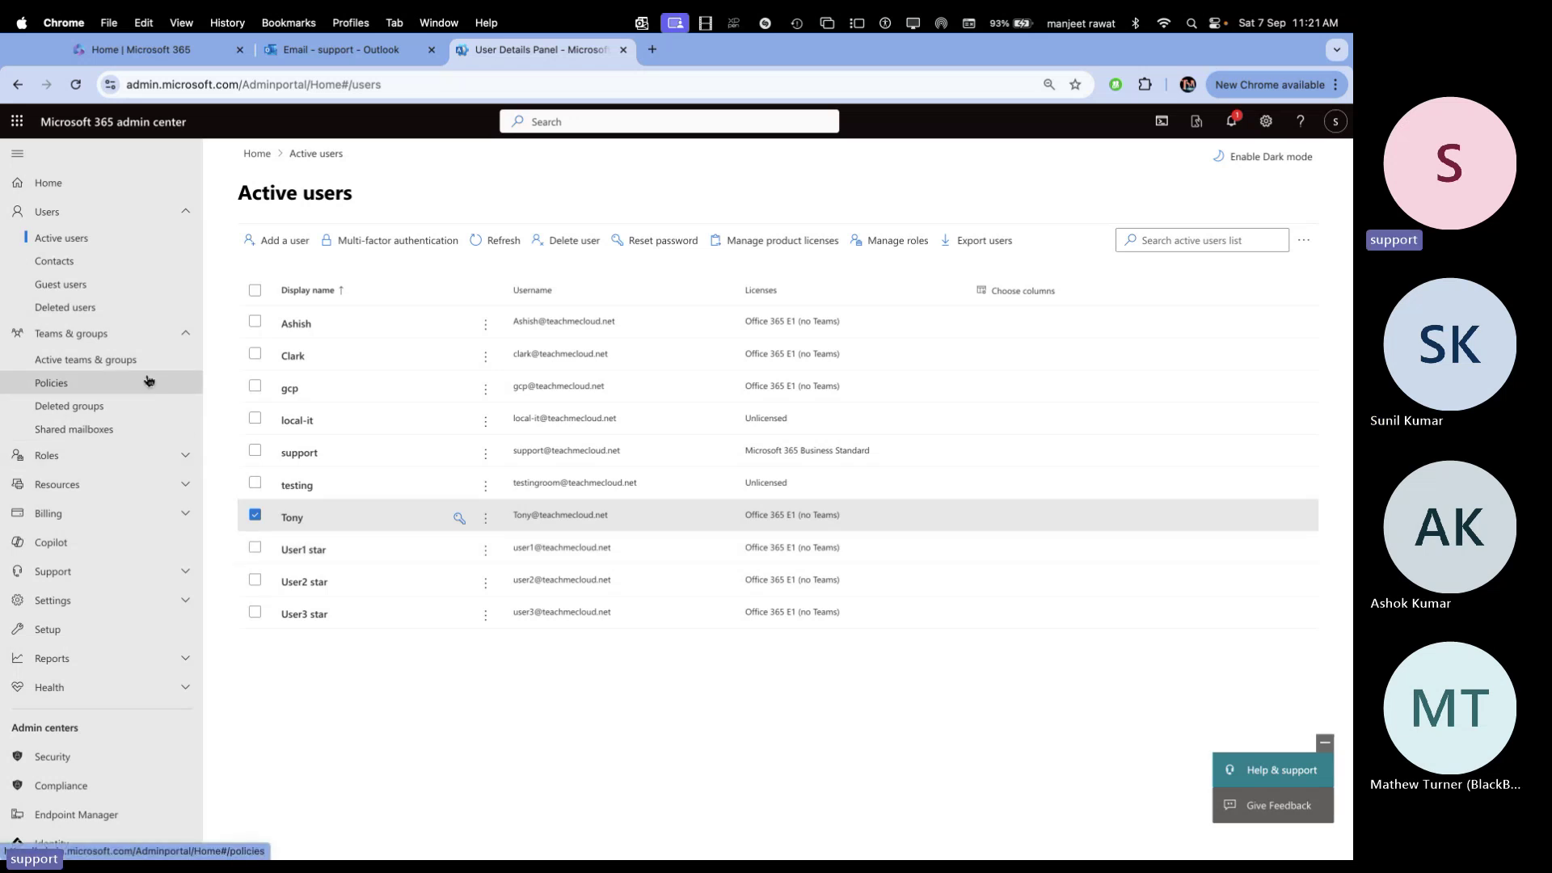
Check the remote Outlook setup's progress, then return to the Teams meeting and close its extra options
{"action": "key", "text": "super+Tab"}
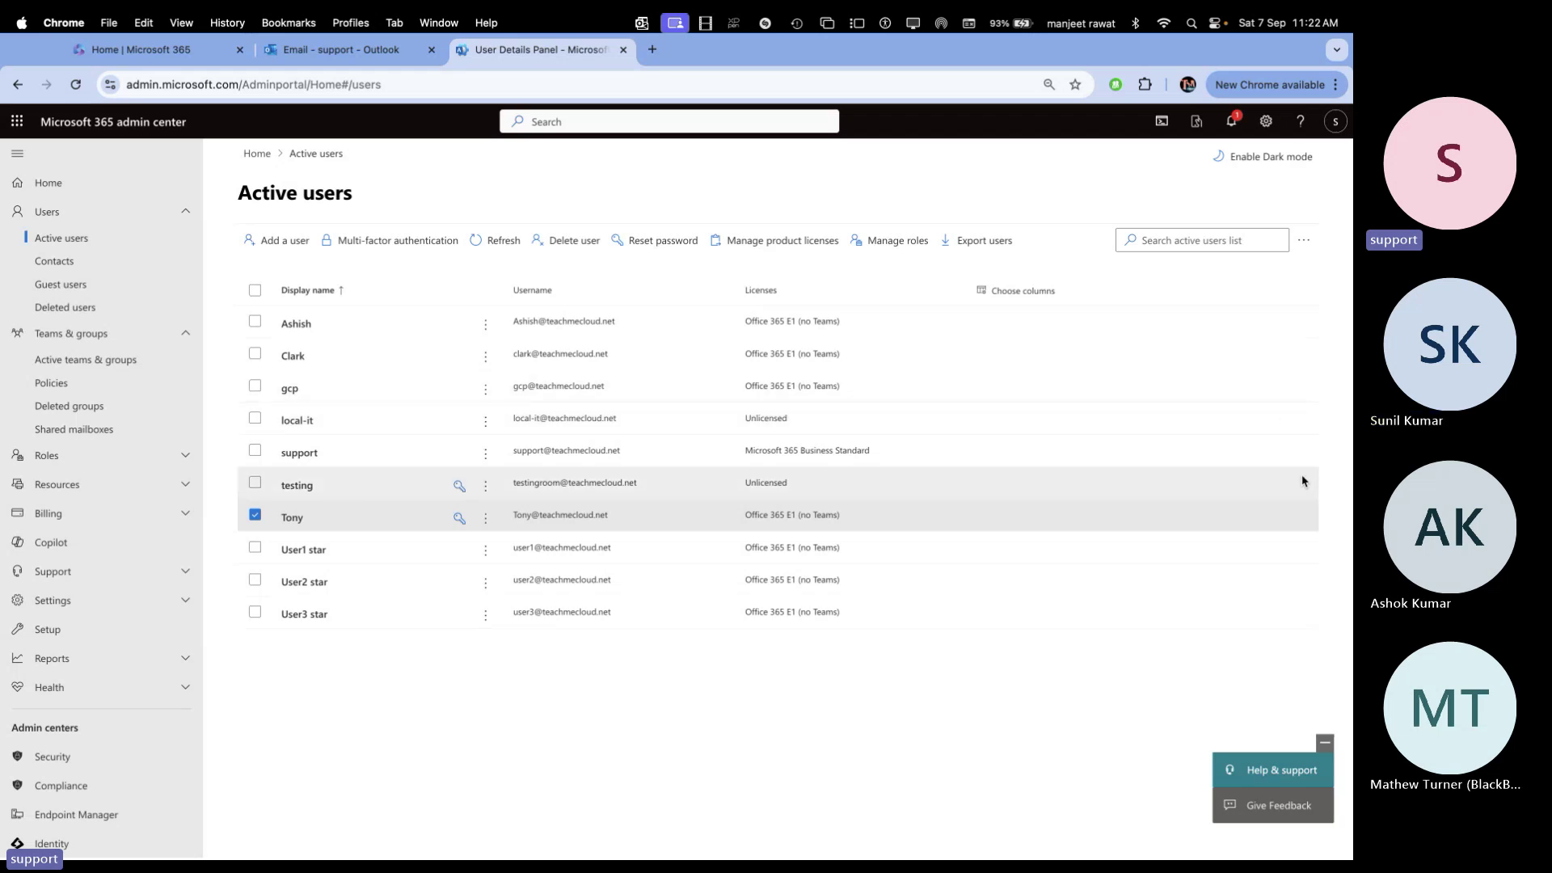
{"action": "key", "text": "ctrl+Right"}
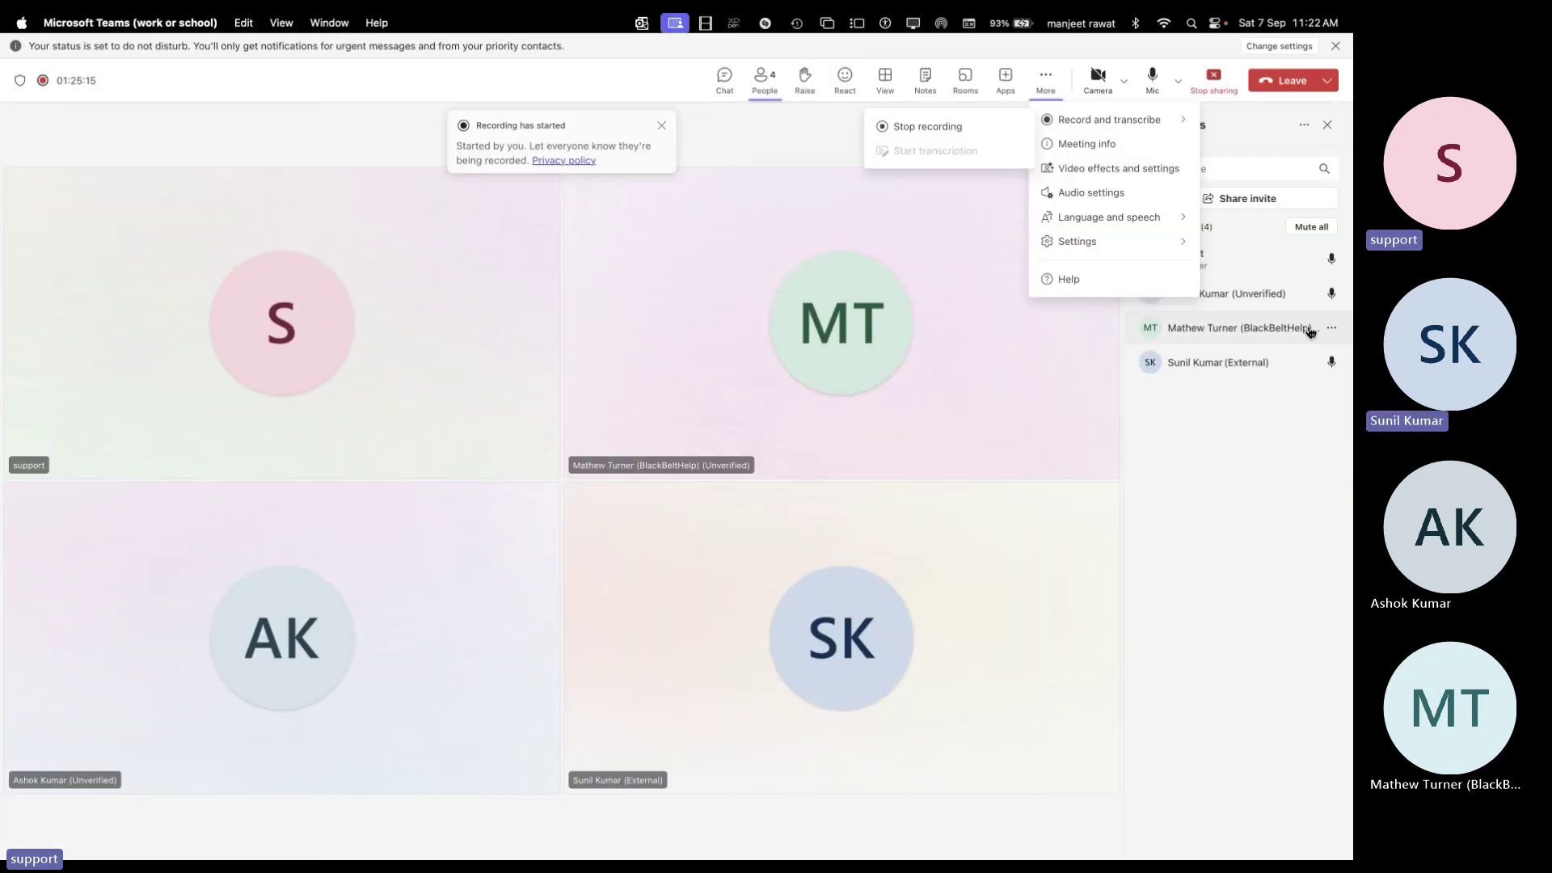
{"action": "left_click", "coordinate": [1265, 249]}
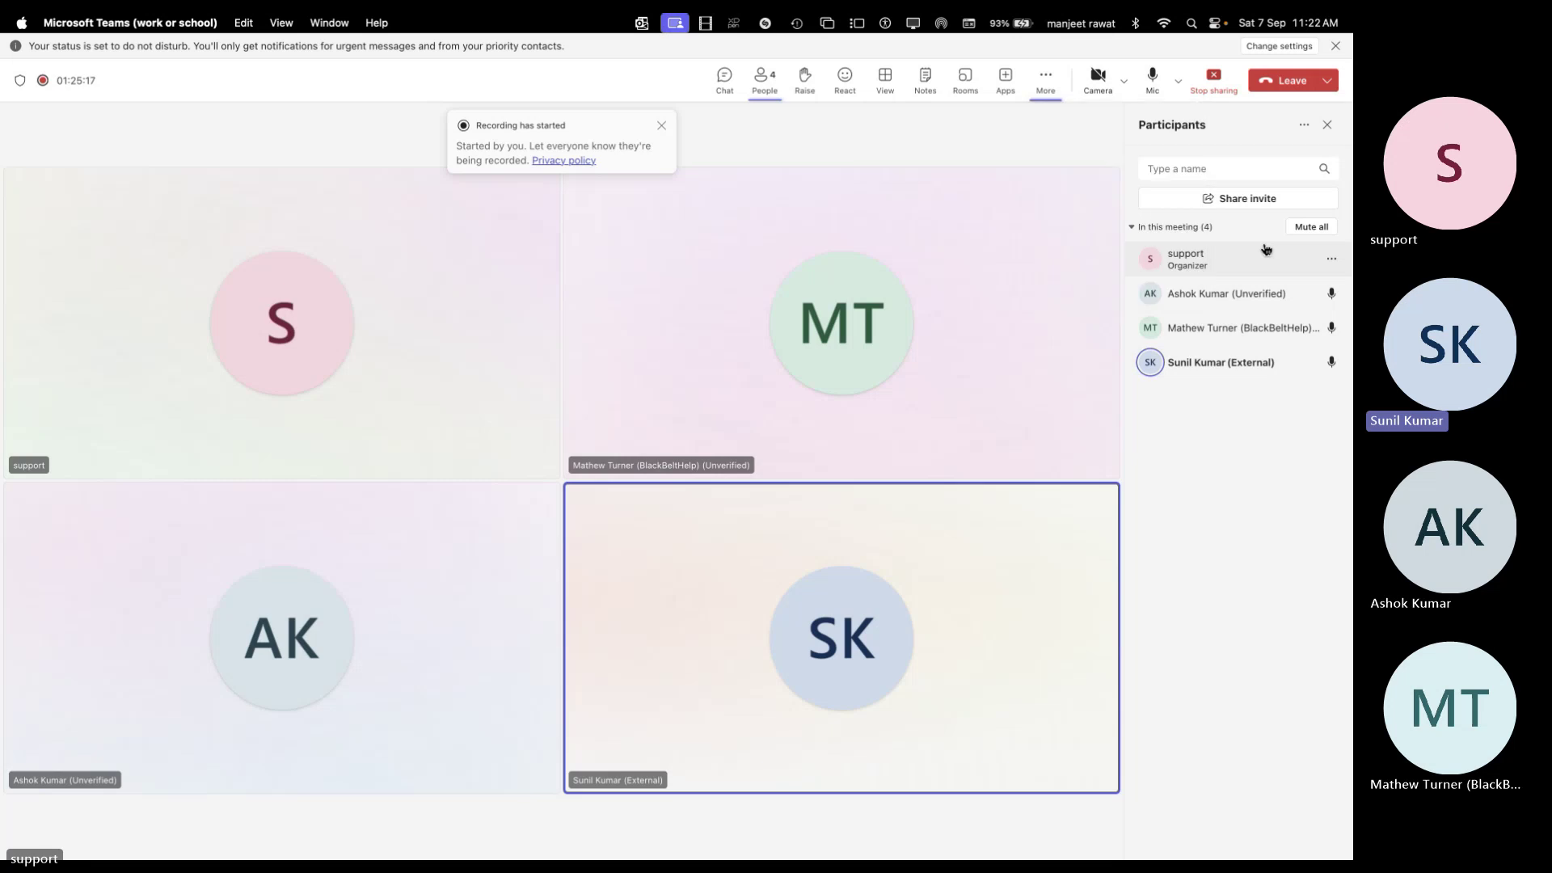